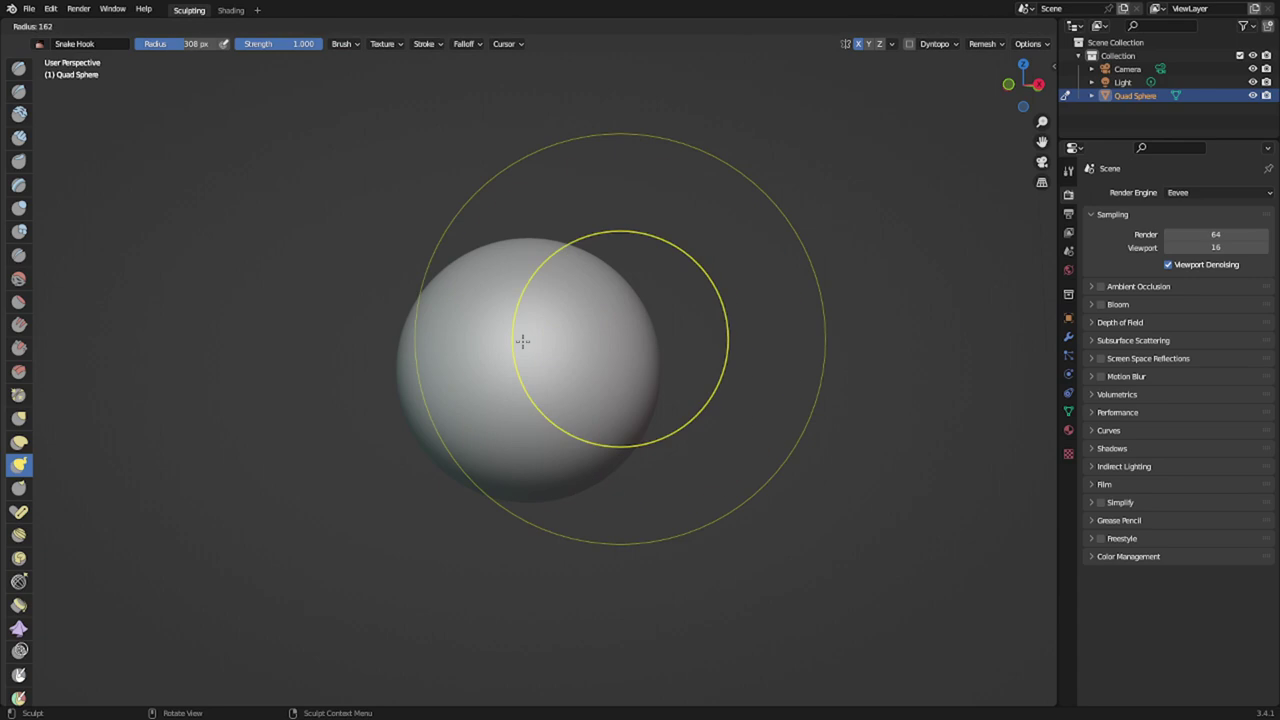
- Enable Dyntopo and pull mirrored spikes out of the sphere's sides with the Snake Hook brush at a 154 px radius
left_click(523, 337)
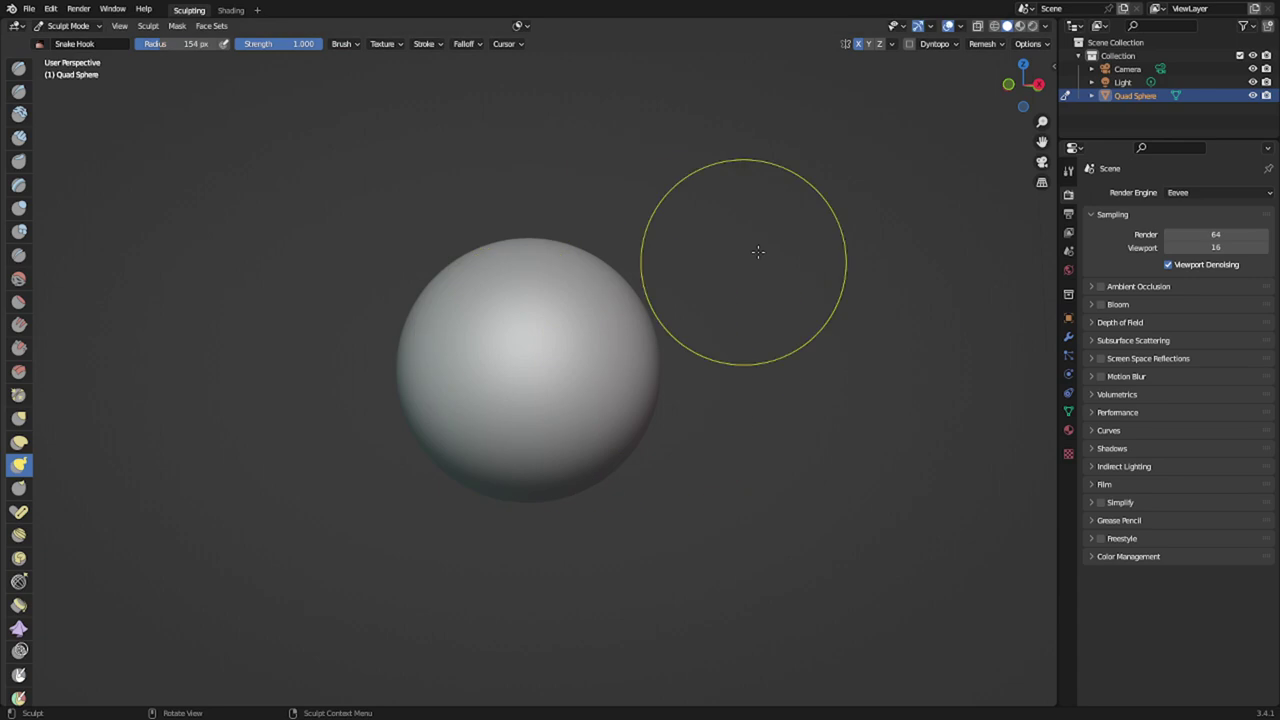
left_click(910, 44)
left_click(894, 76)
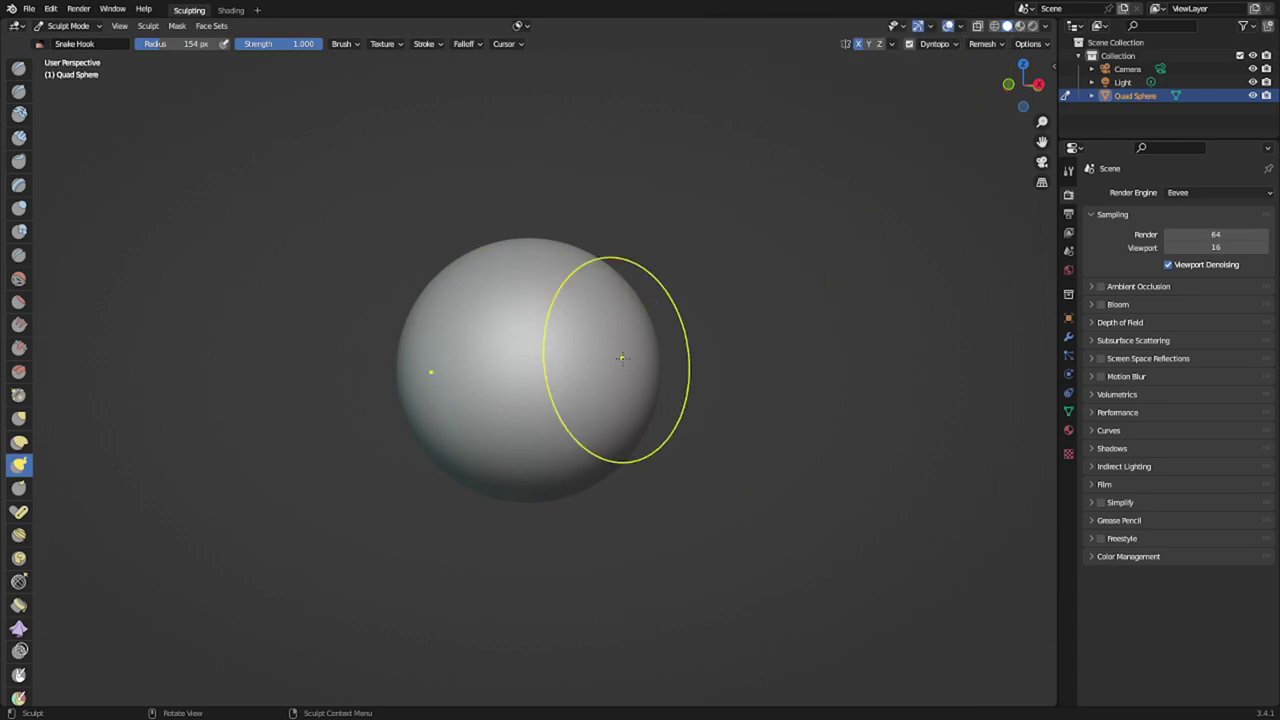
left_click_drag(617, 357, 806, 362)
- Set the Snake Hook radius to 285 px and pull the sphere's underside downward, smoothing the surface
middle_click_drag(573, 411, 505, 388)
key("f")
left_click(745, 442)
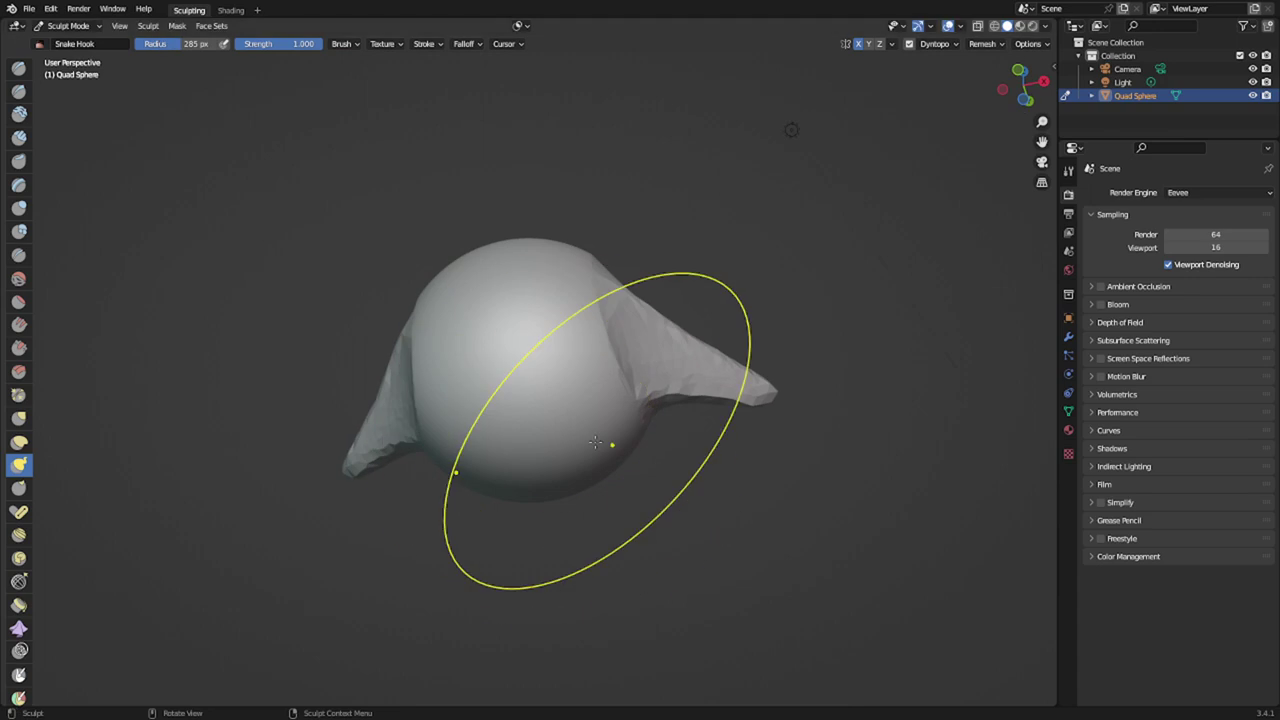
left_click_drag(565, 442, 551, 582)
mouse_move(556, 450)
middle_mouse_down()
mouse_move(584, 419)
mouse_move(519, 487)
mouse_move(644, 418)
middle_mouse_up()
key("ctrl+z")
left_click_drag(543, 434, 552, 421, "shift")
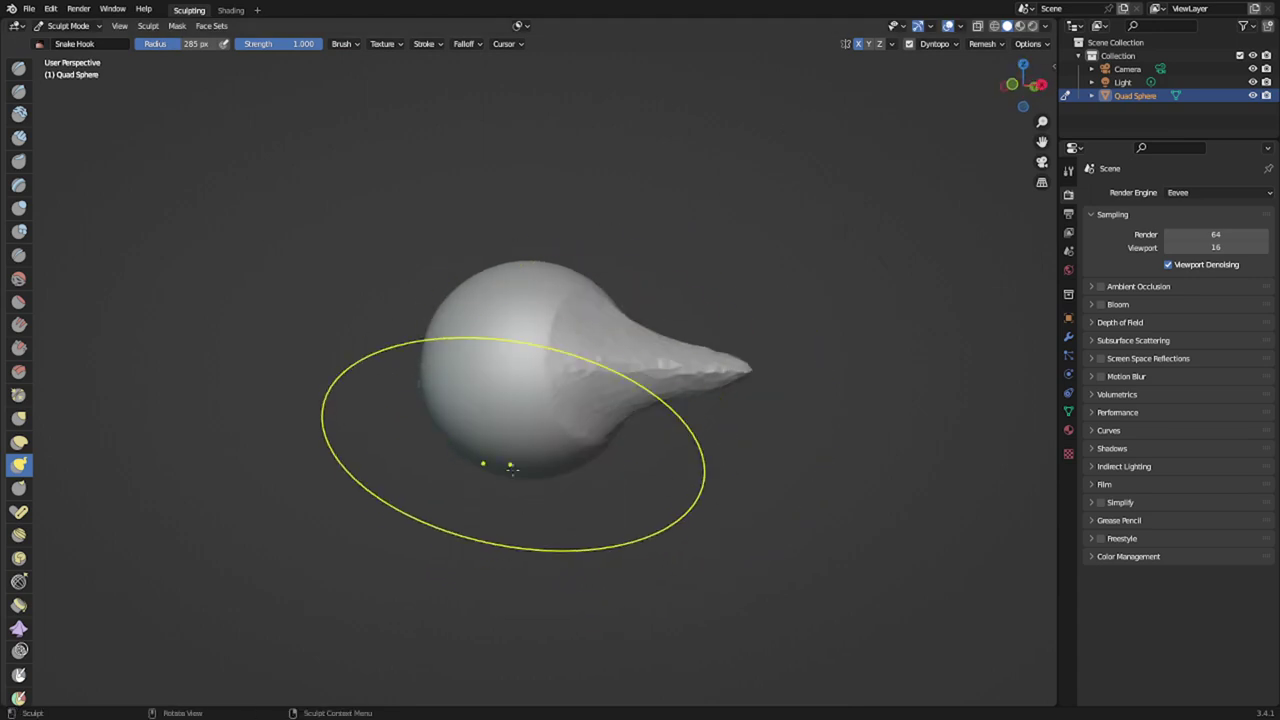
mouse_move(511, 464)
left_mouse_down()
mouse_move(506, 522)
mouse_move(524, 518)
mouse_move(543, 446)
left_mouse_up()
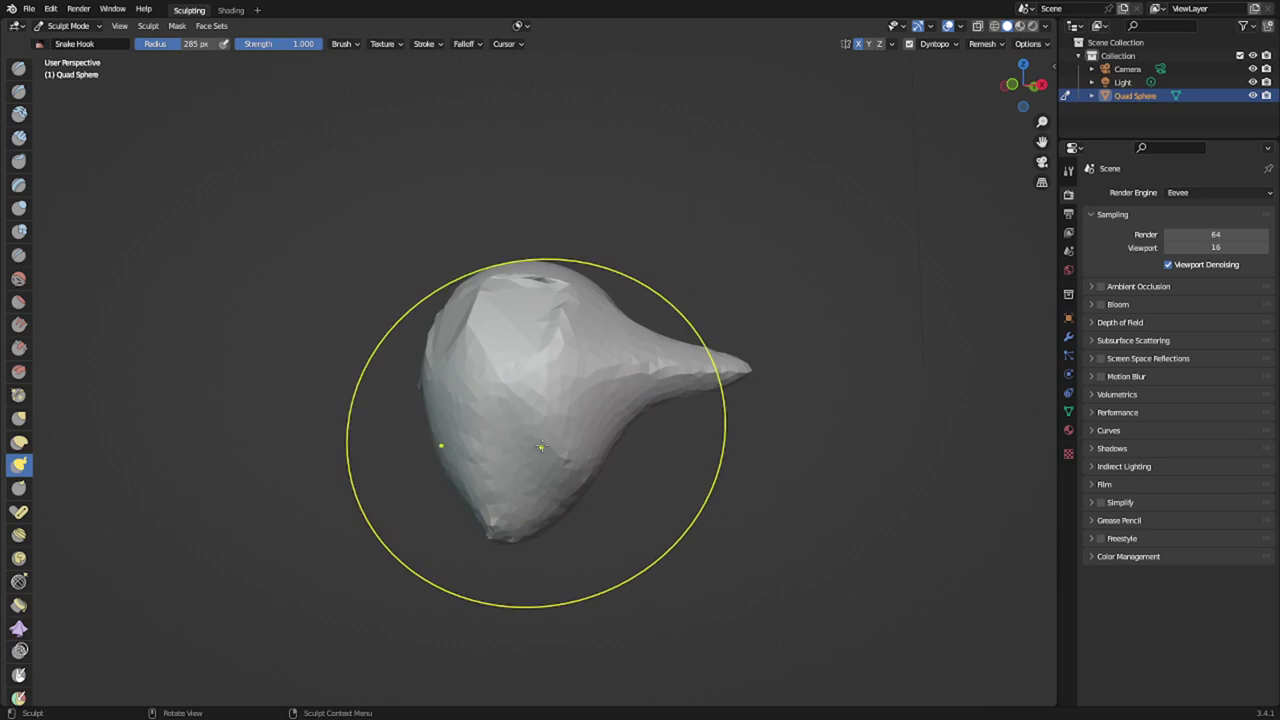
- Open the Dyntopo settings to check the detail size, refine method and detailing options
key("shift+f")
right_click(567, 444)
left_click(932, 45)
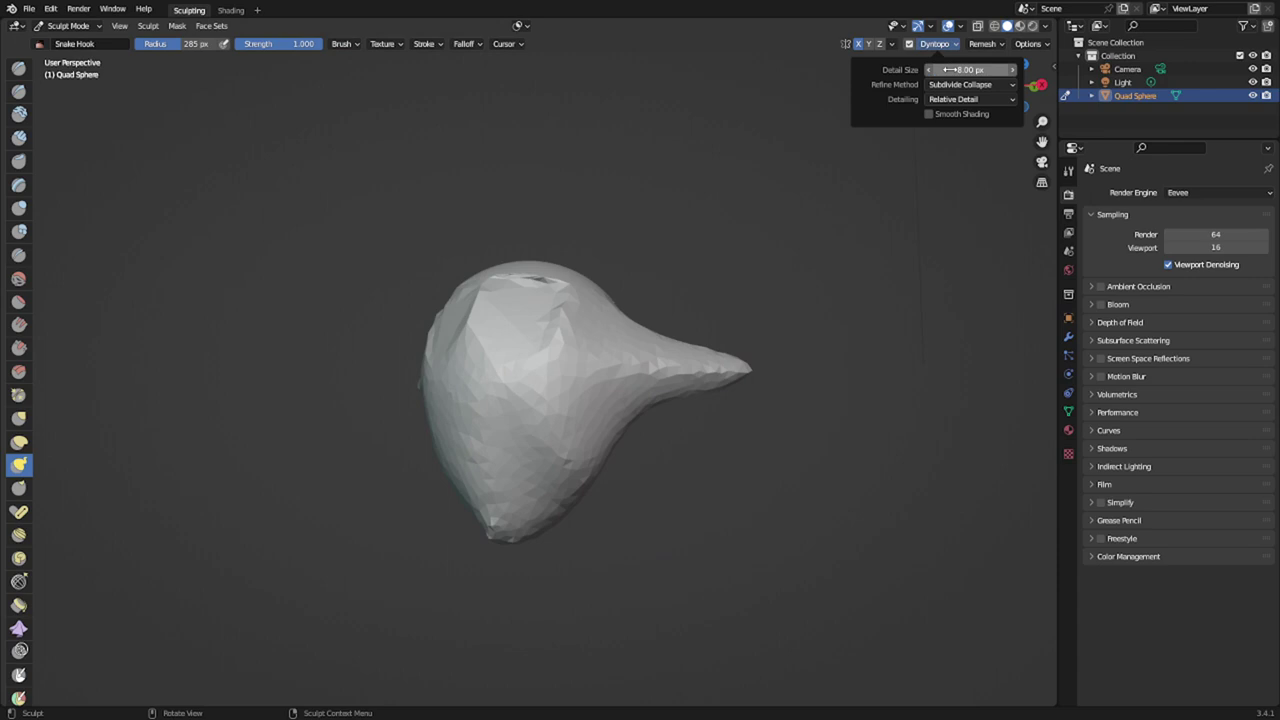
- Stretch the lower bulge further with Snake Hook and set the brush radius to 121 px
mouse_move(447, 243)
middle_mouse_down()
mouse_move(505, 322)
mouse_move(432, 371)
mouse_move(490, 310)
mouse_move(500, 330)
middle_mouse_up()
left_click_drag(505, 470, 567, 641)
mouse_move(570, 630)
middle_mouse_down()
mouse_move(705, 523)
mouse_move(702, 556)
middle_mouse_up()
mouse_move(542, 648)
left_mouse_down()
mouse_move(541, 508)
mouse_move(562, 514)
mouse_move(637, 661)
mouse_move(629, 674)
left_mouse_up()
key("f")
left_click(495, 503)
mouse_move(618, 495)
middle_mouse_down()
mouse_move(541, 545)
mouse_move(466, 560)
mouse_move(558, 458)
middle_mouse_up()
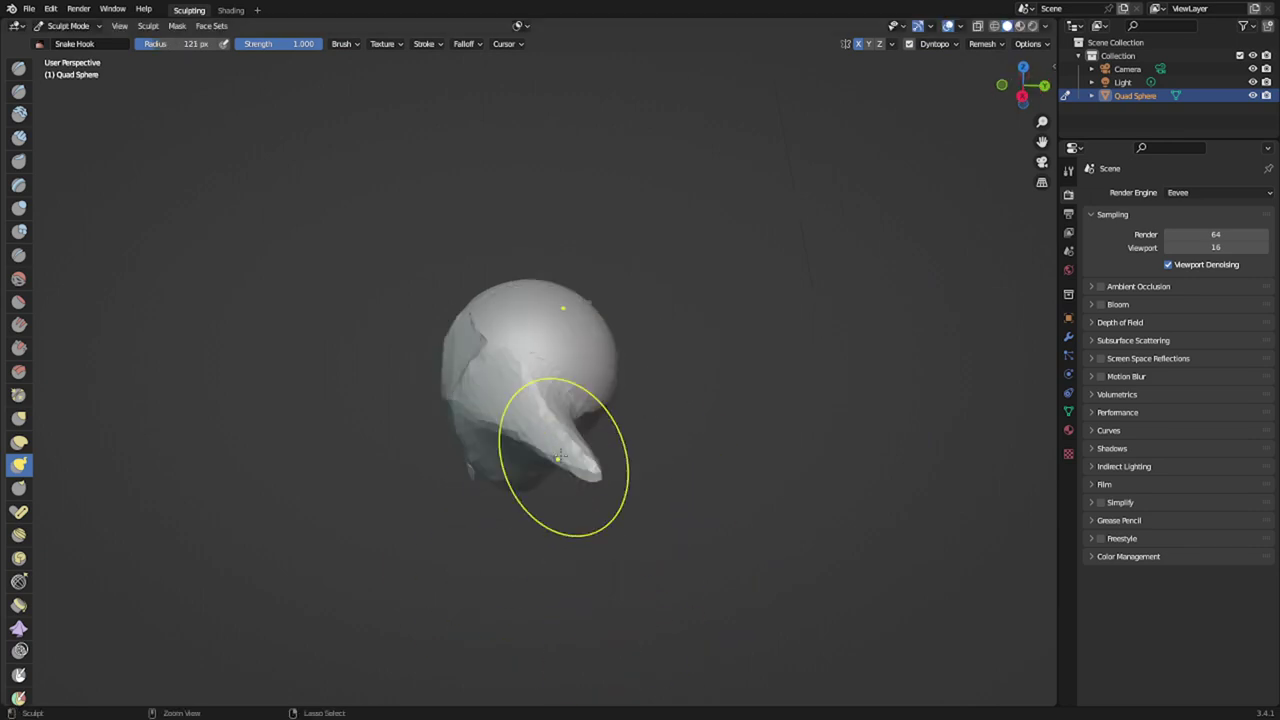
- Start a new sculpting file with a fresh sphere, without saving the current changes
key("ctrl+n")
left_click(561, 455)
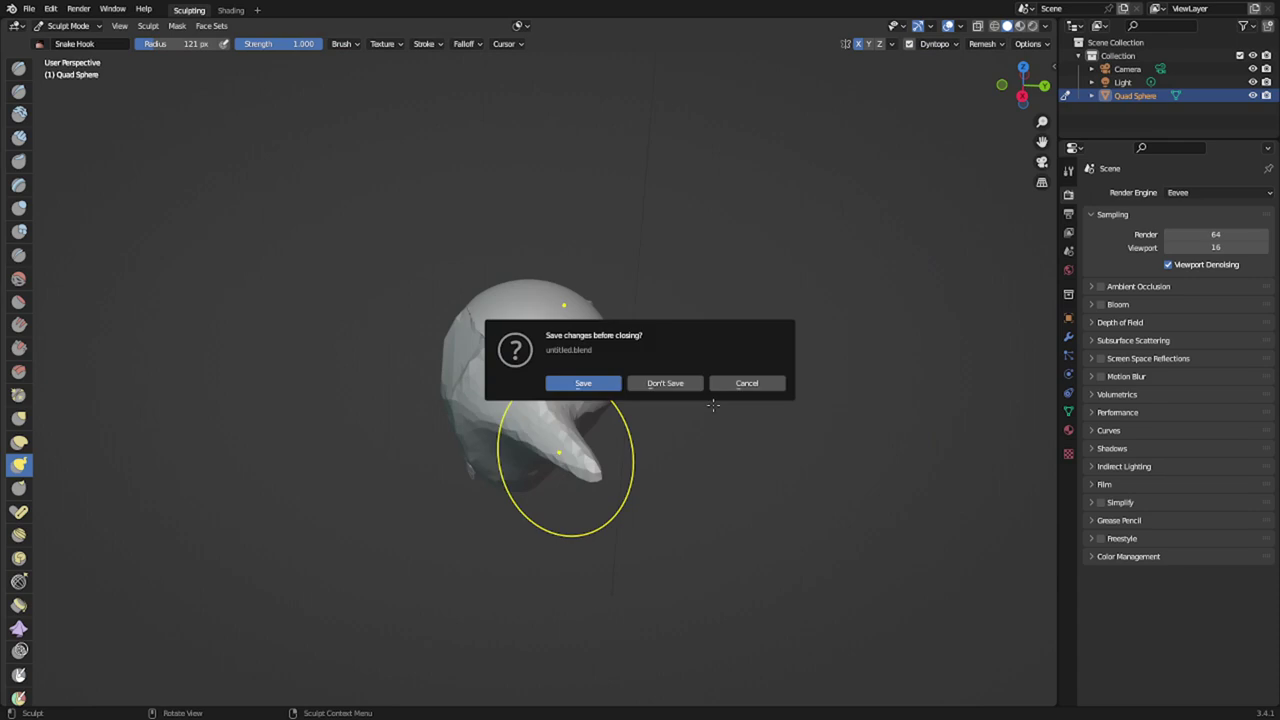
left_click(686, 383)
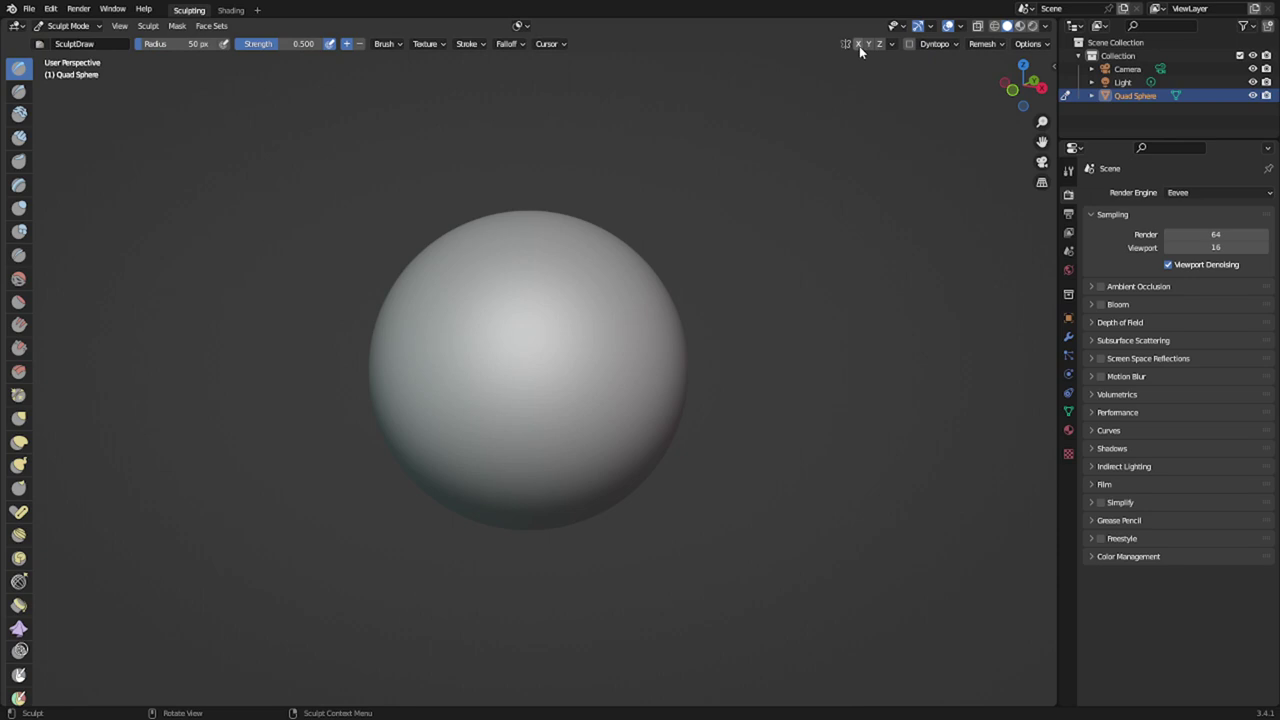
- With X symmetry on and a 183 px Snake Hook brush, pull mirrored horns out of the new sphere's sides
scroll(565, 322, "down", 4)
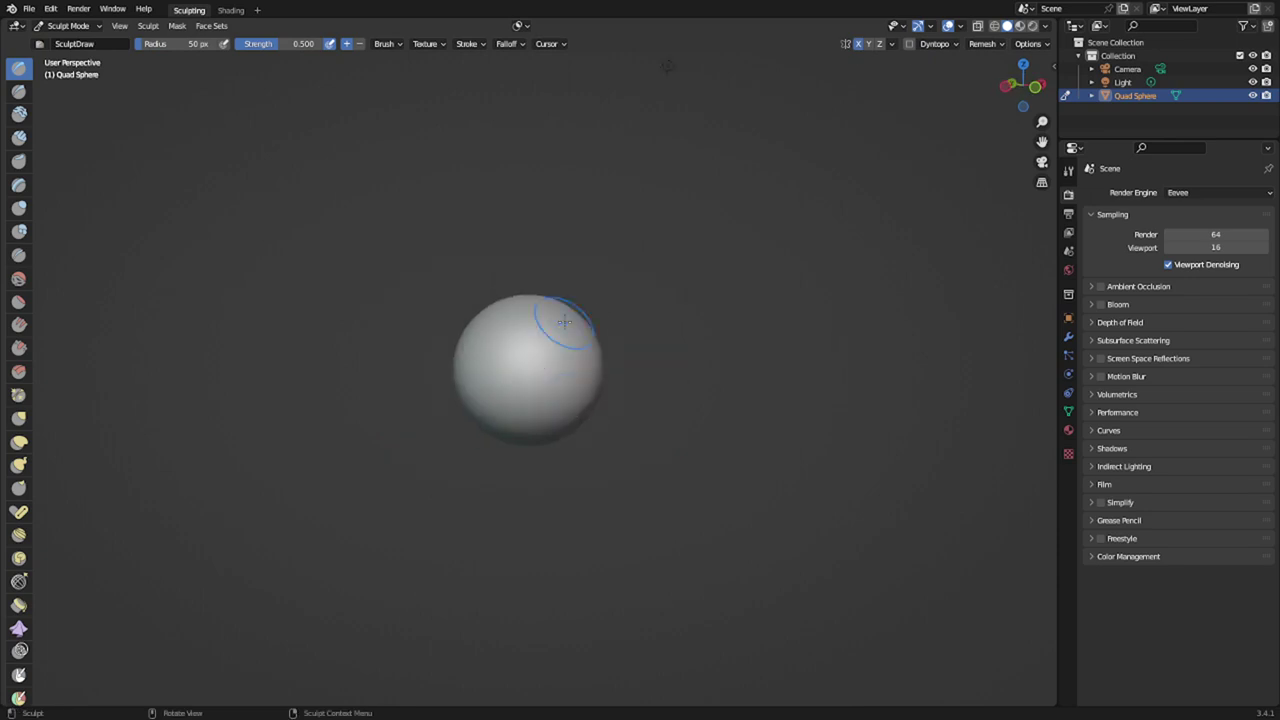
key("f")
left_click(660, 401)
key("k")
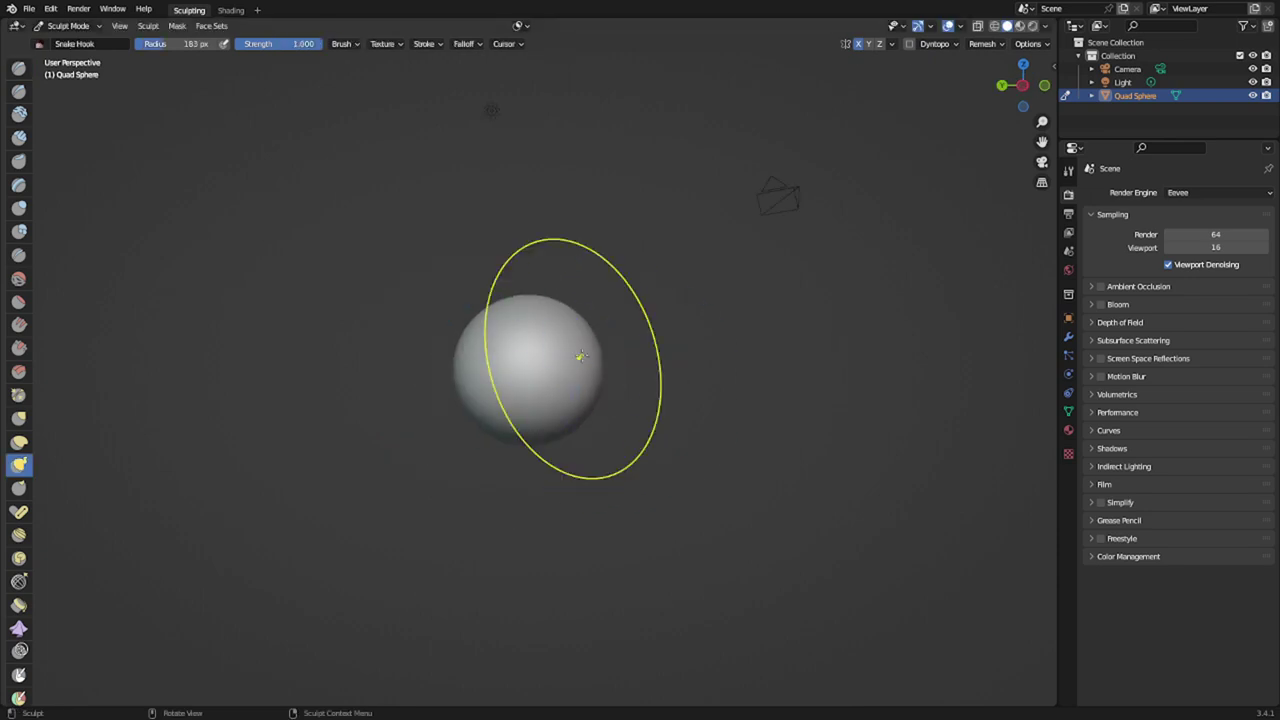
left_click_drag(561, 351, 616, 351)
scroll(586, 374, "up", 2)
mouse_move(565, 377)
middle_mouse_down()
mouse_move(571, 463)
mouse_move(597, 400)
middle_mouse_up()
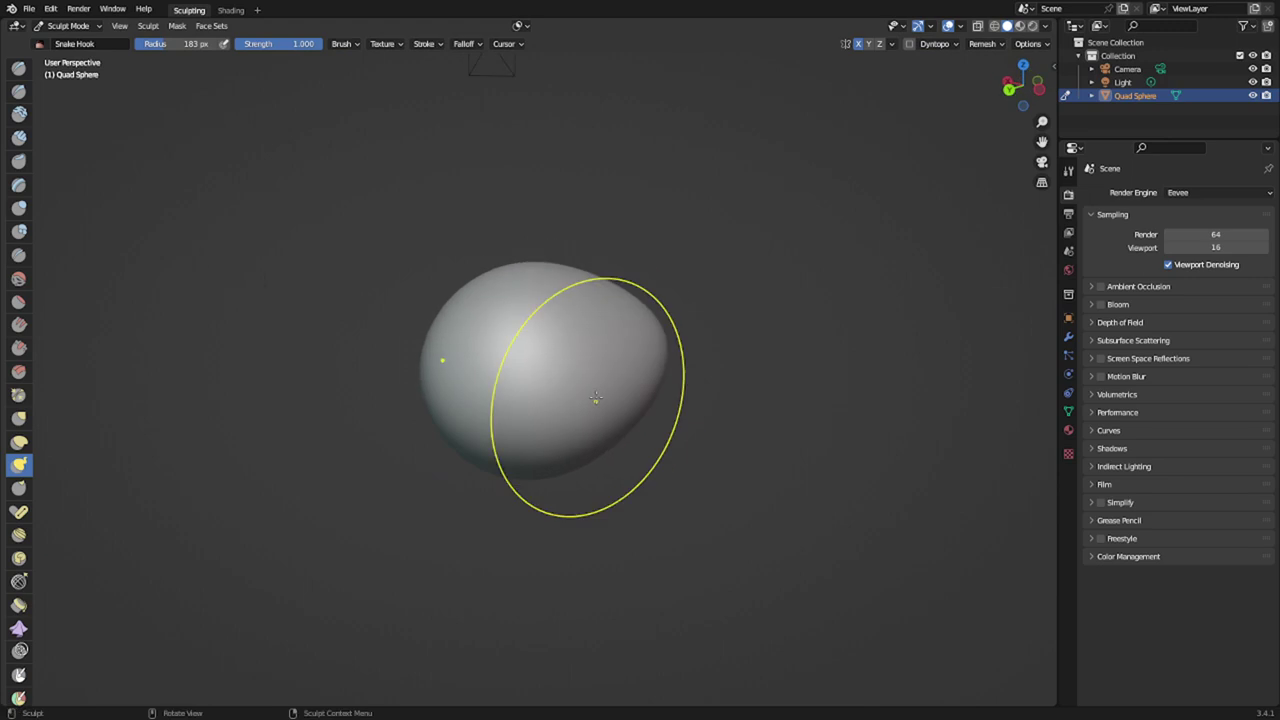
left_click_drag(616, 372, 765, 482)
middle_click_drag(641, 437, 704, 446)
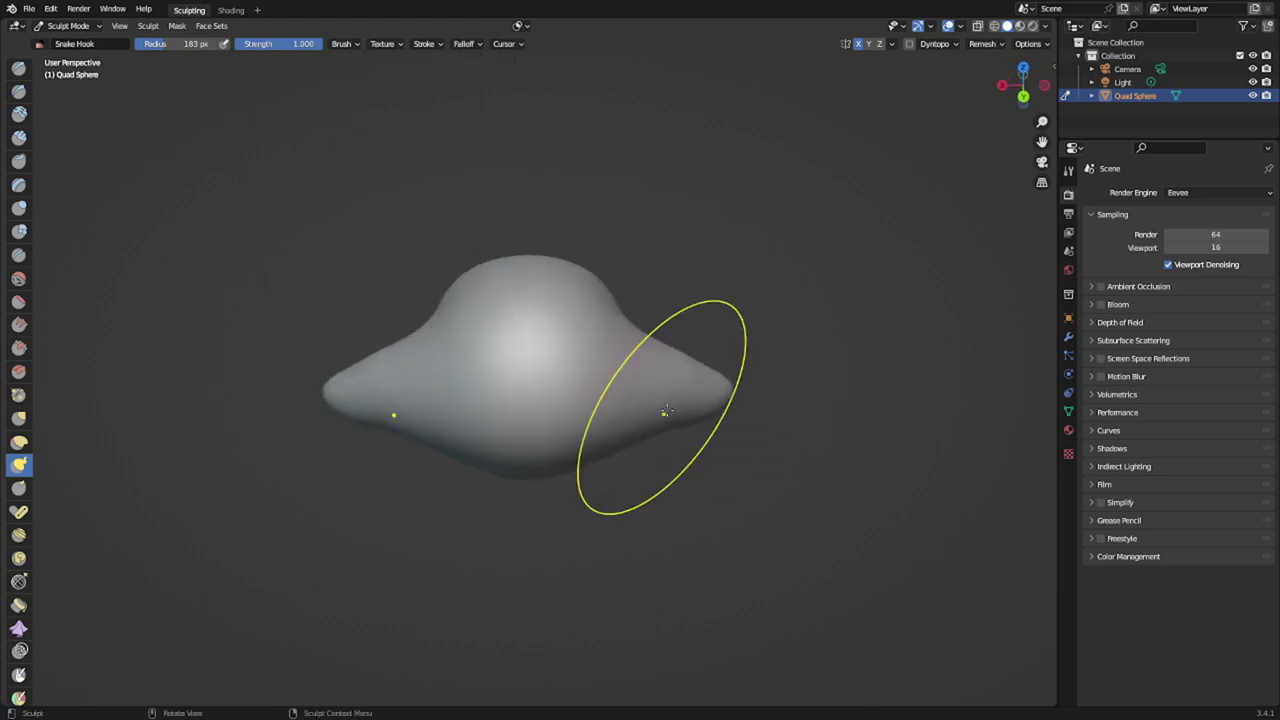
- Lasso-mask the outer ends of both side horns and inspect the masked area
middle_click_drag(664, 351, 637, 358)
mouse_move(649, 343)
left_mouse_down("ctrl+shift")
mouse_move(660, 470)
mouse_move(775, 322)
left_mouse_up("ctrl+shift")
mouse_move(762, 363)
middle_mouse_down()
mouse_move(574, 383)
mouse_move(566, 367)
middle_mouse_up()
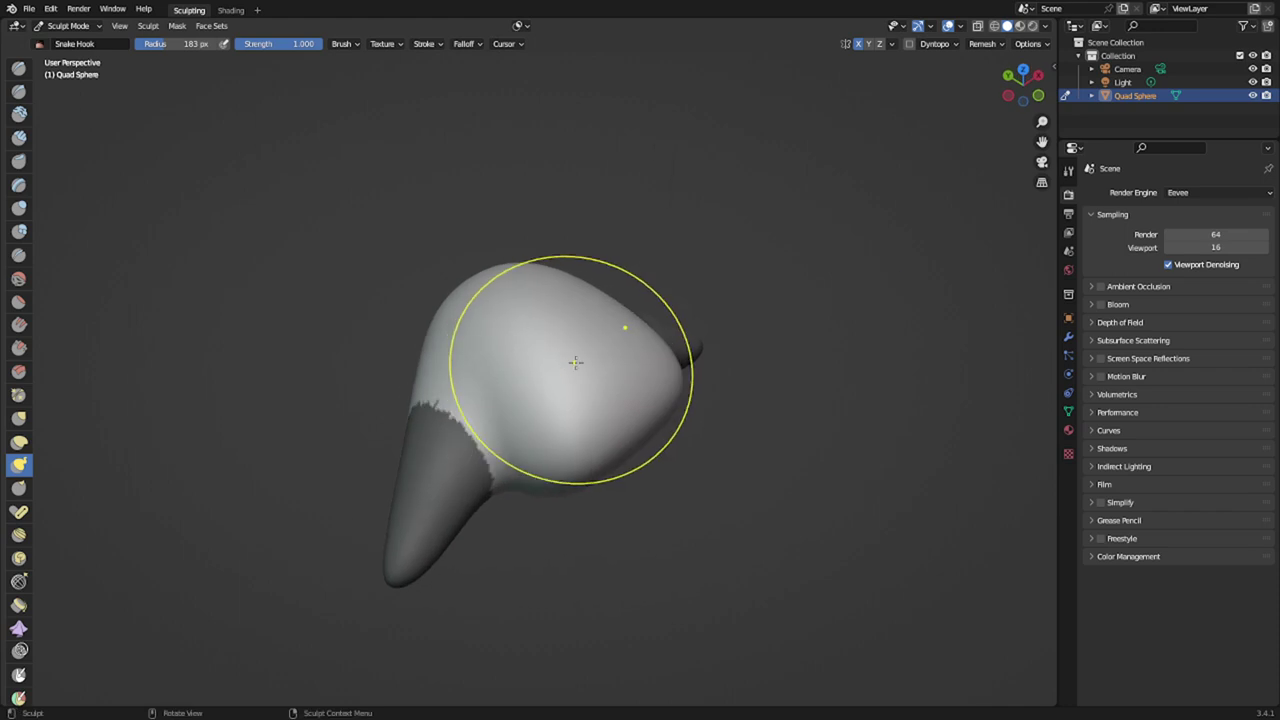
middle_click_drag(486, 424, 614, 402)
middle_click_drag(577, 455, 580, 457)
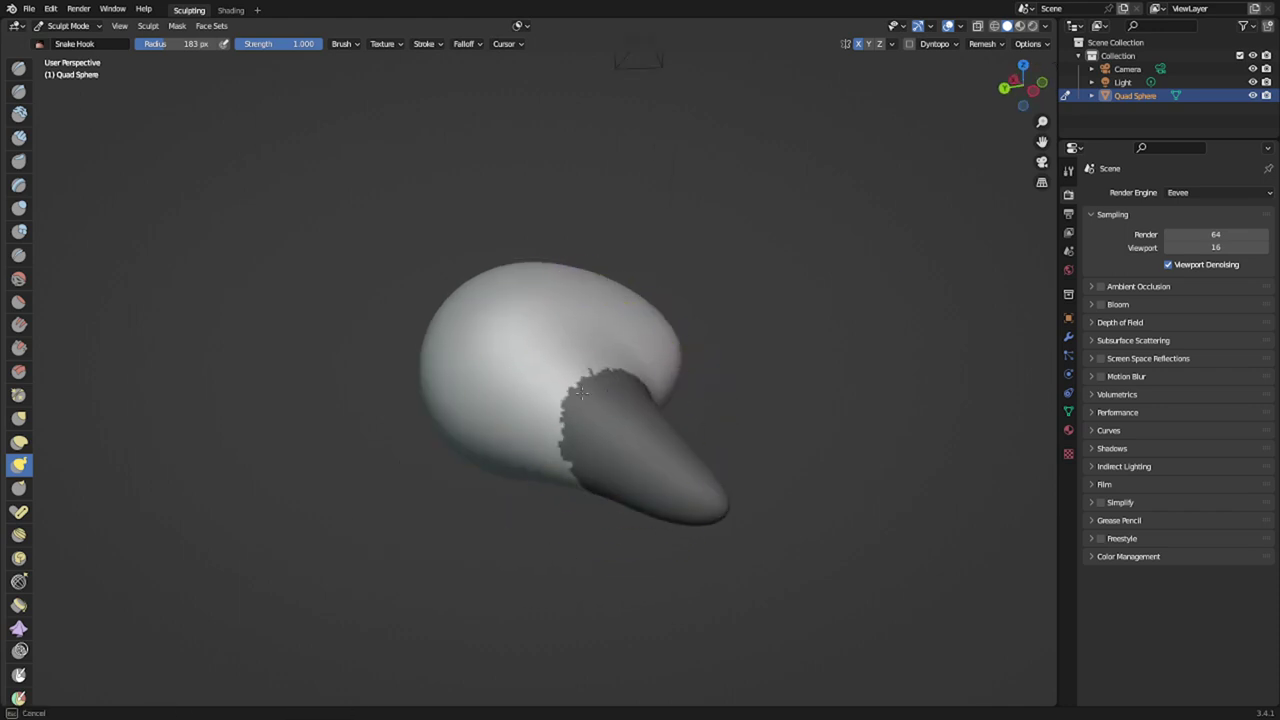
mouse_move(589, 398)
middle_mouse_down()
mouse_move(660, 403)
mouse_move(663, 371)
mouse_move(683, 401)
middle_mouse_up()
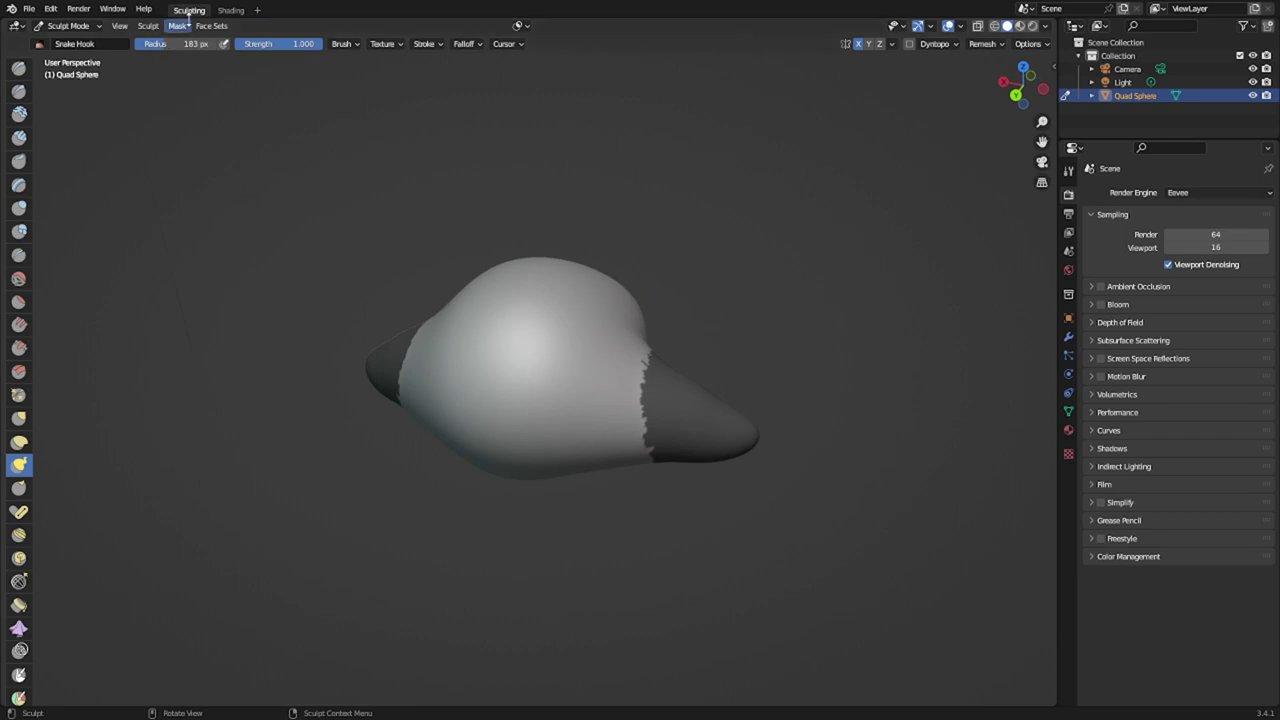
- Separate the masked horns from the body with Mask Slice to New Object
left_click(178, 26)
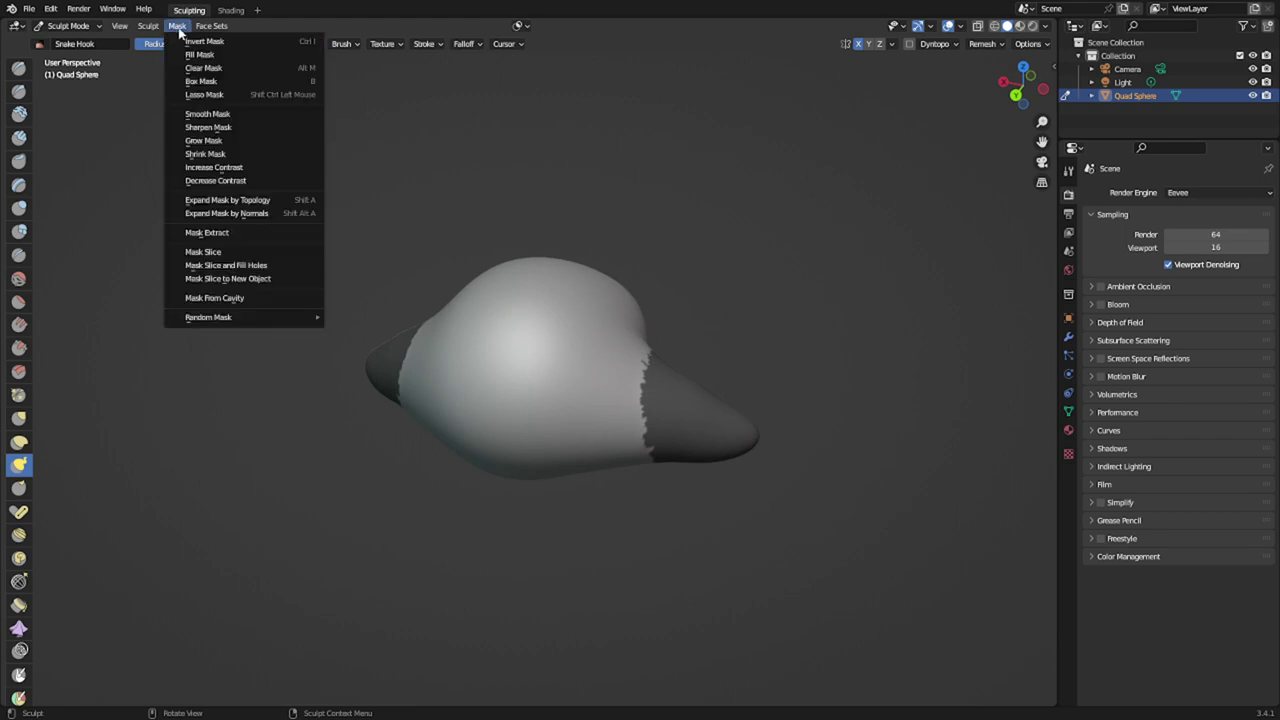
right_click(243, 280)
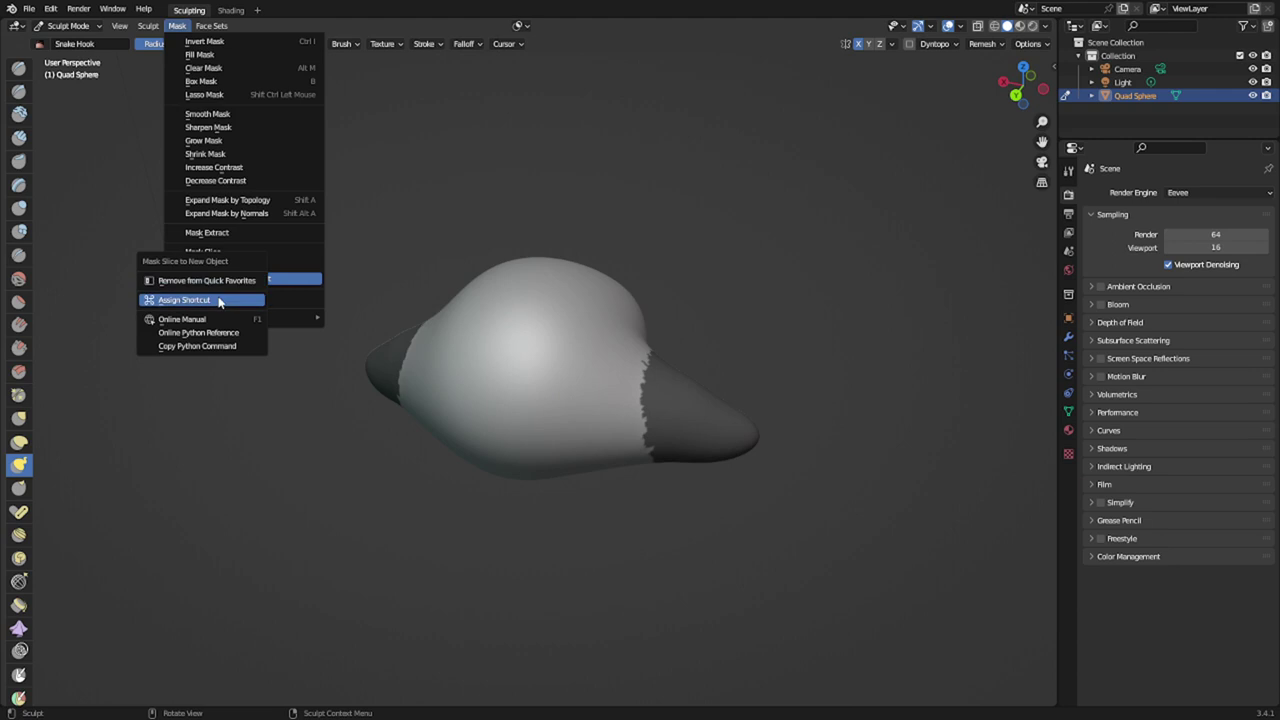
key("q")
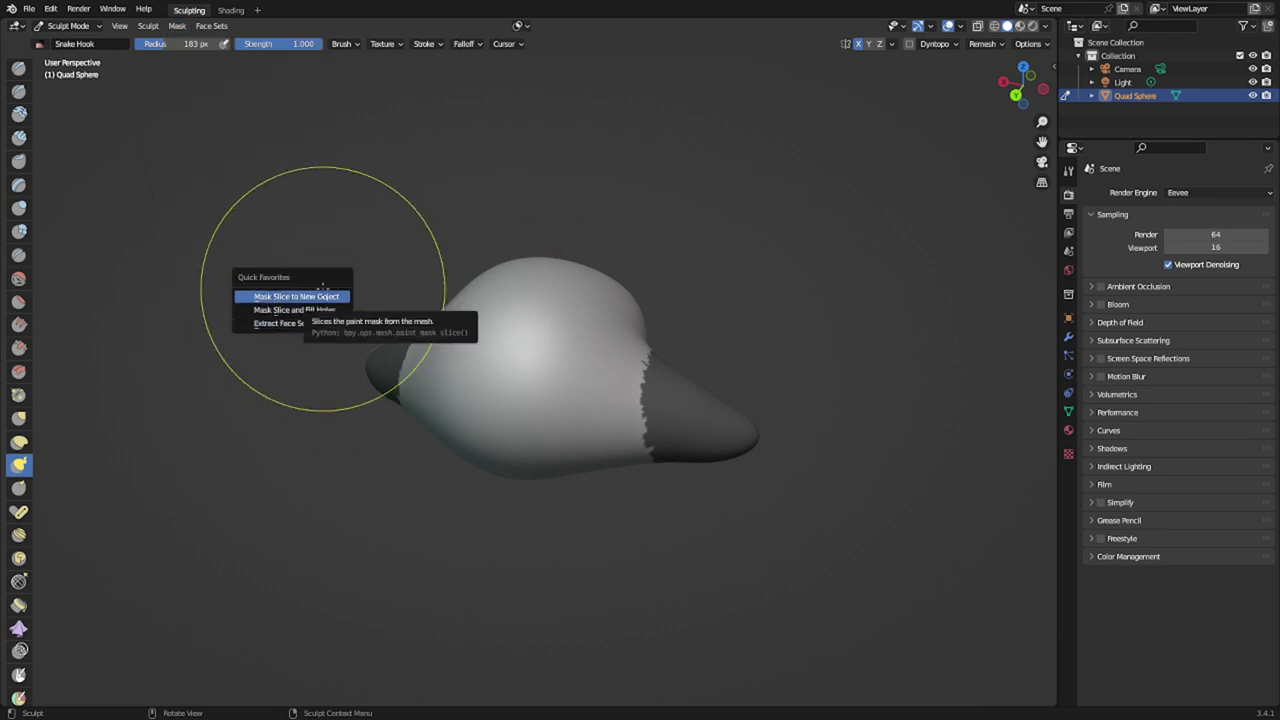
left_click(322, 292)
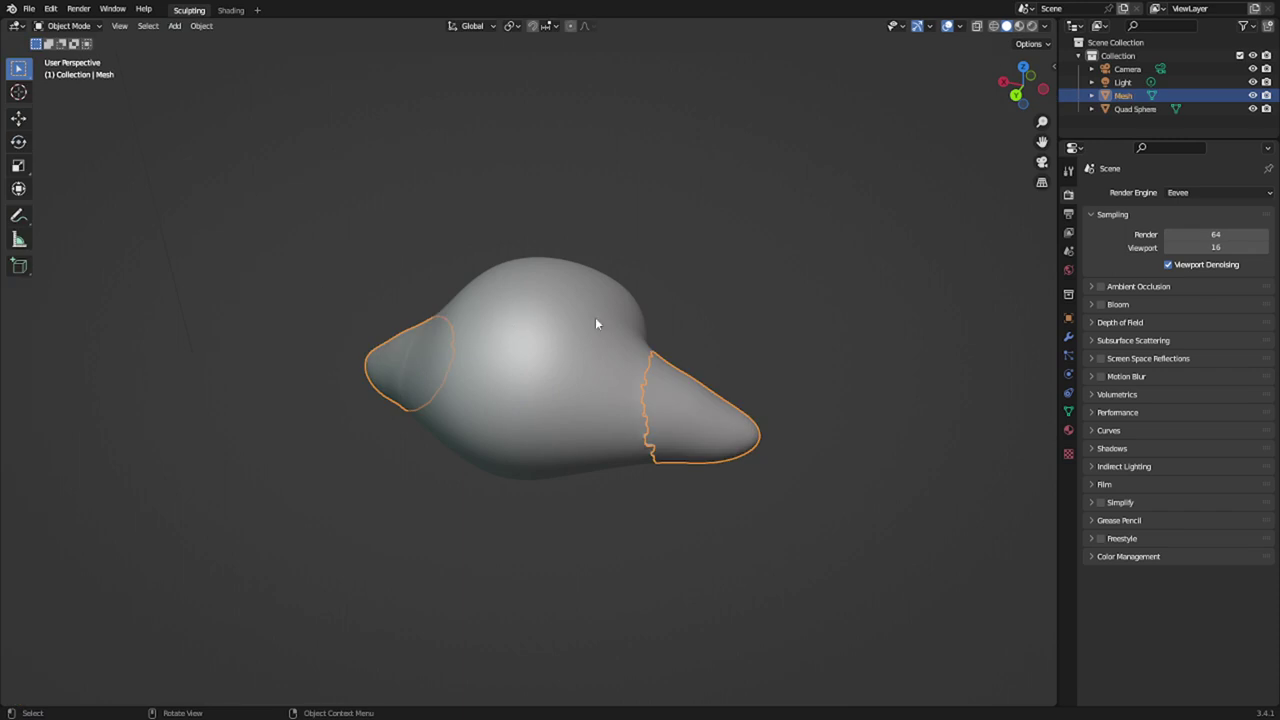
- Select the main body, return it to Sculpt Mode and clear its mask
middle_click_drag(595, 317, 615, 376)
left_click(576, 341)
key("ctrl+Tab")
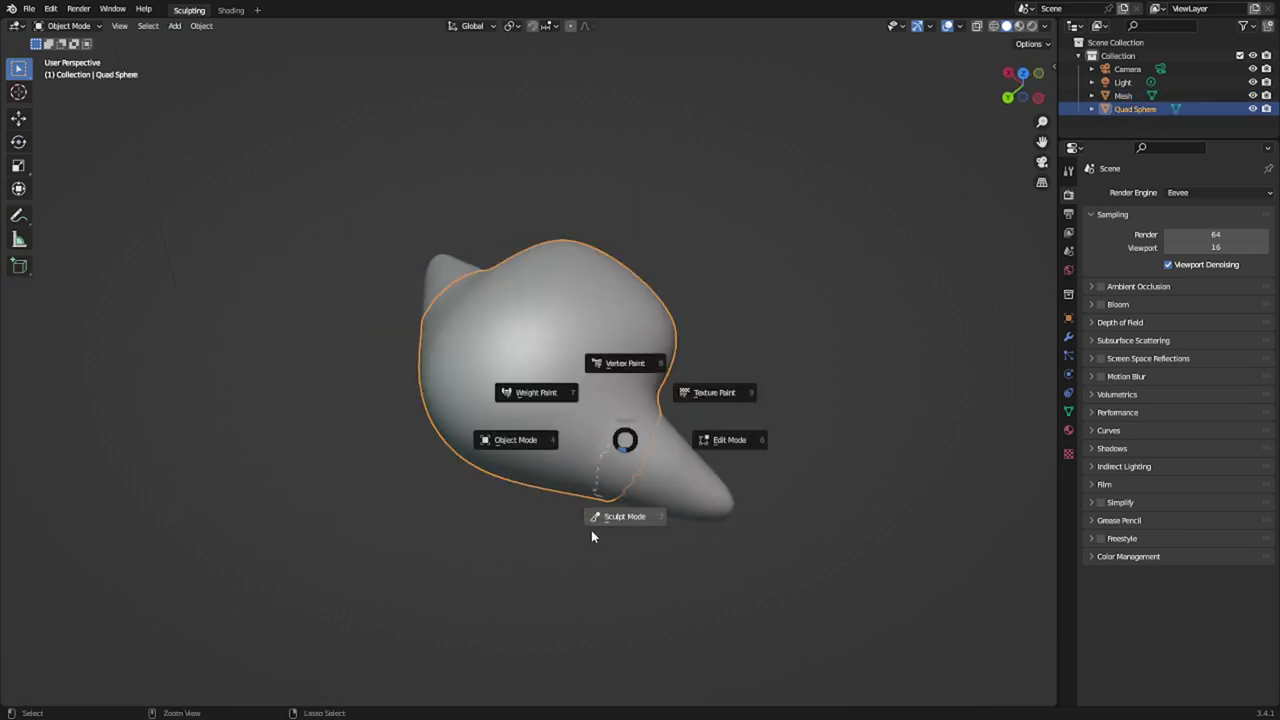
left_click(596, 528)
middle_click_drag(603, 521, 582, 326)
scroll(580, 325, "up", 1)
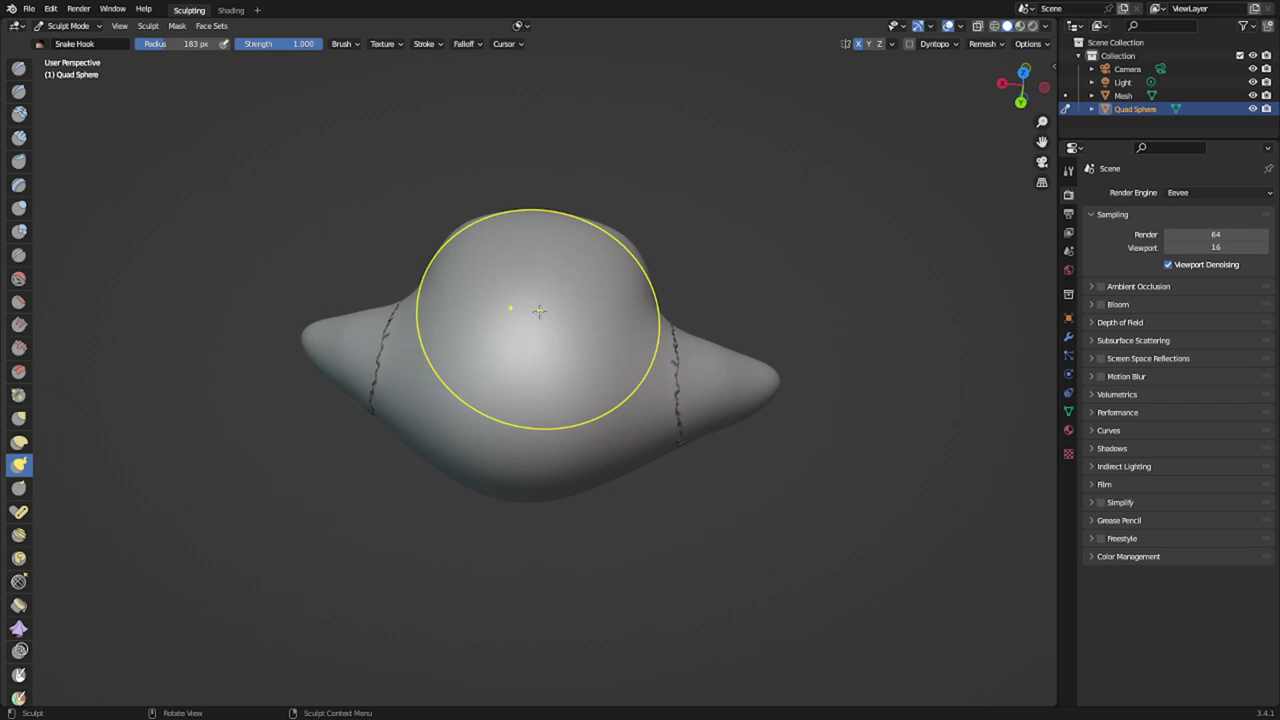
key("alt+m")
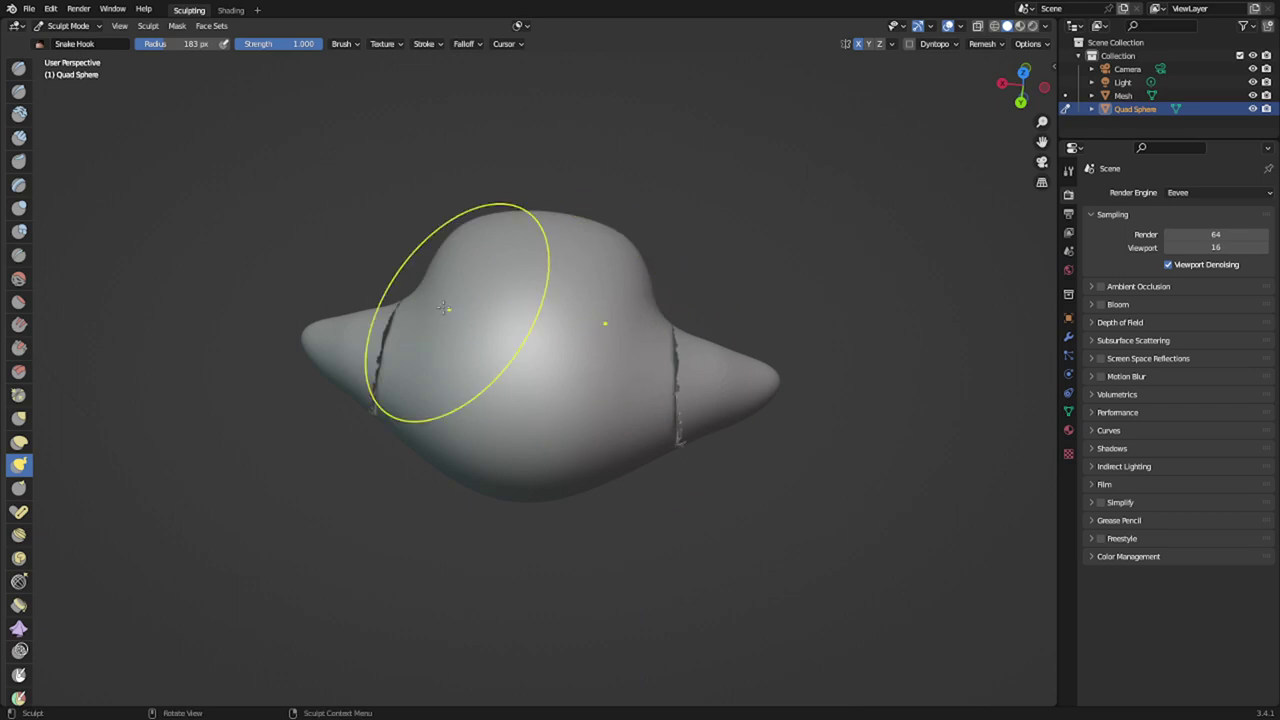
- Smooth the cut edge of the separated horns, and switch sculpting back to the body
key("alt+q")
left_click_drag(676, 383, 677, 441, "shift")
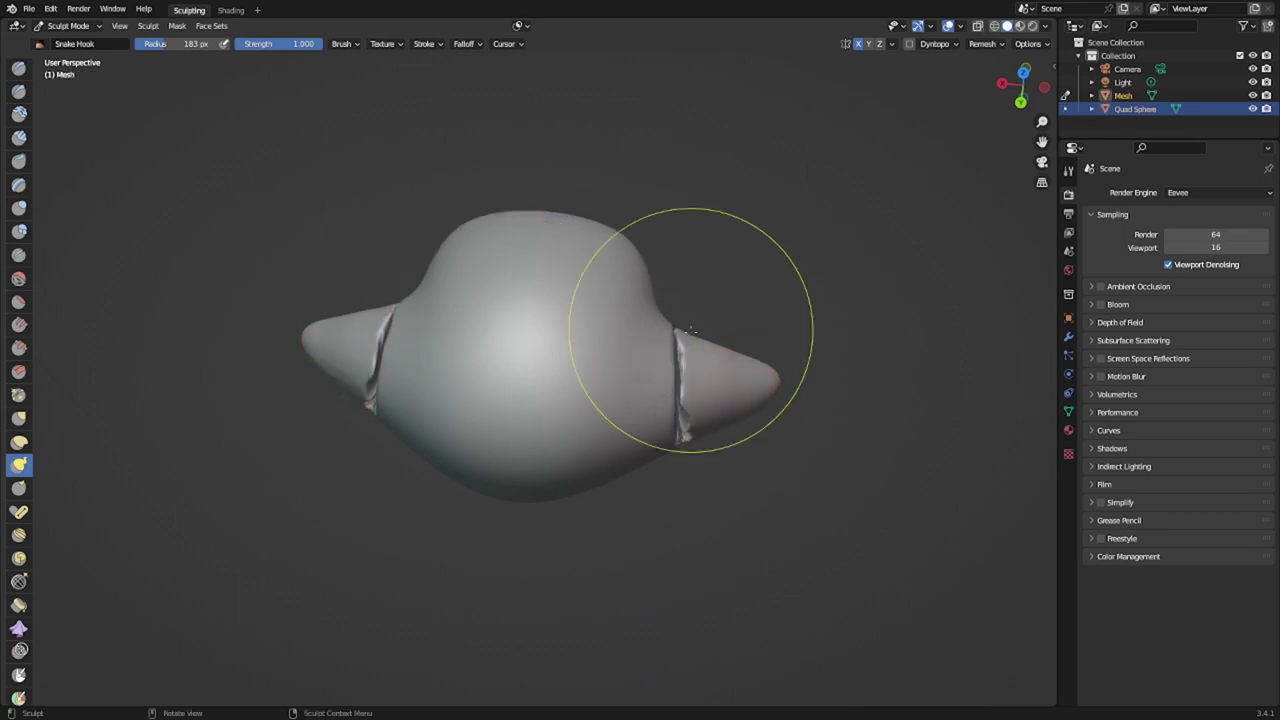
mouse_move(690, 330)
middle_mouse_down()
mouse_move(509, 337)
mouse_move(594, 306)
middle_mouse_up()
key("alt+q")
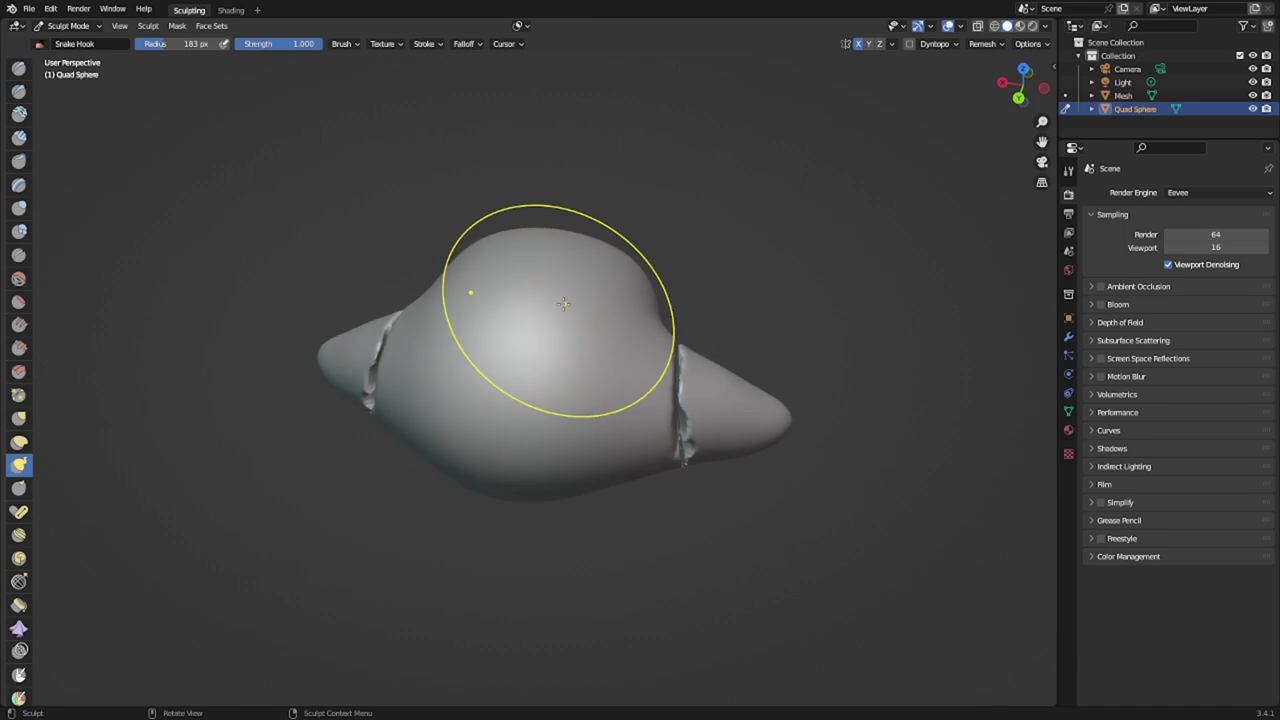
- Paint a round mask on the upper front of the body with the Mask brush at a 113 px radius
scroll(564, 304, "up", 1)
key("f")
left_click(443, 306)
key("m")
mouse_move(547, 346)
left_mouse_down()
mouse_move(497, 392)
mouse_move(540, 343)
mouse_move(523, 263)
mouse_move(480, 385)
left_mouse_up()
key("f")
left_click(614, 342)
key("f")
left_click(489, 331)
mouse_move(557, 312)
left_mouse_down()
mouse_move(554, 375)
mouse_move(497, 409)
left_mouse_up()
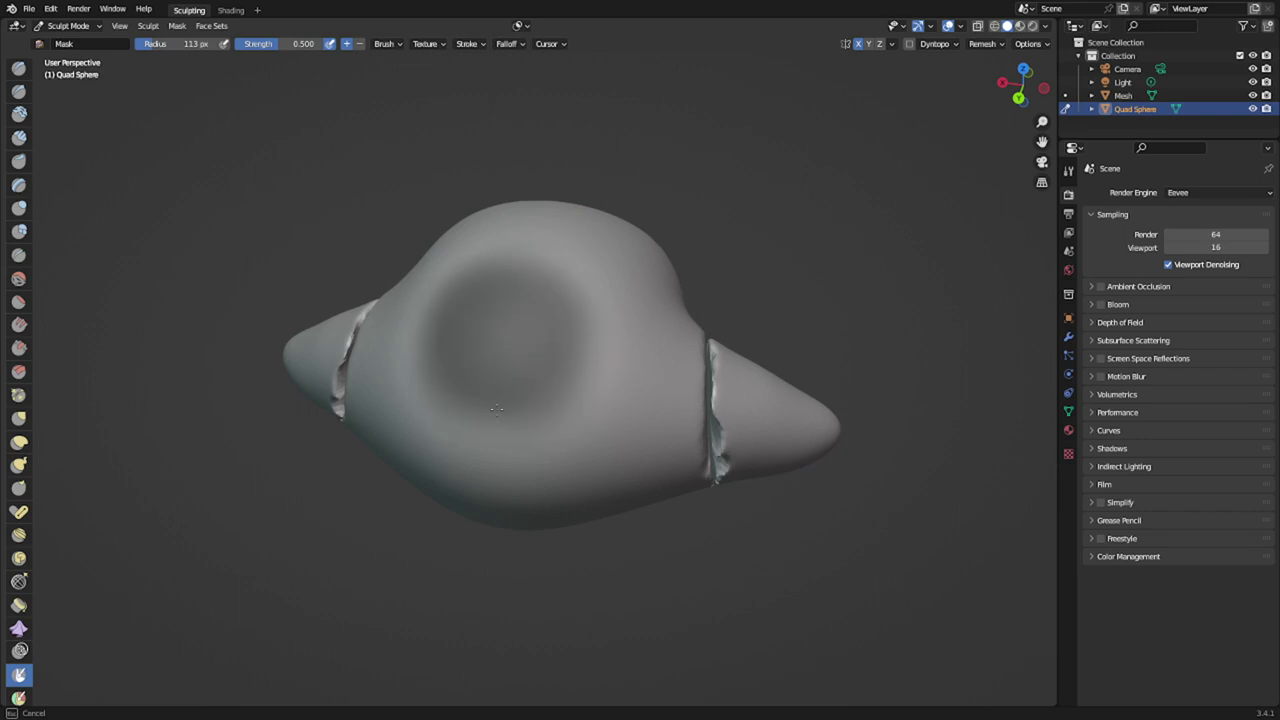
- Separate the masked patch on the body's upper front with Mask Slice to New Object
scroll(508, 384, "down", 2)
middle_click_drag(508, 384, 498, 321)
key("q")
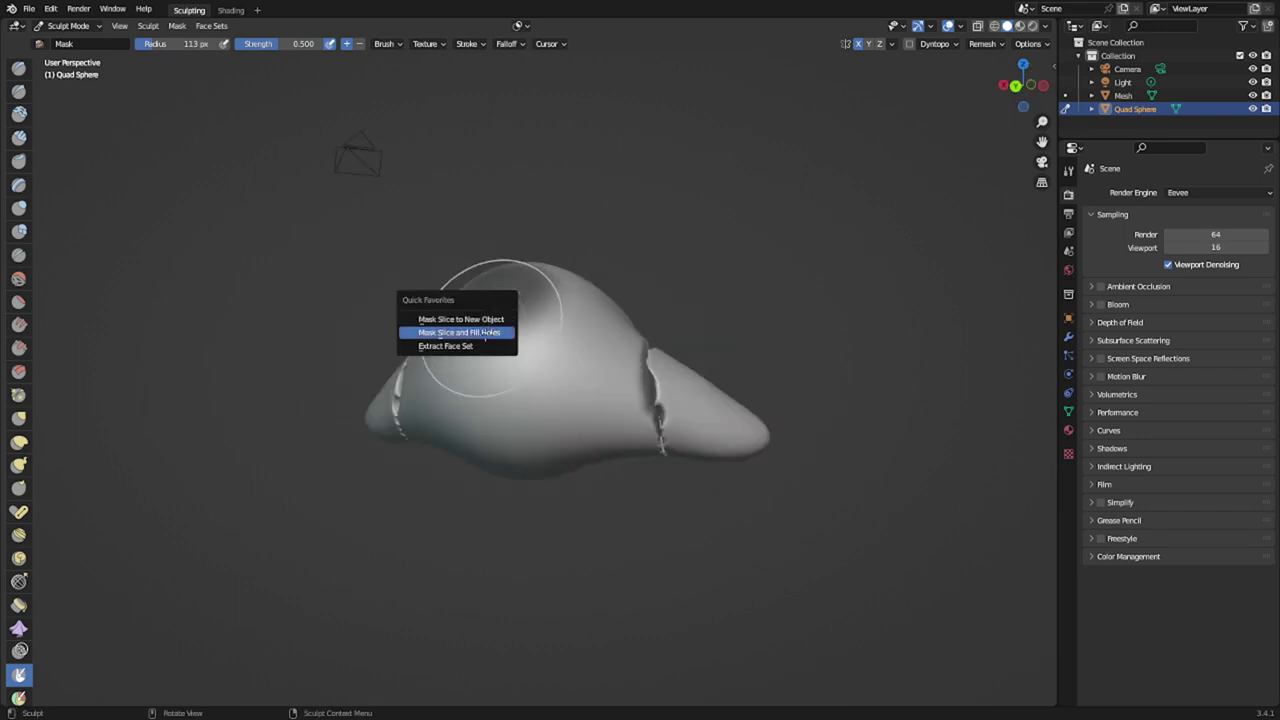
left_click(439, 332)
key("q")
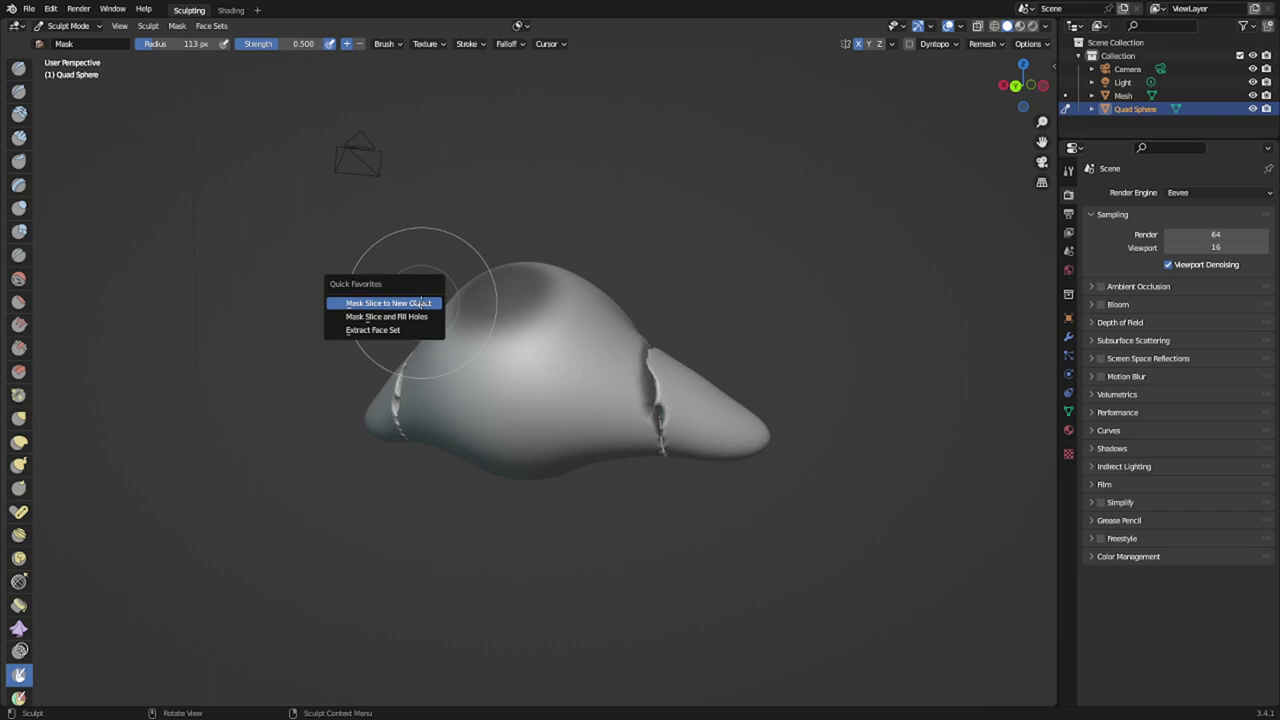
left_click(417, 302)
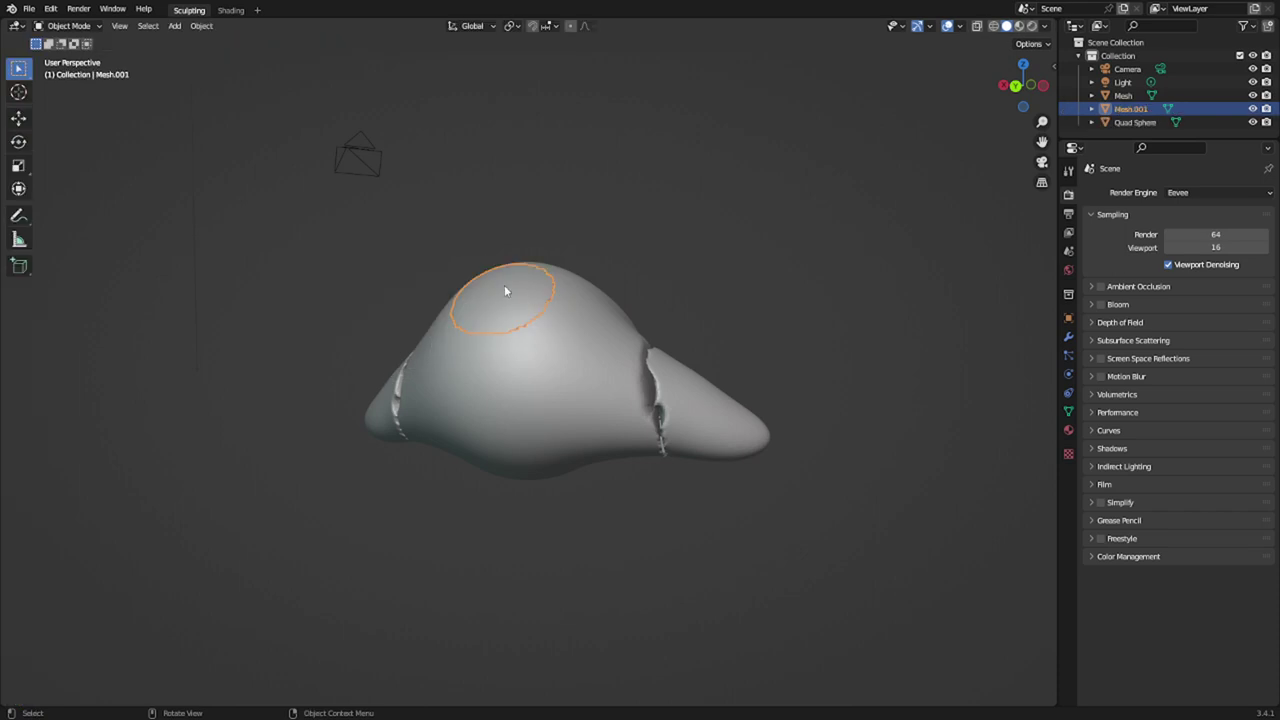
- Put the separated patch in Sculpt Mode and pull it upward into a tall spike with Snake Hook
key("ctrl+Tab")
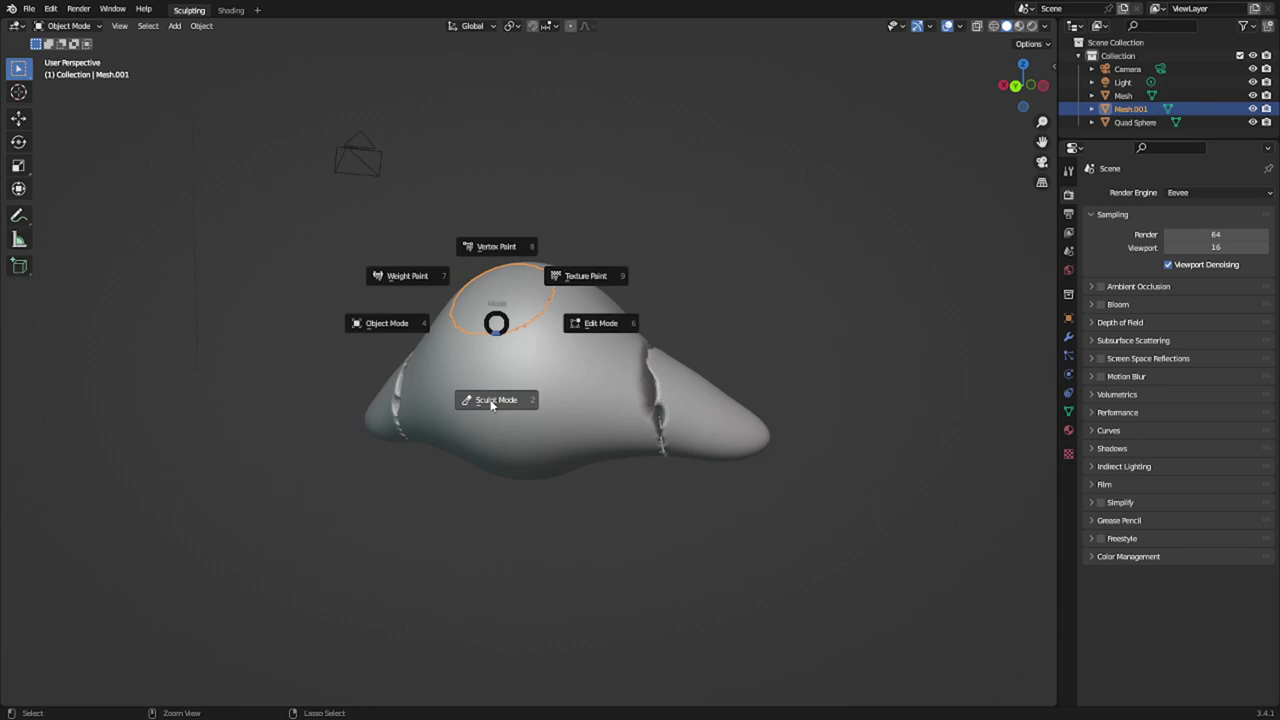
left_click(500, 399)
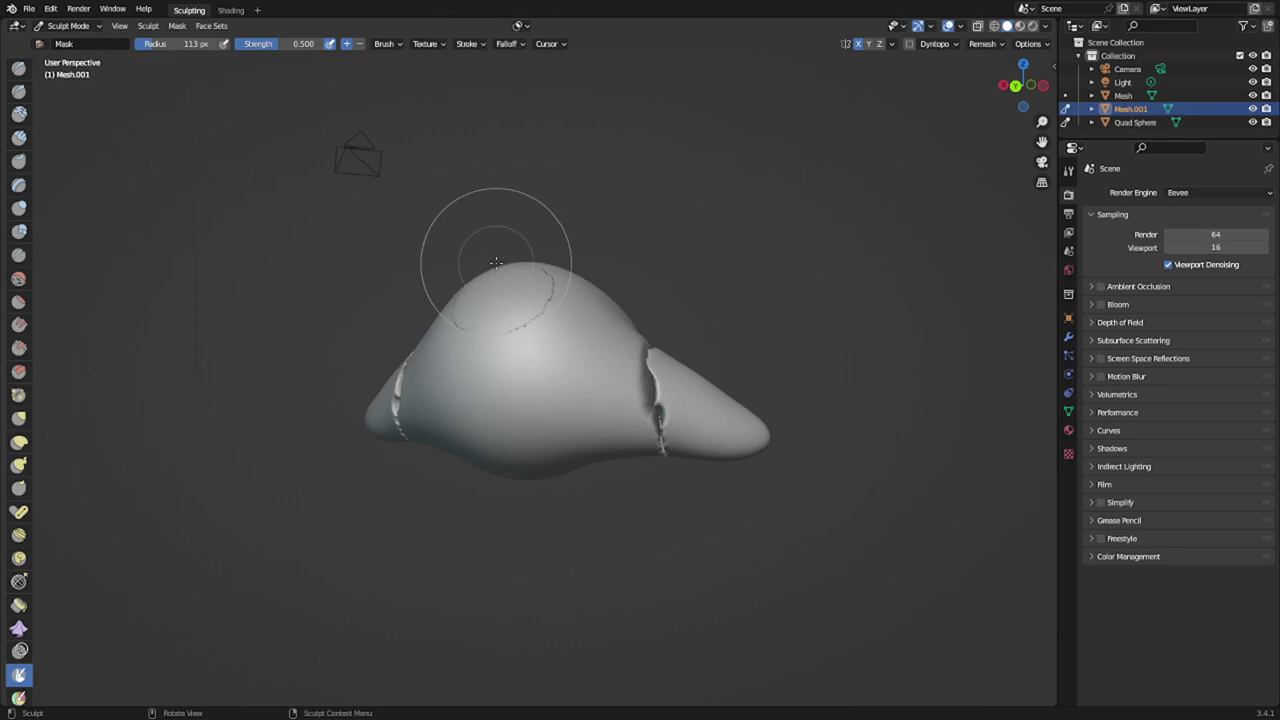
key("k")
left_click_drag(507, 277, 500, 158)
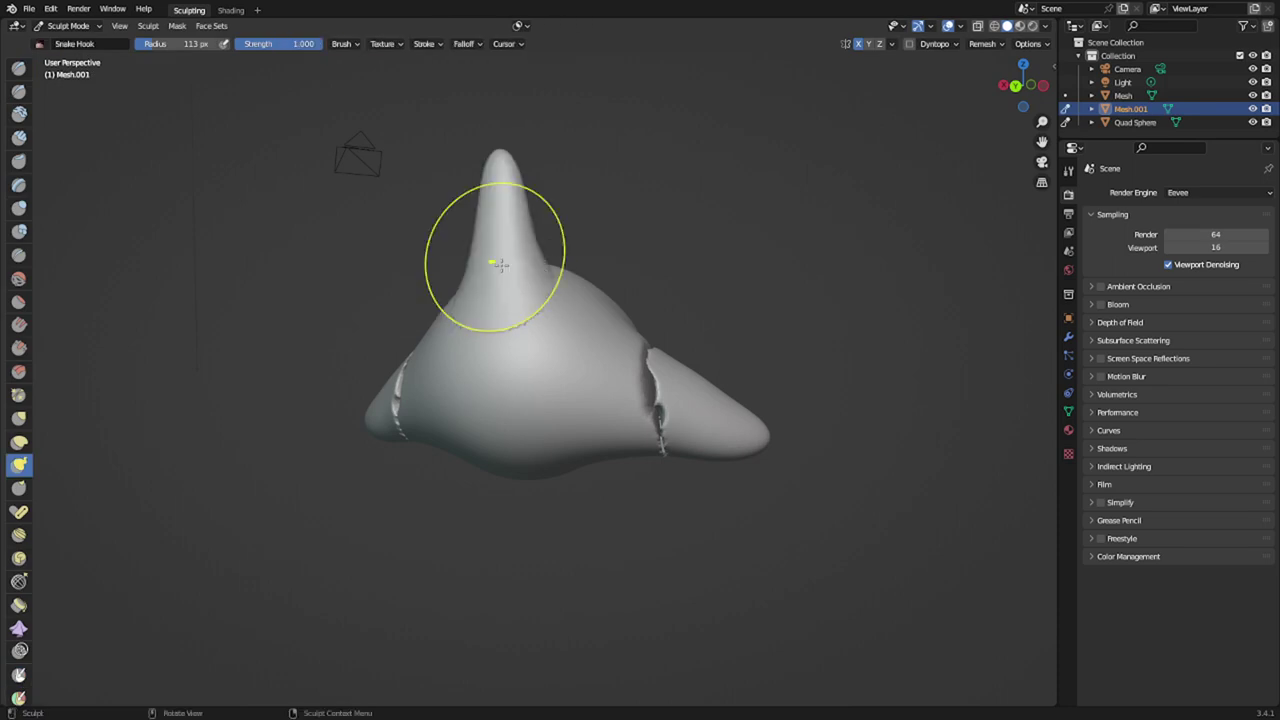
middle_click_drag(495, 263, 451, 361)
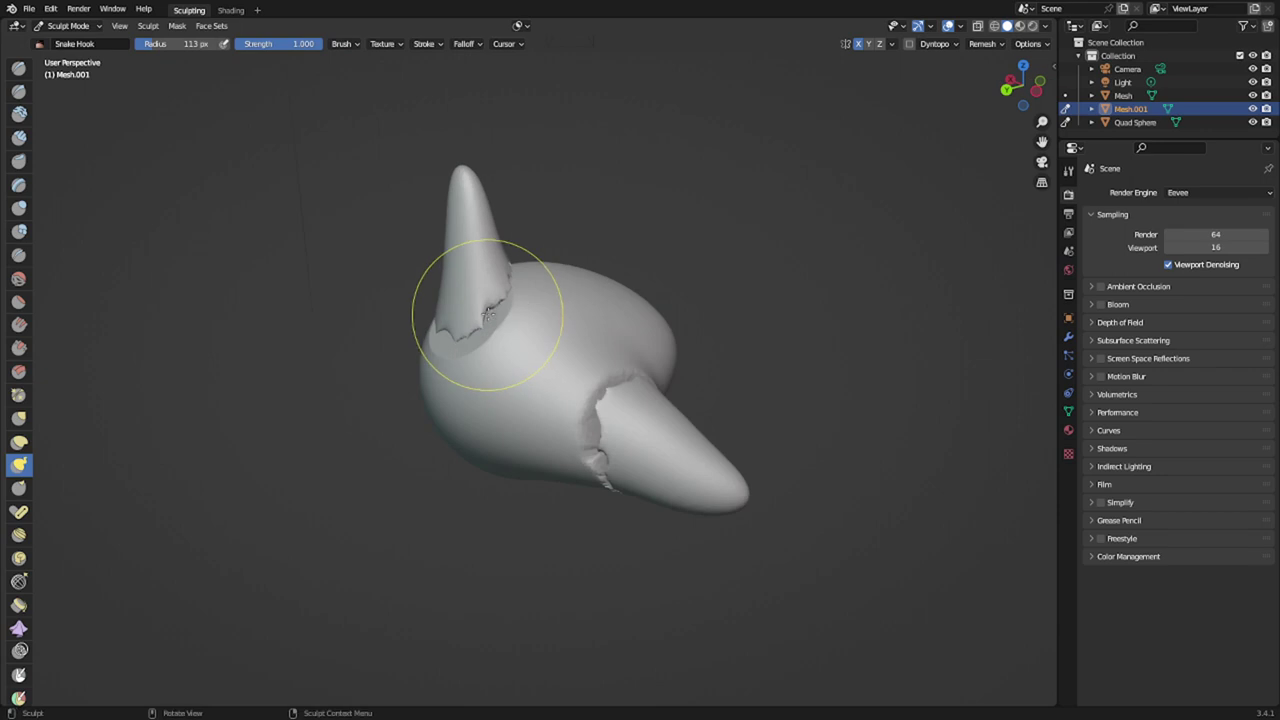
- Set the voxel size for the top spike and voxel-remesh it
middle_click_drag(488, 314, 510, 240)
key("shift+r")
left_click(544, 274)
key("ctrl+r")
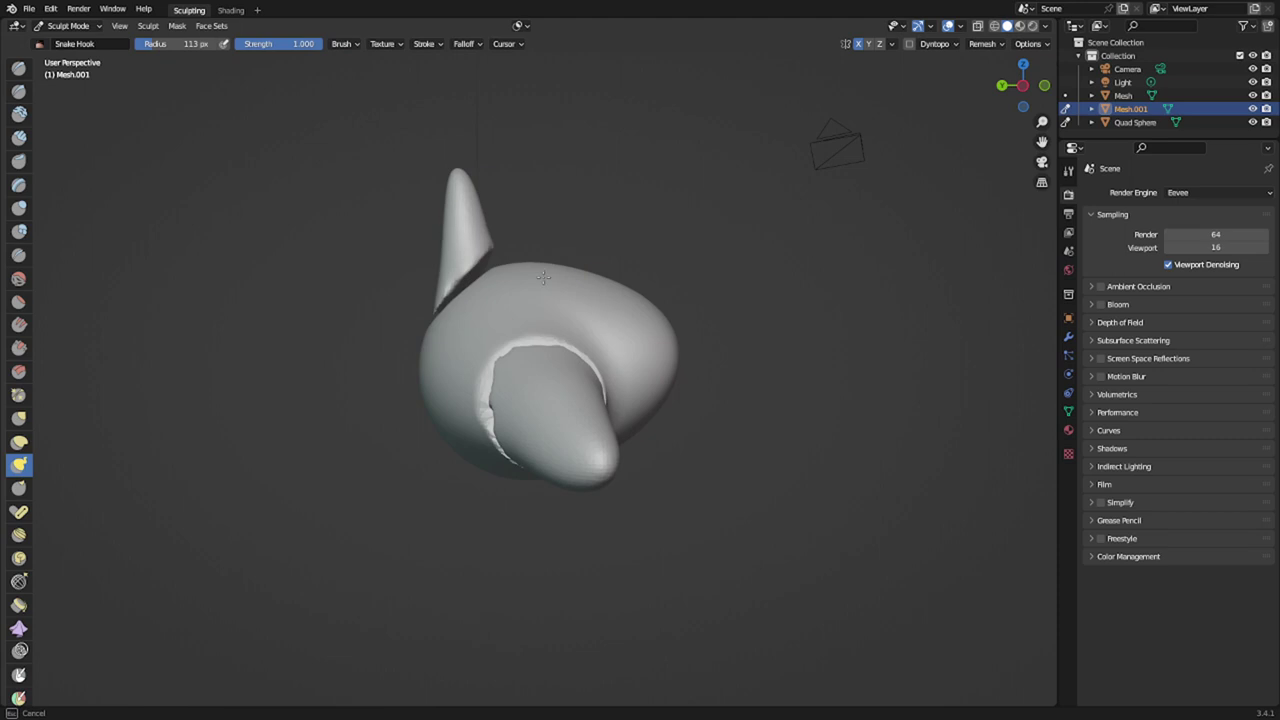
- Switch sculpting from the top spike to the side spikes, and from them to the main body
middle_click_drag(399, 329, 367, 331)
key("alt+q")
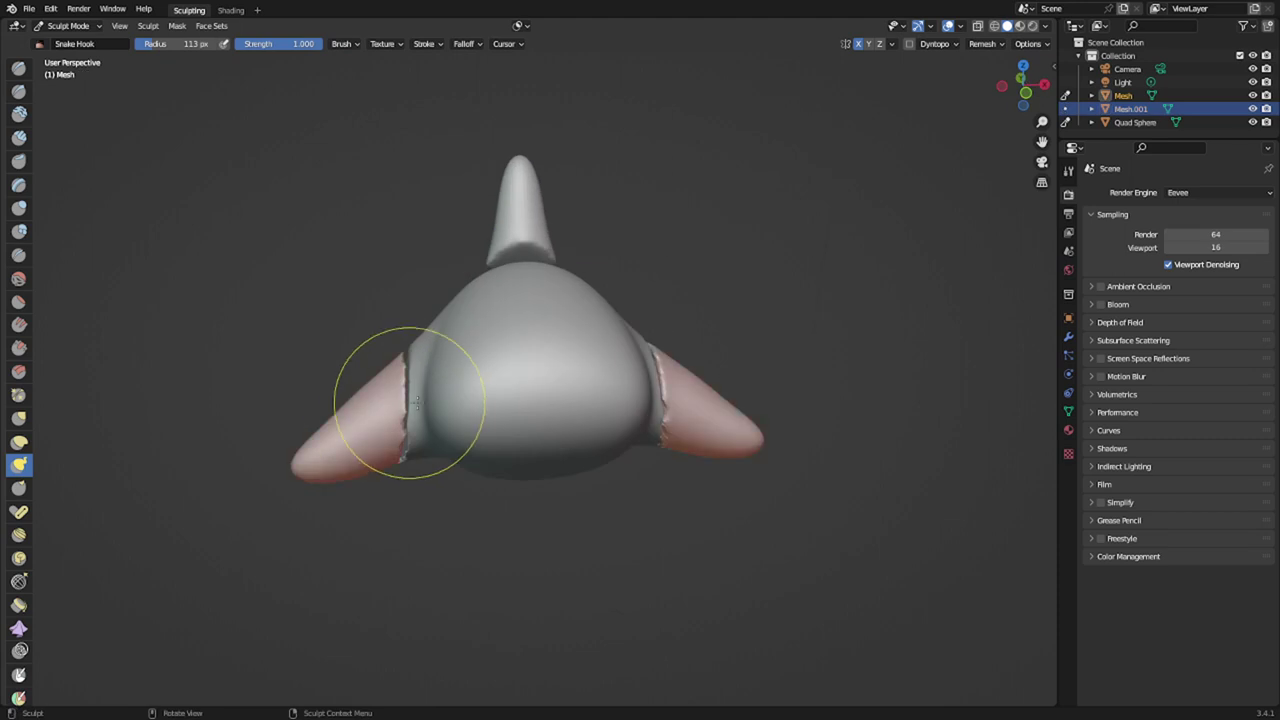
middle_click_drag(403, 398, 695, 336)
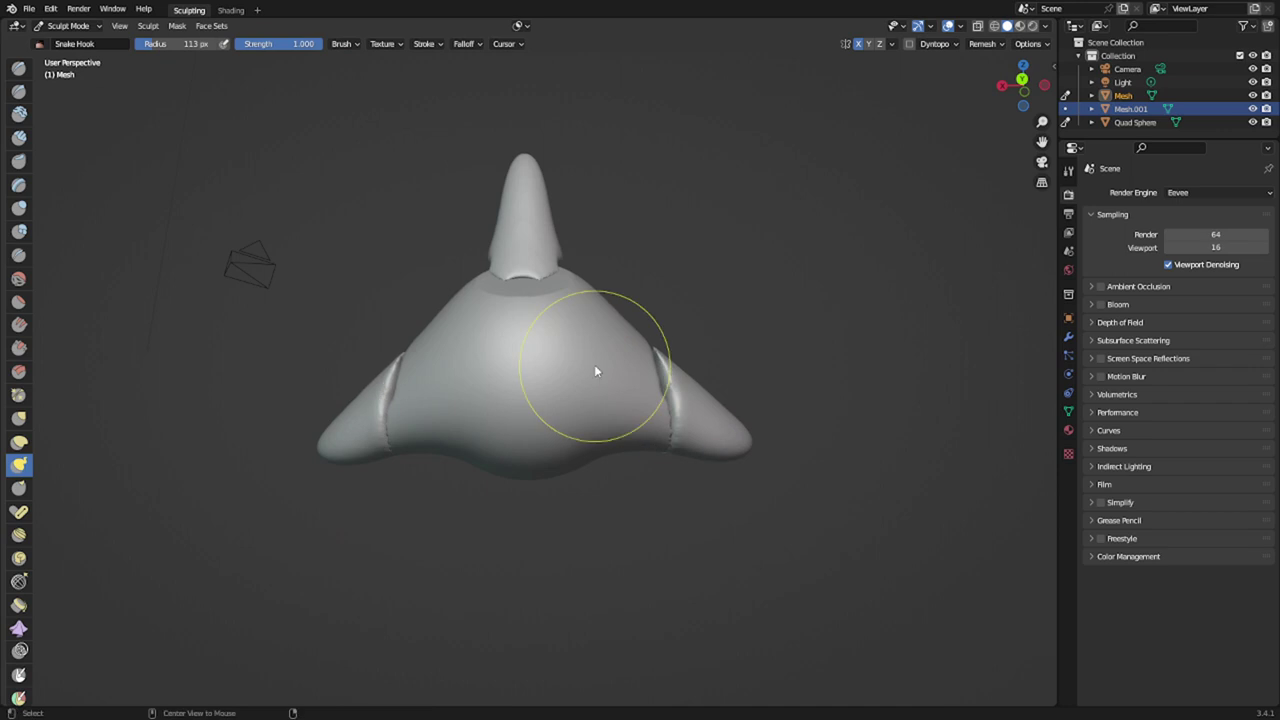
key("alt+q")
mouse_move(715, 388)
middle_mouse_down()
mouse_move(618, 383)
mouse_move(632, 385)
mouse_move(600, 294)
mouse_move(531, 397)
middle_mouse_up()
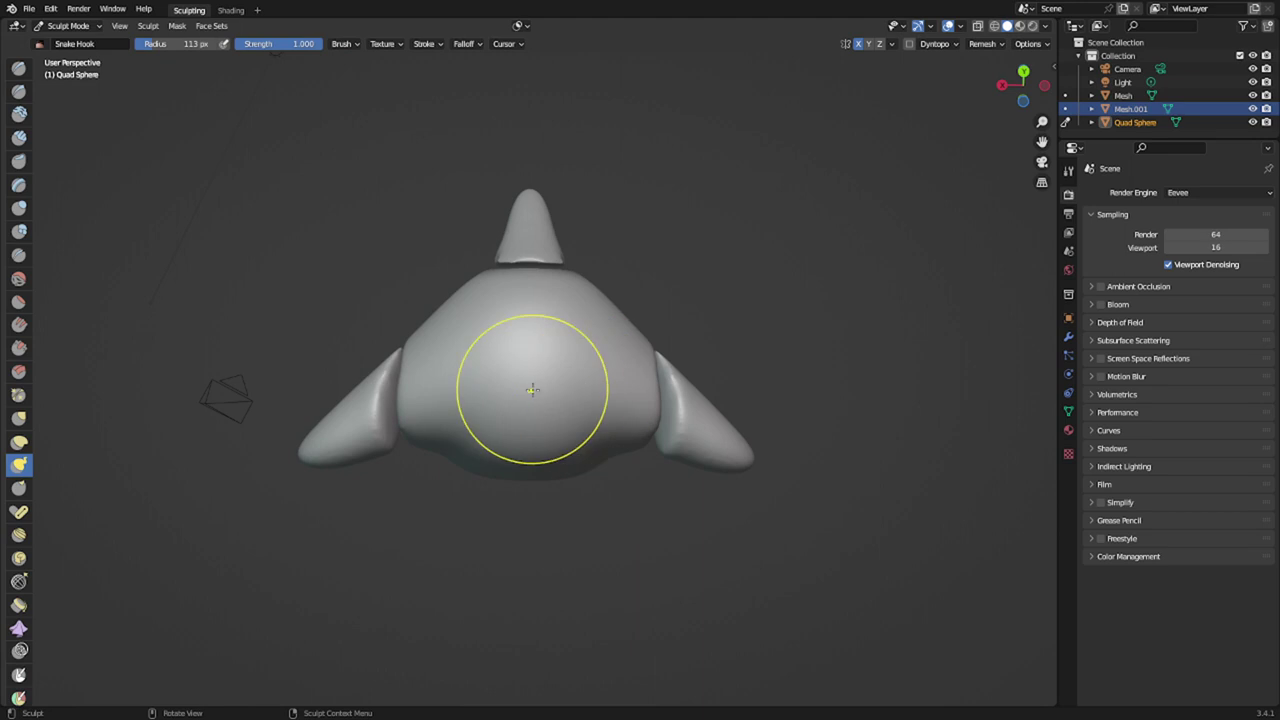
- Try pulling the body's front downward into a narrow trunk with Snake Hook at a 109 px radius, and undo it
key("f")
left_click(532, 371)
left_click_drag(544, 357, 526, 507)
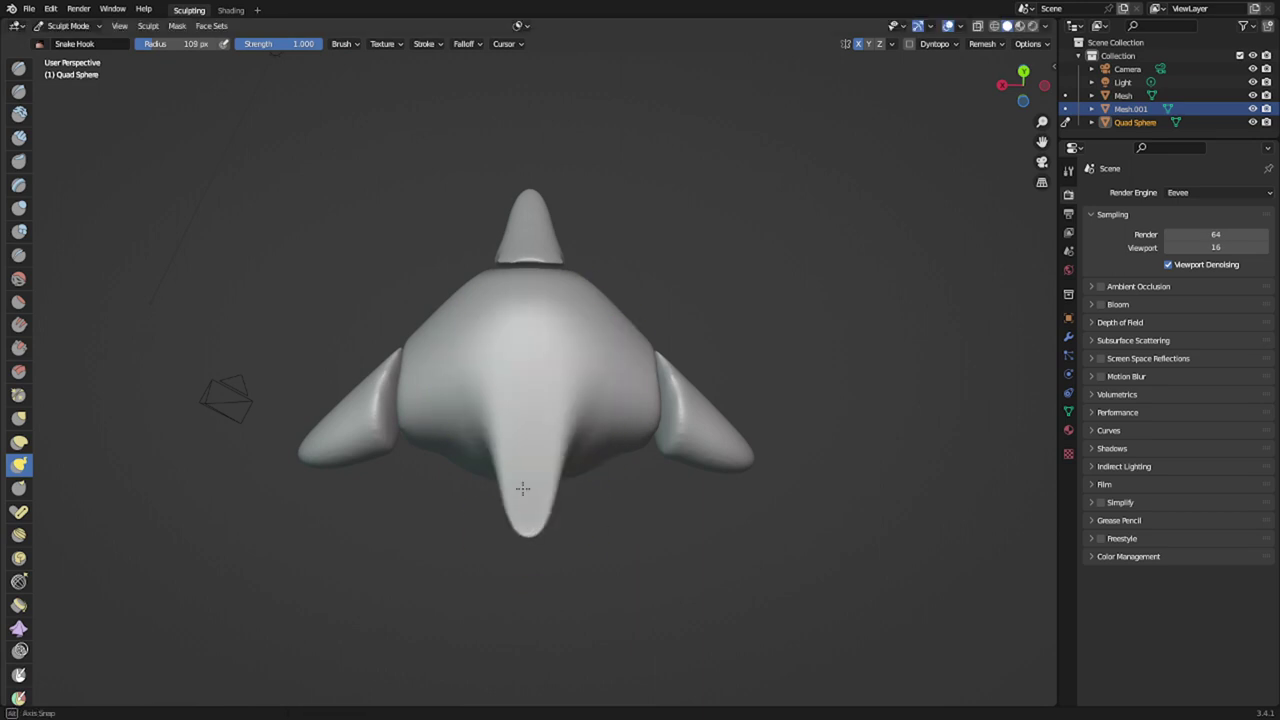
mouse_move(523, 488)
middle_mouse_down()
mouse_move(452, 555)
mouse_move(602, 459)
middle_mouse_up()
key("ctrl+z")
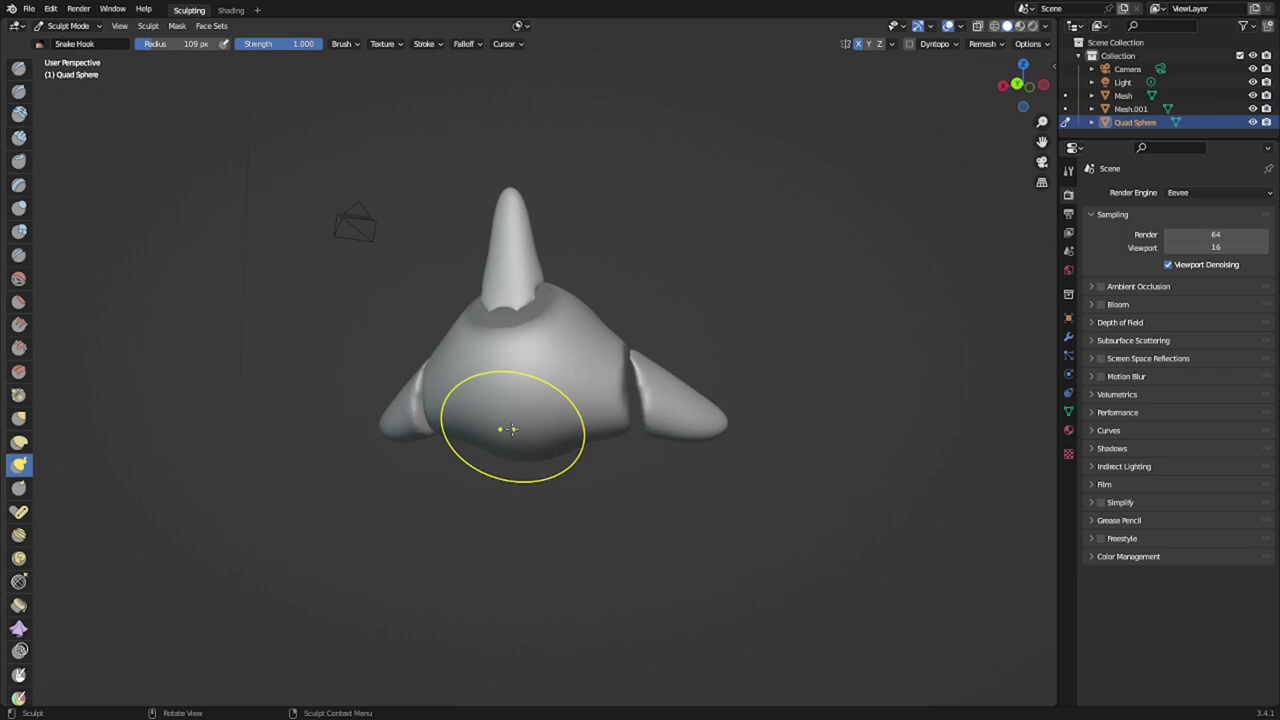
- Pull the body's lower front downward into a thick trunk with Snake Hook at a 164 px radius
key("f")
left_click(548, 420)
left_click_drag(529, 404, 517, 534)
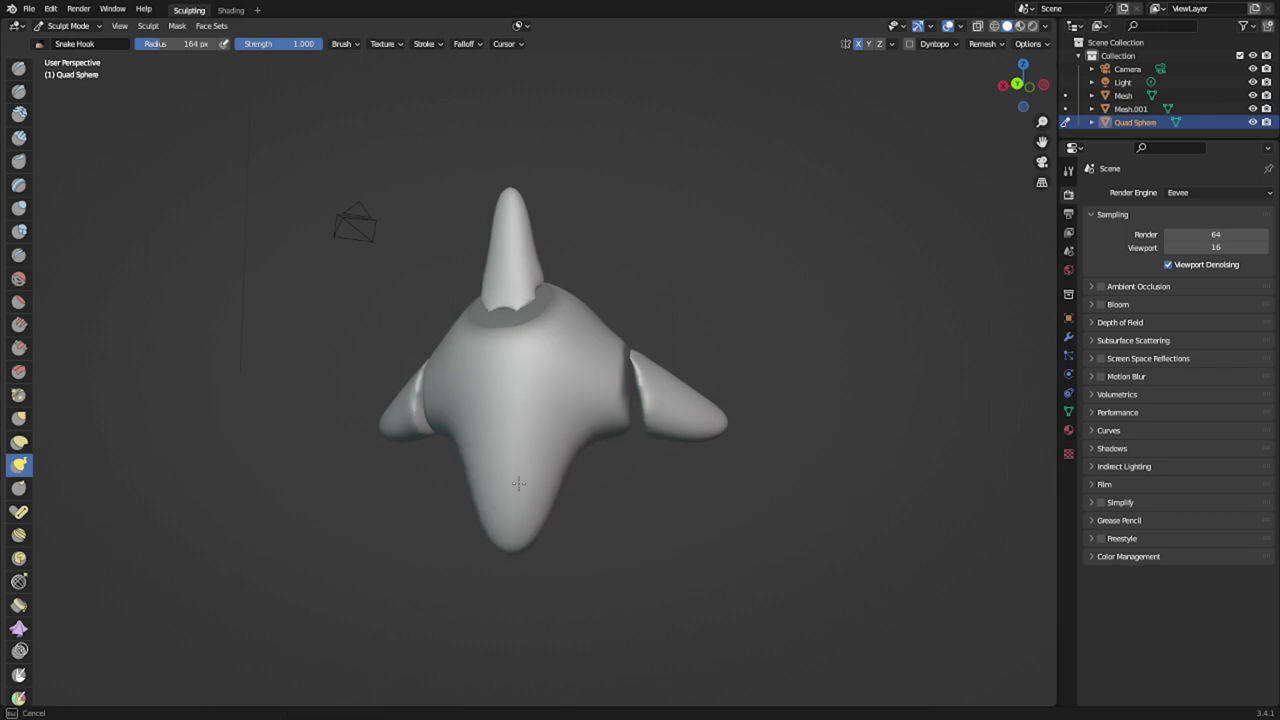
left_click_drag(544, 459, 517, 406)
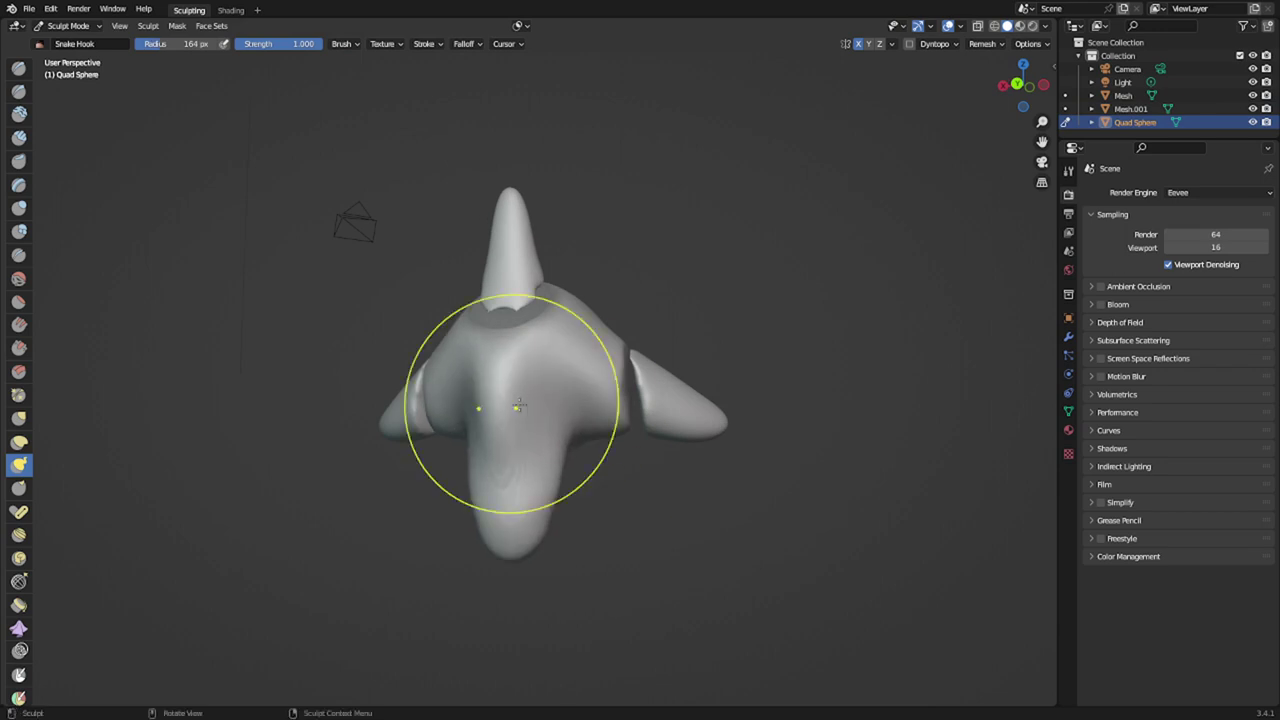
mouse_move(559, 426)
middle_mouse_down()
mouse_move(488, 403)
mouse_move(538, 426)
mouse_move(579, 494)
middle_mouse_up()
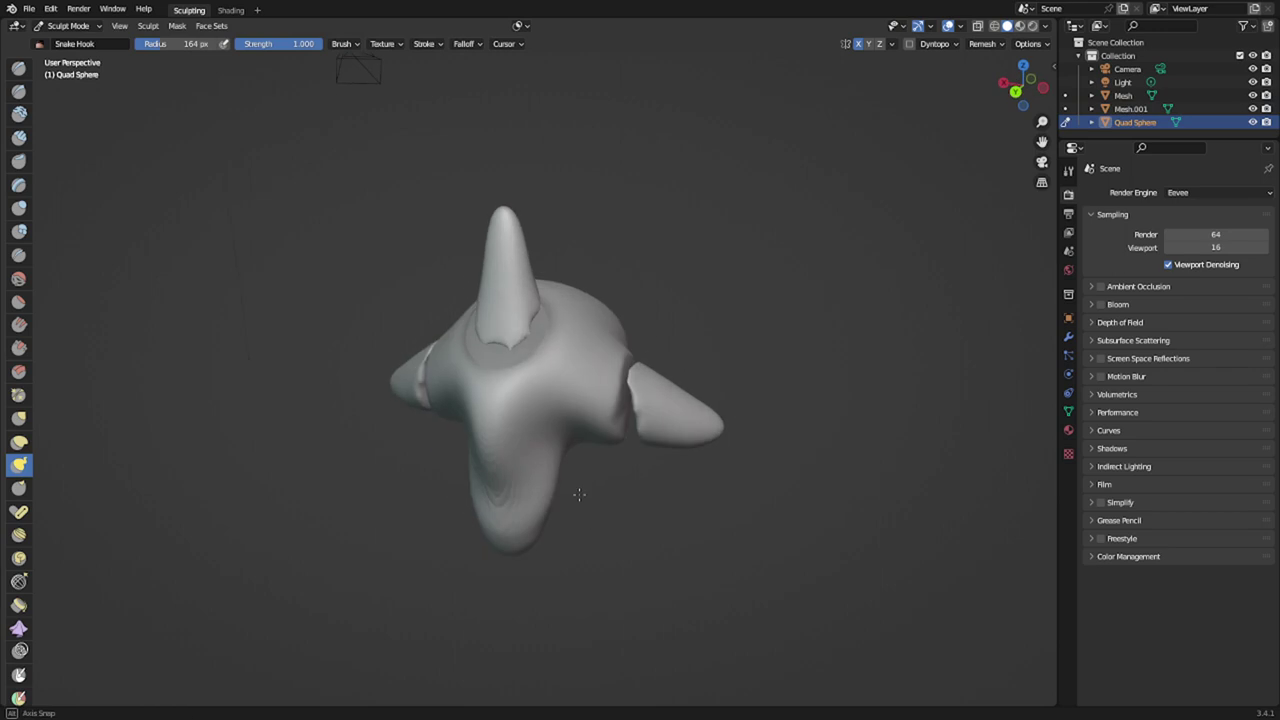
- Lasso-mask the trunk and the lower part of the body up to the side spikes
left_click_drag(583, 462, 535, 427, "ctrl+shift")
mouse_move(463, 407)
left_mouse_down("ctrl+shift")
mouse_move(414, 588)
mouse_move(556, 606)
left_mouse_up("ctrl+shift")
middle_click_drag(542, 552, 591, 466)
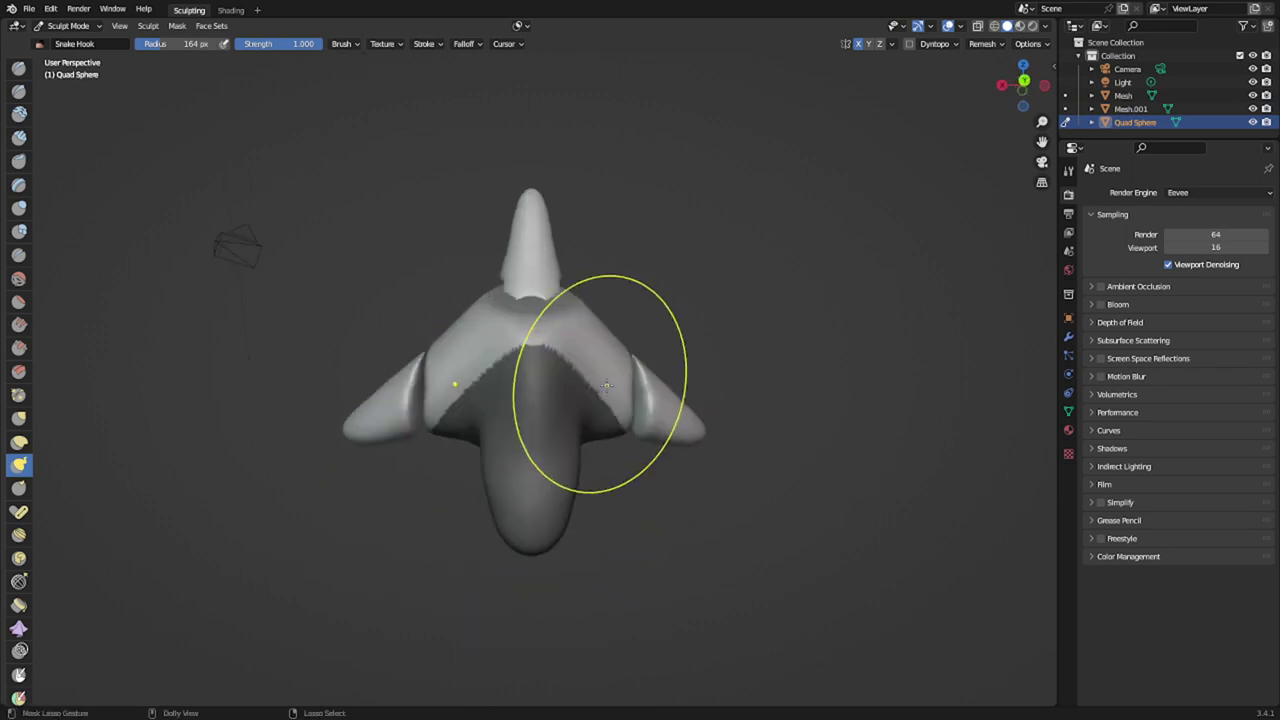
mouse_move(608, 397)
left_mouse_down("ctrl+shift")
mouse_move(588, 452)
mouse_move(660, 368)
left_mouse_up("ctrl+shift")
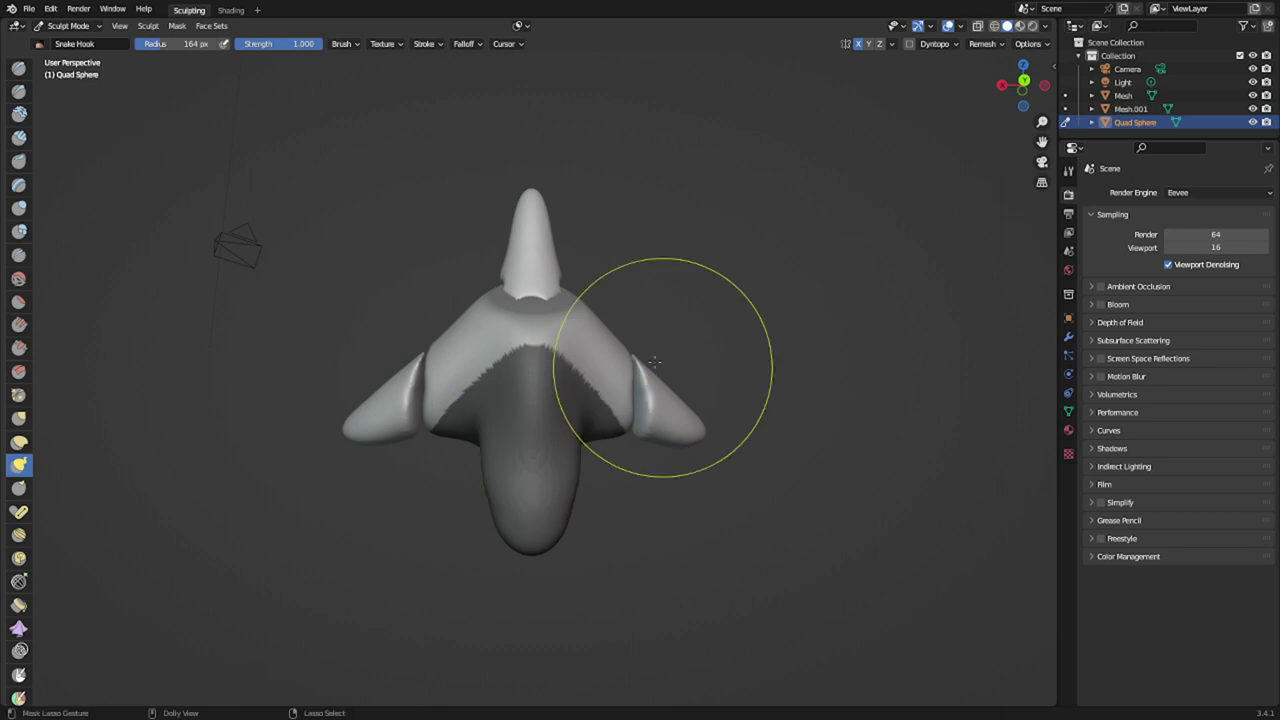
middle_click_drag(640, 385, 609, 362)
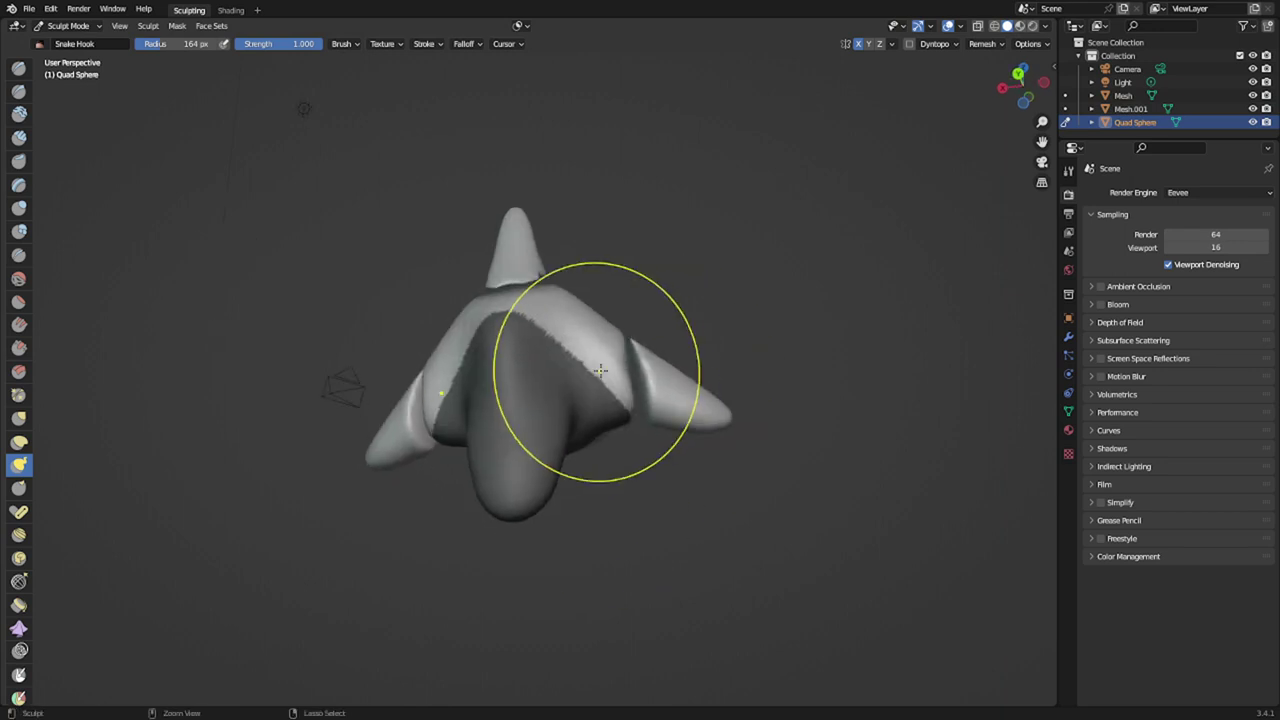
mouse_move(600, 371)
left_mouse_down("ctrl+shift")
mouse_move(600, 449)
mouse_move(664, 425)
left_mouse_up("ctrl+shift")
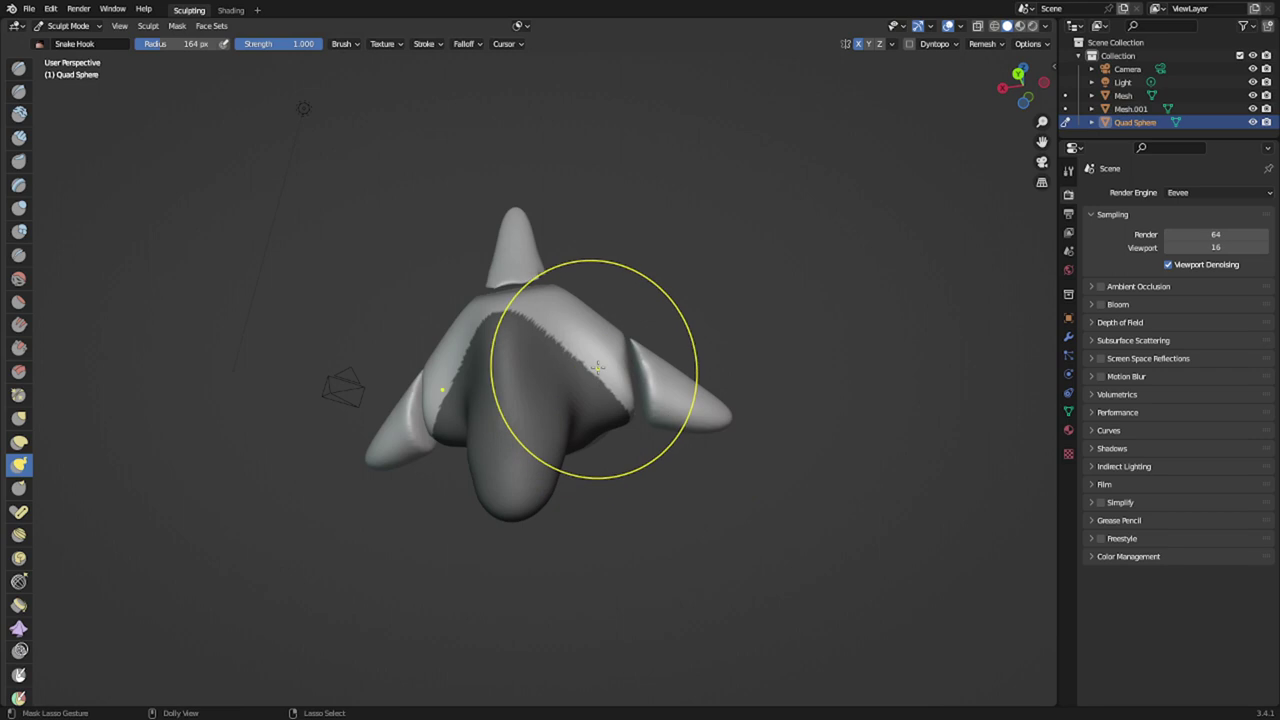
mouse_move(598, 374)
left_mouse_down("ctrl+shift")
mouse_move(645, 486)
mouse_move(670, 405)
left_mouse_up("ctrl+shift")
mouse_move(686, 401)
middle_mouse_down()
mouse_move(530, 439)
mouse_move(594, 437)
middle_mouse_up()
- Try Mask Slice and Fill Holes on the masked trunk, and undo it
key("q")
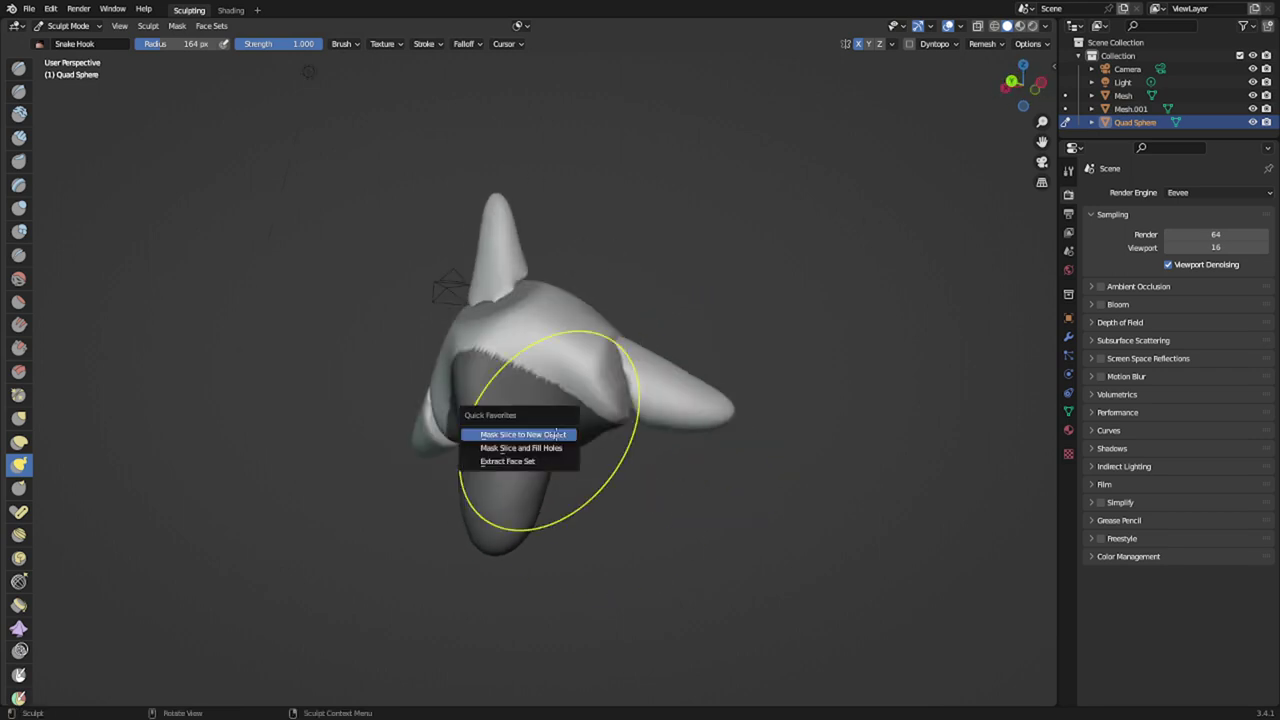
left_click(548, 447)
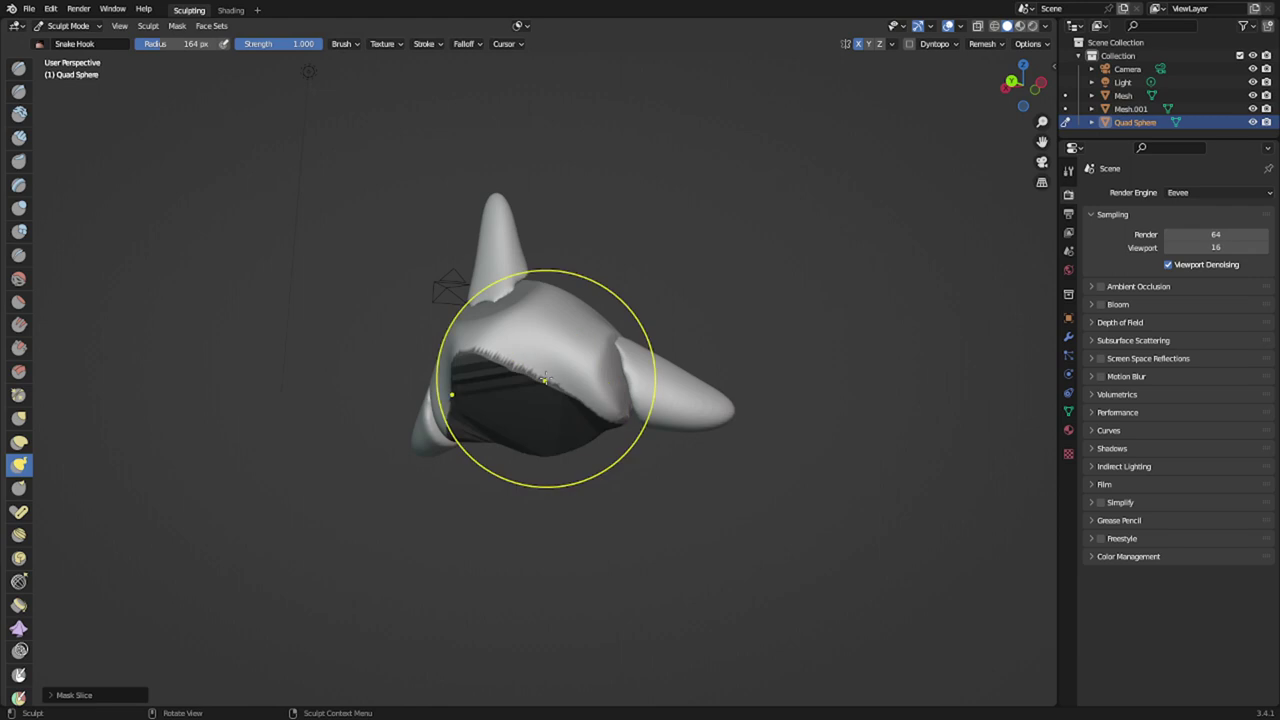
middle_click_drag(546, 381, 577, 428)
key("ctrl+z")
key("ctrl+z")
- Separate the masked trunk with Mask Slice to New Object and put the new piece in Sculpt Mode
key("q")
left_click(550, 394)
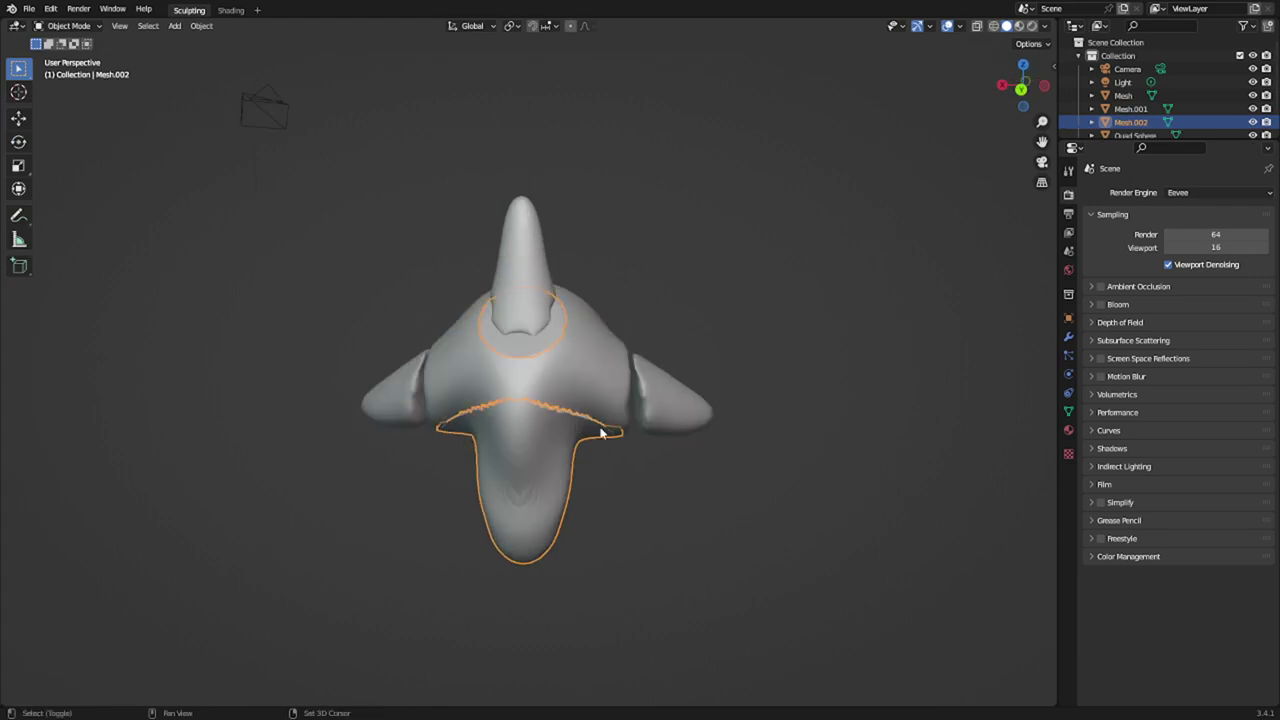
key("ctrl+Tab")
left_click(515, 525)
- Set the voxel size for the separated trunk piece and voxel-remesh it
key("r")
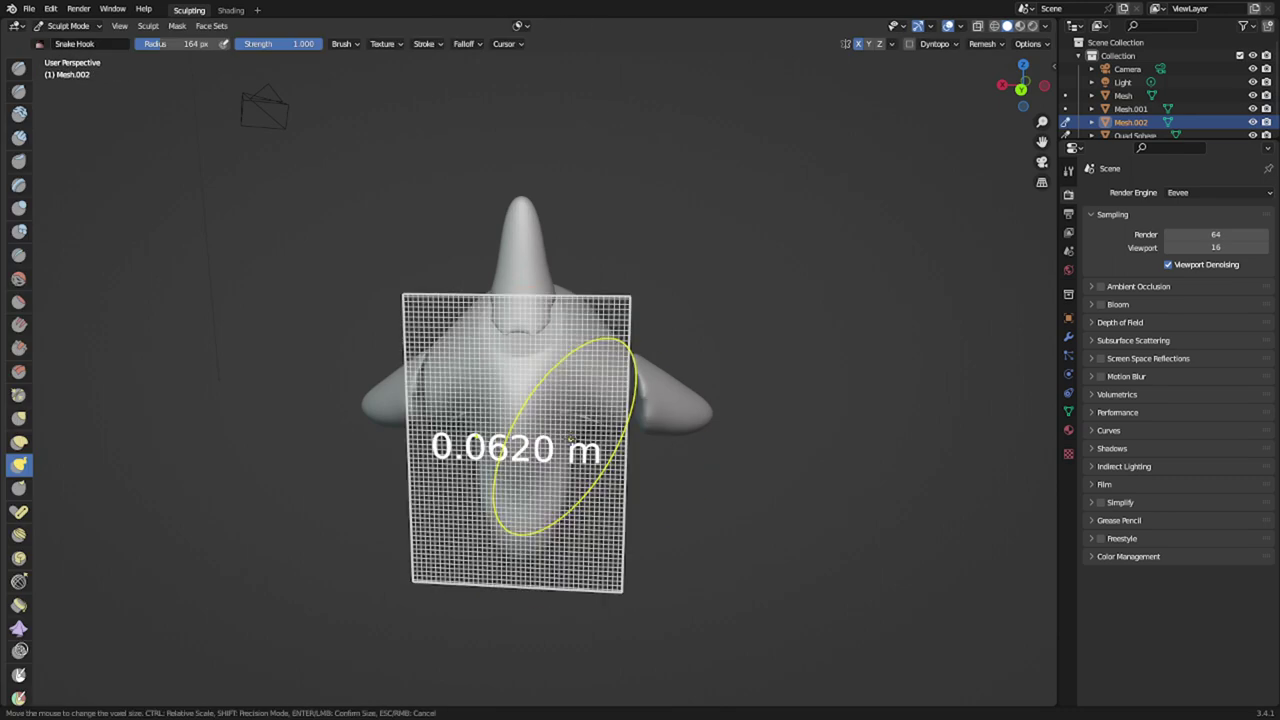
left_click(521, 436)
middle_click_drag(523, 435, 447, 350)
key("r")
left_click(582, 393)
key("ctrl+r")
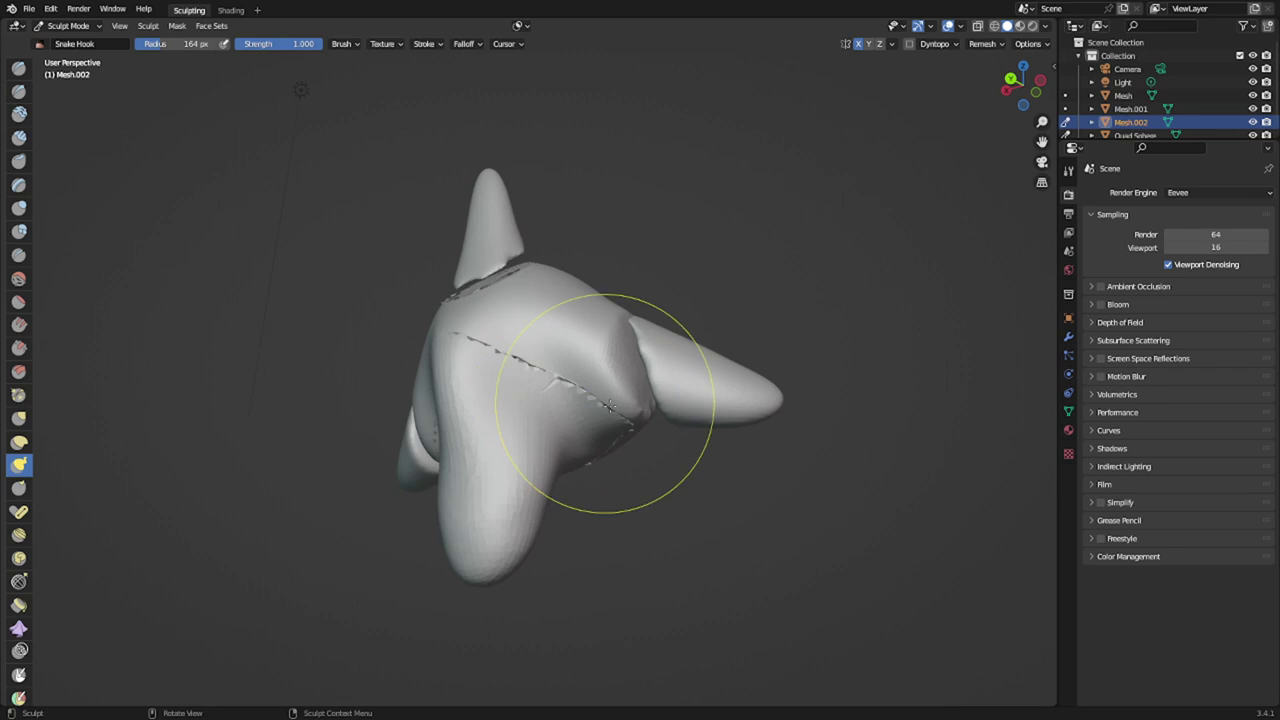
- Reshape the trunk piece's side edge along the seam with Snake Hook
left_click_drag(631, 413, 560, 390)
left_click_drag(632, 418, 638, 422)
mouse_move(638, 422)
middle_mouse_down()
mouse_move(583, 450)
mouse_move(531, 430)
mouse_move(516, 463)
middle_mouse_up()
- Inflate the trunk piece along its seam with the Inflate/Deflate brush at a 265 px radius
key("i")
key("f")
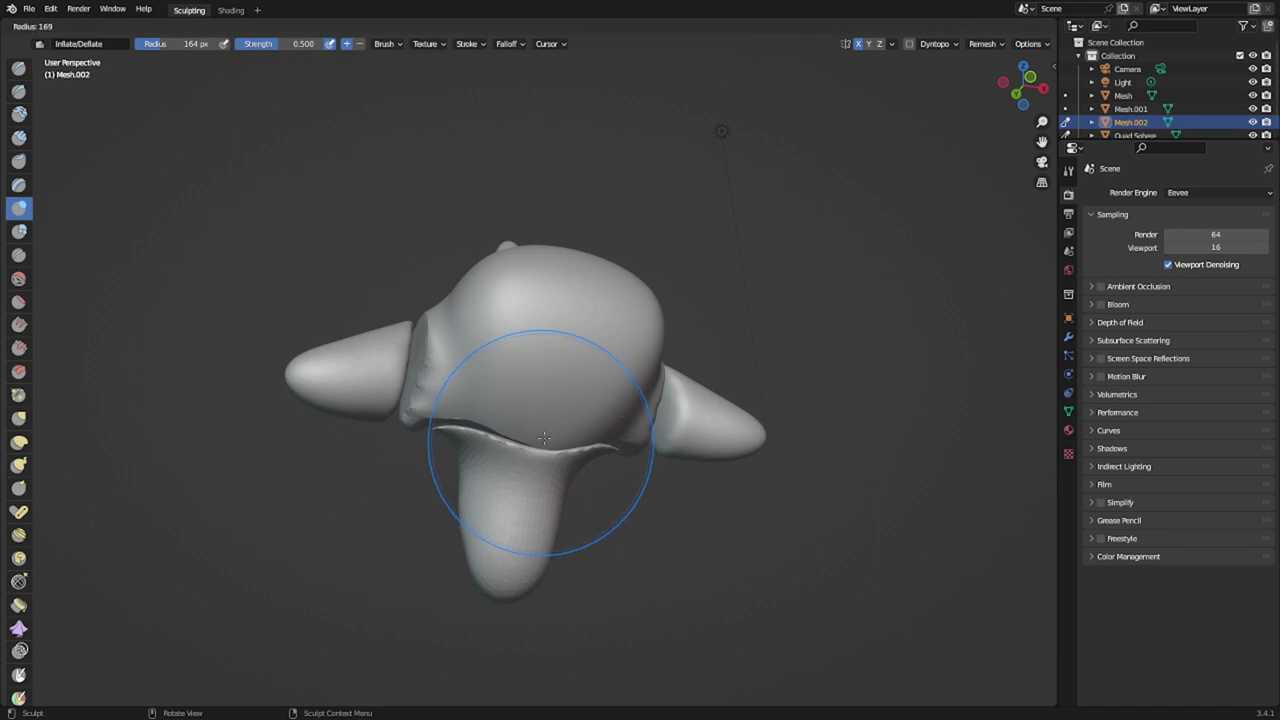
left_click(718, 443)
left_click_drag(532, 432, 612, 452)
mouse_move(745, 446)
middle_mouse_down()
mouse_move(648, 452)
mouse_move(715, 416)
middle_mouse_up()
- Set a coarser voxel size for the trunk piece and voxel-remesh it again
key("shift+r")
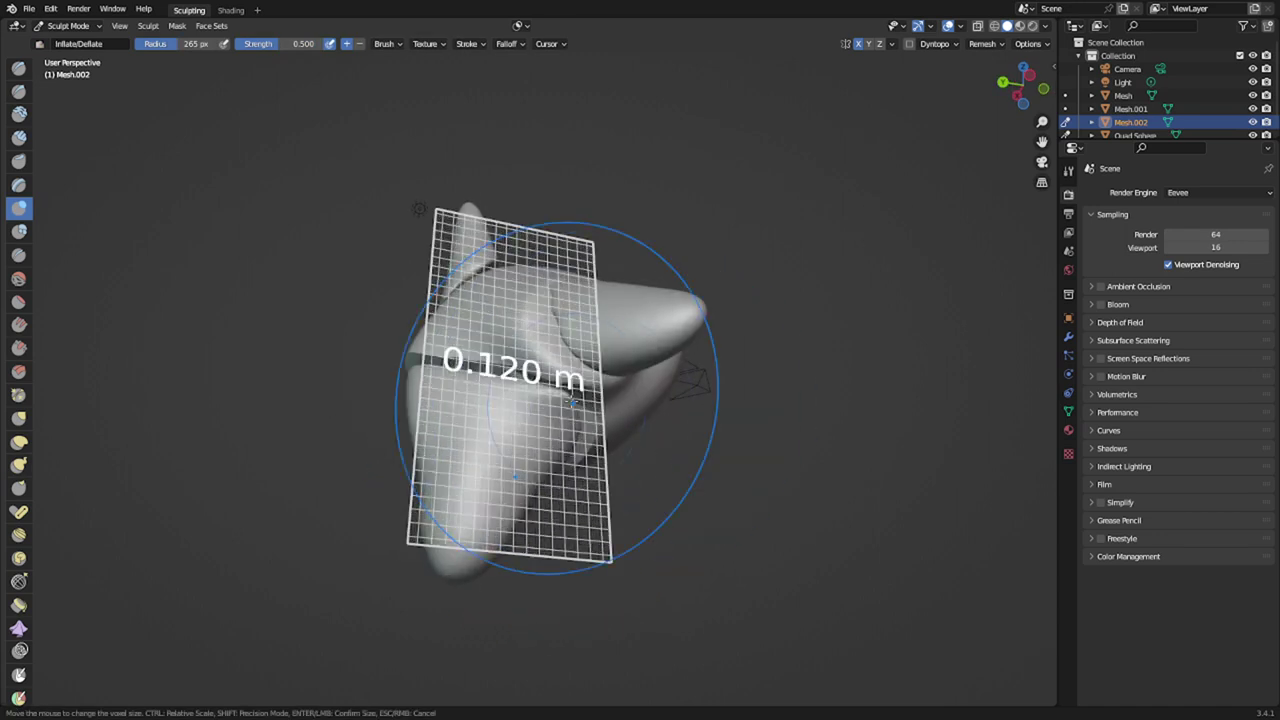
left_click(597, 398)
key("ctrl+r")
middle_click_drag(597, 398, 621, 437)
- Switch to the main body, voxel-remesh it, and inflate its lower edge toward the trunk piece
key("alt+q")
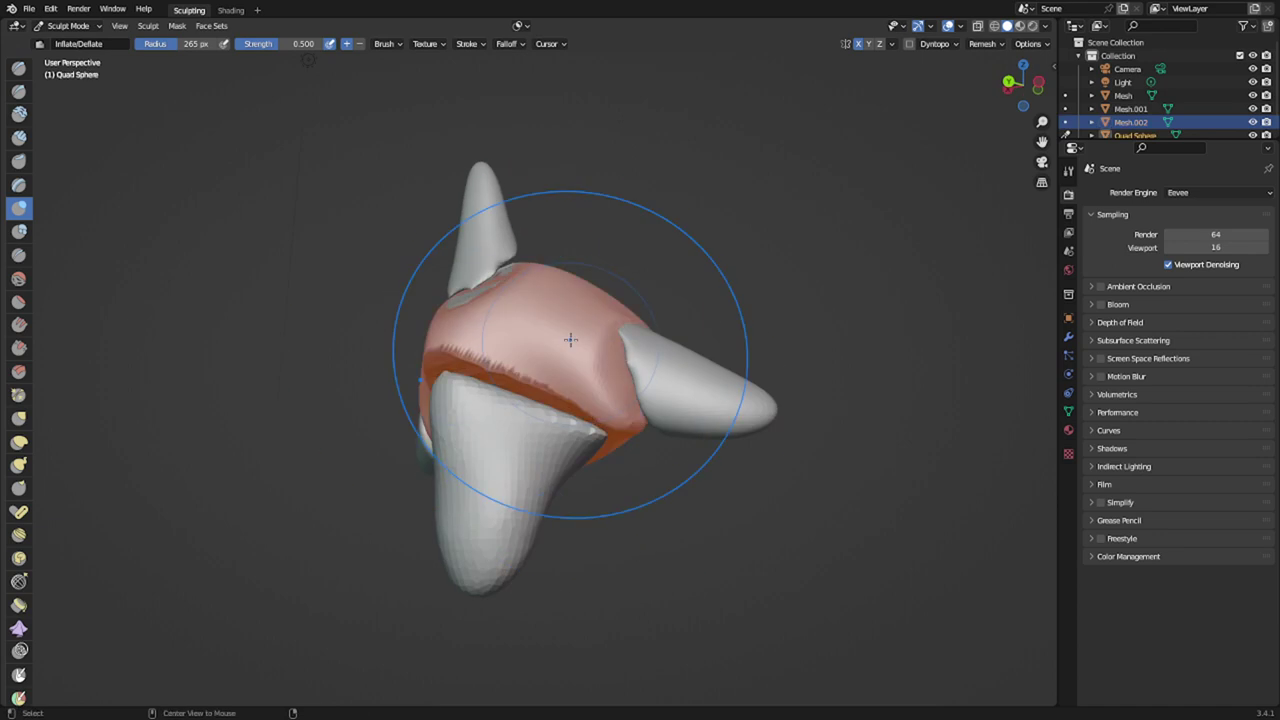
key("ctrl+r")
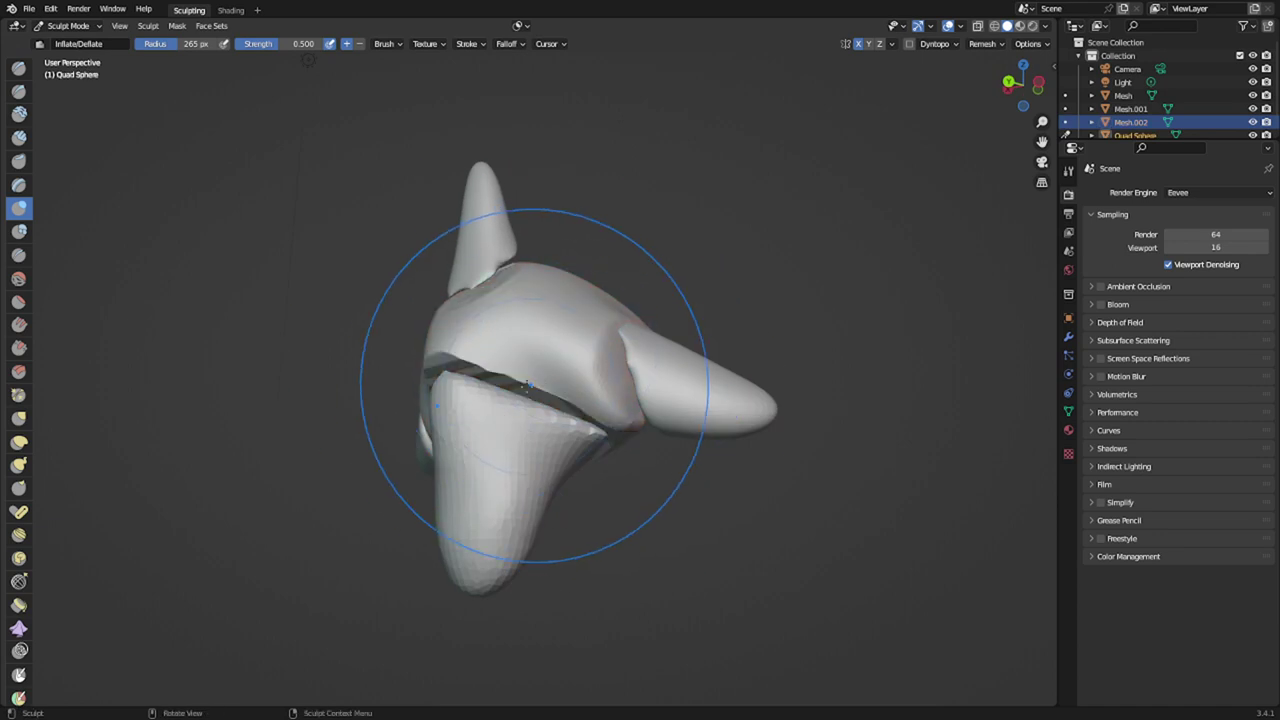
key("ctrl+z")
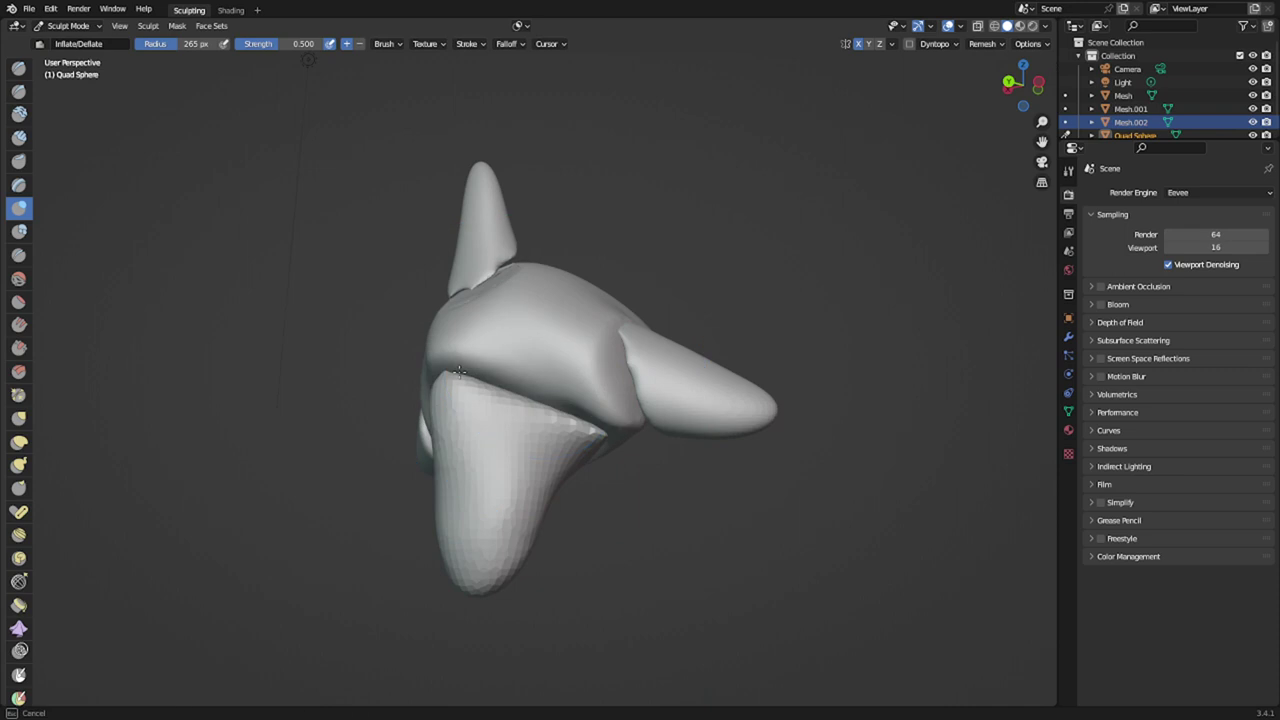
- Adjust the voxel size of the main body
key("shift+r")
left_click(526, 327)
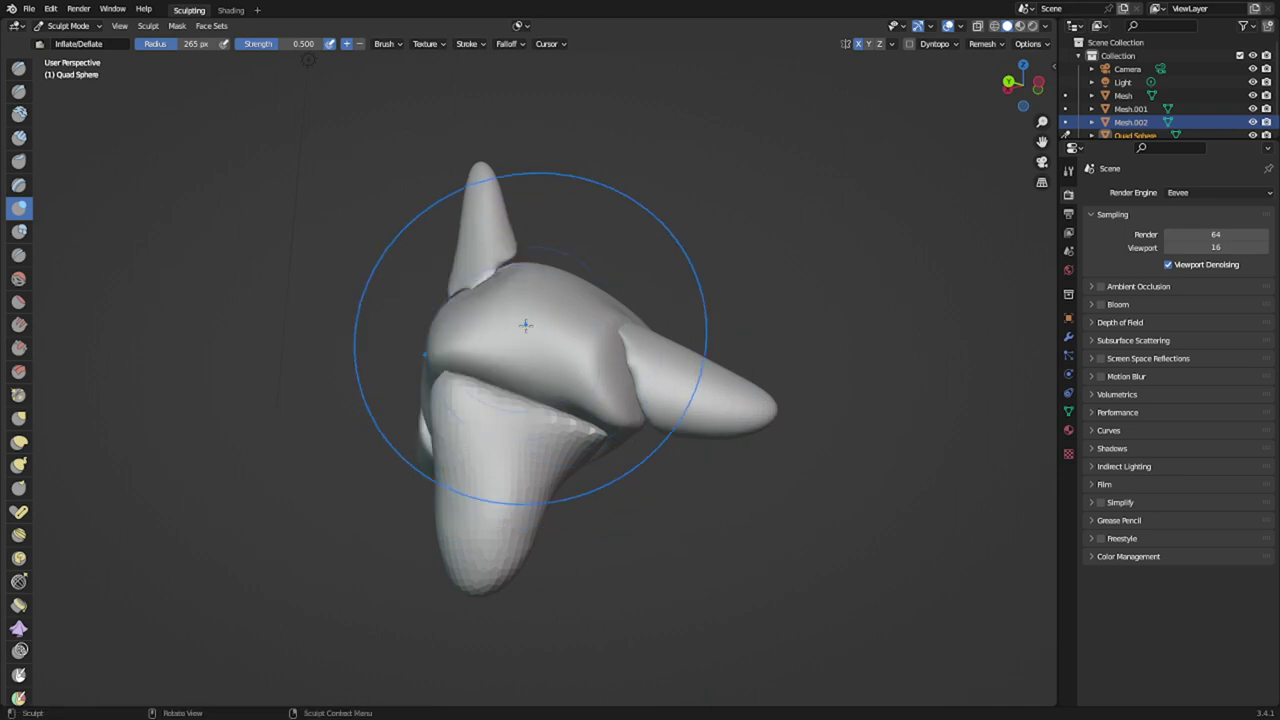
middle_click_drag(526, 325, 720, 387)
key("shift+r")
left_click(586, 371)
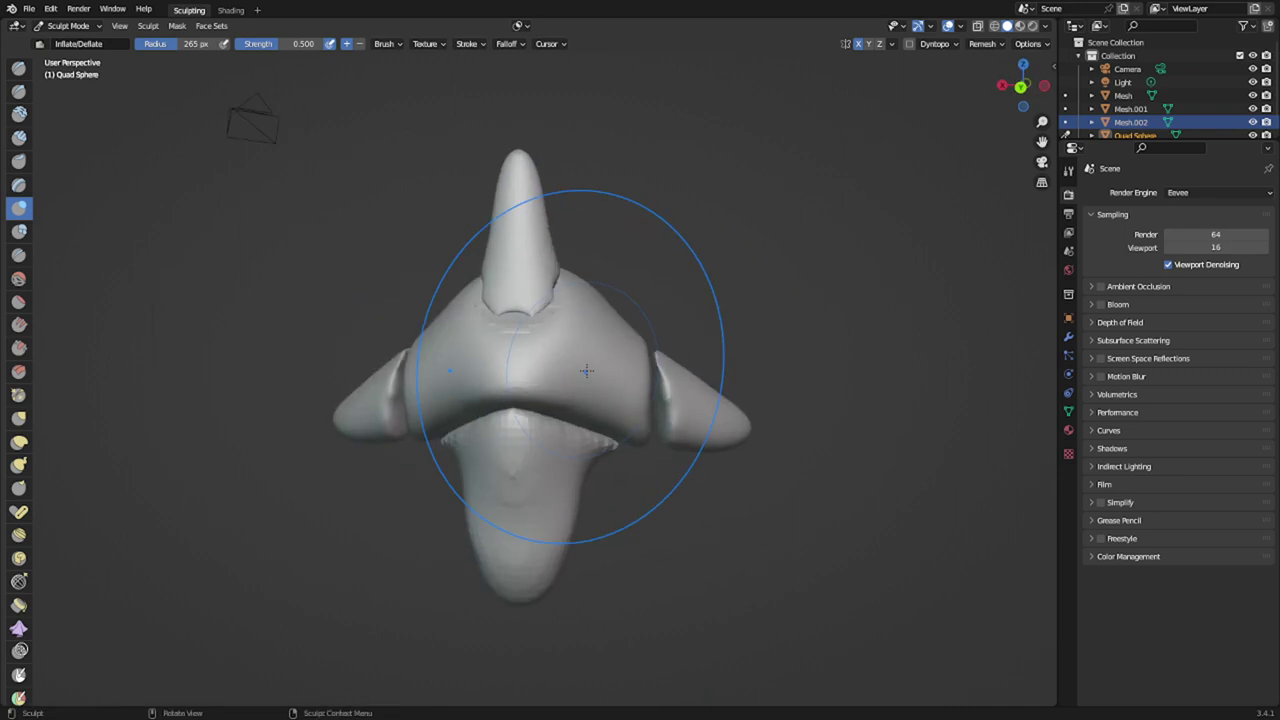
- Switch to the trunk piece and widen its lower end with Snake Hook at a 265 px radius
mouse_move(586, 370)
middle_mouse_down()
mouse_move(574, 523)
mouse_move(498, 433)
middle_mouse_up()
scroll(556, 490, "up", 1)
key("m")
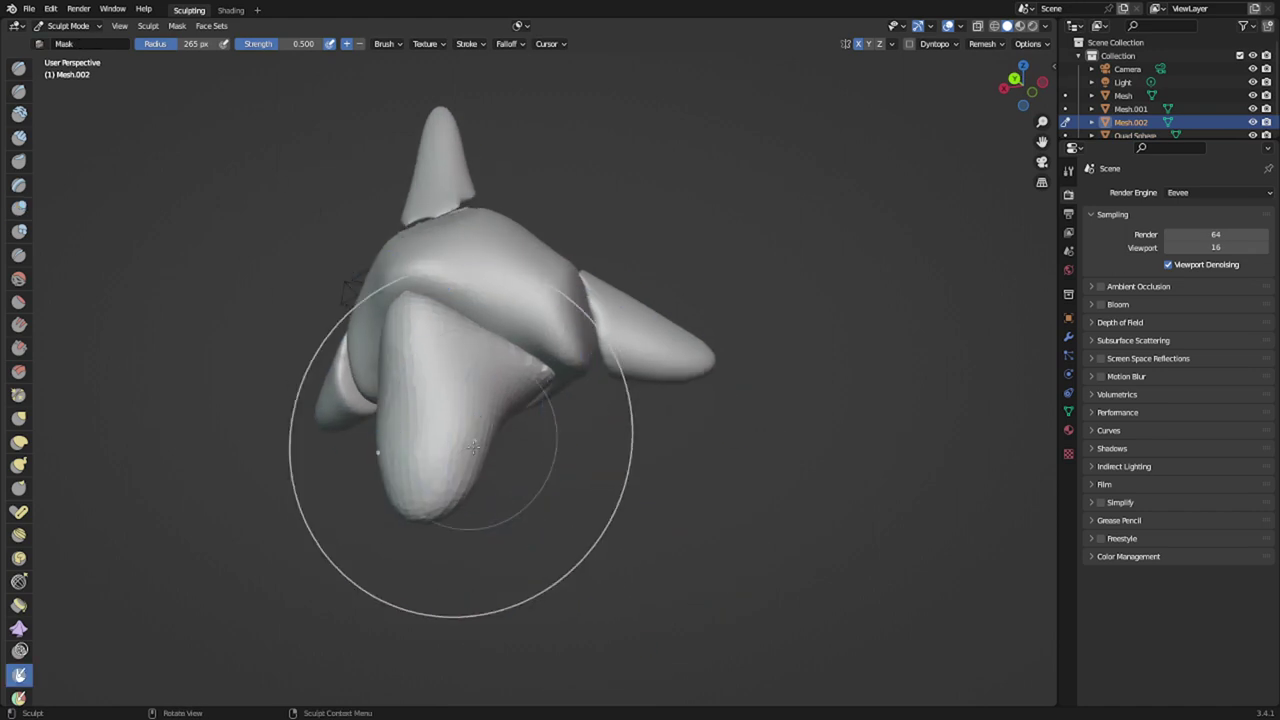
left_click_drag(439, 476, 561, 479)
key("k")
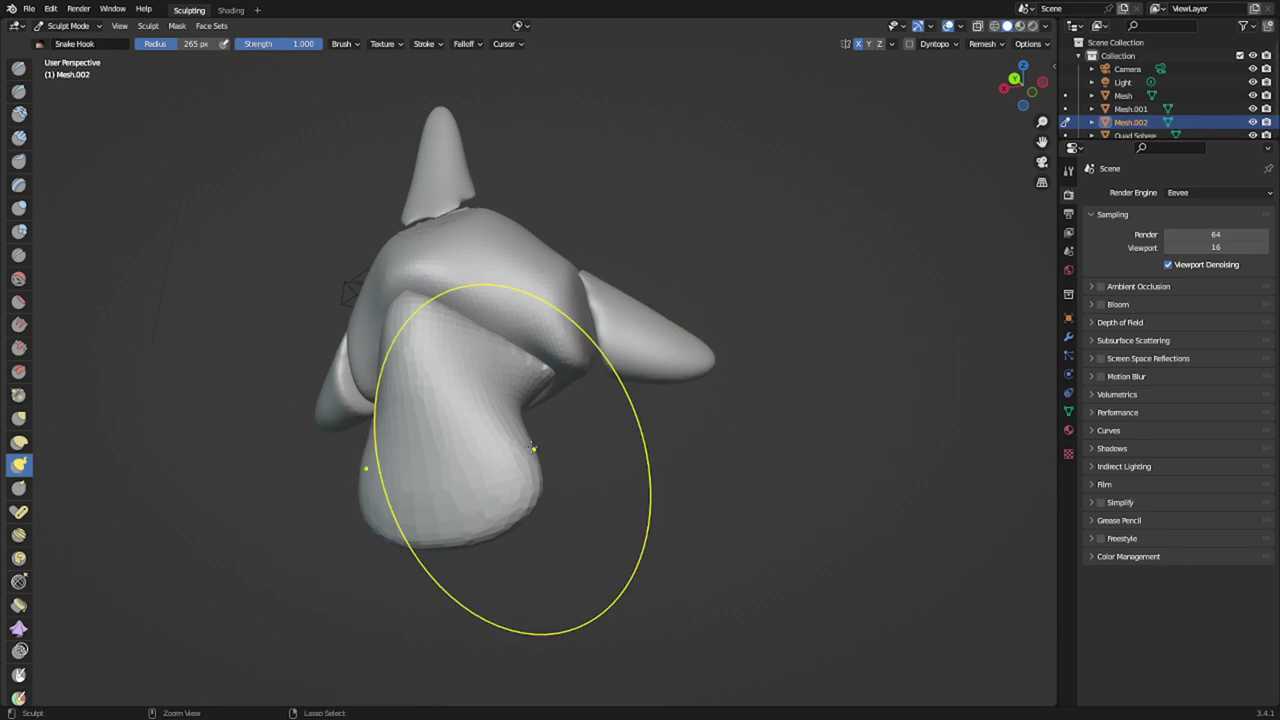
- Flare the trunk piece's lower corners outward with Snake Hook at a 132 px radius
key("f")
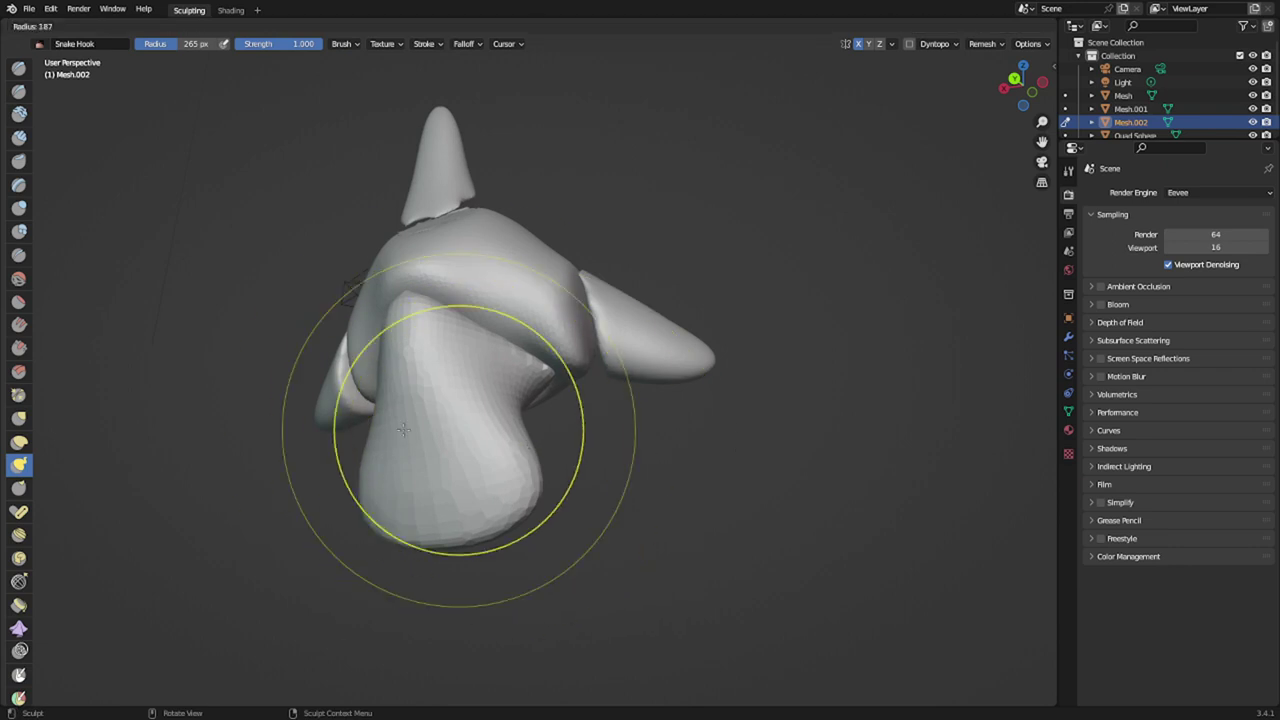
left_click(371, 440)
left_click_drag(581, 474, 579, 473)
mouse_move(553, 465)
middle_mouse_down()
mouse_move(560, 523)
mouse_move(592, 461)
middle_mouse_up()
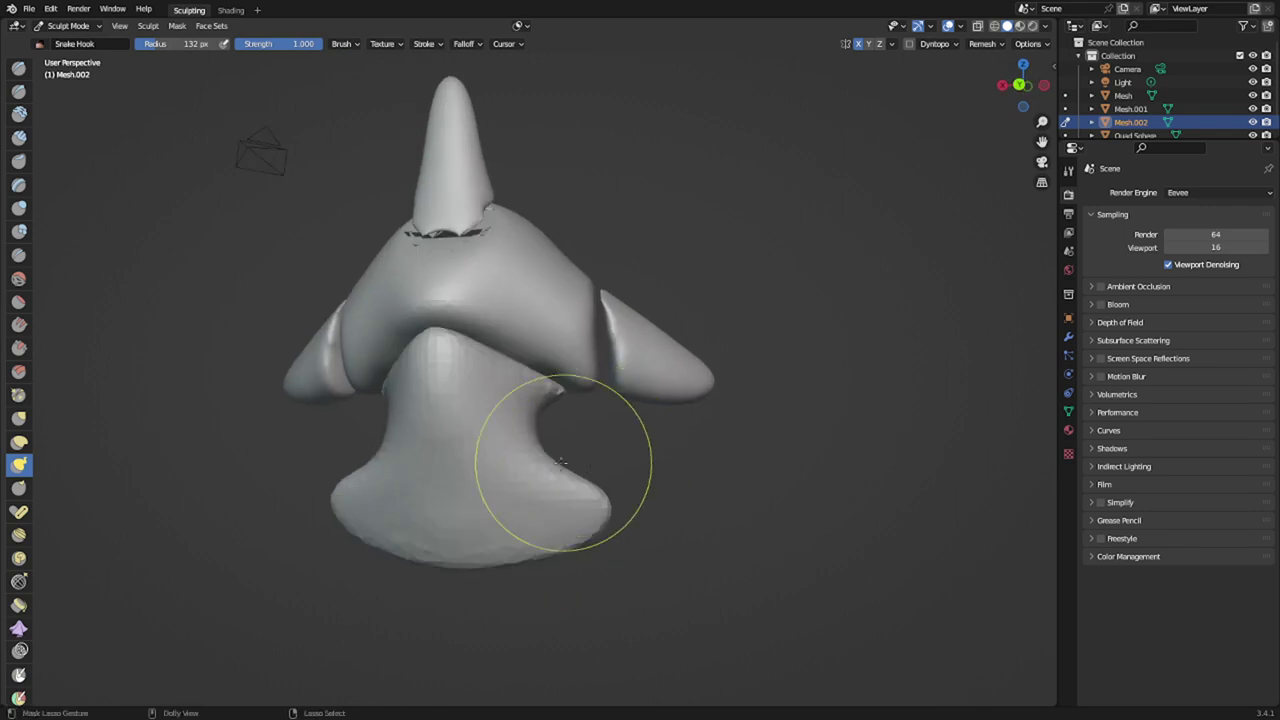
- Lasso-mask the flared lower sides of the trunk piece
mouse_move(541, 470)
left_mouse_down("ctrl+shift")
mouse_move(543, 628)
mouse_move(663, 469)
mouse_move(610, 457)
left_mouse_up("ctrl+shift")
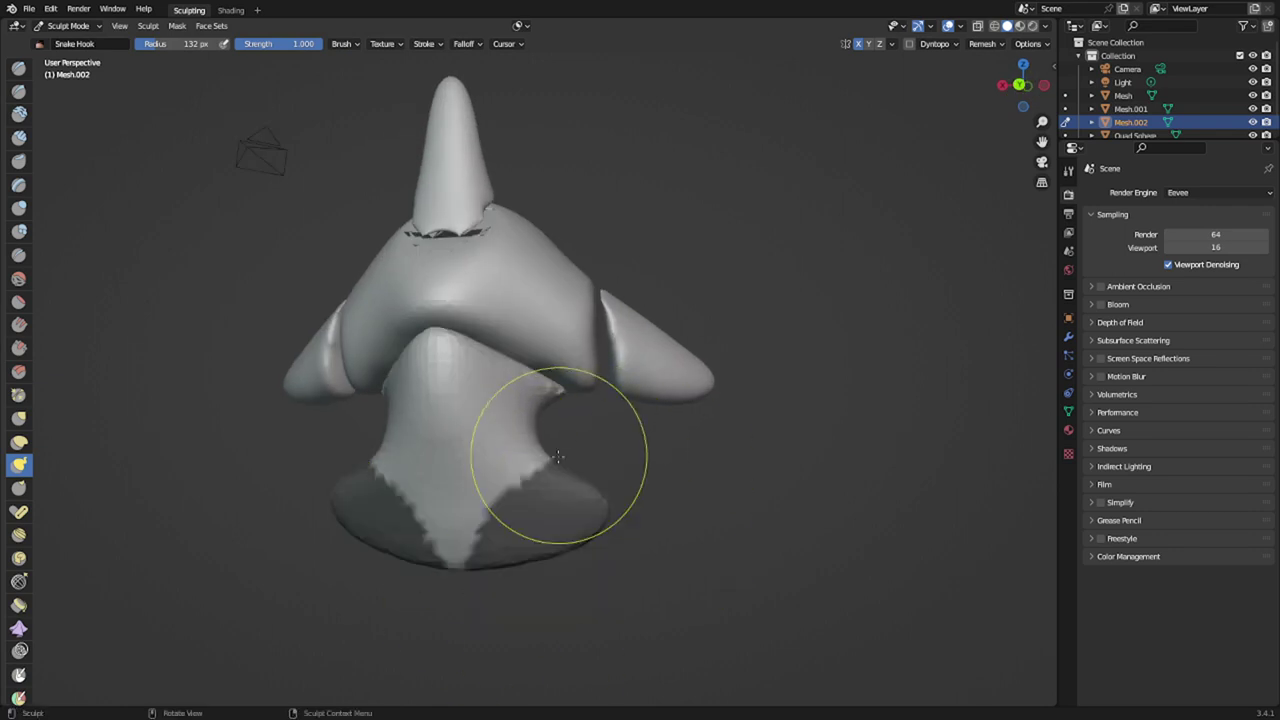
scroll(558, 465, "down", 2)
scroll(555, 473, "up", 2)
middle_click_drag(556, 515, 500, 548)
scroll(569, 434, "down", 1)
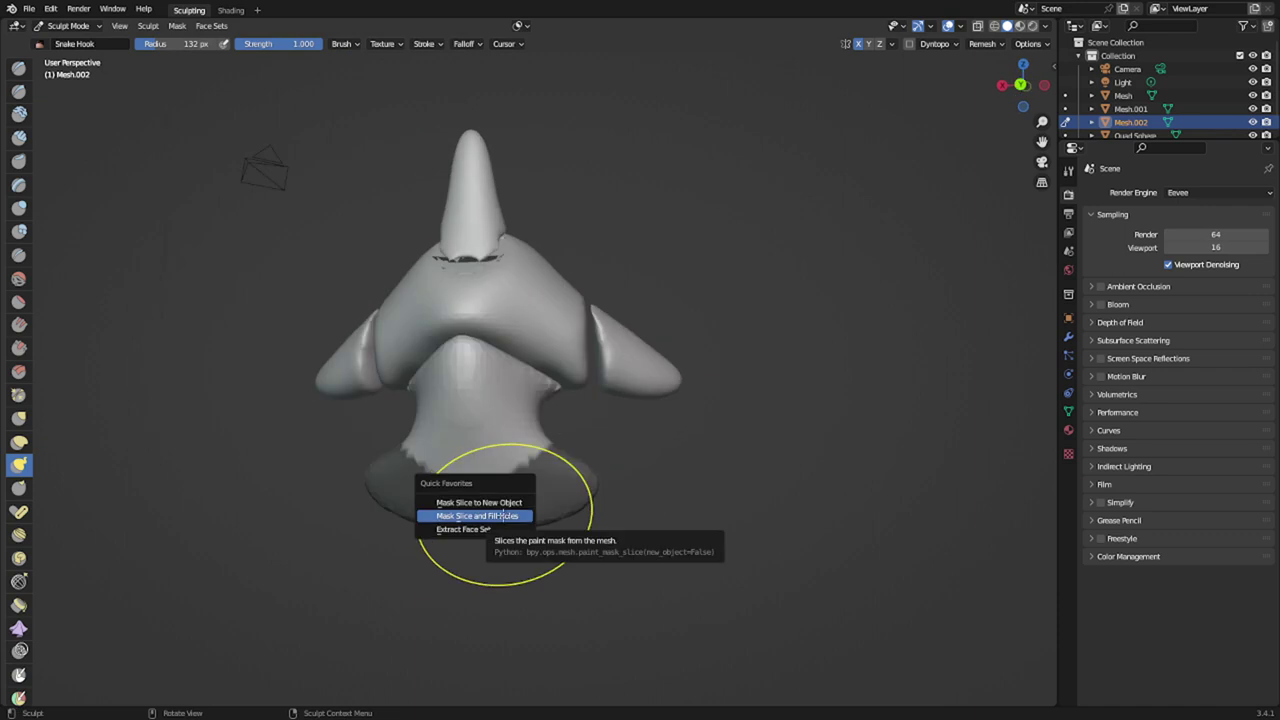
- Separate the masked flared sides with Mask Slice to New Object and put the new piece in Sculpt Mode
left_click(502, 515)
key("ctrl+z")
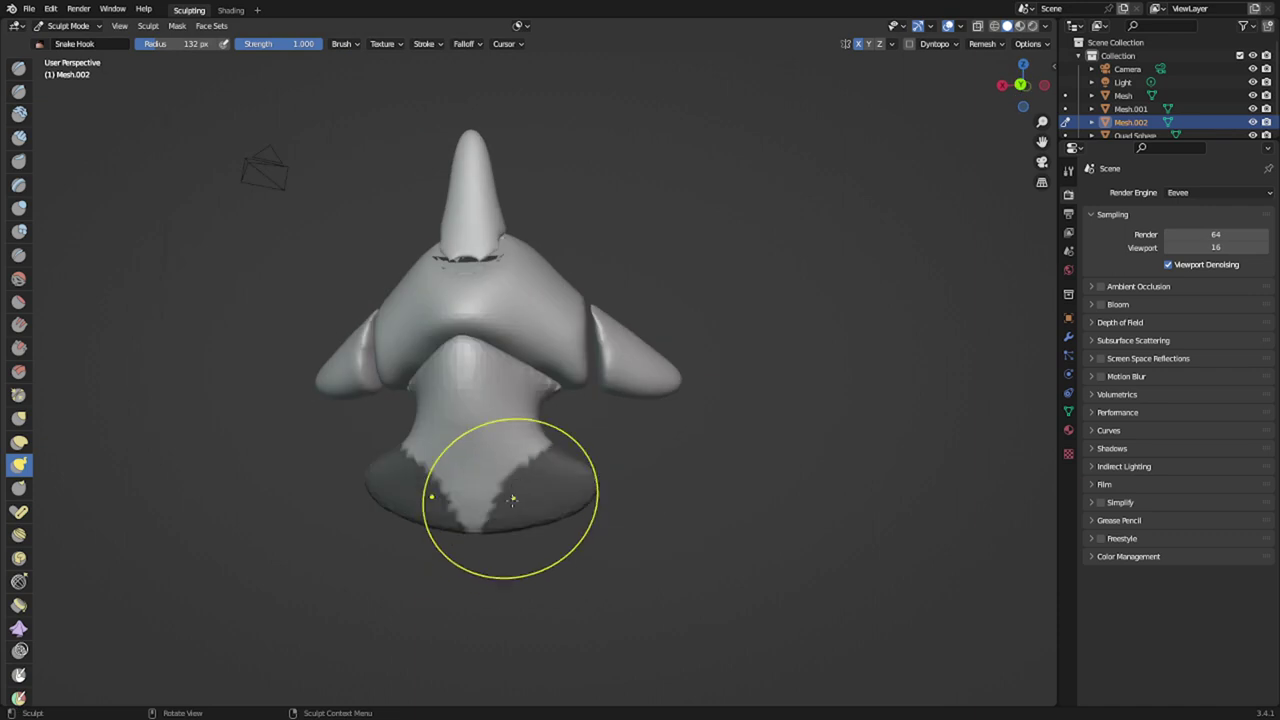
left_click(508, 488)
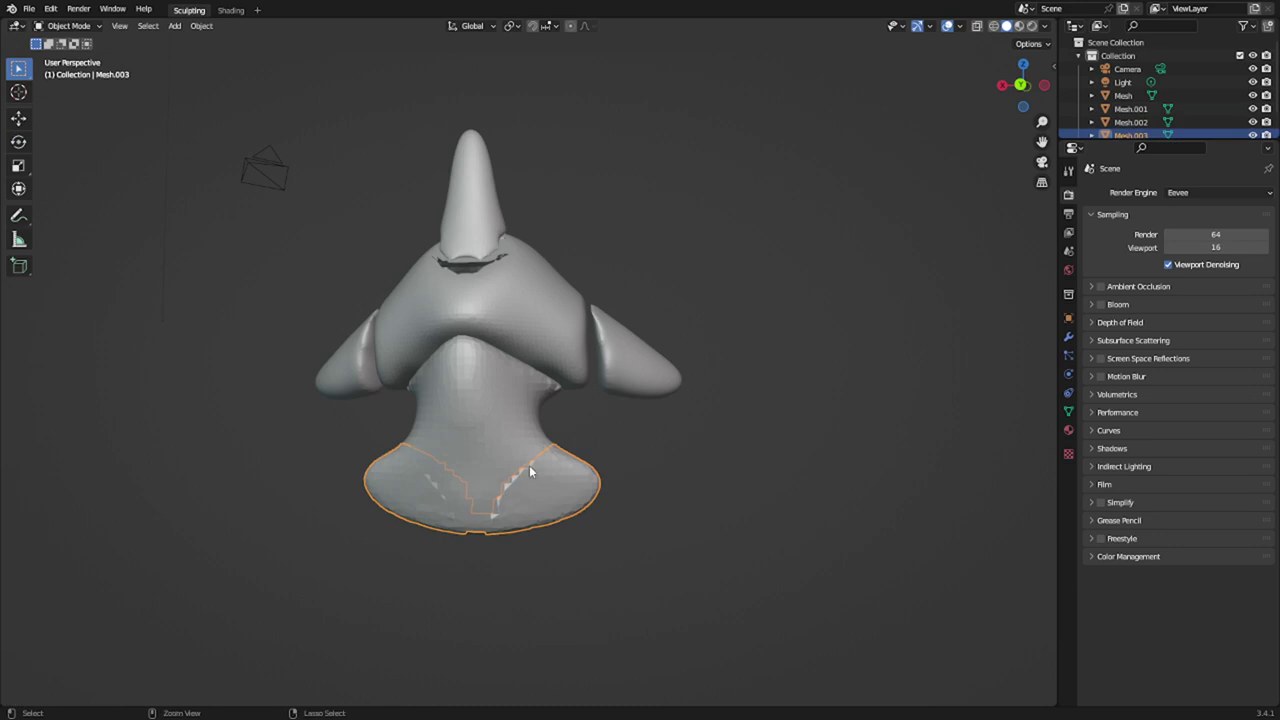
key("ctrl+Tab")
left_click(525, 535)
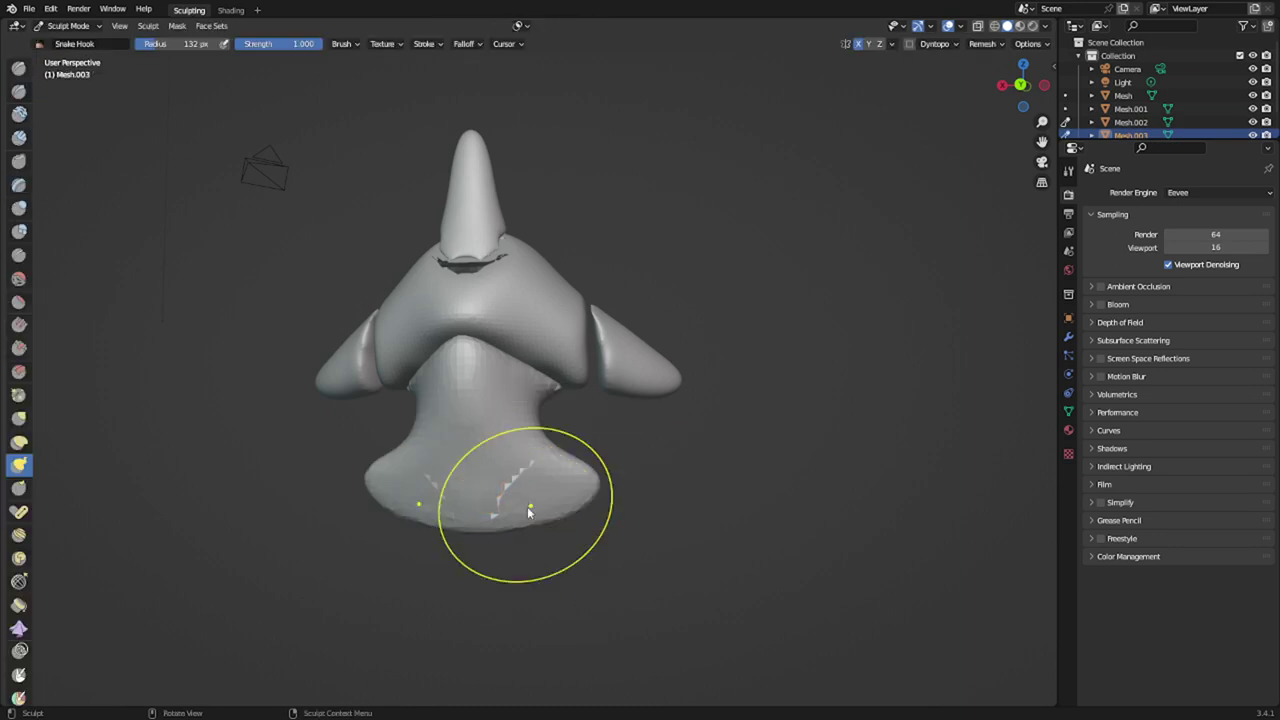
- Pull the separated flared sides downward into leg-like shapes with Snake Hook at a 203 px radius
key("f")
left_click(592, 523)
left_click_drag(533, 515, 577, 673)
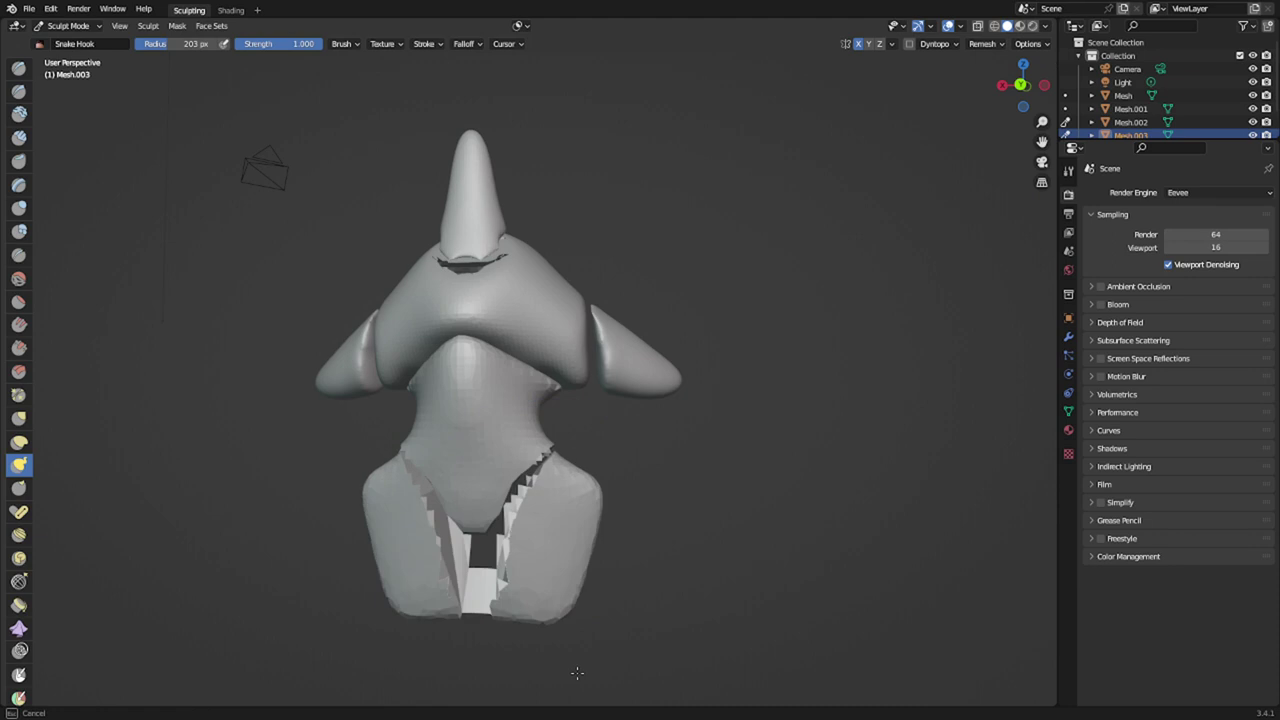
middle_click_drag(516, 600, 552, 499, "shift")
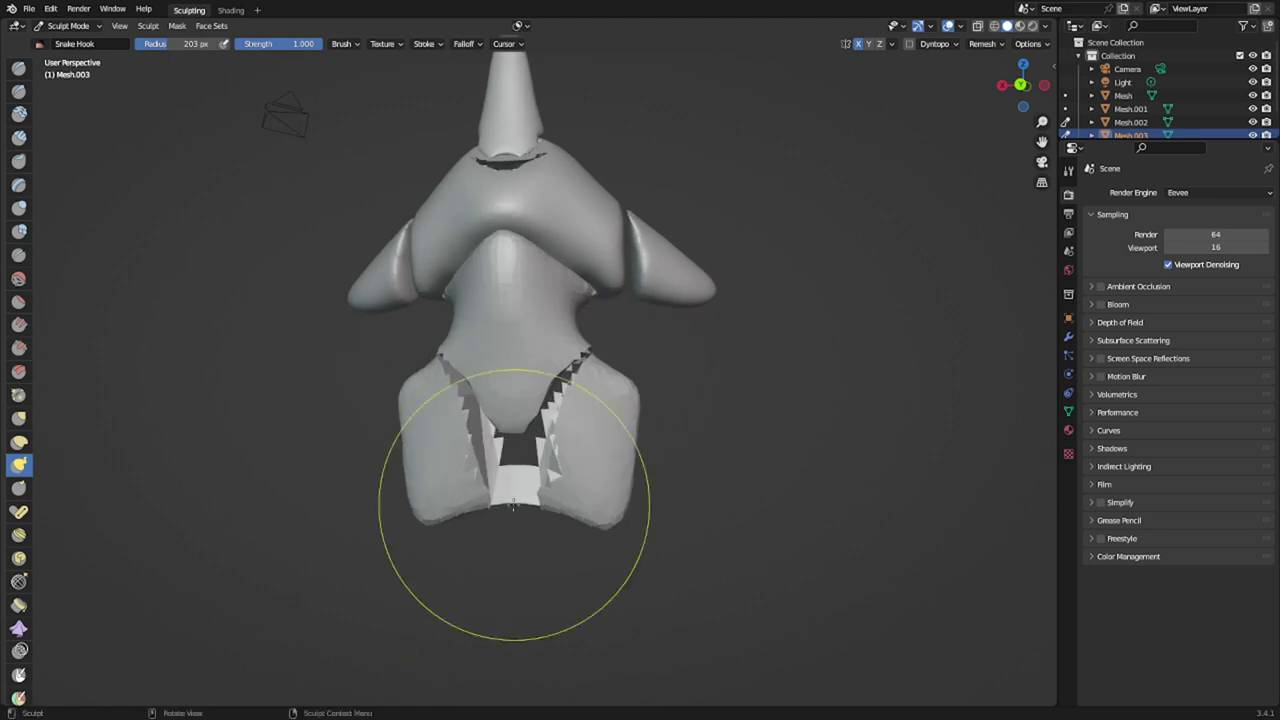
- Voxel-remesh and smooth the leg piece, and thicken the legs with Inflate/Deflate
key("ctrl+r")
left_click_drag(554, 459, 523, 425, "shift")
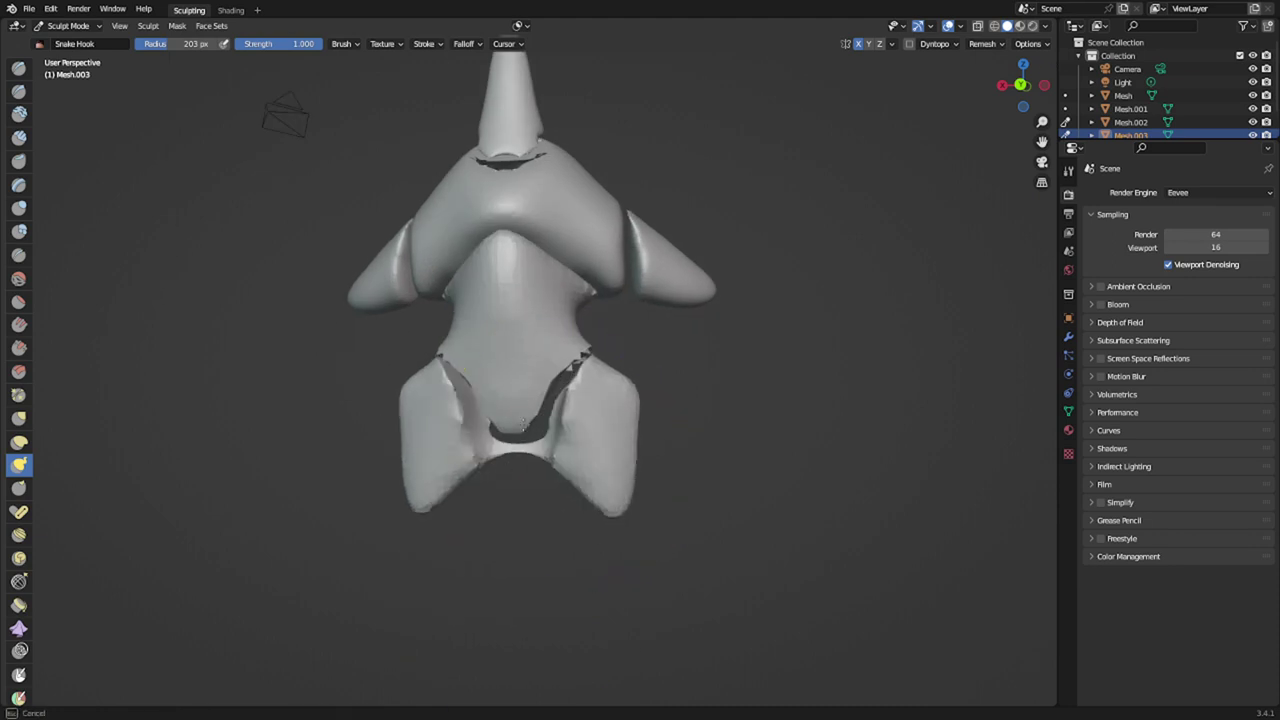
middle_click_drag(583, 443, 423, 455)
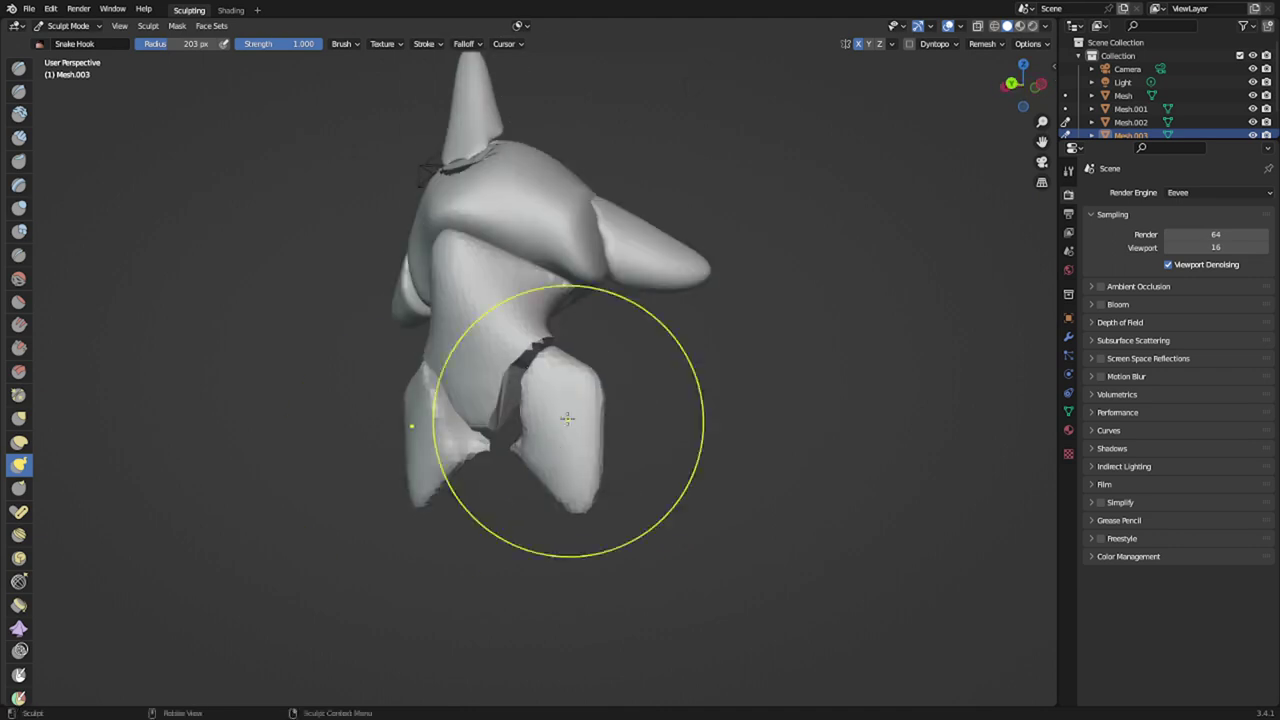
key("i")
left_click_drag(566, 419, 550, 433)
- Fit the tops of the legs against the hips and lengthen the legs downward with Snake Hook at a 269 px radius
key("k")
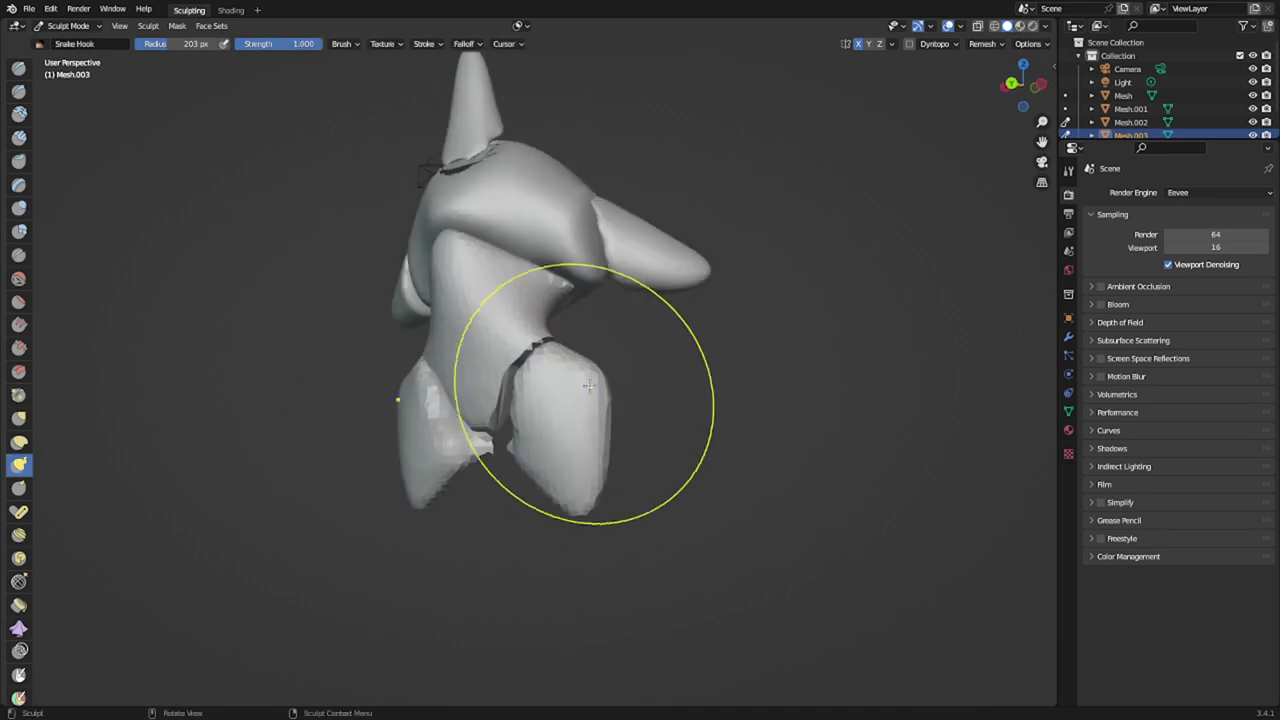
middle_click_drag(584, 394, 649, 381)
left_click_drag(637, 377, 608, 352)
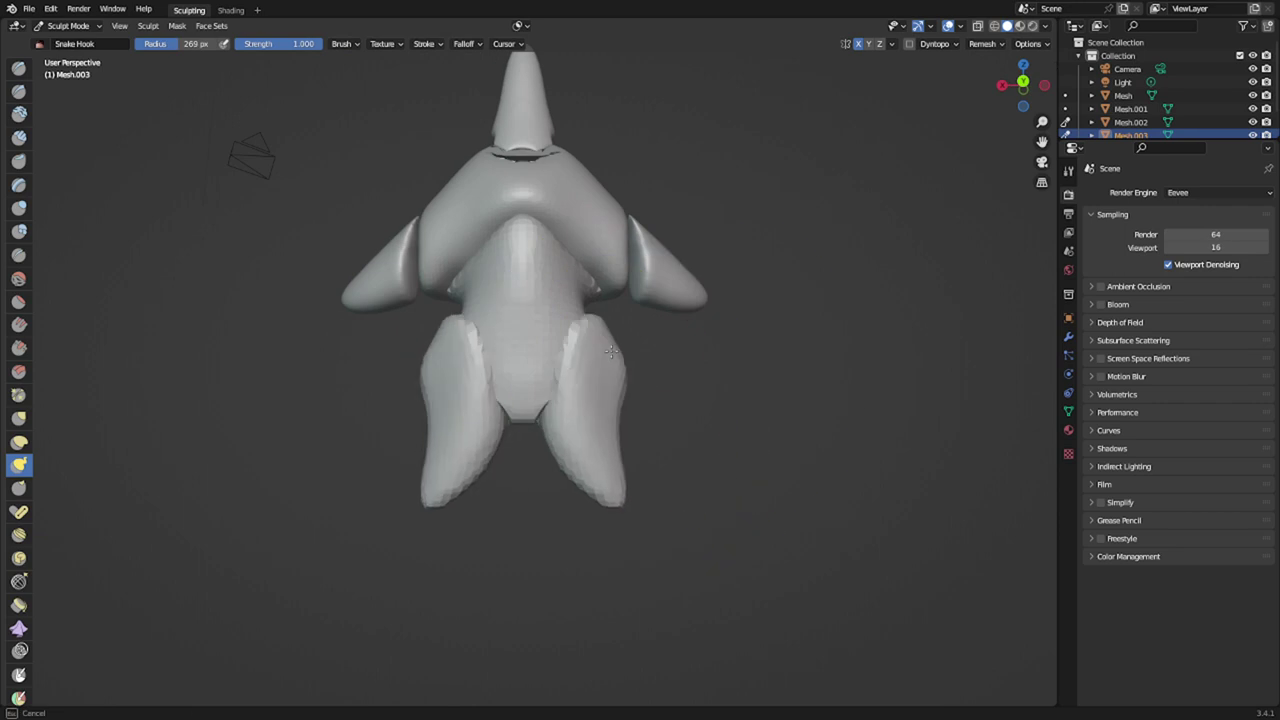
left_click_drag(588, 458, 616, 641)
left_click_drag(600, 470, 612, 460)
left_click_drag(560, 500, 580, 535)
- Switch sculpting to the arm piece and pull the arms outward into longer limbs with Snake Hook at a 269 px radius
scroll(577, 415, "down", 2)
mouse_move(577, 414)
middle_mouse_down()
mouse_move(431, 526)
mouse_move(537, 386)
mouse_move(586, 200)
mouse_move(646, 347)
middle_mouse_up()
key("alt+q")
scroll(646, 347, "up", 2)
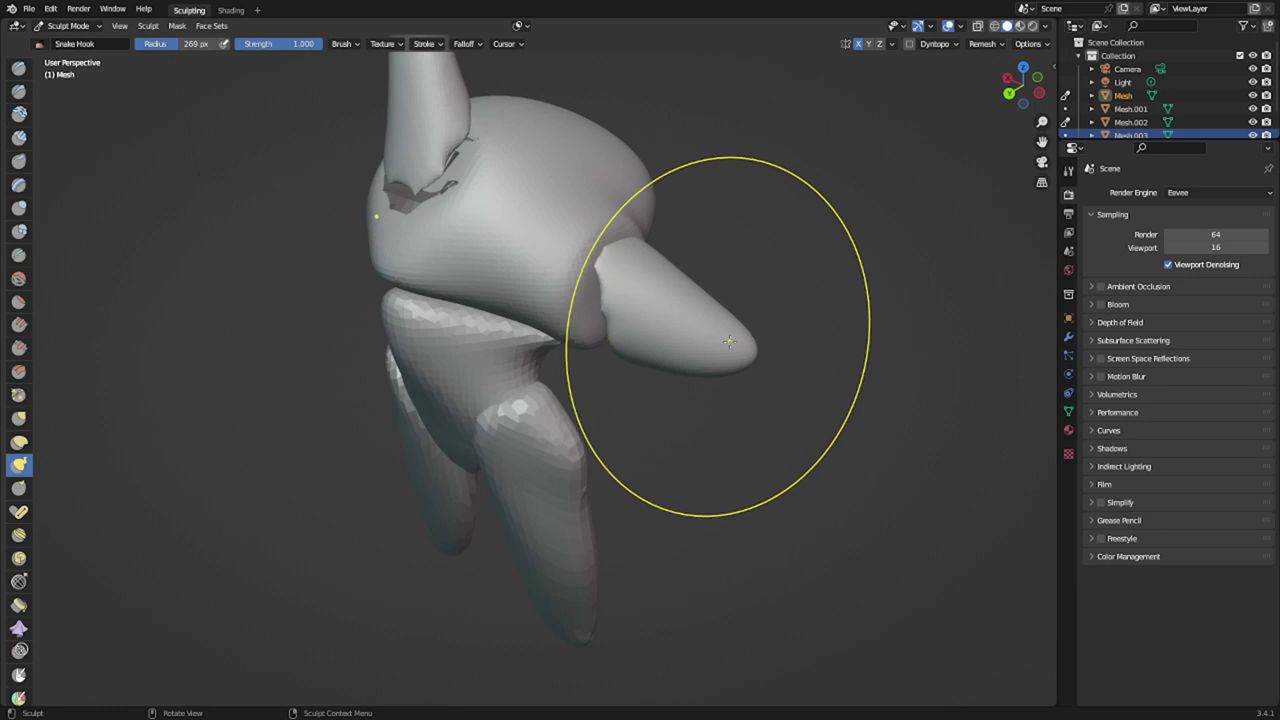
left_click_drag(737, 343, 909, 459)
scroll(757, 391, "down", 1)
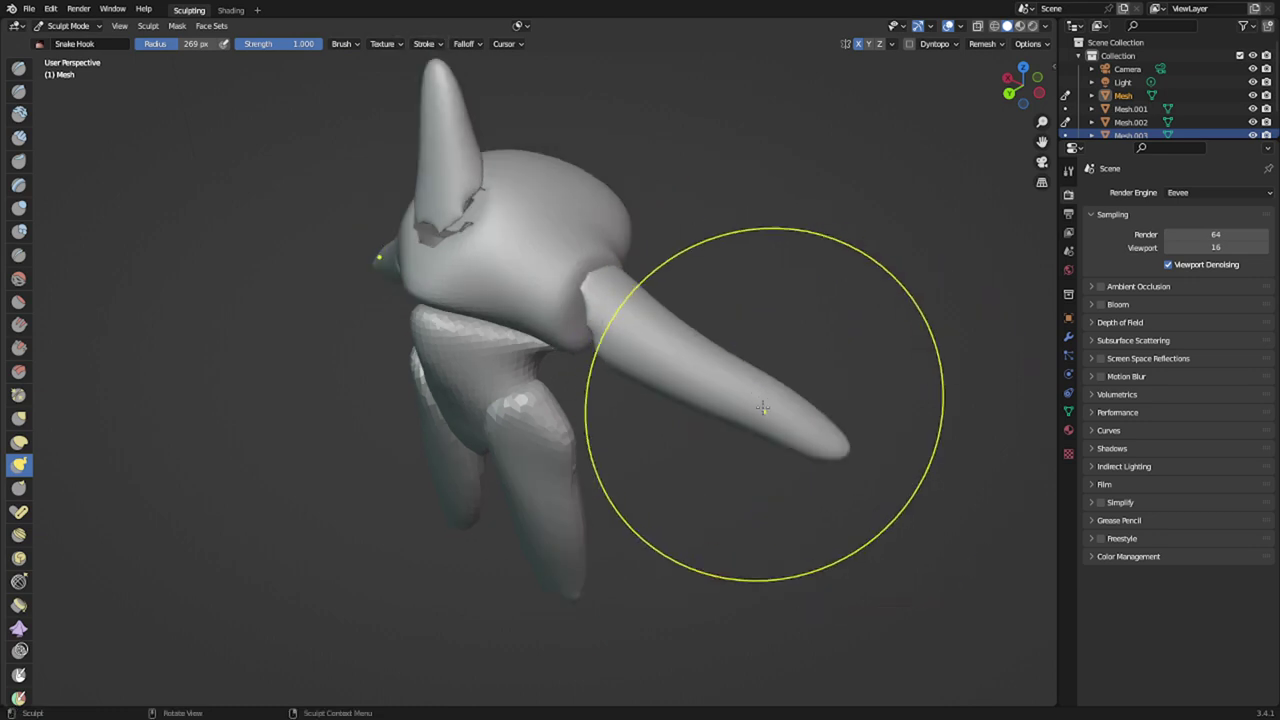
- Lasso-mask the outer half of the arm, separate it with Mask Slice to New Object and put the forearm in Sculpt Mode
mouse_move(708, 318)
left_mouse_down("ctrl+shift")
mouse_move(903, 457)
mouse_move(938, 455)
left_mouse_up("ctrl+shift")
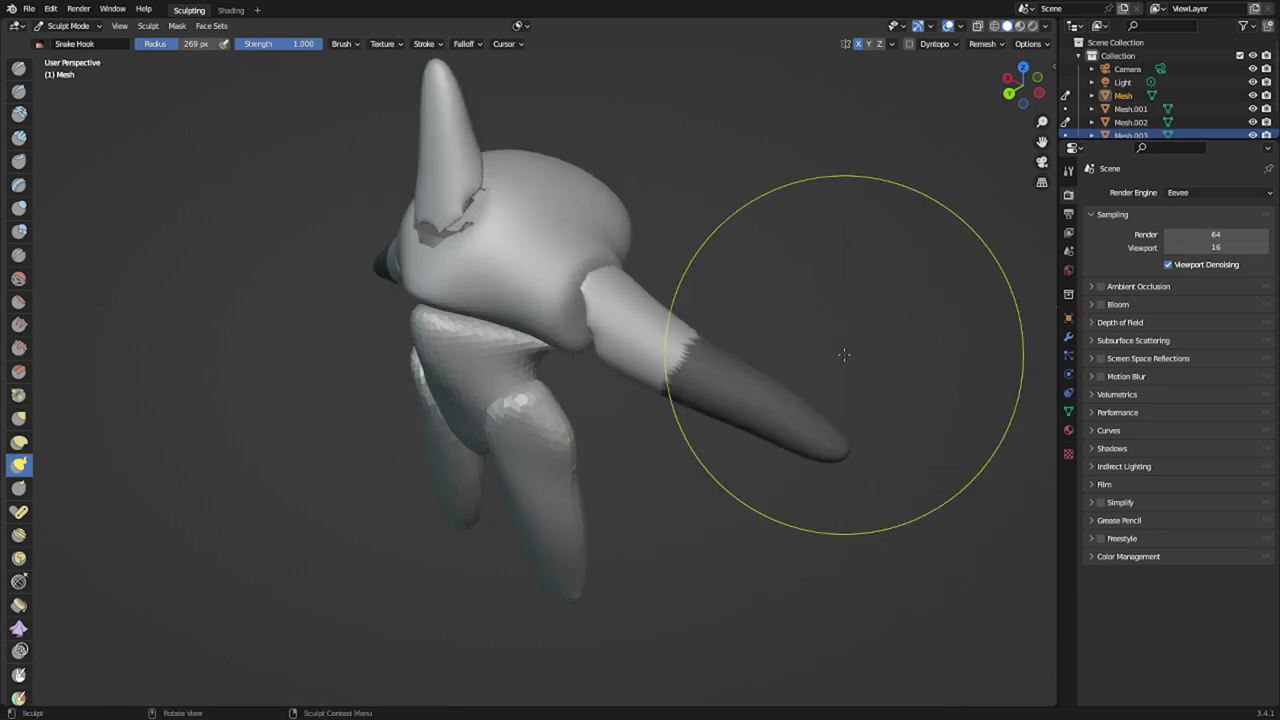
key("q")
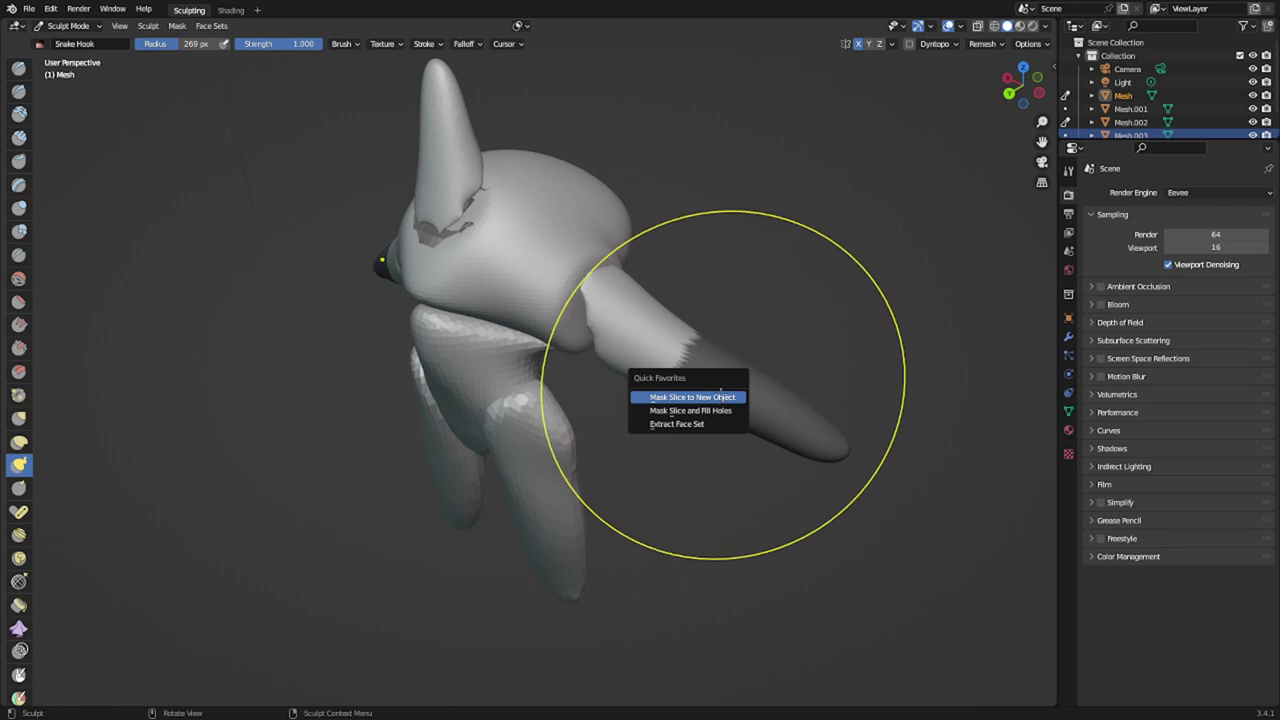
left_click(721, 396)
key("ctrl+Tab")
left_click(731, 467)
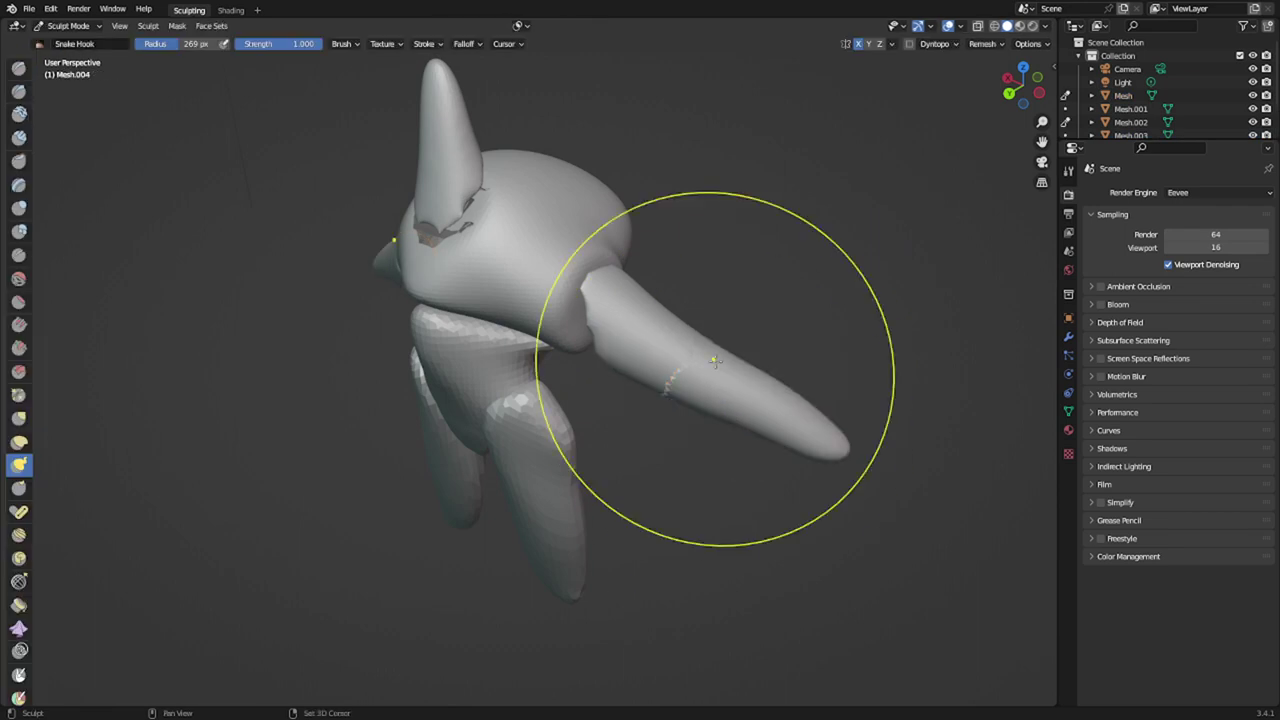
- Smooth the cut ends of the forearm and the upper arm at the elbow
left_click_drag(694, 387, 685, 394, "shift")
key("alt+q")
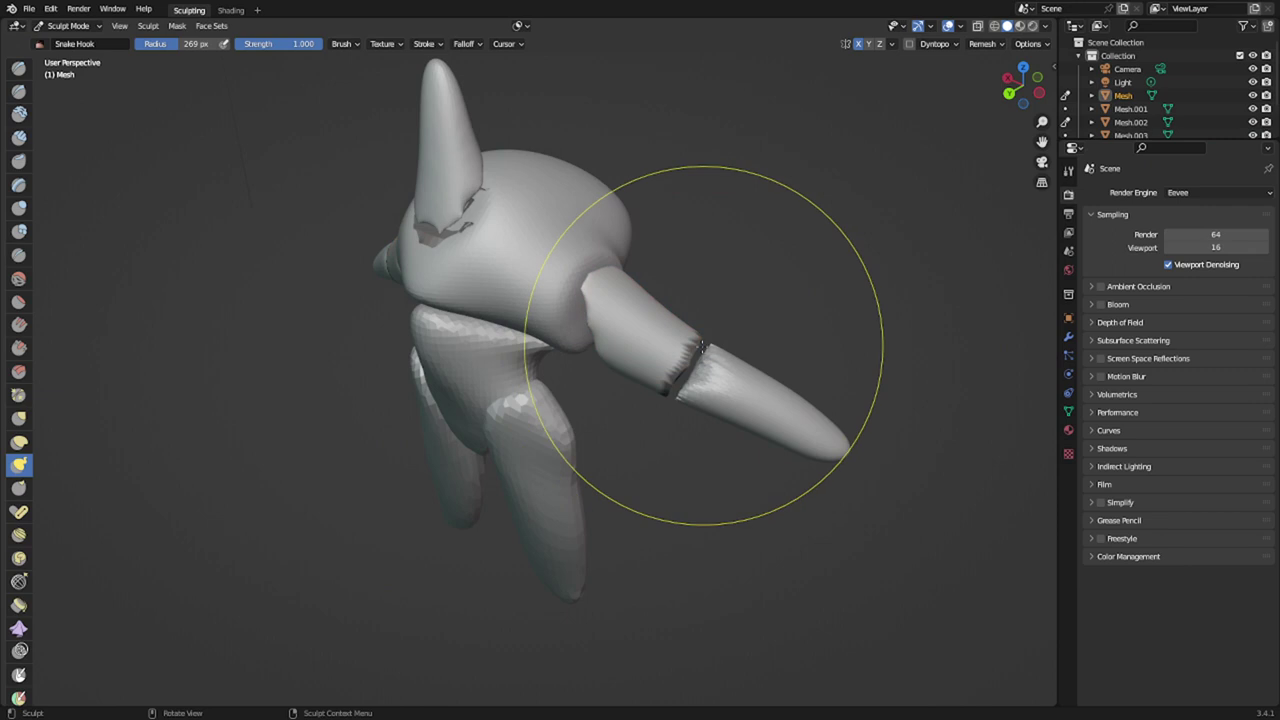
left_click_drag(700, 350, 678, 364, "shift")
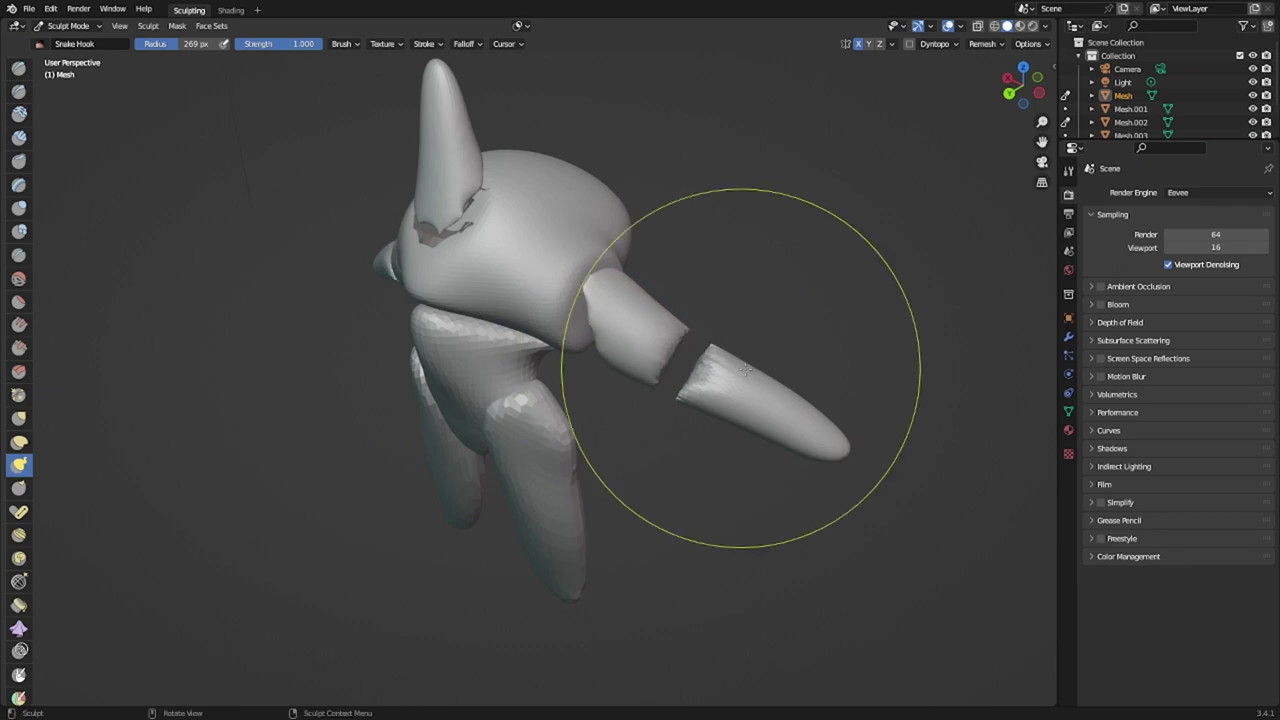
- Switch back to the forearm piece and swell its elbow end with Inflate/Deflate at a 269 px radius
middle_click_drag(745, 370, 598, 390)
key("alt+q")
scroll(440, 487, "down", 2)
mouse_move(440, 487)
middle_mouse_down()
mouse_move(565, 512)
mouse_move(641, 470)
middle_mouse_up()
key("i")
left_click_drag(645, 465, 676, 441)
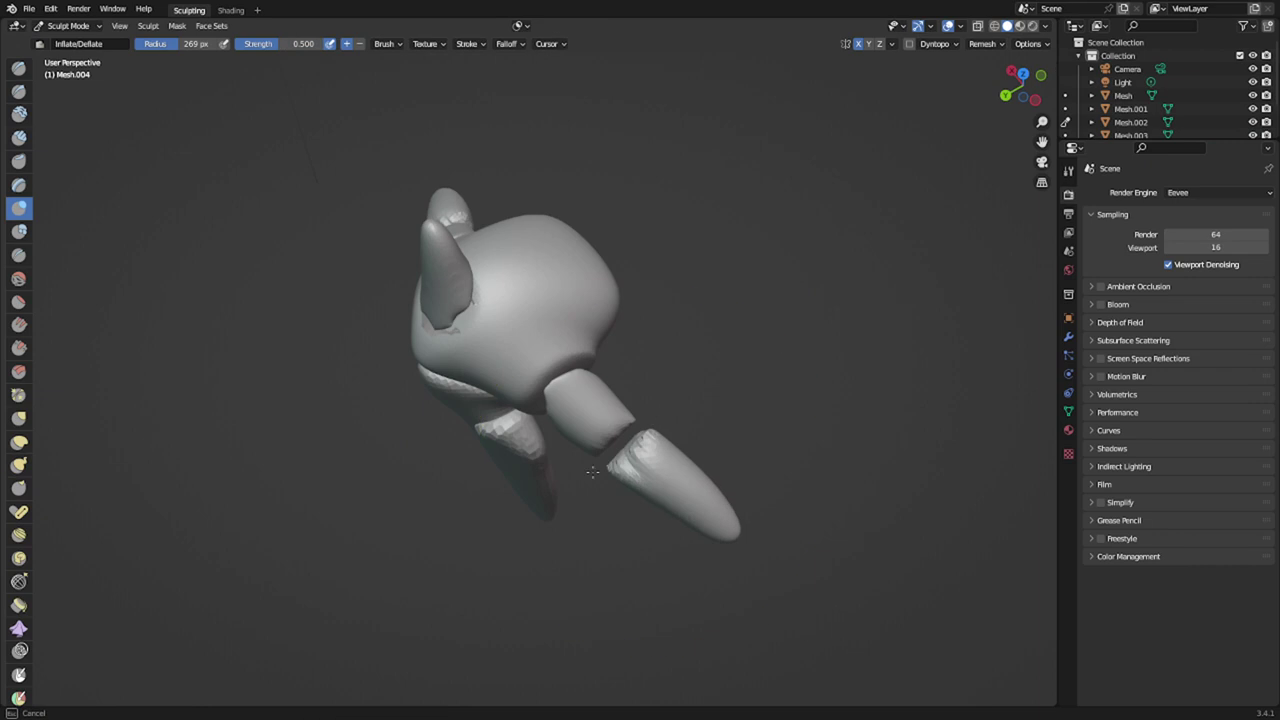
- Set the forearm's voxel size to about 0.0655 m, voxel-remesh it and smooth its elbow end
middle_click_drag(651, 450, 586, 543)
key("r")
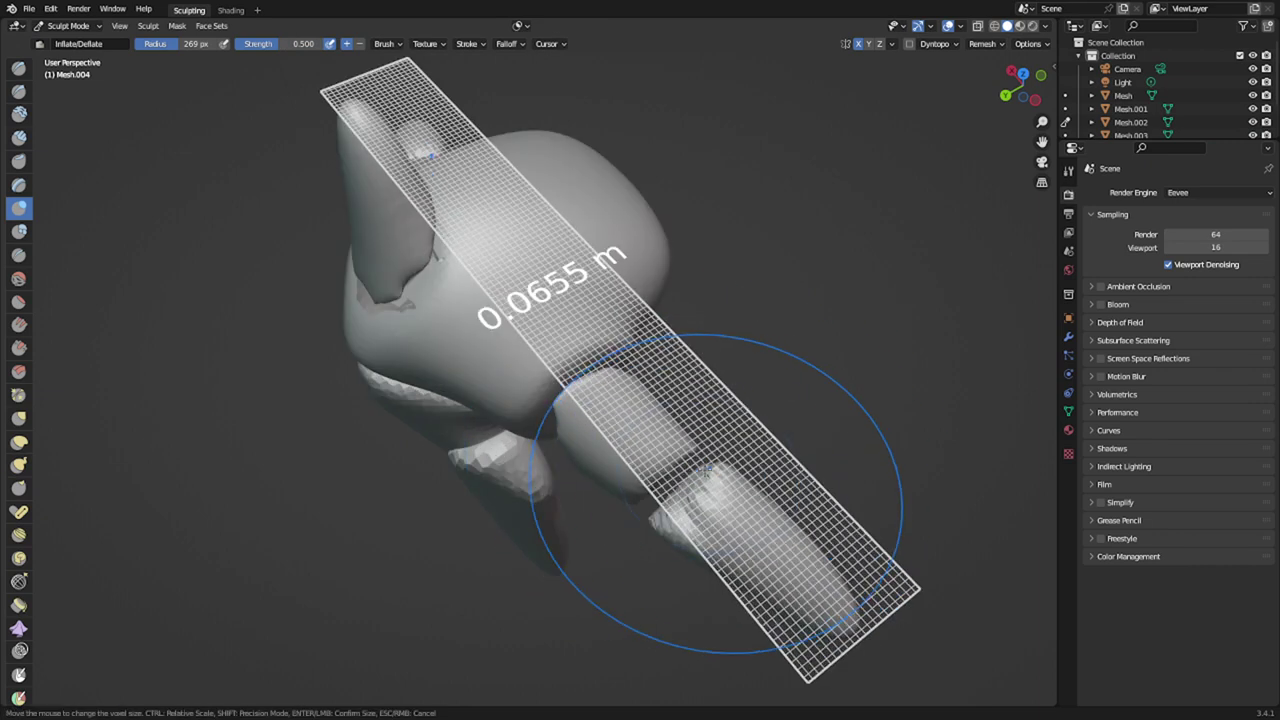
left_click(682, 478)
key("ctrl+r")
left_click_drag(682, 480, 665, 513, "shift")
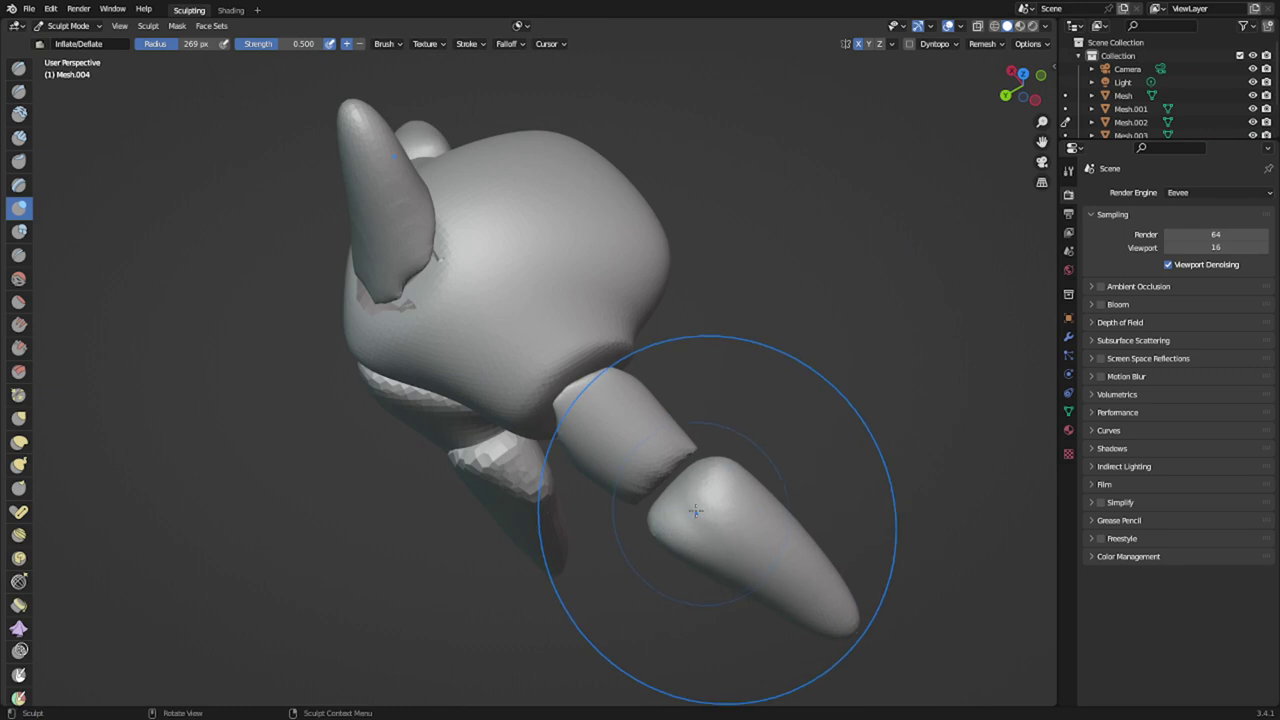
- Nudge the forearm's elbow end toward the upper arm with Snake Hook and undo the last change
key("k")
mouse_move(702, 513)
left_mouse_down()
mouse_move(687, 505)
mouse_move(703, 499)
mouse_move(693, 510)
left_mouse_up()
mouse_move(693, 518)
middle_mouse_down()
mouse_move(806, 477)
mouse_move(794, 486)
middle_mouse_up()
key("ctrl+z")
middle_click_drag(770, 396, 697, 403)
- Smooth the upper arm and stretch its ends into the shoulder and the forearm with Snake Hook
key("alt+q")
mouse_move(643, 443)
left_mouse_down("shift")
mouse_move(667, 465)
mouse_move(680, 440)
left_mouse_up("shift")
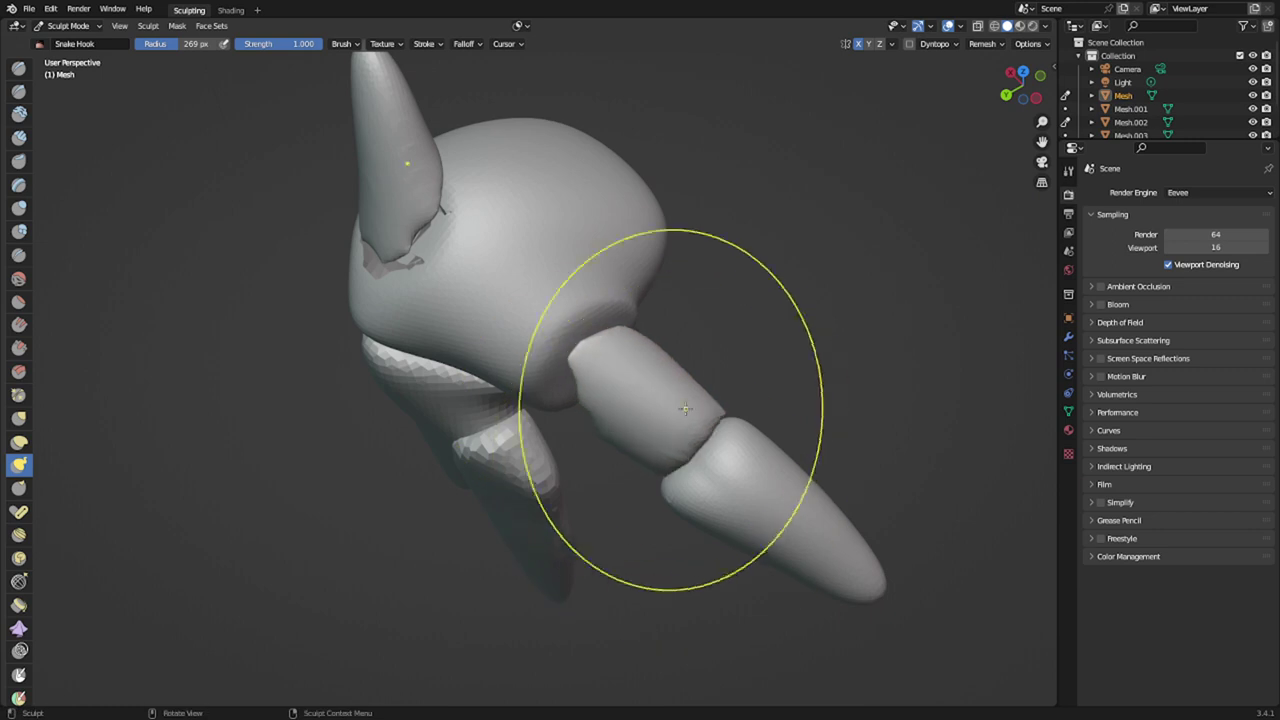
left_click_drag(604, 357, 570, 335)
left_click_drag(686, 420, 697, 443)
- Switch sculpting to the leg piece and push the inner thighs outward with Snake Hook, reducing the radius to 103 px
scroll(728, 490, "down", 3)
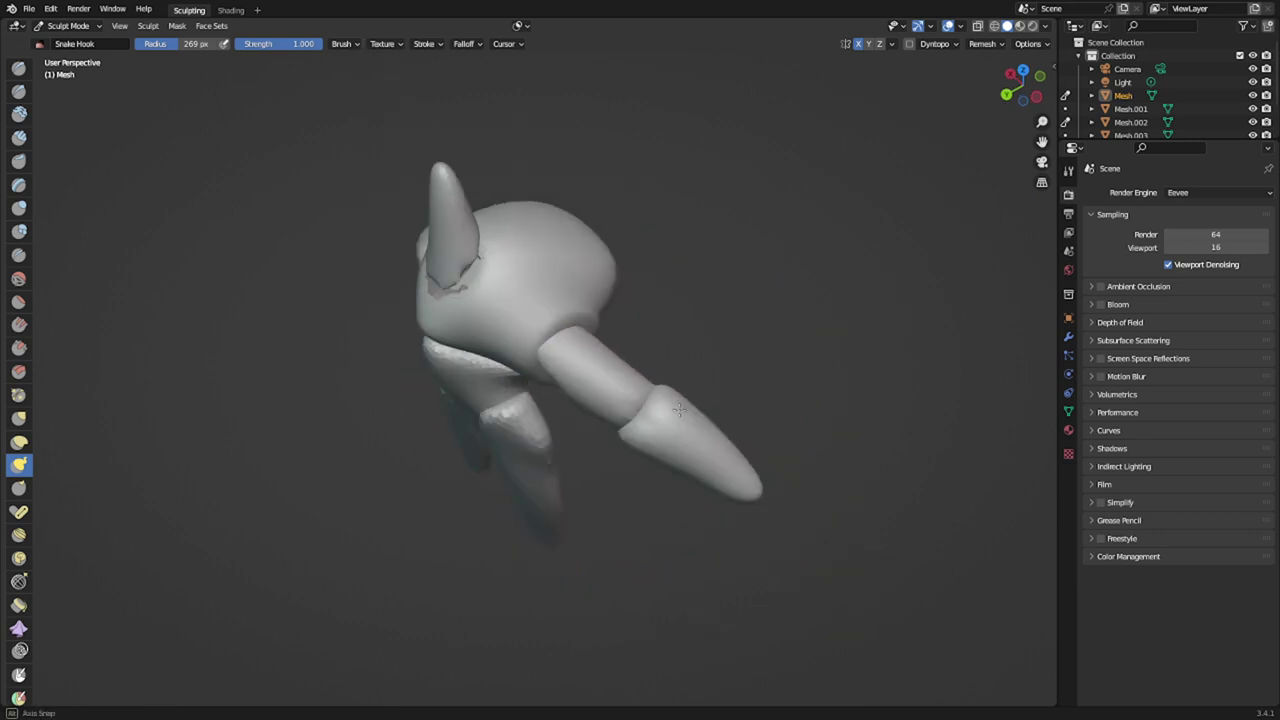
mouse_move(700, 485)
middle_mouse_down()
mouse_move(768, 400)
mouse_move(728, 397)
middle_mouse_up()
scroll(640, 440, "up", 3)
key("alt+q")
scroll(563, 460, "down", 2)
middle_click_drag(563, 460, 616, 430)
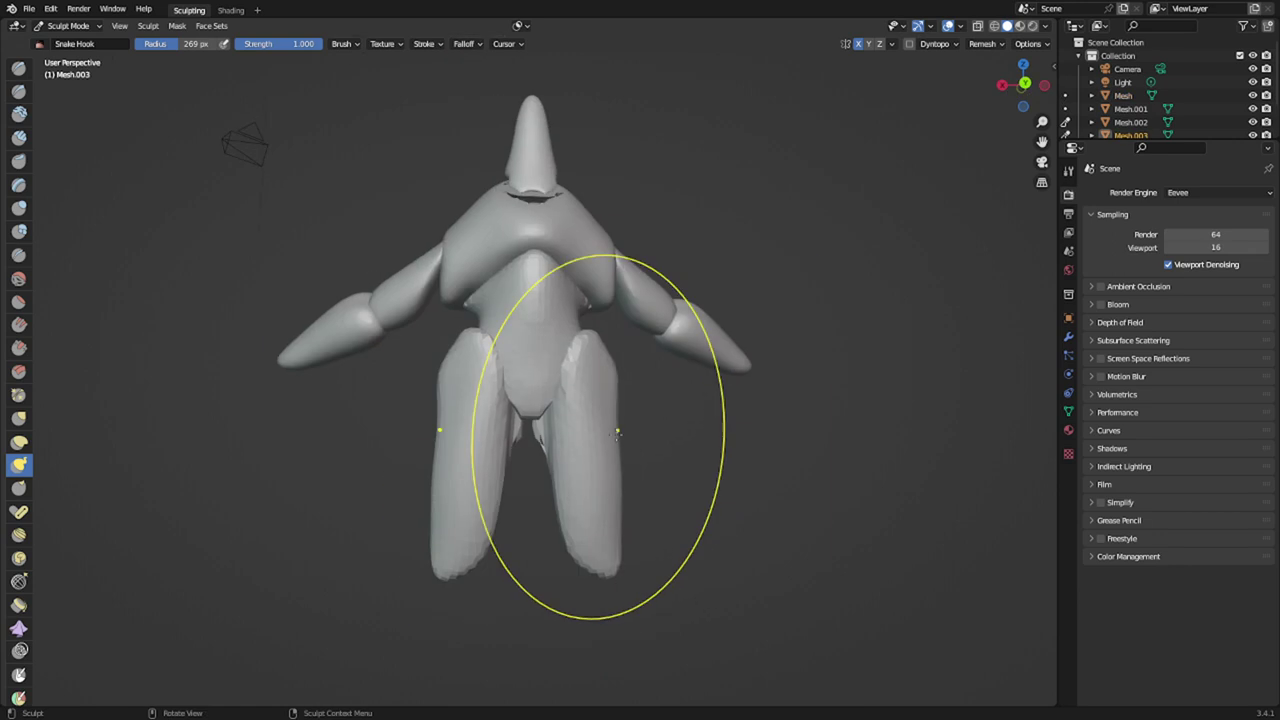
left_click_drag(510, 428, 499, 413)
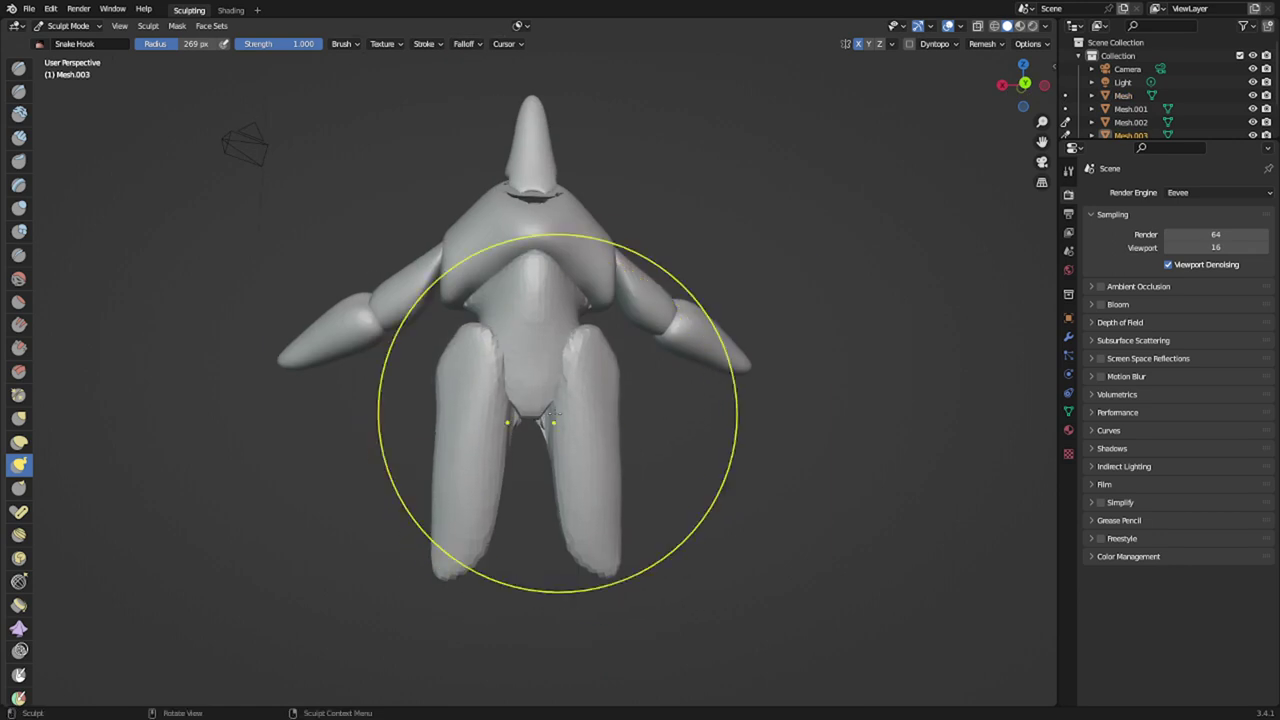
key("f")
left_click(441, 400)
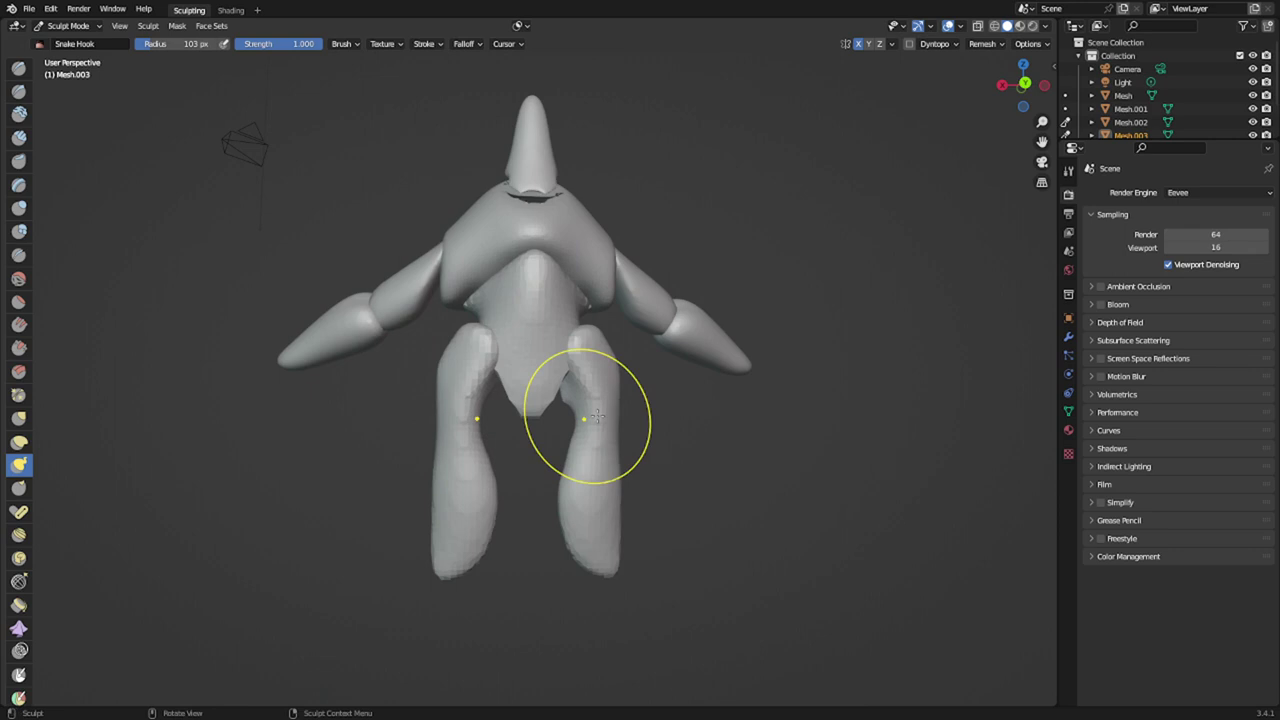
- Thicken the legs with Inflate/Deflate at a 103 px radius
mouse_move(597, 414)
middle_mouse_down()
mouse_move(540, 391)
mouse_move(562, 380)
middle_mouse_up()
key("i")
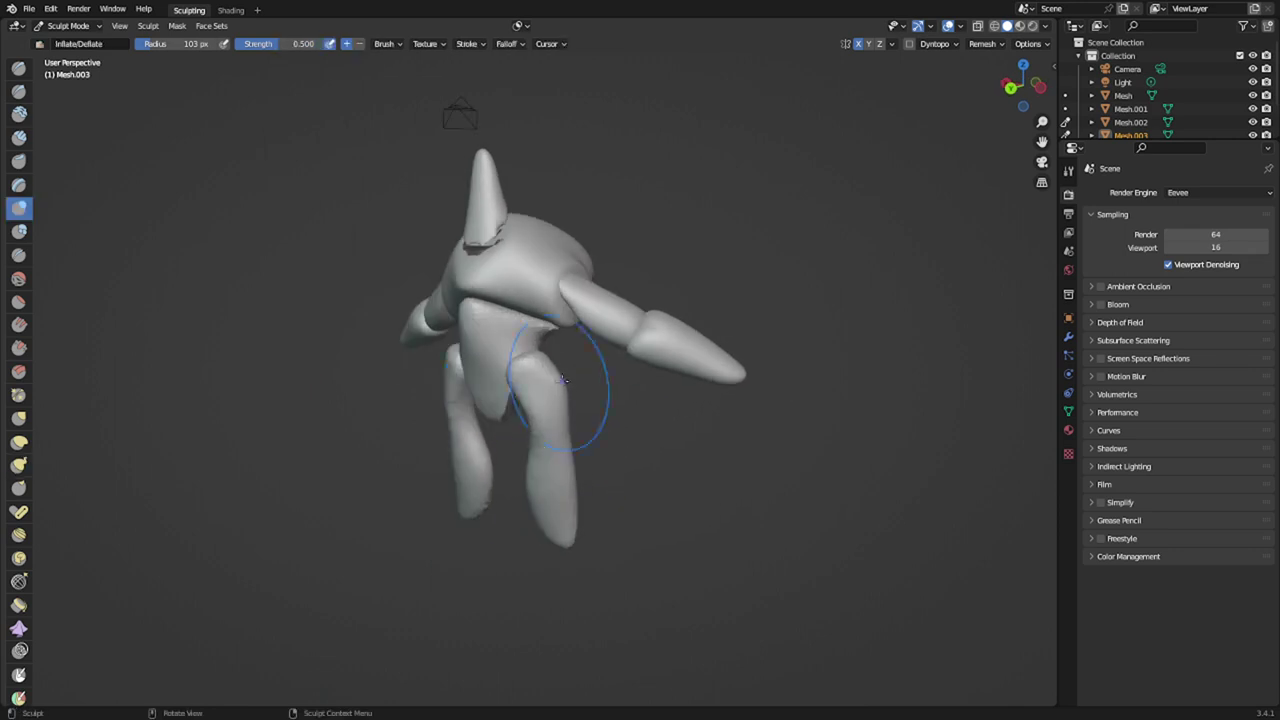
left_click_drag(547, 498, 555, 442)
mouse_move(555, 442)
middle_mouse_down()
mouse_move(603, 477)
mouse_move(597, 417)
mouse_move(577, 389)
middle_mouse_up()
- Lengthen the legs downward and curve them inward below the thighs with Snake Hook at a 158 px radius
key("k")
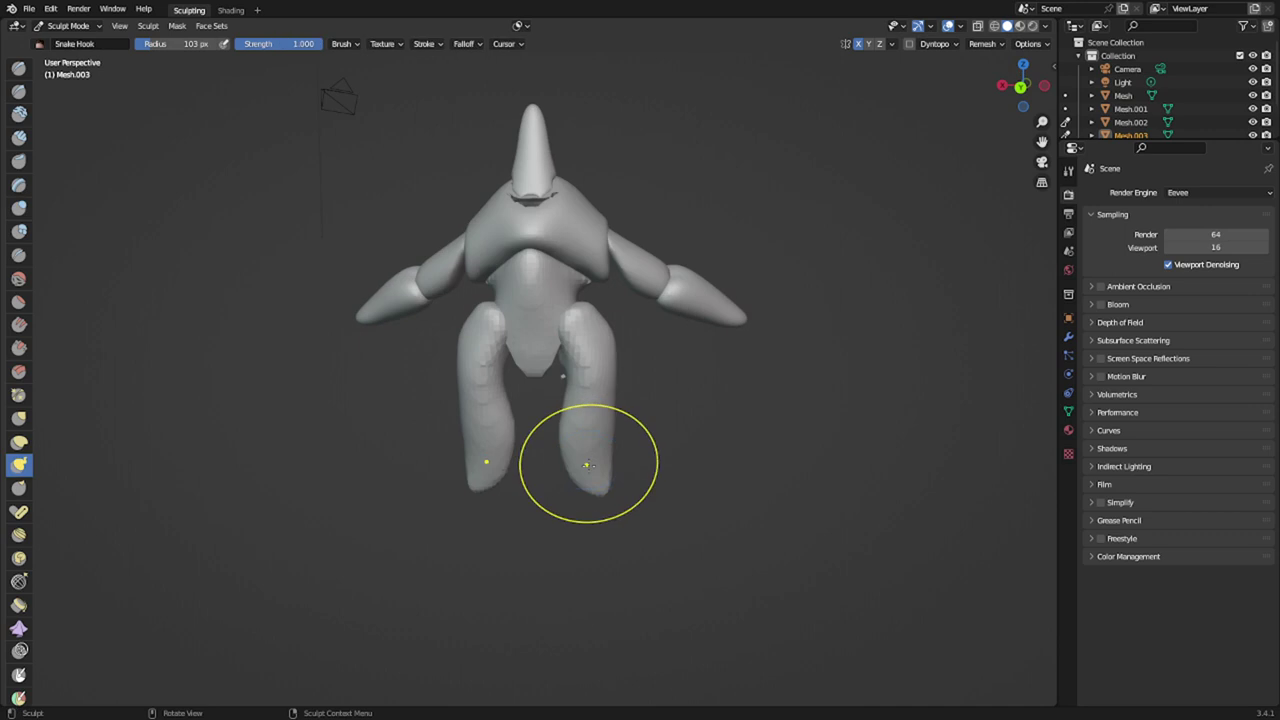
scroll(587, 464, "down", 2)
middle_click_drag(590, 464, 600, 444)
scroll(602, 443, "up", 1)
key("f")
left_click(665, 440)
left_click_drag(577, 470, 580, 587)
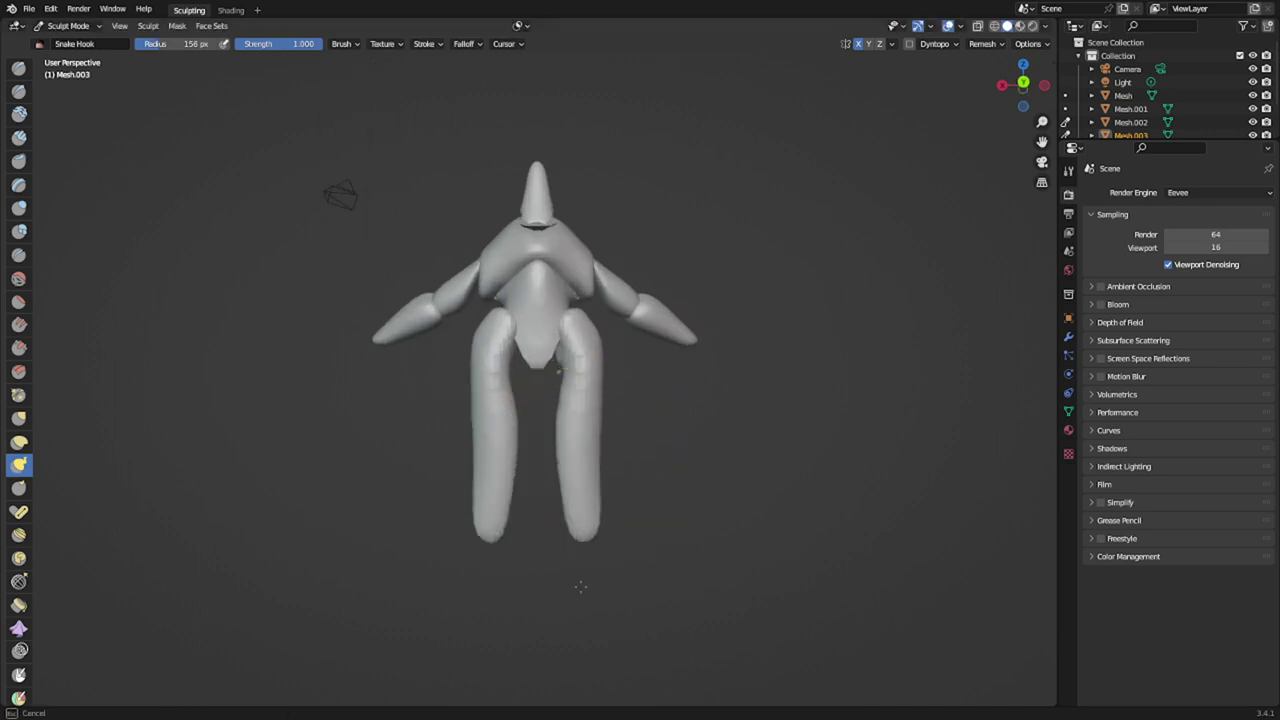
left_click_drag(595, 531, 581, 560)
left_click_drag(598, 502, 585, 444)
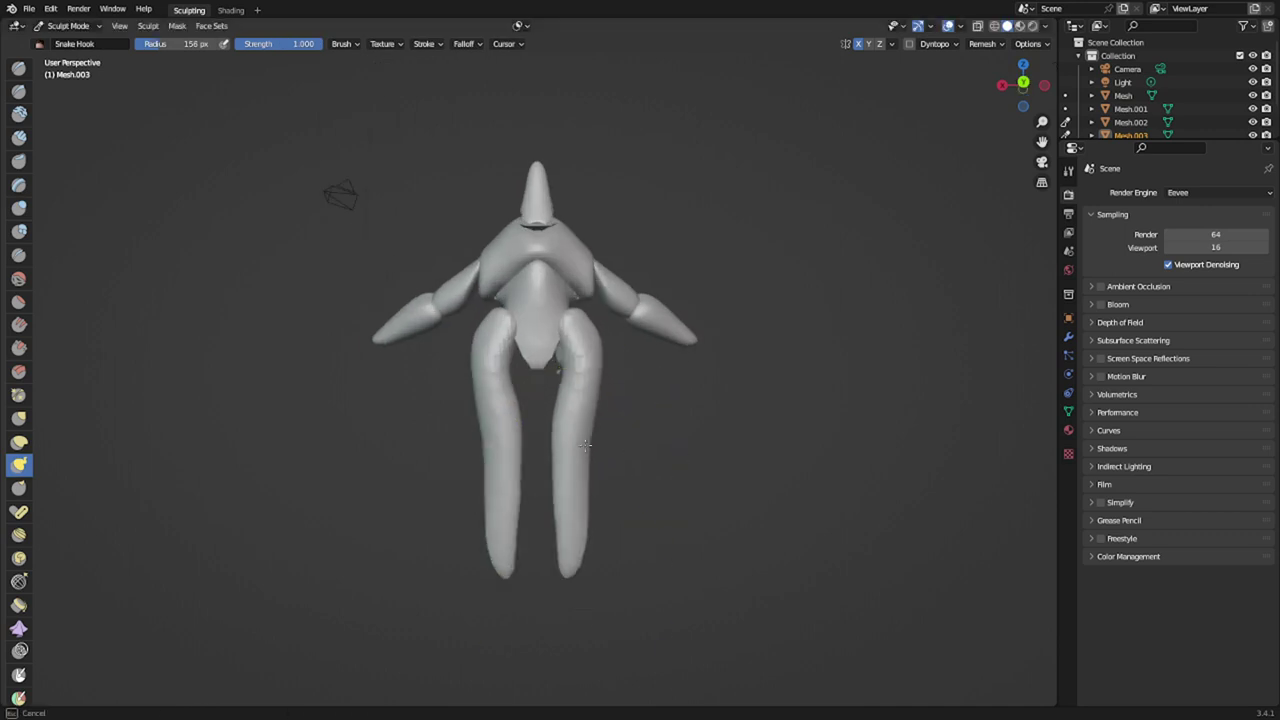
- Switch sculpting to the neck piece and pull its tip forward into a bent neck with Snake Hook at a 156 px radius
middle_click_drag(608, 430, 488, 516)
scroll(493, 220, "up", 2)
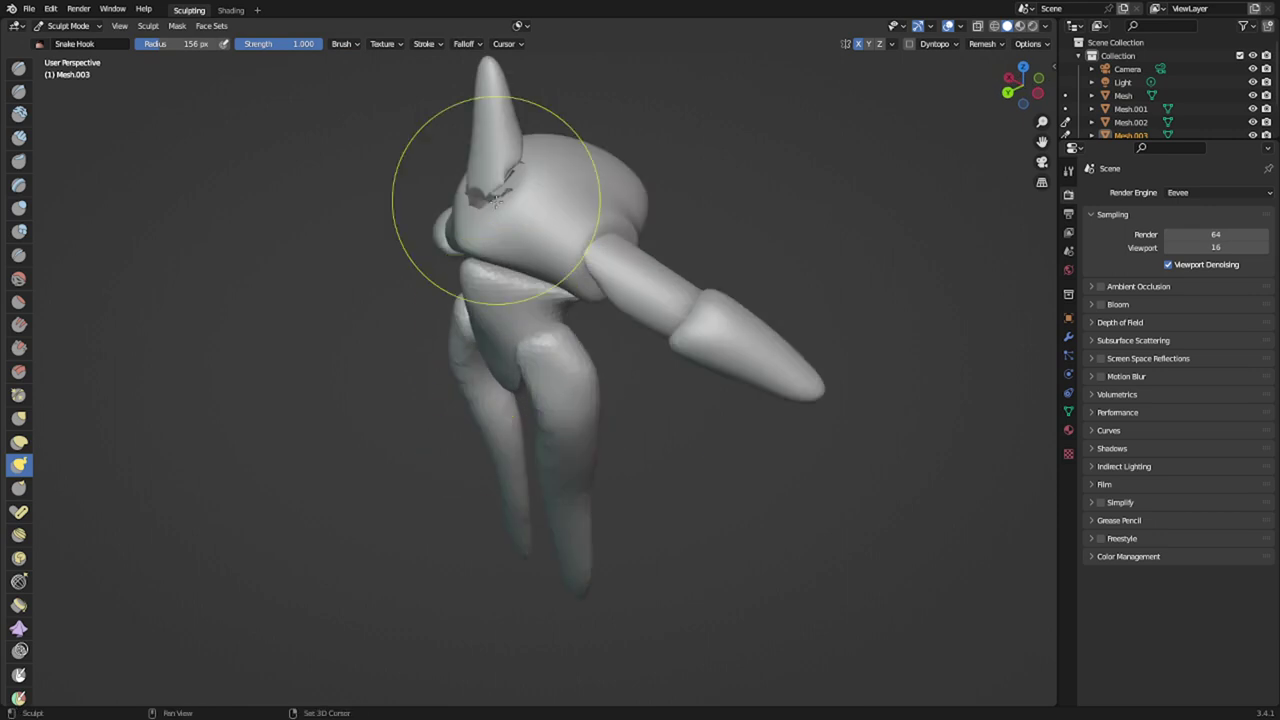
middle_click_drag(495, 150, 560, 276, "shift")
middle_click_drag(557, 219, 529, 186)
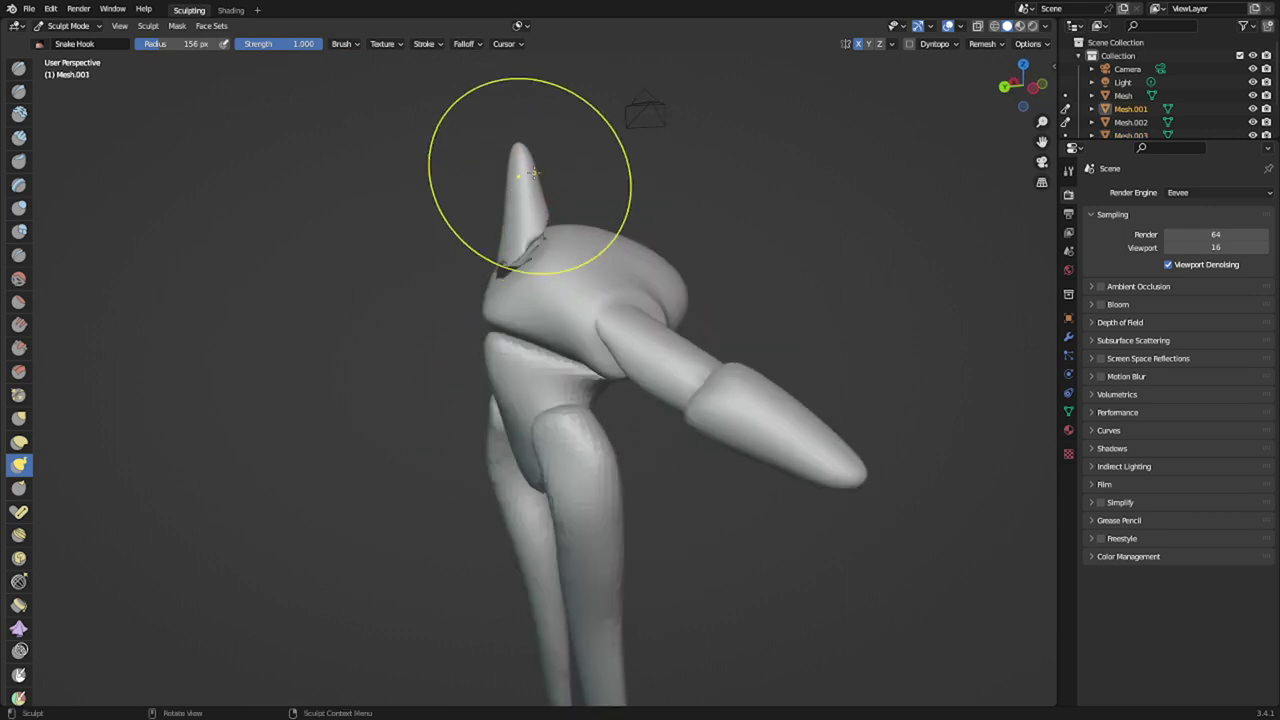
left_click_drag(518, 152, 378, 165)
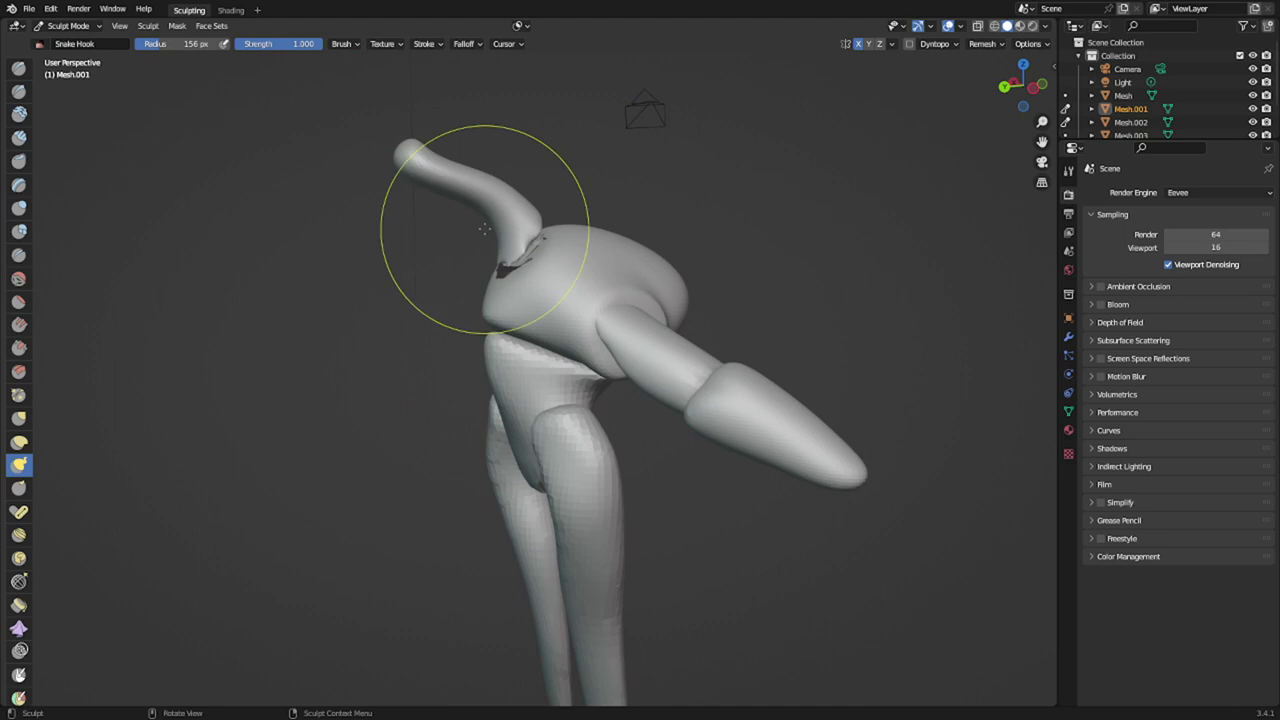
- Lasso-mask the front of the neck, separate it with Mask Slice to New Object and put the new head piece in Sculpt Mode
scroll(417, 175, "down", 6)
scroll(457, 211, "up", 2)
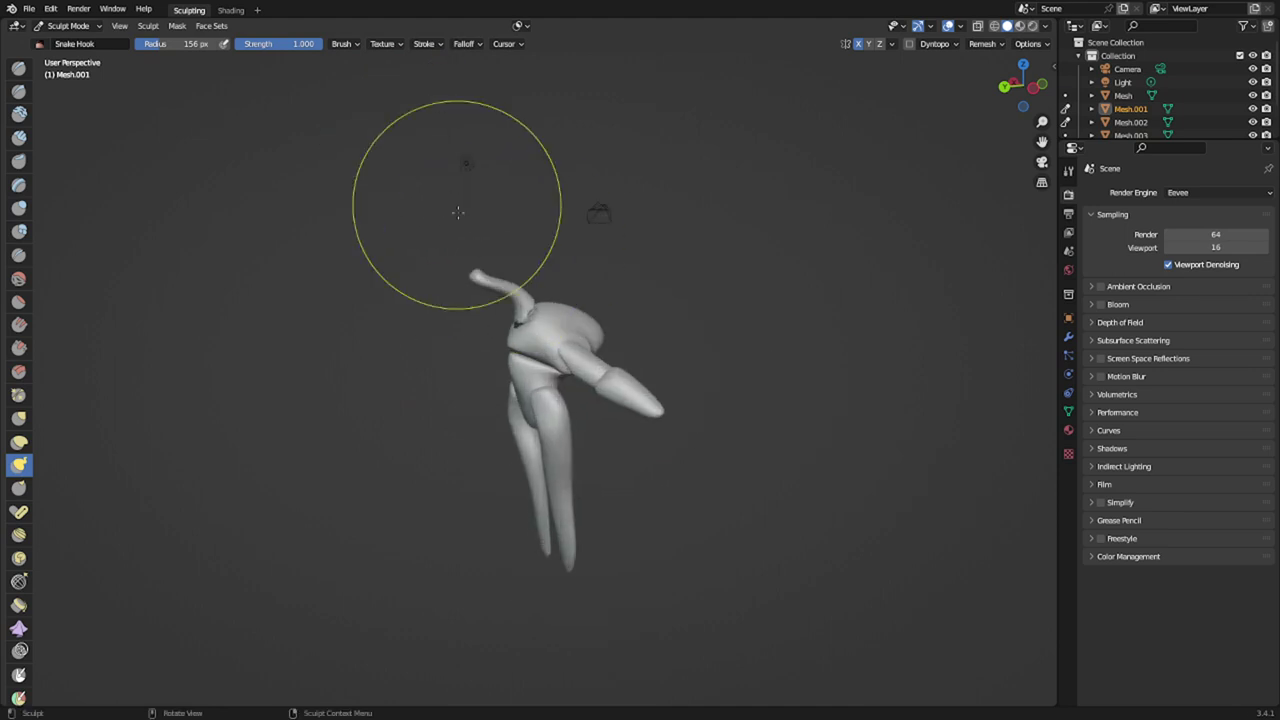
mouse_move(533, 240)
left_mouse_down("ctrl+shift")
mouse_move(443, 303)
mouse_move(458, 176)
left_mouse_up("ctrl+shift")
key("q")
left_click(476, 243)
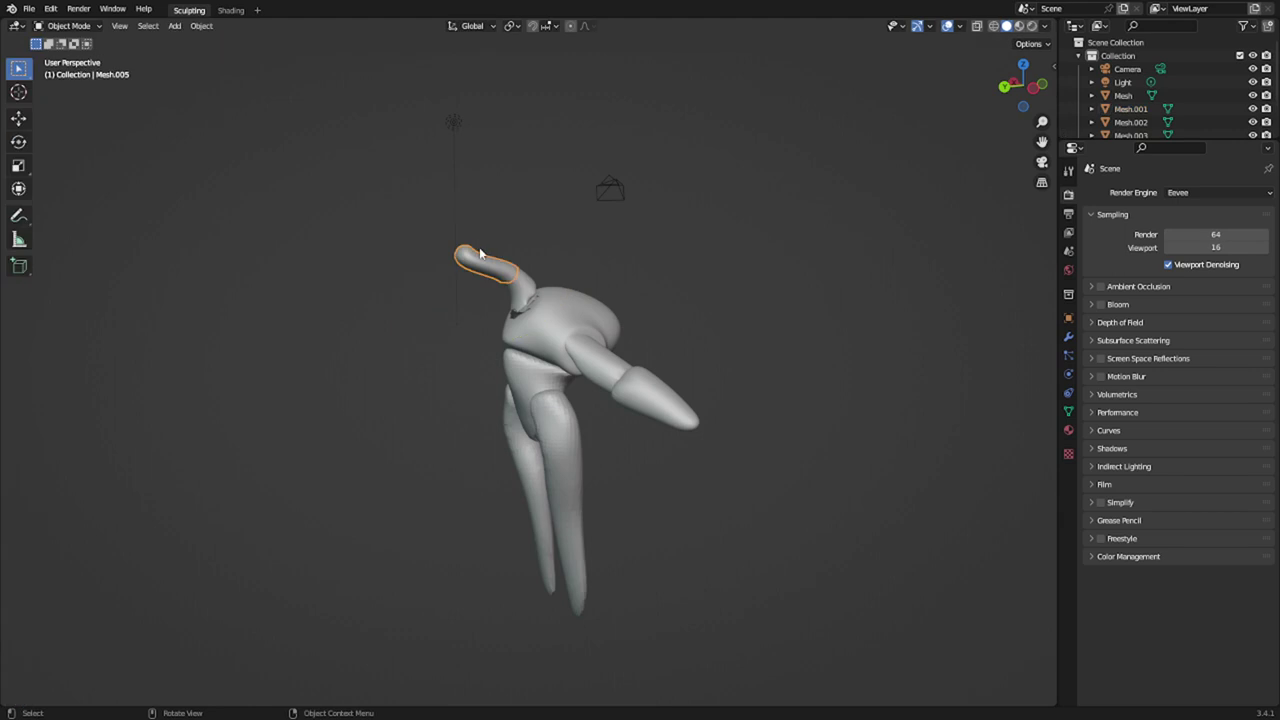
key("ctrl+Tab")
left_click(492, 331)
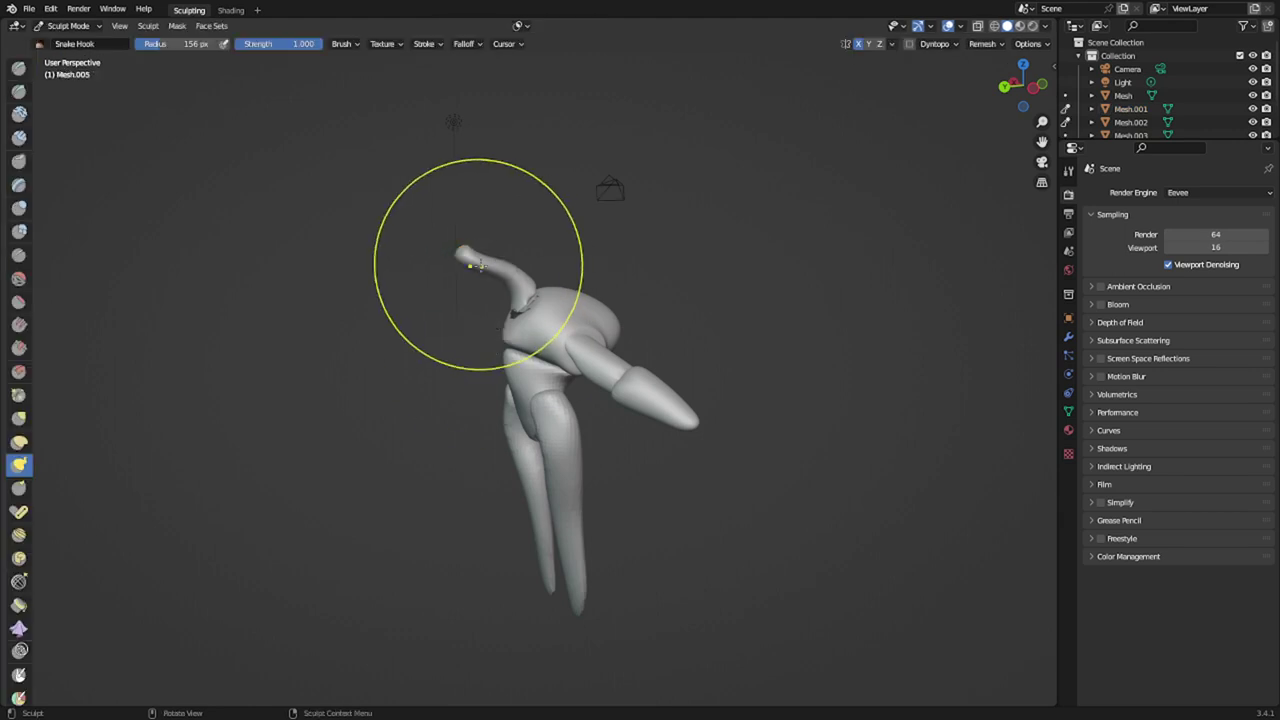
- Inflate the head piece into a rounded volume and pull its underside down with Snake Hook at a 156 px radius
key("i")
mouse_move(486, 257)
left_mouse_down()
mouse_move(501, 232)
mouse_move(464, 308)
mouse_move(510, 221)
left_mouse_up()
key("k")
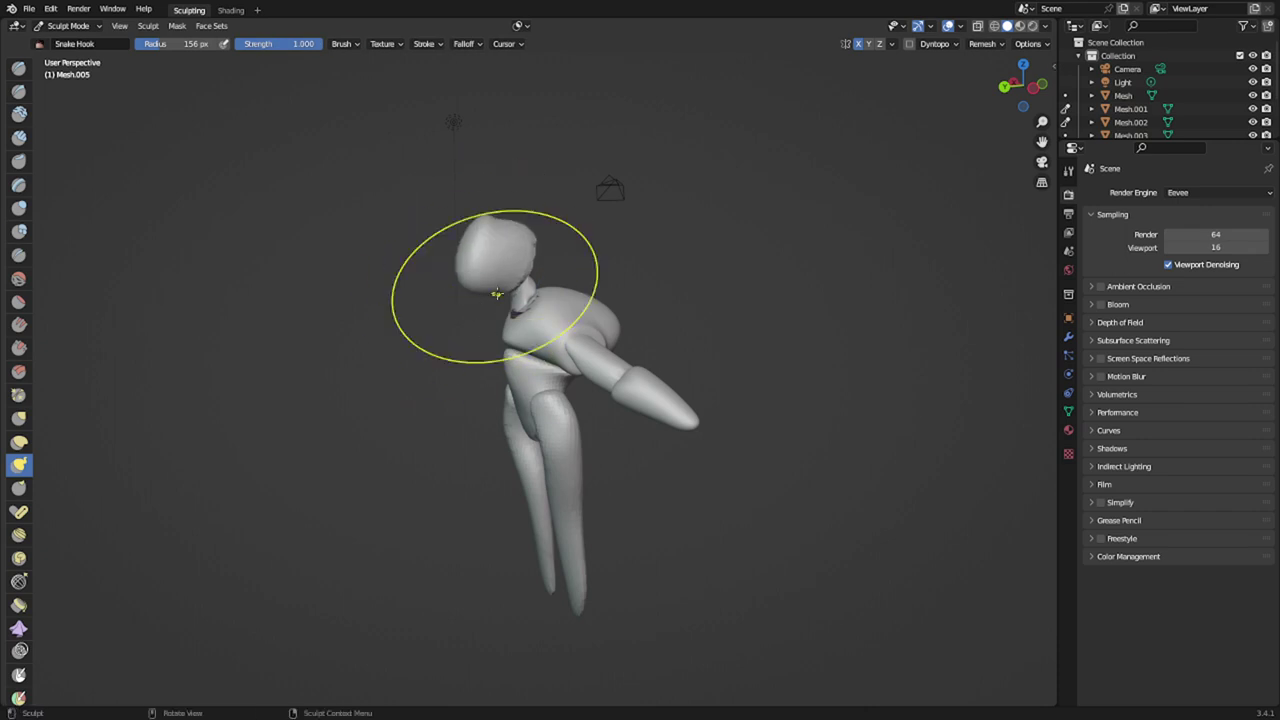
left_click_drag(496, 293, 484, 295)
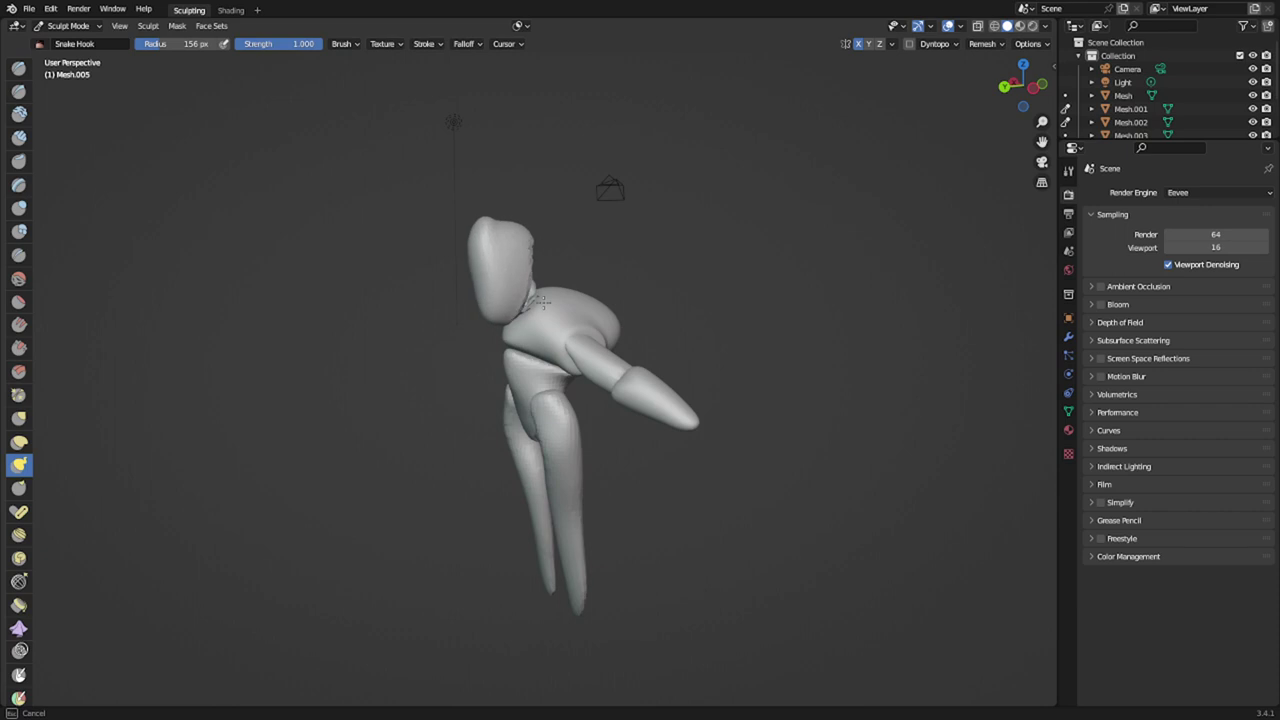
- Switch sculpting to the torso and examine the jagged fragments around the base of the neck
middle_click_drag(528, 295, 526, 289, "ctrl")
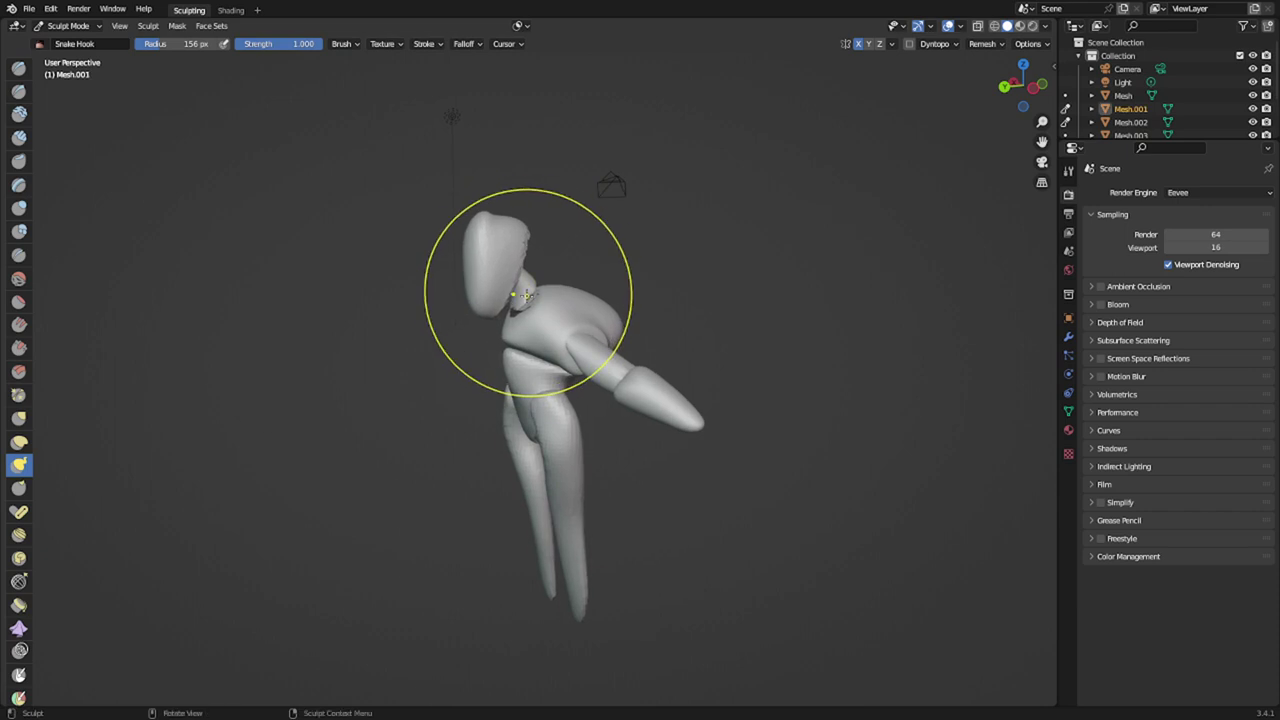
scroll(526, 294, "up", 12)
scroll(508, 273, "down", 7)
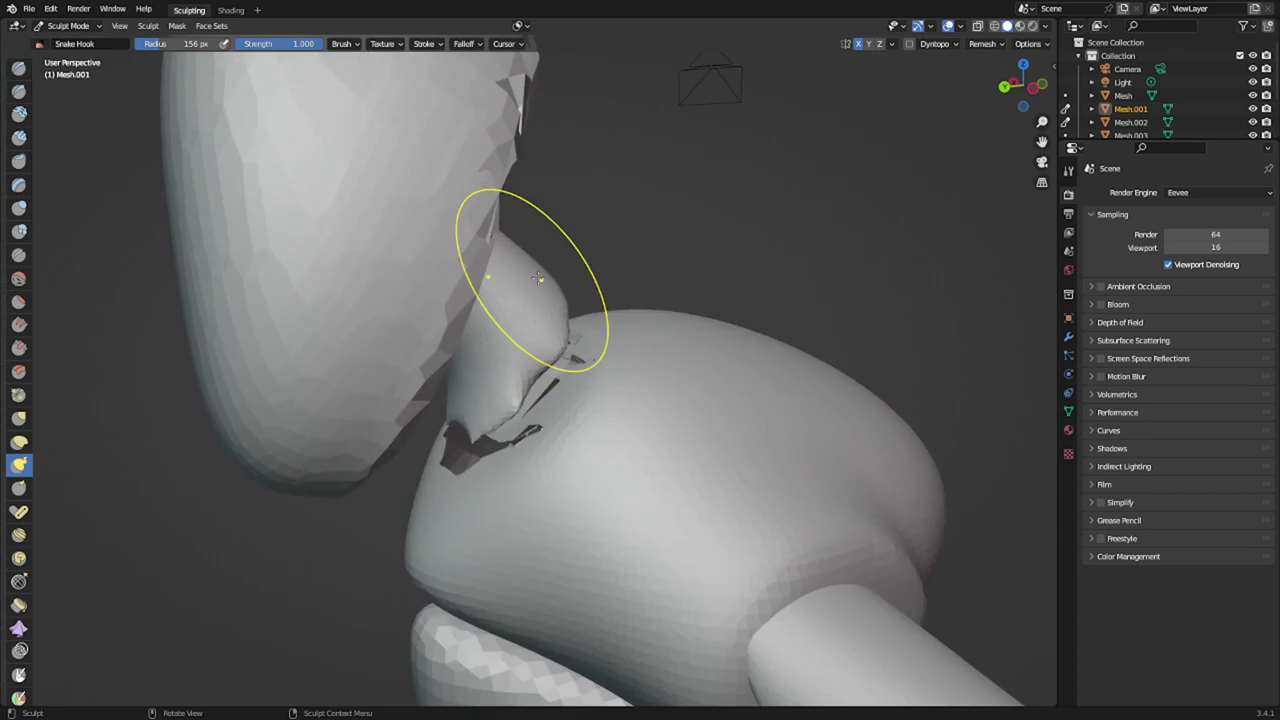
mouse_move(538, 282)
middle_mouse_down()
mouse_move(526, 330)
mouse_move(541, 296)
middle_mouse_up()
key("alt+q")
middle_click_drag(588, 371, 646, 386)
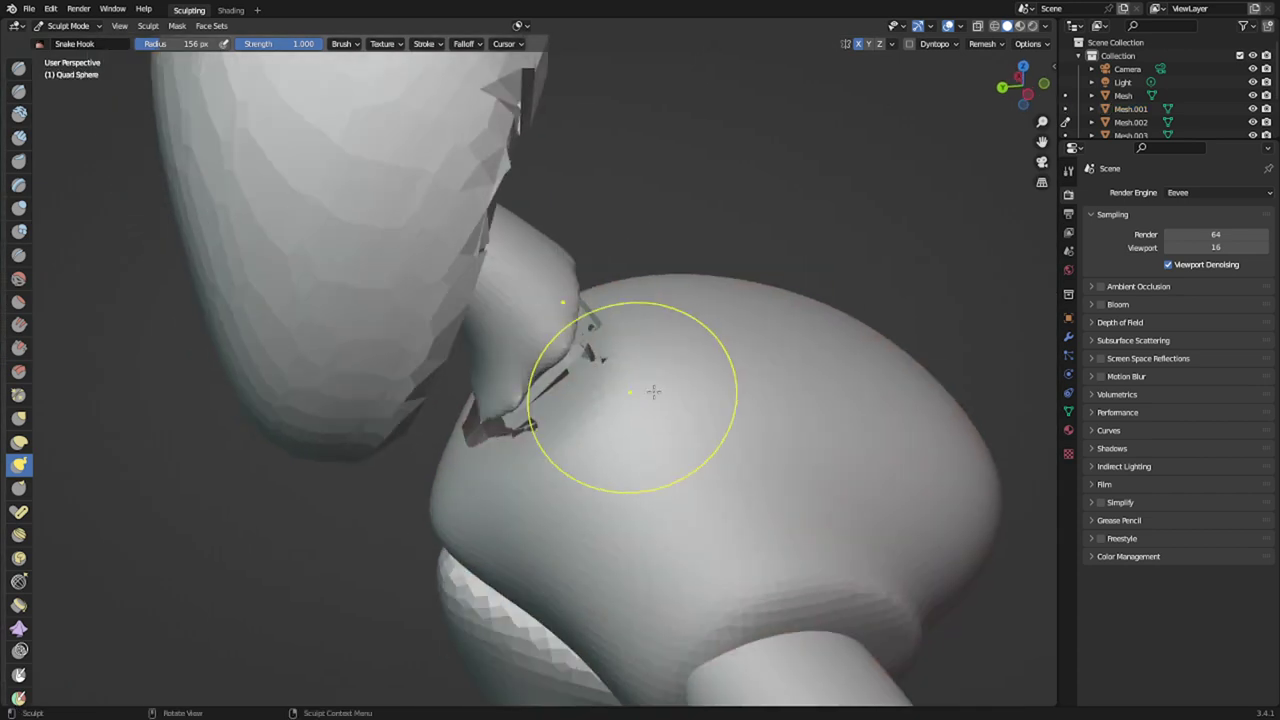
mouse_move(666, 386)
middle_mouse_down()
mouse_move(502, 425)
mouse_move(508, 413)
middle_mouse_up()
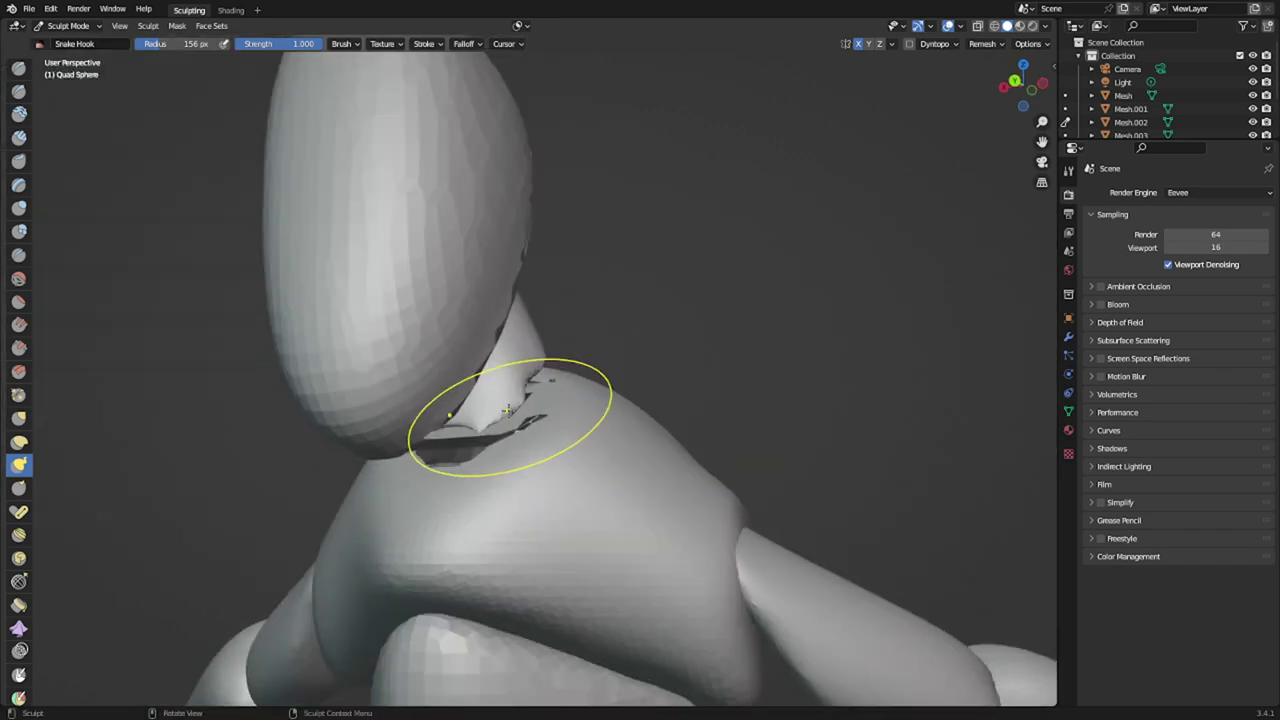
key("ctrl+Tab")
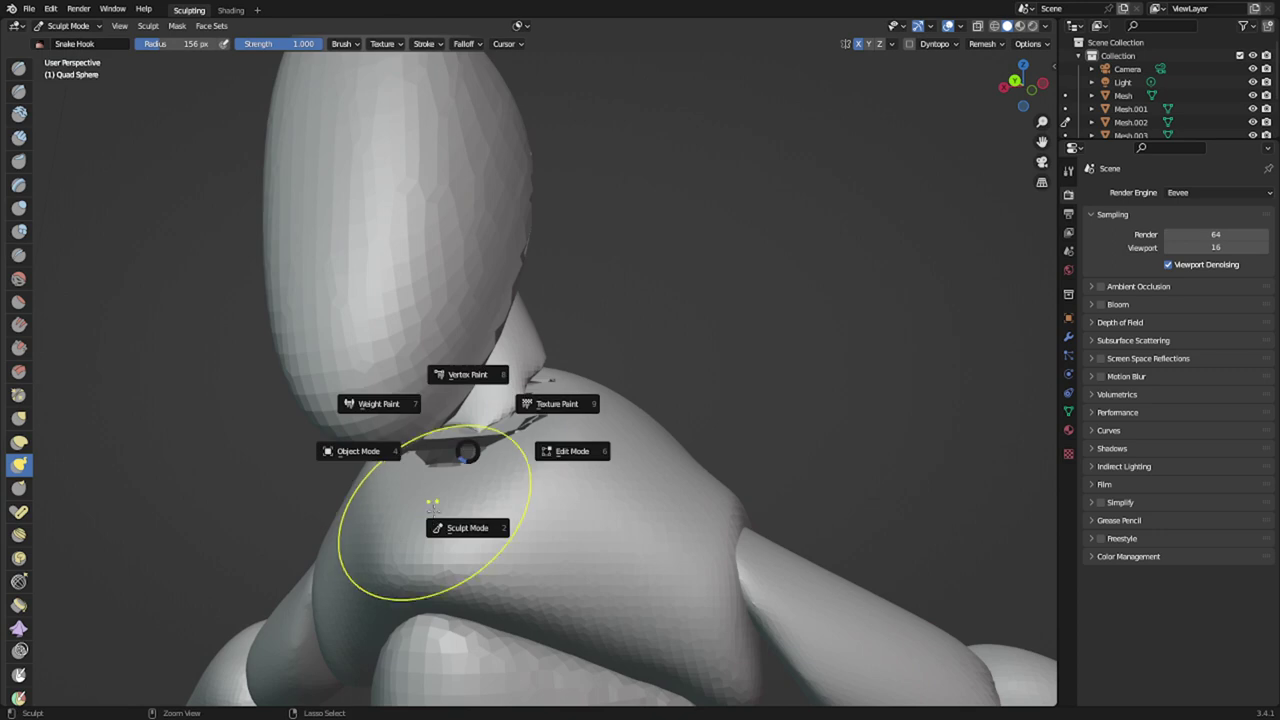
left_click(466, 530)
middle_click_drag(628, 464, 505, 505)
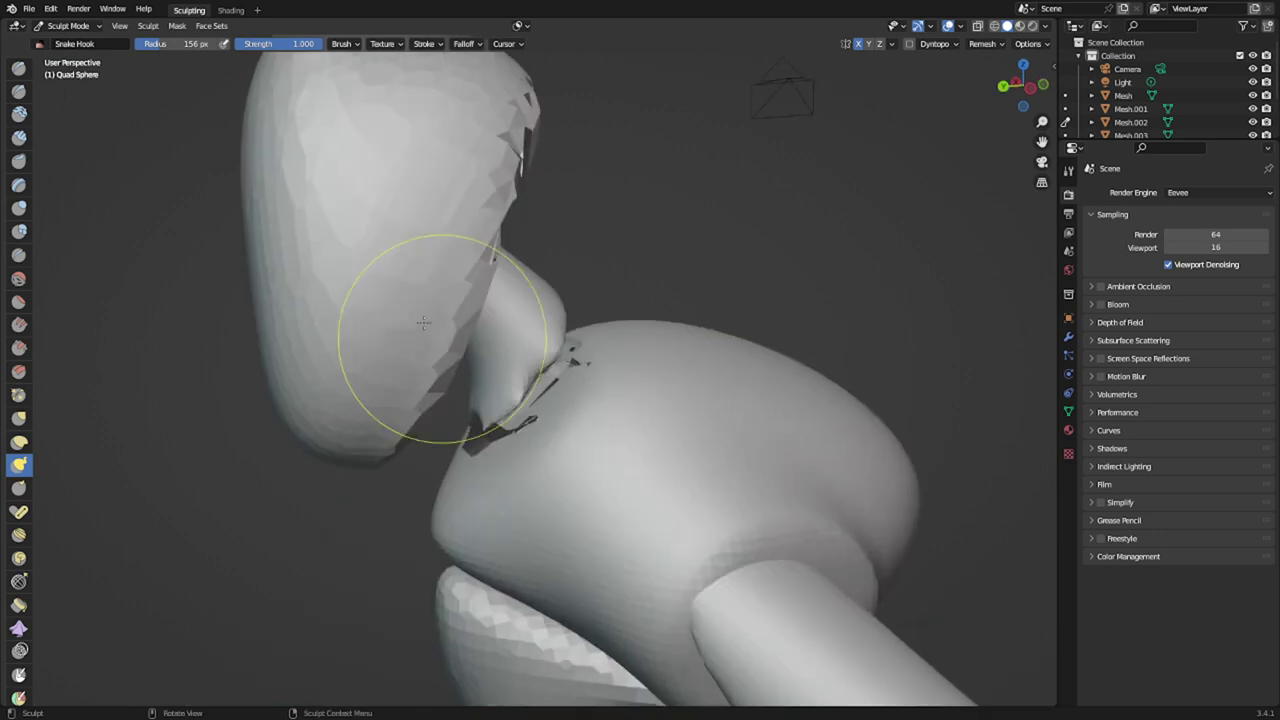
- Check from several angles which body piece the loose fragments between the neck and torso belong to
key("alt+q")
scroll(410, 236, "down", 1)
key("alt+q")
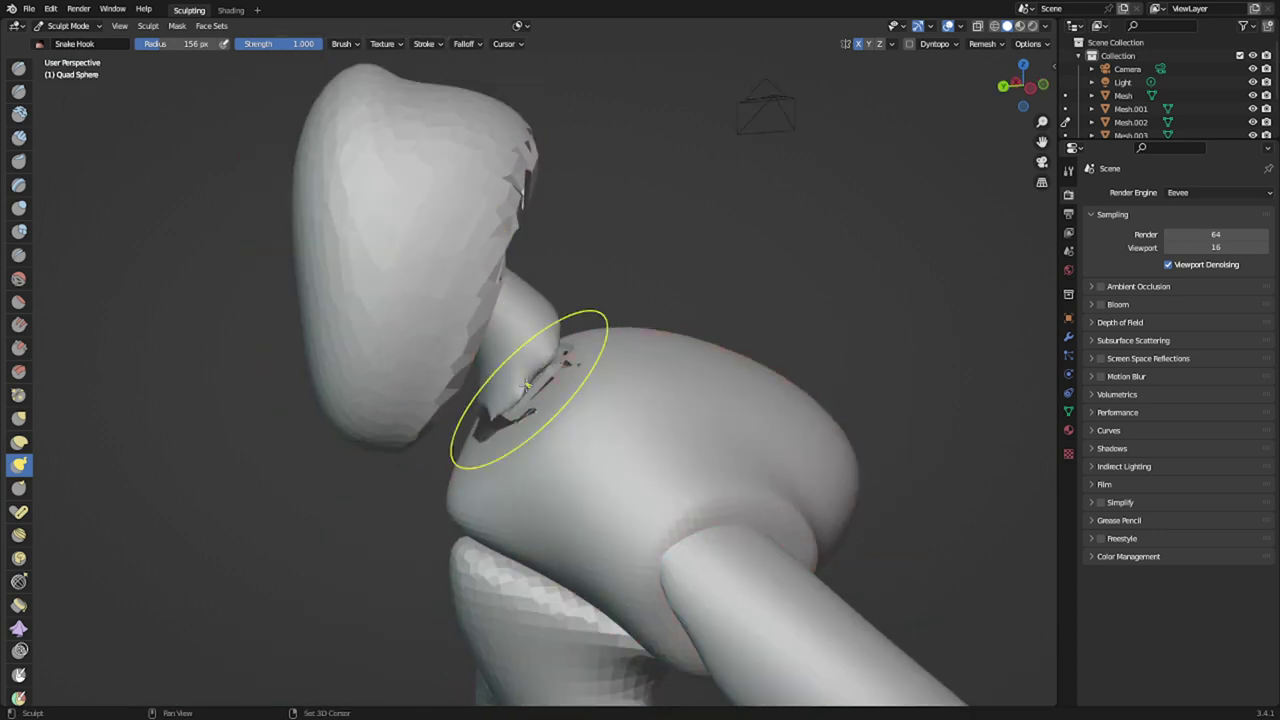
key("alt+q")
middle_click_drag(539, 370, 468, 394)
key("alt+q")
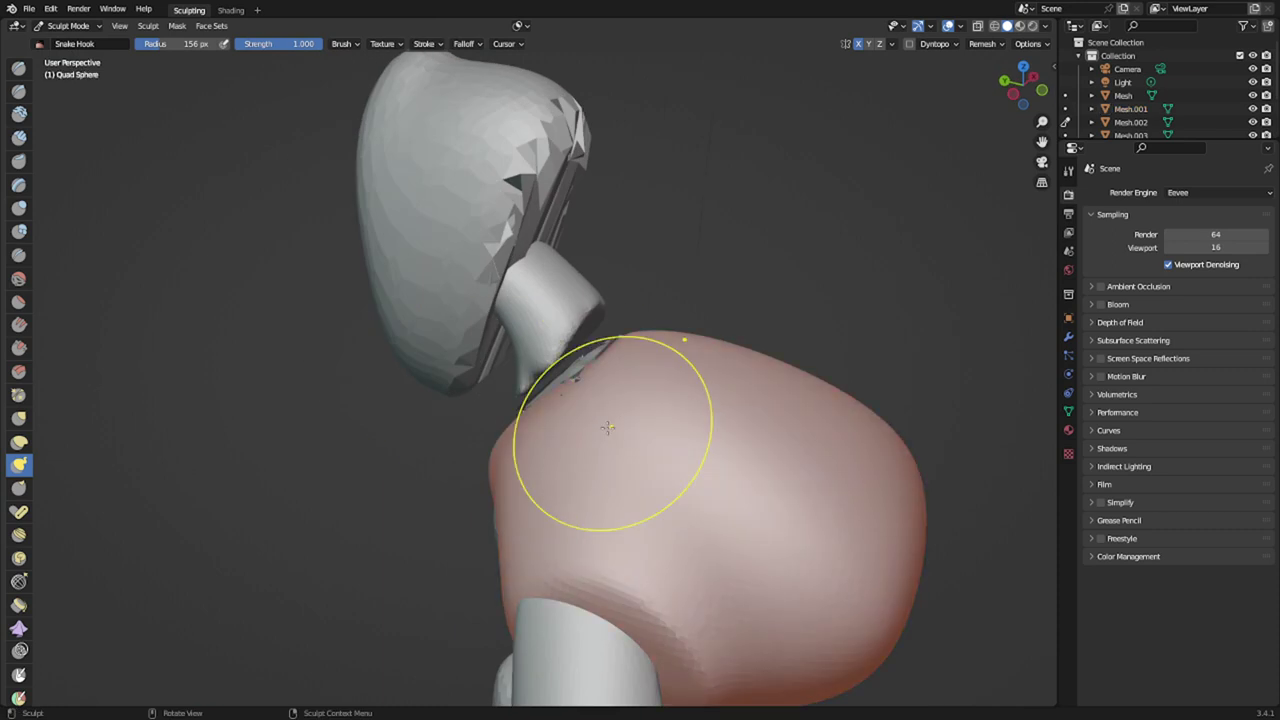
middle_click_drag(608, 428, 655, 420)
key("shift+r")
left_click(609, 415)
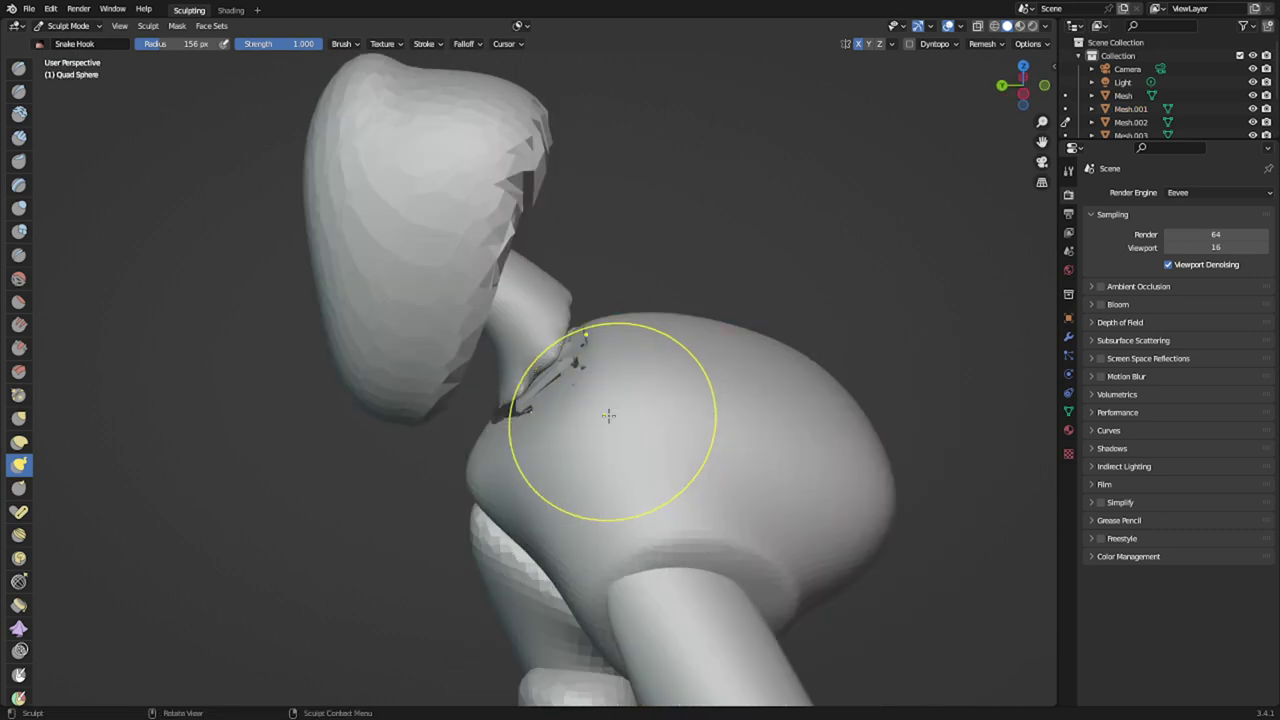
middle_click_drag(531, 405, 559, 436)
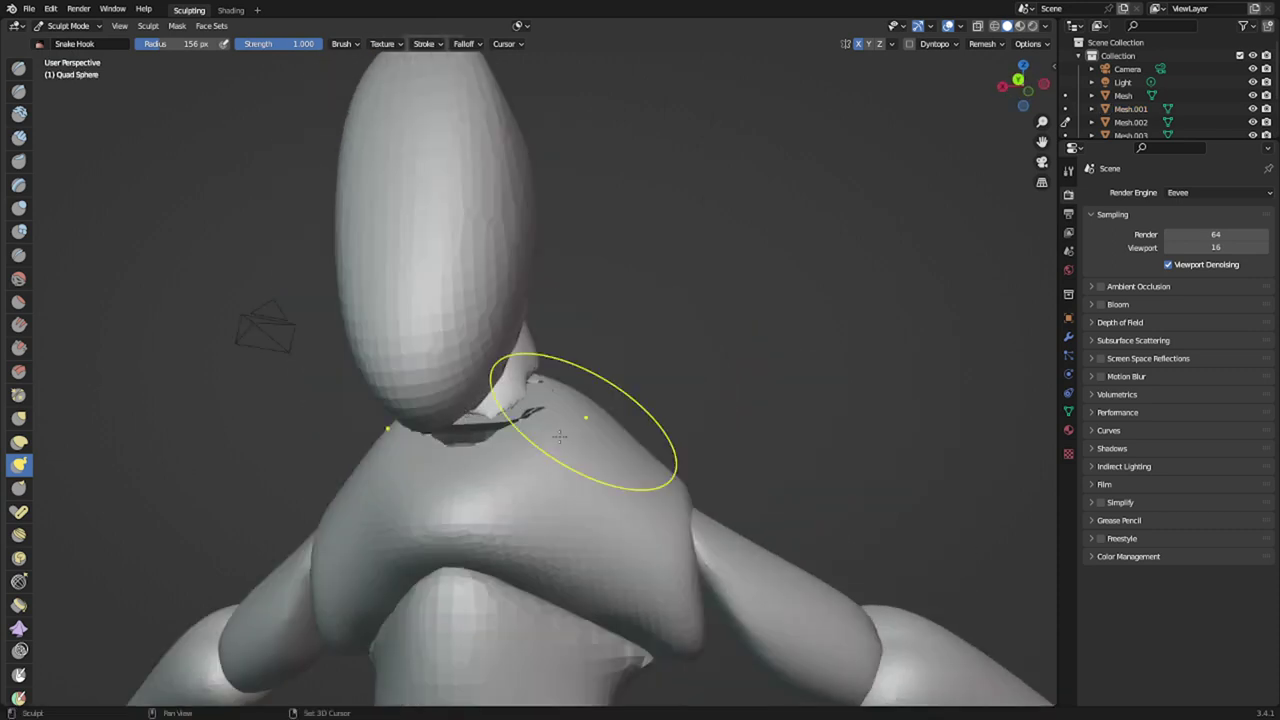
right_click(502, 434)
mouse_move(515, 424)
left_mouse_down()
mouse_move(501, 452)
mouse_move(474, 452)
left_mouse_up()
mouse_move(476, 450)
middle_mouse_down()
mouse_move(508, 425)
mouse_move(646, 423)
mouse_move(528, 442)
mouse_move(543, 414)
middle_mouse_up()
- In Edit Mode on the abdomen piece, select its linked mesh, delete the stray fragments near the neck instead, and return to Sculpt Mode
key("alt+q")
key("Tab")
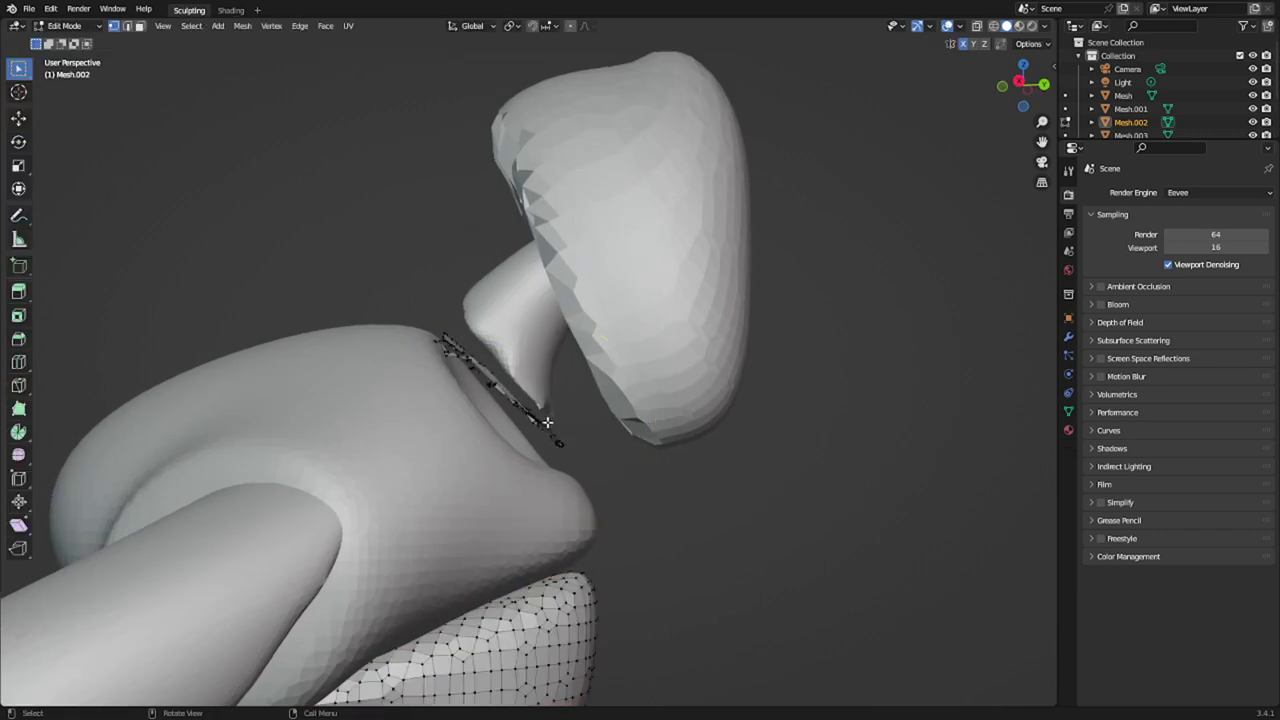
key("alt+a")
scroll(575, 522, "down", 5)
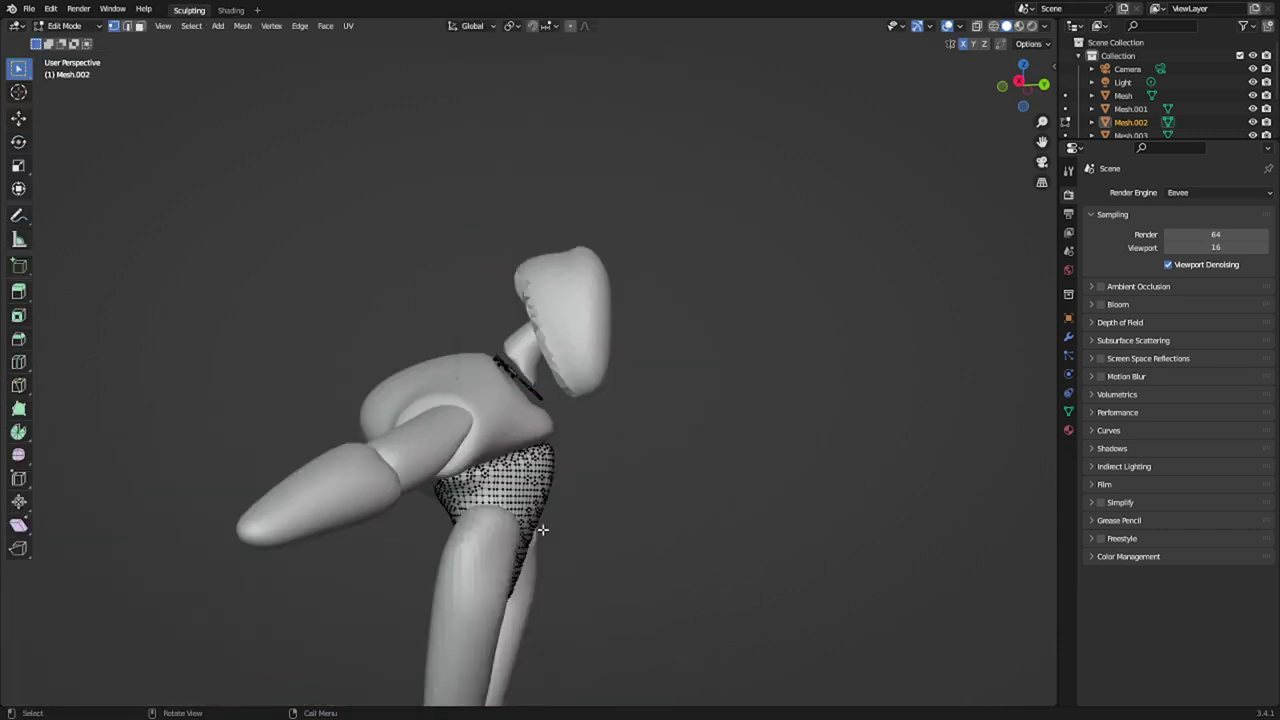
key("ctrl+l")
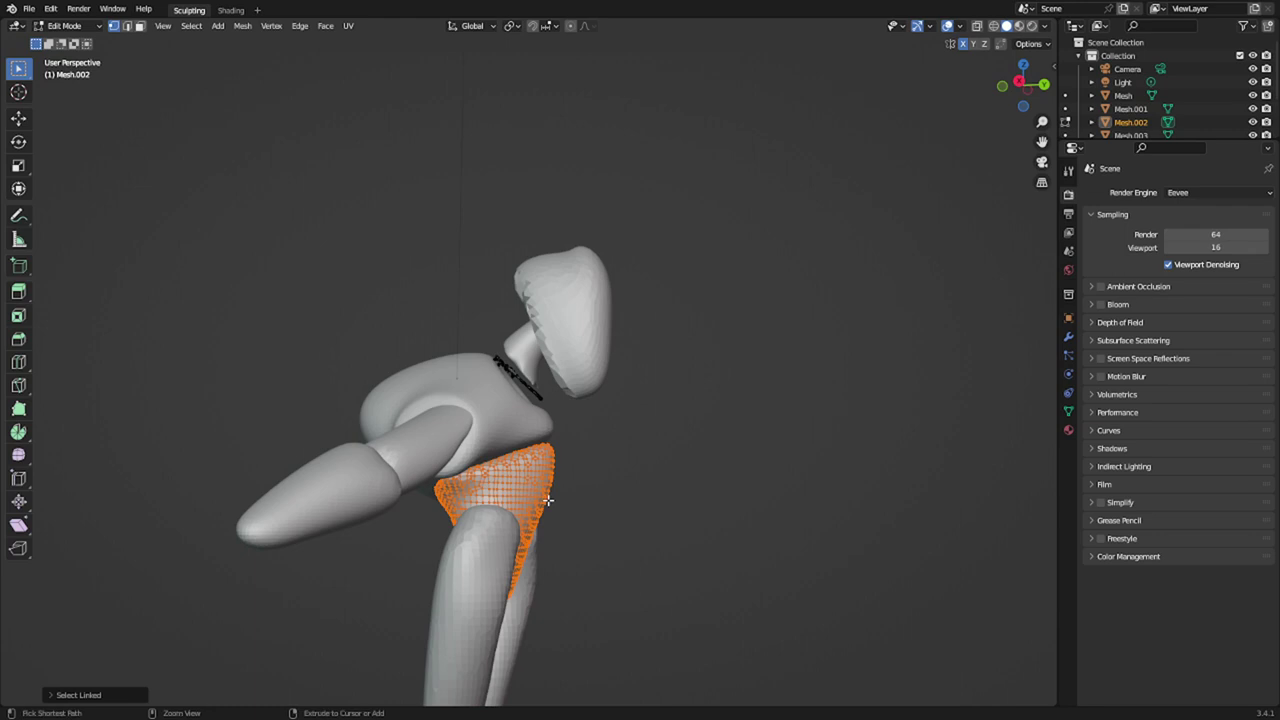
key("ctrl+z")
key("x")
left_click(548, 505)
scroll(540, 490, "up", 1)
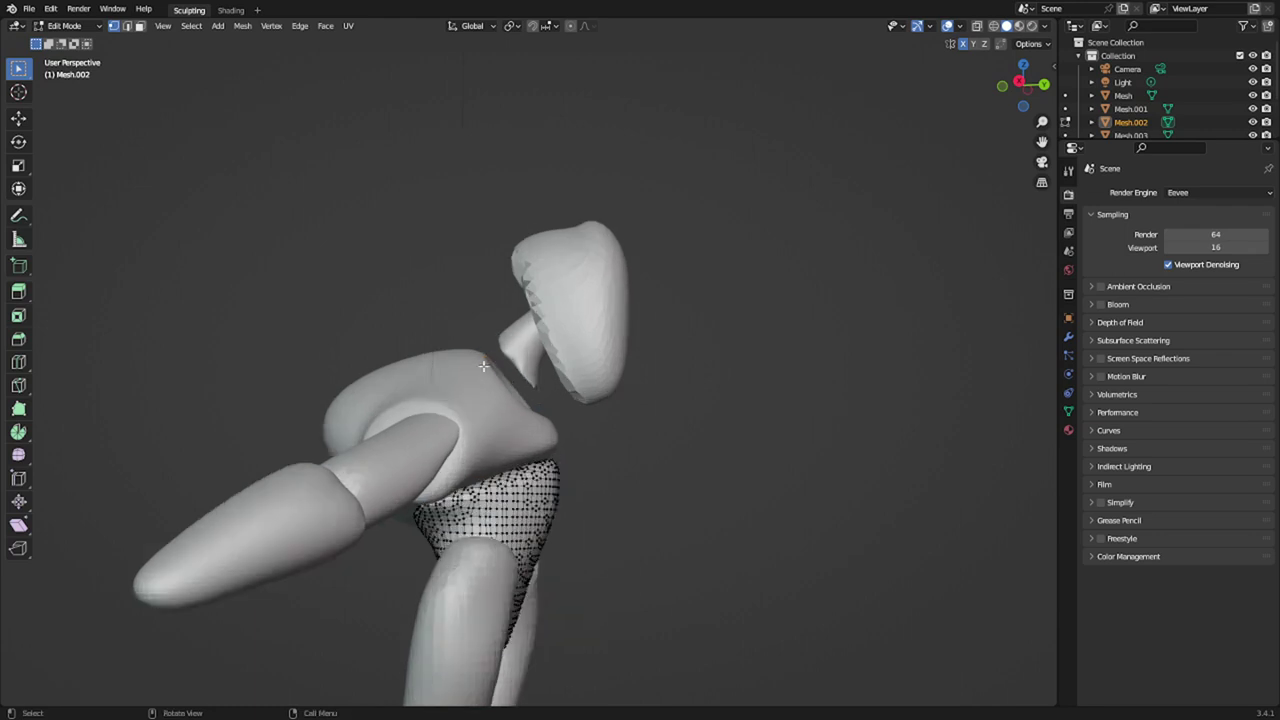
key("ctrl+Tab")
left_click(477, 435)
- Switch sculpting to the neck and pull its base down into the torso with Snake Hook at a 214 px radius
scroll(520, 293, "up", 1)
scroll(520, 293, "up", 2)
key("alt+q")
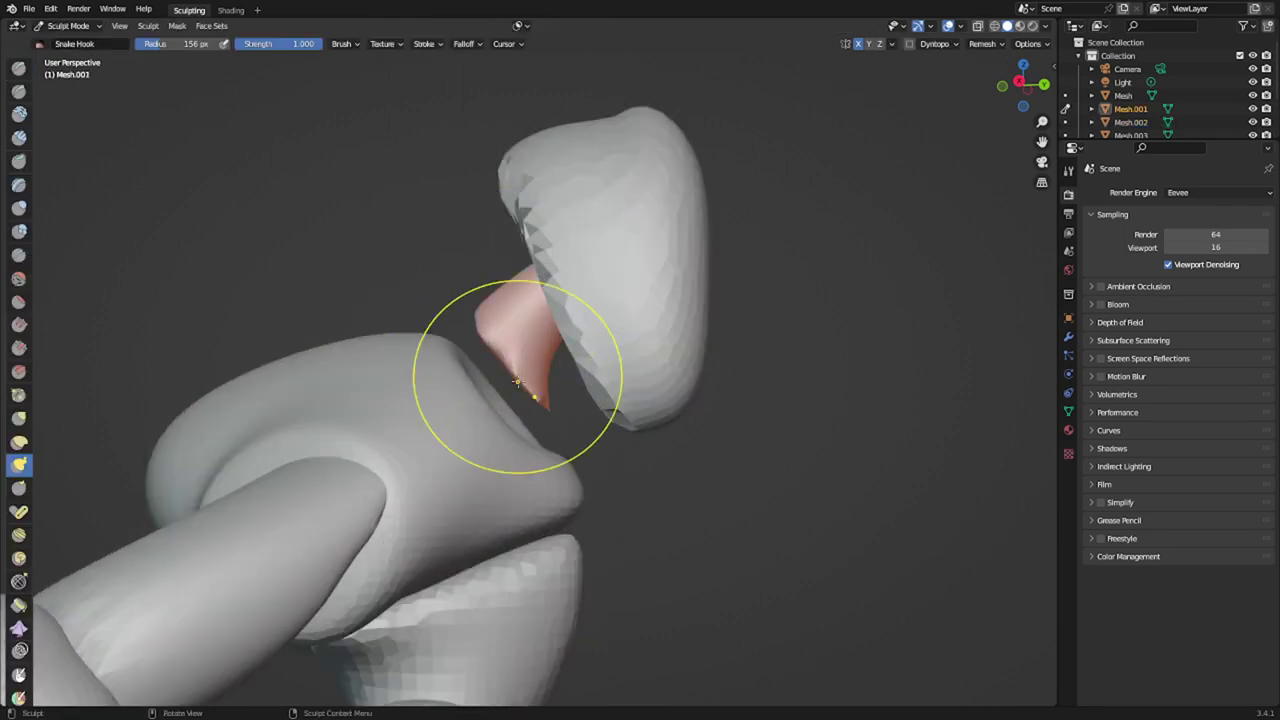
mouse_move(527, 367)
middle_mouse_down()
mouse_move(476, 408)
mouse_move(542, 344)
middle_mouse_up()
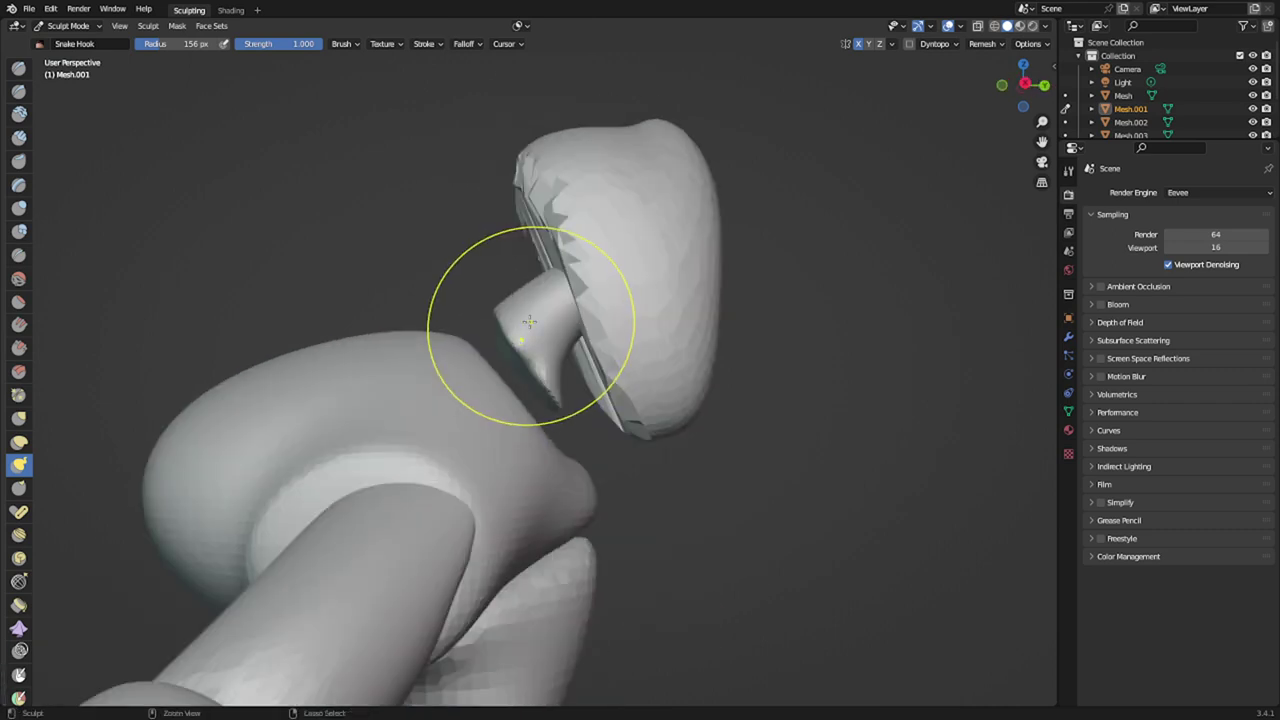
key("f")
left_click(545, 376)
left_click_drag(515, 362, 456, 414)
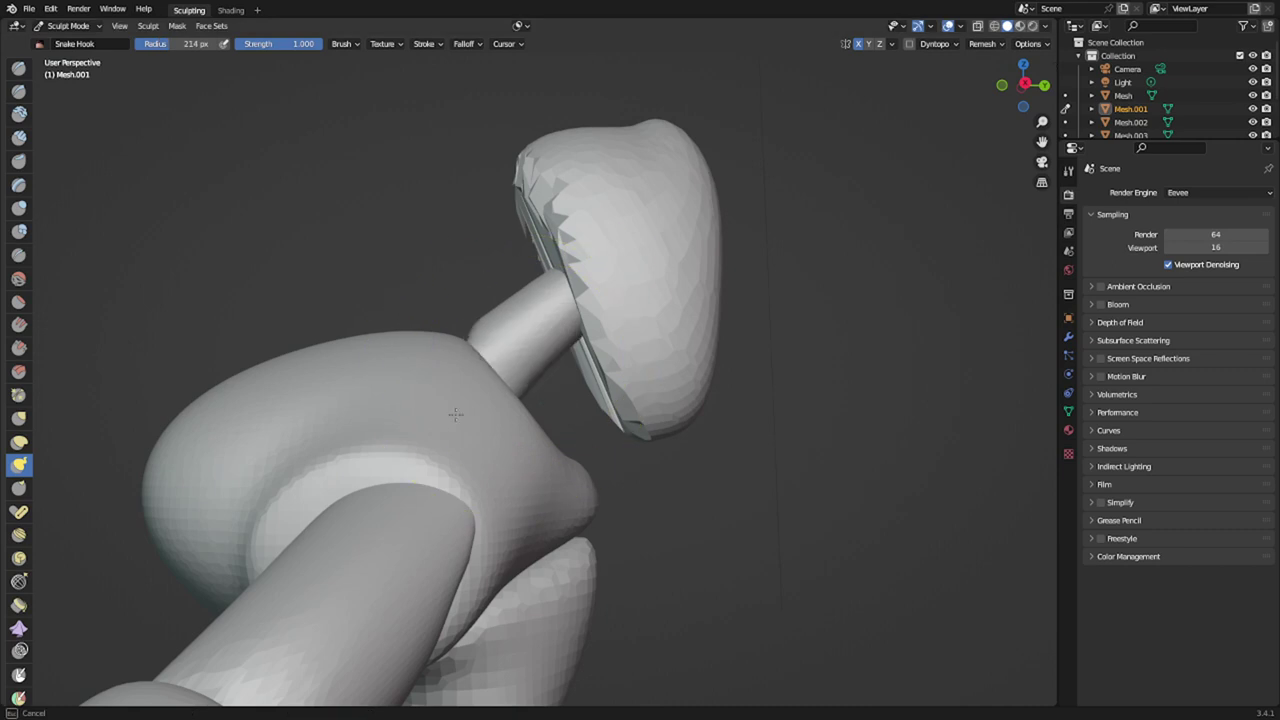
middle_click_drag(508, 346, 583, 441)
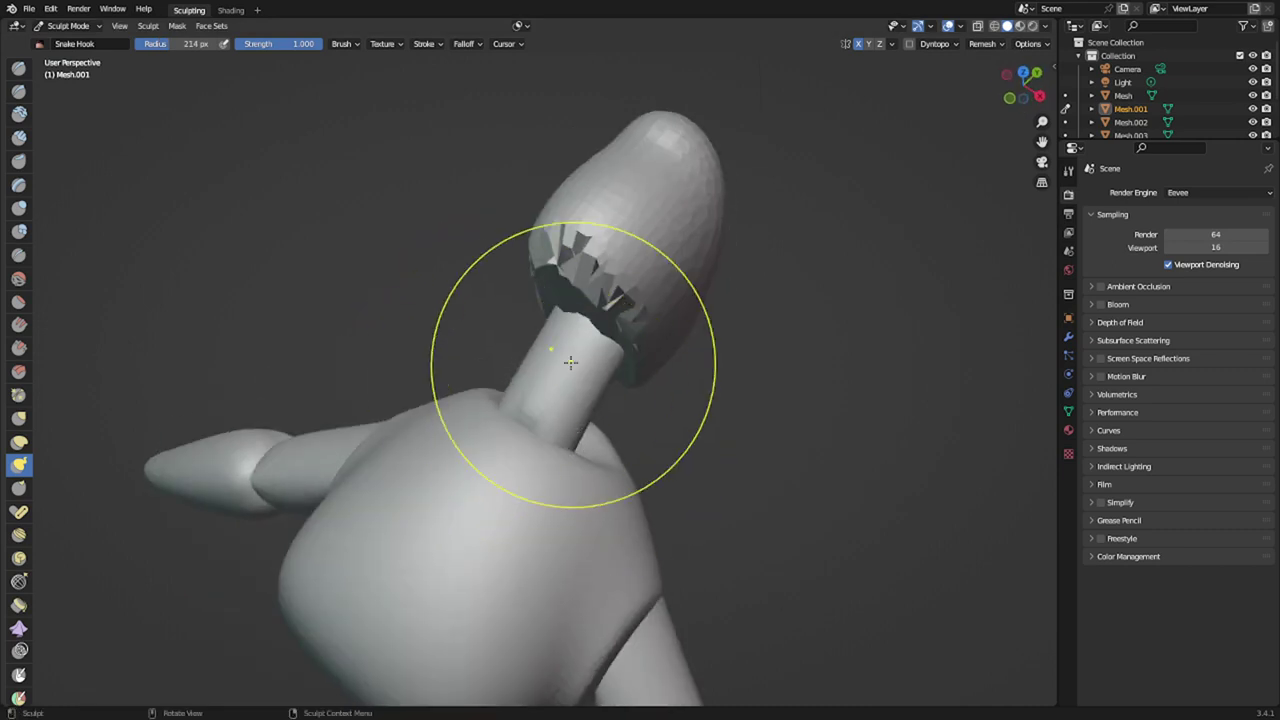
- Thicken the neck with Inflate/Deflate at a 214 px radius and 0.500 strength
key("i")
left_click_drag(585, 339, 531, 417)
middle_click_drag(665, 537, 624, 374)
- Switch sculpting to the head and smooth the jagged cut along its back
key("alt+q")
left_click_drag(638, 344, 562, 211, "shift")
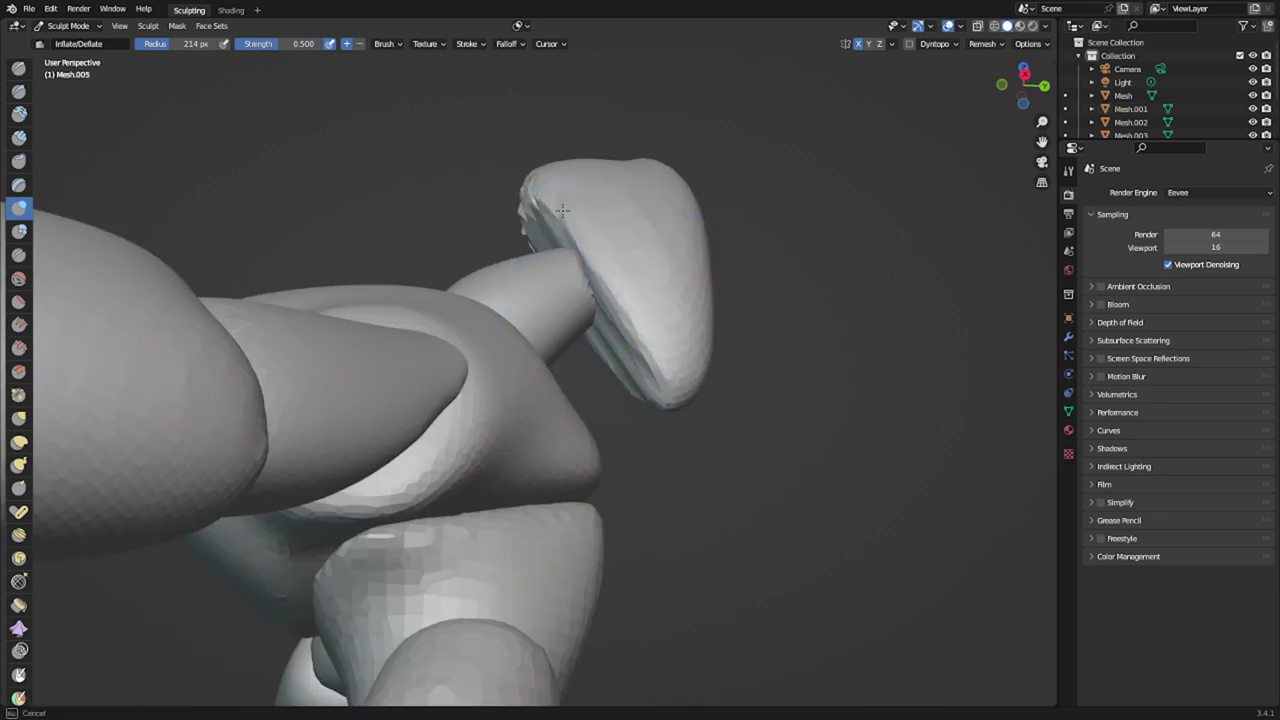
left_click_drag(639, 299, 541, 192, "shift")
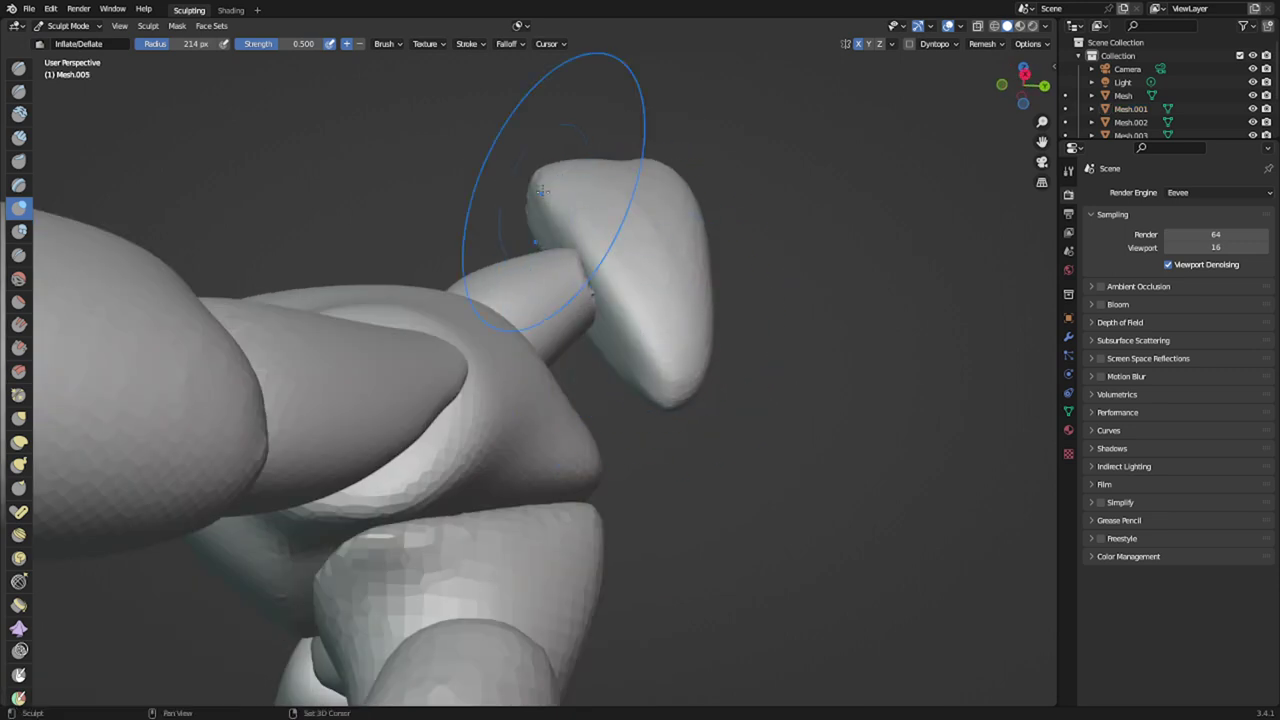
- Switch back to the neck and widen its upper end outward with Snake Hook at a 214 px radius
key("k")
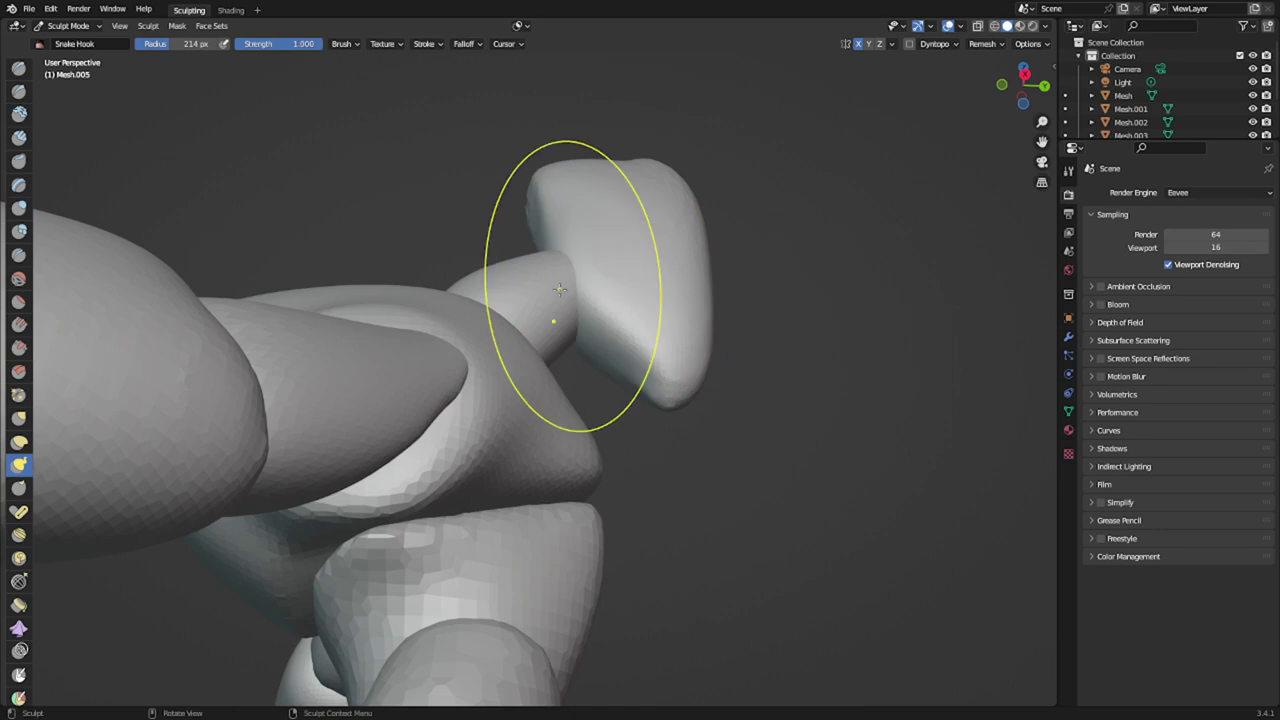
key("alt+q")
middle_click_drag(536, 282, 656, 345)
mouse_move(592, 290)
left_mouse_down()
mouse_move(596, 229)
mouse_move(677, 237)
left_mouse_up()
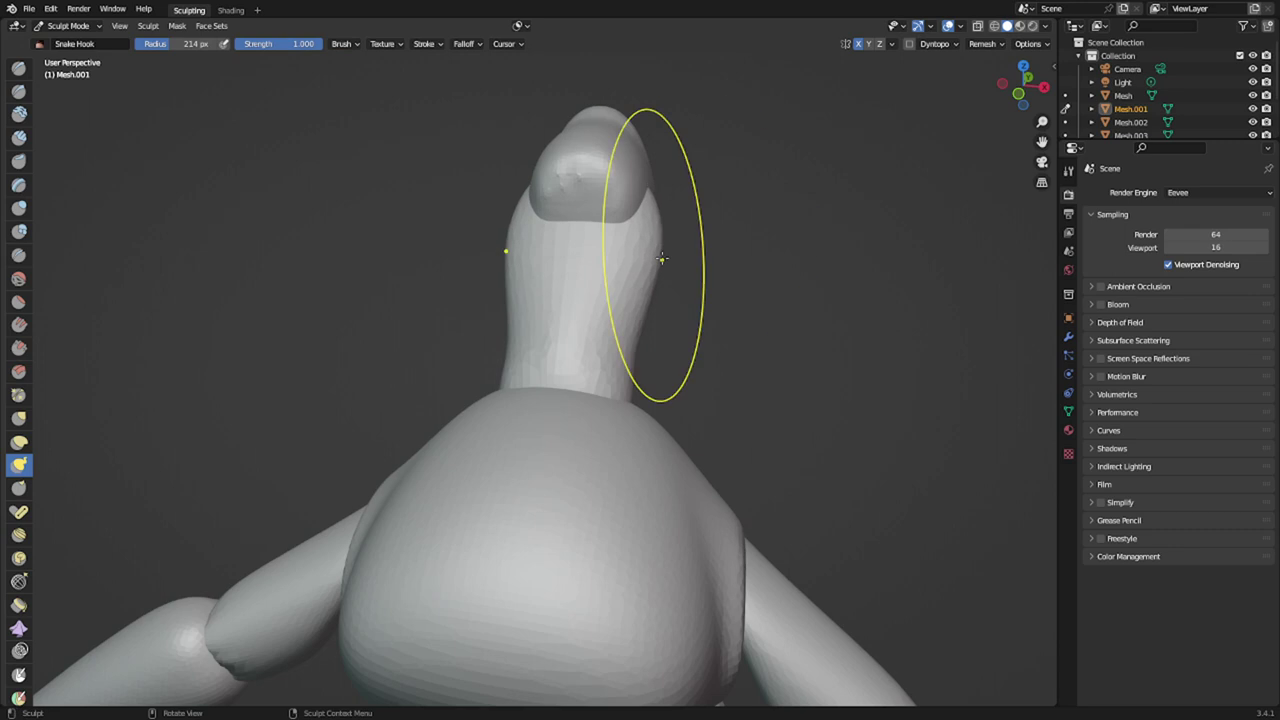
- Switch sculpting to the head and widen its back and sides with Snake Hook at a 214 px radius
key("alt+q")
left_click_drag(626, 182, 708, 187)
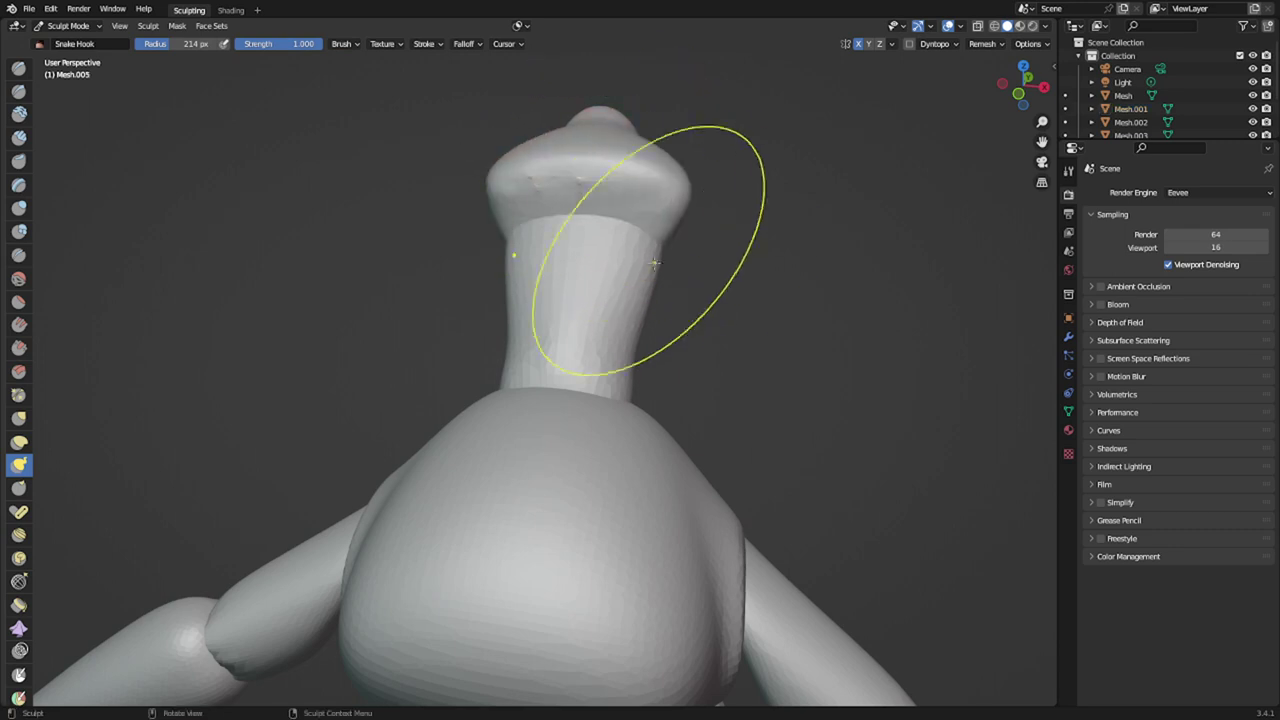
middle_click_drag(704, 287, 480, 294)
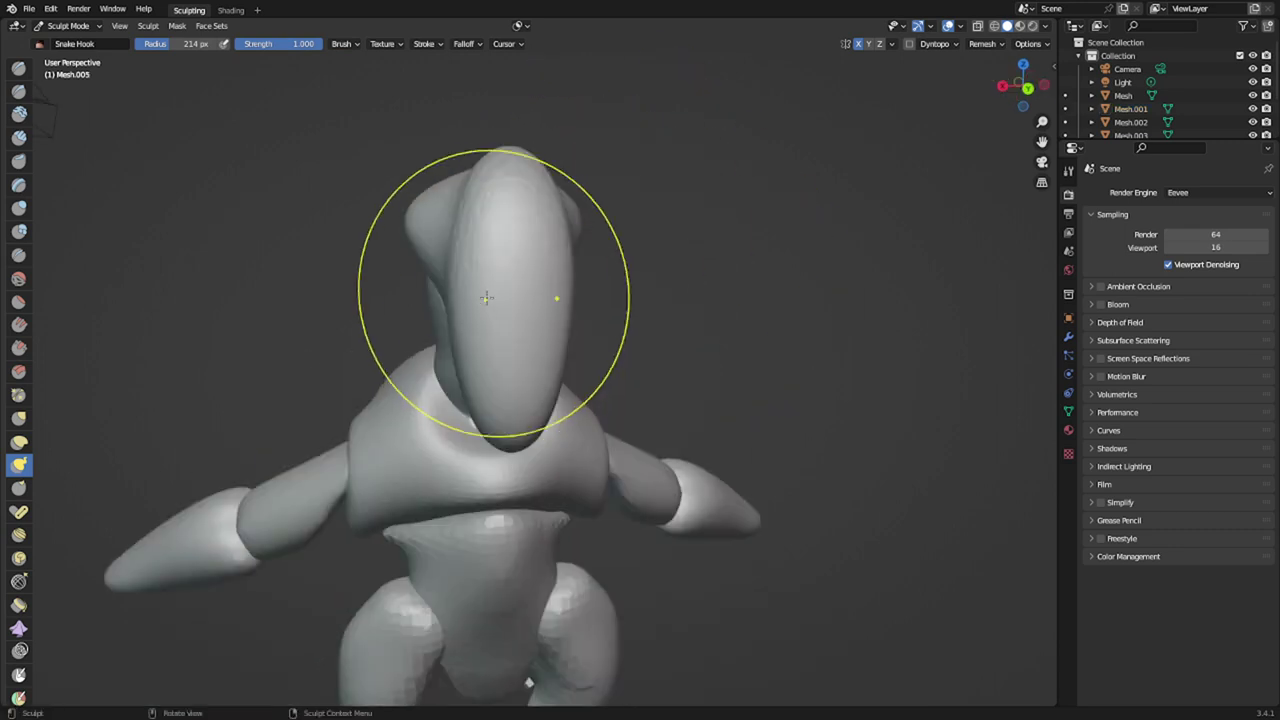
left_click_drag(443, 323, 407, 328)
left_click_drag(444, 240, 383, 216)
mouse_move(383, 216)
middle_mouse_down()
mouse_move(491, 263)
mouse_move(615, 257)
middle_mouse_up()
mouse_move(631, 297)
left_mouse_down()
mouse_move(646, 325)
mouse_move(658, 318)
left_mouse_up()
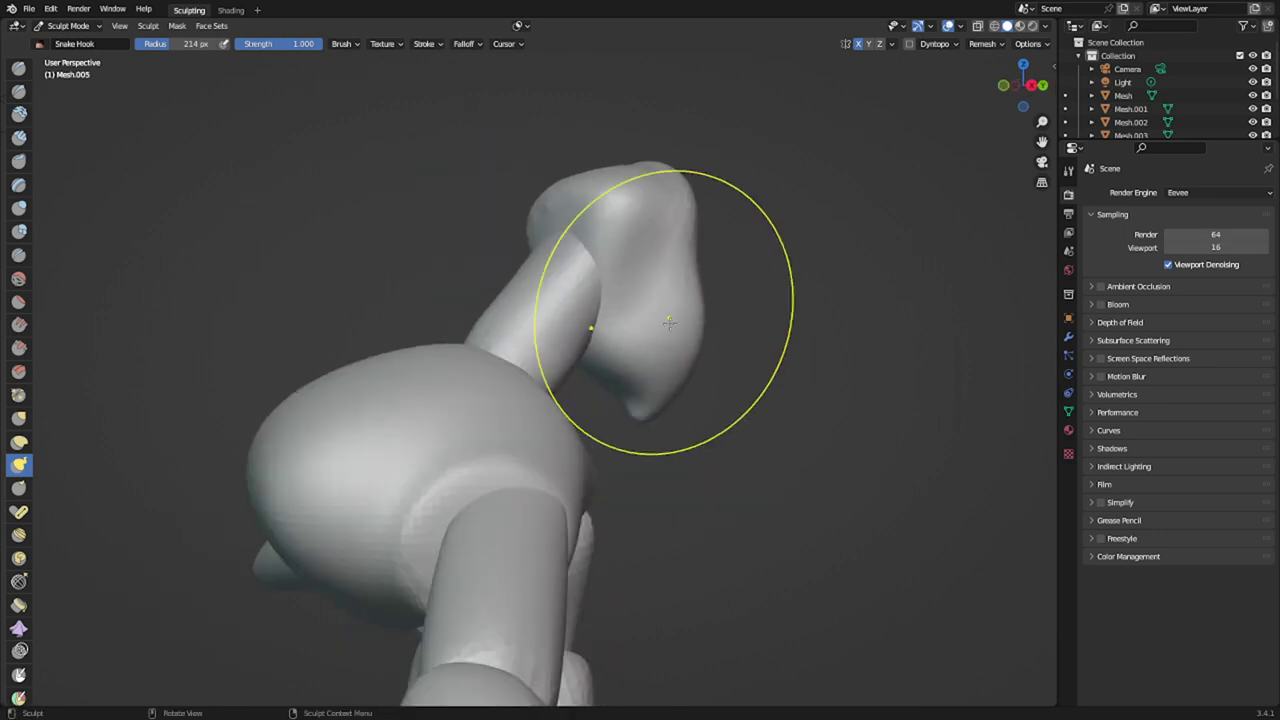
- Switch sculpting to the legs and pull the thighs inward toward the hips with Snake Hook at a 214 px radius
mouse_move(662, 312)
middle_mouse_down()
mouse_move(546, 281)
mouse_move(577, 306)
middle_mouse_up()
scroll(577, 306, "down", 2)
scroll(474, 414, "down", 4)
middle_click_drag(474, 414, 386, 437)
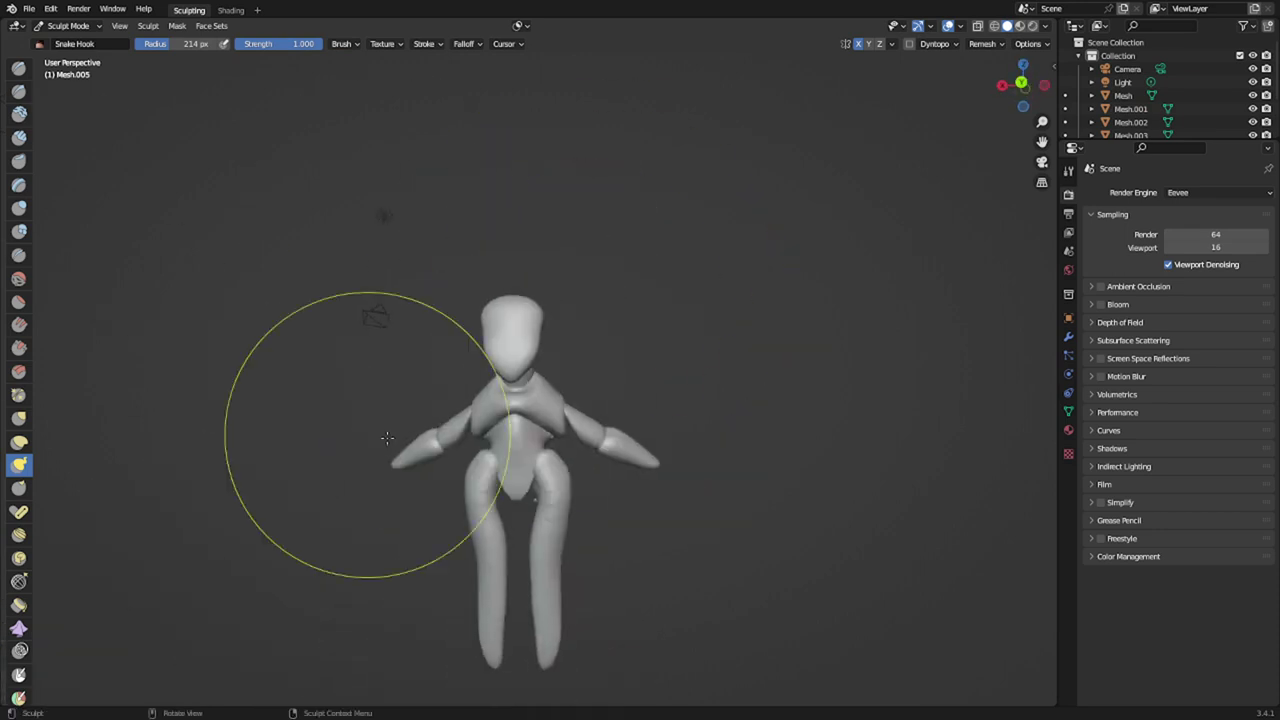
scroll(480, 480, "up", 4)
key("alt+q")
middle_click_drag(549, 534, 514, 386, "shift")
key("alt+q")
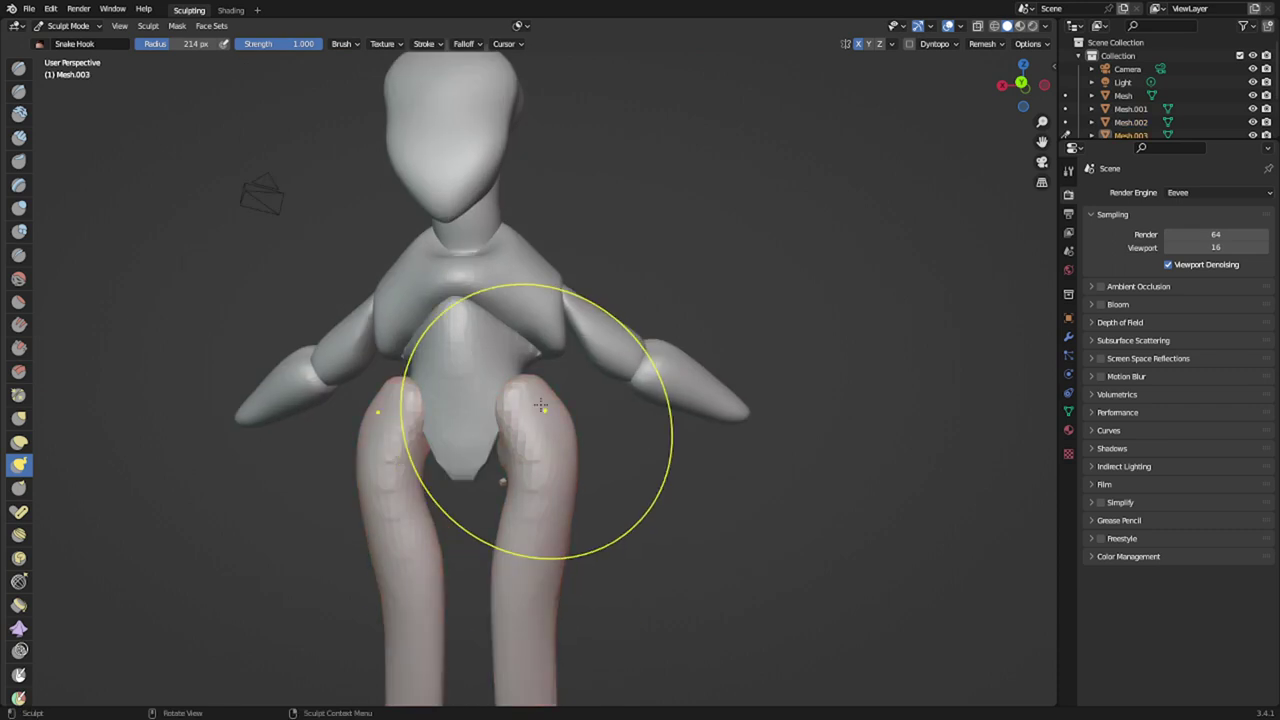
scroll(530, 390, "down", 4)
left_click_drag(549, 459, 526, 447)
- Switch sculpting to the abdomen, draw in its sides and extend its lower end down between the legs with Snake Hook
key("alt+q")
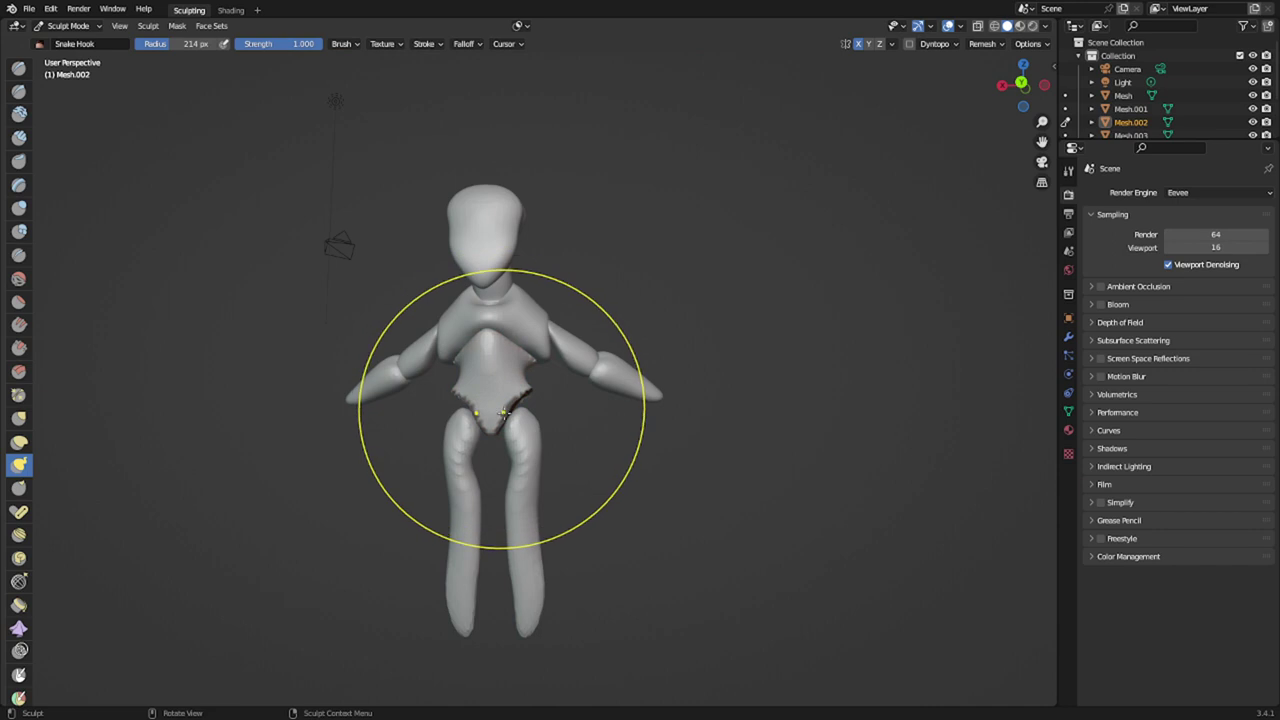
mouse_move(502, 410)
left_mouse_down()
mouse_move(499, 428)
mouse_move(475, 401)
left_mouse_up()
middle_click_drag(563, 391, 443, 391)
scroll(517, 402, "up", 1)
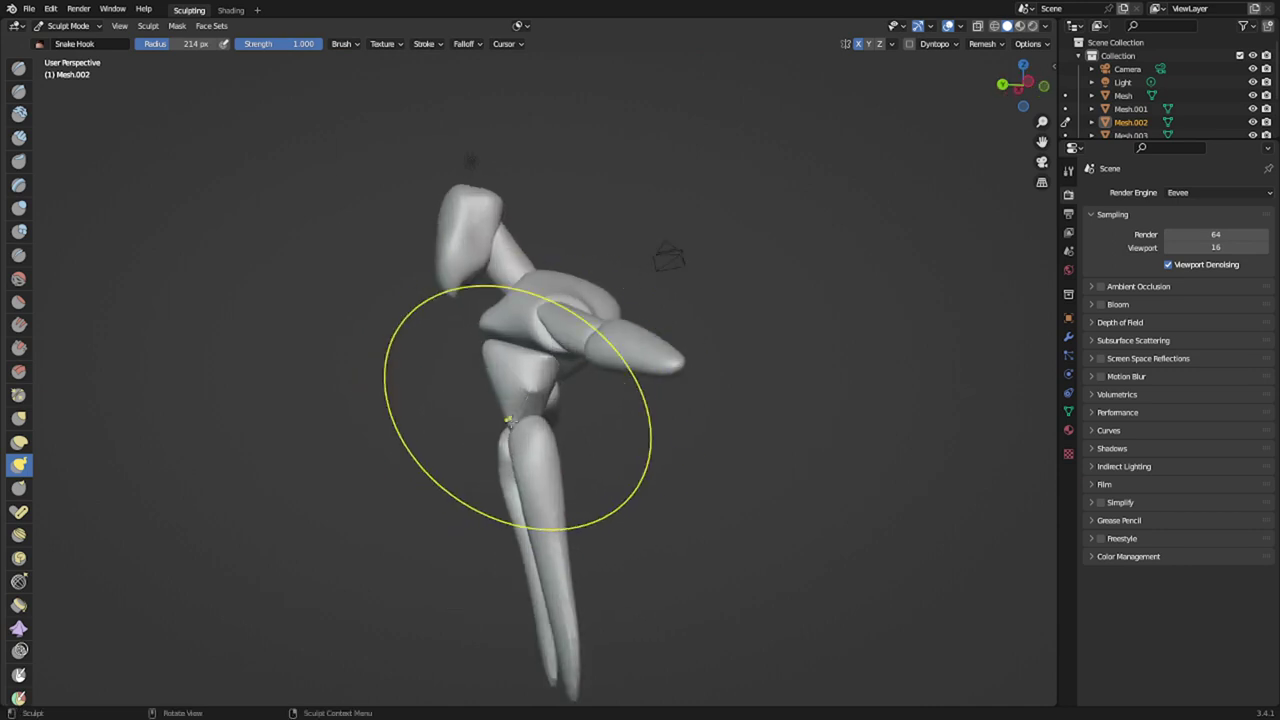
left_click_drag(524, 416, 524, 443)
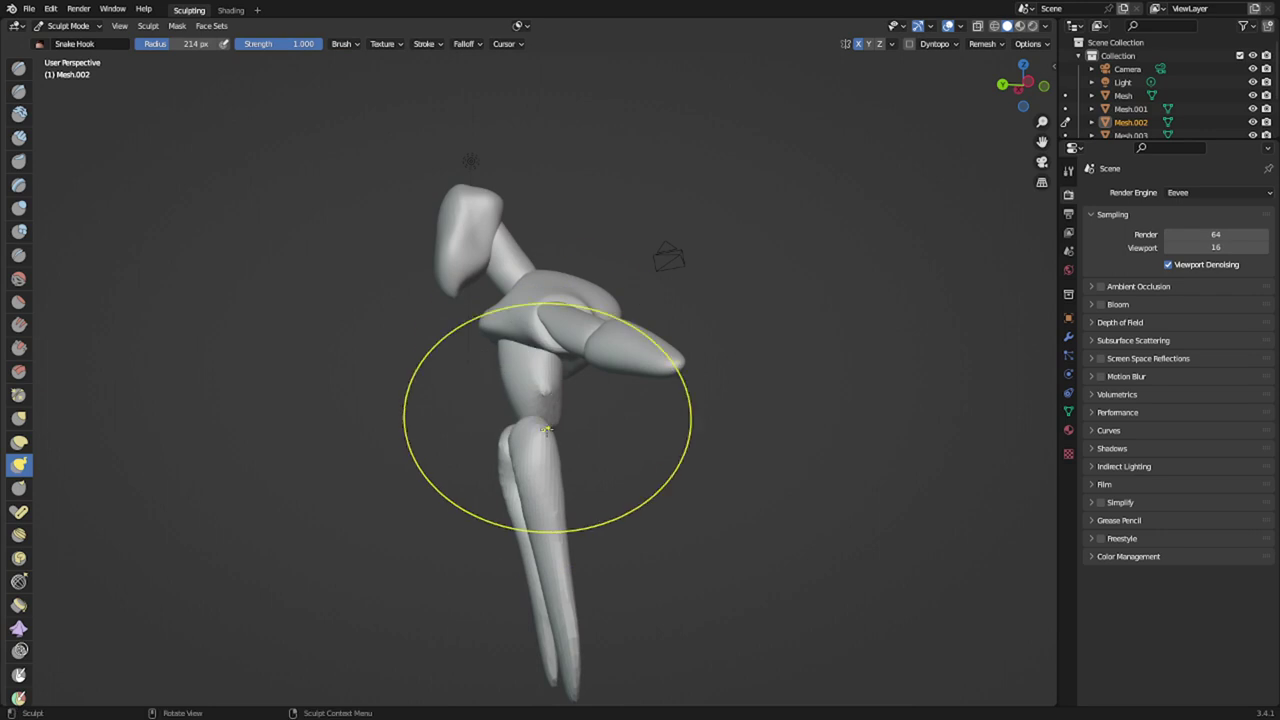
- Switch sculpting to the legs and pull the thighs and lower legs slightly backward with Snake Hook at a 214 px radius
key("alt+q")
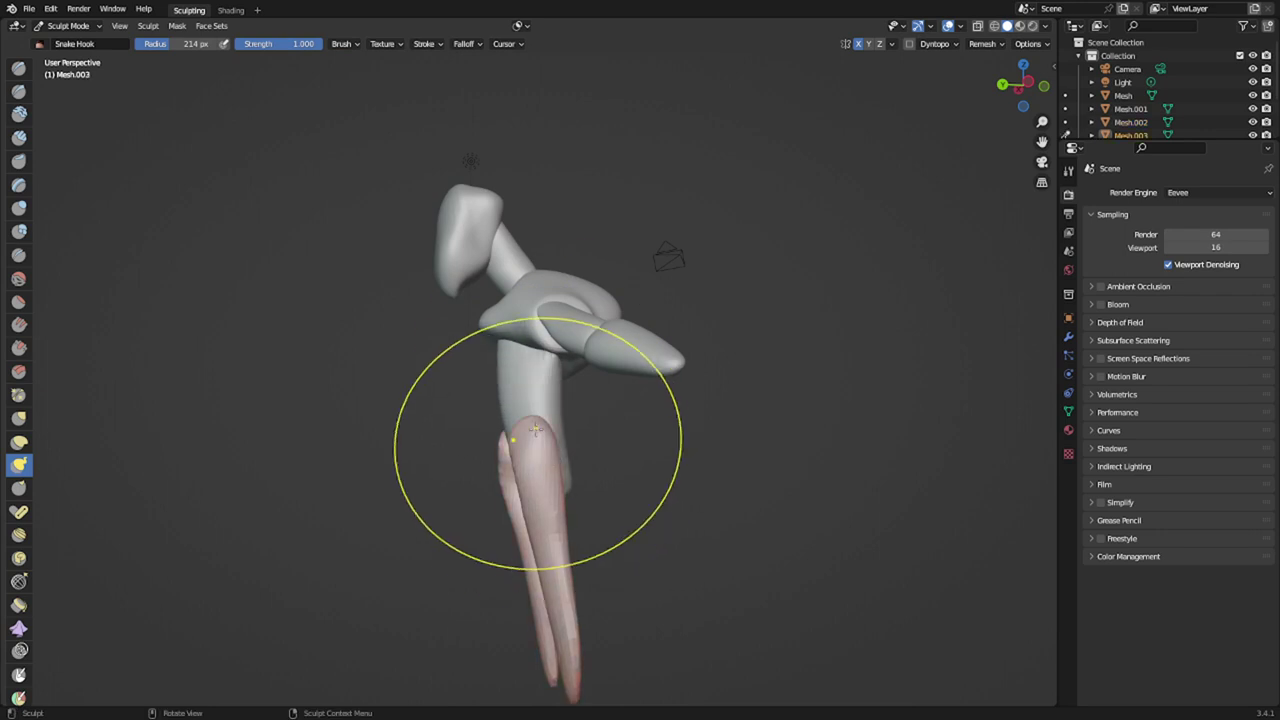
left_click_drag(548, 477, 555, 480)
scroll(562, 497, "down", 2)
mouse_move(562, 492)
middle_mouse_down()
mouse_move(680, 452)
mouse_move(508, 480)
middle_mouse_up()
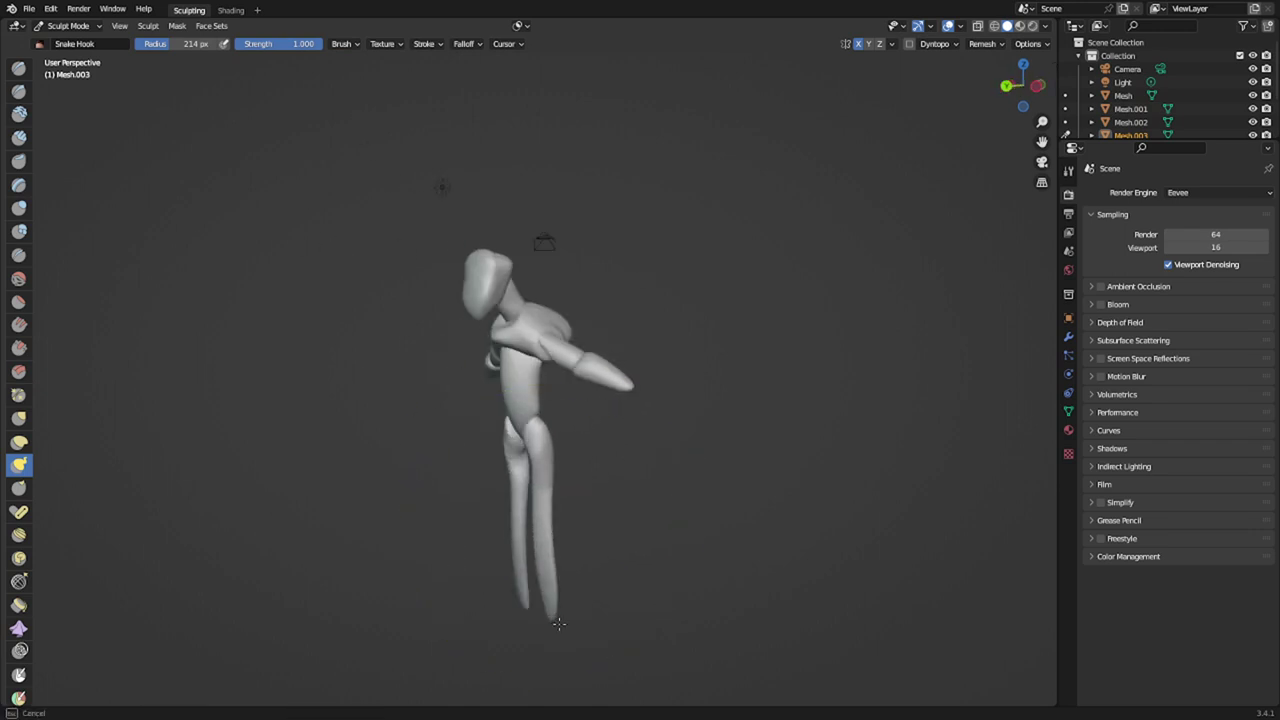
left_click_drag(530, 522, 560, 511)
middle_click_drag(563, 505, 632, 488)
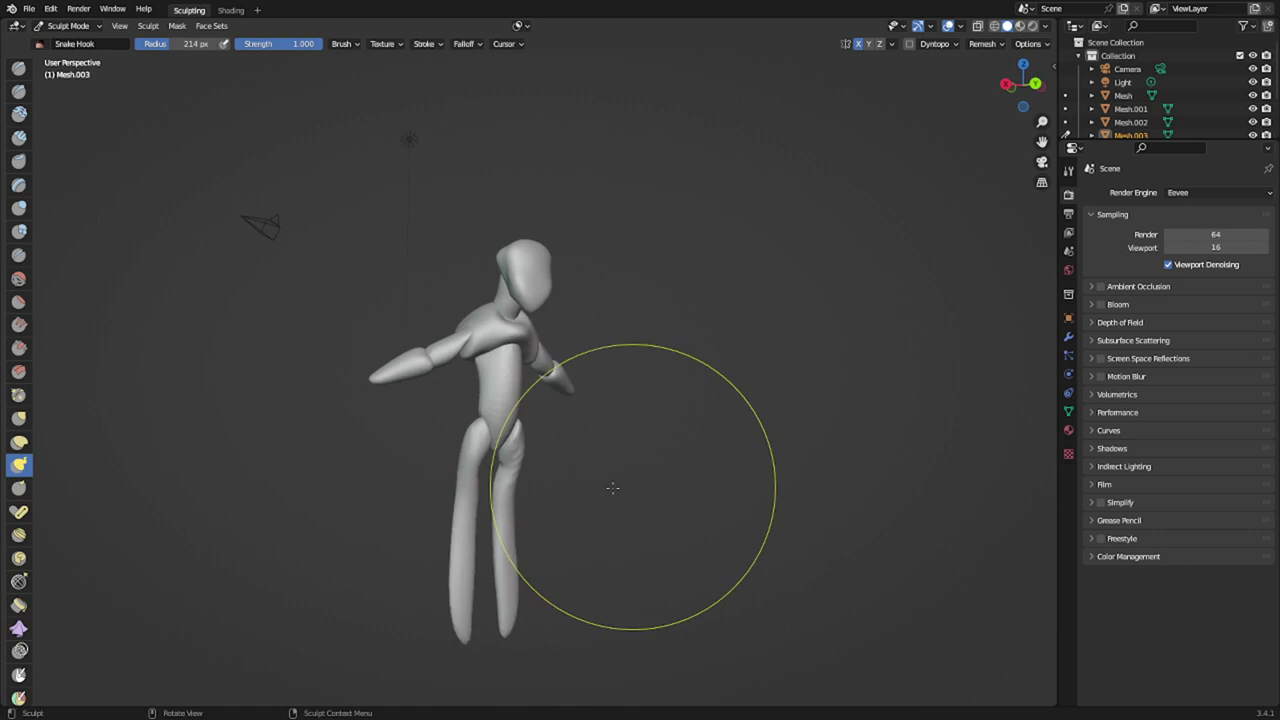
scroll(560, 489, "up", 3)
middle_click_drag(515, 491, 452, 488)
scroll(566, 426, "down", 3)
middle_click_drag(577, 417, 507, 434)
- Switch sculpting to the forearms and swell them near the elbows with Inflate/Deflate at a 214 px radius and 0.500 strength
key("alt+q")
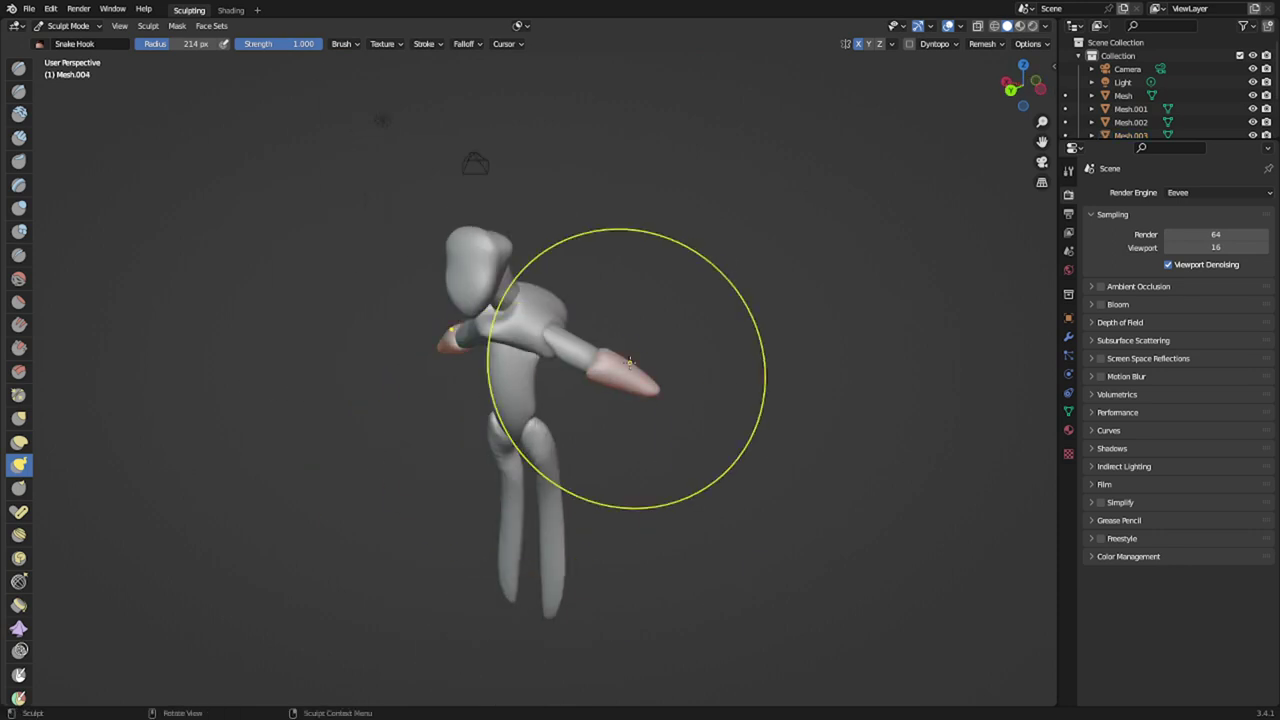
scroll(634, 365, "up", 3)
key("i")
left_click_drag(655, 349, 622, 399)
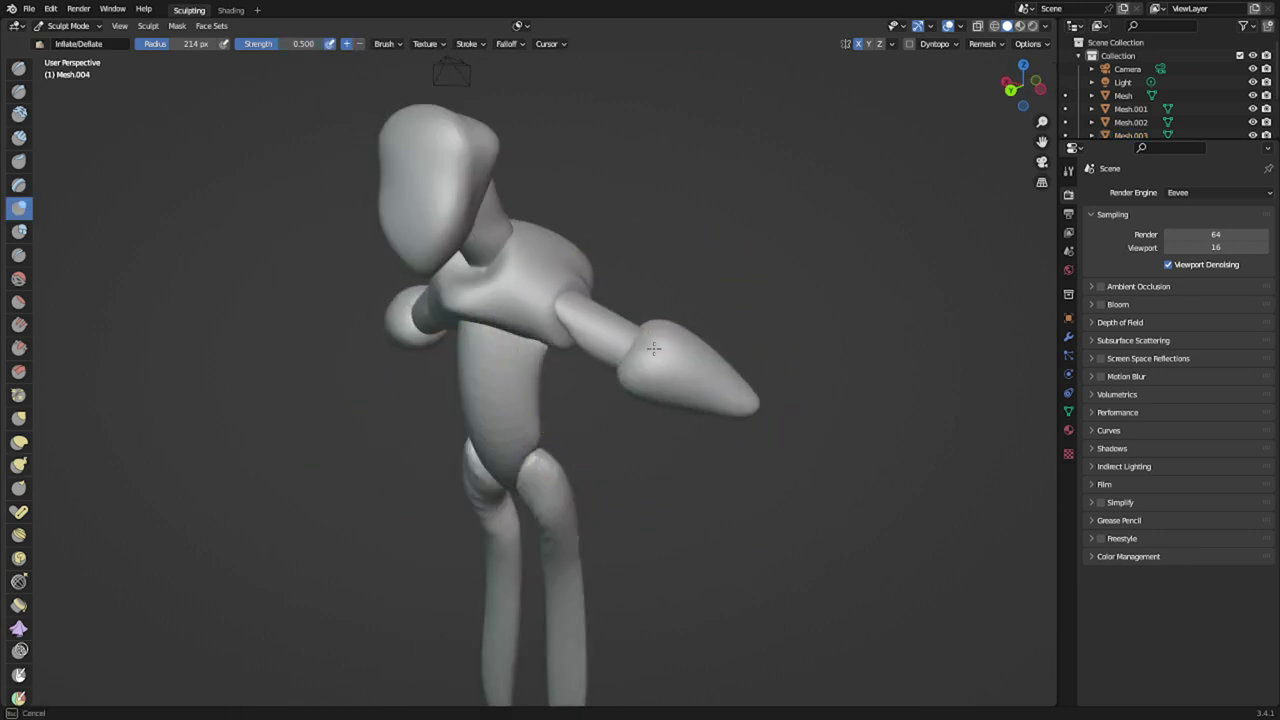
- Pull the forearms' ends downward and outward and shape their sides with Snake Hook at a 214 px radius and 1.000 strength
key("k")
left_click_drag(687, 336, 694, 318)
mouse_move(653, 363)
left_mouse_down()
mouse_move(750, 427)
mouse_move(790, 434)
mouse_move(787, 468)
left_mouse_up()
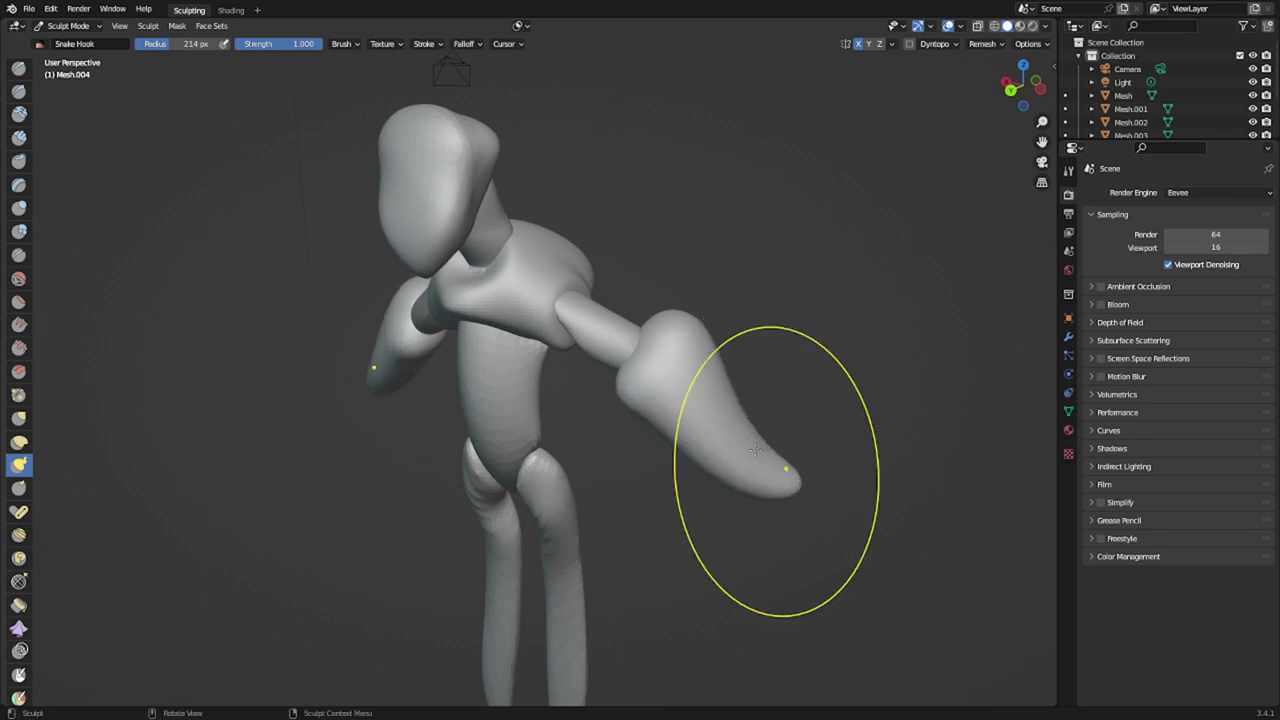
left_click_drag(710, 428, 733, 408)
left_click_drag(742, 453, 766, 446)
scroll(731, 472, "down", 2)
middle_click_drag(668, 440, 766, 383)
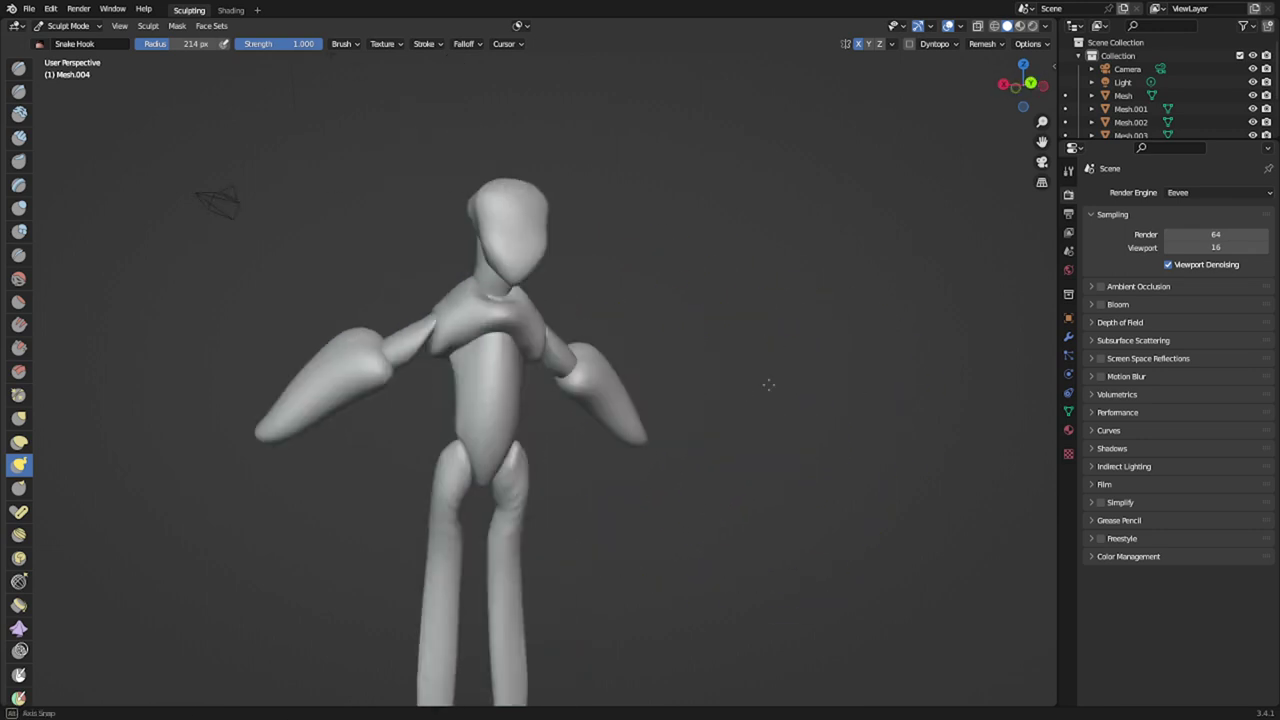
middle_click_drag(703, 411, 614, 434)
- Switch sculpting to the legs and lasso-mask both lower legs from the knees down
key("alt+q")
middle_click_drag(569, 509, 612, 356, "shift")
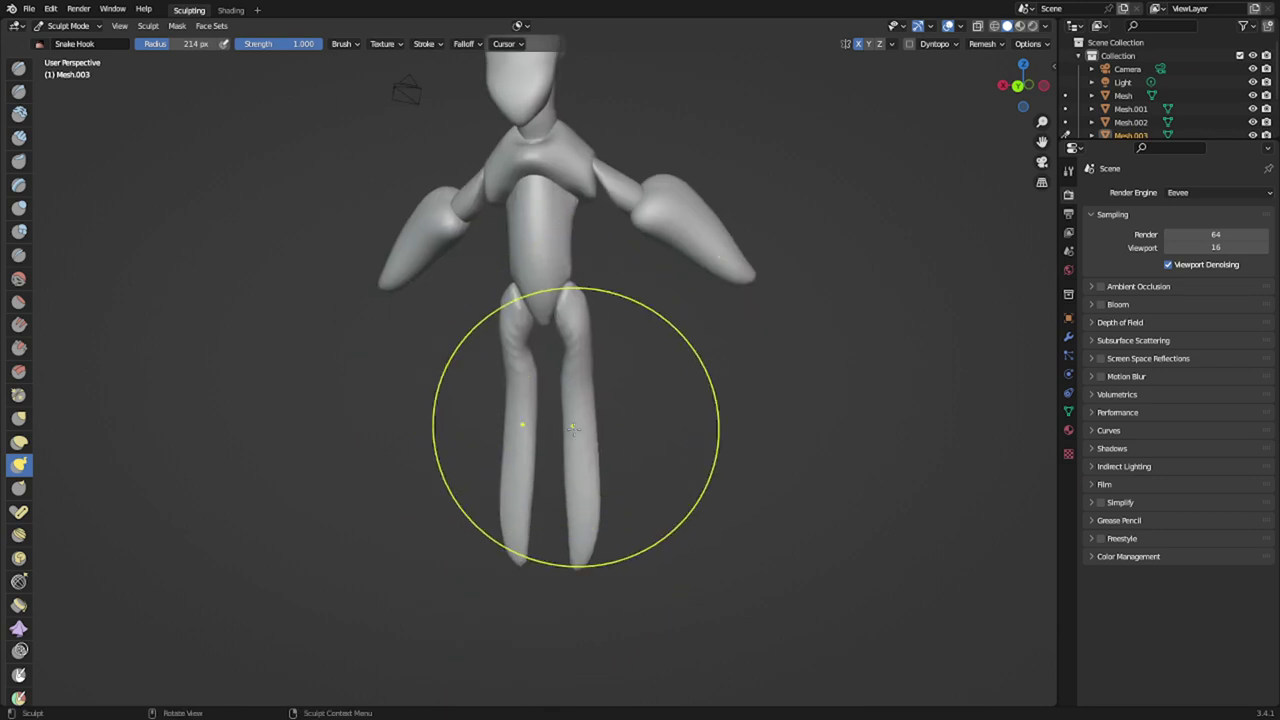
mouse_move(570, 423)
left_mouse_down("ctrl+shift")
mouse_move(584, 562)
mouse_move(651, 570)
mouse_move(674, 432)
left_mouse_up("ctrl+shift")
mouse_move(604, 484)
left_mouse_down("ctrl+shift")
mouse_move(574, 506)
mouse_move(580, 496)
left_mouse_up("ctrl+shift")
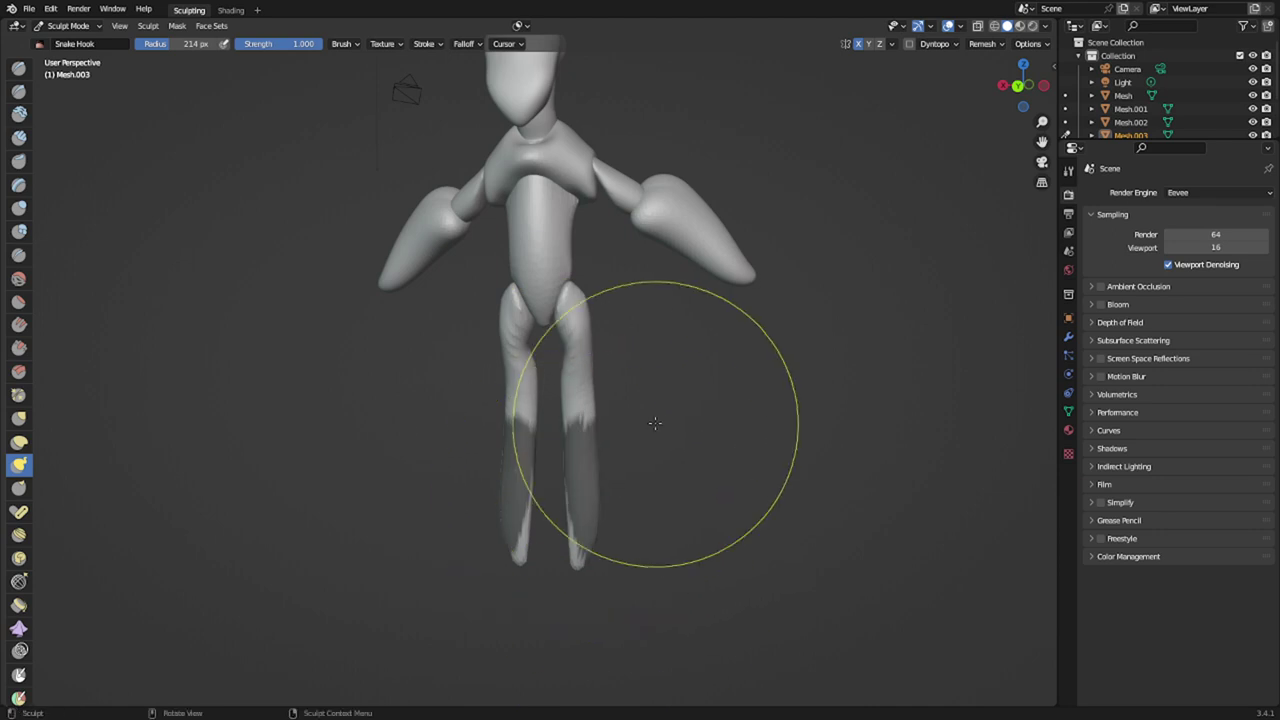
key("ctrl+r")
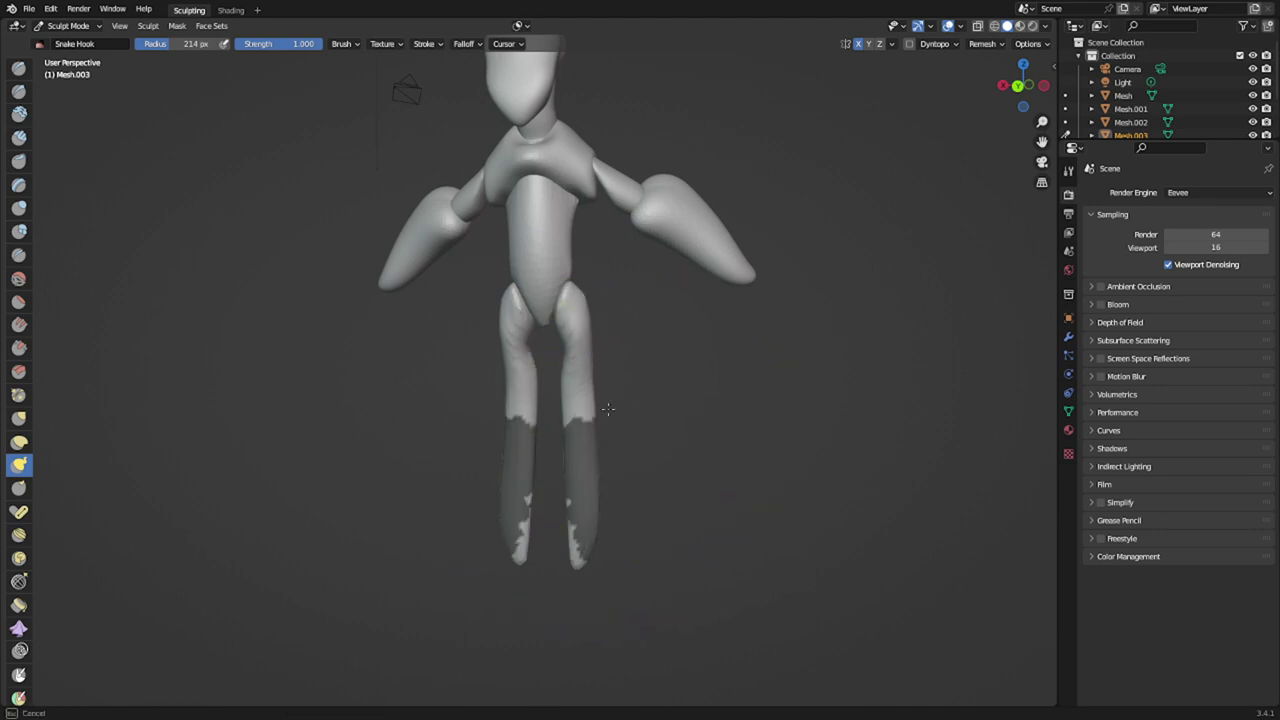
key("ctrl+z")
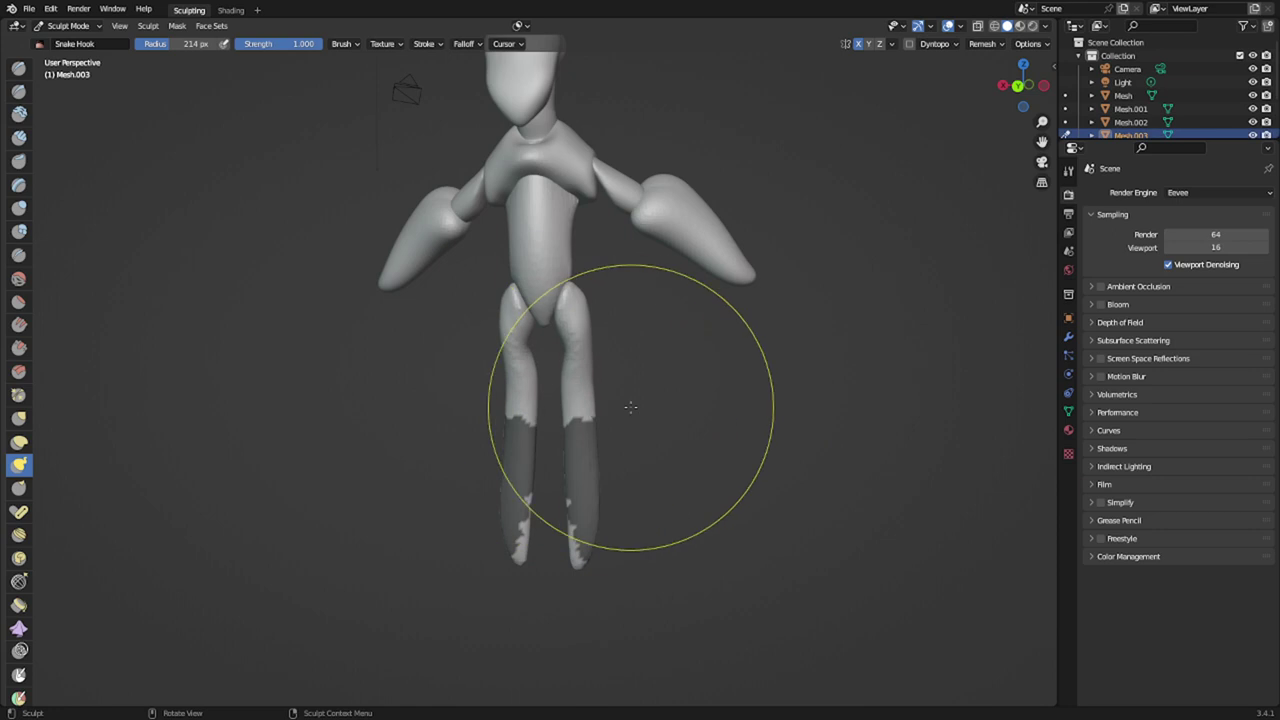
mouse_move(637, 399)
left_mouse_down("ctrl+shift")
mouse_move(569, 403)
mouse_move(554, 497)
mouse_move(567, 599)
left_mouse_up("ctrl+shift")
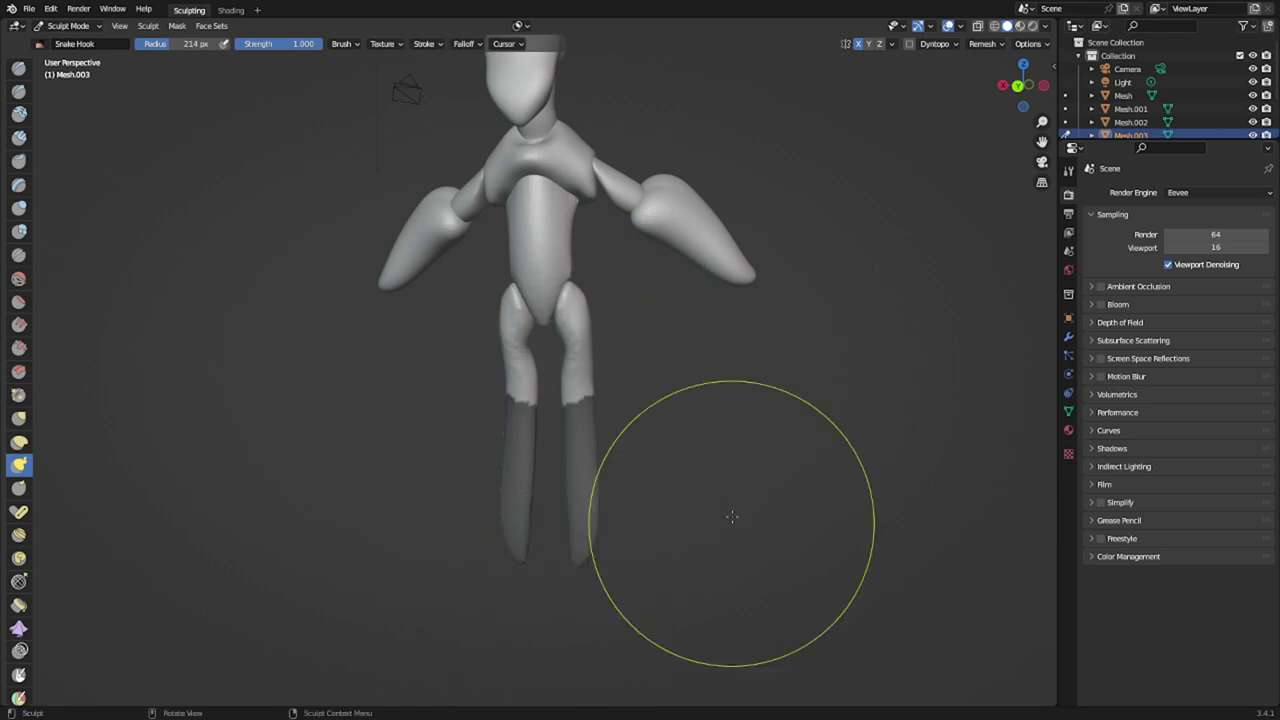
- Slice the masked lower legs into a separate object and swell it in Sculpt Mode with Inflate/Deflate at a 214 px radius
key("q")
left_click(589, 425)
key("ctrl+Tab")
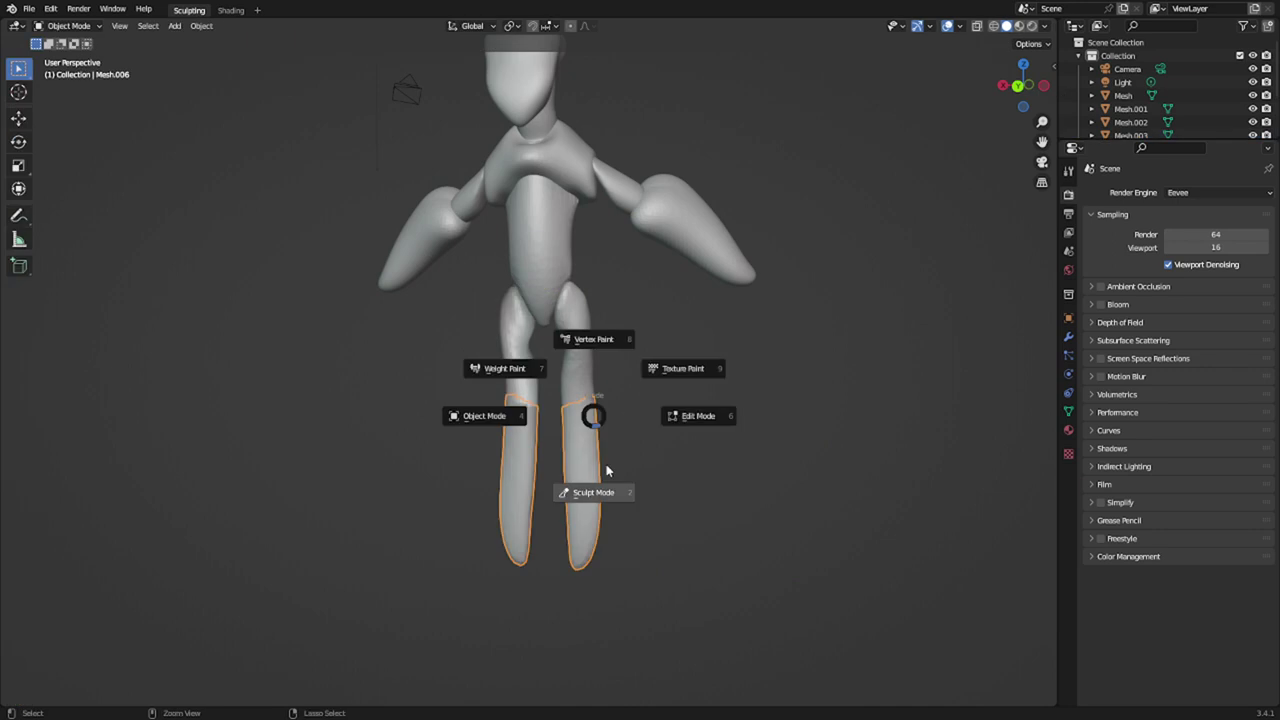
left_click(596, 497)
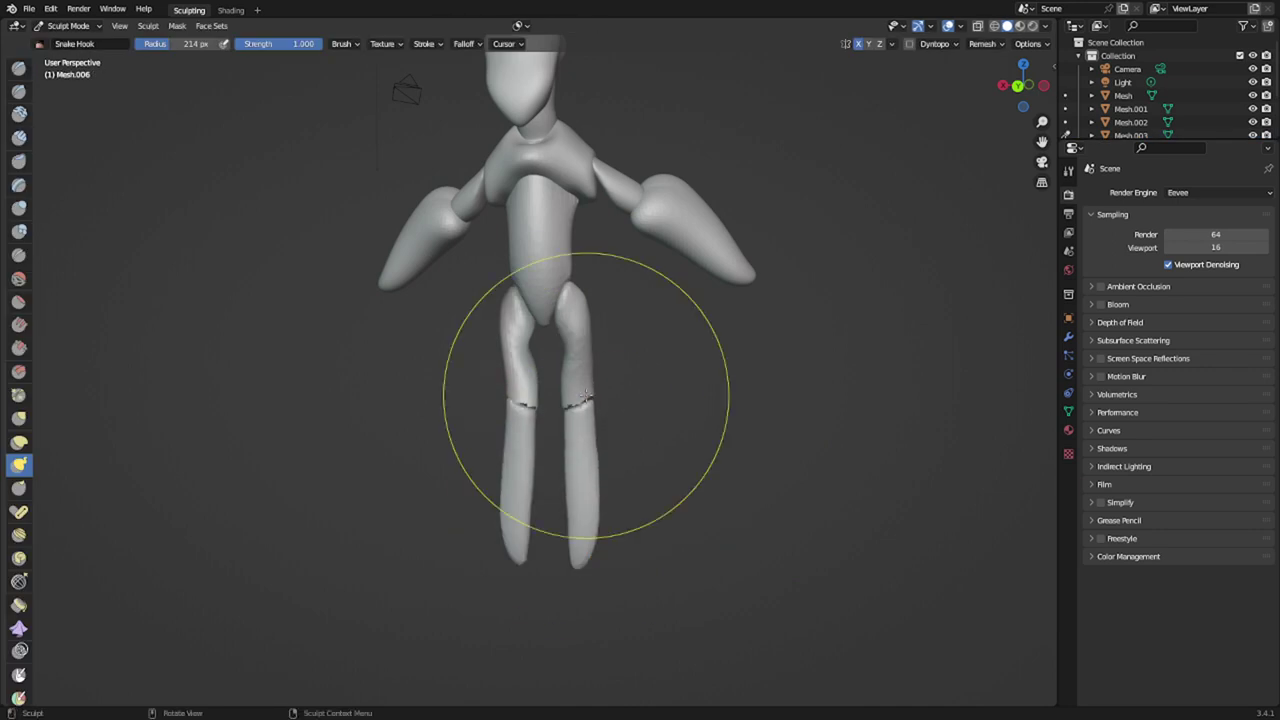
key("i")
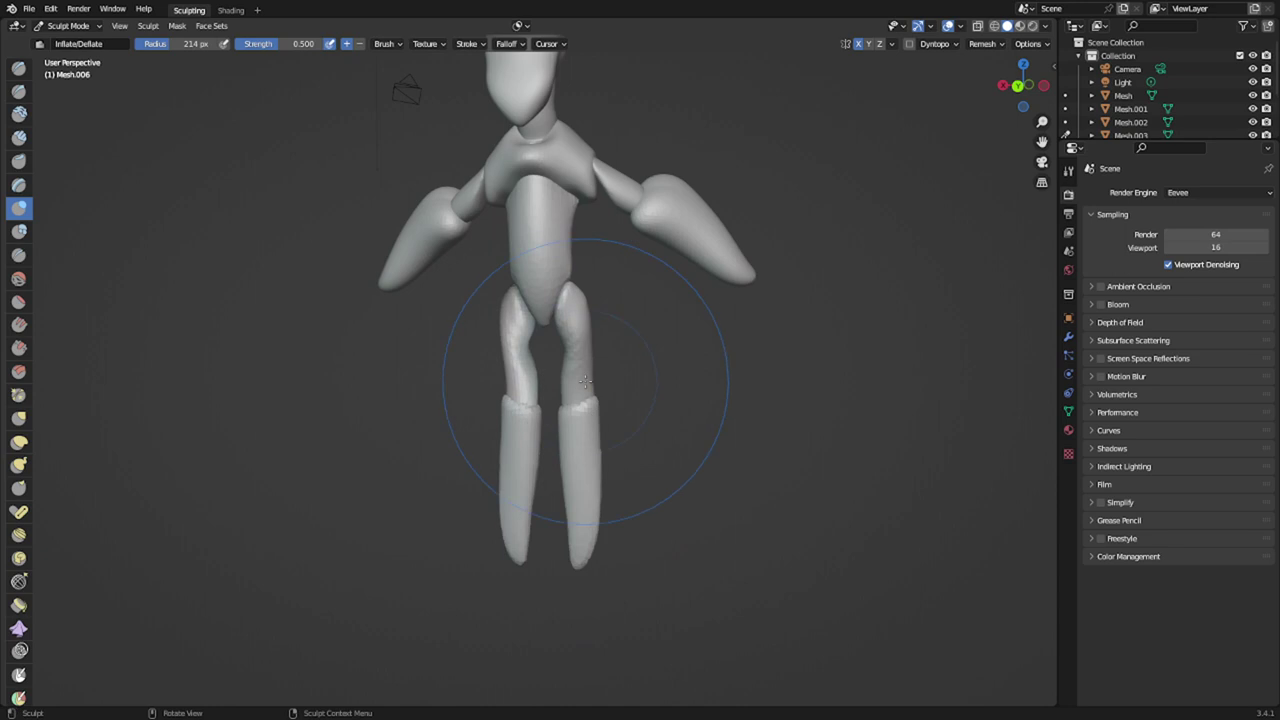
- Switch sculpting to the thighs and extend their lower ends down into the lower legs with Snake Hook at a 214 px radius
key("alt+q")
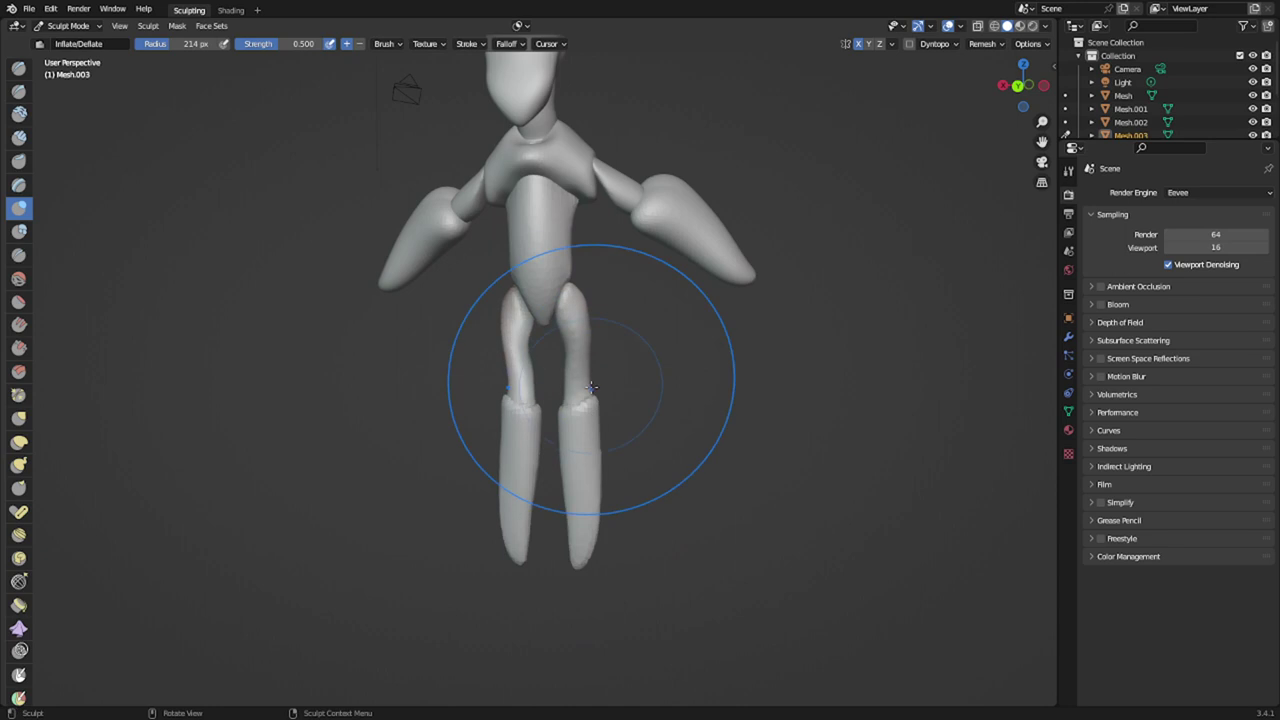
scroll(626, 400, "up", 2)
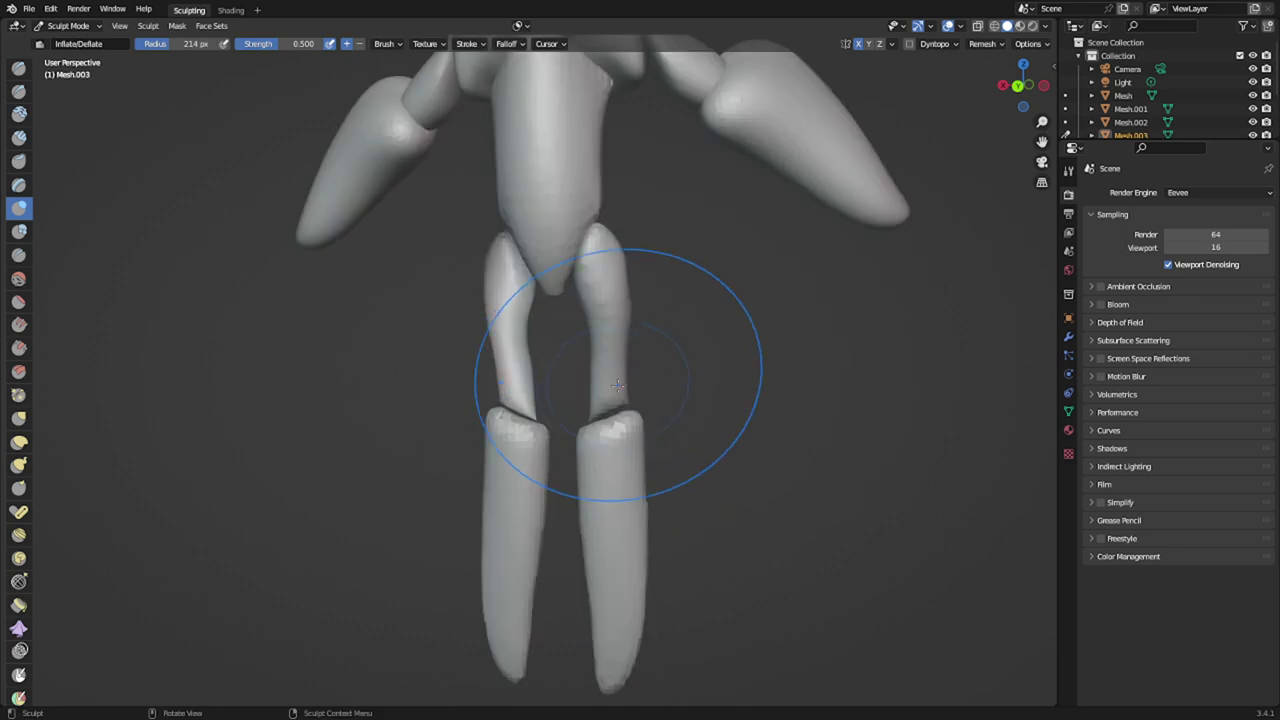
key("k")
left_click_drag(614, 378, 620, 436)
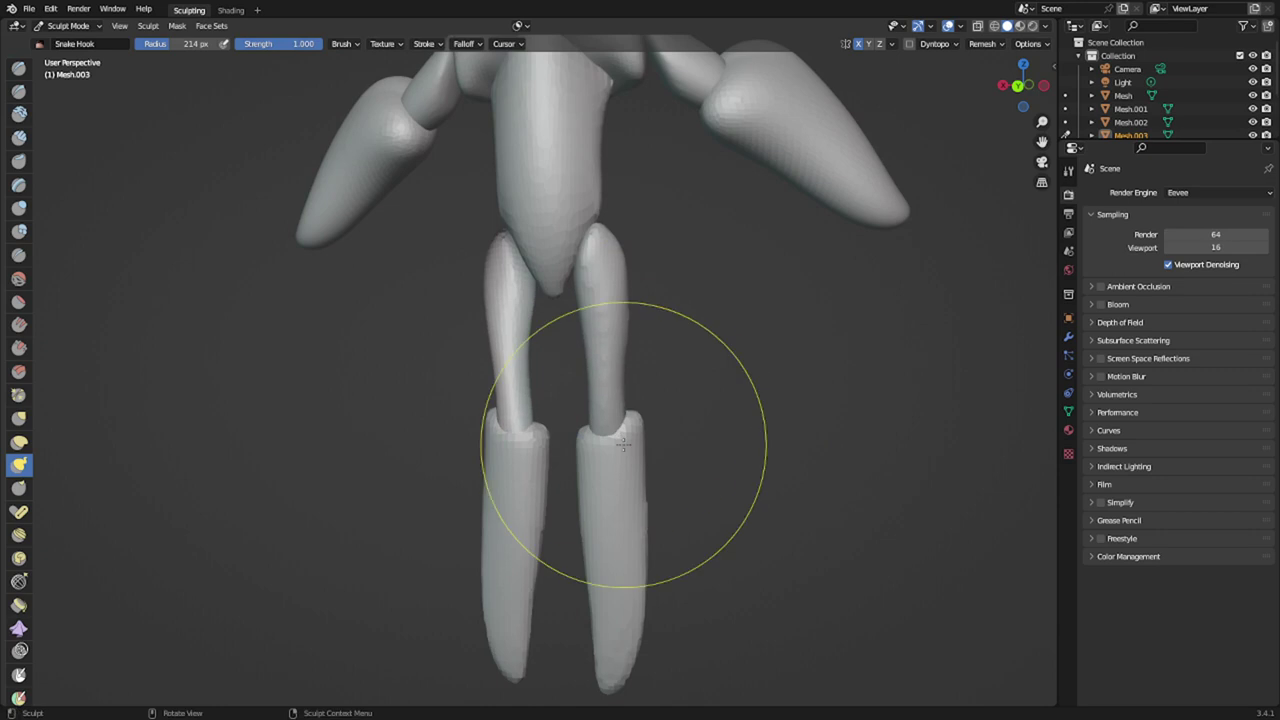
- Switch sculpting to the lower legs, adjust them with Snake Hook and swell their upper parts with Inflate/Deflate at 0.500 strength
key("alt+q")
middle_click_drag(626, 468, 523, 475)
scroll(526, 477, "down", 1)
middle_click_drag(671, 491, 624, 485)
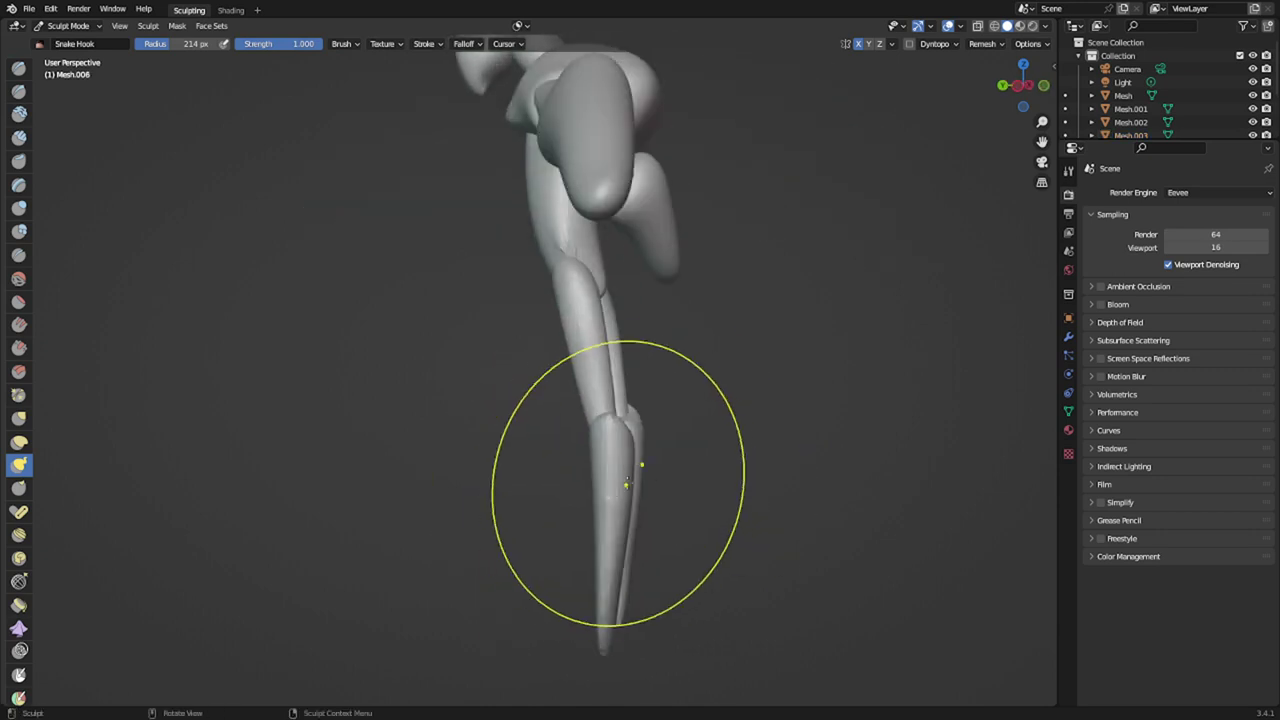
left_click_drag(621, 468, 615, 480)
key("i")
scroll(617, 490, "down", 1)
mouse_move(614, 530)
middle_mouse_down()
mouse_move(677, 538)
mouse_move(595, 441)
middle_mouse_up()
scroll(594, 437, "up", 2)
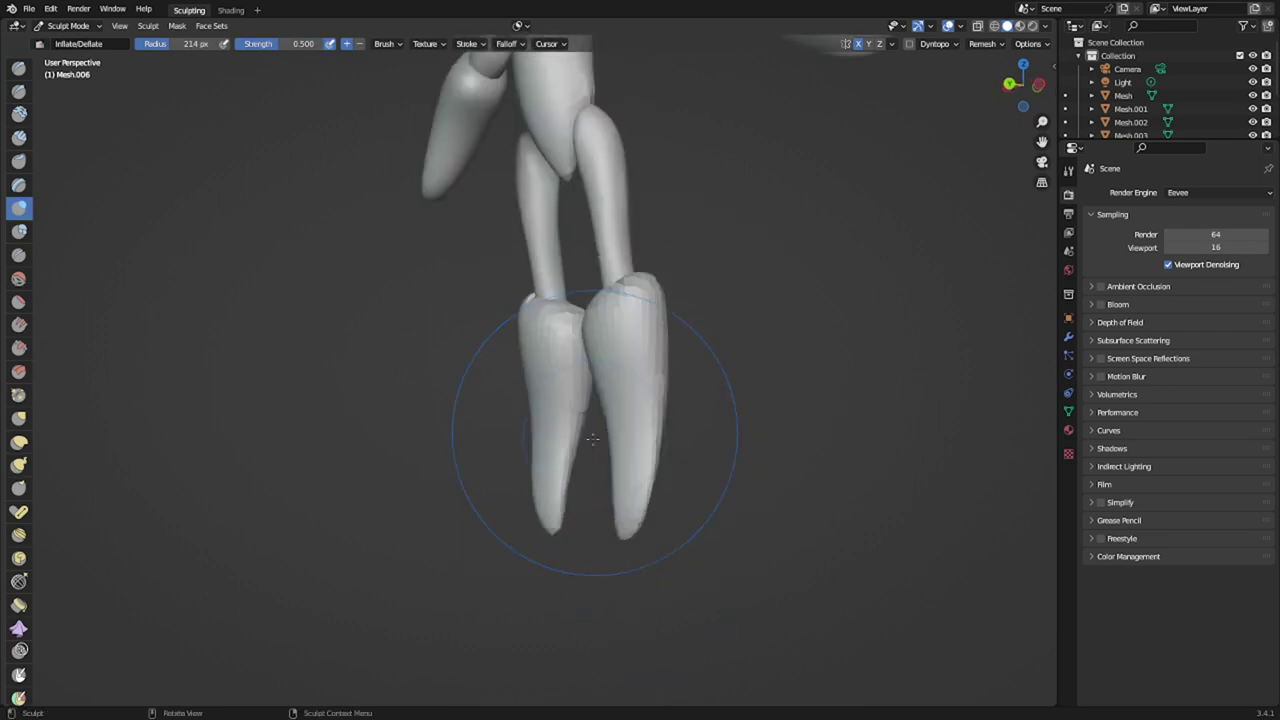
scroll(597, 470, "up", 1)
mouse_move(606, 490)
middle_mouse_down()
mouse_move(676, 499)
mouse_move(621, 513)
middle_mouse_up()
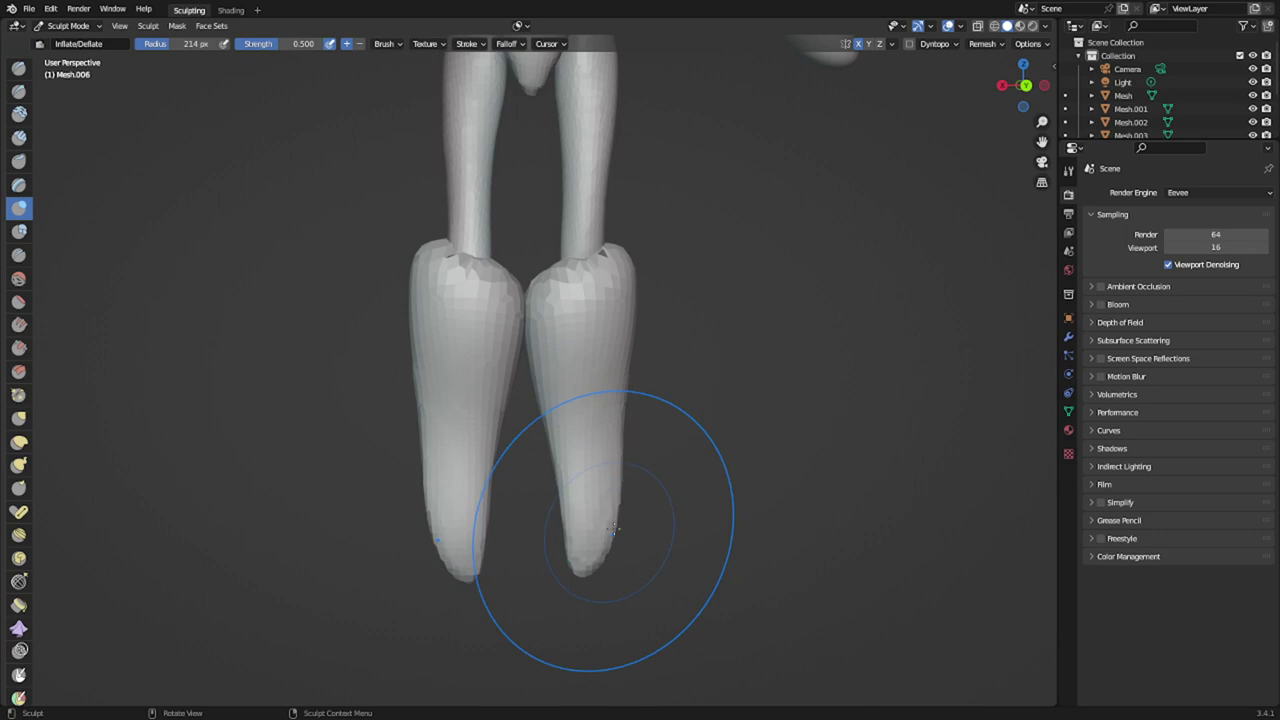
- Pull the outer sides of the lower legs inward near the ankles with Snake Hook at a 214 px radius
key("k")
mouse_move(619, 526)
left_mouse_down()
mouse_move(622, 552)
mouse_move(592, 508)
left_mouse_up()
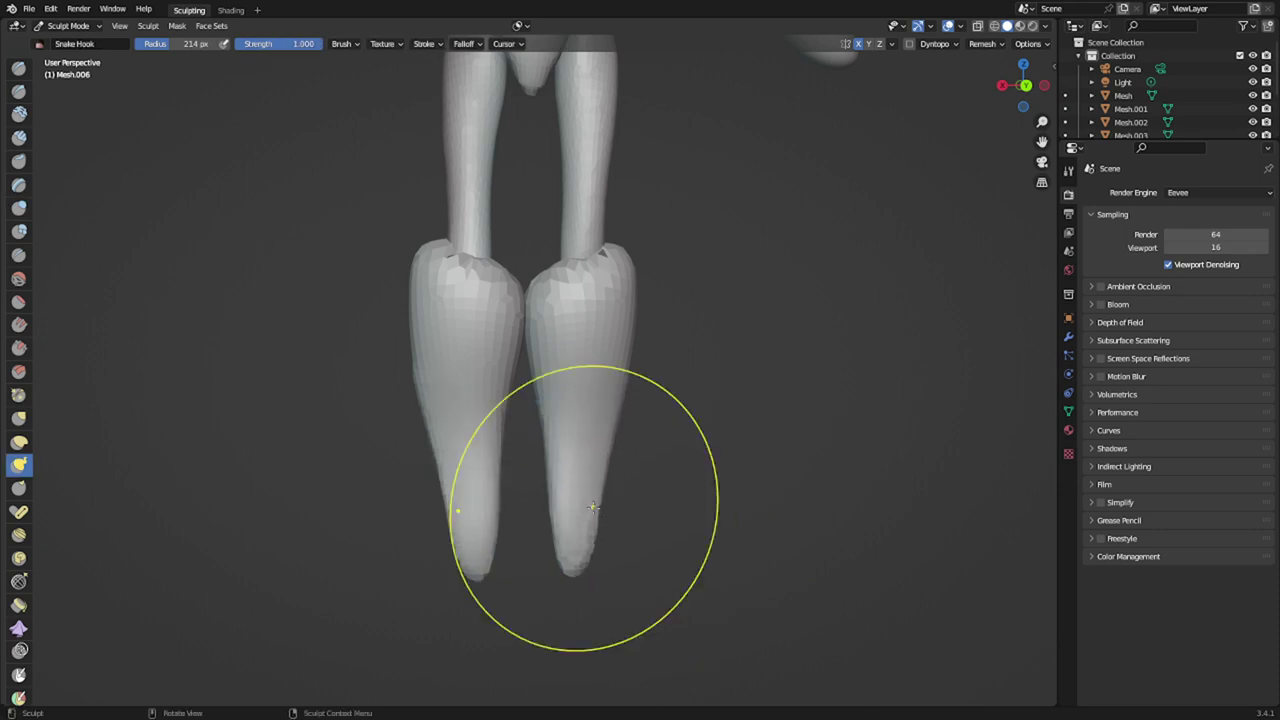
mouse_move(649, 503)
middle_mouse_down()
mouse_move(464, 502)
mouse_move(335, 425)
mouse_move(272, 340)
middle_mouse_up()
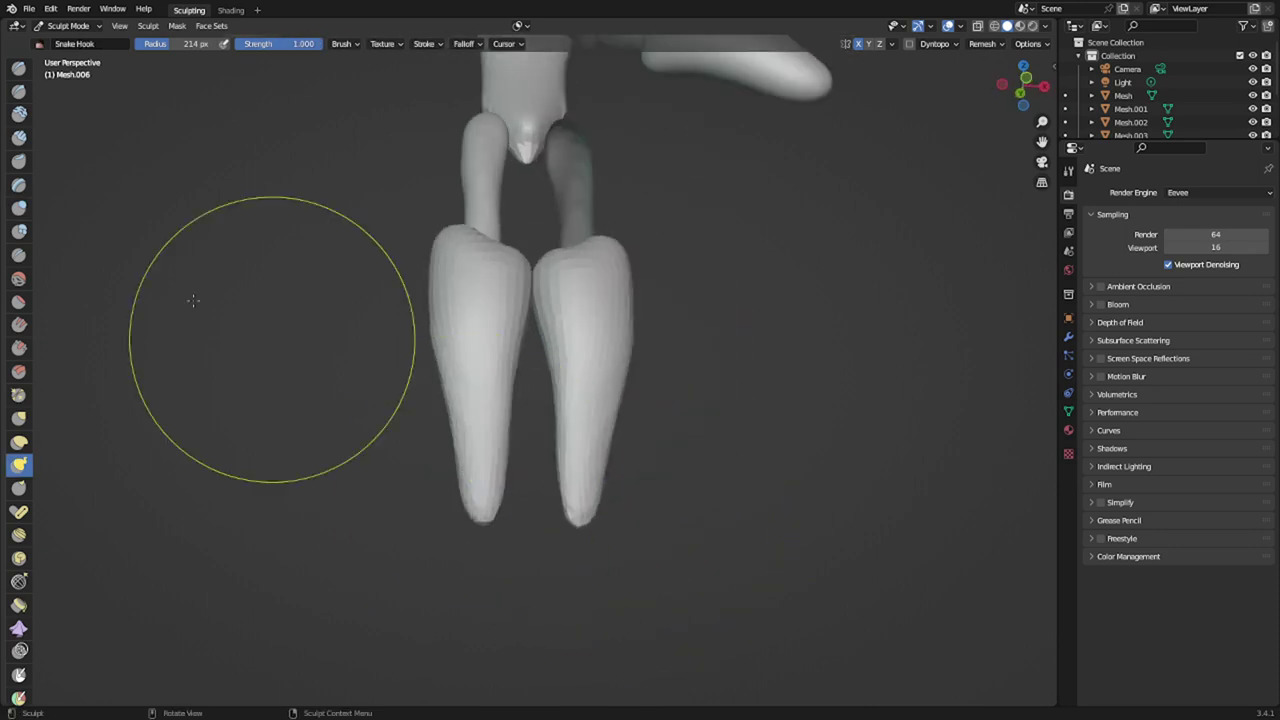
- Try to build up the lower halves of the lower legs with Clay Strips at a 27 px radius and 0.600 strength
key("f")
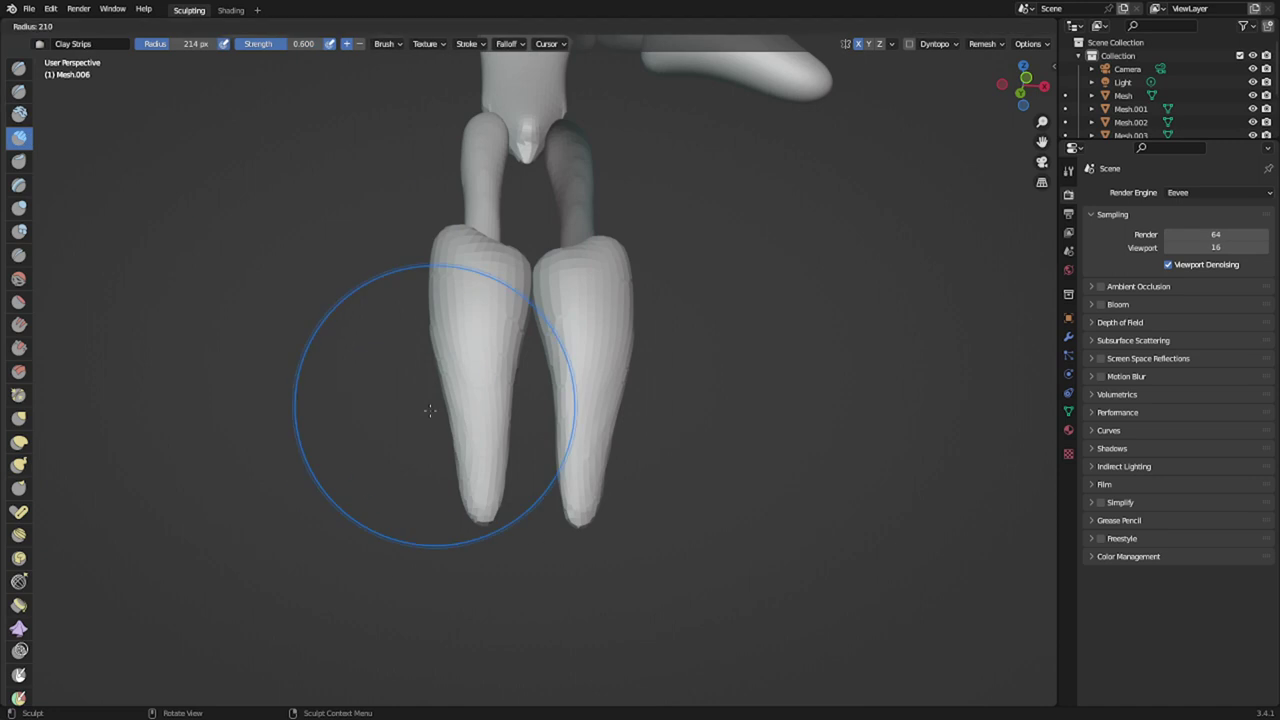
left_click_drag(473, 388, 472, 554)
key("f")
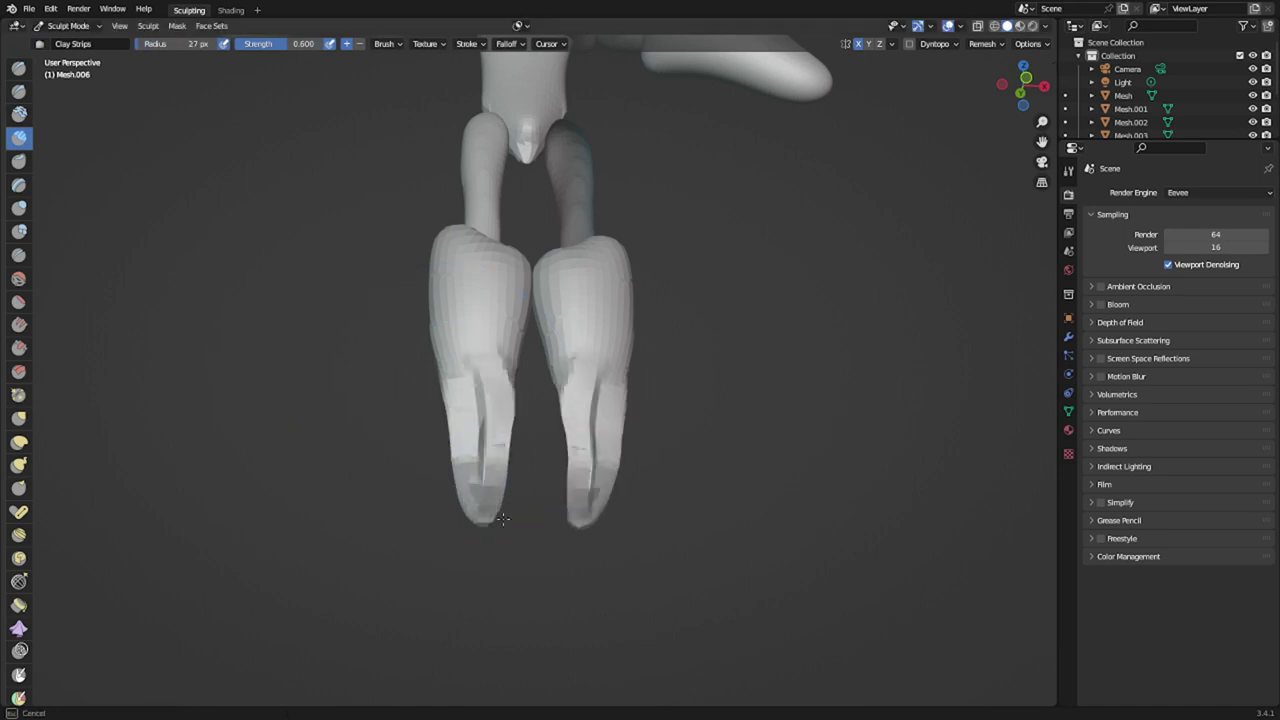
mouse_move(487, 434)
left_mouse_down()
mouse_move(484, 396)
mouse_move(494, 556)
left_mouse_up()
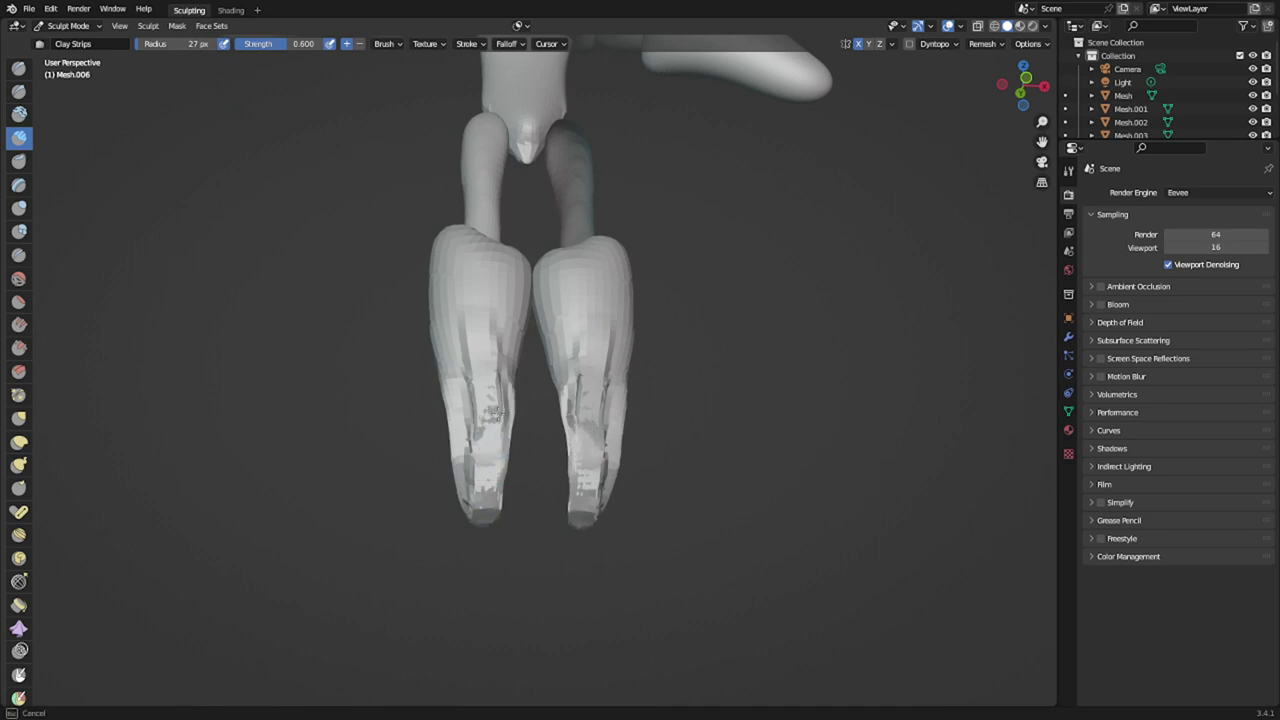
left_click_drag(495, 413, 497, 532, "shift")
key("f")
left_click(554, 405)
key("ctrl+r")
key("ctrl+z")
mouse_move(497, 534)
middle_mouse_down()
mouse_move(645, 495)
mouse_move(653, 445)
mouse_move(549, 383)
middle_mouse_up()
left_click_drag(549, 383, 523, 370, "ctrl")
key("ctrl+z")
middle_click_drag(518, 371, 651, 398)
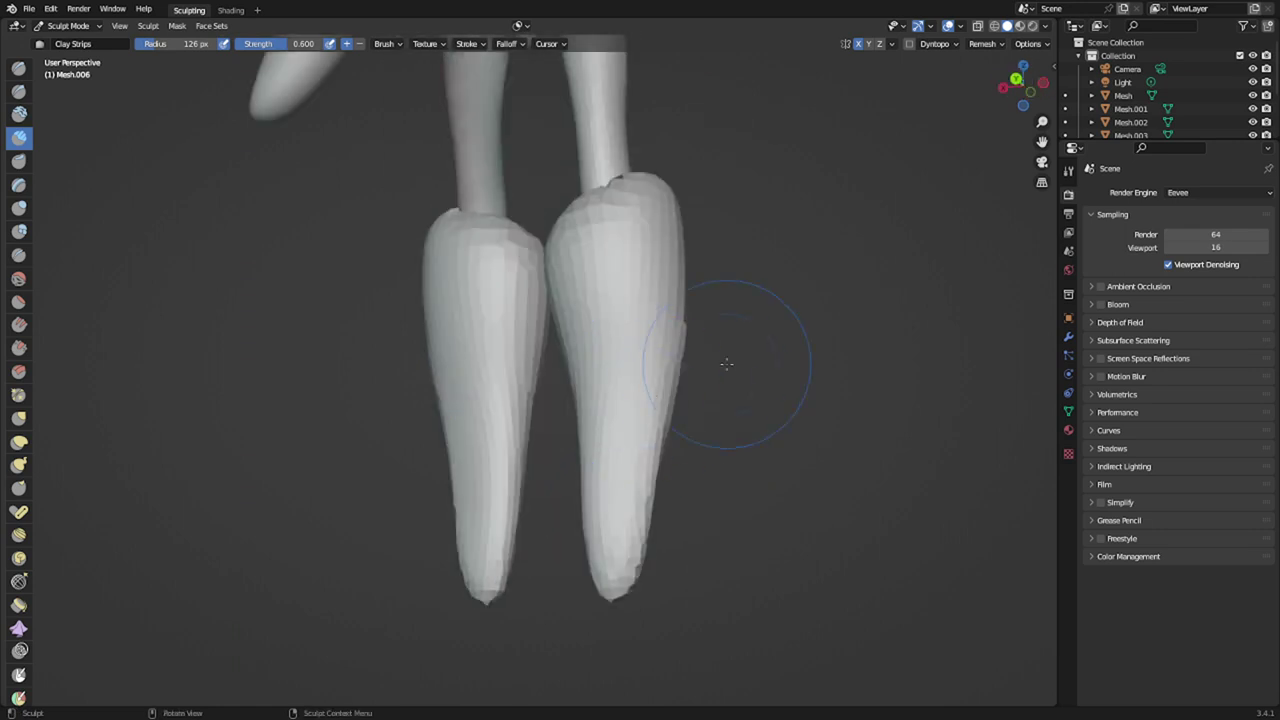
- Enable Front Faces Only in the advanced settings of the Clay Strips brush
left_click(1070, 174)
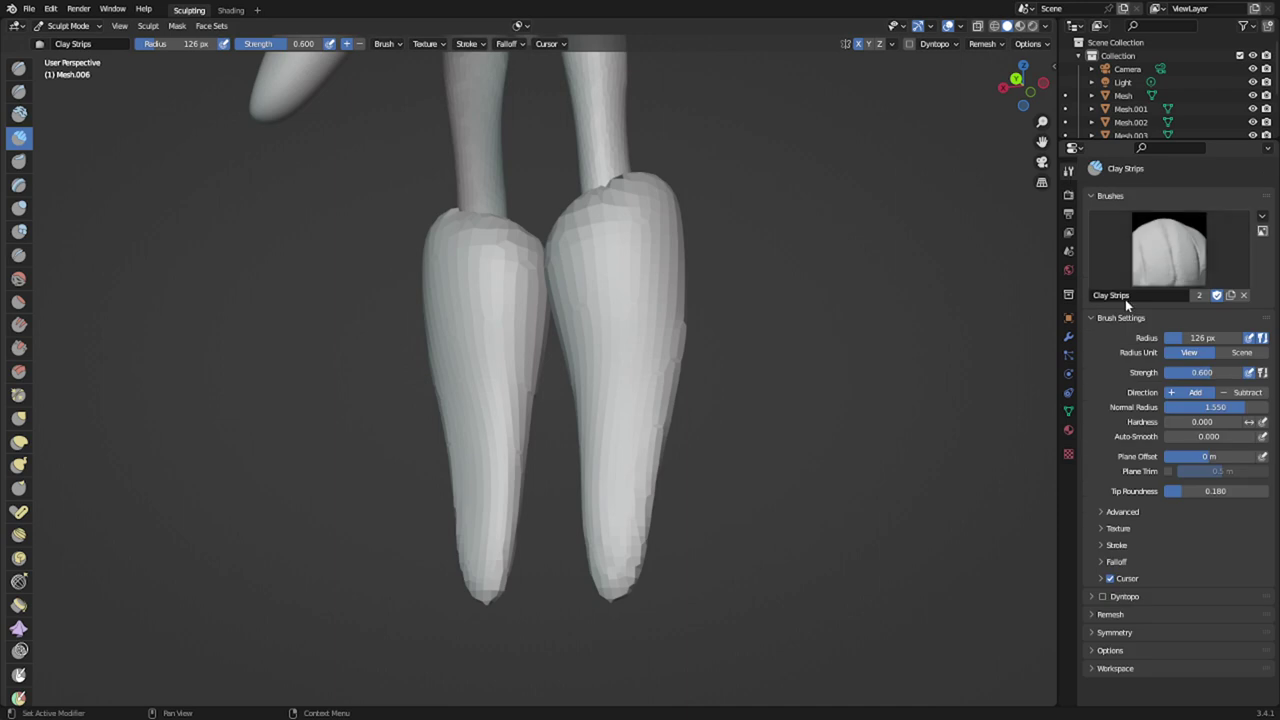
left_click(1110, 512)
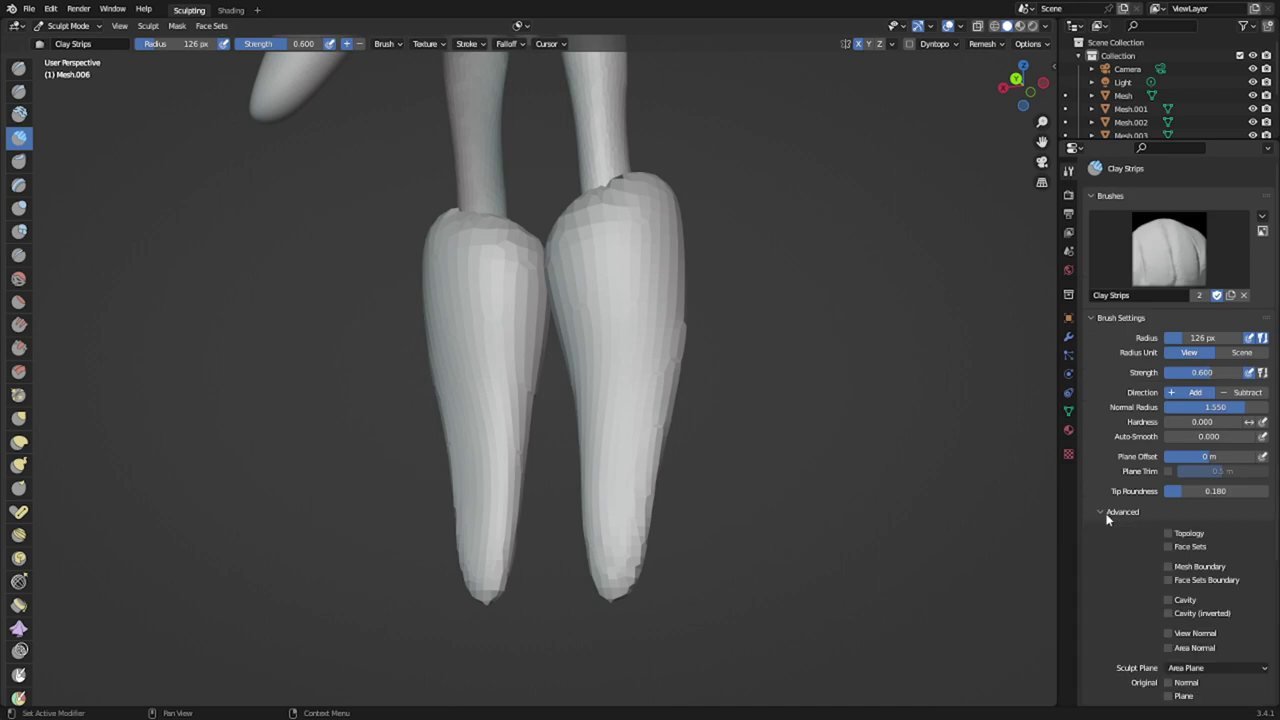
scroll(1120, 540, "down", 4)
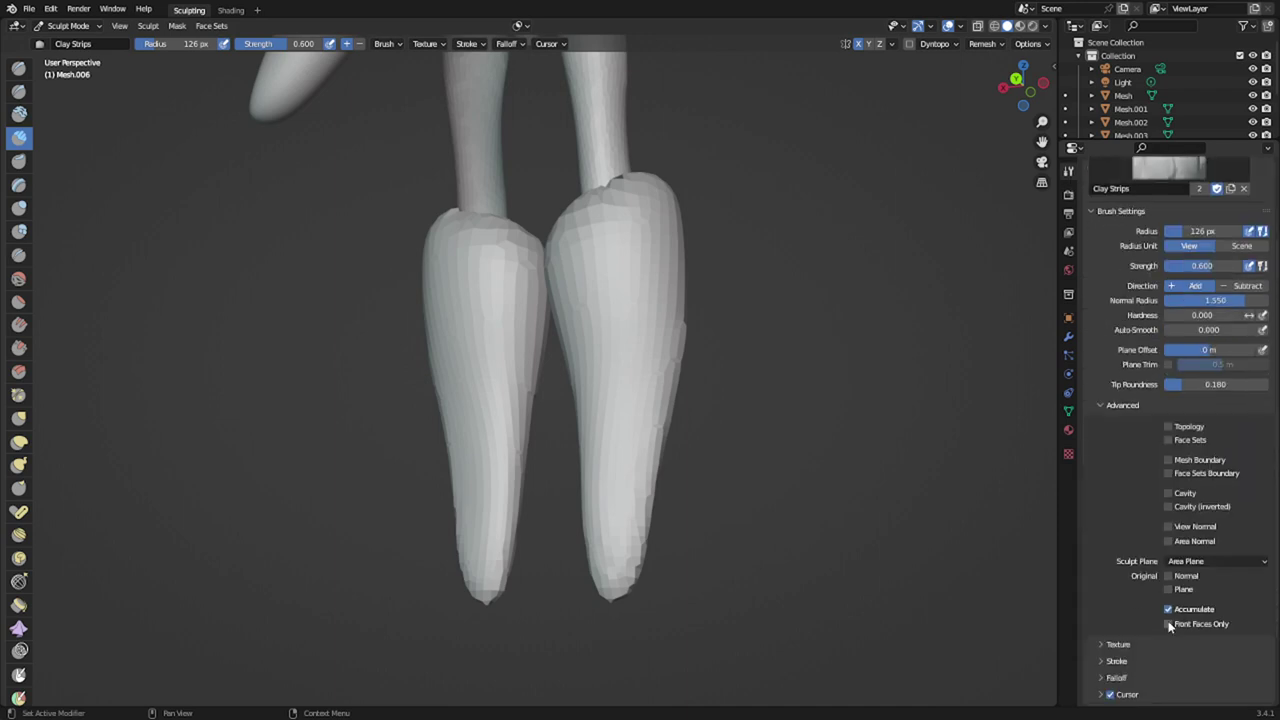
- Build up the backs of the lower legs below the calves with Clay Strips, reducing the radius from 207 to 118 px
middle_click_drag(970, 538, 592, 498)
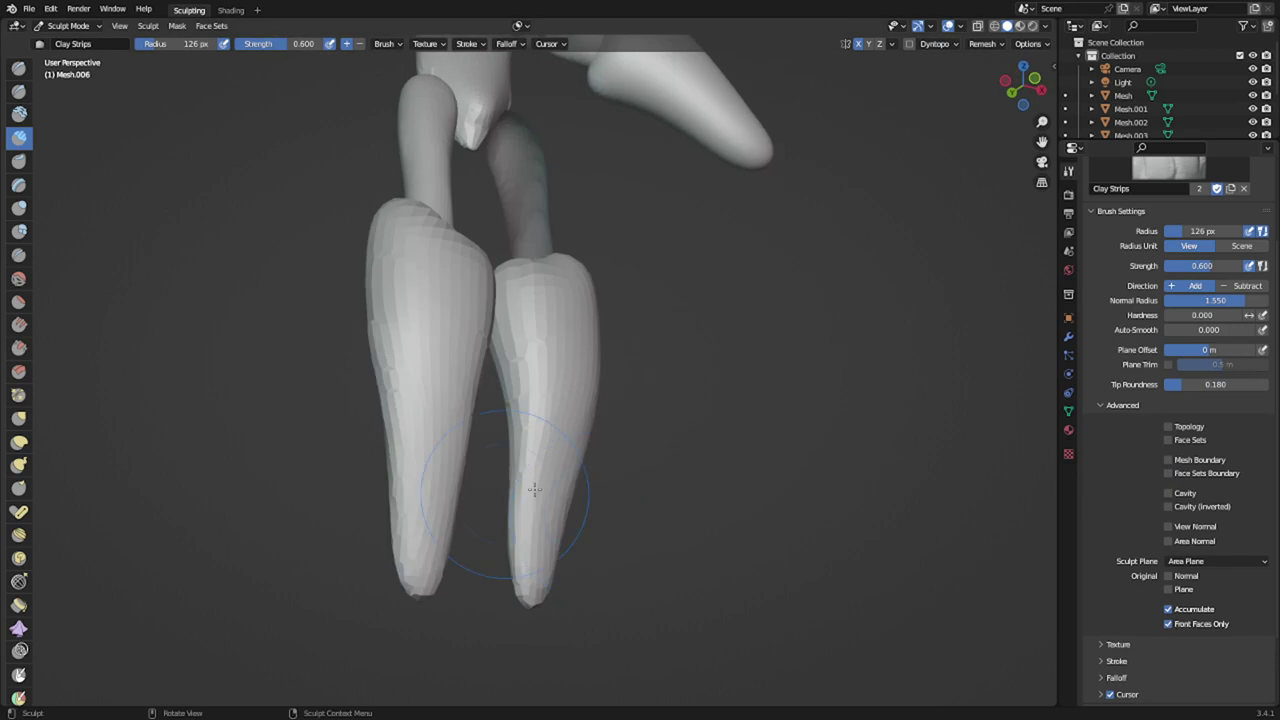
key("f")
left_click(597, 498)
mouse_move(520, 421)
left_mouse_down()
mouse_move(545, 558)
mouse_move(542, 463)
left_mouse_up()
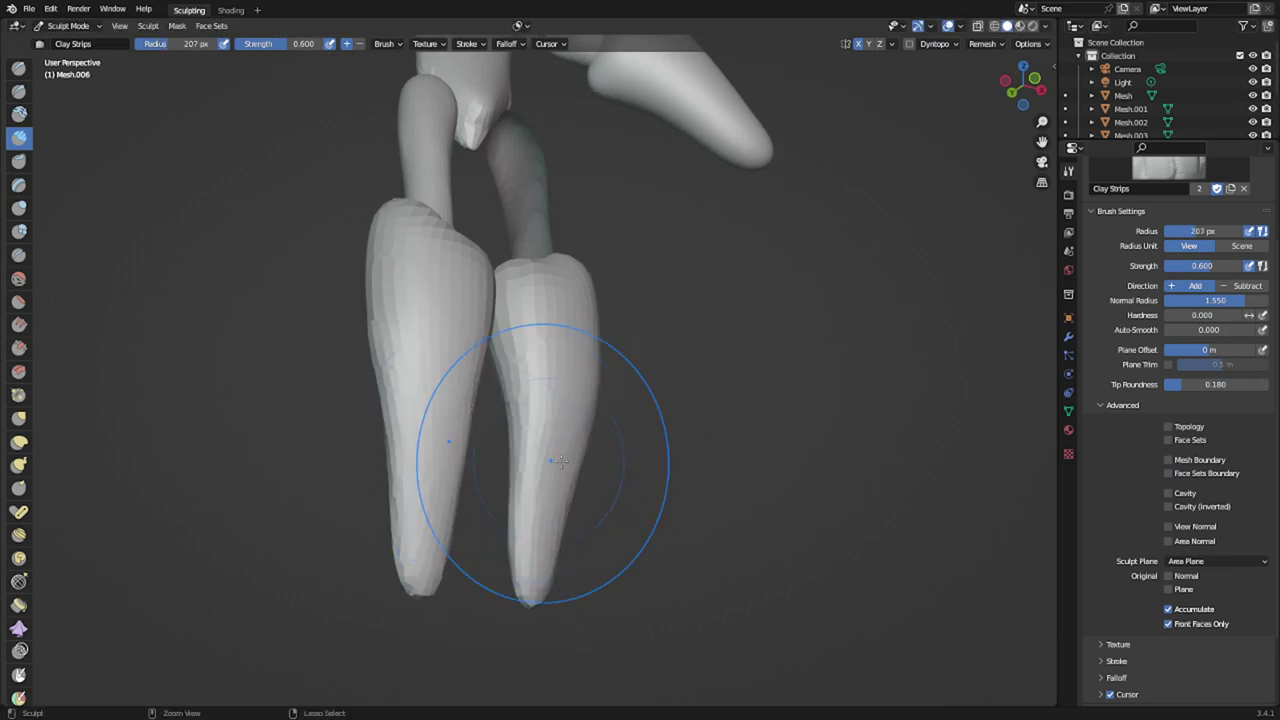
key("f")
left_click(405, 445)
left_click_drag(430, 443, 425, 560)
middle_click_drag(425, 563, 497, 560)
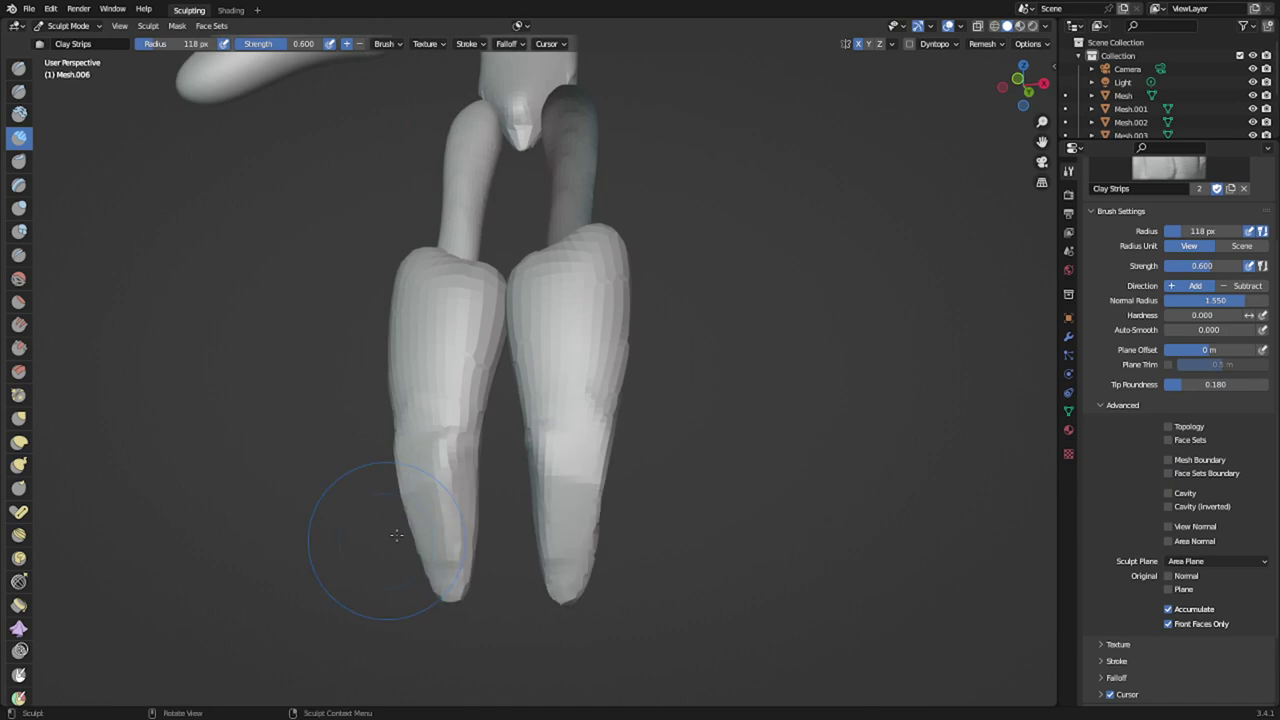
mouse_move(443, 520)
left_mouse_down()
mouse_move(441, 610)
mouse_move(430, 475)
left_mouse_up()
- Add volume to the backs of the lower legs near the ankles with Clay Strips at a 61 px radius
key("f")
left_click(472, 546)
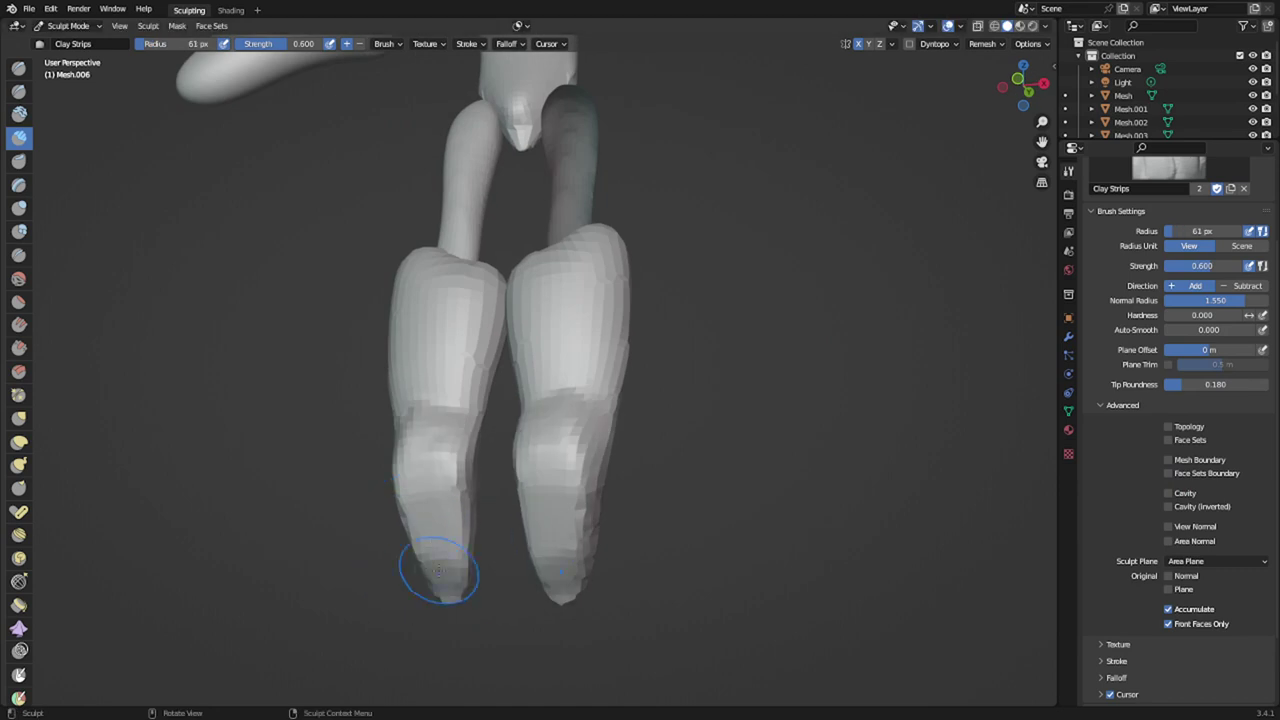
left_click_drag(436, 550, 443, 580)
scroll(478, 579, "down", 4)
middle_click_drag(554, 563, 357, 583)
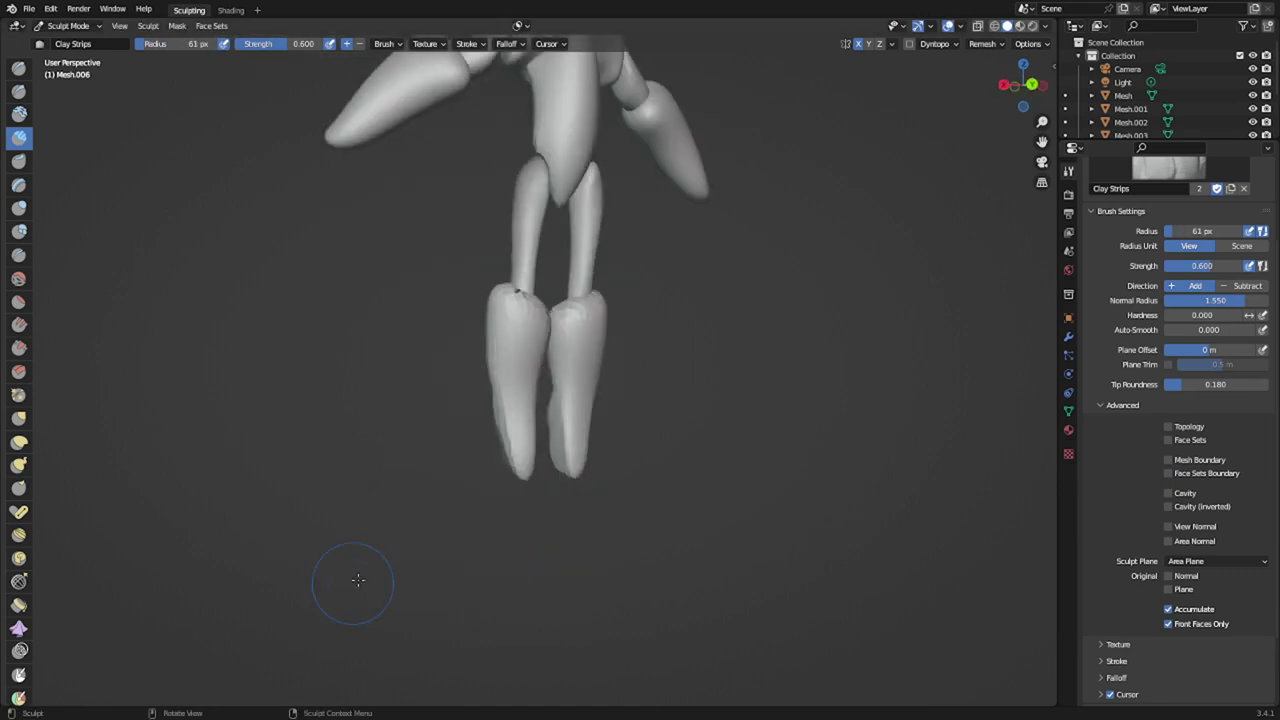
- Switch sculpting to the head and scale it down with the Scale tool
scroll(450, 553, "up", 5)
scroll(559, 516, "down", 5)
middle_click_drag(559, 516, 531, 581)
middle_click_drag(547, 442, 616, 326, "shift")
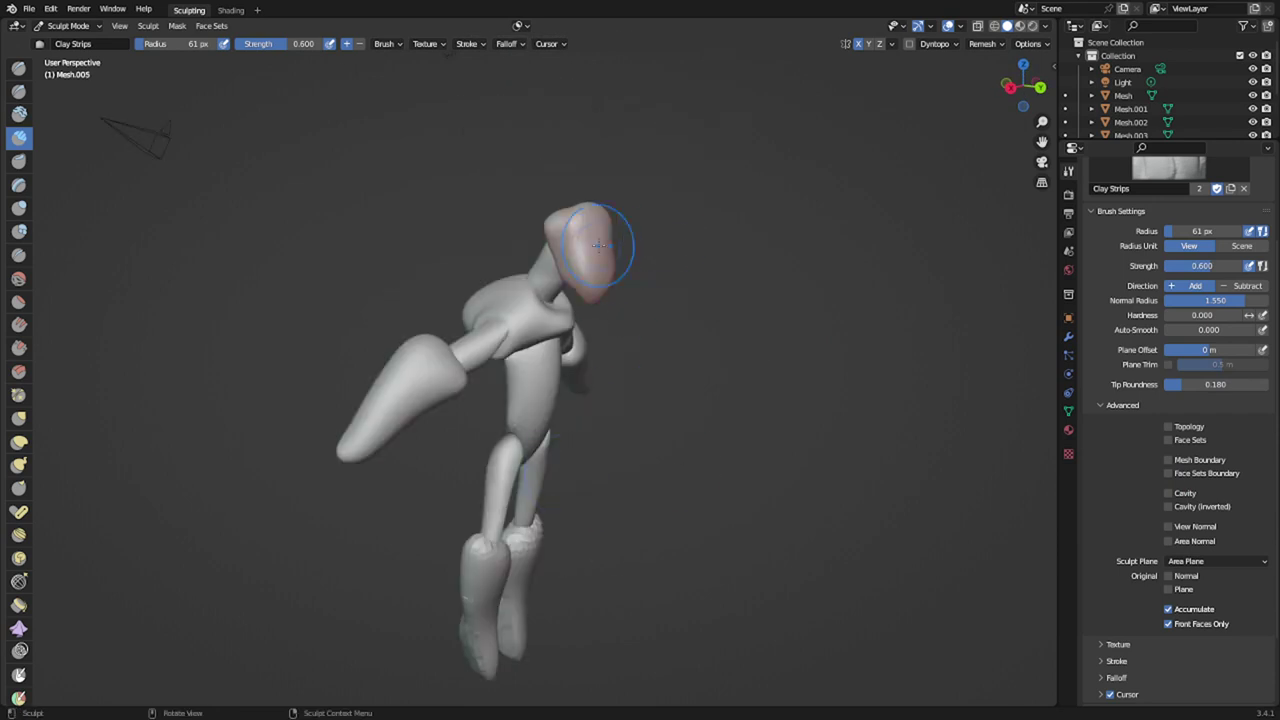
scroll(14, 600, "down", 10)
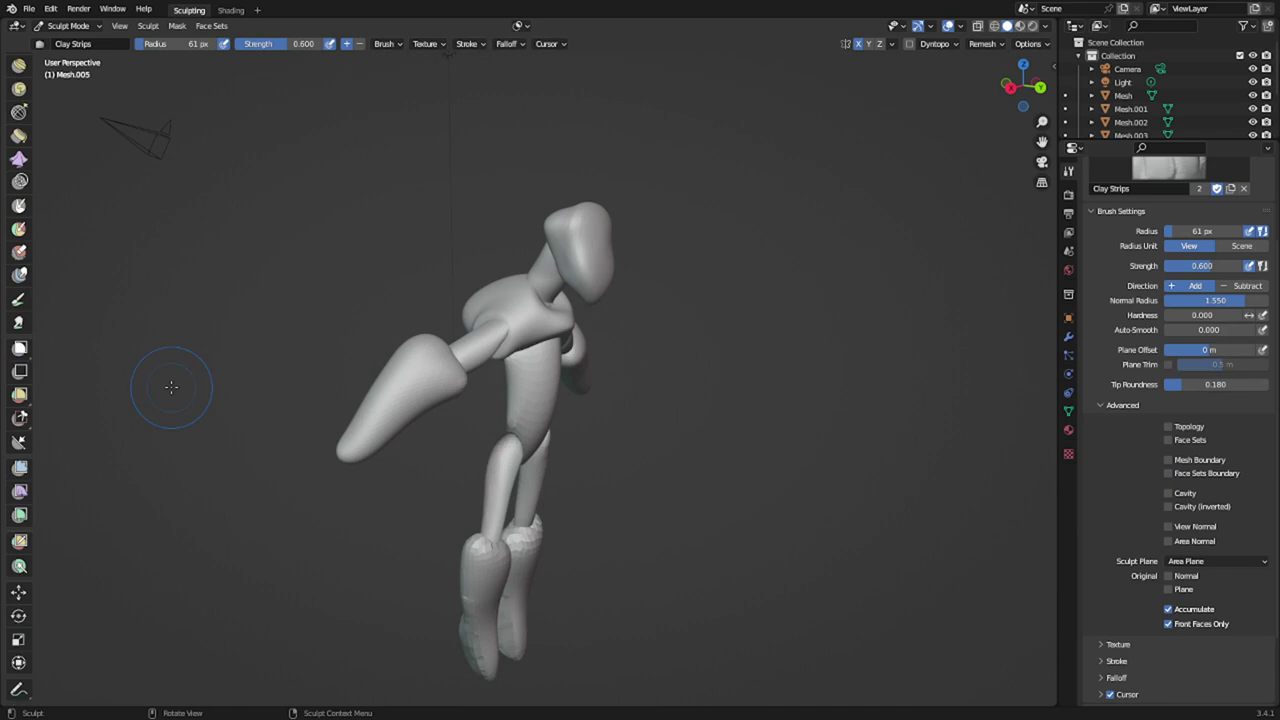
key("c")
key("shift+space")
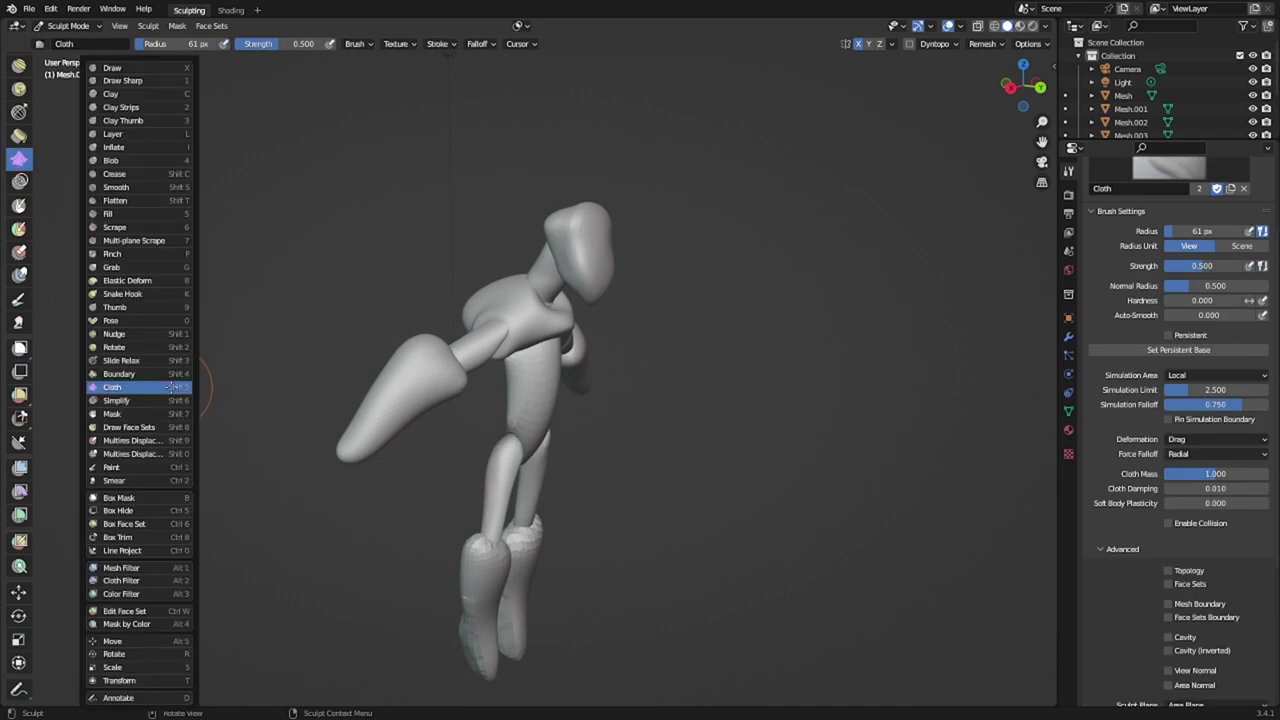
left_click(138, 666)
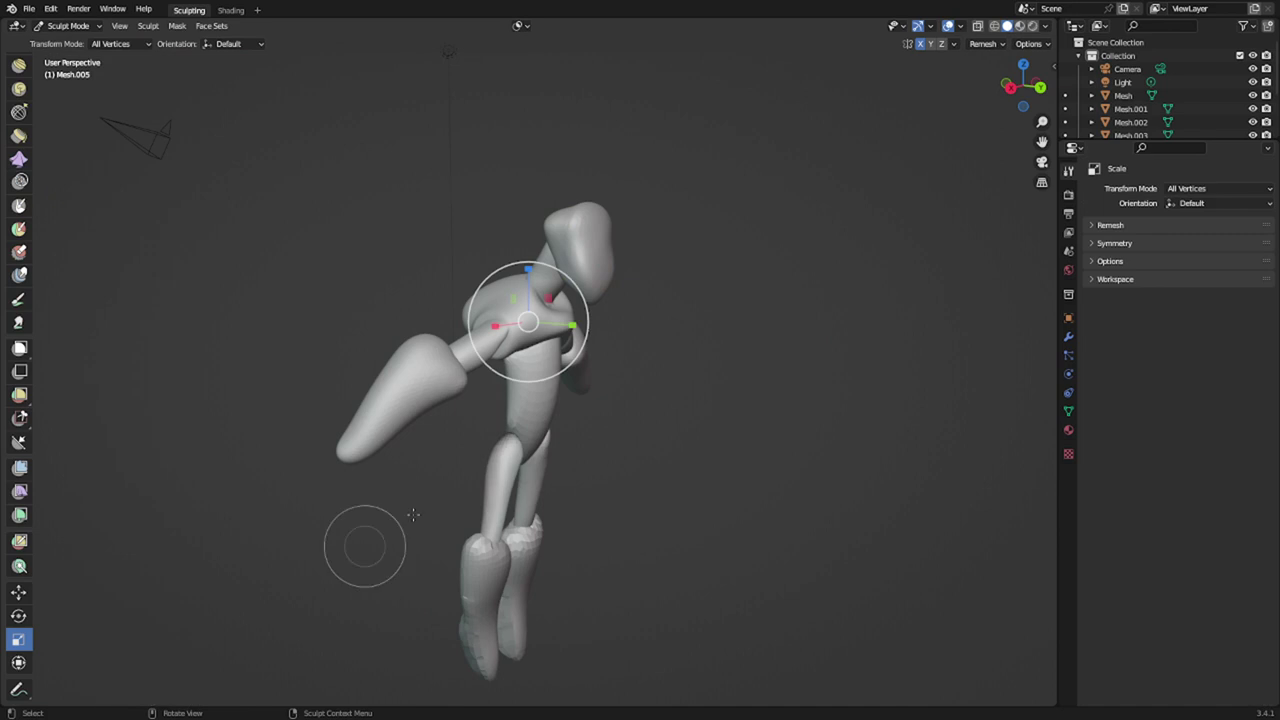
left_click_drag(591, 231, 569, 258)
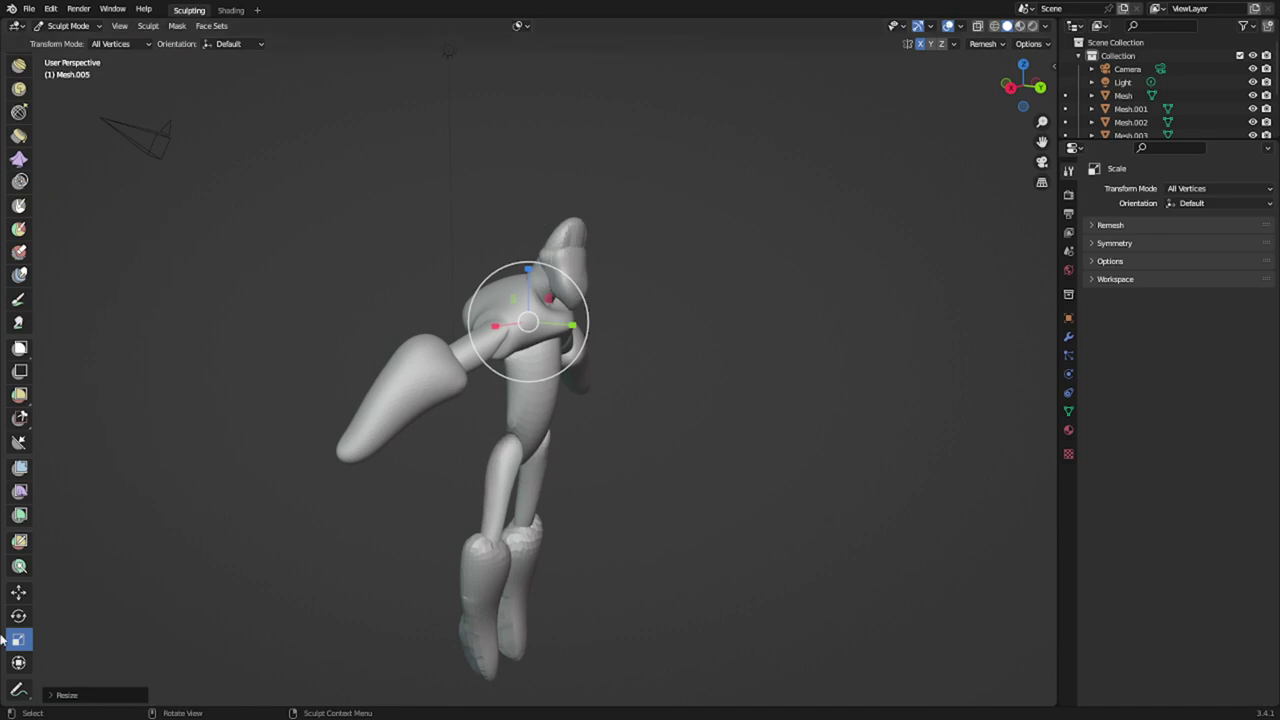
- Raise the head and shift it backward over the neck with the Move tool
key("alt+w")
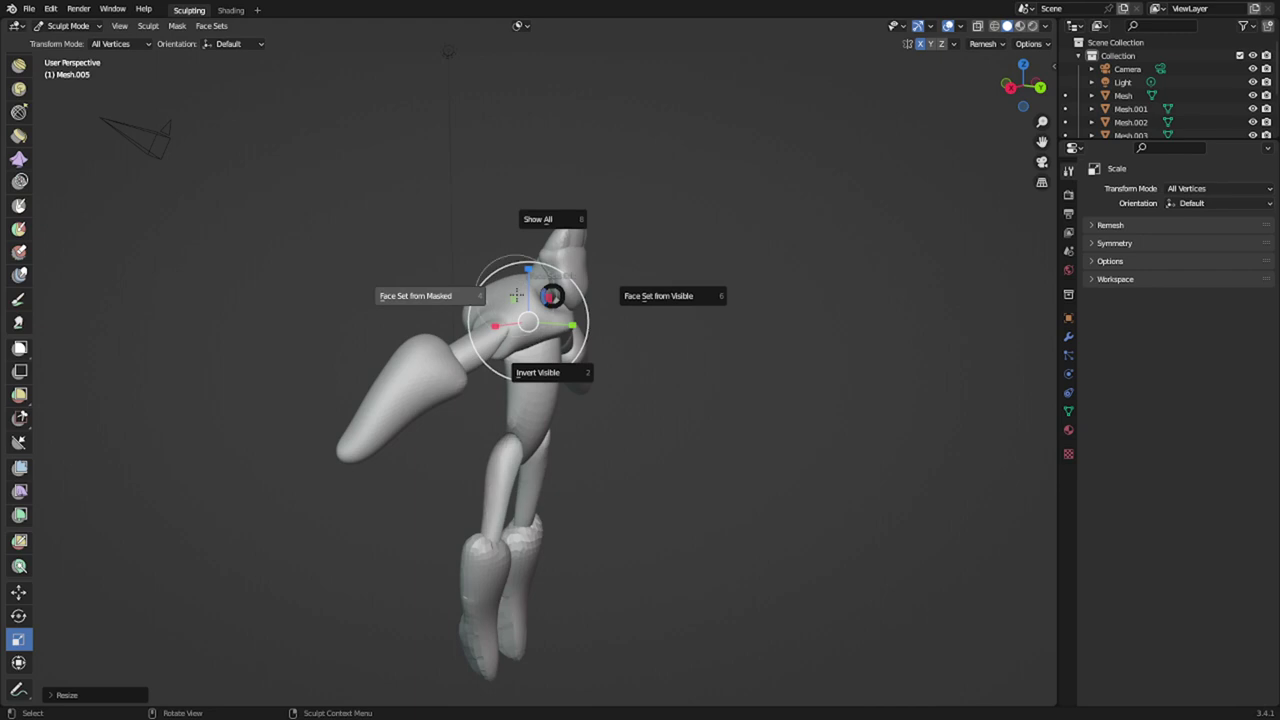
key("Escape")
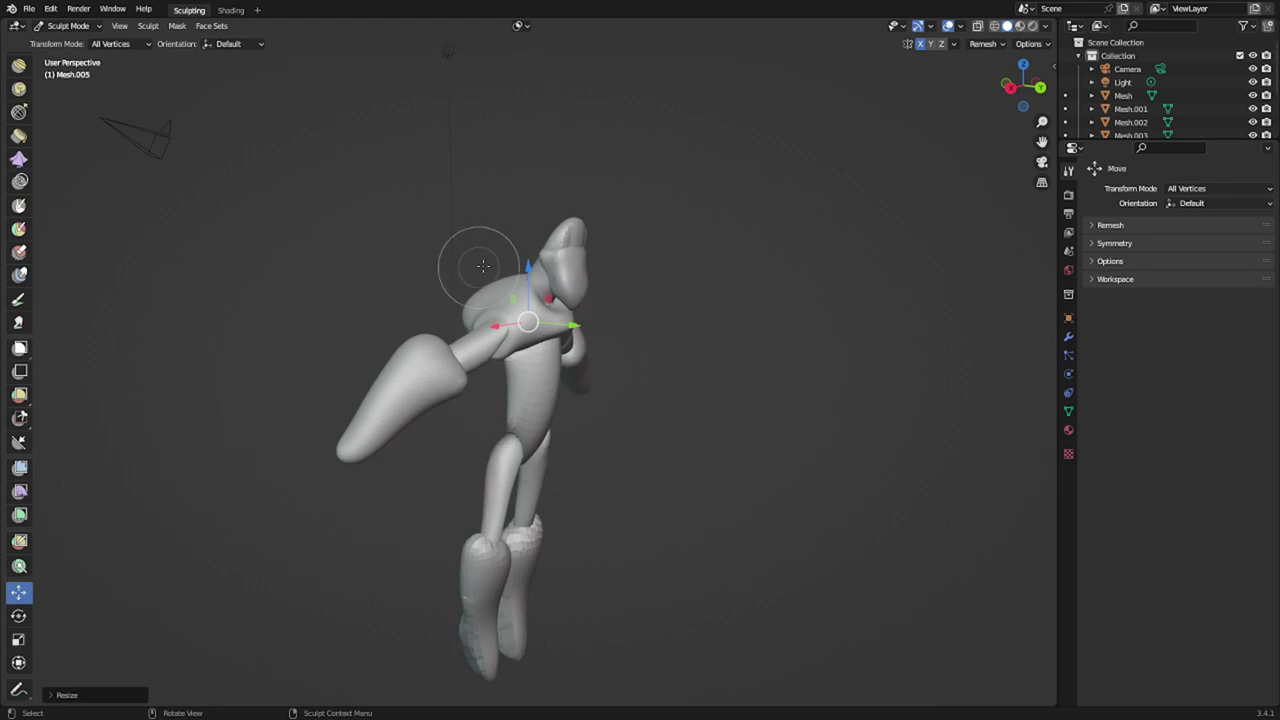
left_click_drag(532, 269, 538, 243)
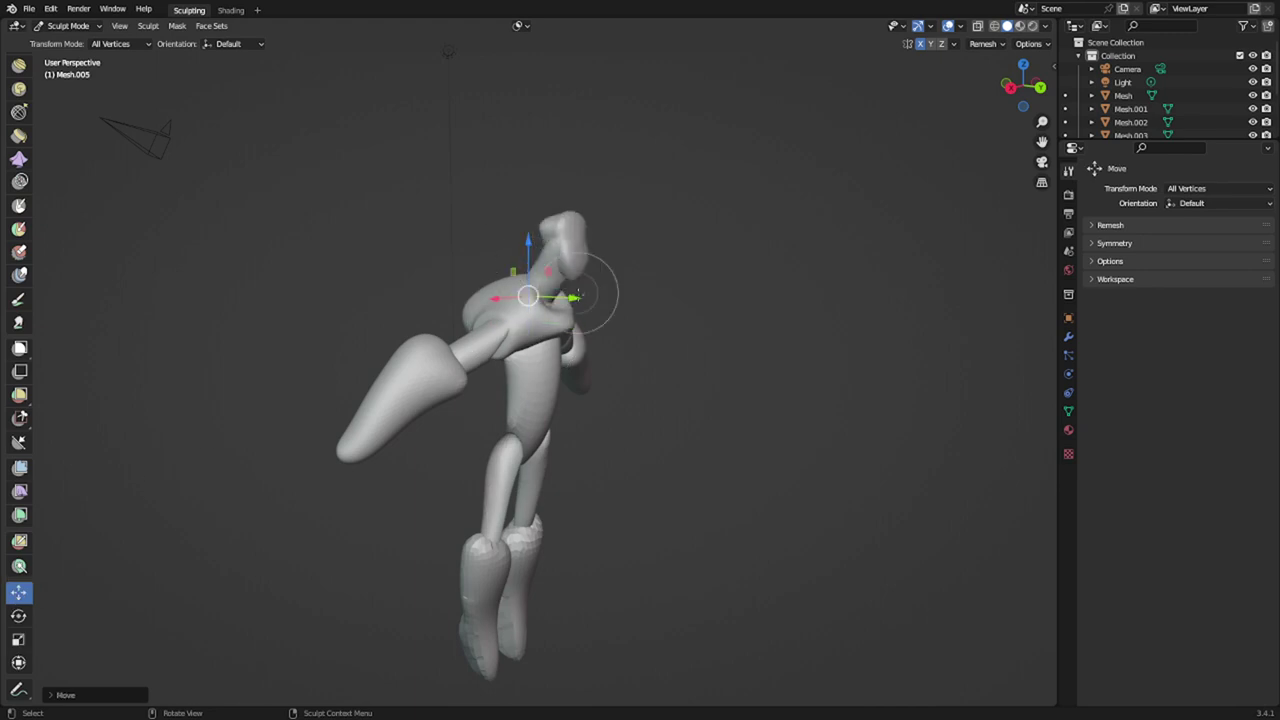
left_click_drag(577, 300, 565, 292)
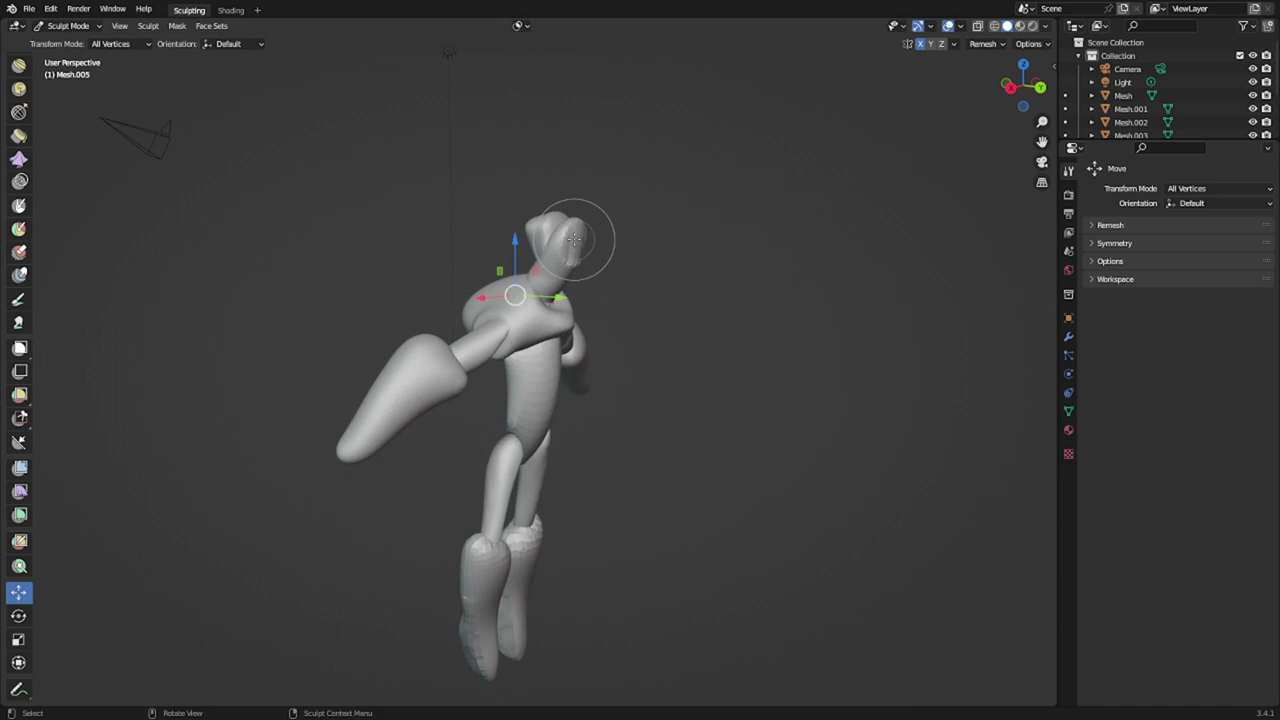
- Pull the neck back beneath the head with the Snake Hook brush at a 123 px radius
key("k")
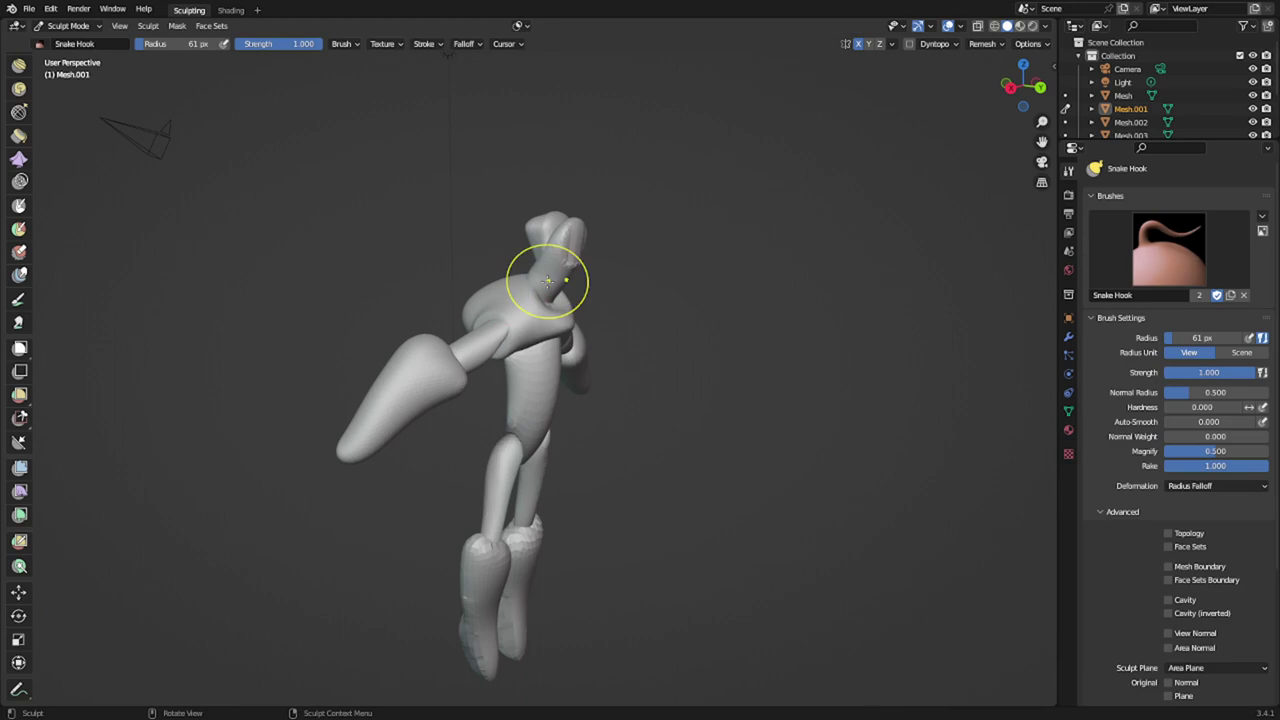
middle_click_drag(546, 278, 660, 278)
key("f")
left_click(702, 275)
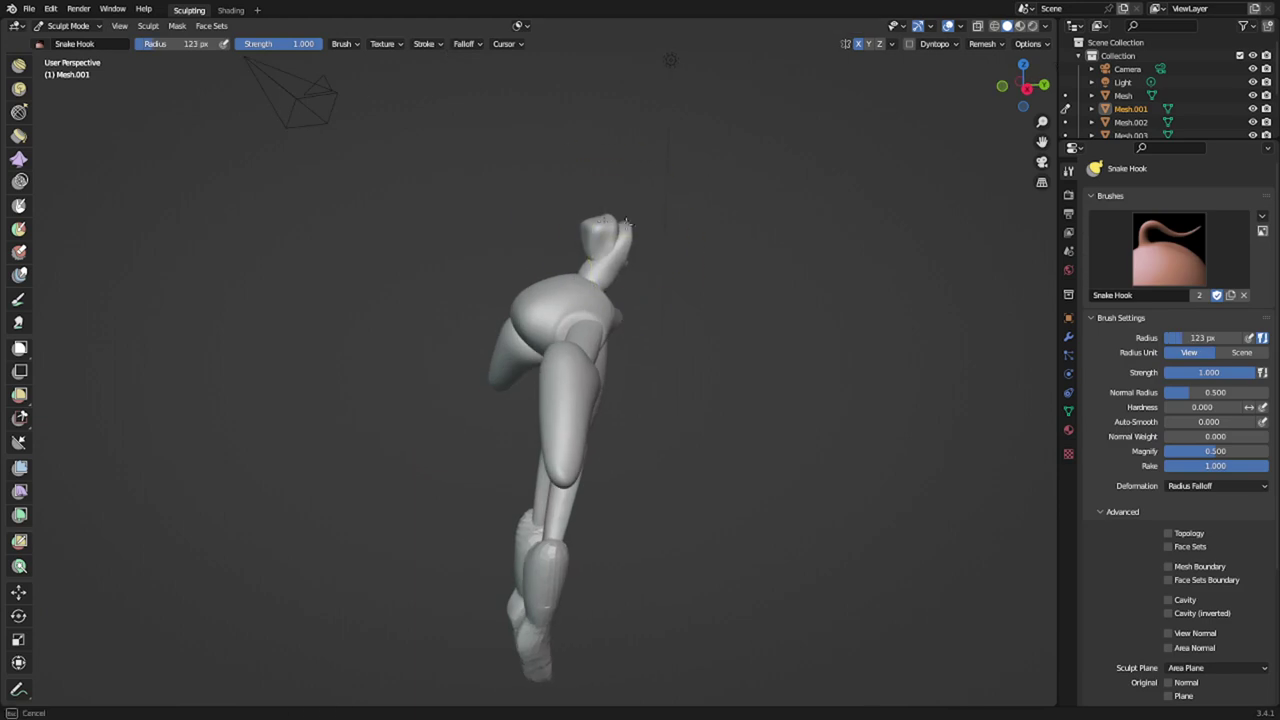
middle_click_drag(613, 293, 581, 290)
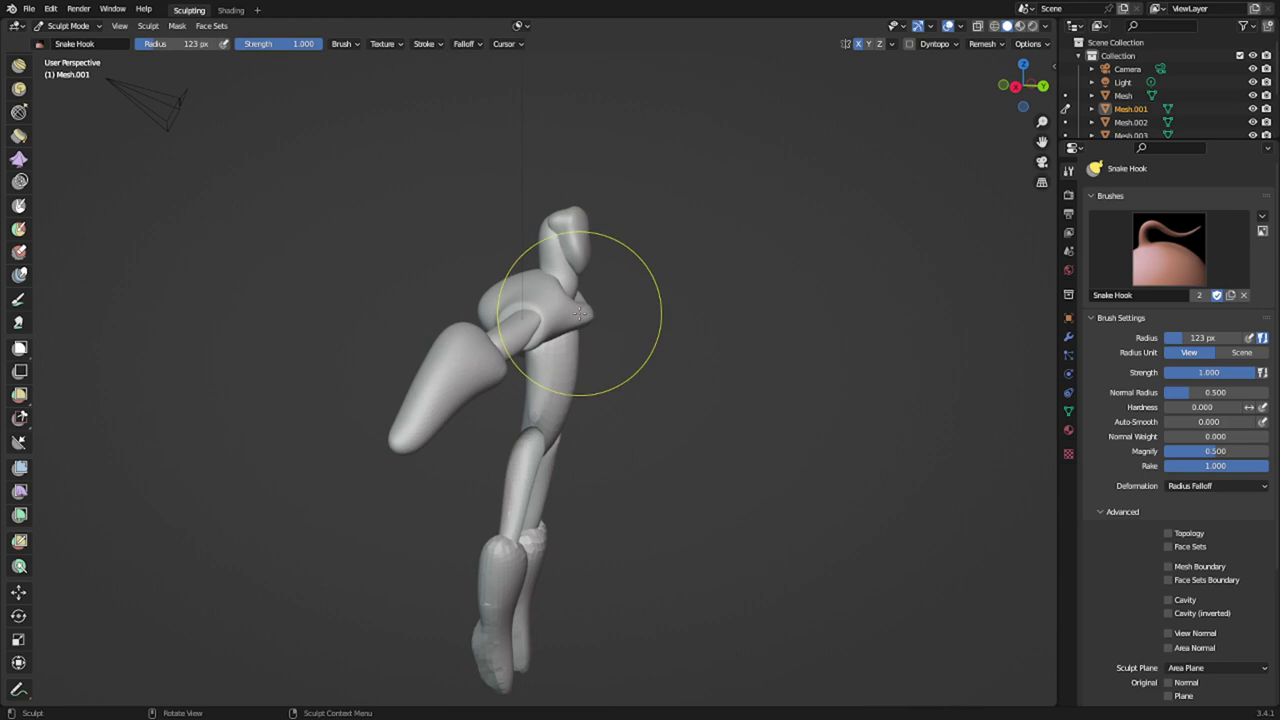
- Pull the front and lower edge of the chest downward with Snake Hook at a 123 px radius
left_click_drag(585, 365, 577, 378)
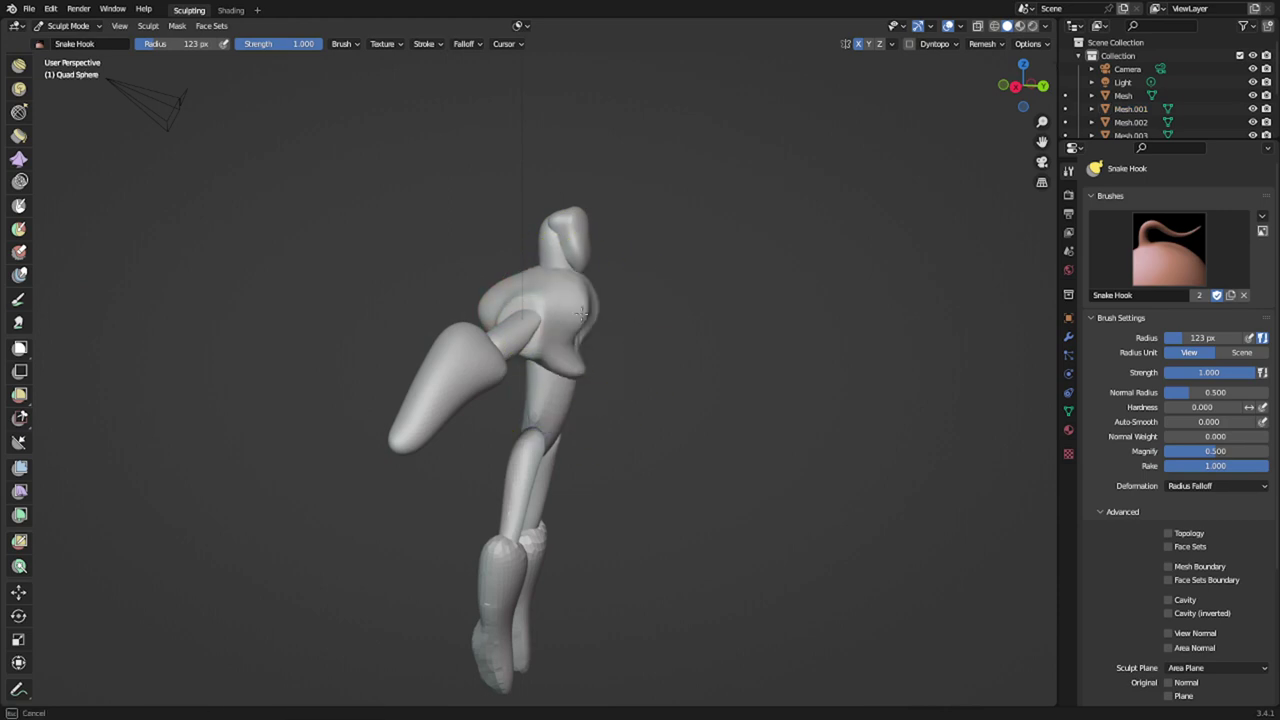
left_click_drag(582, 314, 591, 353)
middle_click_drag(600, 338, 467, 352)
scroll(467, 352, "up", 2)
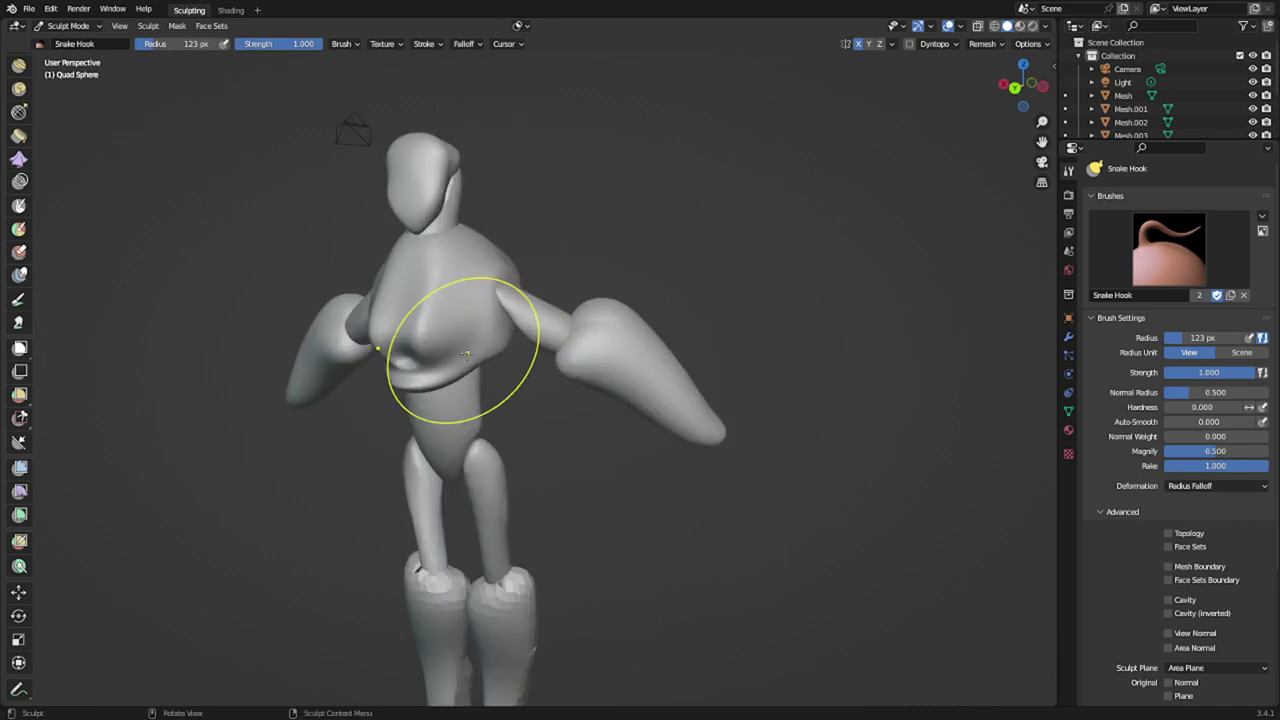
- Switch sculpting to the forearms and mask the tip of one forearm for the hand
mouse_move(542, 378)
middle_mouse_down("shift")
mouse_move(517, 335)
mouse_move(425, 249)
middle_mouse_up("shift")
key("alt+q")
middle_click_drag(589, 303, 516, 432)
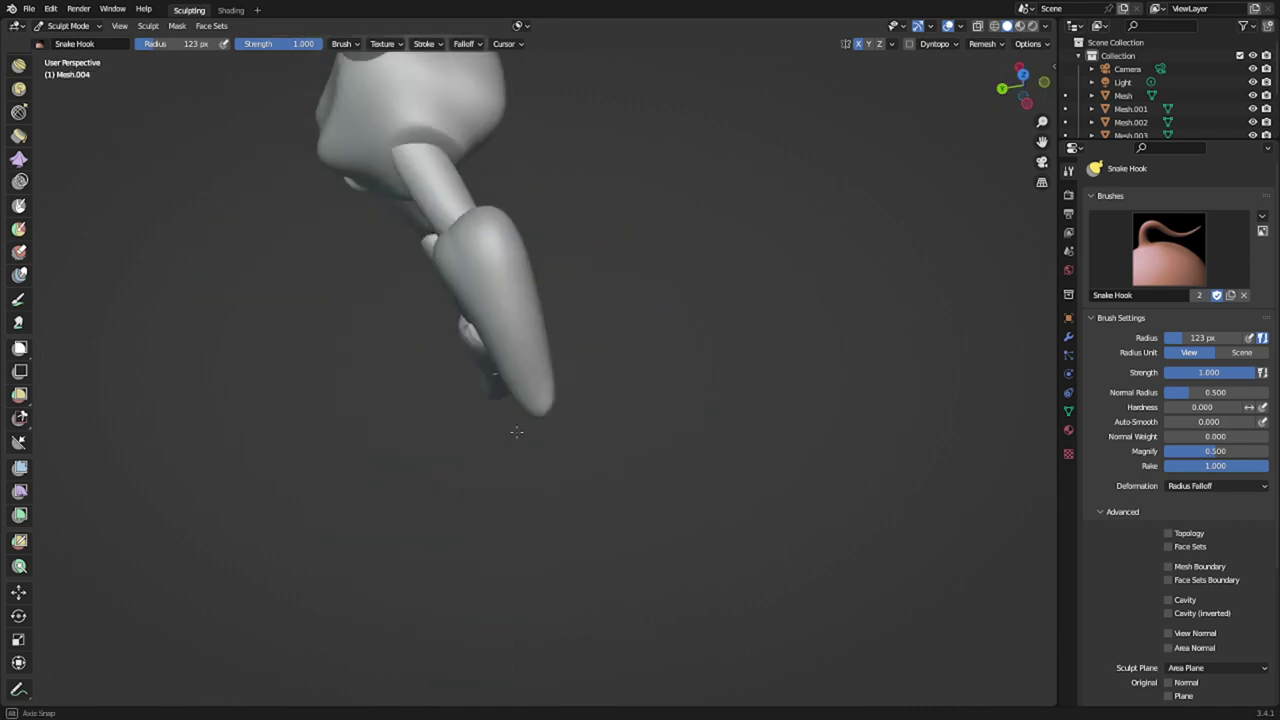
middle_click_drag(541, 391, 608, 347)
mouse_move(581, 306)
left_mouse_down("ctrl+shift")
mouse_move(554, 411)
mouse_move(640, 367)
left_mouse_up("ctrl+shift")
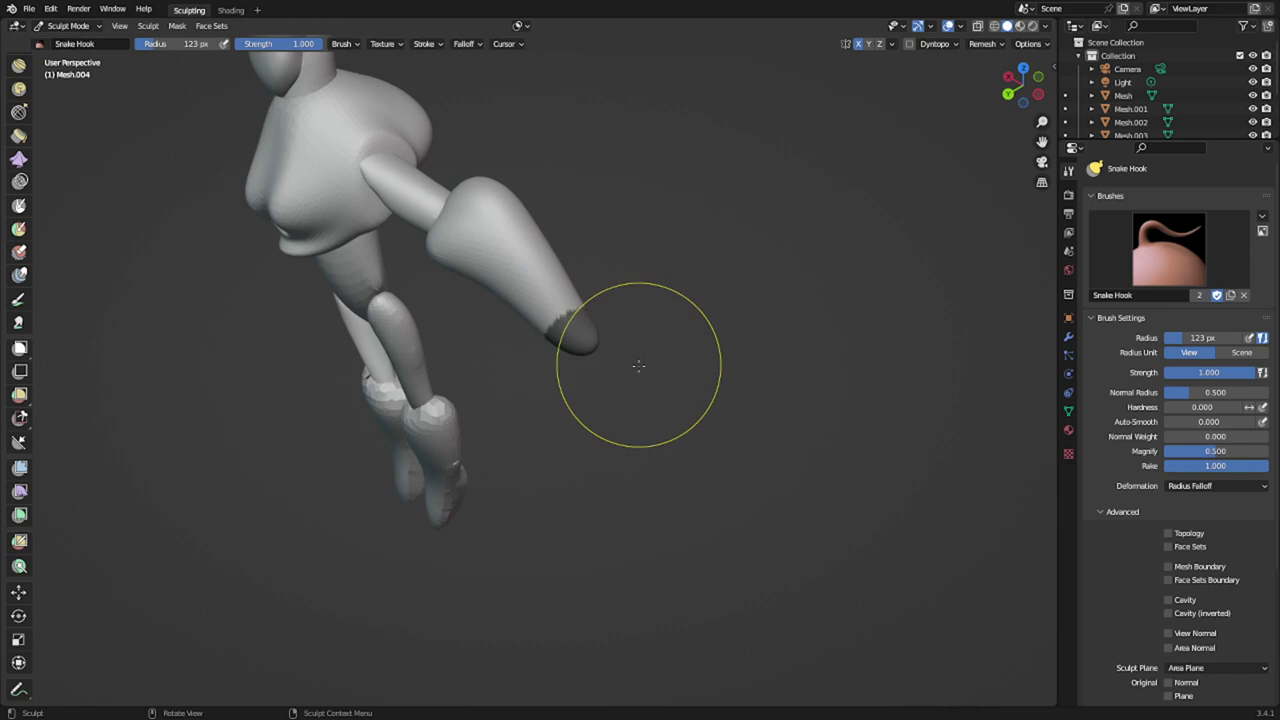
- Split the masked forearm tip off with Mask Slice to New Object
scroll(639, 366, "up", 1)
key("q")
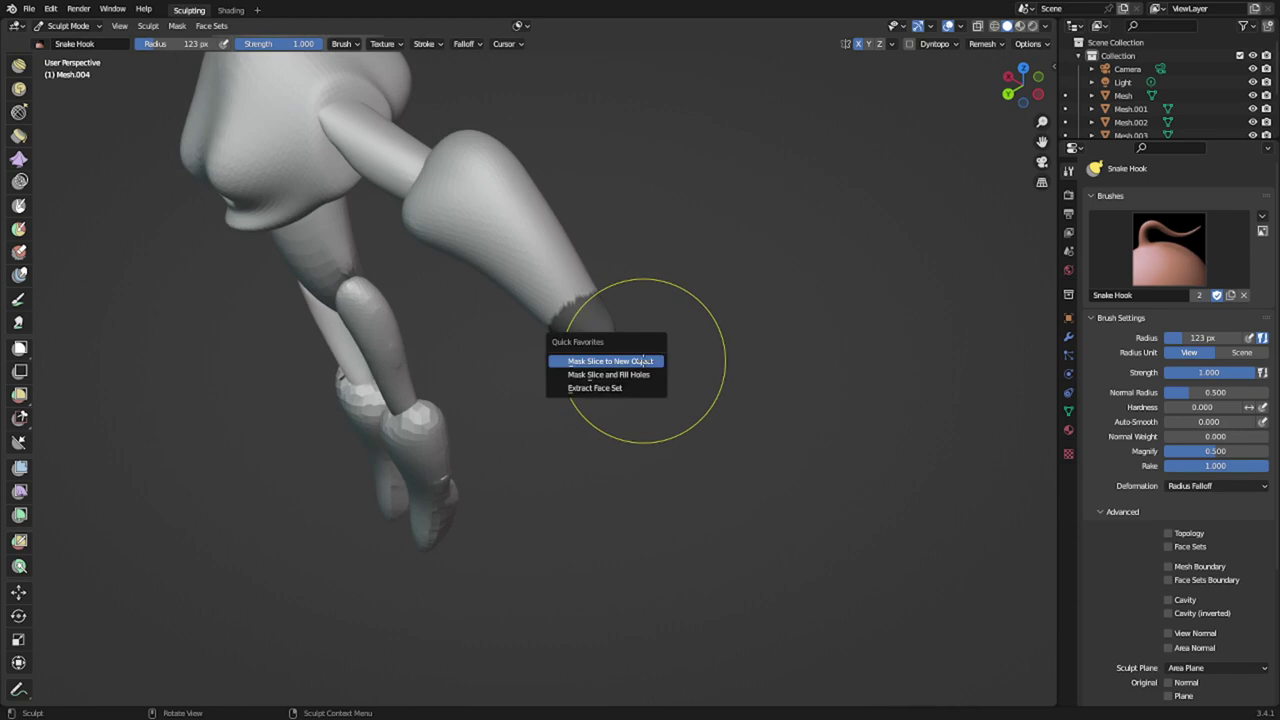
left_click(643, 361)
scroll(590, 302, "up", 1)
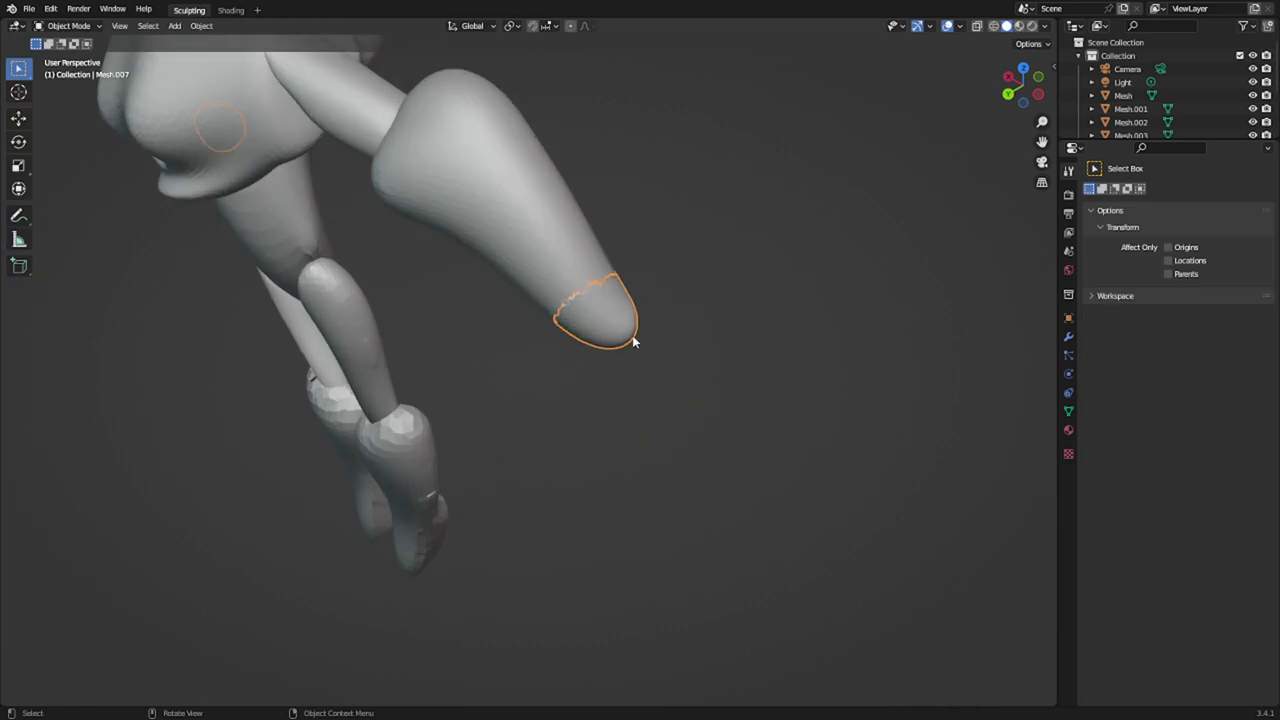
- Put the sliced hand piece in Sculpt Mode, then stretch and narrow it away from the forearm with Snake Hook
key("ctrl+Tab")
left_click(636, 426)
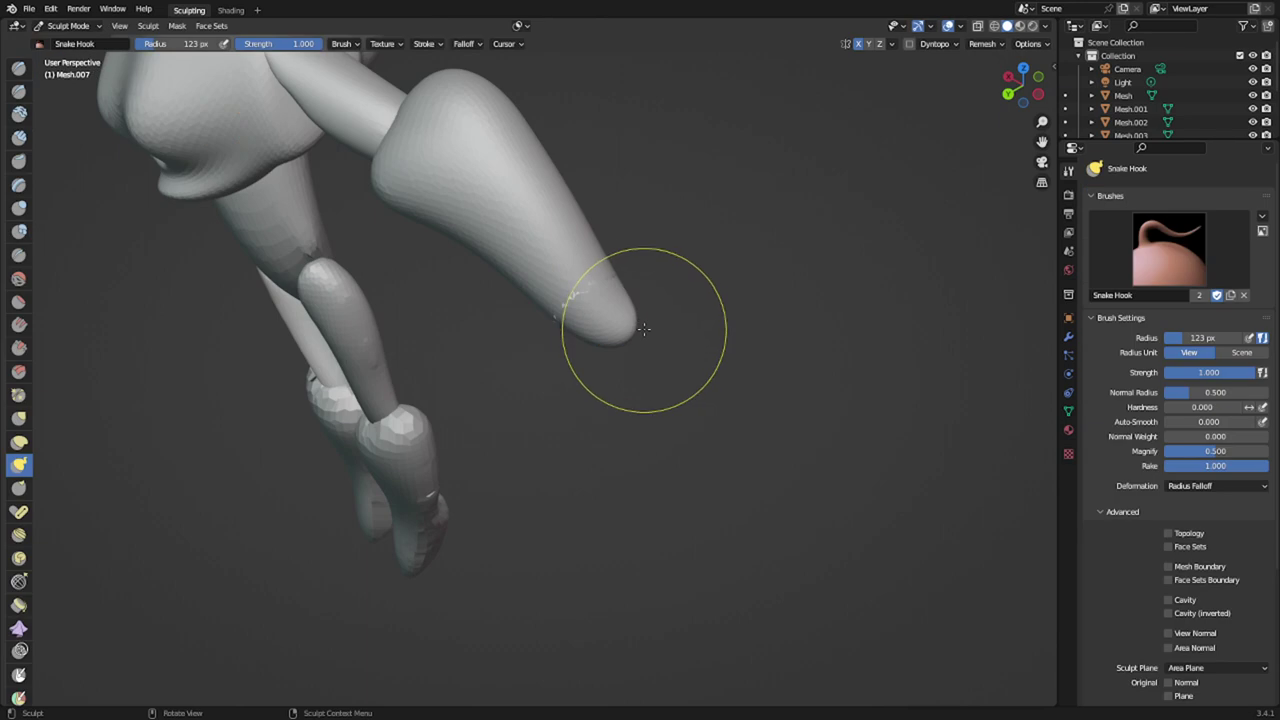
left_click_drag(602, 333, 641, 390)
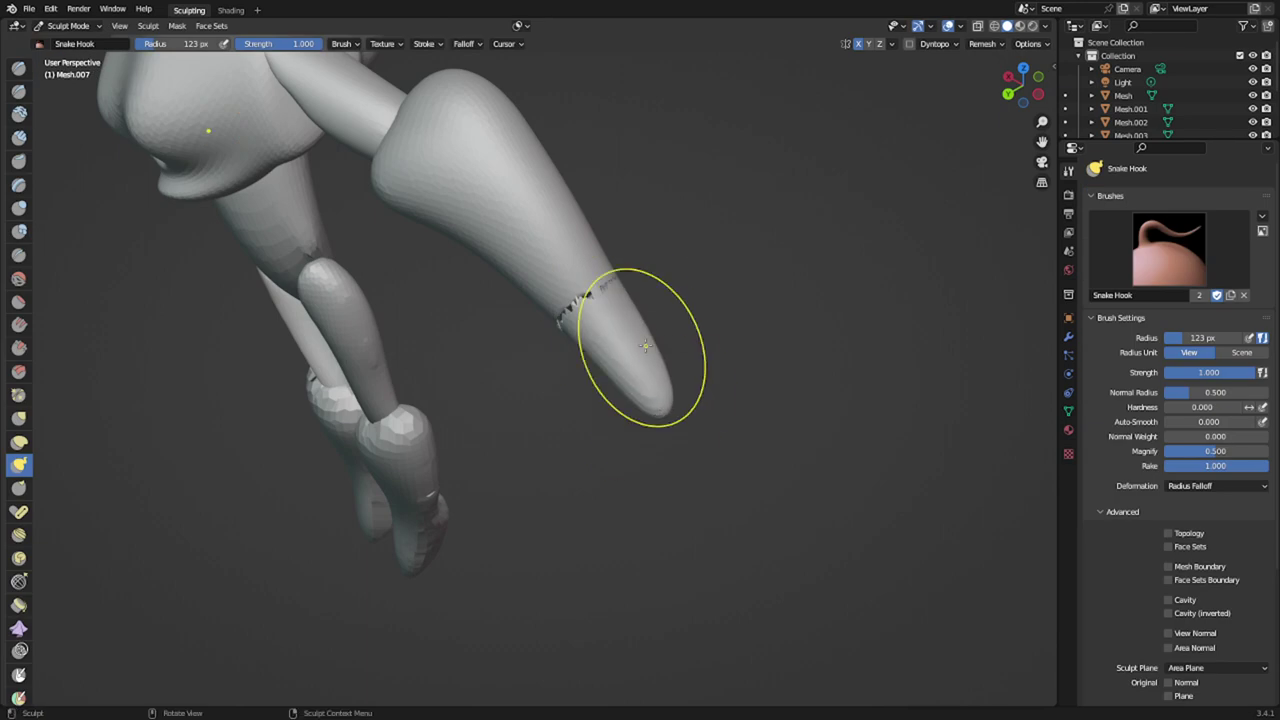
left_click_drag(580, 308, 620, 287)
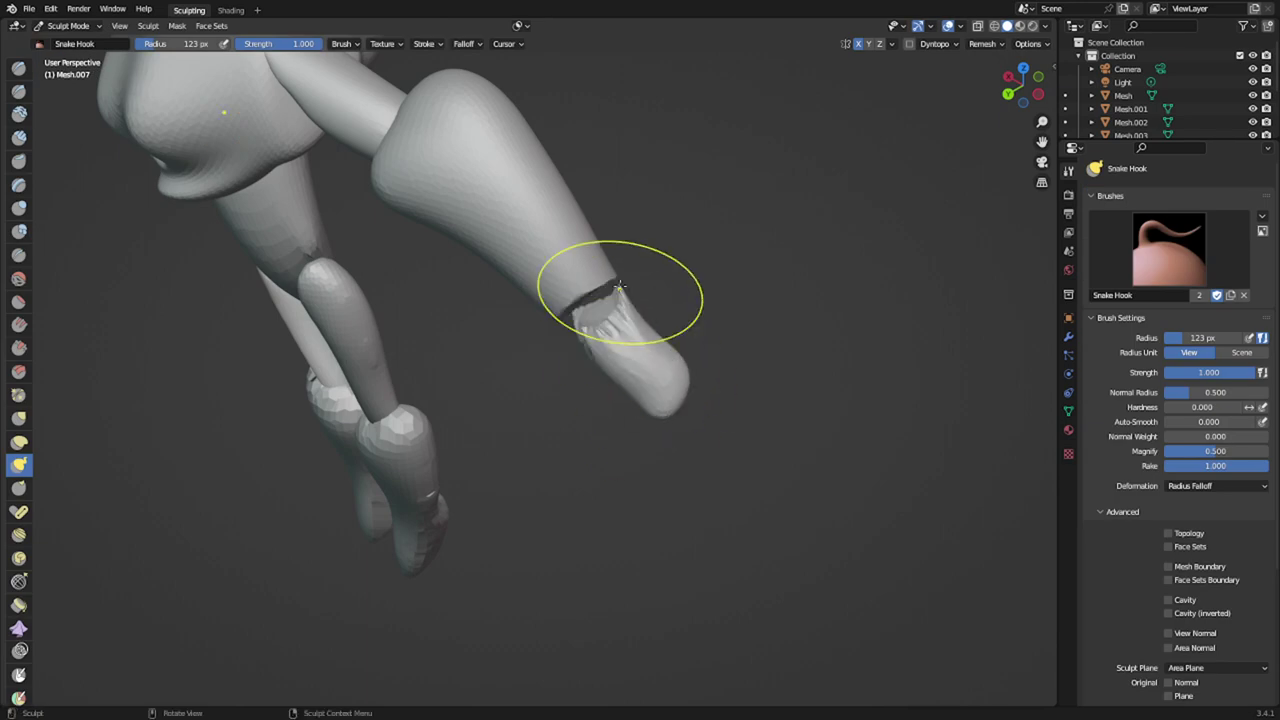
- Switch to the forearm and extend its cut end over the hand with Snake Hook at a 191 px radius
key("alt+q")
mouse_move(604, 291)
middle_mouse_down()
mouse_move(538, 242)
mouse_move(569, 244)
middle_mouse_up()
left_click_drag(569, 244, 571, 252)
middle_click_drag(587, 212, 585, 293)
key("f")
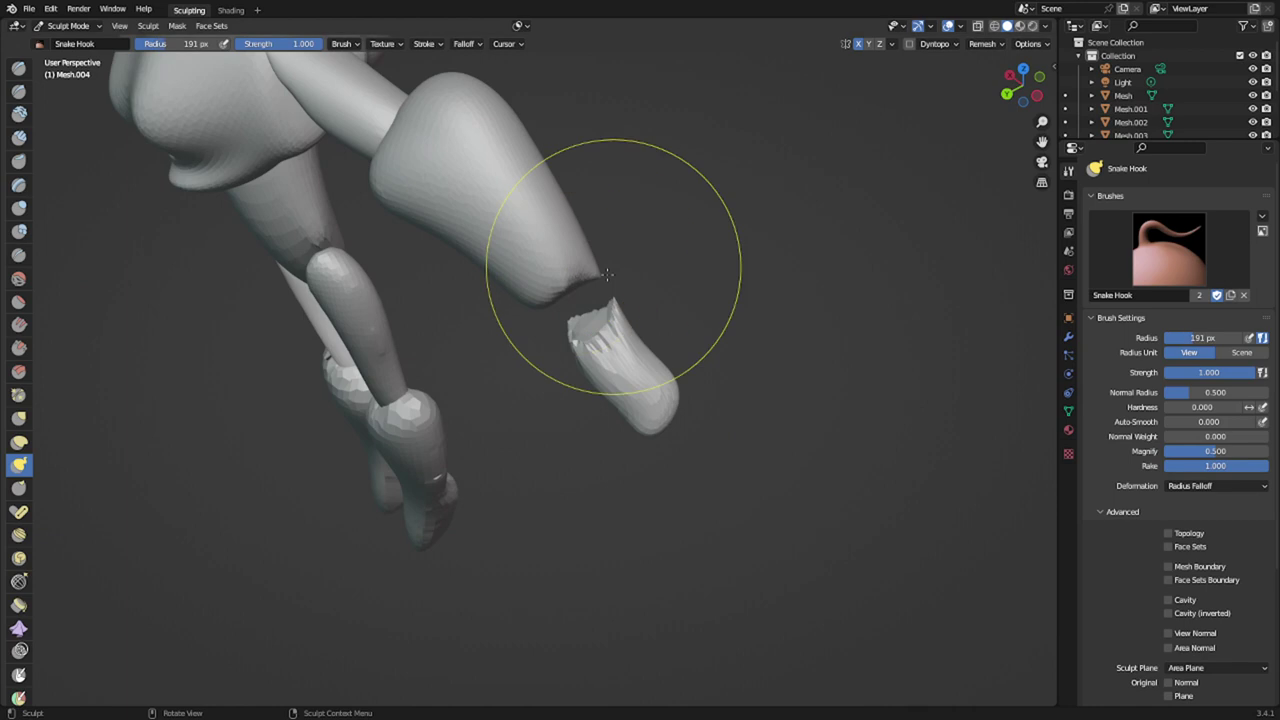
left_click_drag(574, 291, 600, 342)
- Switch to the hand piece and shape it into a flattened, outward-pointing hand with Snake Hook
key("alt+q")
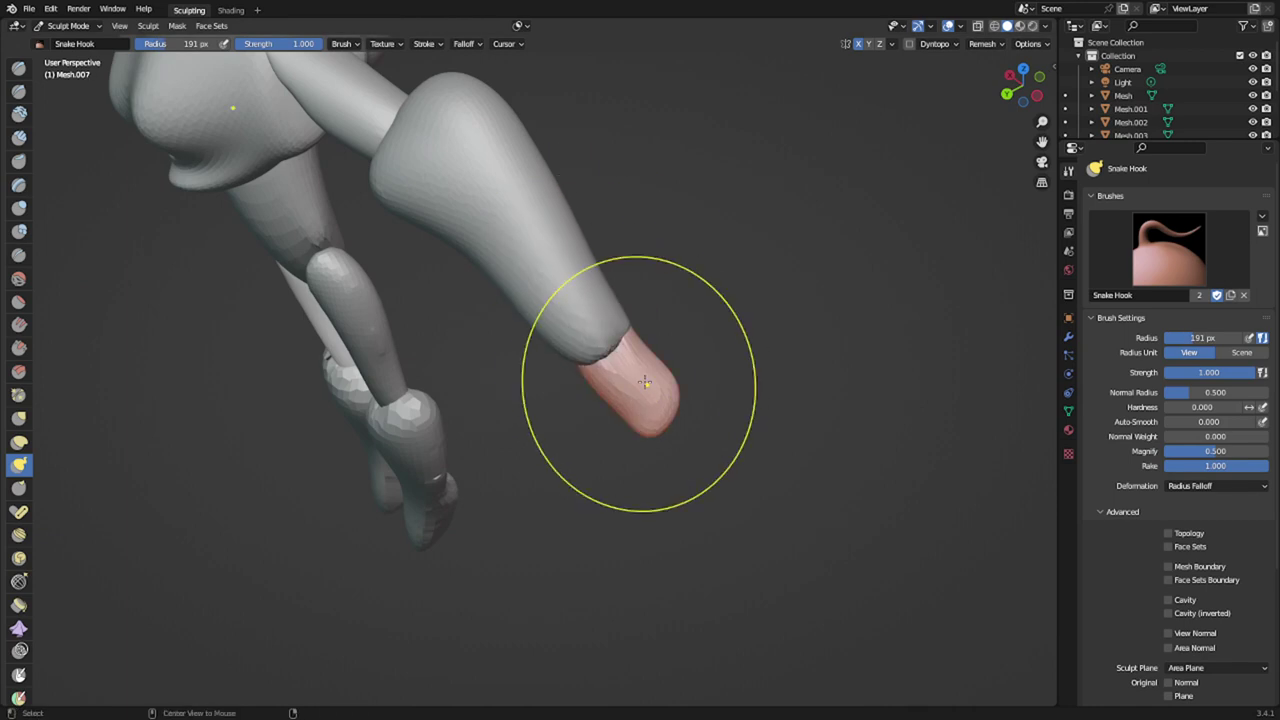
mouse_move(622, 395)
left_mouse_down()
mouse_move(612, 412)
mouse_move(684, 380)
left_mouse_up()
middle_click_drag(616, 390, 706, 283)
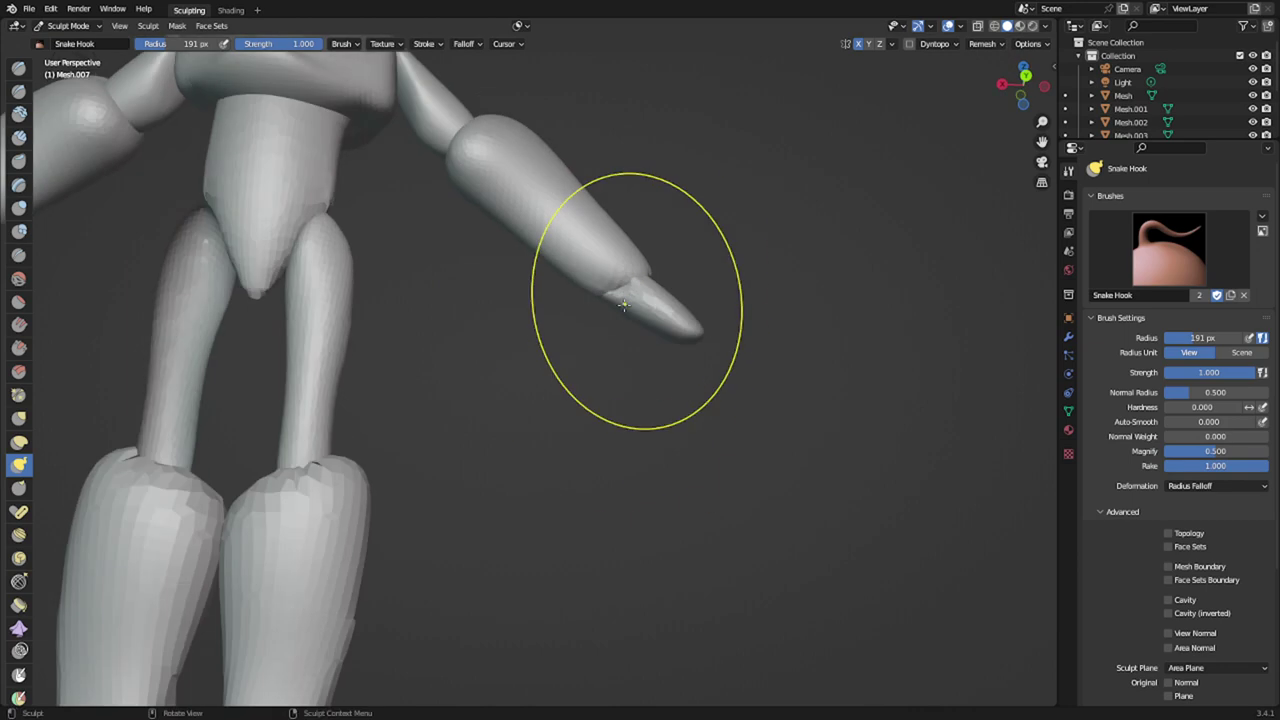
left_click_drag(637, 301, 654, 291)
mouse_move(749, 333)
middle_mouse_down()
mouse_move(569, 429)
mouse_move(586, 429)
mouse_move(563, 351)
mouse_move(641, 320)
mouse_move(663, 266)
mouse_move(529, 314)
mouse_move(552, 304)
middle_mouse_up()
middle_click_drag(378, 234, 530, 330, "shift")
middle_click_drag(530, 330, 630, 312)
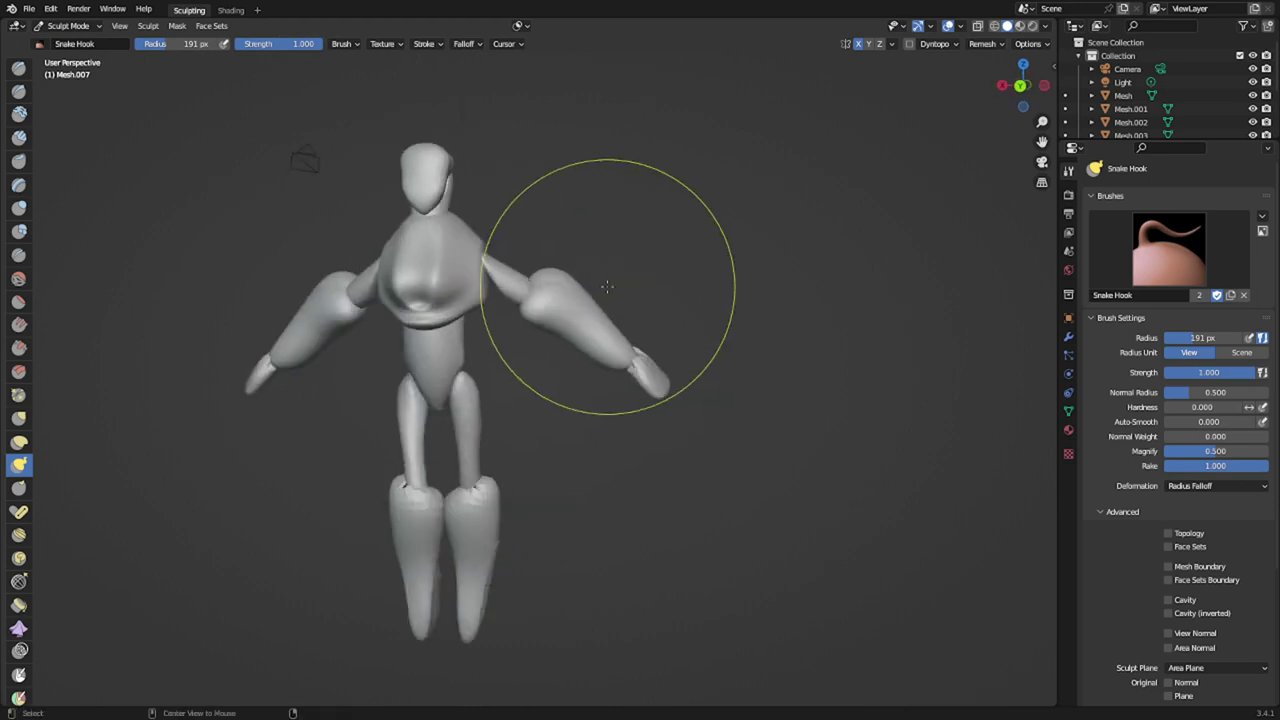
- Switch sculpting to the lower legs and pull their ends downward with Snake Hook at a 191 px radius
scroll(523, 526, "down", 2)
key("alt+q")
scroll(530, 516, "up", 6)
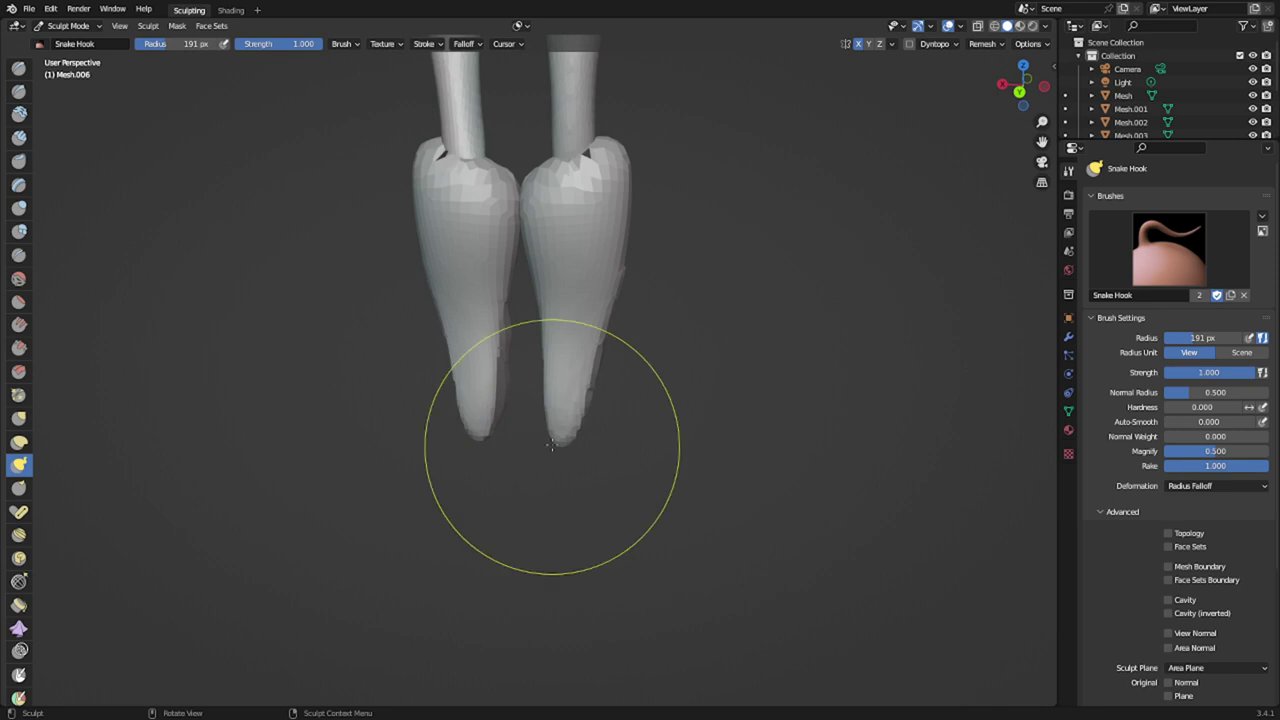
left_click_drag(548, 451, 536, 519)
middle_click_drag(535, 519, 365, 527)
scroll(581, 534, "down", 2)
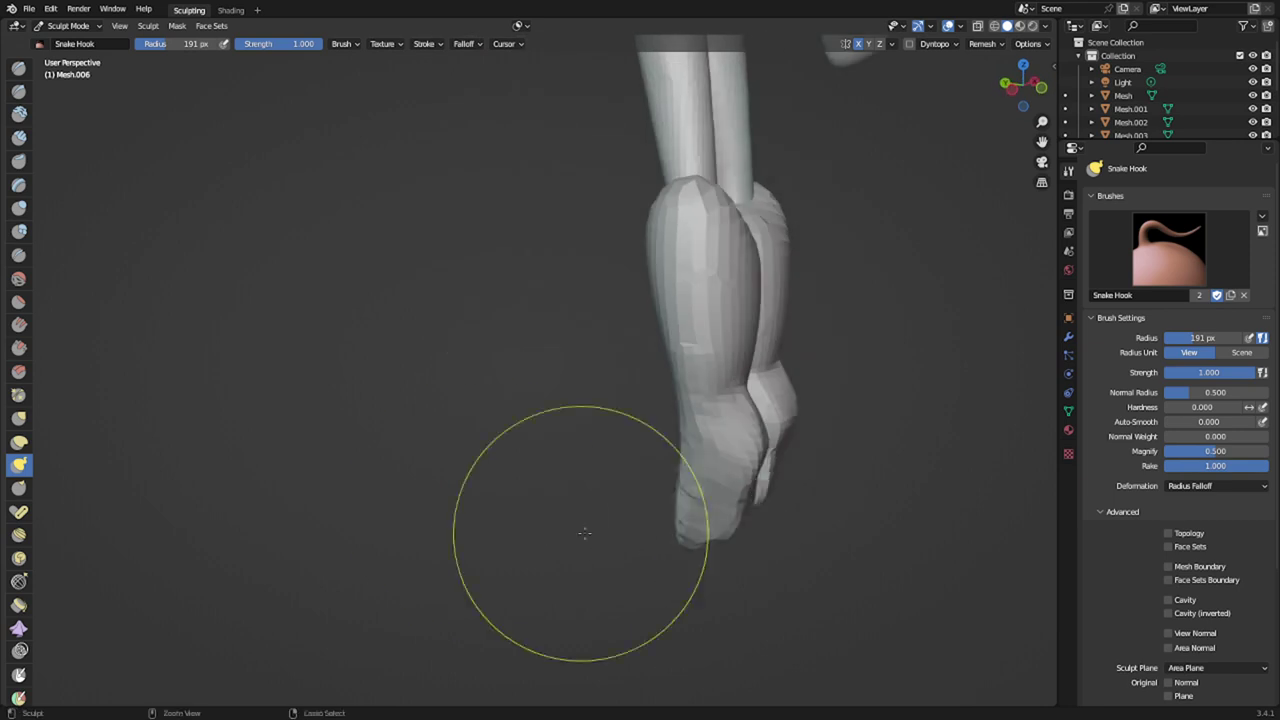
- Pull the lower leg ends forward into long feet with Snake Hook
middle_click_drag(583, 534, 649, 467)
left_click_drag(724, 468, 500, 482)
middle_click_drag(588, 505, 714, 603)
- Adjust the shape and direction of the feet with Snake Hook at a 265 px radius
key("f")
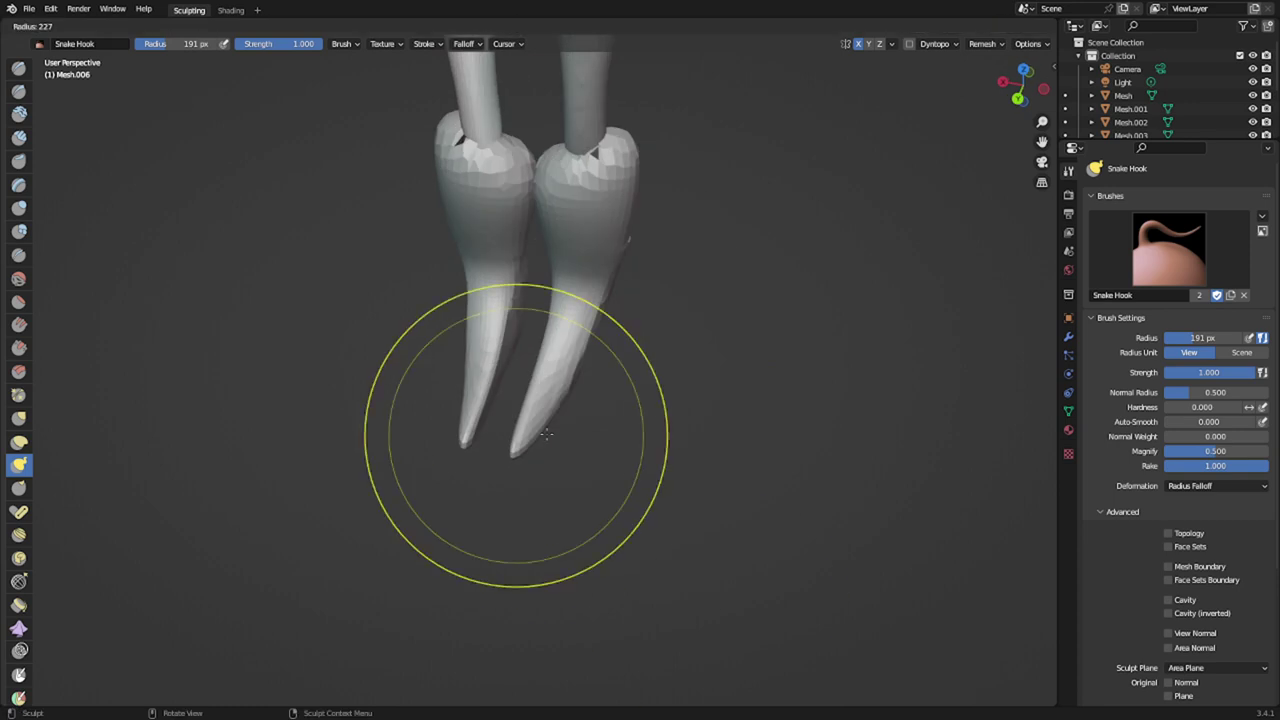
left_click(571, 435)
mouse_move(524, 442)
left_mouse_down()
mouse_move(568, 461)
mouse_move(520, 440)
left_mouse_up()
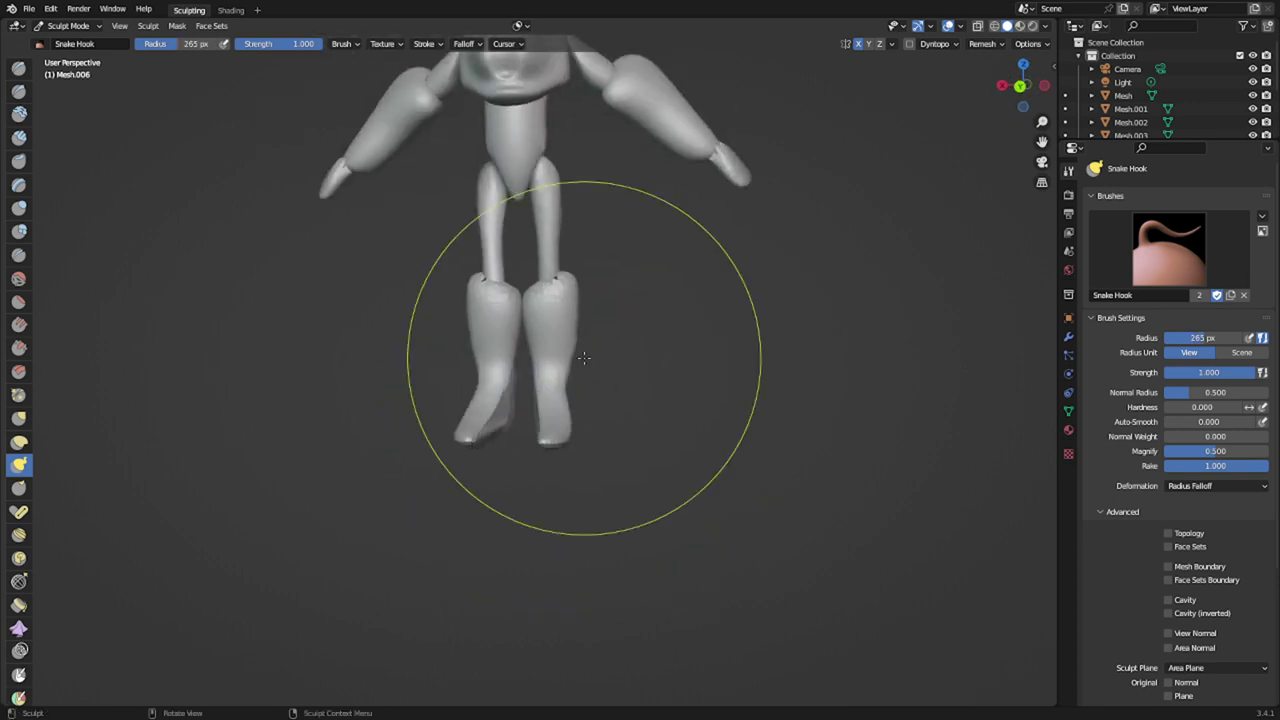
scroll(594, 366, "down", 2)
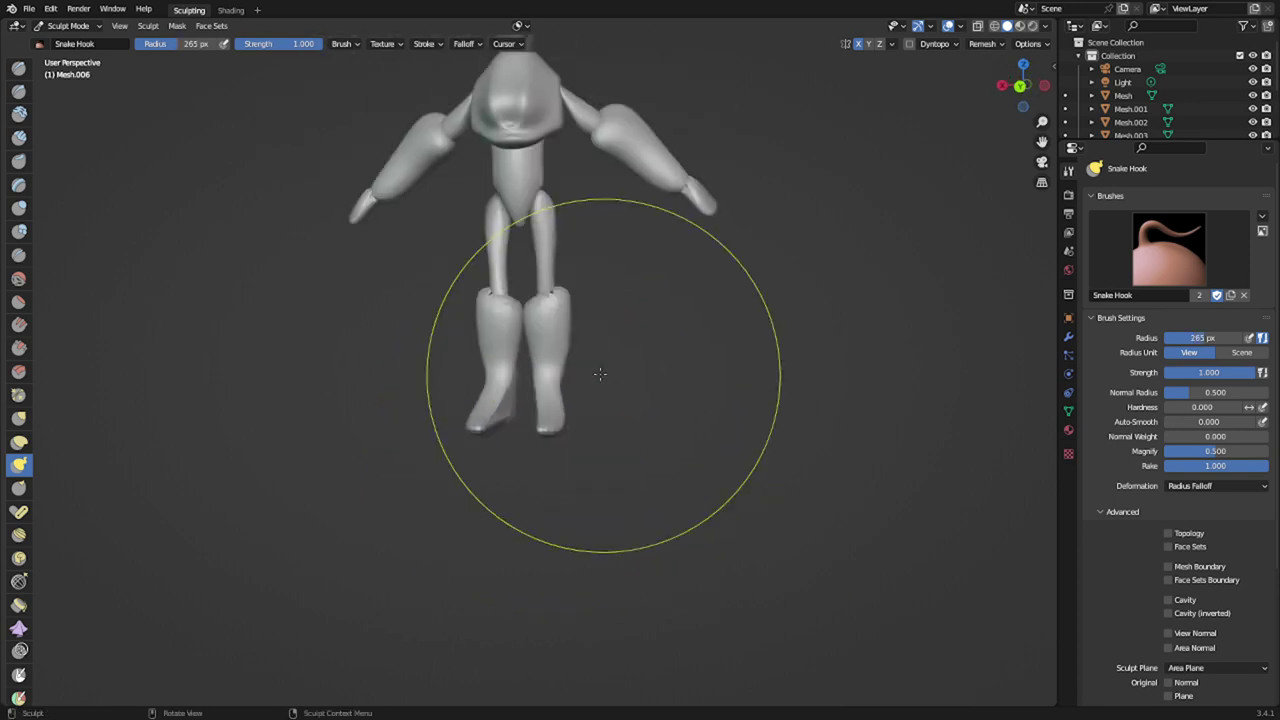
- In the right orthographic view, pull the chest backward with Snake Hook at a 320 px radius
middle_click_drag(577, 371, 528, 346)
middle_click_drag(530, 285, 510, 408, "shift")
scroll(510, 360, "up", 3)
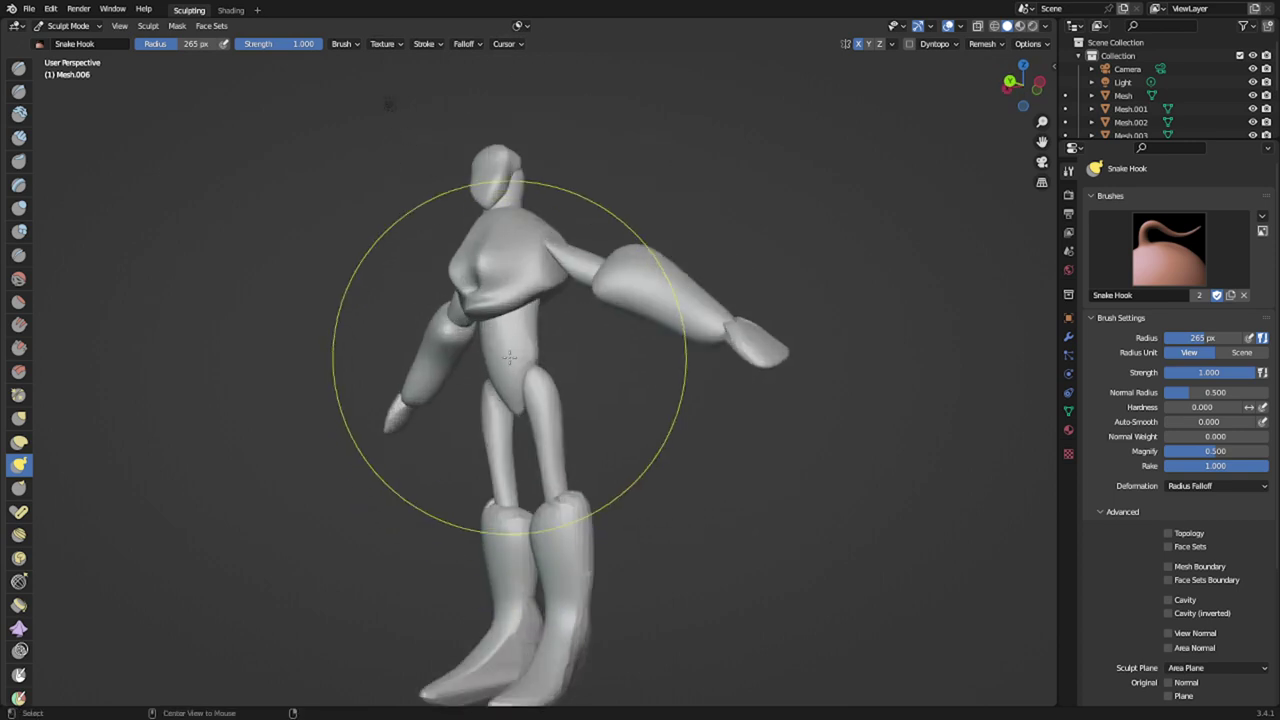
key("alt+q")
mouse_move(522, 350)
middle_mouse_down("shift")
mouse_move(532, 316)
mouse_move(477, 340)
middle_mouse_up("shift")
key("KP_3")
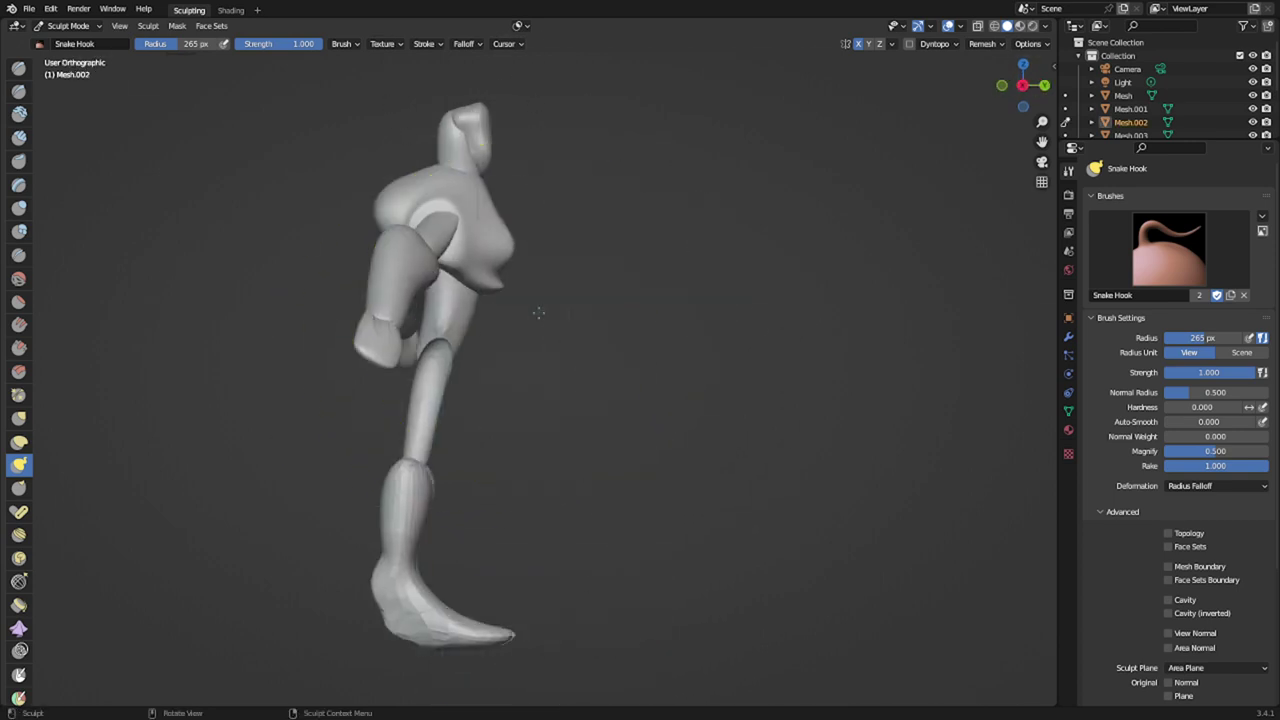
scroll(470, 266, "down", 2)
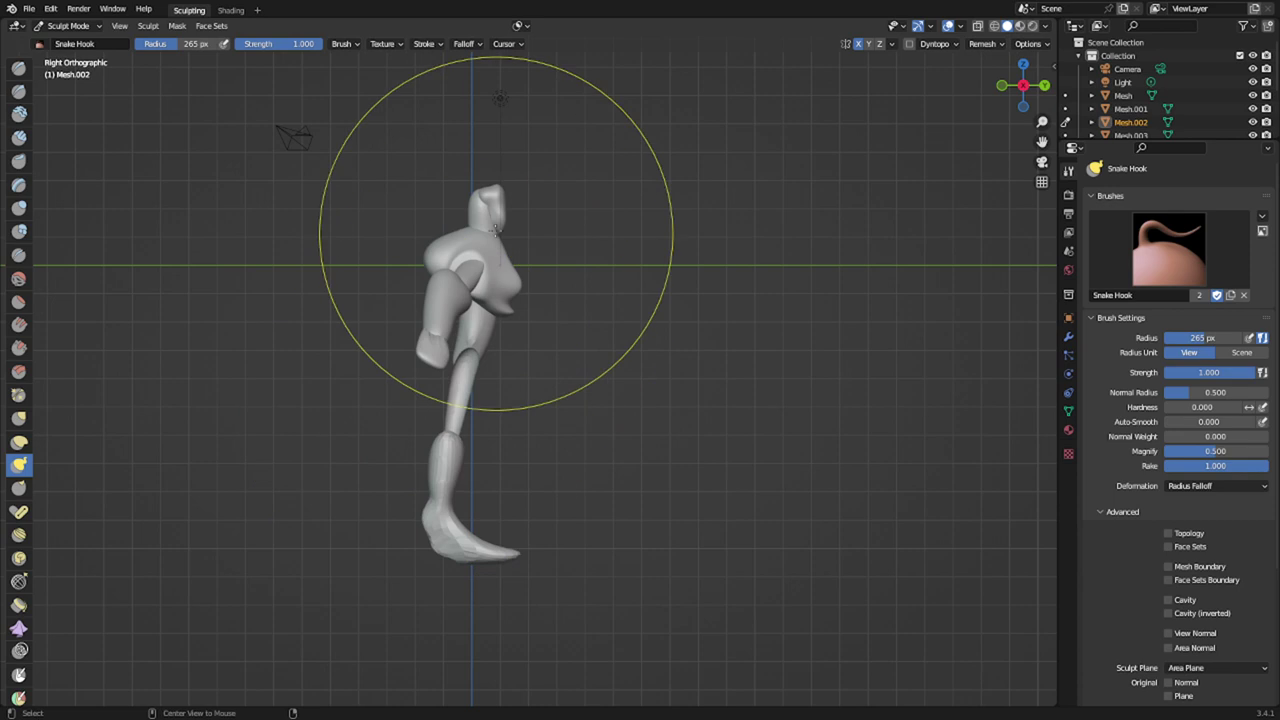
key("alt+q")
key("f")
left_click(522, 215)
mouse_move(521, 214)
left_mouse_down()
mouse_move(443, 226)
mouse_move(456, 228)
left_mouse_up()
- Switch to the abdomen and realign it under the chest, pulling its upper part upward with Snake Hook
key("alt+q")
mouse_move(490, 294)
left_mouse_down()
mouse_move(455, 254)
mouse_move(469, 262)
left_mouse_up()
left_click_drag(460, 359, 474, 348)
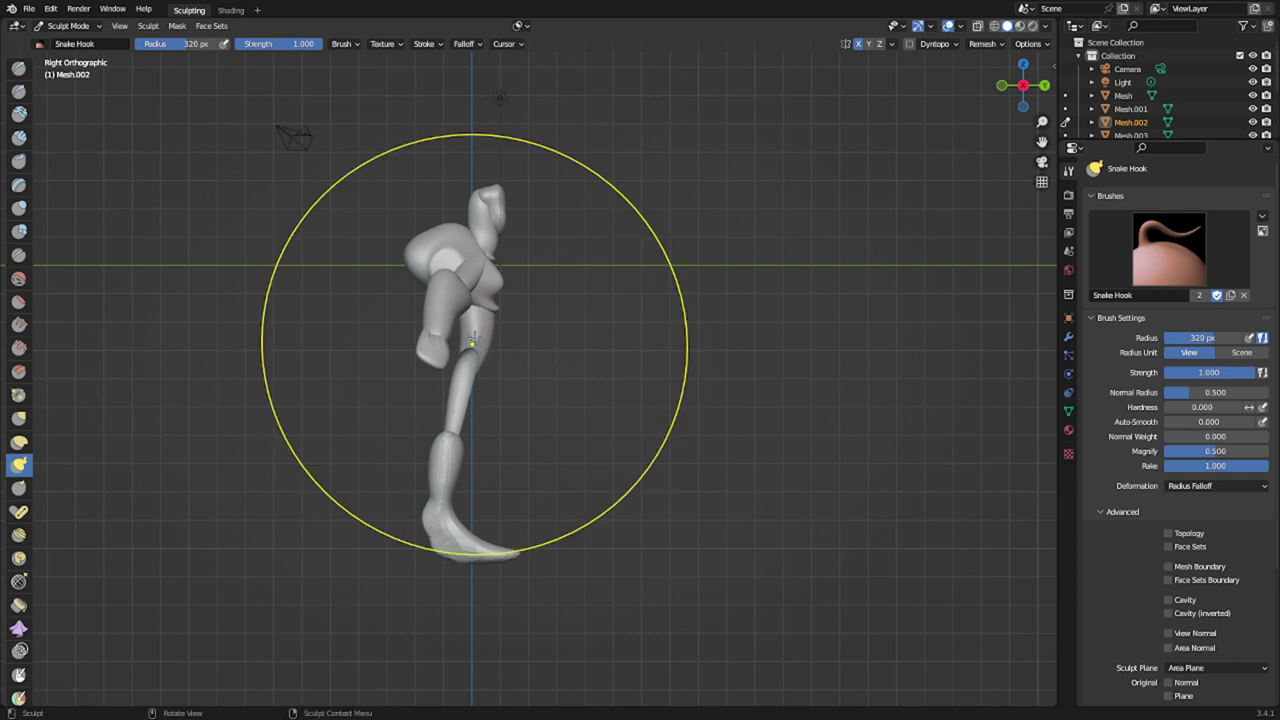
mouse_move(476, 287)
left_mouse_down()
mouse_move(467, 258)
mouse_move(480, 195)
left_mouse_up()
- Switch sculpting to the upper arms and pull their inner ends up to the shoulders with Snake Hook at a 148 px radius
key("alt+q")
key("alt+q")
mouse_move(590, 306)
middle_mouse_down()
mouse_move(506, 343)
mouse_move(408, 324)
mouse_move(402, 334)
middle_mouse_up()
key("alt+q")
scroll(534, 238, "up", 2)
middle_click_drag(541, 230, 608, 184)
key("f")
left_click(431, 205)
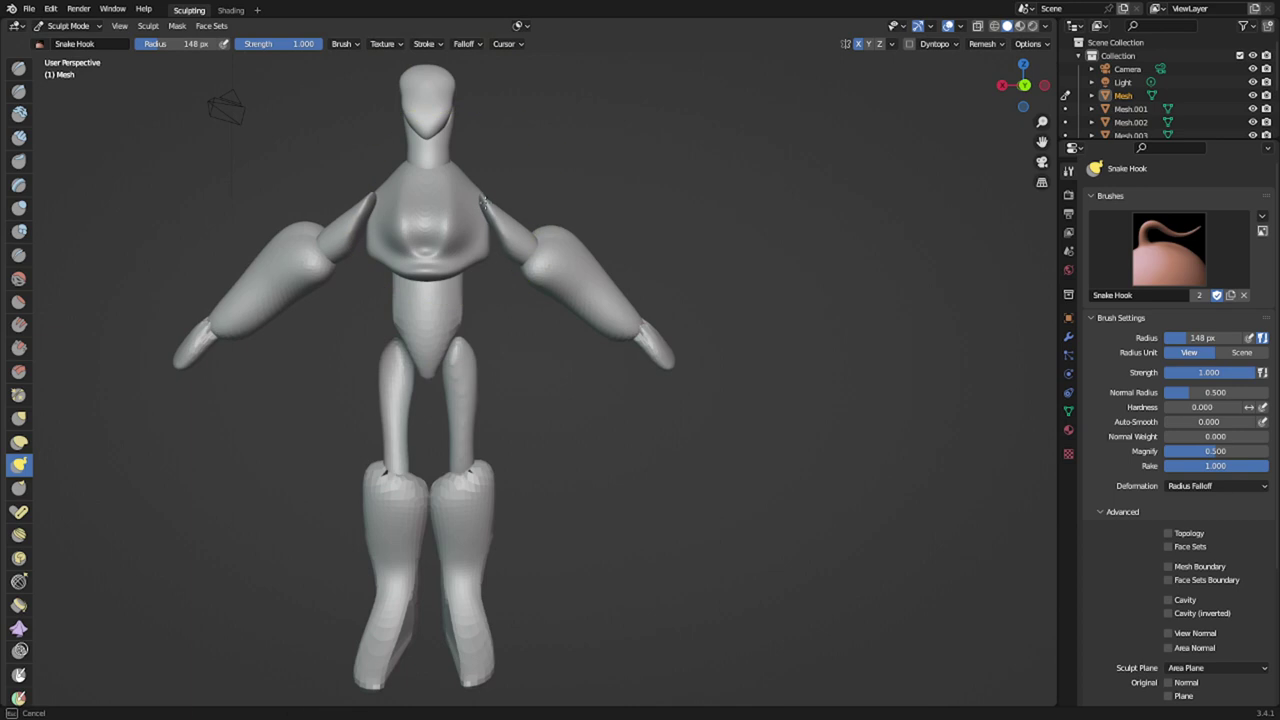
middle_click_drag(485, 187, 576, 237)
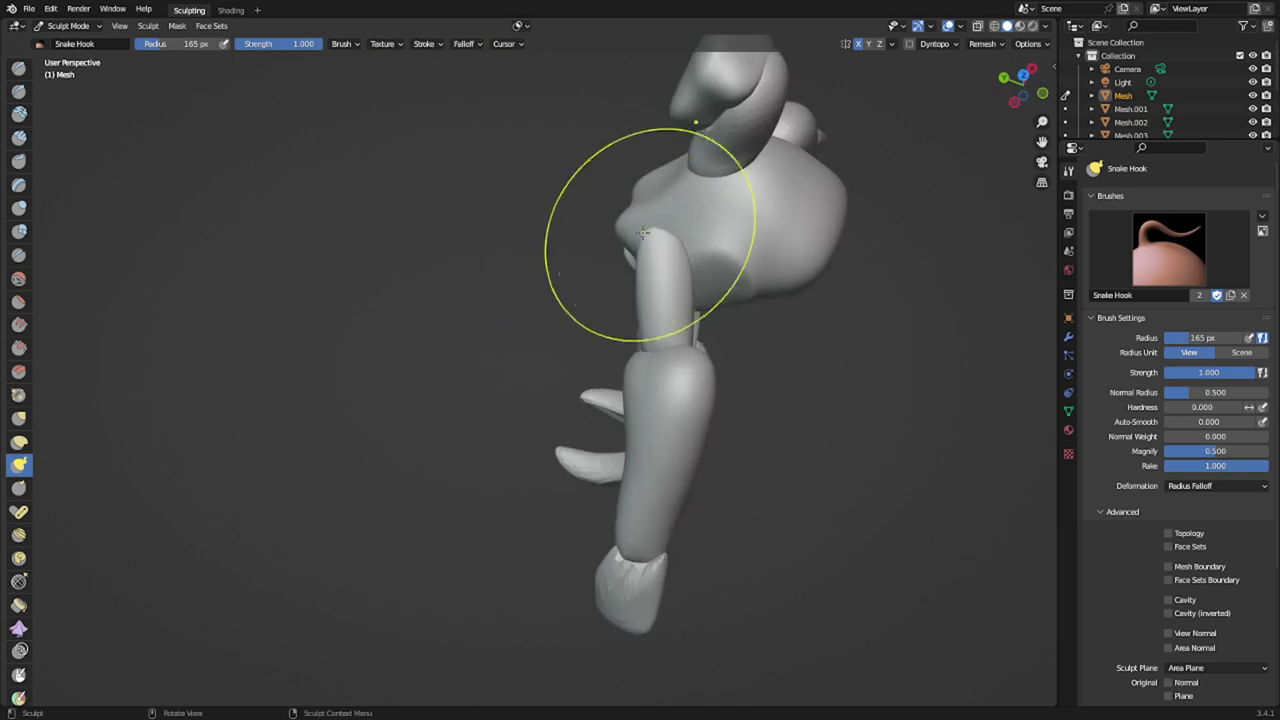
- Reposition the shoulder ends of the upper arms toward the back of the chest with Snake Hook, enlarging the radius to 216 px
left_click_drag(653, 236, 699, 260)
key("f")
left_click(686, 291)
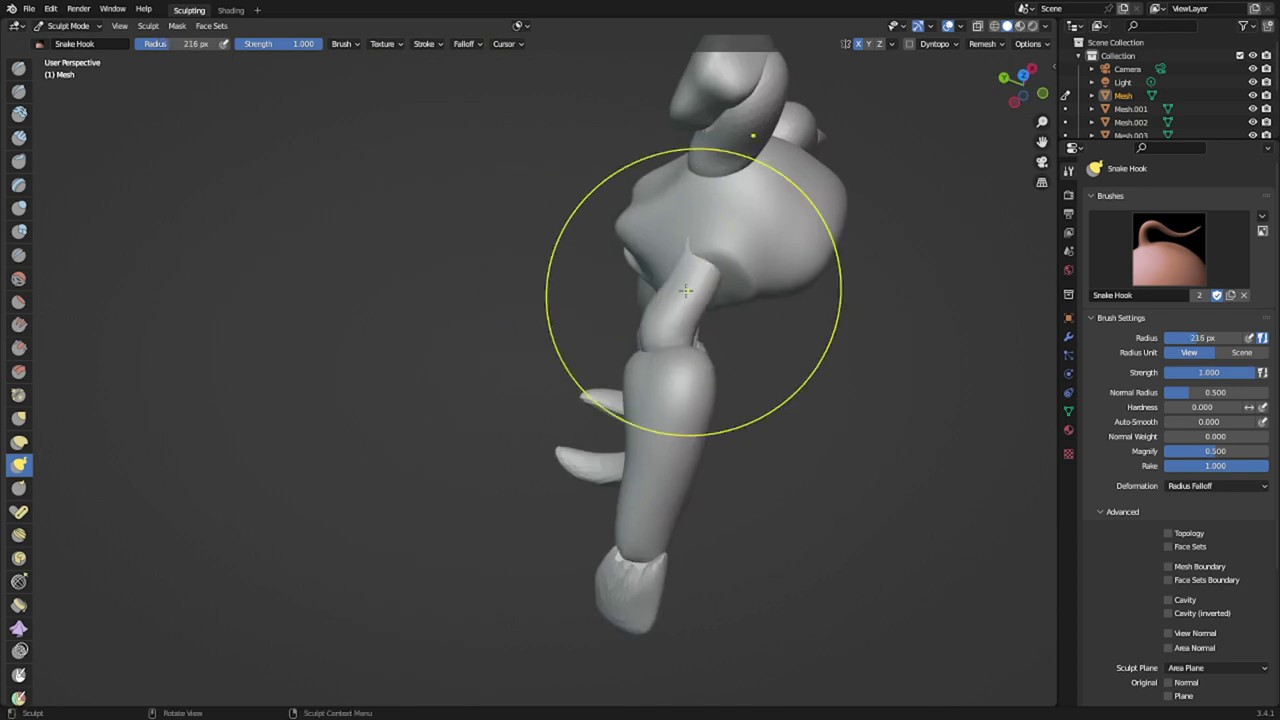
mouse_move(675, 309)
left_mouse_down()
mouse_move(706, 311)
mouse_move(679, 328)
left_mouse_up()
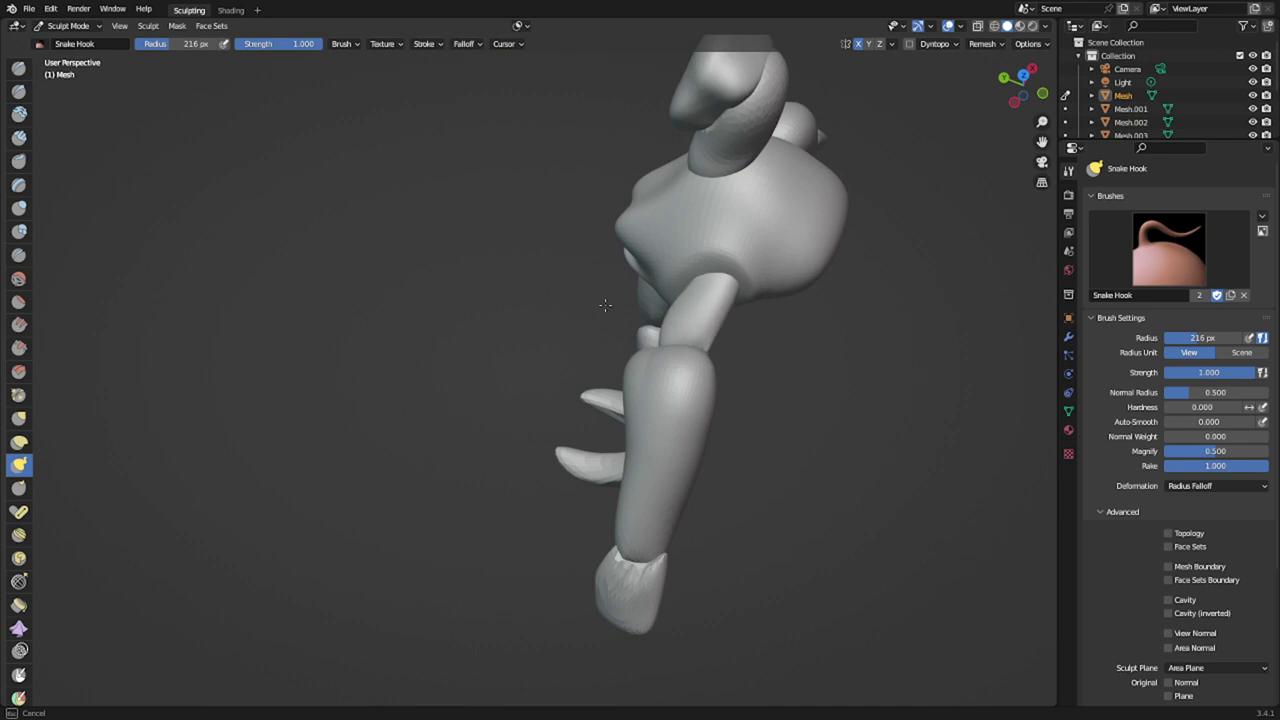
- Switch sculpting to the forearms and pull their elbow ends outward with Snake Hook
middle_click_drag(726, 344, 777, 363)
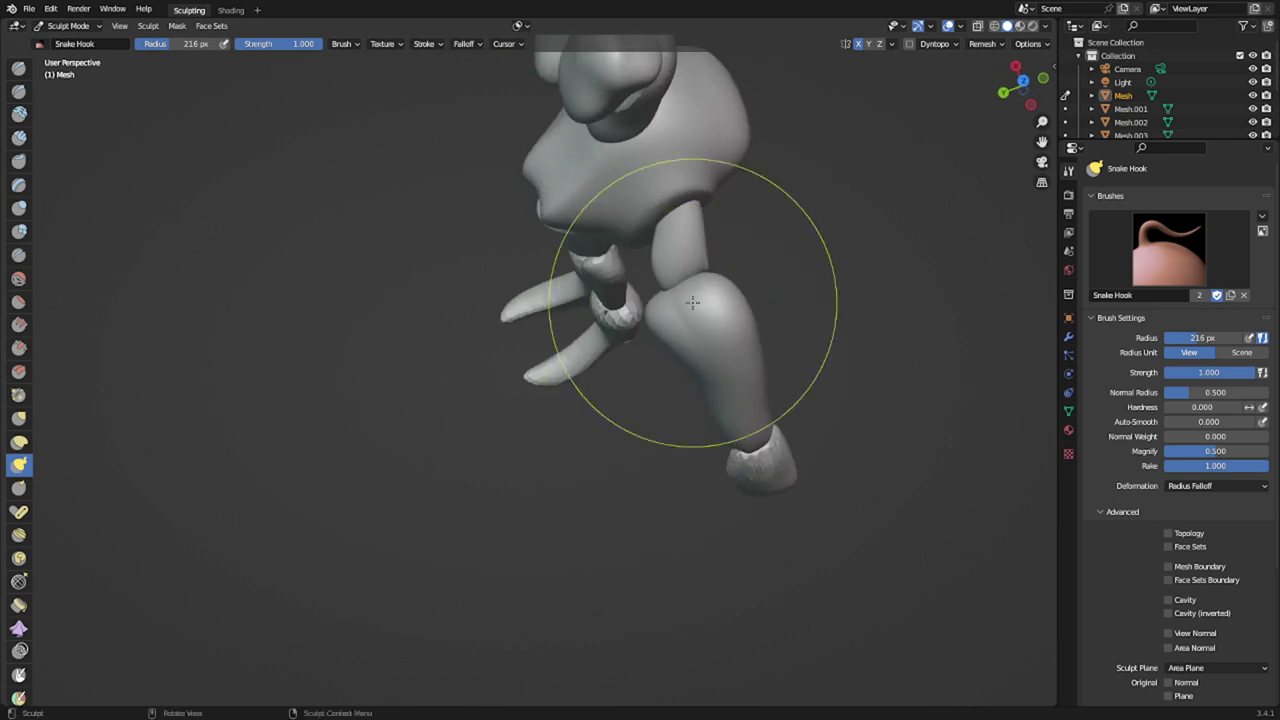
key("alt+q")
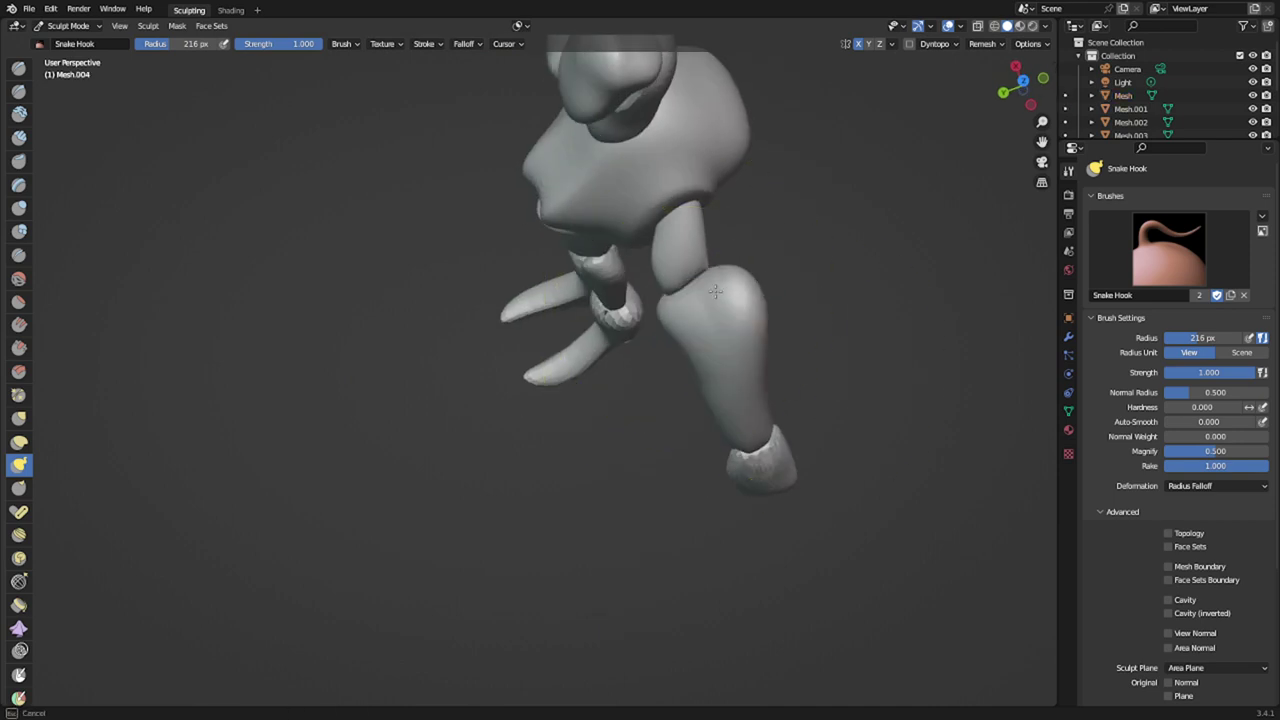
middle_click_drag(722, 290, 902, 224)
scroll(661, 266, "up", 4)
middle_click_drag(661, 266, 696, 342, "shift")
- Switch to the upper arms and pull their lower ends outward into the forearms with Snake Hook
key("alt+q")
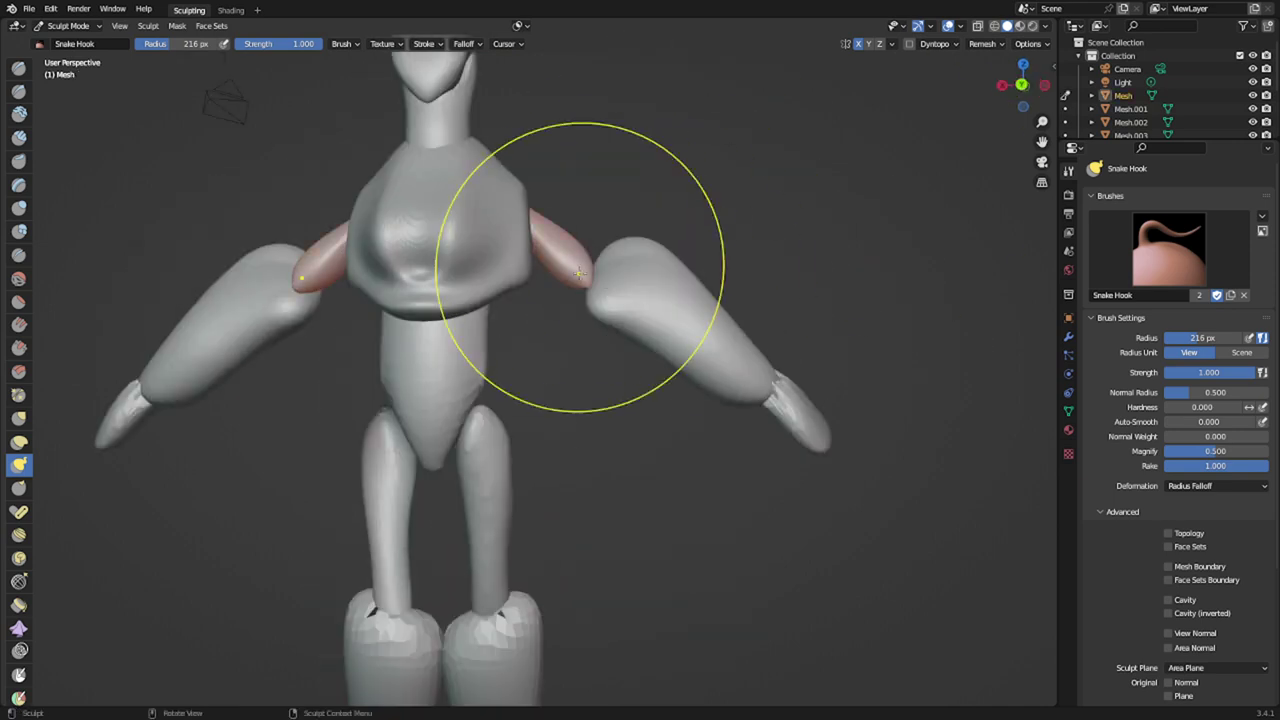
left_click_drag(581, 267, 616, 268)
middle_click_drag(622, 272, 518, 430)
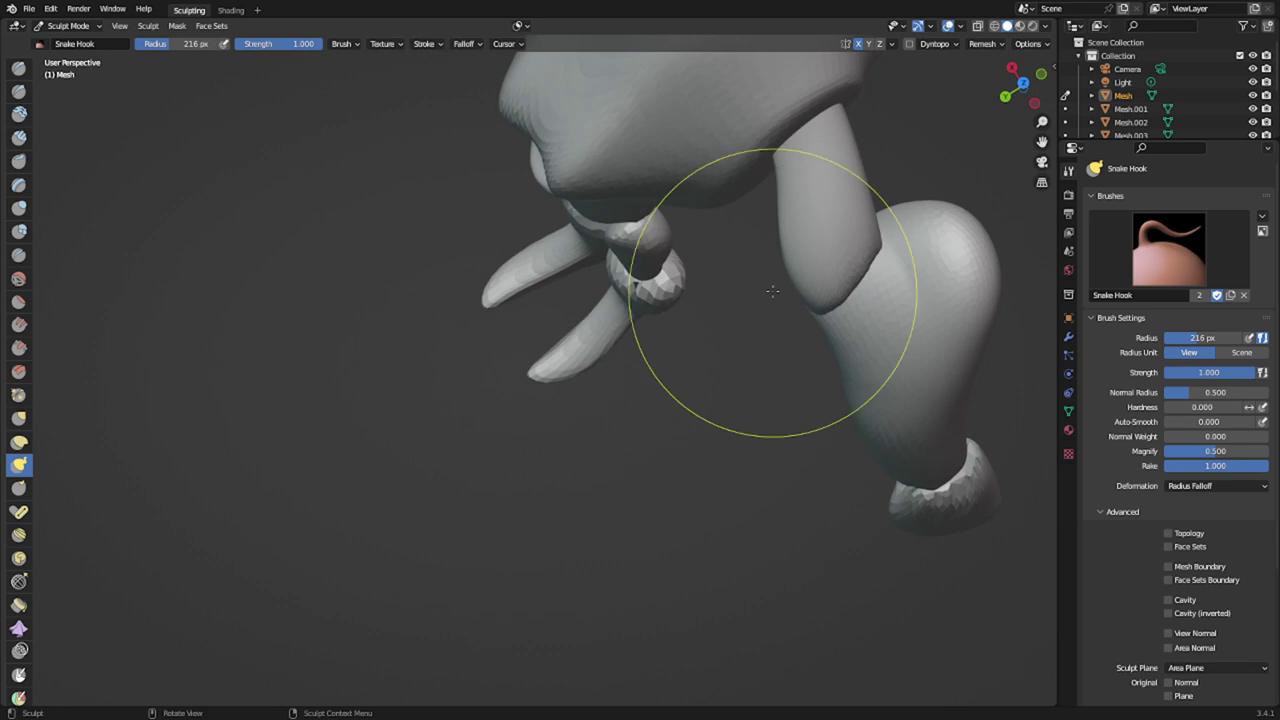
left_click_drag(809, 287, 850, 280)
mouse_move(852, 278)
middle_mouse_down()
mouse_move(840, 236)
mouse_move(848, 286)
middle_mouse_up()
- Switch sculpting to the chest, framing its shoulder area from the front
scroll(848, 289, "down", 4)
middle_click_drag(670, 315, 758, 226)
scroll(758, 226, "up", 5)
middle_click_drag(566, 225, 638, 352, "shift")
key("alt+q")
scroll(600, 318, "up", 2)
mouse_move(604, 312)
middle_mouse_down()
mouse_move(560, 287)
mouse_move(577, 306)
middle_mouse_up()
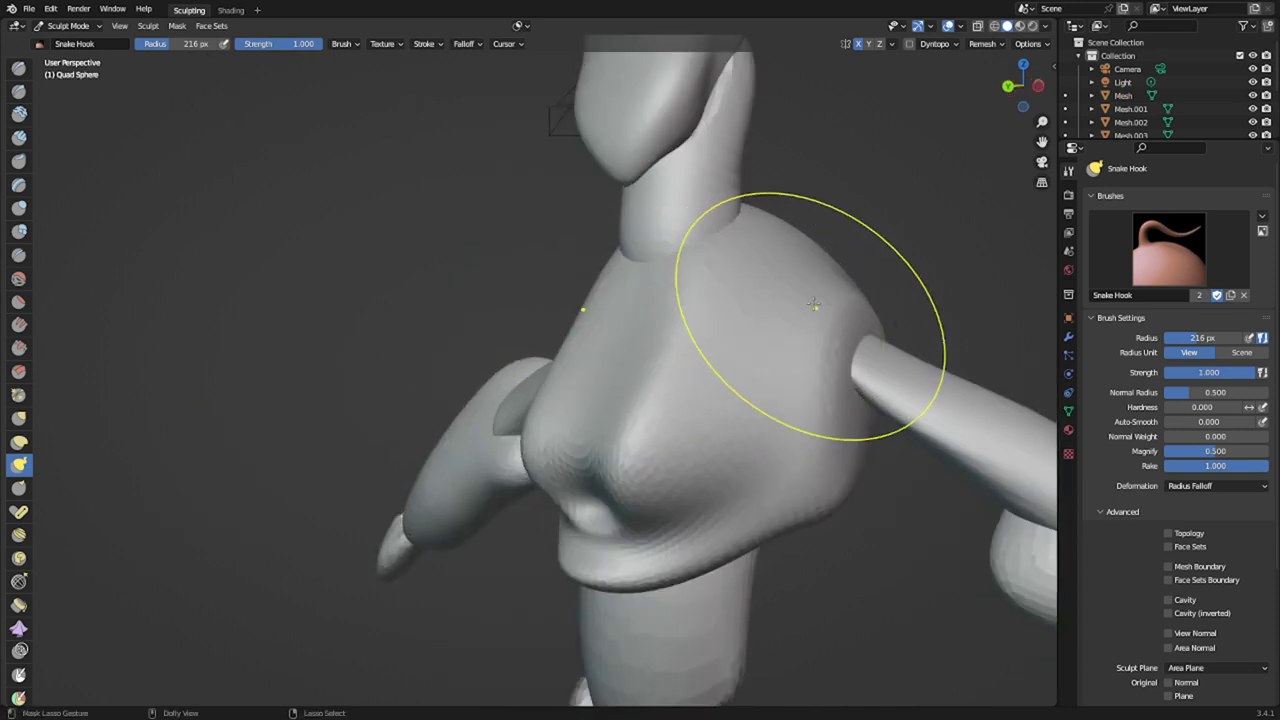
mouse_move(809, 298)
left_mouse_down("ctrl+shift")
mouse_move(804, 351)
mouse_move(881, 394)
mouse_move(937, 289)
mouse_move(908, 248)
left_mouse_up("ctrl+shift")
middle_click_drag(764, 252, 806, 294)
key("ctrl+z")
- Pull the upper sides of the chest outward and up into shoulder bulges with Snake Hook at a 216 px radius
middle_click_drag(694, 328, 729, 297)
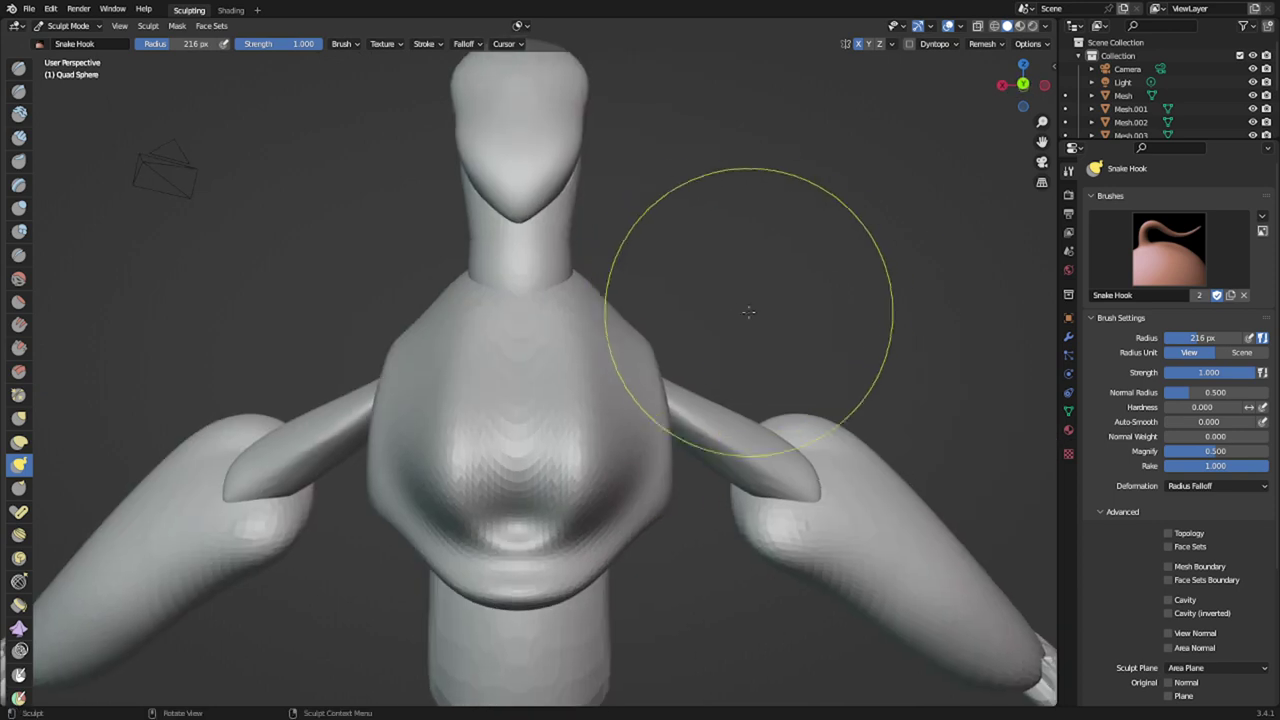
left_click_drag(656, 368, 740, 312)
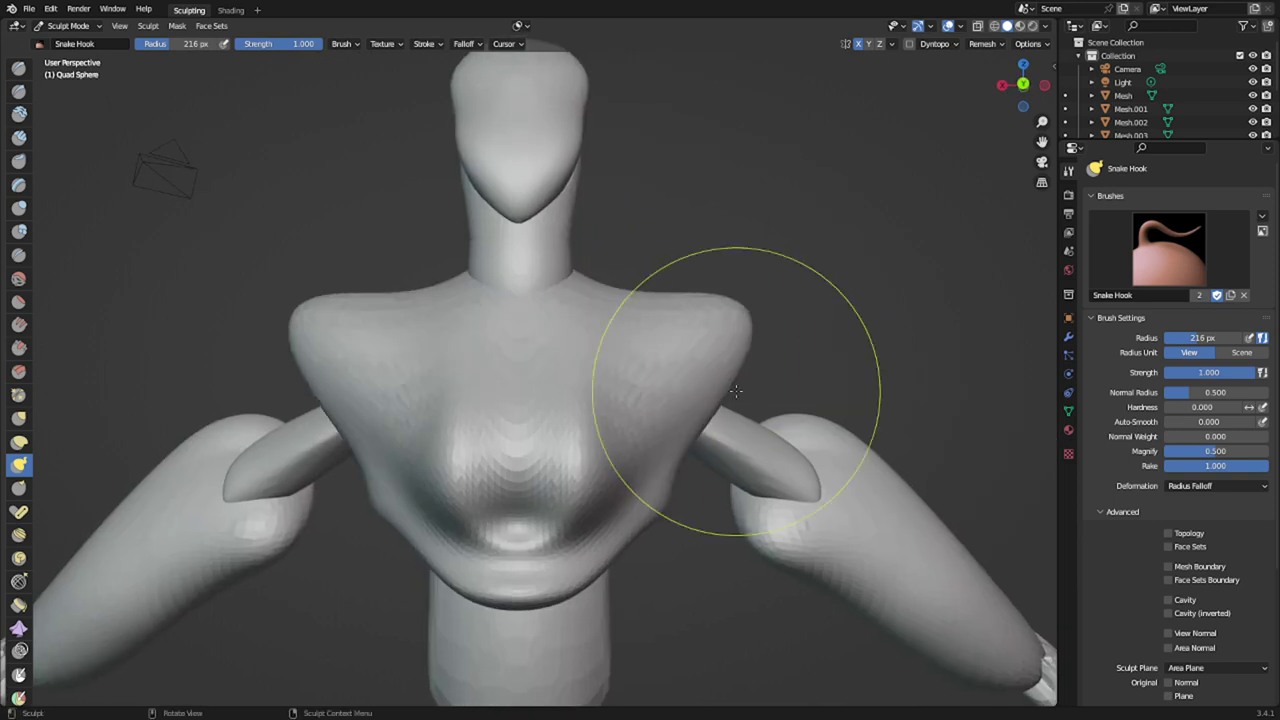
- Lasso-mask the shoulder bulges and separate them from the chest with Mask Slice to New Object
mouse_move(646, 277)
left_mouse_down("ctrl+shift")
mouse_move(637, 323)
mouse_move(680, 447)
mouse_move(803, 267)
mouse_move(780, 254)
left_mouse_up("ctrl+shift")
middle_click_drag(774, 311, 631, 313)
middle_click_drag(793, 323, 646, 414)
key("q")
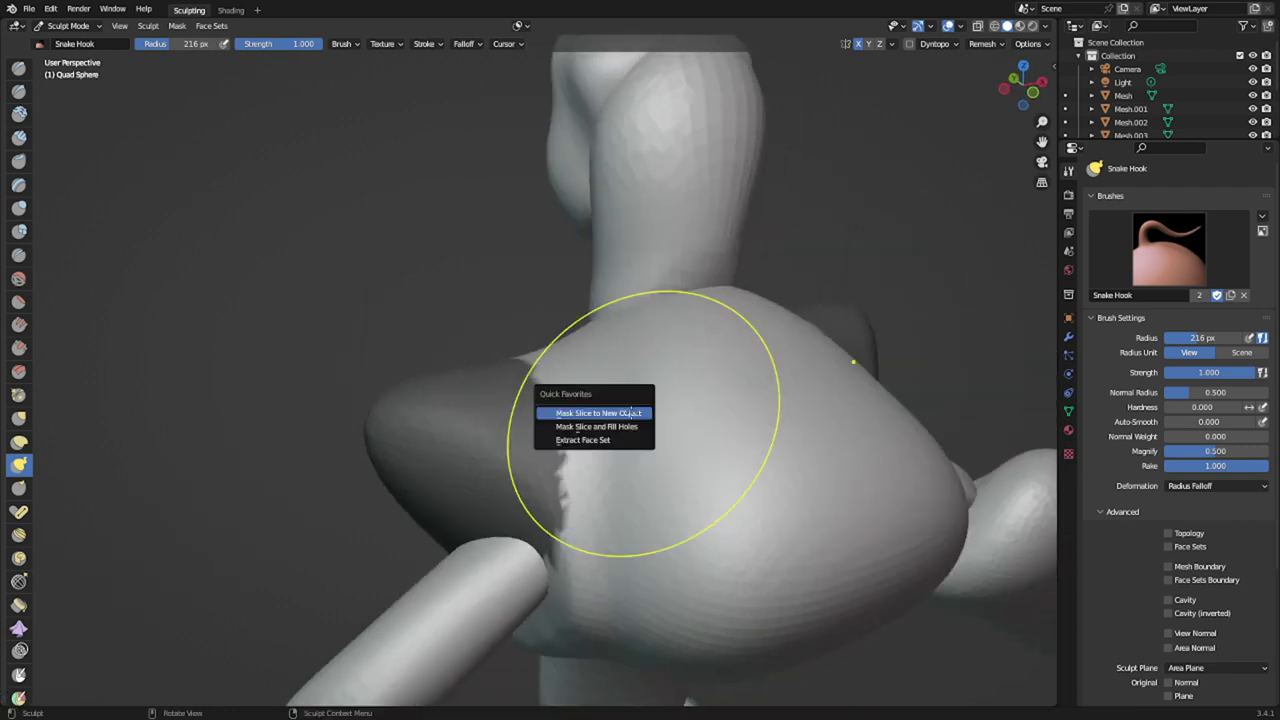
left_click(628, 413)
- Return to Sculpt Mode on the chest and even out its sides where the shoulders were cut off
scroll(498, 350, "down", 5)
mouse_move(498, 350)
middle_mouse_down()
mouse_move(678, 351)
mouse_move(752, 322)
middle_mouse_up()
key("ctrl+Tab")
left_click(677, 410)
left_click_drag(597, 384, 605, 381)
key("alt+q")
mouse_move(615, 330)
left_mouse_down()
mouse_move(598, 332)
mouse_move(654, 388)
left_mouse_up()
scroll(600, 333, "up", 2)
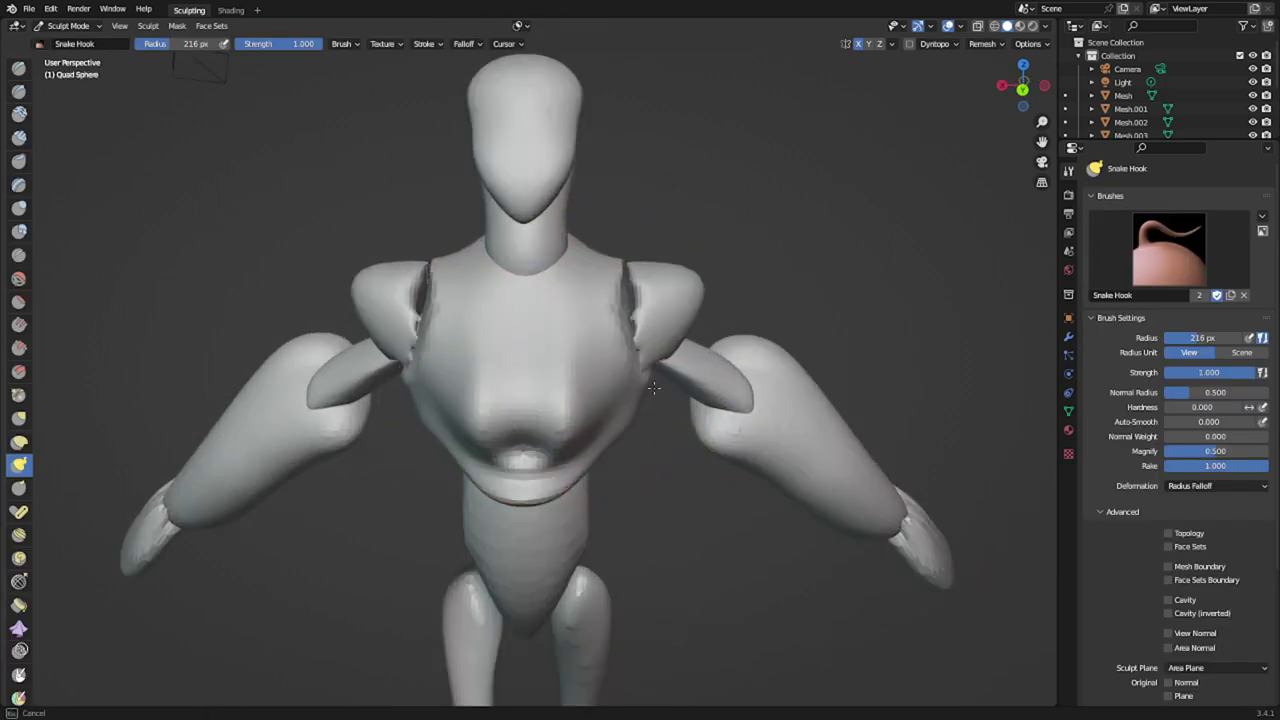
- Switch to the separated shoulders and fill out their open inner sides with the Inflate brush at 0.500 strength
key("alt+q")
key("i")
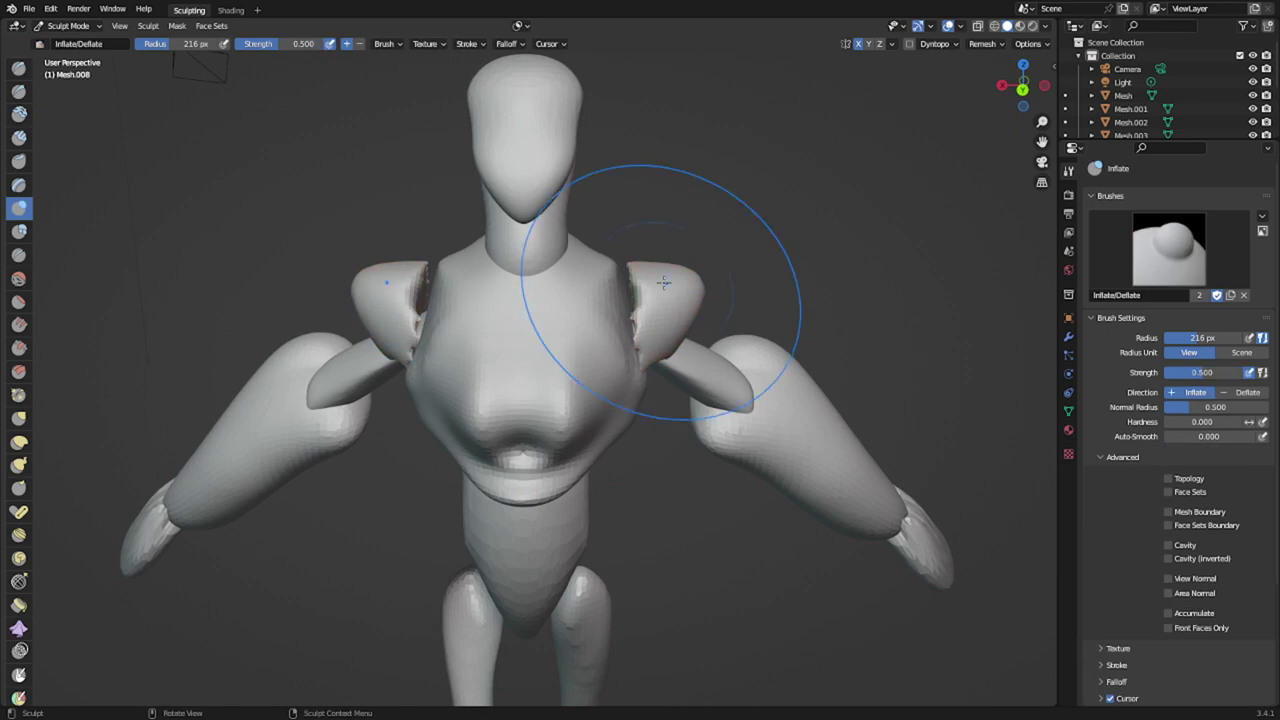
left_click_drag(650, 303, 645, 301)
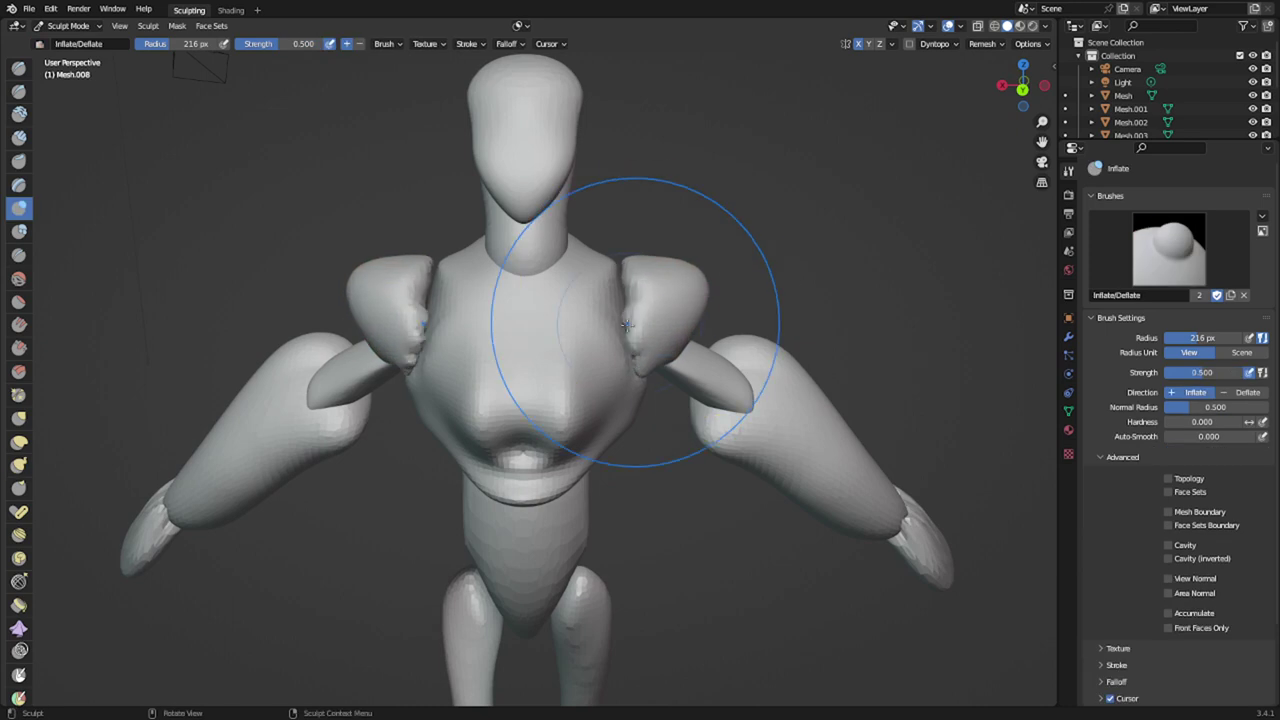
mouse_move(643, 303)
left_mouse_down()
mouse_move(651, 287)
mouse_move(588, 243)
left_mouse_up()
- Switch back to the chest, adjust its side profile with Snake Hook and smooth the ridges on its front
key("k")
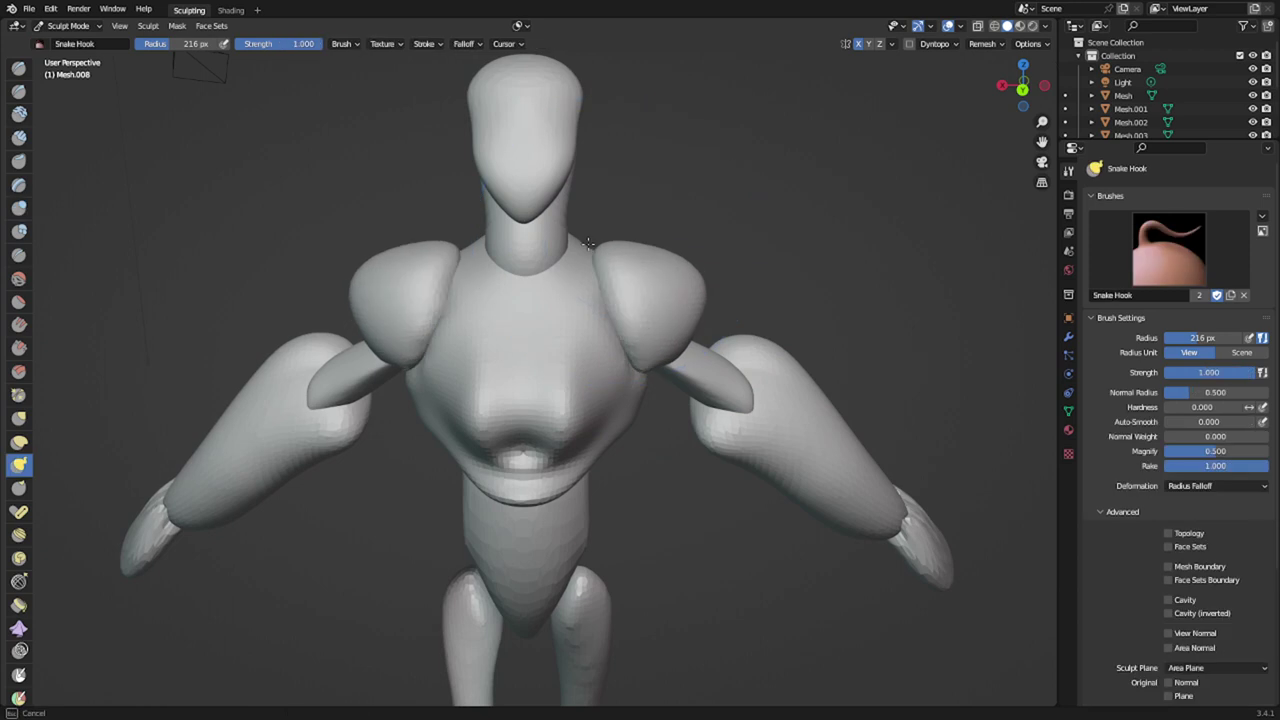
middle_click_drag(626, 306, 551, 288)
key("alt+q")
mouse_move(704, 396)
middle_mouse_down()
mouse_move(691, 374)
mouse_move(682, 392)
middle_mouse_up()
scroll(684, 390, "down", 2)
mouse_move(811, 354)
left_mouse_down()
mouse_move(745, 338)
mouse_move(765, 337)
left_mouse_up()
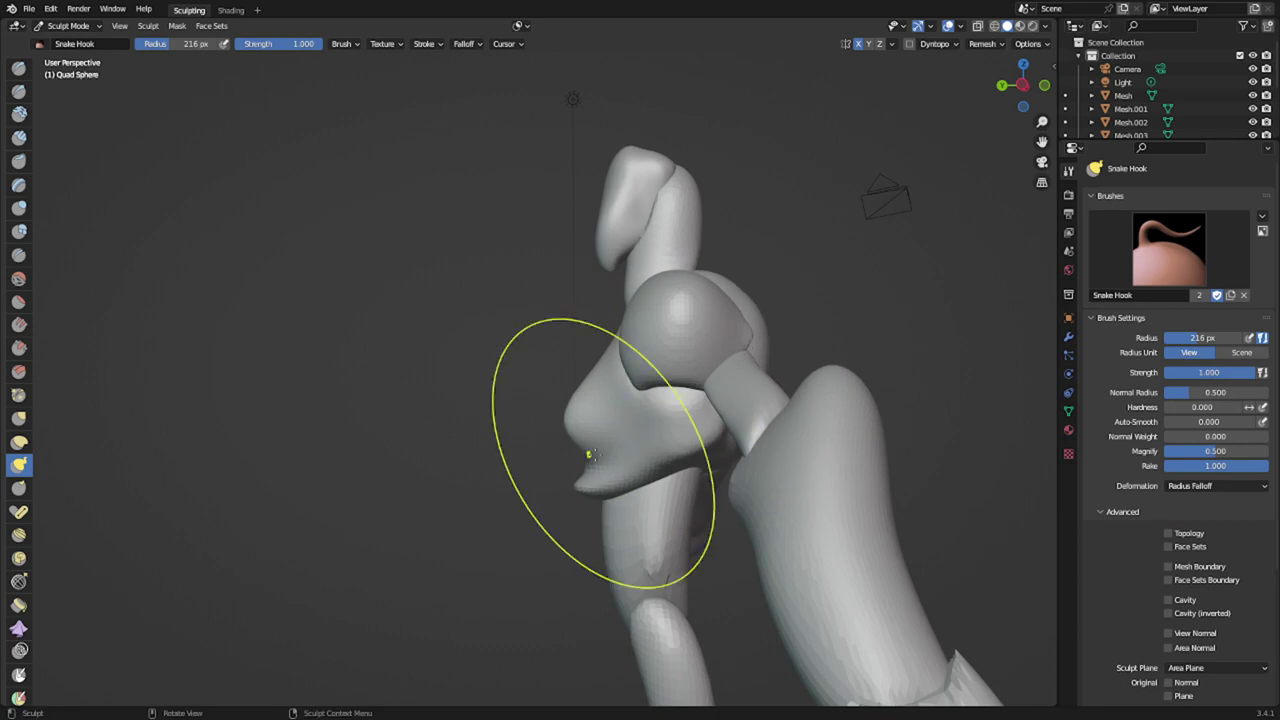
middle_click_drag(590, 455, 749, 451)
scroll(749, 451, "up", 2)
mouse_move(549, 453)
left_mouse_down("shift")
mouse_move(500, 450)
mouse_move(452, 413)
left_mouse_up("shift")
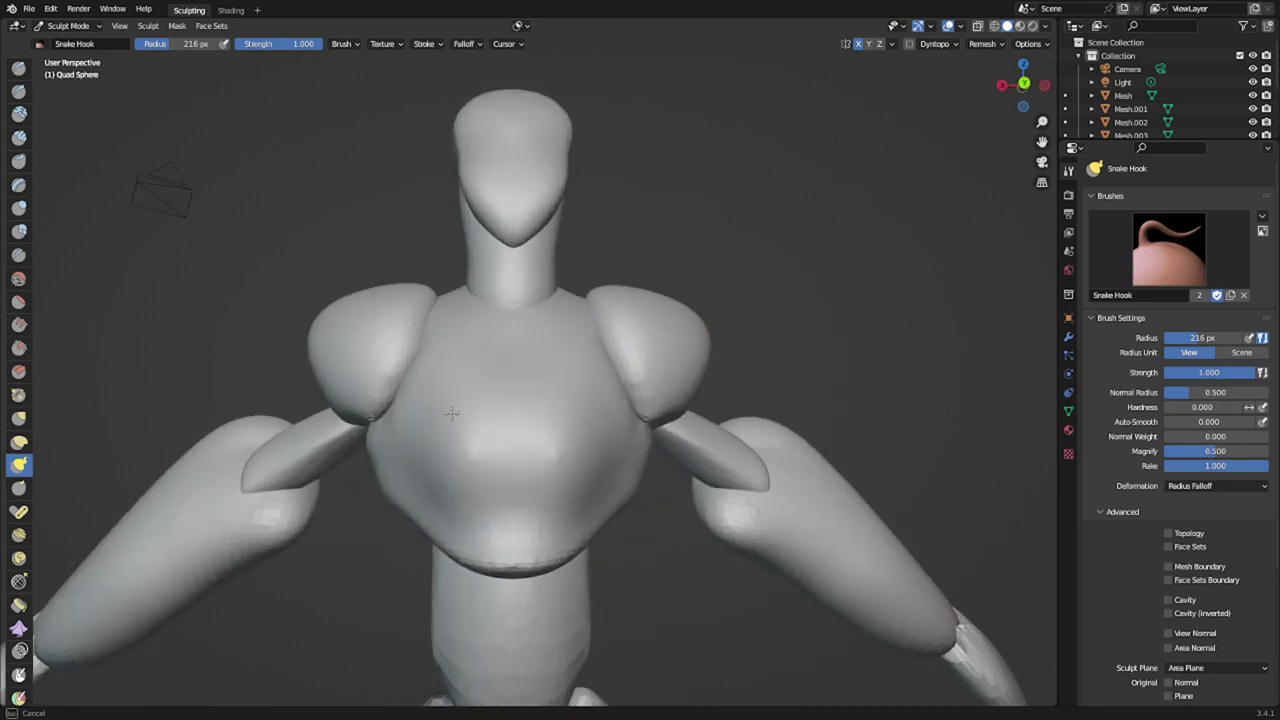
- Pull the chest's lower front edge inward and reshape its upper front with Snake Hook
mouse_move(603, 423)
middle_mouse_down()
mouse_move(494, 394)
mouse_move(500, 404)
middle_mouse_up()
scroll(500, 404, "down", 2)
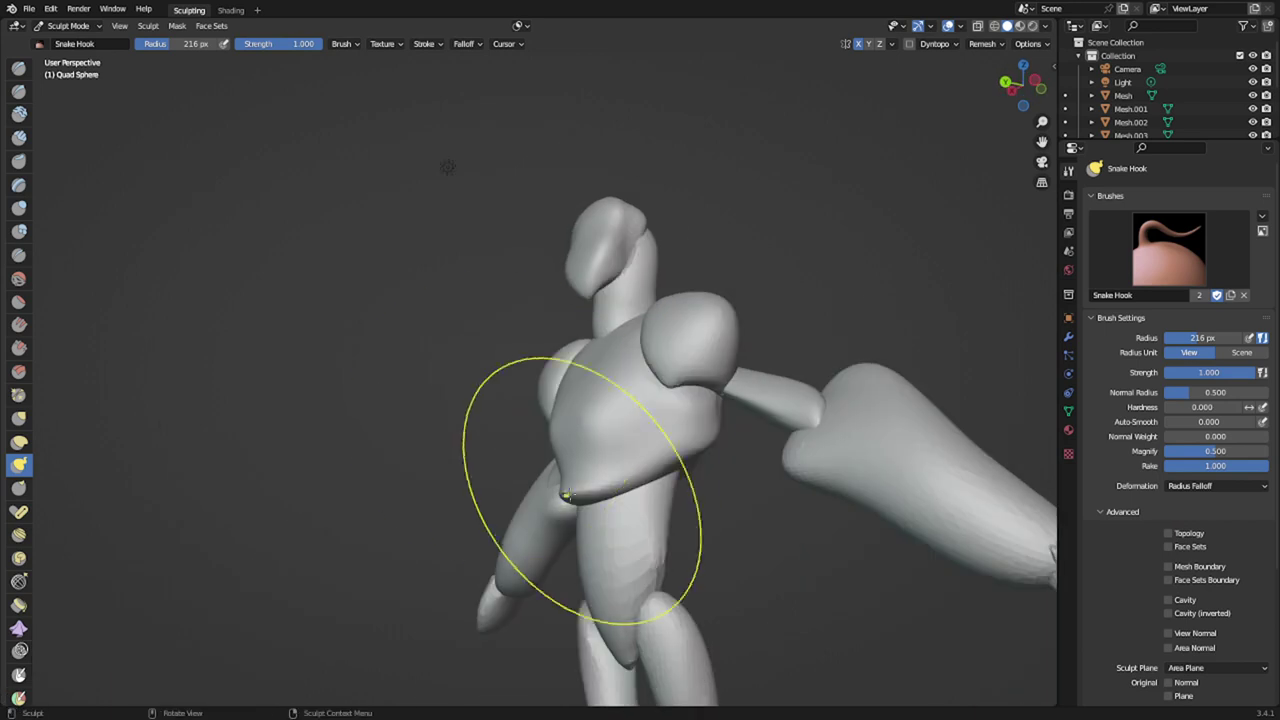
left_click_drag(567, 497, 600, 483)
left_click_drag(622, 416, 620, 406)
middle_click_drag(620, 400, 640, 462)
left_click_drag(586, 330, 638, 281)
left_click_drag(590, 365, 579, 322)
- Adjust the rounded back of the chest with Snake Hook
mouse_move(678, 342)
middle_mouse_down()
mouse_move(591, 284)
mouse_move(488, 322)
middle_mouse_up()
middle_click_drag(656, 378, 600, 400)
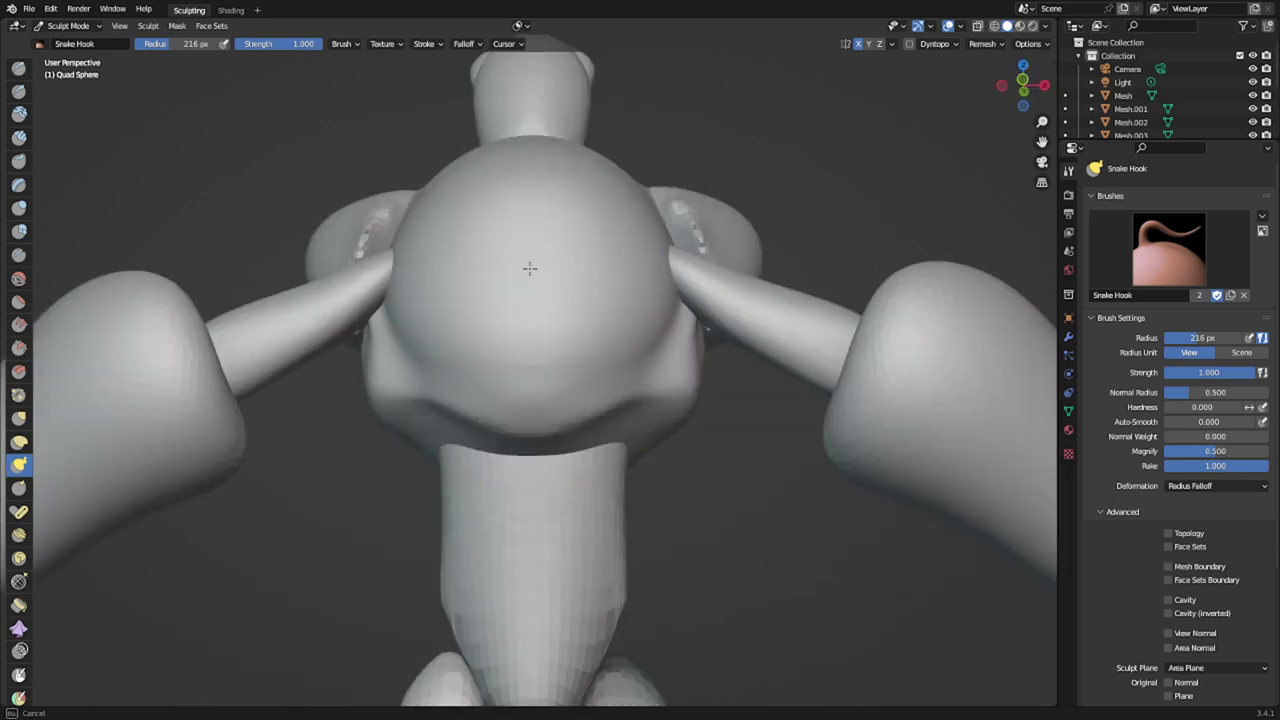
left_click_drag(530, 268, 531, 271)
mouse_move(536, 310)
middle_mouse_down()
mouse_move(543, 334)
mouse_move(508, 468)
mouse_move(521, 428)
mouse_move(558, 400)
middle_mouse_up()
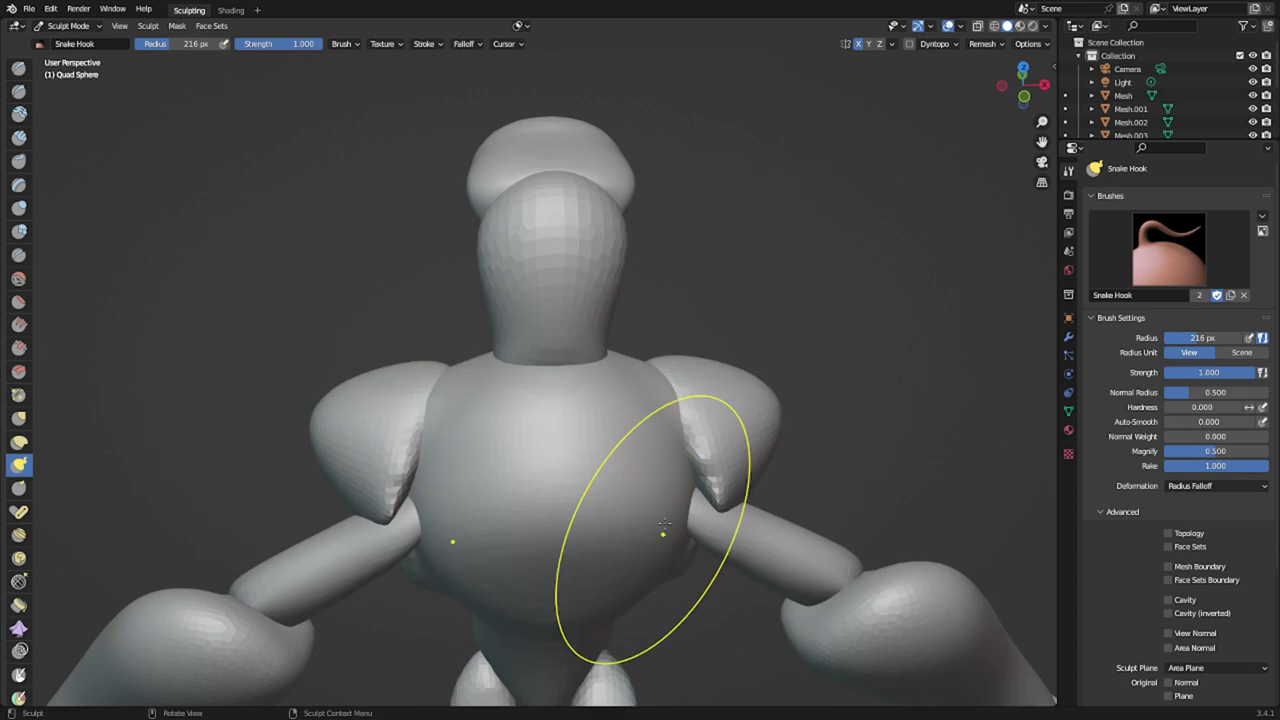
- Switch to the shoulders and pull their back portions in against the chest with Snake Hook, adjusting them from above
key("alt+q")
left_click_drag(714, 460, 665, 476)
middle_click_drag(648, 489, 407, 590)
left_click_drag(432, 539, 394, 556)
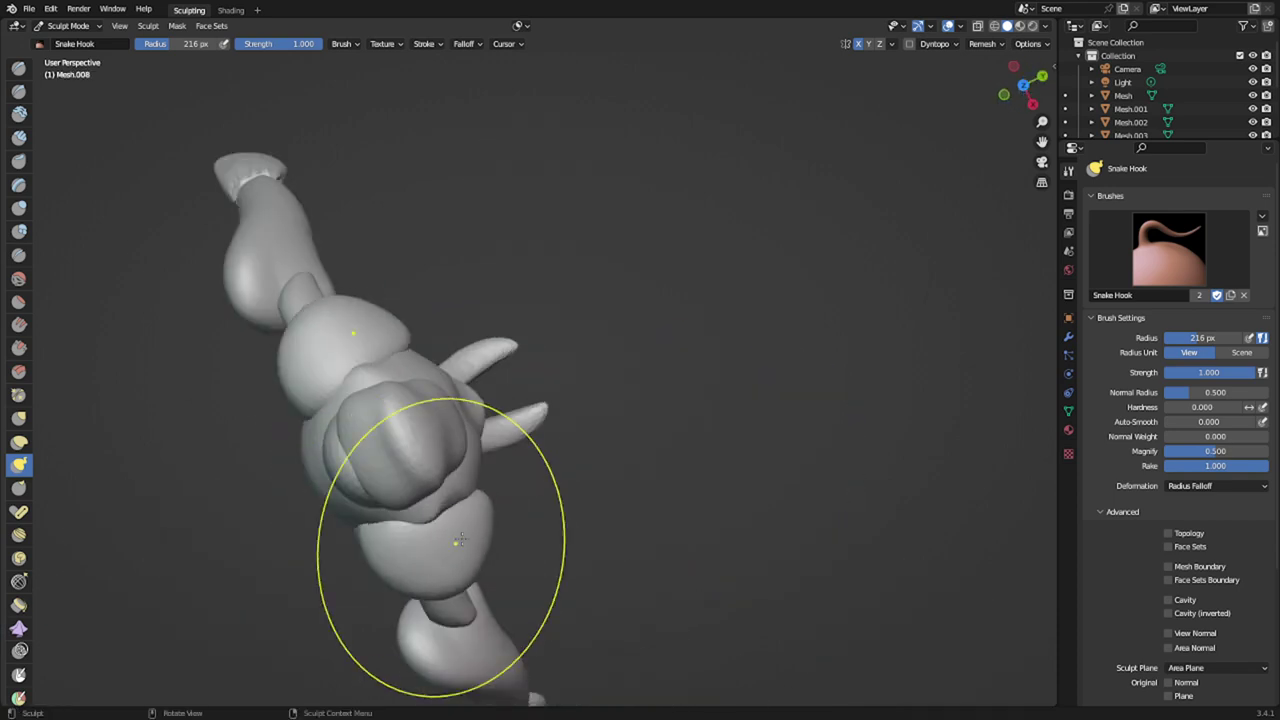
left_click_drag(470, 535, 455, 538)
middle_click_drag(502, 526, 635, 376)
- Switch to the upper arms and nudge their shoulder ends outward from behind with Snake Hook
key("alt+q")
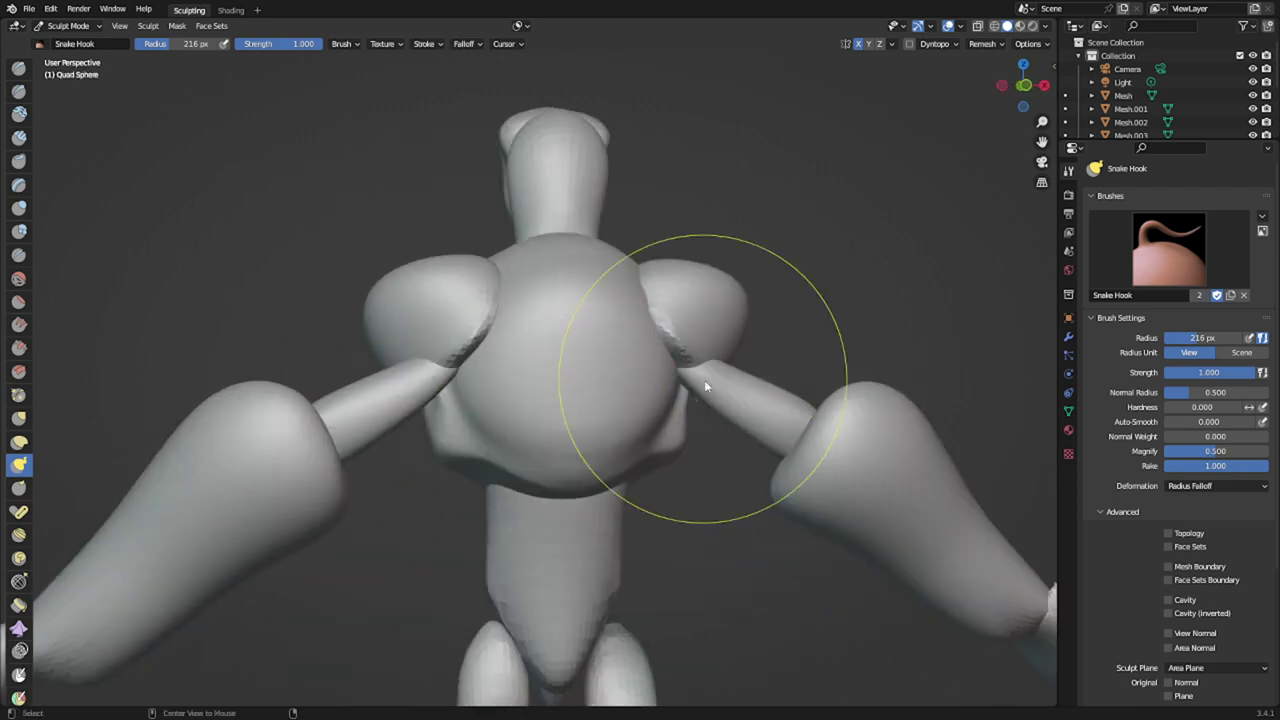
key("alt+q")
left_click_drag(686, 371, 713, 366)
middle_click_drag(714, 368, 488, 391)
middle_click_drag(320, 414, 220, 398)
scroll(363, 391, "up", 1)
- Switch to the shoulders and pull their lower edges up and closer to the chest with Snake Hook
key("alt+q")
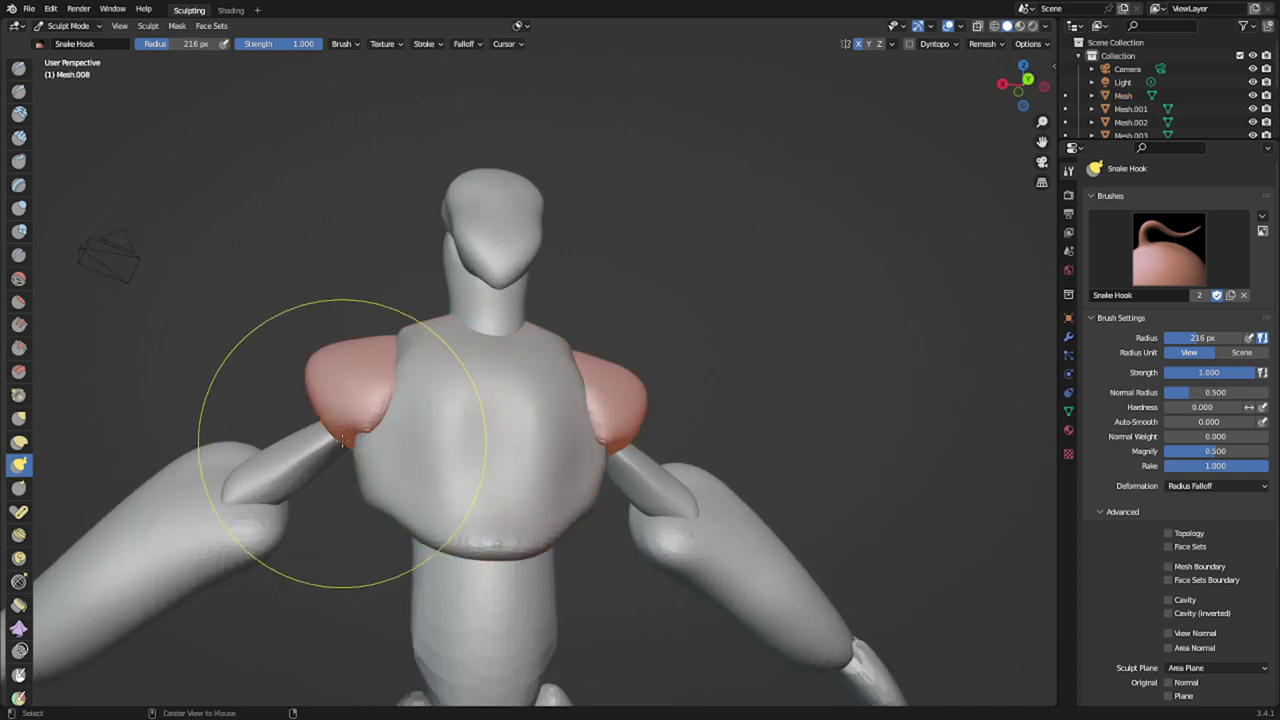
left_click_drag(347, 447, 344, 424)
middle_click_drag(353, 425, 563, 434)
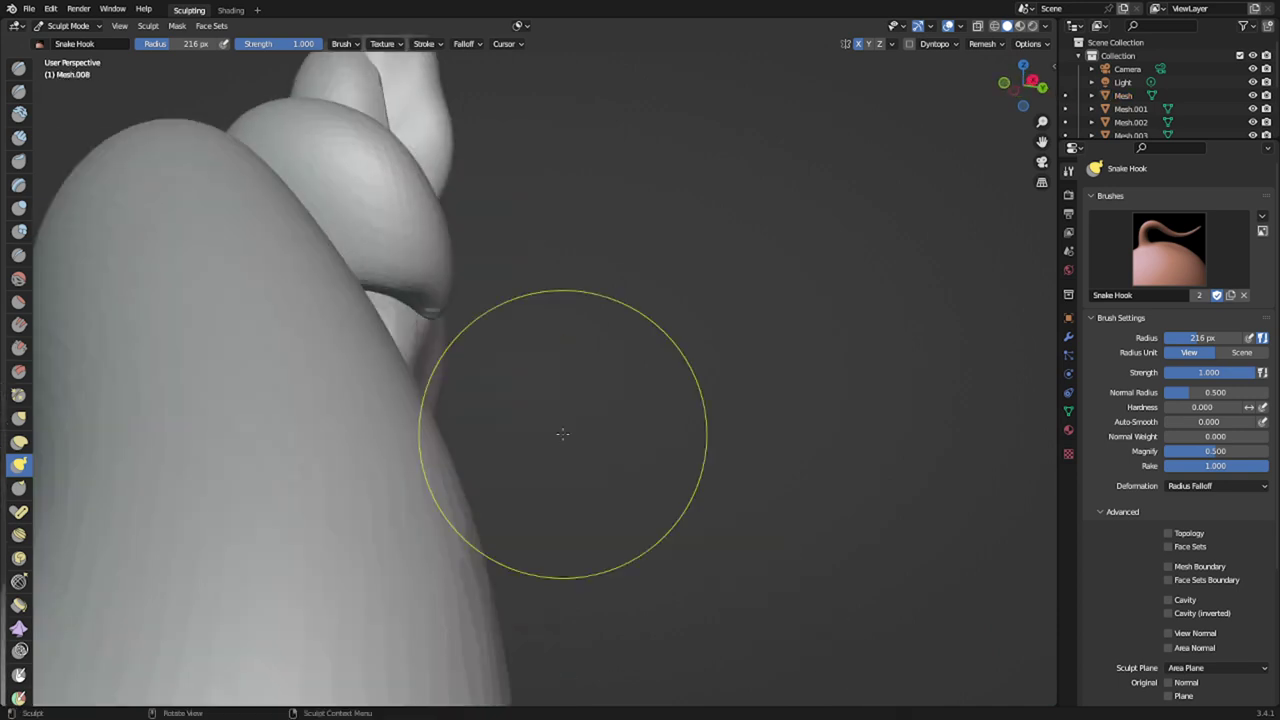
middle_click_drag(400, 420, 492, 415)
left_click_drag(493, 415, 441, 432)
middle_click_drag(452, 435, 390, 440)
left_click_drag(414, 480, 400, 478)
middle_click_drag(411, 496, 295, 478)
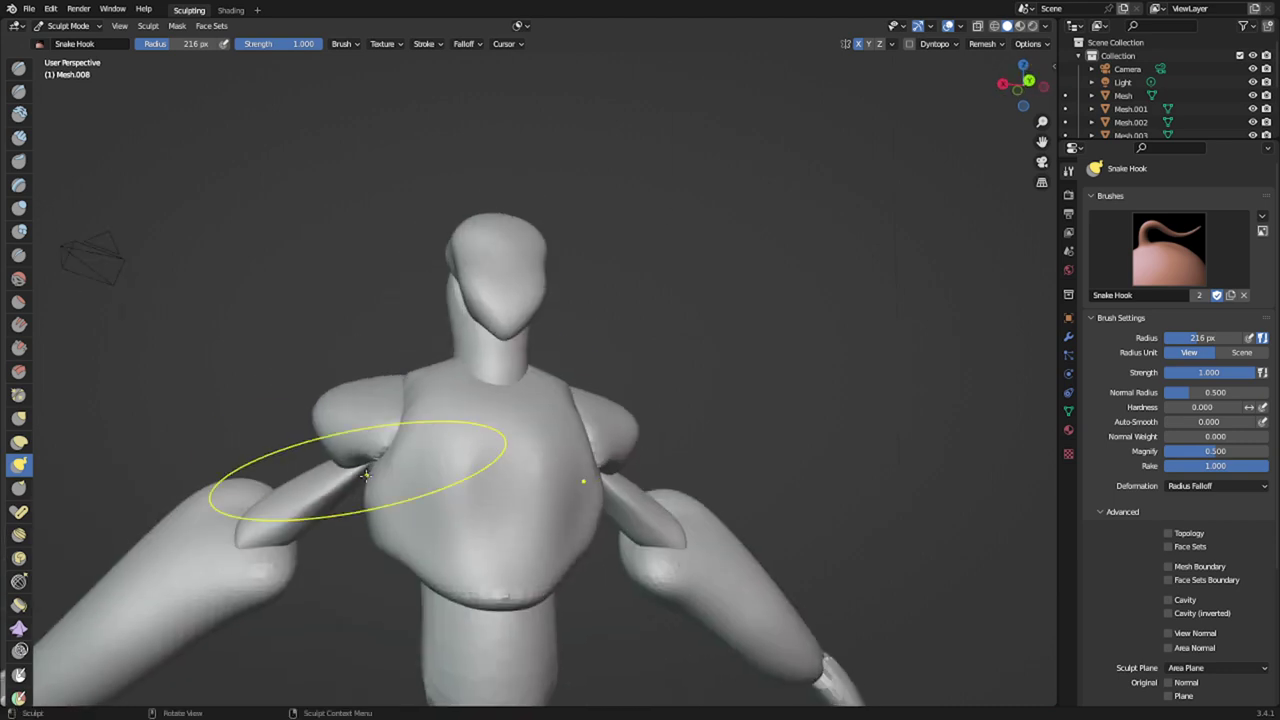
- Switch to the upper arms, Inflate their shoulder ends and pull them up into the shoulders with Snake Hook
key("i")
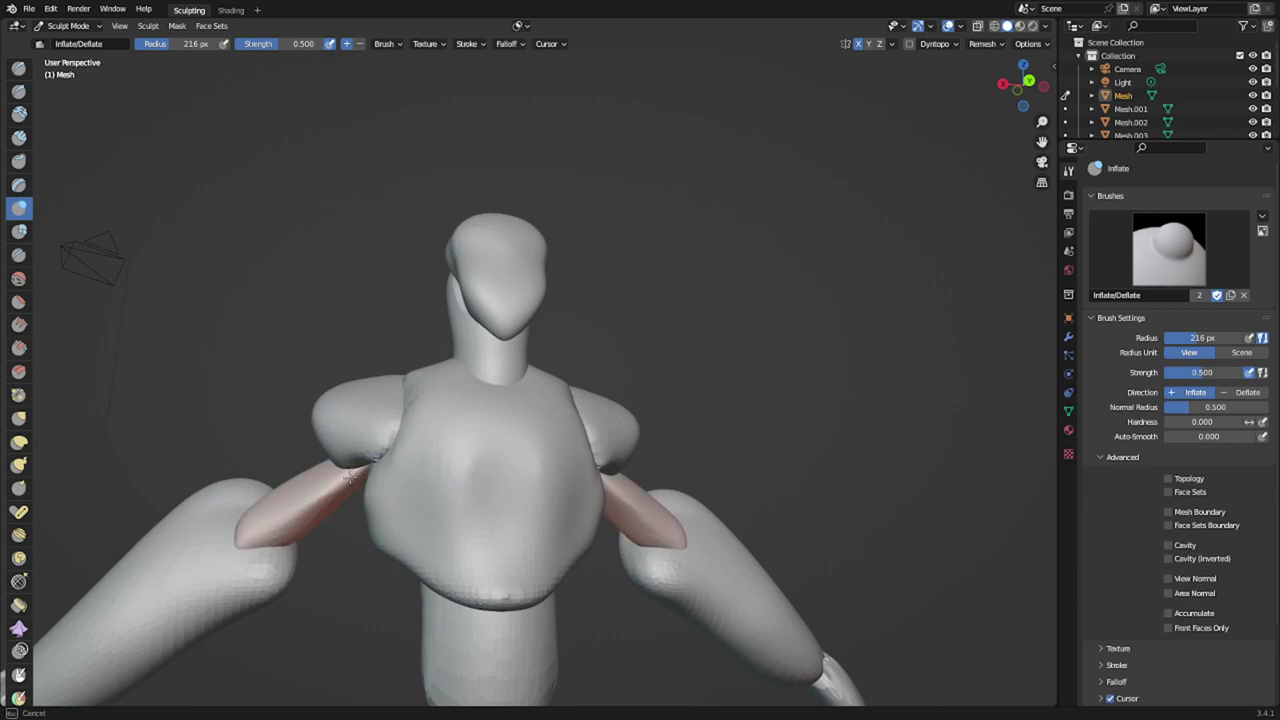
middle_click_drag(664, 460, 526, 457)
scroll(600, 460, "up", 2)
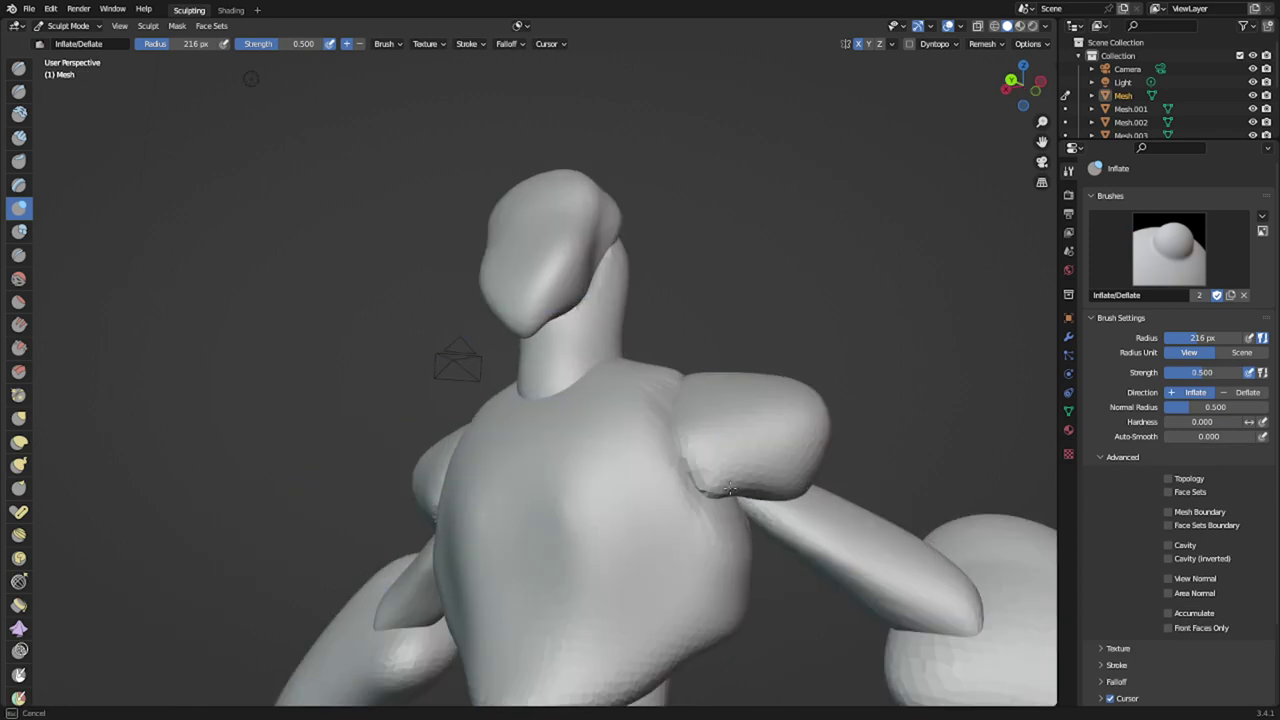
key("k")
left_click_drag(780, 512, 782, 477)
- Switch to the shoulders and pull them down over the upper arms with Snake Hook, rounding their tops
key("alt+q")
middle_click_drag(837, 450, 737, 455)
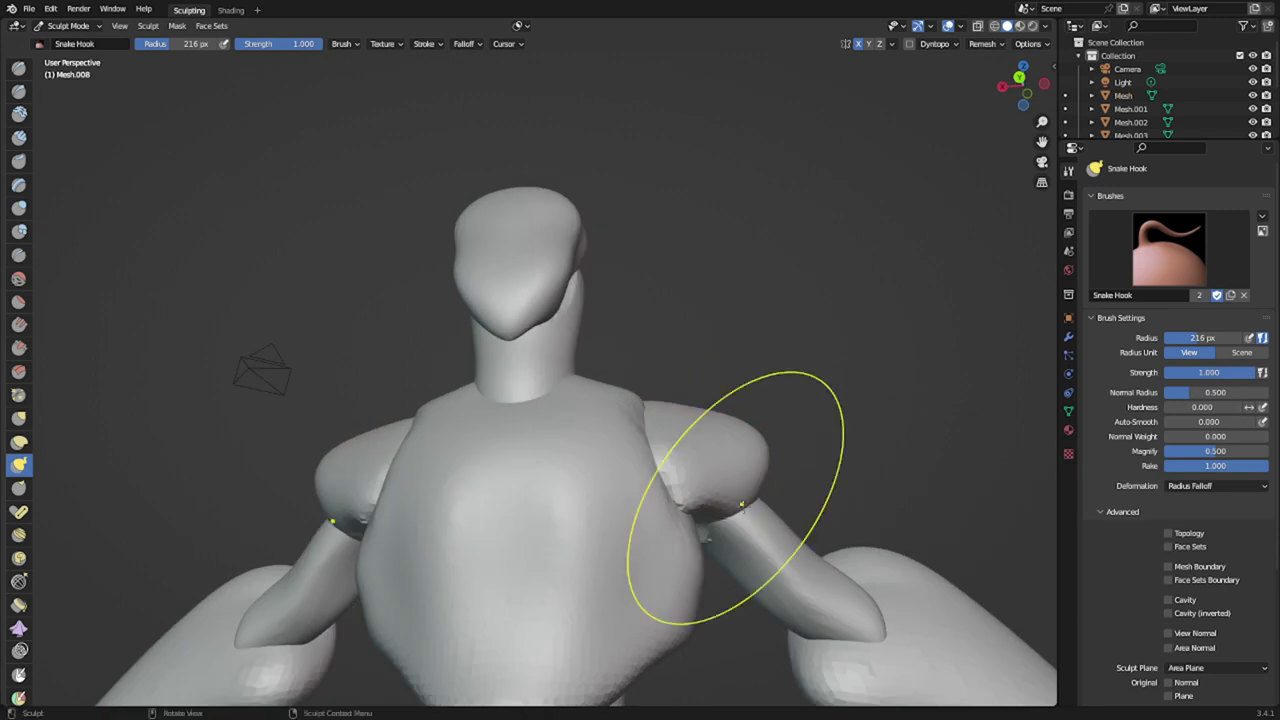
left_click_drag(745, 466, 685, 400)
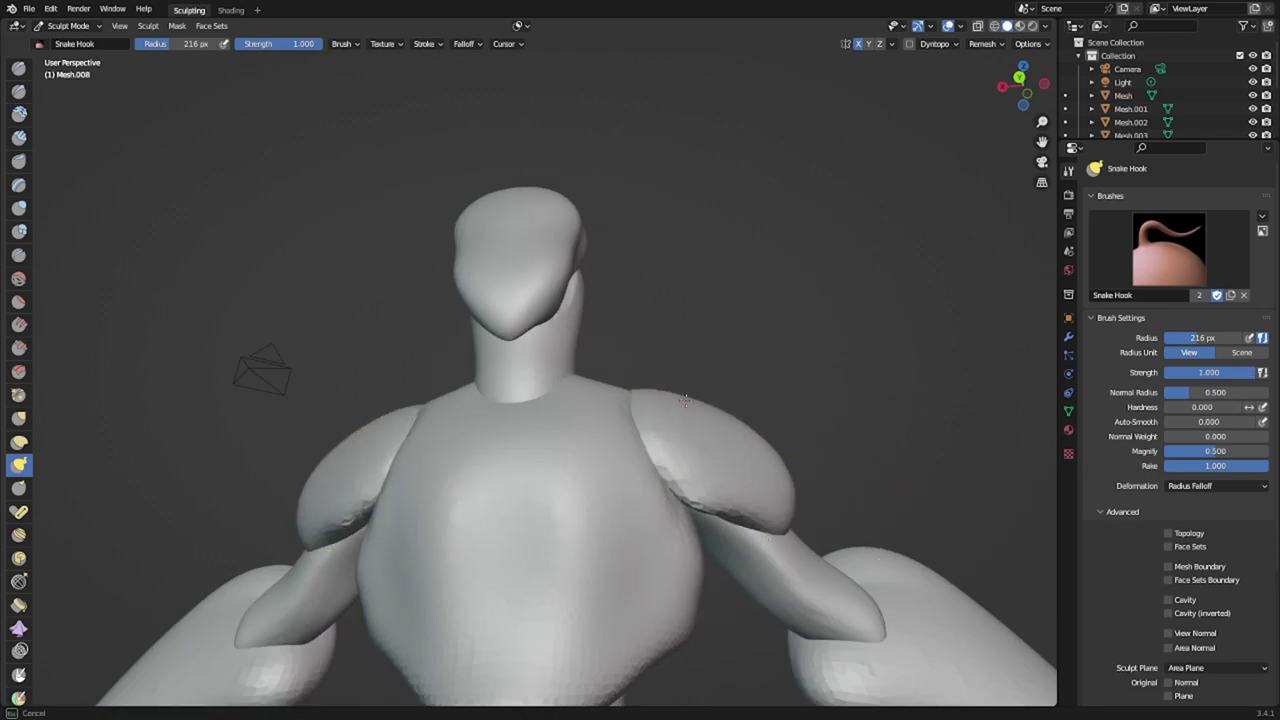
left_click_drag(765, 435, 751, 448)
mouse_move(748, 472)
middle_mouse_down()
mouse_move(630, 555)
mouse_move(570, 512)
middle_mouse_up()
left_click_drag(740, 436, 698, 418)
- Reduce the Snake Hook radius to 105 px and refine the lower edges of the shoulders
mouse_move(698, 420)
middle_mouse_down()
mouse_move(622, 550)
mouse_move(654, 555)
middle_mouse_up()
key("f")
left_click(676, 557)
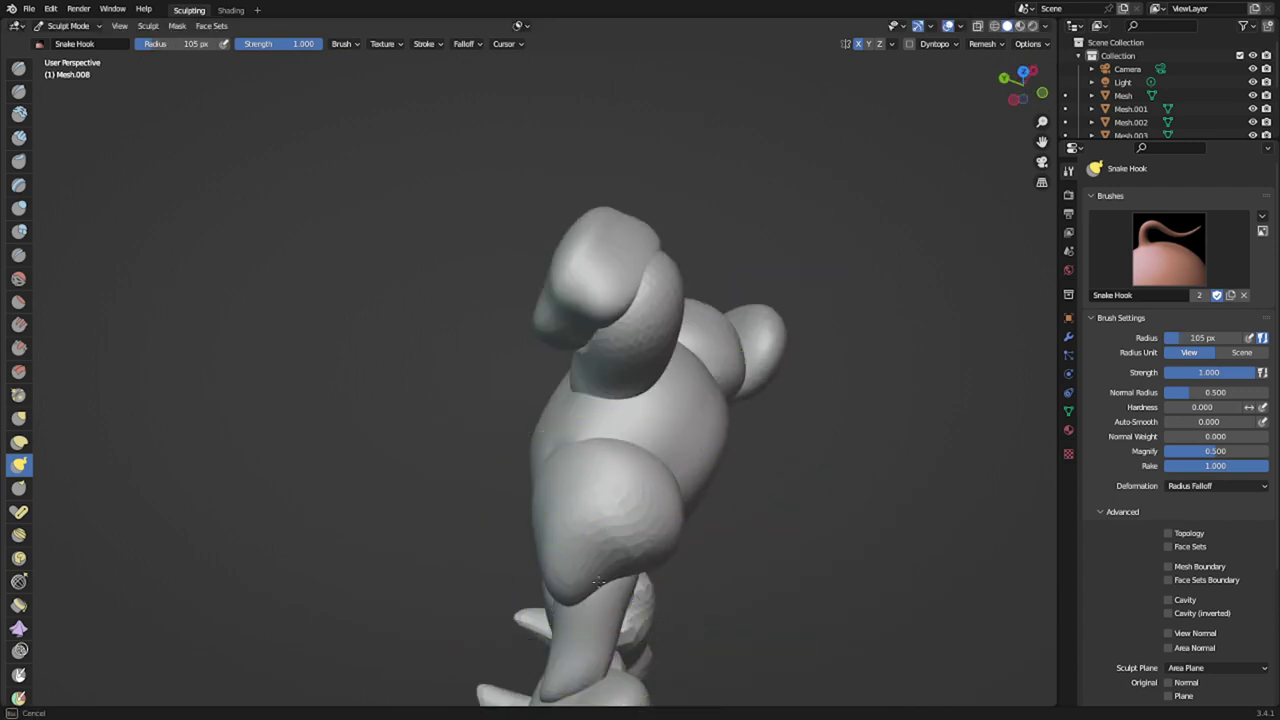
middle_click_drag(612, 555, 652, 455)
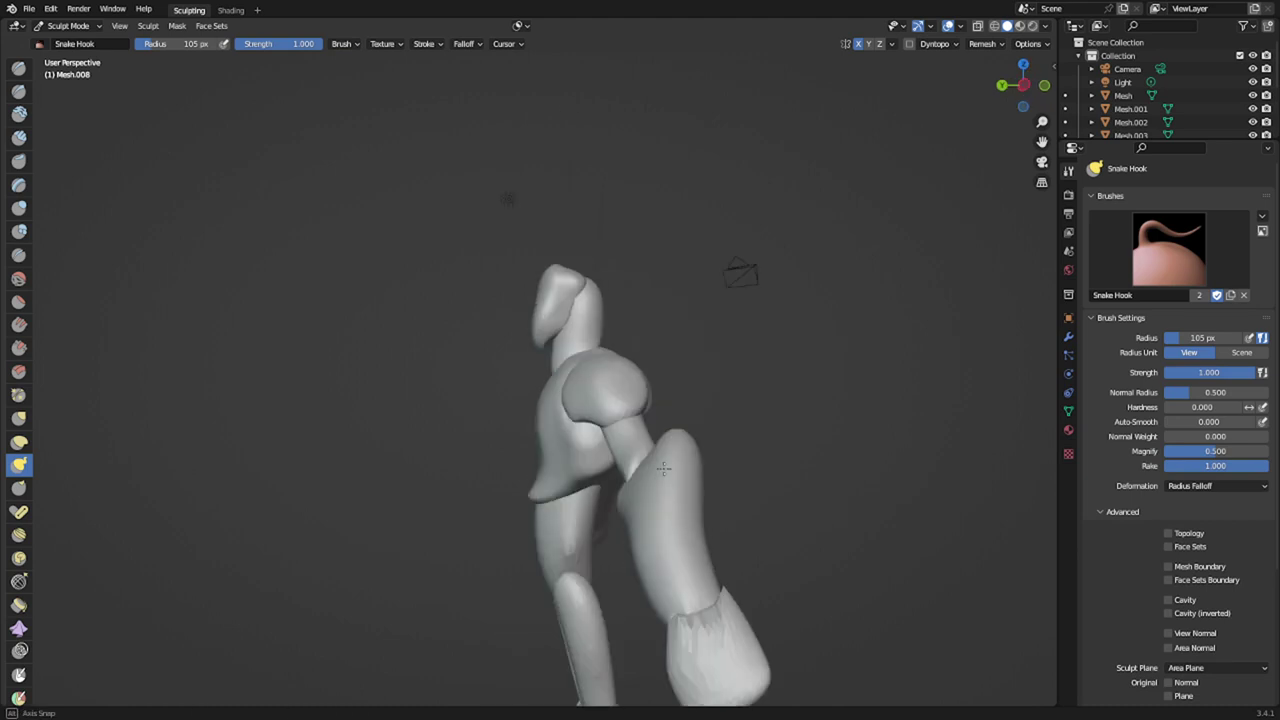
scroll(516, 345, "up", 3)
mouse_move(516, 346)
middle_mouse_down("shift")
mouse_move(579, 437)
mouse_move(665, 412)
middle_mouse_up("shift")
scroll(579, 437, "up", 1)
key("alt+q")
scroll(620, 407, "up", 2)
key("f")
scroll(476, 412, "down", 8)
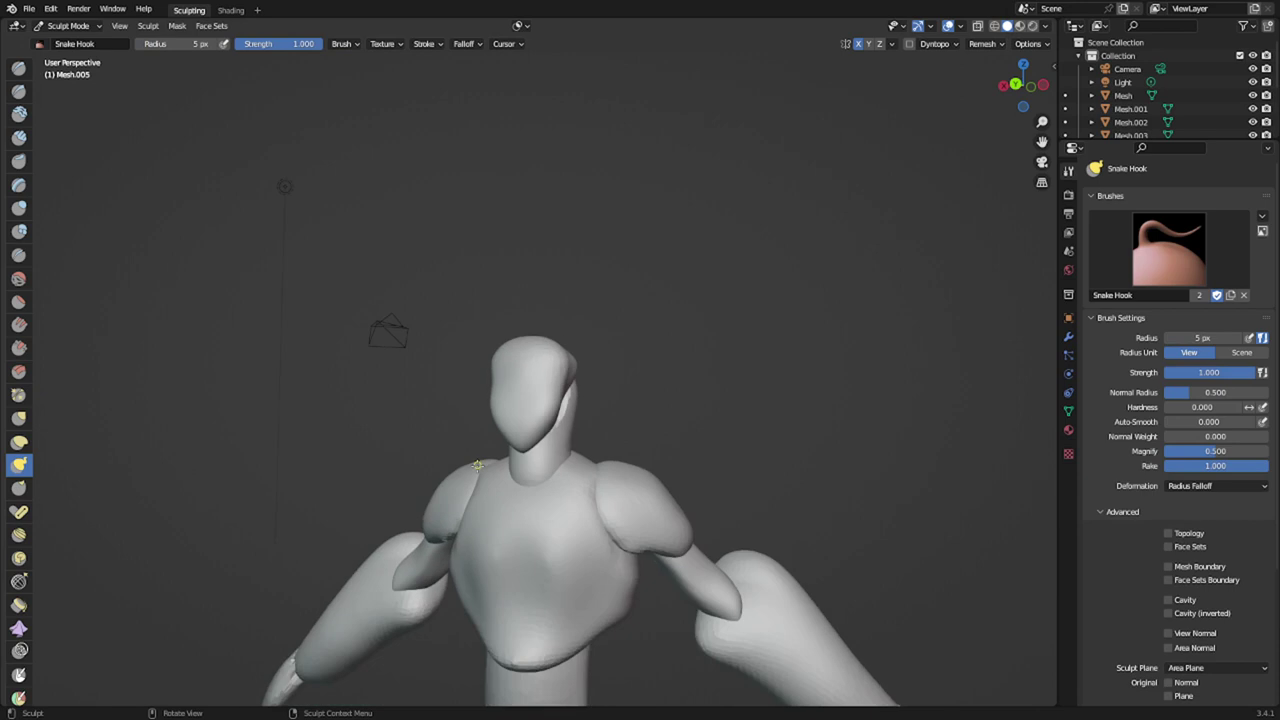
- Switch to the thighs and rotate their upper ends outward at the hips with the Pose brush at a 155 px radius
middle_click_drag(506, 454, 568, 500)
middle_click_drag(568, 500, 583, 443, "shift")
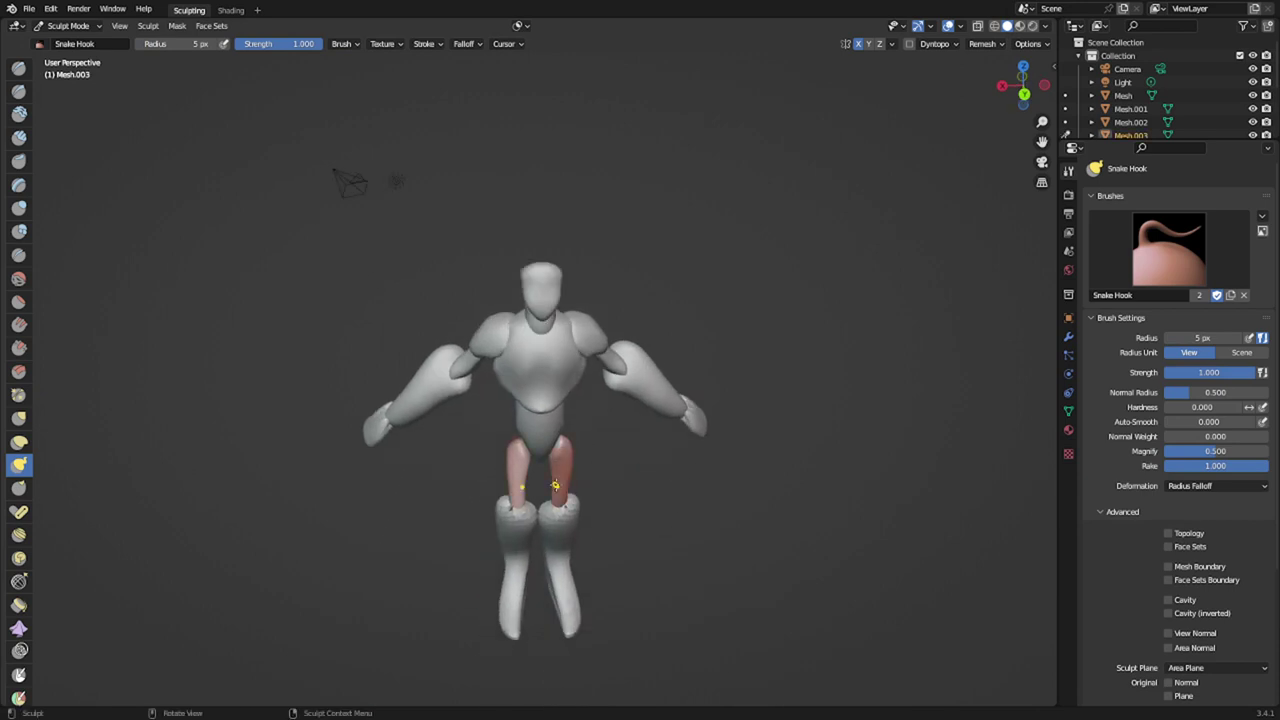
middle_click_drag(212, 538, 234, 338)
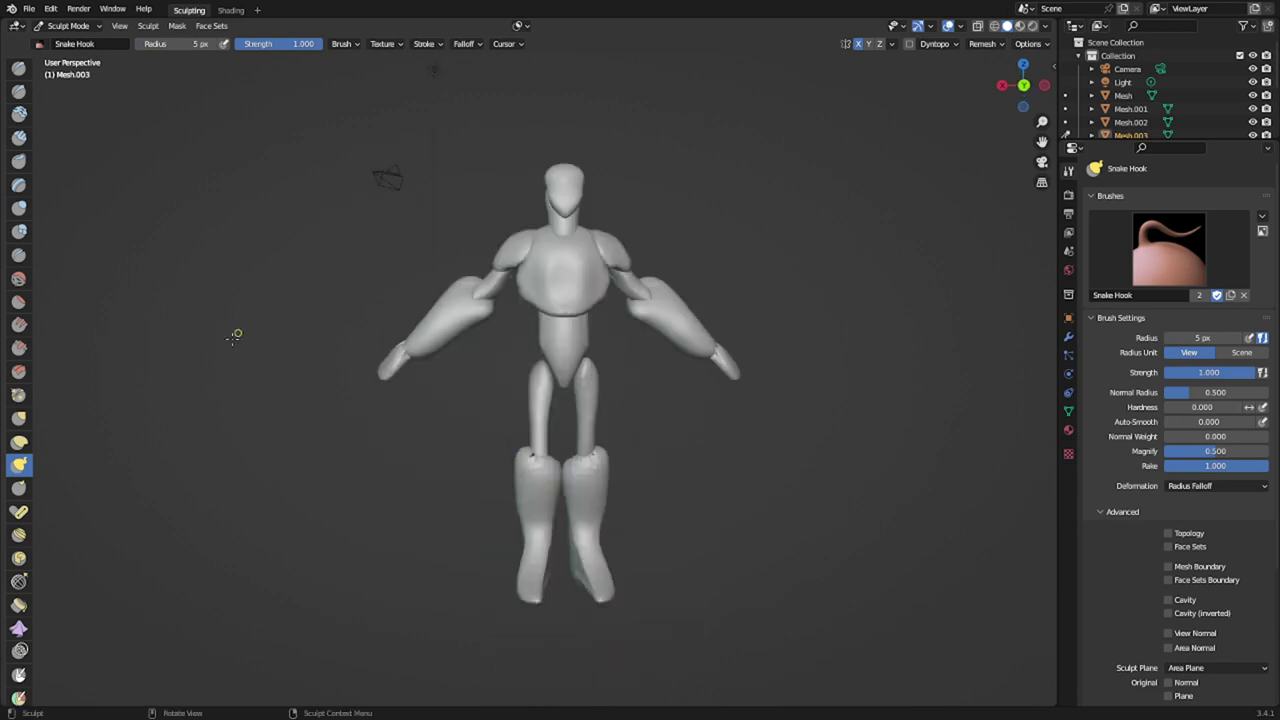
left_click(19, 513)
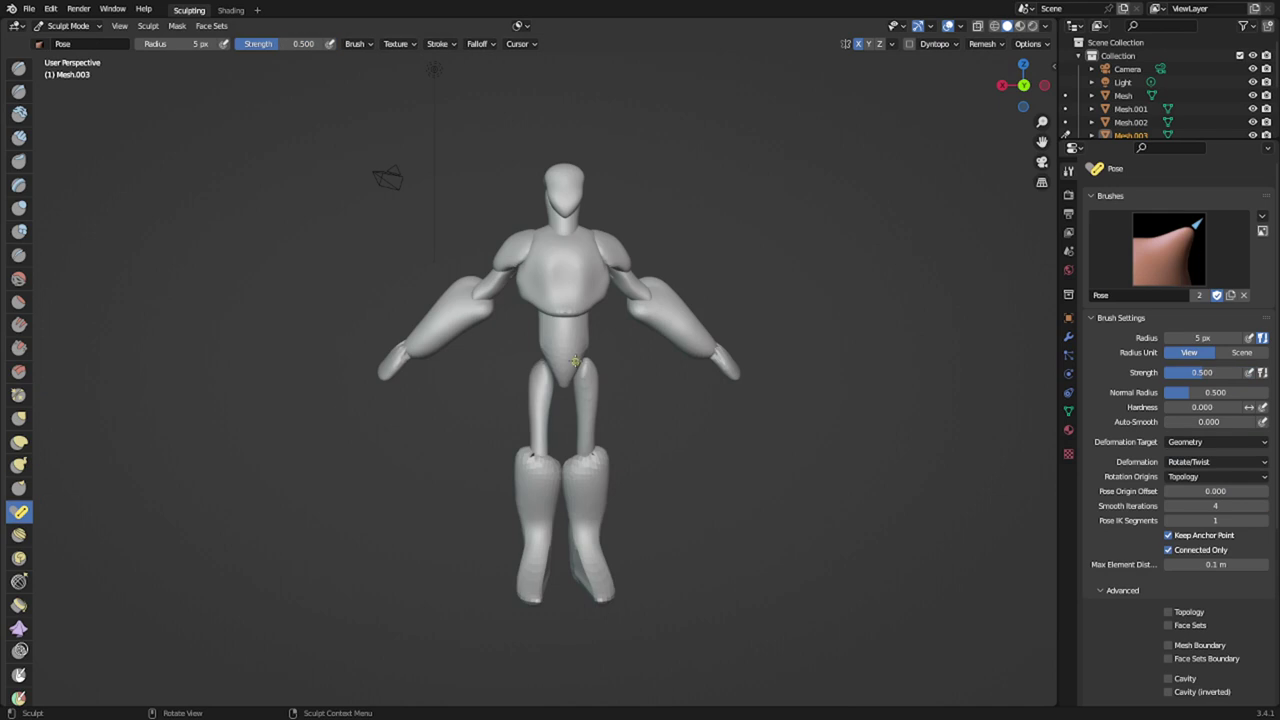
left_click(680, 393)
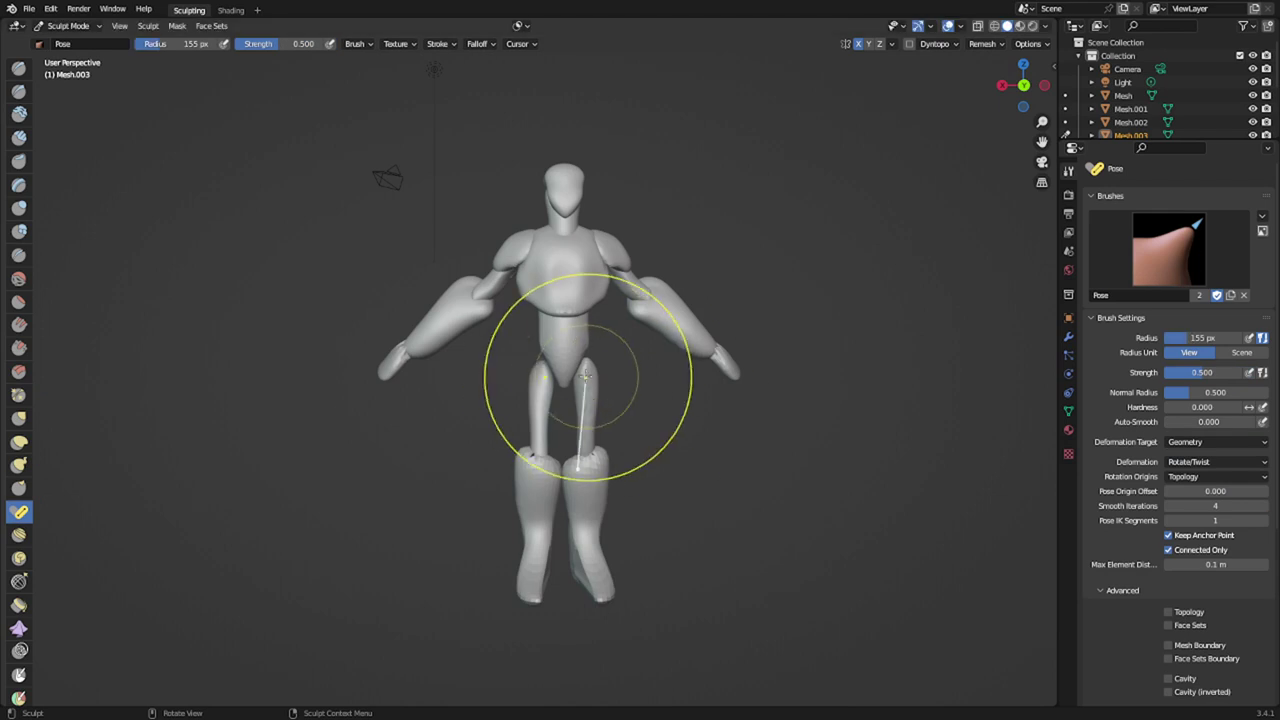
left_click_drag(586, 377, 580, 376)
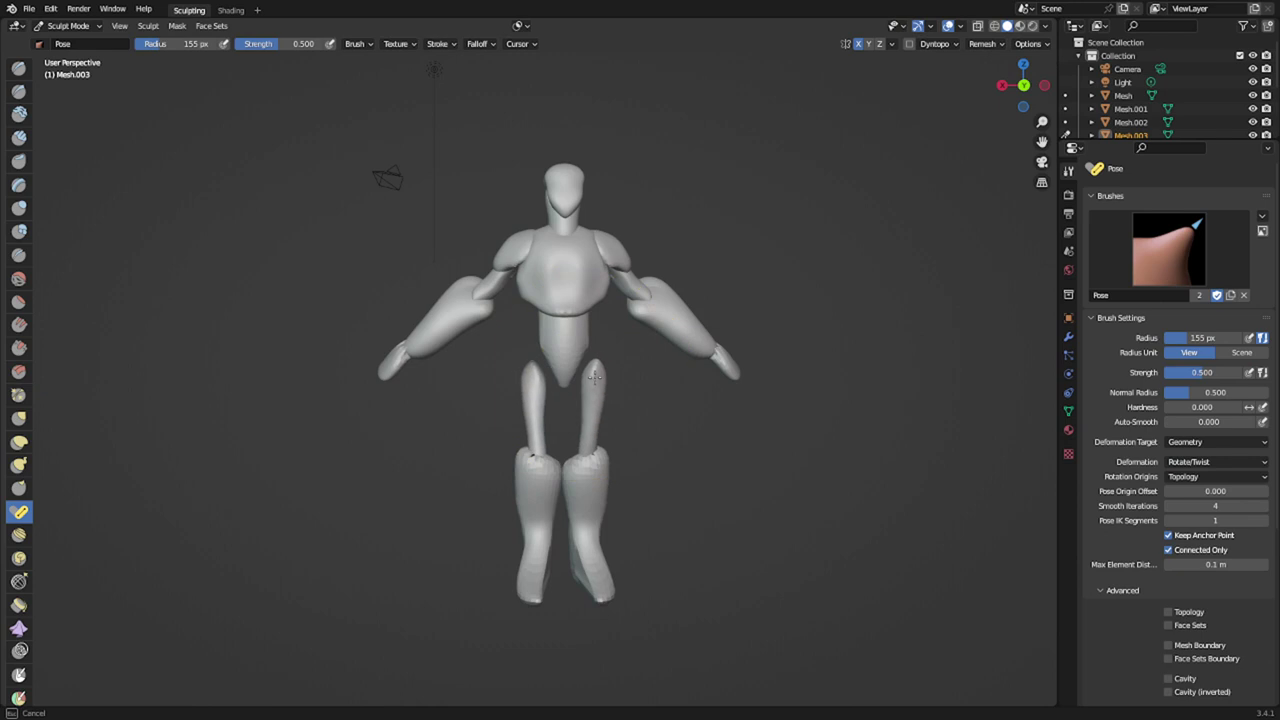
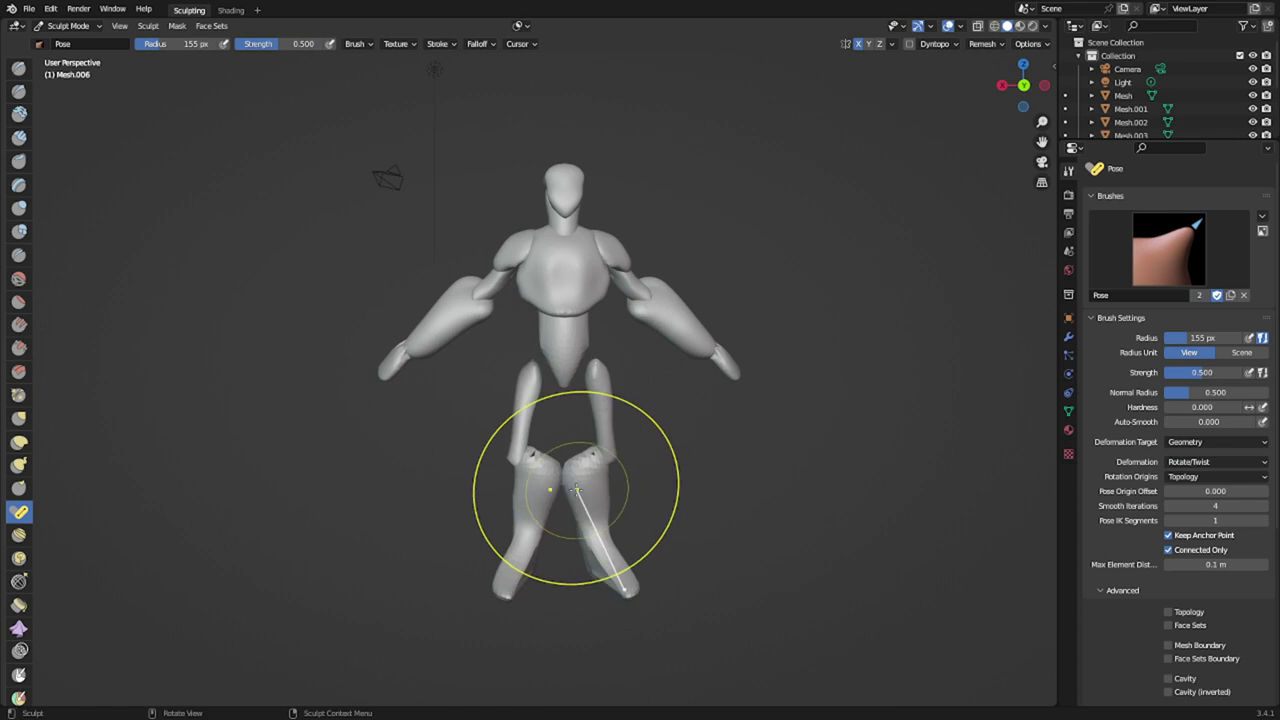
- Pull the inner upper ends of the lower legs apart at the knees with Snake Hook, enlarging the radius from 155 to 192 px
middle_click_drag(268, 361, 251, 367)
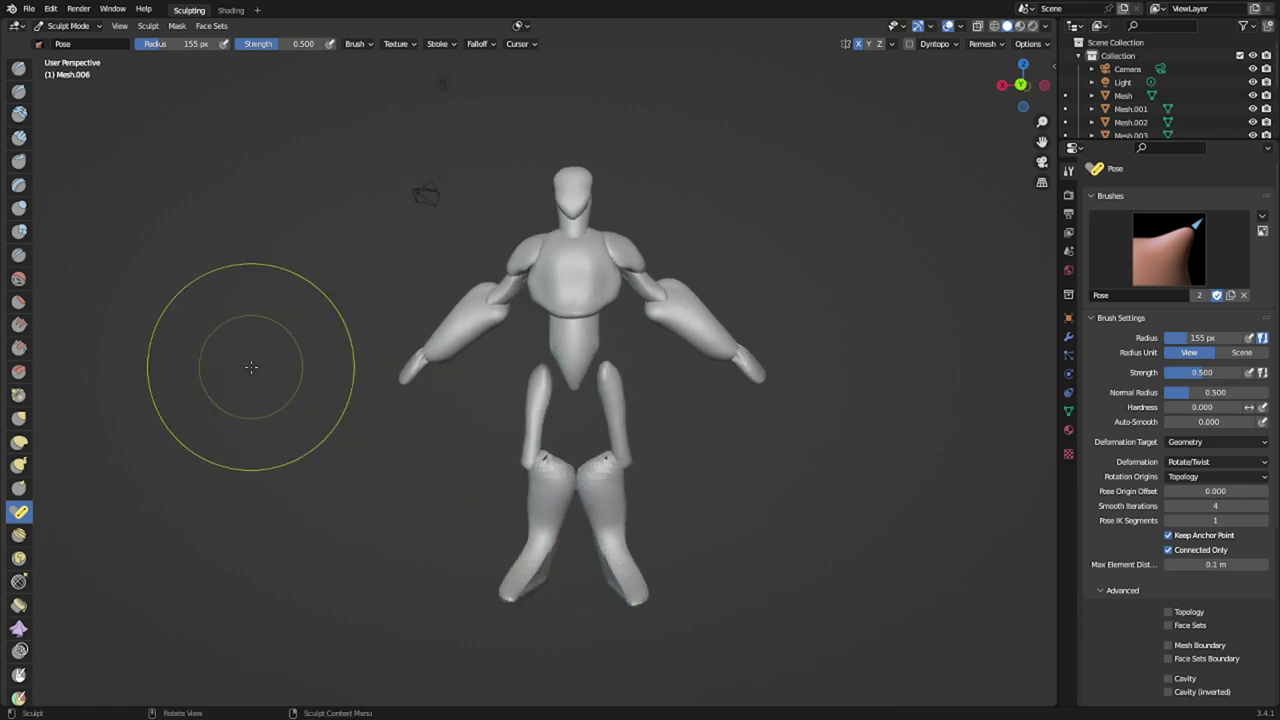
key("ctrl+Tab")
left_click(444, 547)
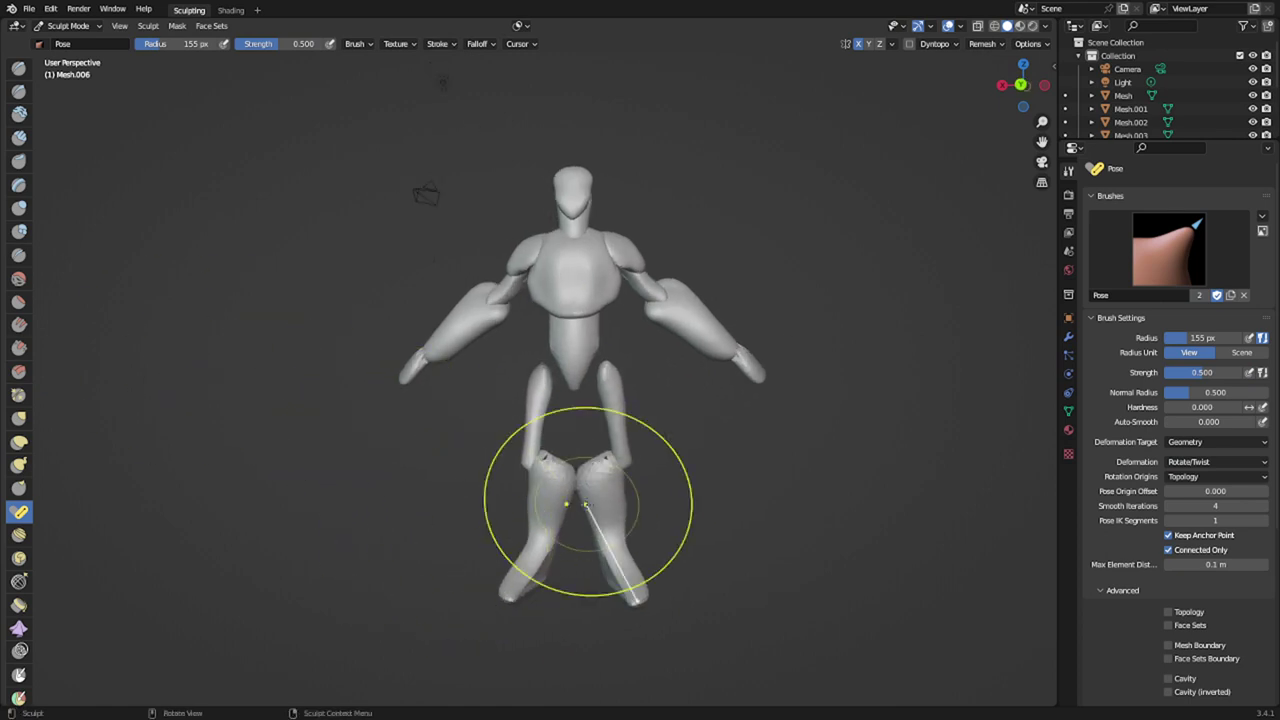
scroll(586, 502, "up", 1)
key("k")
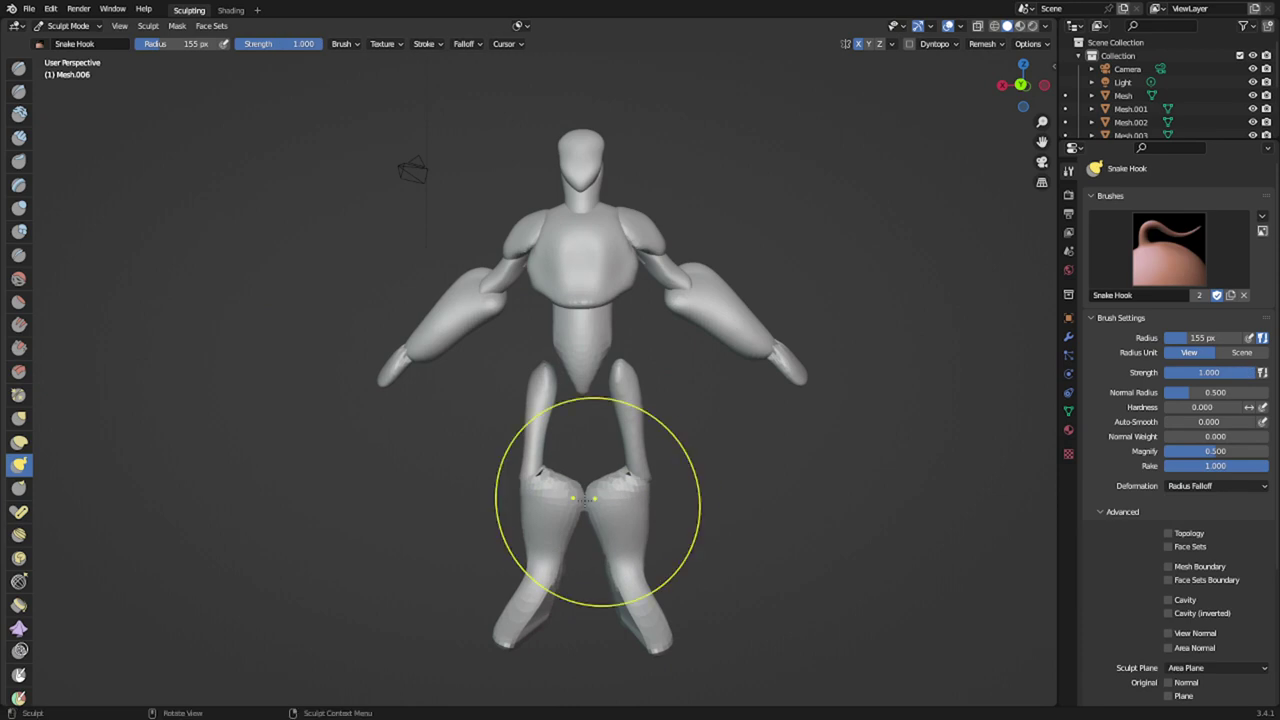
left_click_drag(606, 508, 607, 509)
left_click_drag(638, 518, 653, 514)
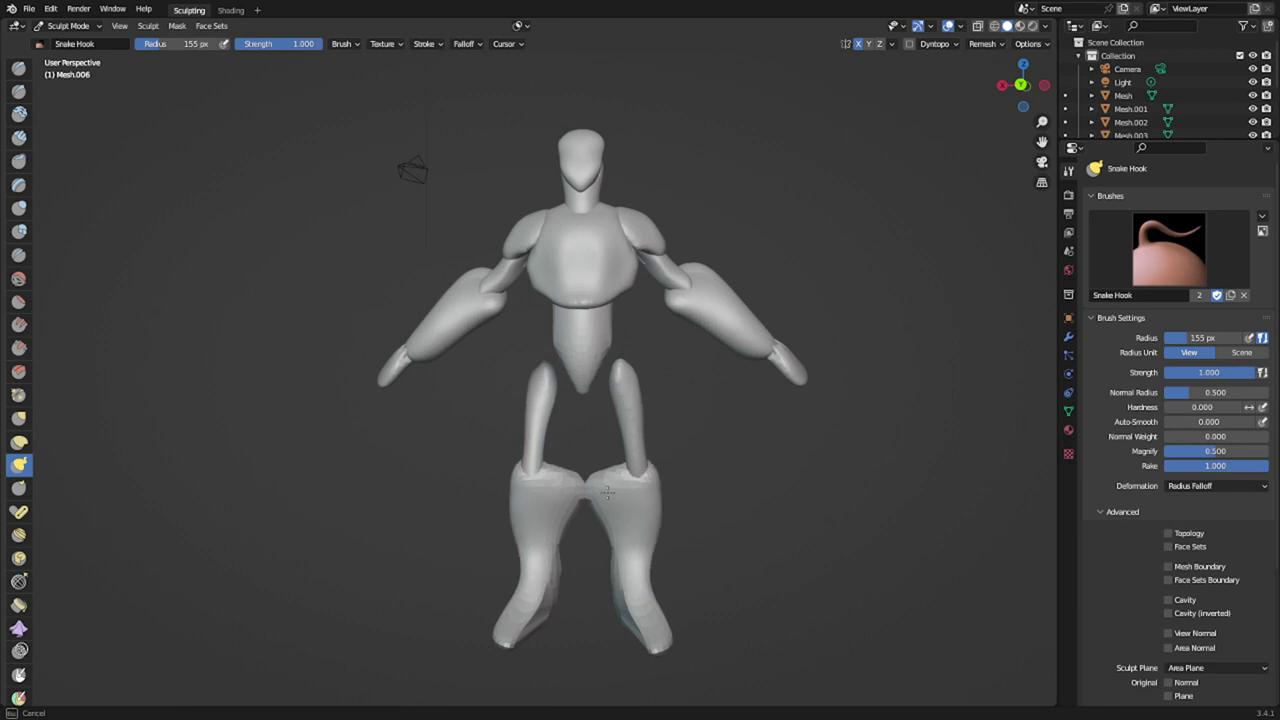
key("f")
left_click(565, 480)
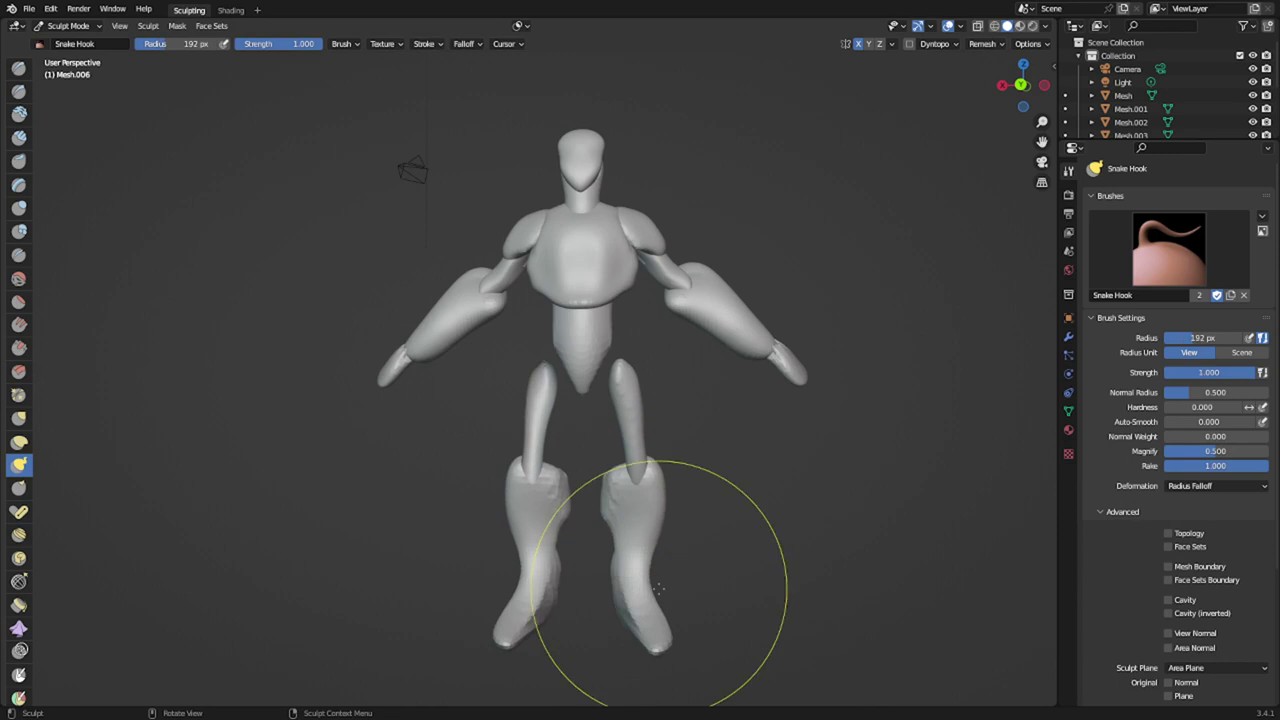
- Reposition the lower legs with Snake Hook and shape the toe ends of the feet using a 77 px radius
left_click_drag(625, 592, 710, 643)
mouse_move(700, 625)
middle_mouse_down()
mouse_move(638, 640)
mouse_move(611, 680)
middle_mouse_up()
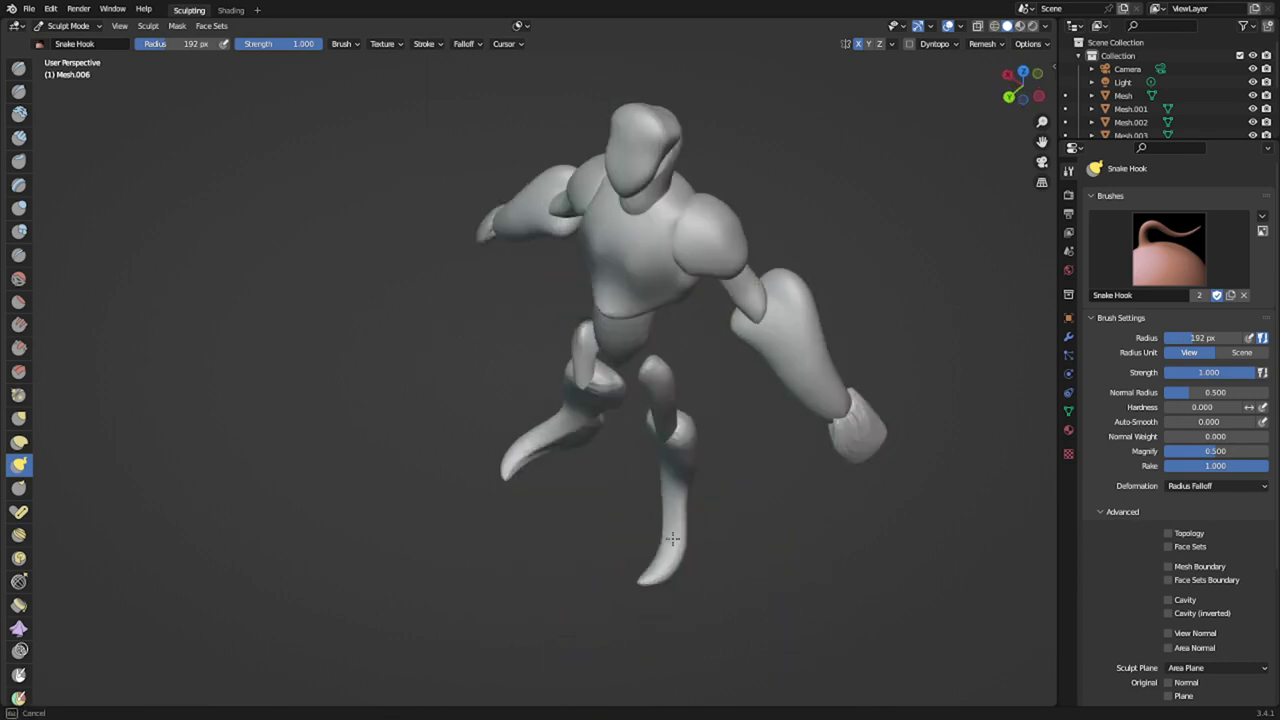
left_click_drag(682, 552, 639, 549)
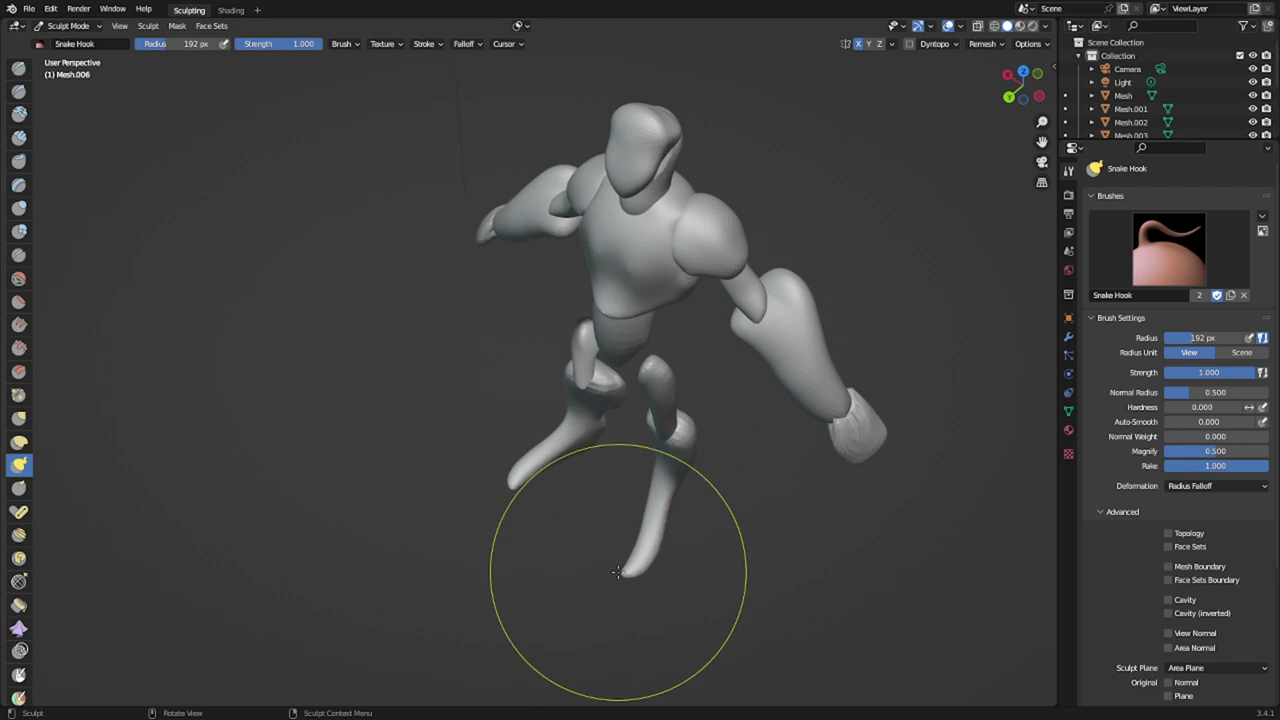
key("f")
left_click(540, 570)
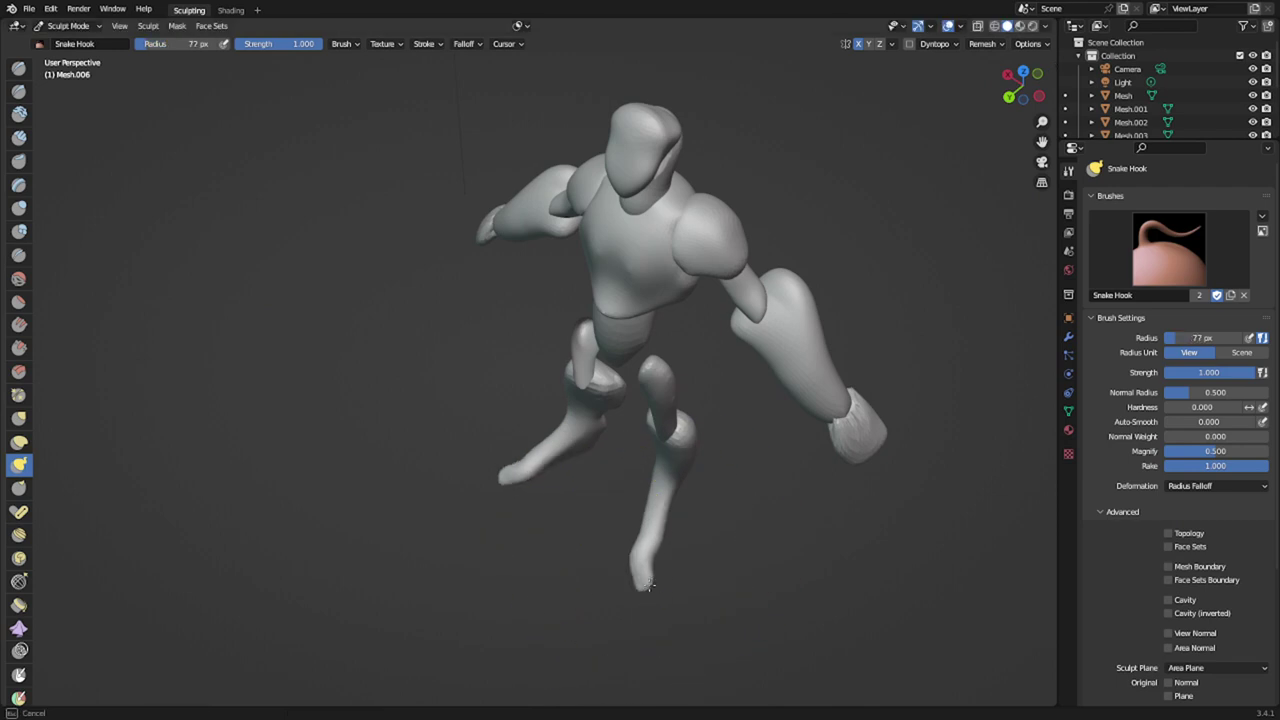
- Switch to the thighs and pull their upper ends inward and up against the lower torso with Snake Hook at up to 277 px radius
middle_click_drag(648, 530, 717, 346)
scroll(612, 411, "up", 3)
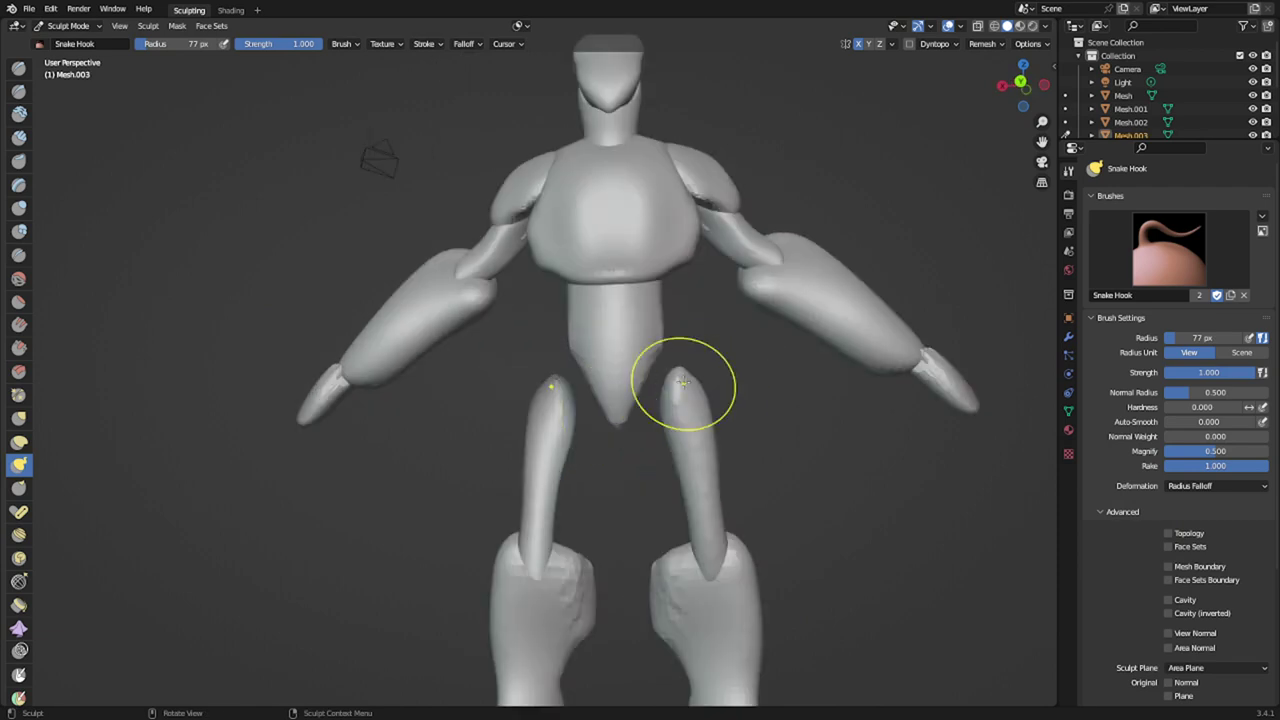
key("f")
left_click(781, 374)
left_click_drag(696, 387, 672, 380)
key("f")
left_click(867, 353)
left_click_drag(693, 431, 649, 424)
left_click_drag(652, 364, 646, 340)
- Switch to the abdomen, mask its lower end and slice the masked part off into a new object
key("alt+q")
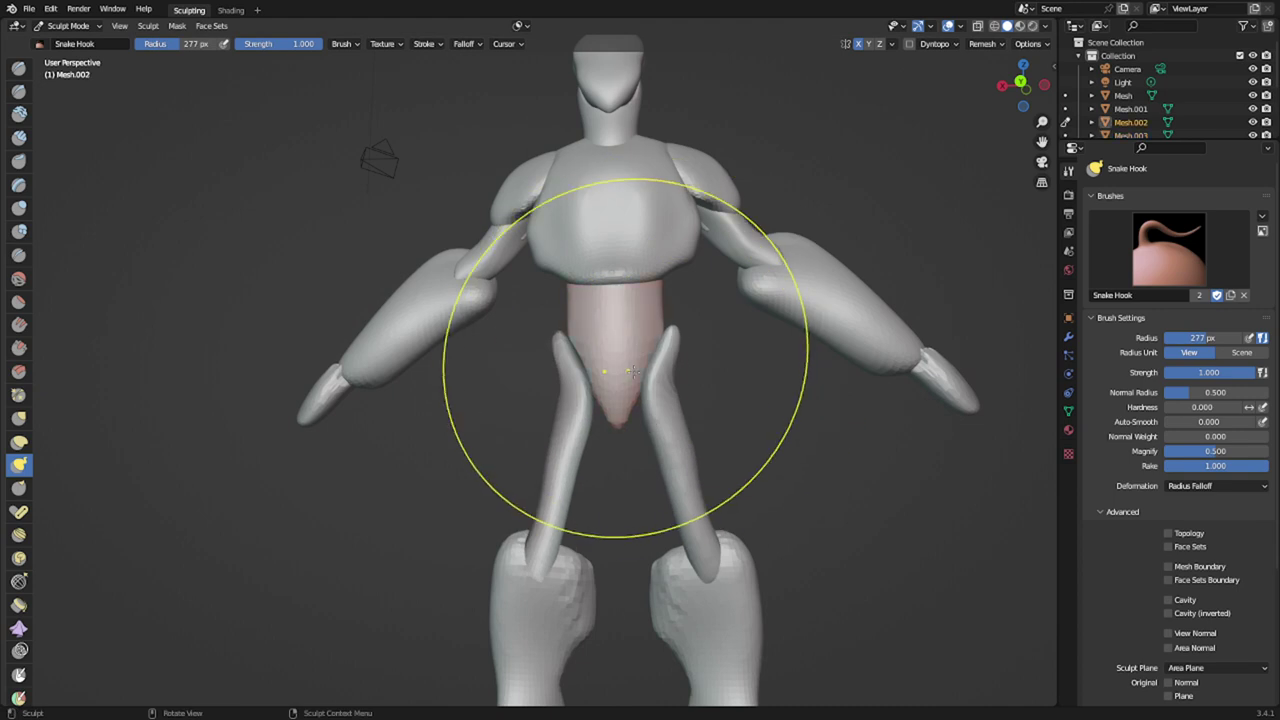
mouse_move(626, 357)
middle_mouse_down()
mouse_move(527, 340)
mouse_move(539, 383)
mouse_move(680, 371)
middle_mouse_up()
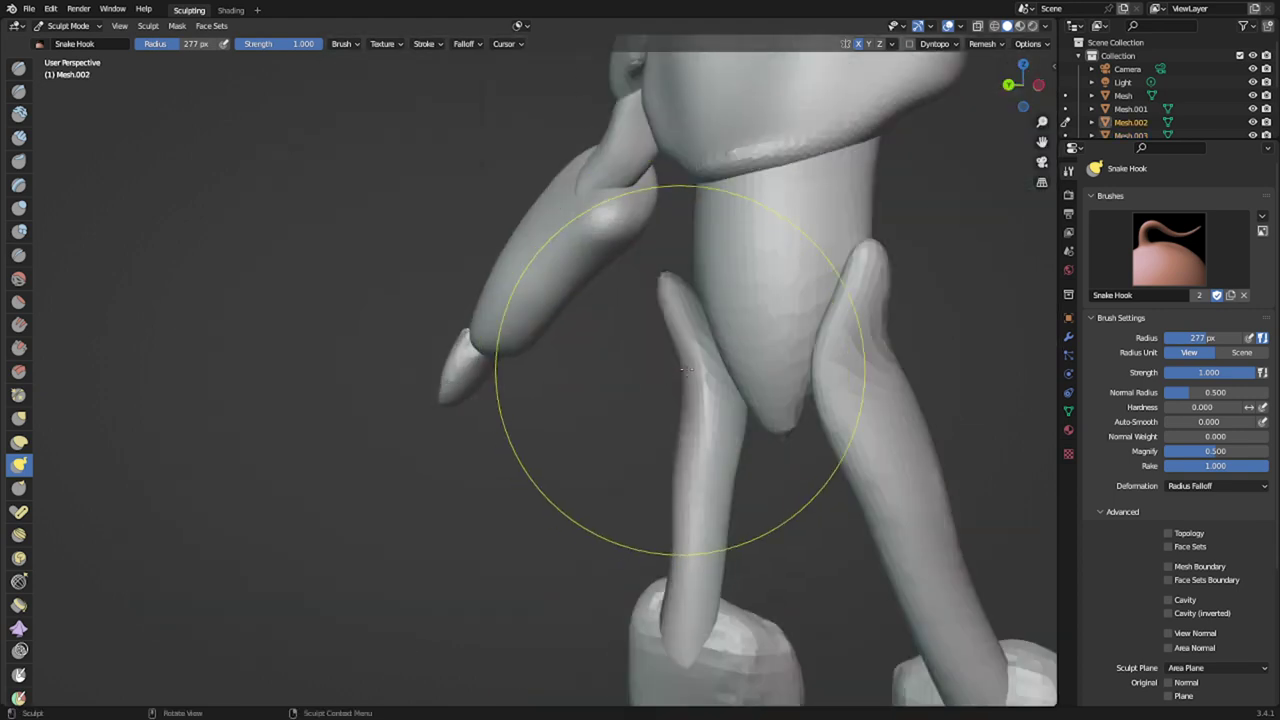
middle_click_drag(757, 378, 616, 445, "shift")
key("f")
left_click(785, 369)
middle_click_drag(622, 386, 697, 389)
mouse_move(669, 312)
left_mouse_down("ctrl+shift")
mouse_move(471, 322)
mouse_move(626, 522)
mouse_move(708, 378)
left_mouse_up("ctrl+shift")
middle_click_drag(704, 377, 552, 393)
key("q")
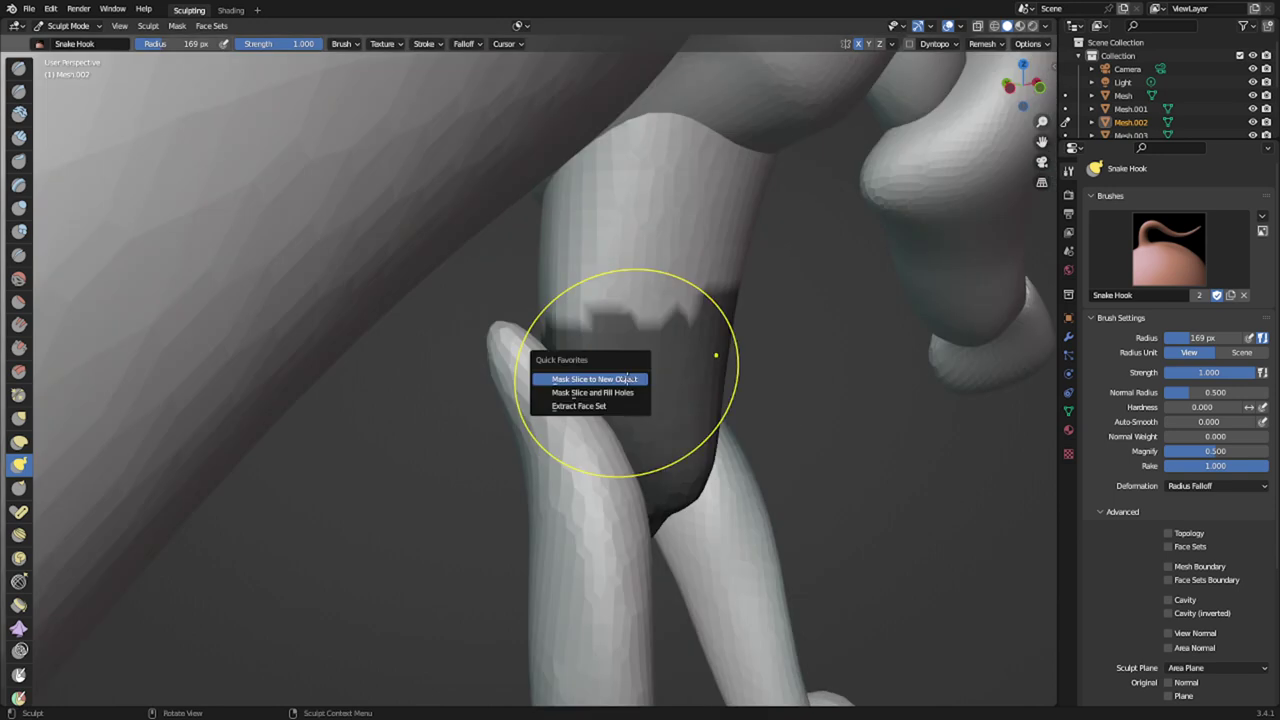
left_click(627, 379)
- Enter Sculpt Mode on the sliced lower piece and widen it into a rounded pelvis with Snake Hook at a 194 px radius
scroll(635, 396, "down", 3)
middle_click_drag(635, 396, 585, 428)
key("ctrl+Tab")
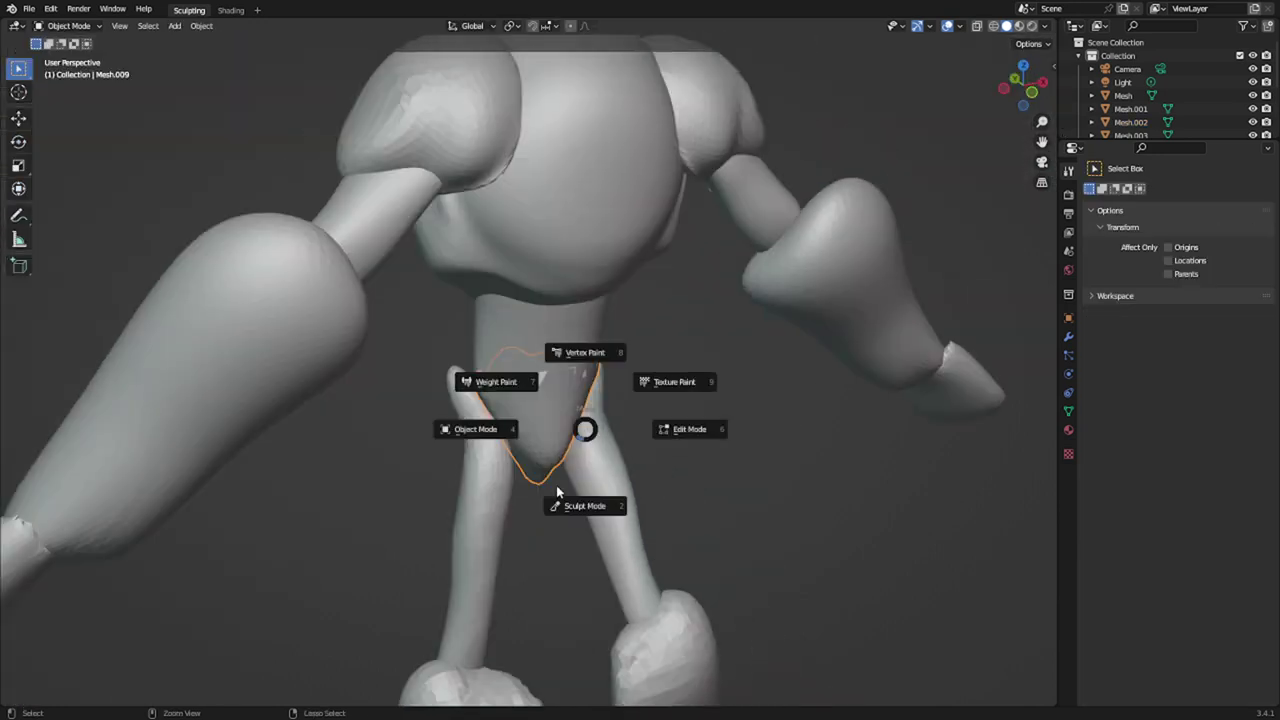
left_click(560, 503)
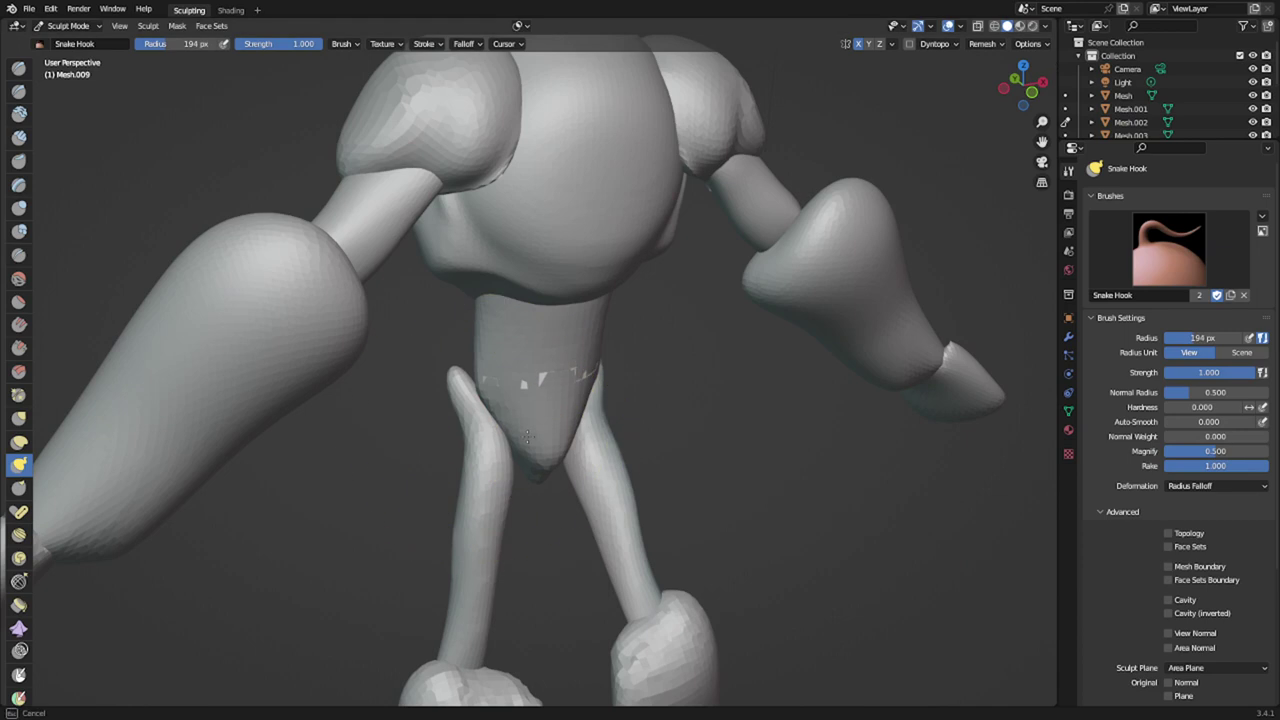
left_click_drag(527, 437, 500, 441)
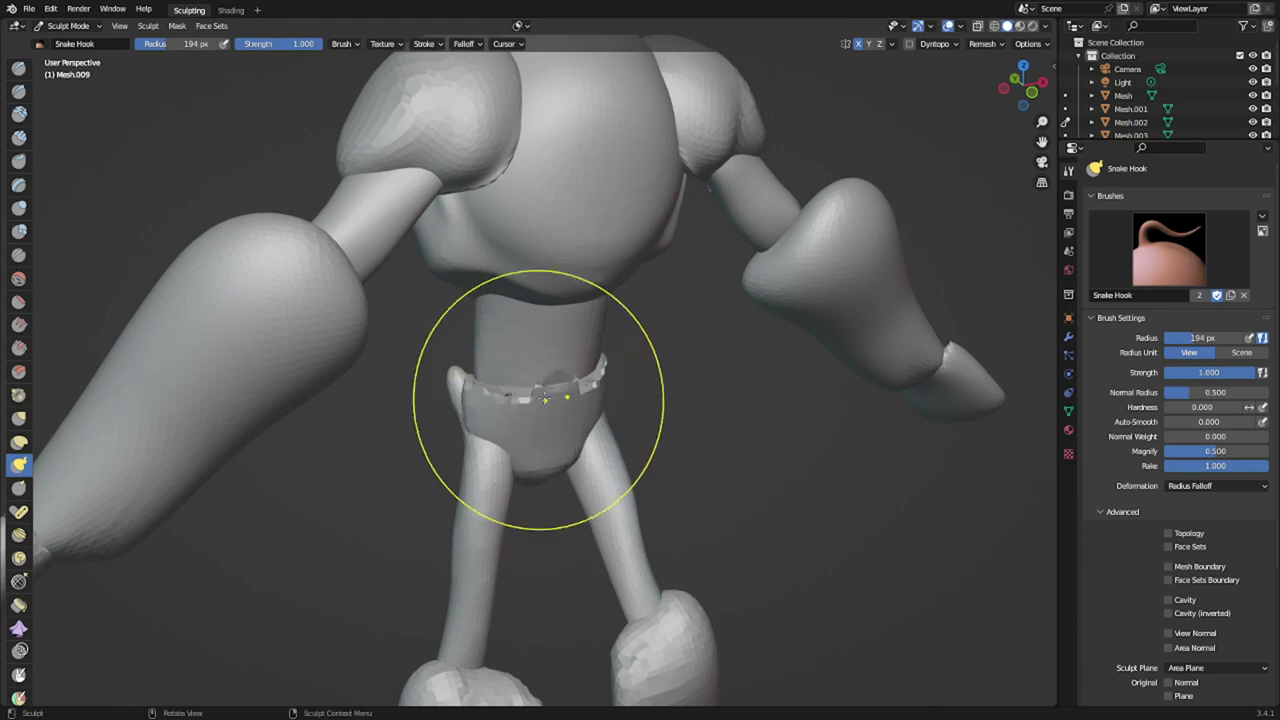
left_click_drag(544, 399, 537, 463)
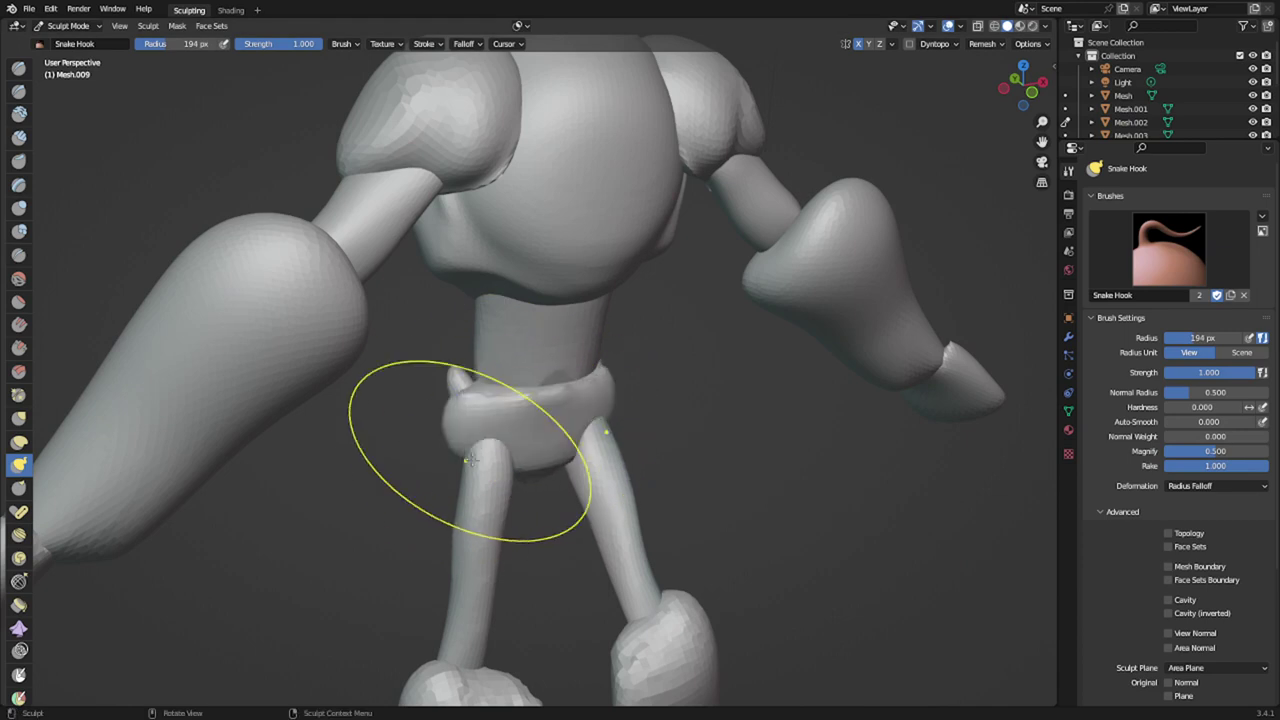
middle_click_drag(471, 449, 655, 388)
left_click_drag(653, 381, 676, 325)
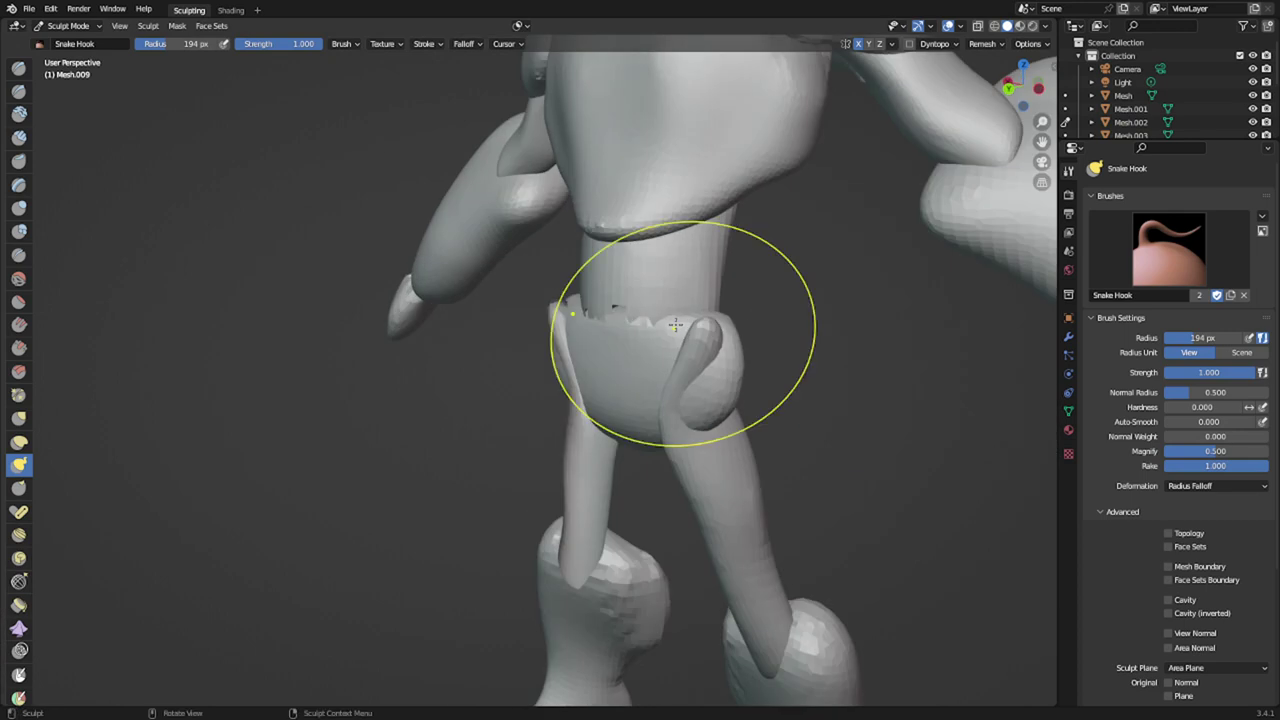
- Switch to the abdomen, smooth its jagged lower edge and pull it down over the pelvis with Snake Hook at a 250 px radius
key("alt+q")
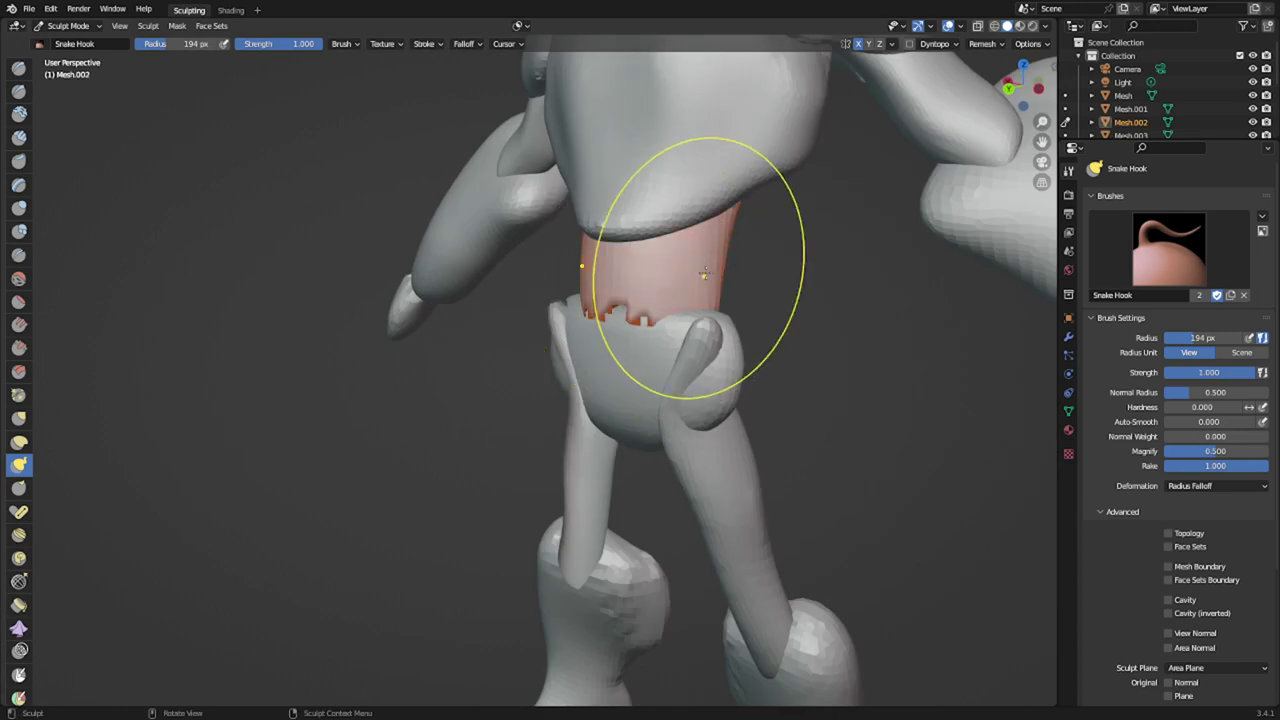
left_click_drag(642, 286, 624, 371, "shift")
key("f")
left_click(659, 295)
mouse_move(705, 335)
left_mouse_down()
mouse_move(688, 314)
mouse_move(619, 380)
mouse_move(626, 404)
mouse_move(641, 392)
left_mouse_up()
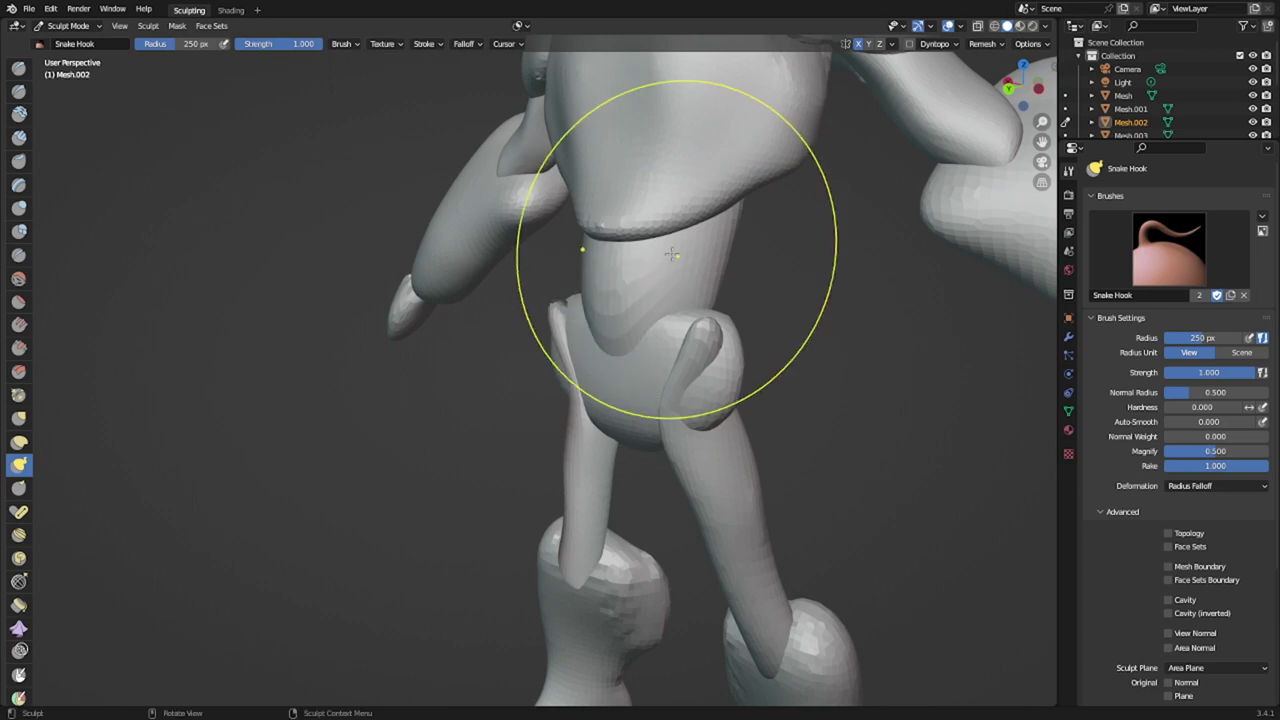
- Switch to the chest and pull the middle of its lower front edge up into an arch with Snake Hook
key("alt+q")
middle_click_drag(641, 205, 617, 261)
mouse_move(632, 225)
left_mouse_down()
mouse_move(674, 194)
mouse_move(690, 206)
left_mouse_up()
scroll(691, 212, "down", 3)
mouse_move(691, 214)
middle_mouse_down("shift")
mouse_move(613, 339)
mouse_move(714, 292)
middle_mouse_up("shift")
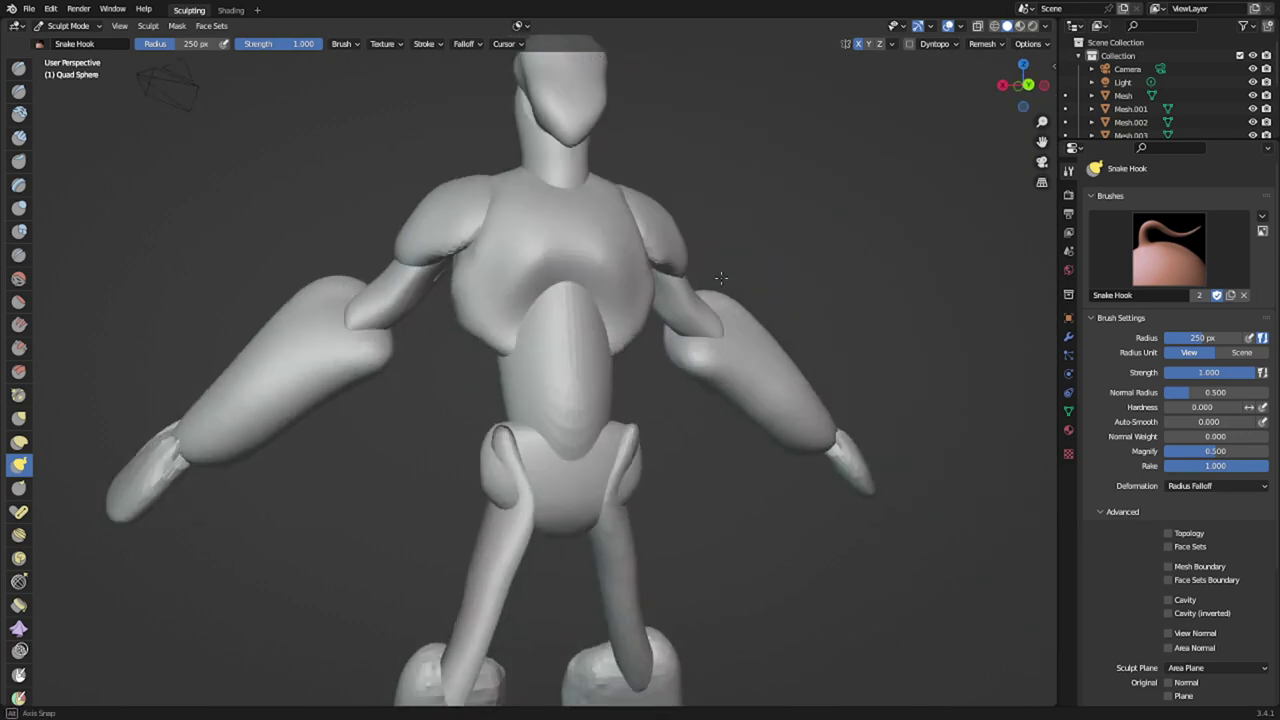
scroll(714, 292, "down", 2)
scroll(623, 383, "down", 2)
- Tuck the thigh tops into the hips and bulge the pelvis sides around them with Snake Hook at a 146 px radius
middle_click_drag(620, 385, 546, 384)
scroll(549, 440, "up", 3)
scroll(548, 423, "up", 2)
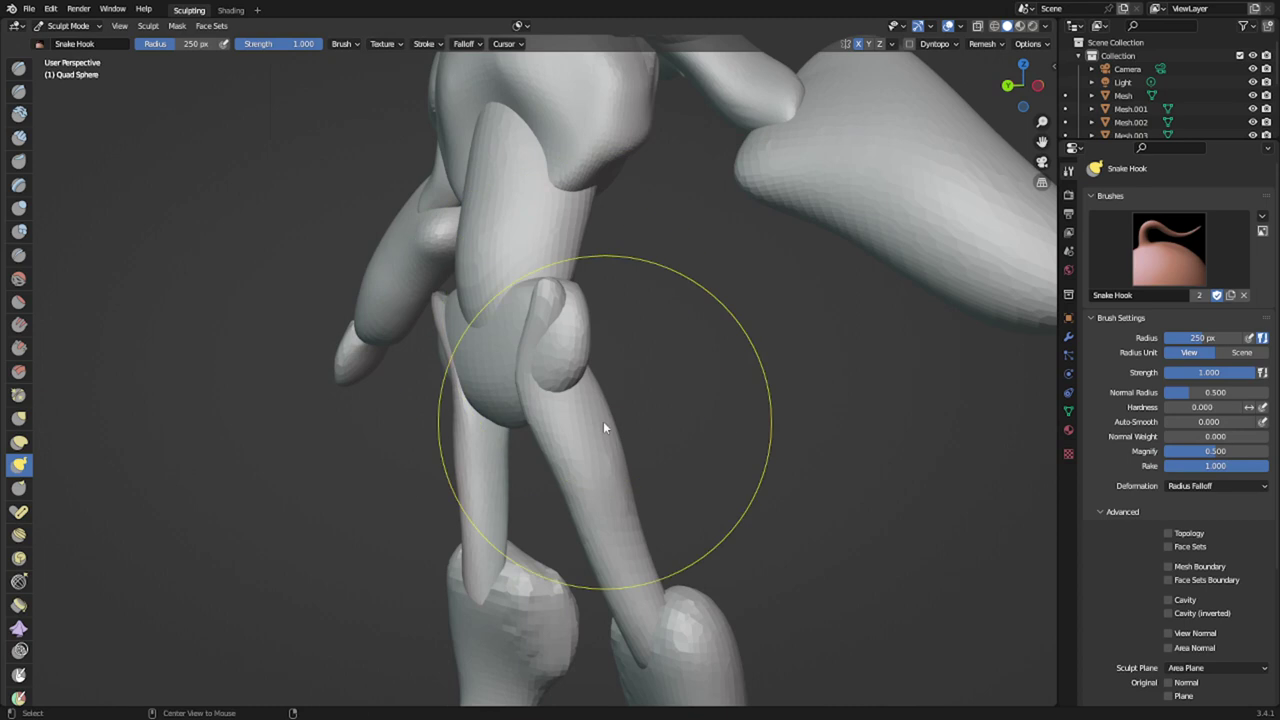
key("alt+q")
middle_click_drag(603, 424, 548, 410)
key("alt+q")
key("f")
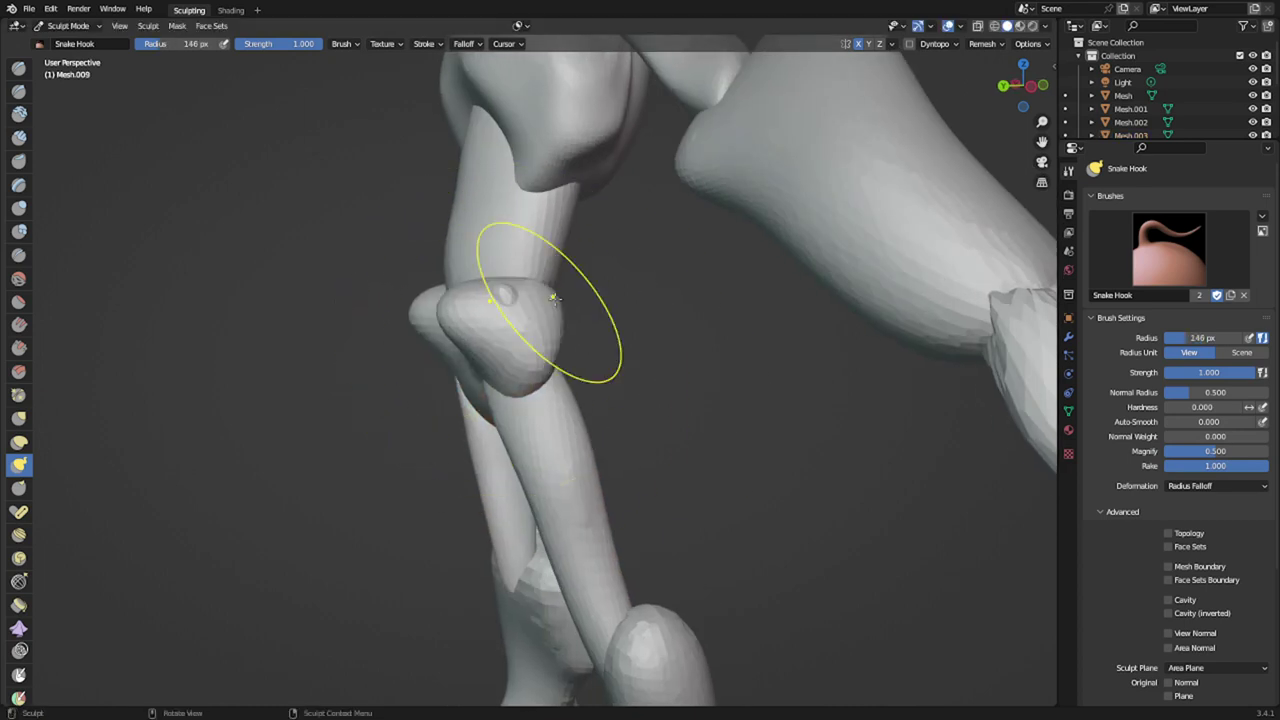
- Fill out the pinched middle of the pelvis below the abdomen with Snake Hook, using a 137 px radius
middle_click_drag(590, 309, 655, 323)
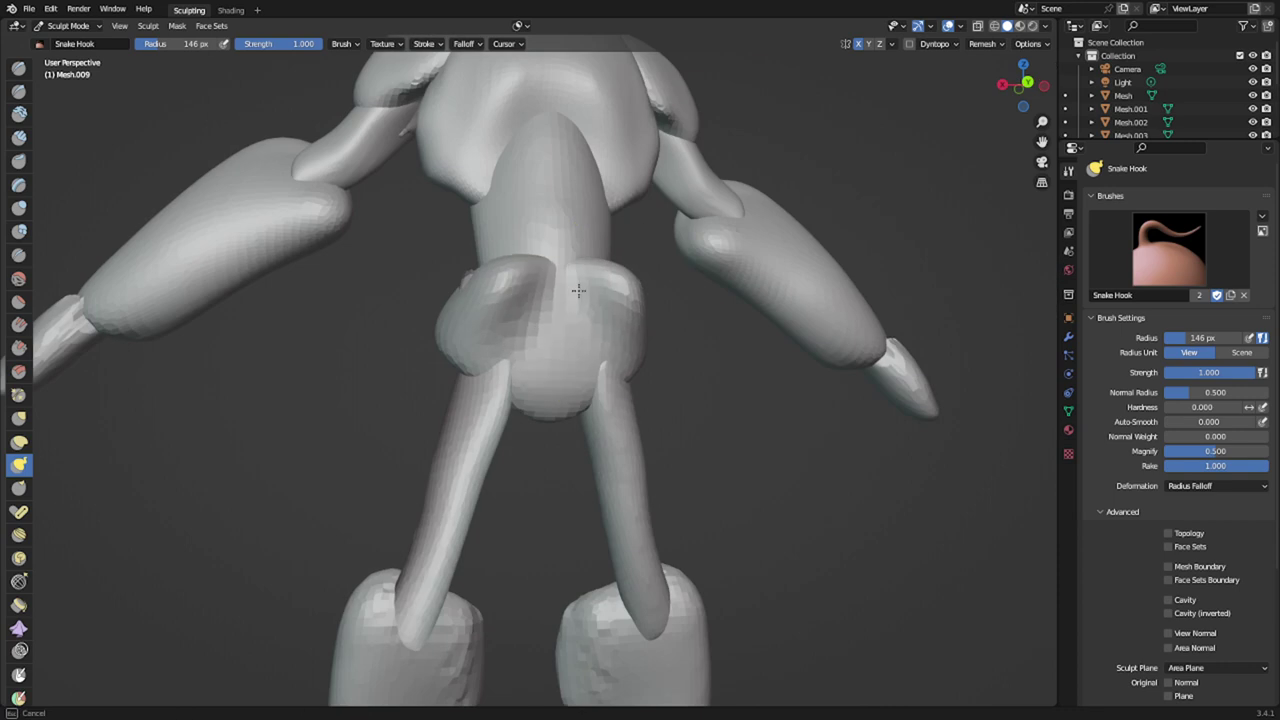
left_click_drag(579, 290, 594, 291)
middle_click_drag(597, 291, 570, 398)
key("f")
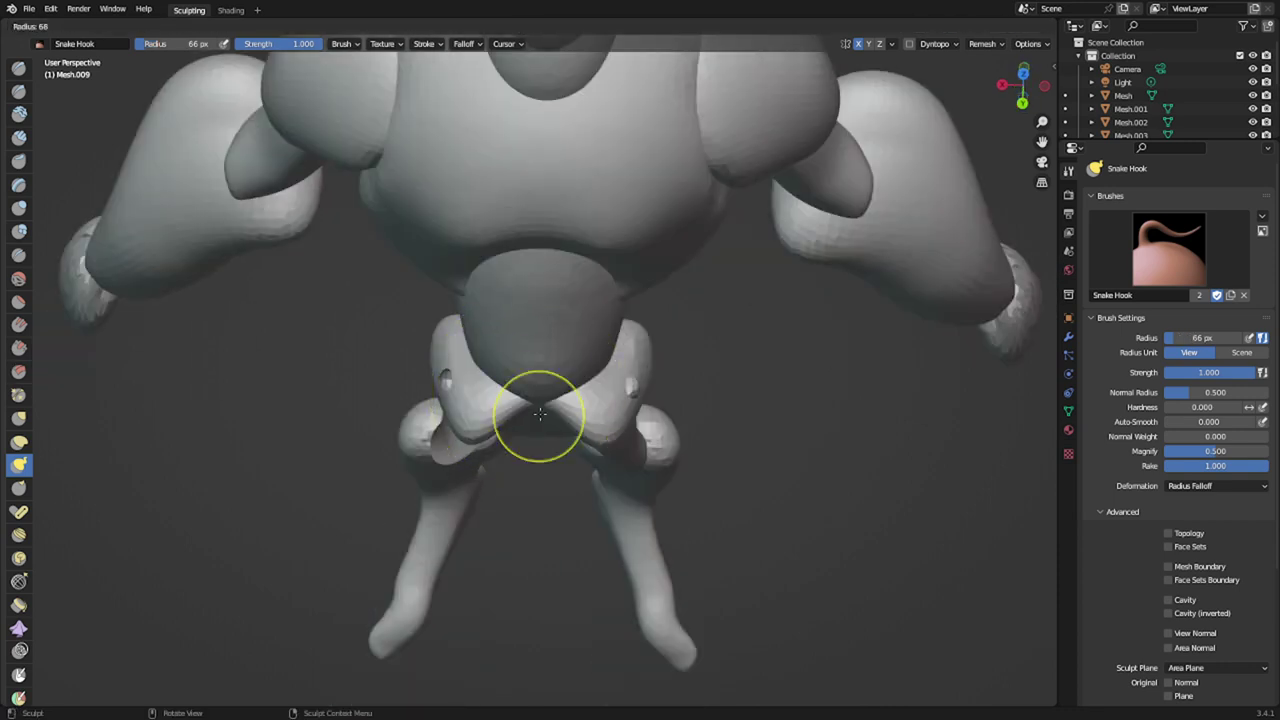
left_click(628, 410)
mouse_move(523, 410)
left_mouse_down()
mouse_move(510, 422)
mouse_move(630, 400)
left_mouse_up()
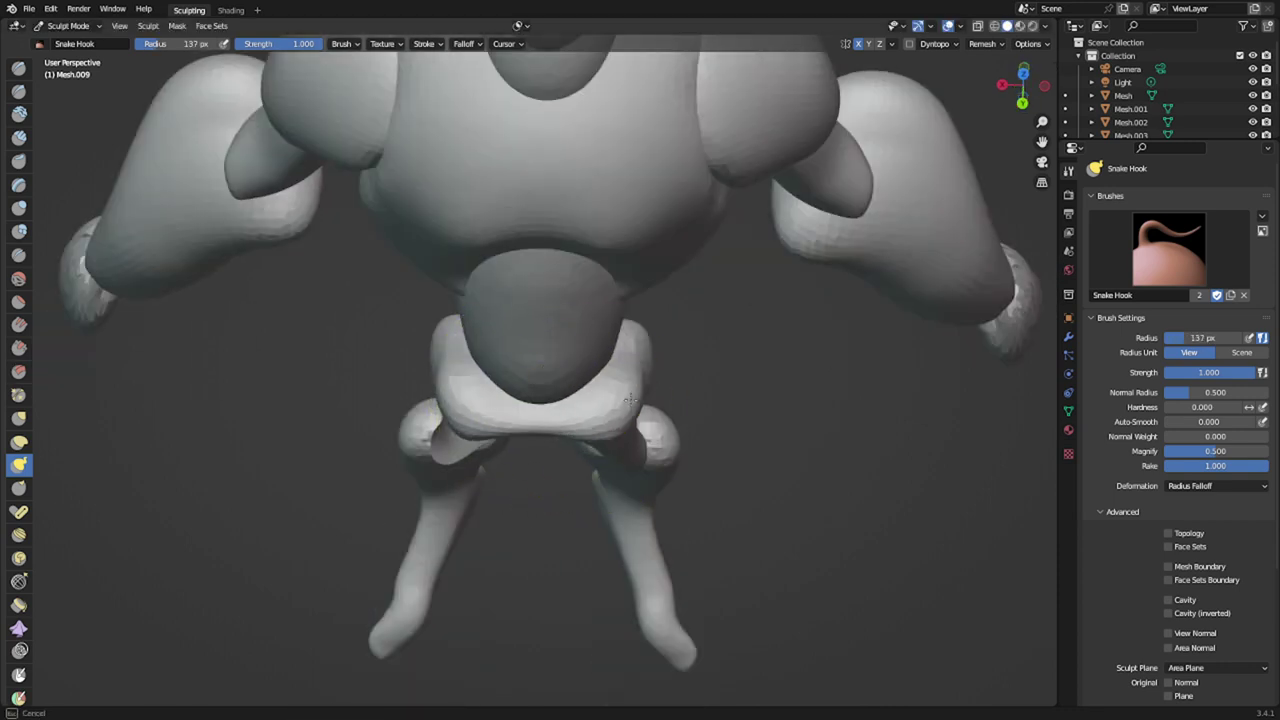
- Reshape the pelvis side with Snake Hook at a 340 px radius, and switch to the thighs to tuck their upper ends beneath it
middle_click_drag(675, 421, 534, 431)
key("f")
left_click(734, 435)
mouse_move(650, 437)
middle_mouse_down()
mouse_move(600, 302)
mouse_move(511, 315)
middle_mouse_up()
left_click_drag(511, 315, 480, 329)
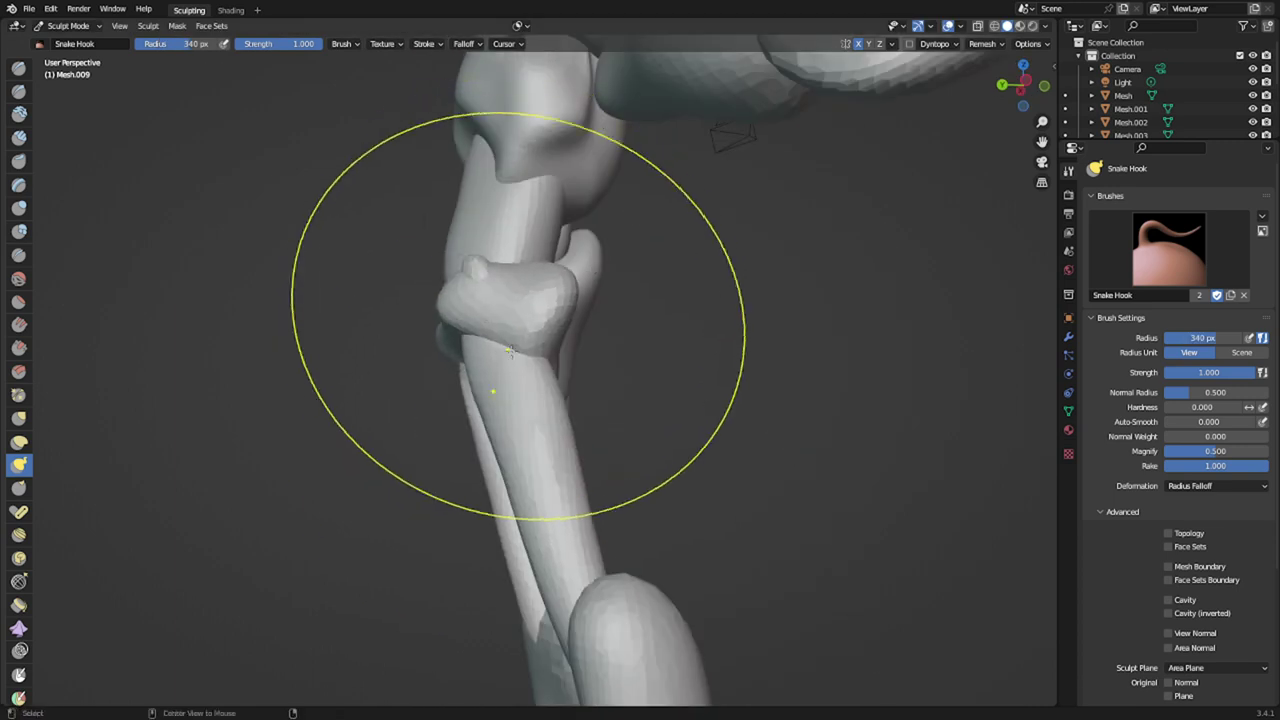
key("alt+q")
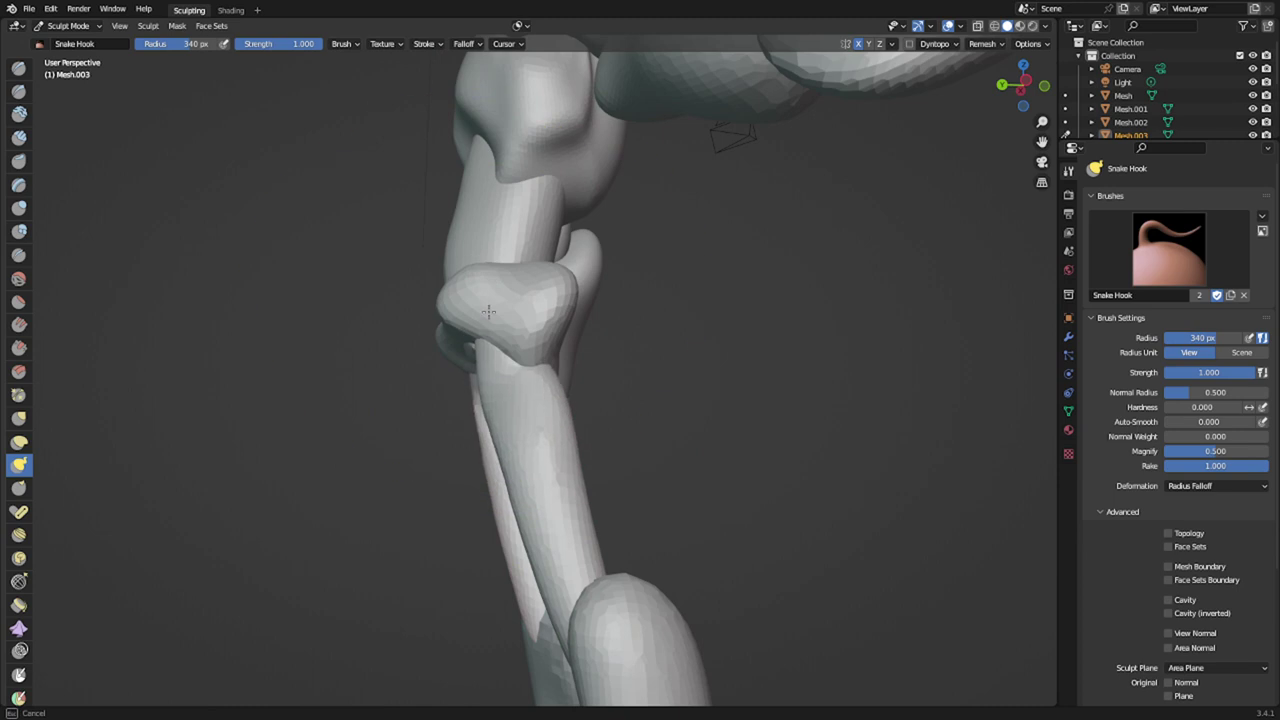
mouse_move(491, 285)
middle_mouse_down()
mouse_move(623, 352)
mouse_move(546, 353)
mouse_move(524, 458)
middle_mouse_up()
- Refine the pelvis and extend the abdomen down between the hips with Snake Hook, using radii of 122 and 177 px
key("alt+q")
scroll(544, 353, "down", 2)
key("f")
left_click(390, 355)
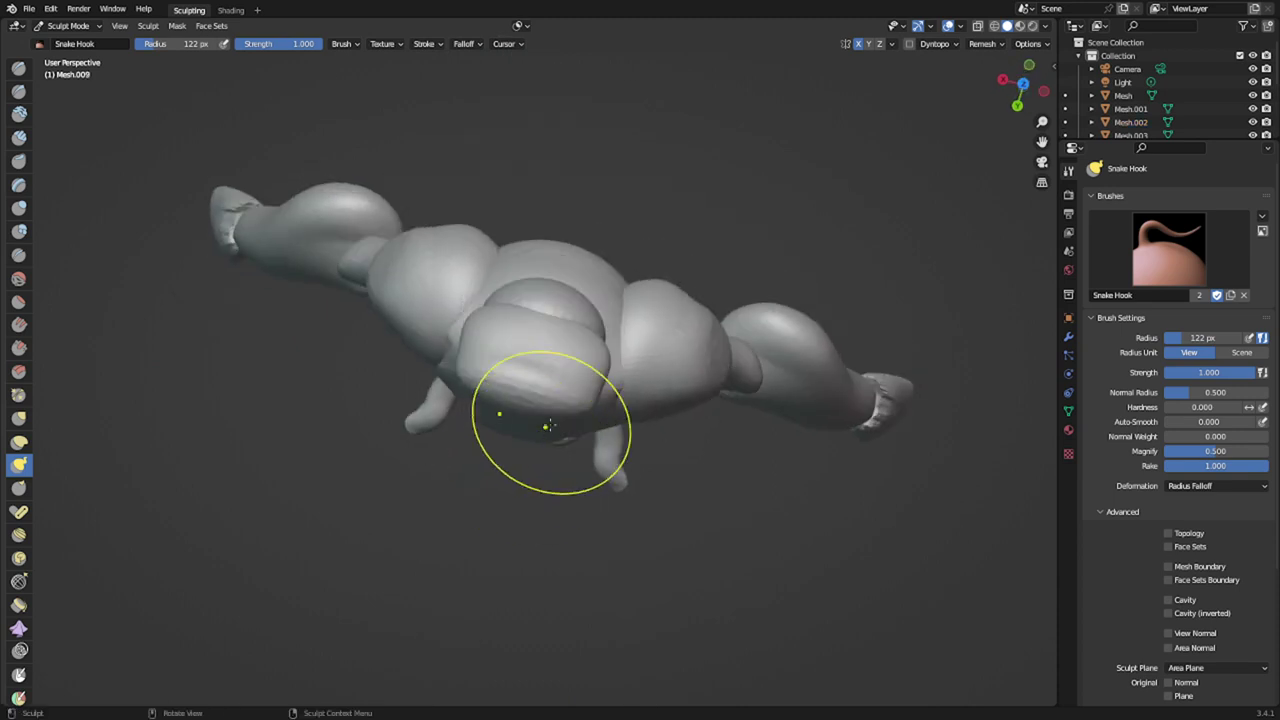
key("f")
left_click(585, 412)
mouse_move(583, 411)
middle_mouse_down()
mouse_move(570, 358)
mouse_move(547, 412)
mouse_move(557, 271)
mouse_move(560, 322)
middle_mouse_up()
left_click_drag(555, 422, 555, 426)
mouse_move(555, 426)
middle_mouse_down()
mouse_move(622, 398)
mouse_move(637, 309)
mouse_move(571, 396)
middle_mouse_up()
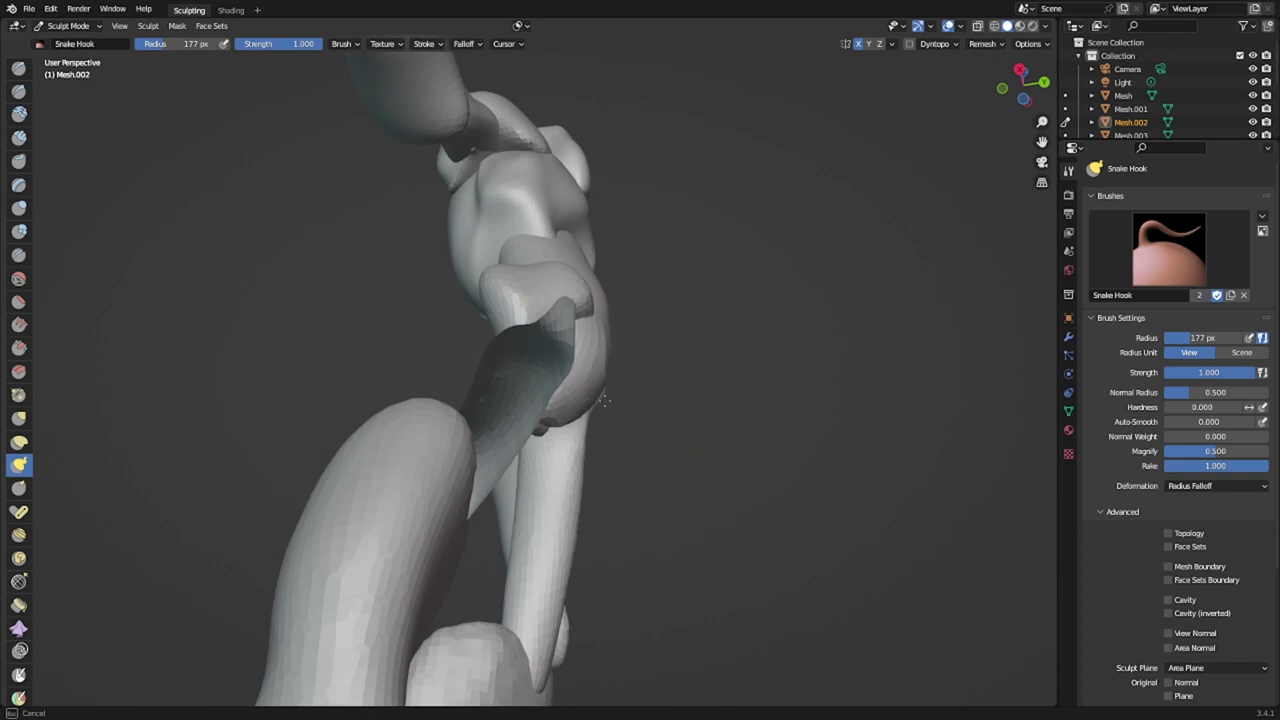
- Switch back to the pelvis and pull two buttock lobes down at its rear with Snake Hook
middle_click_drag(601, 391, 550, 365)
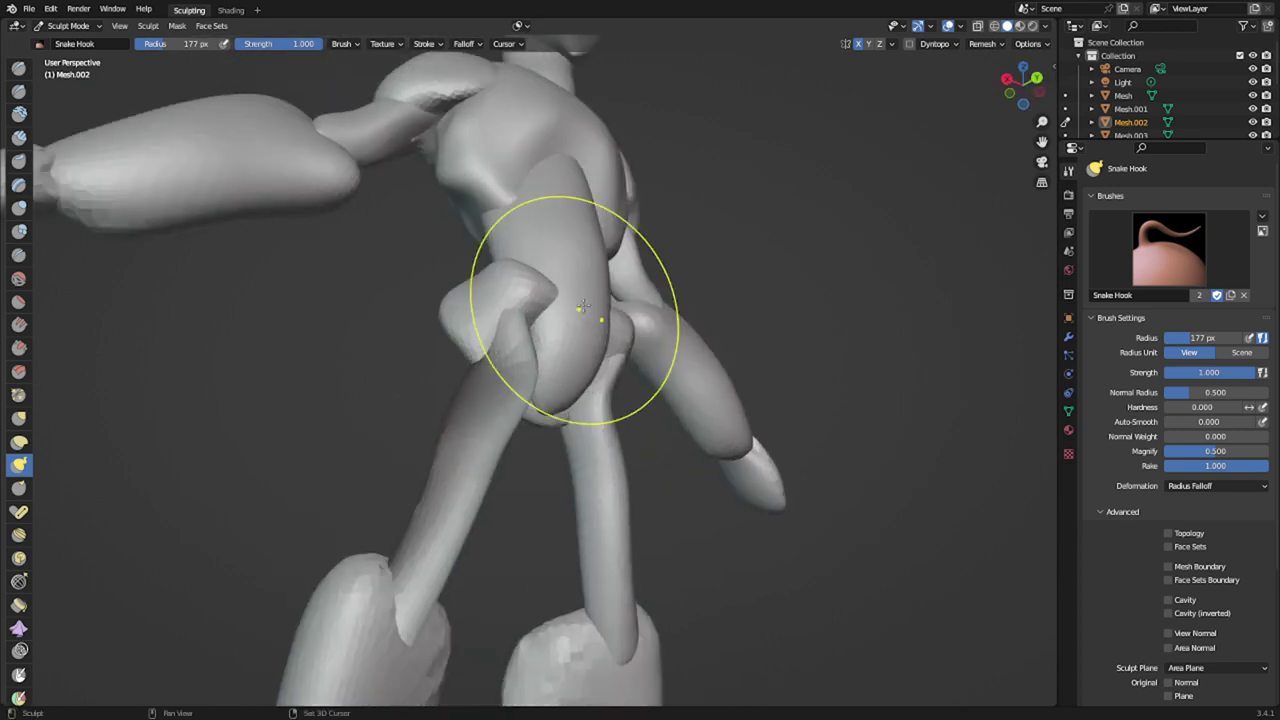
middle_click_drag(636, 334, 395, 400)
scroll(529, 370, "up", 4)
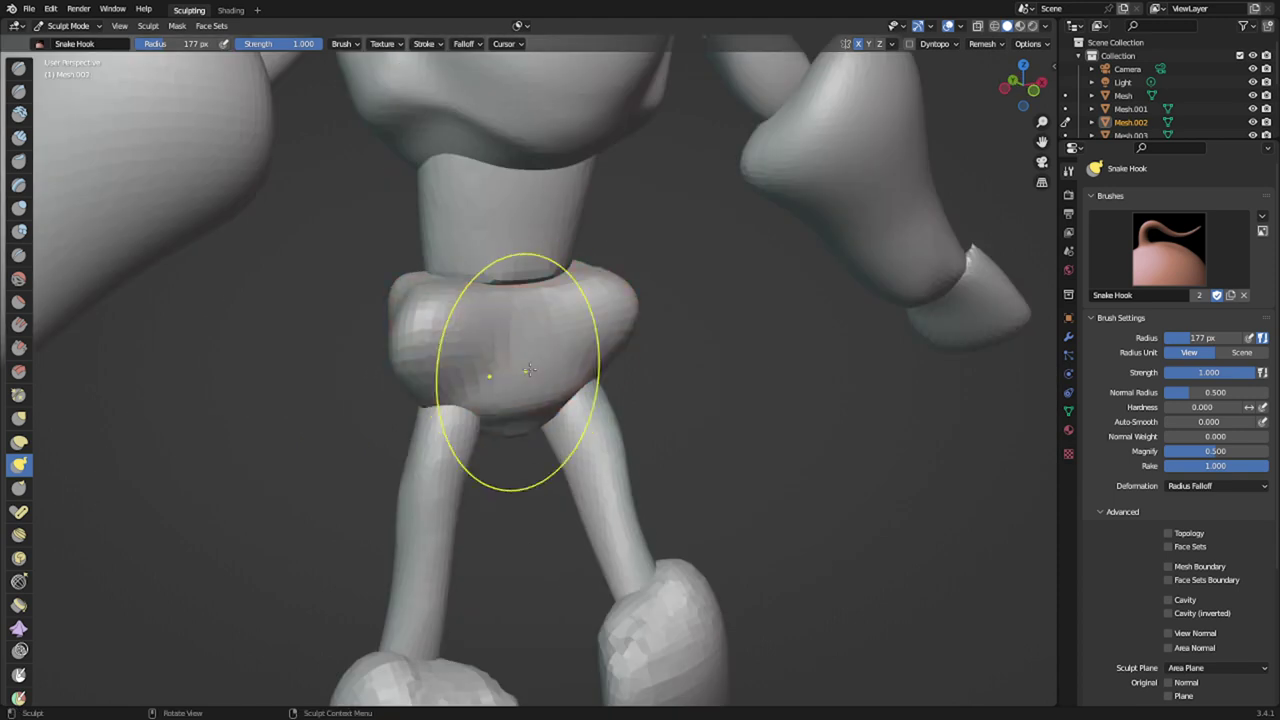
middle_click_drag(543, 360, 549, 418)
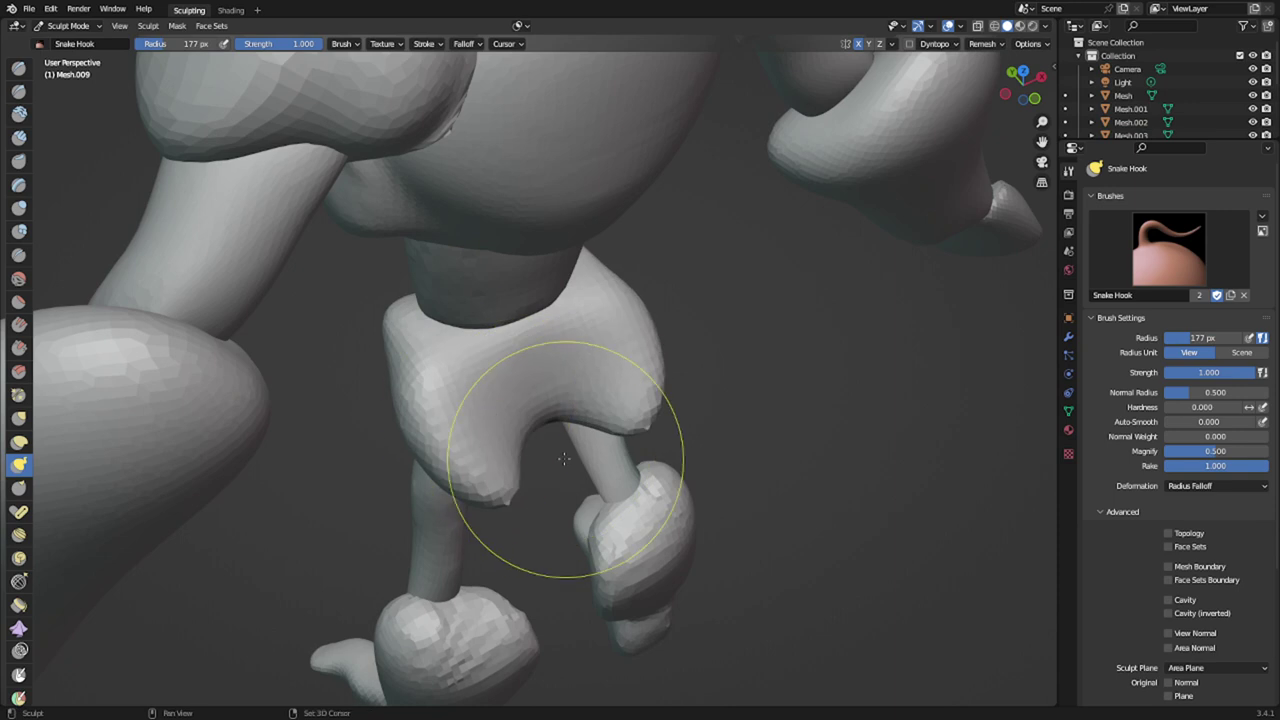
- Mask the pelvis's two rear lobes and leave the strip between them unmasked, using the Mask brush at a 110 px radius
mouse_move(541, 452)
left_mouse_down("ctrl+shift")
mouse_move(426, 416)
mouse_move(389, 474)
mouse_move(536, 548)
left_mouse_up("ctrl+shift")
mouse_move(536, 548)
middle_mouse_down()
mouse_move(518, 502)
mouse_move(668, 432)
mouse_move(592, 392)
mouse_move(505, 416)
mouse_move(514, 366)
mouse_move(511, 470)
mouse_move(514, 380)
middle_mouse_up()
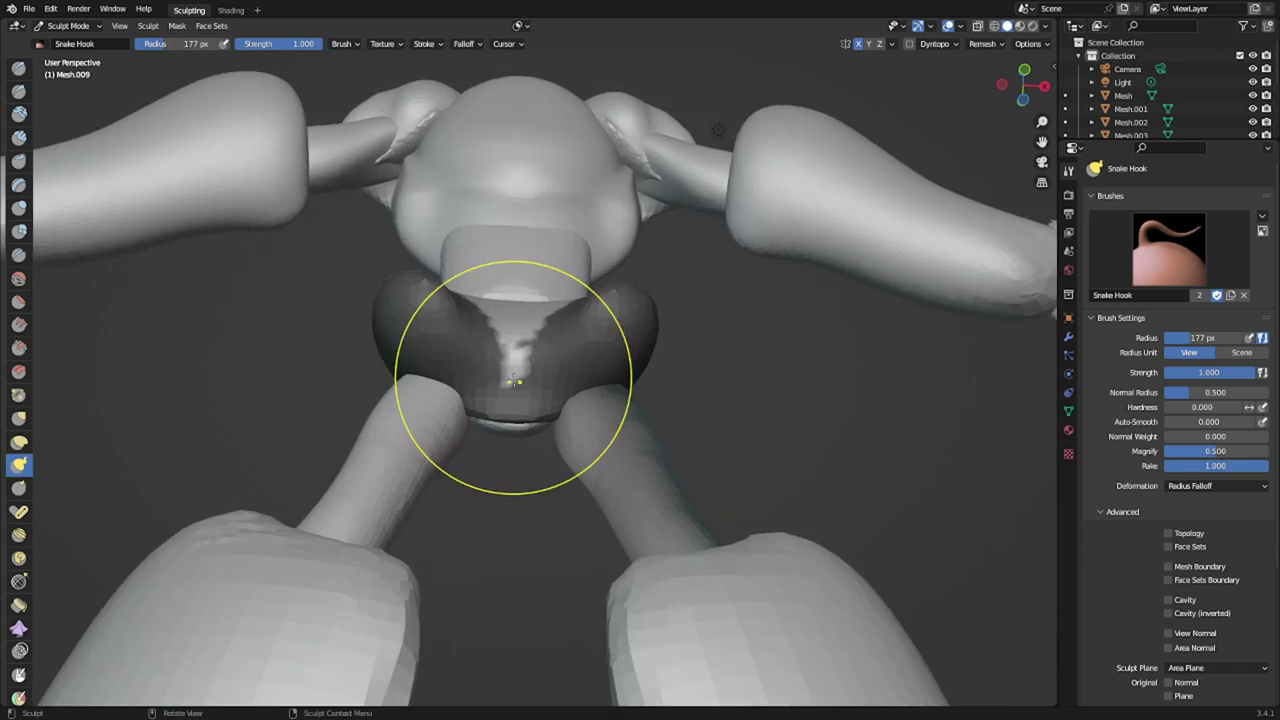
mouse_move(492, 390)
left_mouse_down("ctrl+shift")
mouse_move(560, 452)
mouse_move(530, 359)
left_mouse_up("ctrl+shift")
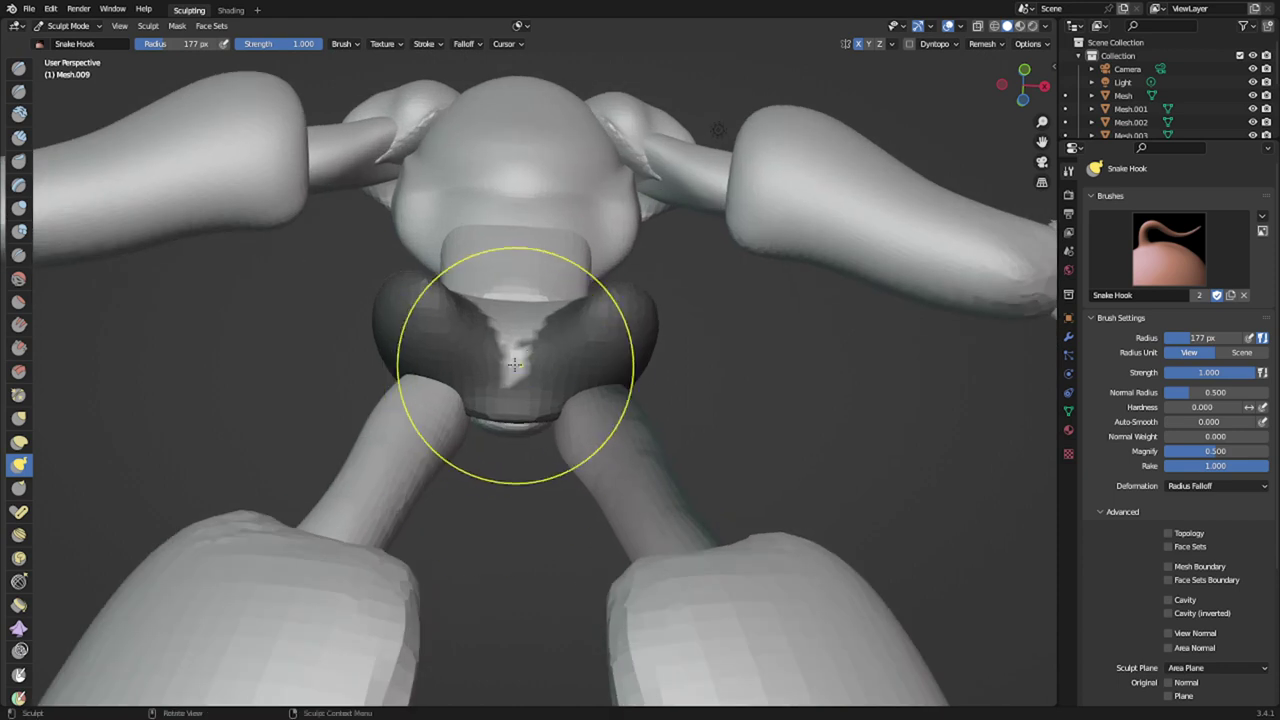
mouse_move(494, 386)
left_mouse_down("ctrl+shift")
mouse_move(497, 434)
mouse_move(541, 380)
mouse_move(530, 364)
mouse_move(491, 430)
mouse_move(544, 382)
mouse_move(513, 388)
mouse_move(515, 312)
left_mouse_up("ctrl+shift")
key("m")
key("f")
left_click(482, 379)
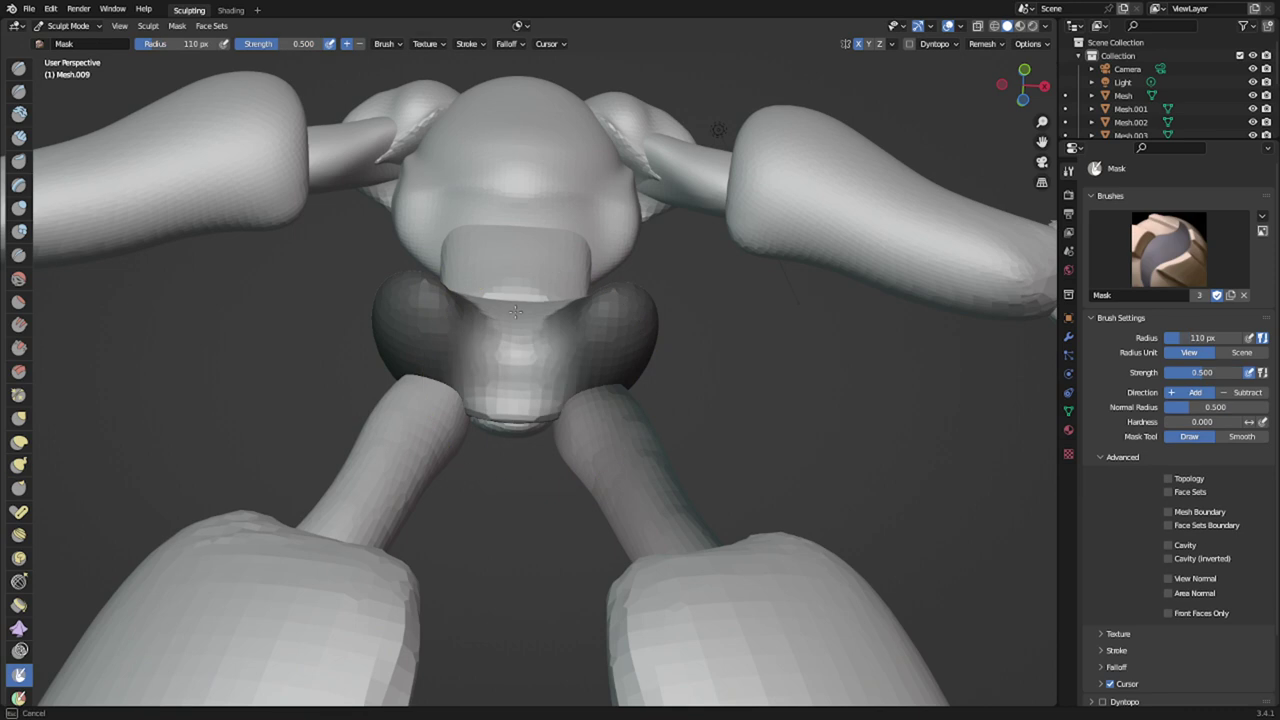
- Slice the masked buttock lobes off the pelvis into a separate object and enter Sculpt Mode on it
middle_click_drag(510, 375, 573, 469)
key("q")
left_click(460, 466)
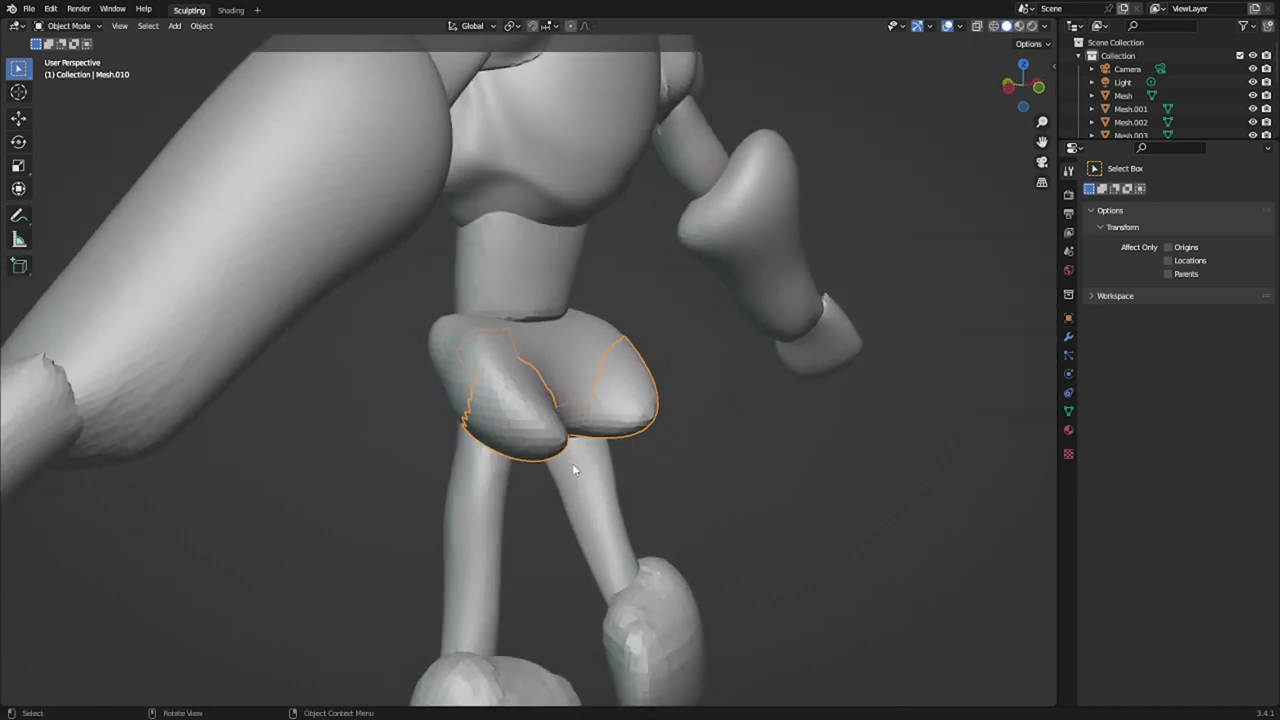
key("Tab")
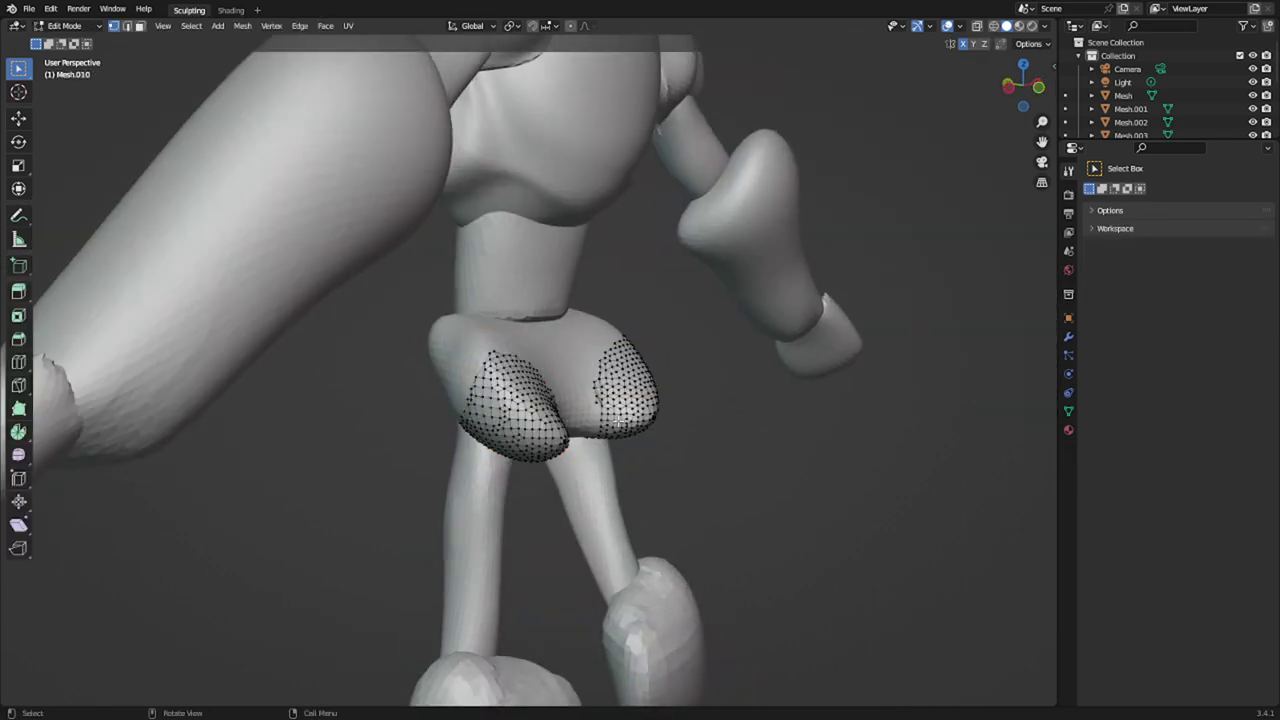
key("Tab")
key("ctrl+Tab")
left_click(519, 472)
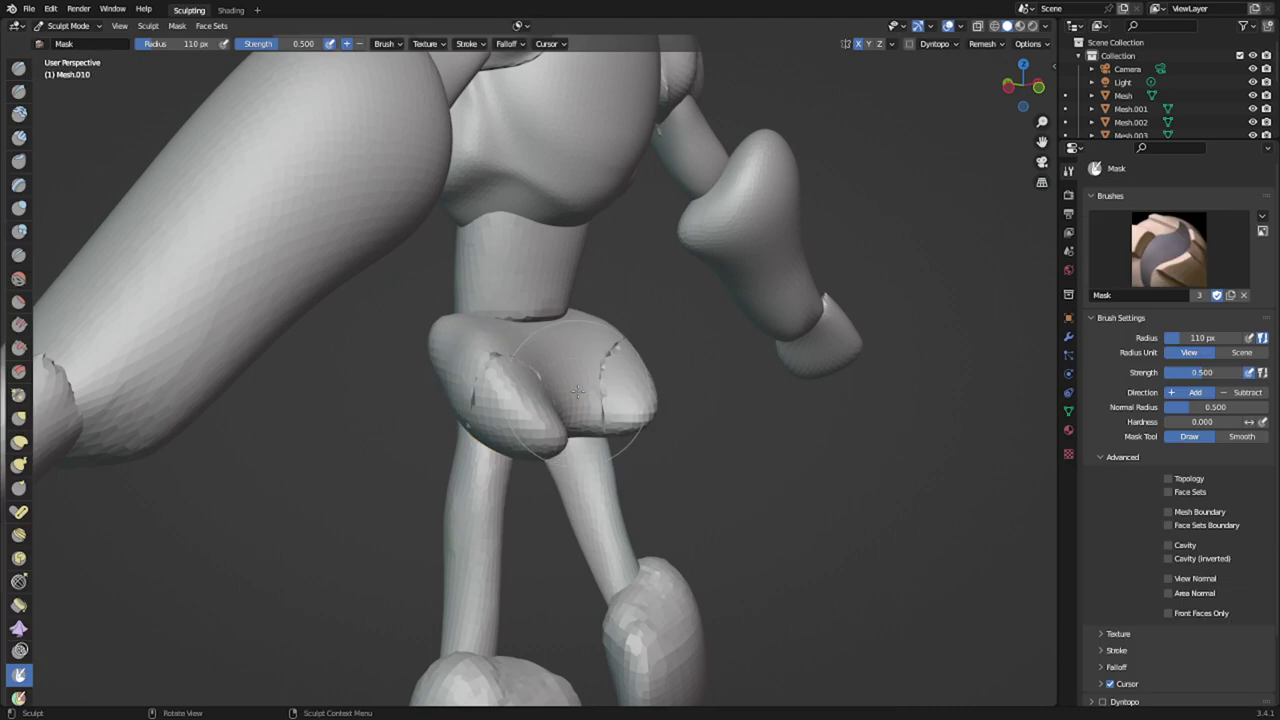
- Round out the separated buttock lobes with Inflate and Snake Hook at a 175 px radius
key("f")
left_click(713, 381)
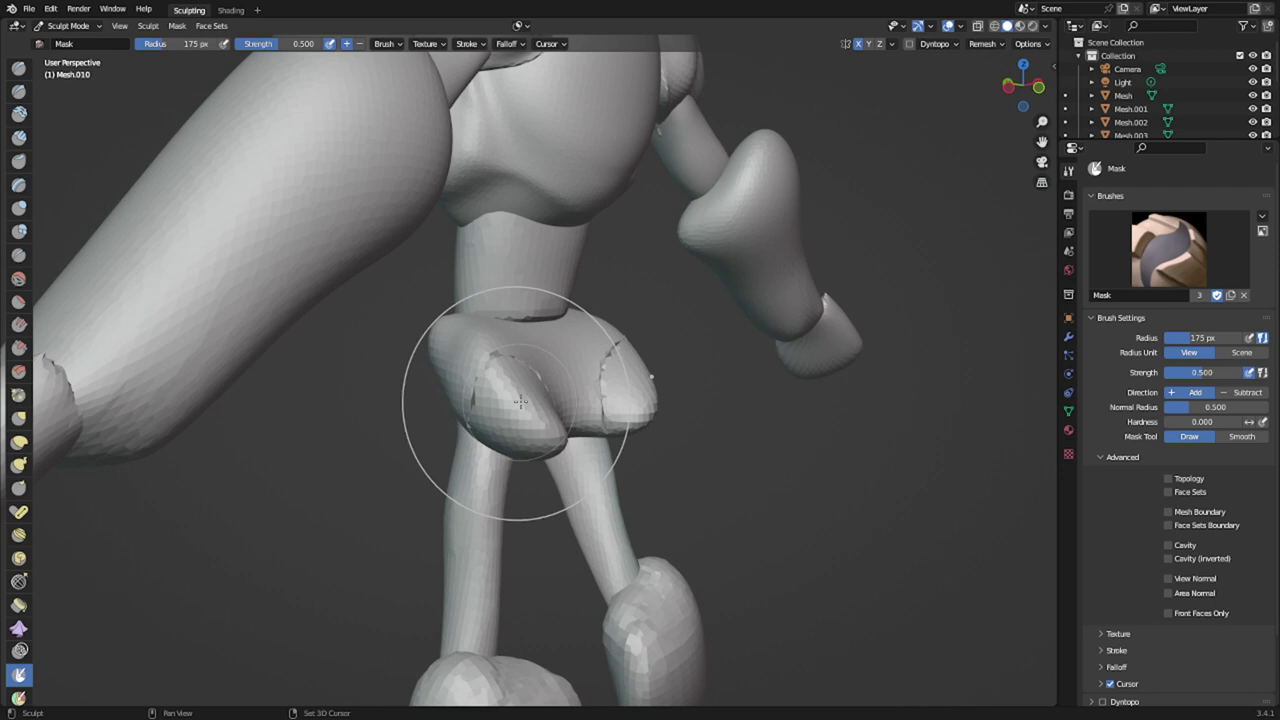
key("i")
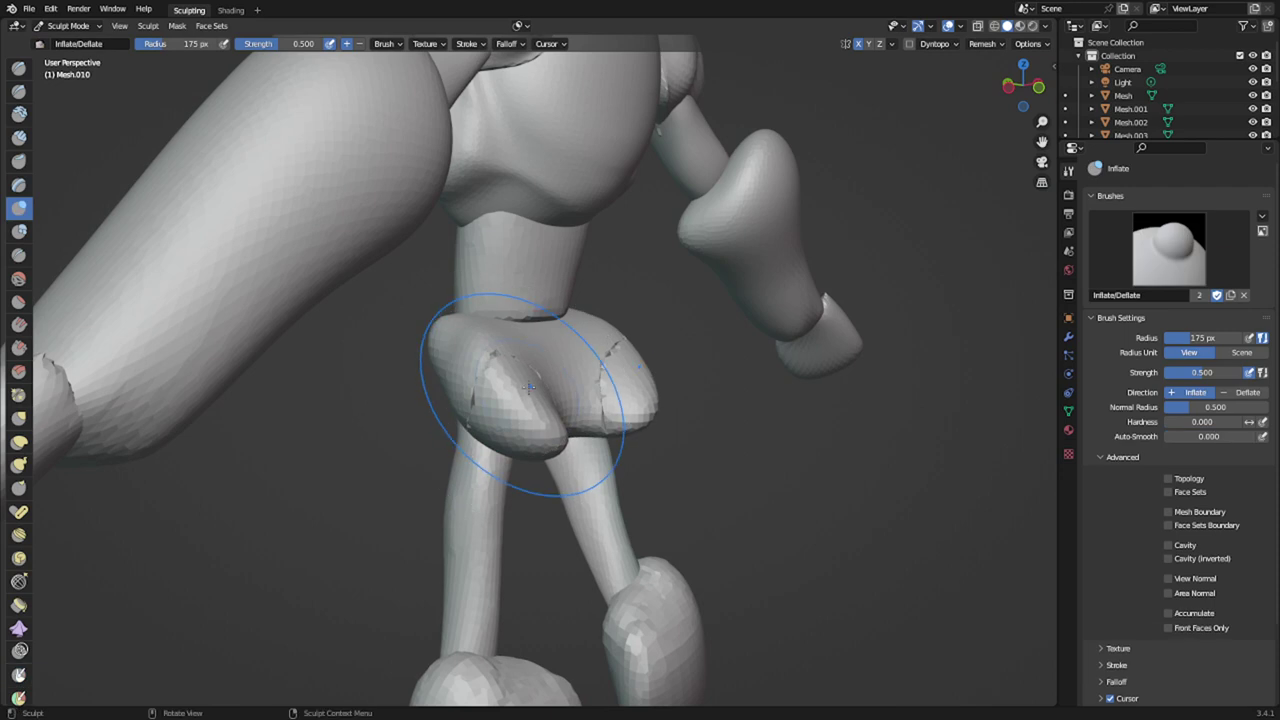
key("k")
mouse_move(527, 402)
left_mouse_down()
mouse_move(552, 345)
mouse_move(495, 431)
left_mouse_up()
- Switch to the pelvis and reshape its rear and underside between the buttocks with Snake Hook at a 175 px radius
key("alt+q")
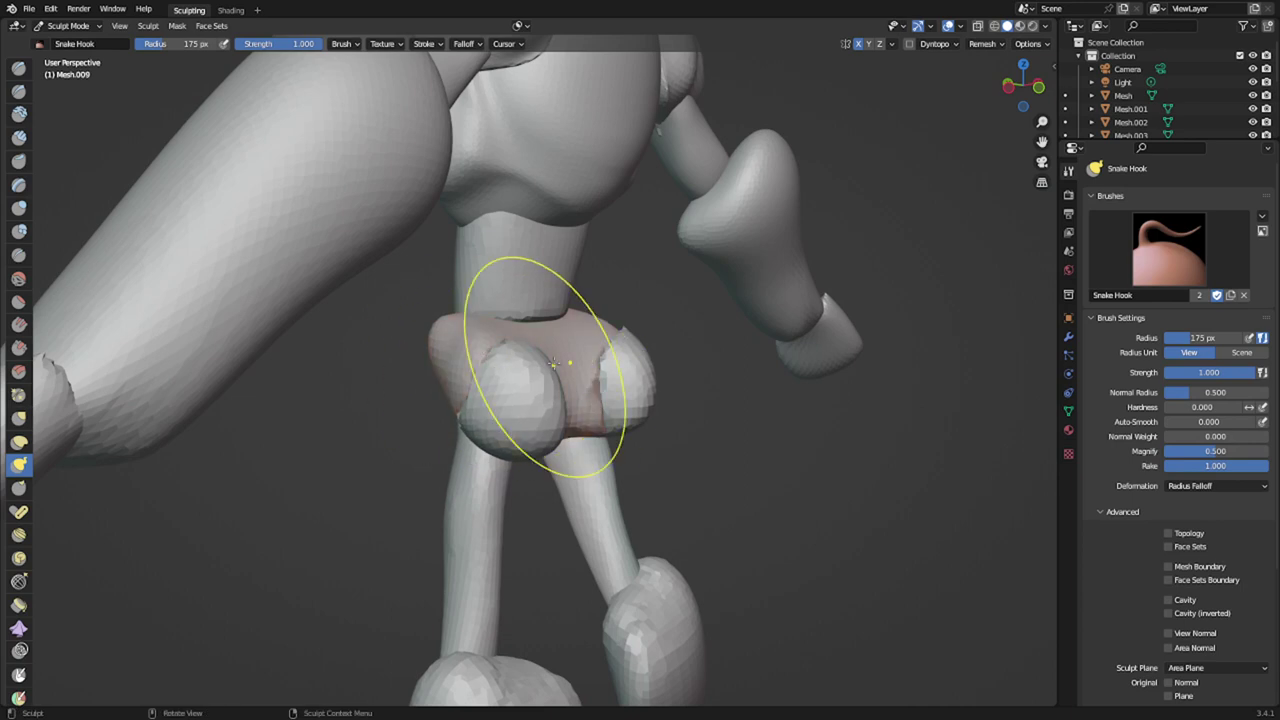
middle_click_drag(553, 363, 560, 271)
mouse_move(598, 378)
left_mouse_down()
mouse_move(578, 396)
mouse_move(577, 315)
left_mouse_up()
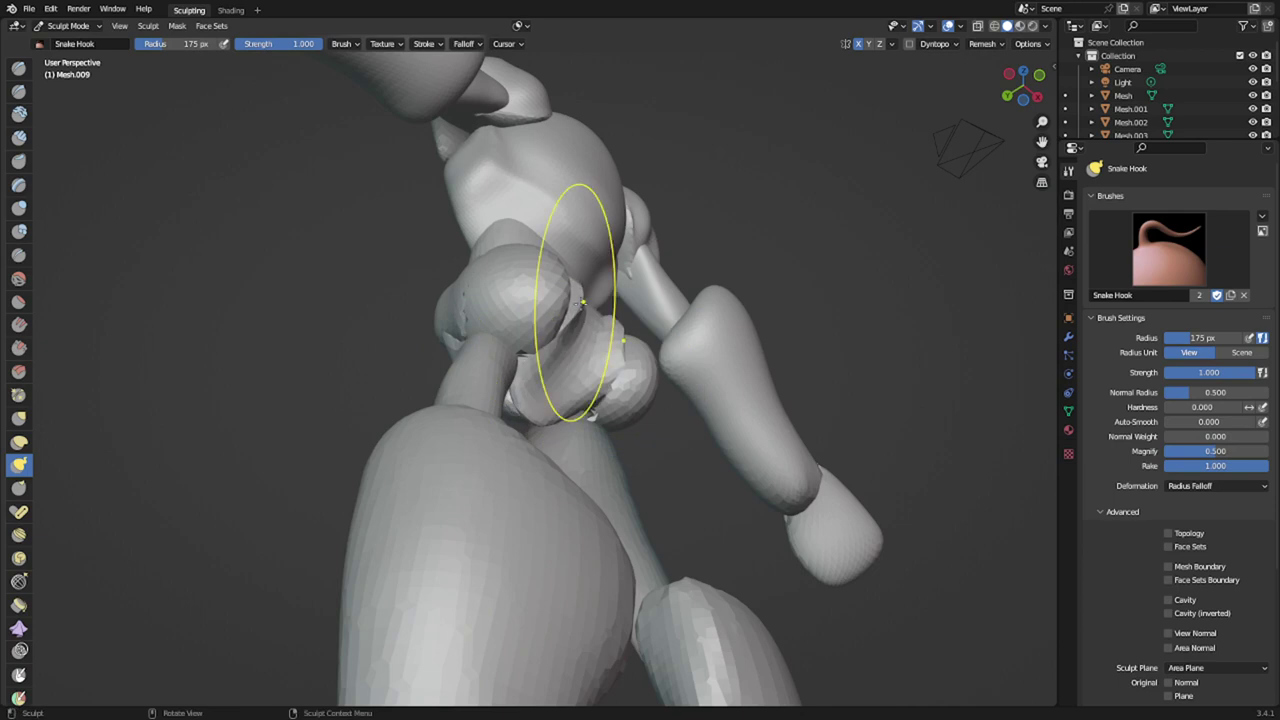
middle_click_drag(577, 304, 502, 388)
left_click_drag(543, 356, 529, 384)
middle_click_drag(561, 375, 514, 382)
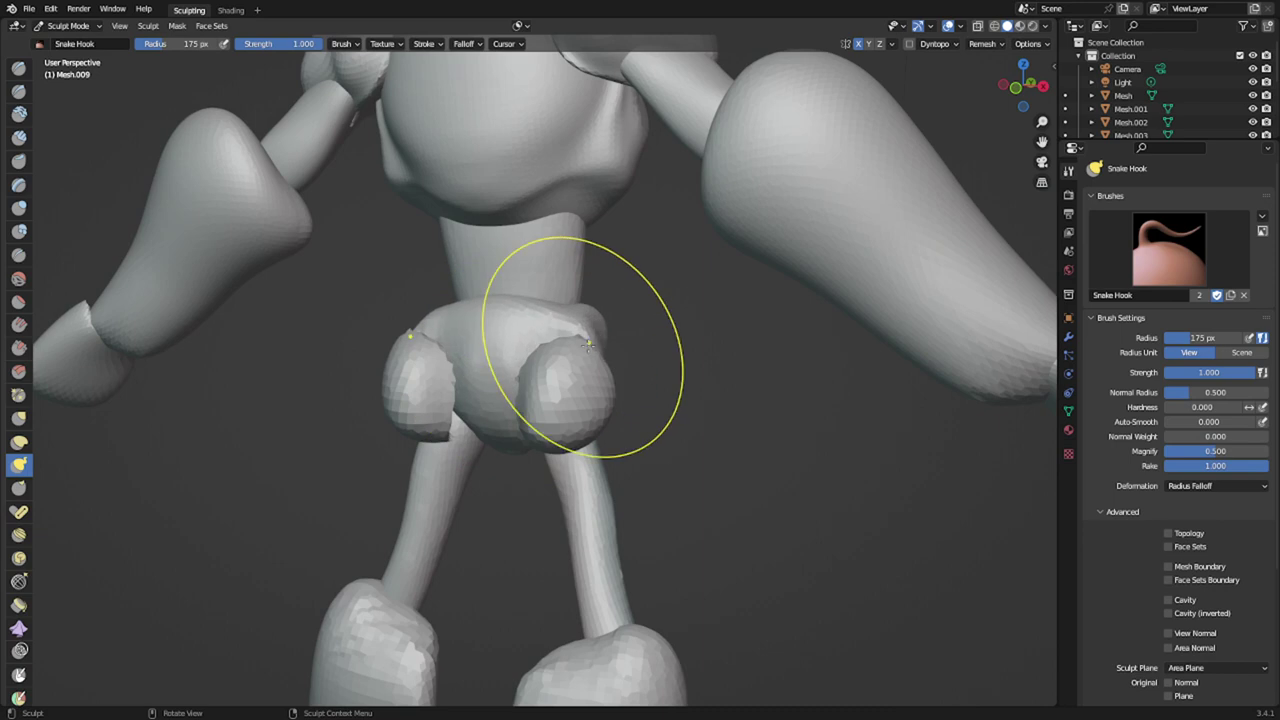
- Reshape the buttock lobes around the back of the pelvis with Snake Hook, and switch back to the pelvis
middle_click_drag(567, 384, 567, 373)
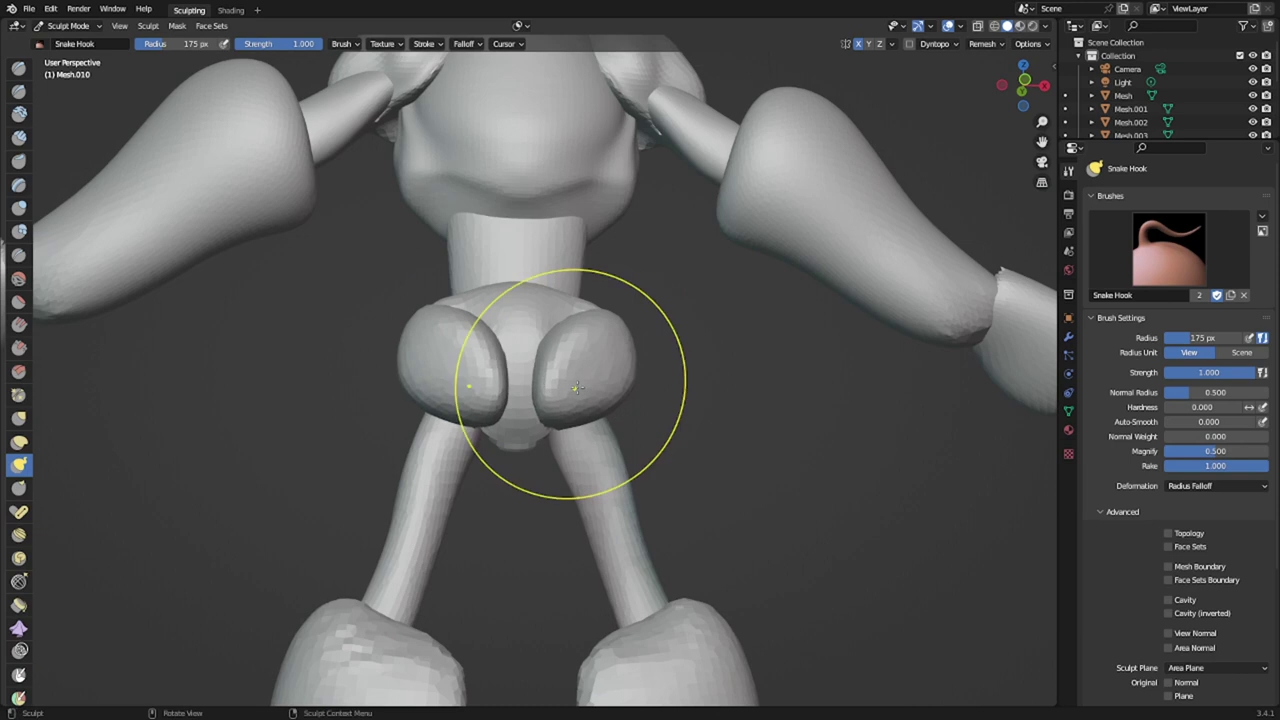
middle_click_drag(577, 388, 541, 432)
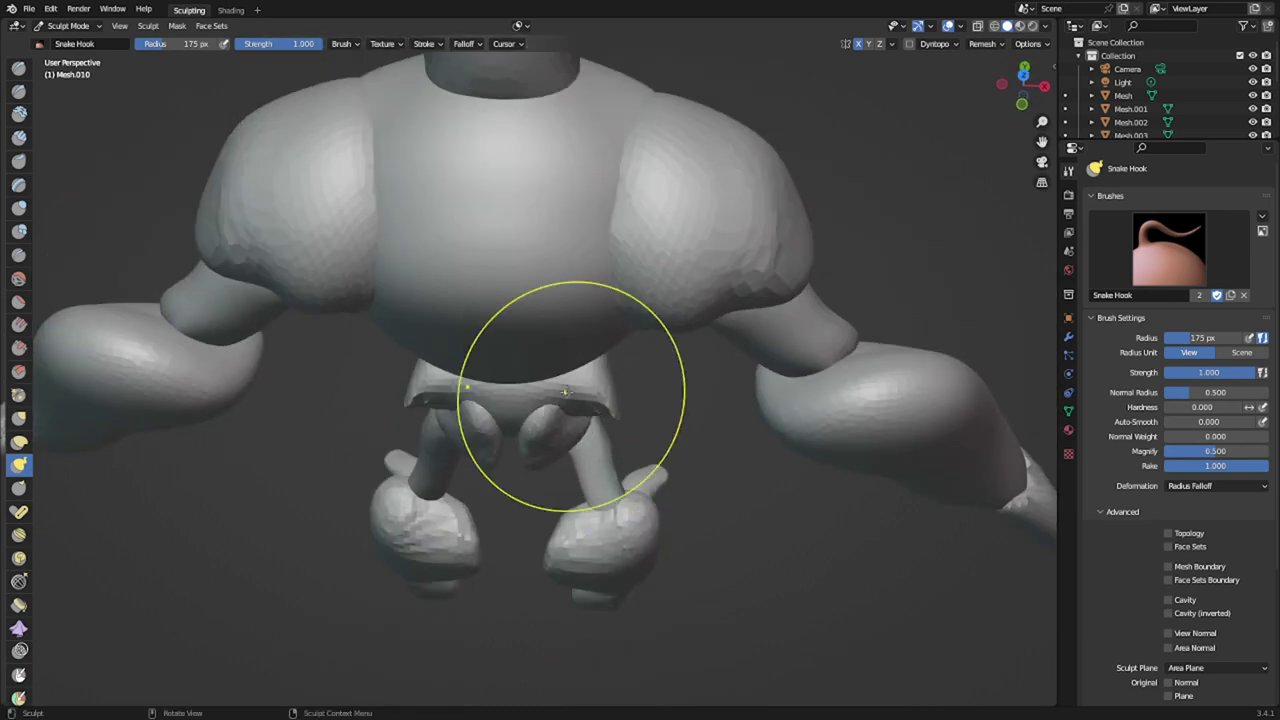
mouse_move(634, 455)
middle_mouse_down()
mouse_move(403, 306)
mouse_move(386, 309)
middle_mouse_up()
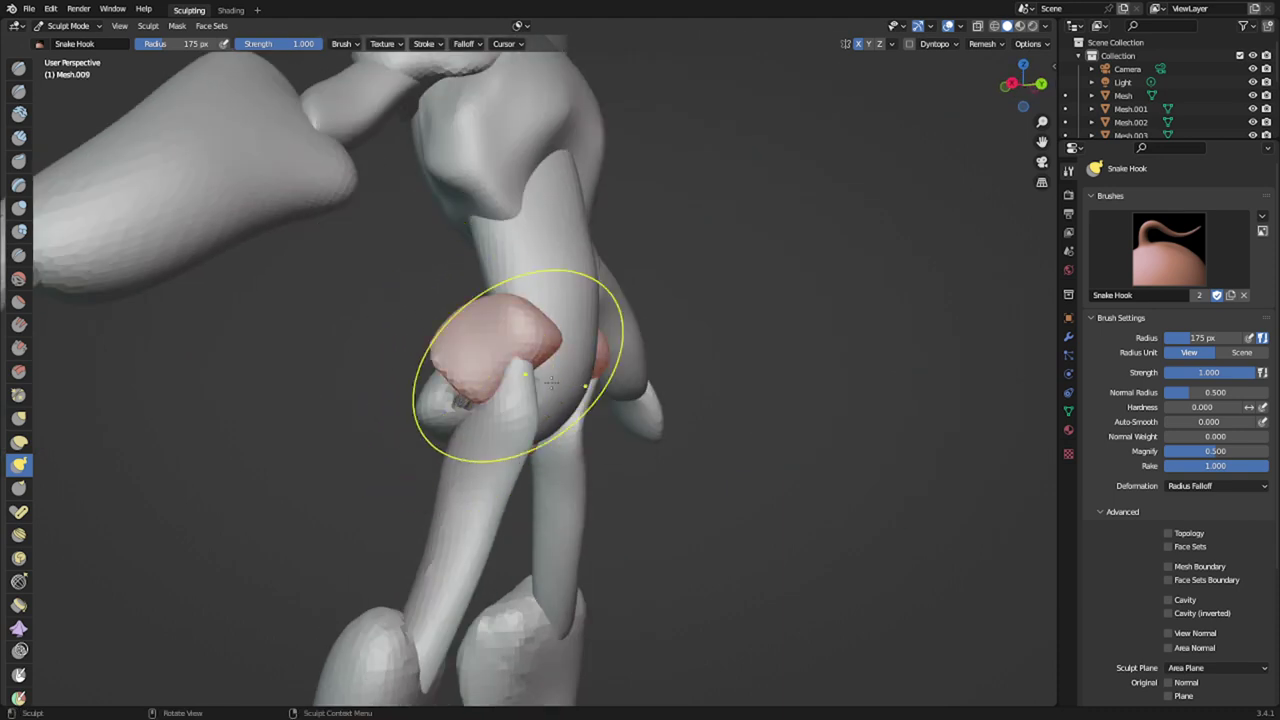
middle_click_drag(551, 381, 474, 396)
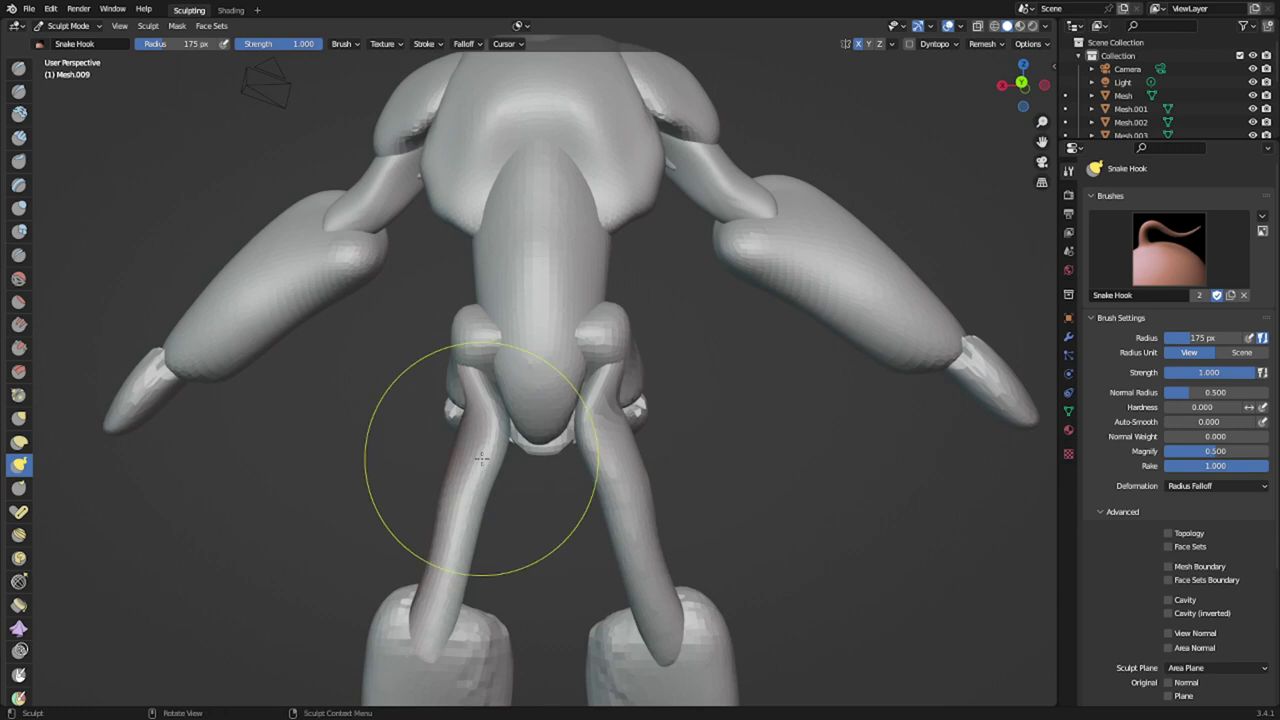
- Switch to the thighs and adjust their upper ends beneath the pelvis with Snake Hook at a 256 px radius
key("alt+q")
middle_click_drag(498, 425, 662, 438)
key("f")
left_click(676, 450)
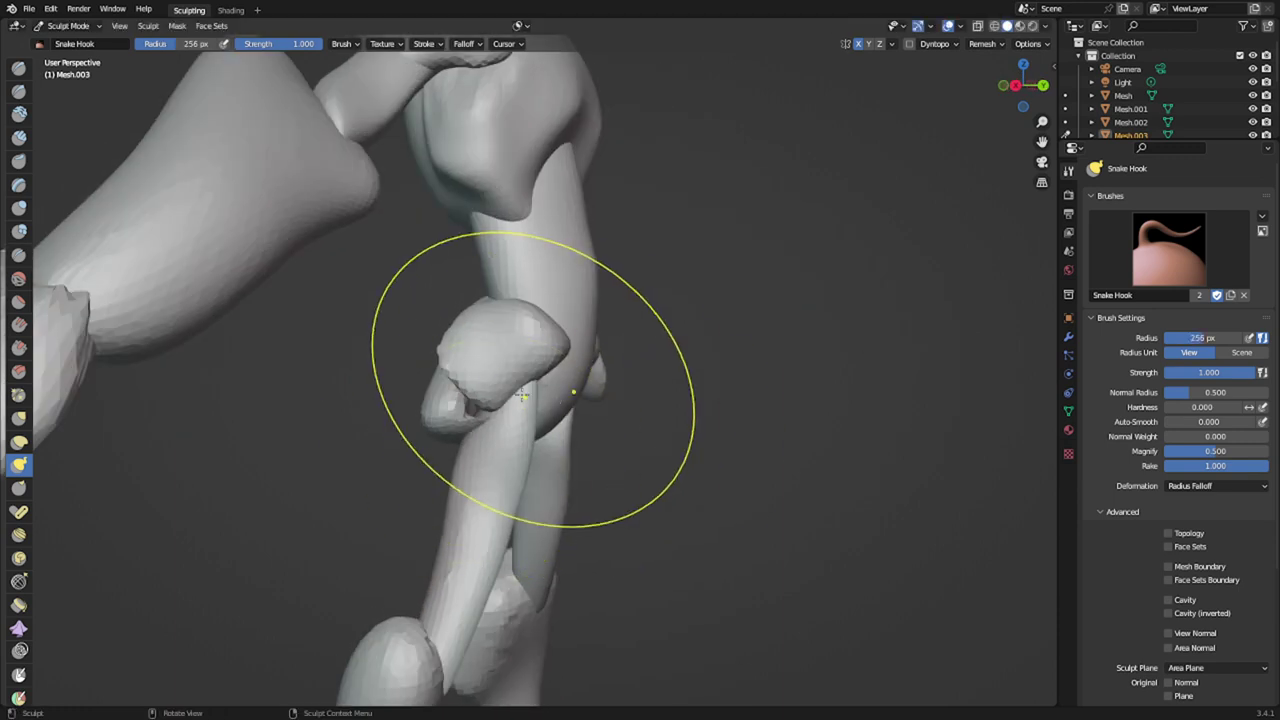
left_click_drag(520, 393, 587, 395)
middle_click_drag(650, 395, 549, 389)
- Switch to the abdomen and pull its lower end down between the thighs with Snake Hook at a 221 px radius
key("alt+q")
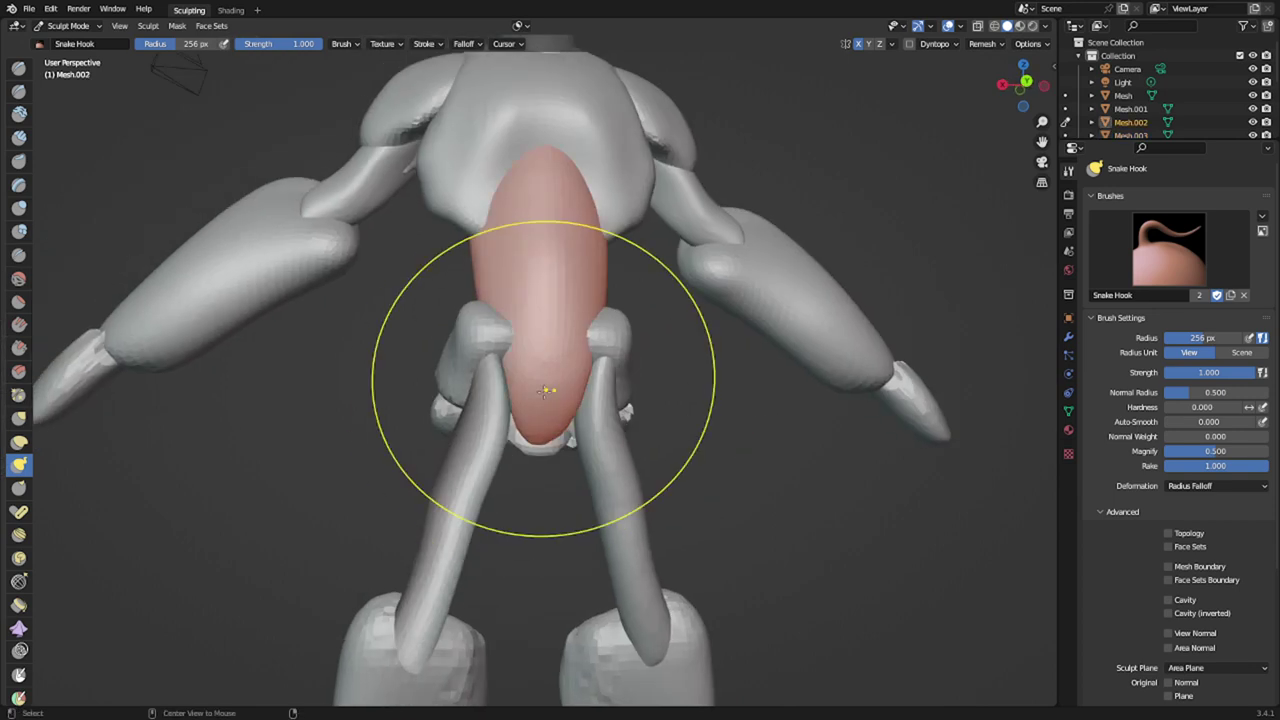
key("f")
left_click(516, 434)
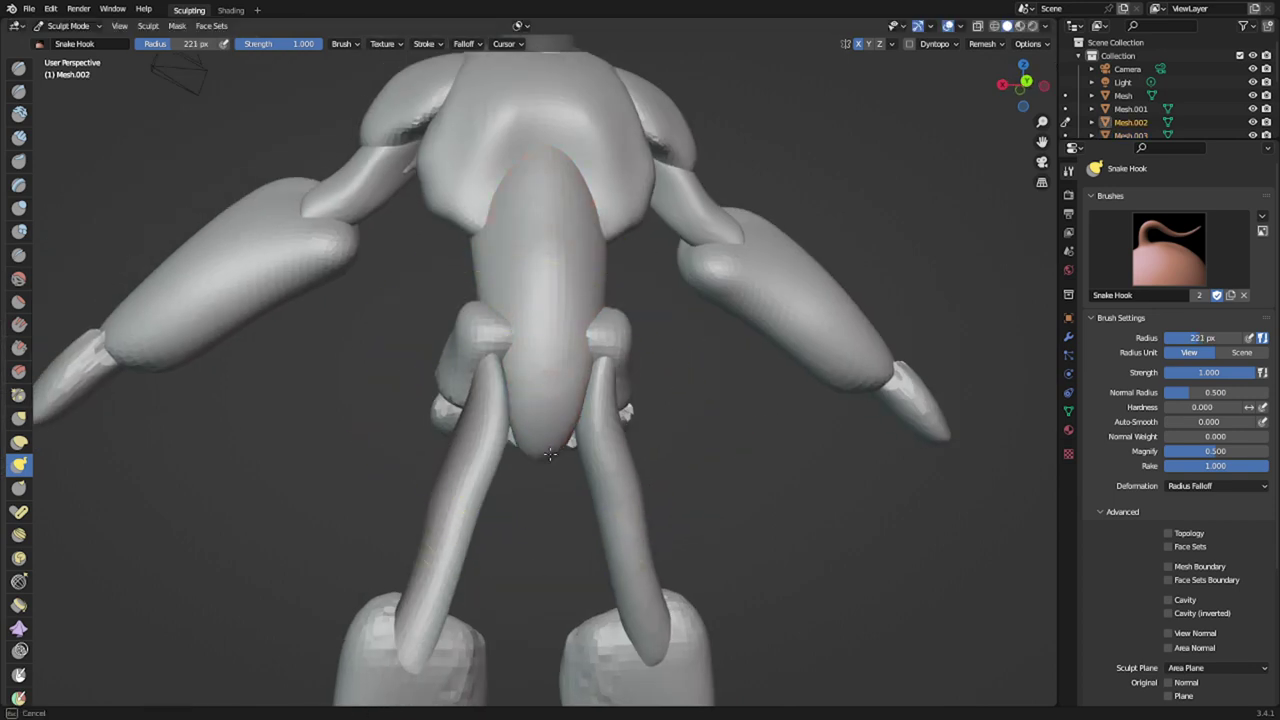
- Switch to the buttocks, reshape them with Snake Hook at a 221 px radius, and remesh them more finely
middle_click_drag(556, 451, 430, 420)
key("alt+q")
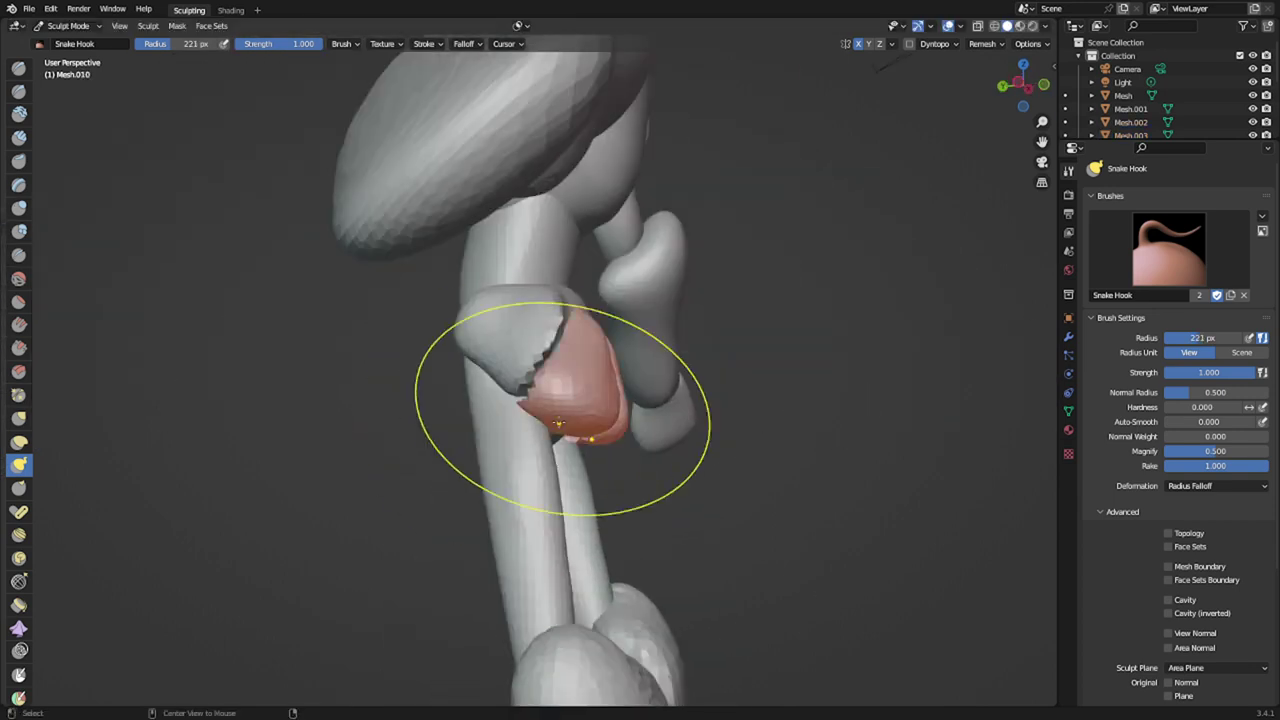
middle_click_drag(602, 446, 547, 402)
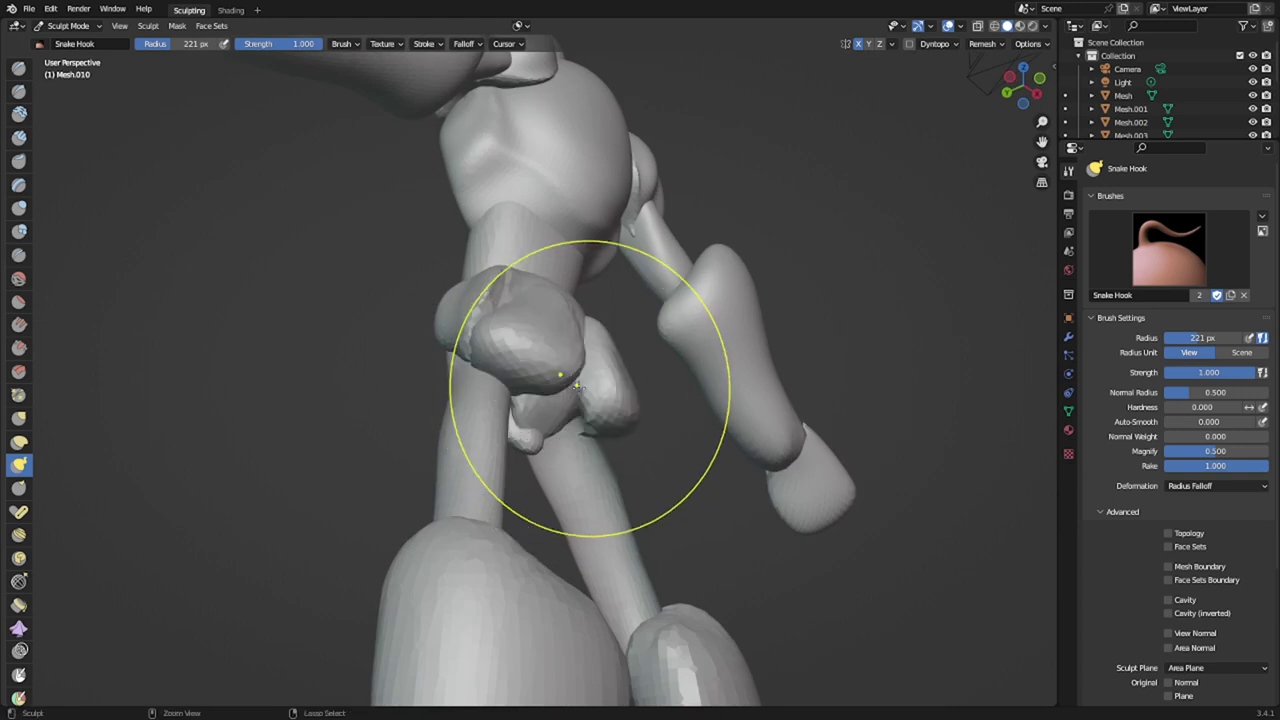
key("r")
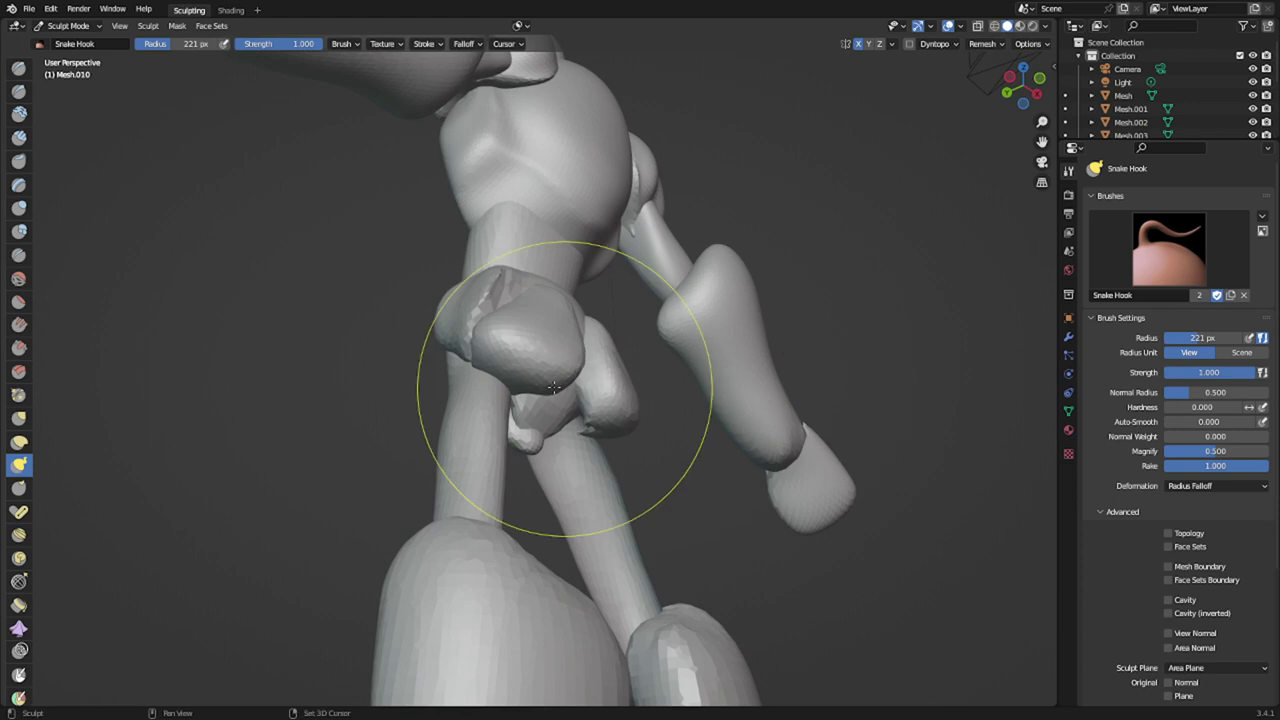
- Swell the buttocks into fuller lobes with Inflate at a 221 px radius
mouse_move(587, 387)
middle_mouse_down()
mouse_move(640, 410)
mouse_move(480, 374)
middle_mouse_up()
key("i")
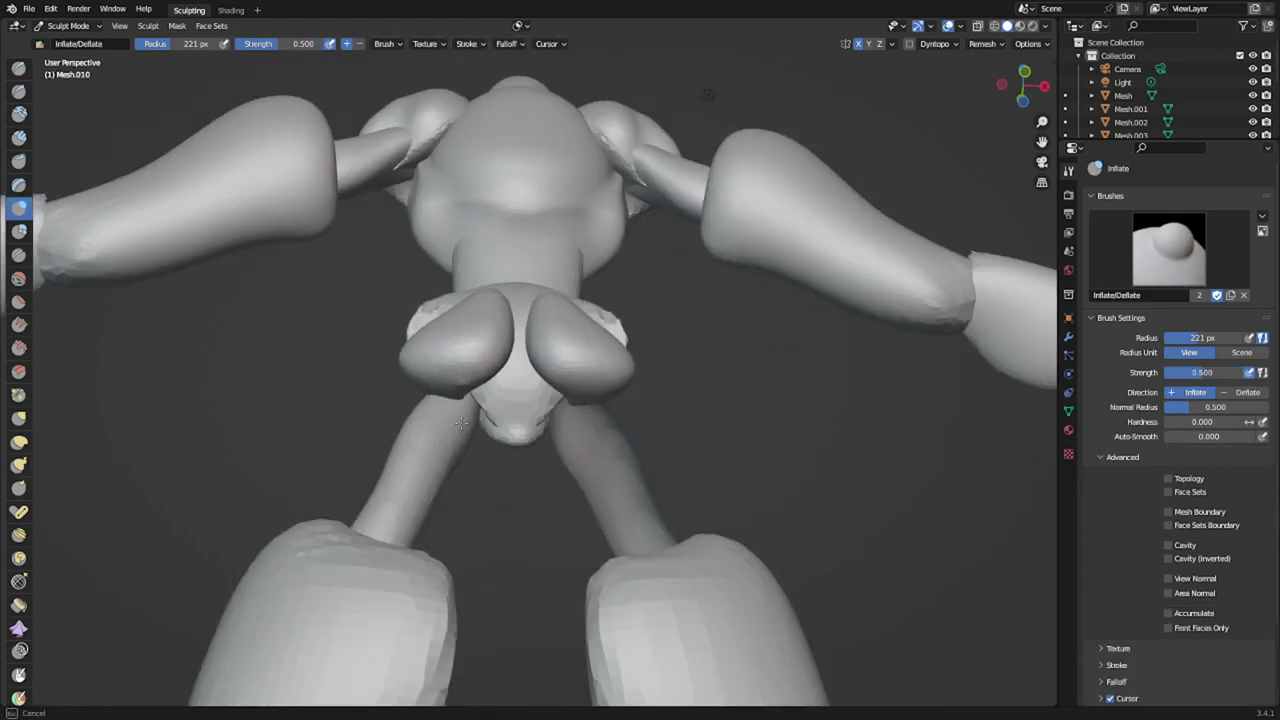
middle_click_drag(412, 331, 547, 434)
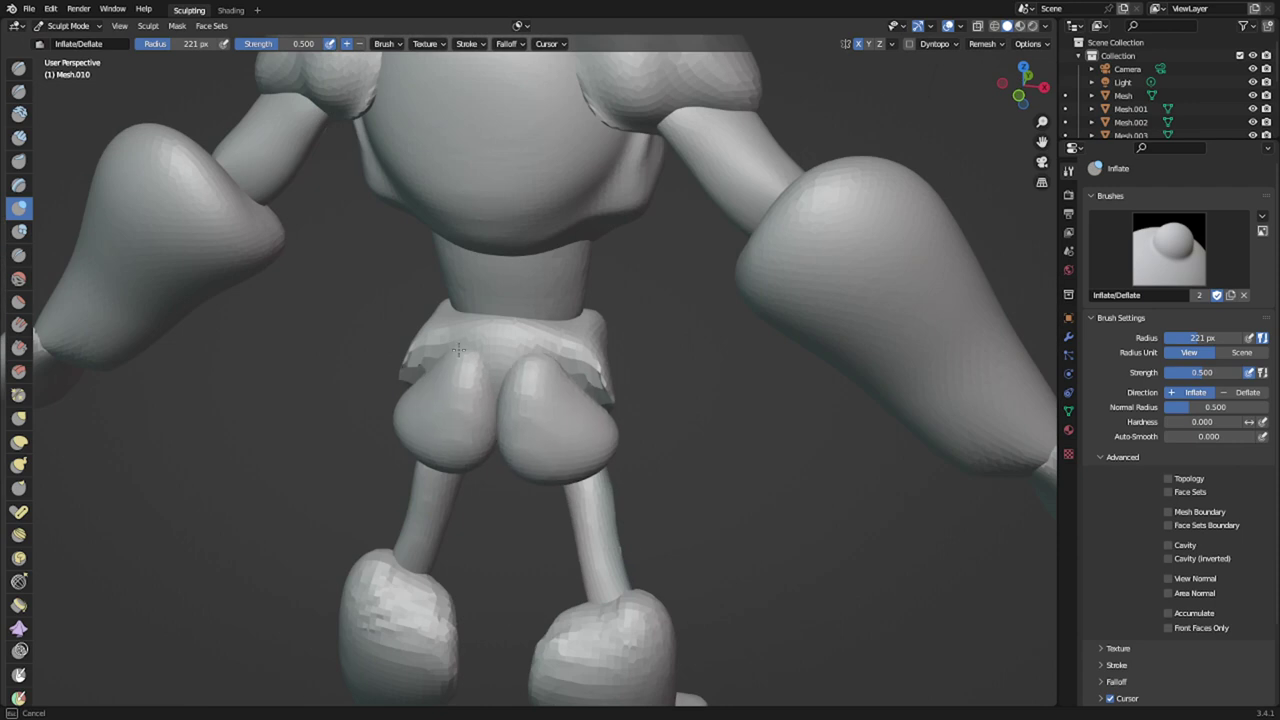
middle_click_drag(513, 395, 541, 394)
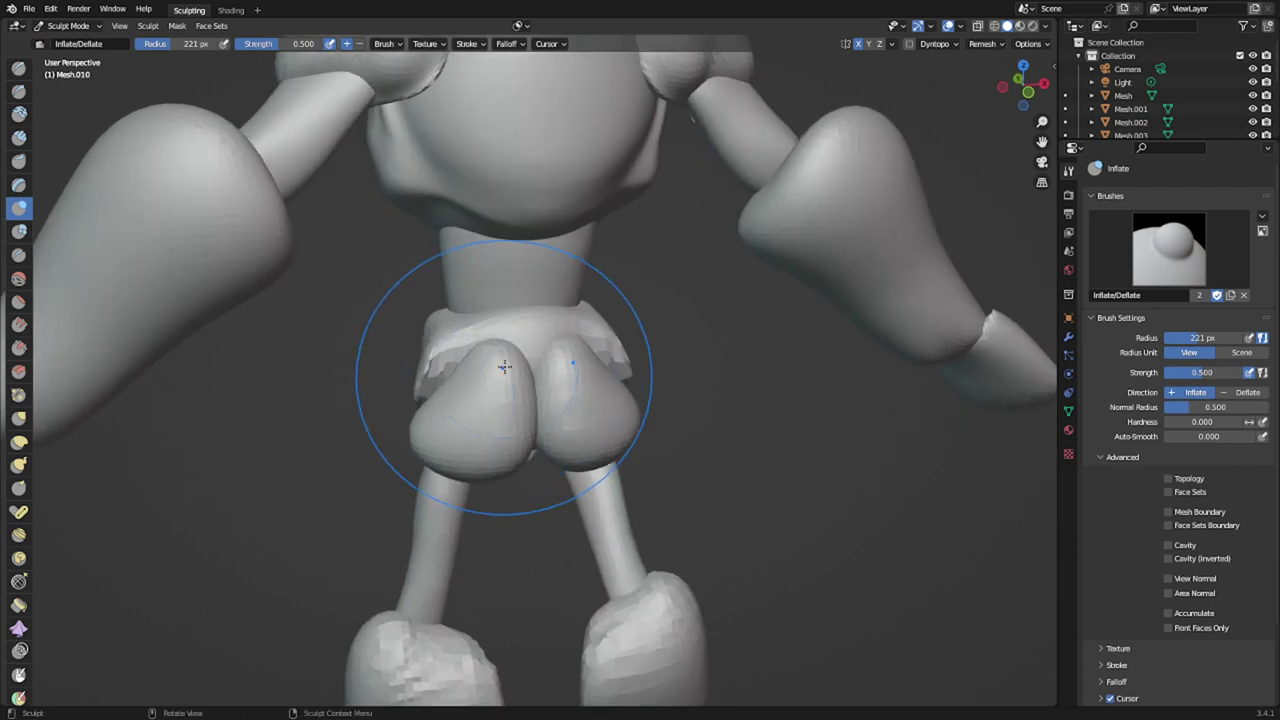
- Spread the buttocks' upper and outer sides over the gap at the pelvis with Snake Hook
key("k")
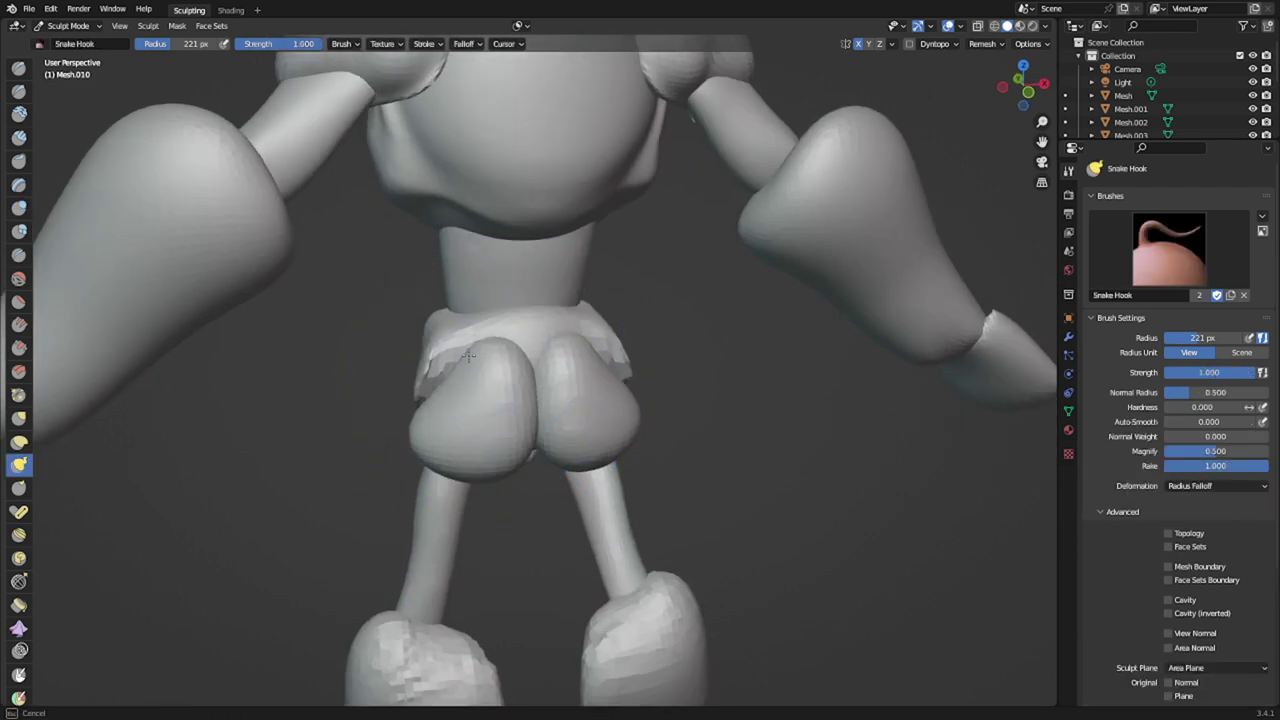
left_click_drag(424, 349, 427, 348)
mouse_move(460, 372)
left_mouse_down()
mouse_move(443, 371)
mouse_move(511, 432)
left_mouse_up()
left_click_drag(455, 373, 451, 374)
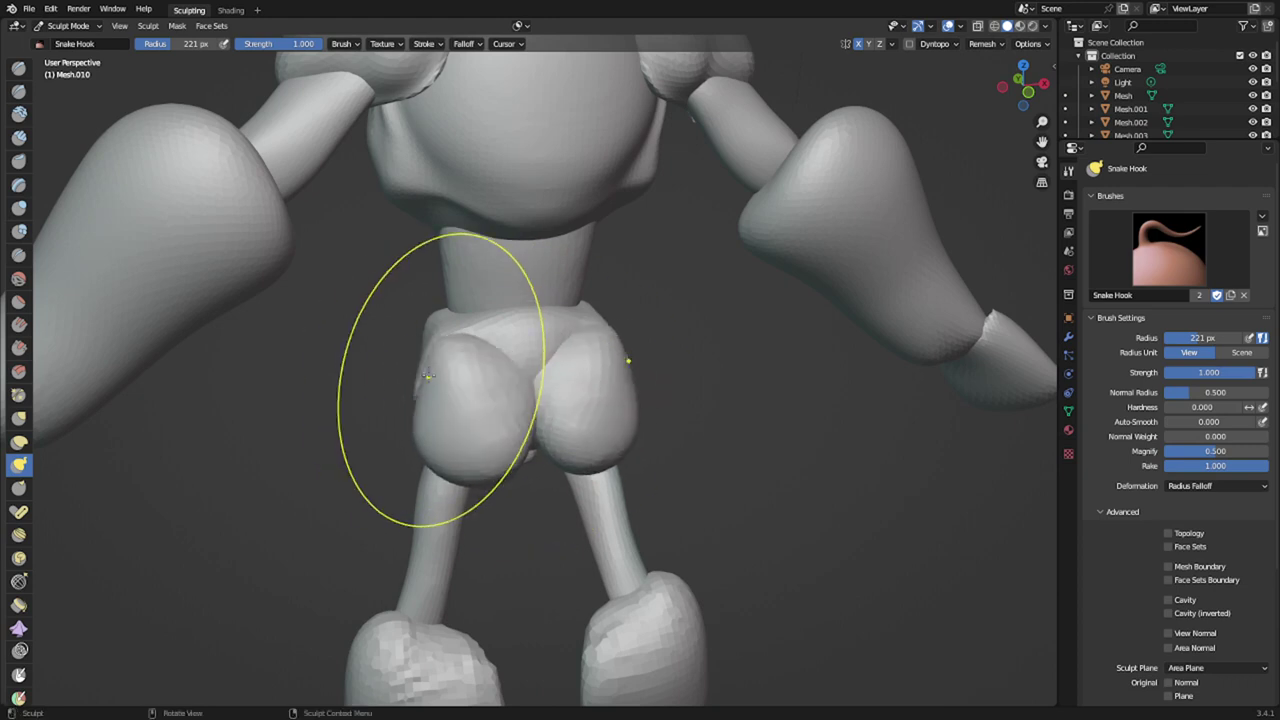
middle_click_drag(464, 376, 618, 355)
left_click_drag(619, 355, 584, 379)
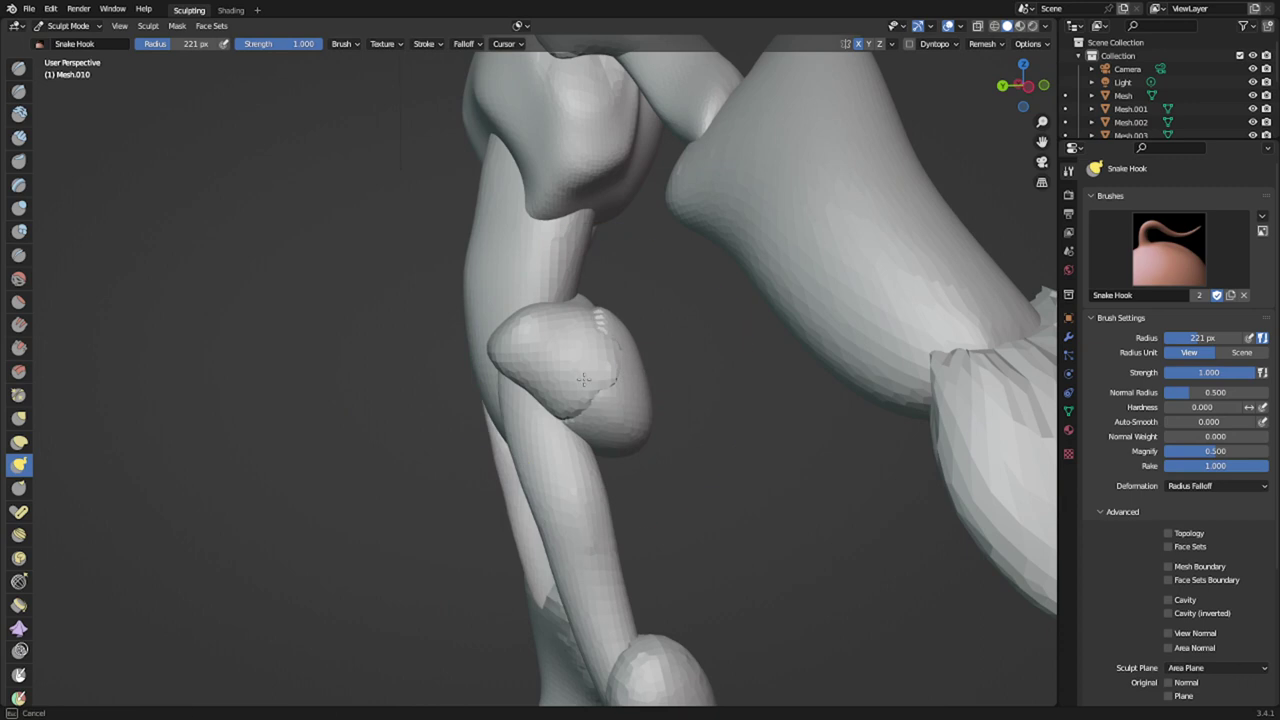
- Switch to the pelvis, fit its side against the buttocks, and draw its front corners forward with Snake Hook at a 102 px radius
middle_click_drag(574, 371, 575, 387)
left_click_drag(575, 388, 582, 421)
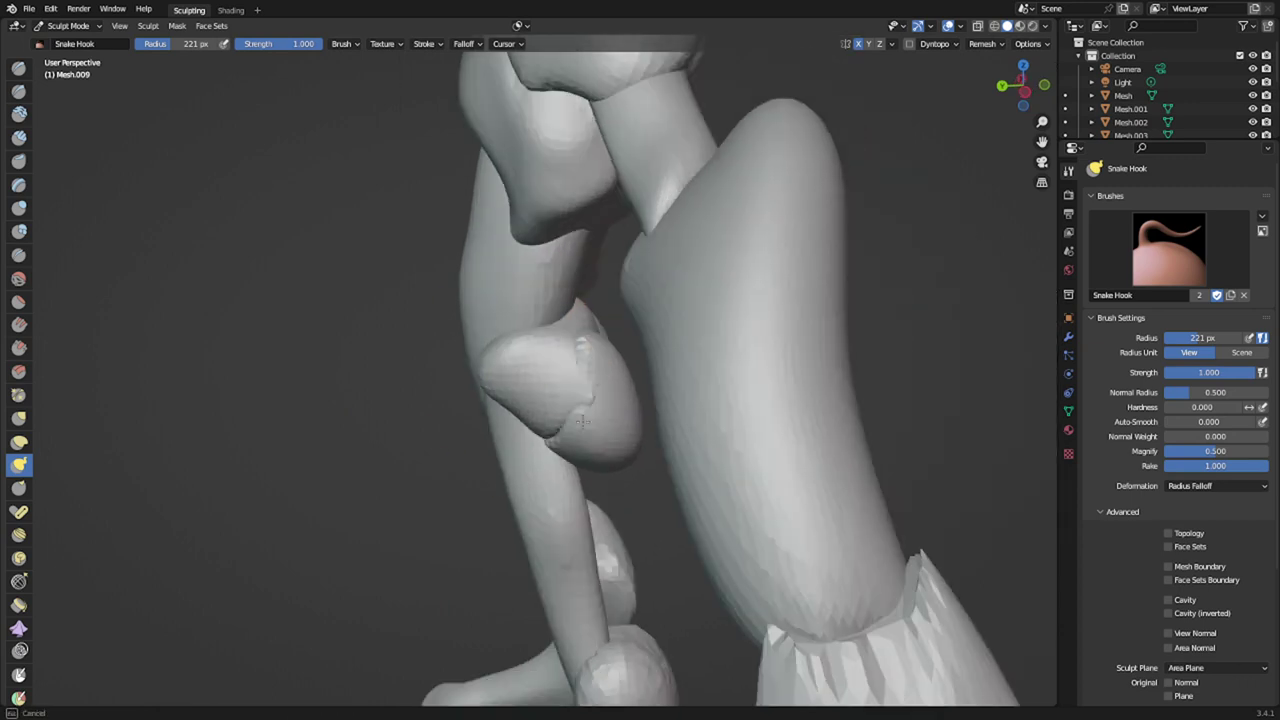
mouse_move(625, 398)
middle_mouse_down()
mouse_move(466, 371)
mouse_move(245, 377)
mouse_move(222, 470)
mouse_move(205, 484)
middle_mouse_up()
key("f")
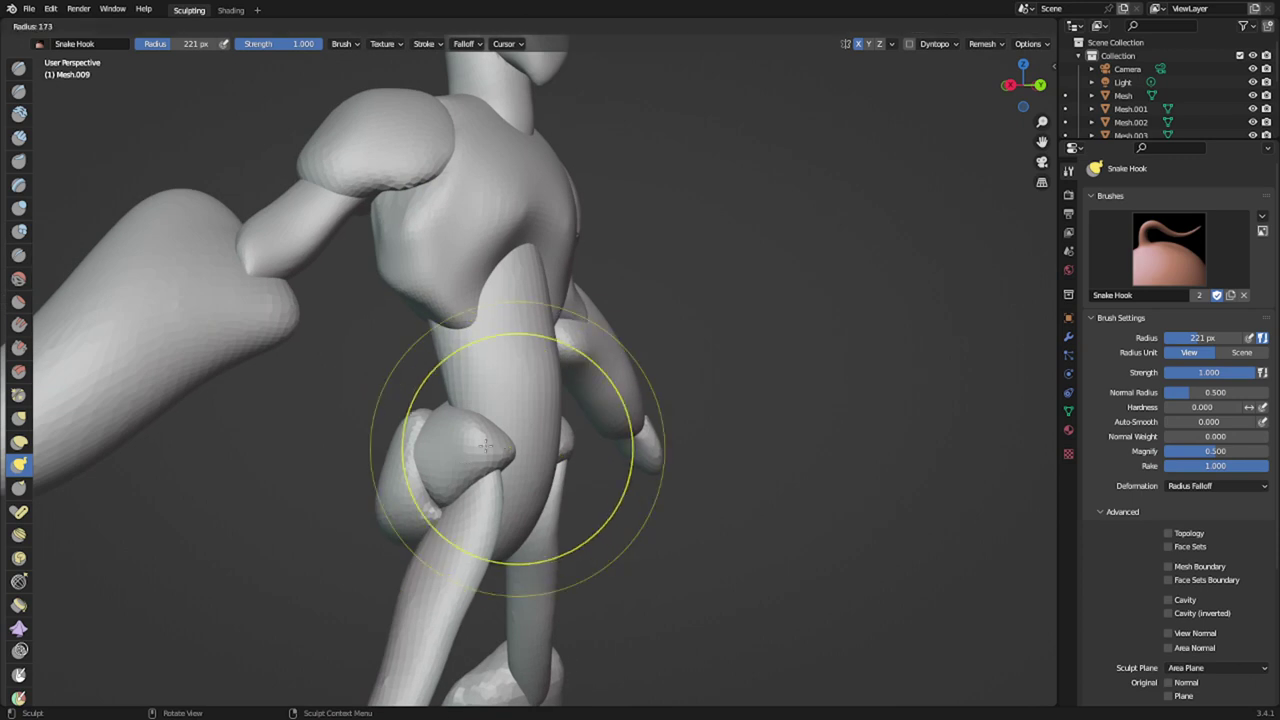
left_click(591, 446)
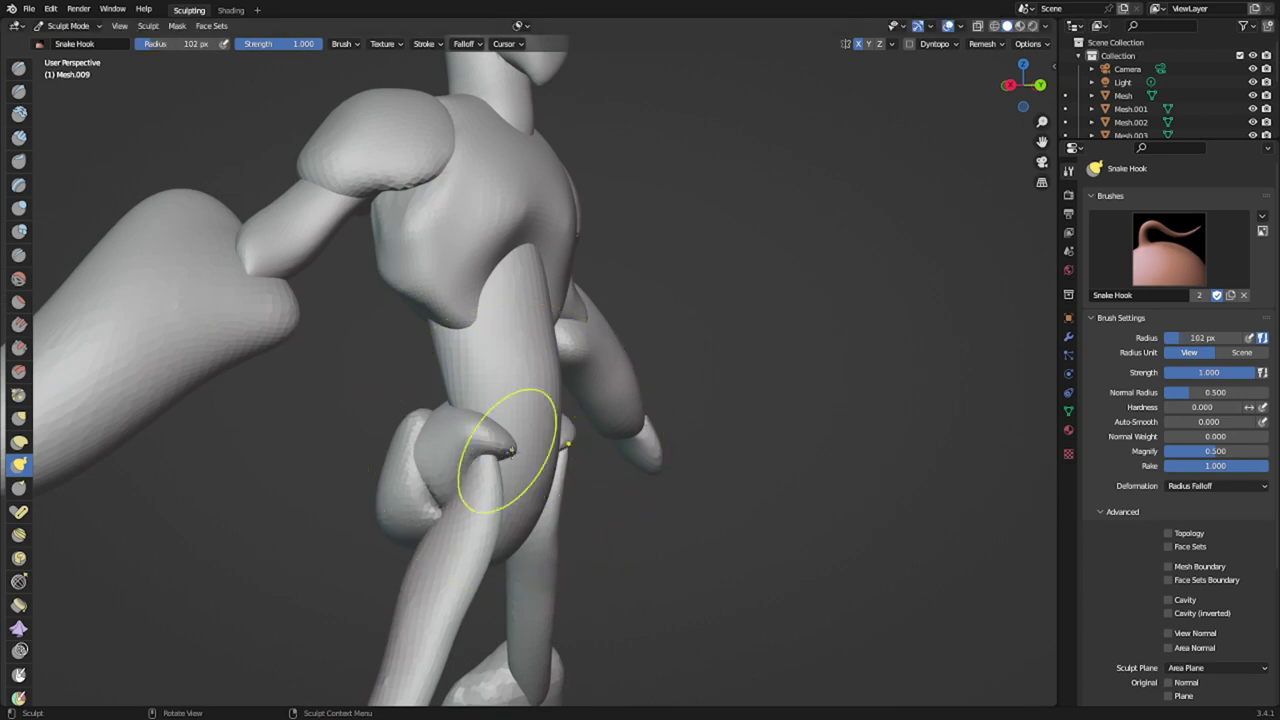
- Refine the pelvis's front ends beside the abdomen with Snake Hook, using radii of 41 and 91 px
key("f")
left_click(541, 449)
middle_click_drag(511, 449, 445, 440)
scroll(560, 444, "down", 4)
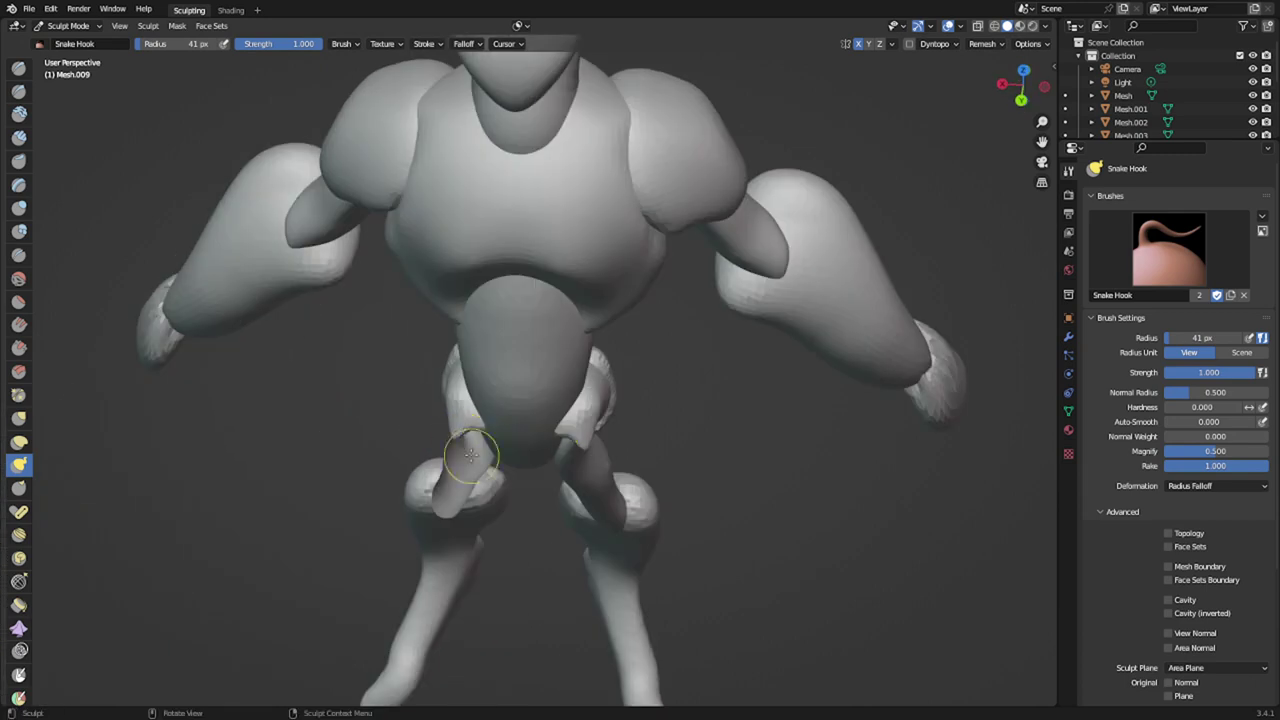
key("f")
left_click(520, 438)
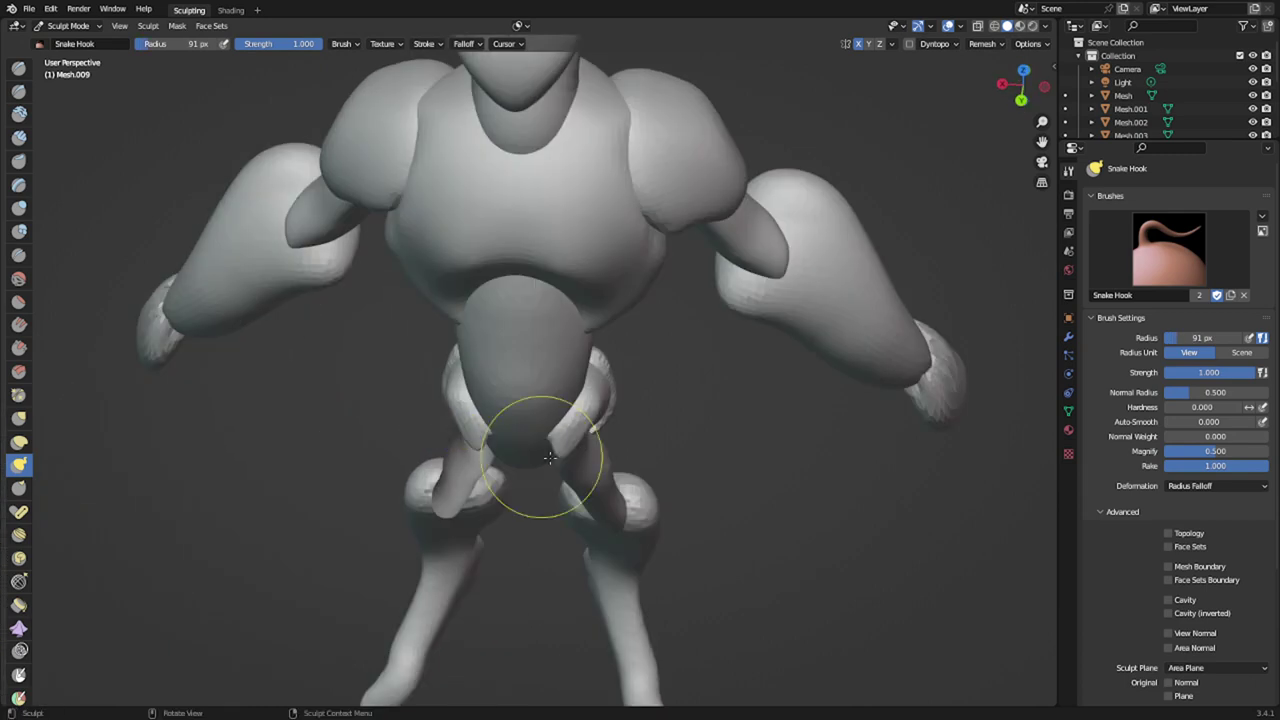
- Thicken and reshape the pelvis's pointed front ends over the thighs with Snake Hook, enlarging the radius to 176 px
middle_click_drag(572, 435, 665, 372)
scroll(586, 374, "up", 4)
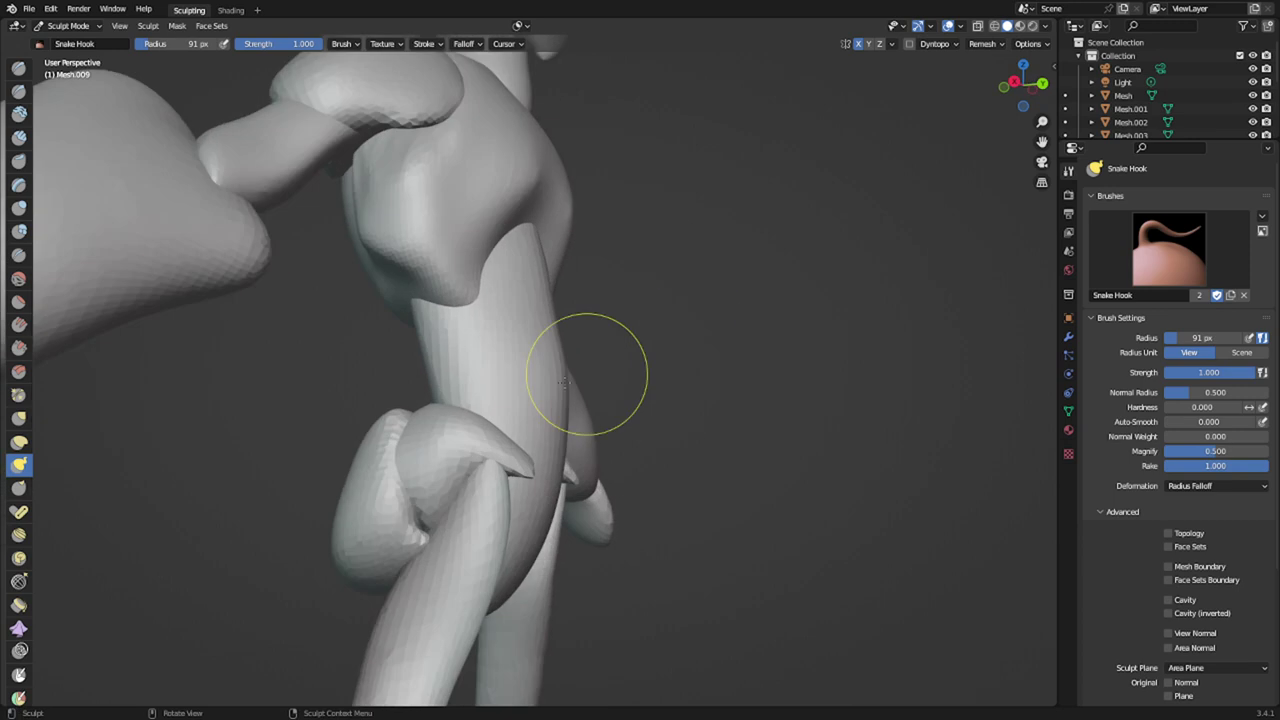
key("f")
left_click(588, 422)
scroll(510, 540, "down", 4)
middle_click_drag(590, 490, 430, 496)
- Switch to the ribcage and pull its lower front outward into two symmetrical chest lobes with Snake Hook at a 176 px radius
key("alt+q")
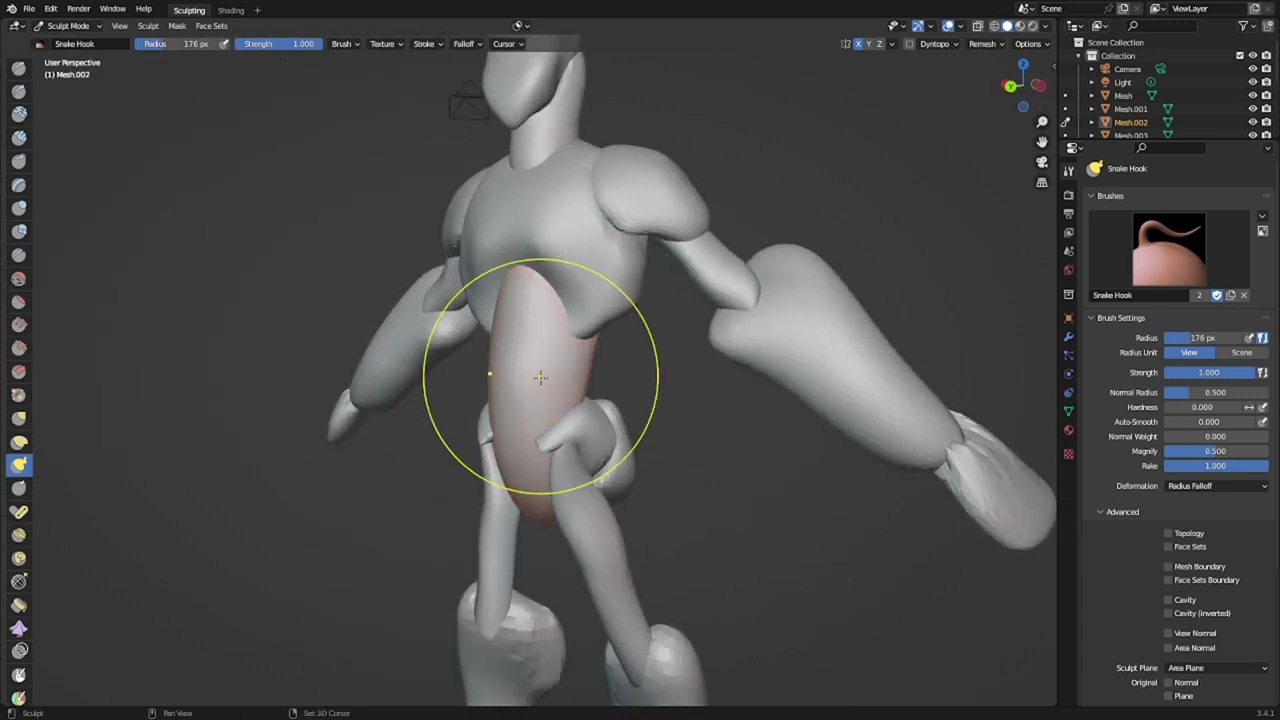
middle_click_drag(542, 376, 485, 440, "shift")
scroll(596, 401, "up", 2)
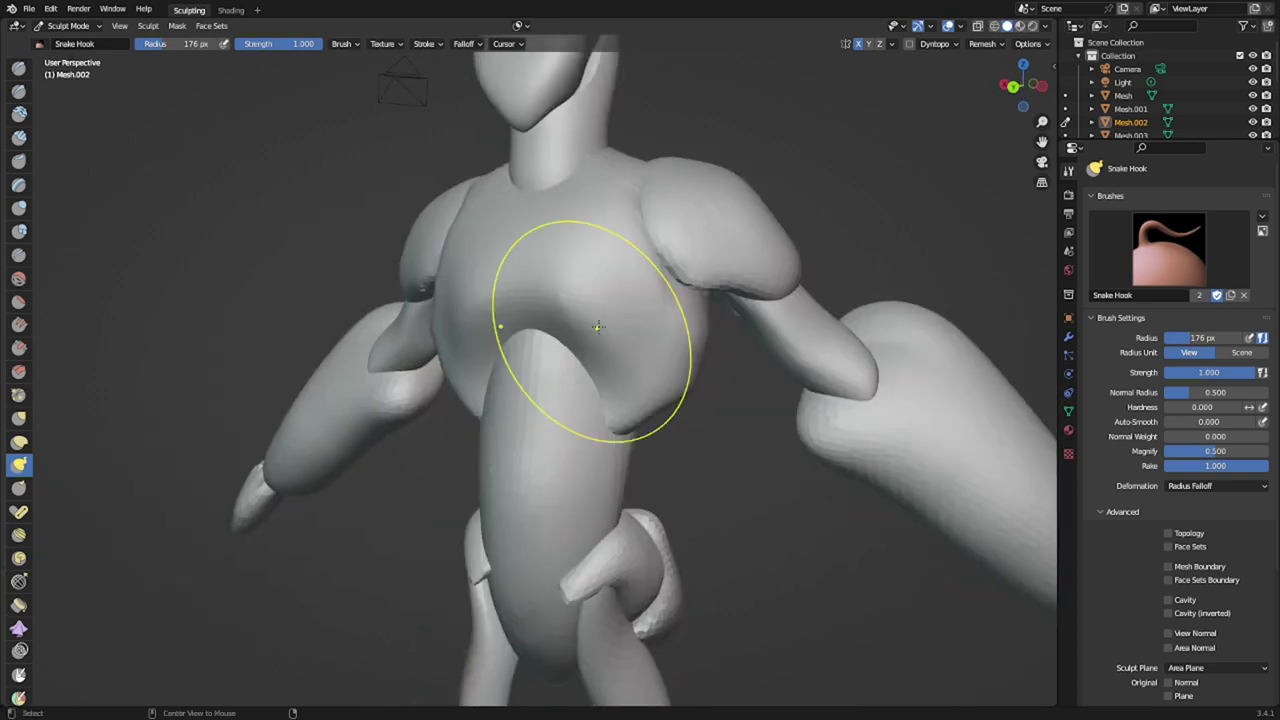
key("alt+q")
mouse_move(603, 320)
middle_mouse_down("shift")
mouse_move(546, 448)
mouse_move(550, 435)
mouse_move(564, 455)
middle_mouse_up("shift")
left_click_drag(553, 432, 457, 527)
middle_click_drag(486, 488, 584, 462)
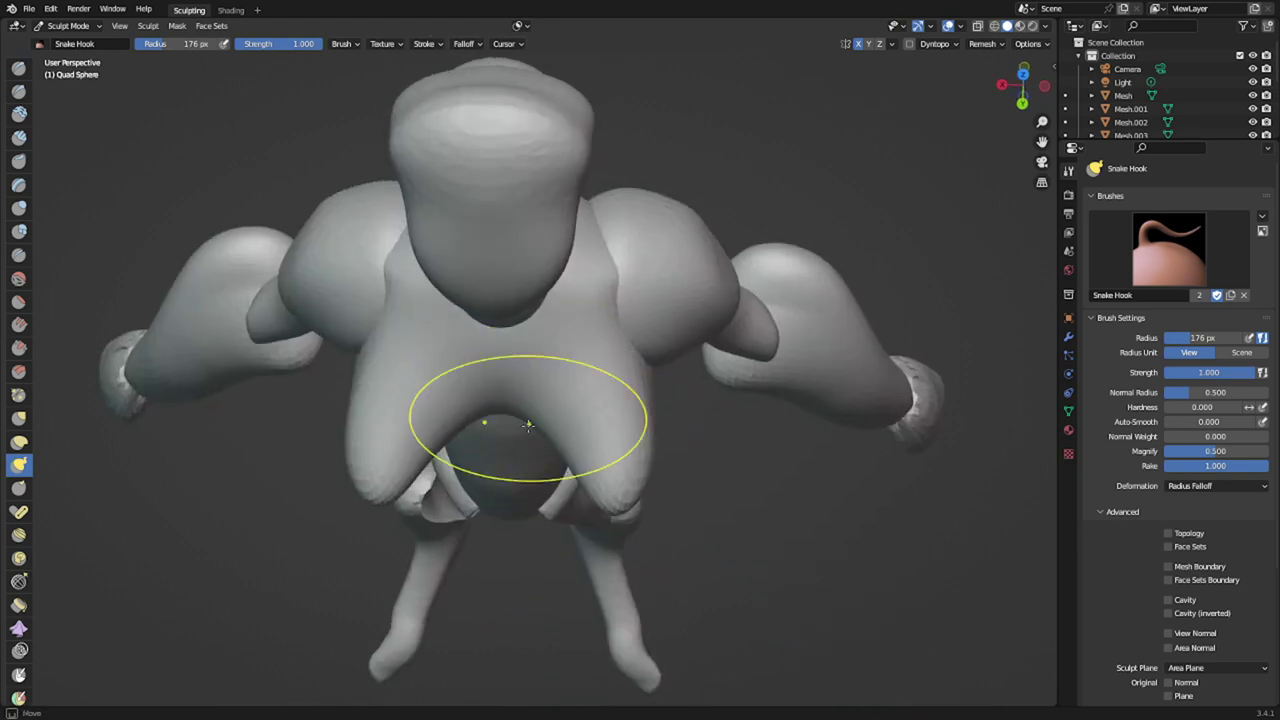
- Lasso-mask both protruding chest lobes and slice the masked area off the ribcage into a separate object
mouse_move(528, 425)
left_mouse_down("ctrl+shift")
mouse_move(664, 384)
mouse_move(604, 549)
mouse_move(560, 537)
left_mouse_up("ctrl+shift")
mouse_move(574, 517)
middle_mouse_down()
mouse_move(581, 427)
mouse_move(469, 376)
mouse_move(486, 423)
mouse_move(450, 483)
middle_mouse_up()
mouse_move(468, 503)
left_mouse_down("ctrl+shift")
mouse_move(442, 378)
mouse_move(292, 486)
mouse_move(352, 482)
left_mouse_up("ctrl+shift")
middle_click_drag(356, 480, 414, 434)
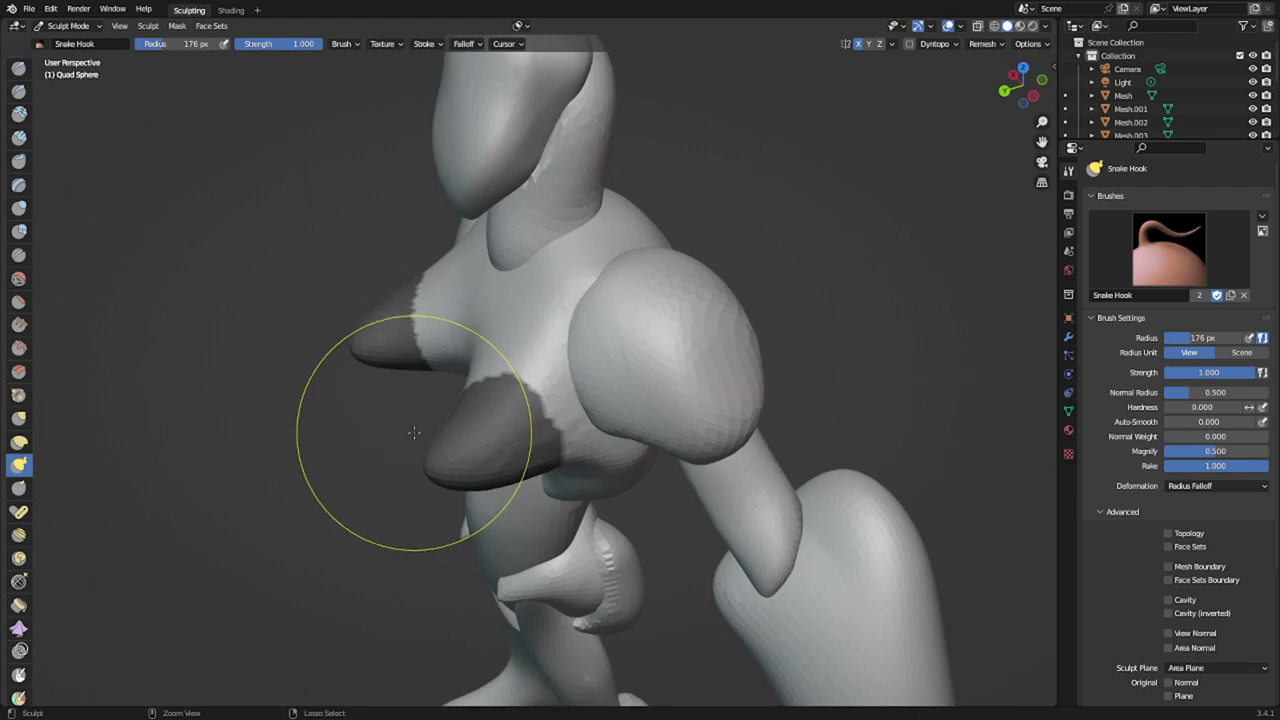
key("q")
left_click(474, 431)
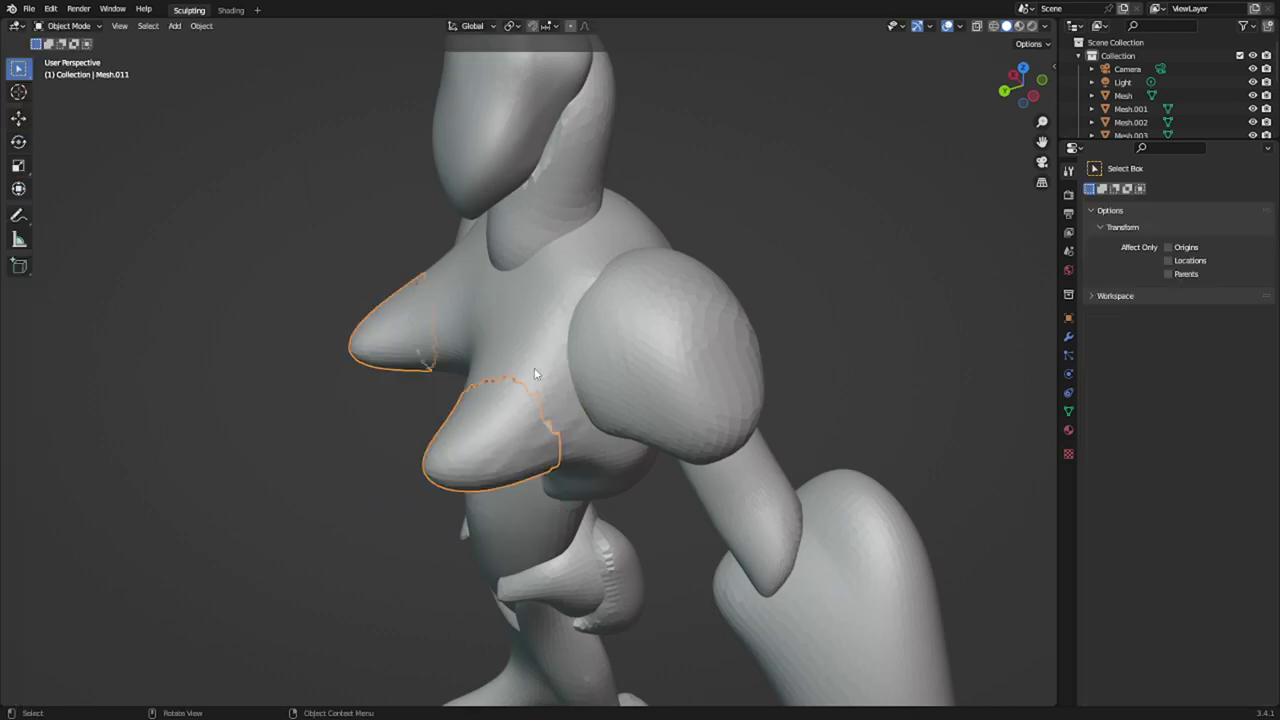
- Return to Sculpt Mode on the sliced chest pieces and spread their inner and upper edges over the ribcage with Snake Hook
key("ctrl+Tab")
left_click(494, 495)
middle_click_drag(490, 408, 587, 437)
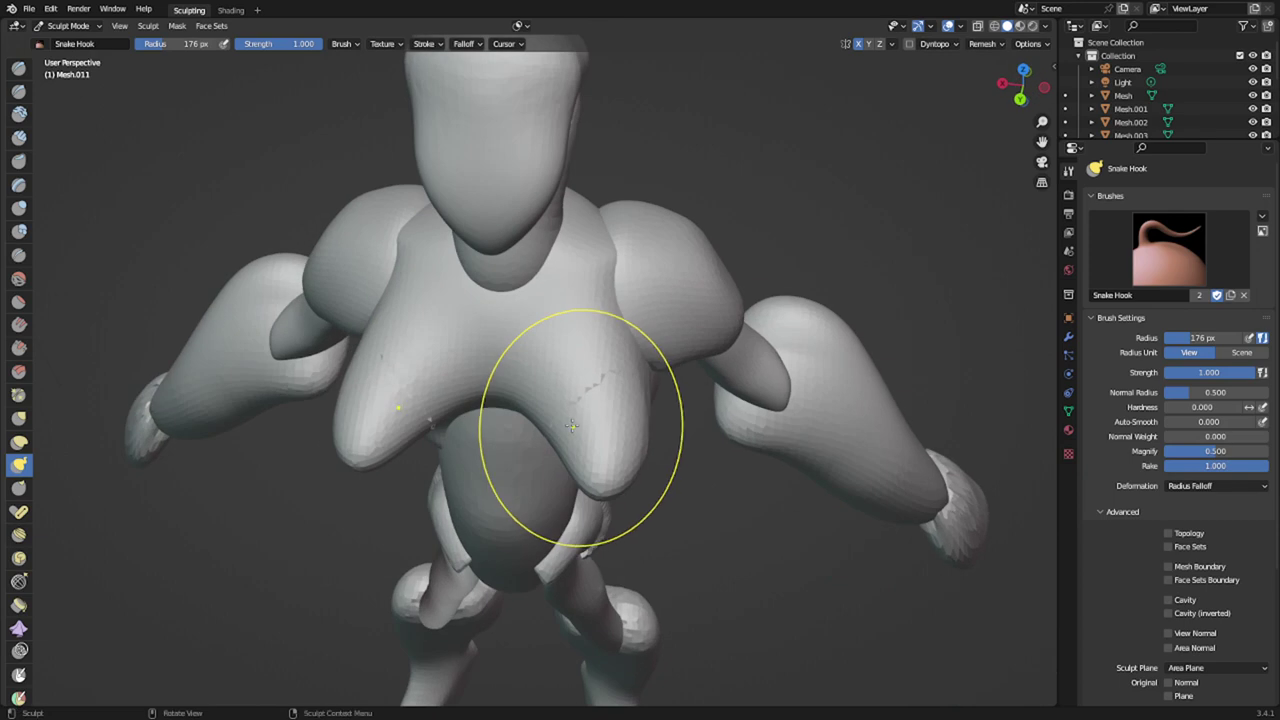
left_click_drag(583, 427, 513, 399)
left_click_drag(596, 451, 594, 380)
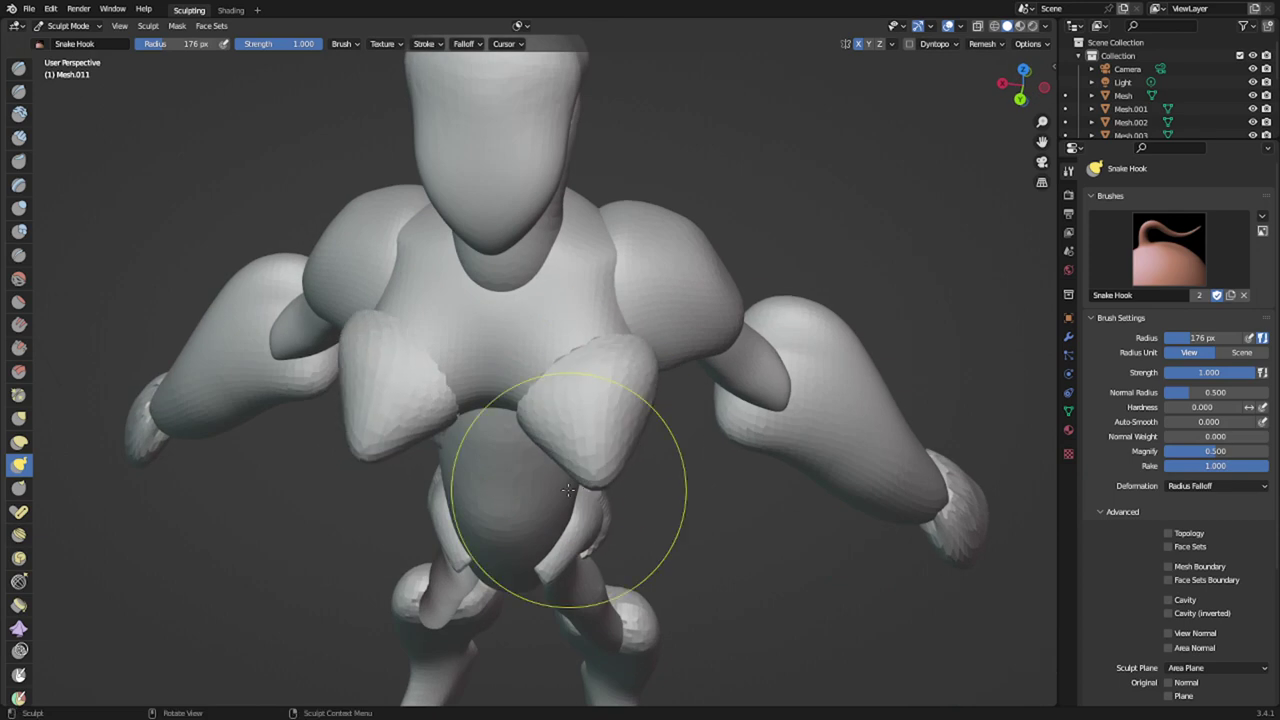
- Reshape the undersides and protruding tips of the chest pieces into shorter, rounder pectorals with Snake Hook
mouse_move(569, 490)
middle_mouse_down()
mouse_move(646, 306)
mouse_move(626, 284)
middle_mouse_up()
left_click_drag(608, 344, 615, 347)
left_click_drag(626, 345, 638, 376)
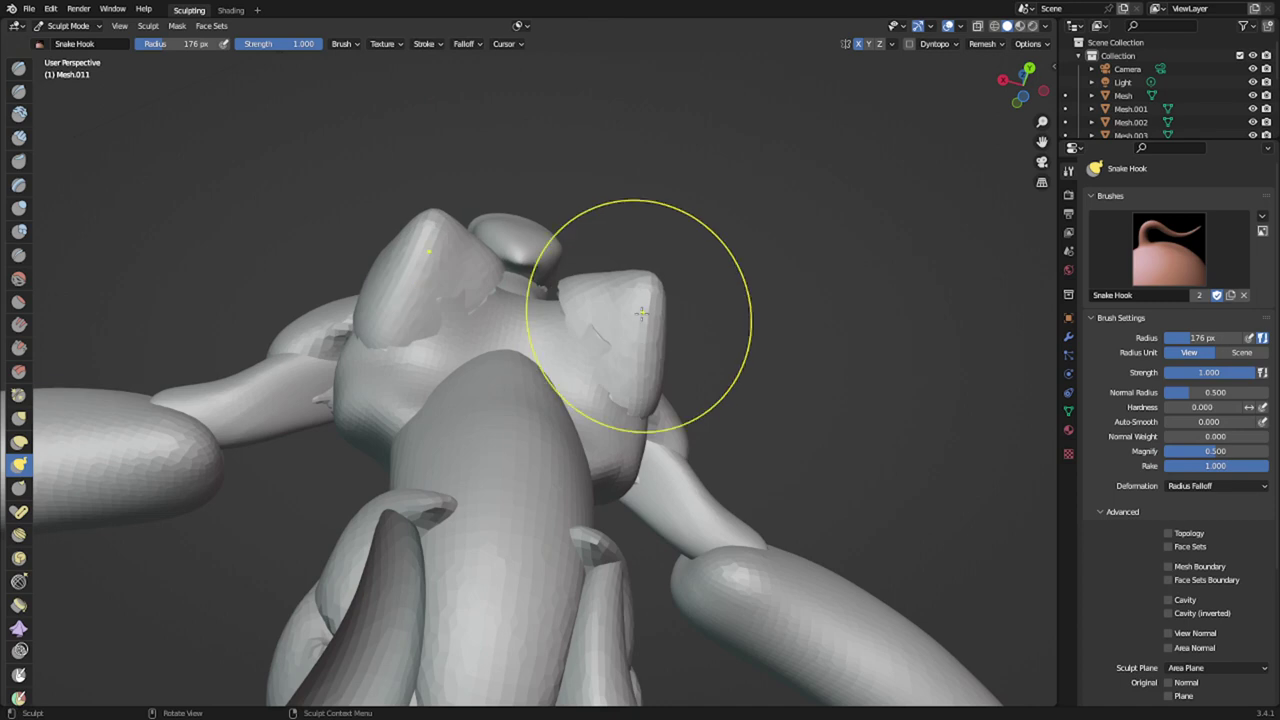
left_click_drag(640, 317, 571, 318)
left_click_drag(571, 312, 548, 278)
middle_click_drag(542, 283, 545, 380, "ctrl")
middle_click_drag(545, 380, 497, 389)
middle_click_drag(555, 347, 585, 238, "ctrl")
middle_click_drag(585, 238, 560, 455)
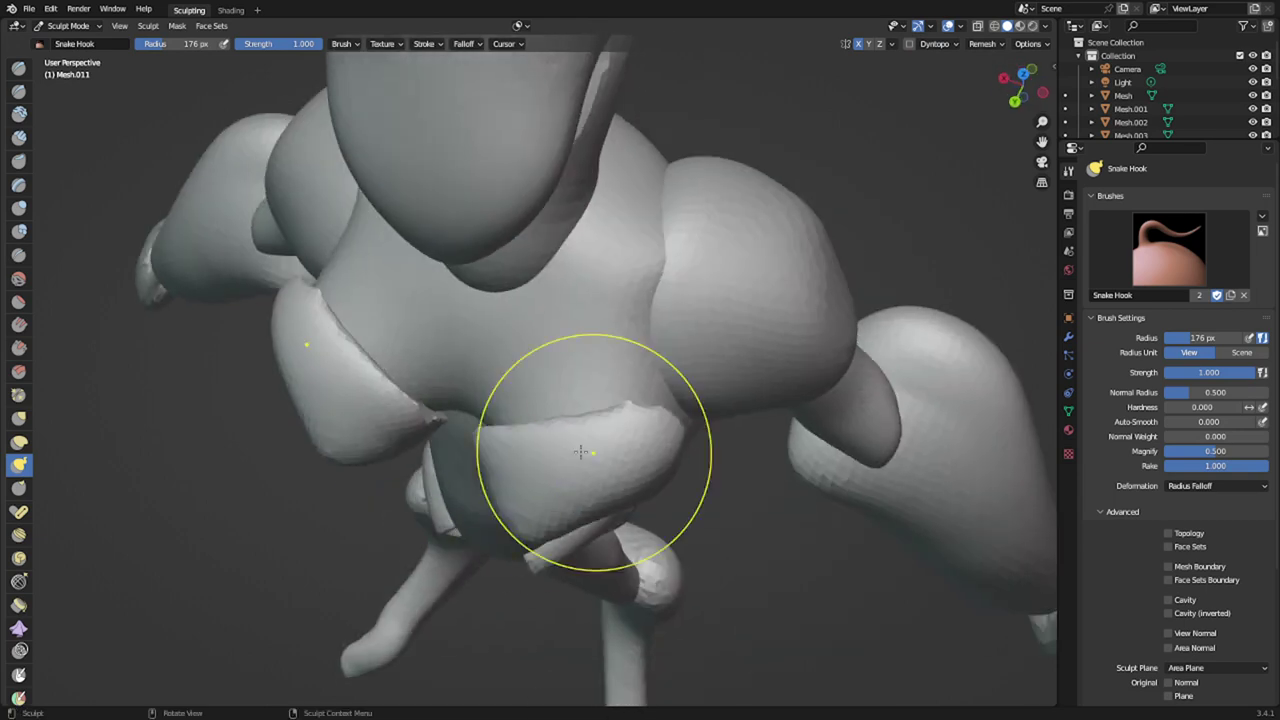
- Enlarge Snake Hook to 272 px, pull the pectorals' upper inner corners toward the breastbone, and smooth their fronts
middle_click_drag(500, 488, 560, 392)
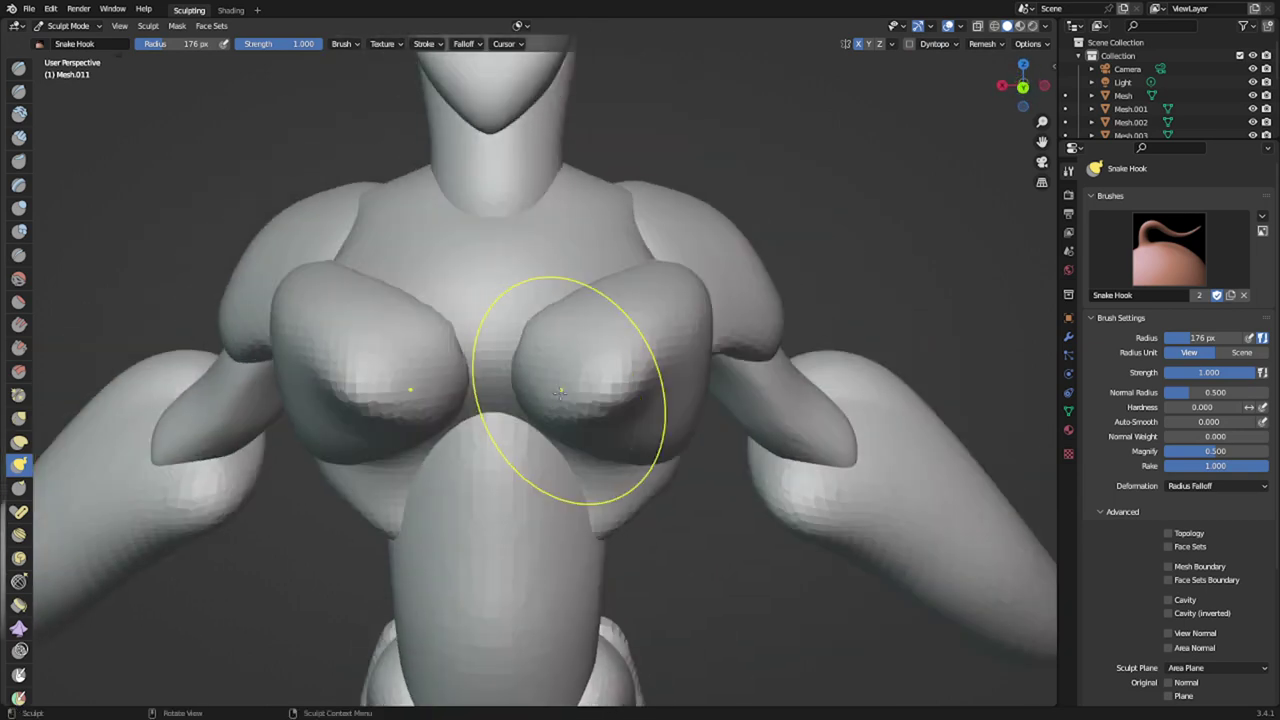
key("f")
left_click(700, 348)
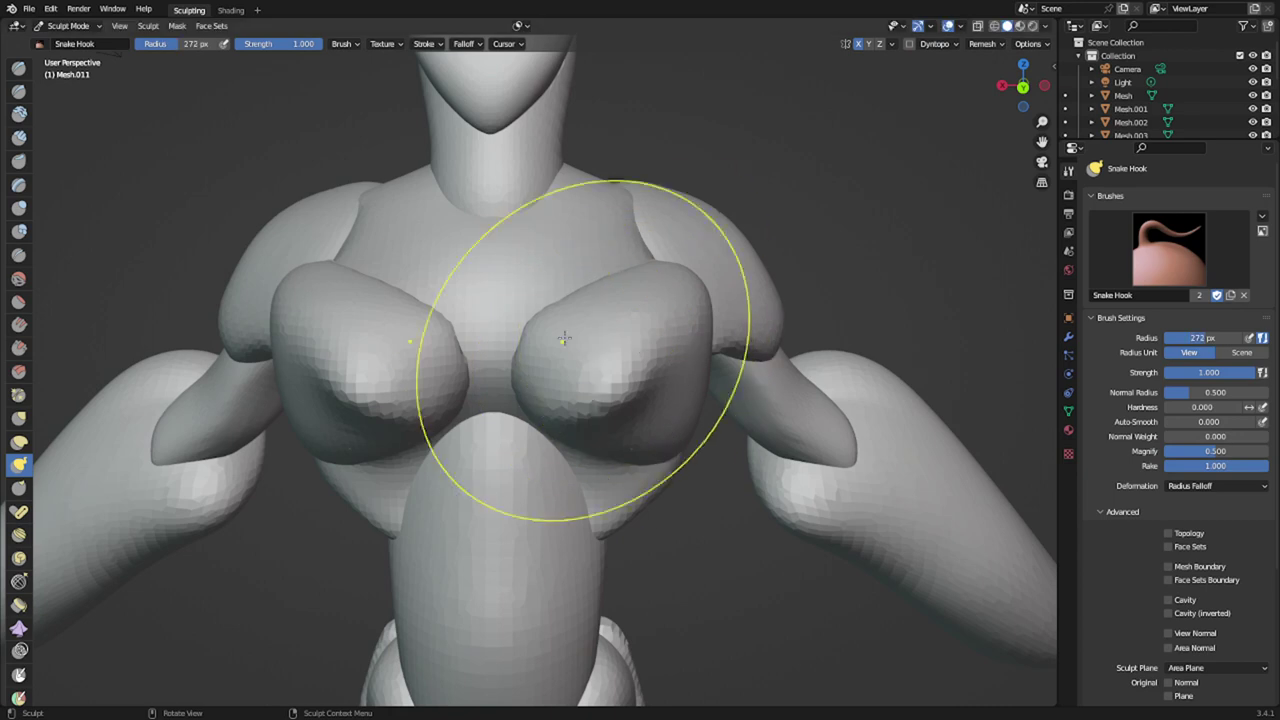
left_click_drag(569, 341, 517, 300)
mouse_move(583, 374)
left_mouse_down("shift")
mouse_move(592, 384)
mouse_move(485, 418)
left_mouse_up("shift")
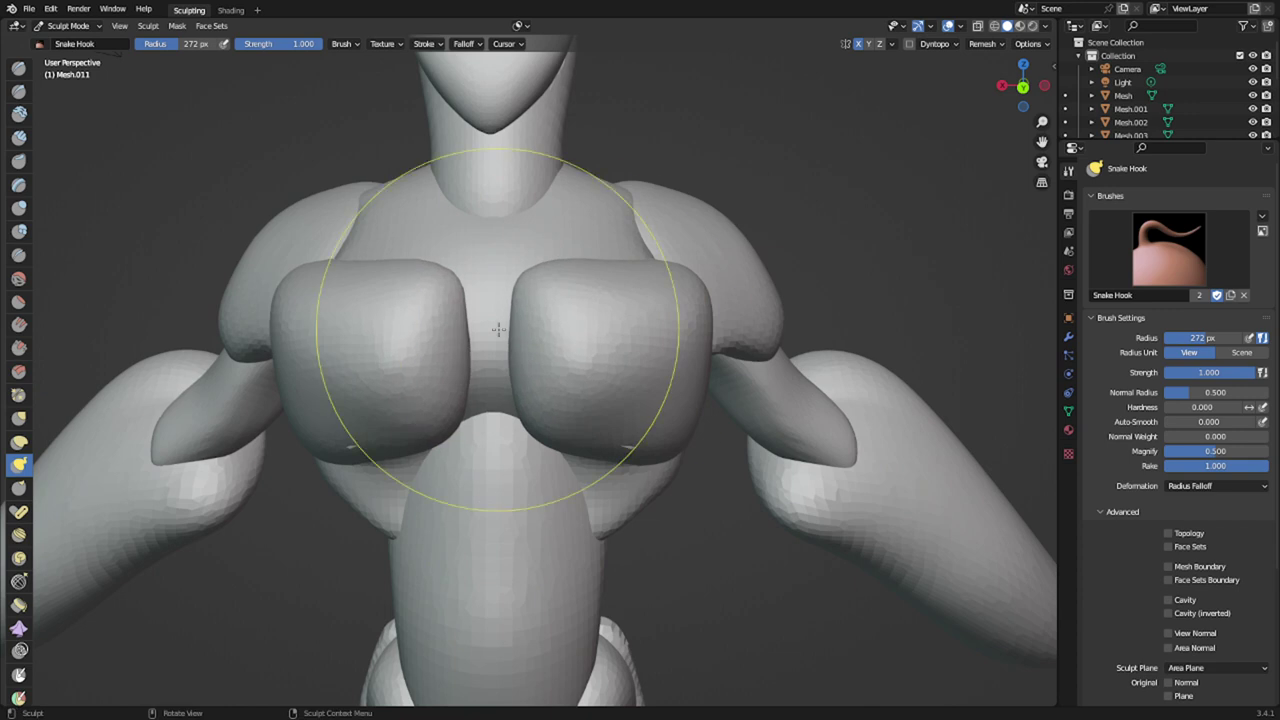
left_click_drag(575, 334, 547, 343)
- Switch to the ribcage and push the bits poking through the pectorals back inside with Snake Hook
mouse_move(671, 449)
middle_mouse_down()
mouse_move(449, 523)
mouse_move(441, 474)
mouse_move(390, 401)
middle_mouse_up()
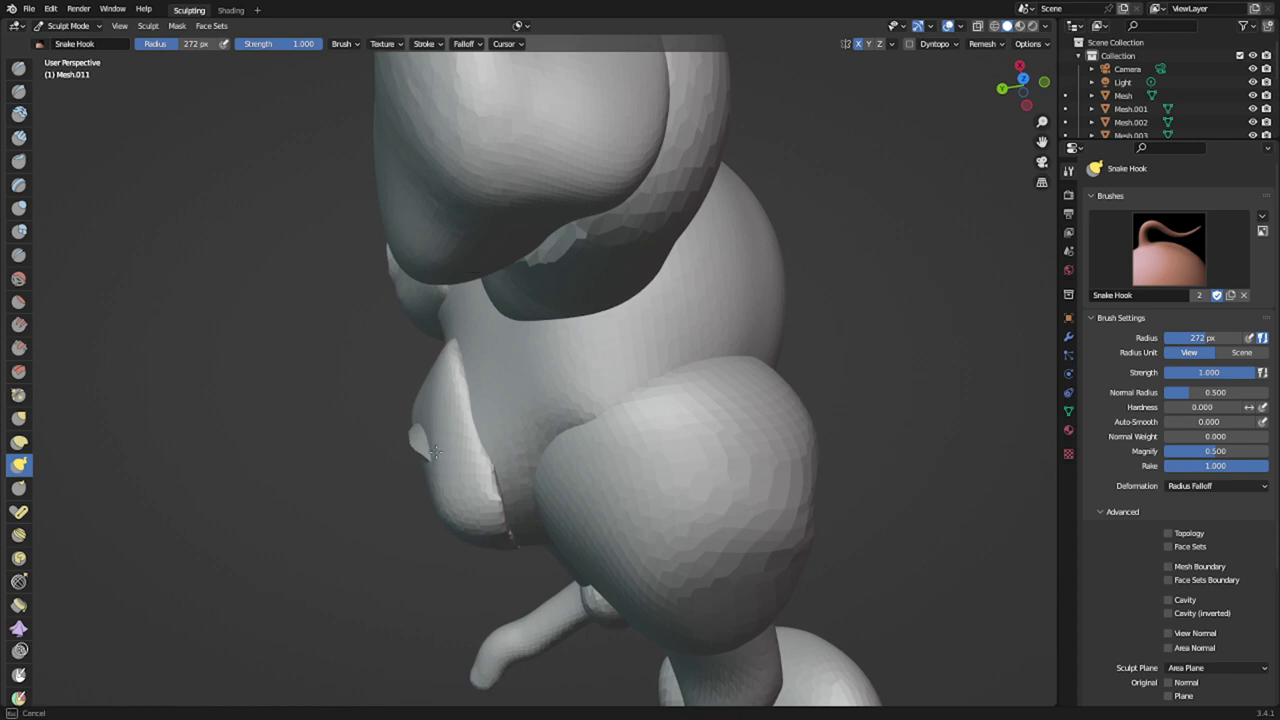
key("alt+q")
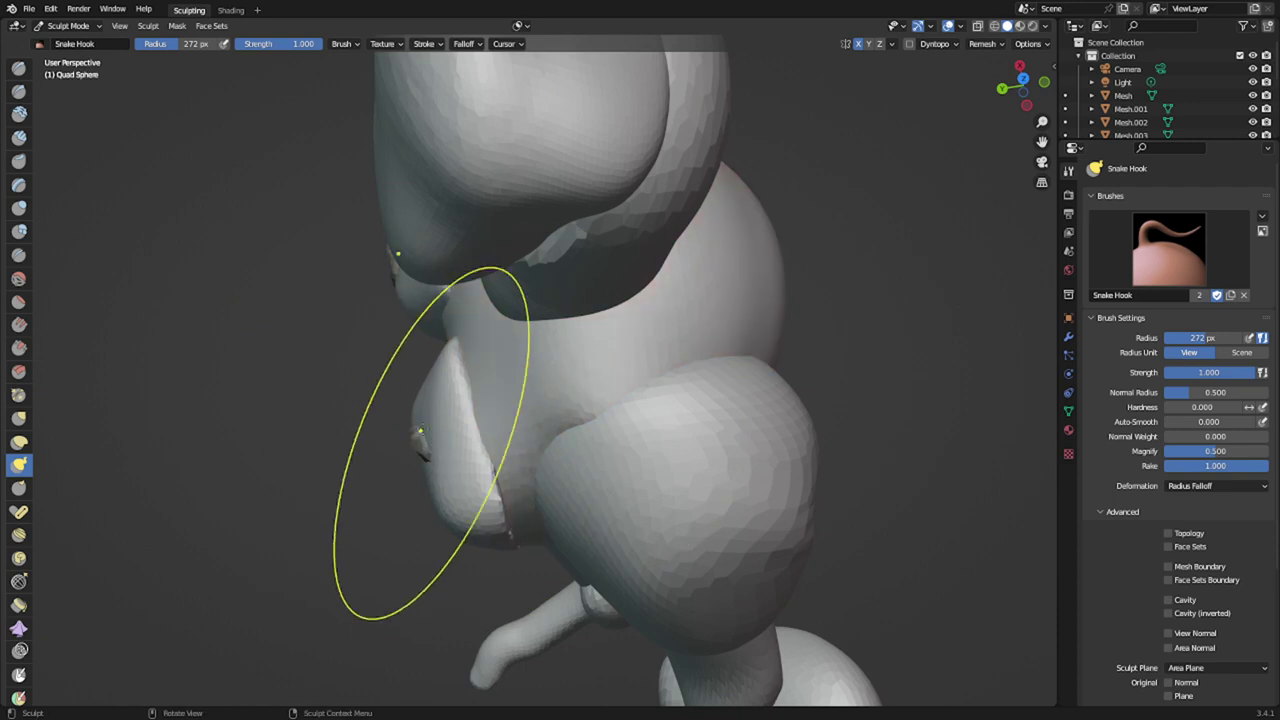
left_click_drag(428, 424, 474, 398, "alt")
mouse_move(416, 474)
left_mouse_down()
mouse_move(412, 436)
mouse_move(492, 412)
left_mouse_up()
middle_click_drag(492, 412, 550, 366)
scroll(550, 366, "down", 4)
scroll(540, 348, "up", 3)
left_click_drag(541, 346, 510, 346)
middle_click_drag(576, 350, 463, 323)
- Reduce Snake Hook to 120 px and adjust the ribcage surface along the pectoral's lower outer edge
key("alt+q")
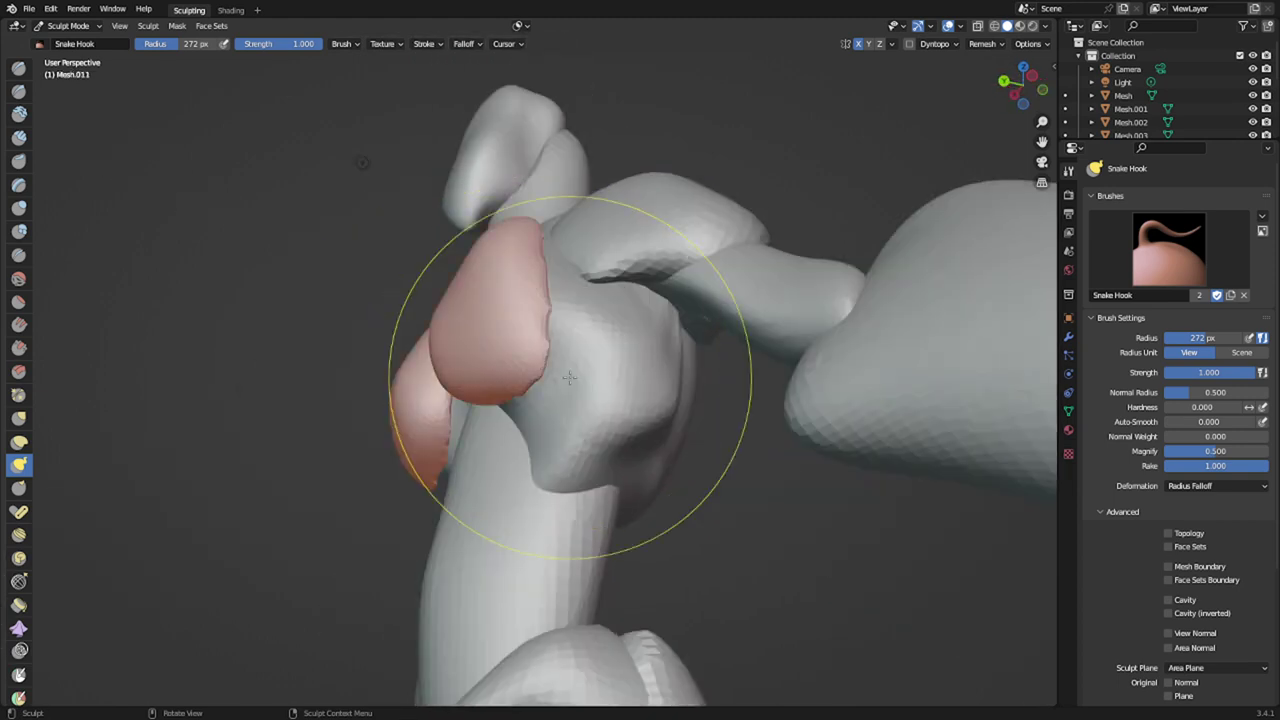
key("alt+q")
key("f")
left_click(464, 354)
left_click_drag(550, 388, 553, 386)
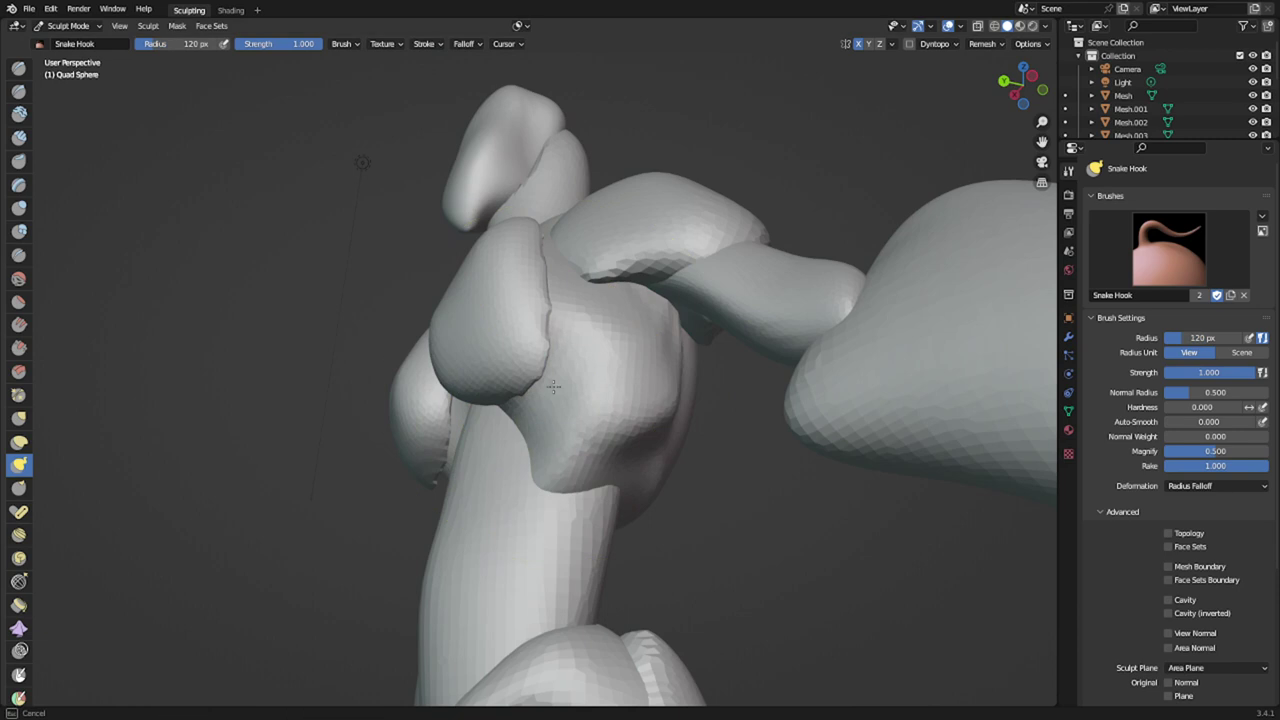
middle_click_drag(524, 402, 610, 411)
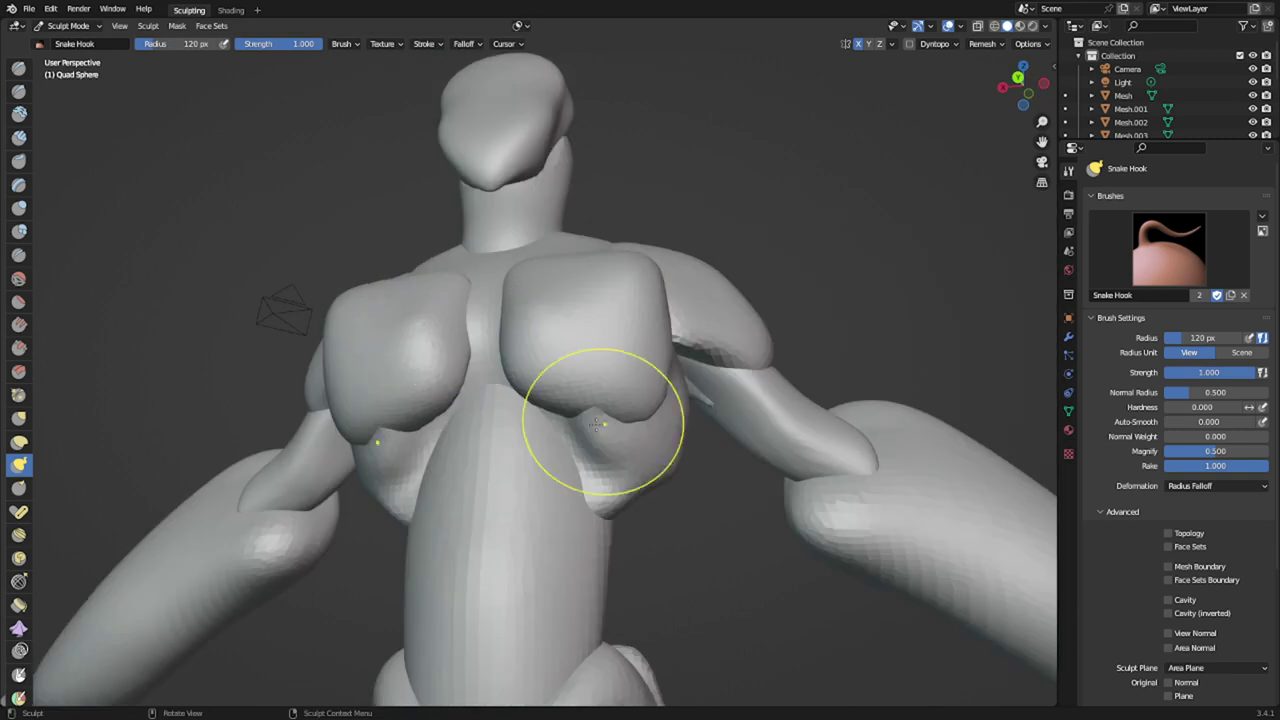
- Build up the ribcage beneath the pectorals and beside the abdomen with the Draw brush at a 69 px radius
left_click(18, 139)
key("x")
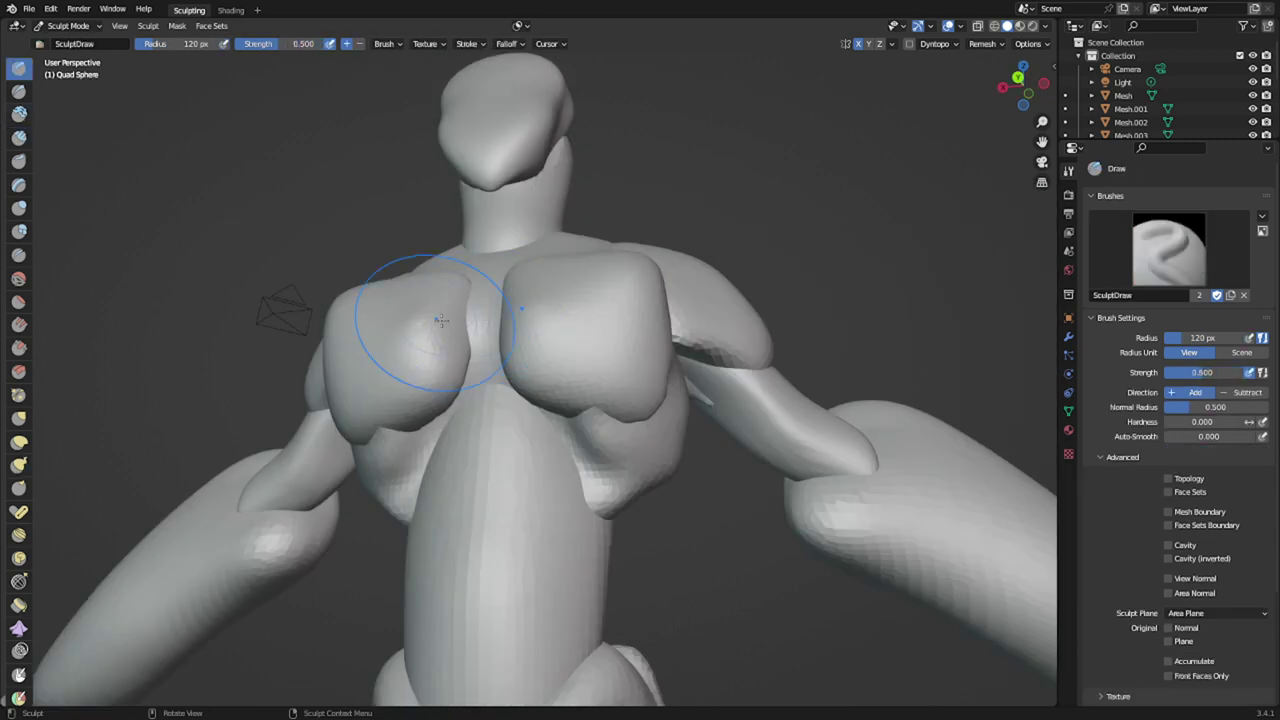
left_click(425, 313)
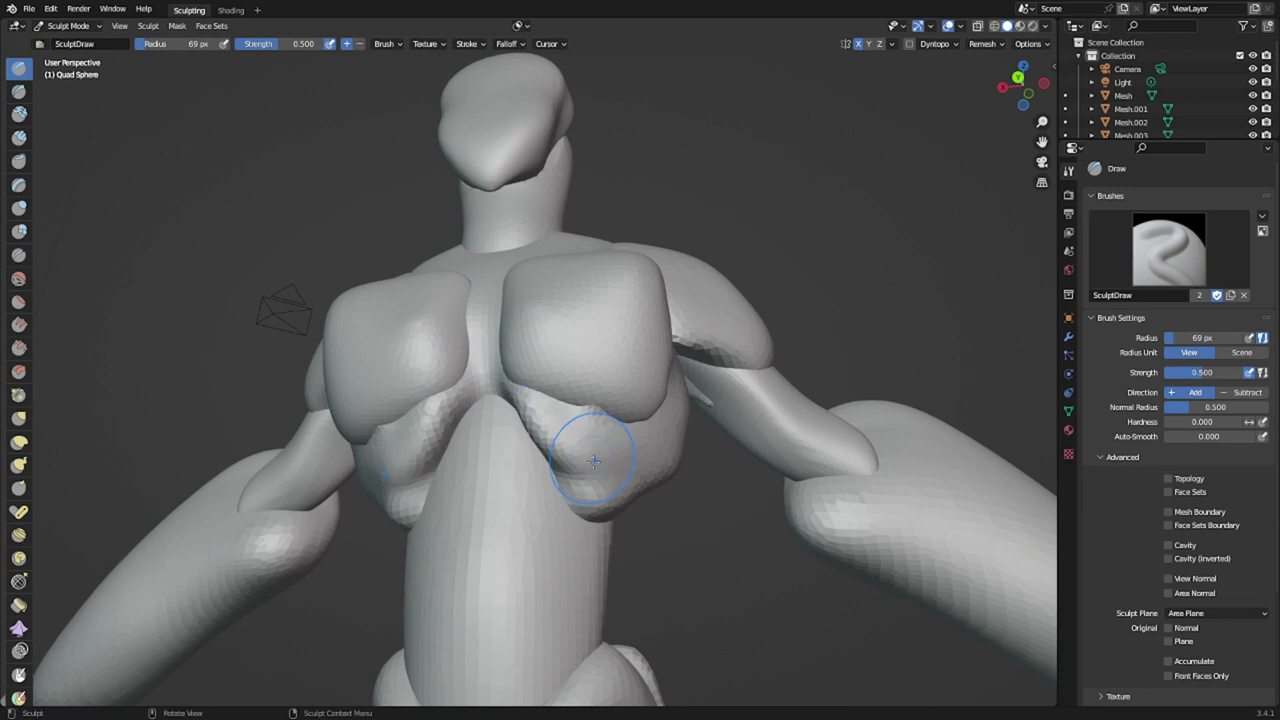
mouse_move(509, 402)
middle_mouse_down()
mouse_move(375, 425)
mouse_move(560, 428)
middle_mouse_up()
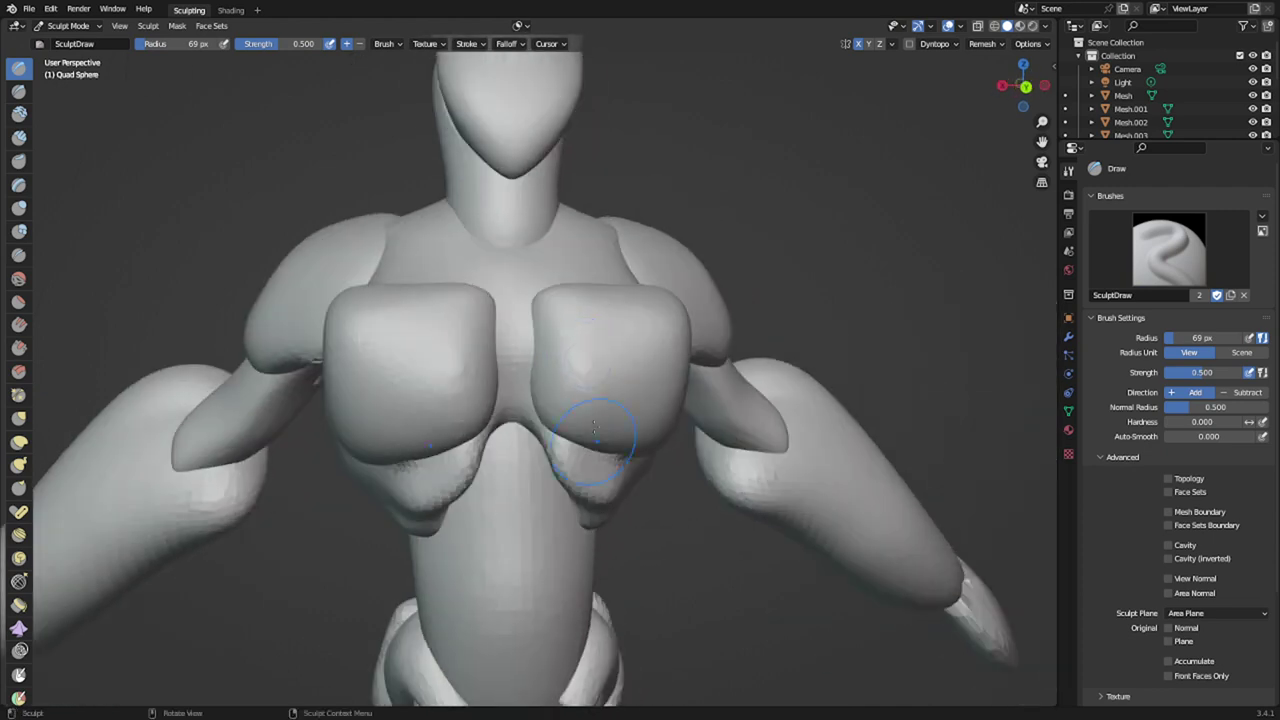
- Switch to the pectorals and build up their inner edges with Draw to narrow the gap between them
key("alt+q")
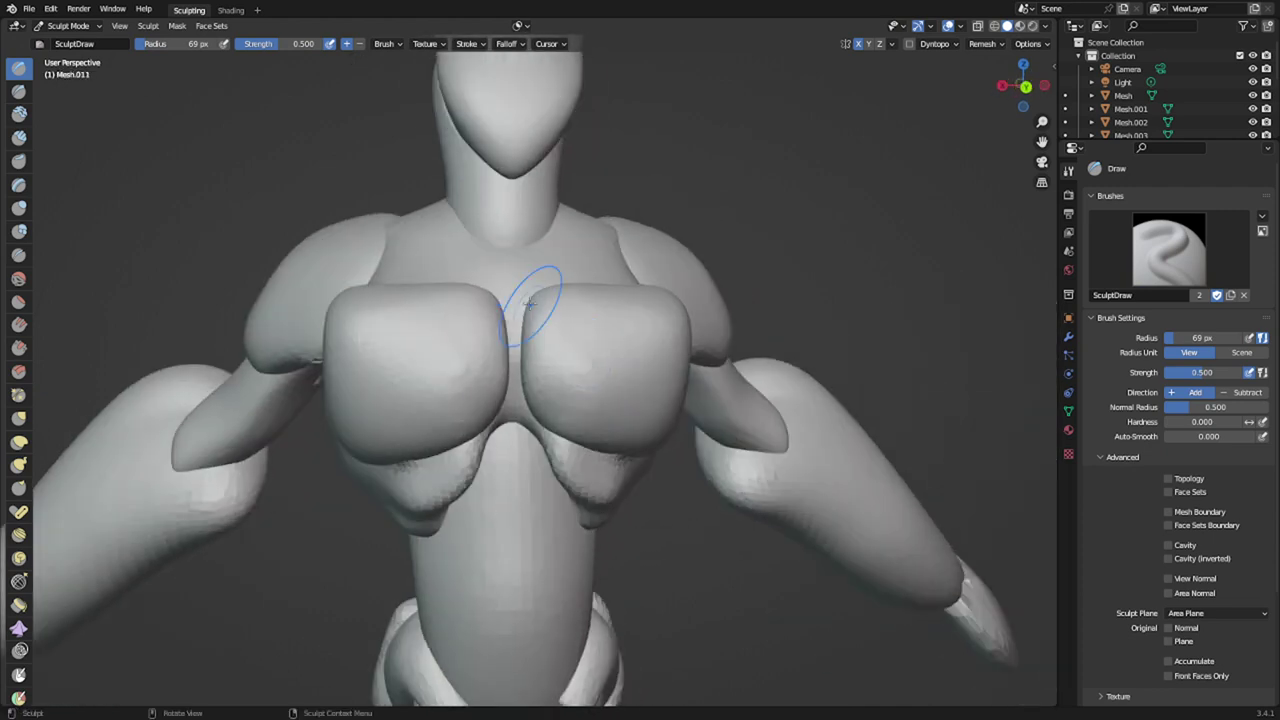
left_click_drag(541, 348, 556, 366)
middle_click_drag(580, 385, 509, 457)
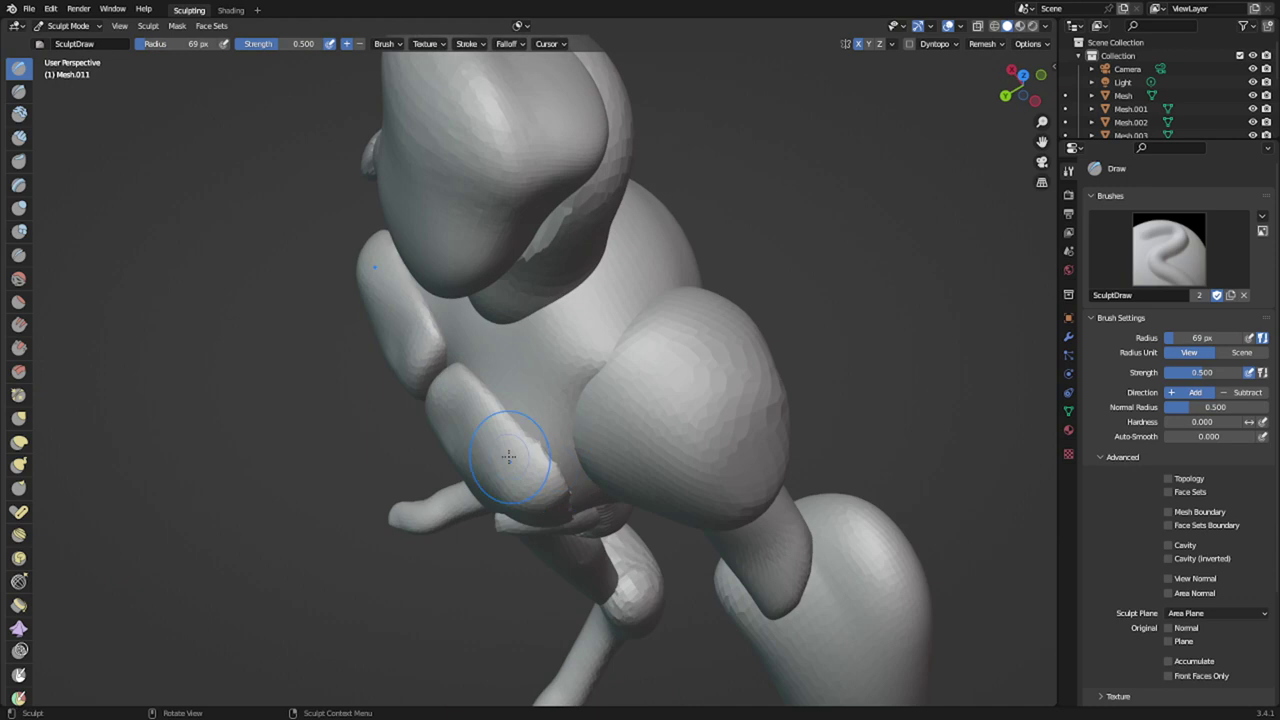
- Adjust the ribcage between the pectoral and shoulder using Draw at 166 px and Snake Hook
left_click(628, 482)
mouse_move(581, 497)
middle_mouse_down()
mouse_move(527, 398)
mouse_move(606, 406)
mouse_move(586, 490)
middle_mouse_up()
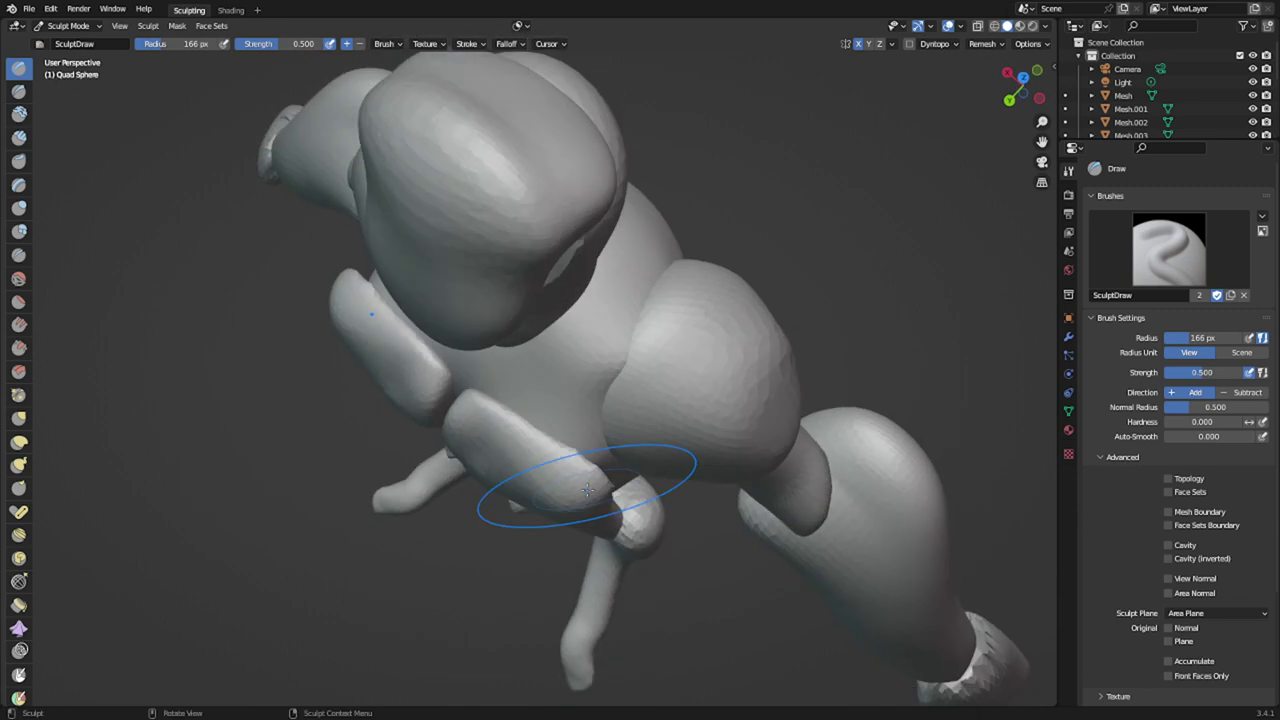
key("k")
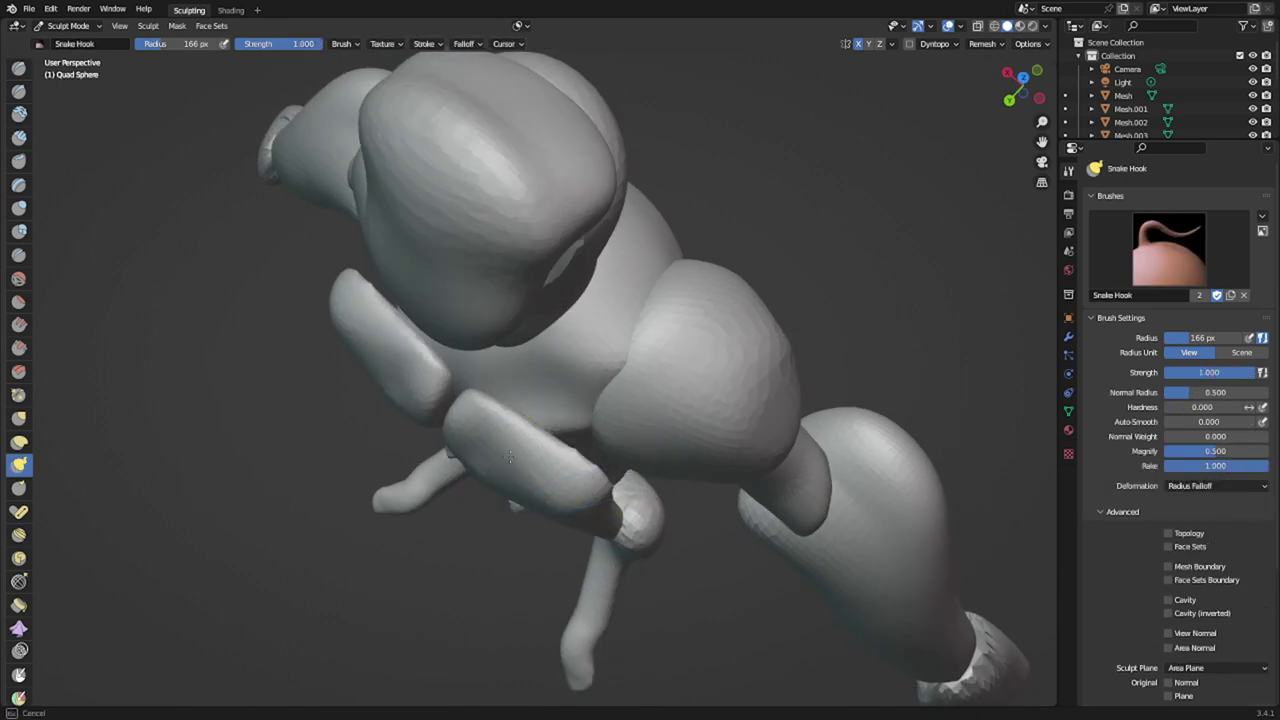
mouse_move(602, 428)
middle_mouse_down()
mouse_move(594, 324)
mouse_move(535, 316)
mouse_move(590, 332)
mouse_move(478, 348)
middle_mouse_up()
- Switch to the pectorals, enlarge Snake Hook to 313 px, and pull their upper edges back against the chest
key("alt+q")
key("f")
left_click(470, 313)
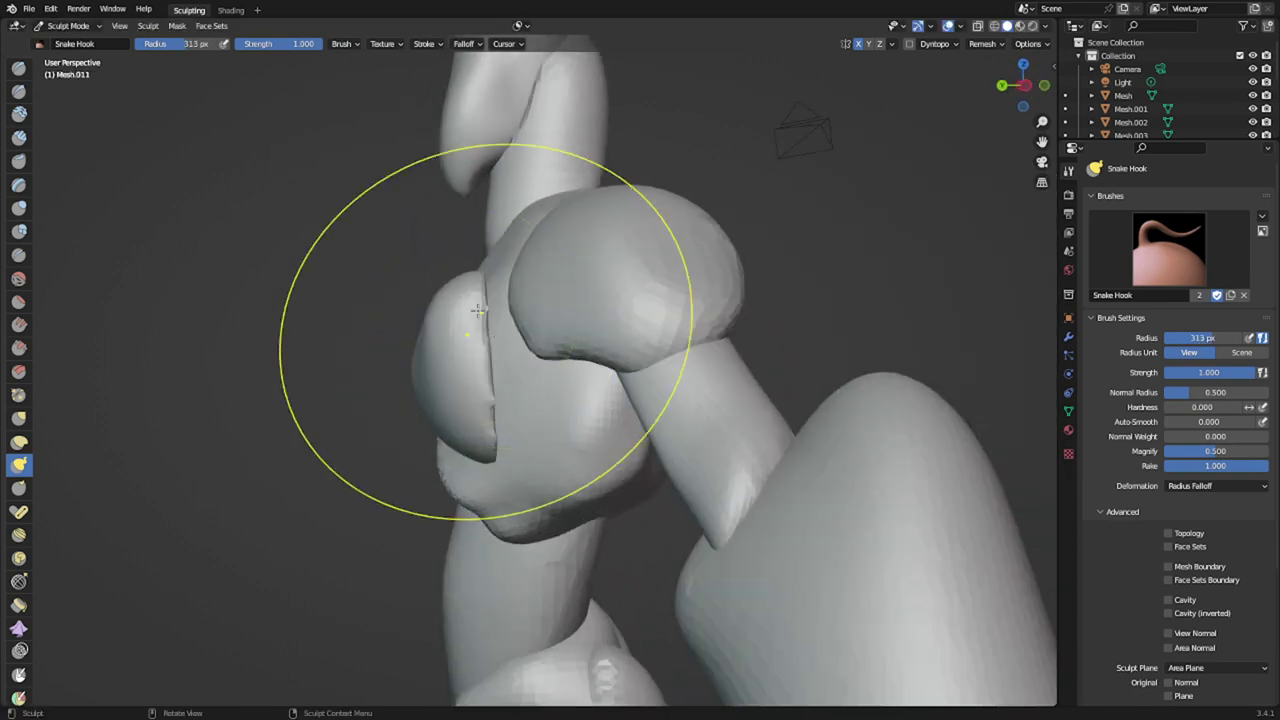
left_click_drag(486, 314, 514, 311)
mouse_move(516, 315)
middle_mouse_down()
mouse_move(646, 349)
mouse_move(659, 323)
mouse_move(712, 340)
mouse_move(682, 412)
mouse_move(585, 350)
mouse_move(452, 190)
middle_mouse_up()
middle_click_drag(476, 300, 516, 264)
left_click_drag(516, 267, 539, 276)
- Draw the pectorals' lower parts upward and inward from below with the large Snake Hook brush
mouse_move(542, 268)
middle_mouse_down()
mouse_move(580, 398)
mouse_move(648, 345)
middle_mouse_up()
mouse_move(622, 391)
left_mouse_down()
mouse_move(631, 284)
mouse_move(610, 292)
left_mouse_up()
left_click_drag(614, 289, 579, 301)
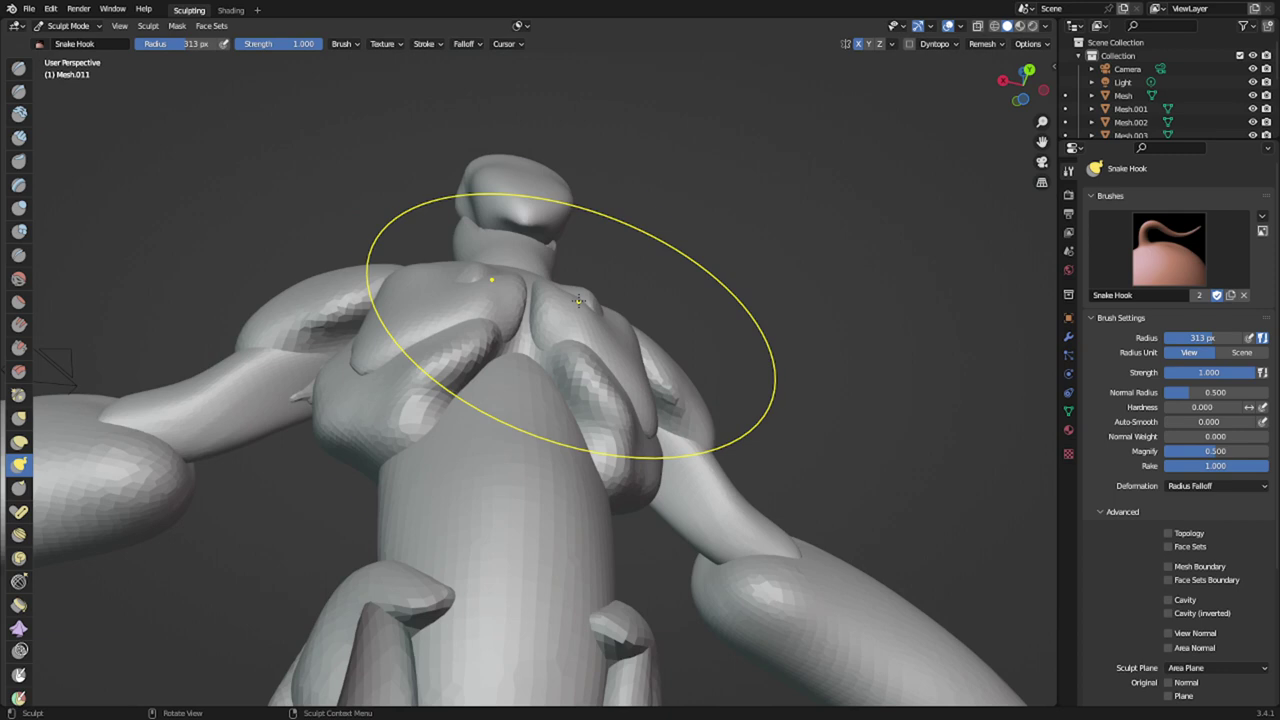
- Switch to the ribcage and pull its lower front inward beneath the pectorals with Snake Hook
key("alt+q")
mouse_move(631, 363)
middle_mouse_down()
mouse_move(598, 374)
mouse_move(611, 404)
middle_mouse_up()
mouse_move(603, 378)
left_mouse_down()
mouse_move(568, 406)
mouse_move(547, 386)
left_mouse_up()
mouse_move(547, 385)
middle_mouse_down()
mouse_move(505, 412)
mouse_move(567, 344)
middle_mouse_up()
- Switch back to the pectorals and build up their upper inner surface with Draw at a 139 px radius
key("alt+q")
key("f")
left_click(371, 392)
key("x")
left_click_drag(522, 365, 513, 385)
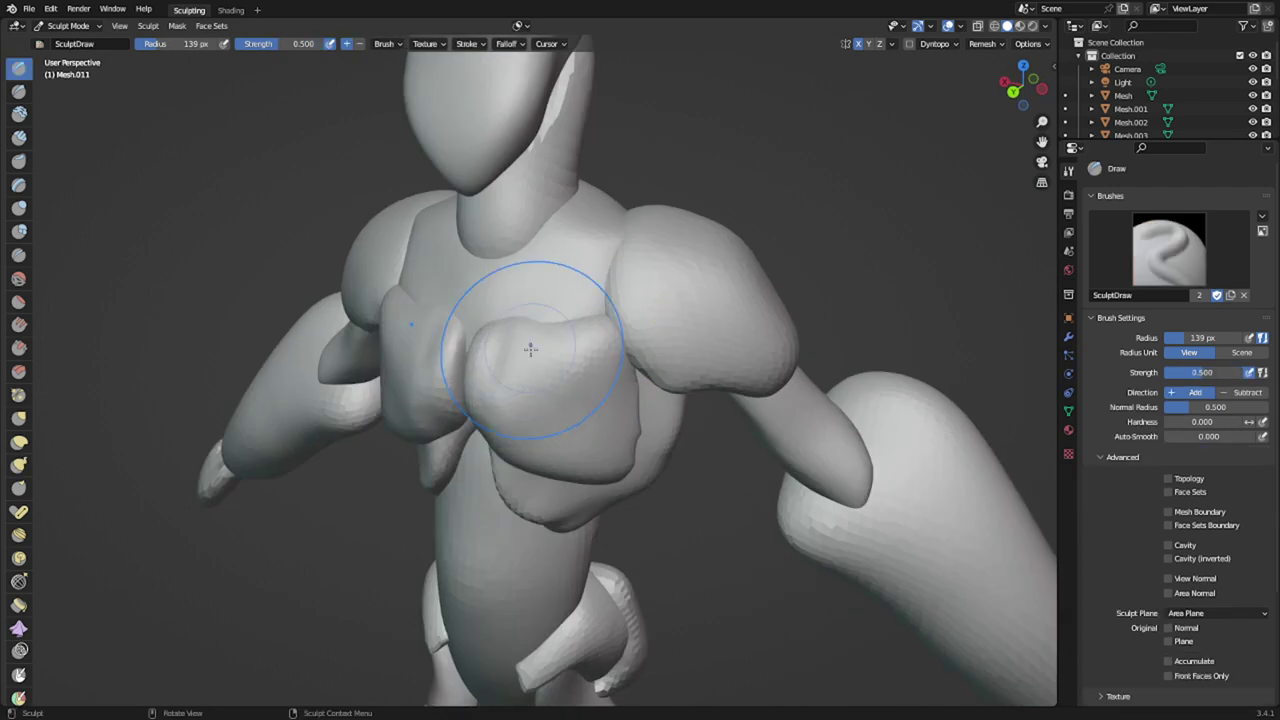
mouse_move(530, 348)
middle_mouse_down()
mouse_move(580, 346)
mouse_move(587, 333)
middle_mouse_up()
- Pull the pectorals' upper outer corners toward the shoulders and refine their edges with Snake Hook at 167 px
key("k")
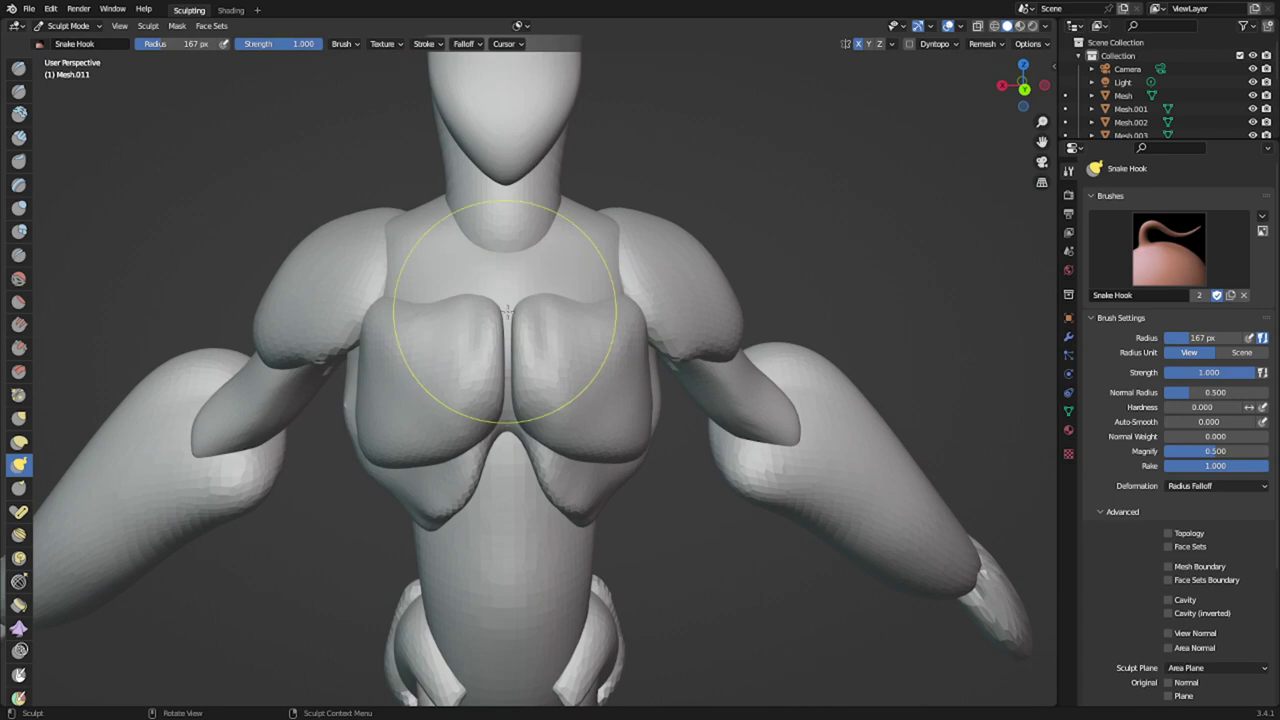
left_click_drag(604, 326, 621, 307)
middle_click_drag(626, 312, 537, 438)
left_click_drag(540, 467, 554, 463)
middle_click_drag(553, 461, 700, 260)
- Switch to the shoulders and pull their inner underside toward the armpits with Snake Hook at a 197 px radius
key("alt+q")
key("f")
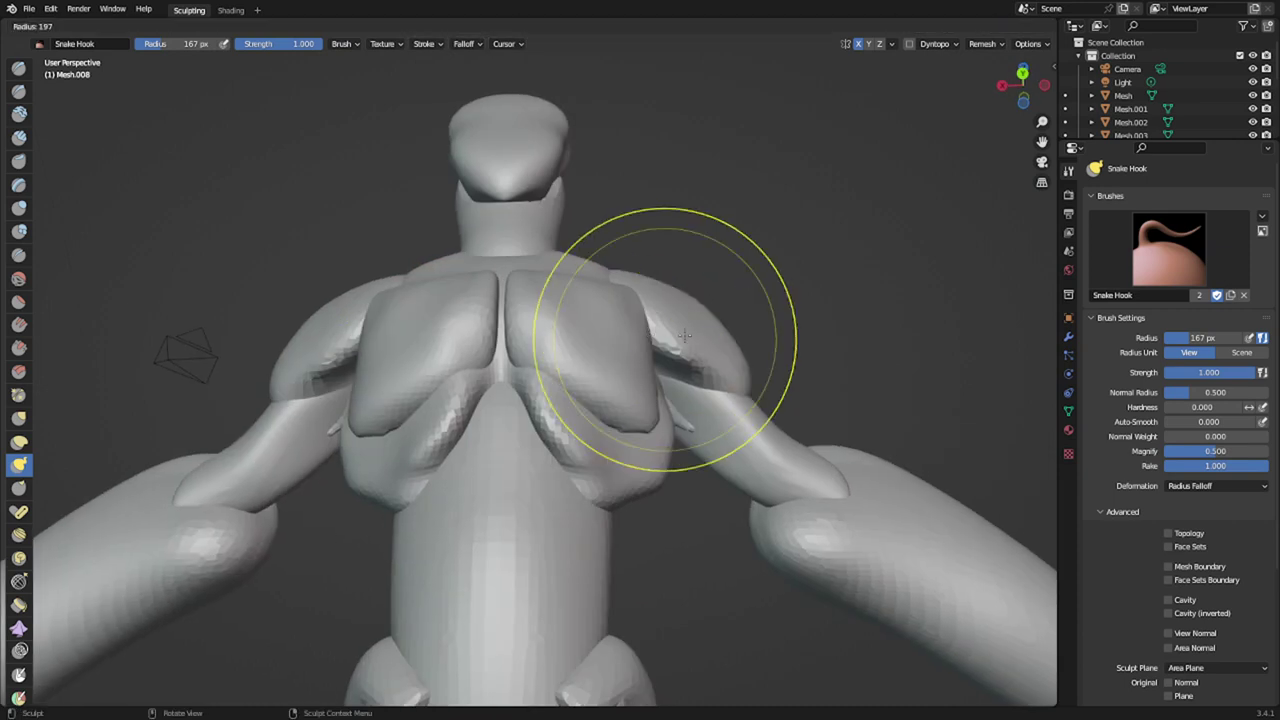
left_click(645, 361)
left_click_drag(632, 349, 604, 347)
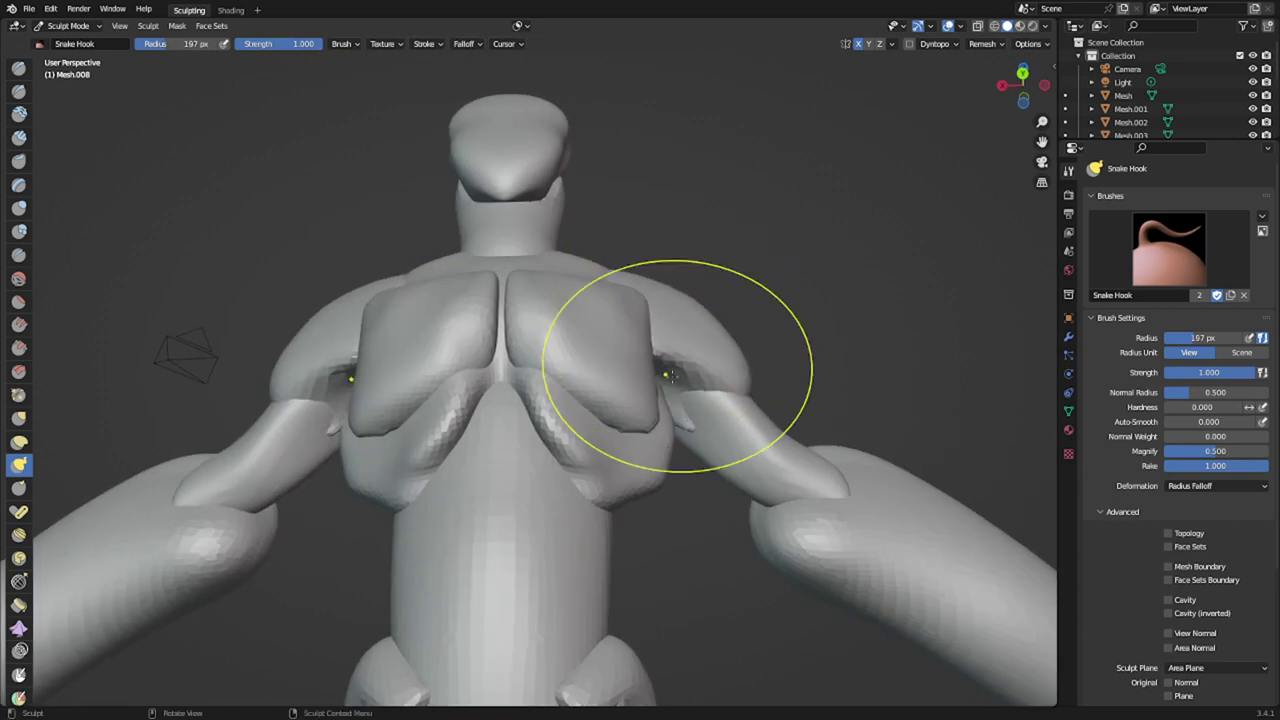
middle_click_drag(704, 370, 651, 351)
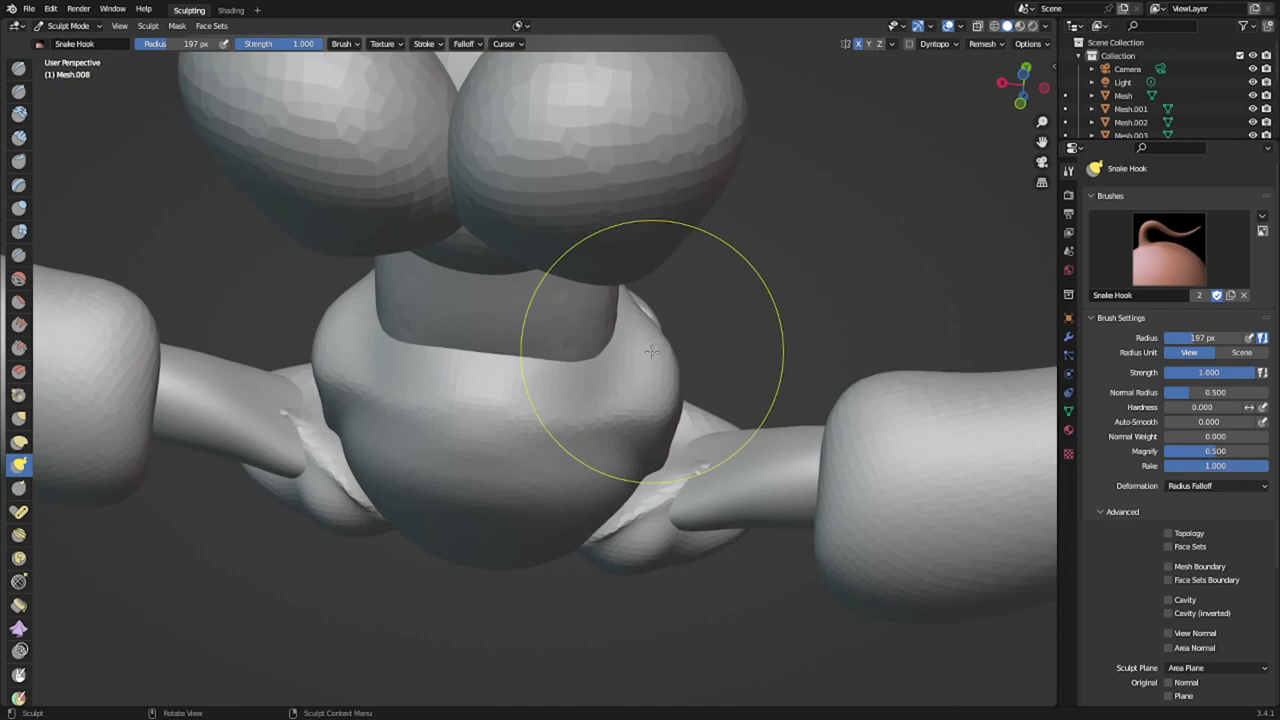
- Pull the shoulders' rear inner edges upward and inward over the upper back with Snake Hook
middle_click_drag(687, 488, 457, 377)
mouse_move(455, 377)
left_mouse_down()
mouse_move(482, 325)
mouse_move(498, 335)
left_mouse_up()
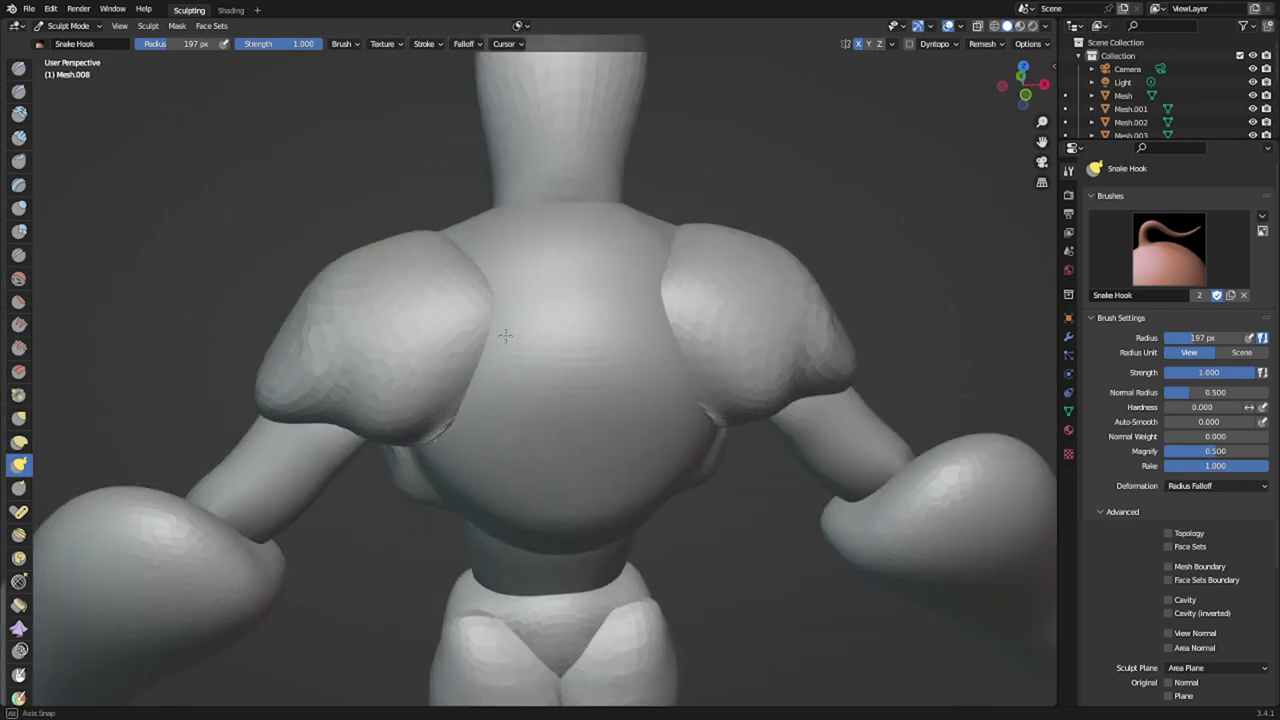
middle_click_drag(503, 335, 634, 336)
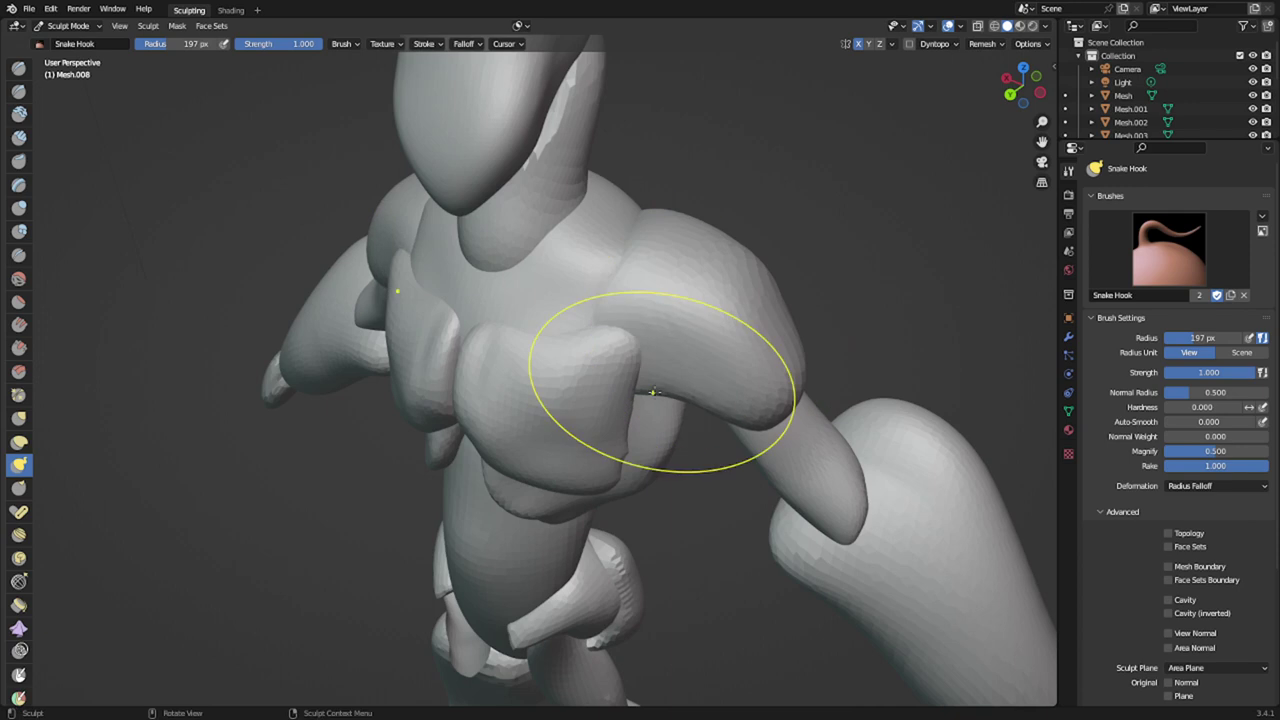
- Extend the front inner ends of the shoulders over the pectorals' upper outer corners with Snake Hook
middle_click_drag(662, 396, 603, 322)
left_click_drag(531, 323, 490, 317)
mouse_move(490, 315)
middle_mouse_down()
mouse_move(645, 338)
mouse_move(610, 323)
middle_mouse_up()
- Nudge the shoulders' front inner edges outward with Snake Hook at a 92 px radius
key("f")
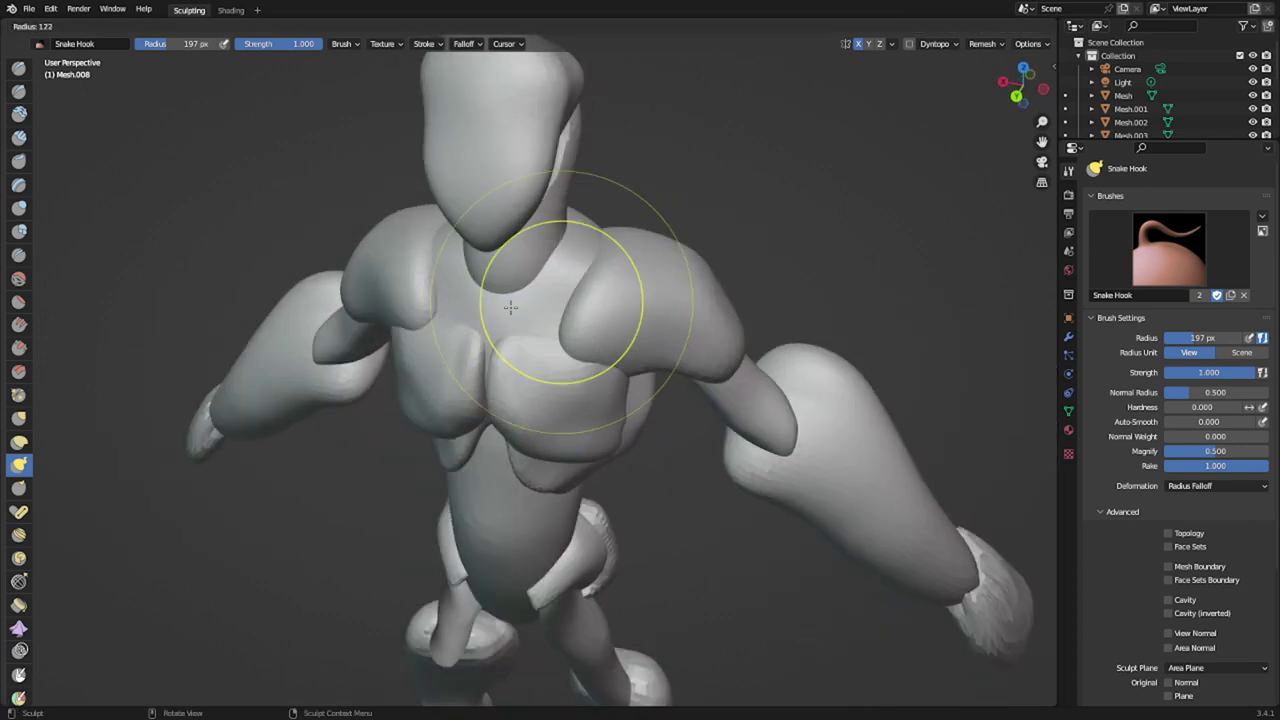
left_click(612, 303)
key("f")
left_click(600, 305)
left_click_drag(583, 303, 586, 292)
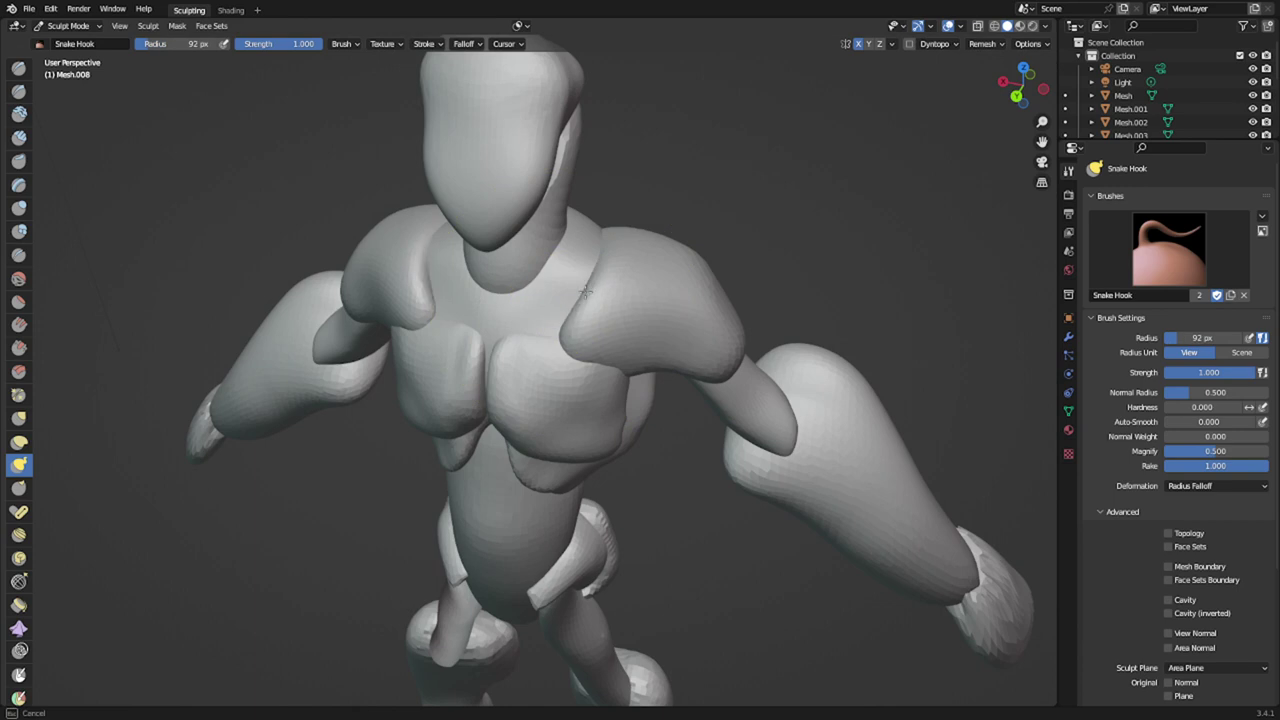
- Try to mask the collarbone areas on the torso at 39 px, invert the mask and slice them to a new object
key("alt+q")
middle_click_drag(555, 300, 572, 310)
key("f")
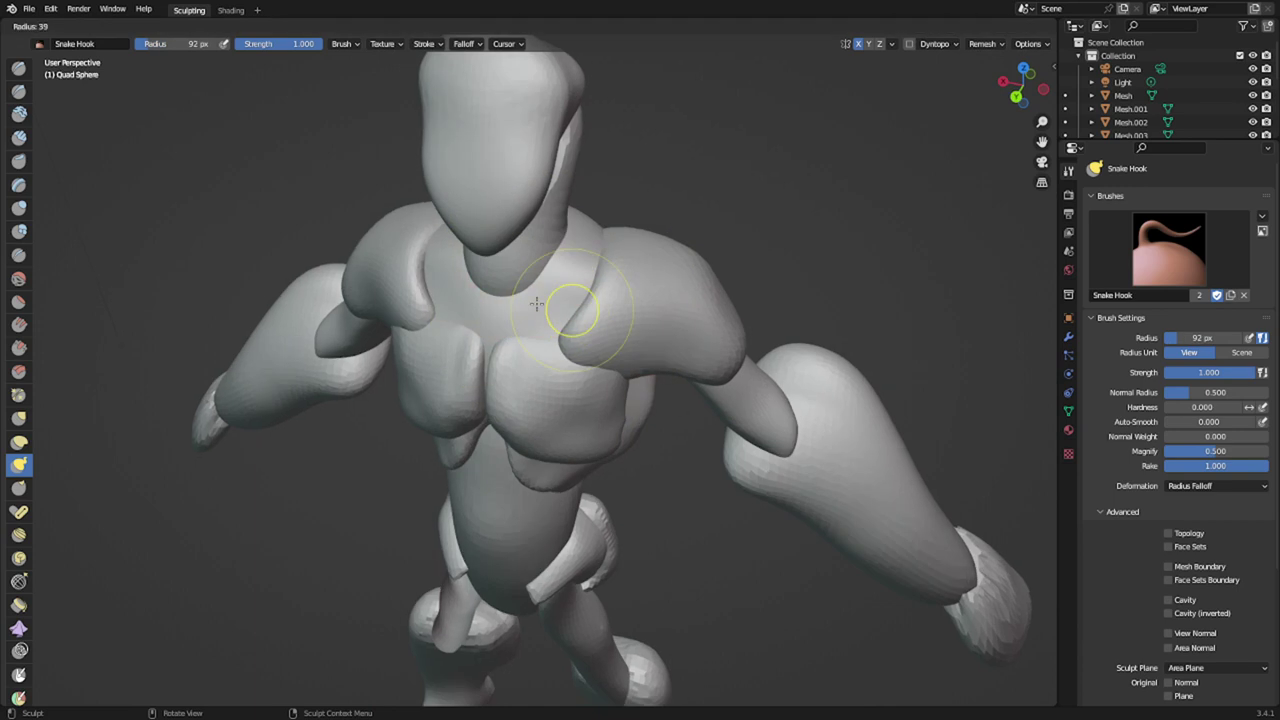
key("m")
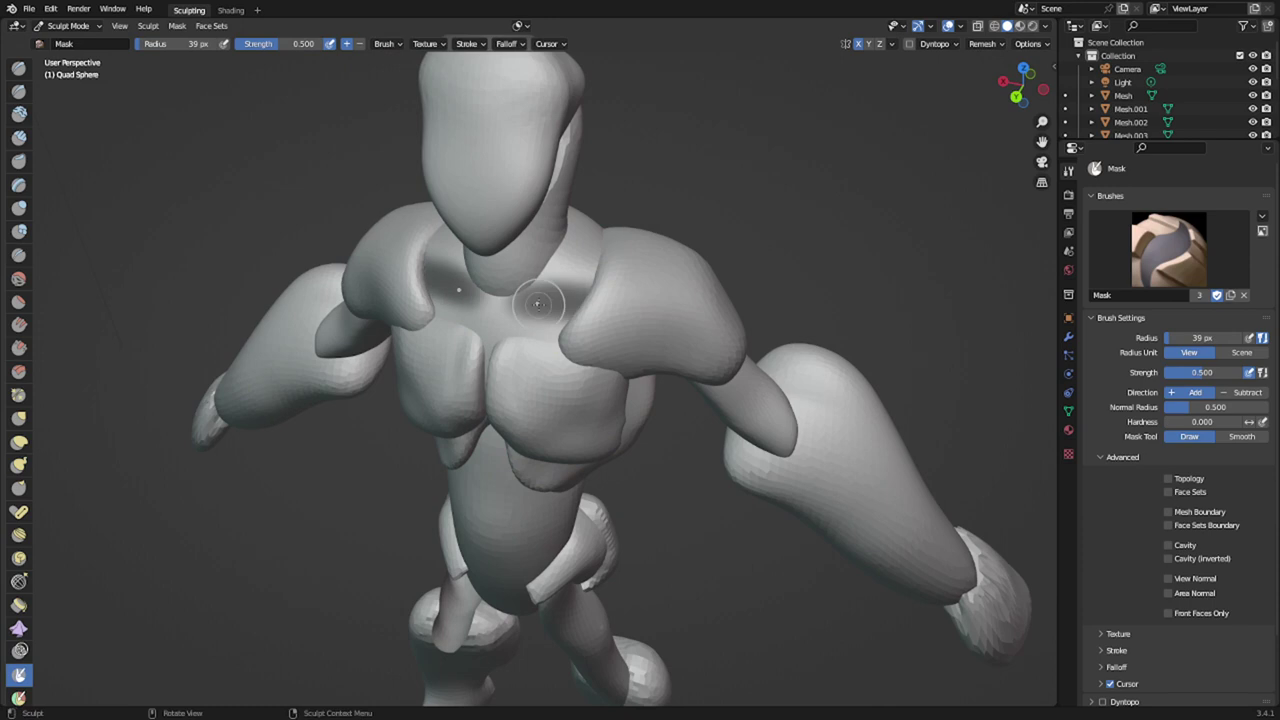
key("ctrl+i")
middle_click_drag(538, 304, 525, 373)
key("q")
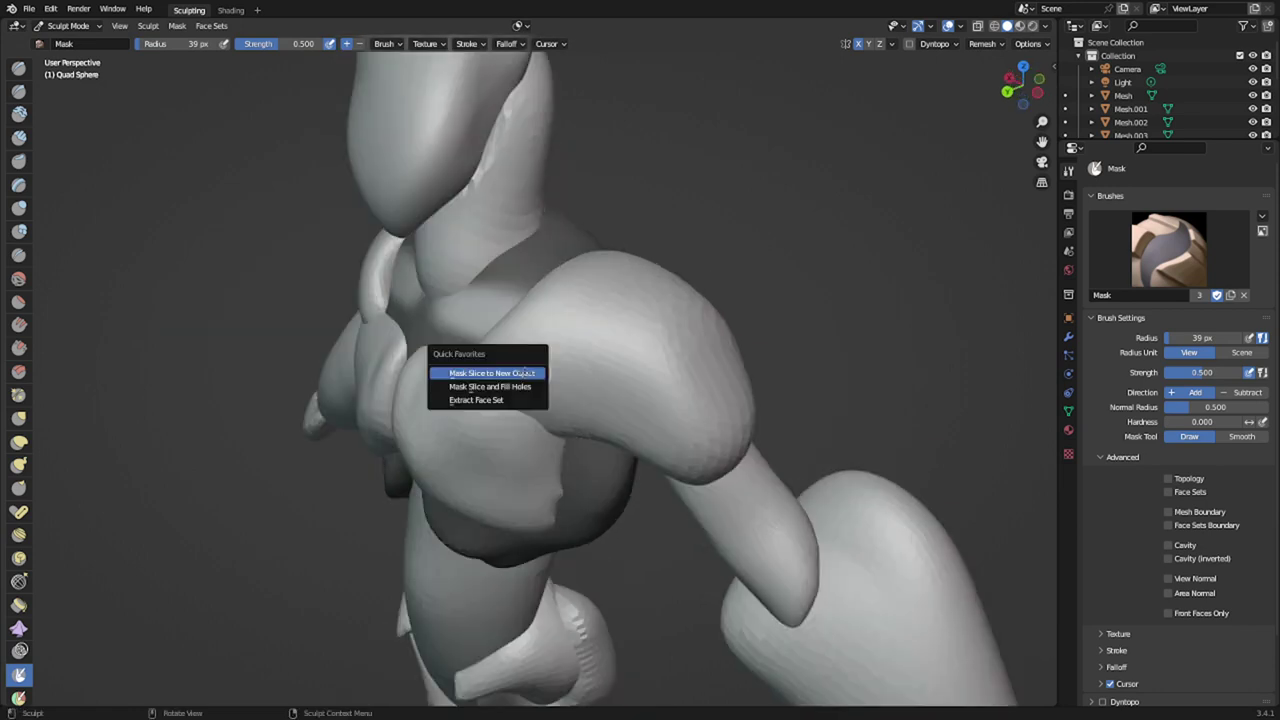
left_click(524, 373)
- Examine the sliced collarbone patches and the hole beneath the neck in Sculpt and Object Mode
middle_click_drag(517, 265, 607, 250)
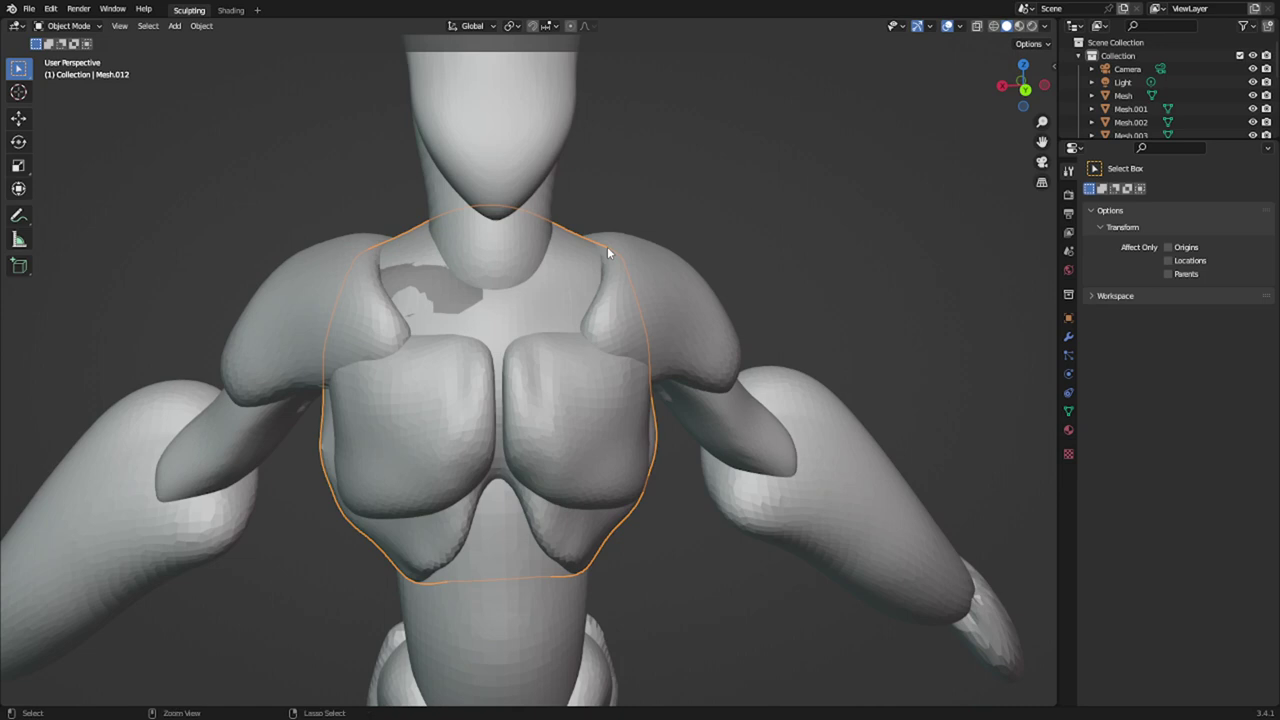
key("ctrl+Tab")
scroll(540, 362, "up", 5)
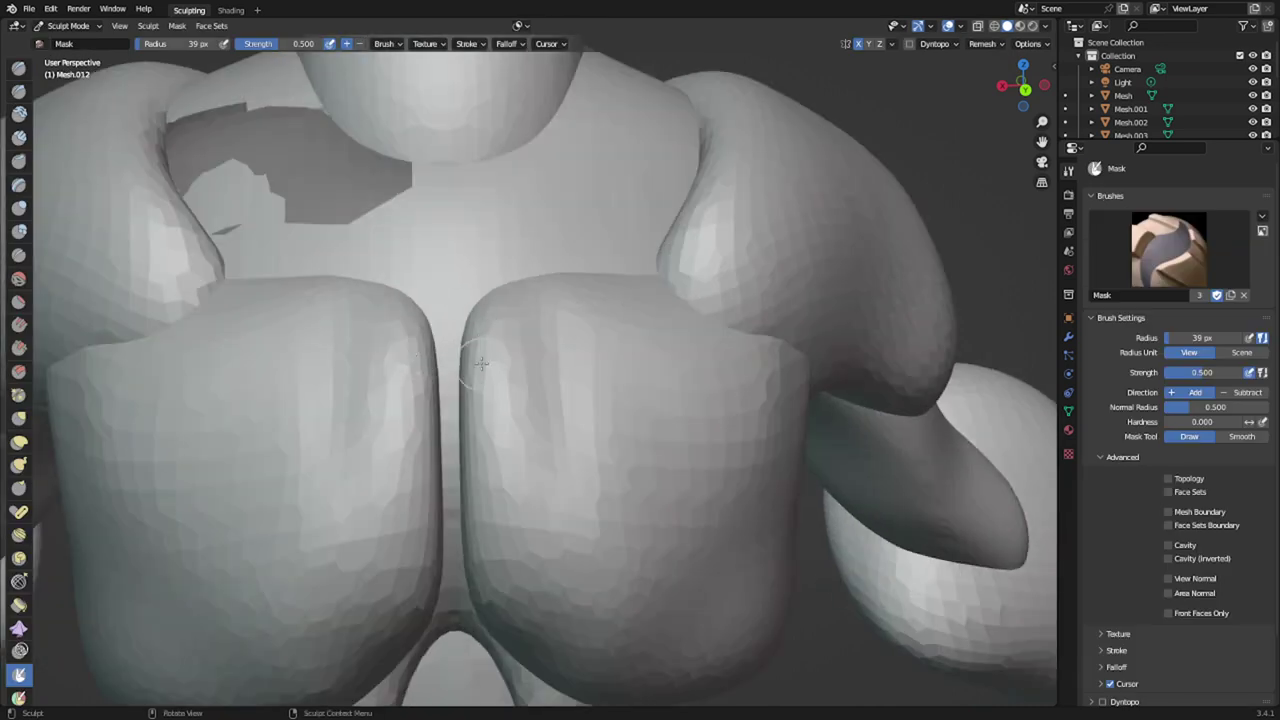
key("ctrl+Tab")
left_click(411, 339)
left_click(347, 177)
scroll(347, 177, "down", 3)
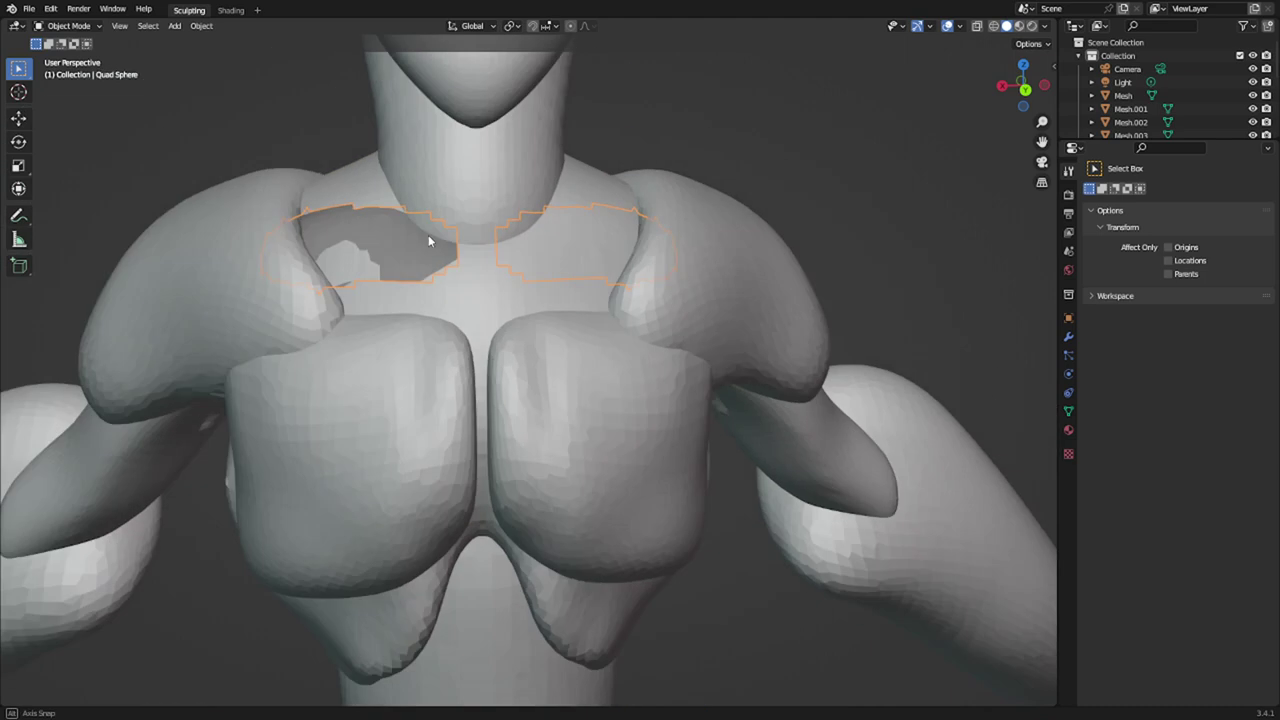
mouse_move(428, 237)
middle_mouse_down()
mouse_move(343, 281)
mouse_move(437, 240)
mouse_move(449, 247)
middle_mouse_up()
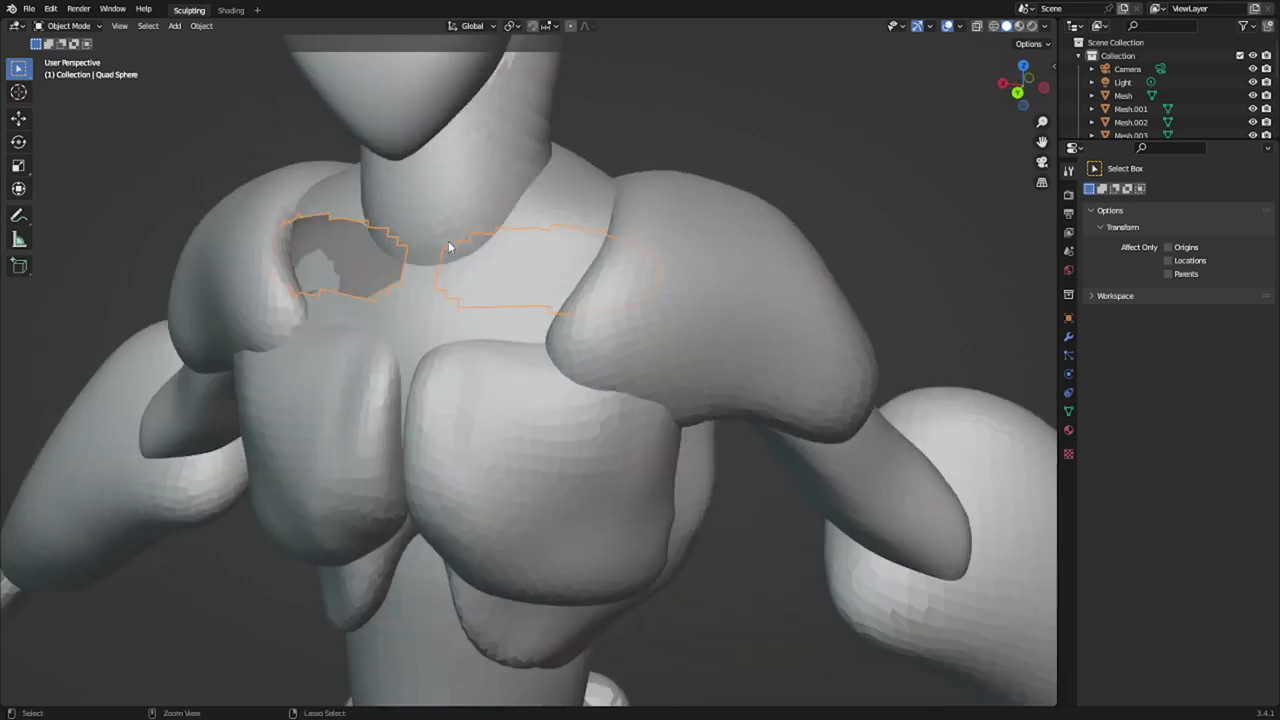
- Undo the collarbone slice and its masking, restoring the shoulders' extended front ends
key("ctrl+z")
key("ctrl+z")
key("ctrl+z")
key("ctrl+z")
key("ctrl+z")
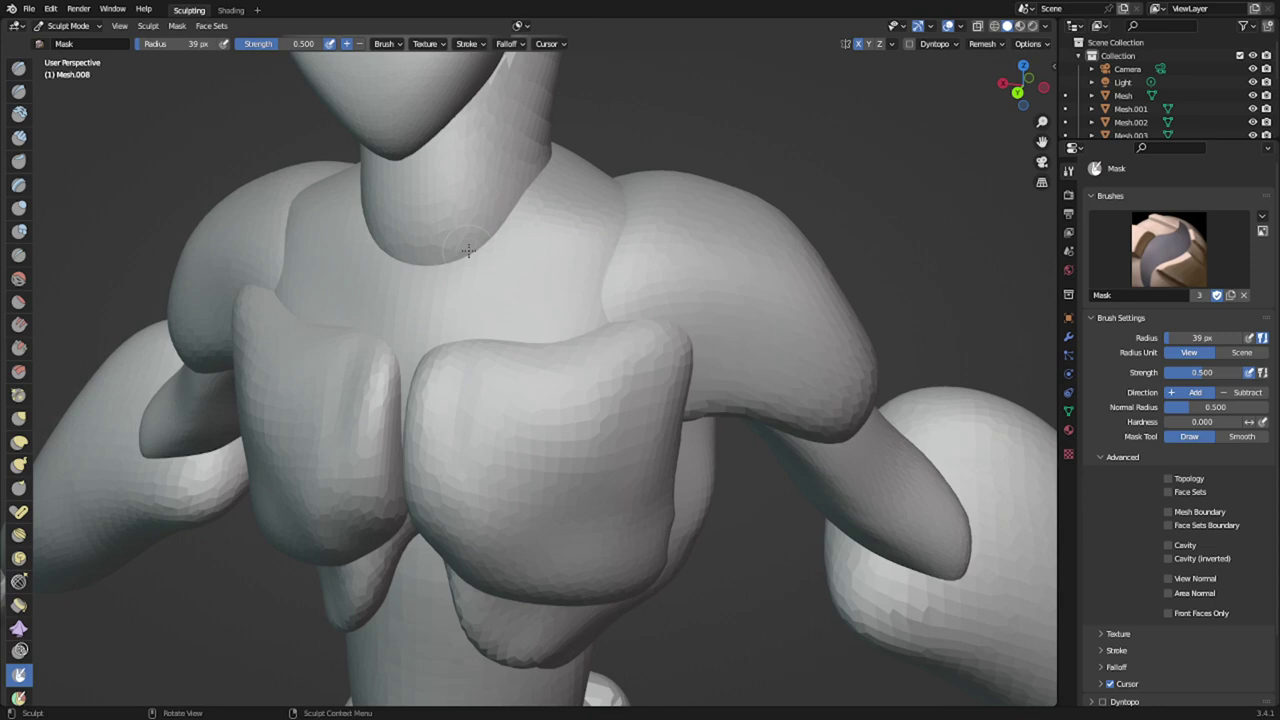
key("ctrl+shift+z")
key("ctrl+shift+z")
- Switch to the torso, mask both collarbone areas with the Mask brush at 70 px and invert the mask
key("ctrl+Tab")
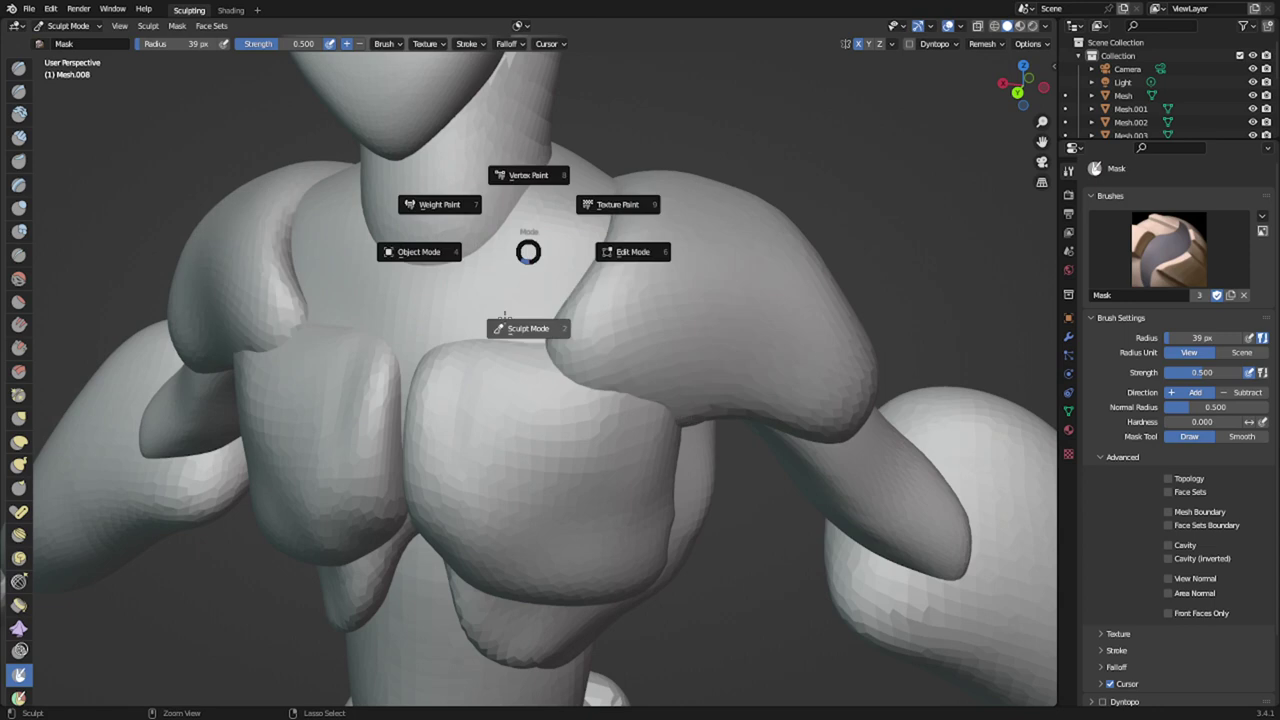
left_click(526, 316)
key("alt+q")
middle_click_drag(525, 276, 520, 316)
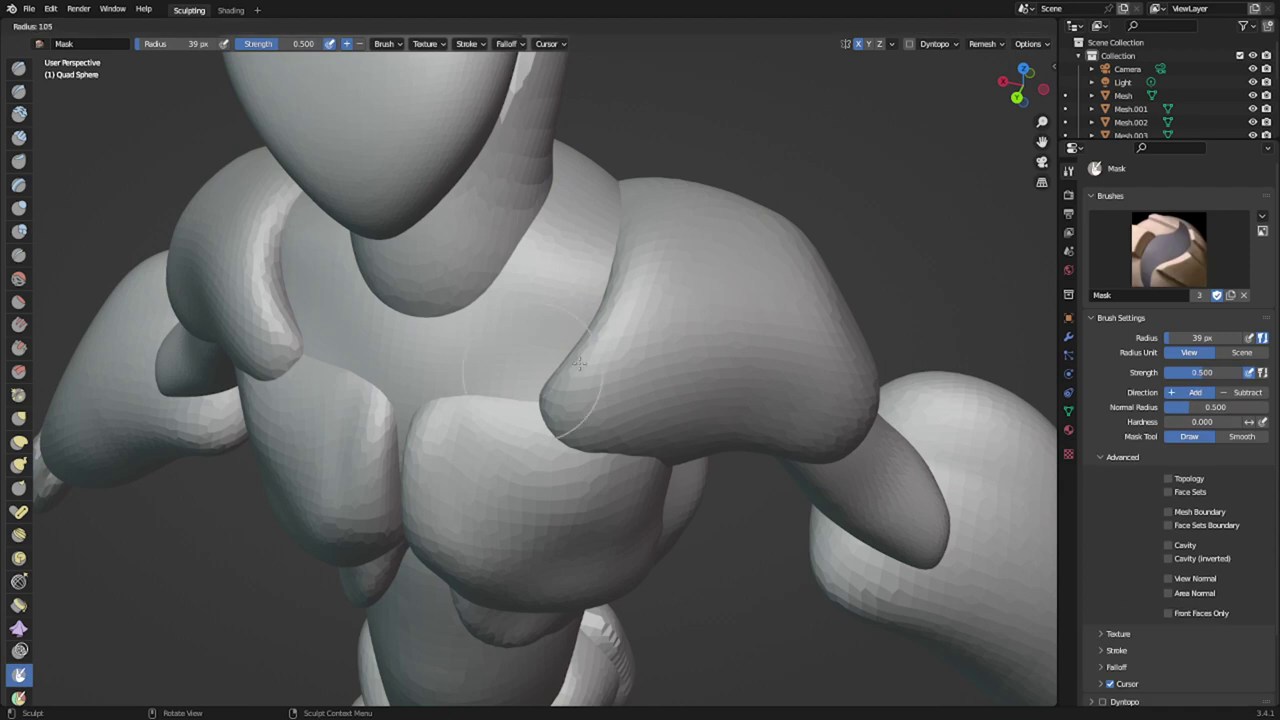
left_click(589, 357)
mouse_move(592, 339)
left_mouse_down()
mouse_move(474, 357)
mouse_move(562, 353)
mouse_move(526, 346)
mouse_move(577, 359)
left_mouse_up()
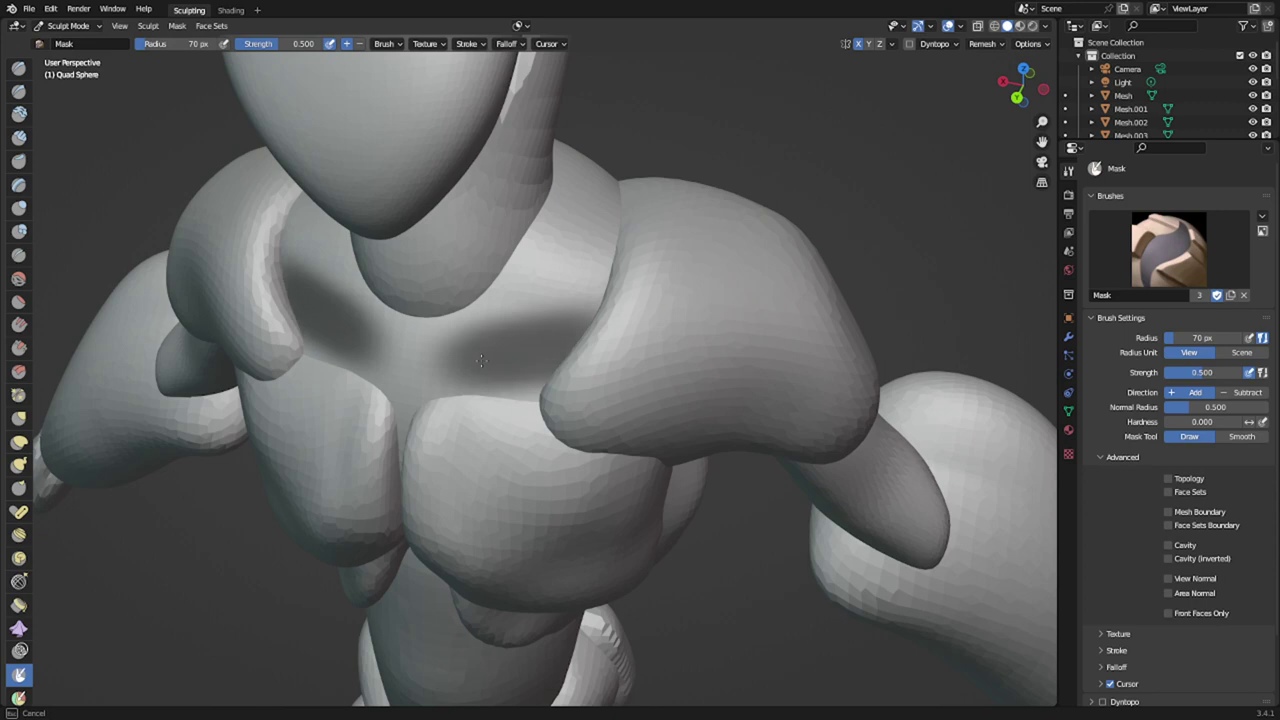
key("ctrl+i")
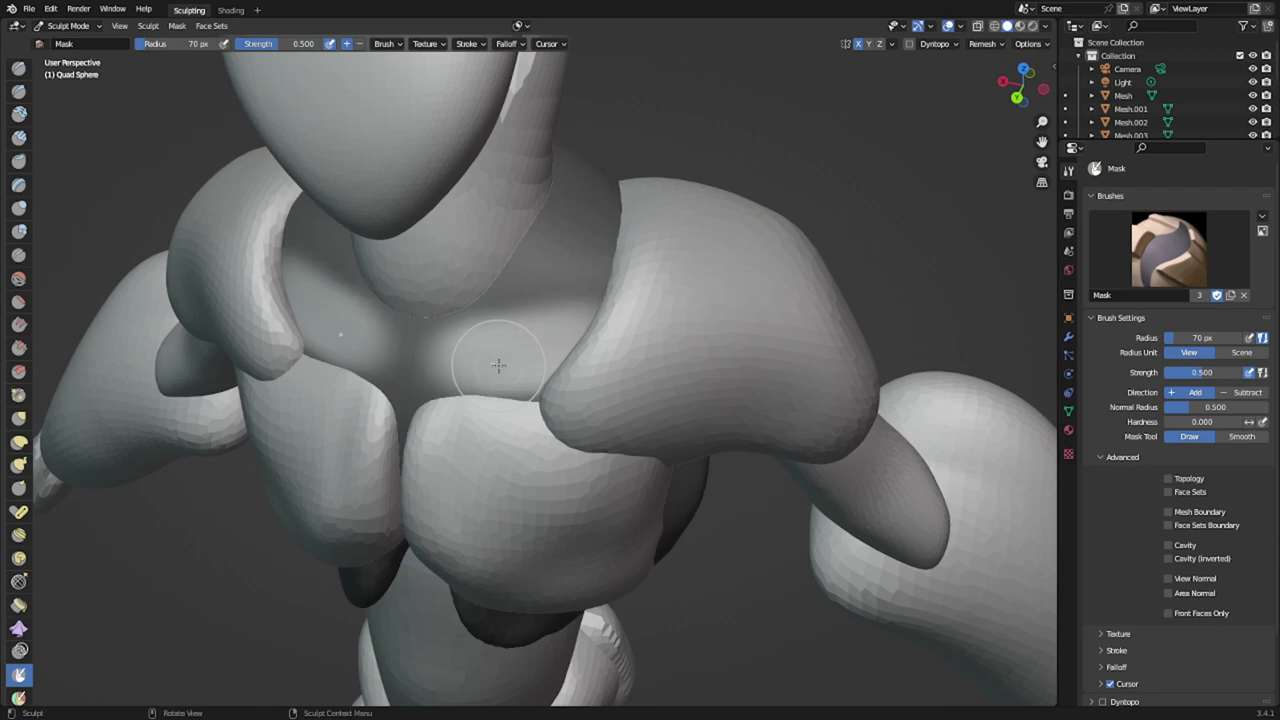
- Pull the unmasked collarbone areas forward out of the torso with Snake Hook at a 296 px radius
mouse_move(507, 274)
middle_mouse_down()
mouse_move(455, 368)
mouse_move(345, 374)
middle_mouse_up()
key("k")
key("f")
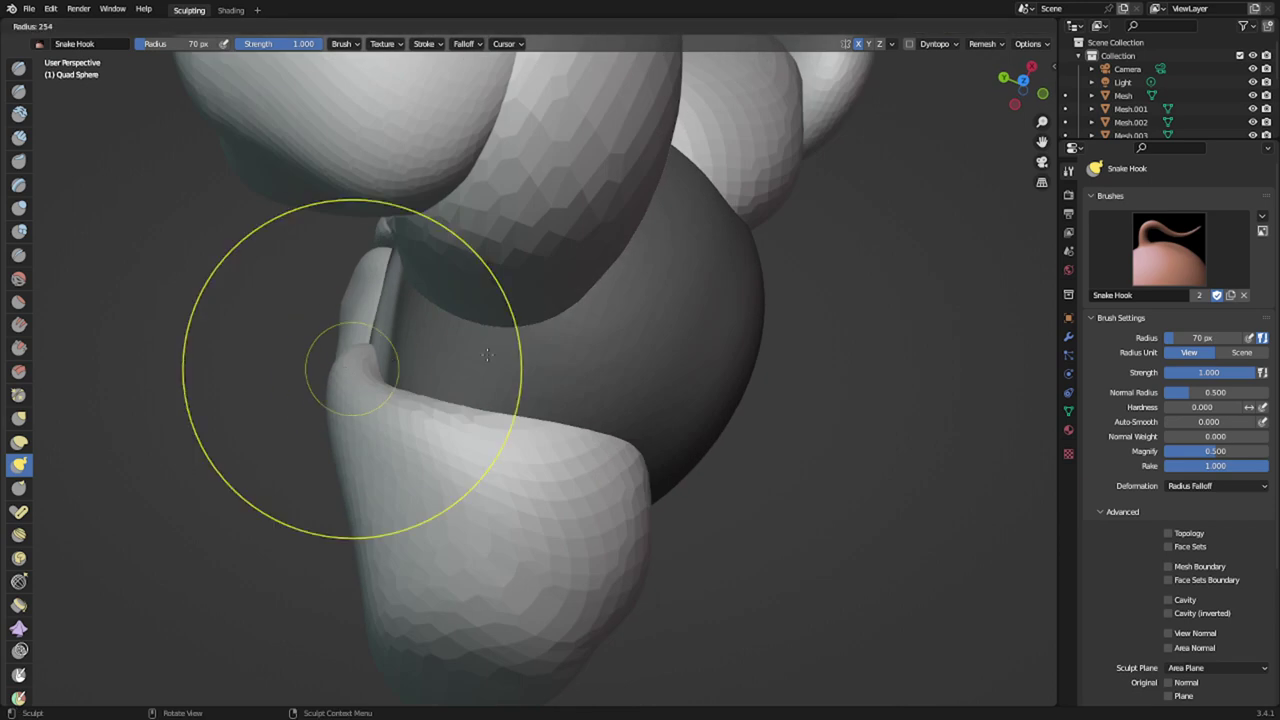
left_click(501, 349)
mouse_move(388, 319)
left_mouse_down()
mouse_move(278, 285)
mouse_move(359, 358)
mouse_move(321, 365)
left_mouse_up()
mouse_move(321, 365)
middle_mouse_down()
mouse_move(337, 328)
mouse_move(414, 262)
mouse_move(524, 246)
mouse_move(480, 290)
middle_mouse_up()
- Invert the torso mask and separate the pulled-out collarbone pieces with Mask Slice to New Object
key("ctrl+i")
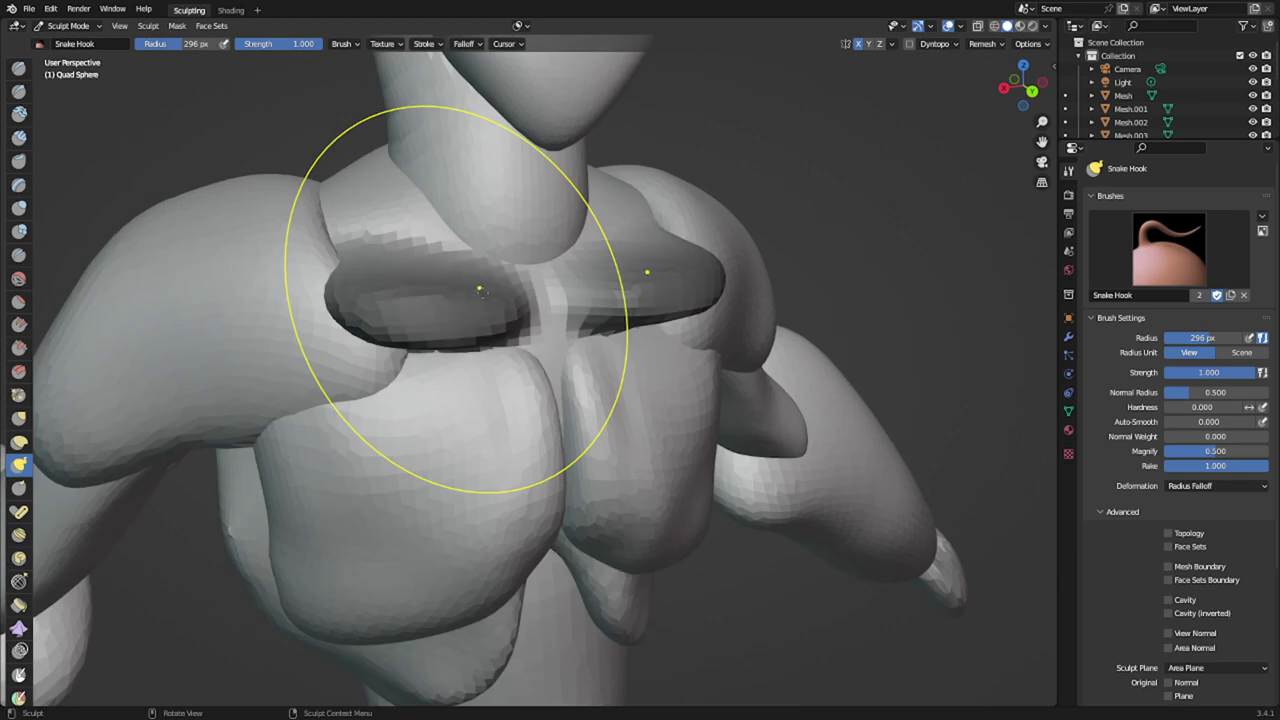
key("q")
left_click(481, 292)
middle_click_drag(481, 292, 480, 370)
scroll(358, 417, "down", 1)
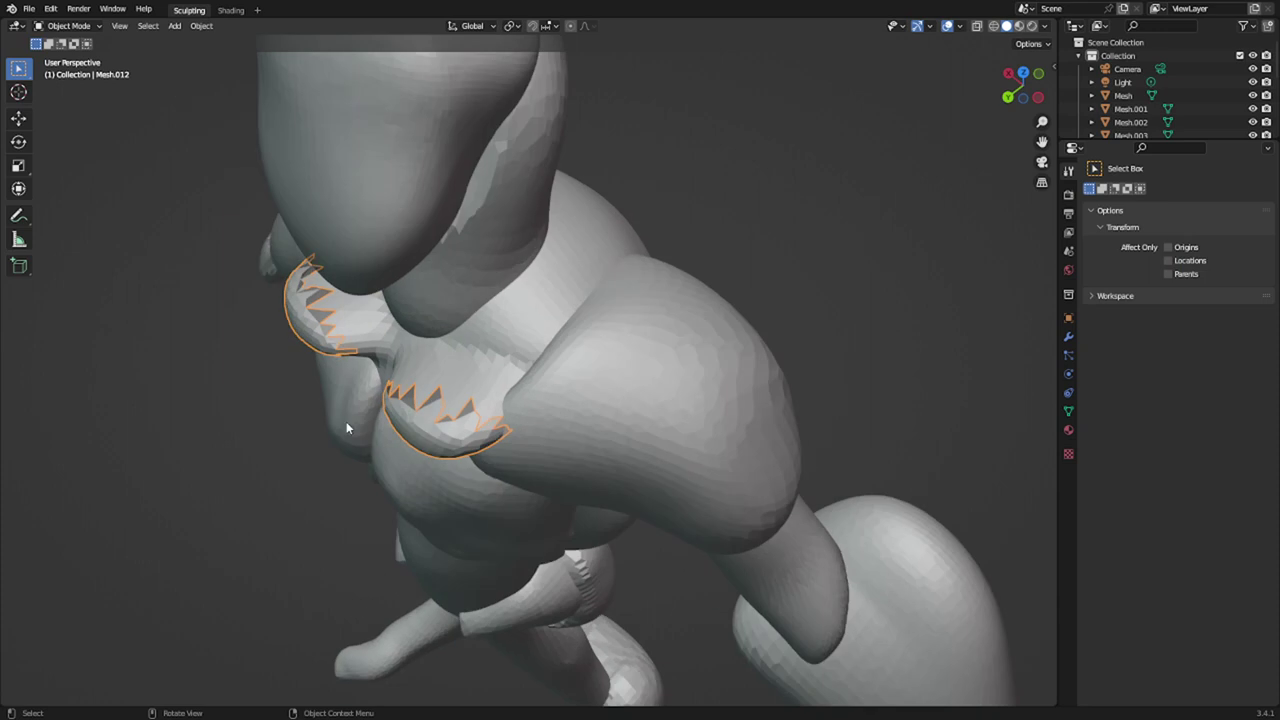
- Set a voxel size for the new collarbone pieces in Sculpt Mode, remesh them and smooth their jagged surface
scroll(347, 421, "up", 1)
key("ctrl+Tab")
left_click(371, 469)
key("shift+r")
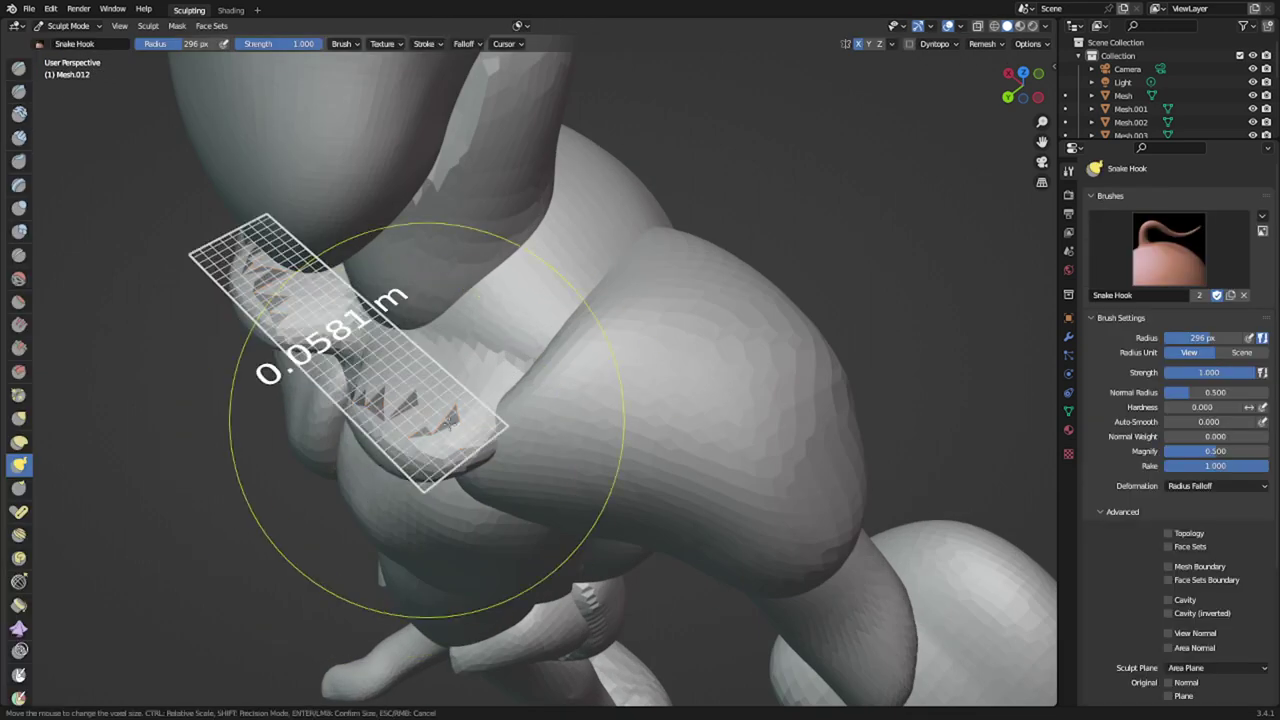
left_click(446, 409)
key("ctrl+r")
middle_click_drag(437, 422, 485, 439)
left_click_drag(447, 441, 514, 480, "shift")
middle_click_drag(514, 480, 565, 386)
- Switch to the torso and rework the upper chest behind the collarbone pieces, then return to the collarbones
key("alt+q")
middle_click_drag(604, 267, 593, 337)
left_click_drag(593, 337, 618, 365)
mouse_move(618, 365)
middle_mouse_down()
mouse_move(597, 317)
mouse_move(592, 342)
mouse_move(536, 358)
middle_mouse_up()
key("ctrl+z")
left_click_drag(534, 357, 460, 392)
key("alt+q")
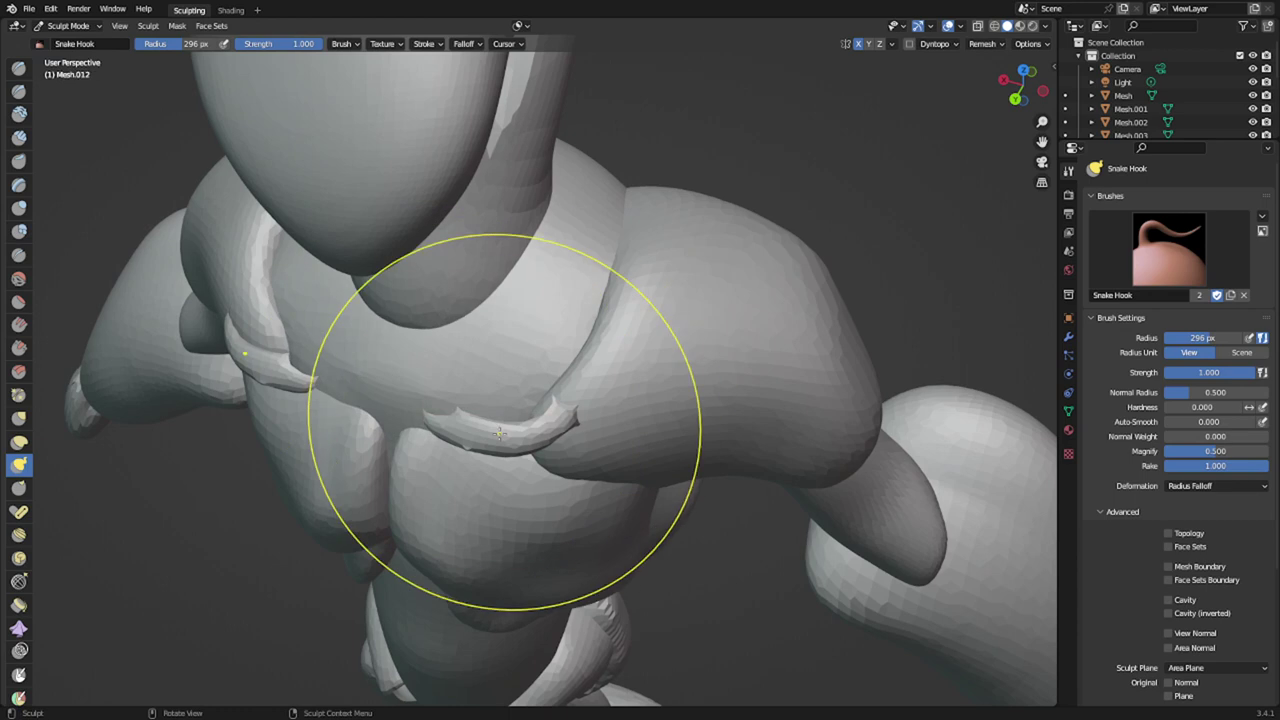
- Thicken the collarbones with the Inflate mesh filter at strength 1.000, remesh them and inflate them further
scroll(15, 645, "down", 8)
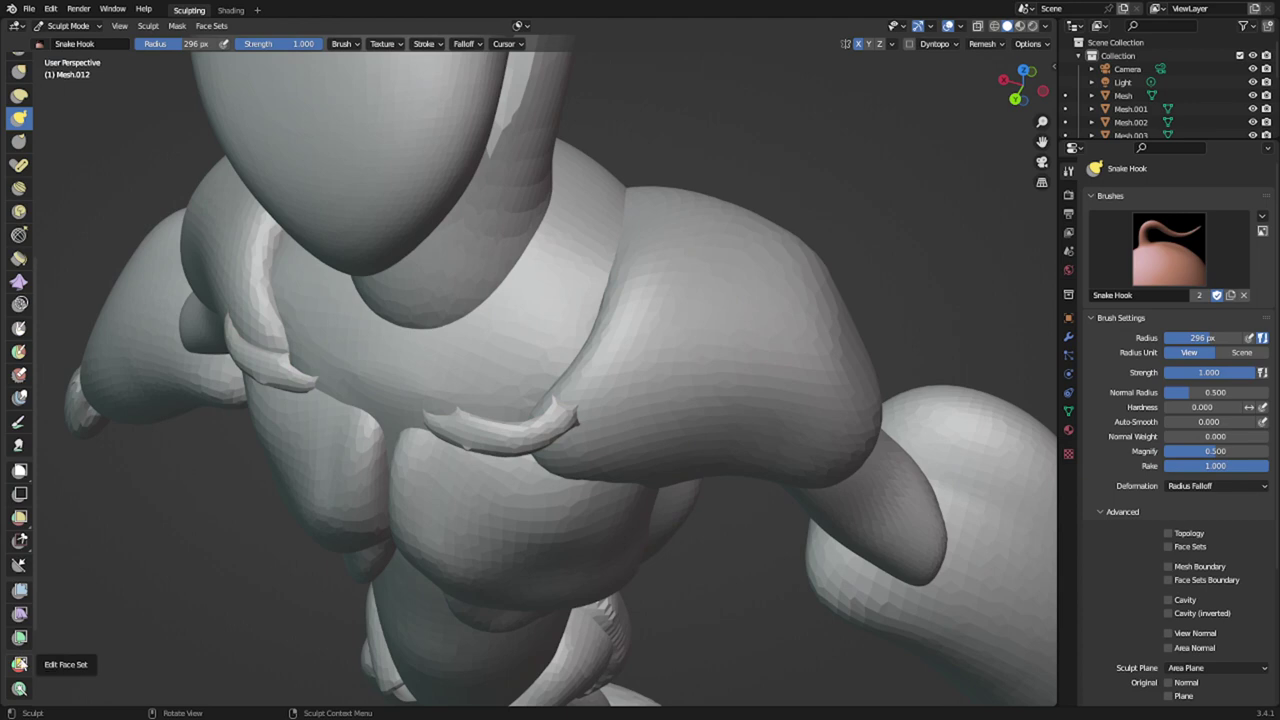
scroll(27, 655, "down", 2)
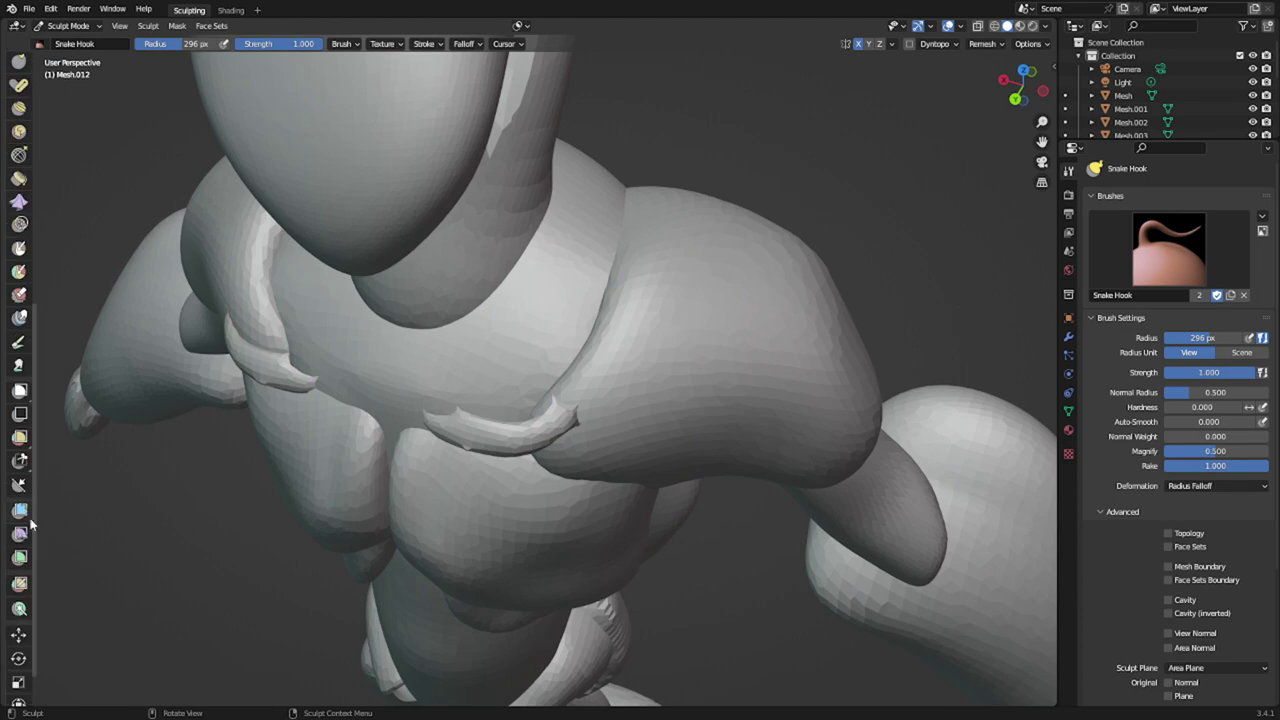
left_click(22, 511)
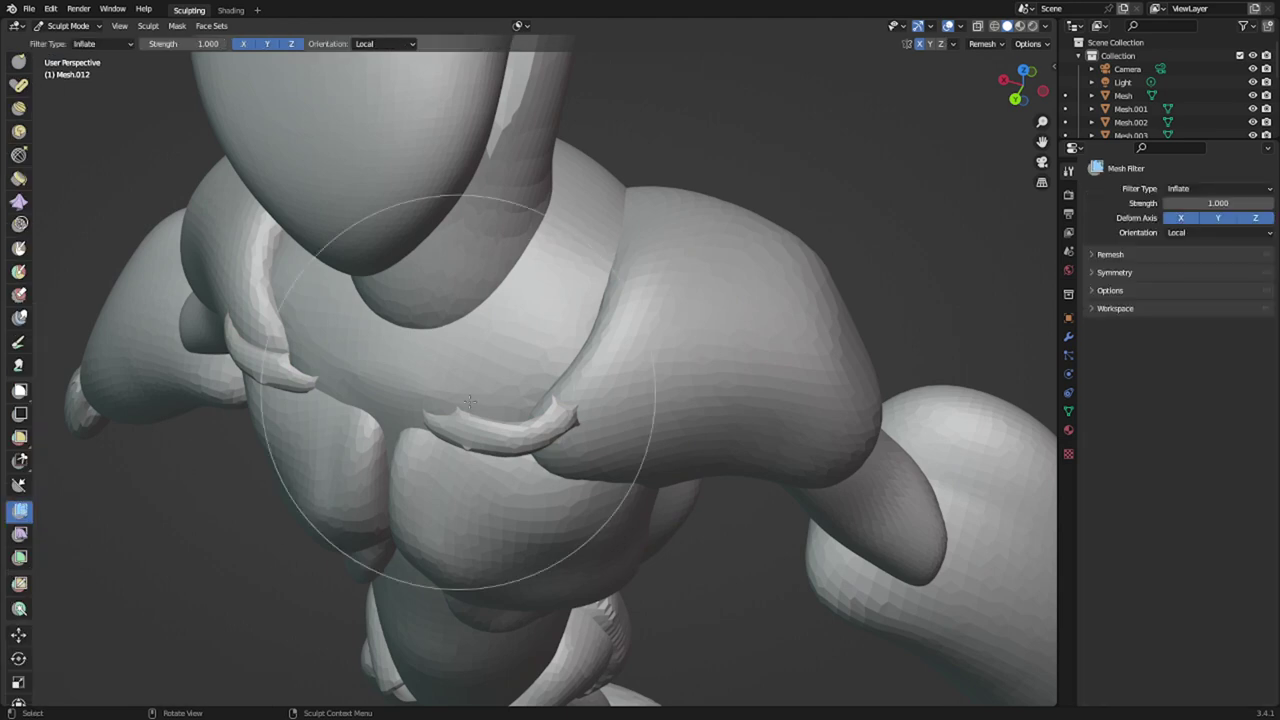
left_click_drag(492, 423, 533, 432)
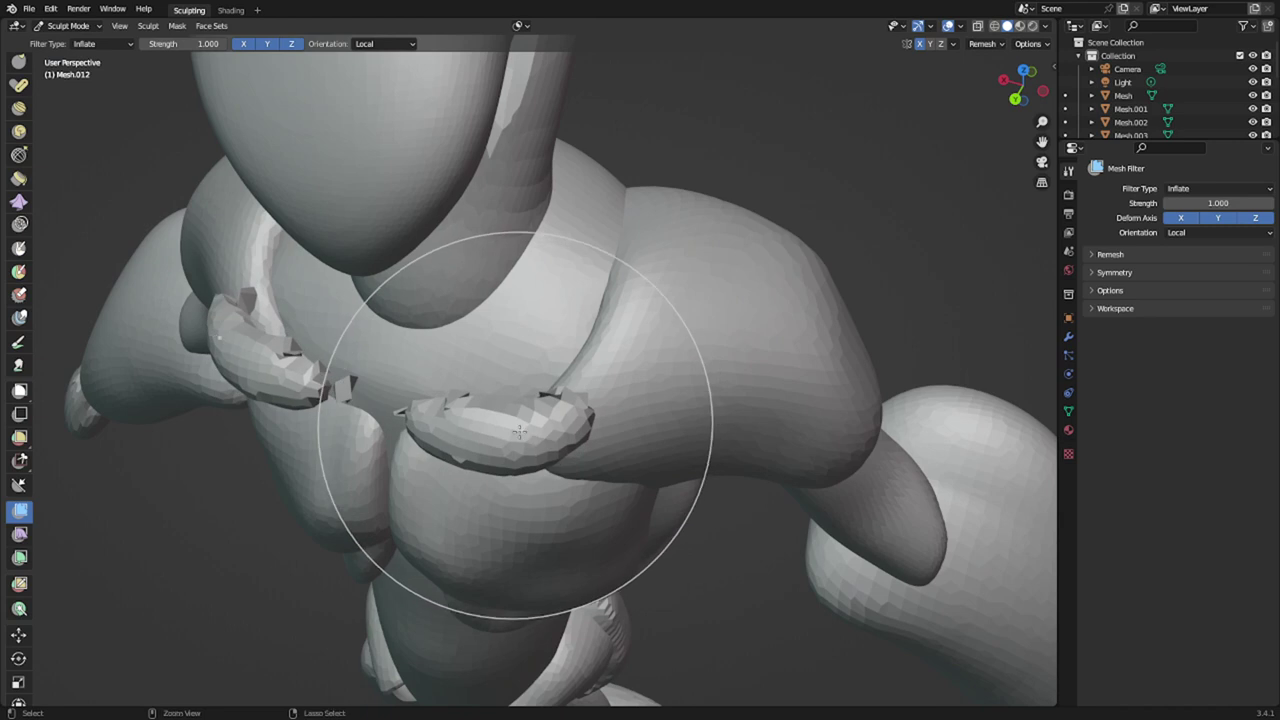
key("ctrl+r")
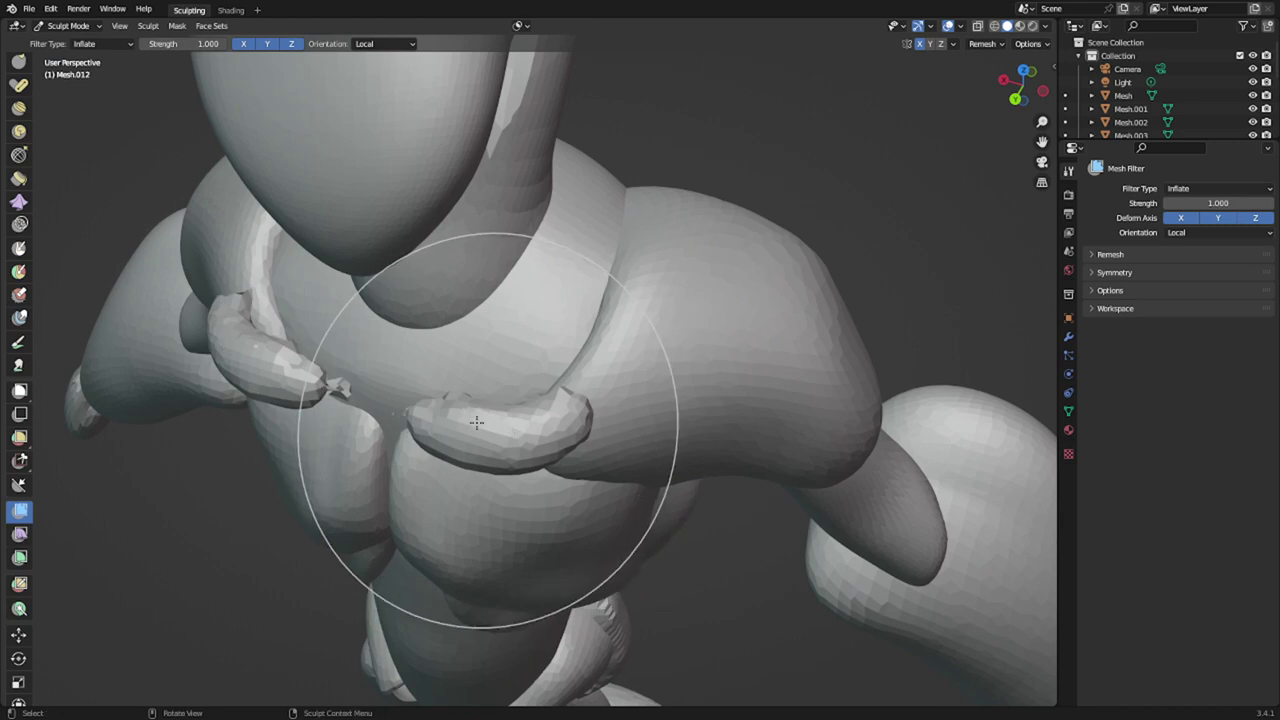
mouse_move(485, 428)
left_mouse_down()
mouse_move(526, 436)
mouse_move(487, 425)
left_mouse_up()
- Examine the collarbones' mesh in Edit Mode and their ends in Sculpt Mode
key("Tab")
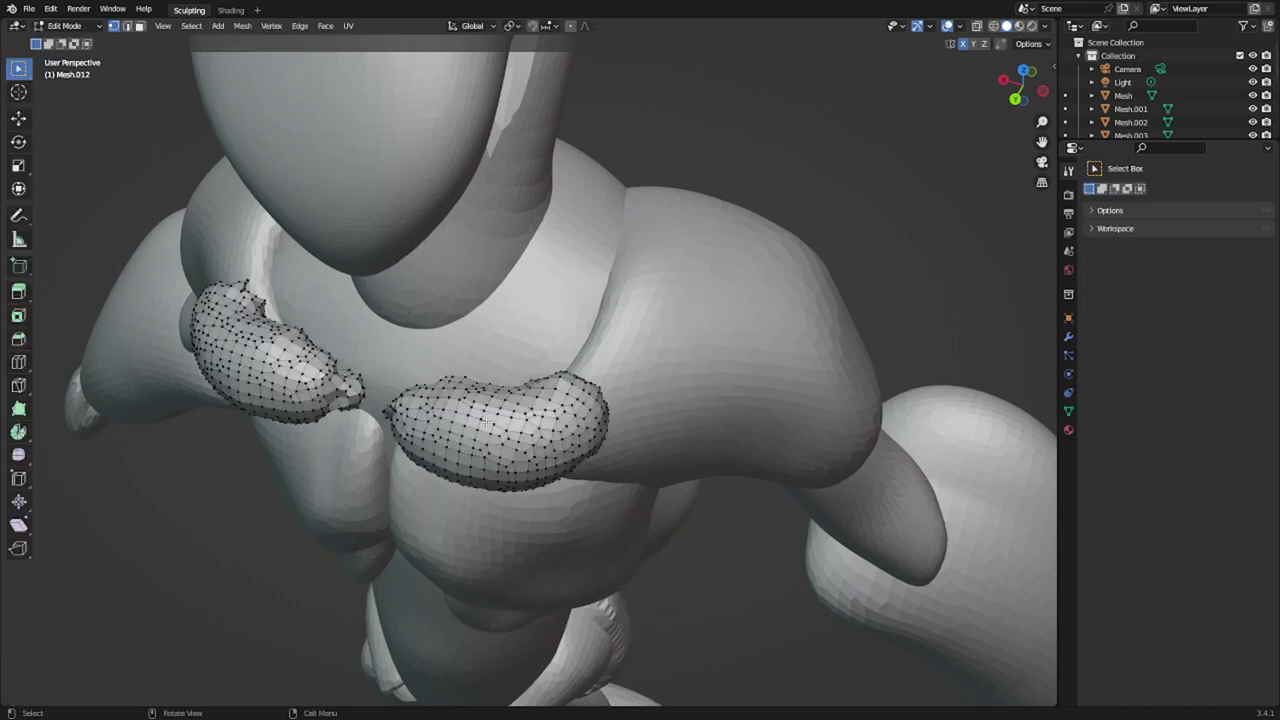
key("Tab")
key("ctrl+Tab")
left_click(462, 496)
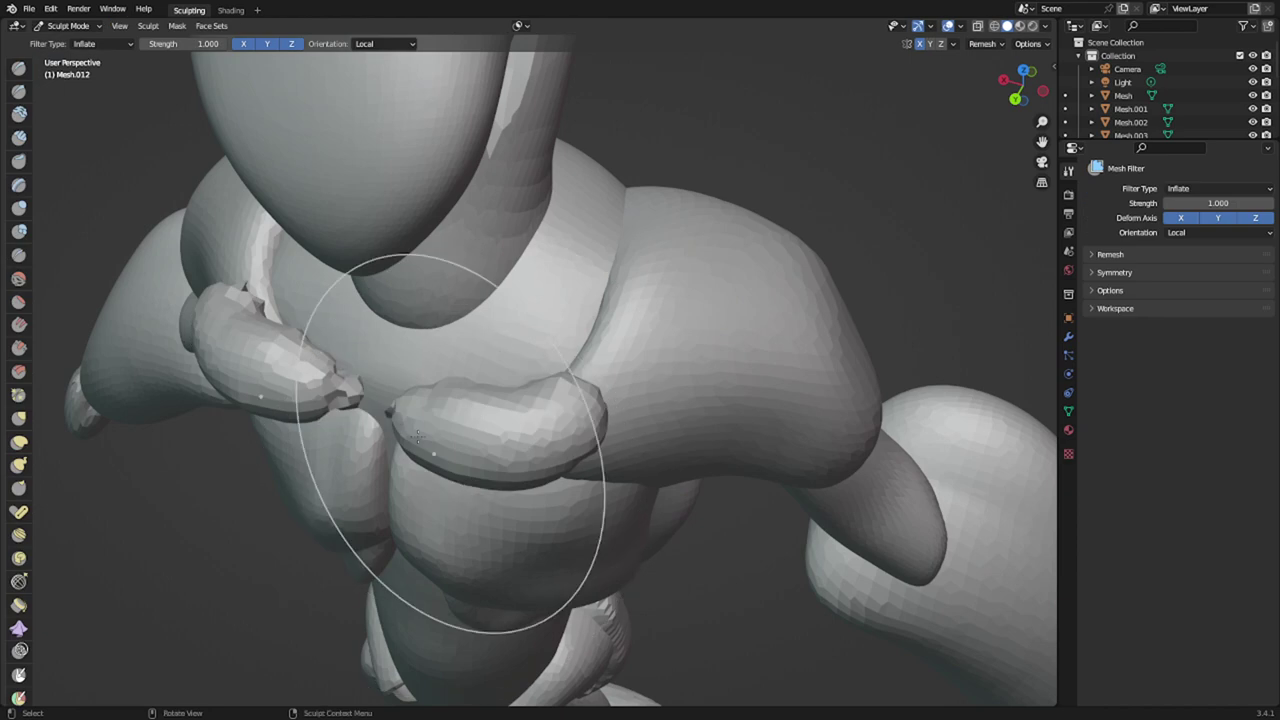
middle_click_drag(388, 407, 542, 349)
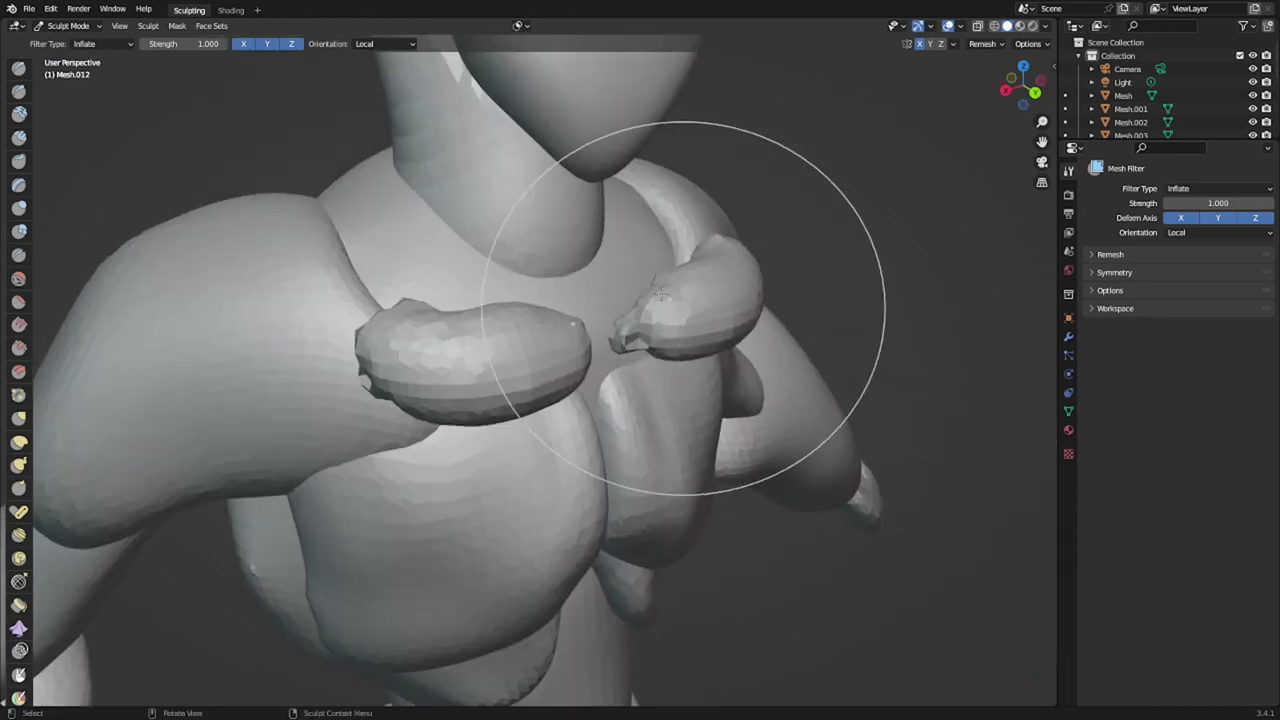
key("alt+q")
key("alt+q")
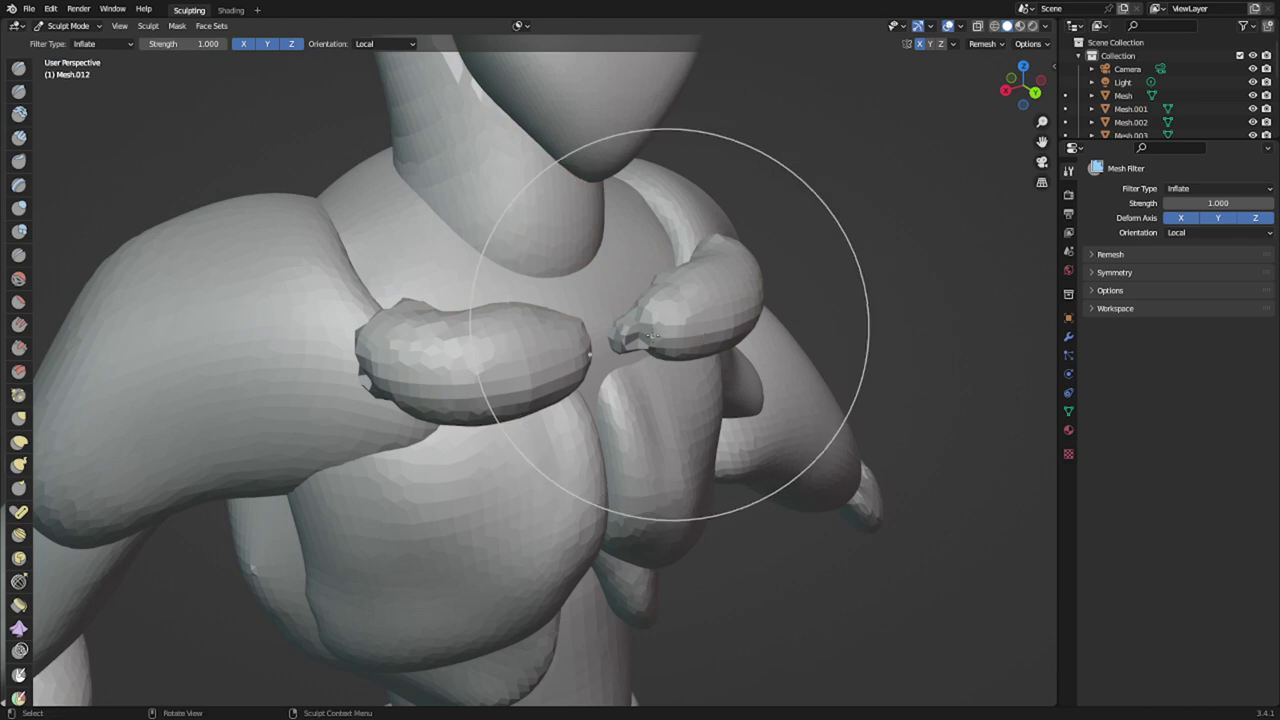
- Smooth the collarbones' rough ends and reshape them along the upper chest with Snake Hook at 296 px
key("k")
left_click_drag(688, 321, 699, 328, "shift")
mouse_move(699, 328)
middle_mouse_down()
mouse_move(682, 385)
mouse_move(576, 425)
mouse_move(503, 391)
mouse_move(326, 347)
mouse_move(304, 356)
middle_mouse_up()
left_click_drag(316, 356, 358, 381)
left_click_drag(297, 317, 326, 280)
mouse_move(326, 280)
middle_mouse_down()
mouse_move(548, 238)
mouse_move(573, 213)
middle_mouse_up()
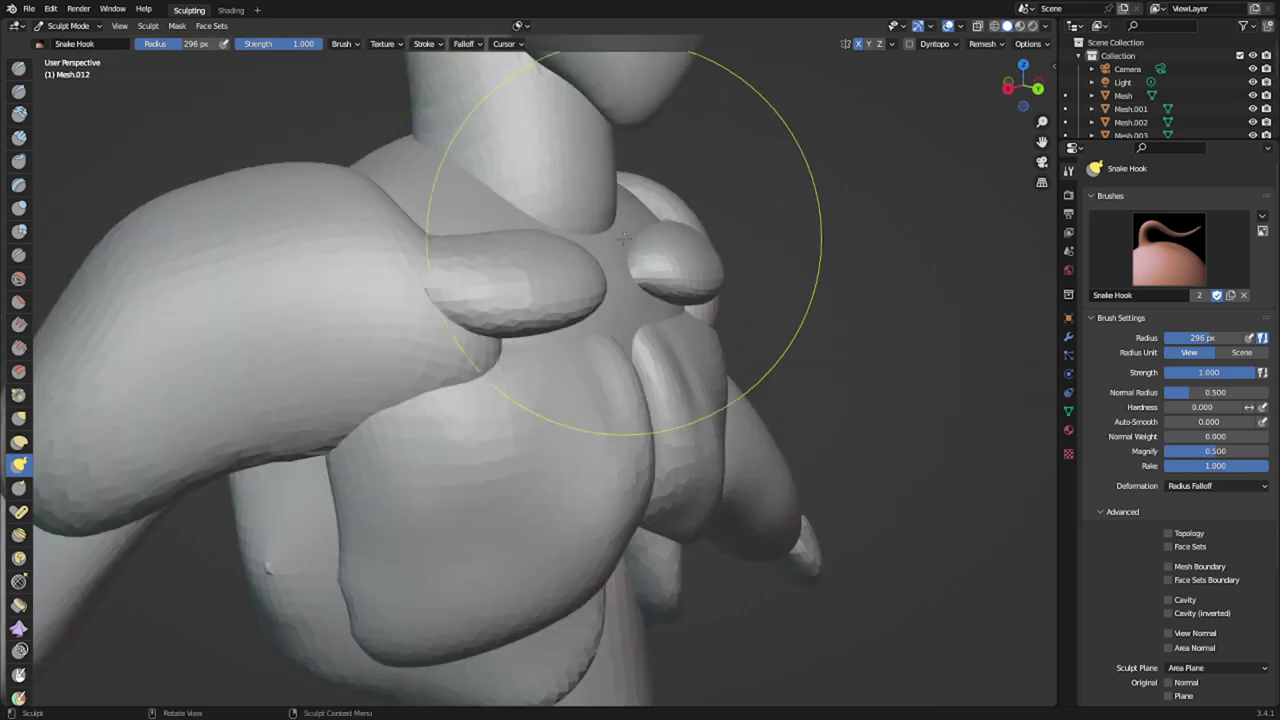
- Slant the collarbones' inner ends down toward the pectorals and pull them toward the chest's centre with Snake Hook
mouse_move(671, 281)
left_mouse_down()
mouse_move(708, 331)
mouse_move(701, 317)
left_mouse_up()
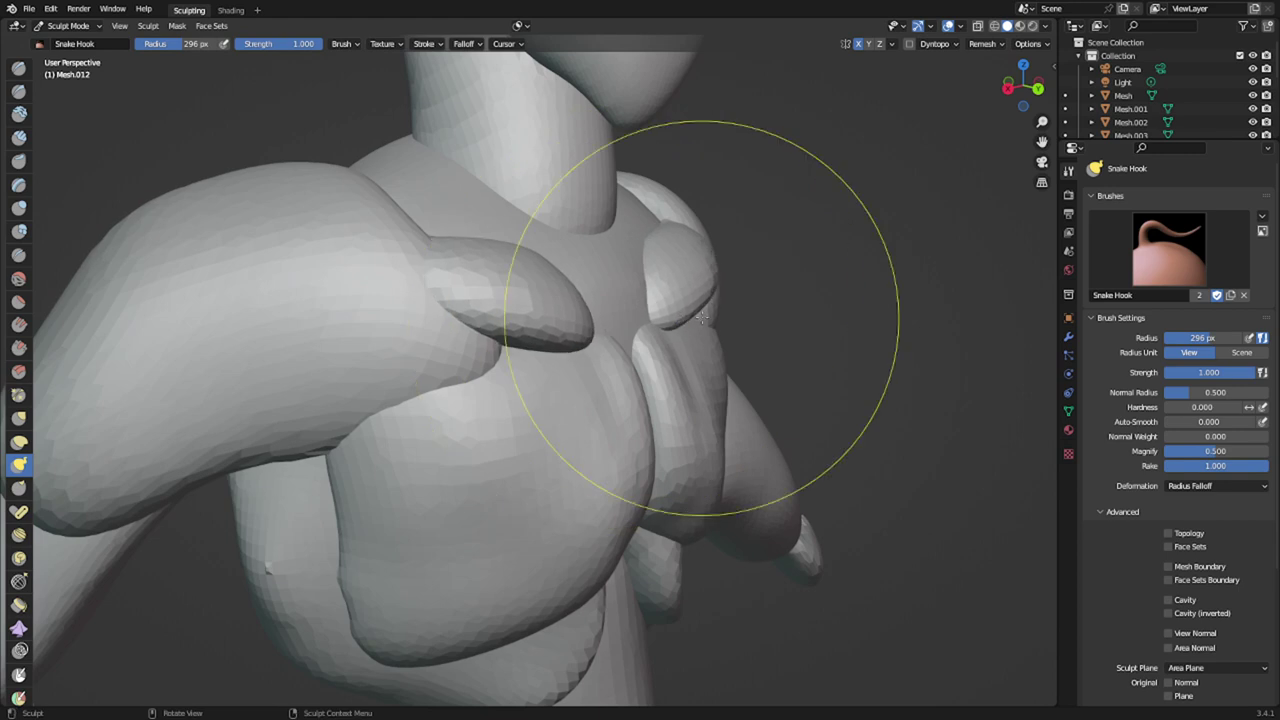
mouse_move(701, 317)
middle_mouse_down()
mouse_move(616, 345)
mouse_move(612, 302)
mouse_move(653, 275)
middle_mouse_up()
left_click_drag(642, 283, 559, 288)
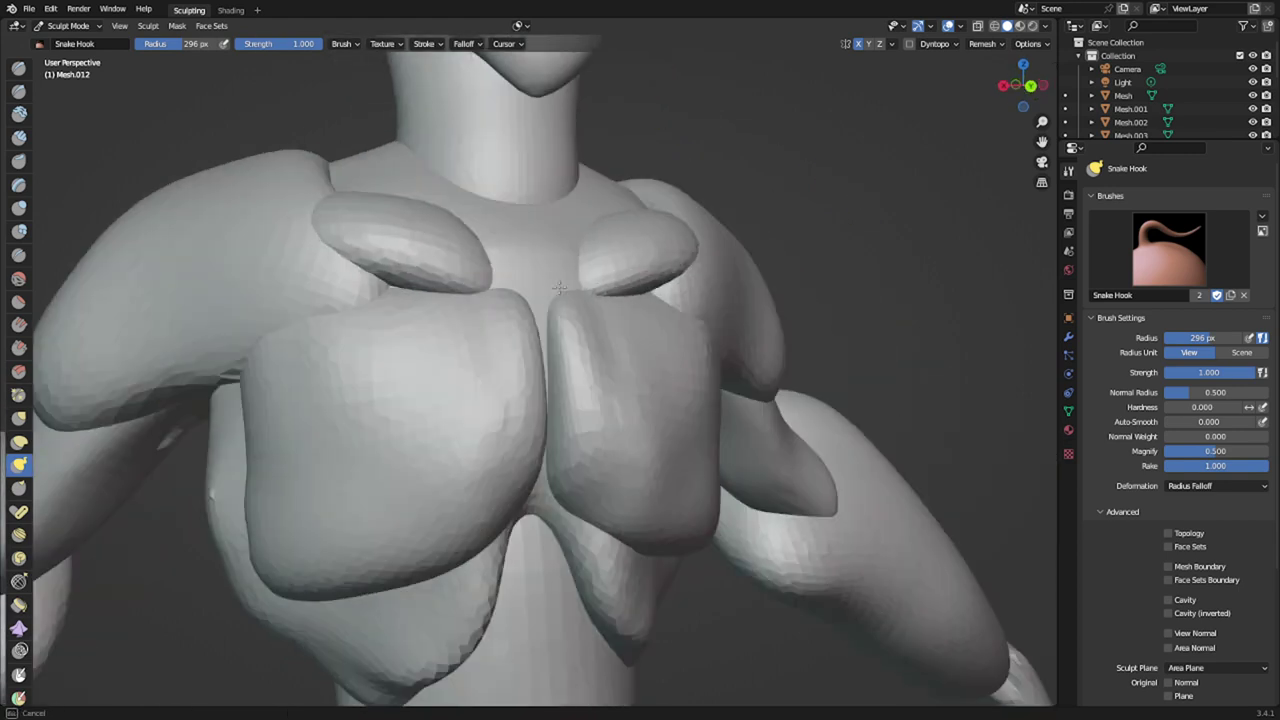
middle_click_drag(537, 289, 528, 391)
- Extend the collarbones' inner ends toward the midline with Snake Hook at a 151 px radius
key("f")
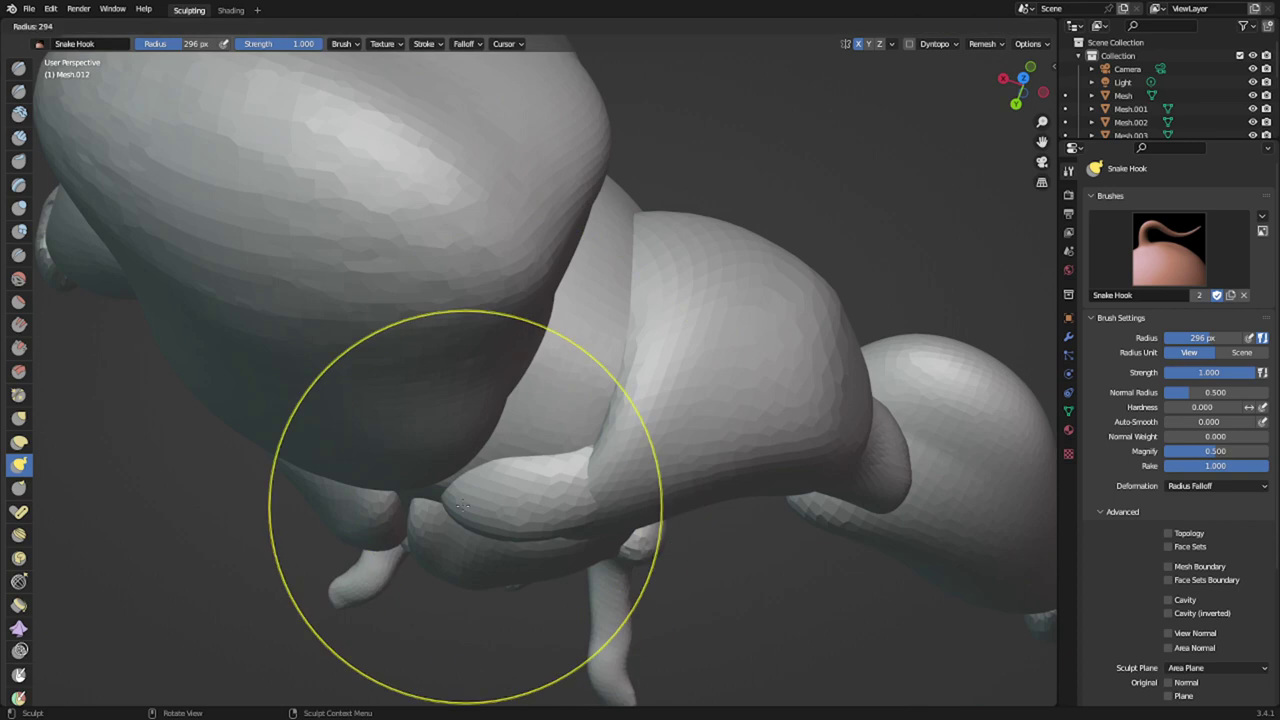
left_click(566, 506)
left_click_drag(463, 493, 408, 497)
mouse_move(407, 497)
middle_mouse_down()
mouse_move(523, 457)
mouse_move(549, 318)
mouse_move(540, 360)
mouse_move(477, 388)
middle_mouse_up()
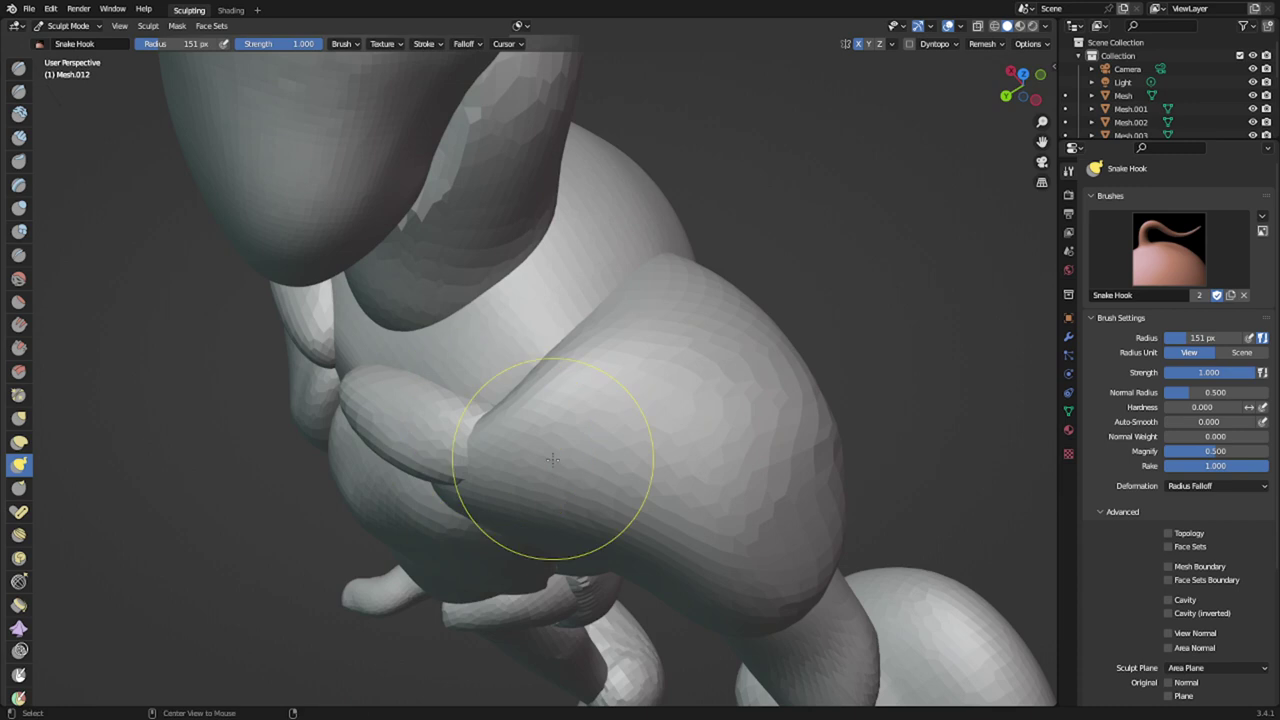
- Adjust the shoulders' front ends with Snake Hook at 337 px, then reshape the collarbones beside them
key("alt+q")
key("f")
left_click(642, 507)
mouse_move(492, 488)
left_mouse_down()
mouse_move(460, 485)
mouse_move(488, 500)
mouse_move(510, 492)
left_mouse_up()
mouse_move(520, 480)
middle_mouse_down()
mouse_move(588, 378)
mouse_move(569, 398)
mouse_move(400, 457)
middle_mouse_up()
key("alt+q")
left_click_drag(434, 434, 416, 420)
mouse_move(420, 420)
middle_mouse_down()
mouse_move(543, 283)
mouse_move(623, 285)
mouse_move(635, 310)
mouse_move(566, 320)
middle_mouse_up()
- Thin the collarbones with the Inflate/Deflate brush, then taper their inner ends toward the midline with Snake Hook at 124 px
key("alt+q")
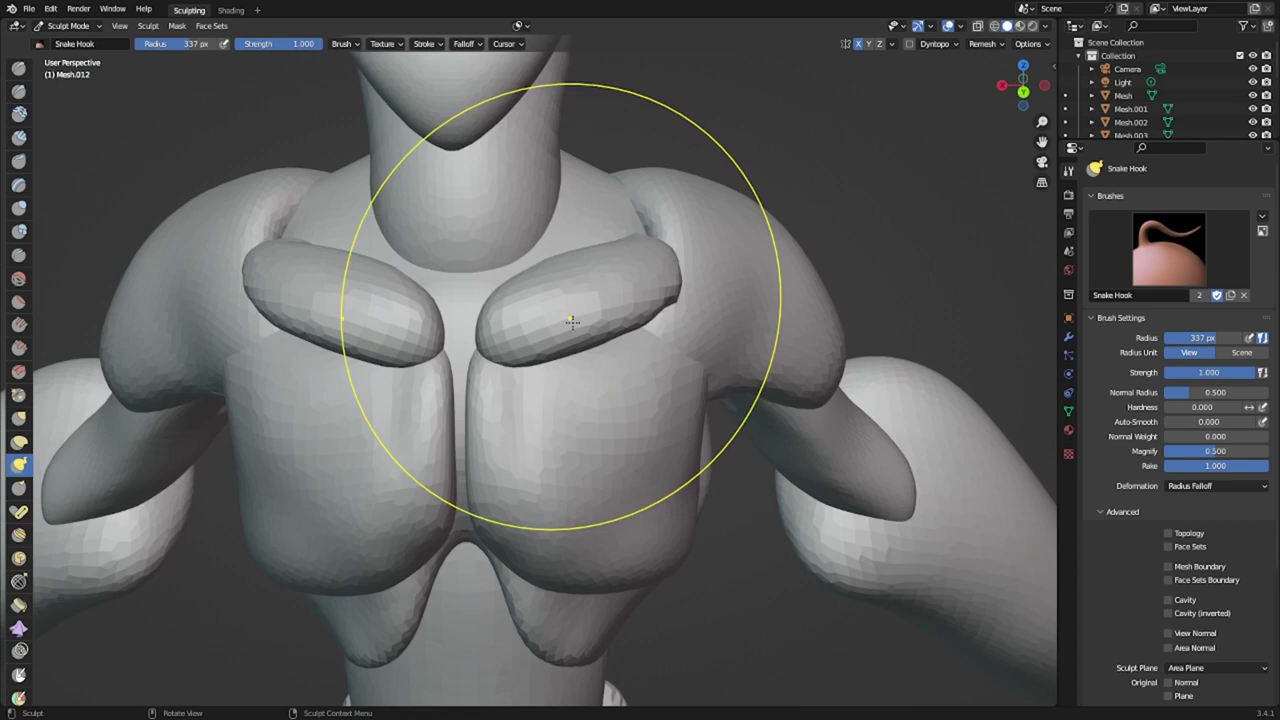
key("i")
left_click_drag(611, 318, 577, 324)
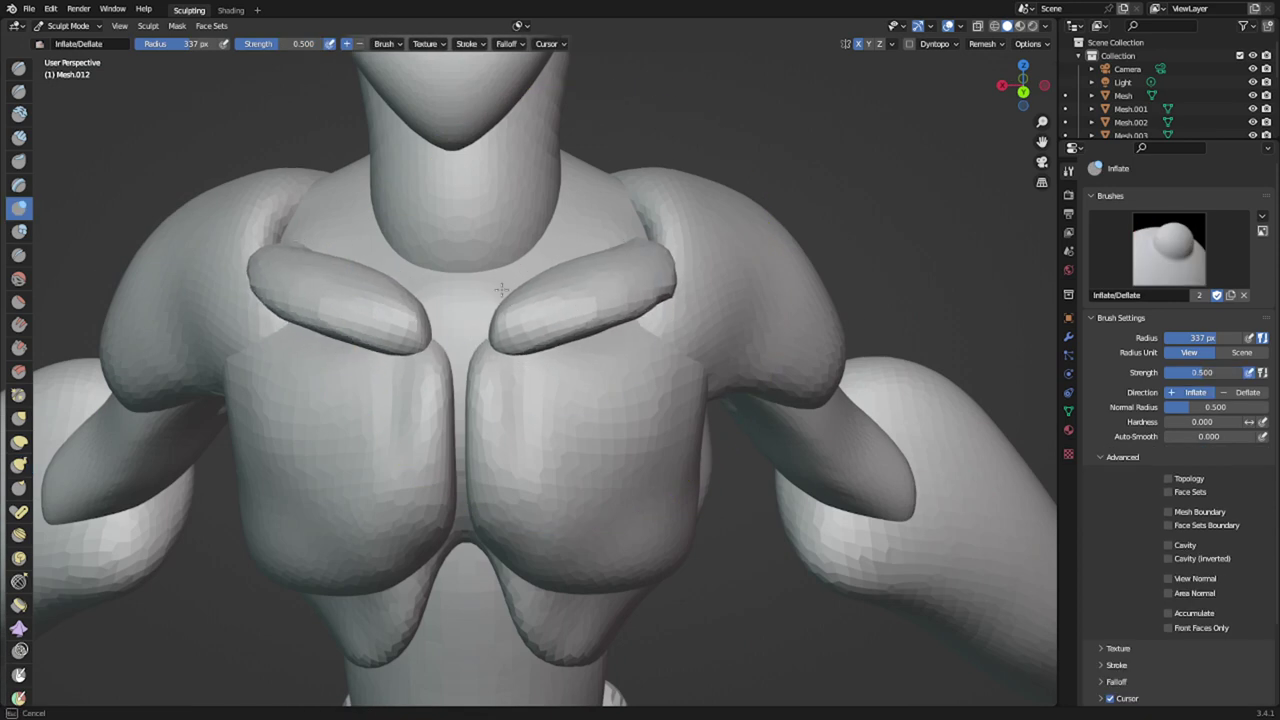
key("k")
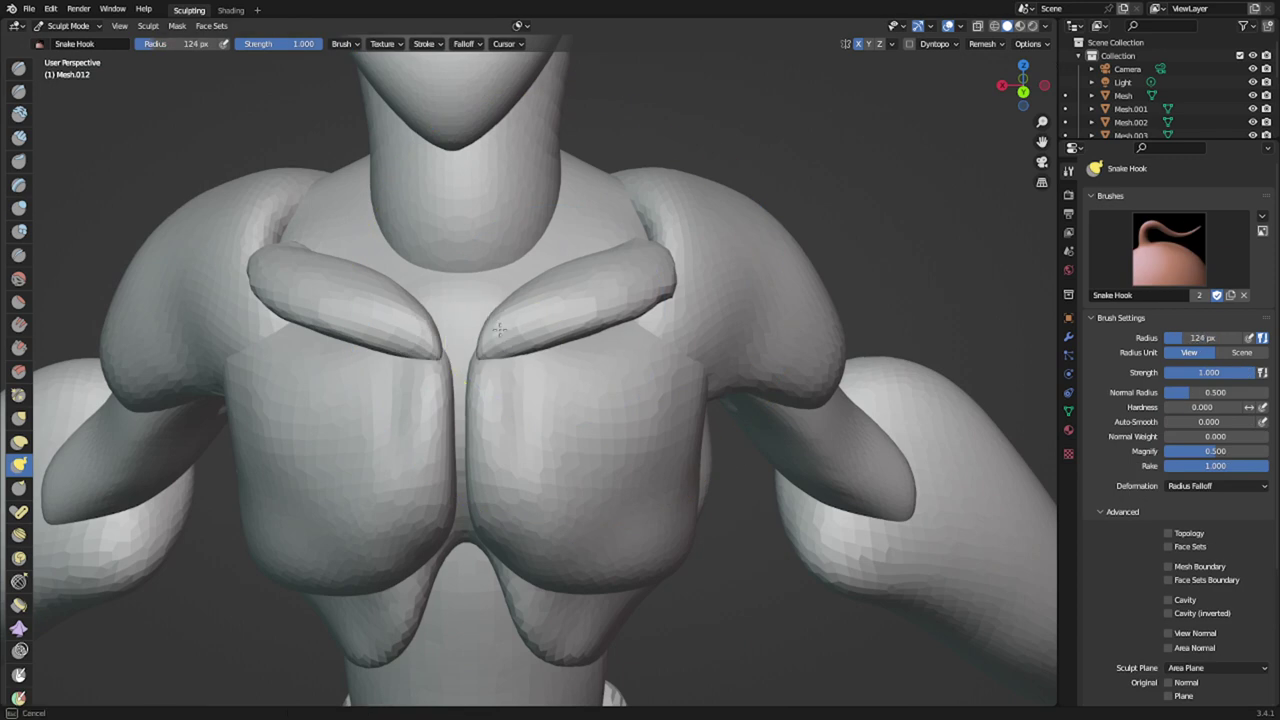
left_click_drag(470, 329, 478, 338)
- Push the collarbones back against the upper chest and adjust their inner ends with Snake Hook at a 317 px radius
middle_click_drag(560, 320, 725, 348)
key("f")
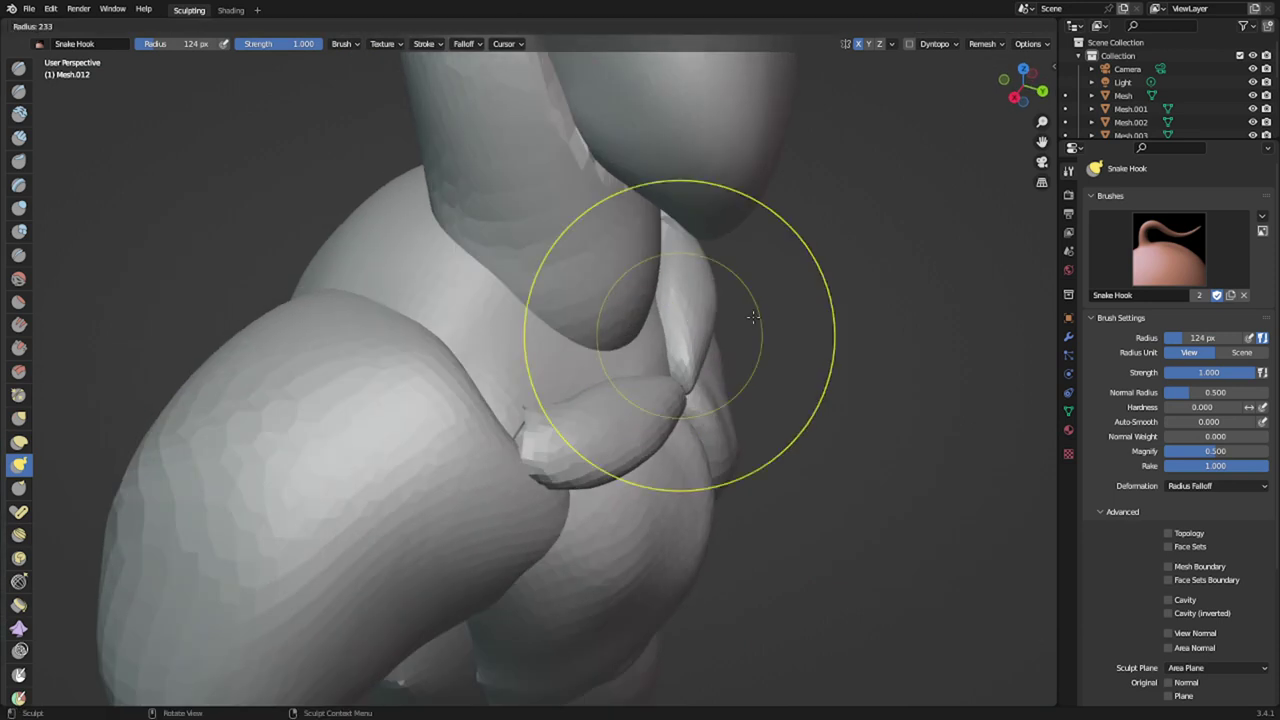
left_click(891, 336)
left_click_drag(620, 422, 598, 402)
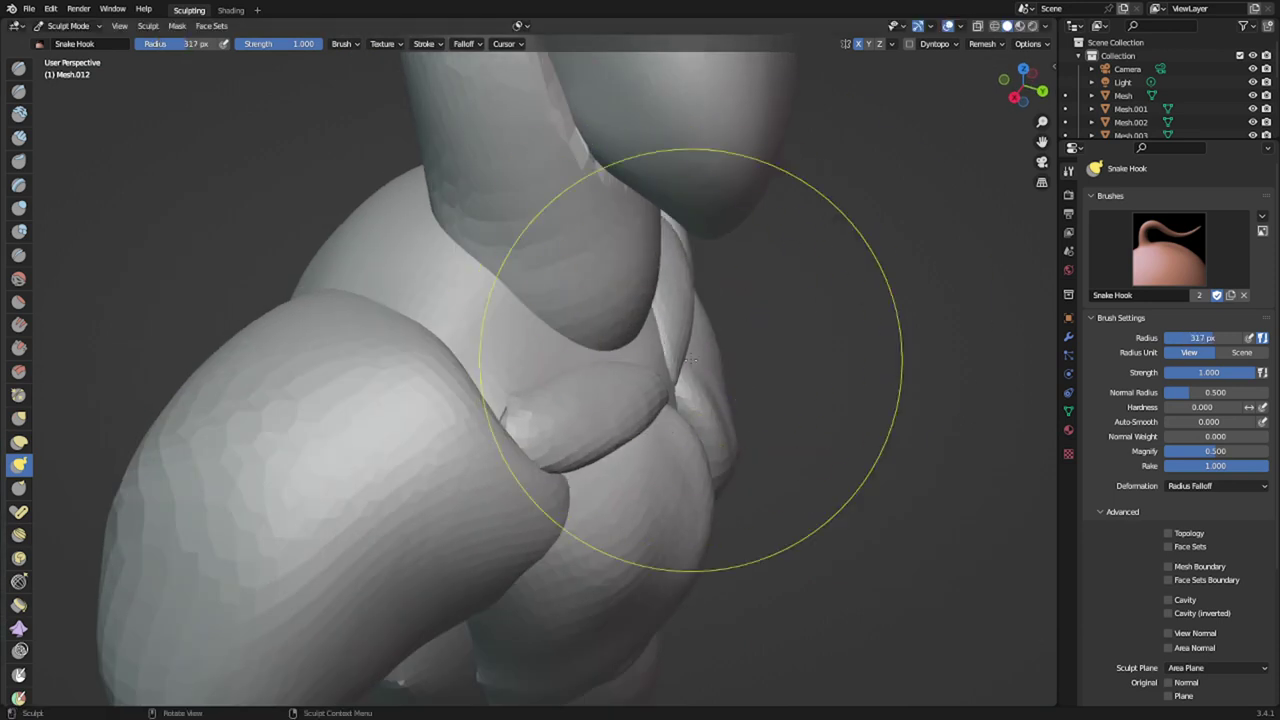
mouse_move(676, 370)
left_mouse_down()
mouse_move(690, 366)
mouse_move(677, 383)
left_mouse_up()
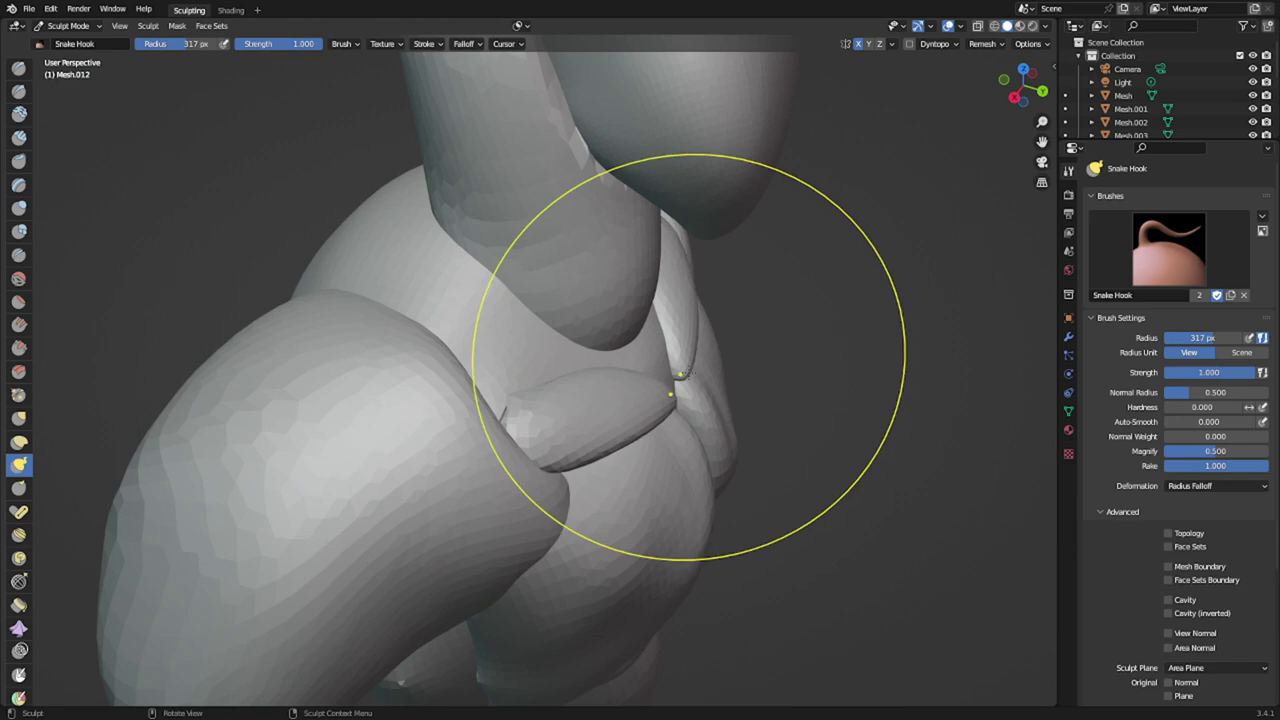
- Reshape the upper torso around the base of the neck with Snake Hook, then adjust the shoulders' front ends beside the collarbones
mouse_move(722, 368)
middle_mouse_down()
mouse_move(594, 354)
mouse_move(531, 400)
middle_mouse_up()
key("alt+q")
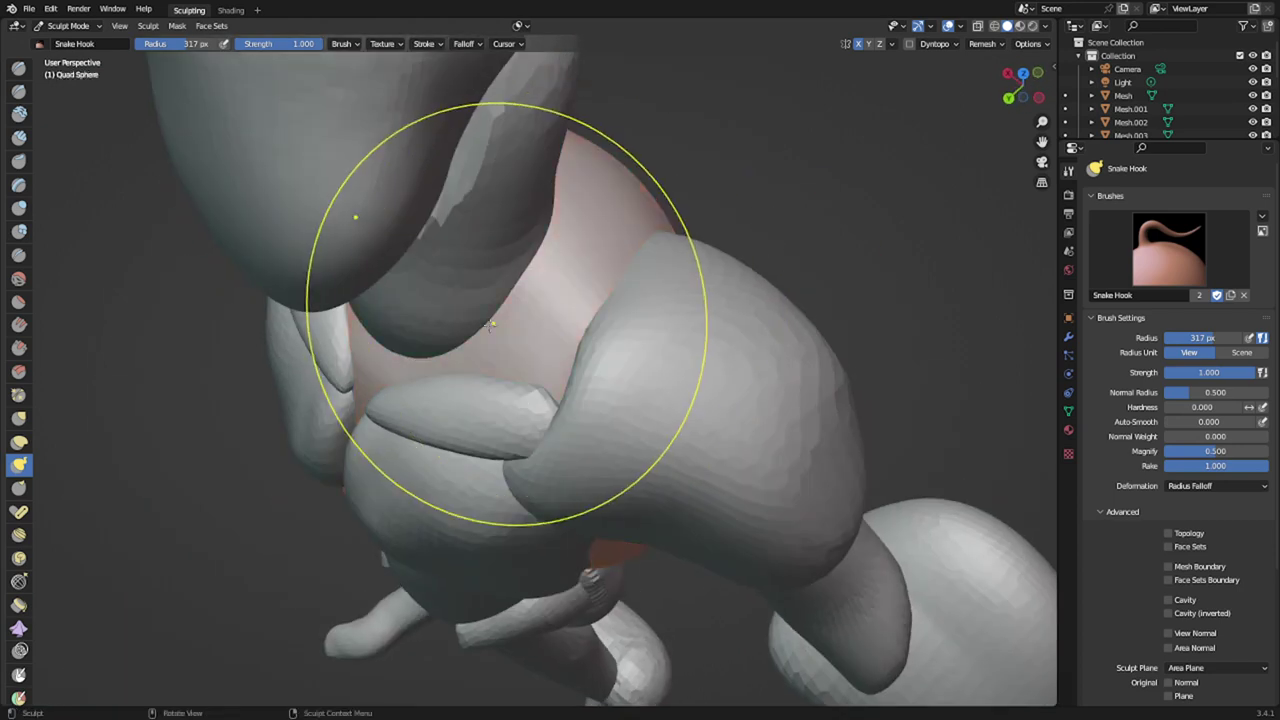
middle_click_drag(506, 314, 441, 374)
mouse_move(444, 374)
left_mouse_down()
mouse_move(512, 362)
mouse_move(494, 366)
left_mouse_up()
middle_click_drag(494, 364, 508, 416)
key("alt+q")
left_click_drag(524, 512, 553, 501)
- Switch sculpting to the neck and prepare the Mask brush with a 93 px radius
middle_click_drag(540, 495, 671, 370)
middle_click_drag(581, 318, 572, 435, "shift")
key("alt+q")
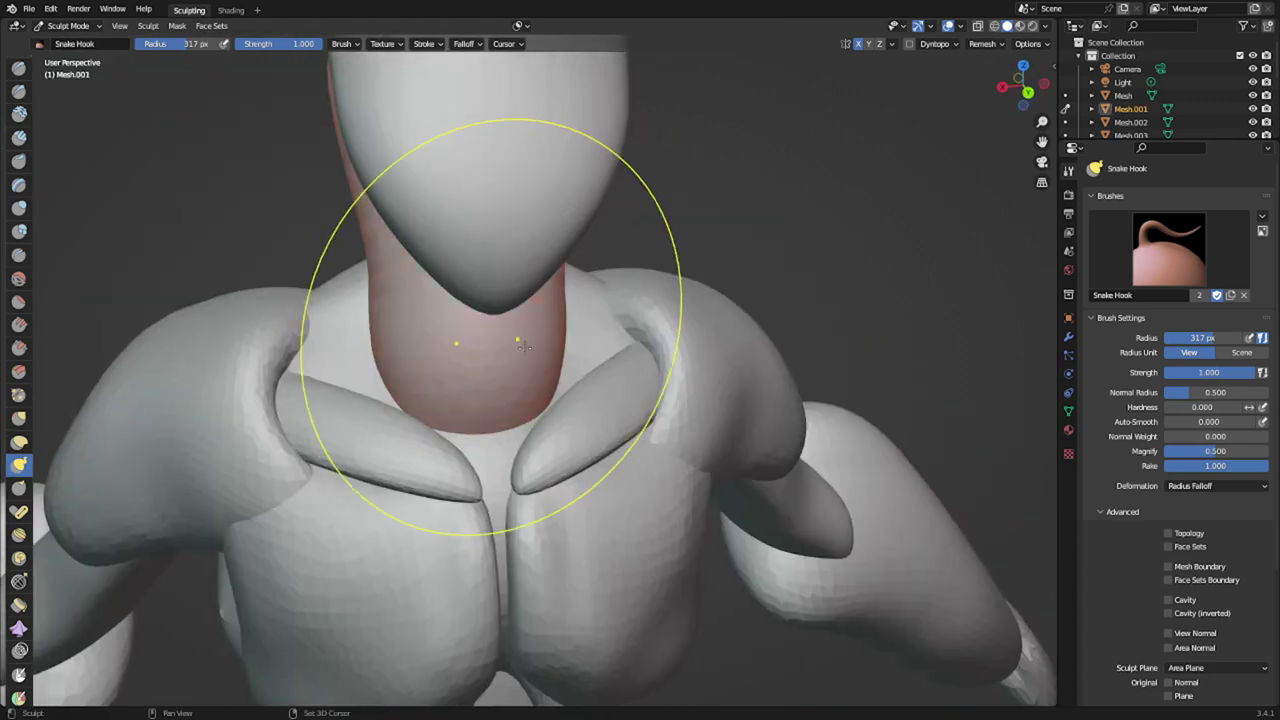
middle_click_drag(508, 329, 524, 376, "shift")
scroll(522, 370, "up", 2)
middle_click_drag(501, 315, 589, 471, "shift")
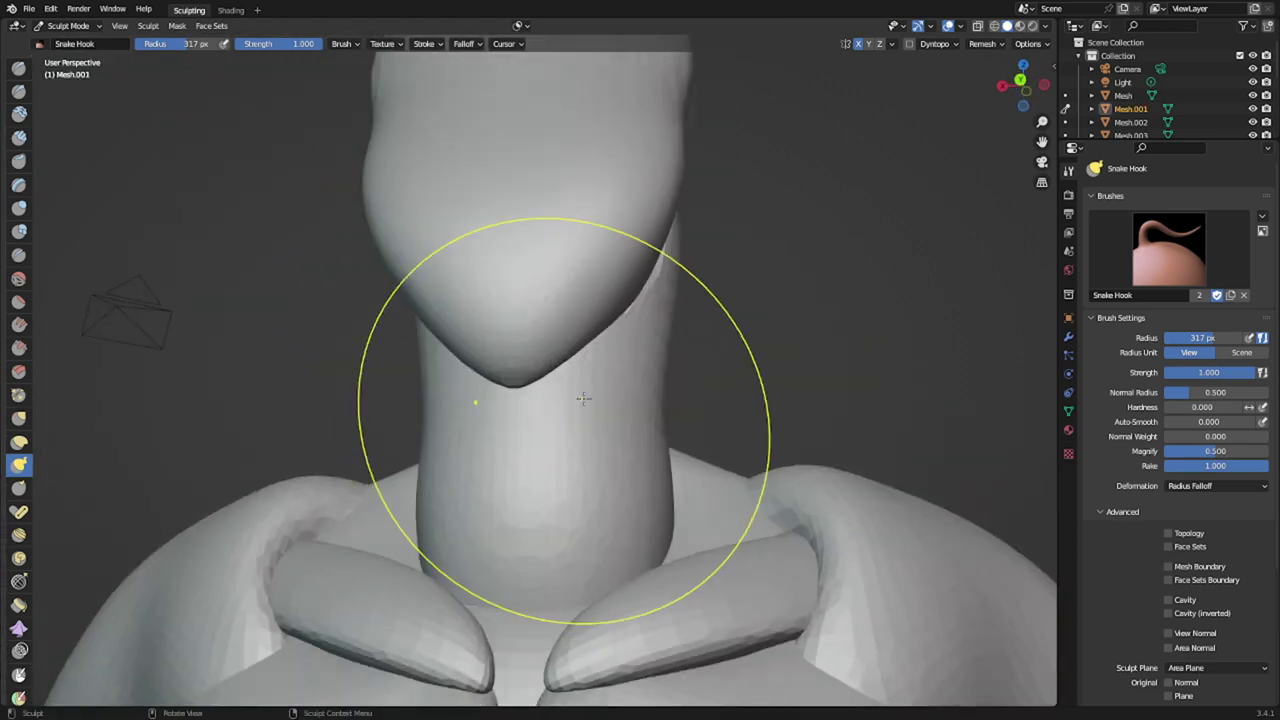
key("f")
left_click(484, 391)
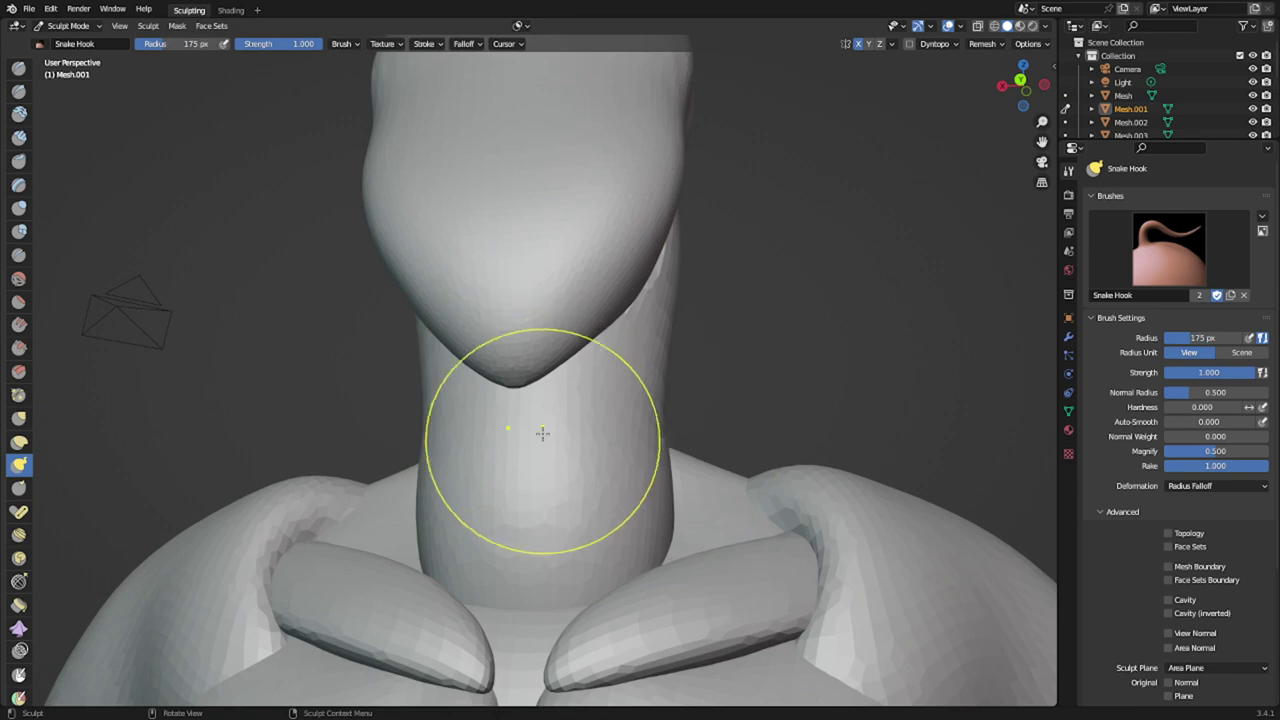
key("m")
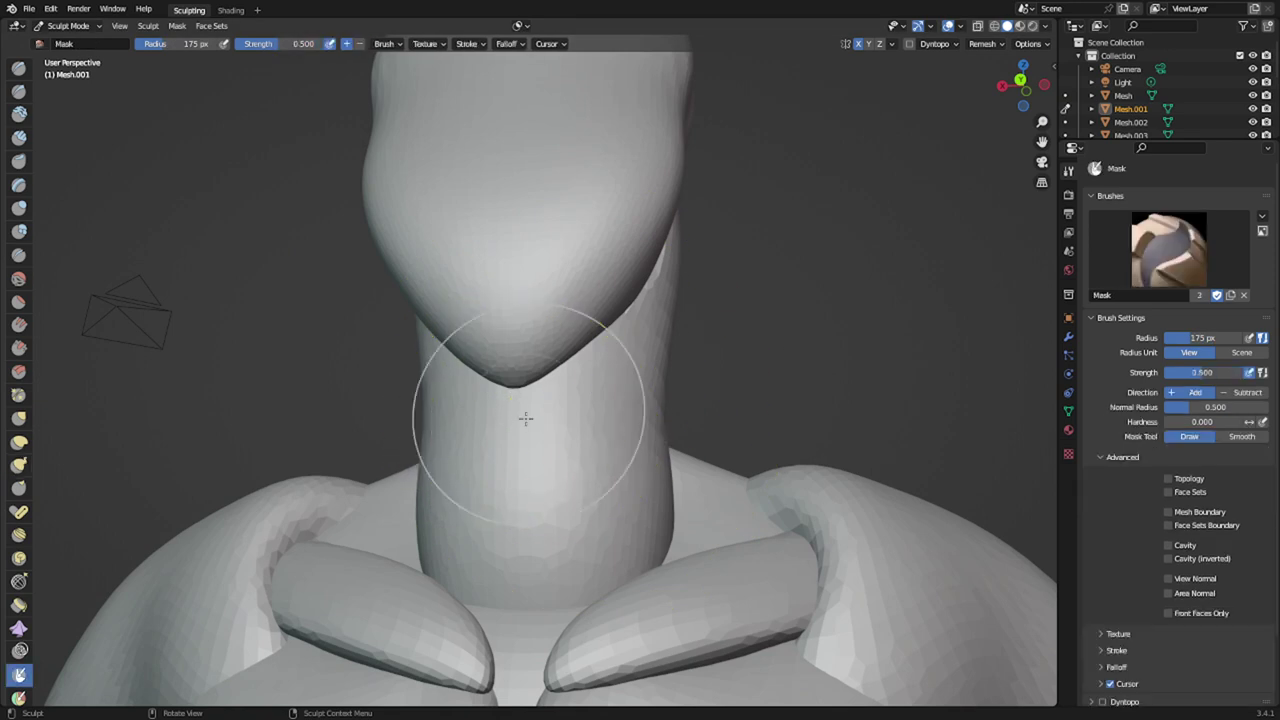
key("f")
left_click(470, 537)
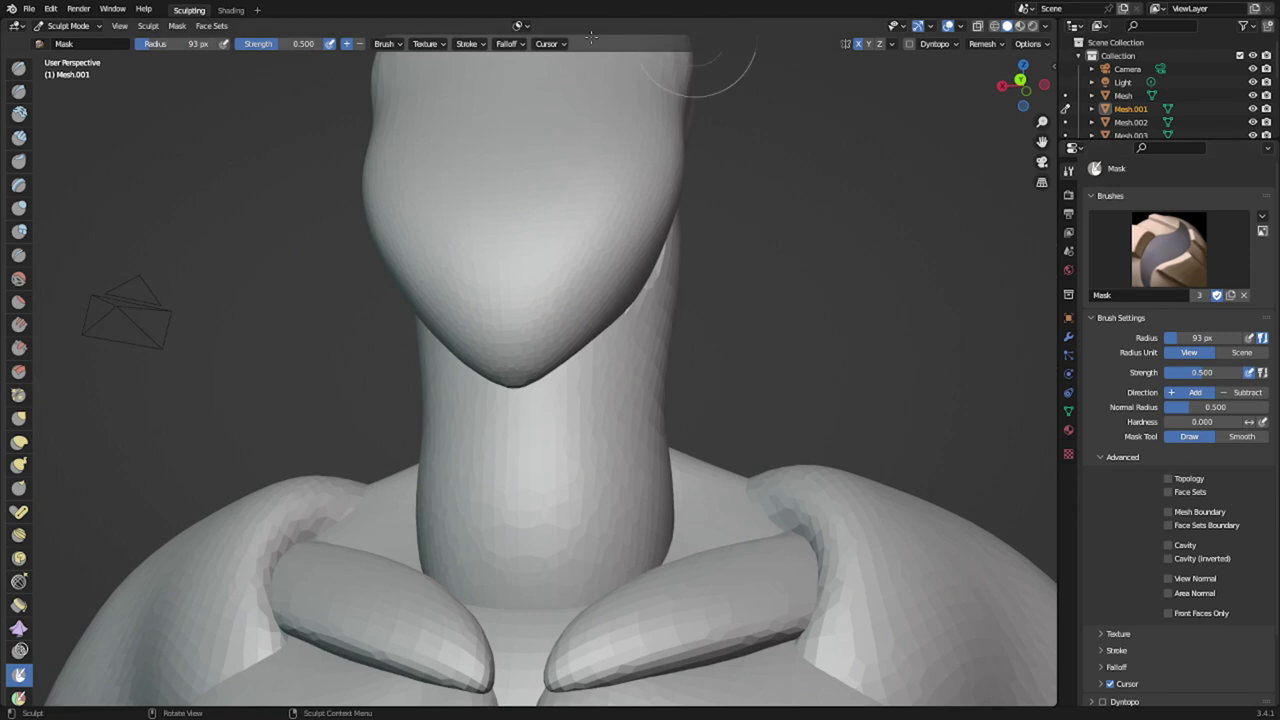
- Set the Mask brush falloff to Constant and begin masking the front of the neck below the chin
left_click(506, 44)
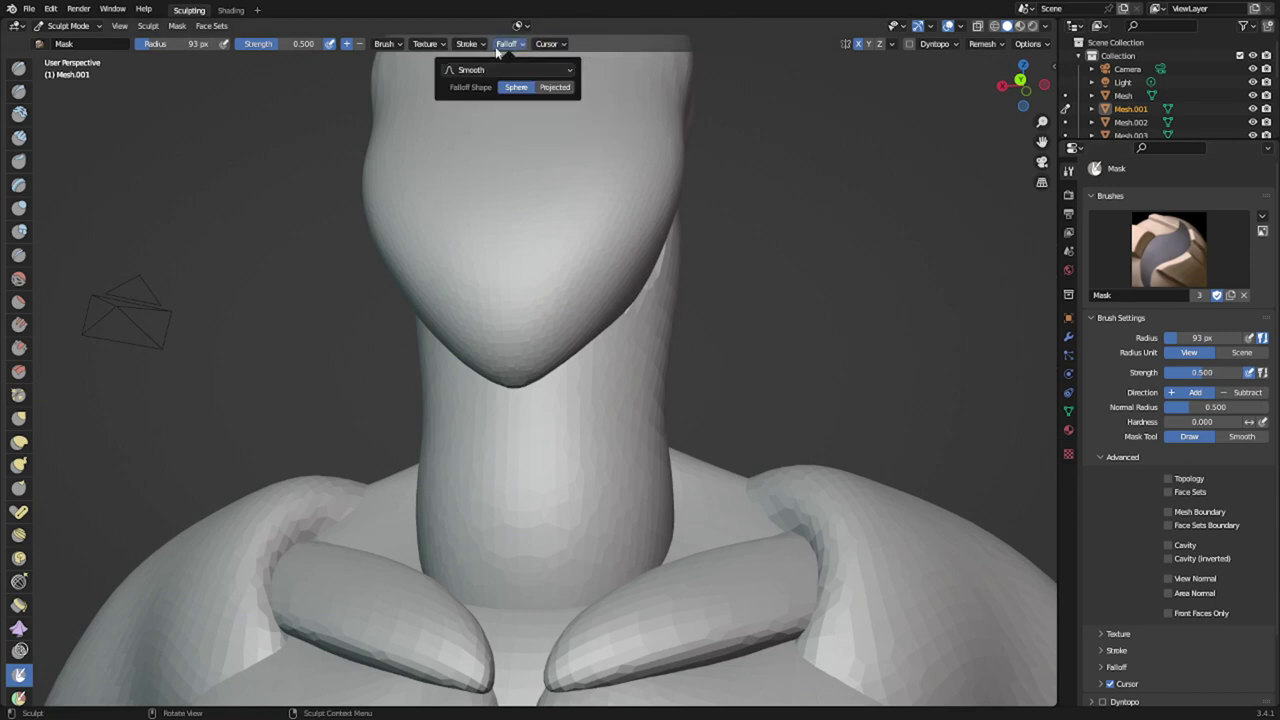
left_click(505, 70)
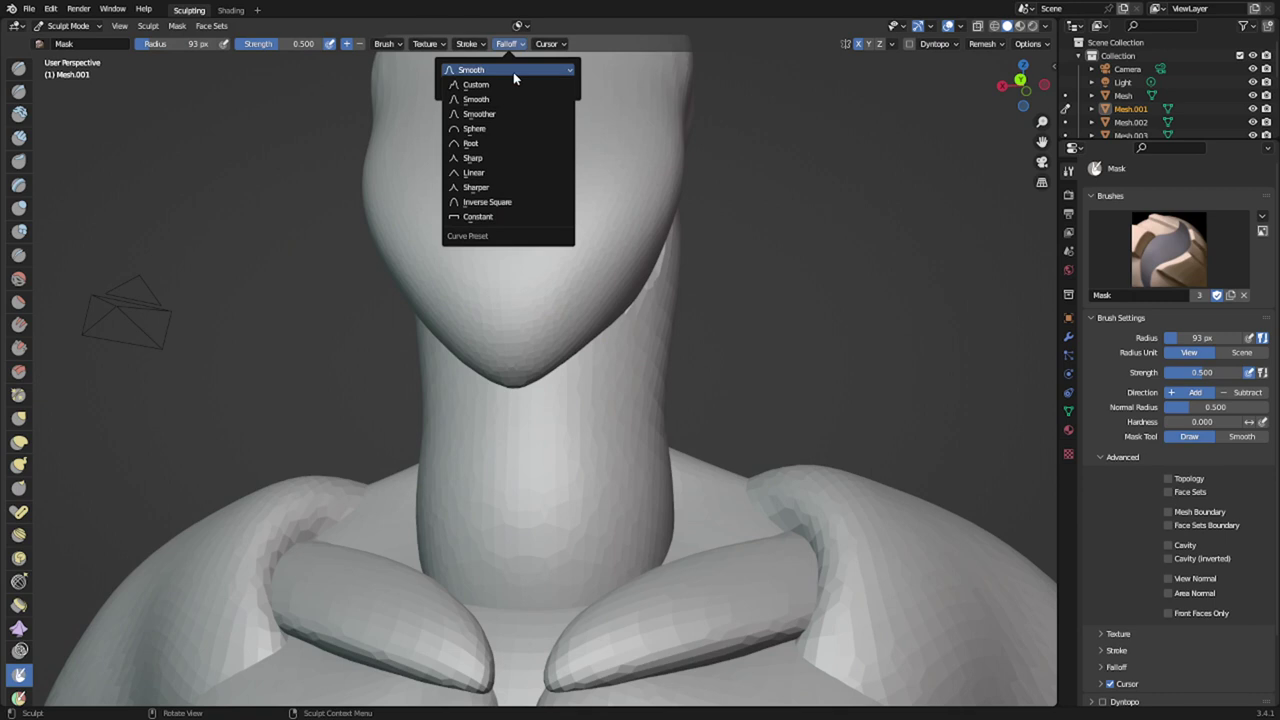
left_click(476, 218)
mouse_move(526, 515)
left_mouse_down()
mouse_move(525, 540)
mouse_move(540, 405)
mouse_move(527, 524)
left_mouse_up()
- Mask the front of the neck with a 52 px brush at strength 1.000 and invert the mask
key("f")
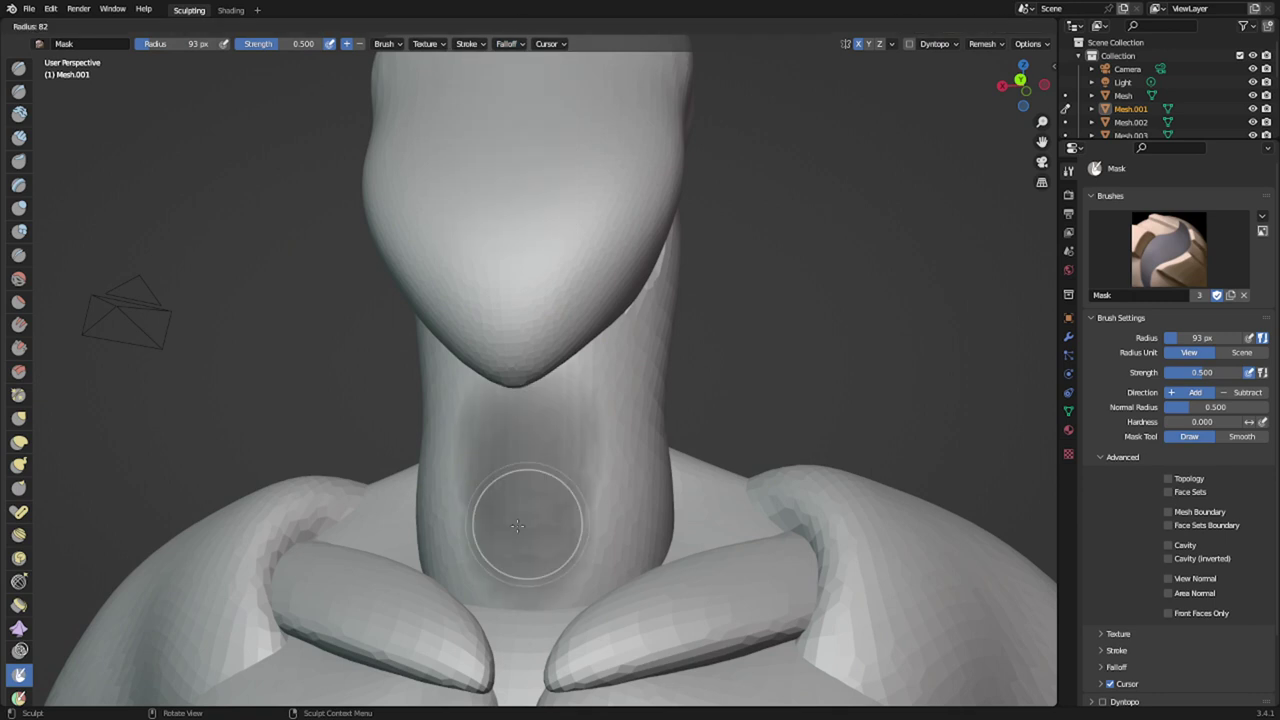
left_click(487, 526)
key("shift+f")
left_click(712, 489)
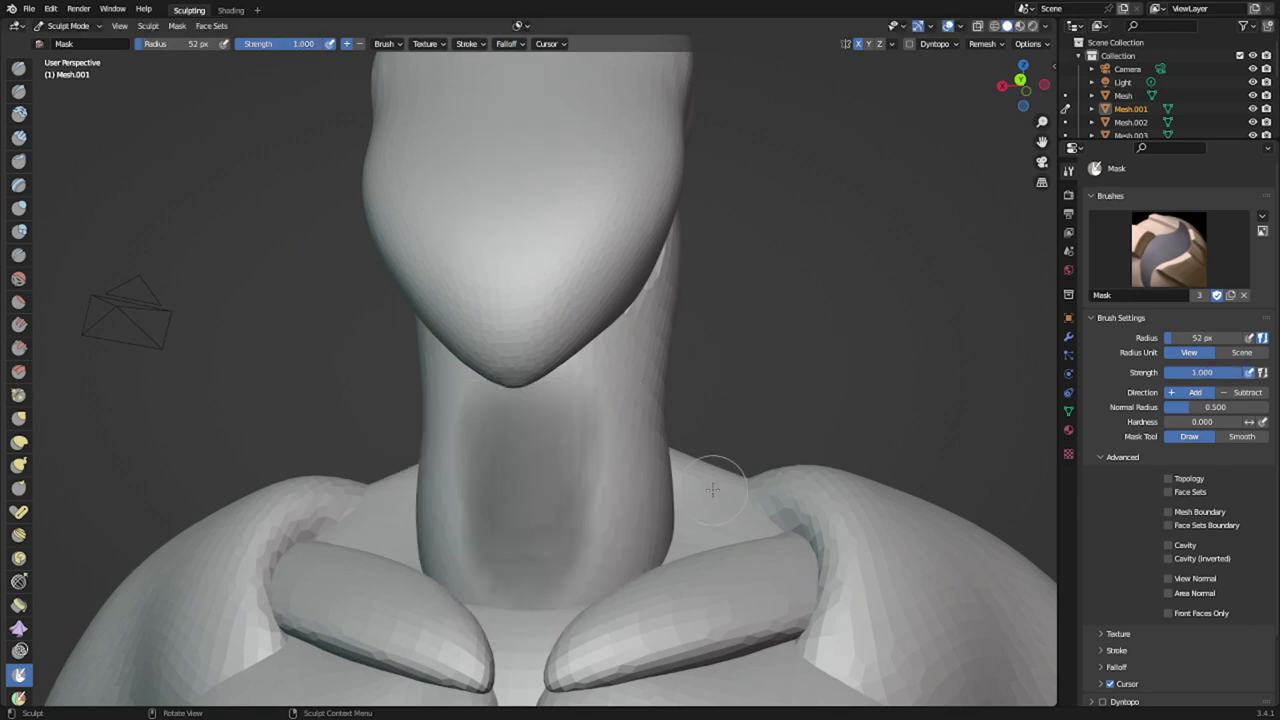
left_click_drag(493, 537, 522, 500)
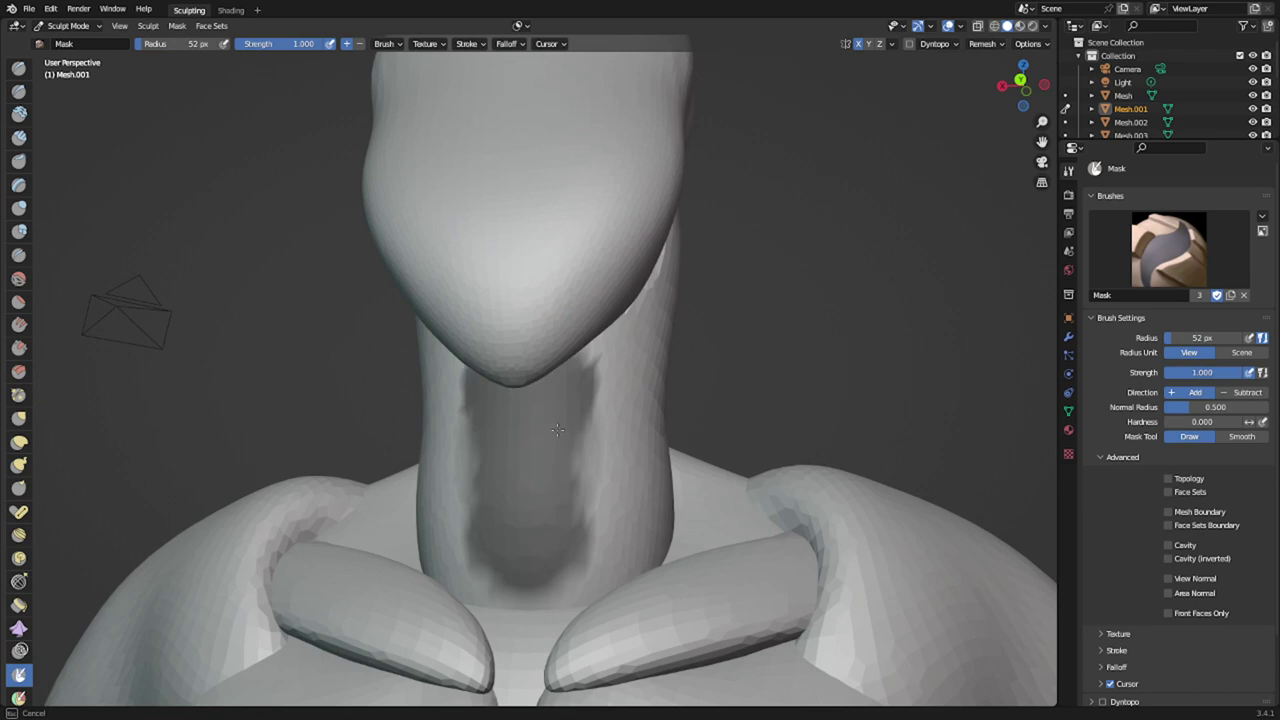
mouse_move(600, 456)
middle_mouse_down()
mouse_move(543, 486)
mouse_move(480, 486)
mouse_move(443, 463)
middle_mouse_up()
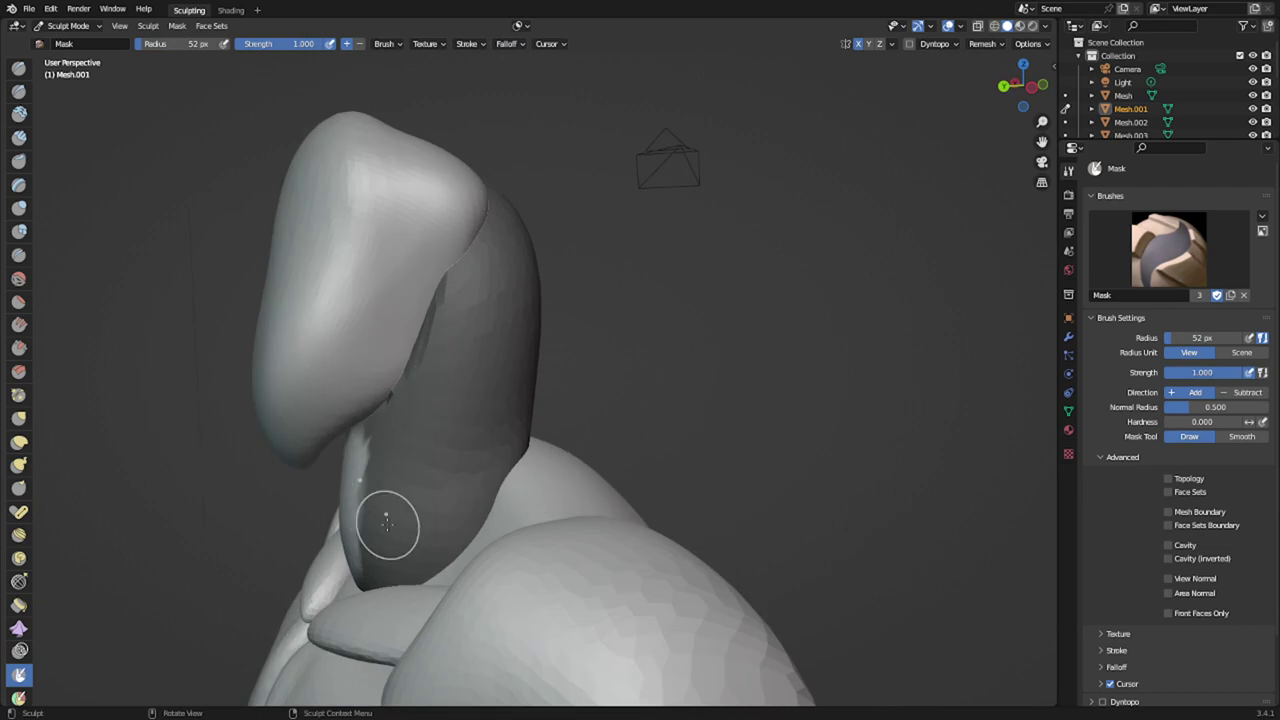
- Pull the unmasked front of the neck forward using Snake Hook at 223 px radius and remesh the neck
key("k")
middle_click_drag(406, 503, 403, 500)
key("f")
left_click(516, 506)
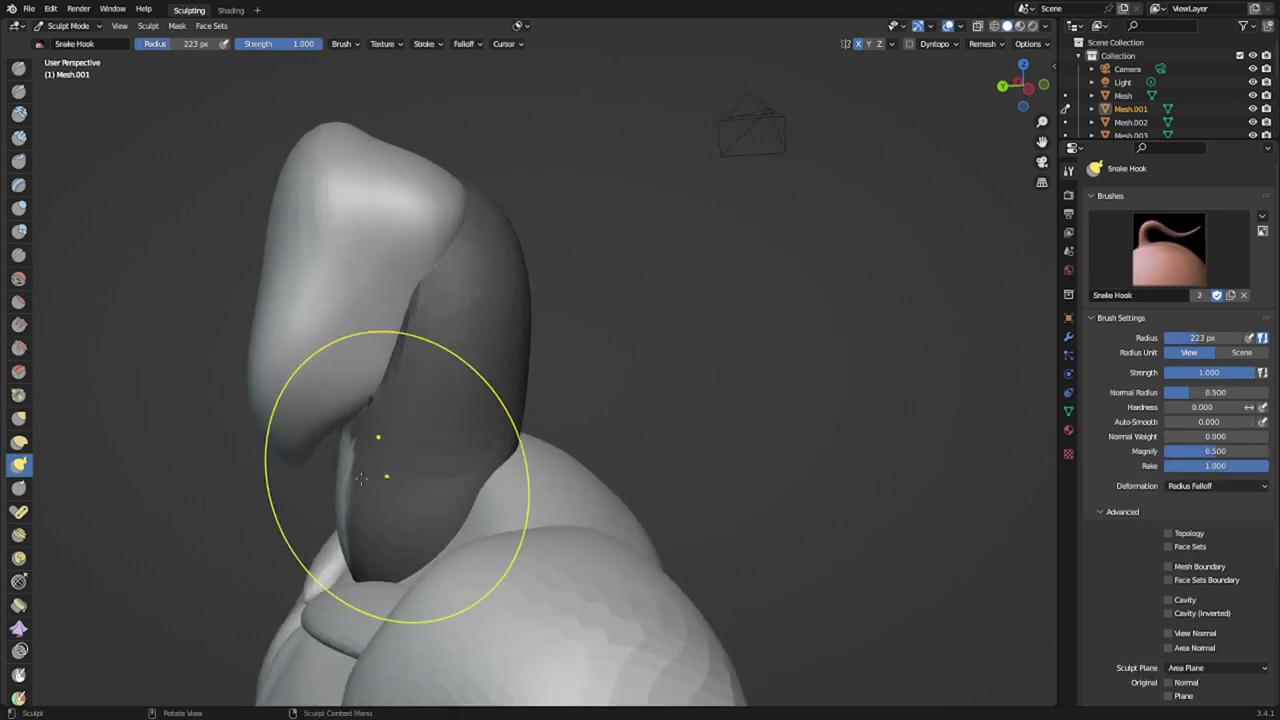
mouse_move(347, 486)
left_mouse_down()
mouse_move(258, 486)
mouse_move(333, 483)
left_mouse_up()
key("ctrl+r")
- Erase the mask from the side of the throat bulge with the Mask brush at 85 px radius
mouse_move(343, 482)
middle_mouse_down()
mouse_move(457, 434)
mouse_move(530, 430)
mouse_move(306, 454)
middle_mouse_up()
scroll(466, 448, "up", 3)
key("m")
key("f")
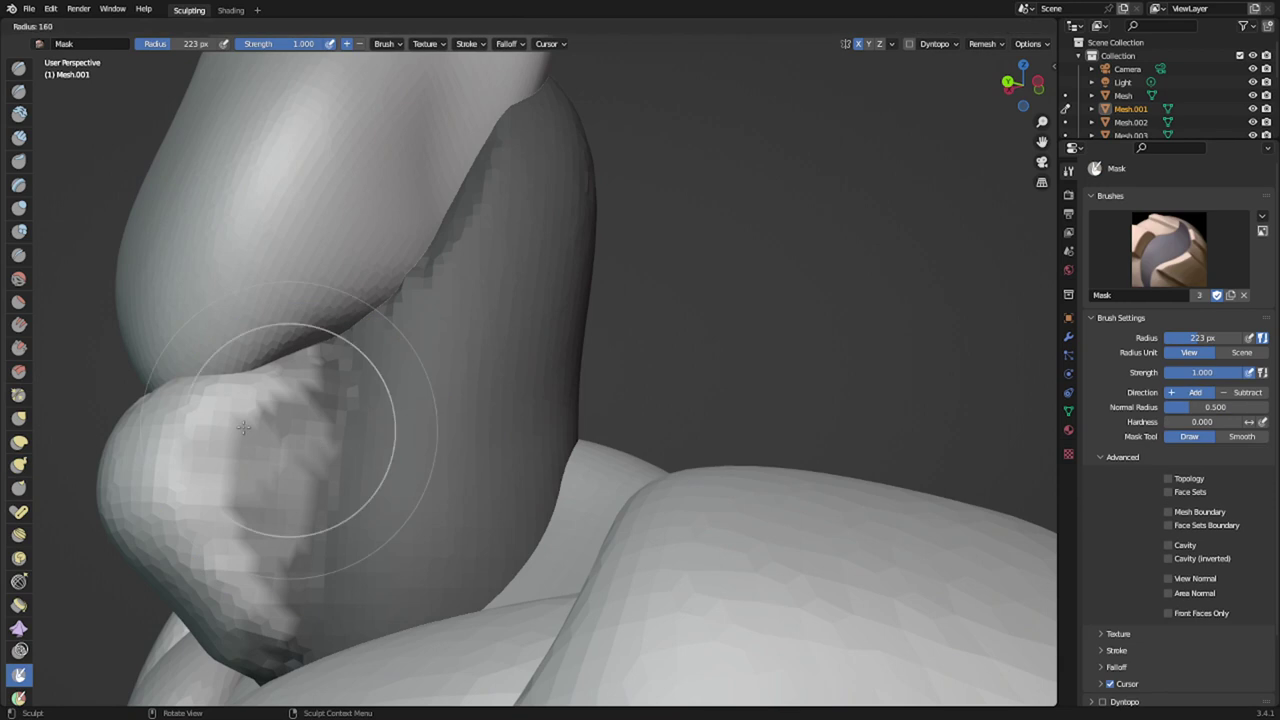
left_click(196, 430)
left_click_drag(288, 440, 265, 548, "ctrl")
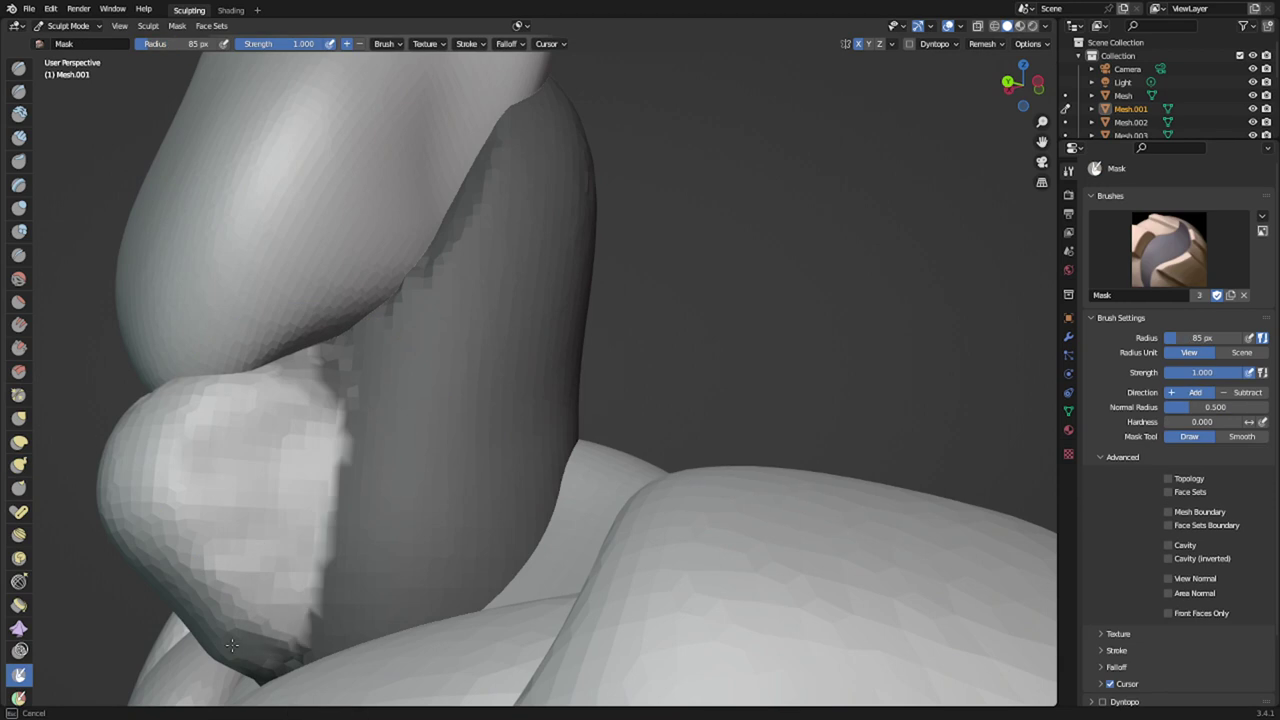
- Slice the masked part of the neck into a separate object
scroll(227, 431, "down", 3)
middle_click_drag(227, 431, 326, 454)
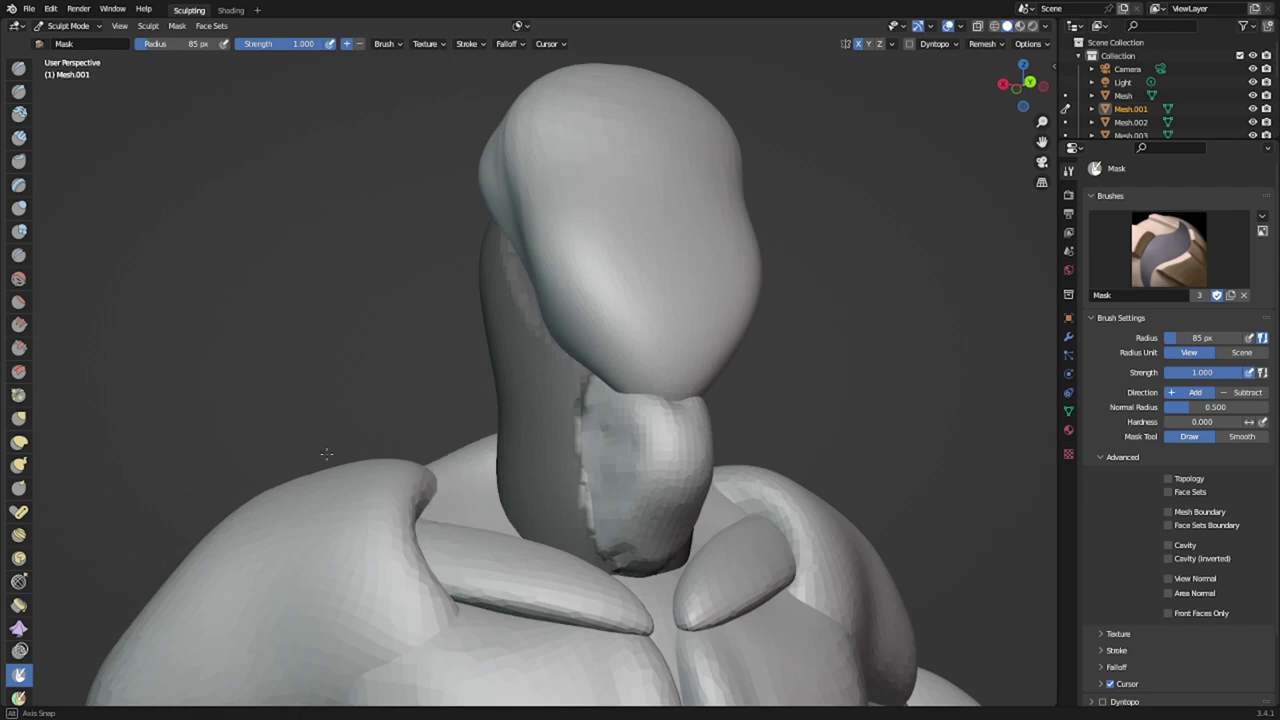
key("q")
left_click(468, 503)
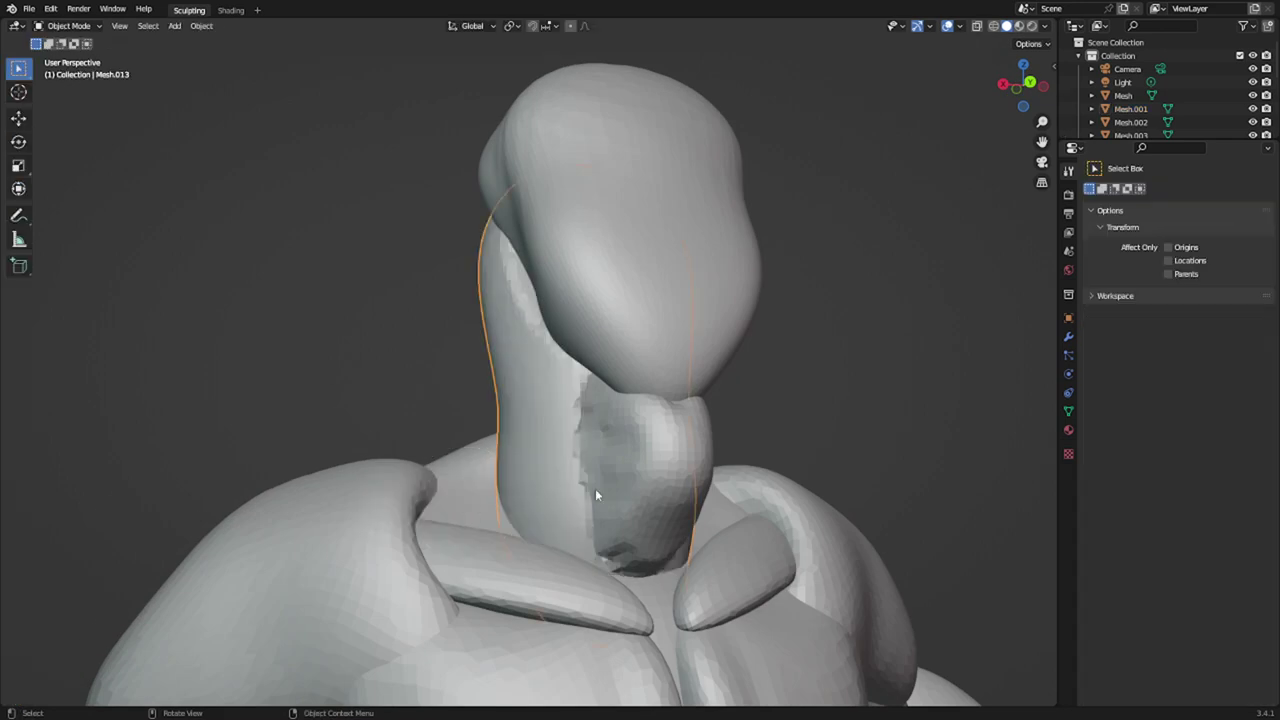
- Select the throat piece and put it into Sculpt Mode
middle_click_drag(595, 488, 333, 446)
left_click(264, 447)
key("ctrl+Tab")
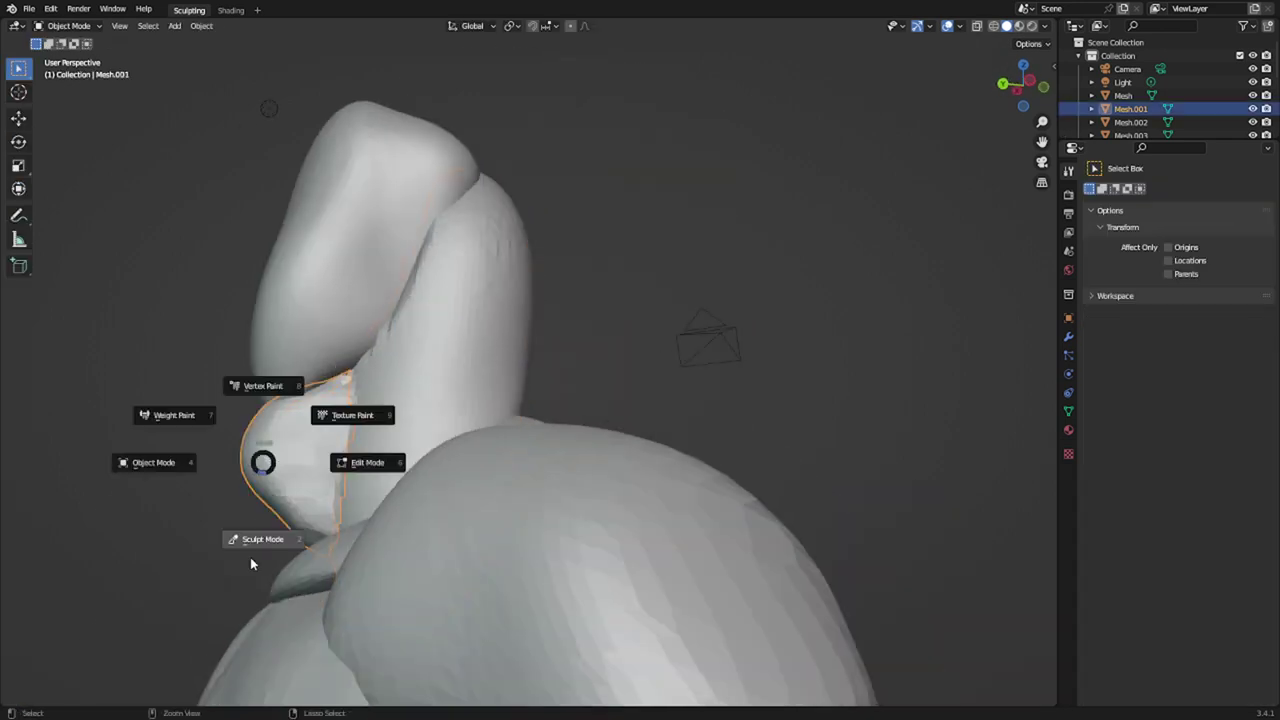
left_click(252, 555)
middle_click_drag(304, 550, 366, 522)
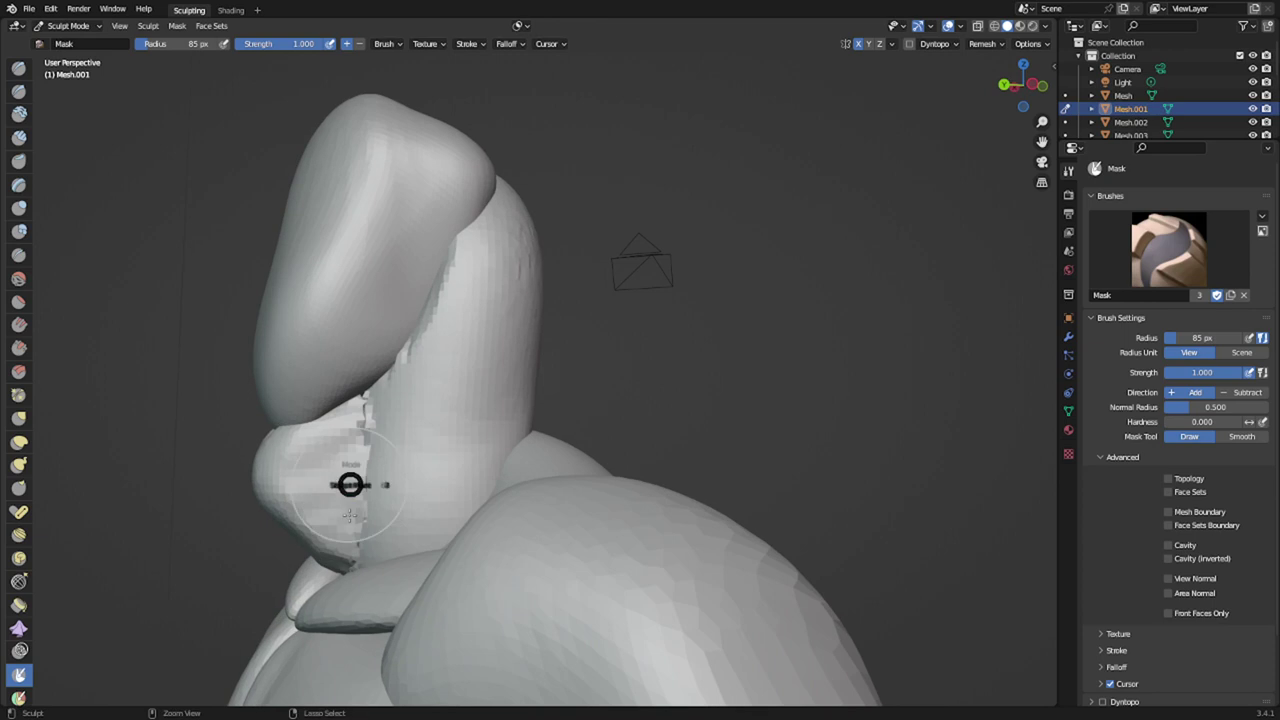
left_click(350, 514)
- Adjust the voxel size of the throat piece and remesh it
key("r")
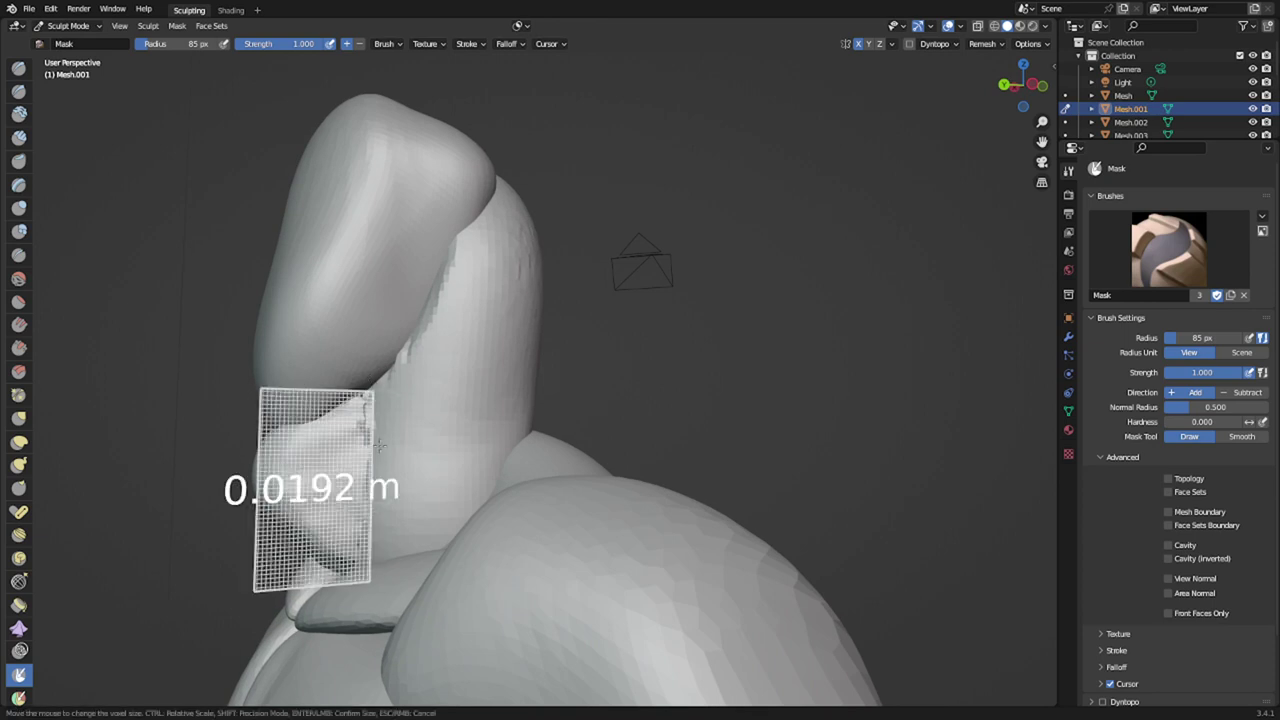
left_click(346, 461)
key("ctrl+r")
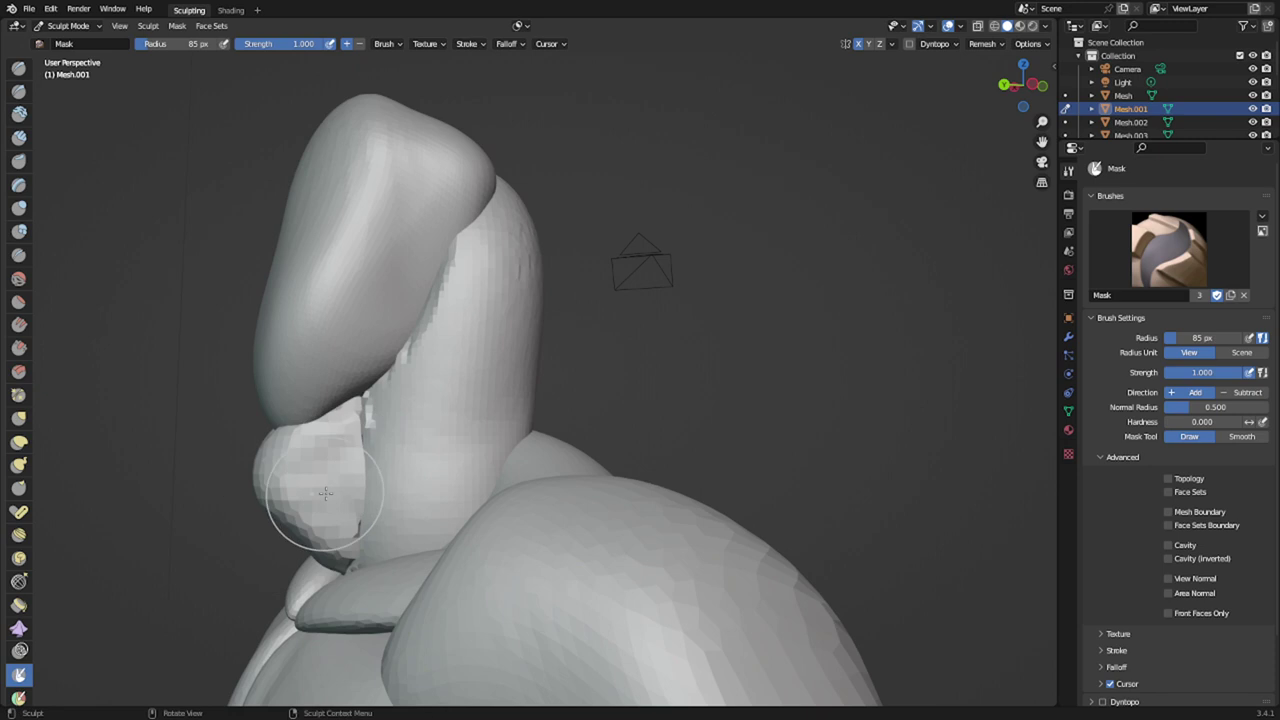
- Reshape the throat piece's back edge with Snake Hook at 85 px radius, and switch sculpting to the neck piece
key("k")
left_click_drag(328, 488, 353, 571)
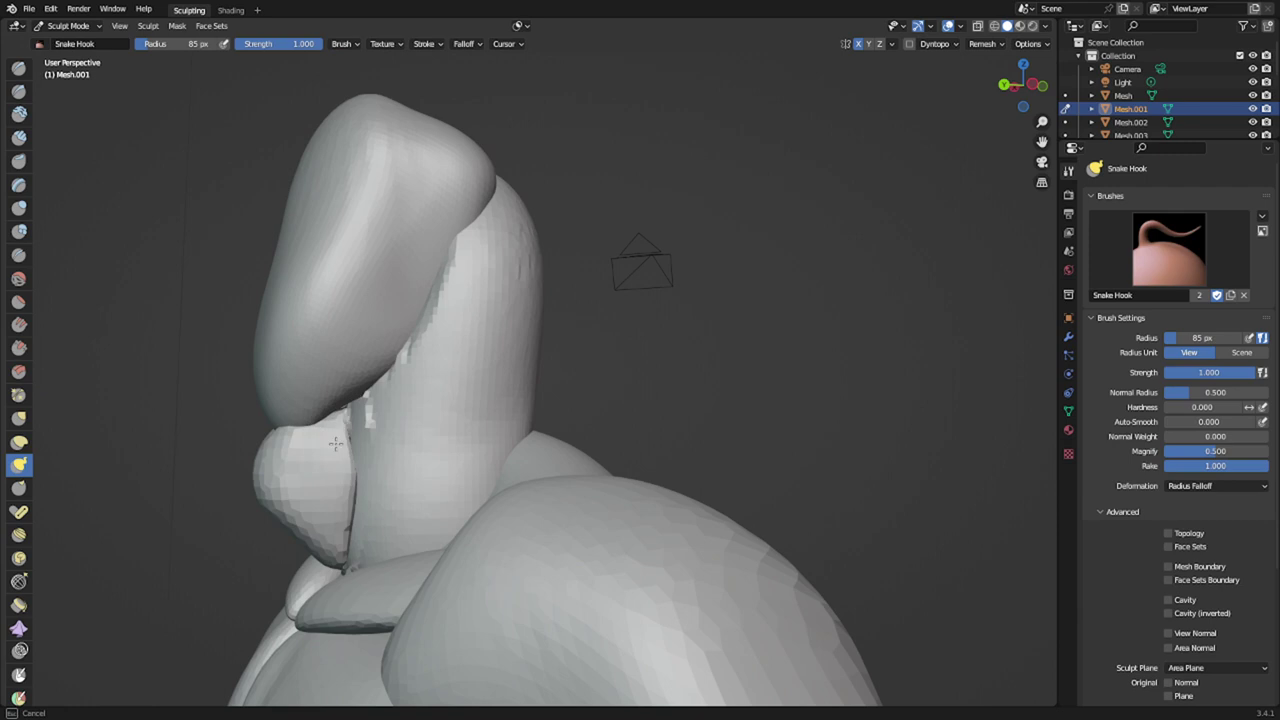
key("alt+q")
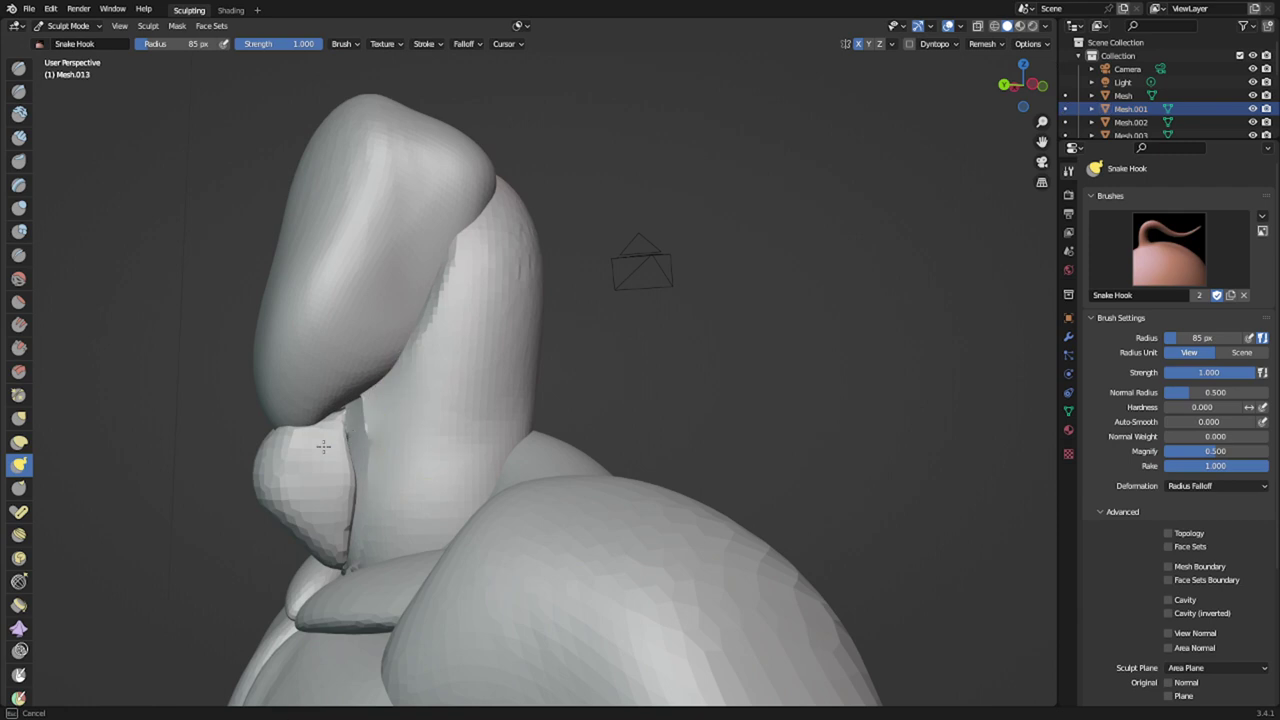
mouse_move(353, 437)
middle_mouse_down()
mouse_move(369, 471)
mouse_move(431, 434)
mouse_move(419, 463)
mouse_move(490, 443)
mouse_move(522, 452)
mouse_move(415, 485)
mouse_move(481, 482)
middle_mouse_up()
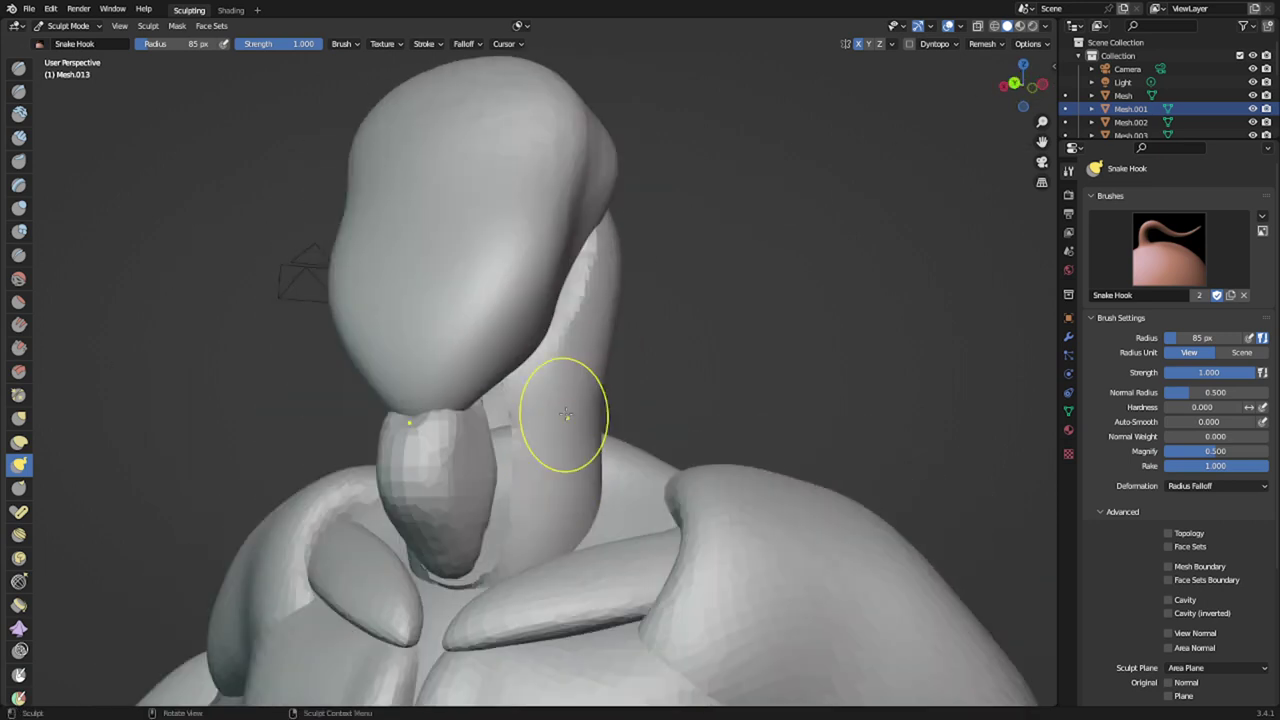
- Delete the sliced-off neck piece behind the throat in Object Mode
scroll(566, 414, "down", 4)
scroll(531, 424, "up", 2)
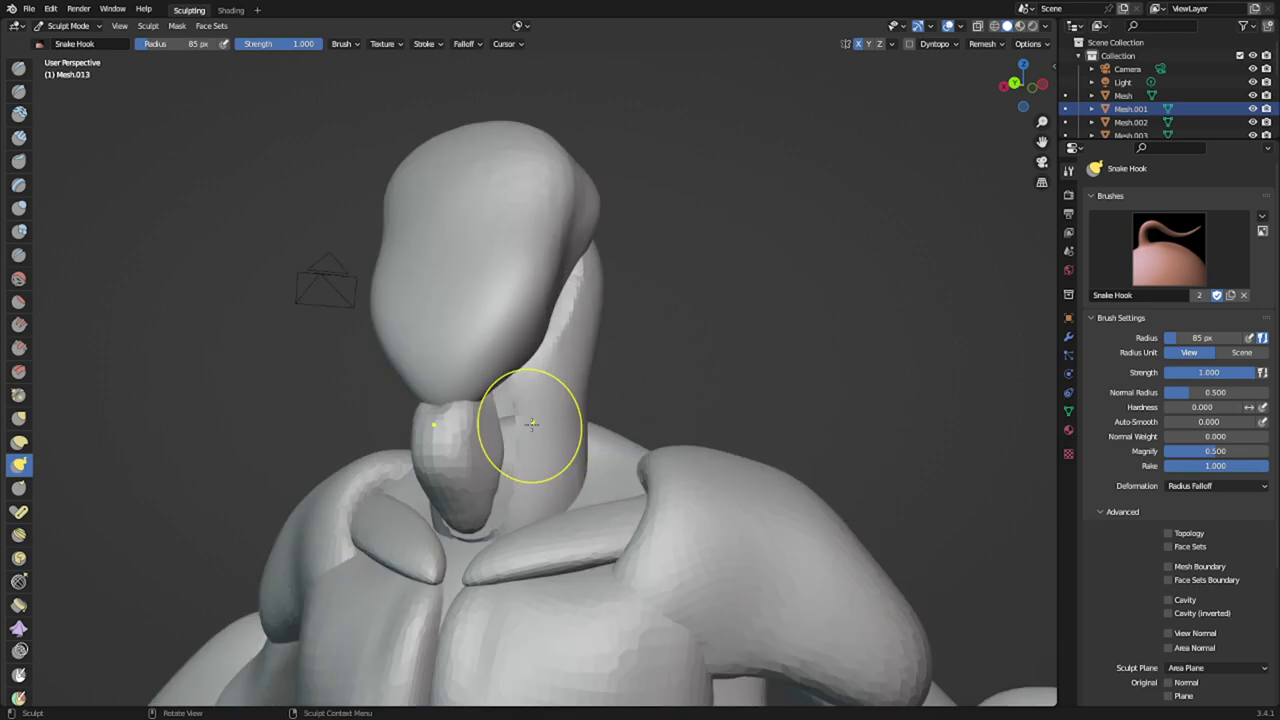
key("ctrl+r")
key("ctrl+z")
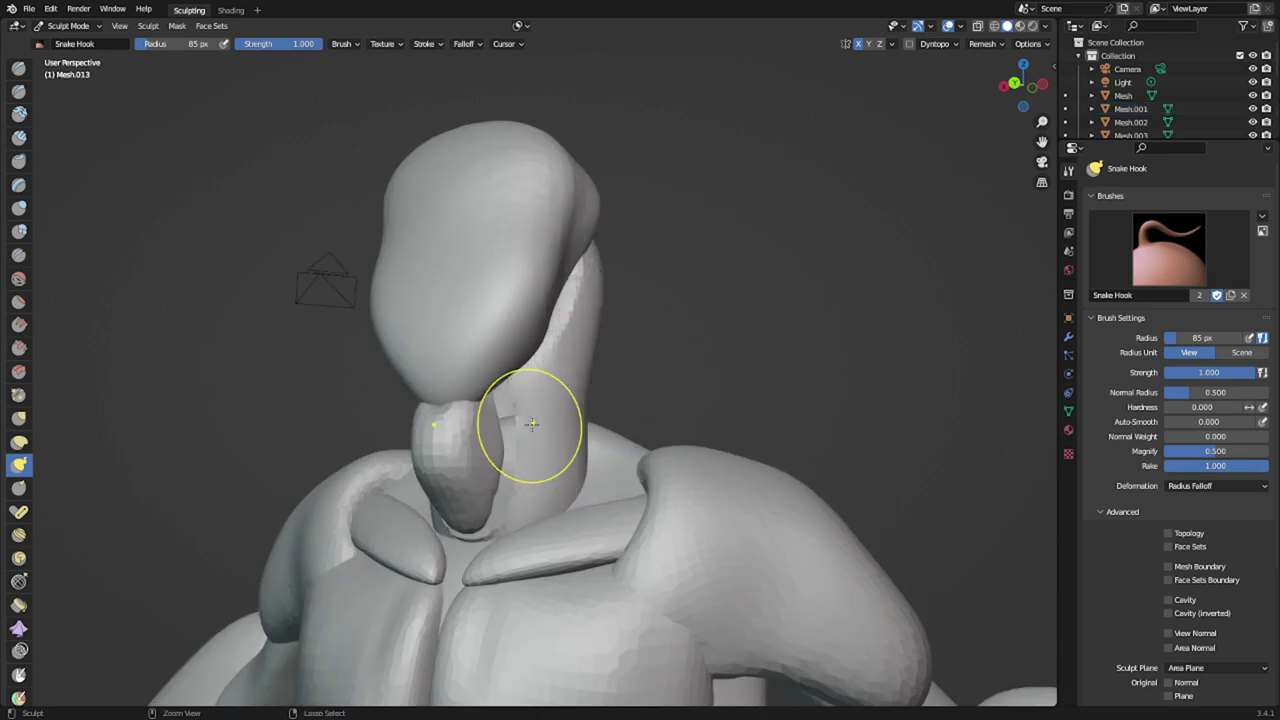
key("ctrl+Tab")
left_click(441, 439)
key("x")
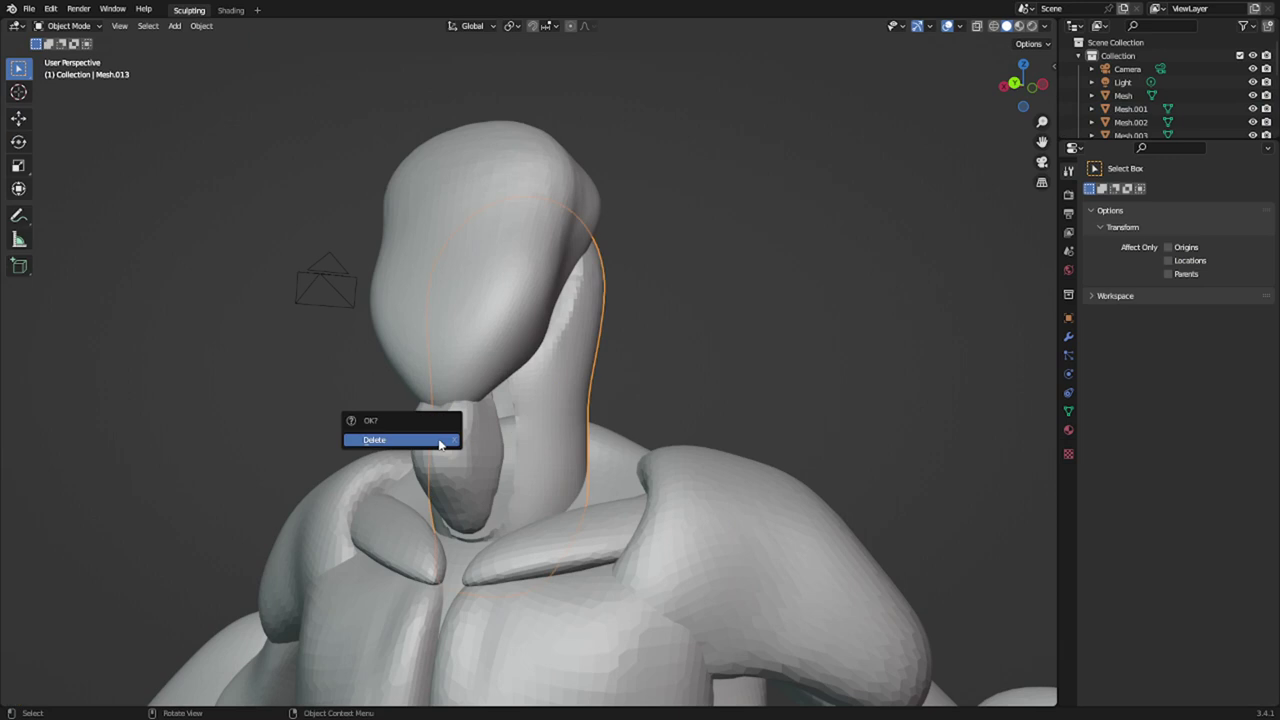
left_click(441, 441)
- Select the remaining throat piece under the head and duplicate it in place
middle_click_drag(485, 450, 352, 484)
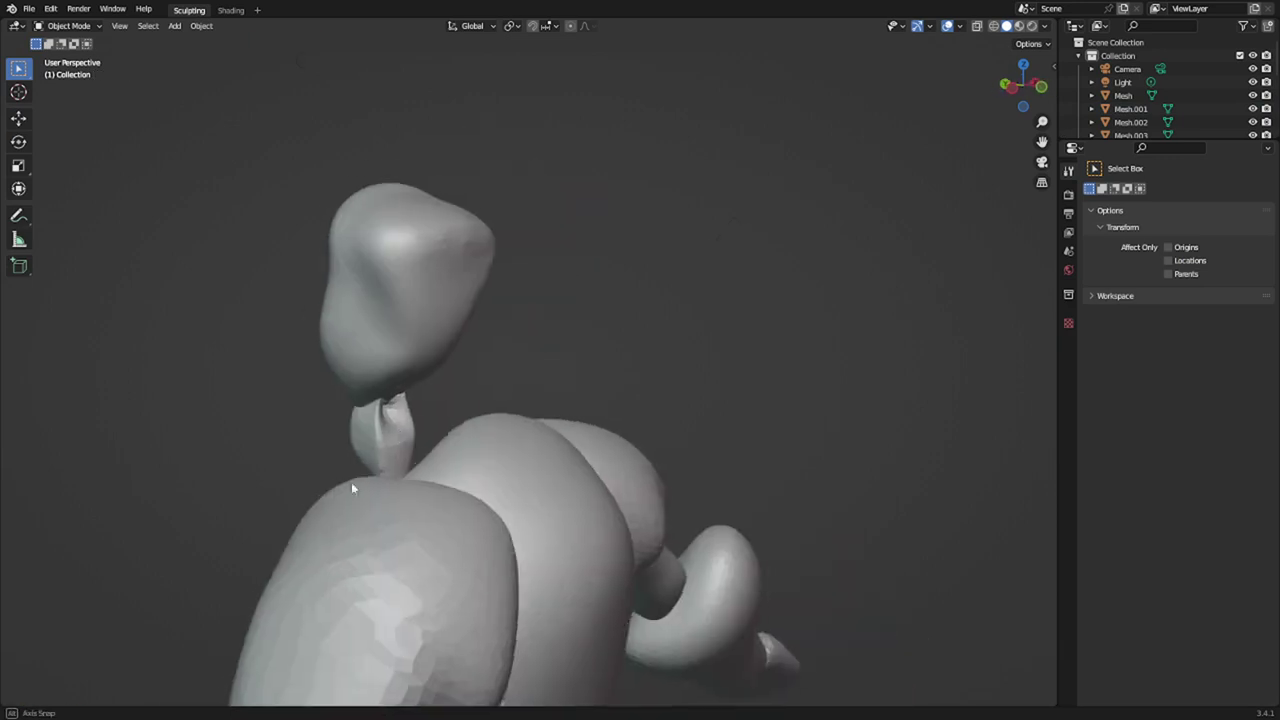
left_click(404, 435)
scroll(402, 434, "up", 3)
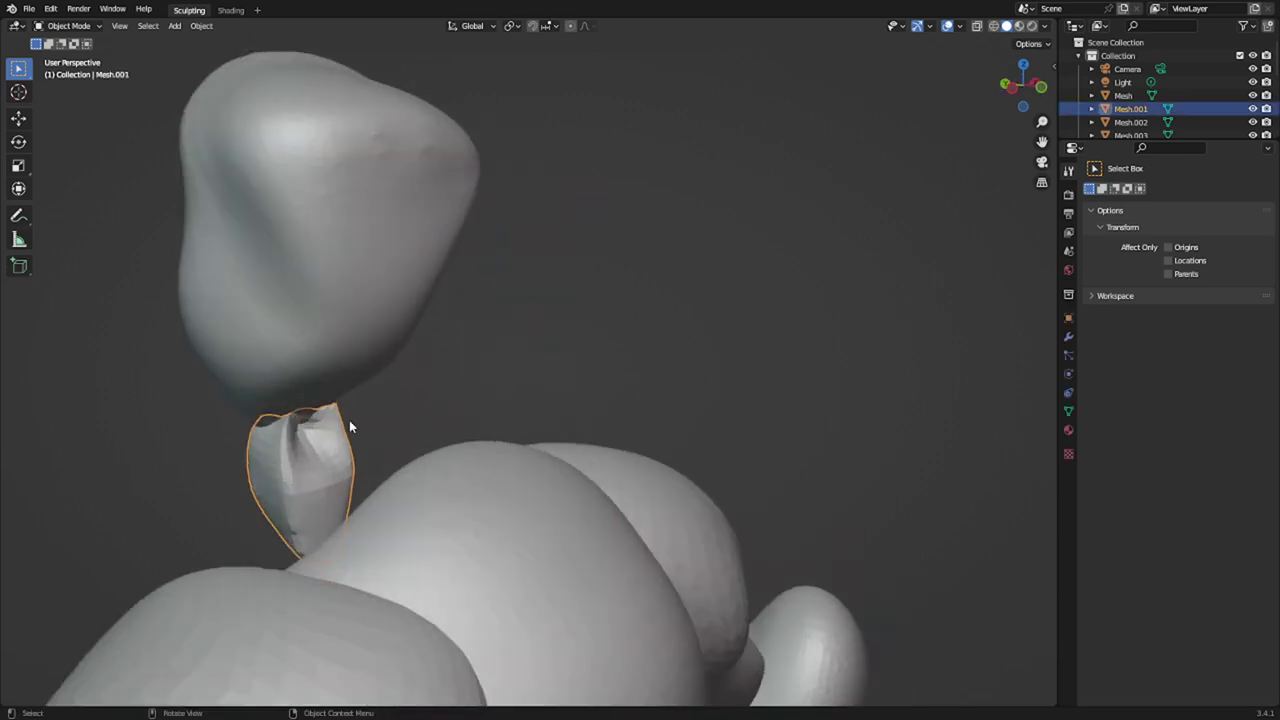
mouse_move(349, 424)
middle_mouse_down()
mouse_move(467, 399)
mouse_move(348, 448)
middle_mouse_up()
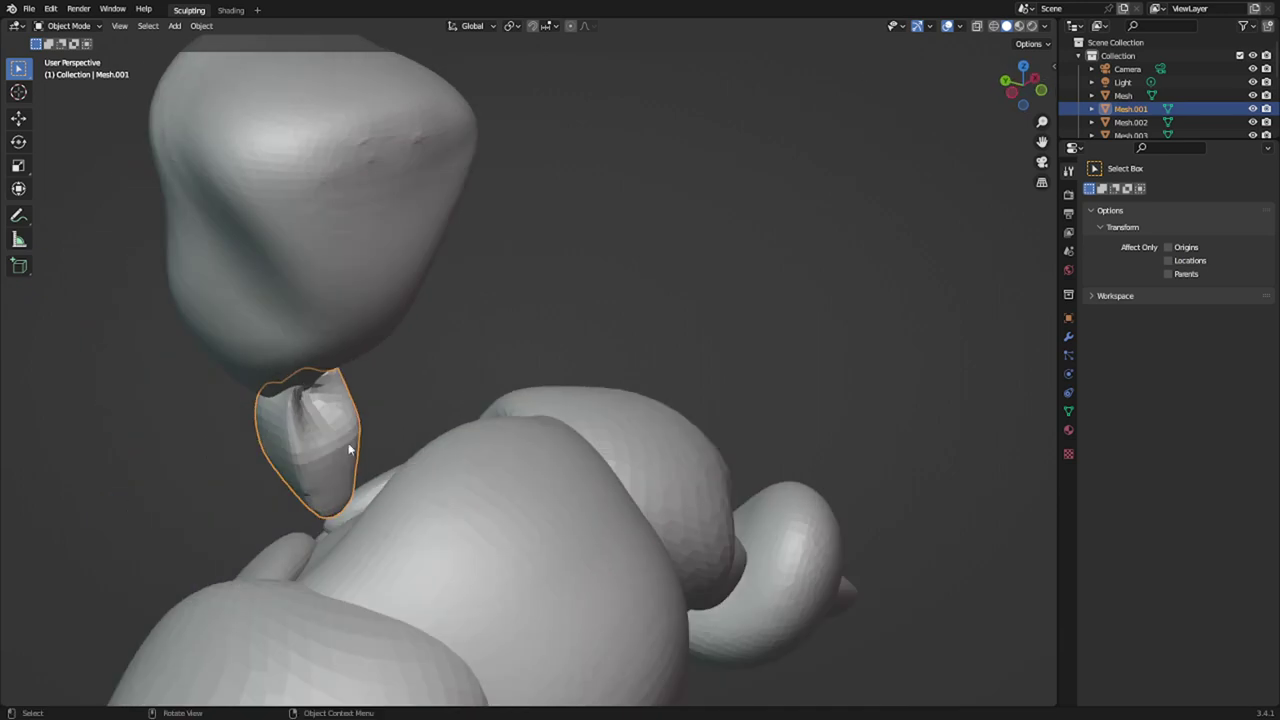
key("shift+d")
right_click(477, 433)
- Move the duplicate's entire mesh back along the Y axis in Edit Mode and scale it up as a new neck
key("Tab")
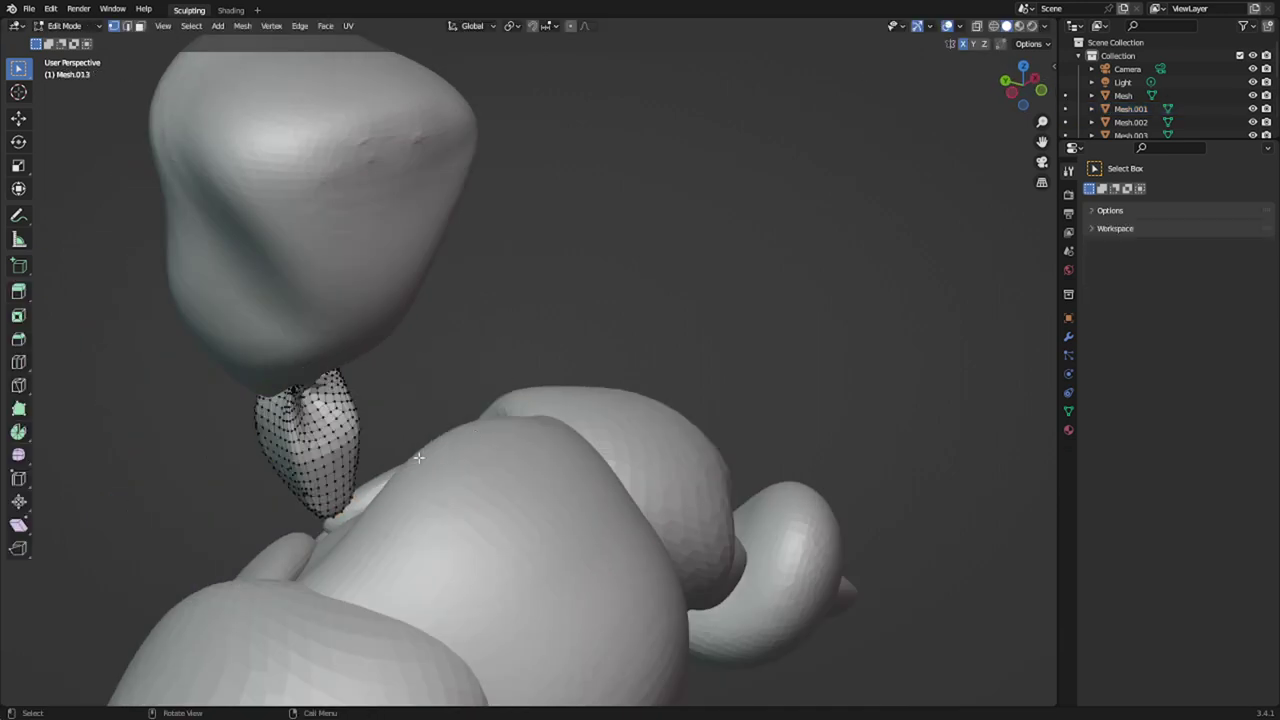
key("a")
scroll(415, 458, "down", 1)
key("g")
key("y")
left_click(511, 483)
key("s")
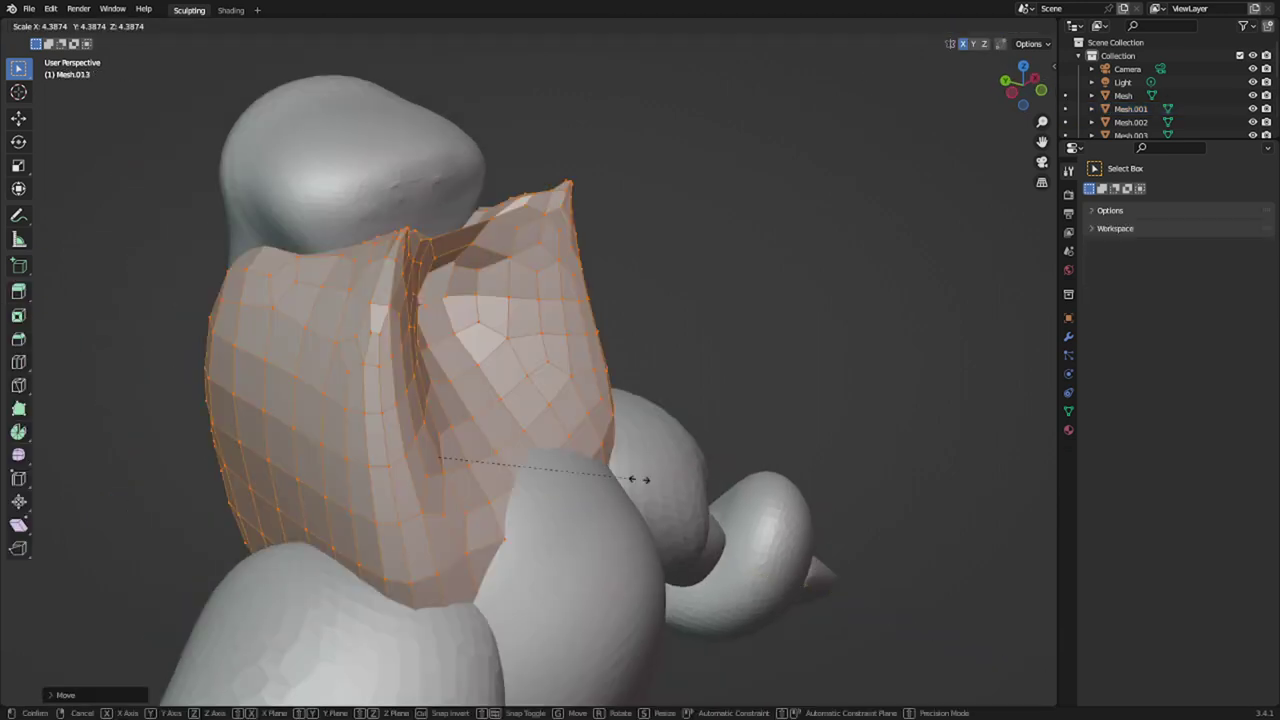
left_click(561, 472)
- Scale the new neck mesh down front to back so it sits slimmer behind the throat piece
middle_click_drag(561, 472, 631, 437)
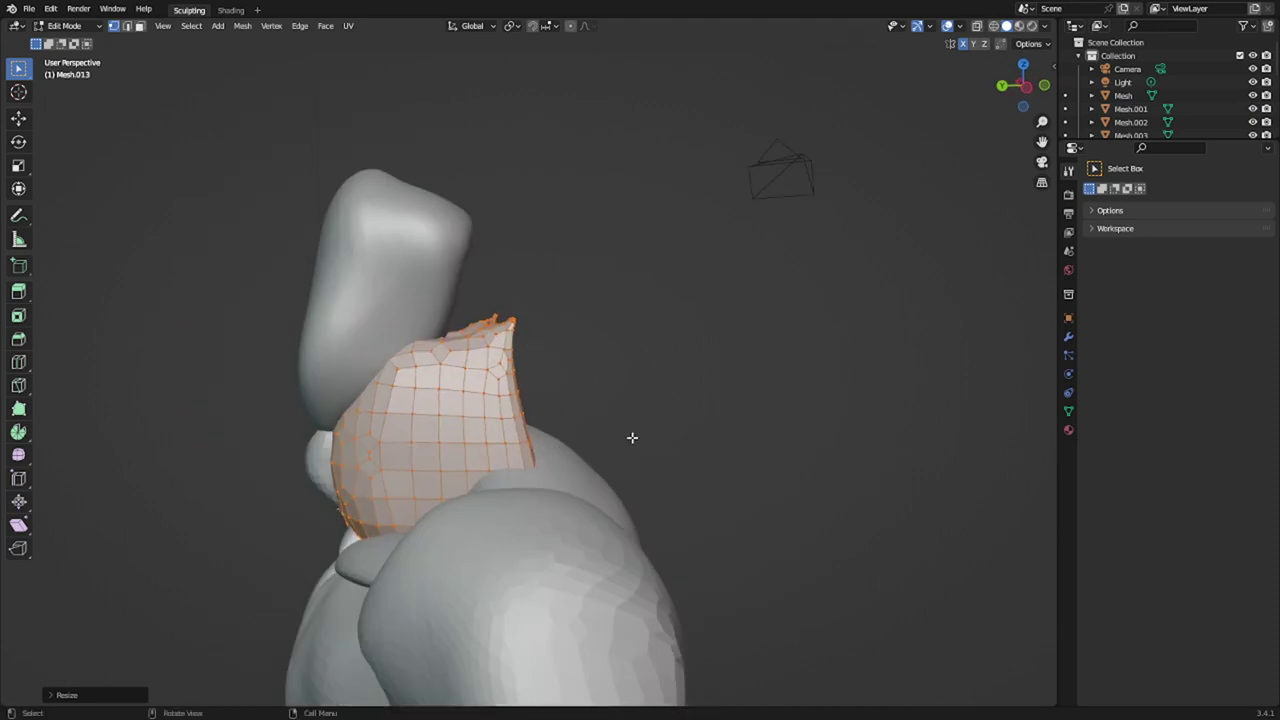
key("s")
key("x")
left_click(517, 410)
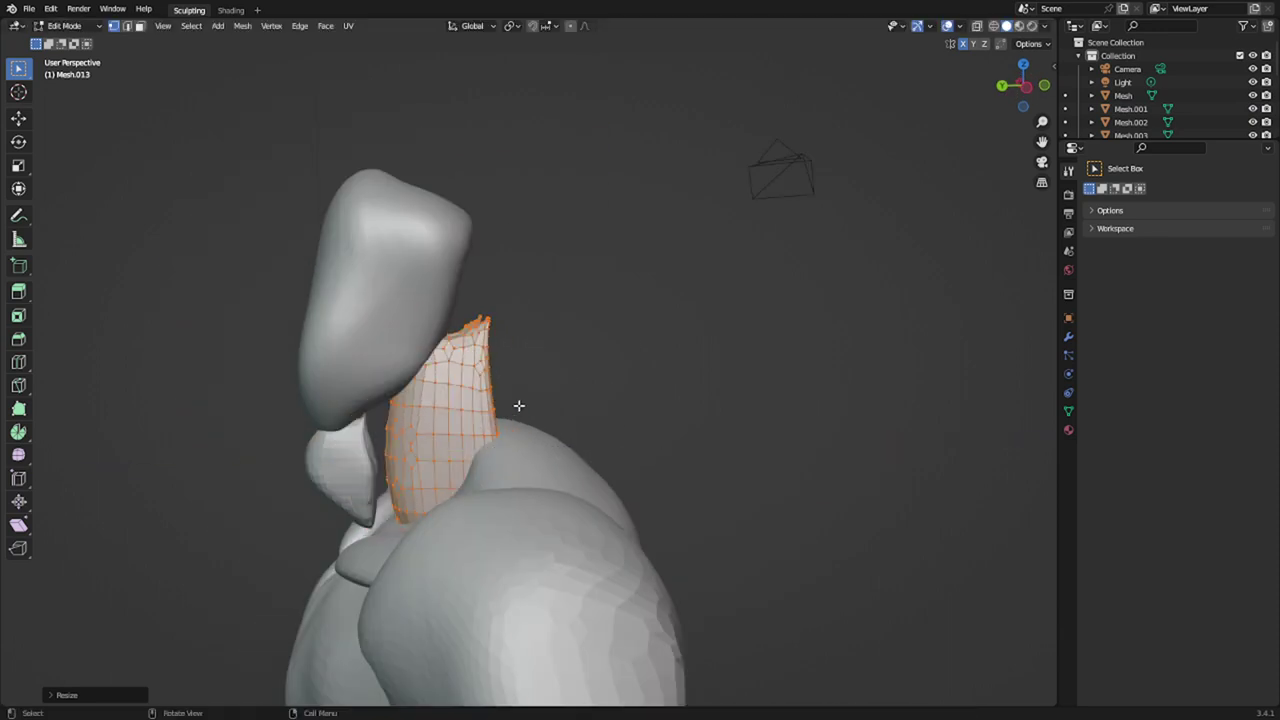
- Pull the top of the new neck up toward the head in Sculpt Mode using Snake Hook at 211 px radius
key("ctrl+Tab")
left_click(505, 490)
mouse_move(512, 443)
middle_mouse_down()
mouse_move(466, 500)
mouse_move(492, 378)
middle_mouse_up()
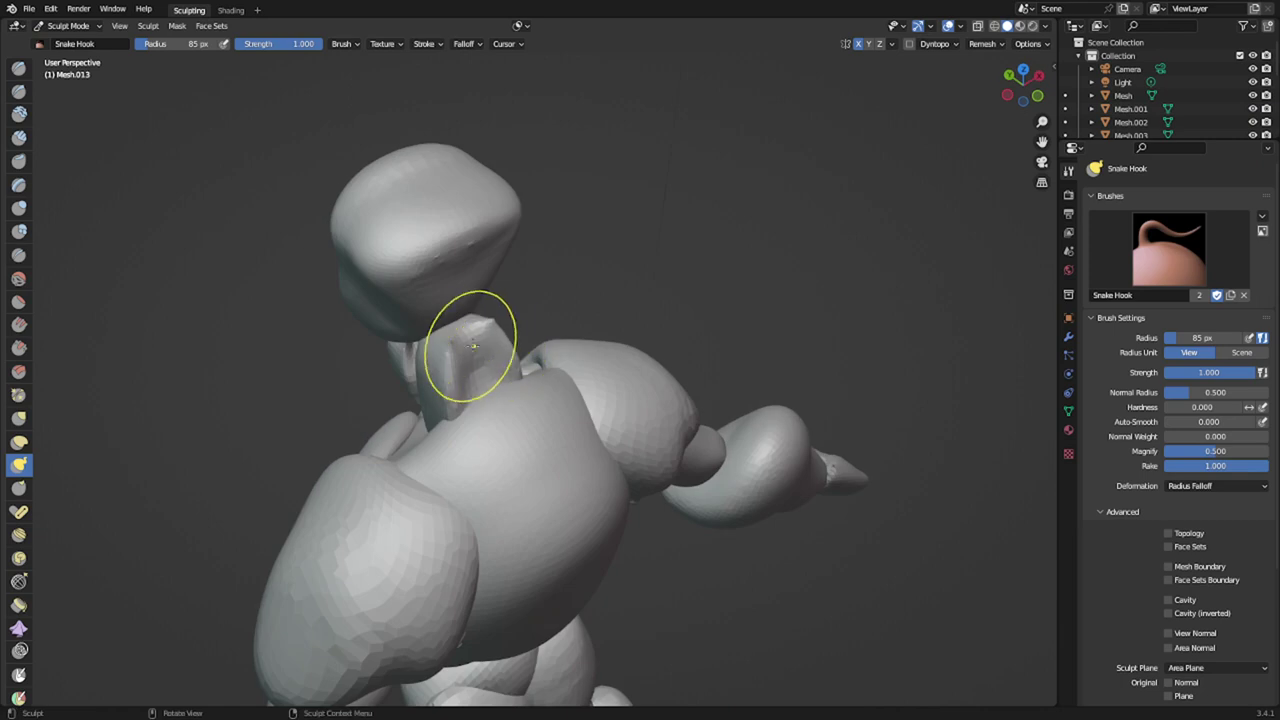
key("f")
left_click(605, 334)
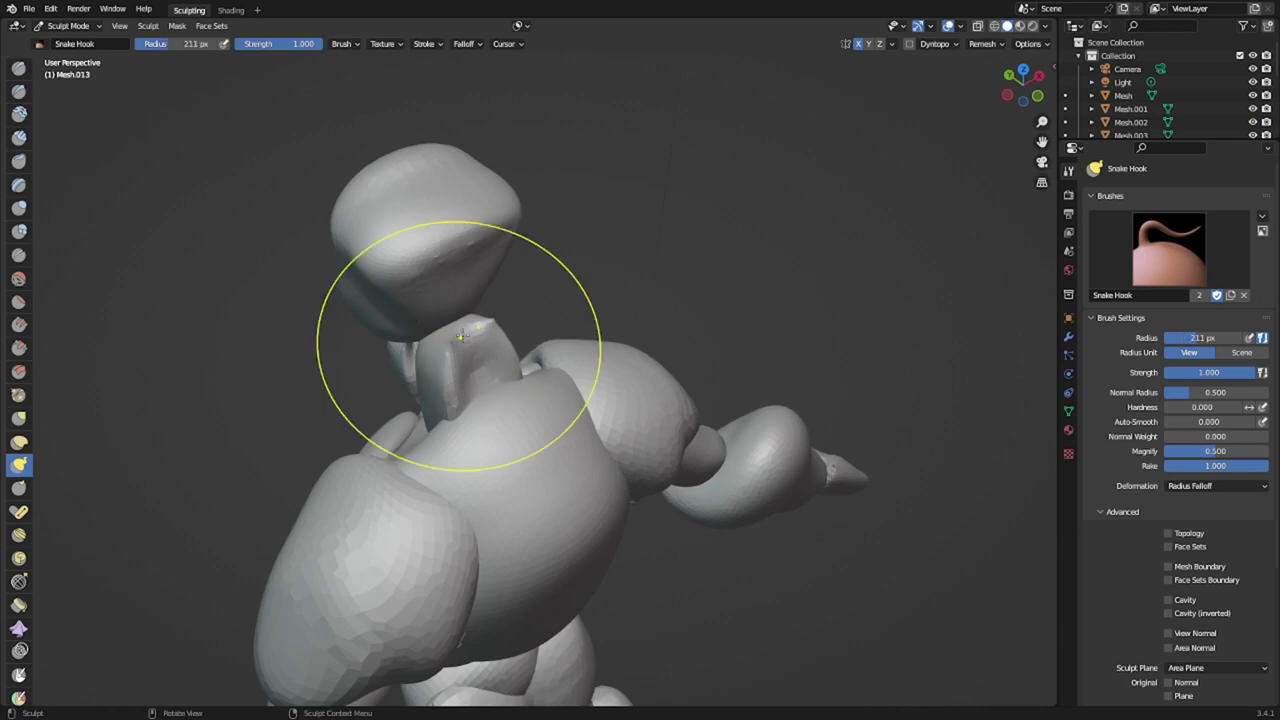
left_click_drag(458, 344, 444, 307)
mouse_move(441, 394)
middle_mouse_down()
mouse_move(537, 331)
mouse_move(602, 336)
mouse_move(562, 340)
middle_mouse_up()
- Switch sculpting to the throat piece and adjust its sides from the front with the Snake Hook brush
key("alt+q")
middle_click_drag(385, 530, 592, 431)
left_click_drag(592, 431, 576, 427)
left_click_drag(636, 400, 612, 404)
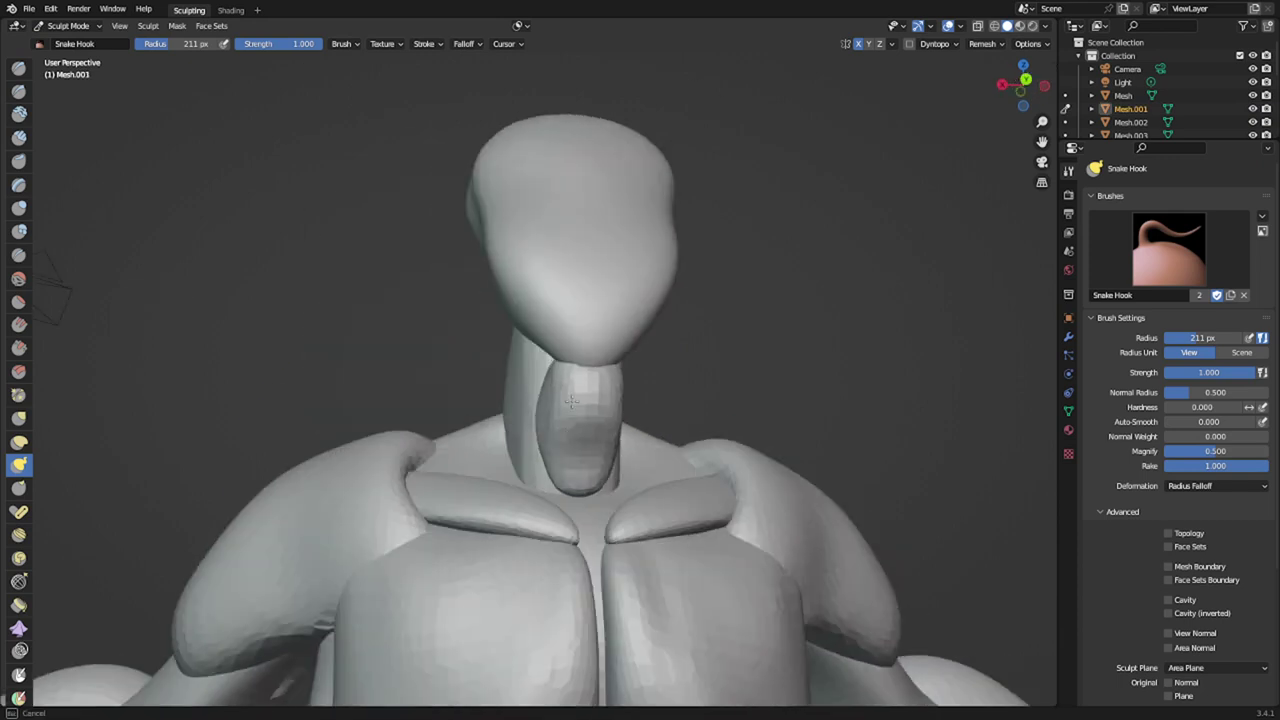
mouse_move(646, 411)
middle_mouse_down()
mouse_move(427, 396)
mouse_move(455, 553)
middle_mouse_up()
left_click_drag(453, 534, 432, 526)
- Push the front and lower edge of the throat piece back toward the neck, and undo the last two changes
middle_click_drag(449, 524, 335, 495)
left_click_drag(254, 465, 324, 426)
left_click_drag(281, 561, 343, 566)
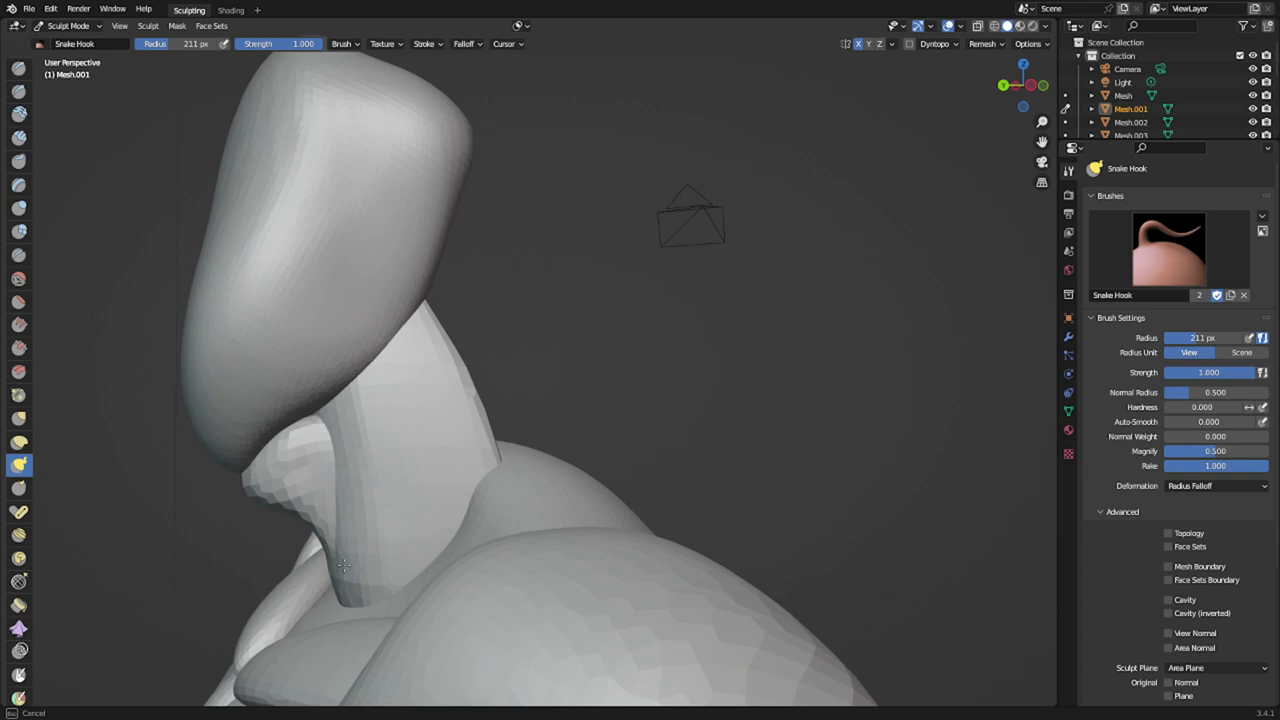
mouse_move(272, 480)
left_mouse_down()
mouse_move(301, 445)
mouse_move(307, 474)
mouse_move(365, 401)
mouse_move(362, 443)
mouse_move(297, 427)
mouse_move(317, 464)
left_mouse_up()
key("ctrl+z")
key("ctrl+z")
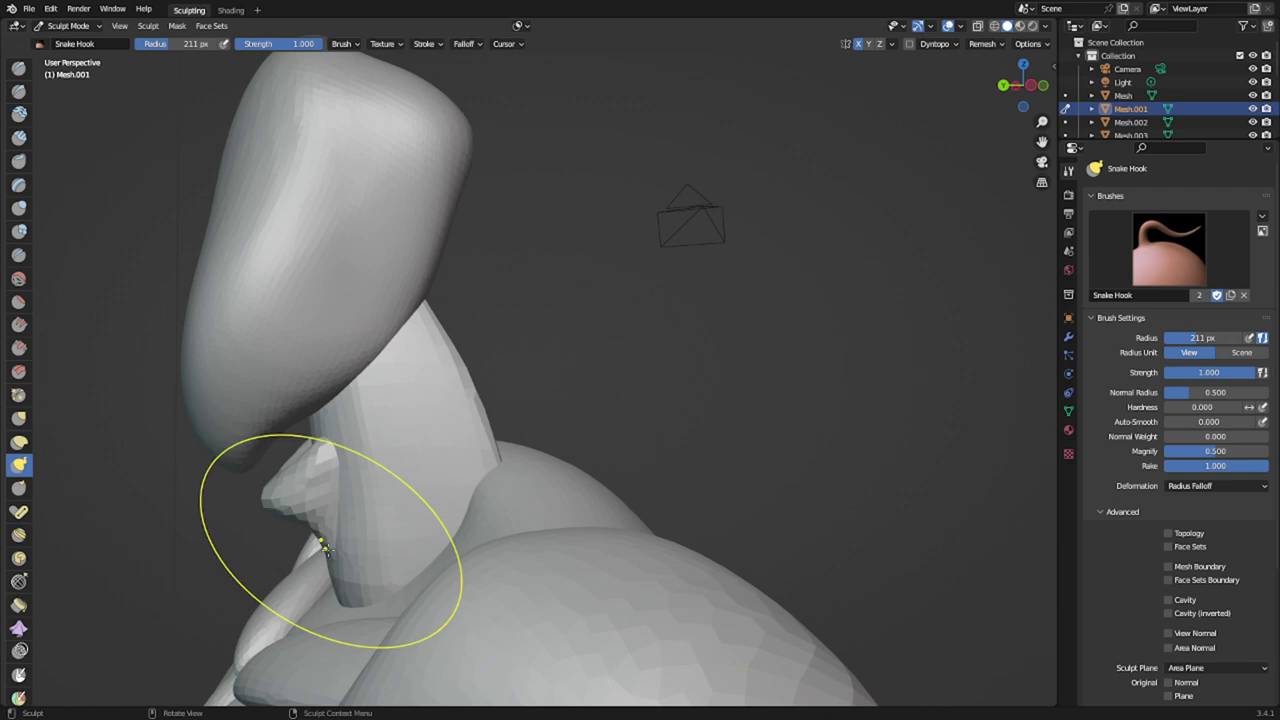
- Pull the top of the throat piece up under the chin using Snake Hook at 69 px radius and remesh it
key("f")
left_click(253, 549)
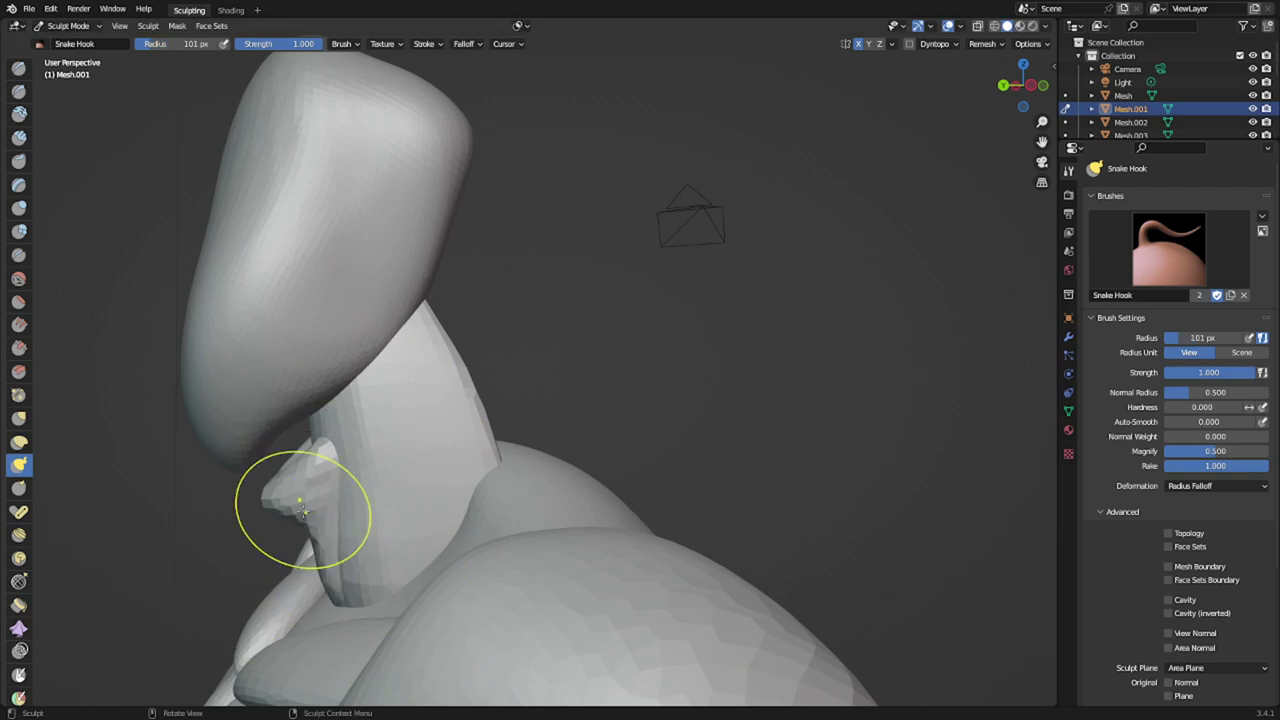
key("f")
left_click(293, 460)
mouse_move(293, 460)
middle_mouse_down()
mouse_move(460, 464)
mouse_move(413, 466)
middle_mouse_up()
left_click_drag(413, 466, 414, 443)
key("ctrl+r")
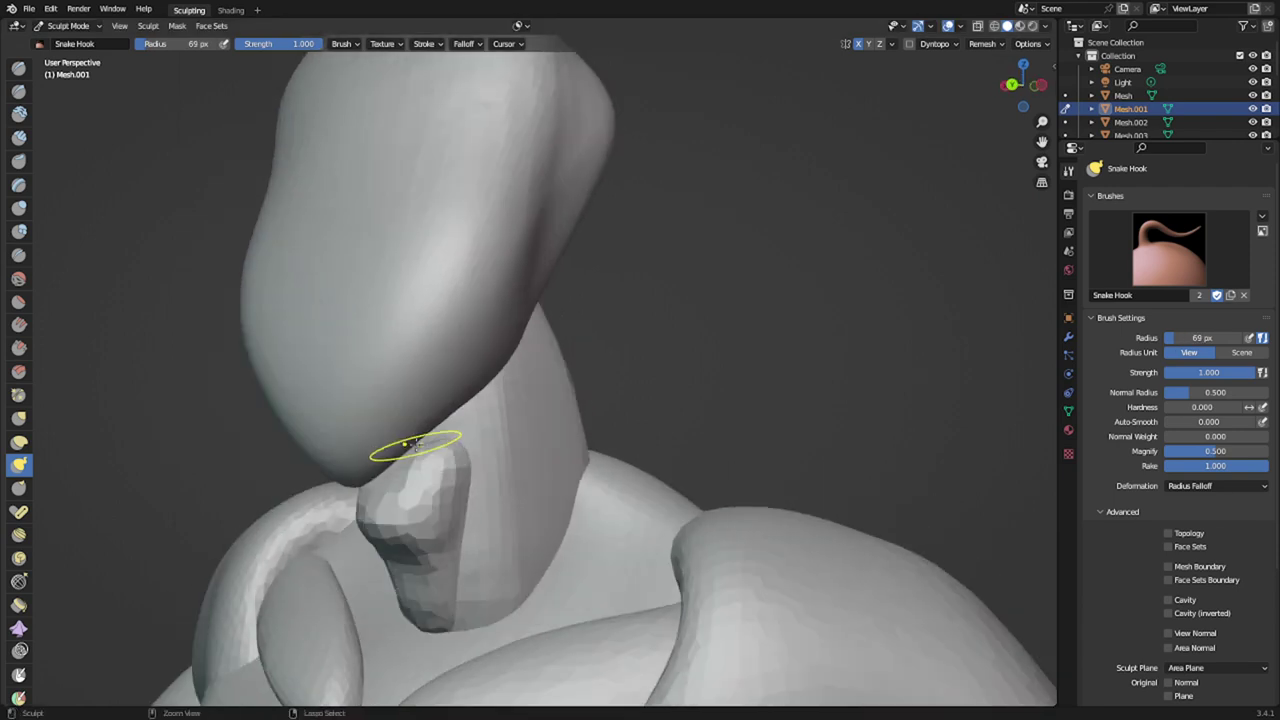
- Extend the upper end of the throat piece farther up beneath the chin with Snake Hook at 181 px radius
middle_click_drag(464, 464, 566, 419)
key("f")
left_click(640, 419)
mouse_move(518, 353)
left_mouse_down()
mouse_move(496, 346)
mouse_move(529, 321)
left_mouse_up()
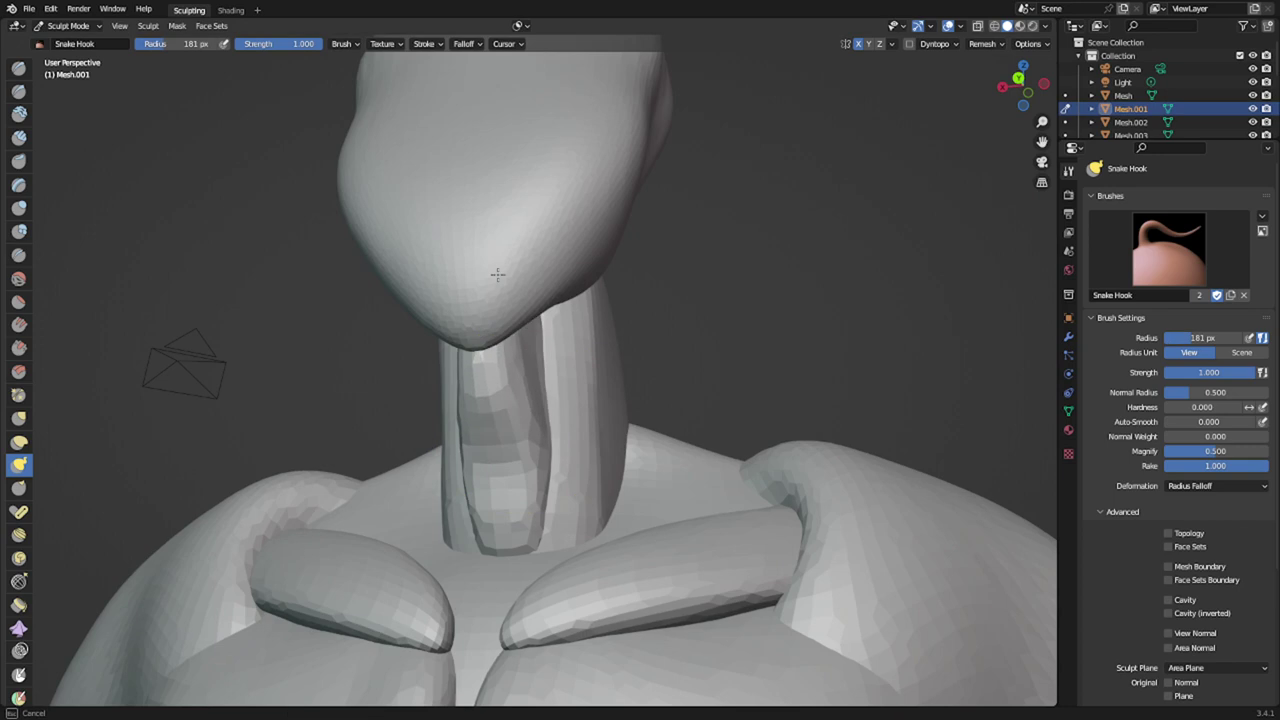
- Switch sculpting to the head and pull its chin forward from the left side view with Snake Hook at 270 px radius
middle_click_drag(497, 273, 260, 425)
key("alt+q")
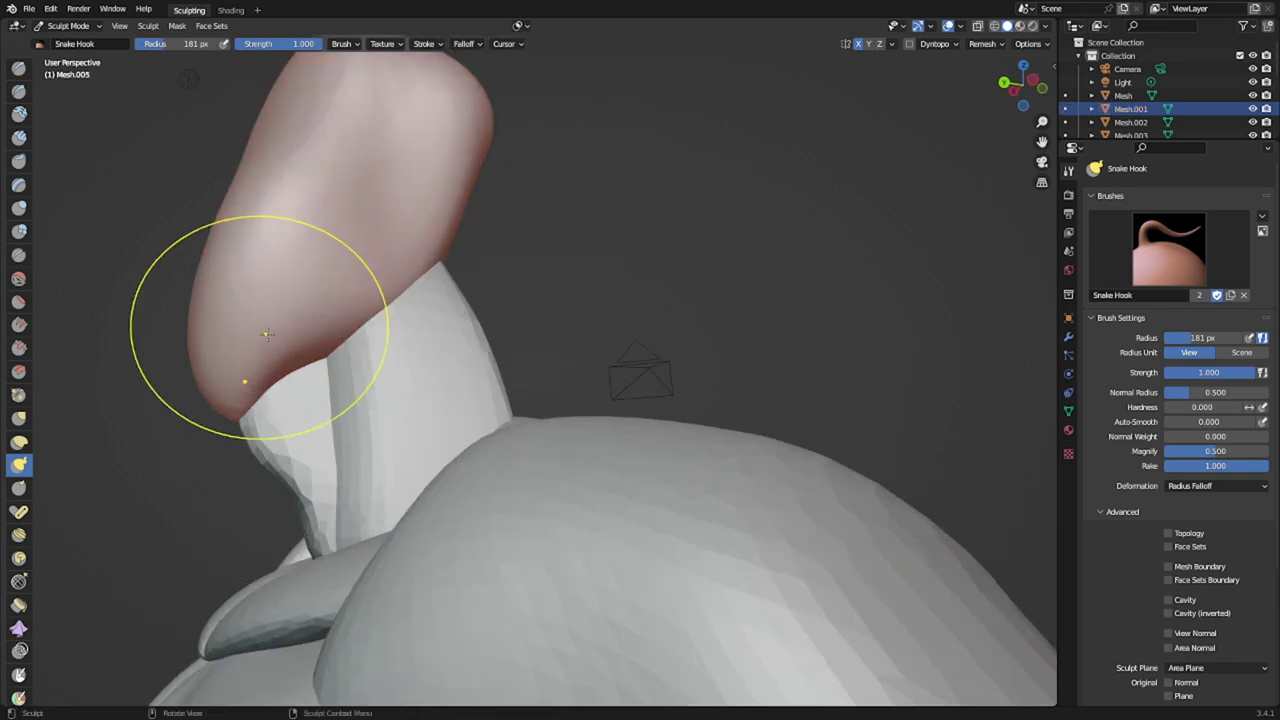
mouse_move(268, 334)
middle_mouse_down("shift")
mouse_move(410, 442)
mouse_move(465, 441)
middle_mouse_up("shift")
key("f")
left_click(524, 441)
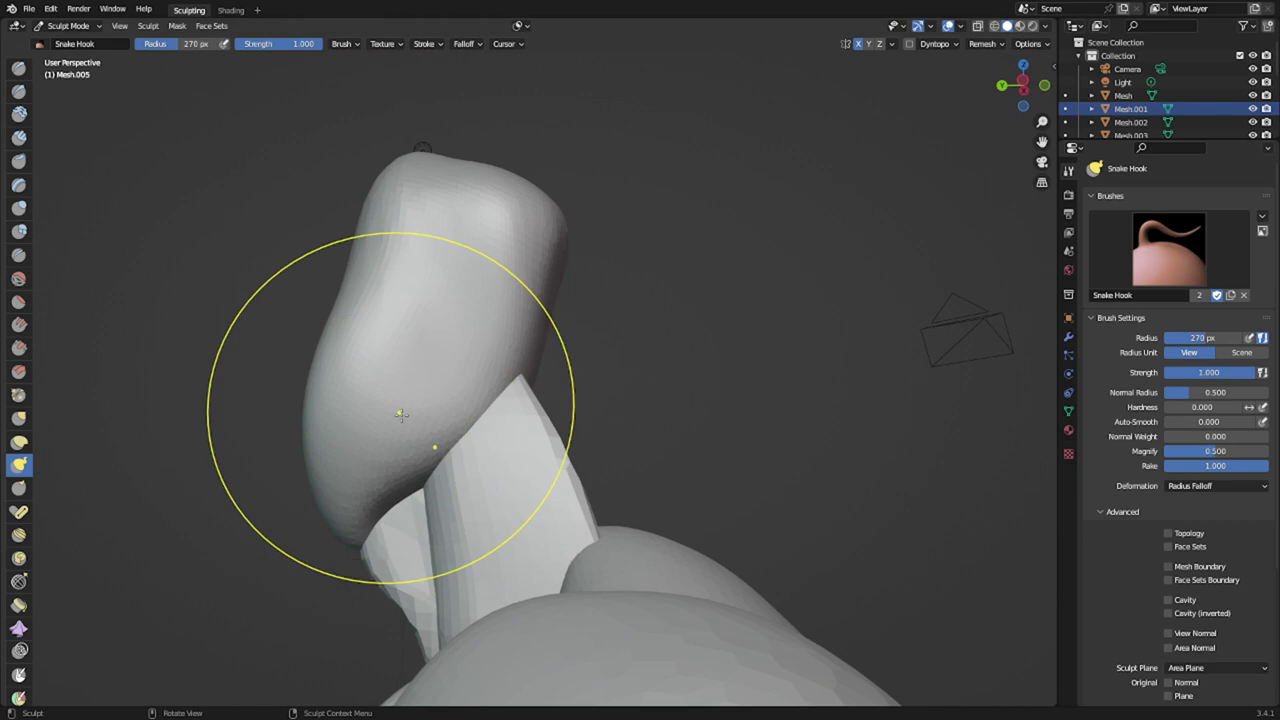
key("KP_1")
key("KP_3")
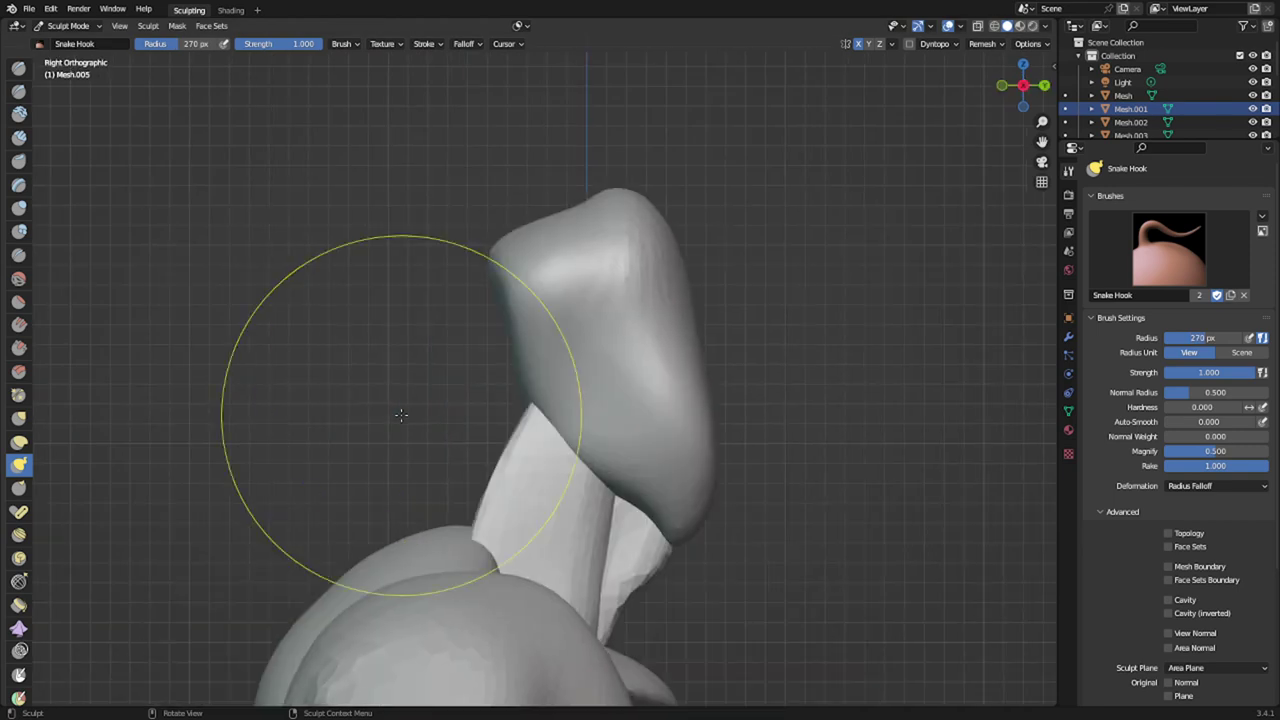
key("ctrl+KP_3")
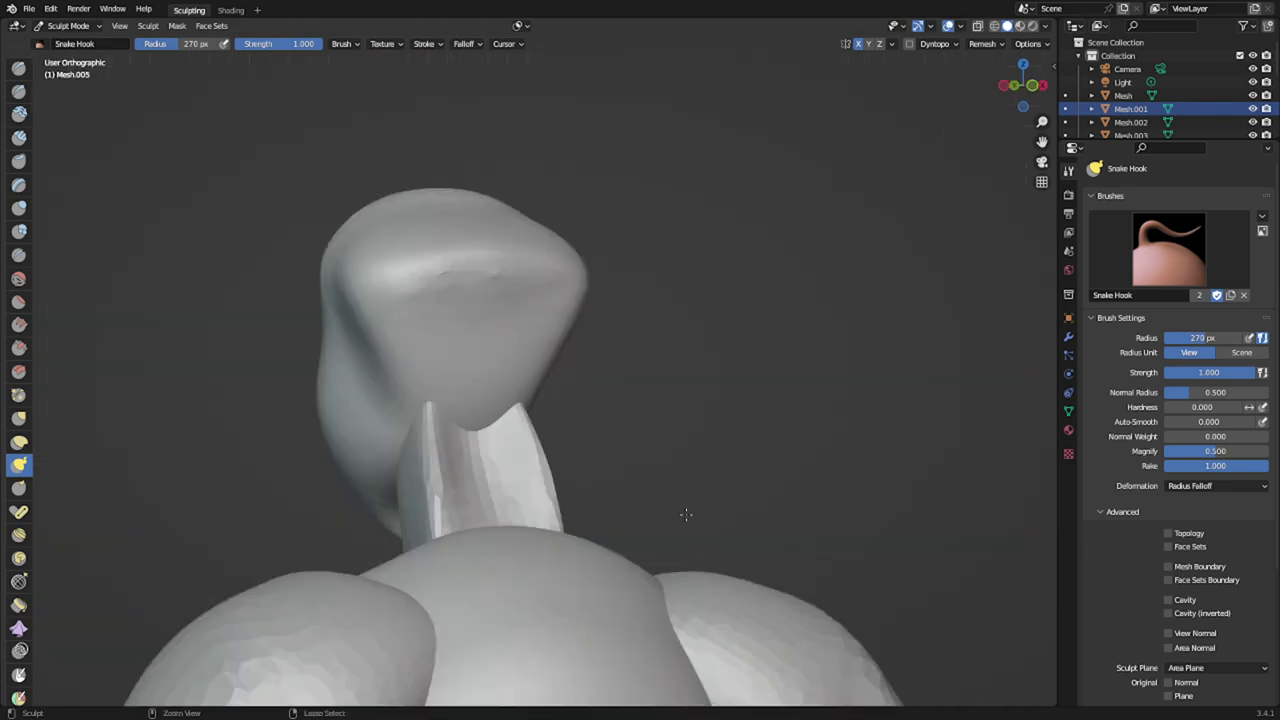
left_click_drag(376, 510, 344, 515)
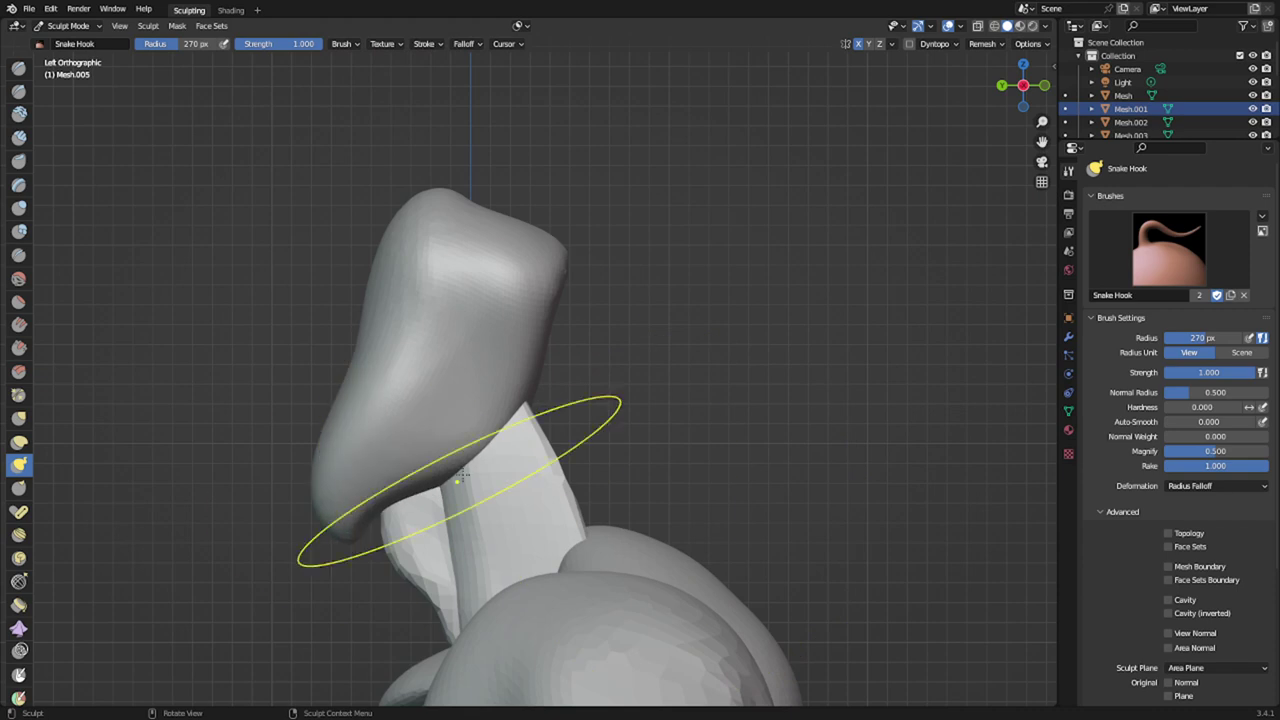
- Raise the jaw's rear underside, pull the upper face forward, and shift the head back with Snake Hook at 497 px radius
left_click_drag(482, 407, 474, 374)
mouse_move(411, 312)
left_mouse_down()
mouse_move(396, 274)
mouse_move(358, 288)
mouse_move(274, 259)
left_mouse_up()
key("f")
left_click(547, 280)
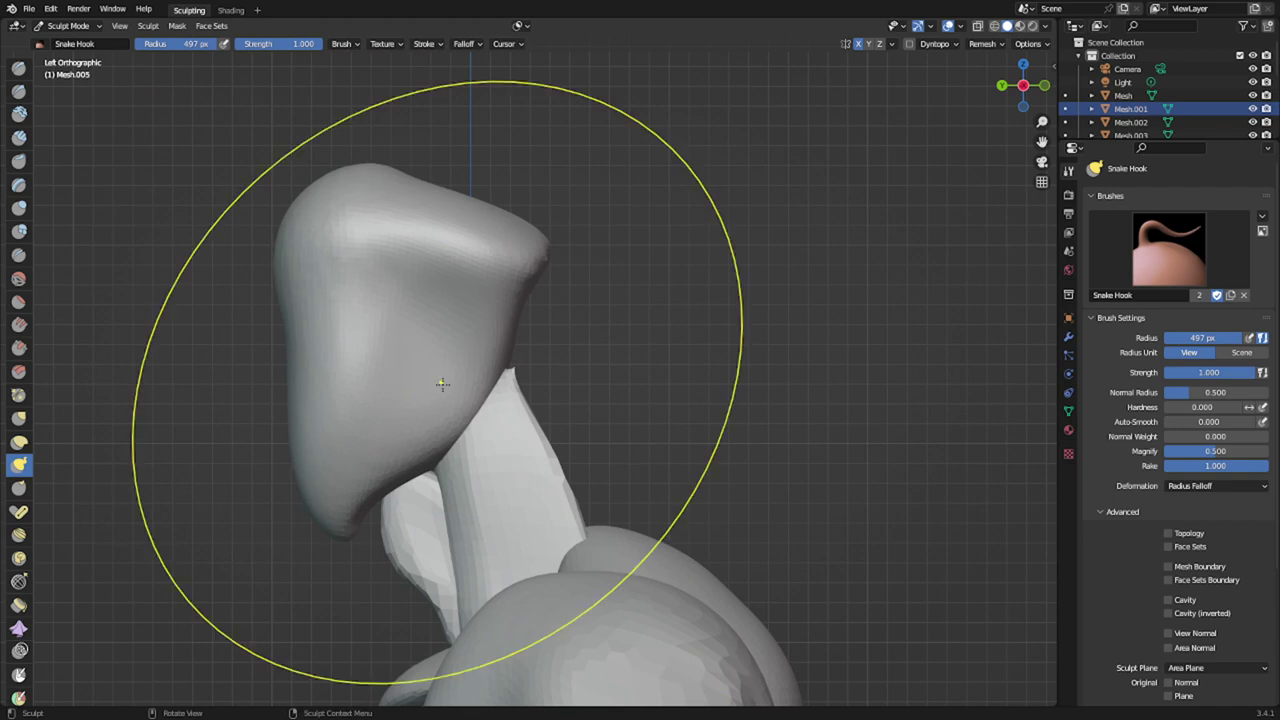
left_click_drag(446, 382, 477, 370)
- Switch sculpting to the neck and choose the Fill/Deepen brush for the hollow at its back
middle_click_drag(532, 490, 404, 457)
scroll(403, 459, "up", 1)
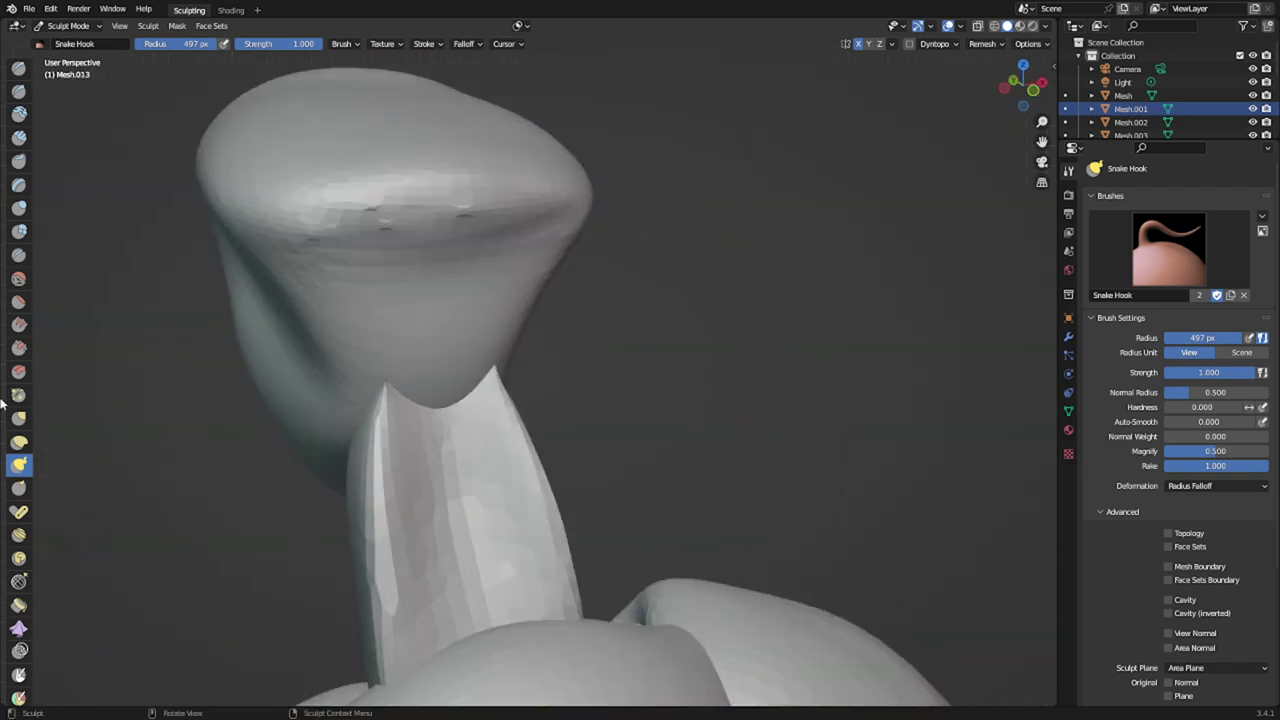
left_click(19, 302)
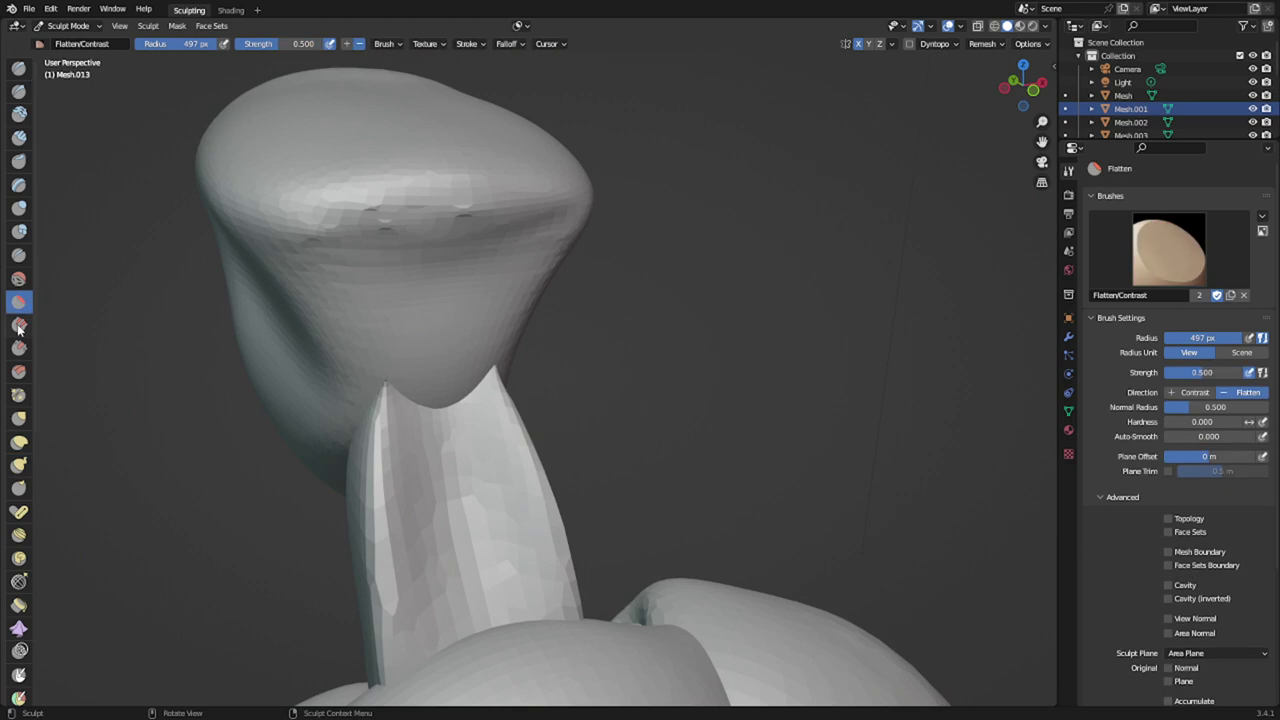
left_click(19, 326)
- Try filling the hollow at the back of the neck at 338 px brush radius, and undo the stroke
key("f")
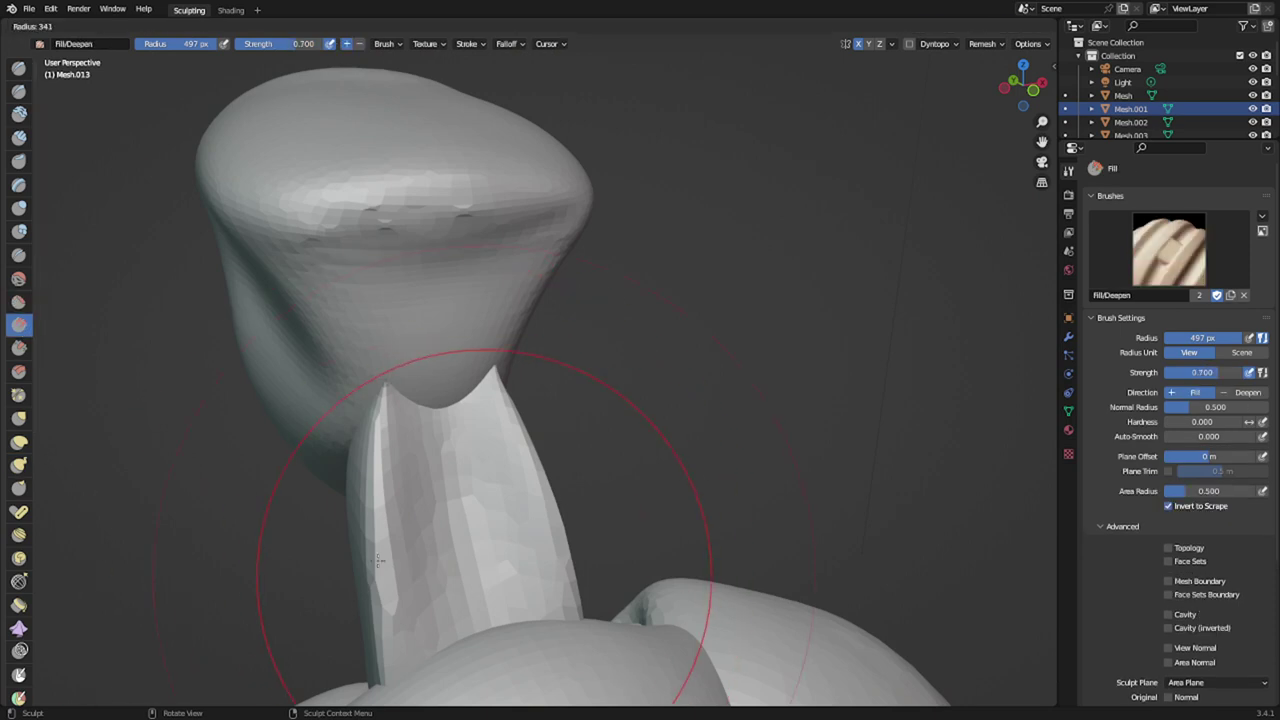
left_click(377, 576)
mouse_move(408, 598)
left_mouse_down()
mouse_move(448, 530)
mouse_move(447, 388)
mouse_move(462, 512)
left_mouse_up()
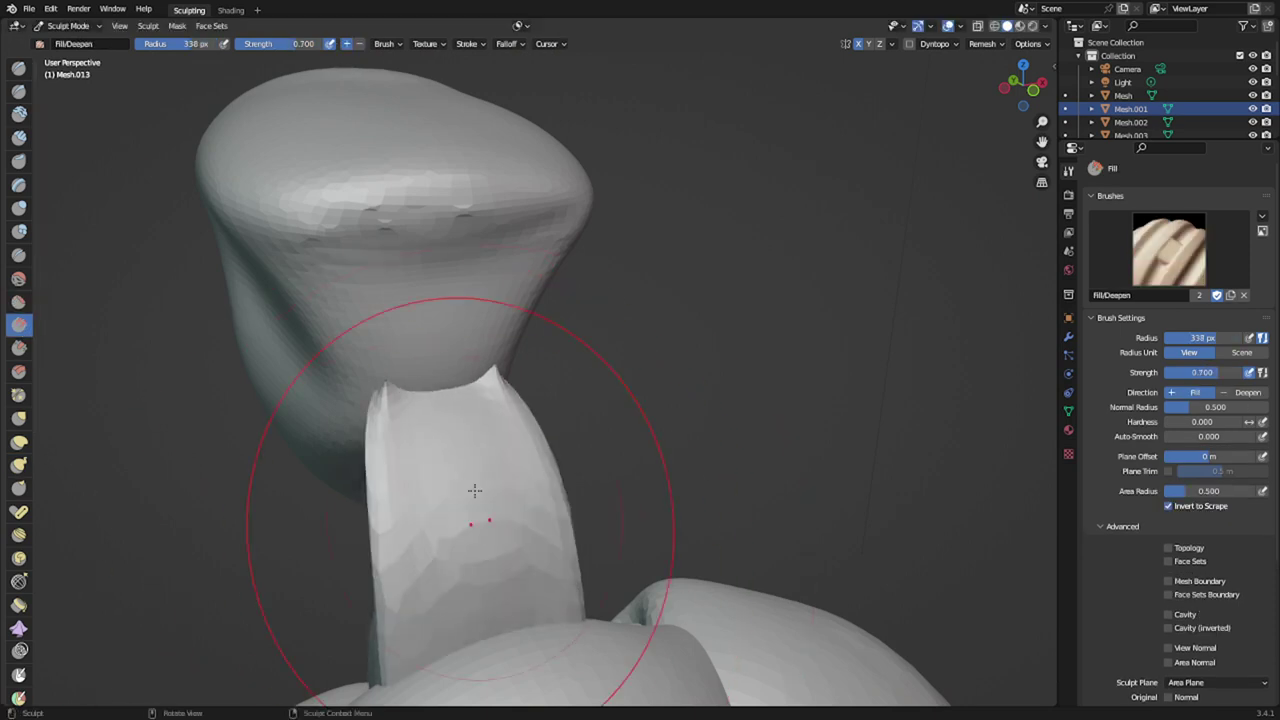
middle_click_drag(474, 491, 660, 477)
key("ctrl+z")
key("ctrl+z")
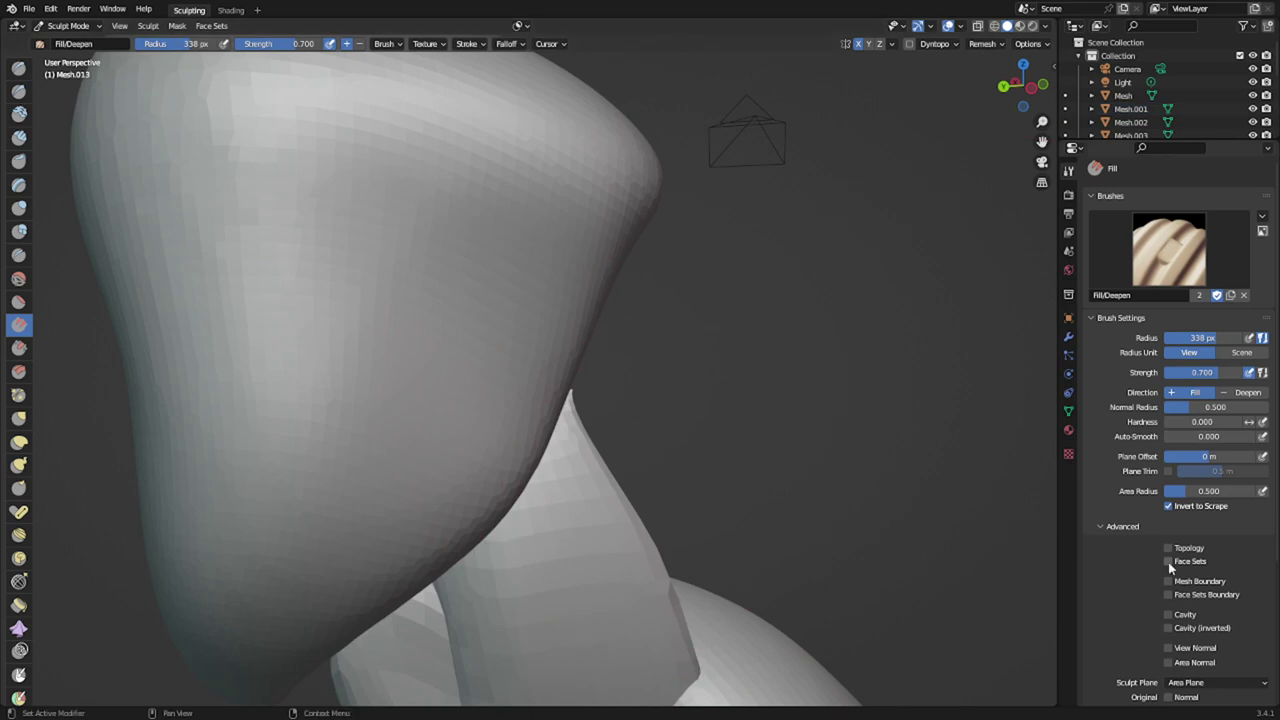
- Limit the Fill brush to front faces only and fill the hollow at the back of the neck at 146 px radius
scroll(1162, 620, "down", 2)
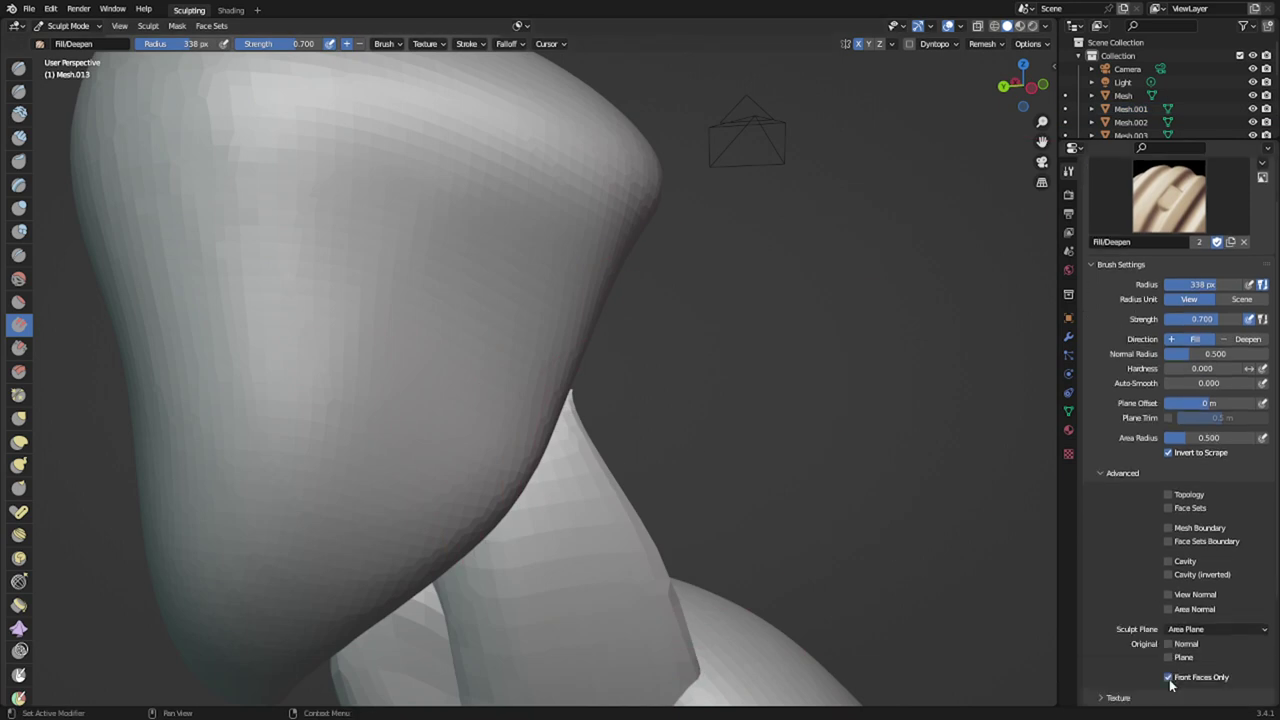
middle_click_drag(665, 616, 491, 614)
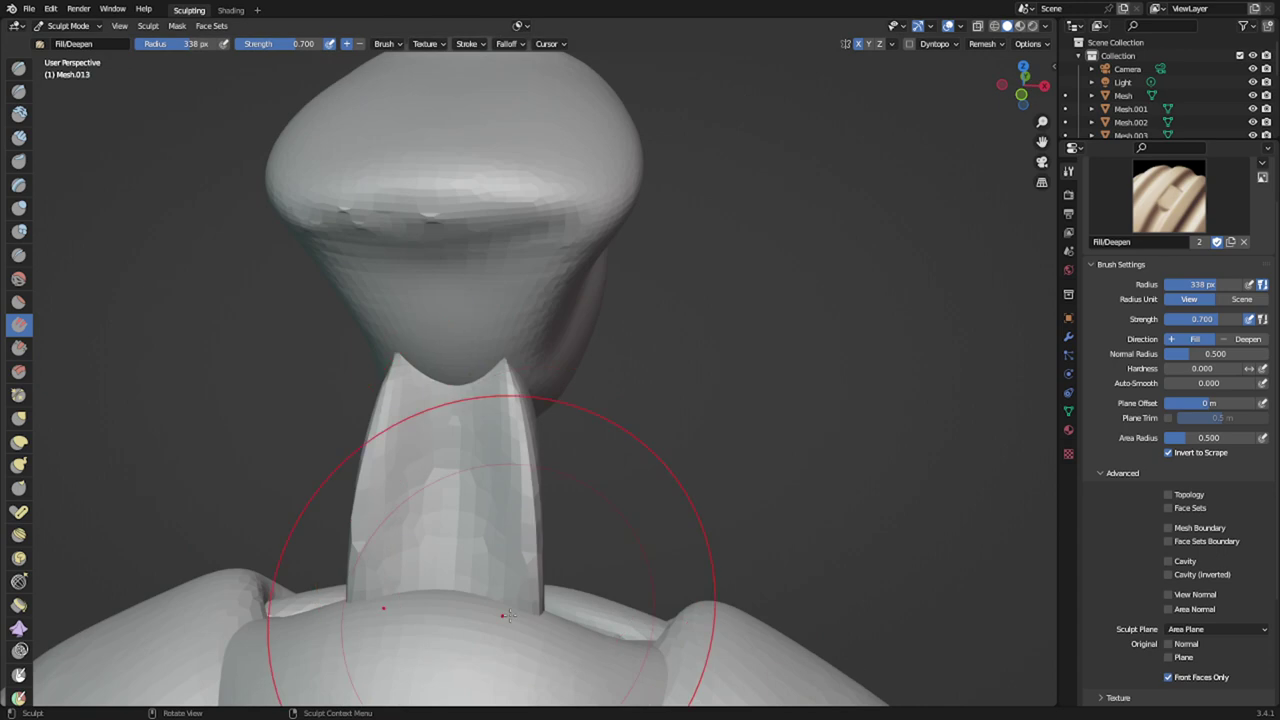
key("f")
left_click(580, 516)
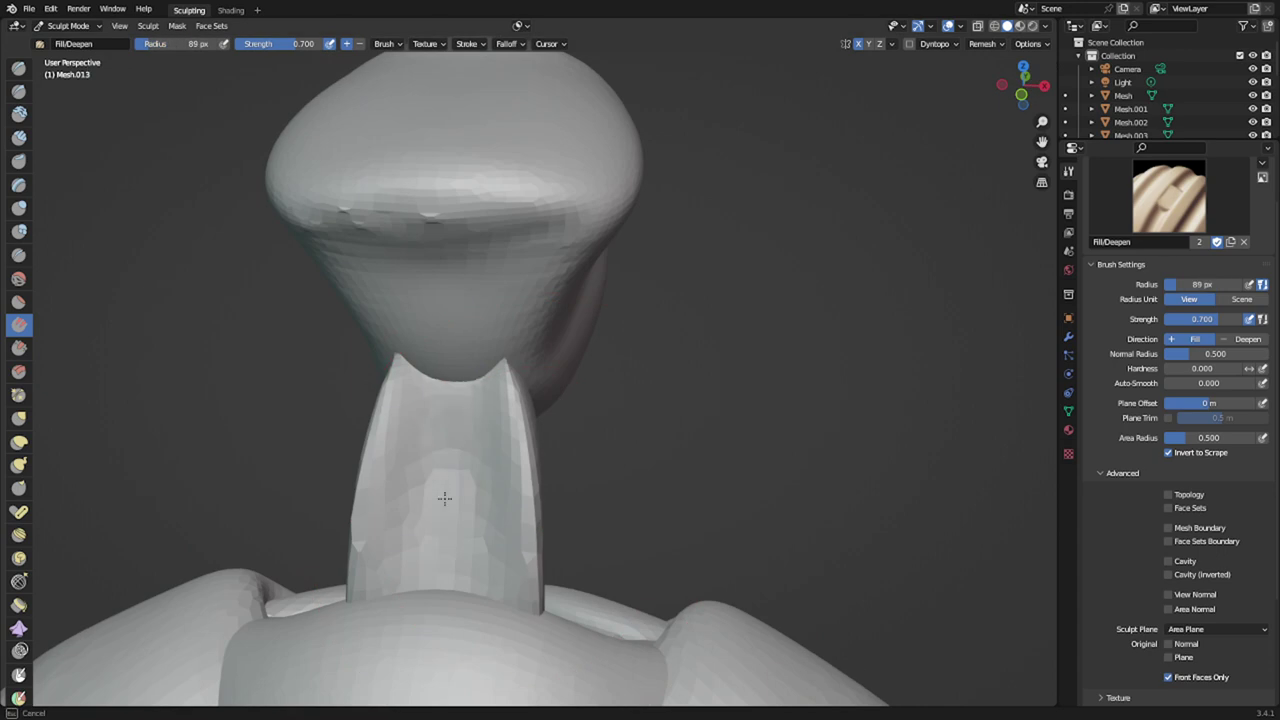
key("f")
left_click(549, 481)
left_click_drag(463, 441, 481, 385)
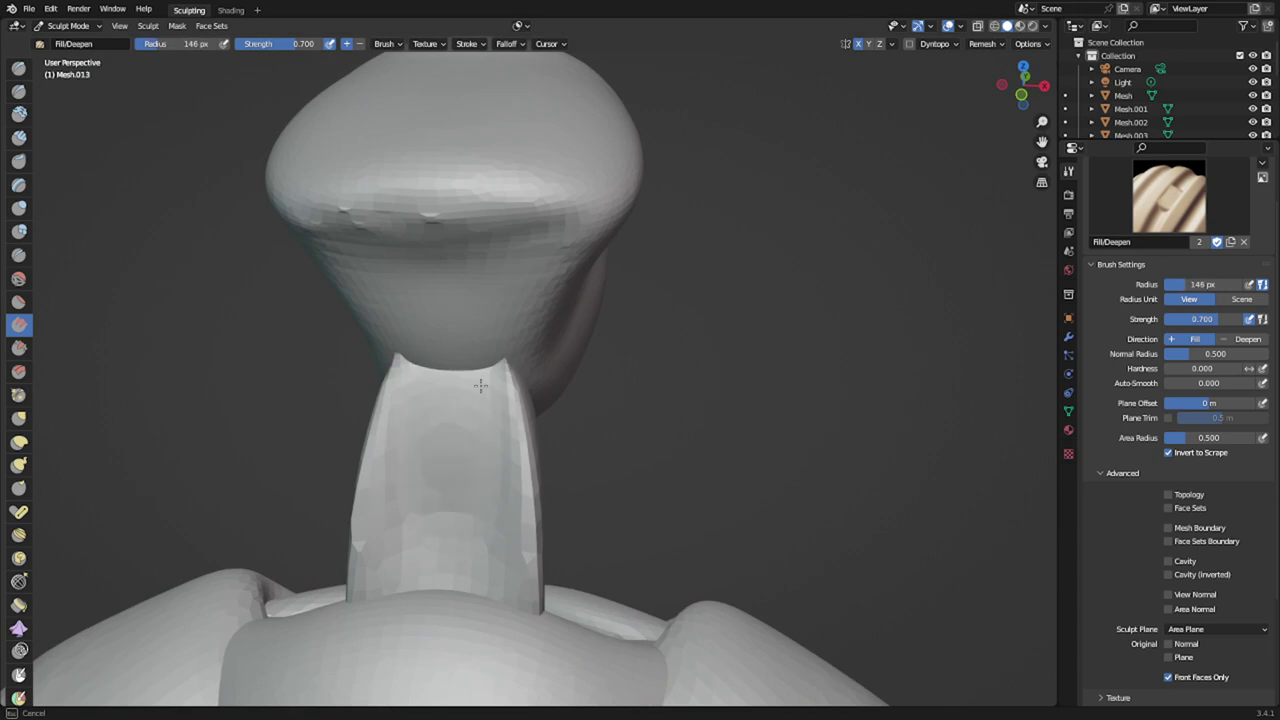
left_click_drag(458, 286, 442, 500)
middle_click_drag(525, 495, 411, 480)
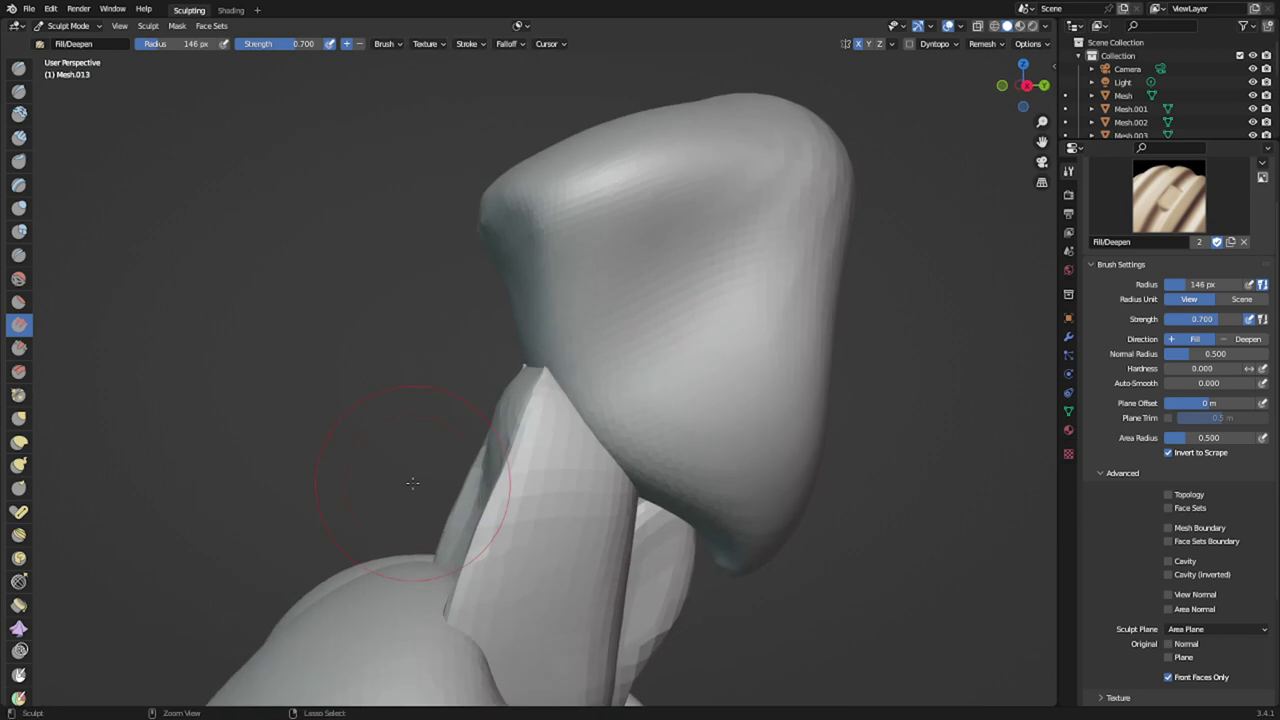
left_click_drag(411, 480, 456, 500)
mouse_move(456, 500)
middle_mouse_down()
mouse_move(520, 520)
mouse_move(457, 553)
middle_mouse_up()
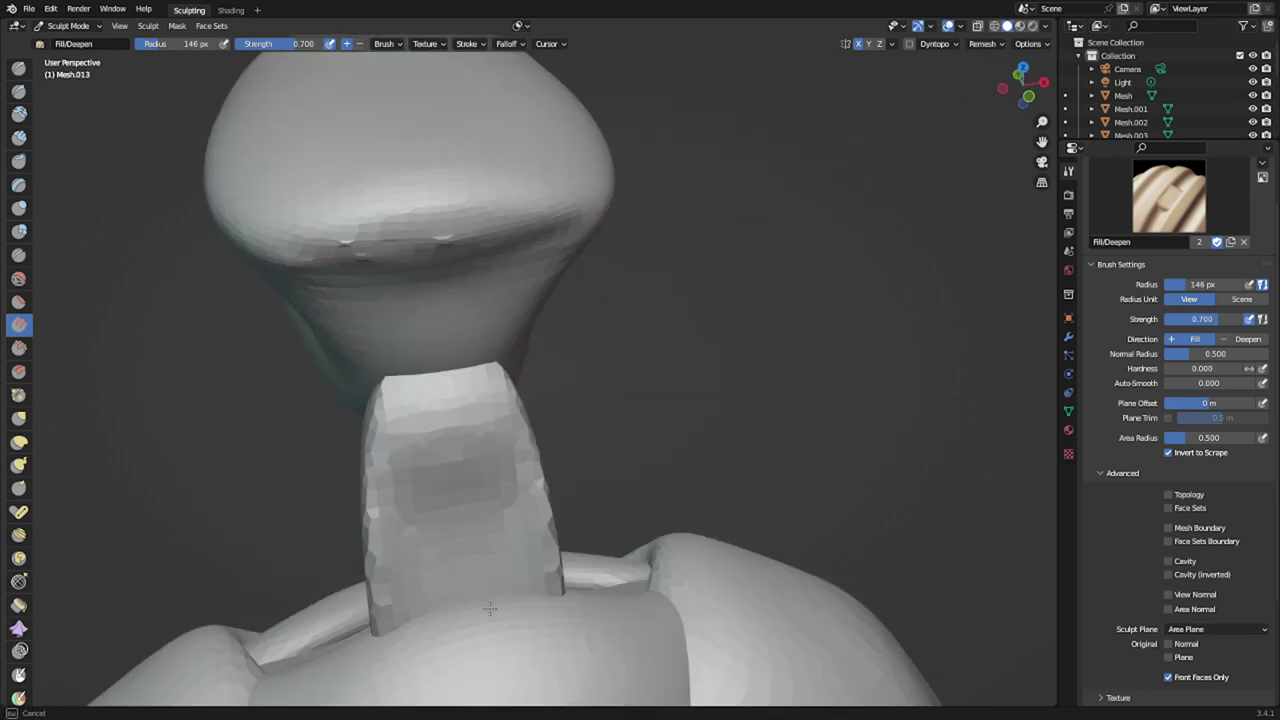
- Build up the back of the neck with Clay Strips and pull its top up toward the skull with Snake Hook
left_click(19, 137)
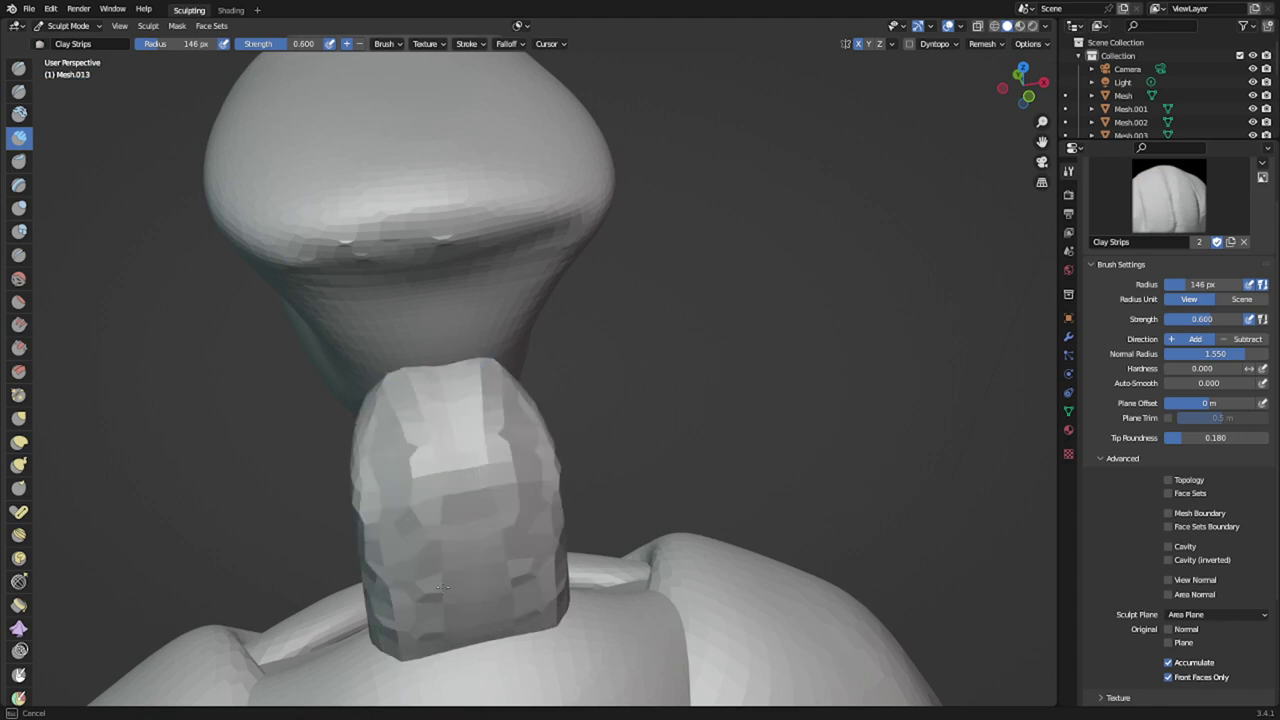
key("k")
left_click_drag(440, 373, 450, 279)
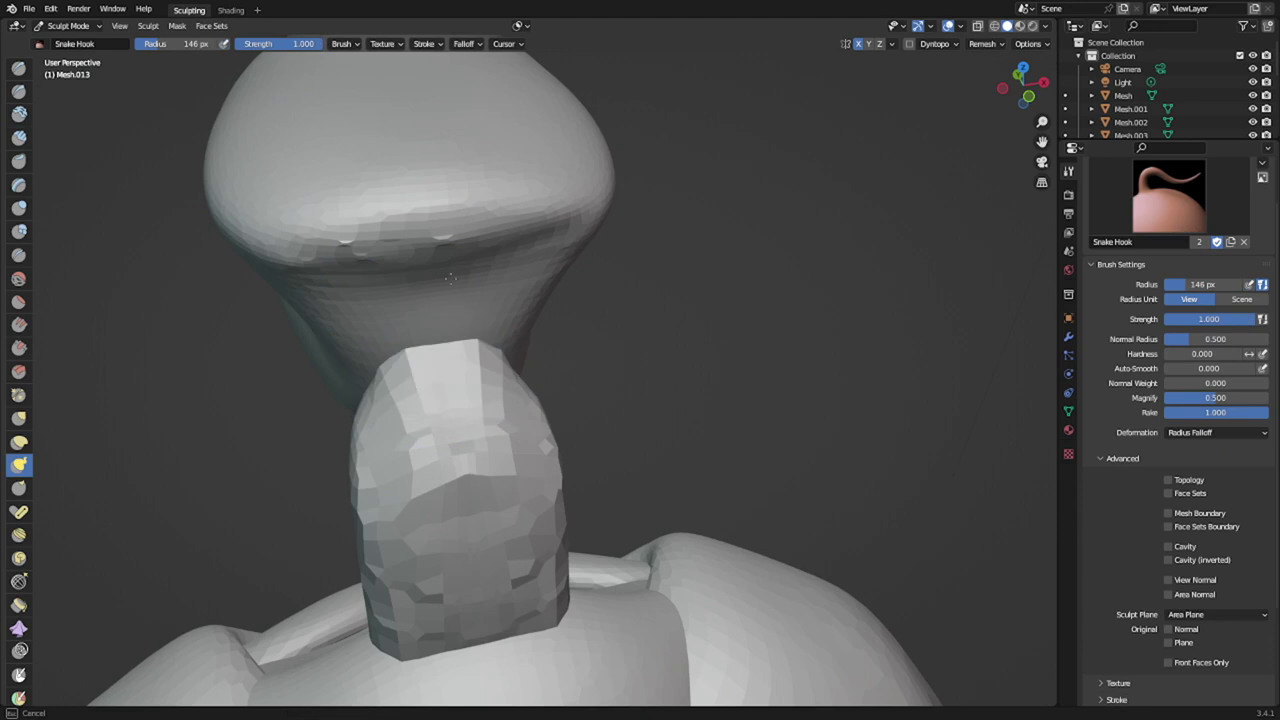
- Pull the rear base of the neck down into the upper back with Snake Hook at 230 px radius
mouse_move(436, 297)
middle_mouse_down()
mouse_move(529, 307)
mouse_move(466, 418)
middle_mouse_up()
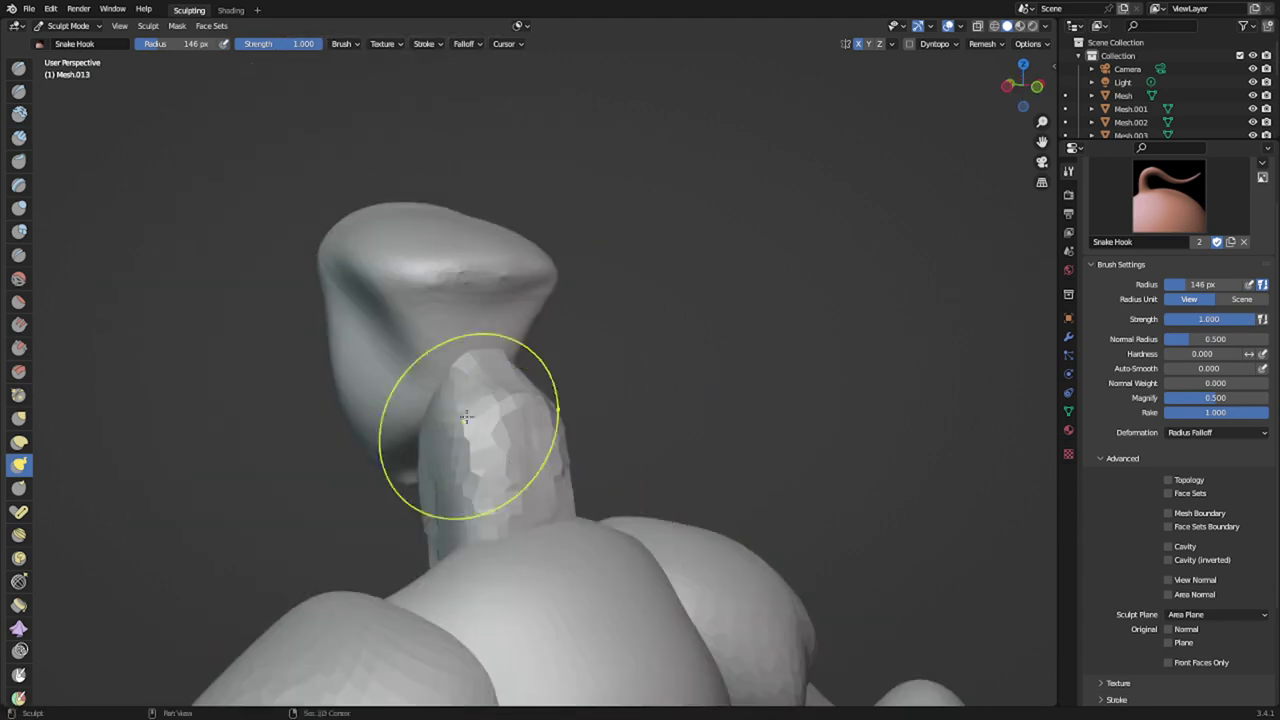
key("f")
left_click(577, 513)
left_click_drag(538, 560, 535, 572)
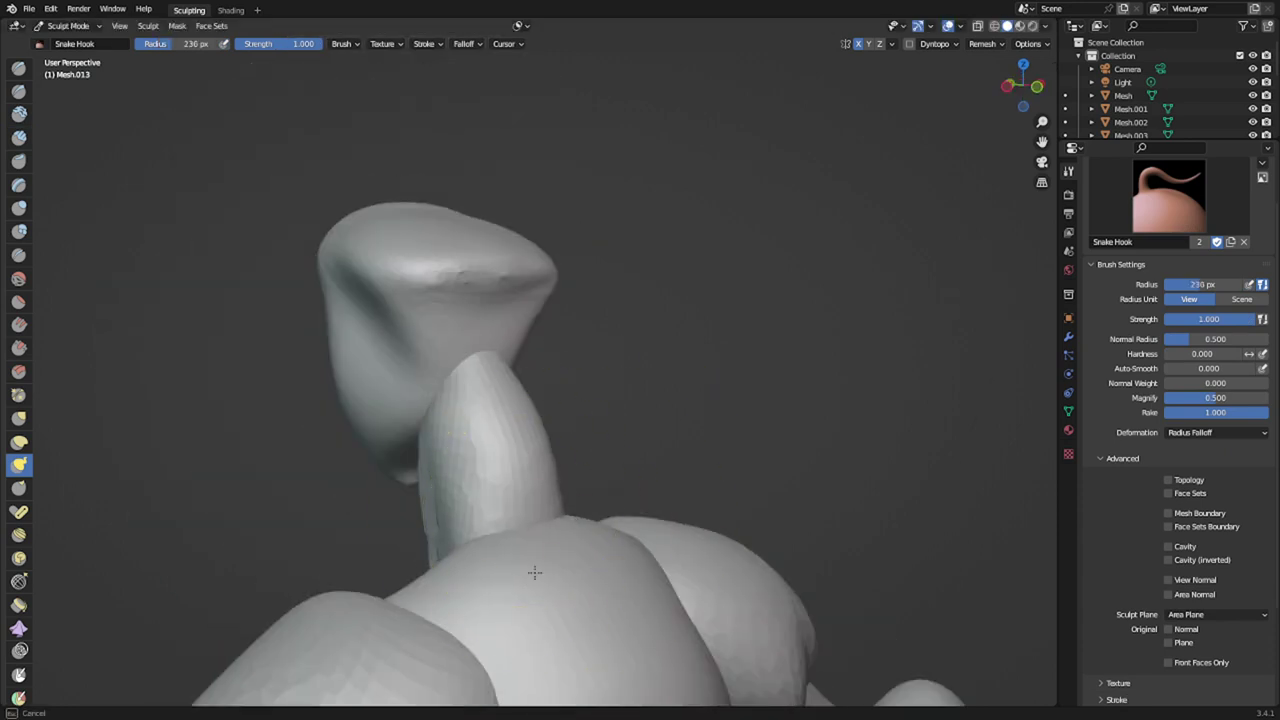
- Narrow the sides of the neck from behind and adjust its upper part beneath the skull from the side
mouse_move(568, 581)
middle_mouse_down()
mouse_move(617, 590)
mouse_move(458, 540)
mouse_move(435, 516)
mouse_move(520, 522)
middle_mouse_up()
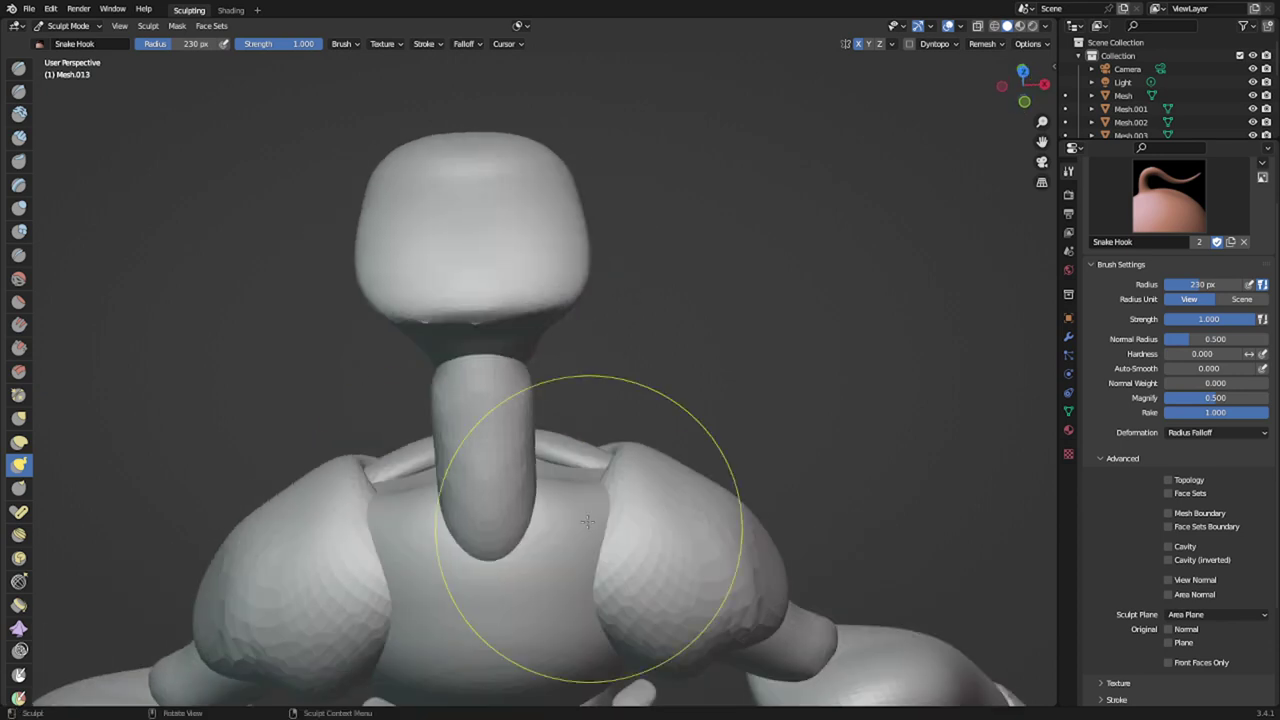
left_click_drag(543, 449, 541, 444)
left_click_drag(508, 372, 507, 367)
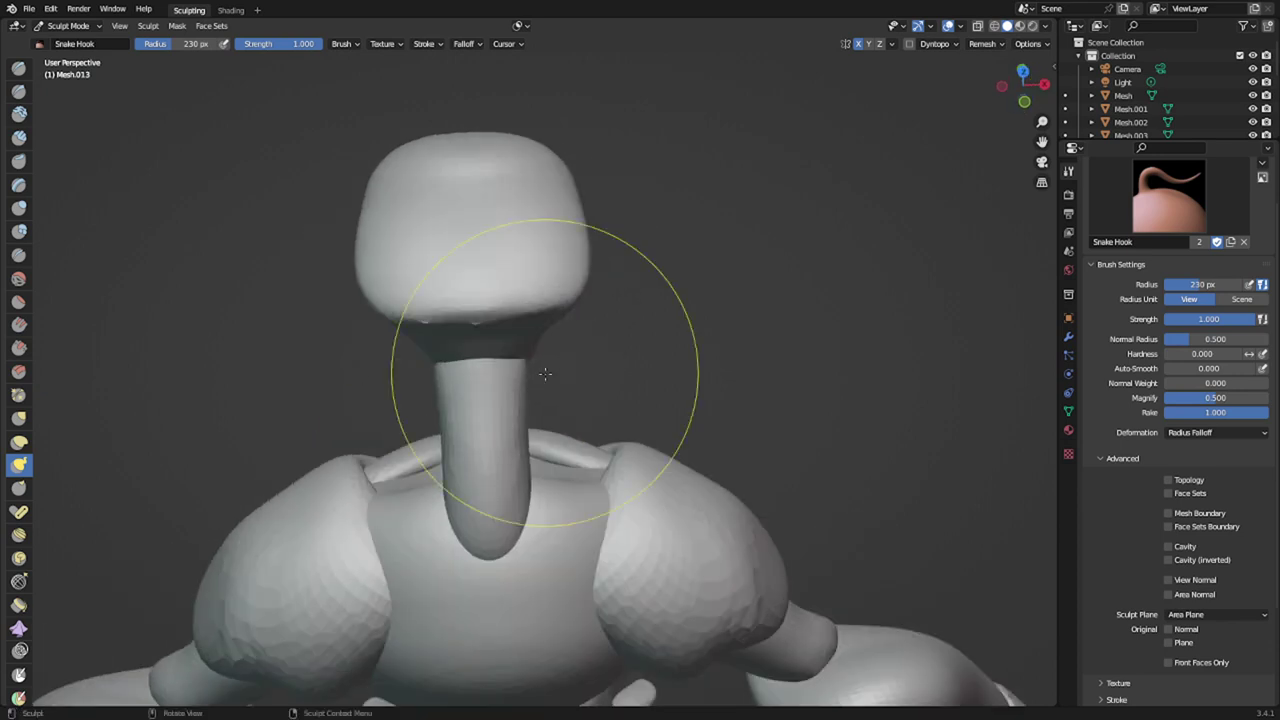
mouse_move(545, 374)
middle_mouse_down()
mouse_move(375, 301)
mouse_move(390, 290)
middle_mouse_up()
left_click_drag(548, 344, 551, 346)
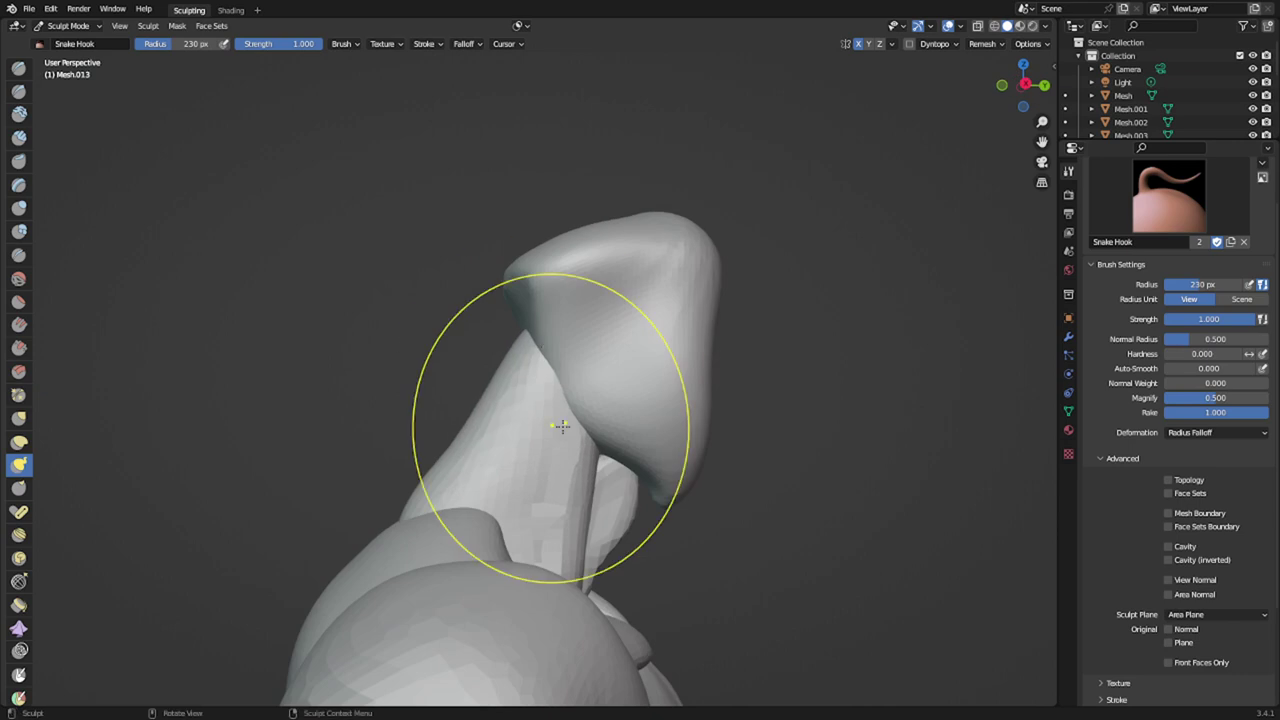
- Switch sculpting to the torso and push its back inward with Snake Hook at 338 px radius
middle_click_drag(560, 426, 385, 452)
mouse_move(525, 512)
middle_mouse_down()
mouse_move(371, 547)
mouse_move(690, 505)
middle_mouse_up()
middle_click_drag(270, 542, 539, 592)
key("alt+q")
key("f")
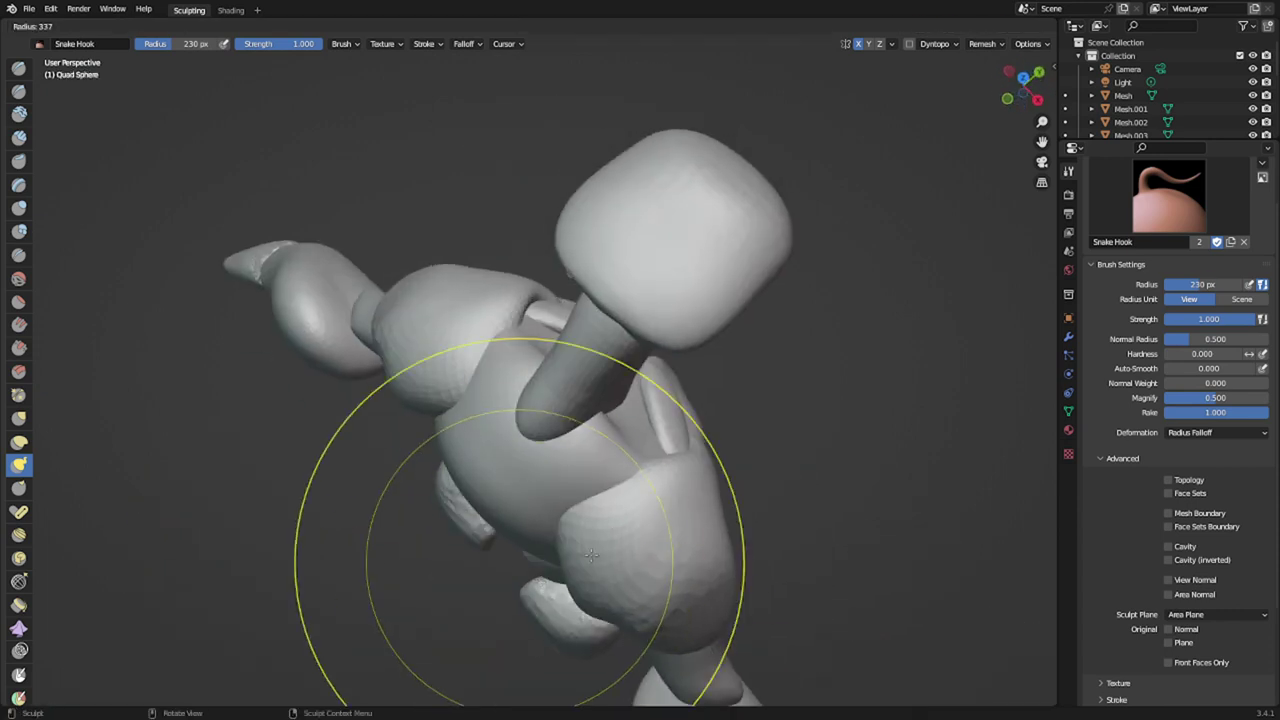
left_click(590, 560)
left_click_drag(503, 546, 536, 522)
- Switch sculpting to the shoulder pieces and pull their lower rear edge down over the upper arm with Snake Hook at 126 px radius
key("f")
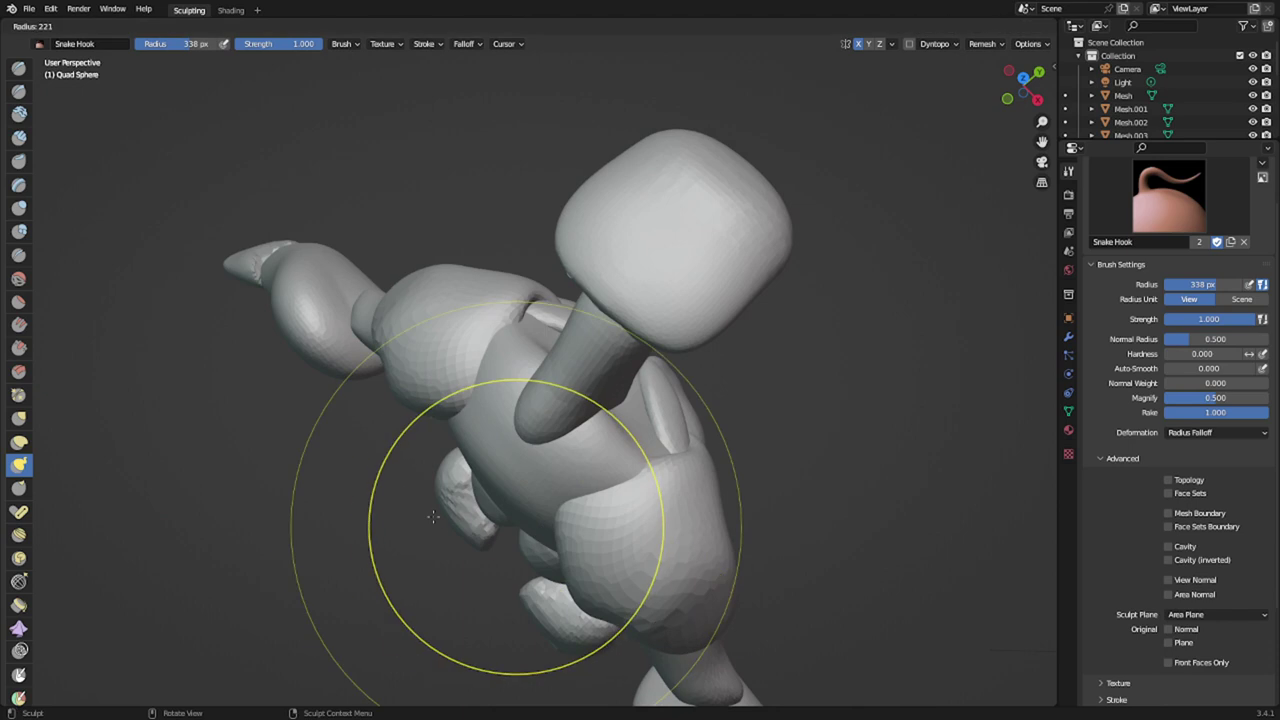
left_click(373, 512)
middle_click_drag(472, 492, 597, 371)
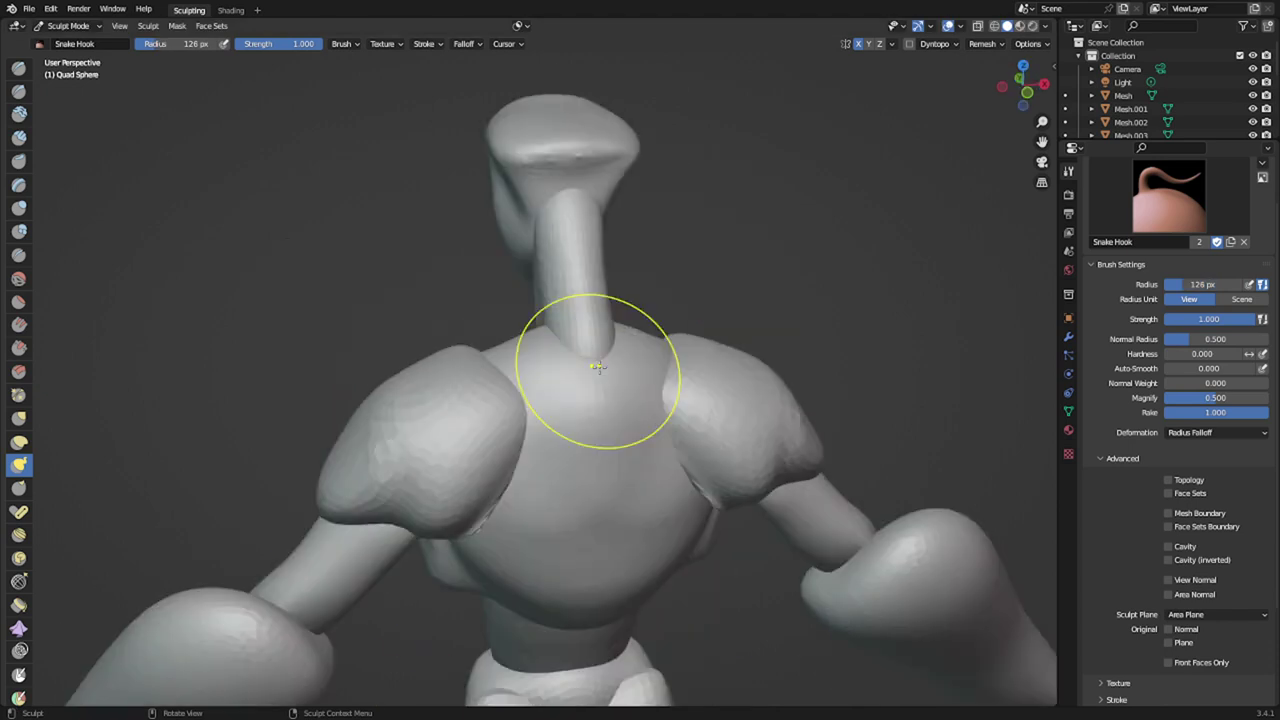
scroll(631, 454, "up", 4)
scroll(598, 458, "down", 4)
middle_click_drag(595, 461, 543, 420)
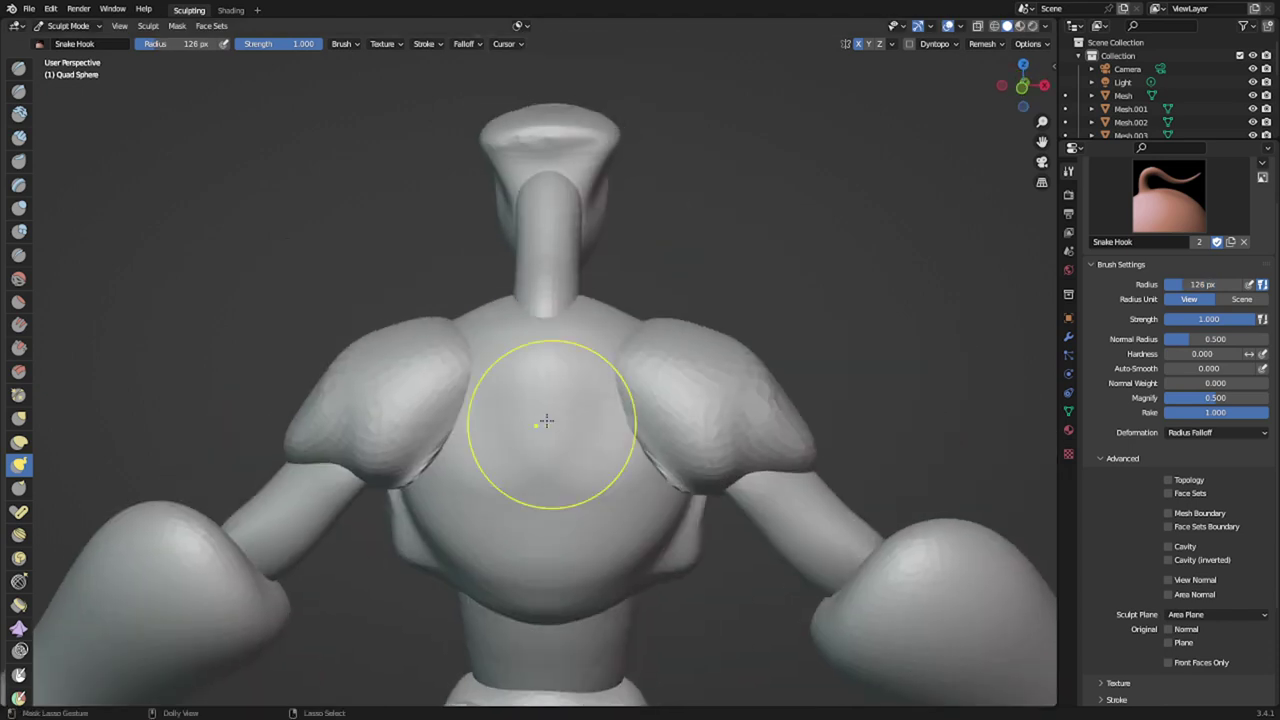
key("m")
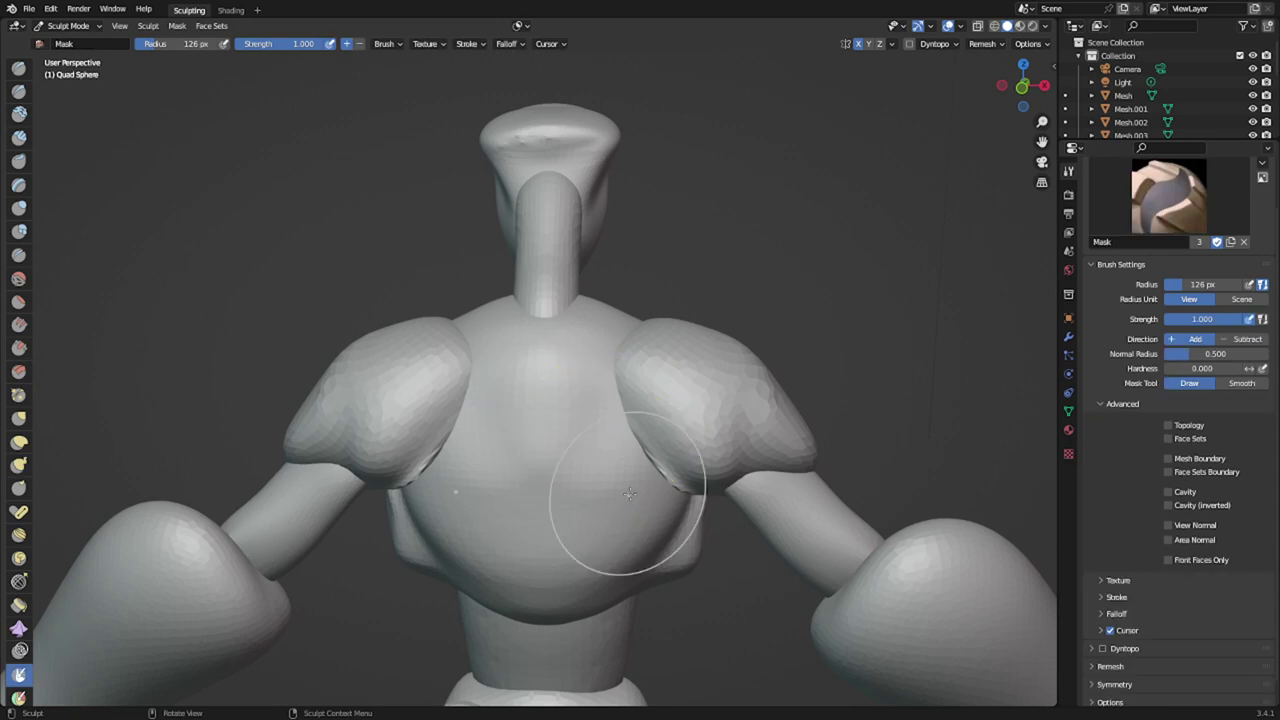
key("alt+q")
mouse_move(725, 418)
middle_mouse_down()
mouse_move(743, 349)
mouse_move(820, 376)
middle_mouse_up()
scroll(745, 349, "up", 2)
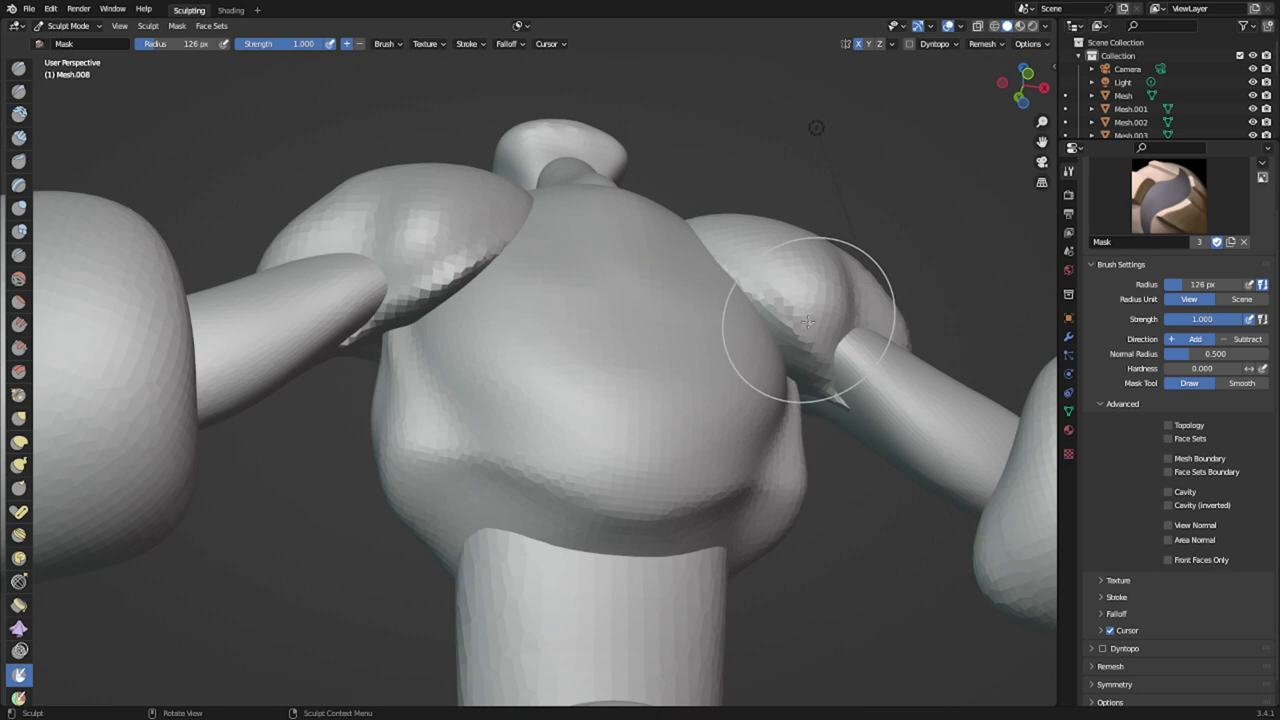
key("k")
mouse_move(809, 323)
left_mouse_down()
mouse_move(737, 279)
mouse_move(854, 454)
left_mouse_up()
- Switch sculpting back to the torso and mask both shoulder-blade areas on the back with the Mask brush at 75 px radius
mouse_move(829, 421)
middle_mouse_down()
mouse_move(798, 482)
mouse_move(740, 486)
middle_mouse_up()
key("alt+q")
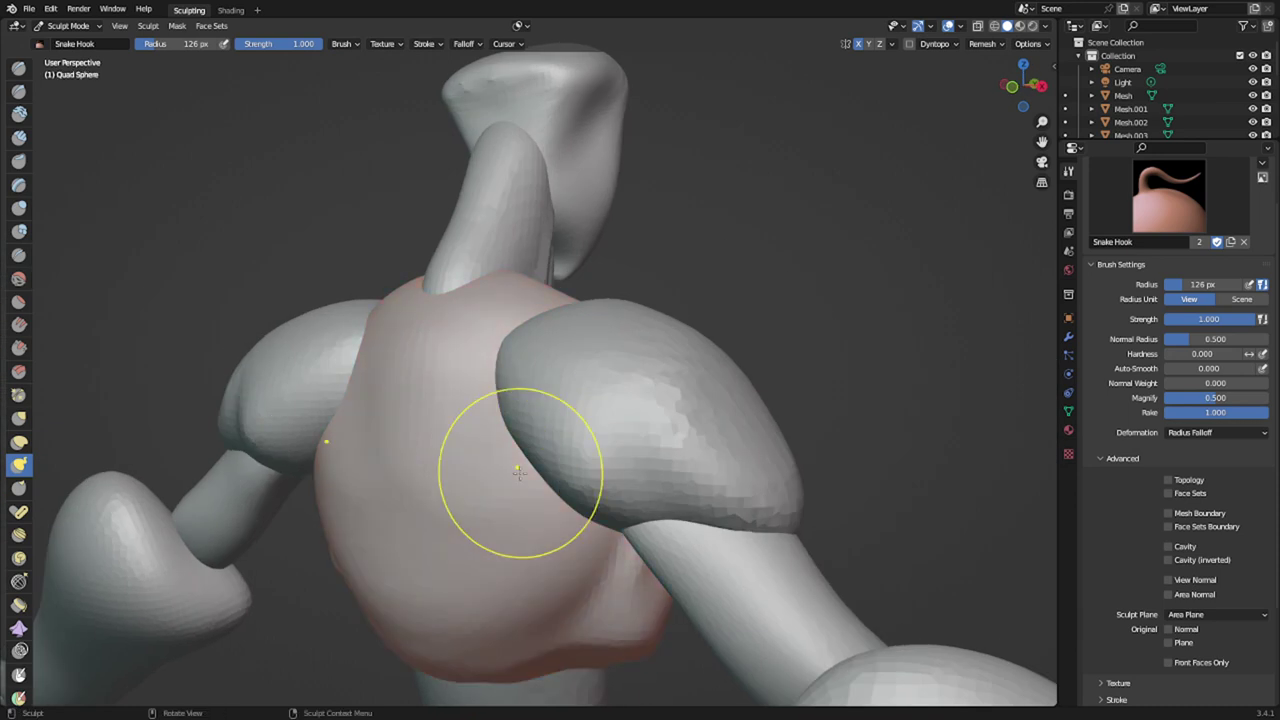
mouse_move(517, 470)
middle_mouse_down()
mouse_move(557, 481)
mouse_move(491, 566)
mouse_move(502, 498)
mouse_move(561, 489)
middle_mouse_up()
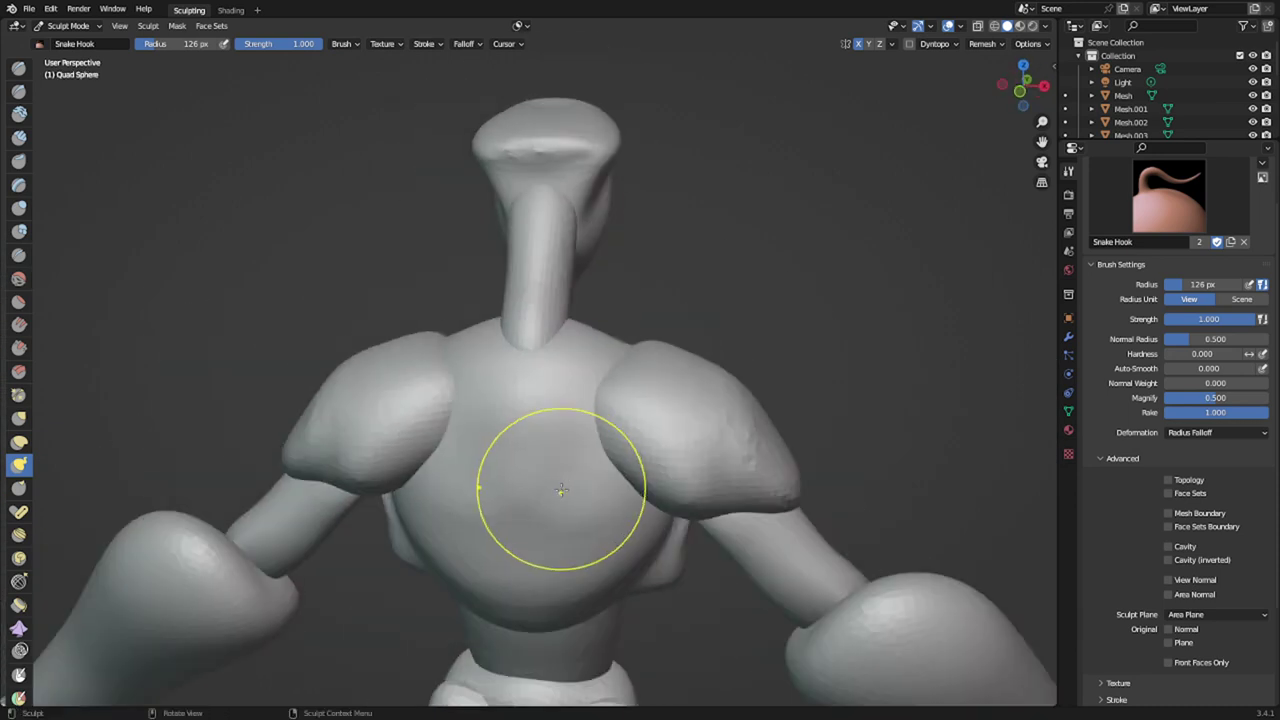
key("m")
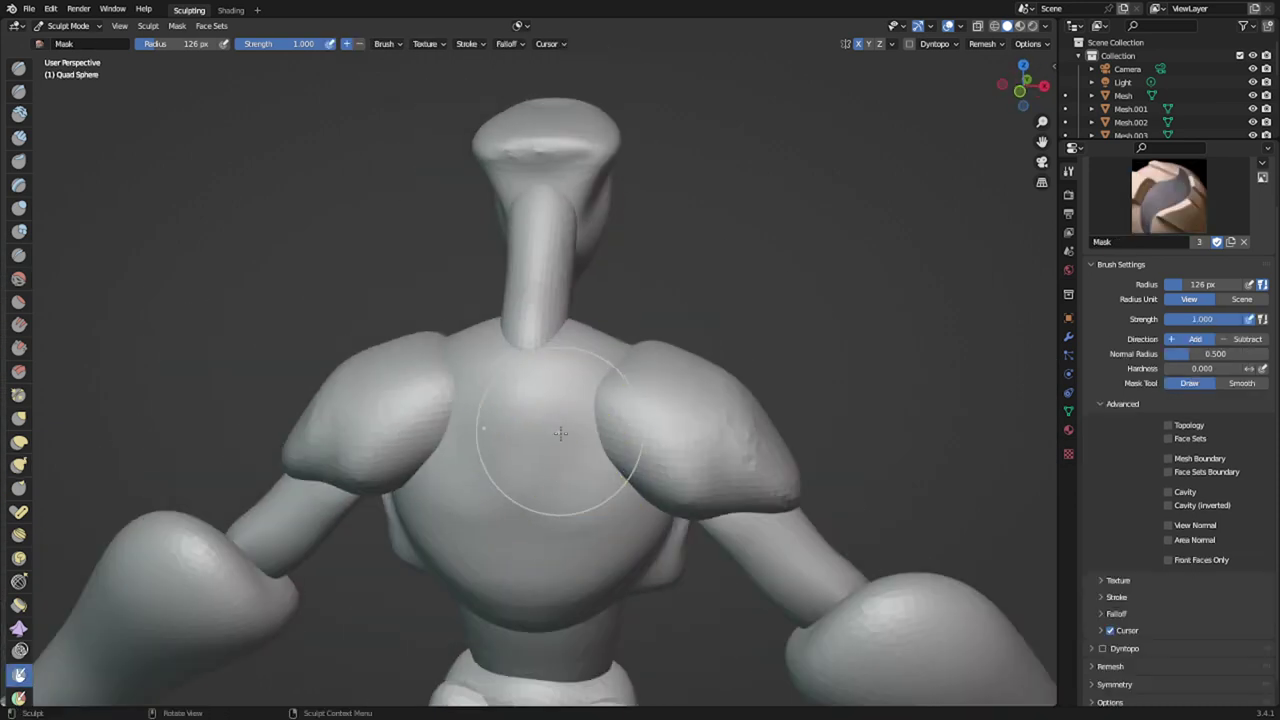
mouse_move(562, 442)
left_mouse_down()
mouse_move(568, 498)
mouse_move(594, 464)
mouse_move(584, 496)
mouse_move(589, 475)
left_mouse_up()
key("ctrl+z")
key("f")
left_click(538, 480)
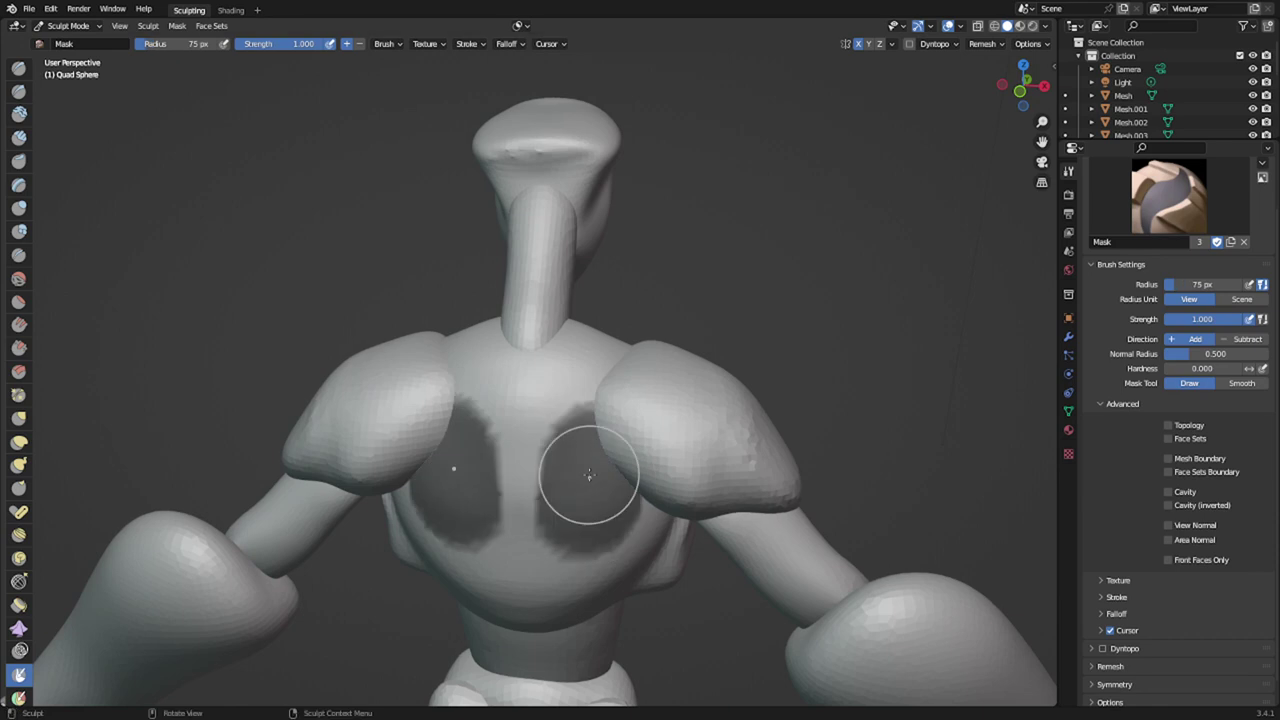
- Invert the back mask and pull both shoulder-blade areas out of the torso with Snake Hook at 221 px radius
key("ctrl+i")
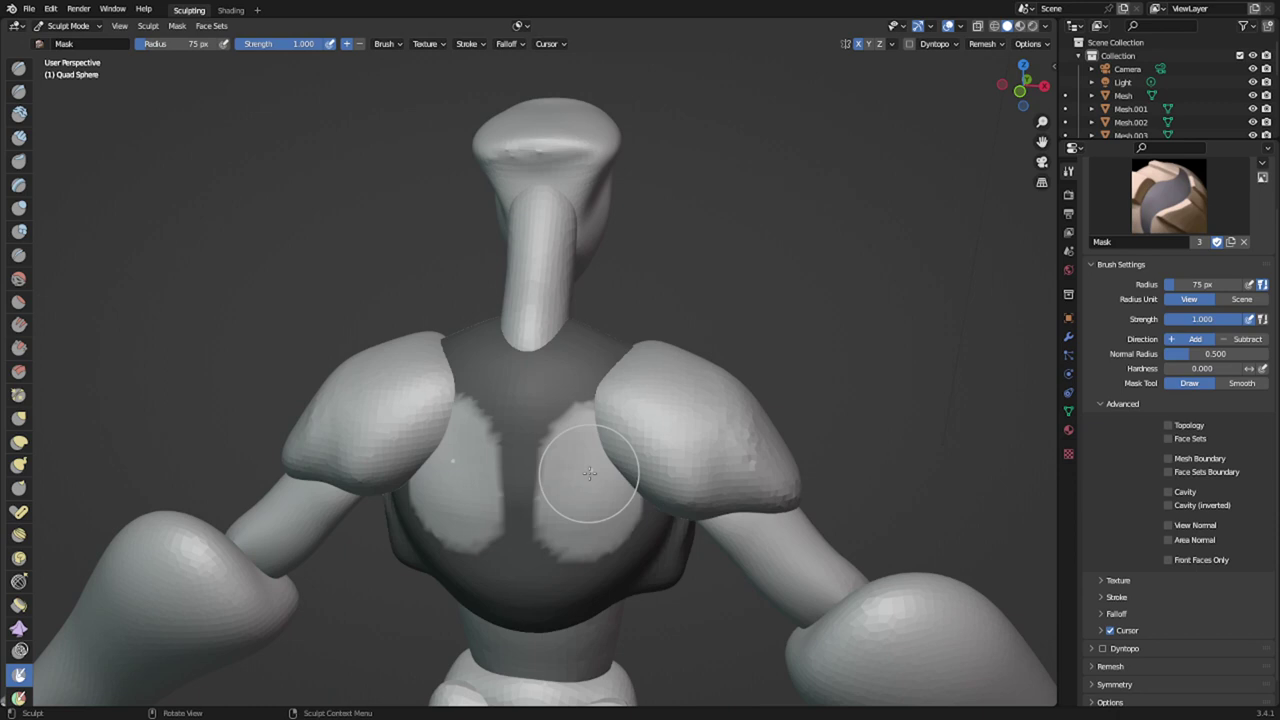
key("k")
mouse_move(589, 473)
middle_mouse_down()
mouse_move(548, 560)
mouse_move(480, 571)
mouse_move(524, 534)
middle_mouse_up()
key("f")
left_click(617, 519)
left_click_drag(423, 522, 282, 630)
mouse_move(357, 622)
middle_mouse_down()
mouse_move(474, 566)
mouse_move(420, 540)
mouse_move(476, 537)
middle_mouse_up()
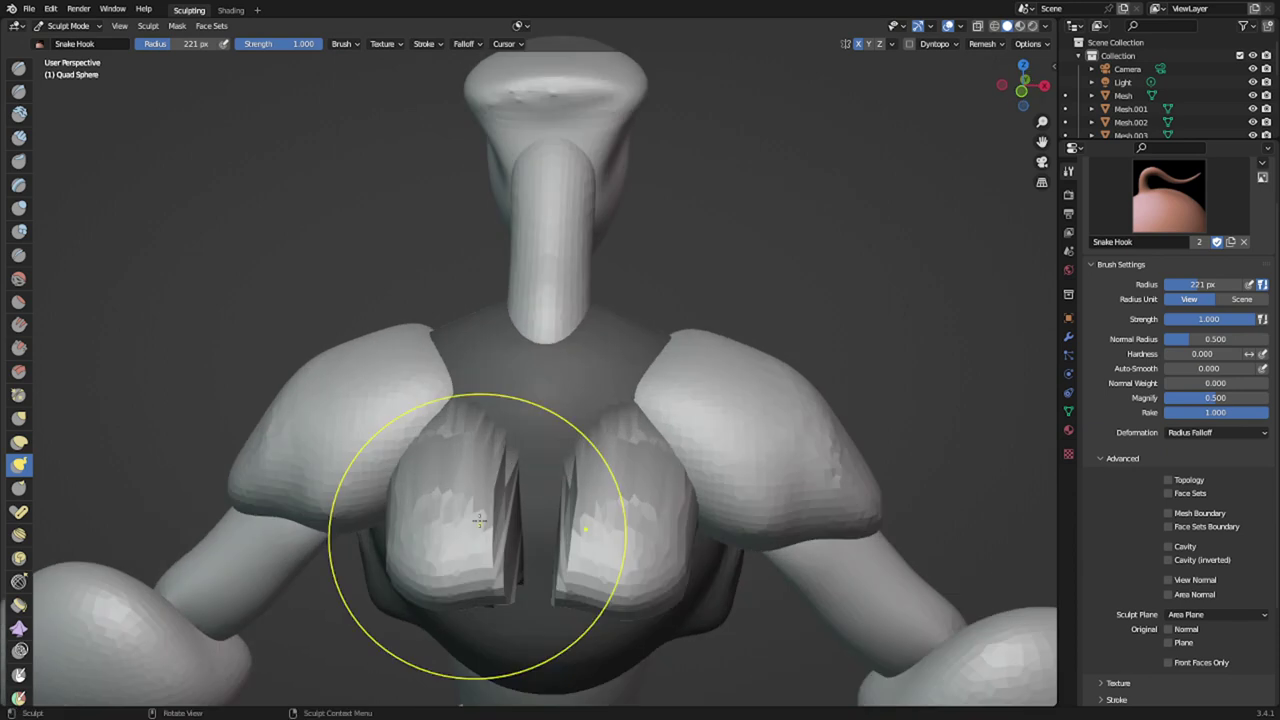
mouse_move(566, 541)
middle_mouse_down()
mouse_move(616, 501)
mouse_move(588, 495)
middle_mouse_up()
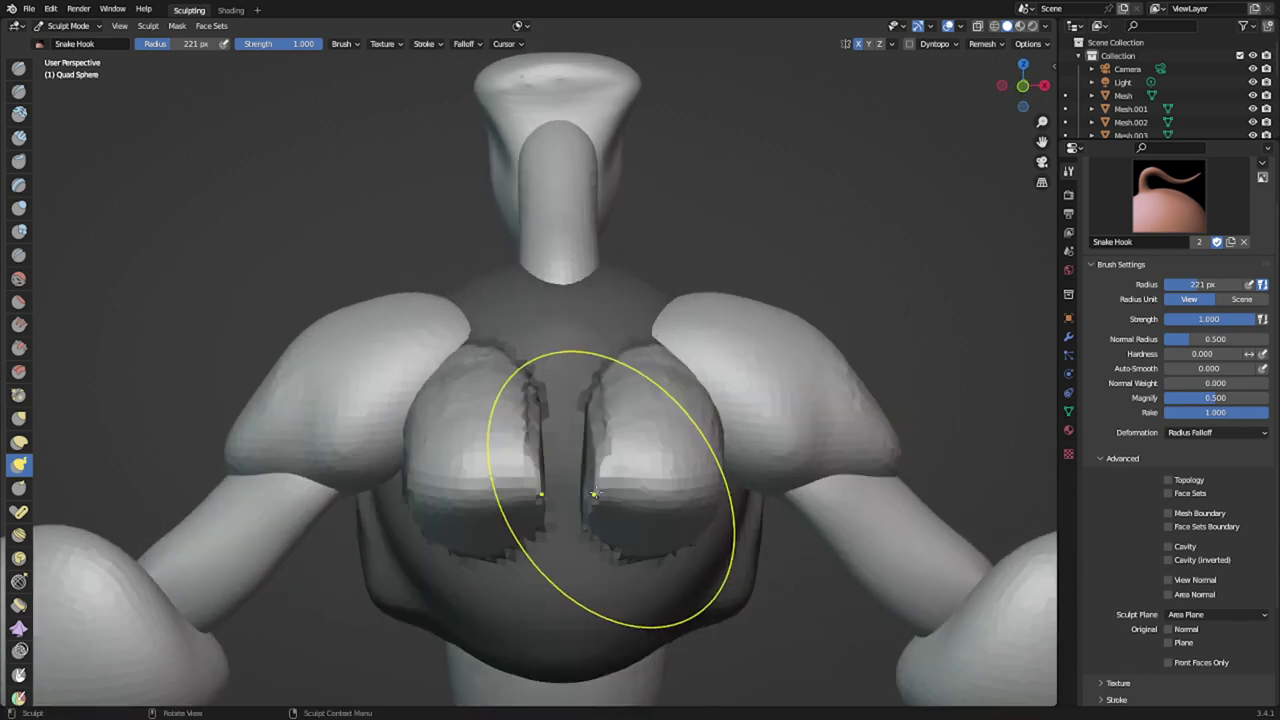
- Invert the mask again, split the two shoulder-blade forms into their own object and enter Sculpt Mode on it
key("ctrl+i")
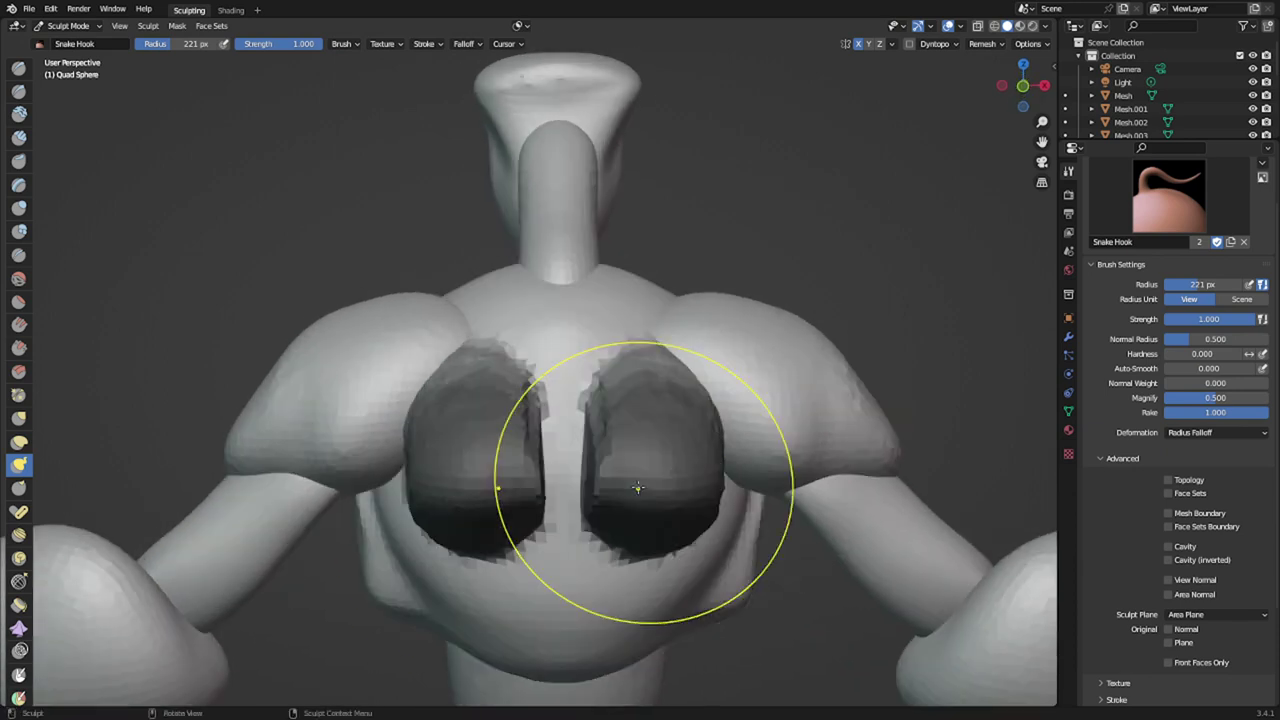
key("q")
left_click(638, 488)
middle_click_drag(638, 488, 549, 521)
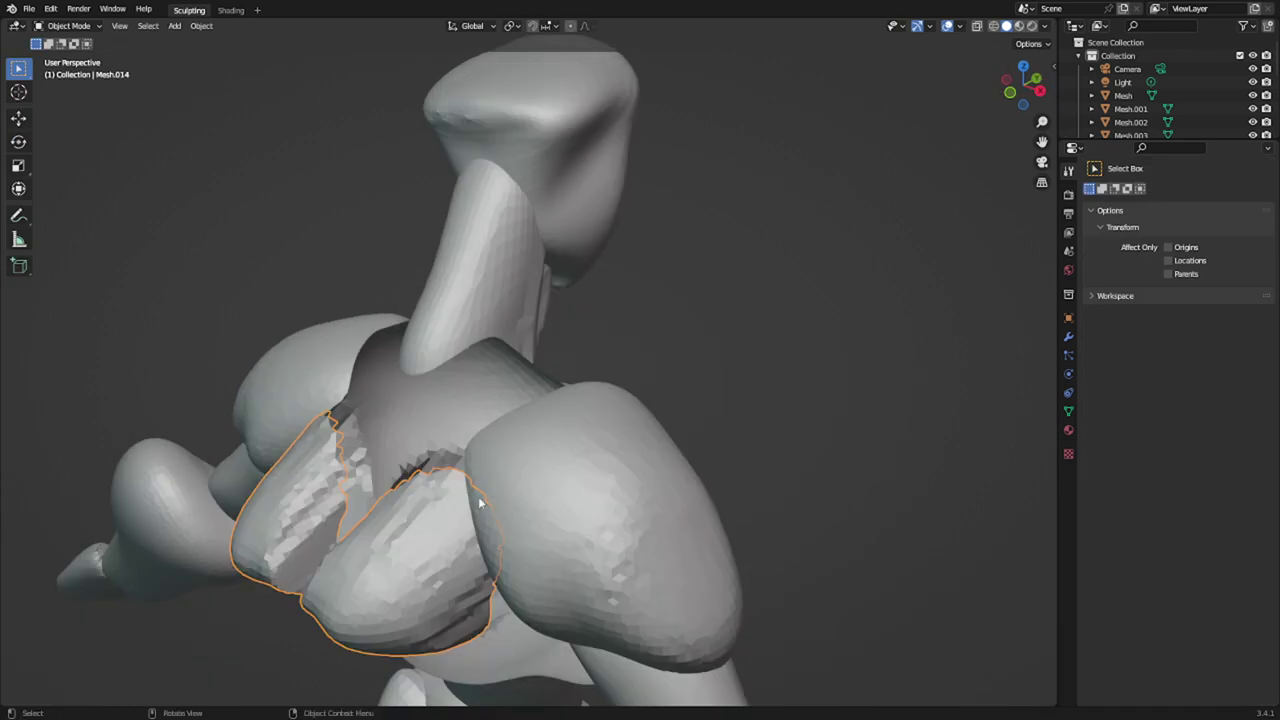
key("ctrl+Tab")
left_click(450, 600)
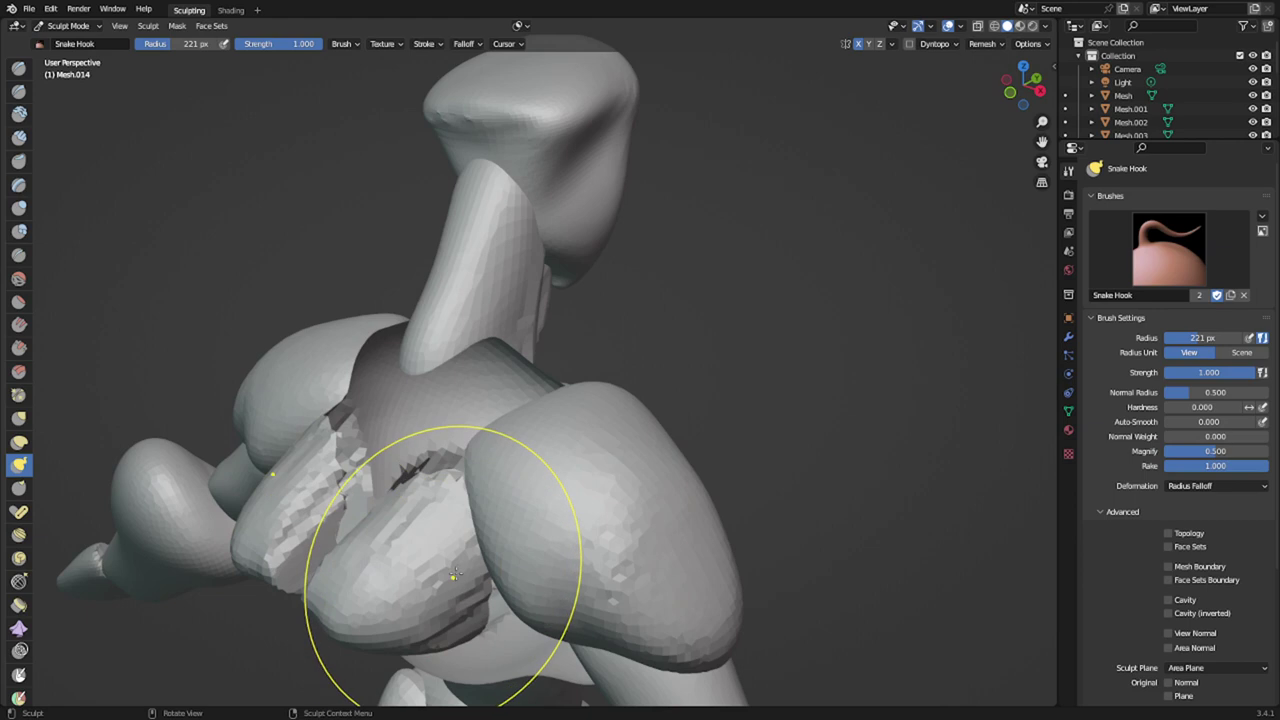
- Pull the inner upper edges of the shoulder blades with Snake Hook, and remesh the torso to even out the jagged cut areas
middle_click_drag(442, 563, 446, 624)
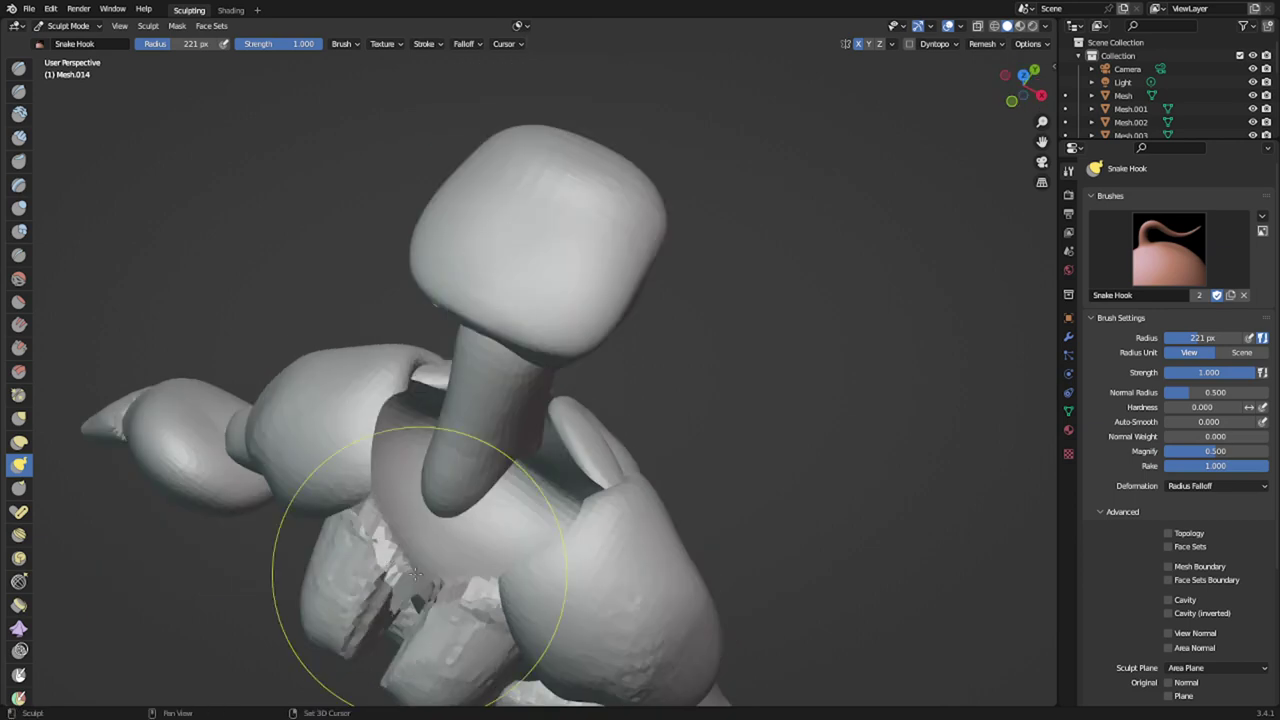
left_click_drag(409, 567, 387, 560)
middle_click_drag(387, 560, 385, 465, "shift")
mouse_move(388, 462)
middle_mouse_down()
mouse_move(548, 413)
mouse_move(556, 399)
middle_mouse_up()
key("alt+q")
key("ctrl+r")
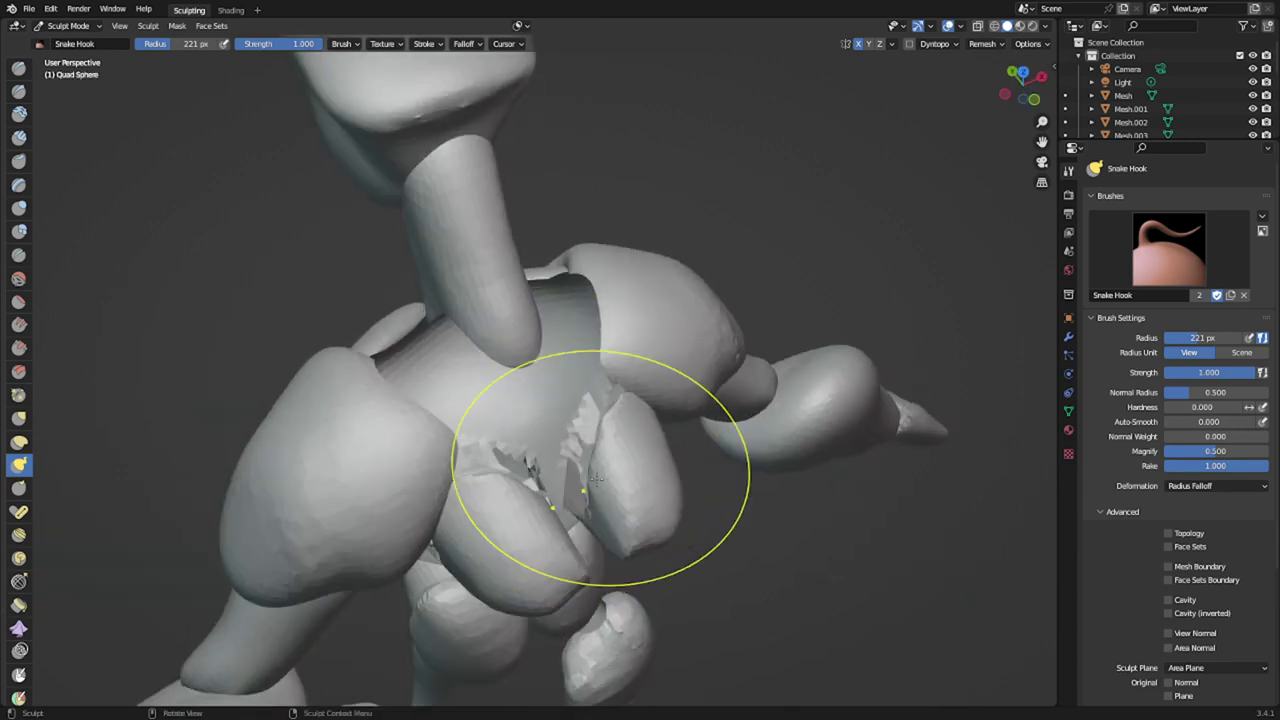
left_click_drag(597, 467, 576, 510)
mouse_move(619, 478)
middle_mouse_down()
mouse_move(686, 448)
mouse_move(655, 477)
middle_mouse_up()
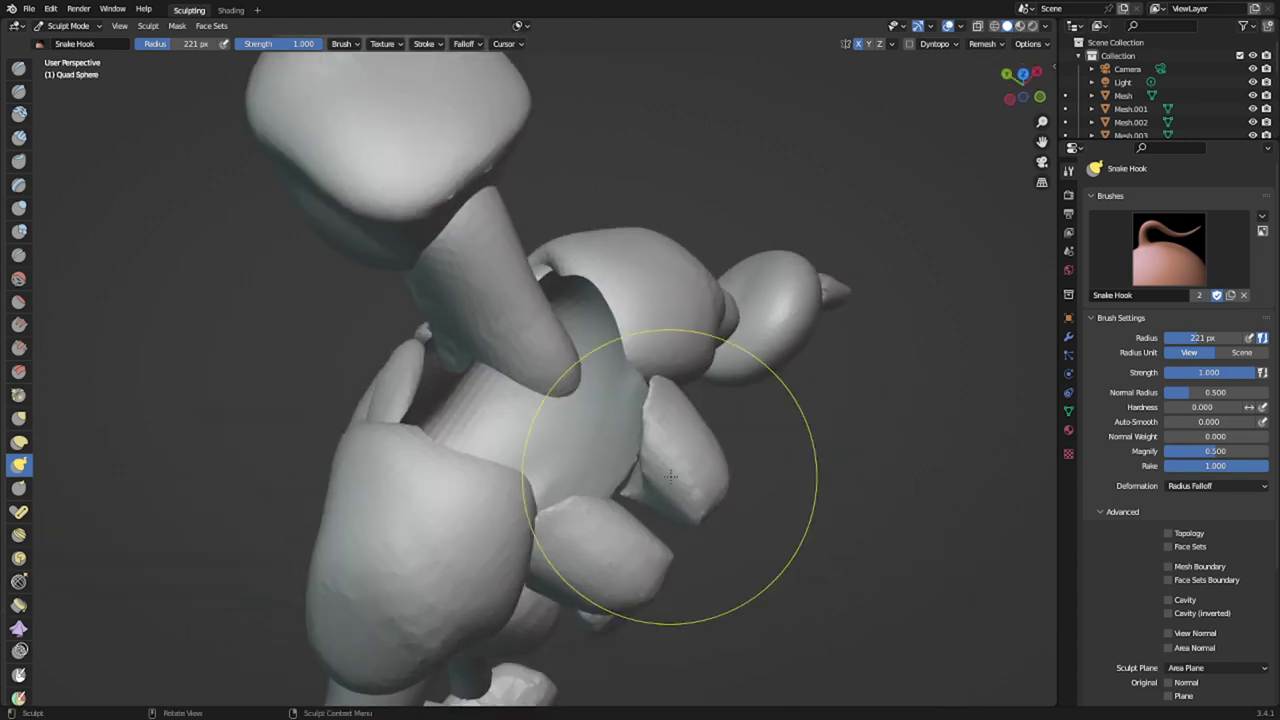
- Switch sculpting to the shoulder blades and reshape their outer faces and lower ends with Snake Hook, reducing the brush radius
key("alt+q")
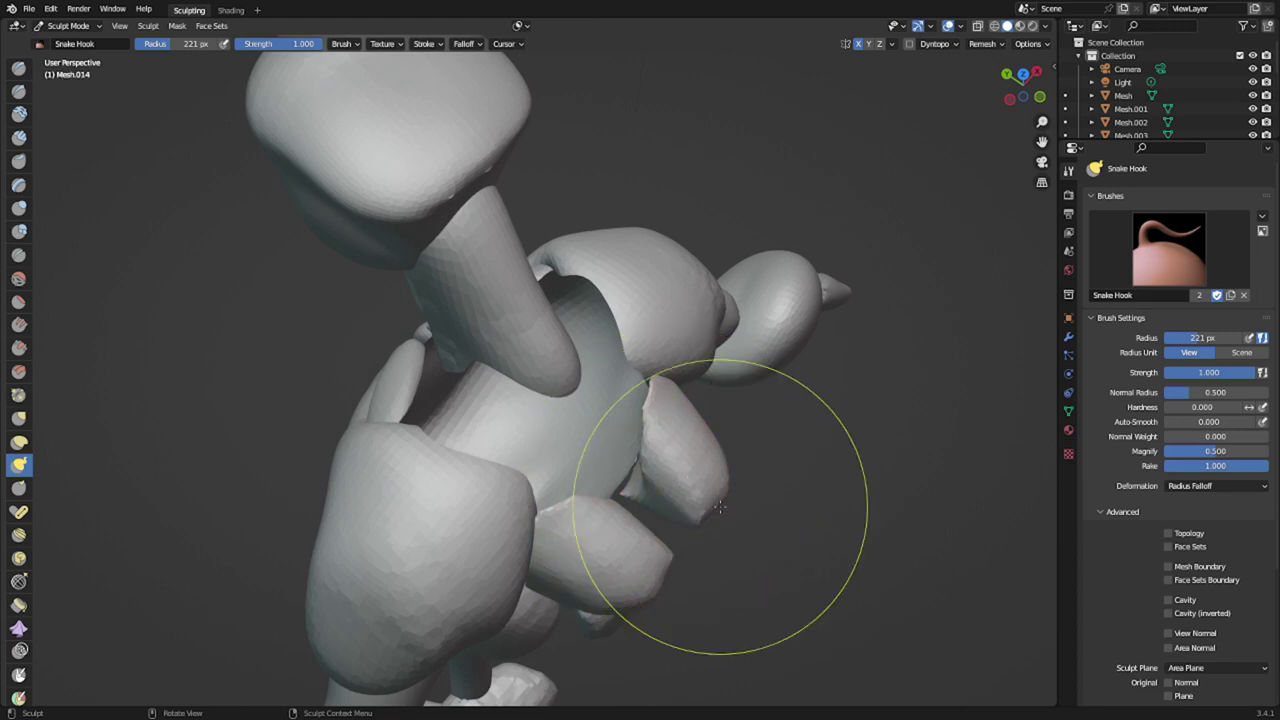
key("f")
left_click(784, 503)
left_click_drag(696, 503, 638, 487)
middle_click_drag(640, 490, 550, 364)
key("f")
left_click(461, 391)
key("f")
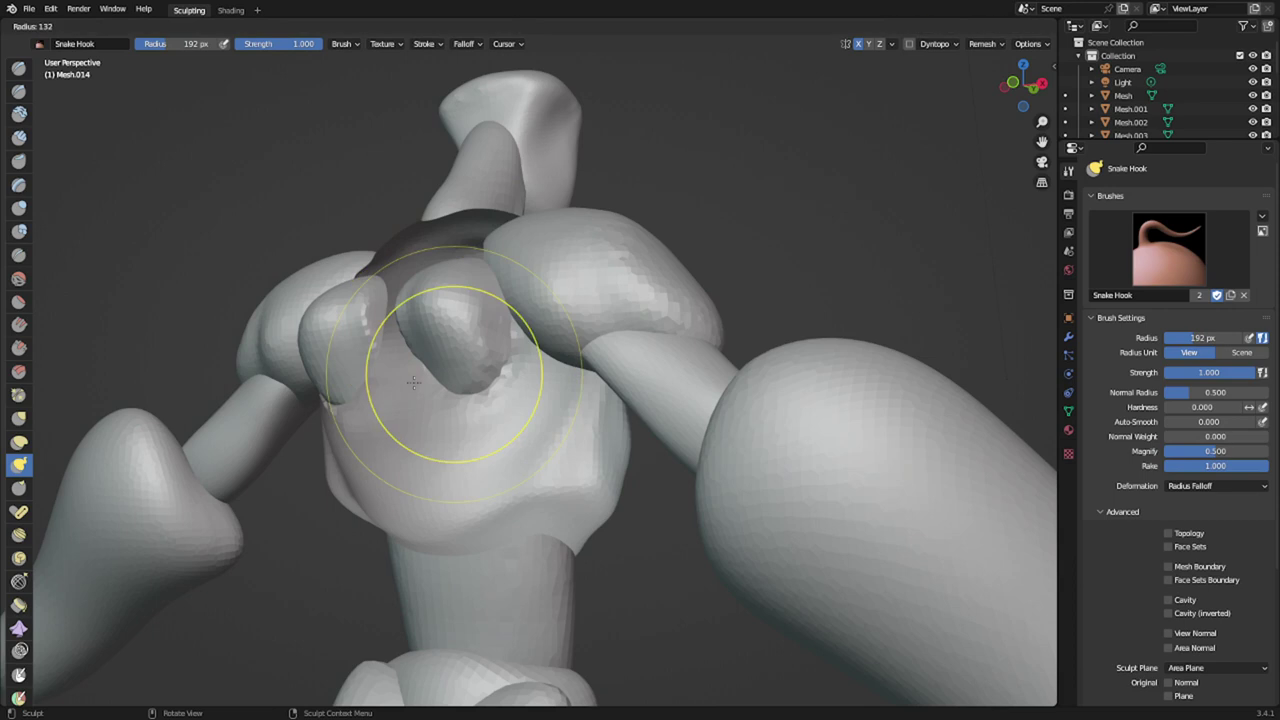
left_click(409, 371)
left_click_drag(443, 376, 430, 415)
mouse_move(470, 405)
middle_mouse_down()
mouse_move(486, 458)
mouse_move(445, 542)
middle_mouse_up()
- Adjust the shoulder blades' voxel size and broaden their upper ends toward the shoulders with Snake Hook at 258 px radius
key("f")
left_click(518, 493)
key("shift+r")
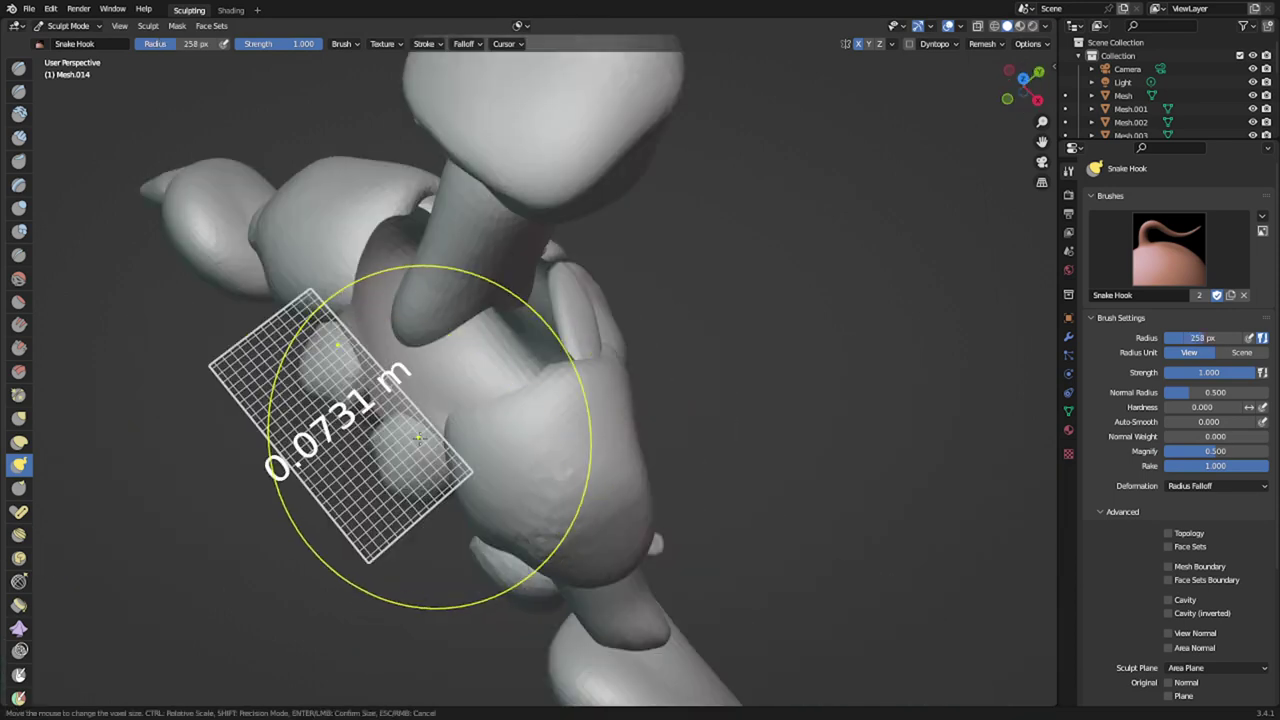
left_click(416, 440)
middle_click_drag(418, 438, 537, 368)
mouse_move(508, 418)
left_mouse_down()
mouse_move(497, 443)
mouse_move(474, 390)
left_mouse_up()
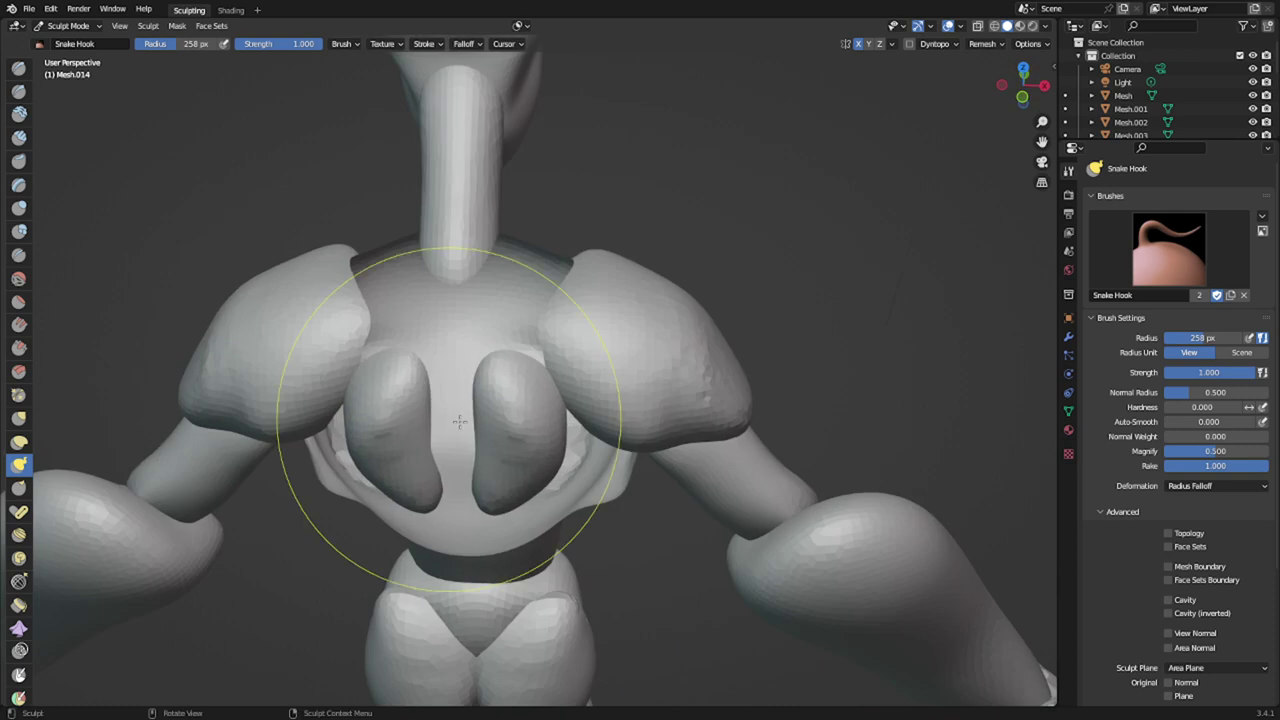
left_click_drag(585, 422, 587, 422)
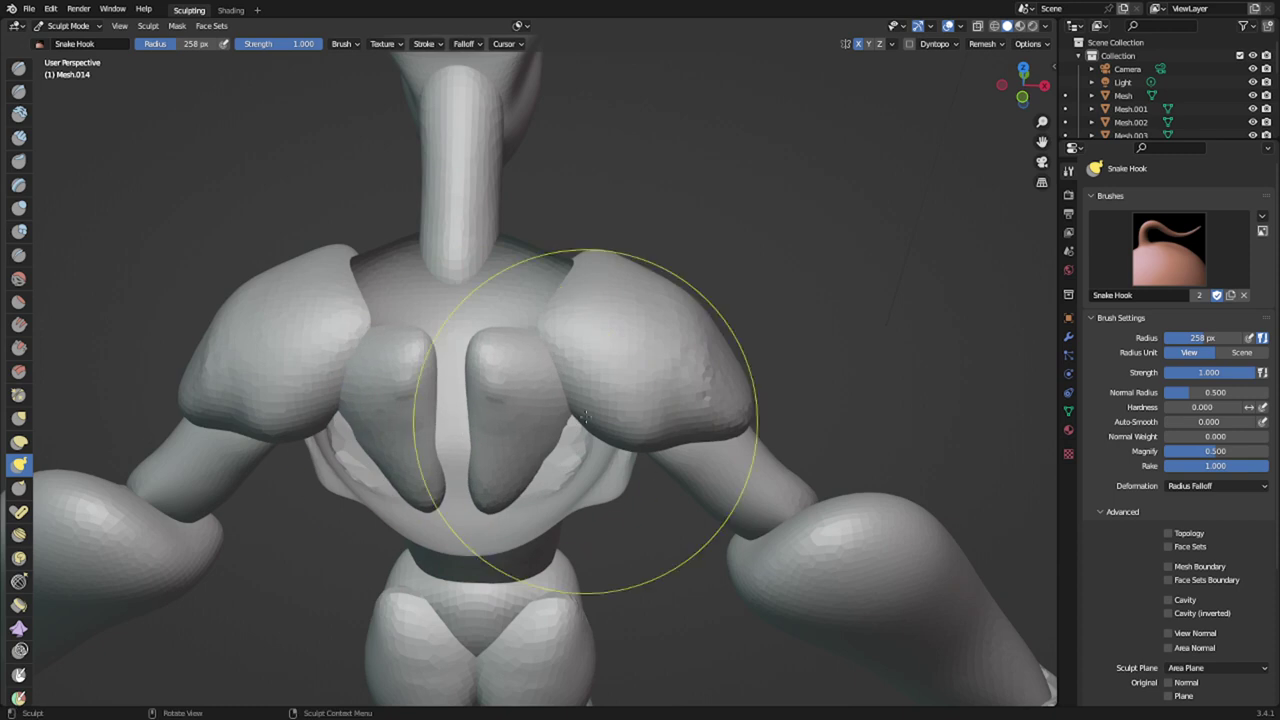
- Pull the lower outer corners of the shoulder blades outward from below with Snake Hook at 154 px radius
middle_click_drag(585, 420, 525, 347)
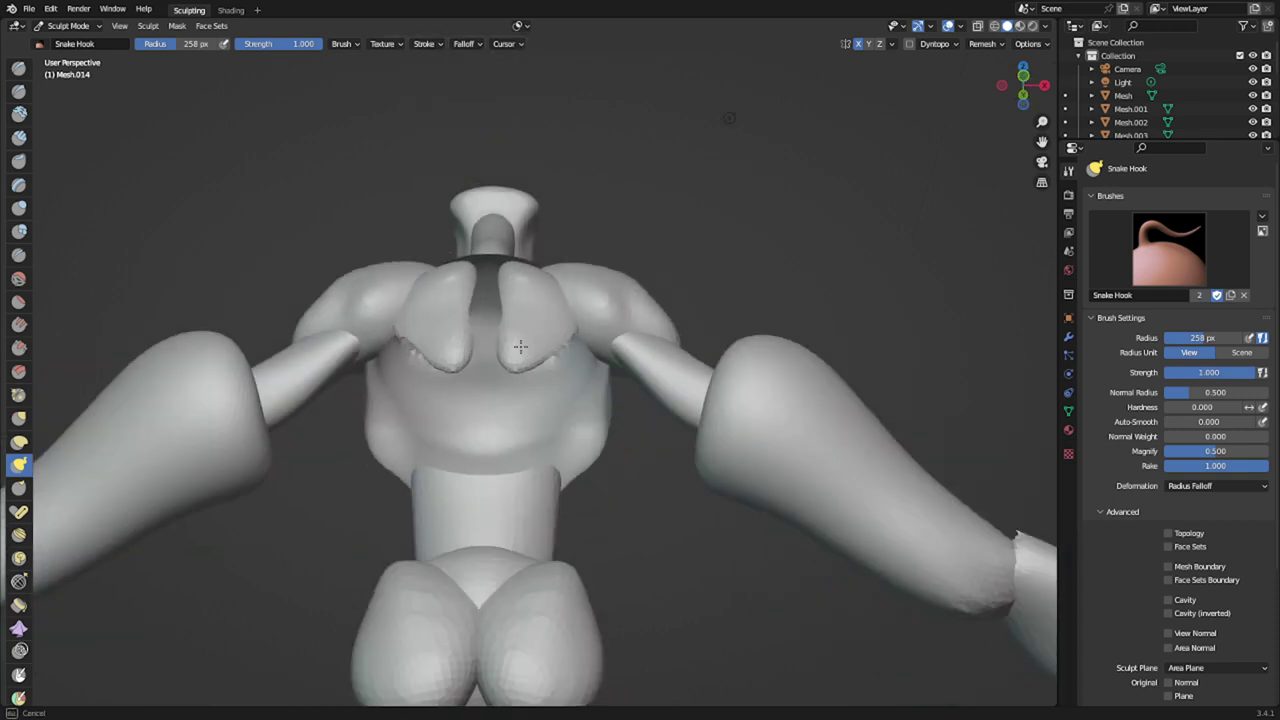
key("f")
left_click(430, 335)
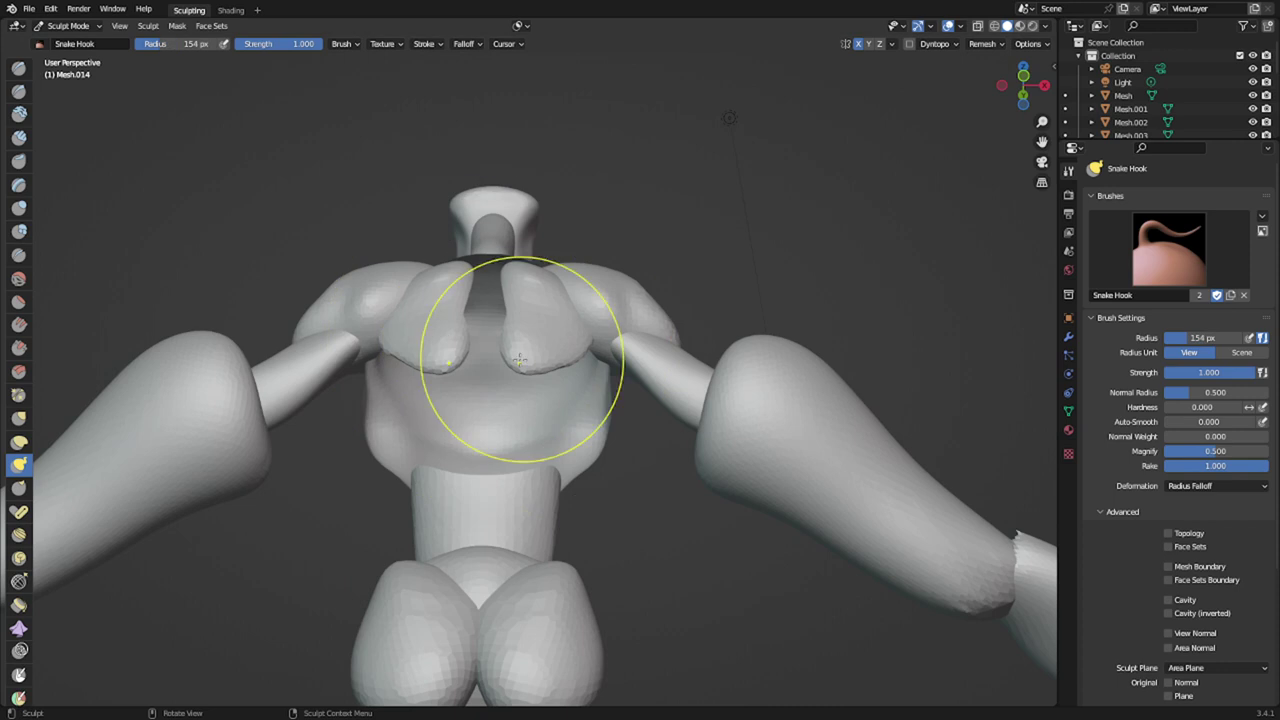
mouse_move(524, 377)
middle_mouse_down()
mouse_move(550, 428)
mouse_move(536, 414)
mouse_move(517, 434)
mouse_move(563, 475)
mouse_move(539, 344)
middle_mouse_up()
- Thicken the shoulder blades, especially their lower halves, with the Inflate brush at 154 px radius and 0.500 strength
scroll(536, 410, "up", 1)
key("alt+q")
key("i")
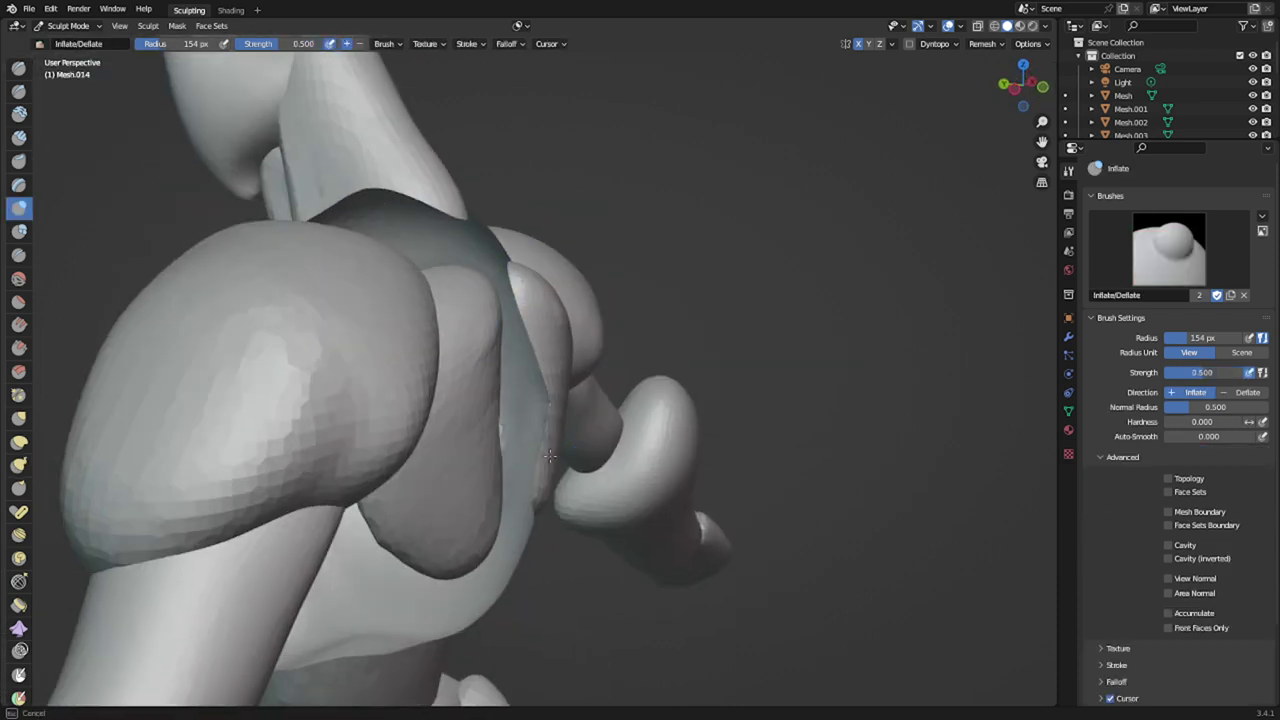
middle_click_drag(574, 434, 462, 416)
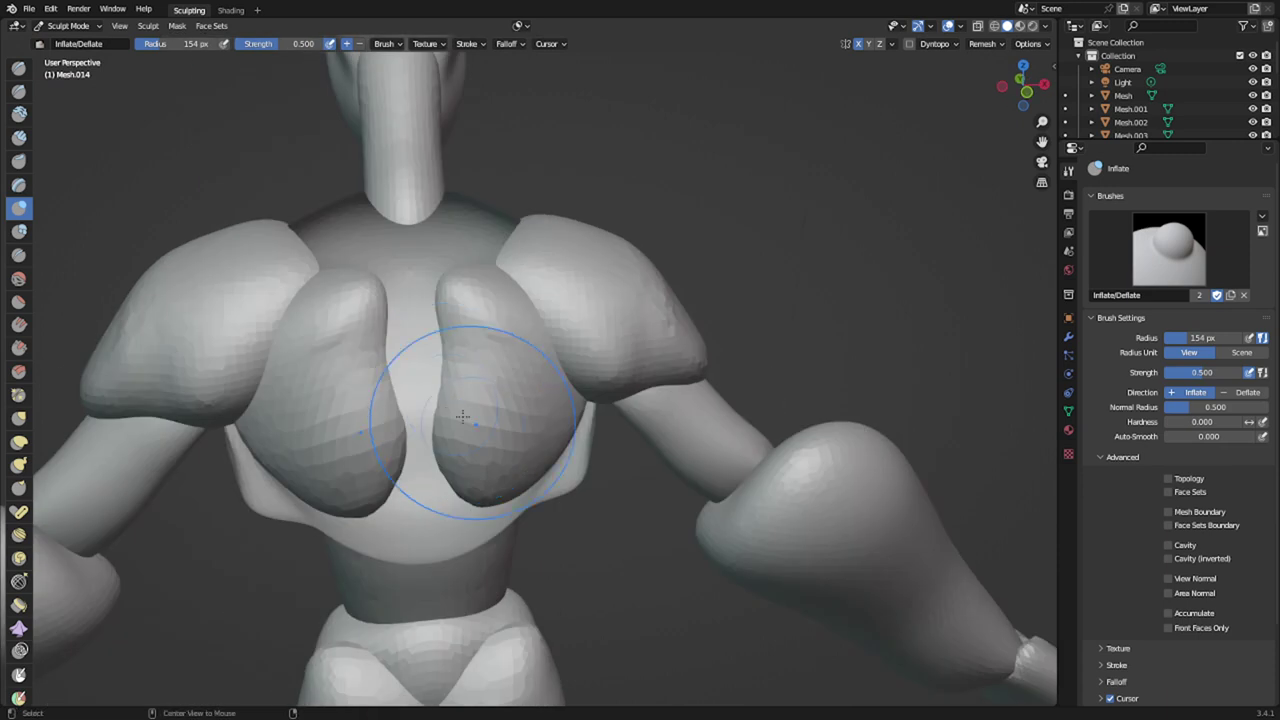
- Switch sculpting to the torso and swell the upper back between the shoulder blades with Inflate at 219 px radius
key("alt+q")
mouse_move(430, 490)
middle_mouse_down()
mouse_move(368, 415)
mouse_move(309, 534)
mouse_move(391, 390)
mouse_move(438, 488)
mouse_move(414, 541)
middle_mouse_up()
key("f")
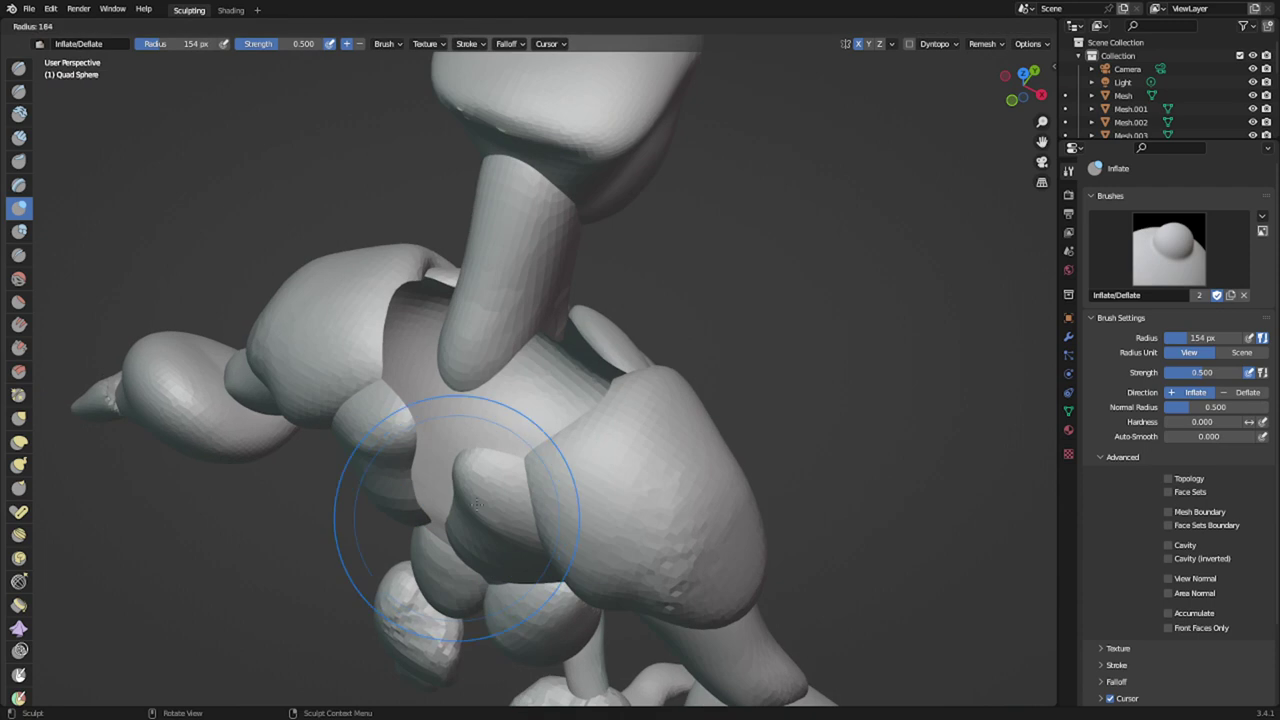
left_click(556, 520)
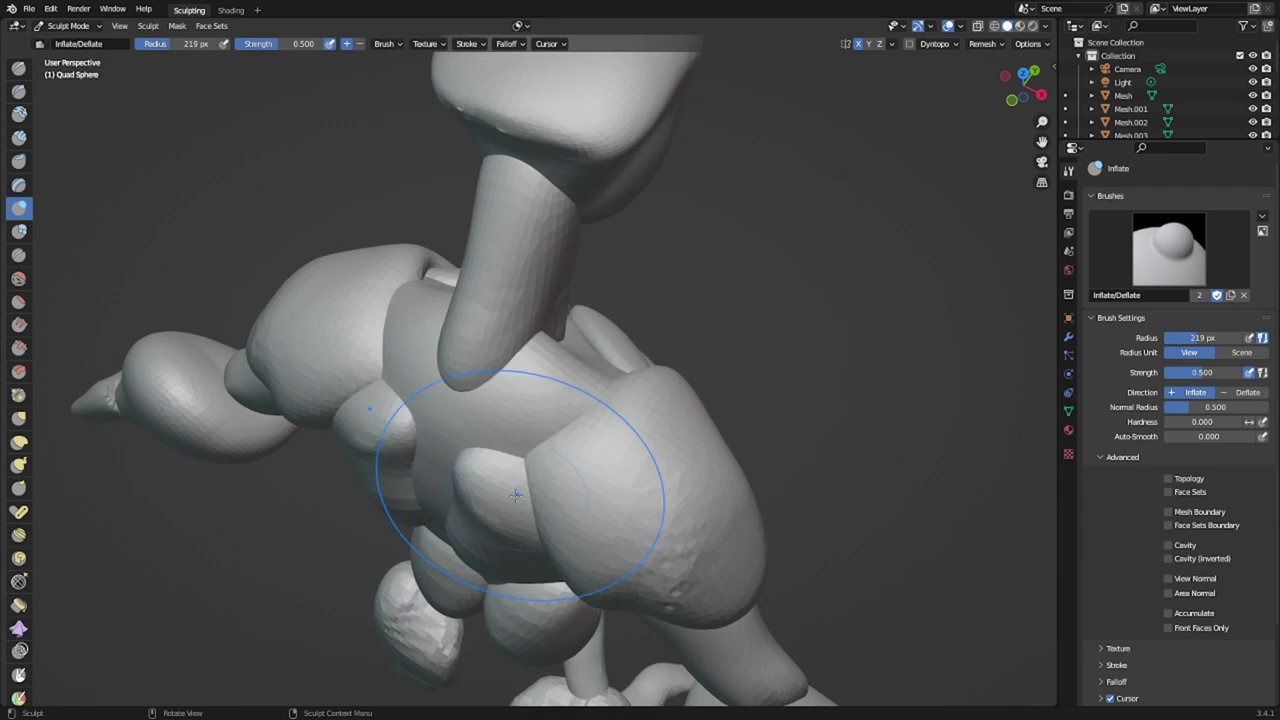
- Examine the proportions of the whole figure from the front
scroll(452, 490, "down", 6)
middle_click_drag(452, 490, 540, 462)
scroll(440, 470, "down", 4)
scroll(503, 511, "up", 2)
scroll(503, 511, "down", 1)
scroll(551, 485, "down", 1)
scroll(585, 591, "down", 2)
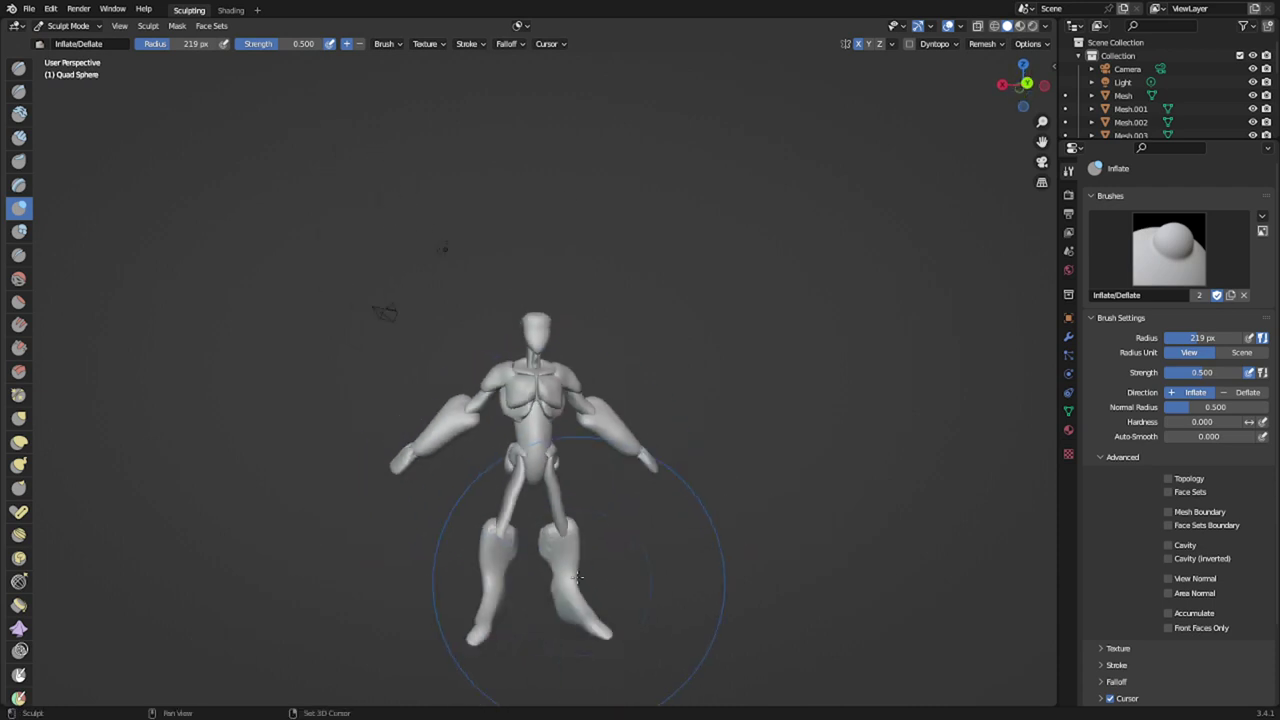
middle_click_drag(603, 588, 528, 507, "shift")
- Switch sculpting to the abdomen and narrow both sides of the waist with Snake Hook at 218 px radius
scroll(506, 491, "up", 5)
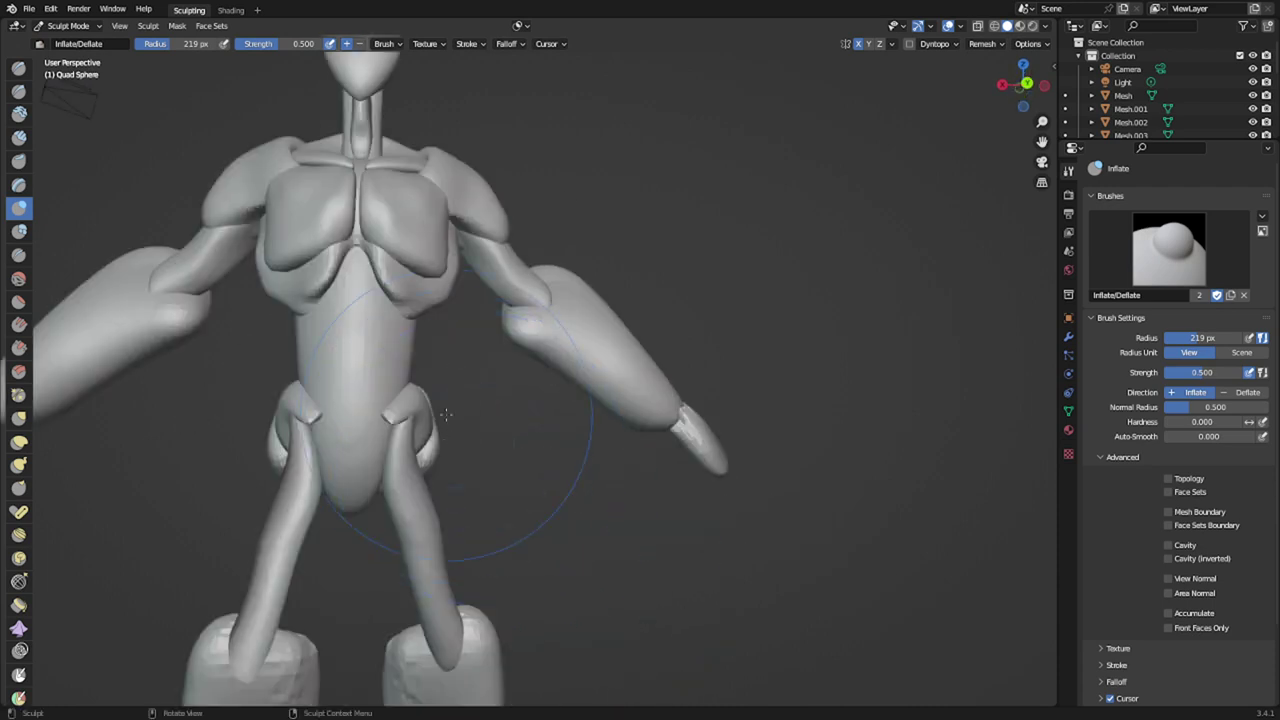
scroll(446, 414, "up", 2)
middle_click_drag(332, 395, 432, 486, "shift")
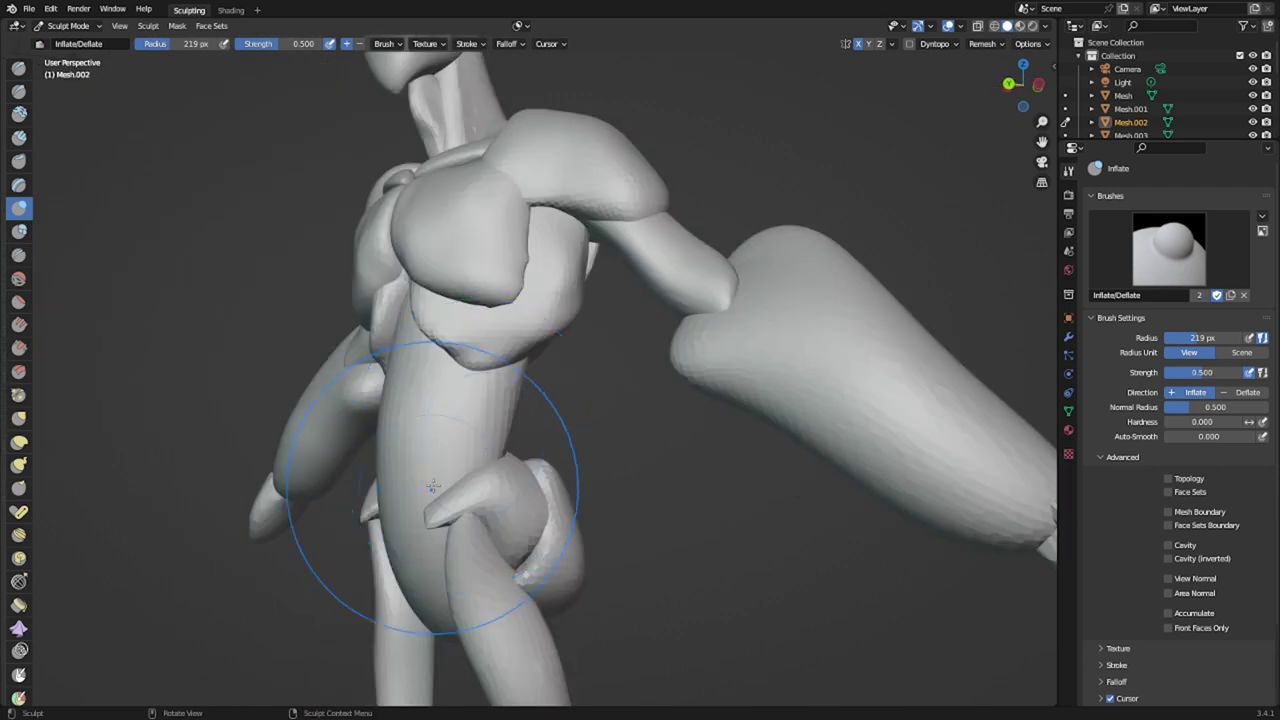
key("f")
left_click(431, 428)
middle_click_drag(431, 428, 535, 438)
key("f")
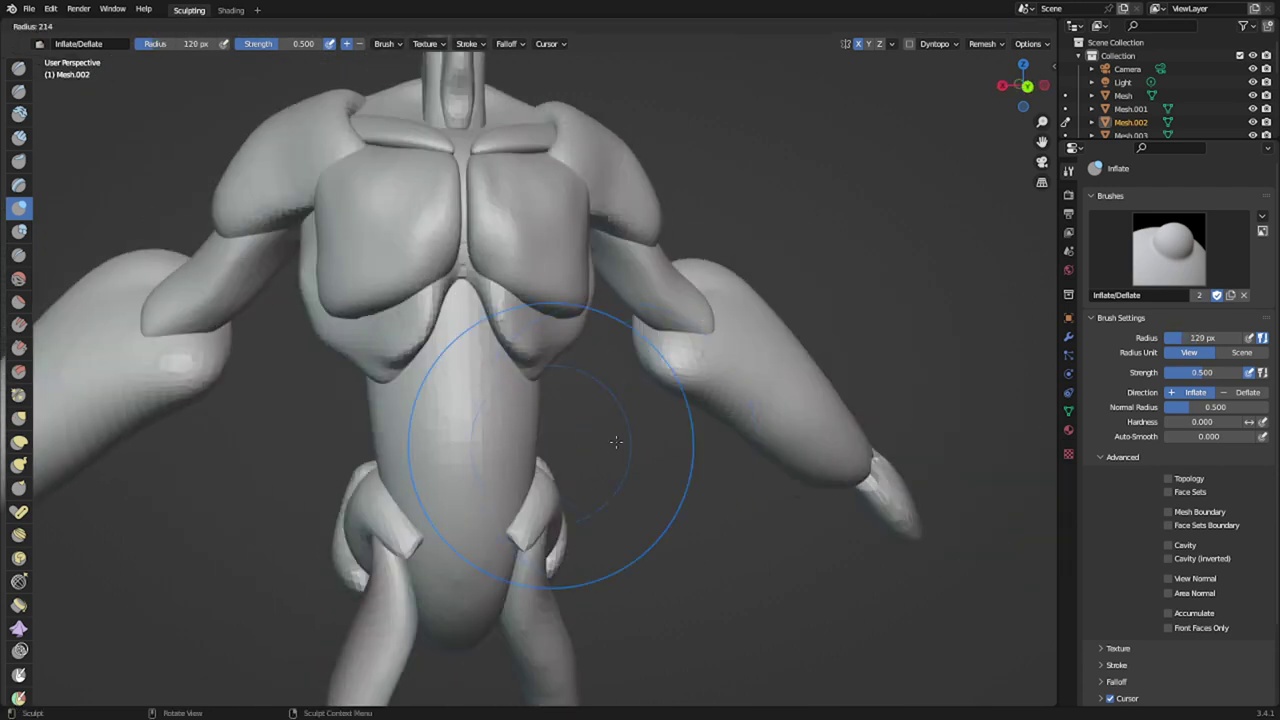
left_click(617, 443)
key("k")
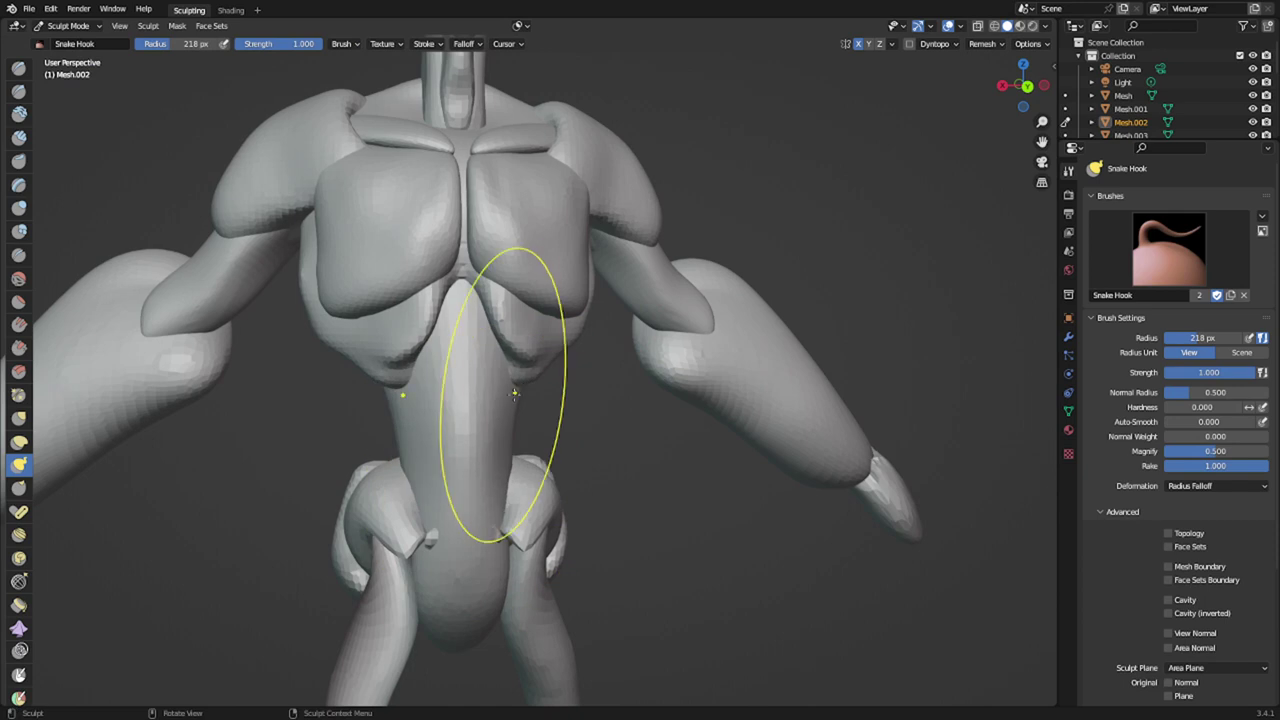
- Switch sculpting to the hip pieces and reshape them around the pelvis above the thighs with Snake Hook at 168 px radius
middle_click_drag(527, 436, 470, 486)
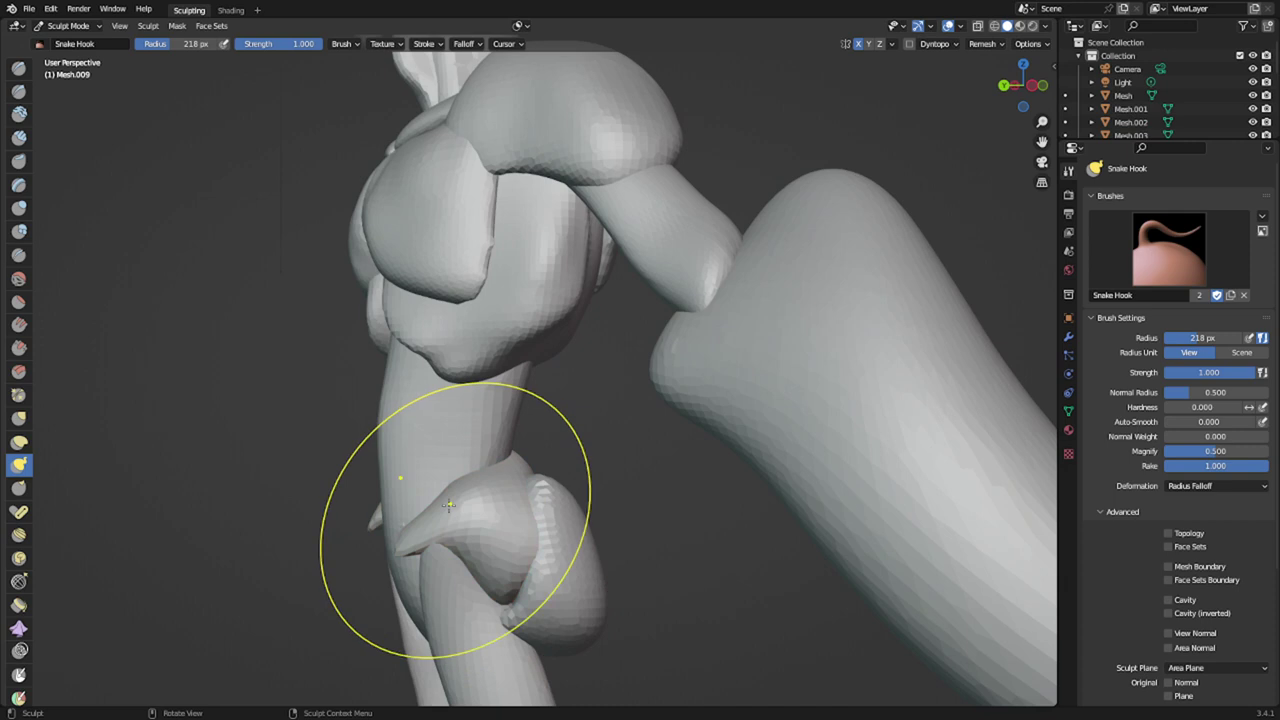
key("f")
left_click(400, 503)
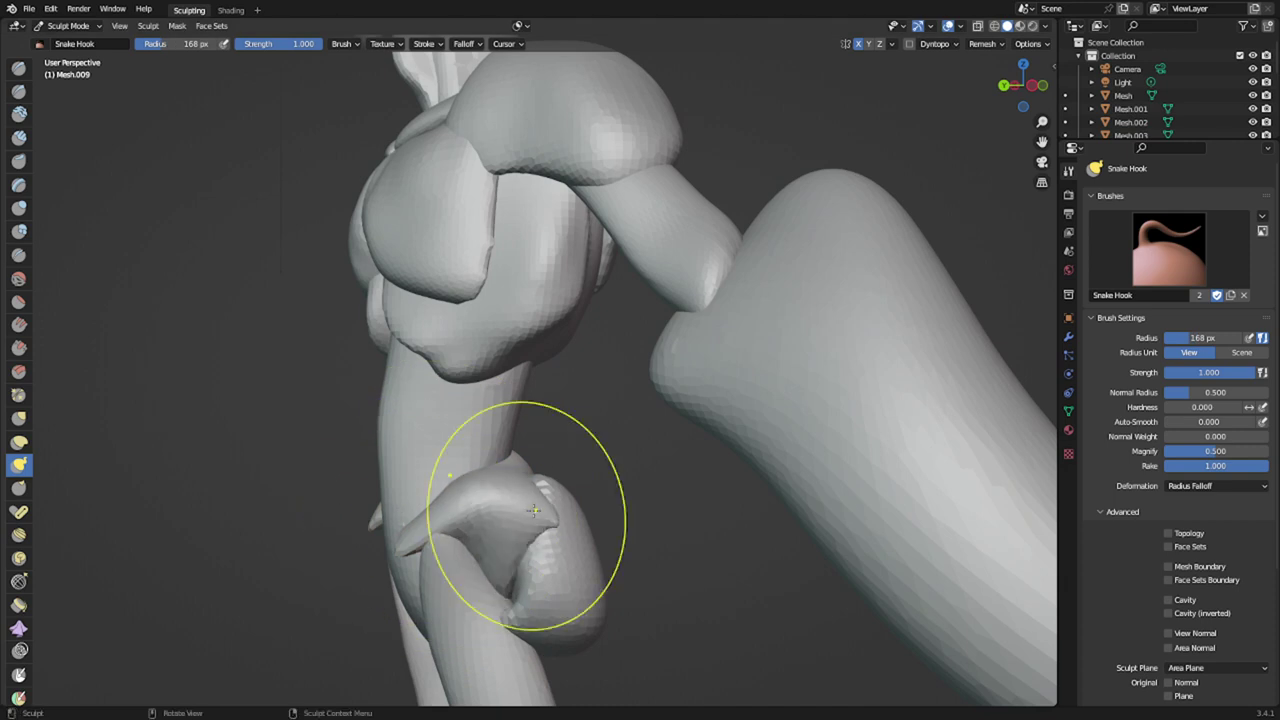
left_click_drag(500, 494, 499, 498)
middle_click_drag(499, 500, 588, 535)
left_click_drag(491, 533, 528, 499)
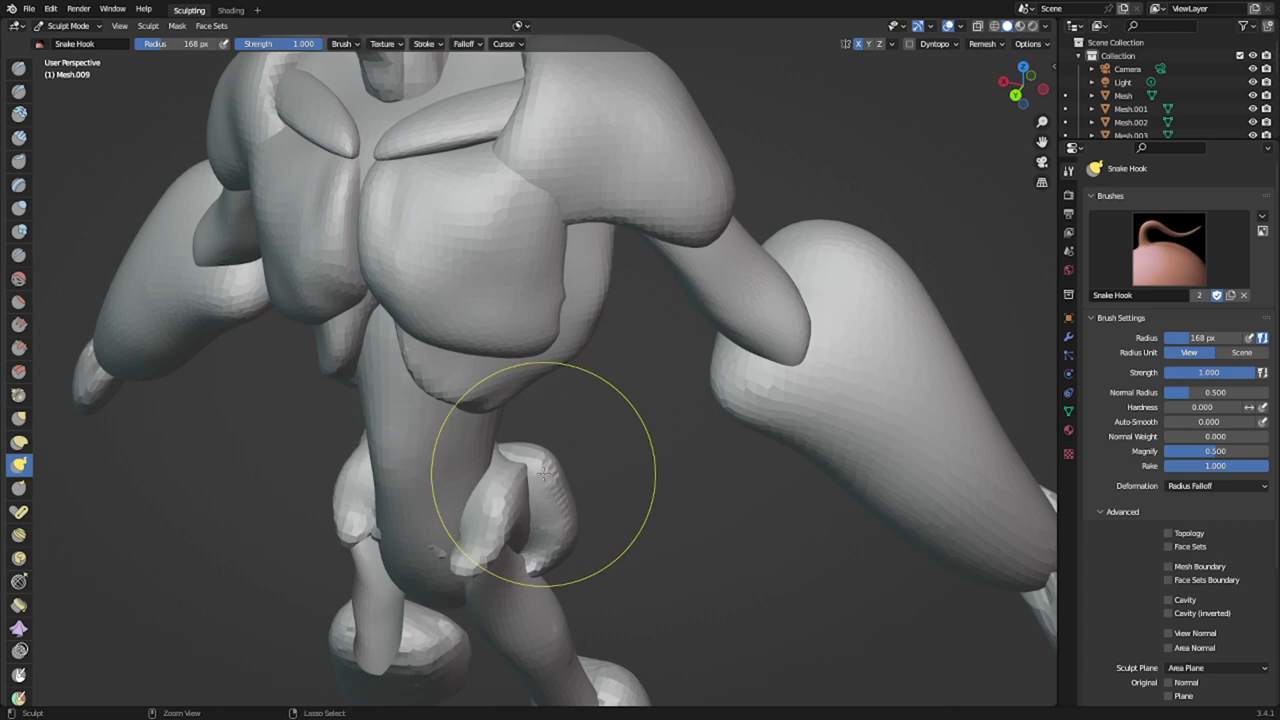
left_click_drag(484, 554, 516, 496, "shift")
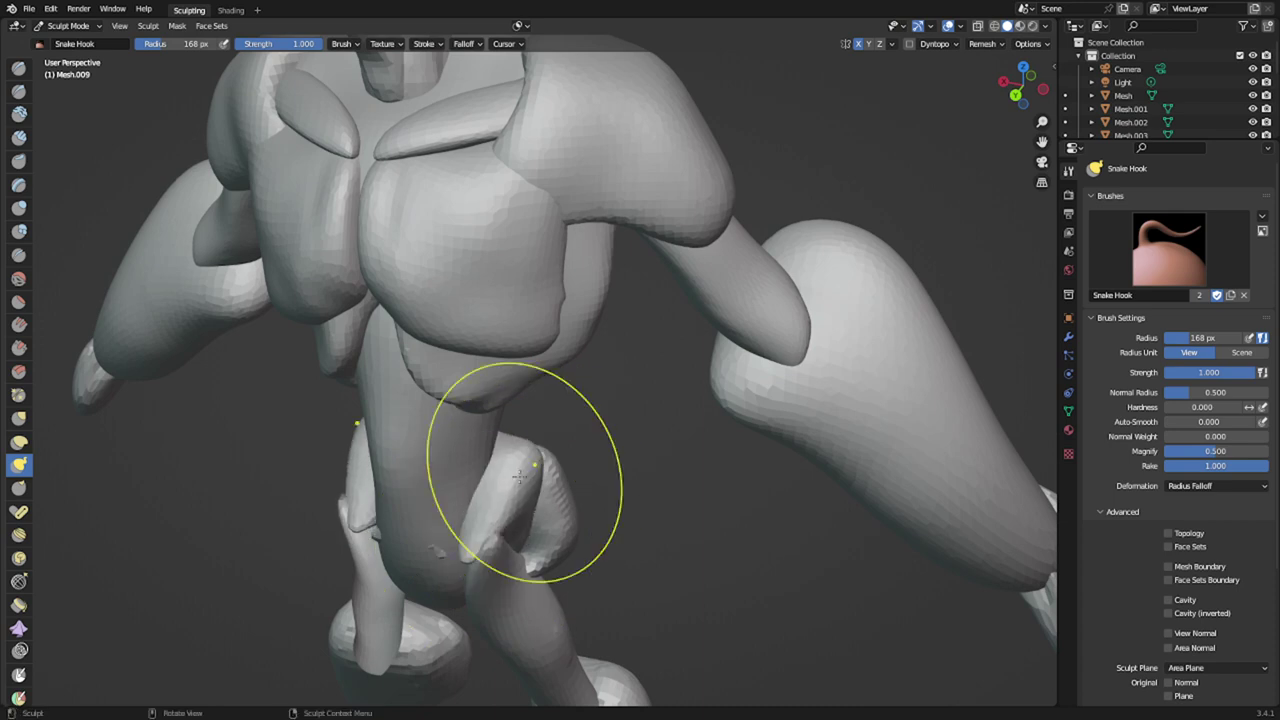
middle_click_drag(474, 537, 580, 541)
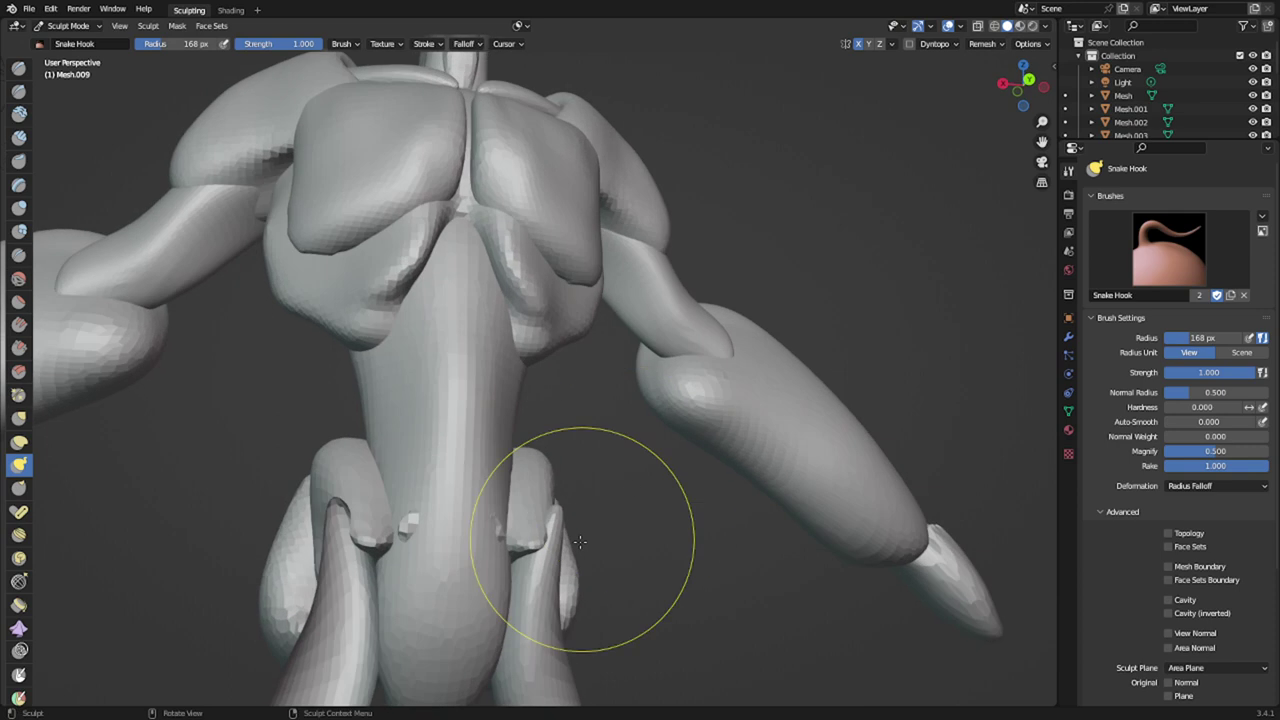
- Switch sculpting to the thighs and pull their upper ends inward beneath the hip pieces with Snake Hook at 168 px radius
key("alt+q")
left_click_drag(549, 542, 528, 567)
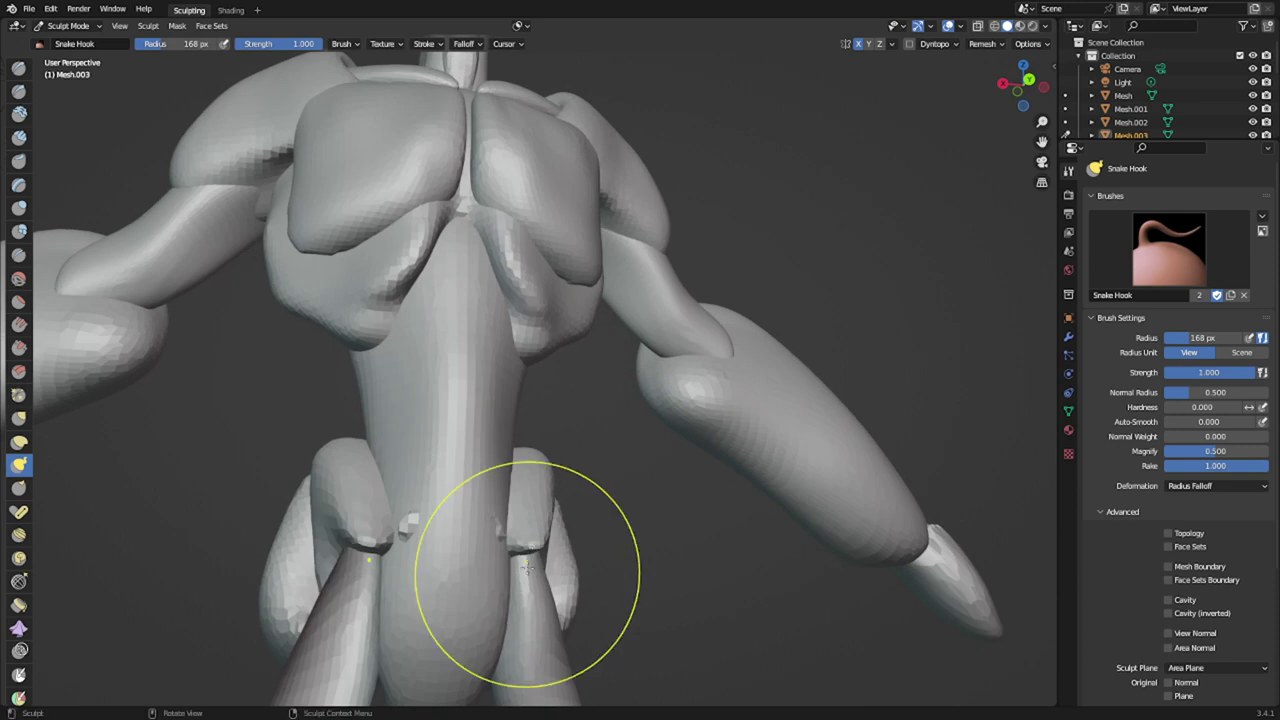
middle_click_drag(577, 578, 550, 460, "shift")
middle_click_drag(550, 460, 345, 410)
- Reshape the thighs between hip and knee with Snake Hook at 311 px radius
scroll(431, 489, "down", 2)
mouse_move(431, 489)
middle_mouse_down("shift")
mouse_move(503, 420)
mouse_move(569, 383)
middle_mouse_up("shift")
key("f")
left_click(648, 383)
left_click_drag(475, 370, 505, 345)
mouse_move(524, 434)
left_mouse_down()
mouse_move(511, 421)
mouse_move(530, 484)
mouse_move(499, 446)
mouse_move(517, 530)
mouse_move(510, 503)
left_mouse_up()
- Set up the Inflate brush at 116 px radius for the thighs and remesh them
key("i")
key("f")
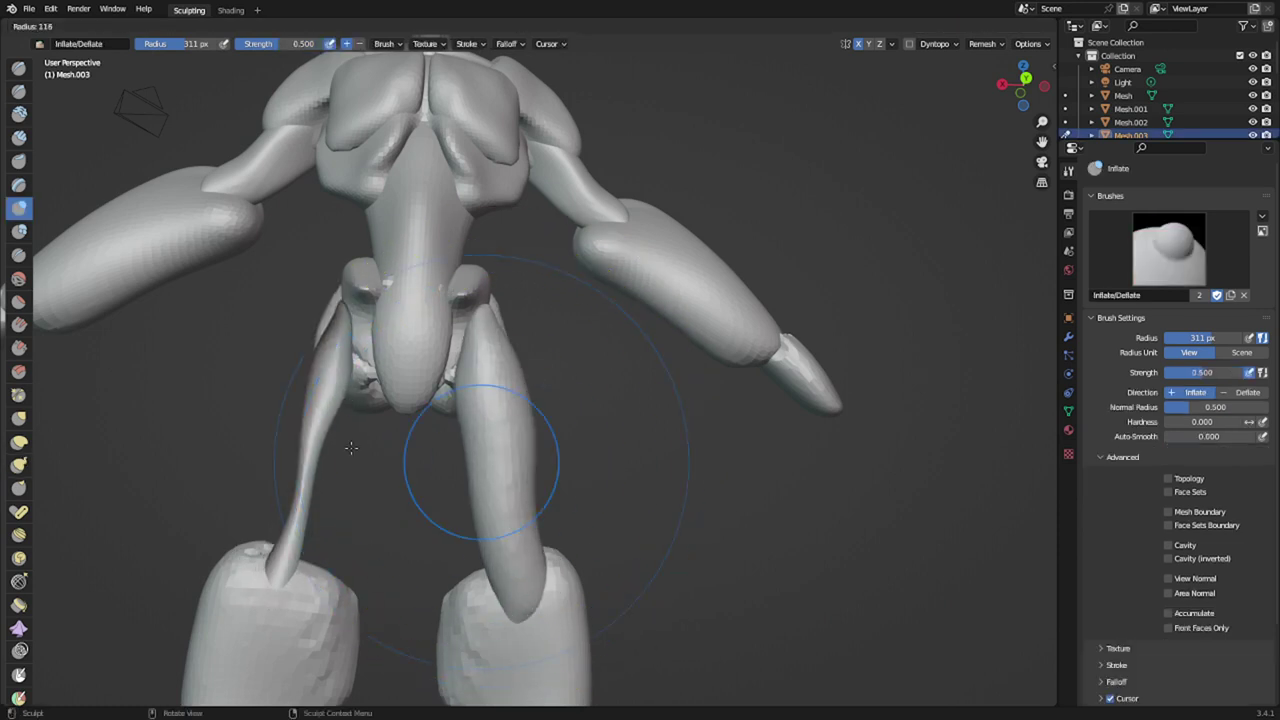
left_click(354, 462)
key("ctrl+r")
- Switch sculpting to the lower legs, mask the feet below the ankles and split them into a separate object, opened in Sculpt Mode
middle_click_drag(376, 459, 343, 546)
scroll(343, 546, "down", 3)
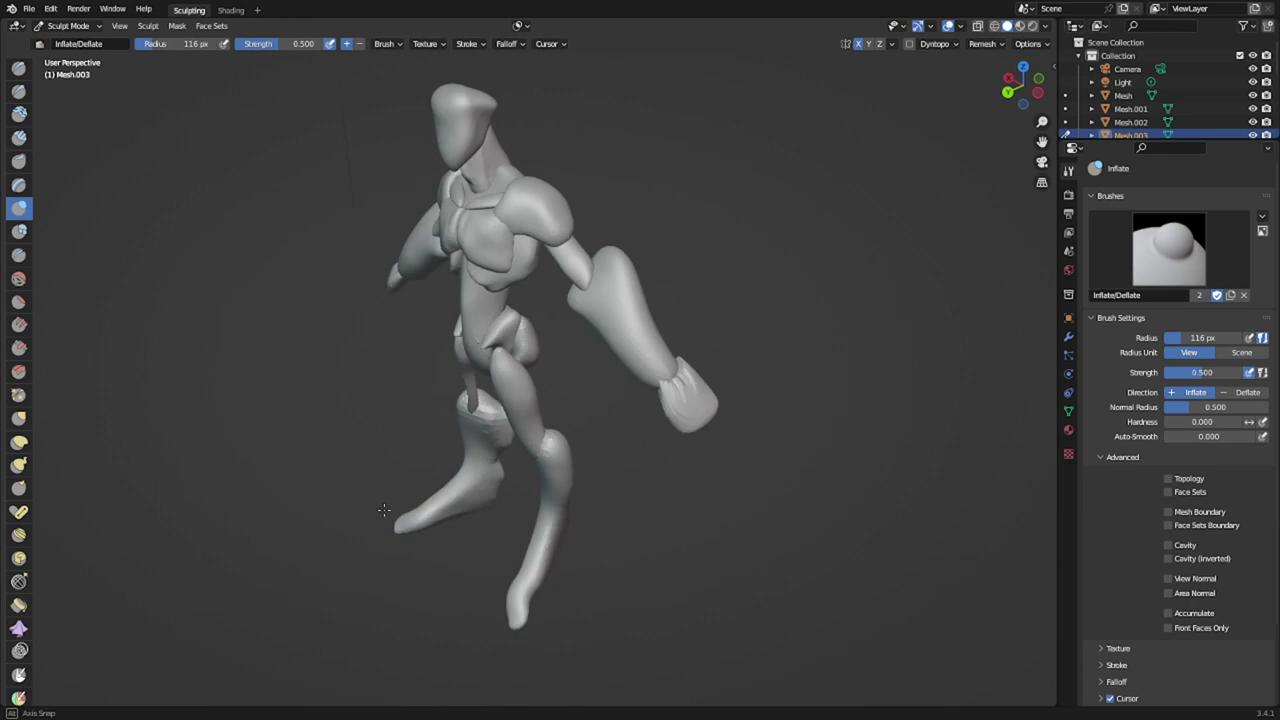
mouse_move(386, 509)
middle_mouse_down()
mouse_move(445, 539)
mouse_move(343, 518)
middle_mouse_up()
key("alt+q")
mouse_move(549, 538)
middle_mouse_down("shift")
mouse_move(560, 472)
mouse_move(660, 442)
middle_mouse_up("shift")
scroll(446, 531, "up", 5)
middle_click_drag(446, 531, 516, 486, "shift")
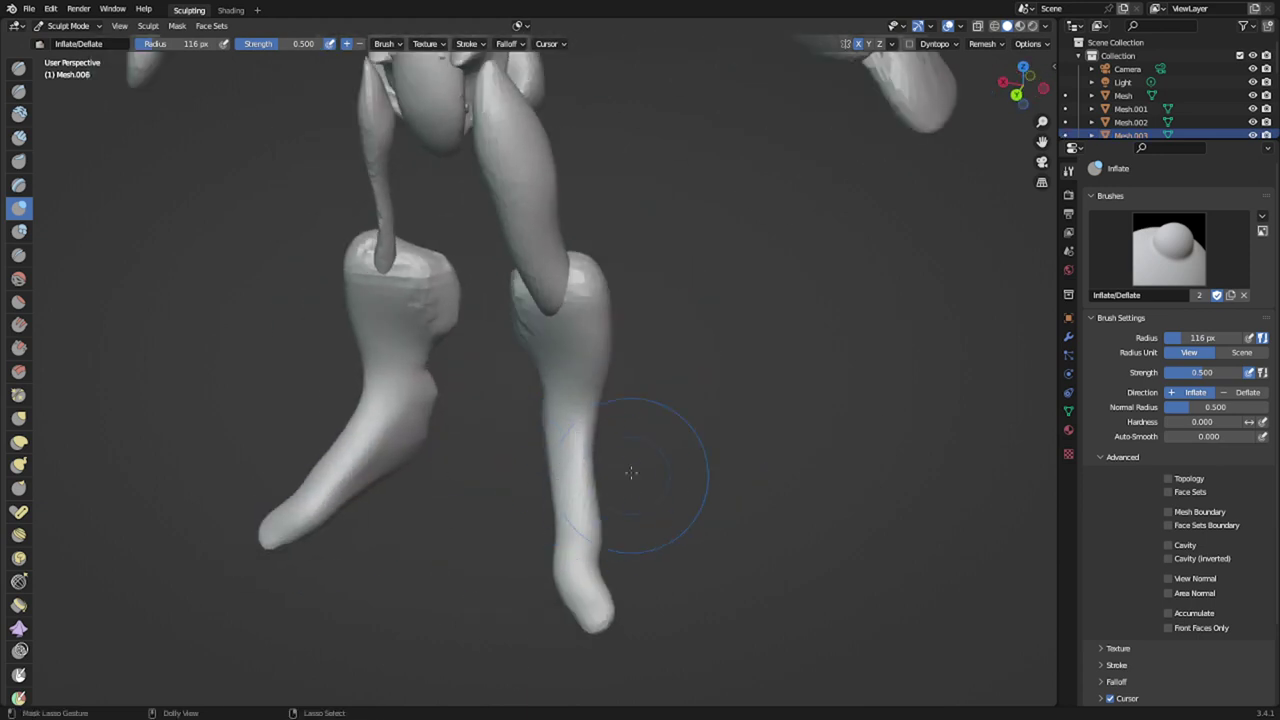
mouse_move(621, 463)
middle_mouse_down()
mouse_move(691, 446)
mouse_move(655, 471)
mouse_move(568, 475)
mouse_move(609, 420)
mouse_move(622, 460)
middle_mouse_up()
scroll(634, 537, "down", 2)
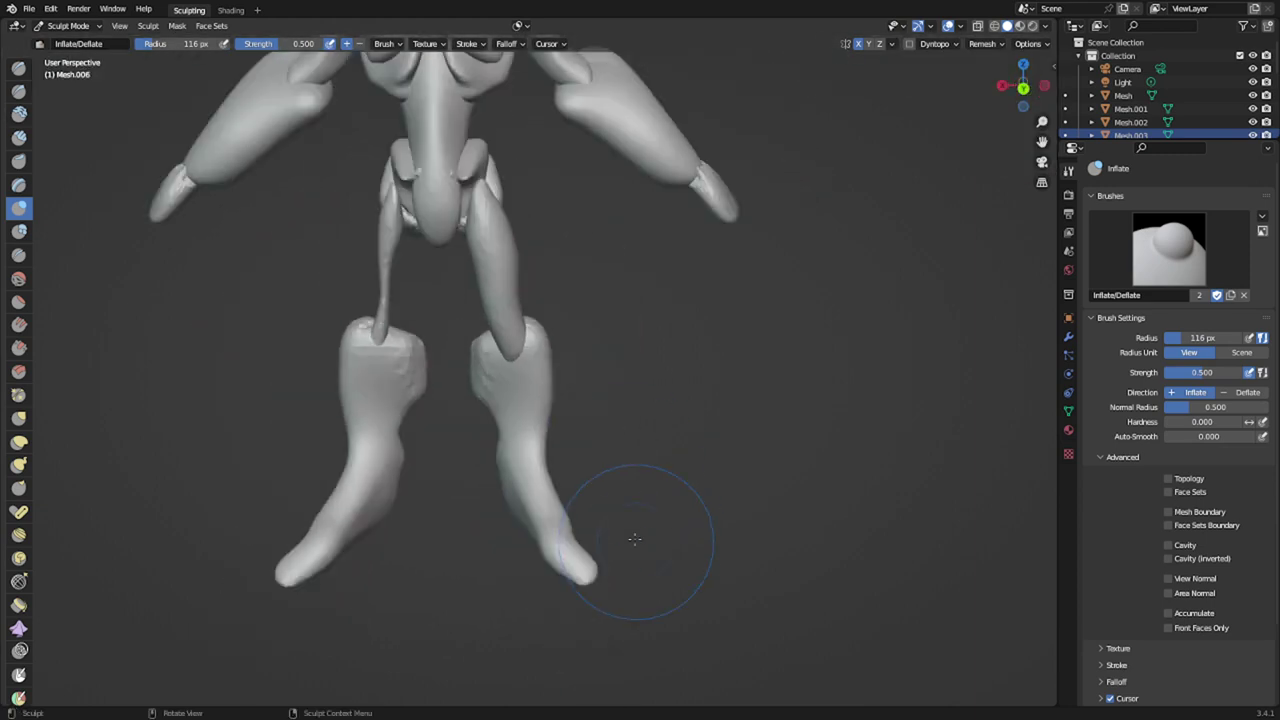
middle_click_drag(634, 537, 653, 460)
mouse_move(433, 535)
left_mouse_down("ctrl+shift")
mouse_move(604, 666)
mouse_move(677, 533)
mouse_move(660, 528)
left_mouse_up("ctrl+shift")
key("q")
left_click(656, 527)
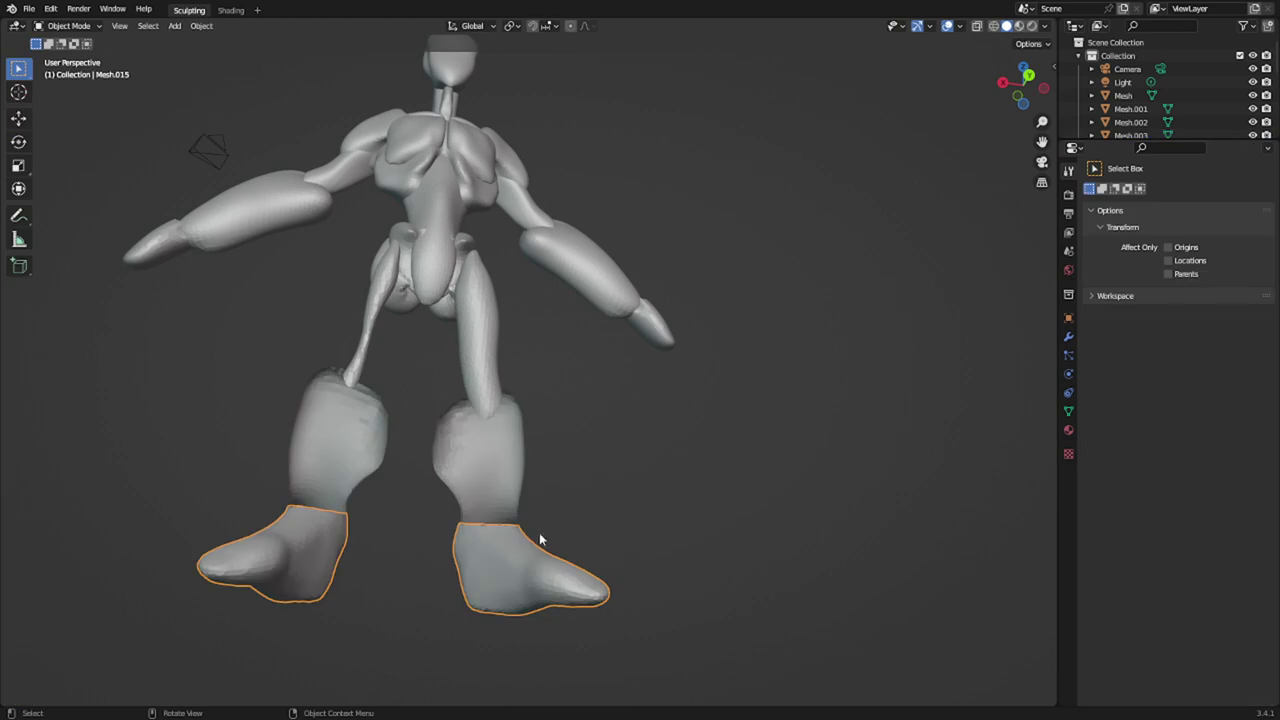
key("ctrl+Tab")
left_click(481, 646)
- Mask the front part of the feet and split it from the heel part as a separate object, opened in Sculpt Mode
middle_click_drag(557, 529, 559, 544)
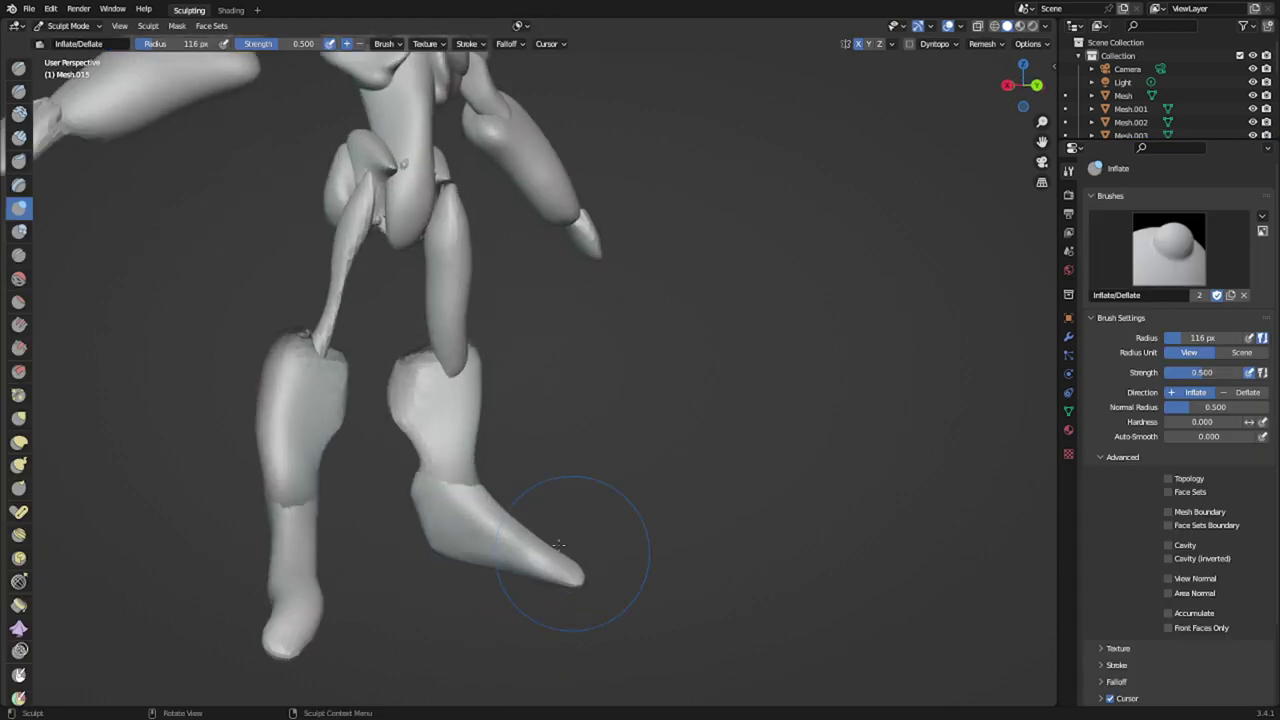
left_click_drag(432, 618, 668, 582, "ctrl+shift")
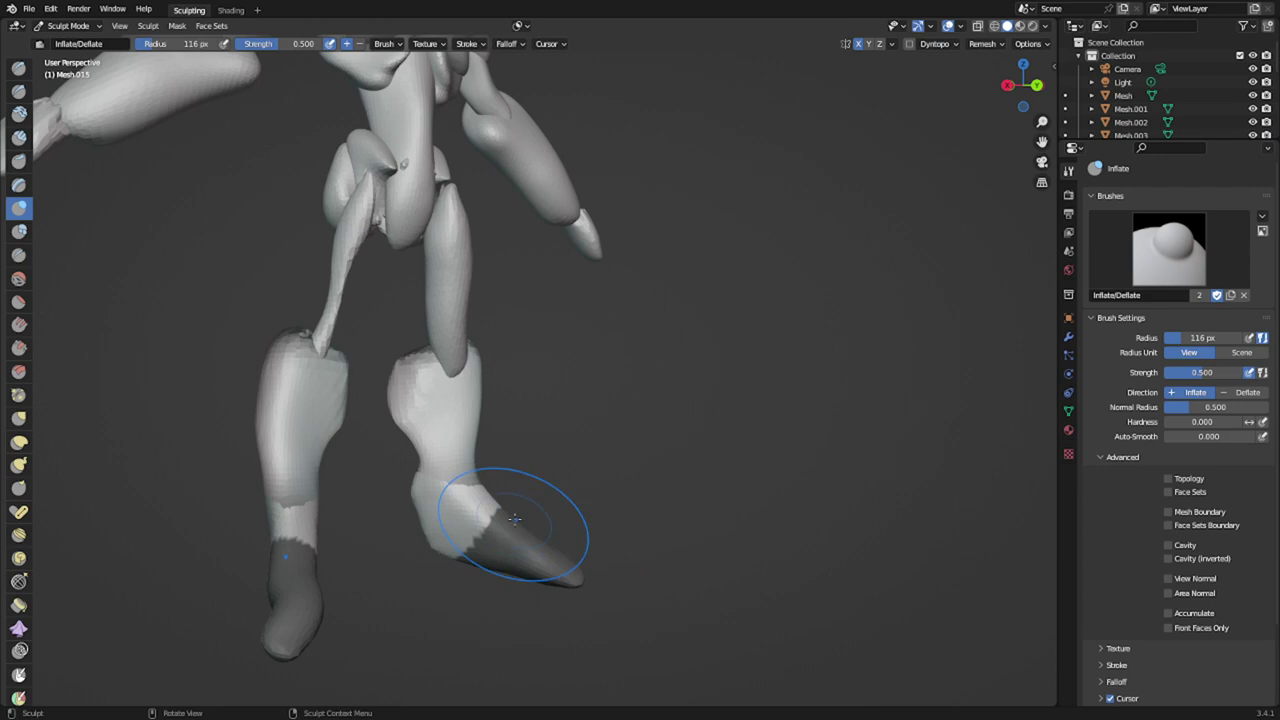
key("q")
left_click(515, 517)
key("ctrl+Tab")
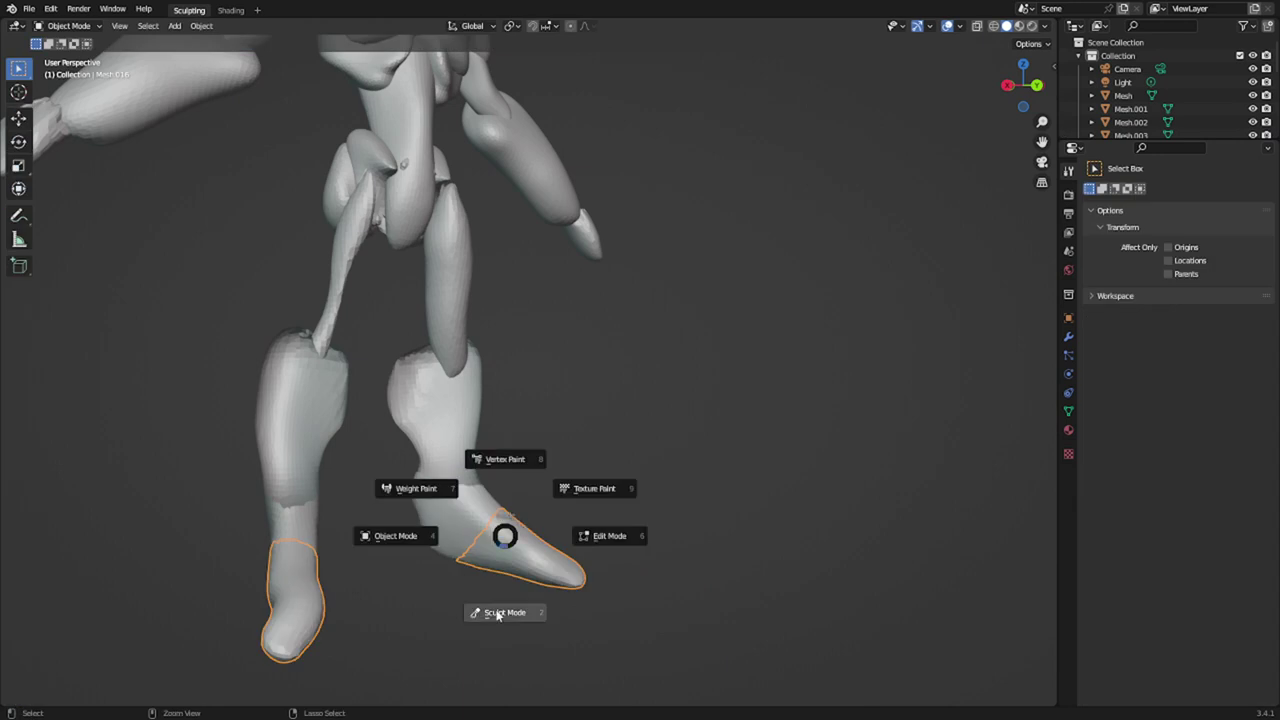
left_click(495, 613)
scroll(522, 500, "up", 2)
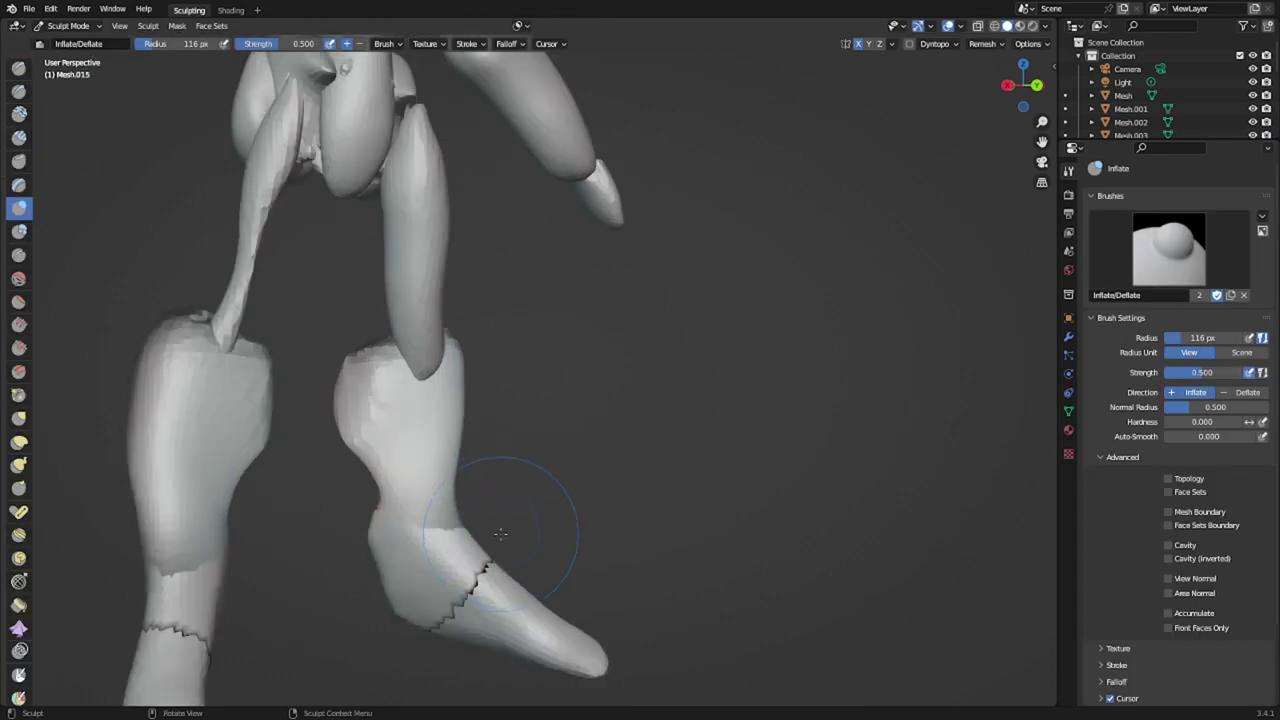
- Smooth the cuts between the lower legs and heel pieces, and fill out the heel pieces with Inflate at 116 px radius
middle_click_drag(522, 530, 375, 528)
mouse_move(432, 515)
left_mouse_down("shift")
mouse_move(455, 542)
mouse_move(436, 522)
left_mouse_up("shift")
key("alt+q")
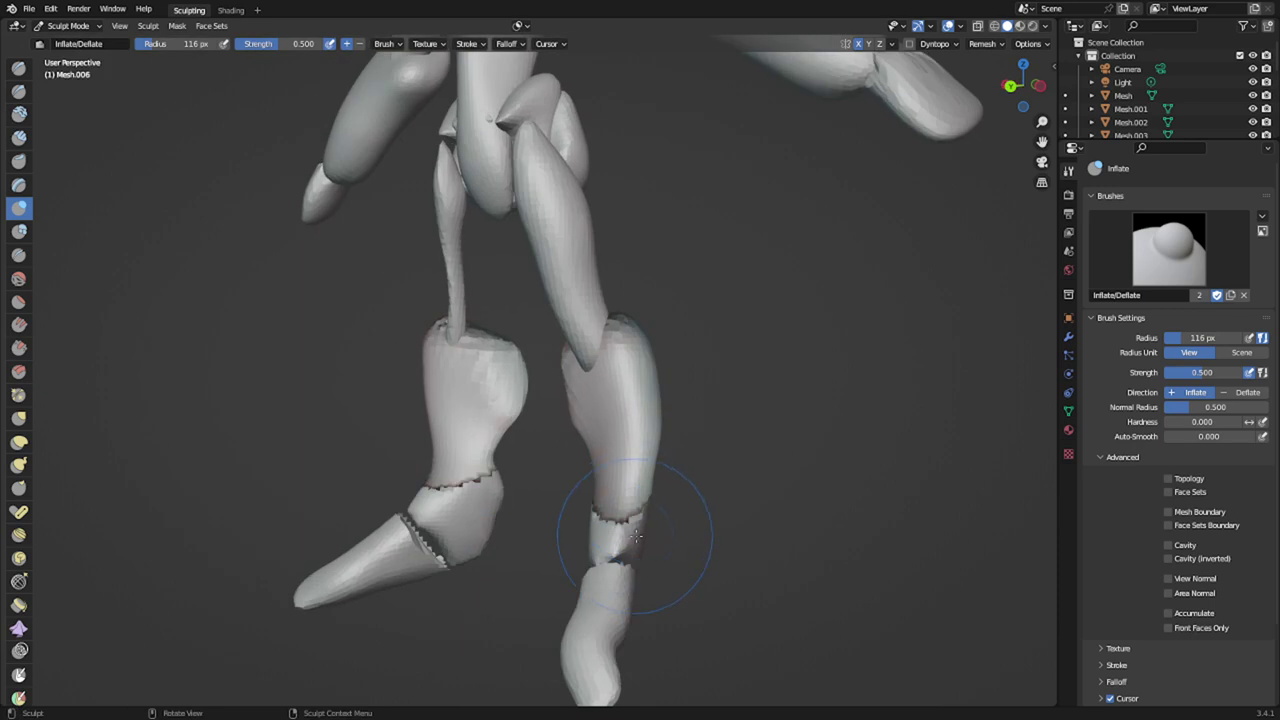
middle_click_drag(629, 512, 684, 495)
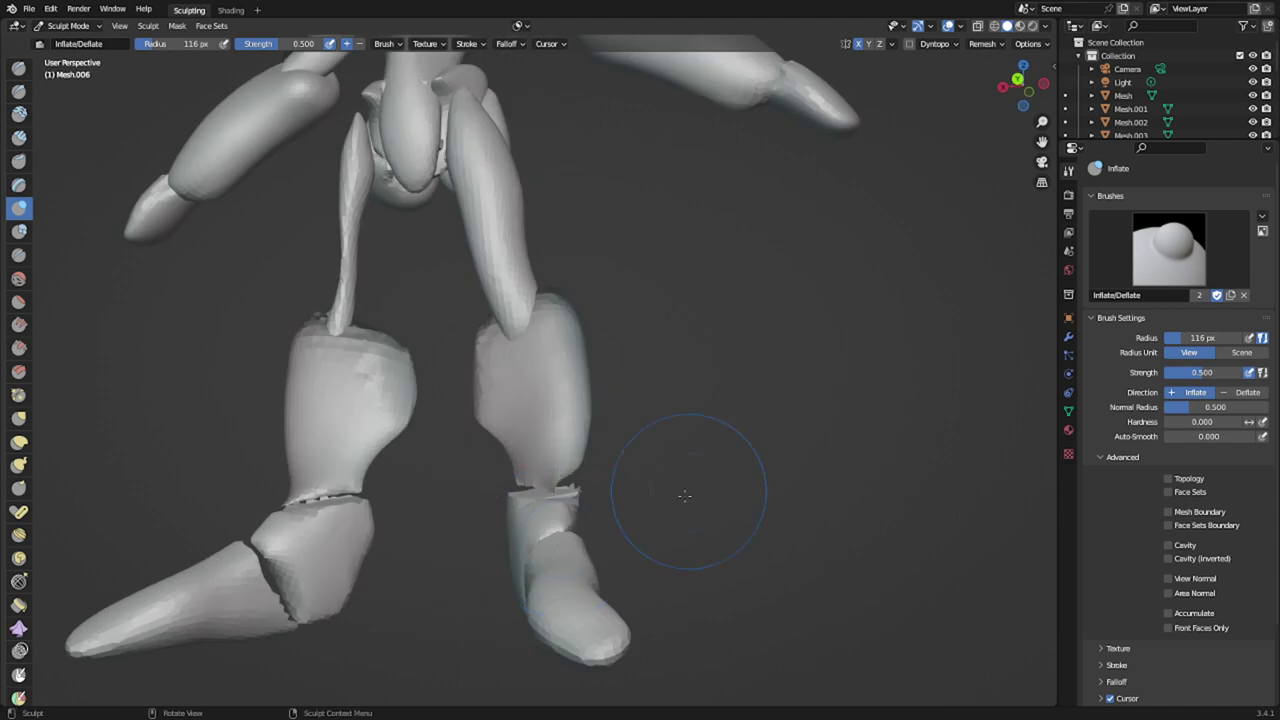
middle_click_drag(558, 537, 591, 519)
key("alt+q")
left_click_drag(552, 505, 515, 495)
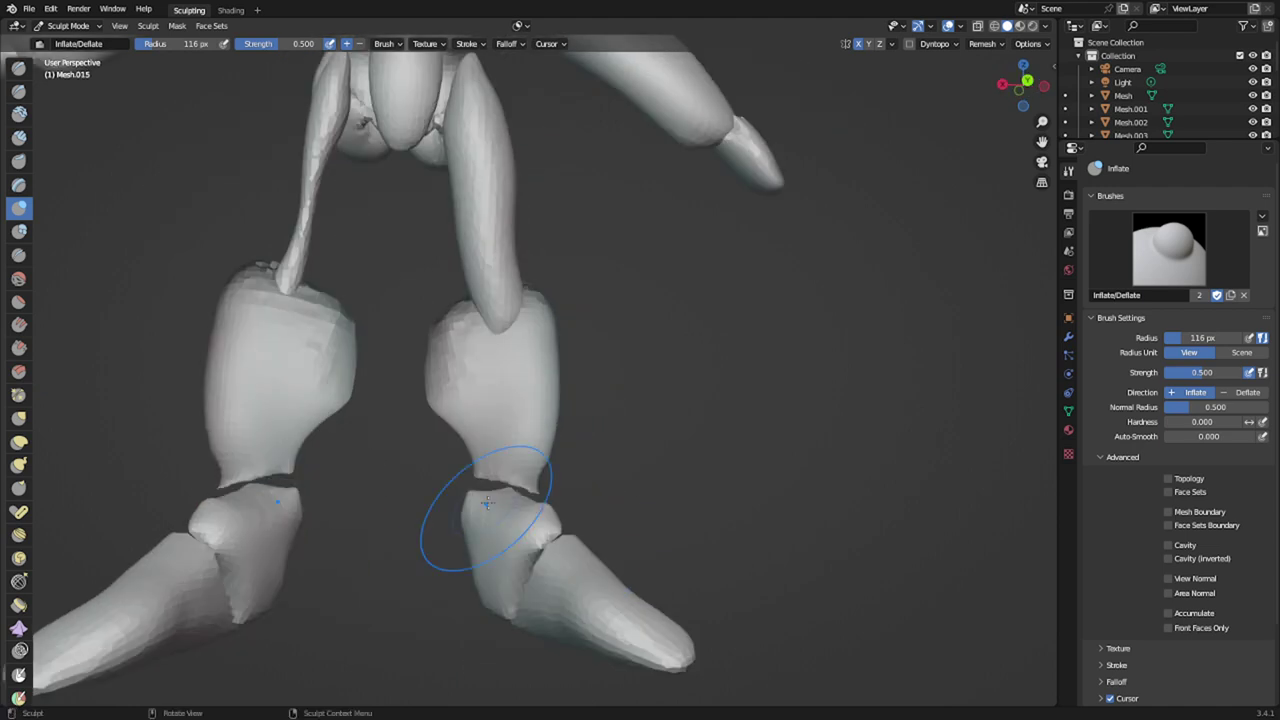
- Pull the heel pieces back away from the front feet with Snake Hook at 224 px radius
mouse_move(486, 521)
middle_mouse_down()
mouse_move(556, 531)
mouse_move(456, 522)
middle_mouse_up()
middle_click_drag(446, 560, 500, 512, "shift")
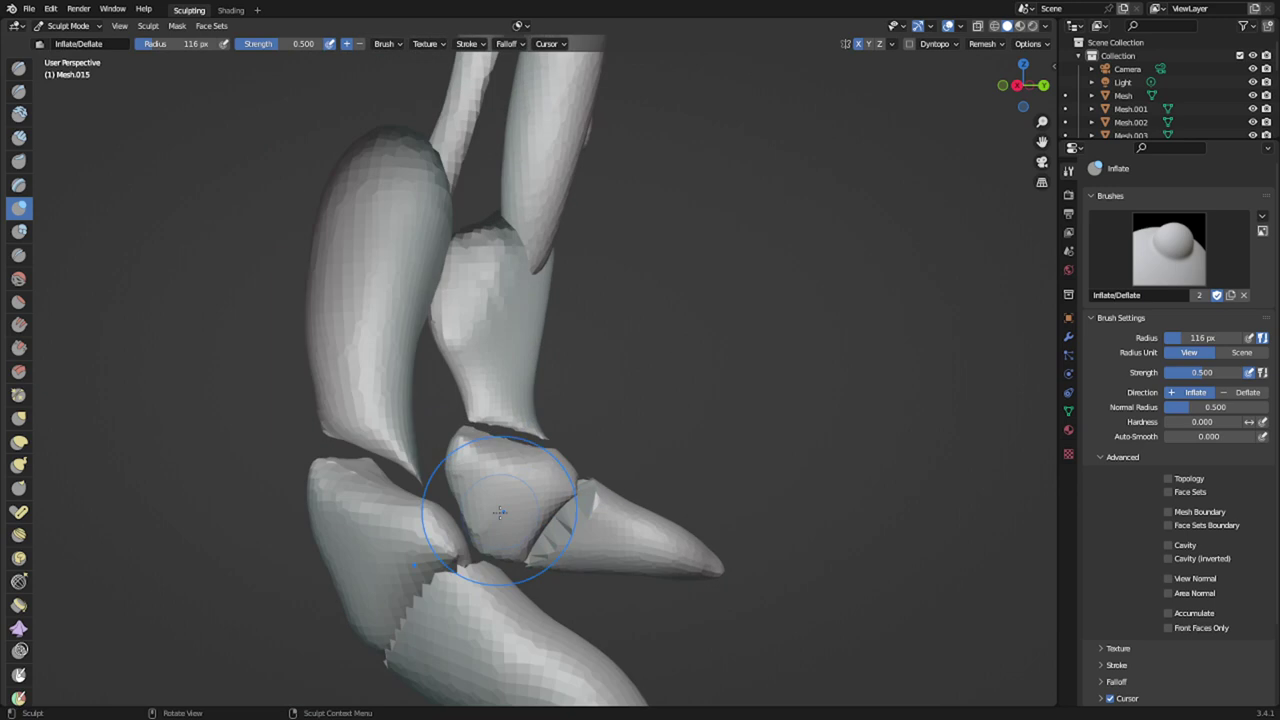
key("k")
key("f")
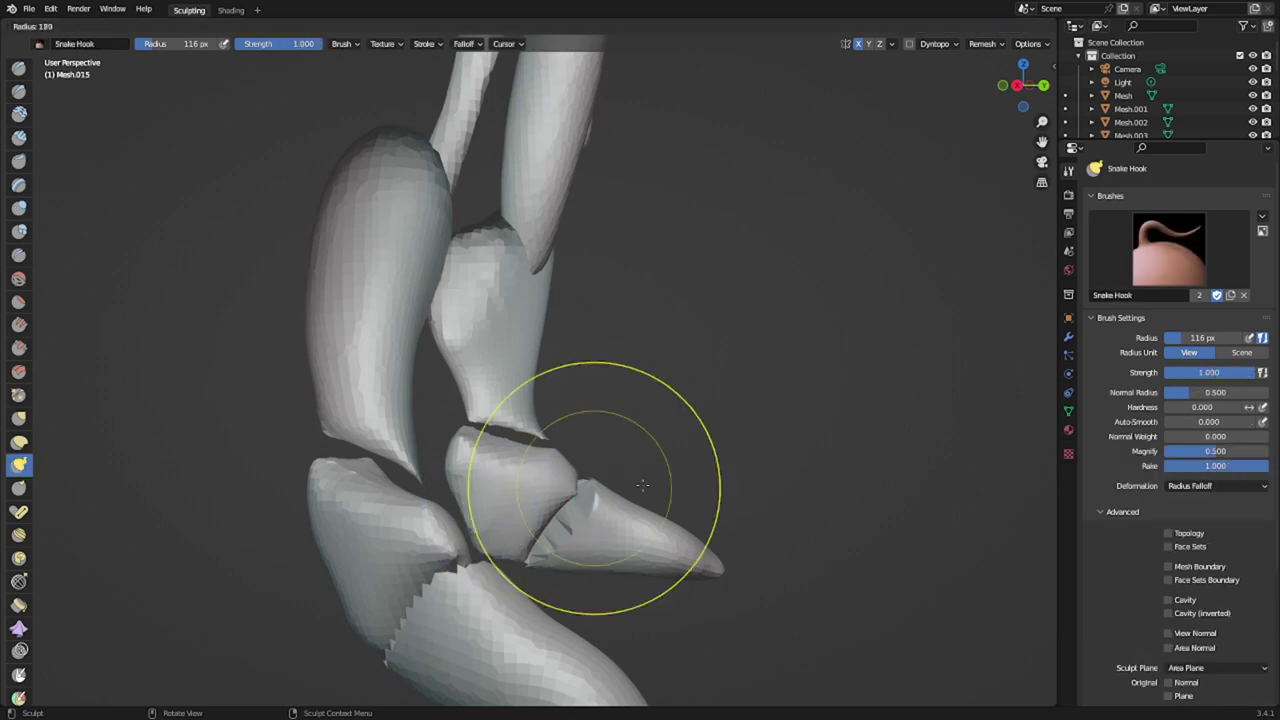
left_click(746, 490)
left_click_drag(556, 514, 474, 524)
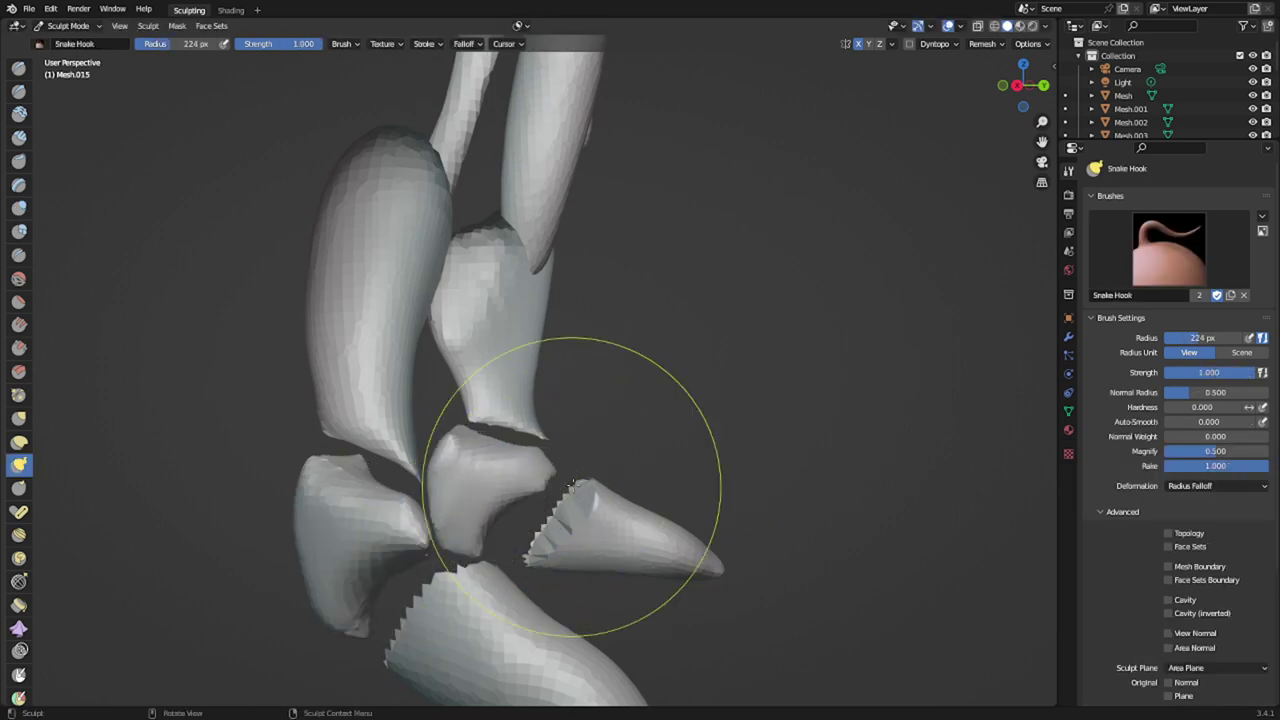
- Remesh the foot pieces and even out the jagged cut edges of the front feet
middle_click_drag(540, 457, 256, 490)
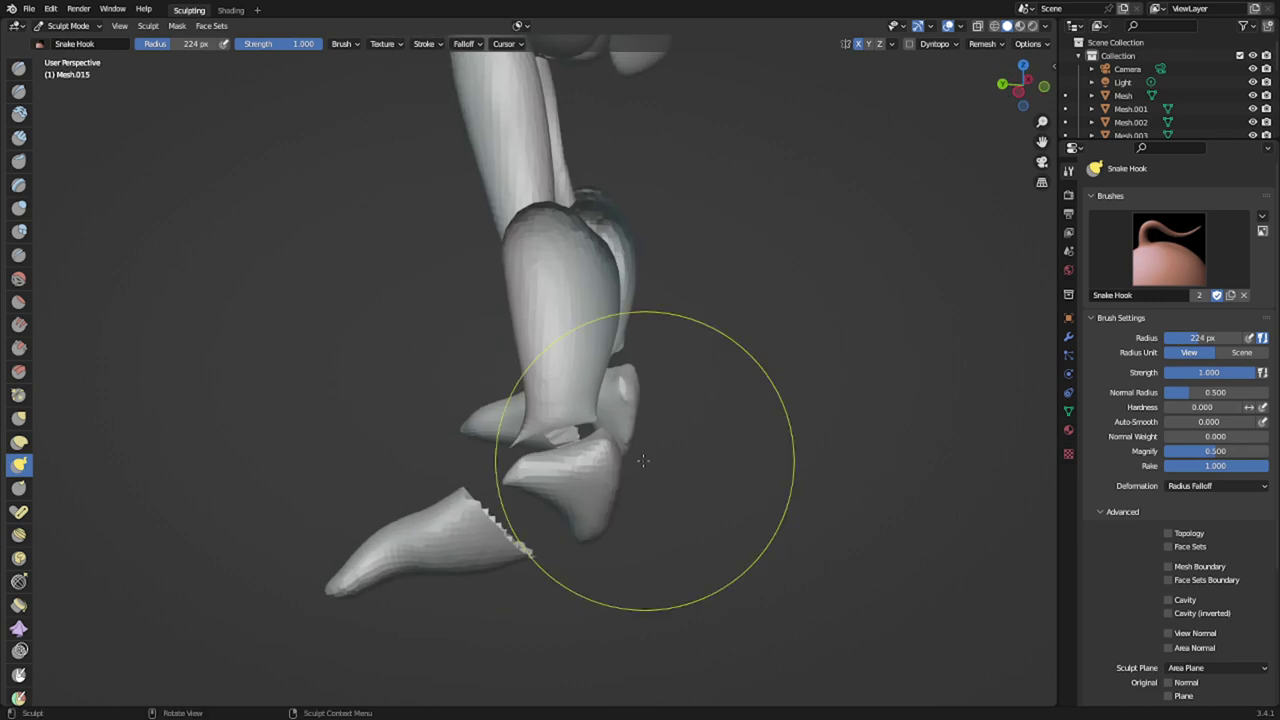
mouse_move(605, 467)
middle_mouse_down()
mouse_move(482, 494)
mouse_move(545, 505)
mouse_move(588, 487)
middle_mouse_up()
key("ctrl+r")
middle_click_drag(507, 453, 543, 446)
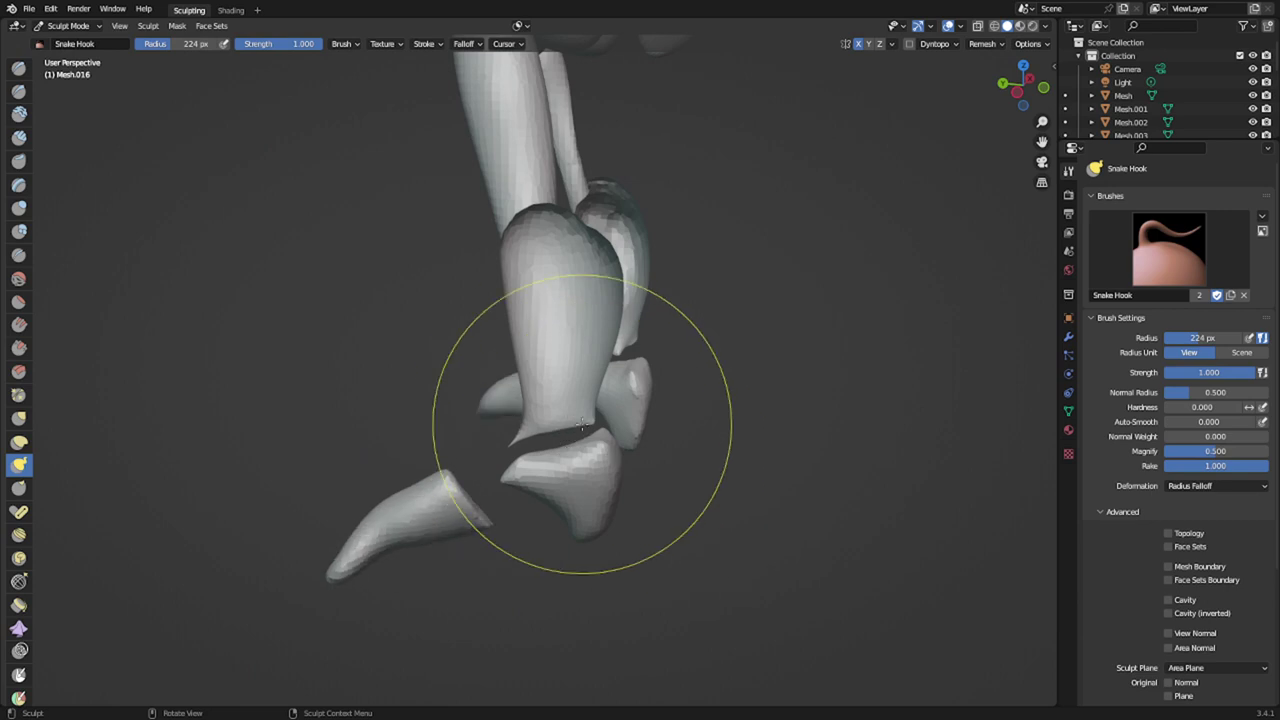
- Switch sculpting to the heel pieces and tuck them up beneath the lower legs with Snake Hook at 224 px radius
key("alt+q")
left_click_drag(600, 462, 581, 413)
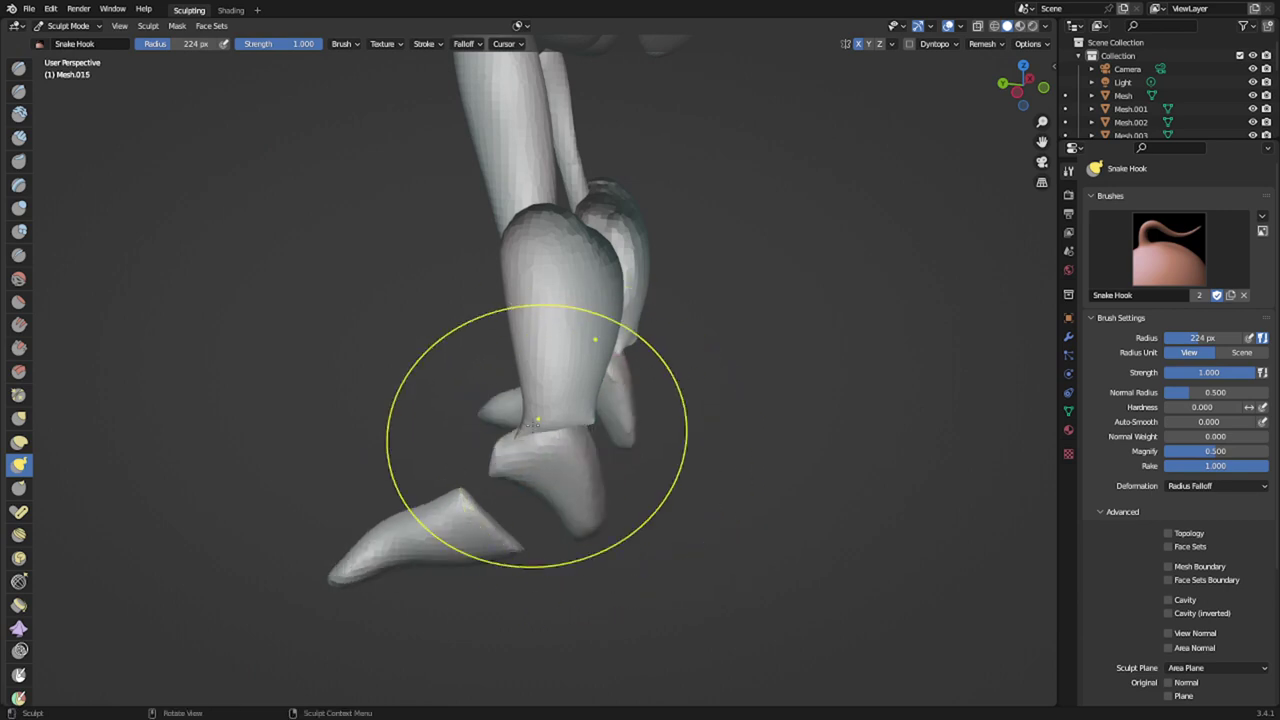
mouse_move(504, 459)
left_mouse_down()
mouse_move(567, 461)
mouse_move(556, 423)
left_mouse_up()
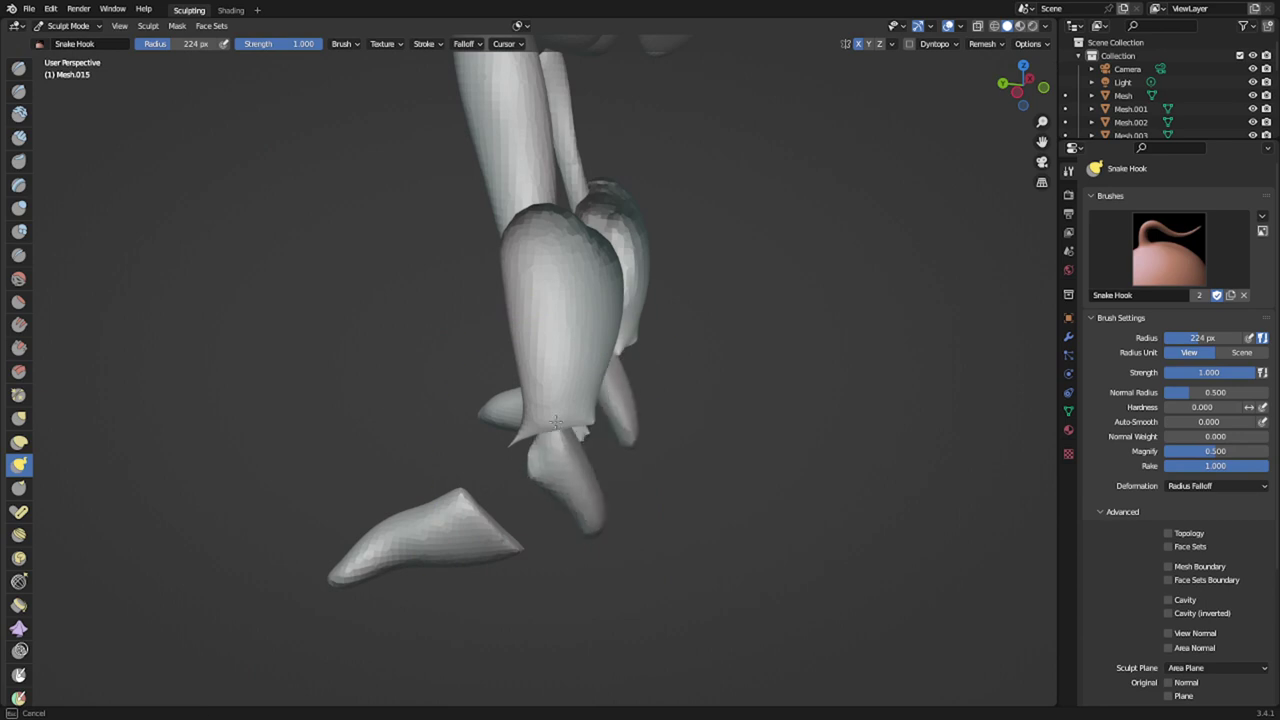
left_click_drag(505, 466, 555, 461)
- Switch to the lower legs, extend their lower ends down toward the feet with Snake Hook at 182 px radius and remesh them
key("alt+q")
key("f")
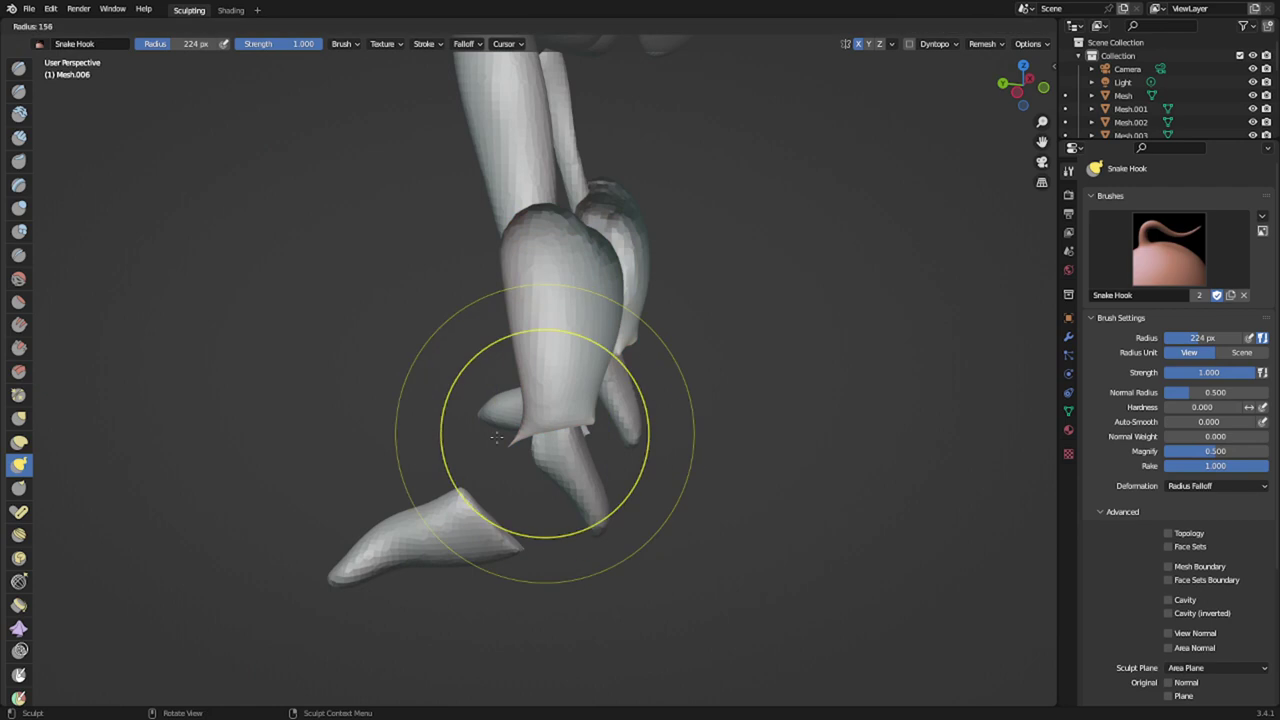
left_click(437, 445)
key("f")
left_click(618, 429)
mouse_move(560, 425)
left_mouse_down()
mouse_move(551, 492)
mouse_move(536, 490)
mouse_move(553, 482)
left_mouse_up()
key("ctrl+r")
mouse_move(560, 478)
middle_mouse_down()
mouse_move(627, 397)
mouse_move(718, 402)
middle_mouse_up()
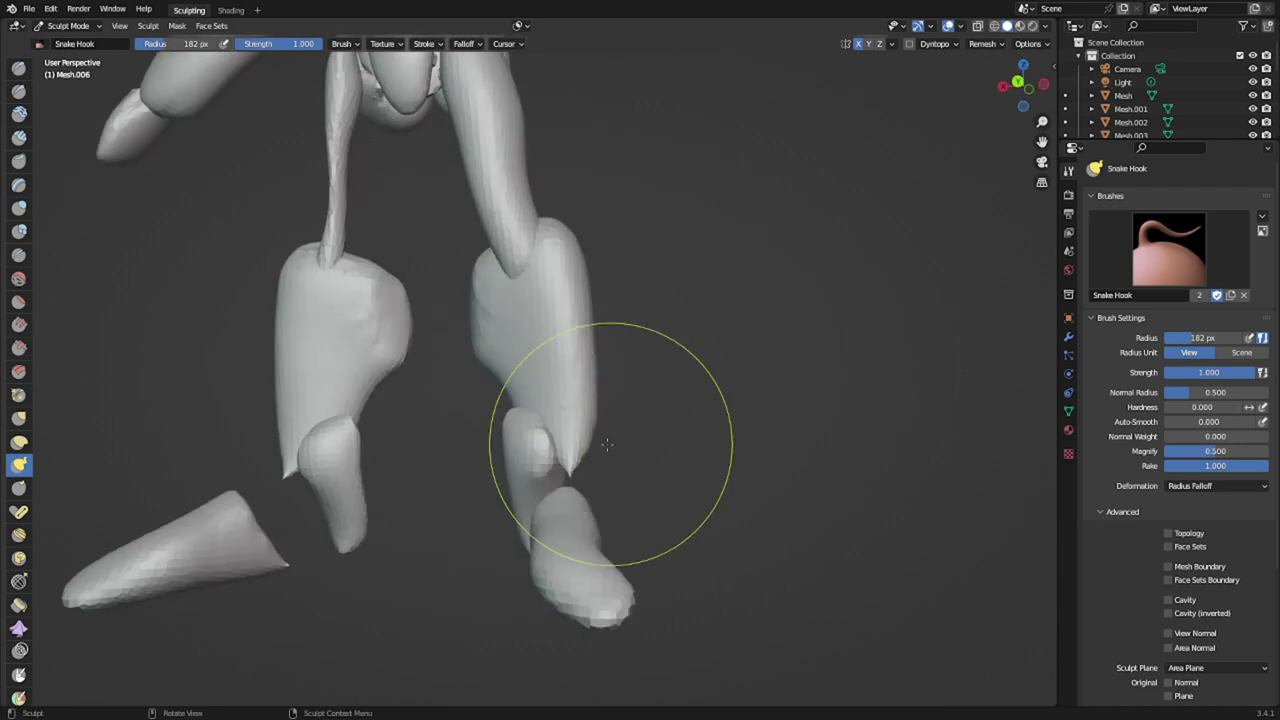
left_click_drag(573, 429, 564, 470)
- Push in the outer sides of the lower legs and adjust the heel pieces with Snake Hook at 293 px radius
key("f")
left_click(643, 392)
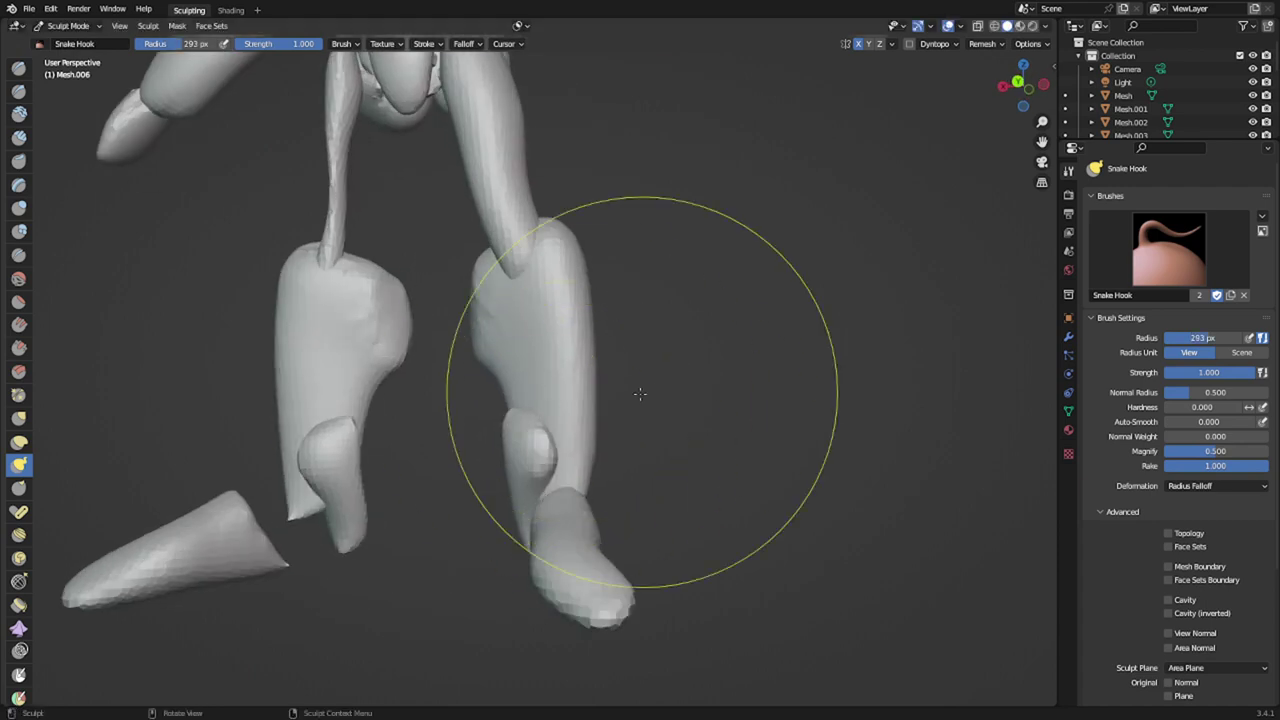
left_click_drag(591, 394, 564, 397)
left_click_drag(561, 457, 555, 452)
mouse_move(556, 452)
left_mouse_down()
mouse_move(543, 429)
mouse_move(543, 466)
left_mouse_up()
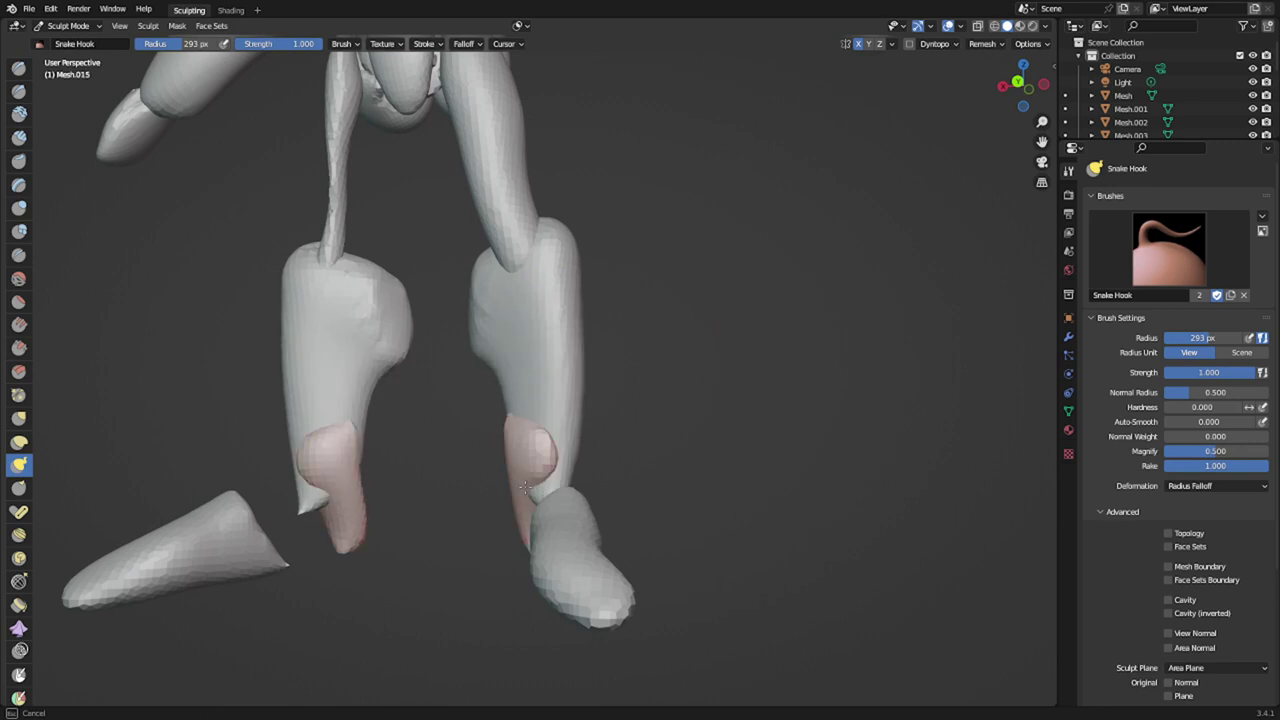
left_click_drag(525, 487, 547, 481)
- Switch back to the lower legs and tuck in their pointed lower tips with Snake Hook at 69 px radius
middle_click_drag(591, 440, 361, 498)
middle_click_drag(565, 497, 497, 394)
scroll(503, 405, "up", 2)
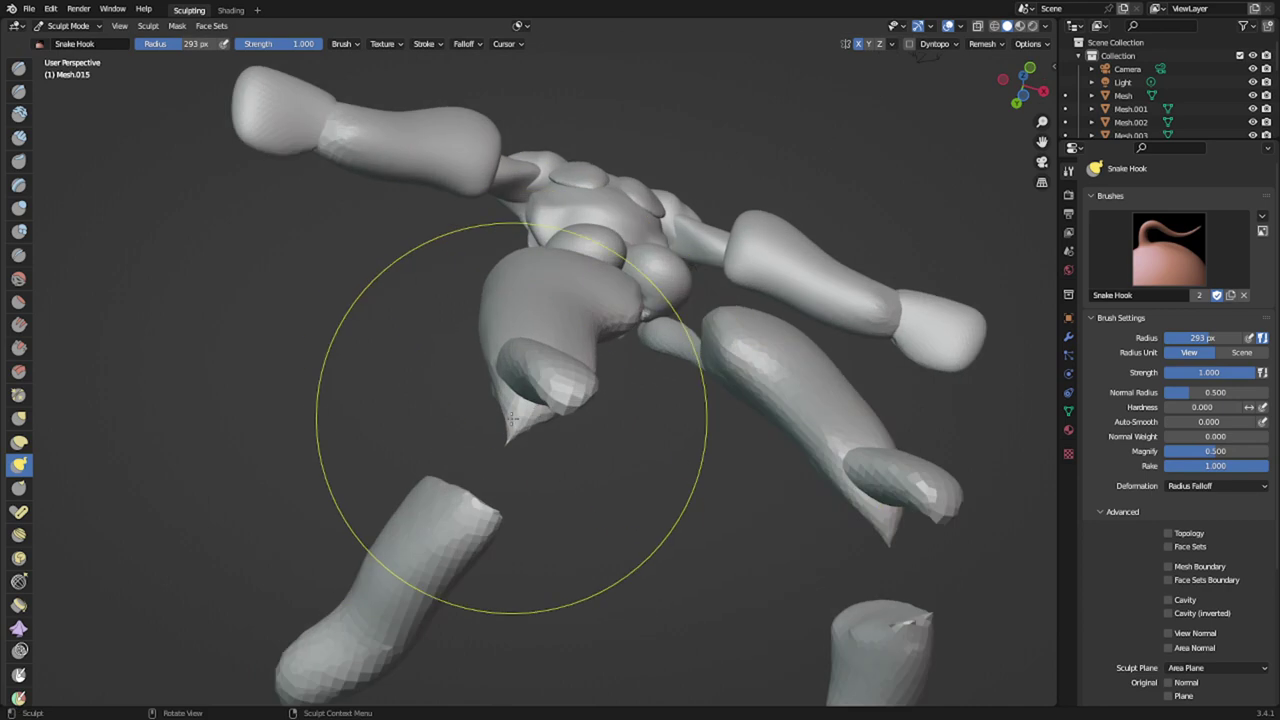
key("alt+q")
key("f")
left_click(367, 426)
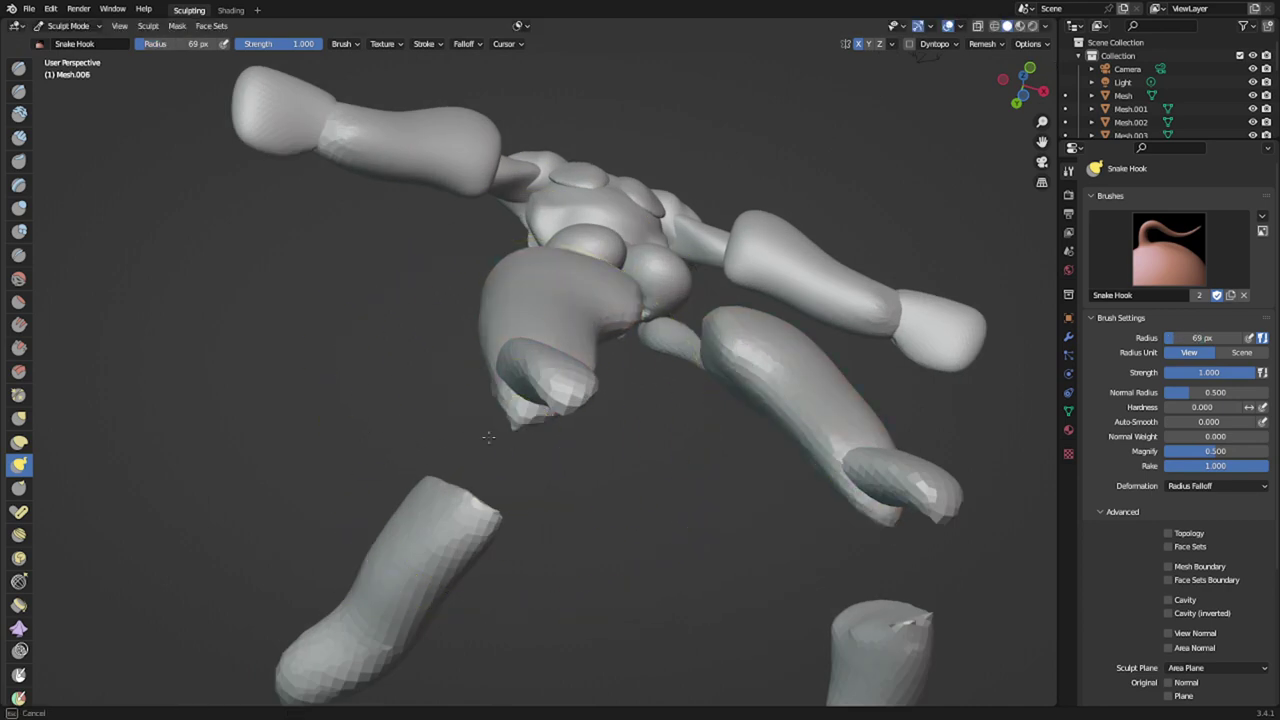
middle_click_drag(520, 432, 690, 503)
middle_click_drag(592, 473, 692, 542)
- Switch to the front foot pieces, widen the toe ends and pull the ankle ends upward with Snake Hook at 115 px radius
key("f")
left_click(622, 458)
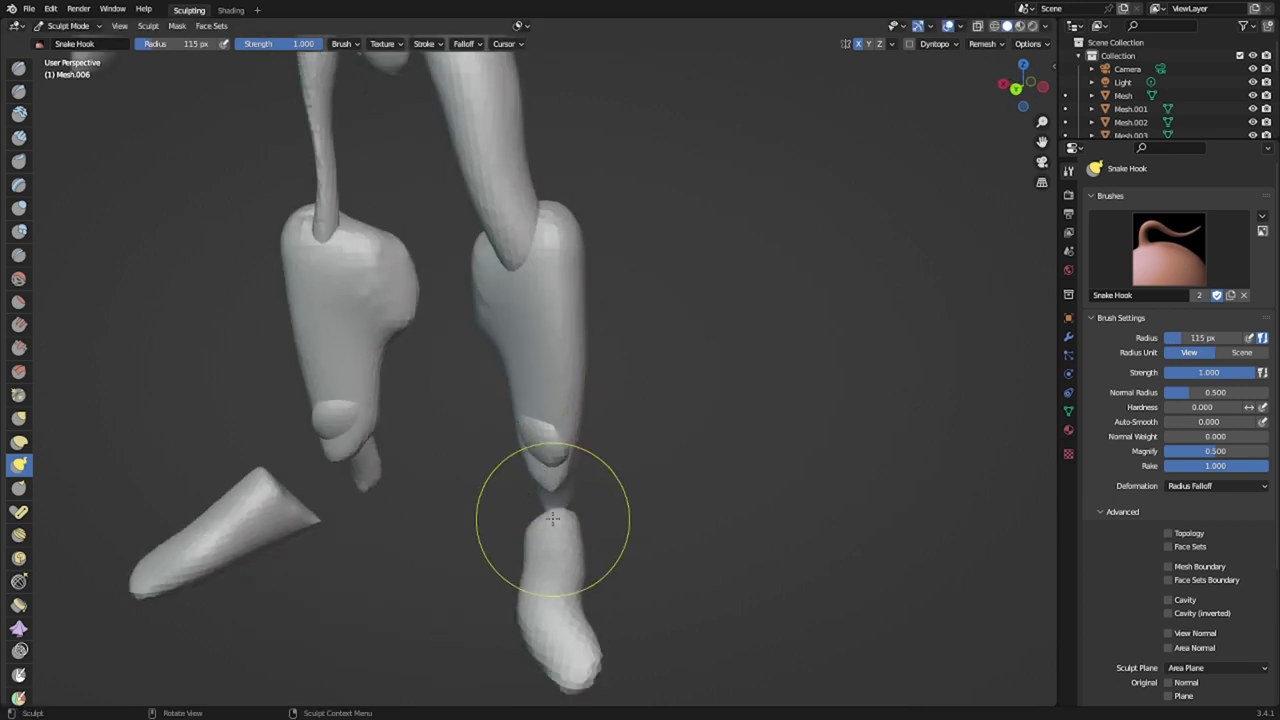
key("alt+q")
middle_click_drag(560, 526, 566, 548)
mouse_move(537, 668)
left_mouse_down()
mouse_move(489, 667)
mouse_move(463, 712)
mouse_move(596, 690)
left_mouse_up()
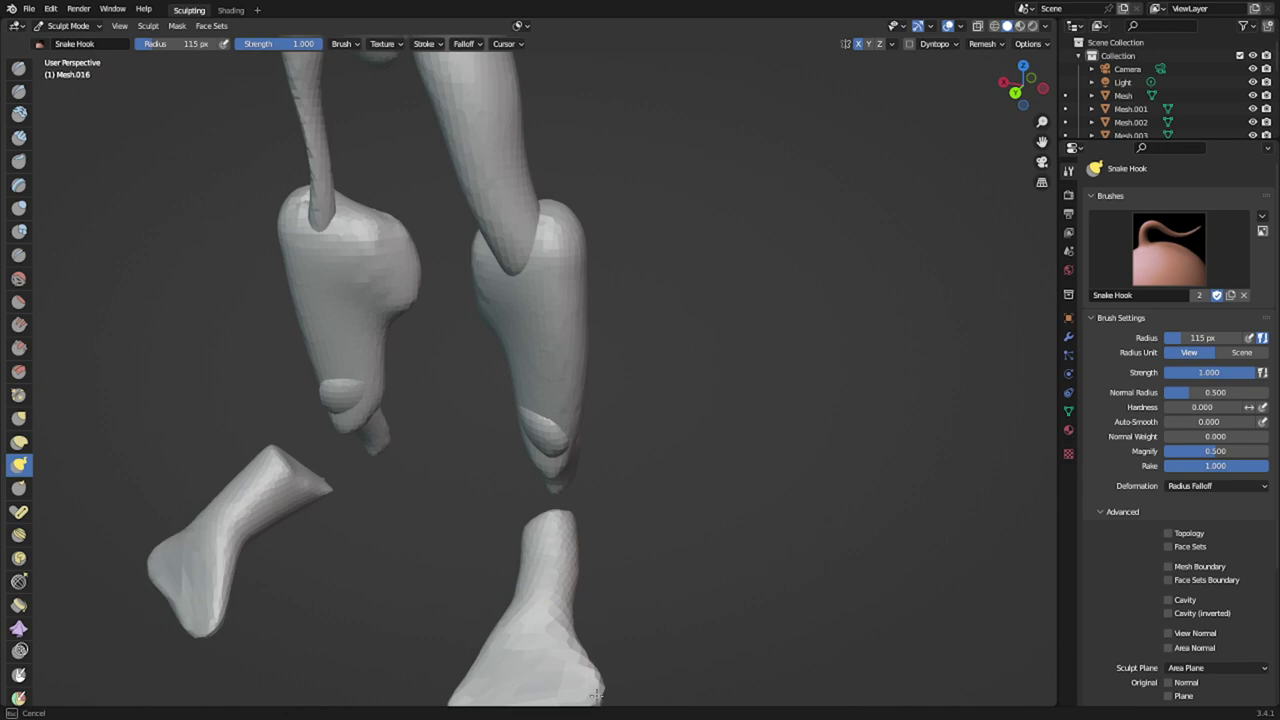
left_click_drag(552, 524, 551, 456)
middle_click_drag(551, 456, 440, 427)
- Reshape the foot pieces between heel and toes and pull their upper ends against the lower legs with Snake Hook at 315 px radius
key("f")
left_click(724, 505)
left_click_drag(485, 502, 600, 514)
left_click_drag(533, 488, 569, 472)
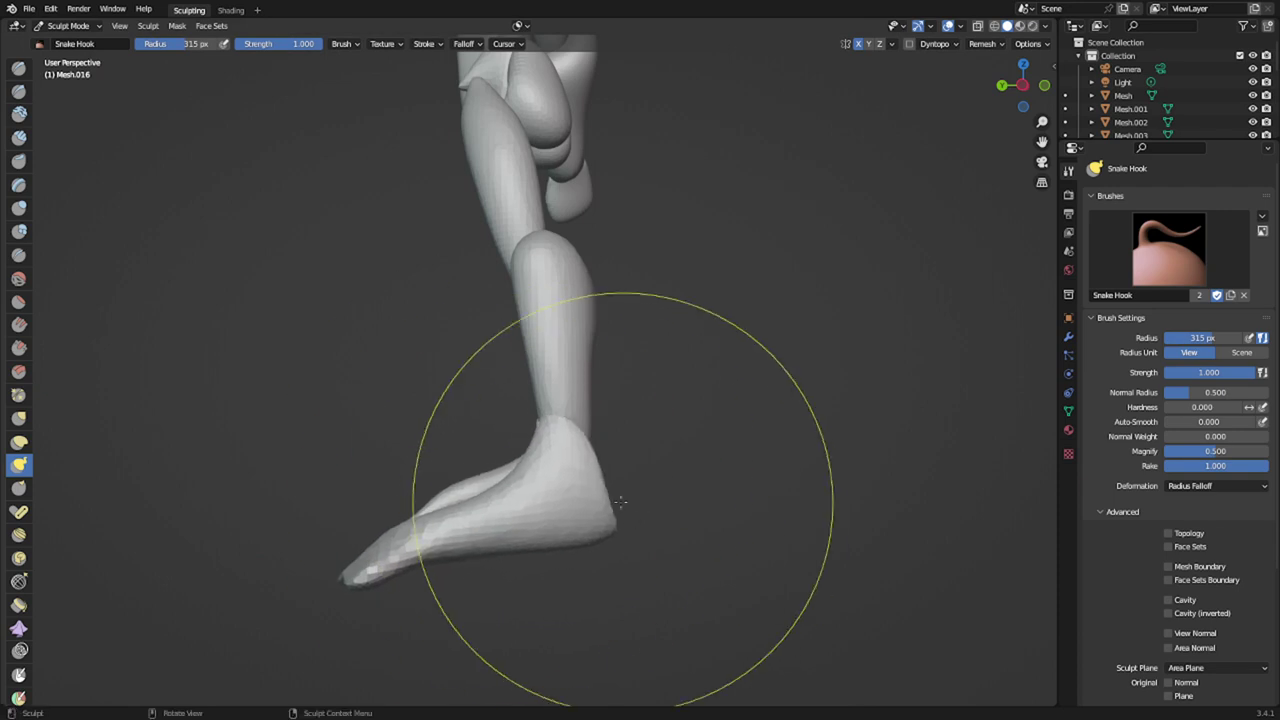
mouse_move(594, 555)
left_mouse_down()
mouse_move(582, 497)
mouse_move(550, 459)
mouse_move(474, 477)
left_mouse_up()
middle_click_drag(472, 480, 645, 528)
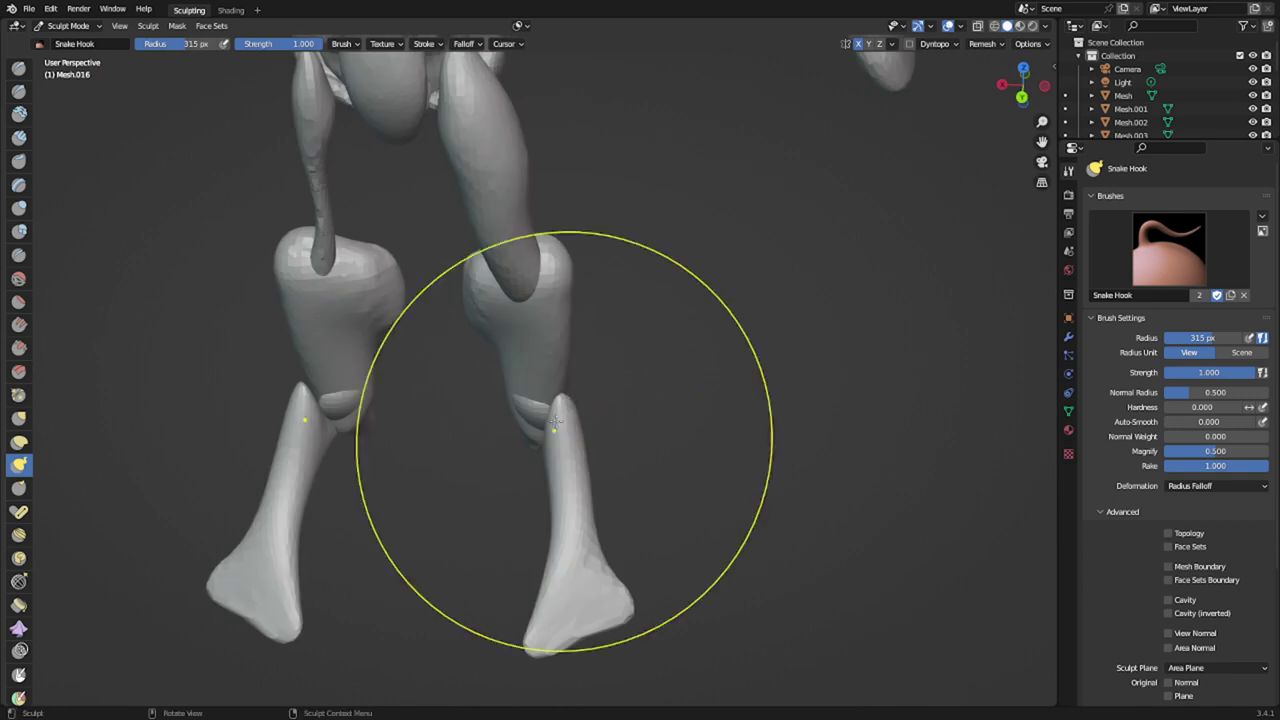
left_click_drag(555, 417, 532, 398)
- Shift the whole foot pieces back beneath the lower legs with Snake Hook at 451 px radius
key("f")
left_click(682, 527)
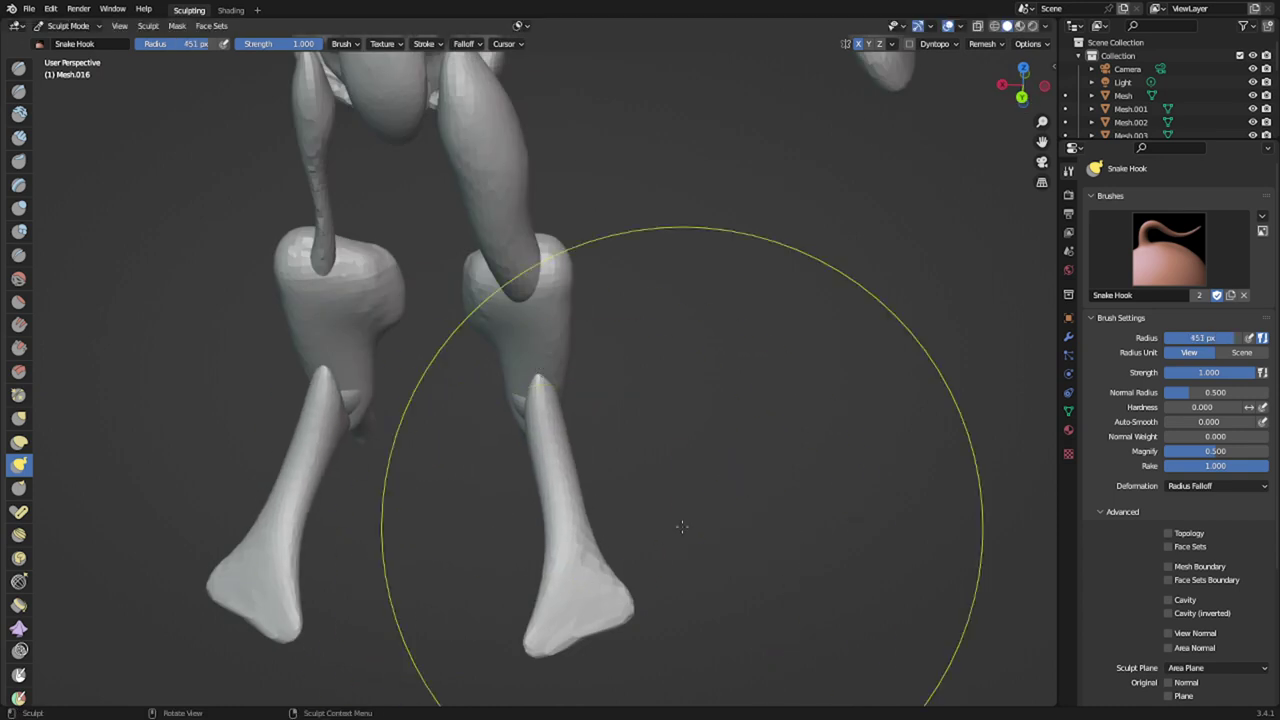
scroll(682, 527, "down", 5)
middle_click_drag(594, 467, 443, 470)
scroll(385, 406, "up", 3)
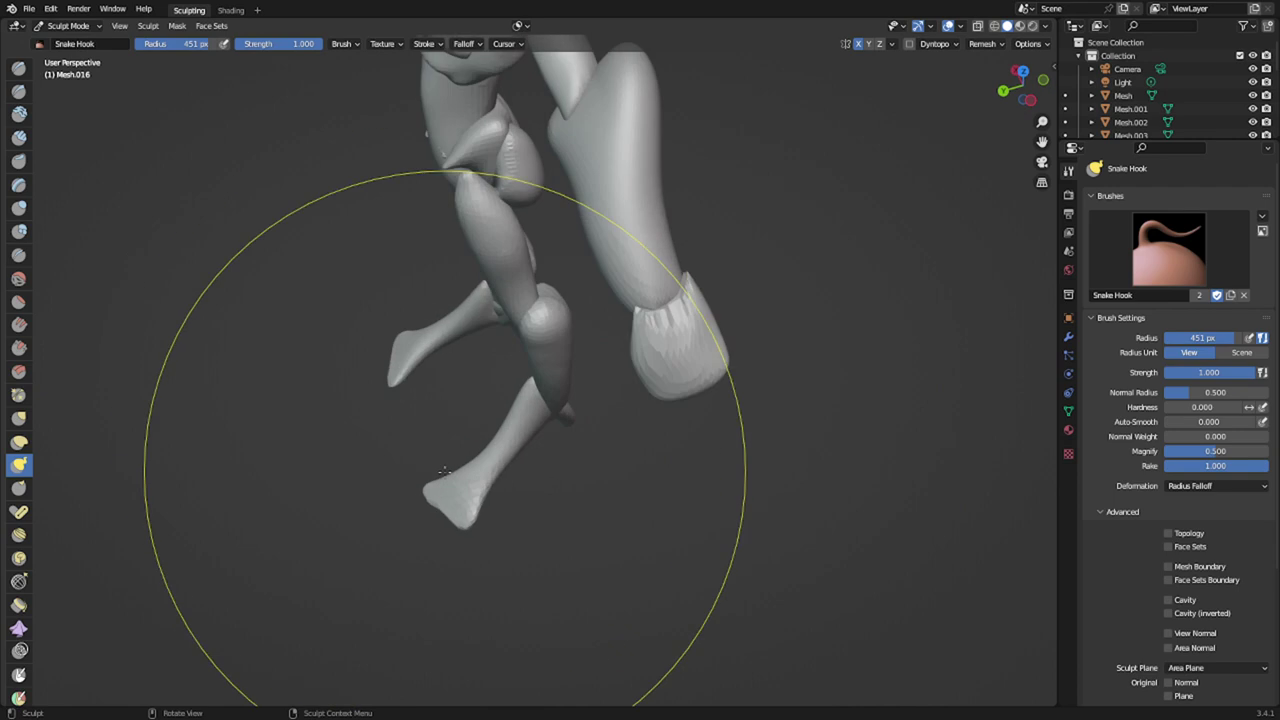
left_click_drag(444, 472, 463, 472)
- Refine where the tops of the foot pieces meet the lower legs with Snake Hook at 174 px radius
key("f")
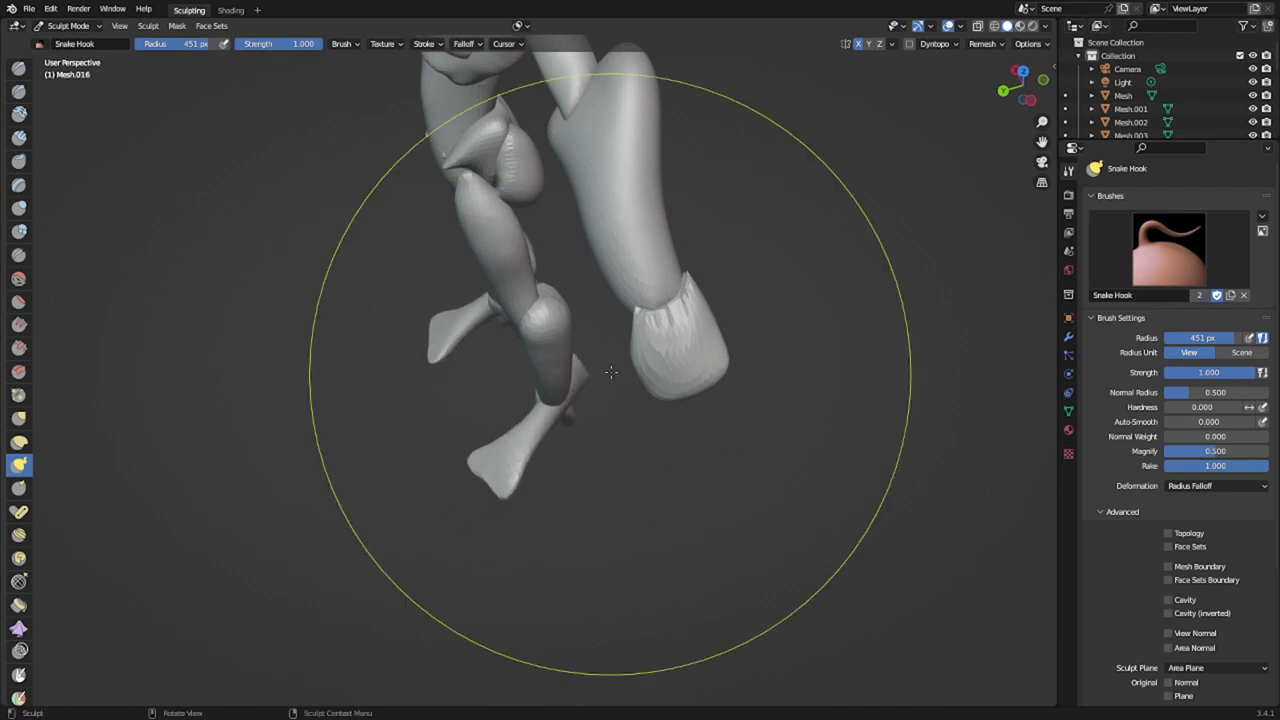
left_click(531, 381)
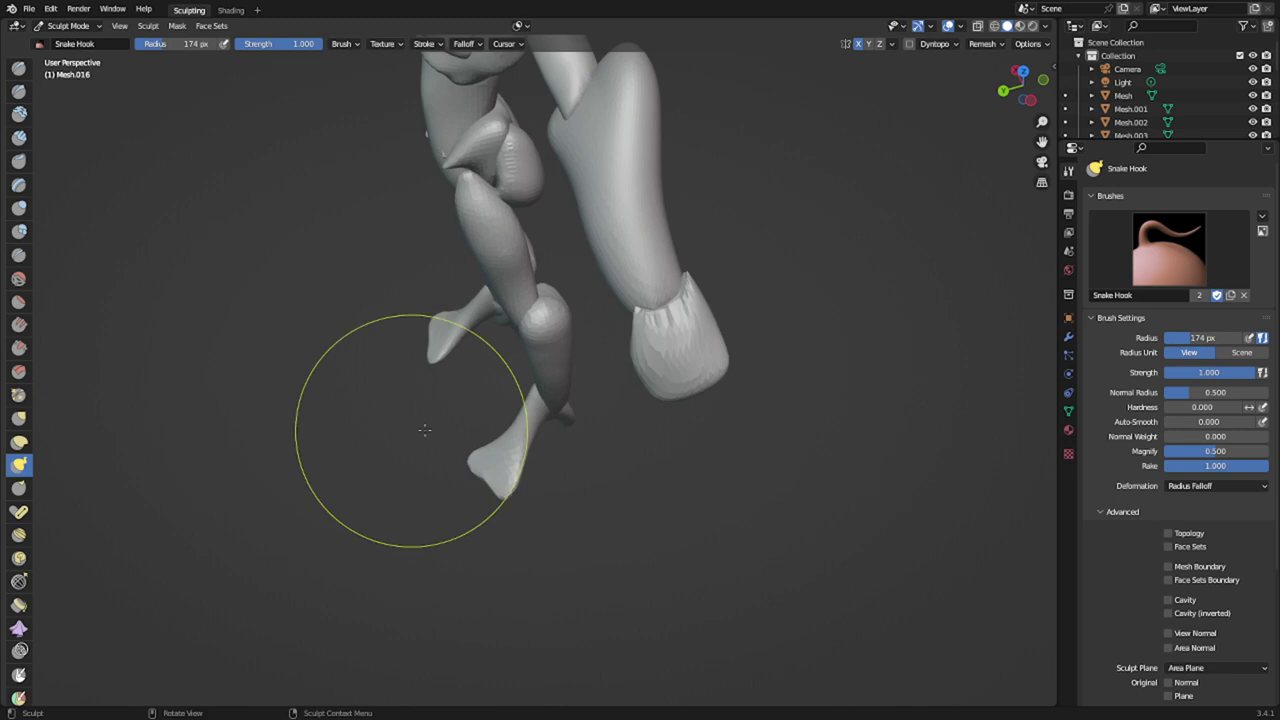
mouse_move(424, 430)
middle_mouse_down()
mouse_move(583, 400)
mouse_move(591, 294)
mouse_move(568, 334)
middle_mouse_up()
scroll(545, 360, "up", 2)
left_click_drag(541, 408, 537, 441)
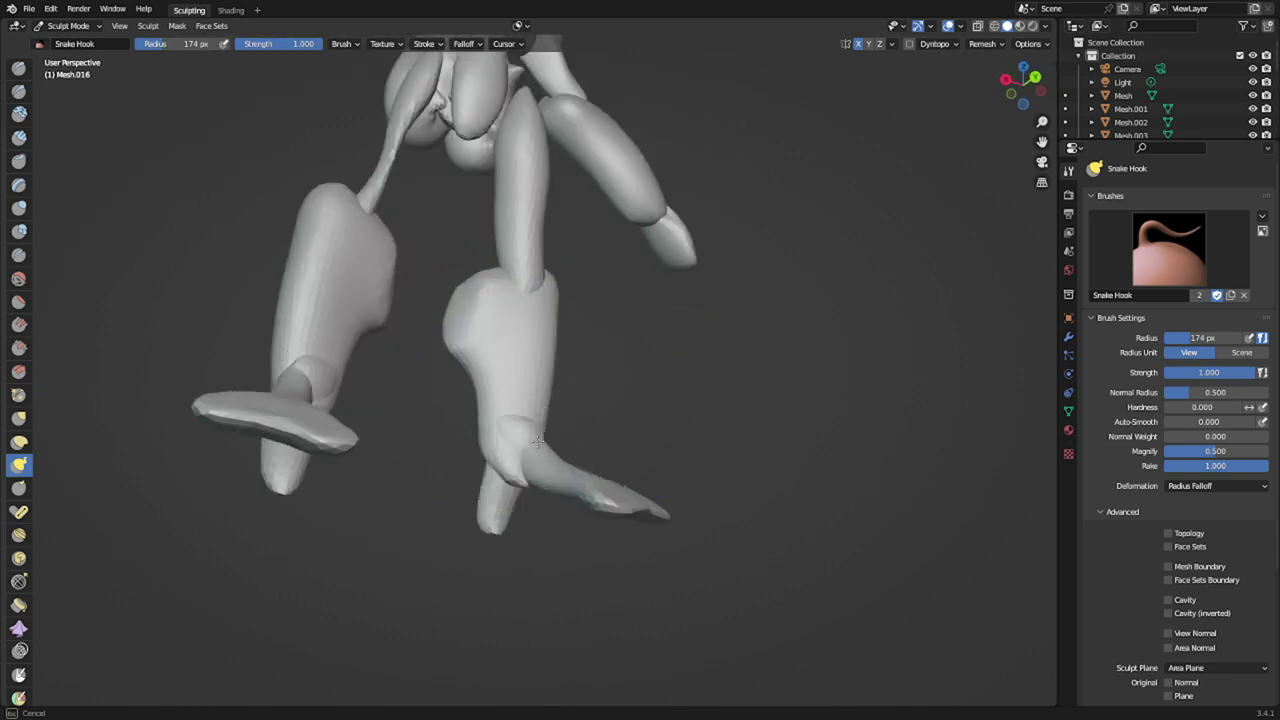
mouse_move(592, 455)
middle_mouse_down()
mouse_move(531, 569)
mouse_move(542, 566)
middle_mouse_up()
scroll(564, 535, "down", 1)
left_click_drag(545, 411, 546, 401)
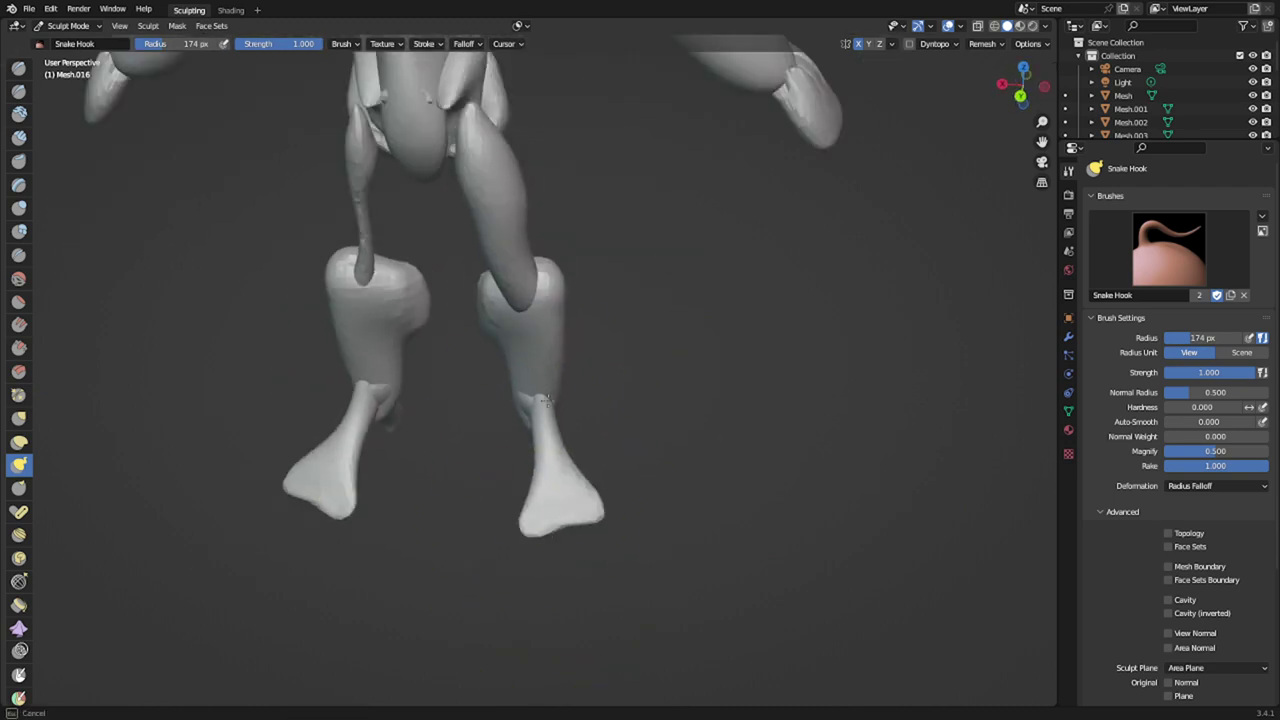
- Examine the proportions of the full figure from the front
scroll(486, 372, "down", 3)
mouse_move(486, 372)
middle_mouse_down()
mouse_move(332, 354)
mouse_move(432, 363)
mouse_move(498, 395)
mouse_move(486, 375)
middle_mouse_up()
scroll(486, 360, "up", 1)
middle_click_drag(470, 270, 562, 404, "shift")
scroll(562, 404, "down", 1)
scroll(562, 404, "down", 1)
middle_click_drag(614, 452, 595, 401, "shift")
scroll(595, 402, "down", 3)
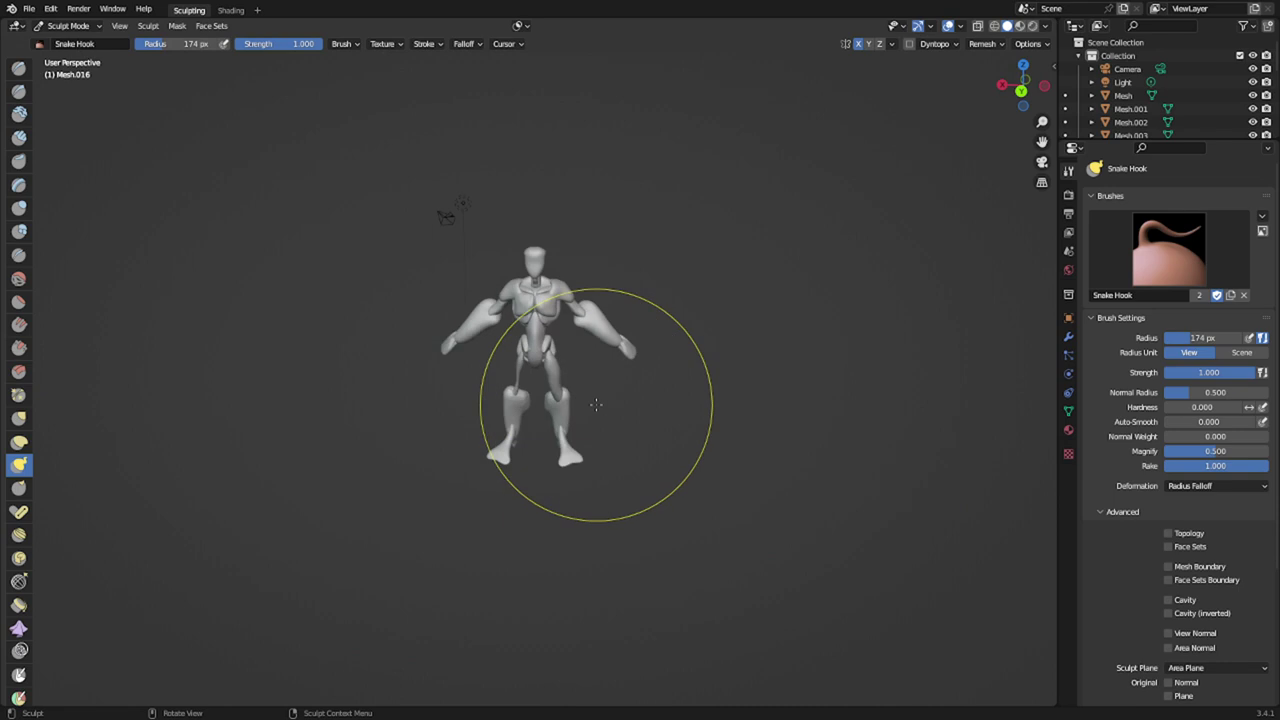
- Pull the foot pieces down below the lower legs in the front-facing view with Snake Hook at 299 px radius
key("KP_1")
key("KP_3")
key("ctrl+KP_3")
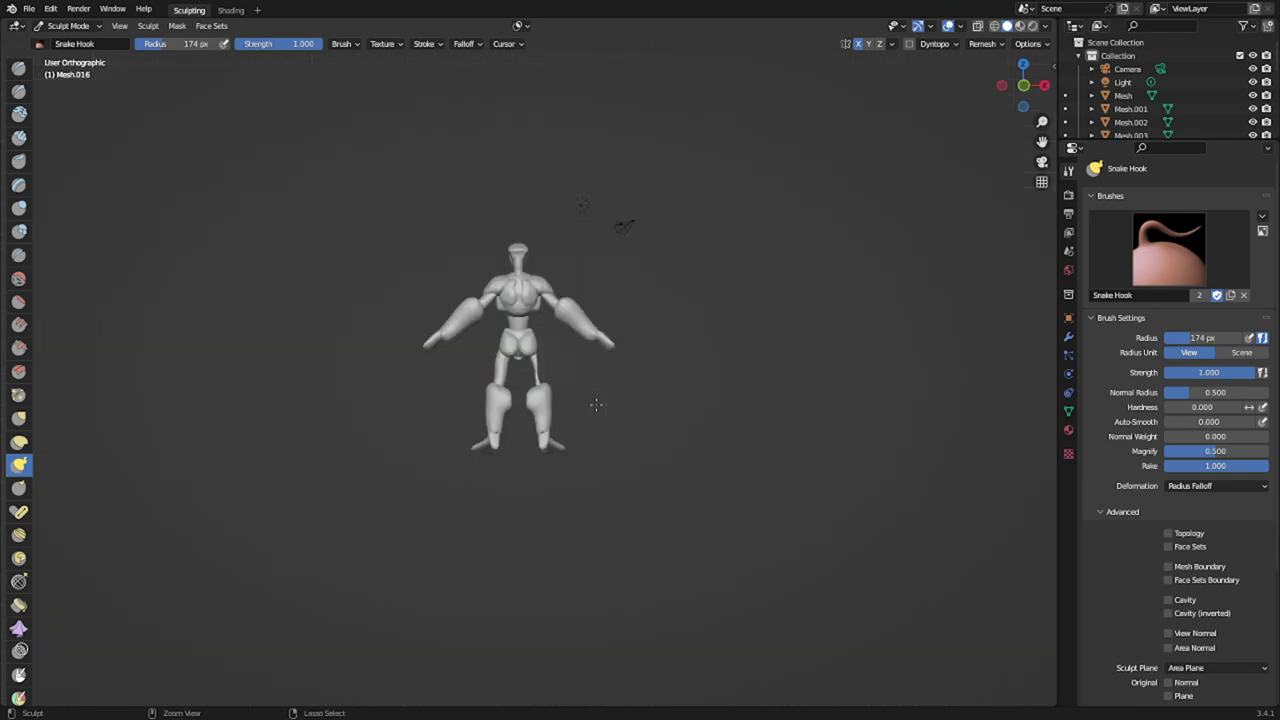
key("ctrl+KP_1")
scroll(570, 405, "up", 4)
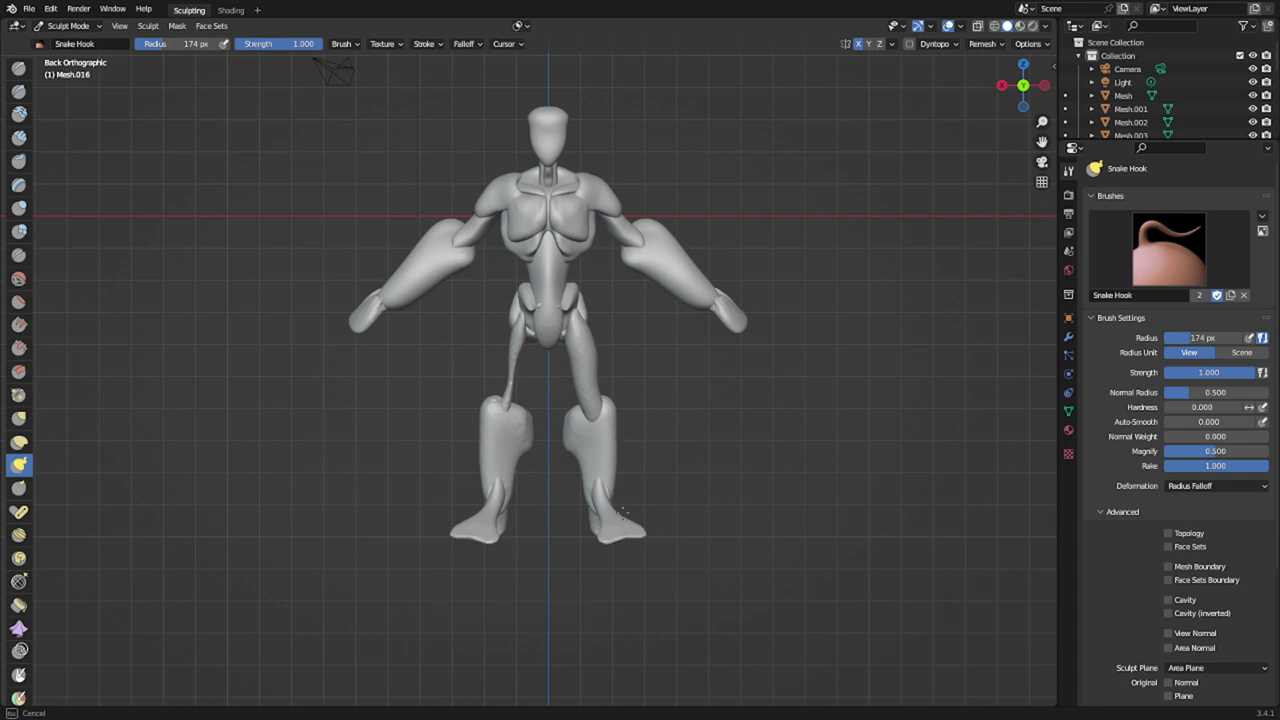
key("f")
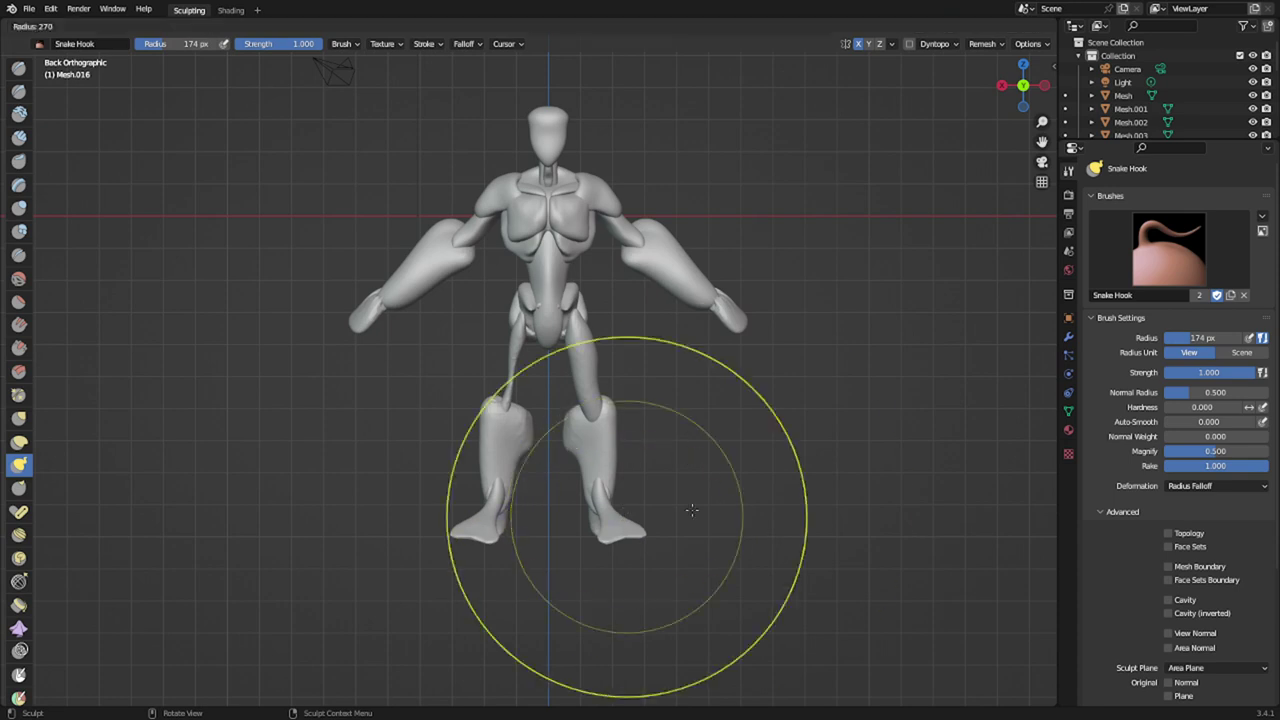
left_click(710, 503)
mouse_move(623, 523)
left_mouse_down()
mouse_move(627, 559)
mouse_move(671, 600)
mouse_move(638, 575)
mouse_move(640, 595)
left_mouse_up()
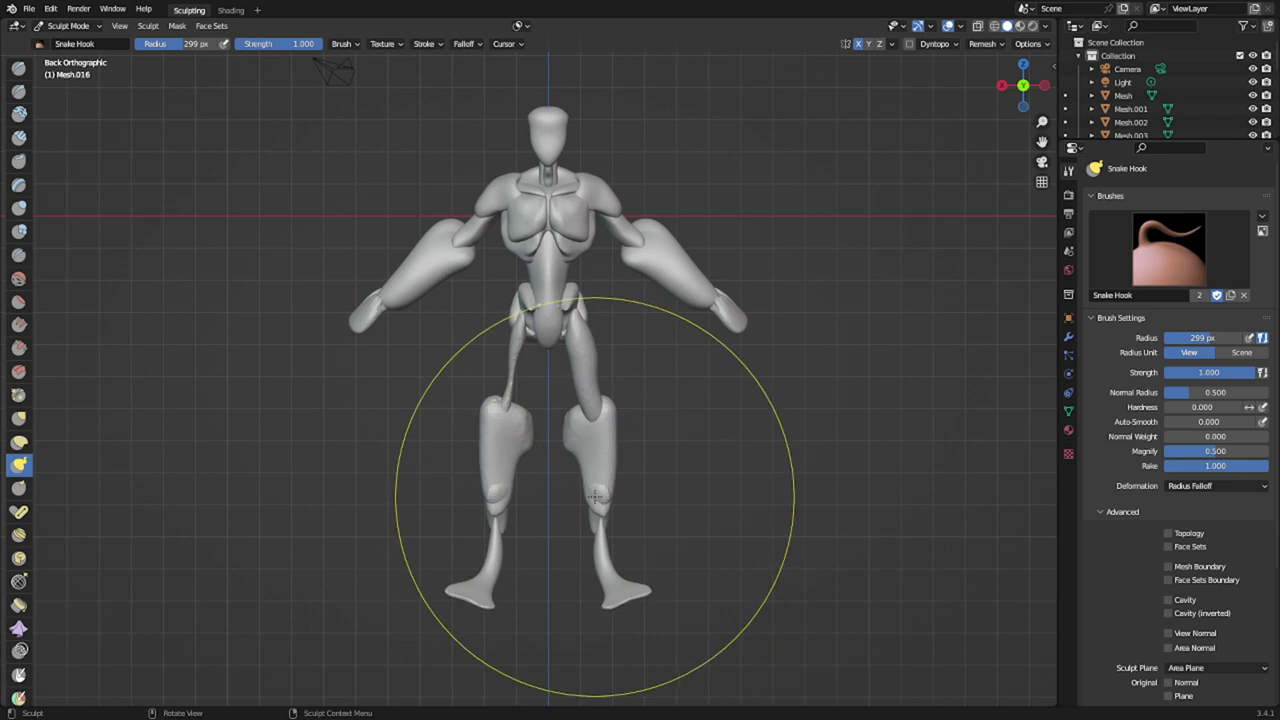
- Stretch the lower legs down to the feet with Snake Hook and reshape their inner contours at 154 px radius
key("alt+q")
left_click_drag(593, 508, 595, 587)
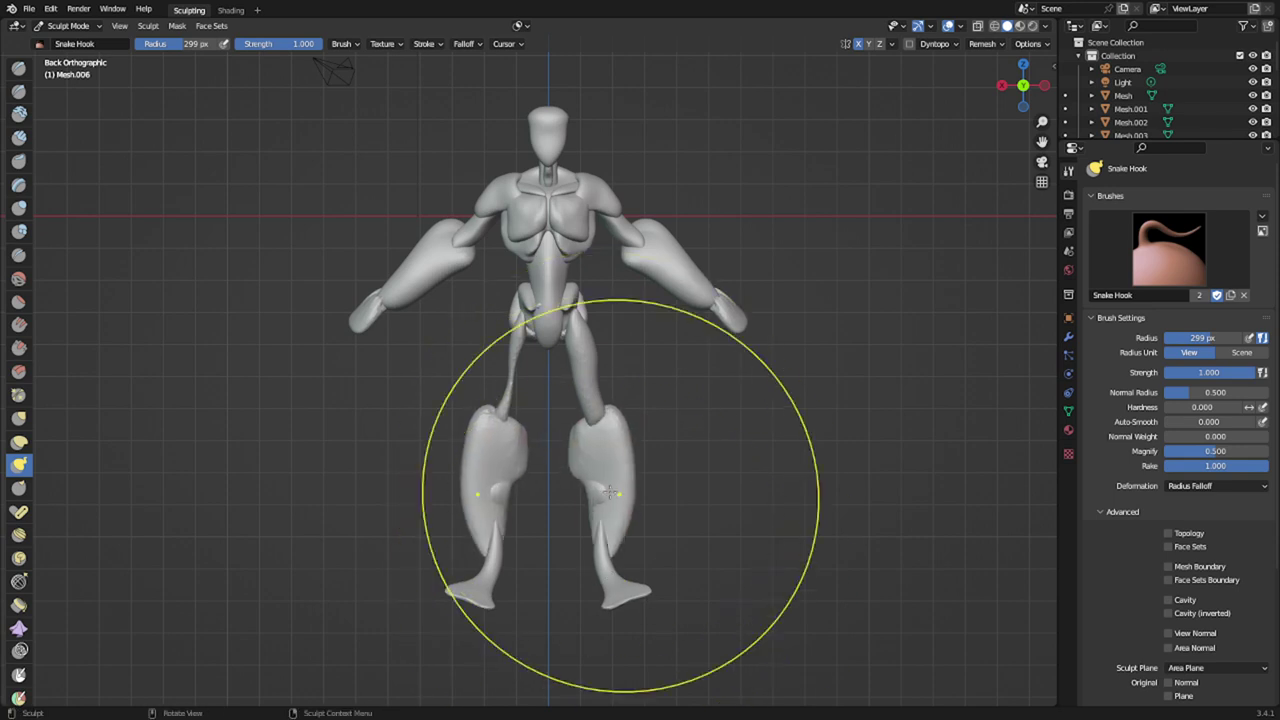
key("f")
left_click(524, 496)
mouse_move(623, 498)
left_mouse_down()
mouse_move(592, 508)
mouse_move(594, 543)
mouse_move(578, 507)
left_mouse_up()
left_click_drag(569, 505, 583, 499)
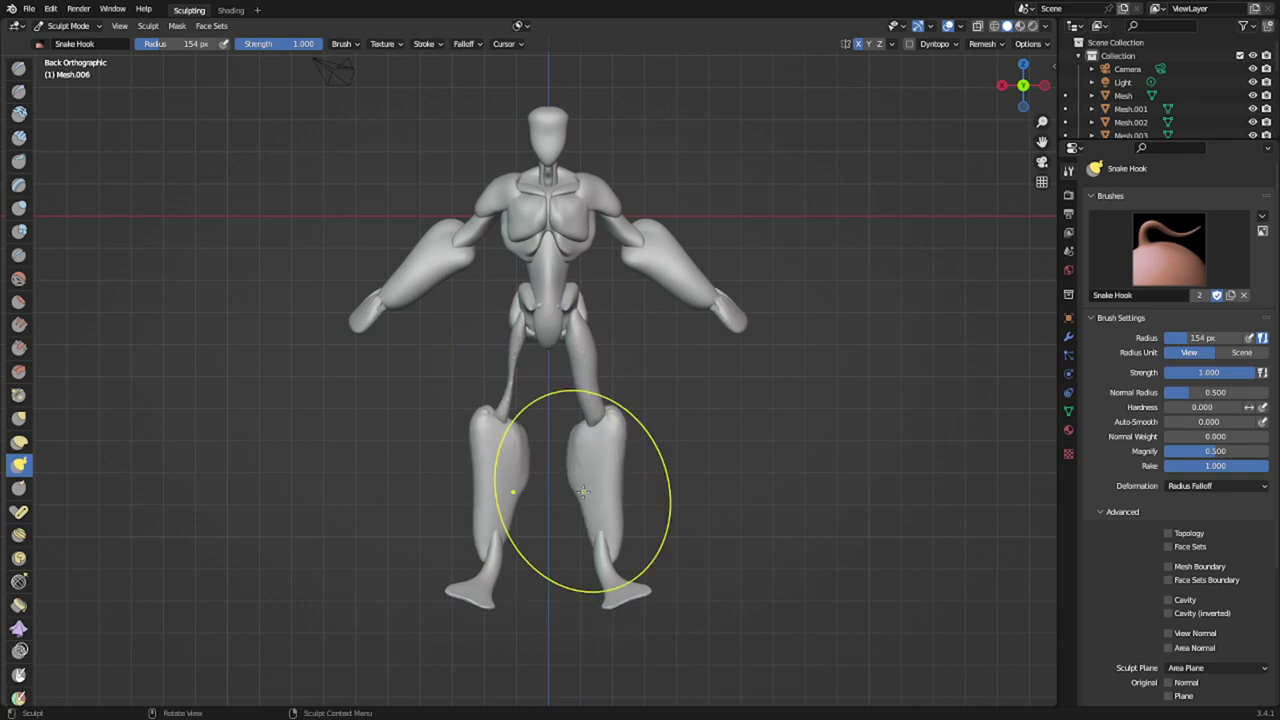
- Pull the heel pieces down and back behind the ankles from the side with Snake Hook at 154 px radius
middle_click_drag(640, 495, 511, 506)
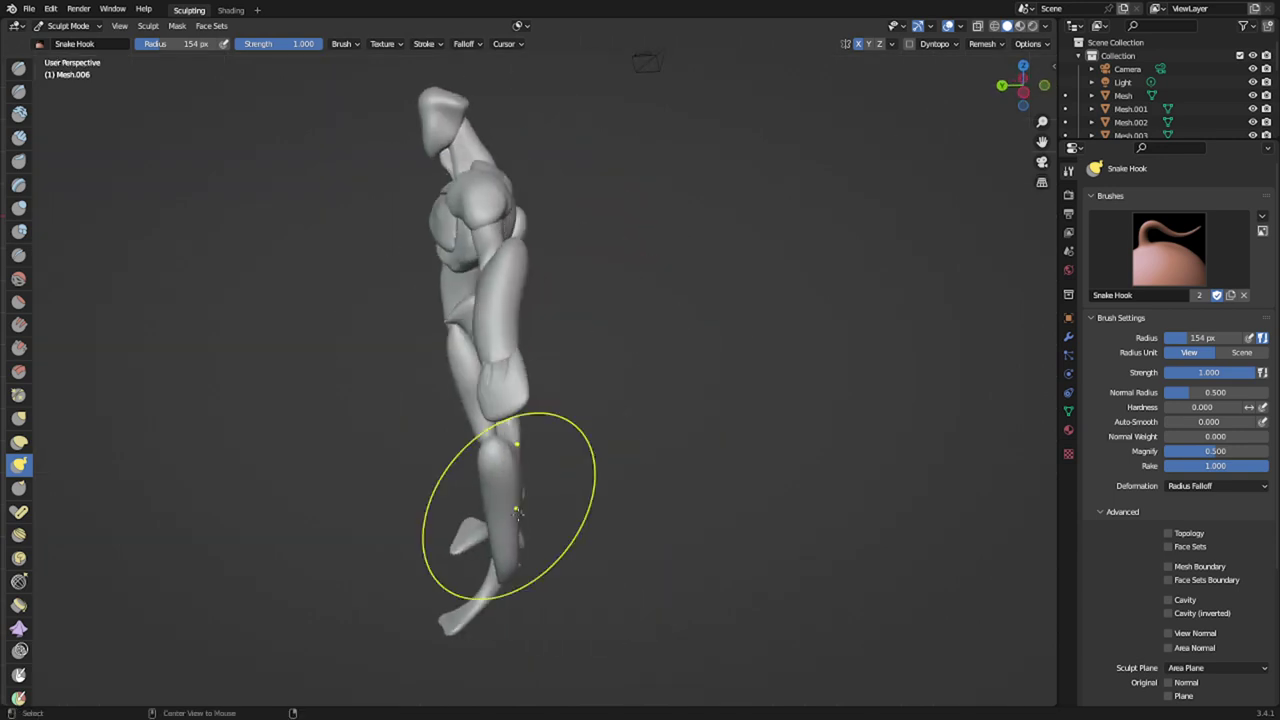
key("alt+q")
left_click_drag(541, 590, 527, 585)
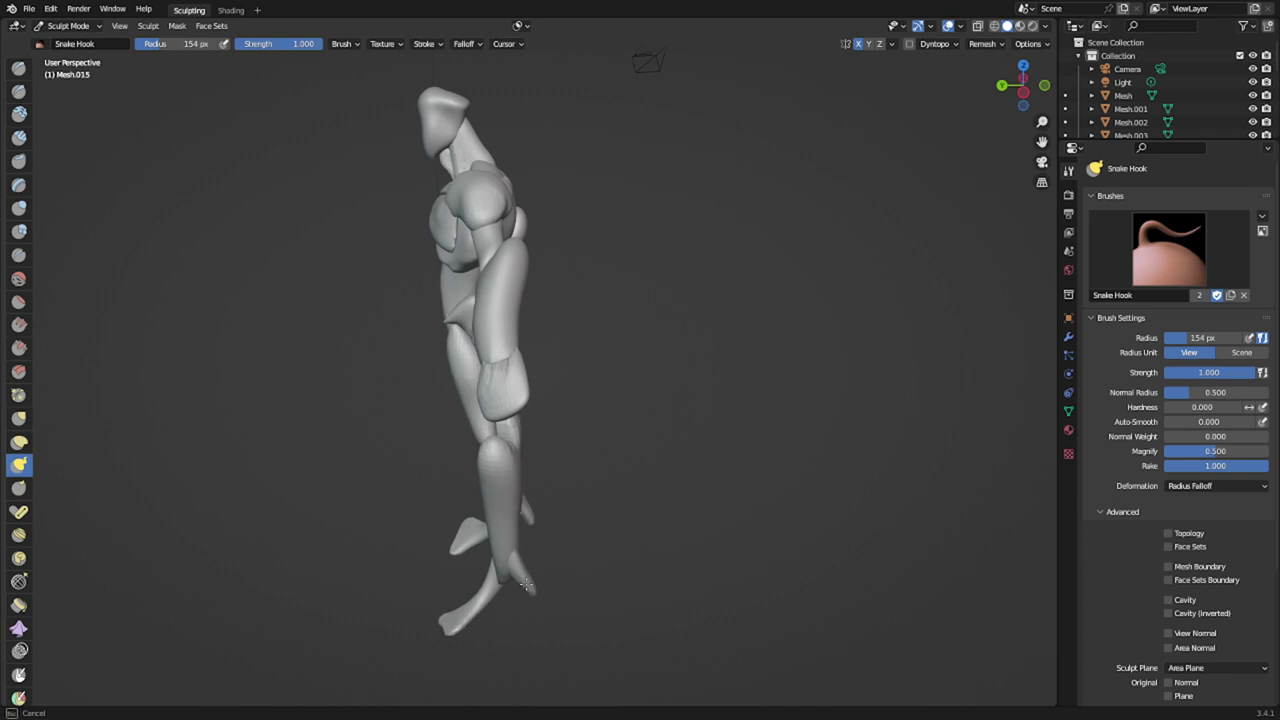
key("KP_1")
key("ctrl+KP_3")
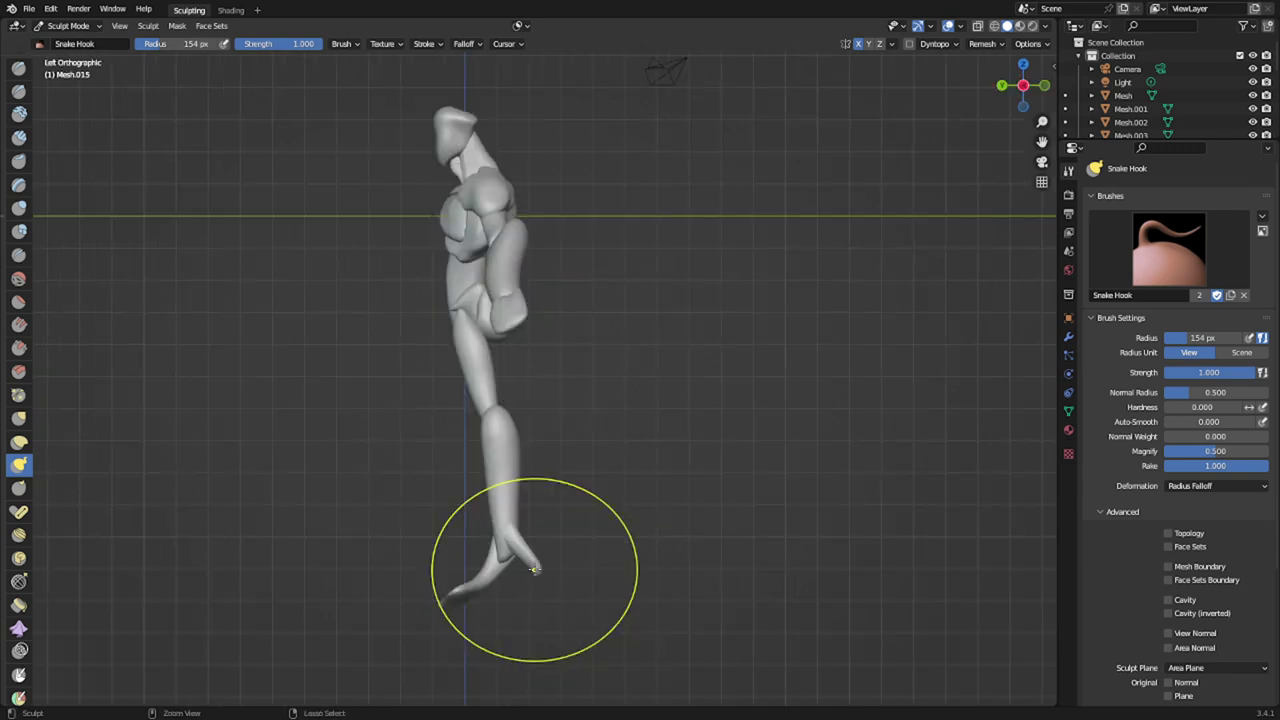
left_click_drag(537, 556, 542, 597)
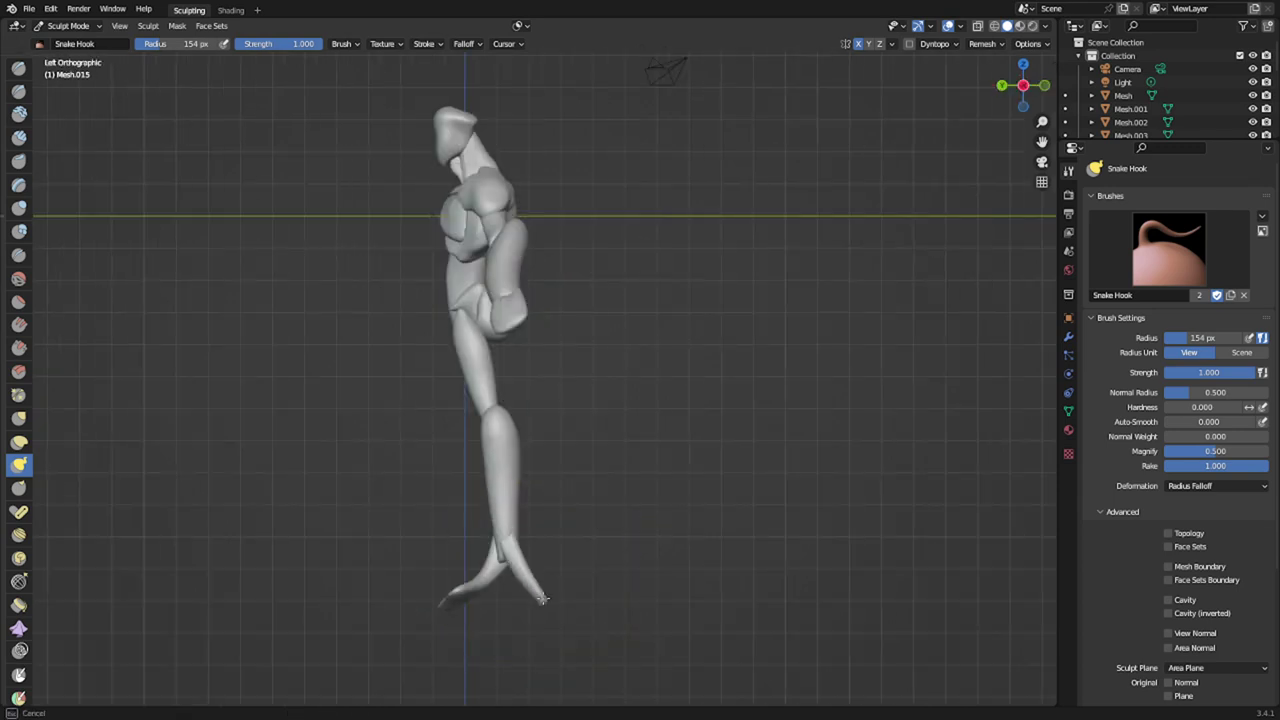
- Reshape the foot pieces from ankle to toes in side view with Snake Hook, and thicken them with Inflate
key("alt+q")
mouse_move(447, 596)
left_mouse_down()
mouse_move(449, 583)
mouse_move(419, 594)
left_mouse_up()
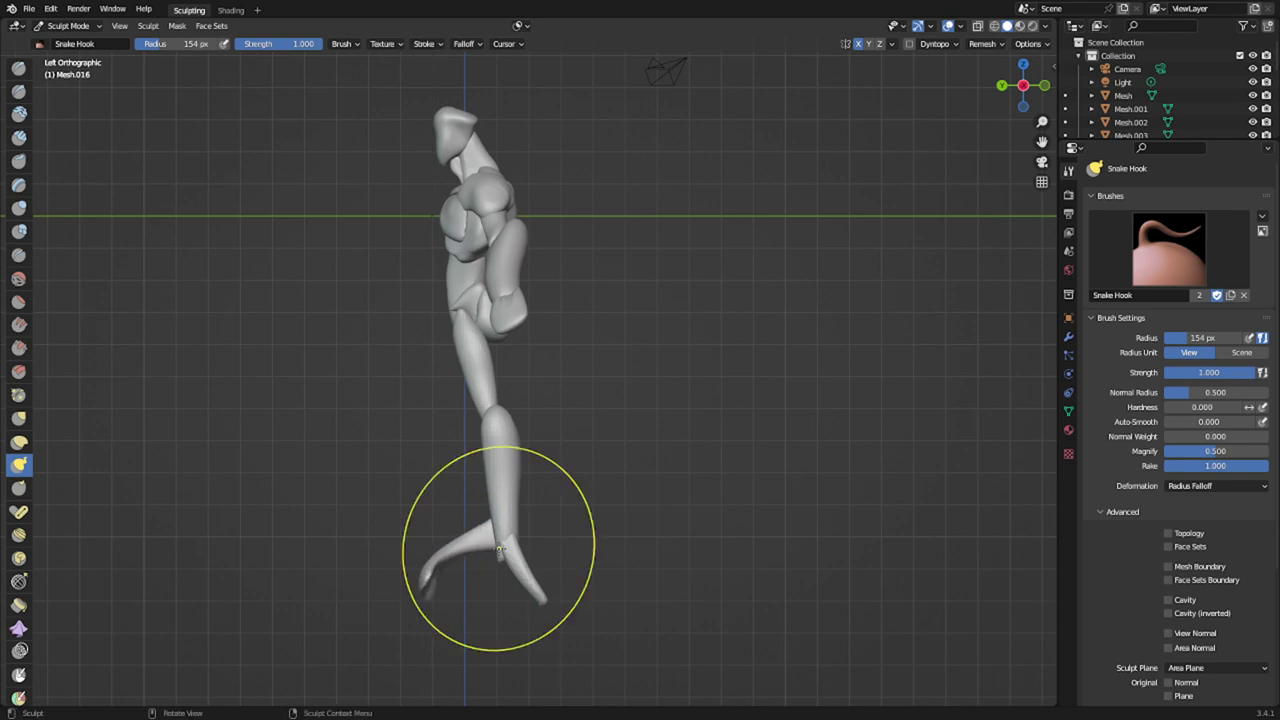
left_click_drag(468, 545, 463, 558)
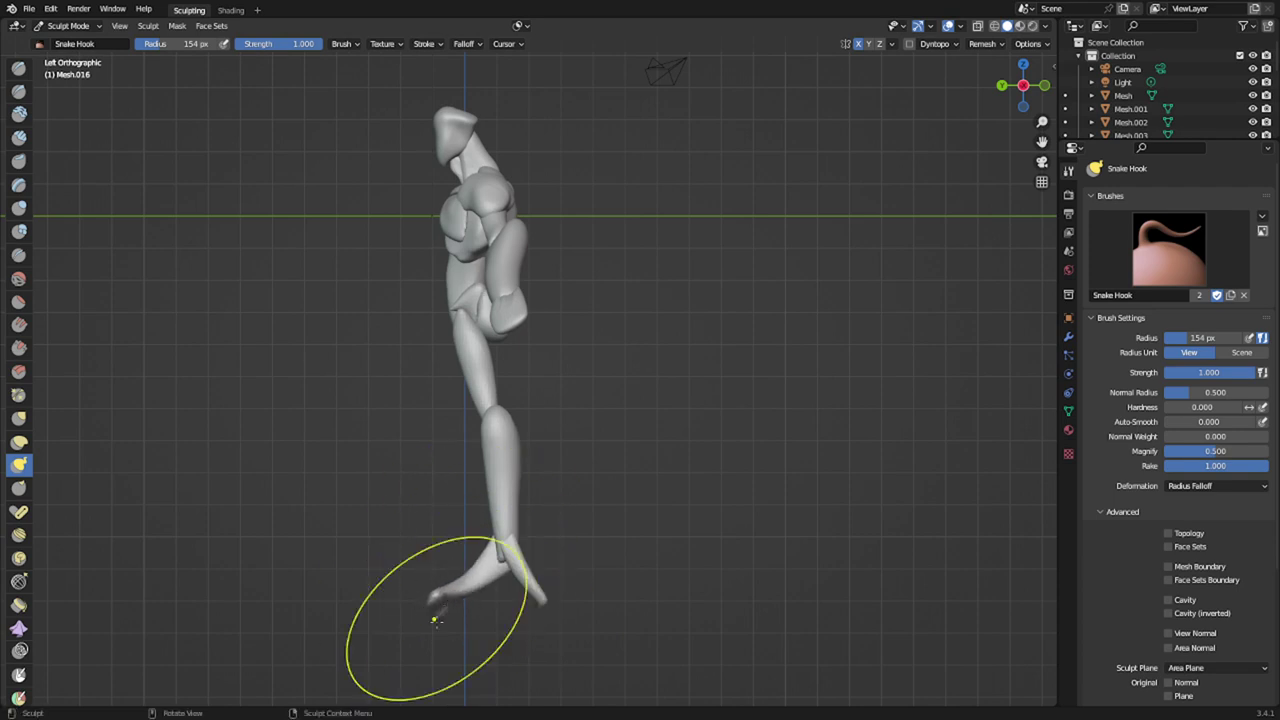
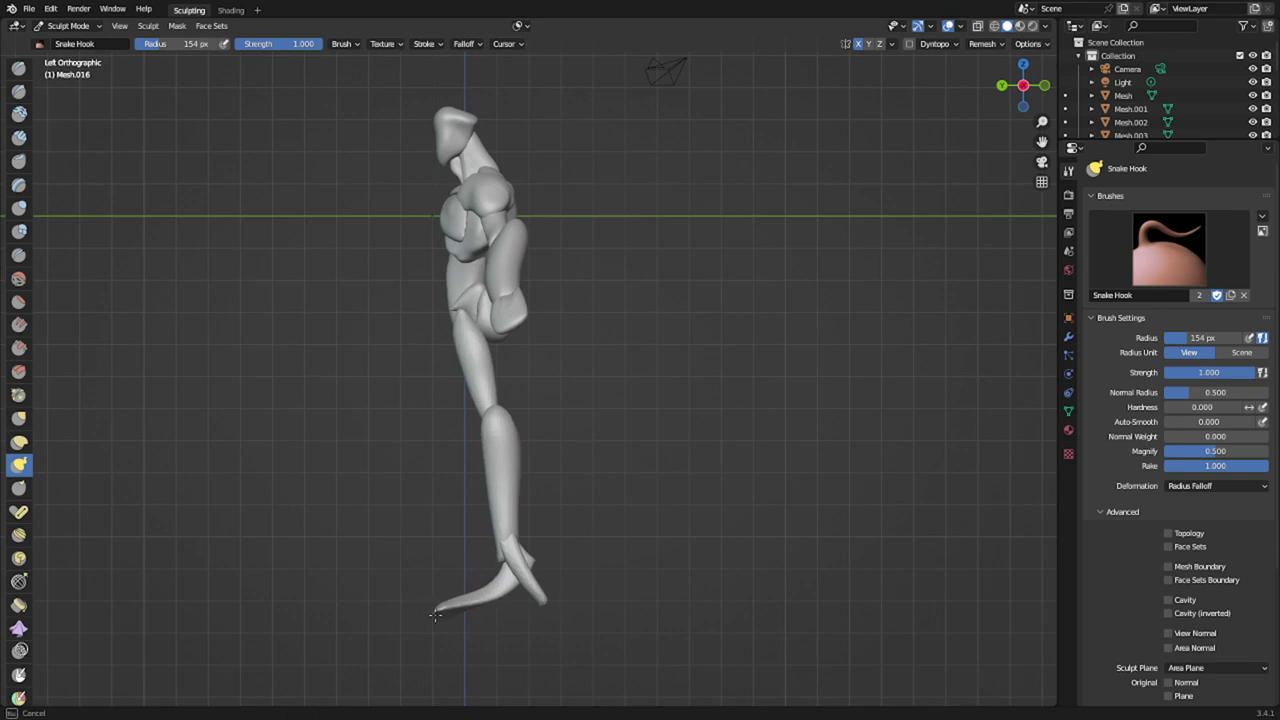
key("i")
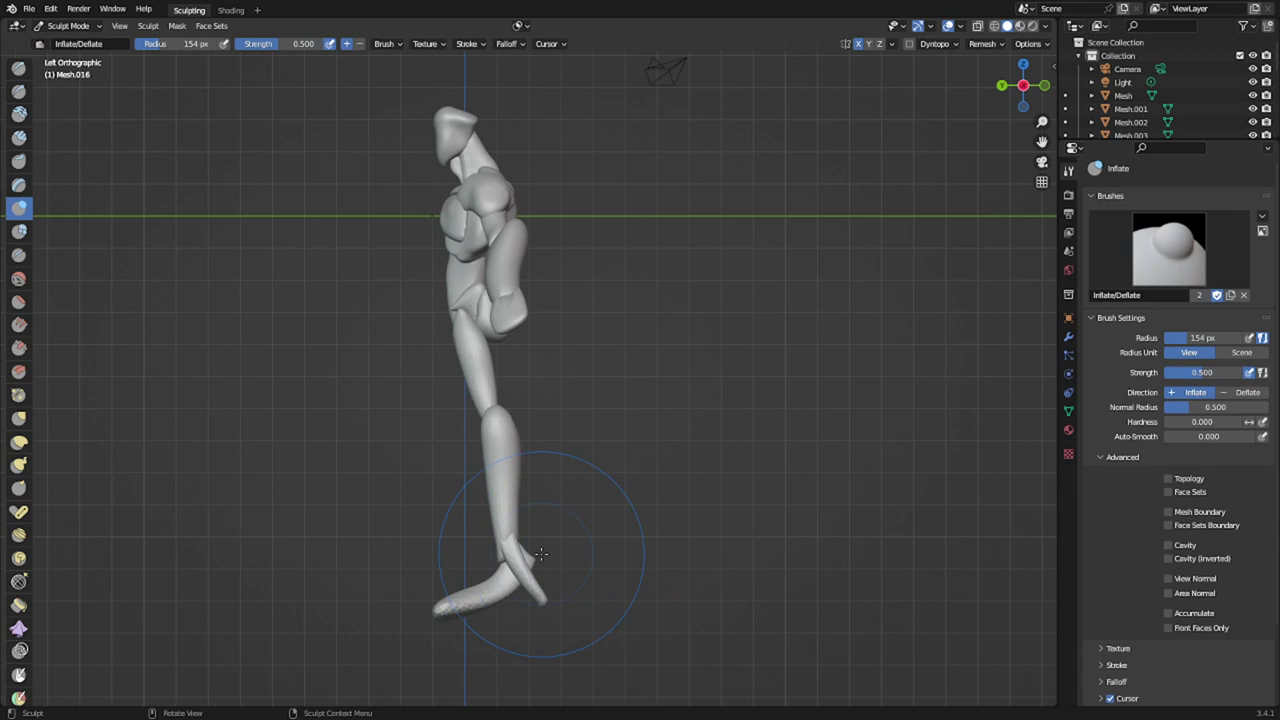
- Turn the feet outward and fit the lower-leg ends and heels around the ankles with Snake Hook at 154 px radius
key("k")
key("alt+q")
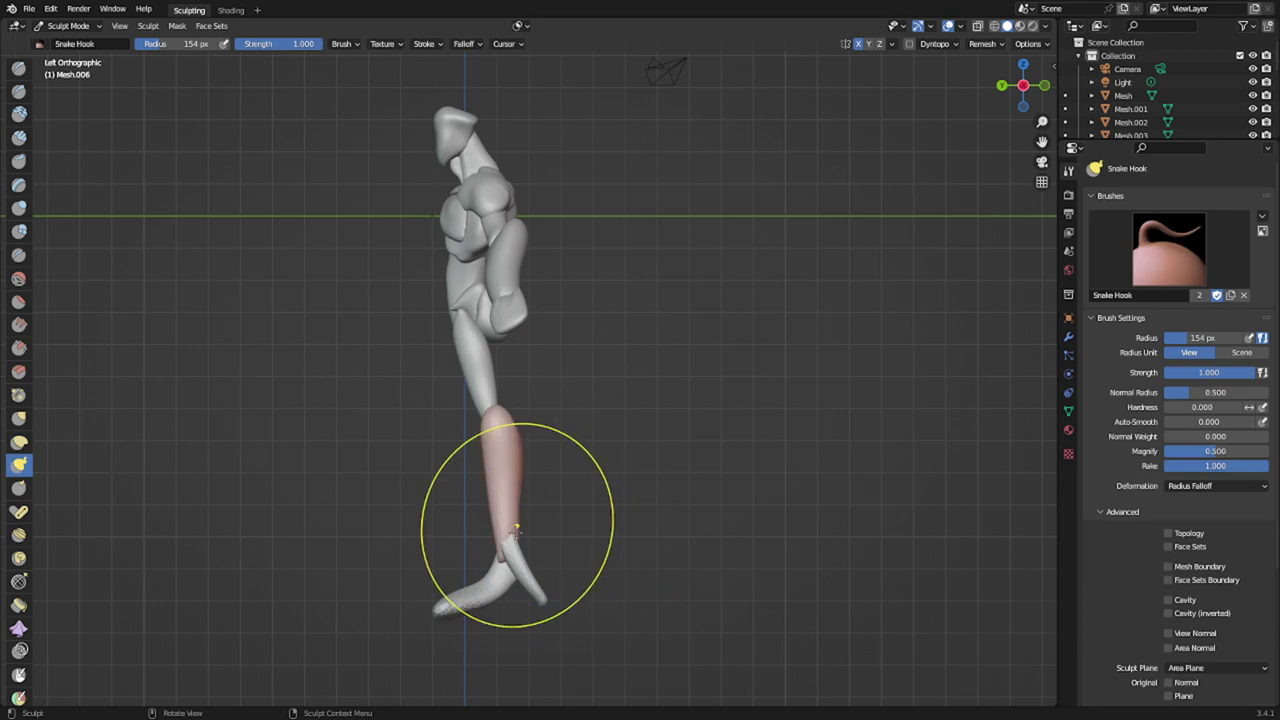
middle_click_drag(513, 563, 629, 537)
key("KP_1")
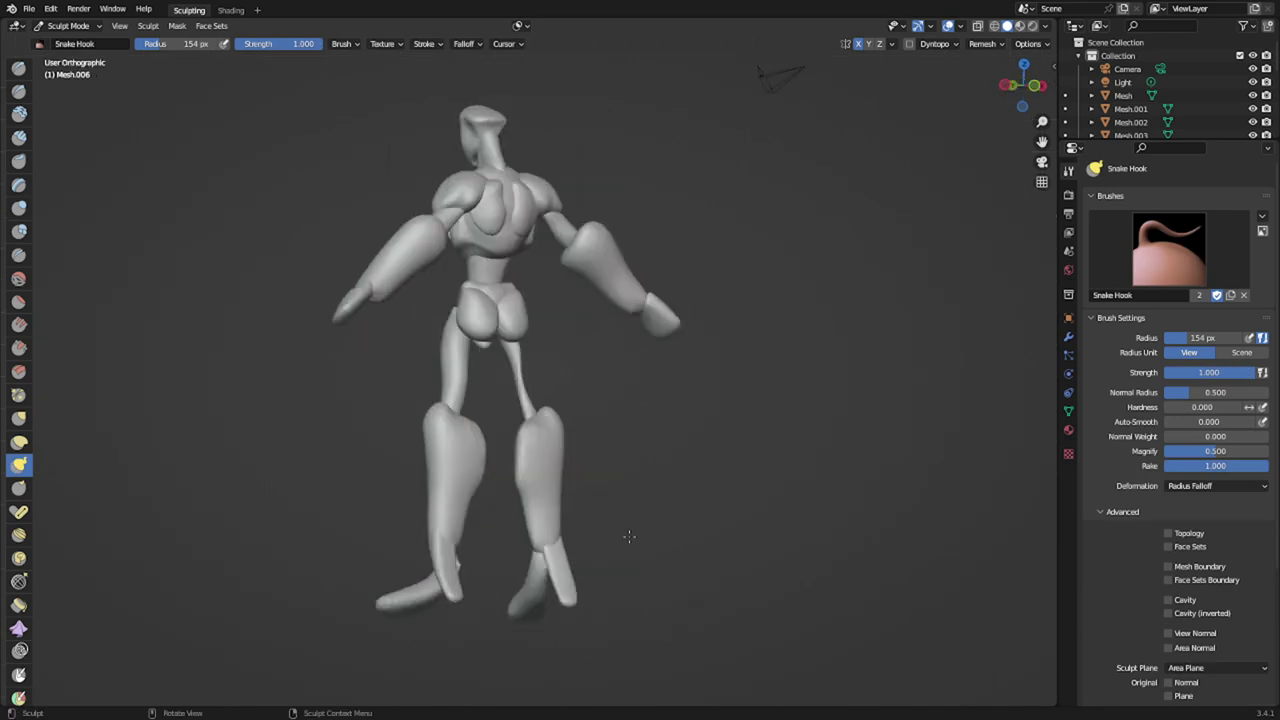
key("KP_3")
key("ctrl+KP_3")
key("ctrl+KP_1")
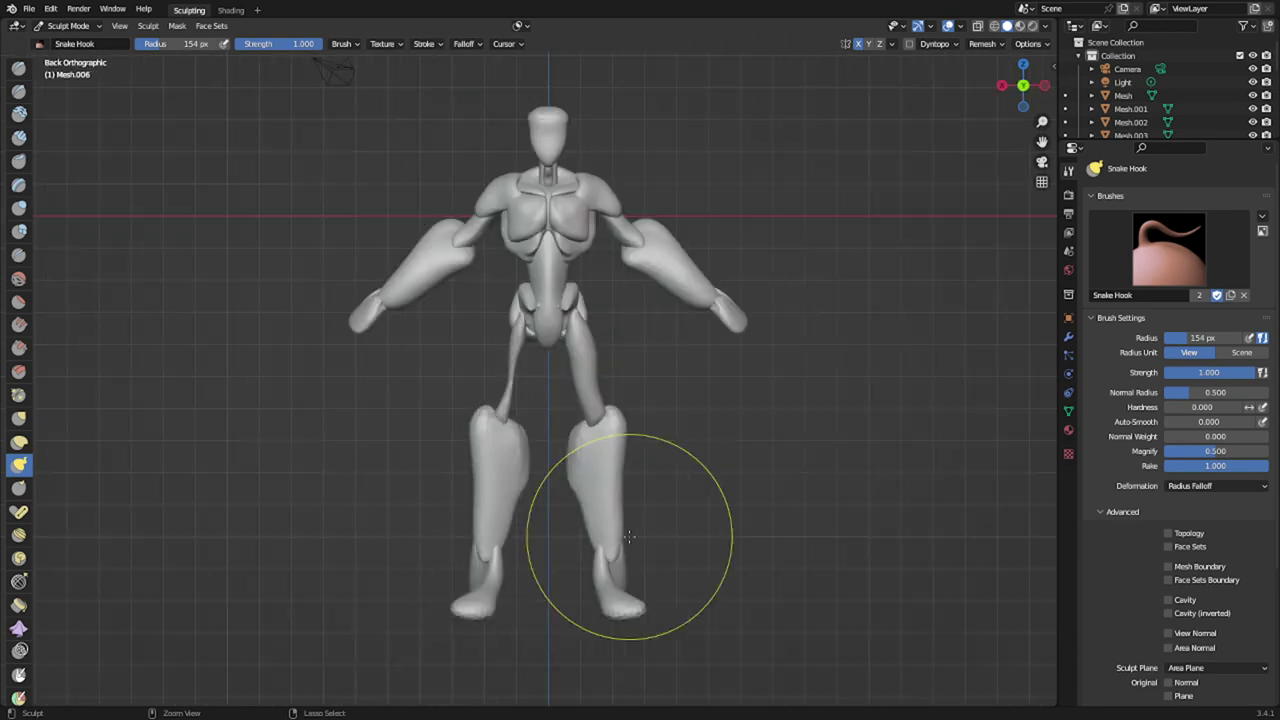
key("alt+q")
mouse_move(606, 581)
left_mouse_down()
mouse_move(622, 581)
mouse_move(625, 552)
mouse_move(609, 557)
mouse_move(618, 527)
left_mouse_up()
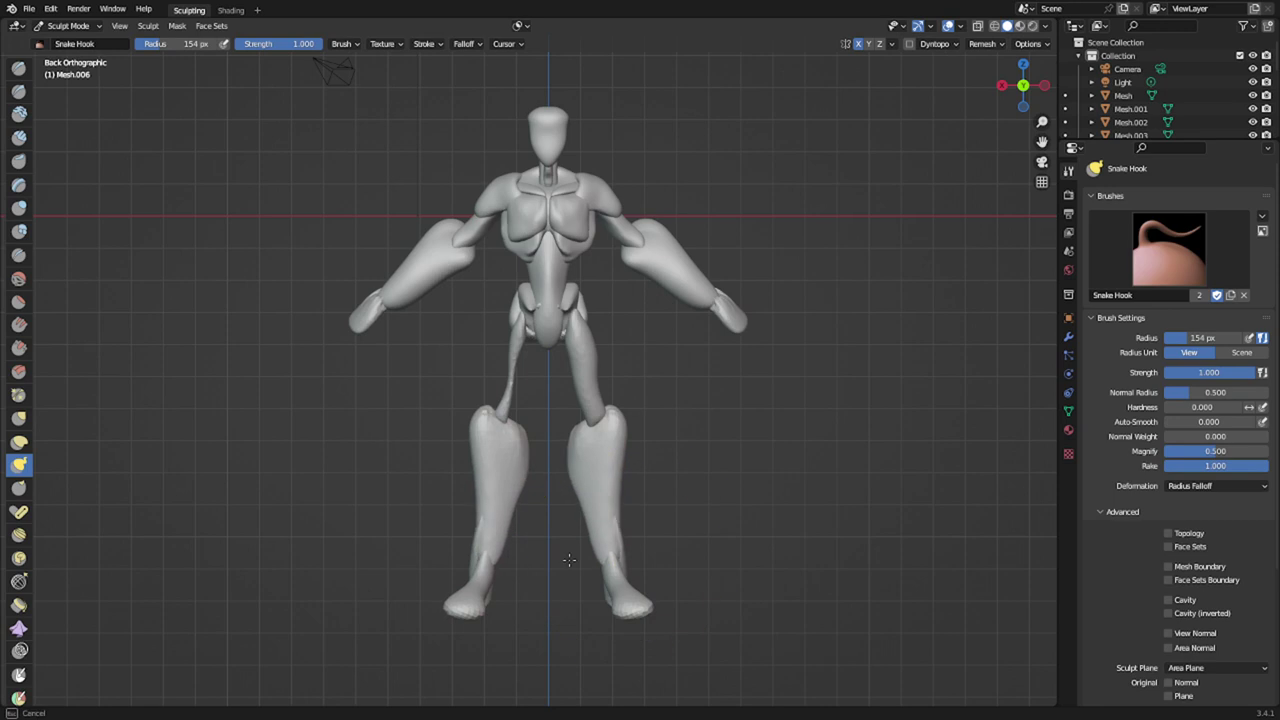
key("alt+q")
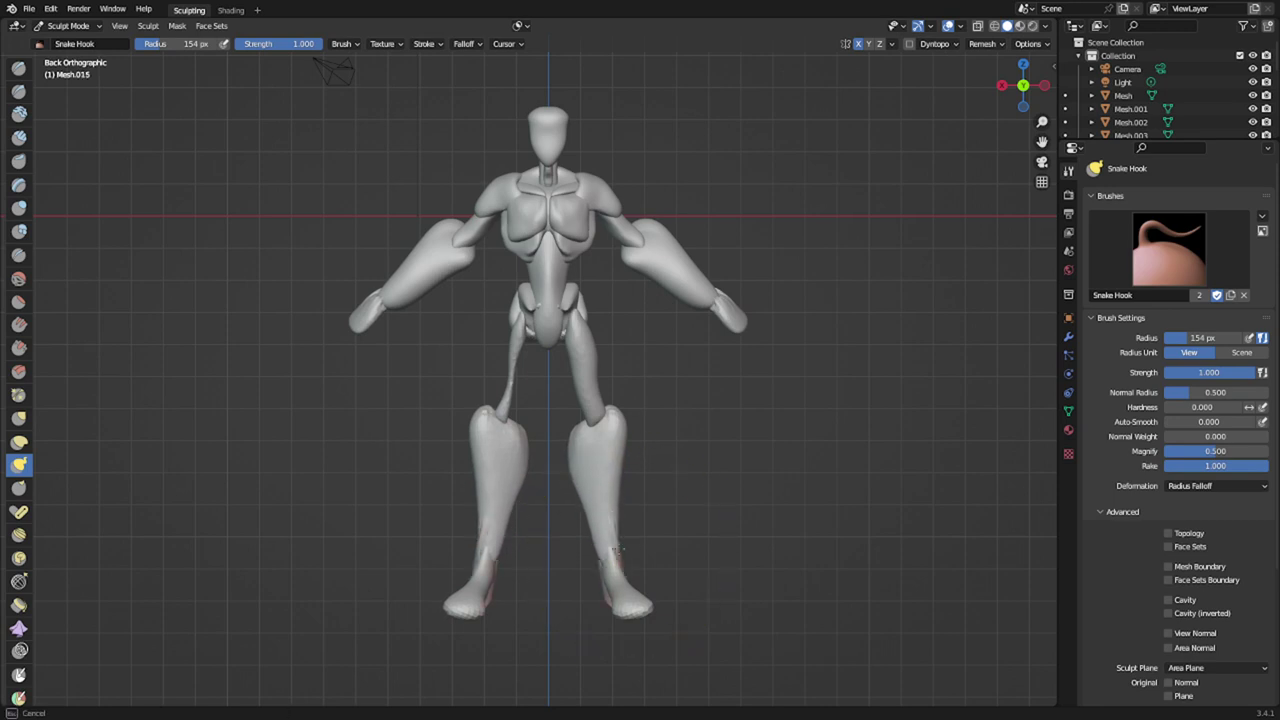
left_click_drag(612, 548, 591, 567)
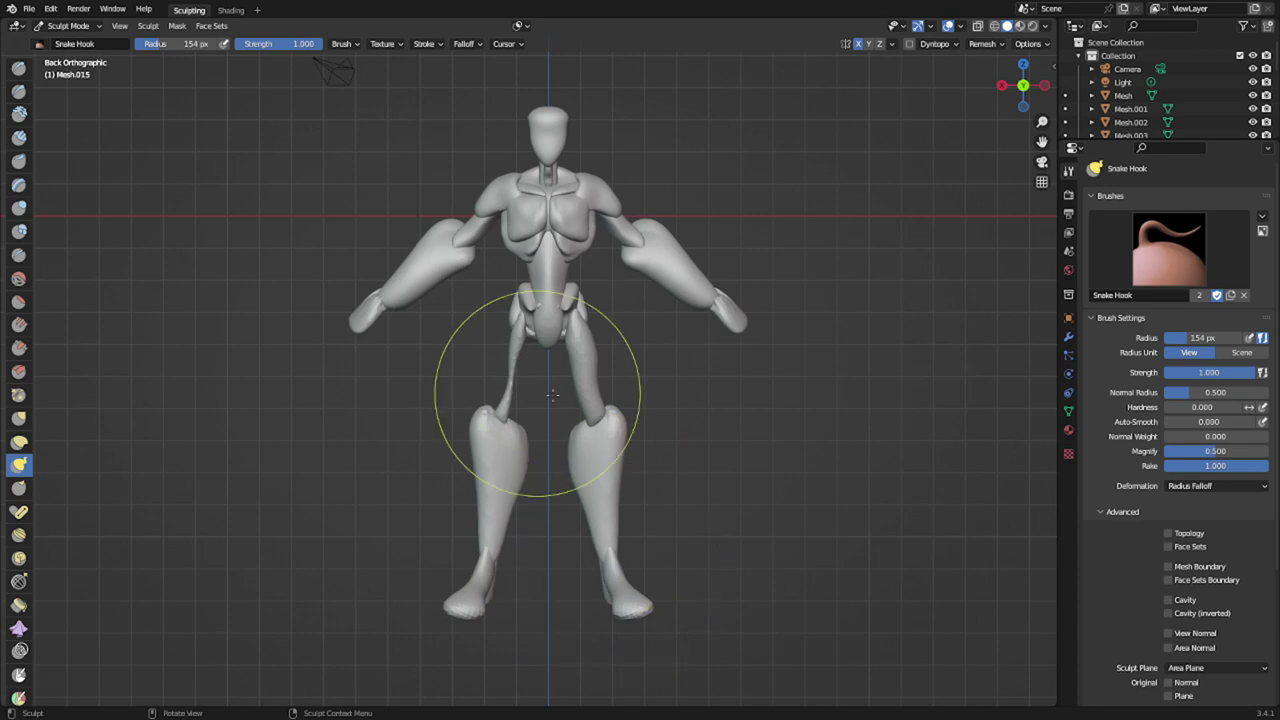
- Symmetrize the thigh pieces in the -X to +X direction
key("alt+q")
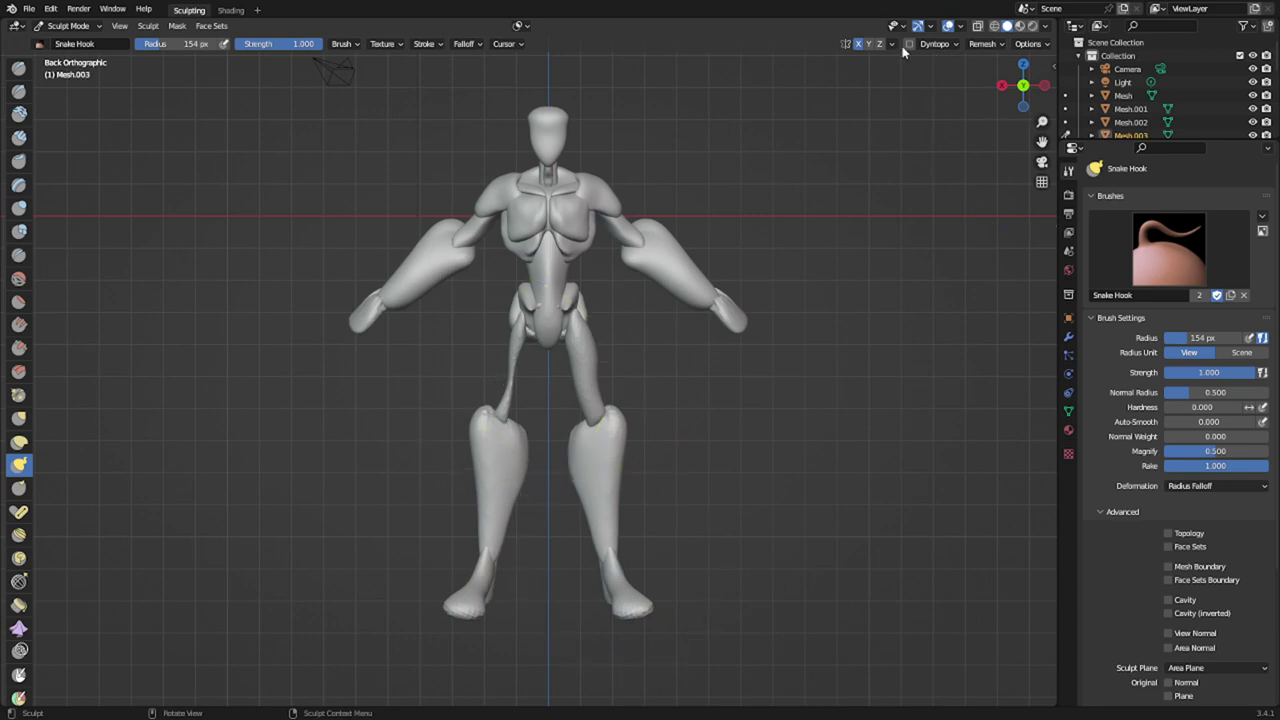
left_click(894, 45)
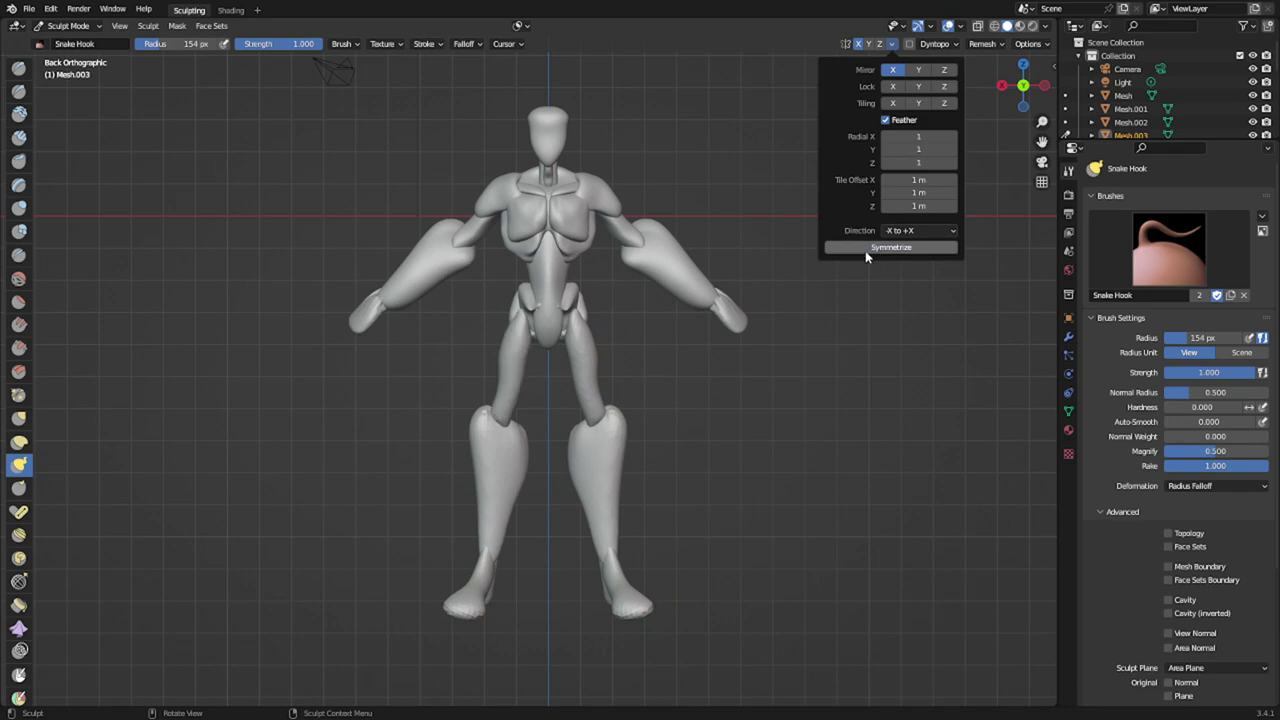
- Duplicate the thigh pieces in Object Mode, keeping the copy in place
scroll(570, 335, "up", 2)
middle_click_drag(587, 271, 551, 445, "shift")
middle_click_drag(573, 521, 572, 413, "shift")
key("ctrl+Tab")
left_click(408, 388)
key("shift+d")
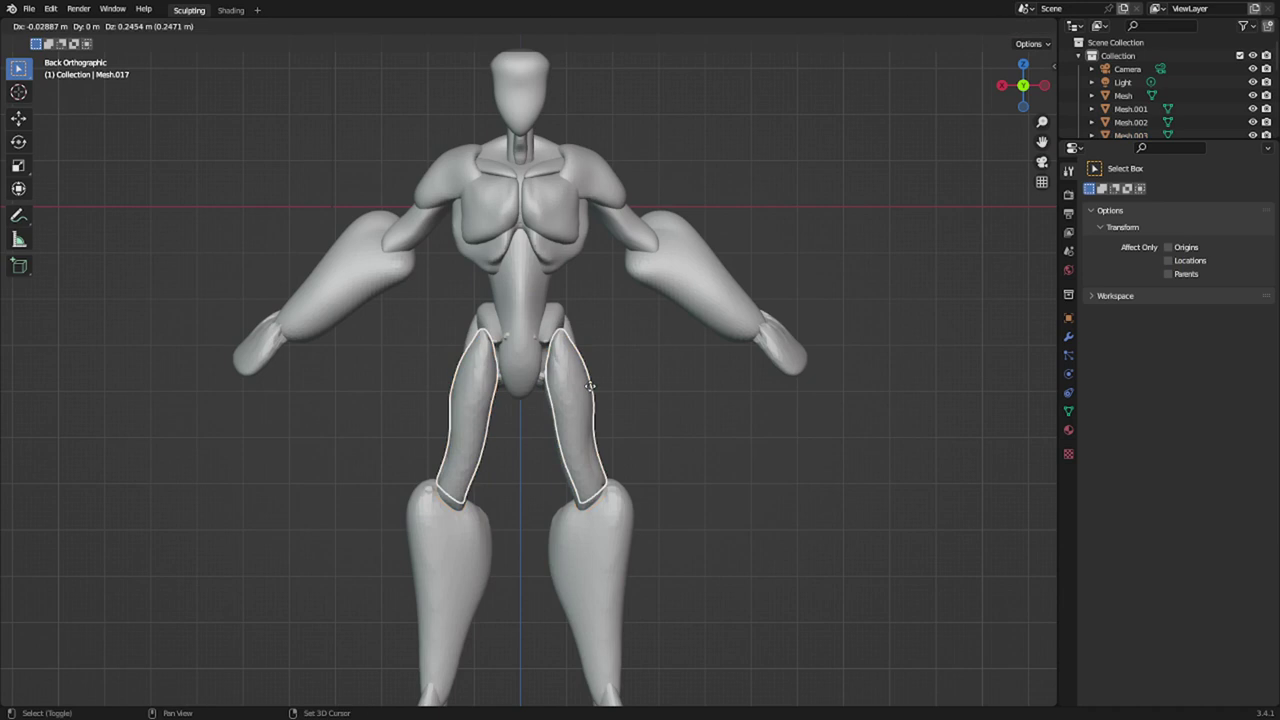
right_click(650, 361)
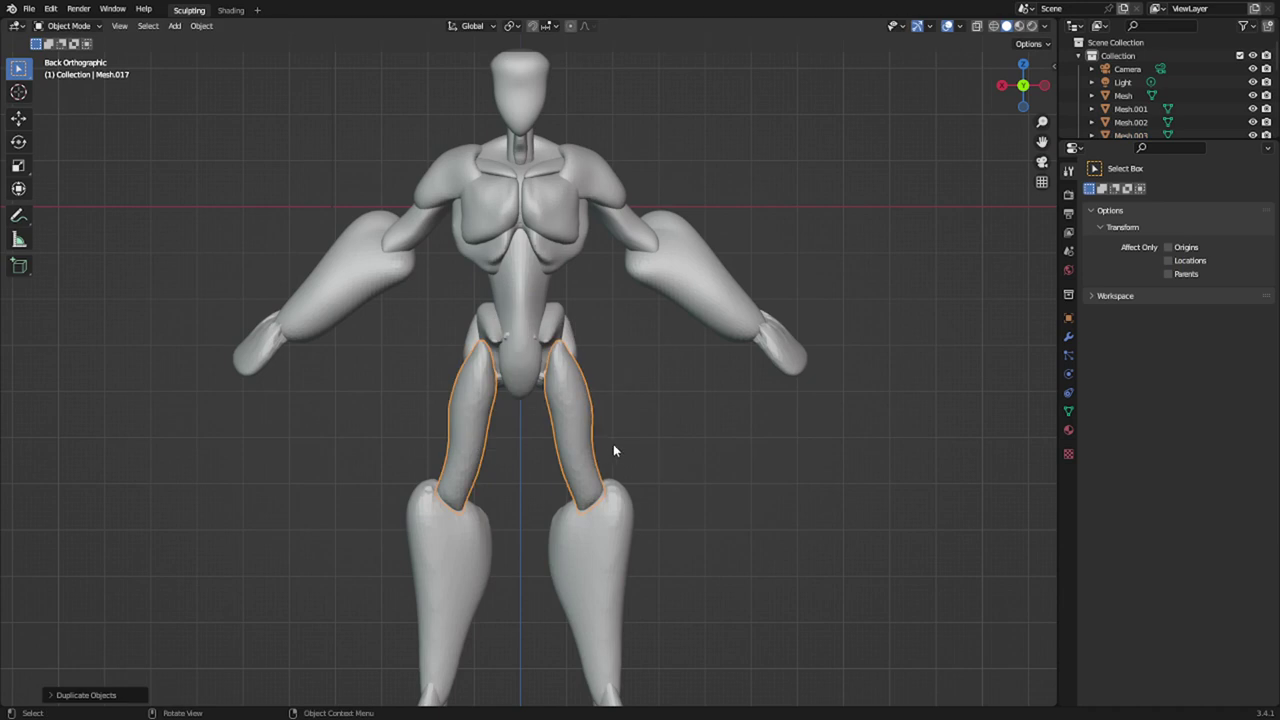
- Thin the whole duplicated thigh mesh in Edit Mode with Shrink/Fatten
key("Tab")
key("a")
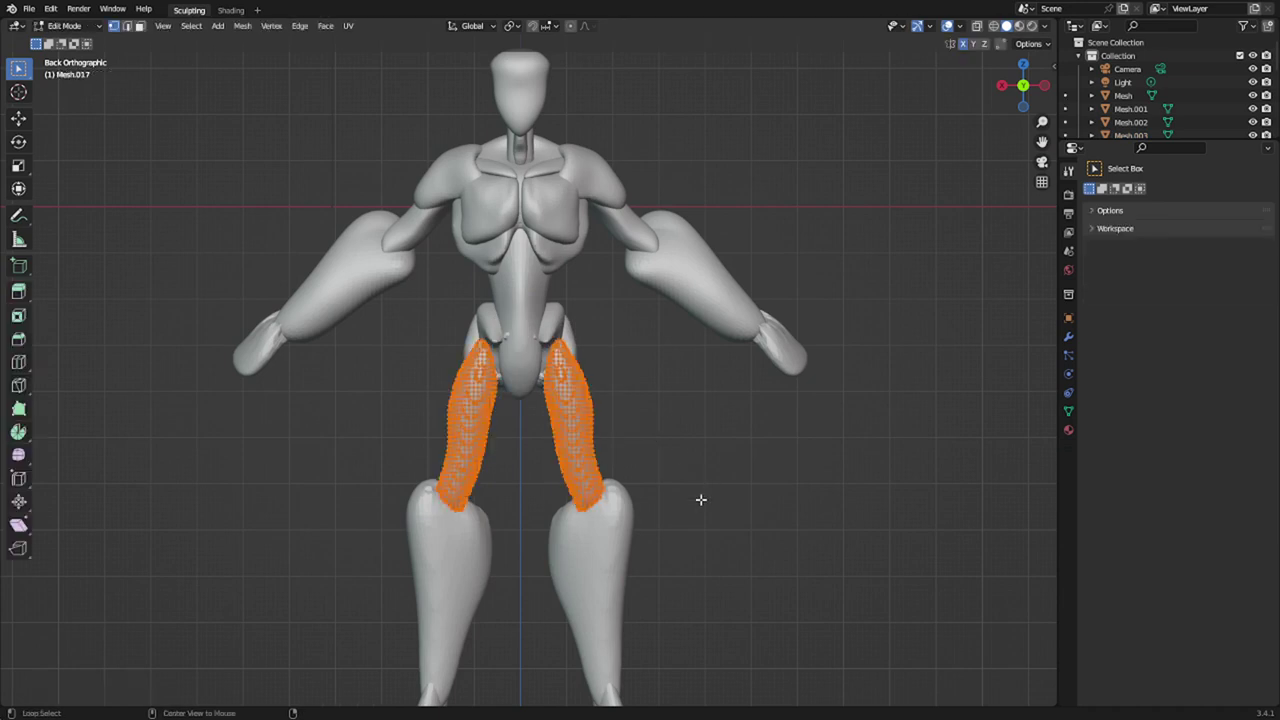
key("alt+s")
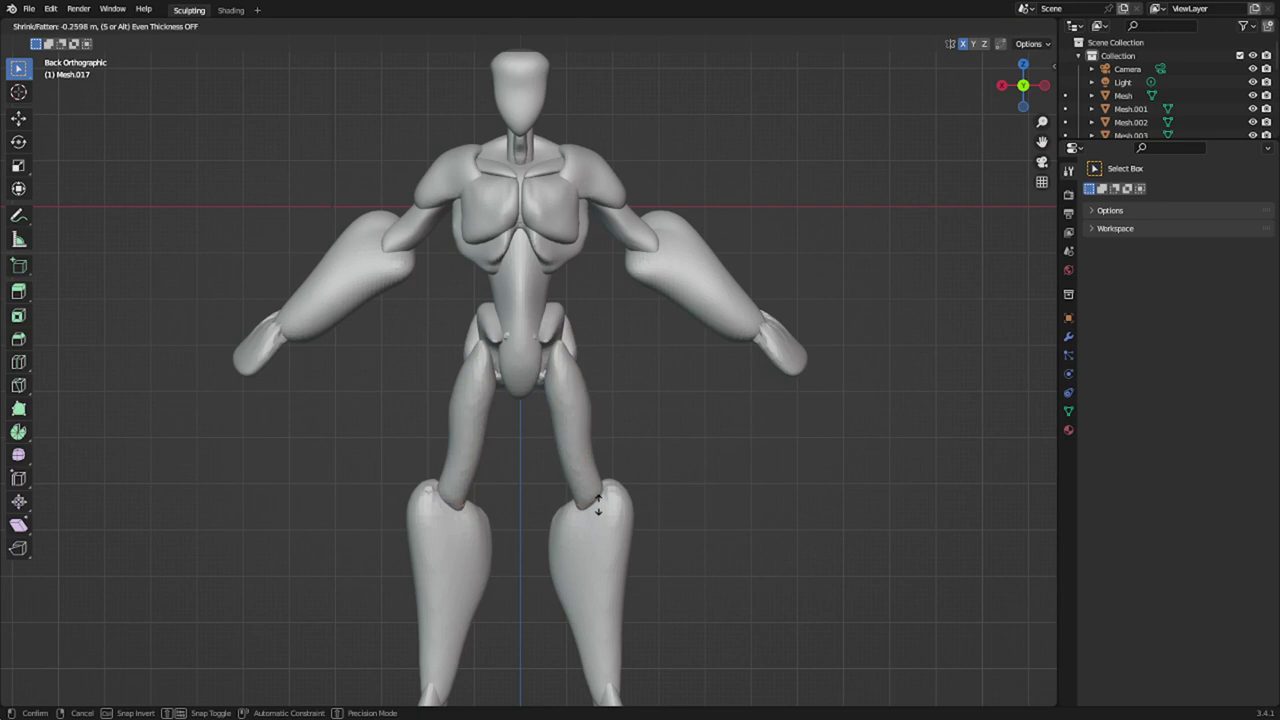
left_click(600, 512)
key("Tab")
- Move the thinned copies along X to the outer sides of the thighs and fatten them slightly with Shrink/Fatten
scroll(605, 502, "up", 2)
key("g")
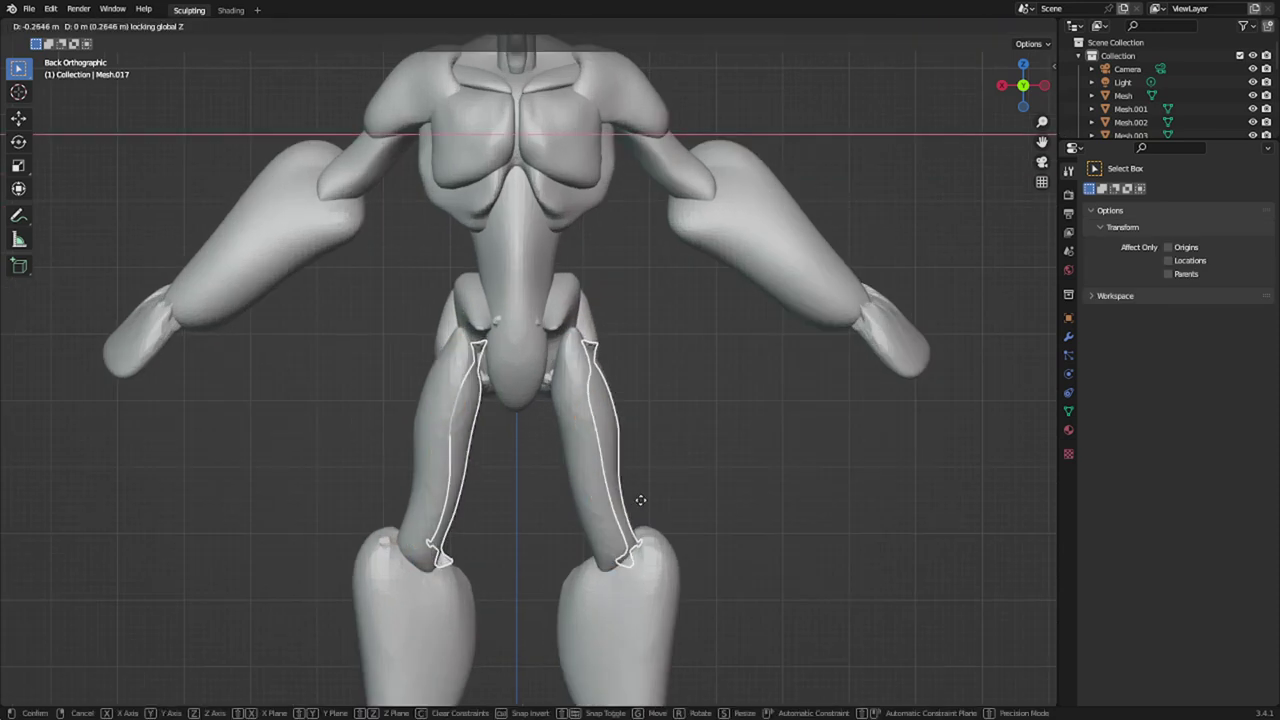
right_click(677, 496)
key("Tab")
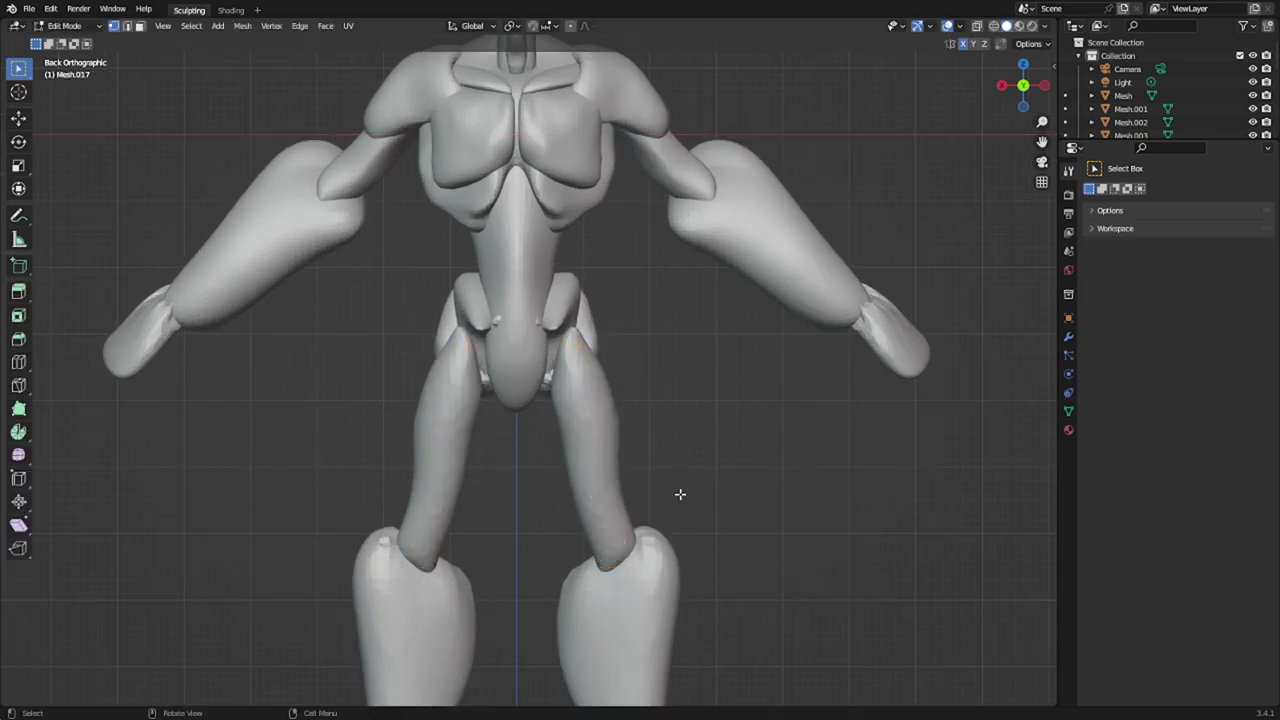
key("x")
key("g")
key("x")
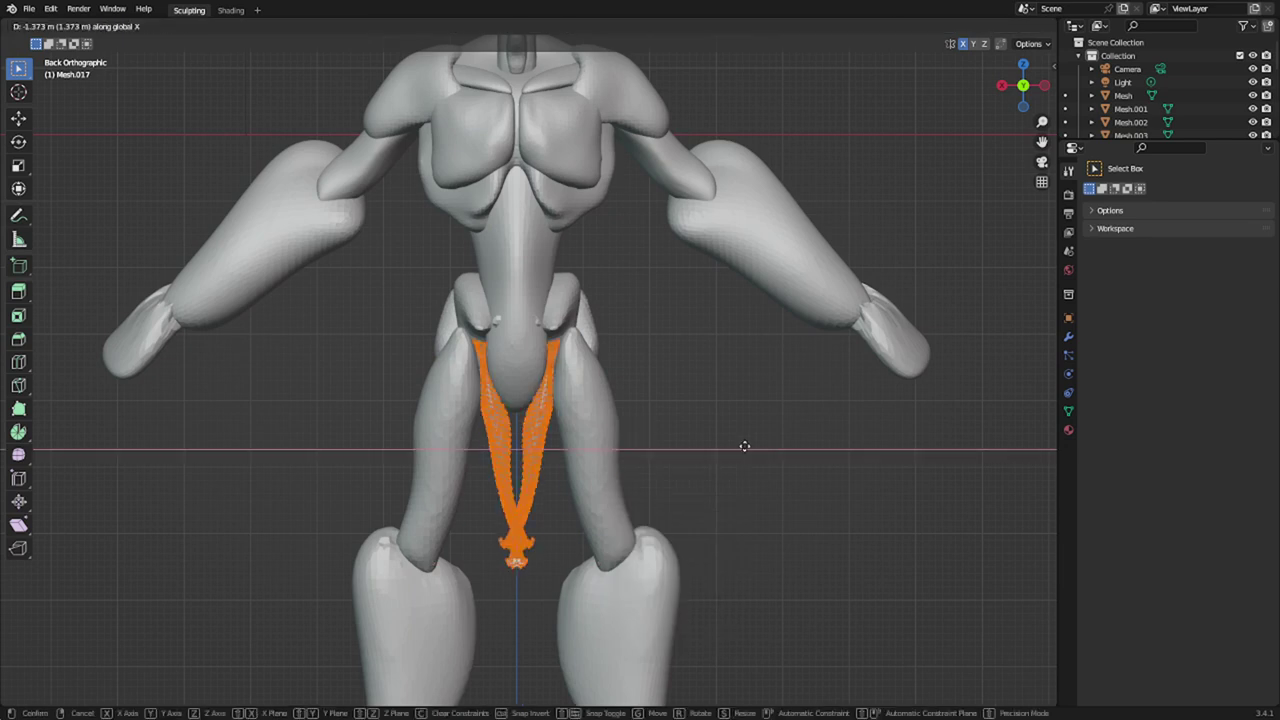
left_click(640, 460)
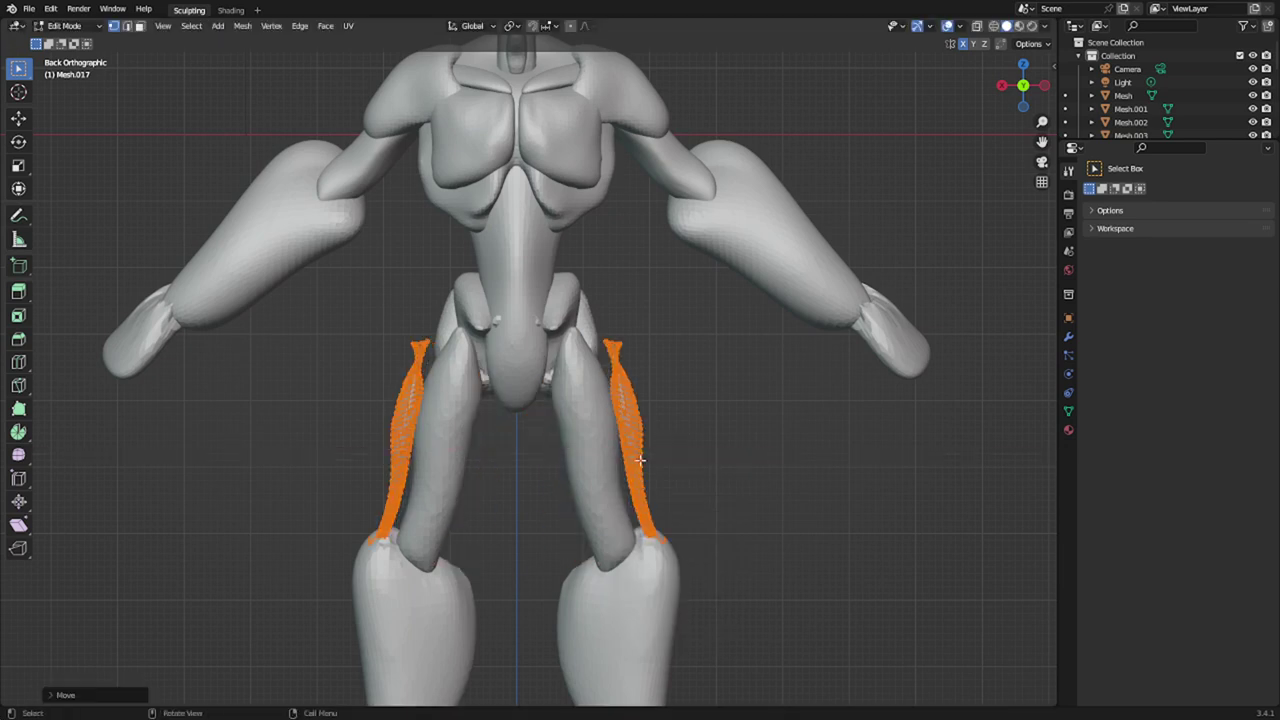
key("alt+s")
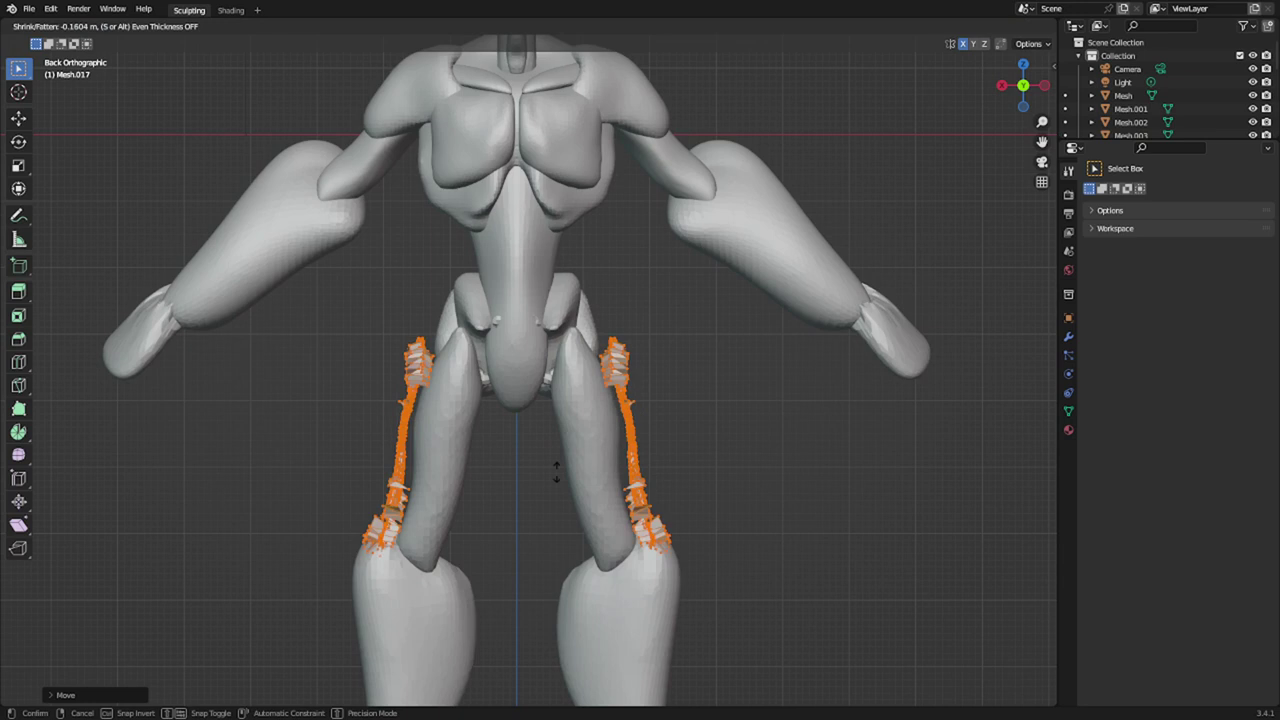
left_click(635, 463)
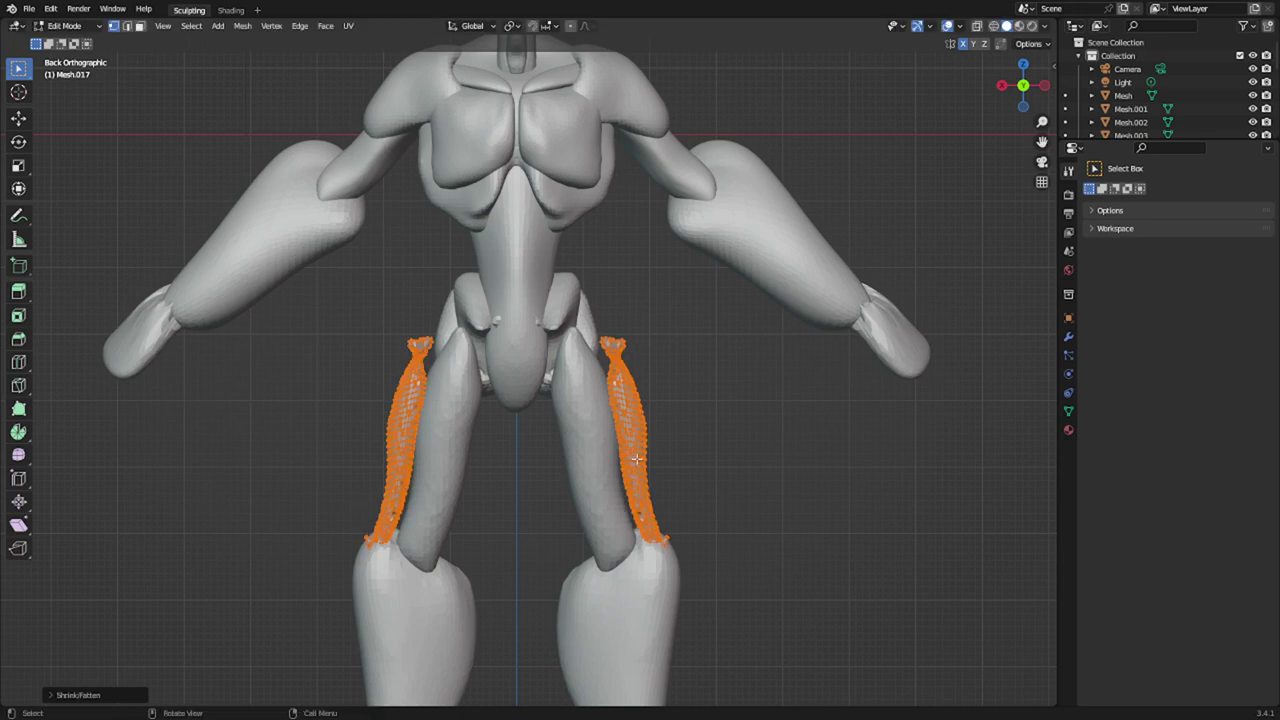
- Inflate the thin outer thigh muscles in Sculpt Mode with the Inflate/Deflate brush, and smooth them along their length
key("ctrl+Tab")
left_click(592, 546)
key("ctrl+Tab")
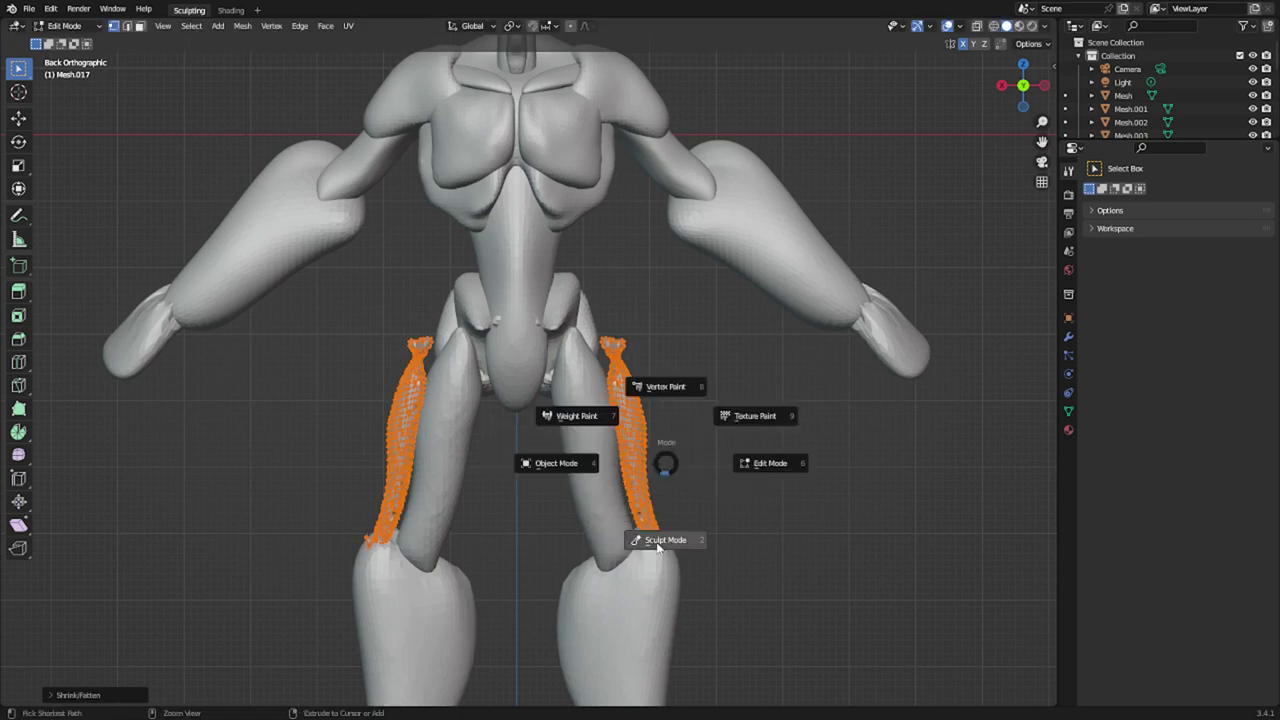
left_click(663, 537)
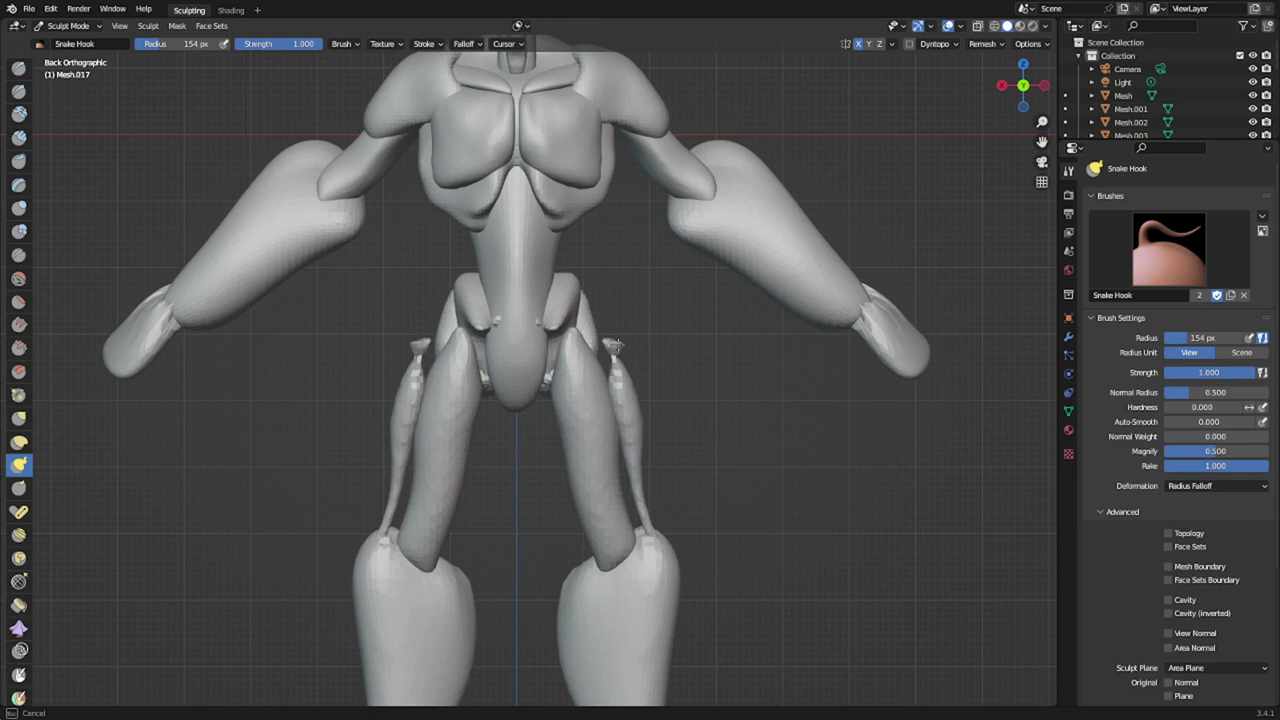
key("i")
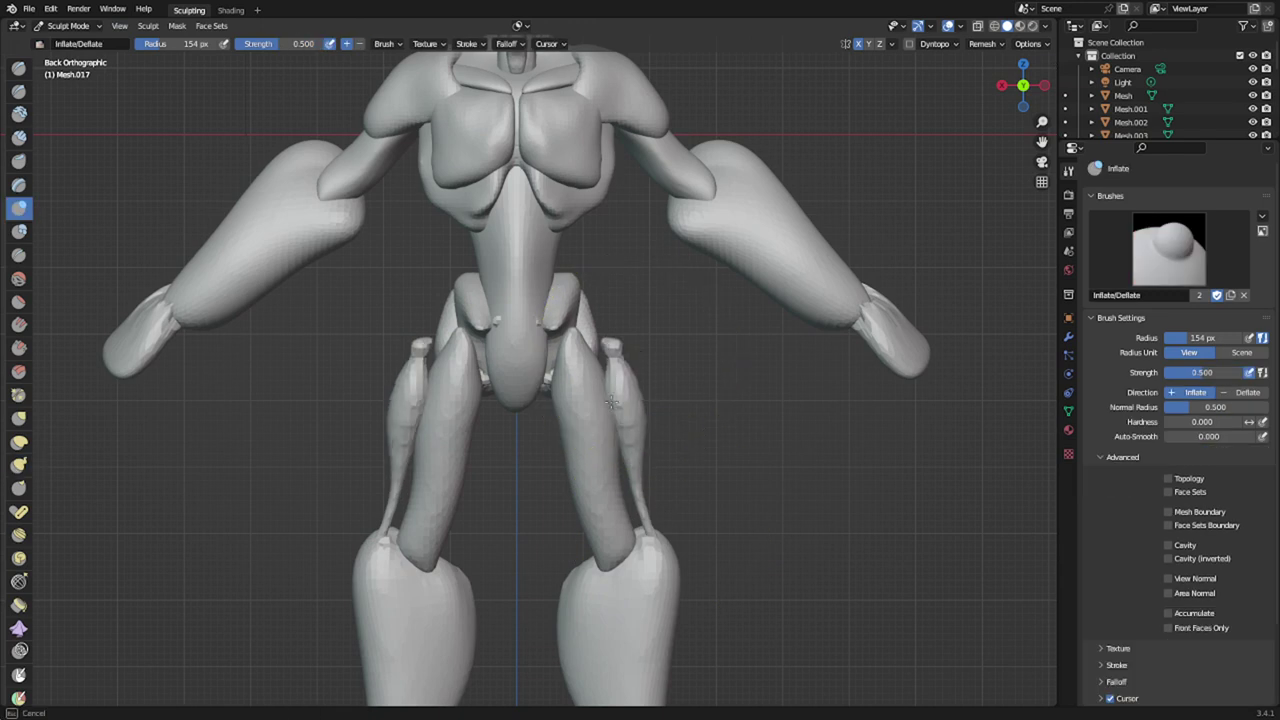
left_click_drag(621, 528, 648, 583)
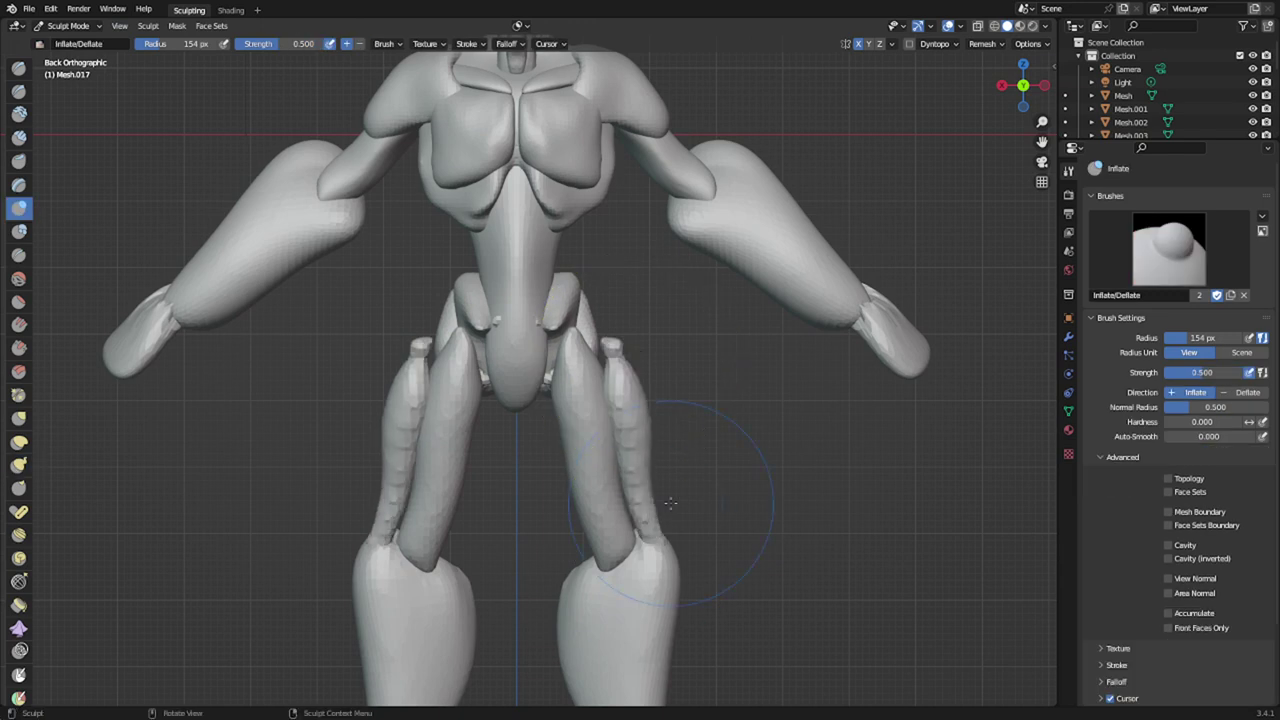
left_click_drag(652, 506, 618, 350, "shift")
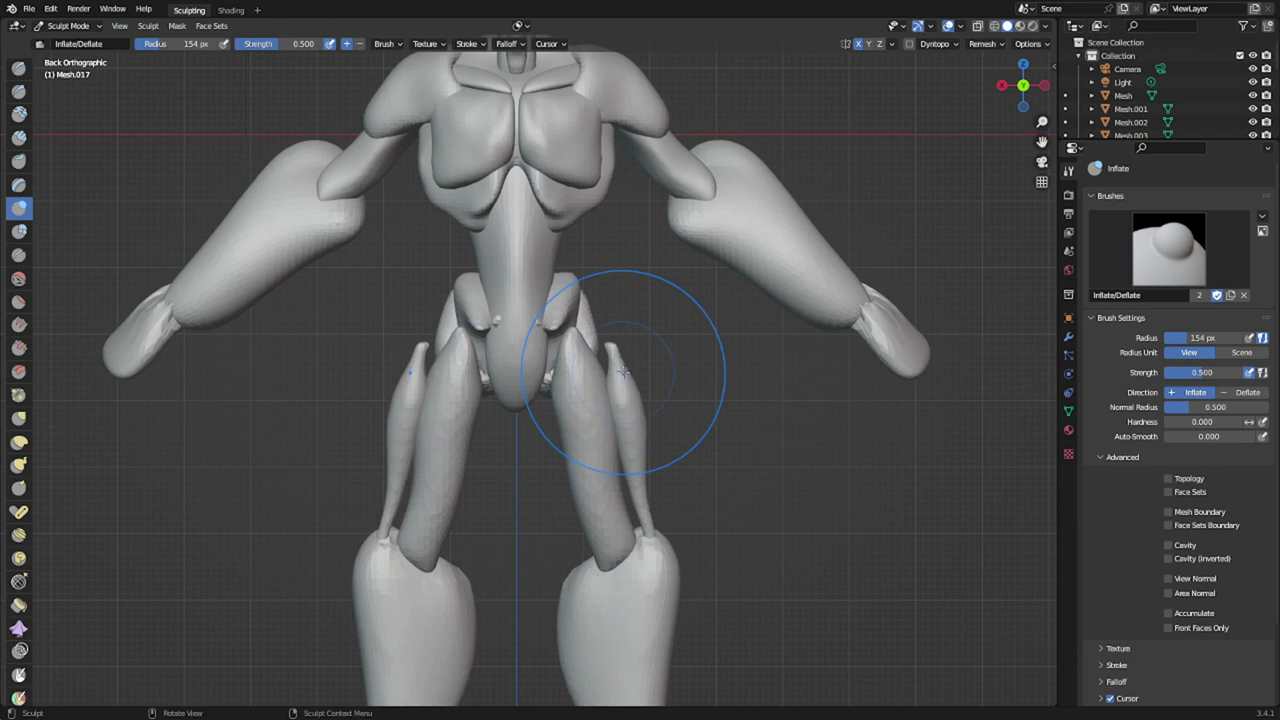
- Pull the outer thigh muscles' upper ends to the hips and lower ends into the knees with a 245 px Snake Hook brush
key("k")
key("f")
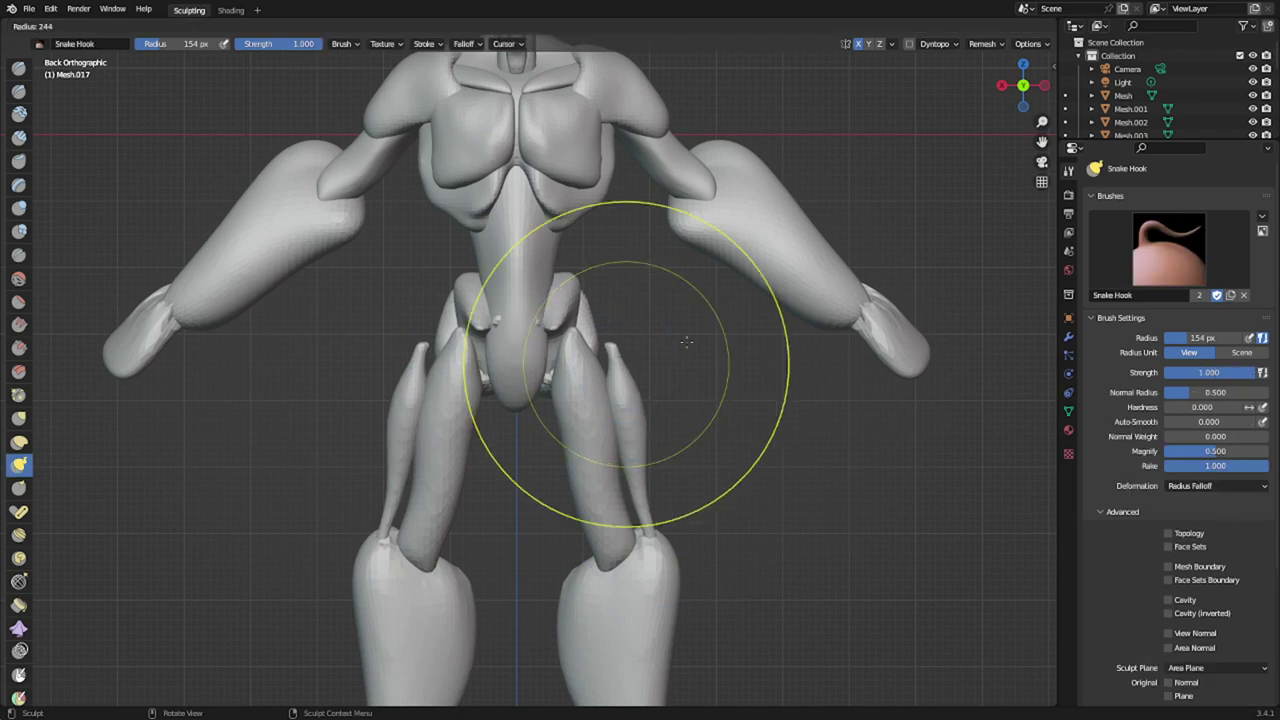
left_click(690, 344)
left_click_drag(618, 352, 576, 314)
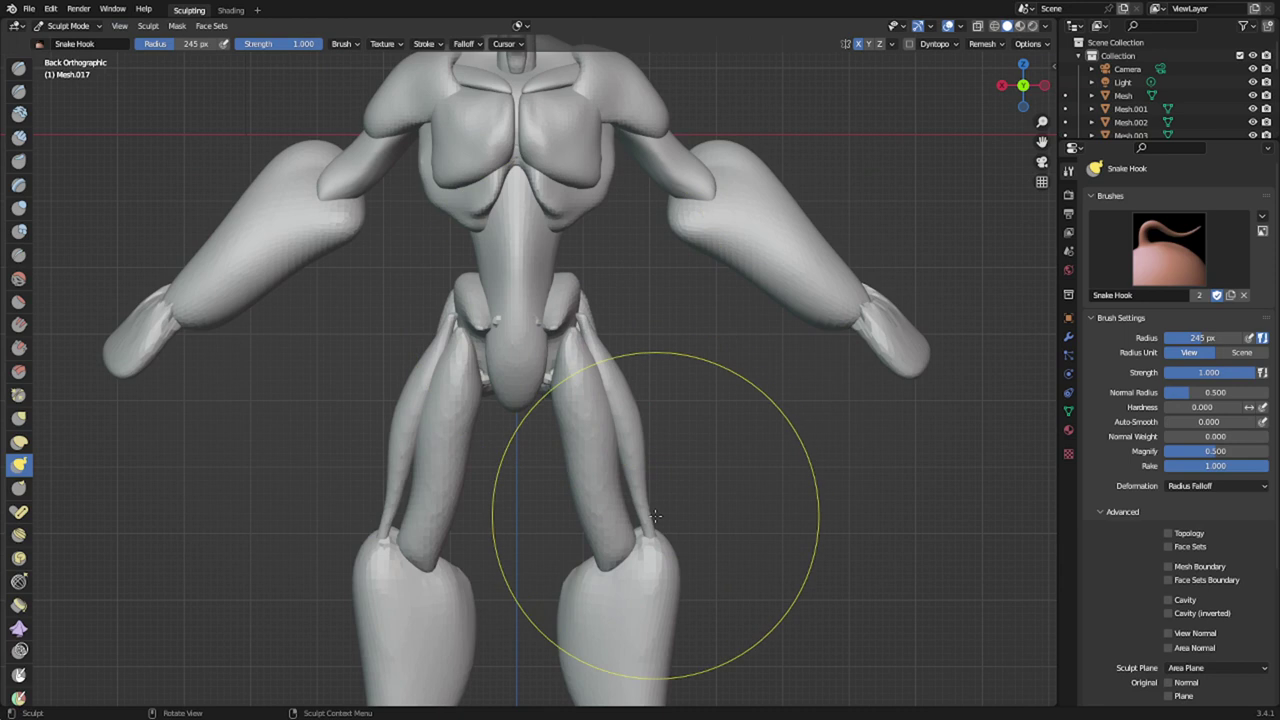
left_click_drag(653, 531, 642, 561)
scroll(644, 562, "down", 3)
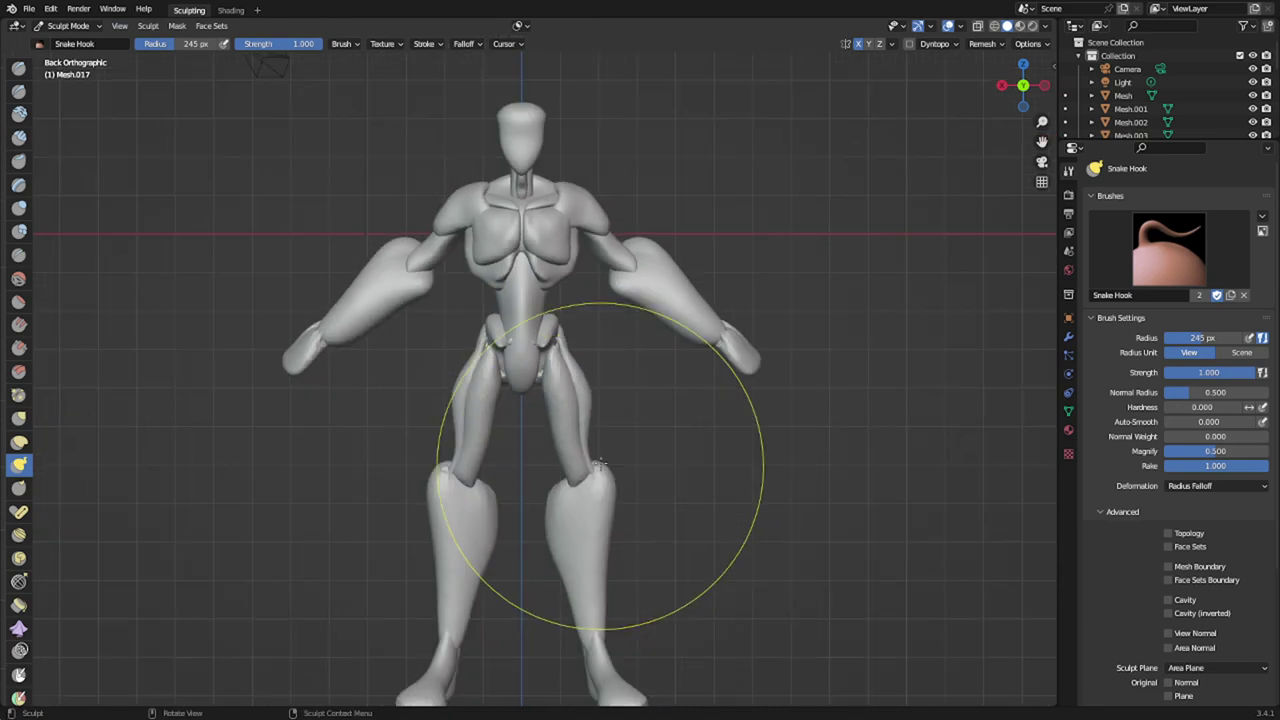
- Duplicate the outer thigh muscles in Object Mode, keeping the copy in place, and open the copy for mesh editing
key("ctrl+Tab")
left_click(474, 441)
mouse_move(652, 445)
middle_mouse_down()
mouse_move(617, 496)
mouse_move(503, 522)
mouse_move(627, 435)
middle_mouse_up()
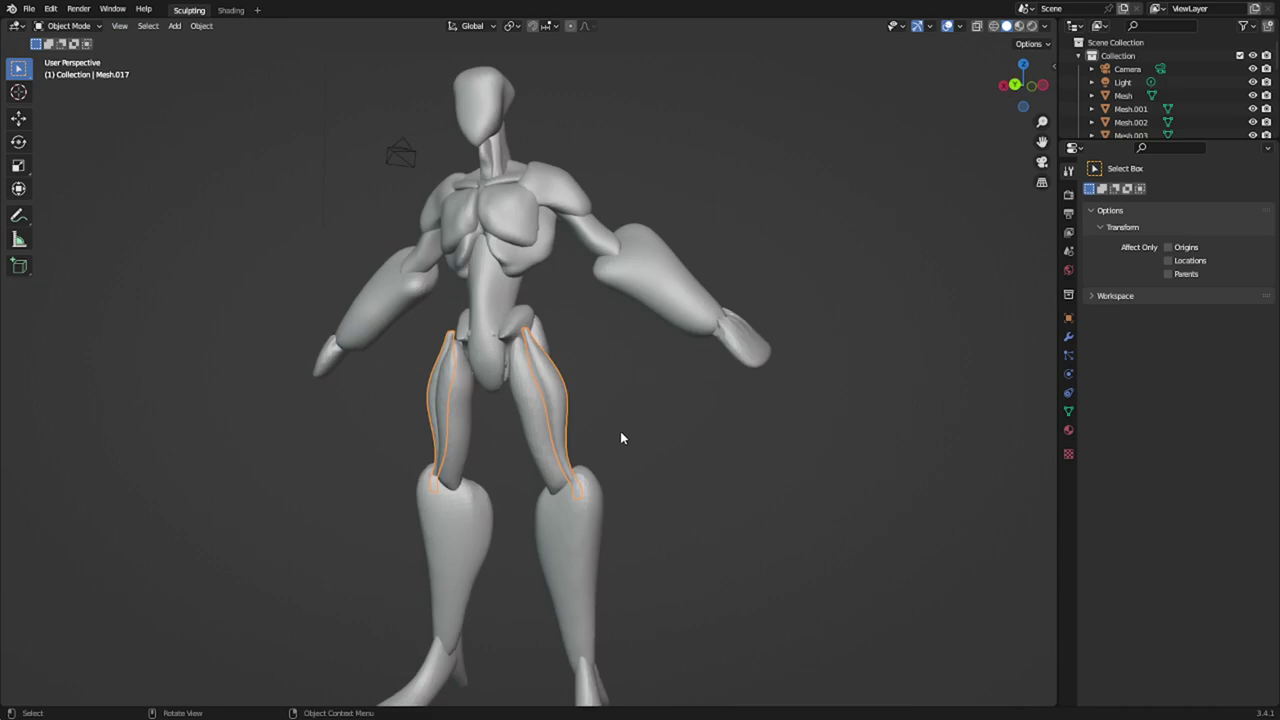
key("KP_1")
key("KP_7")
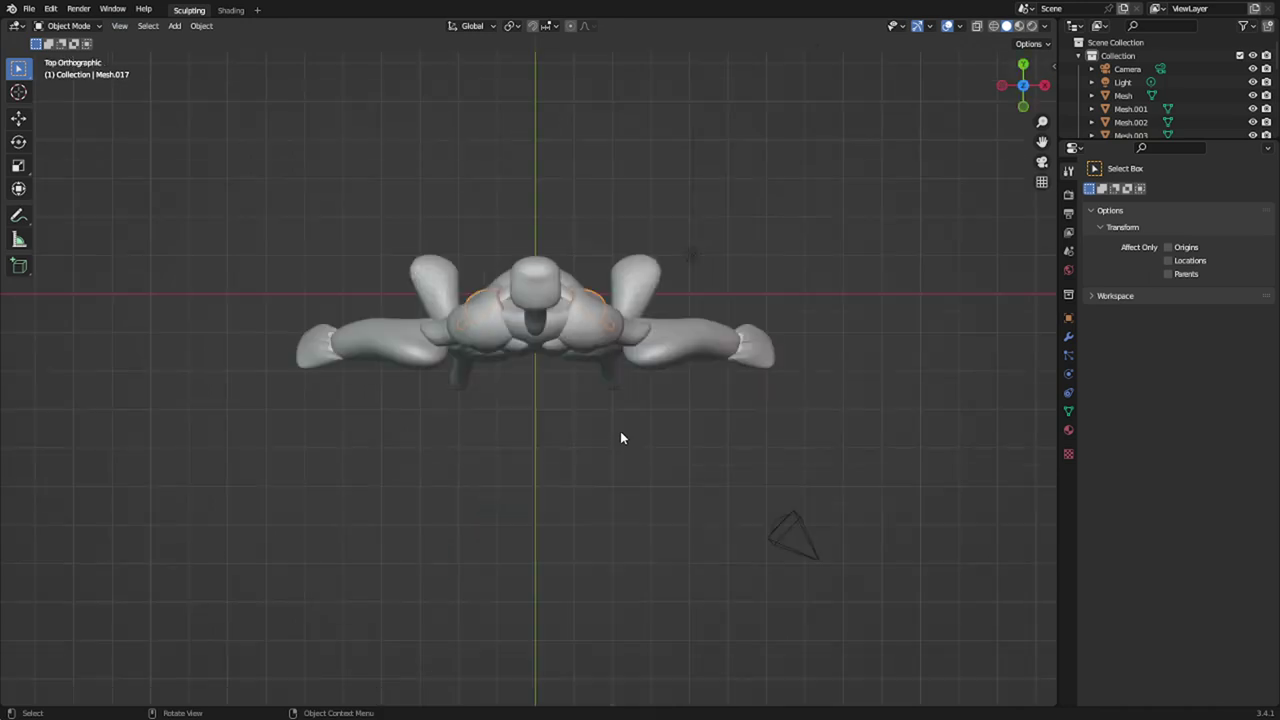
middle_click_drag(534, 286, 516, 366)
key("Tab")
scroll(440, 302, "up", 2)
middle_click_drag(443, 300, 546, 382, "shift")
mouse_move(546, 382)
middle_mouse_down()
mouse_move(531, 357)
mouse_move(534, 377)
middle_mouse_up()
key("Tab")
key("shift+d")
right_click(551, 329)
key("Tab")
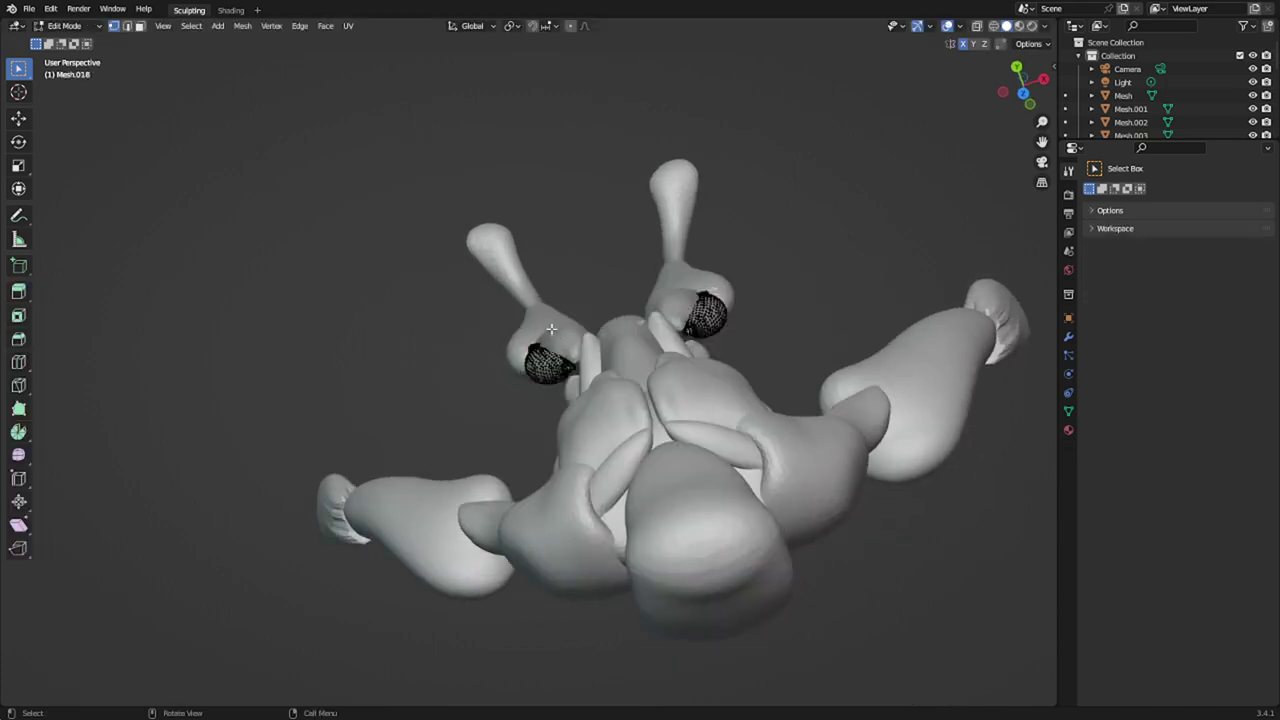
- Try to move and rotate one linked piece of the duplicated thigh muscle around the thigh
key("r")
right_click(570, 290)
key("alt+a")
key("r")
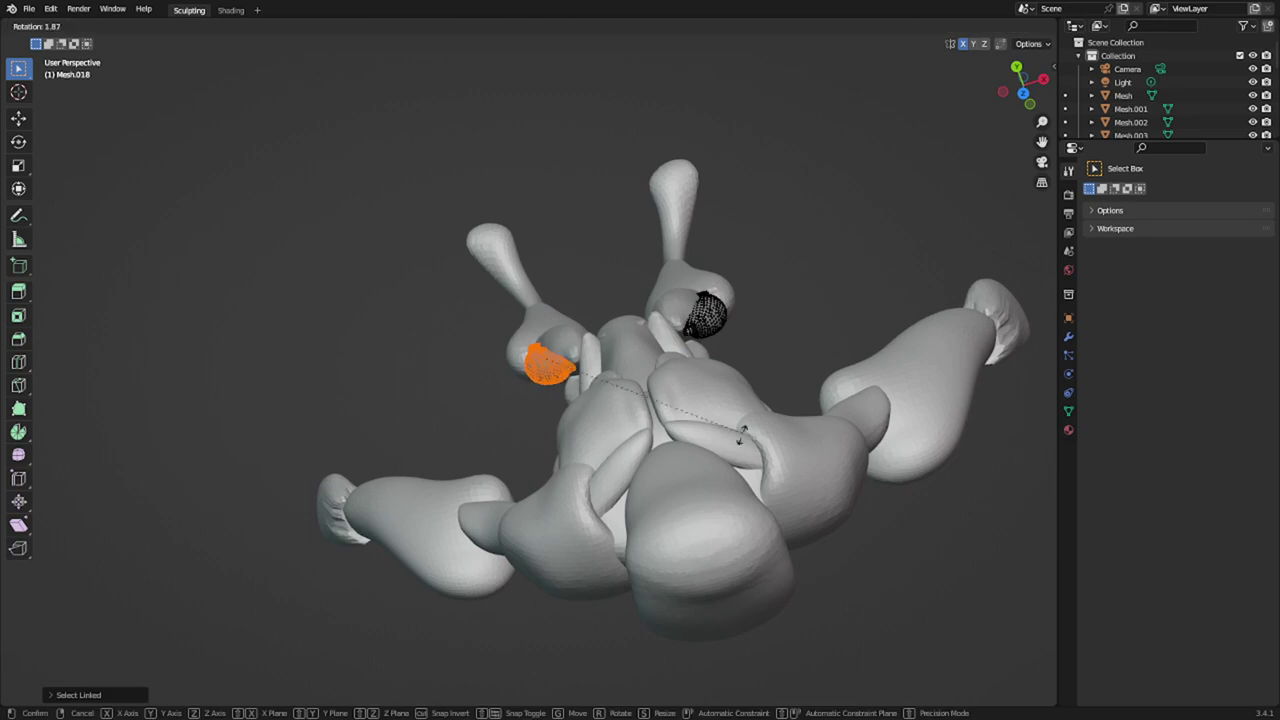
left_click(601, 468)
key("r")
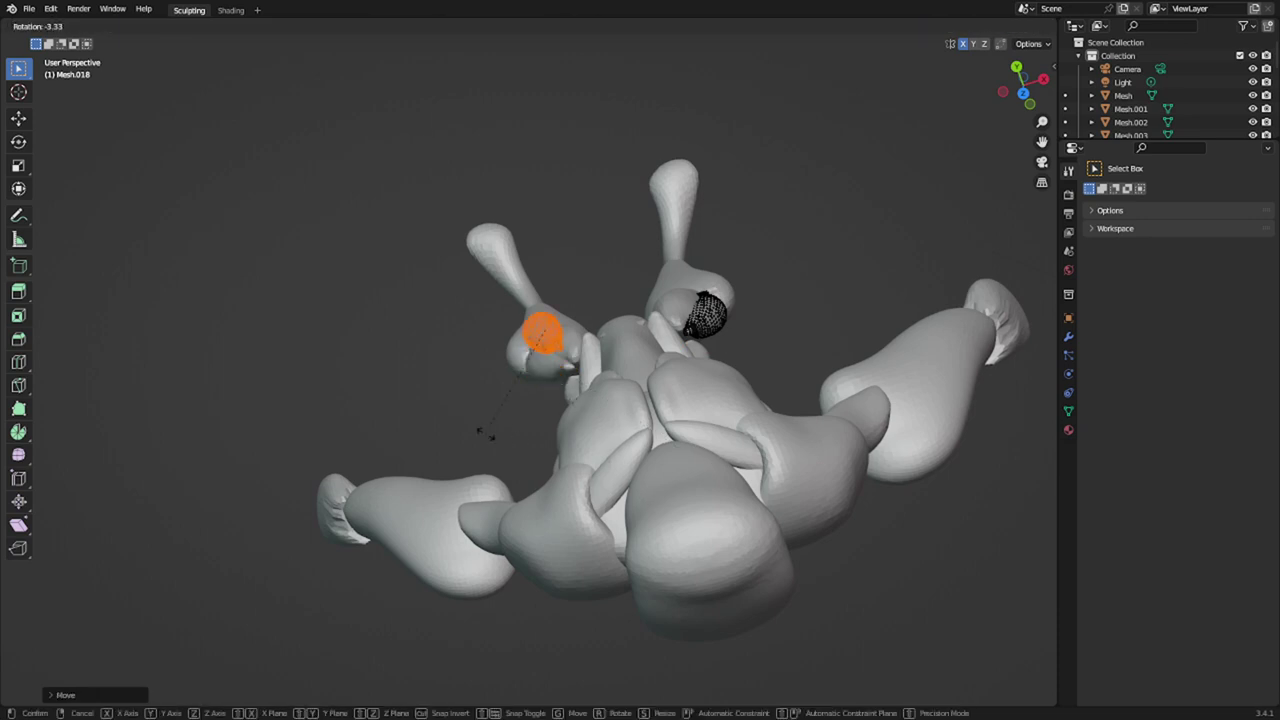
key("r")
left_click(691, 350)
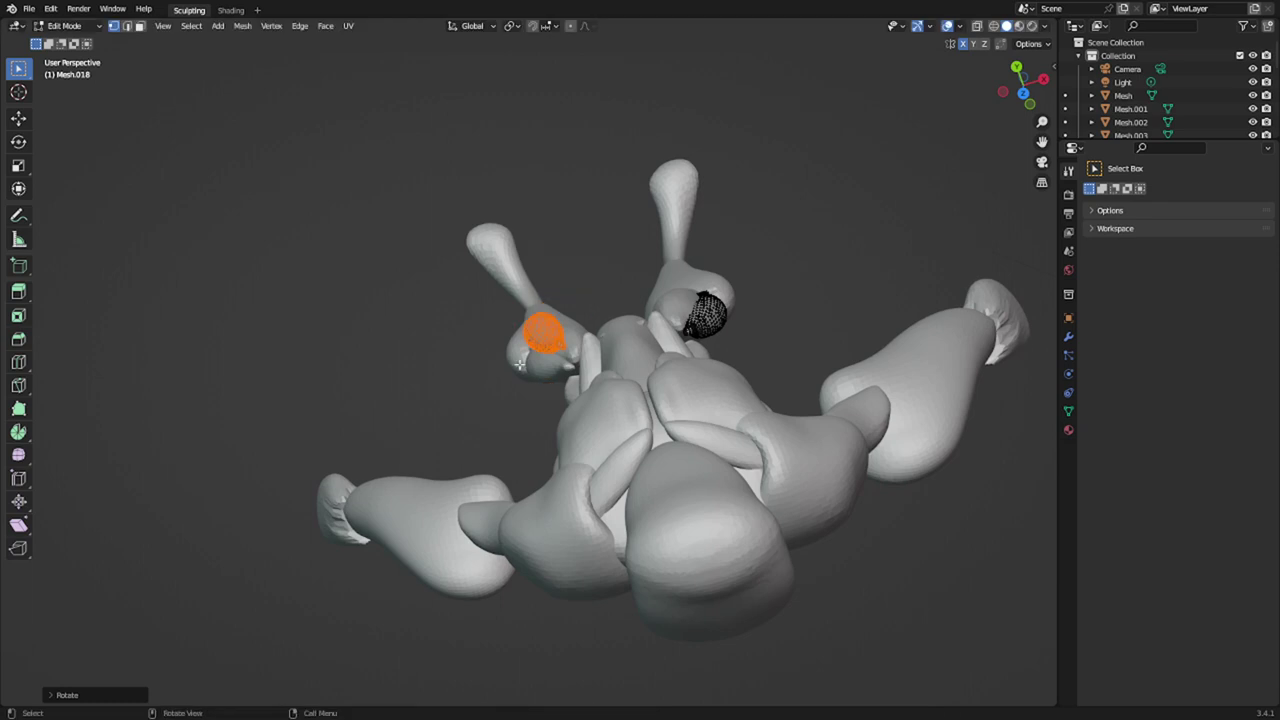
key("r")
left_click(727, 384)
key("KP_1")
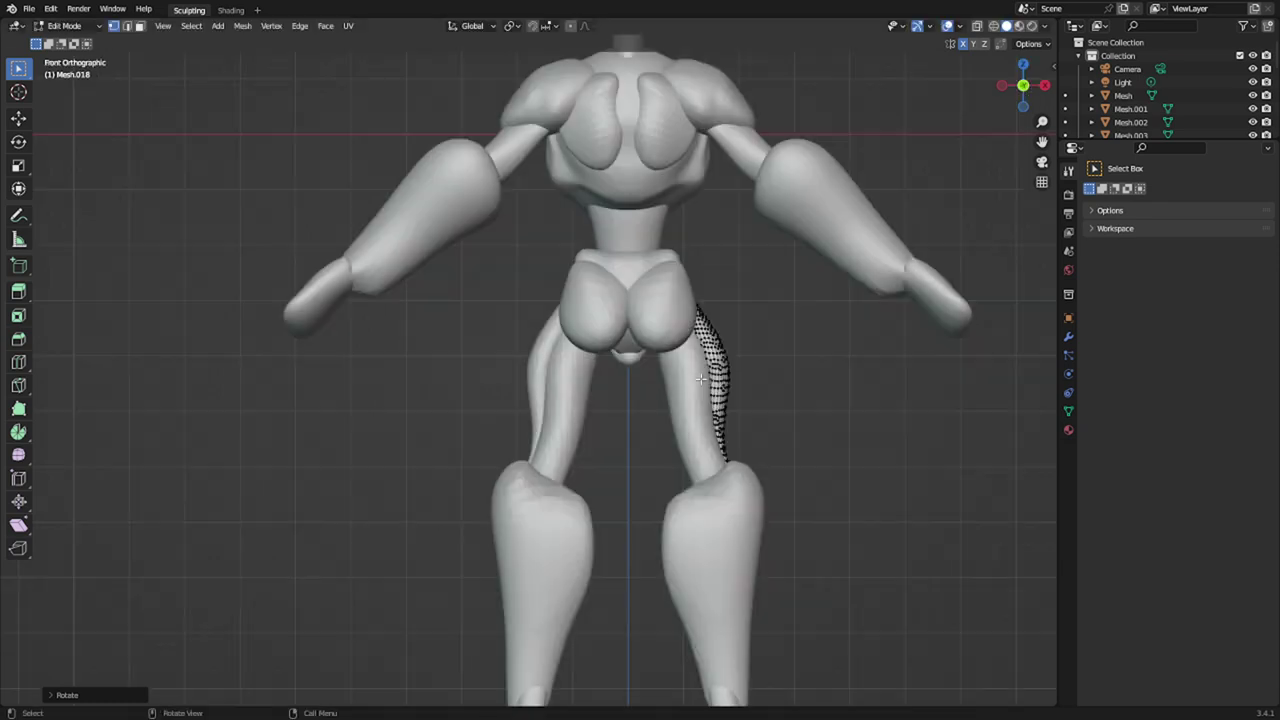
- Delete the duplicated outer thigh muscle object in Object Mode
key("Tab")
scroll(714, 364, "down", 3)
middle_click_drag(716, 363, 421, 374)
scroll(440, 362, "up", 2)
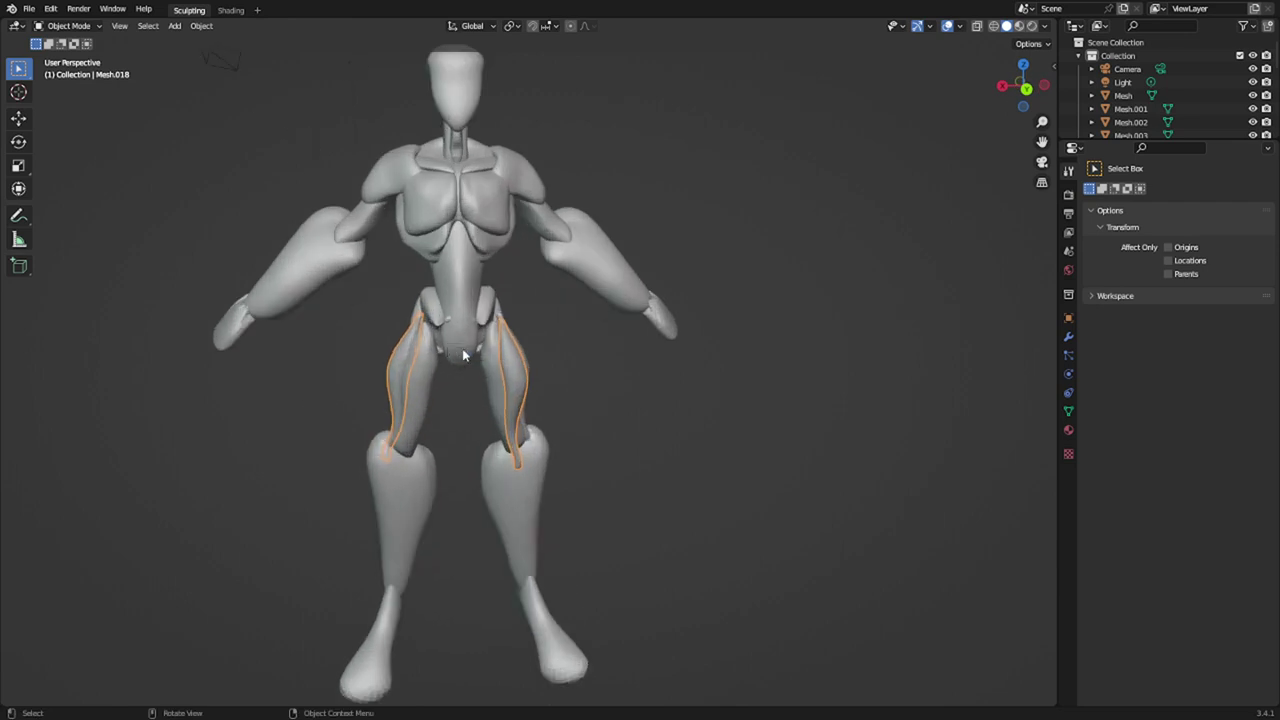
key("x")
left_click(440, 350)
scroll(472, 351, "down", 3)
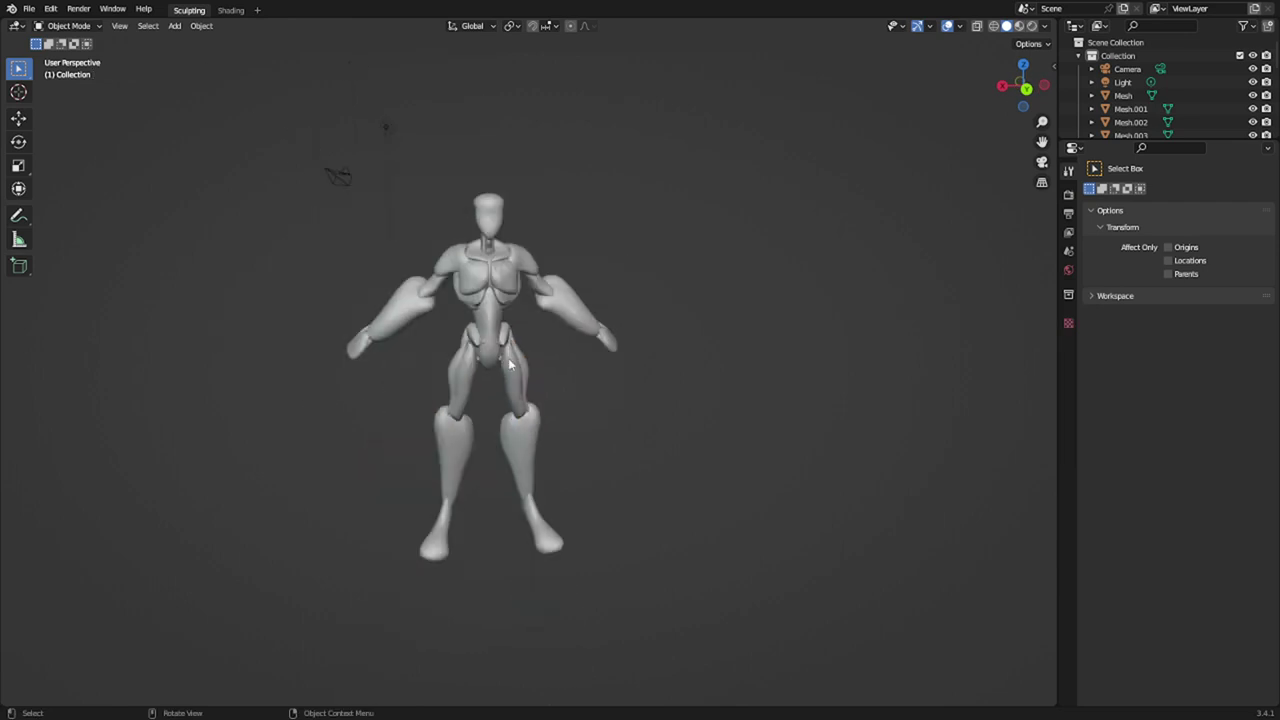
- Examine the whole figure and the hip and thigh shapes from several angles
middle_click_drag(472, 351, 494, 374)
scroll(510, 370, "up", 3)
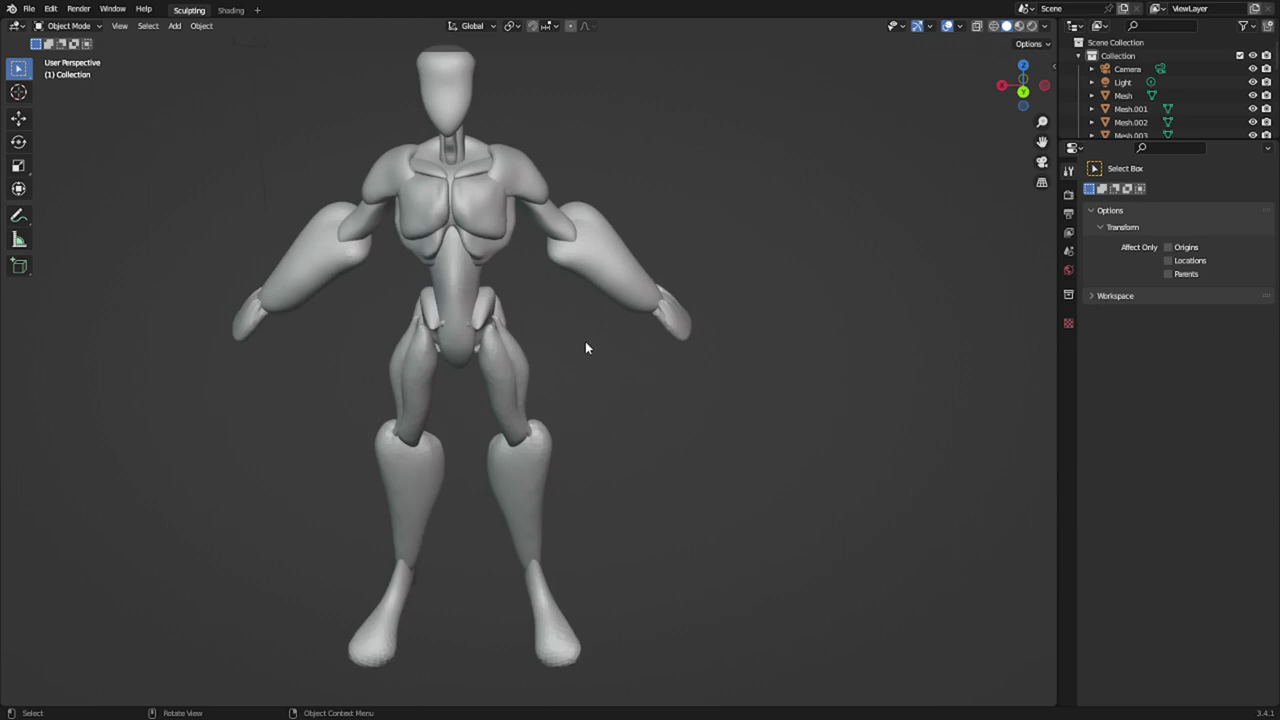
middle_click_drag(585, 341, 502, 397)
scroll(508, 400, "up", 1)
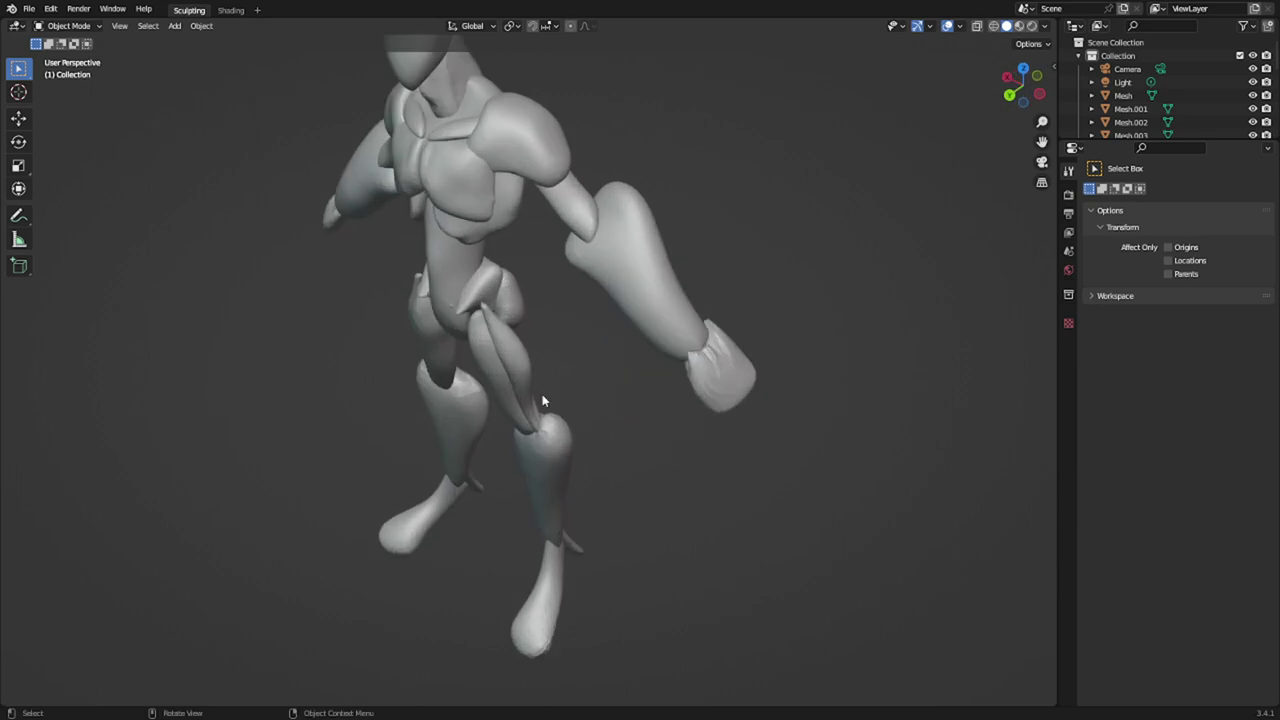
middle_click_drag(716, 390, 550, 326)
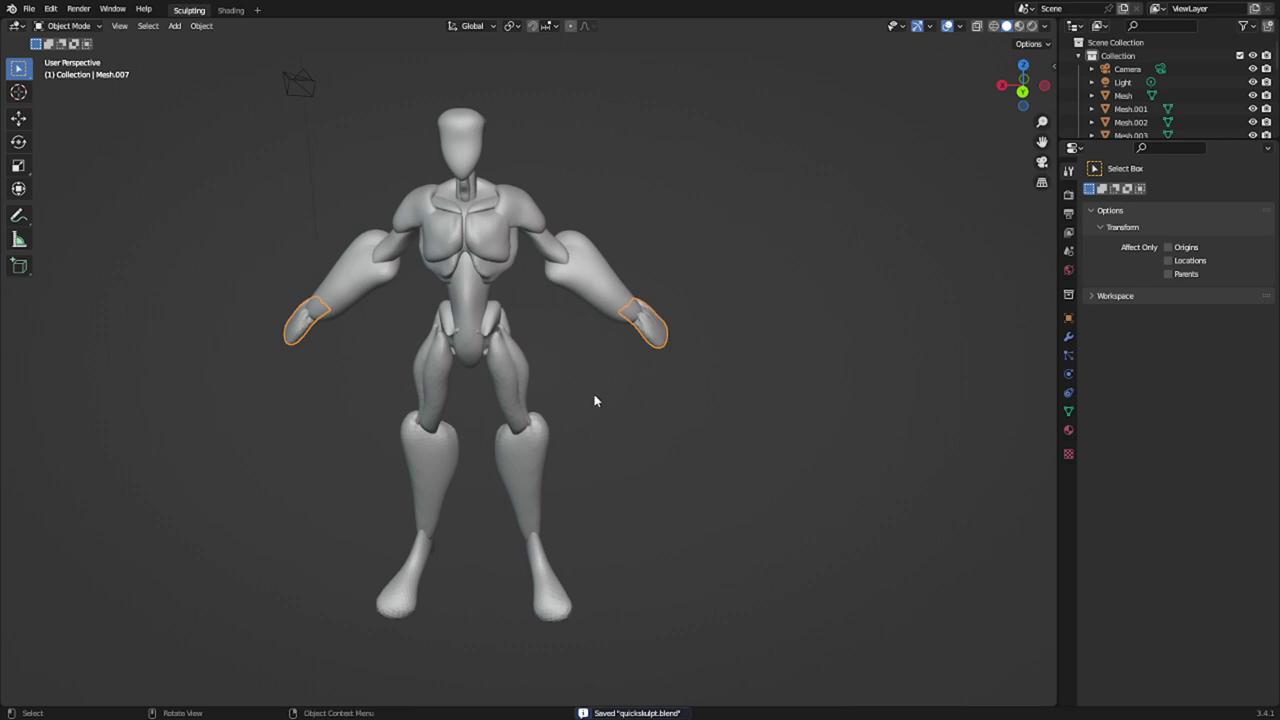
scroll(537, 327, "down", 2)
mouse_move(550, 233)
middle_mouse_down()
mouse_move(548, 270)
mouse_move(558, 238)
middle_mouse_up()
scroll(497, 306, "up", 3)
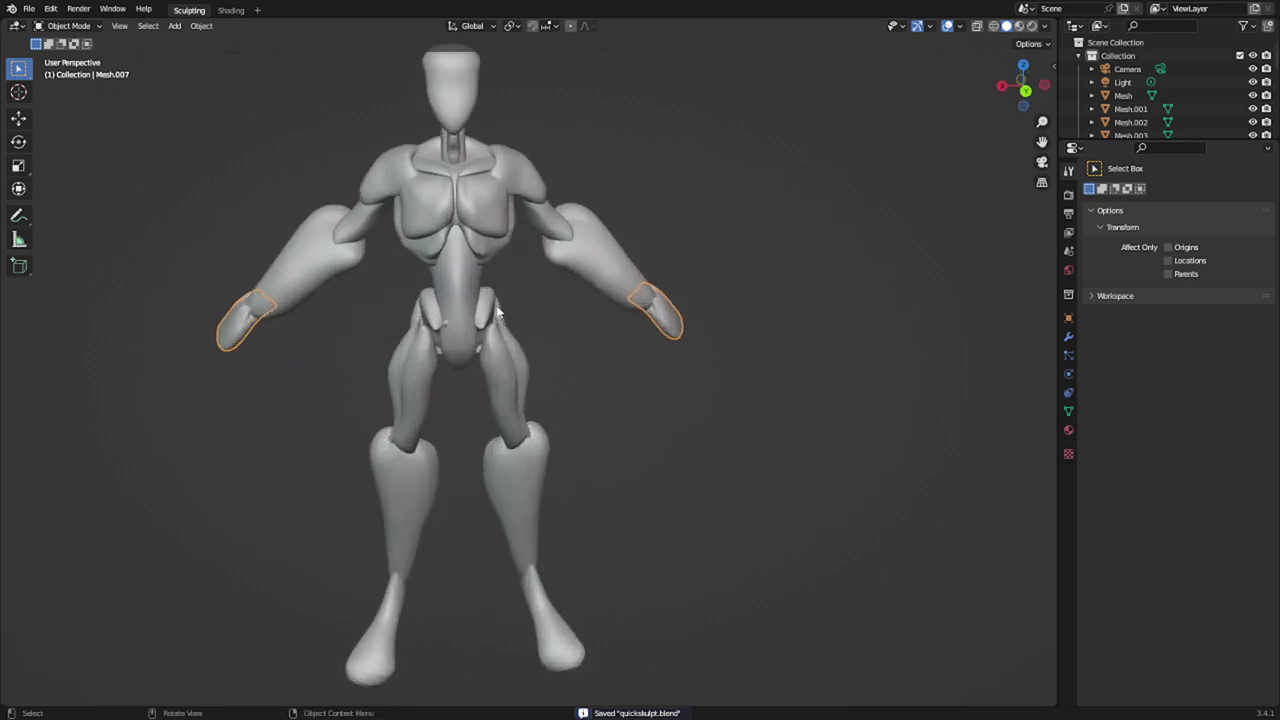
middle_click_drag(498, 312, 597, 404, "shift")
scroll(597, 404, "up", 2)
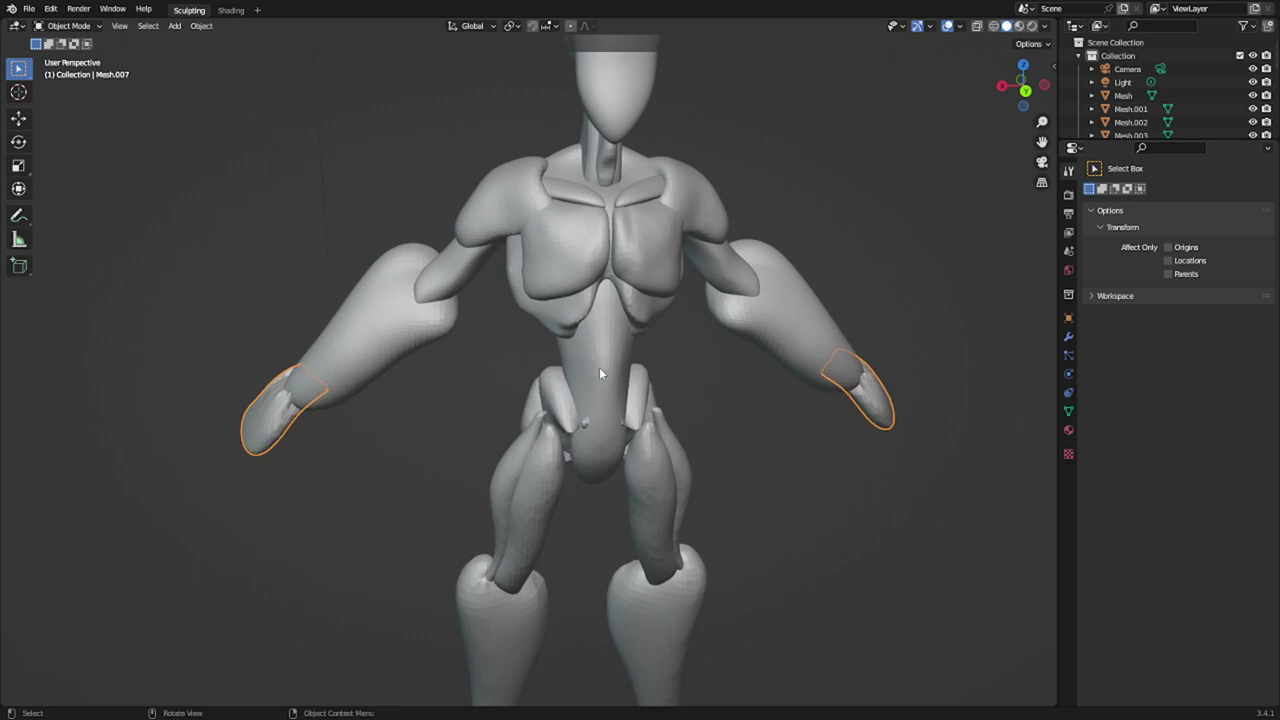
key("ctrl+Tab")
left_click(492, 380)
scroll(737, 402, "down", 2)
middle_click_drag(737, 404, 679, 418)
scroll(652, 428, "up", 3)
middle_click_drag(564, 465, 593, 382, "shift")
scroll(593, 382, "up", 1)
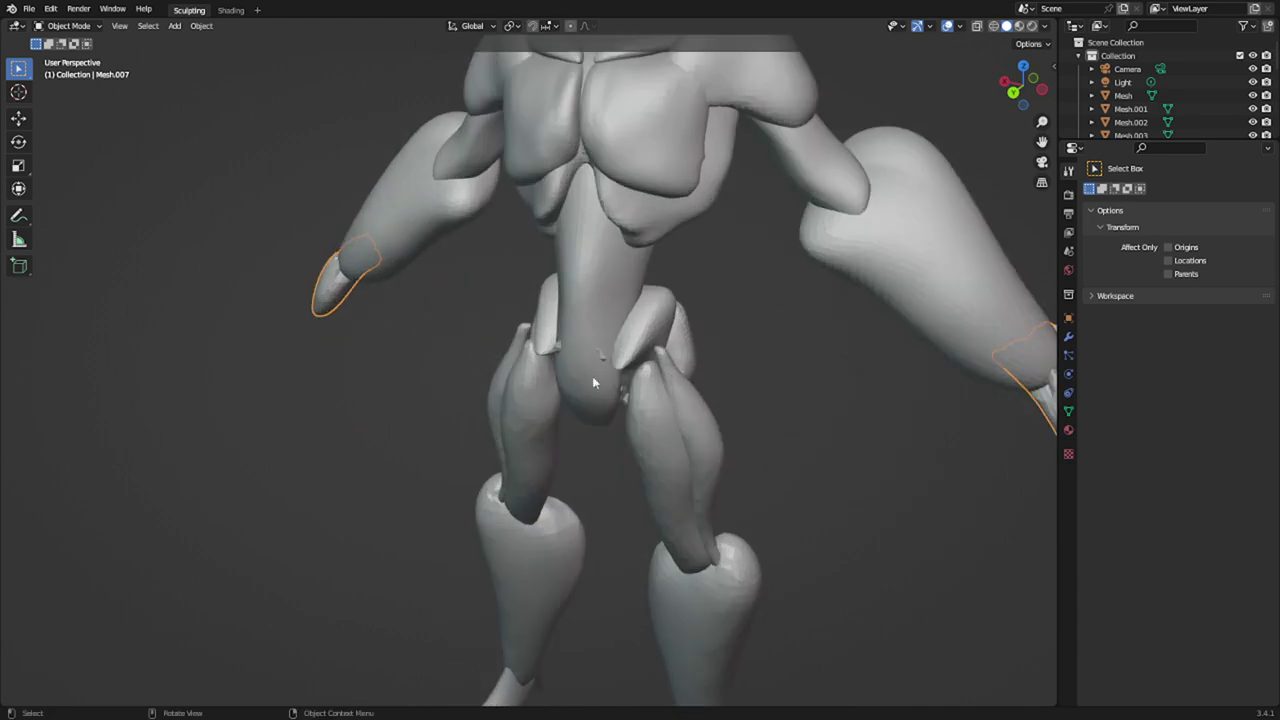
scroll(663, 388, "down", 1)
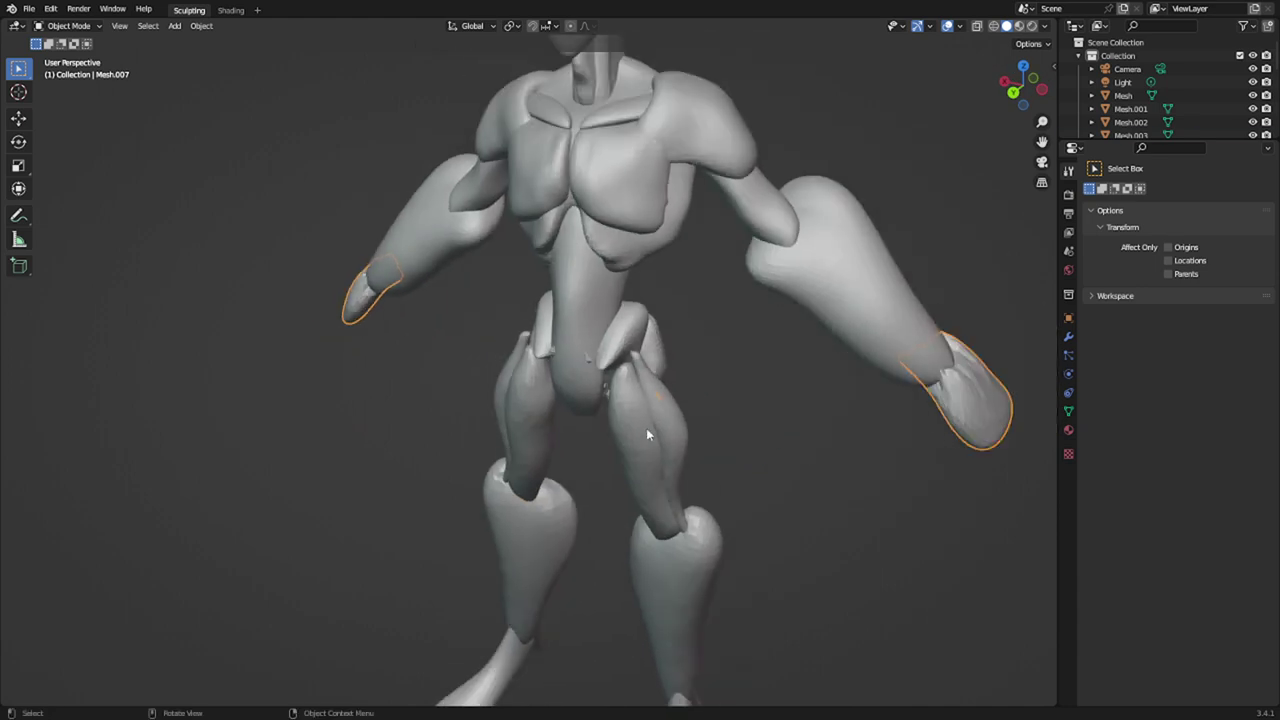
left_click(641, 430)
key("KP_1")
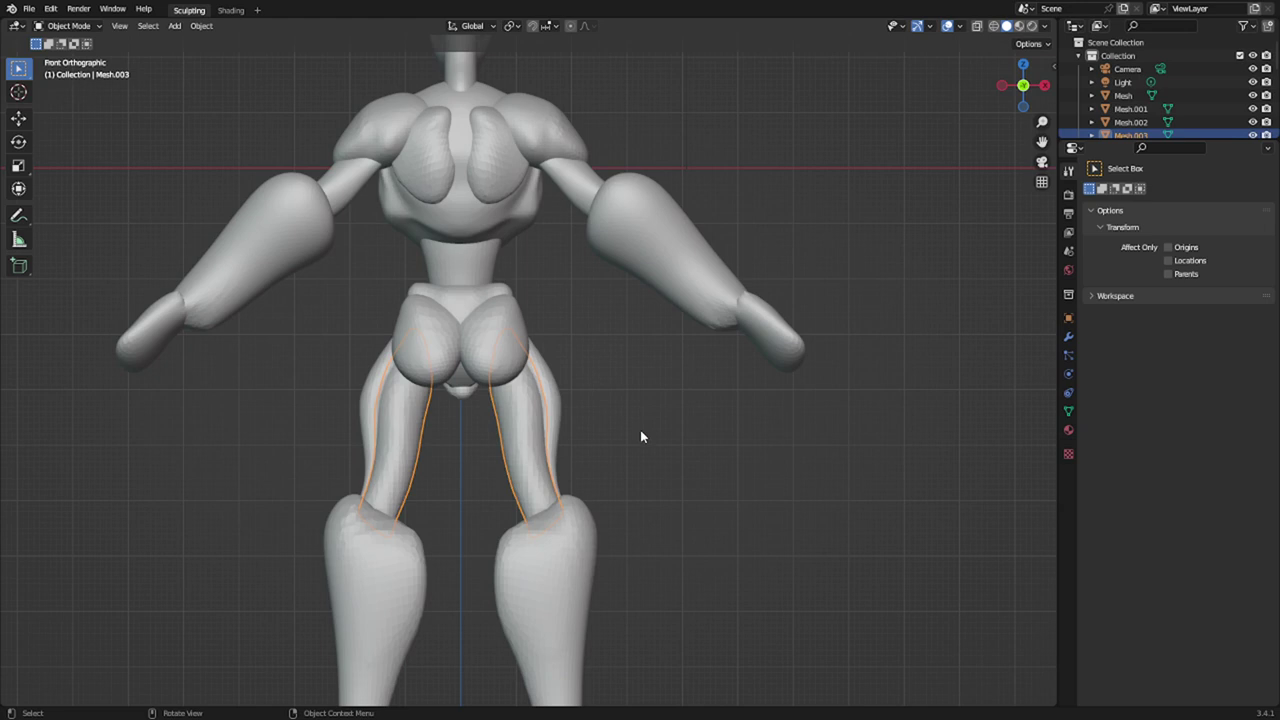
key("Tab")
scroll(545, 473, "down", 3)
key("a")
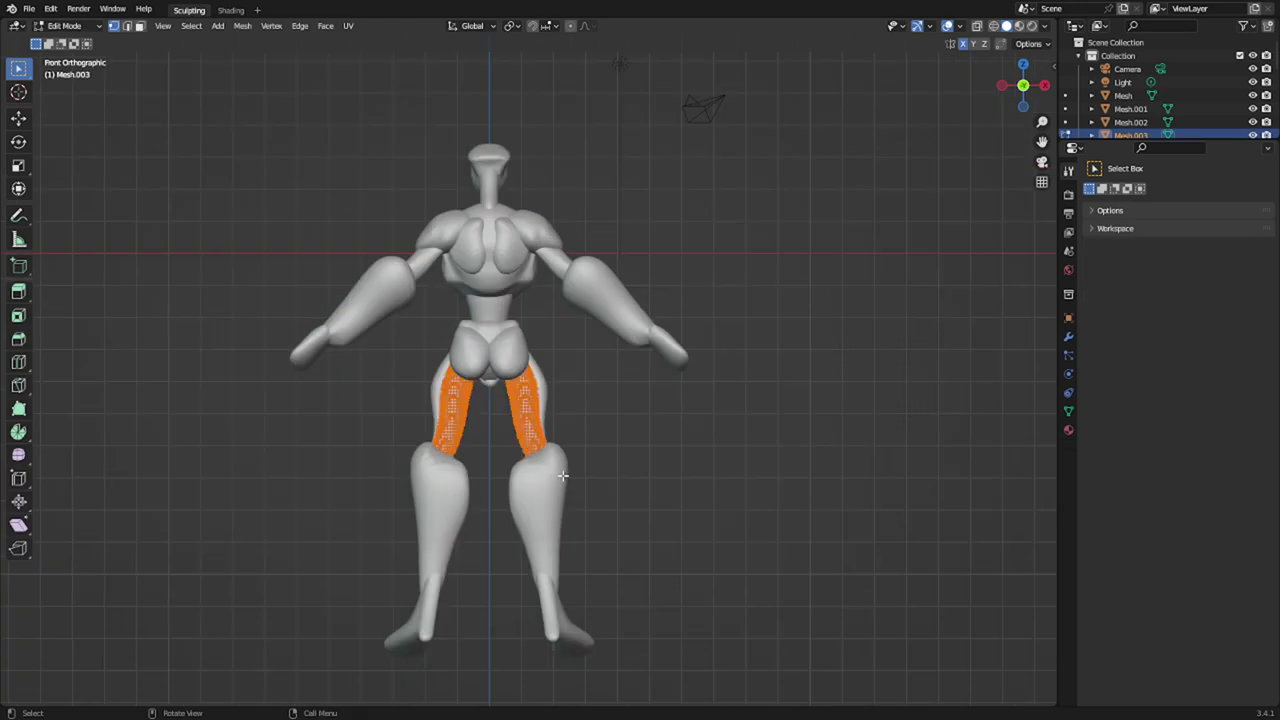
key("Tab")
scroll(562, 480, "up", 2)
- Add a cylinder mesh and move it down between the lower legs
key("shift+a")
mouse_move(613, 444)
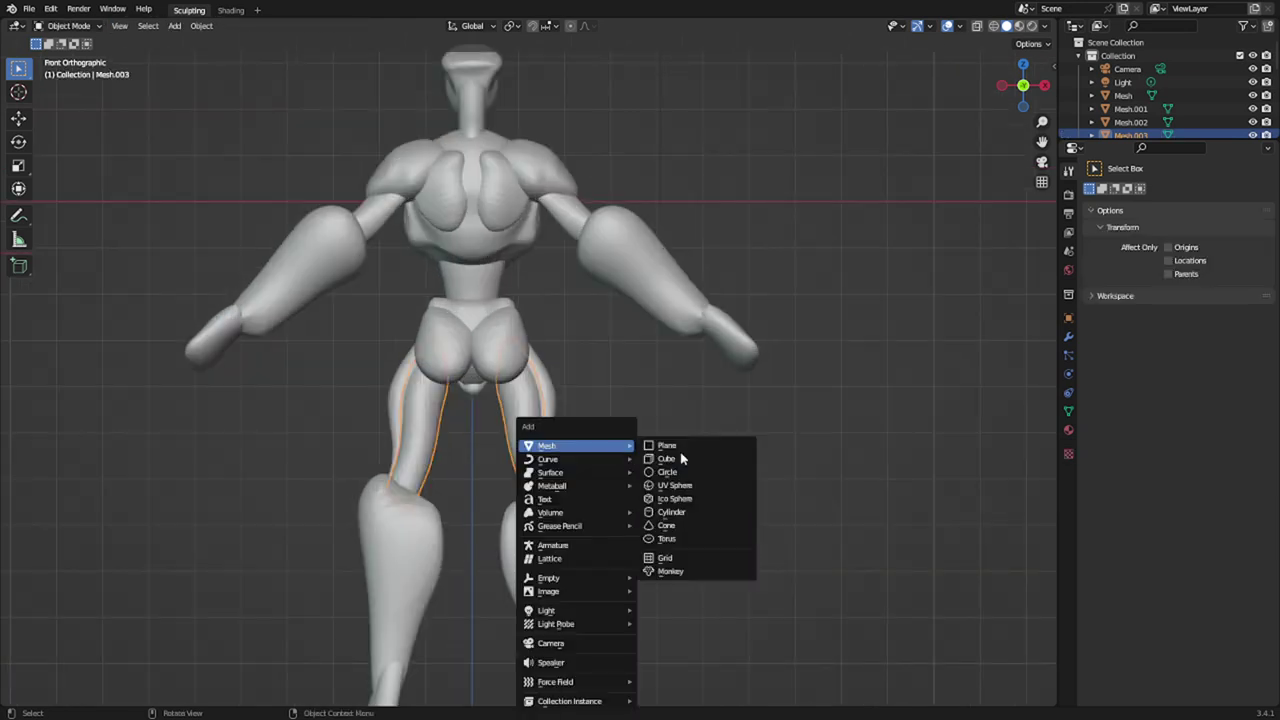
left_click(680, 512)
key("g")
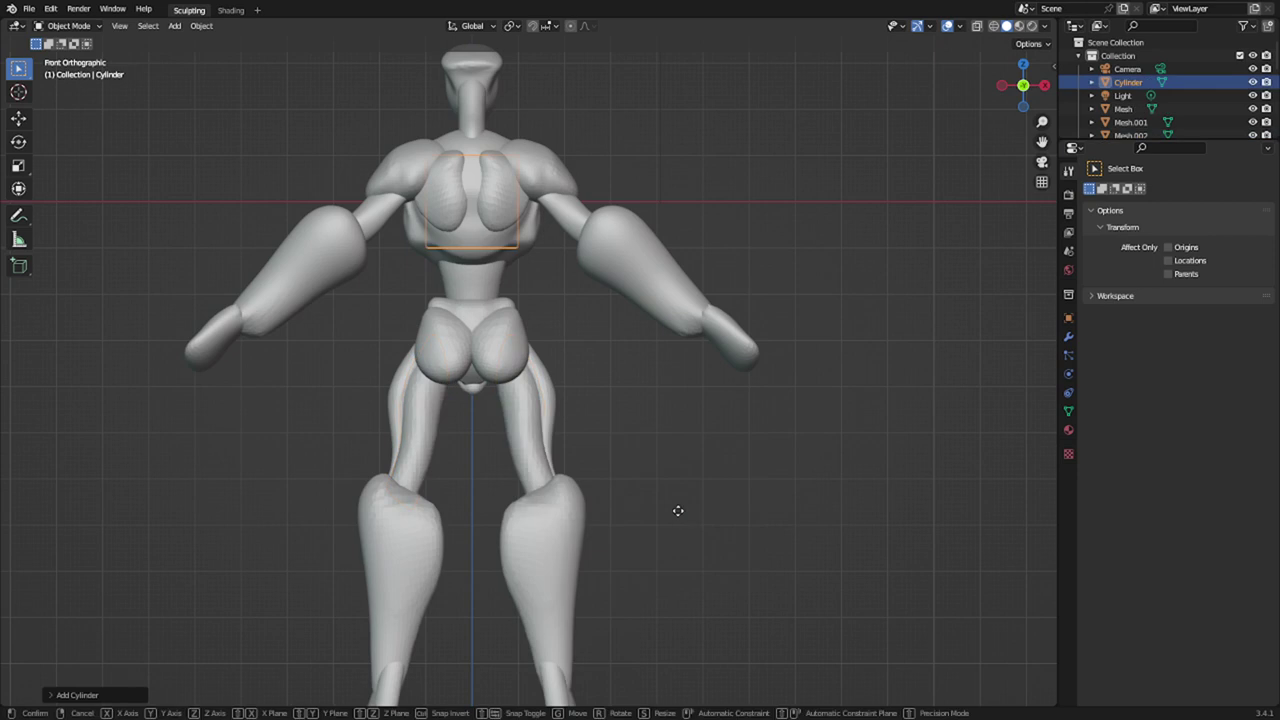
left_click(610, 306)
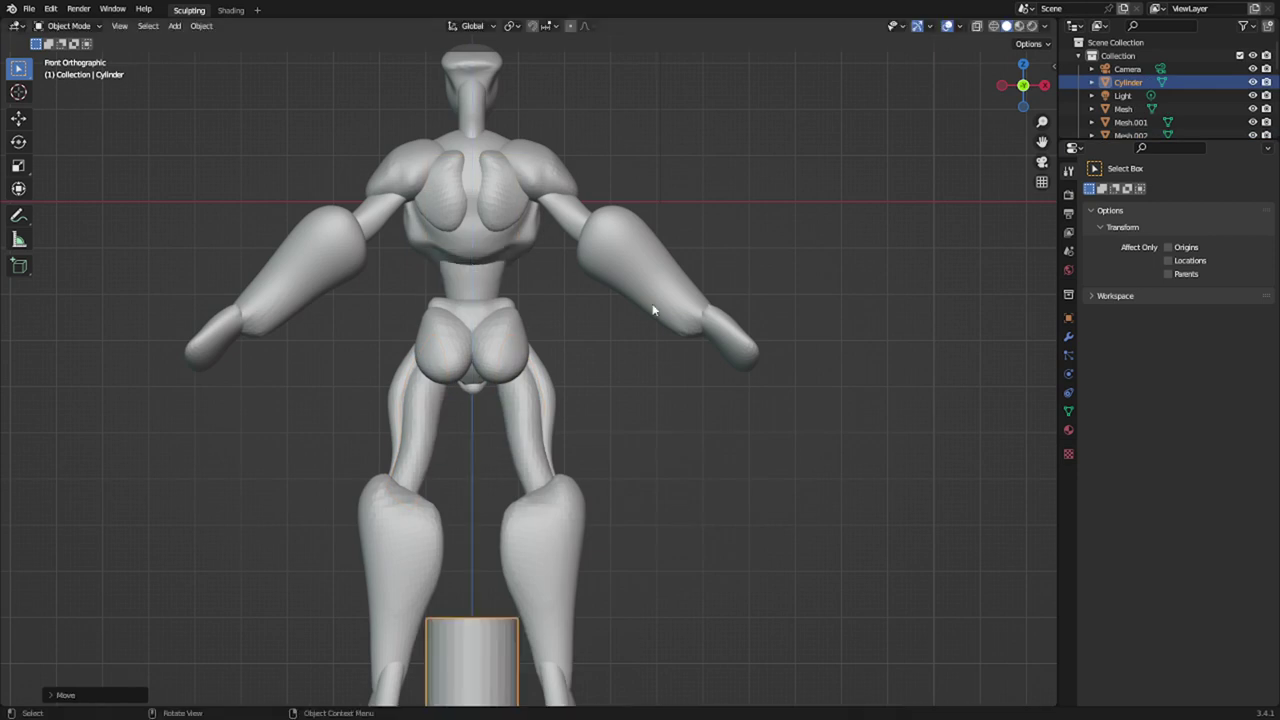
- Delete the cylinder from between the lower legs
key("x")
left_click(676, 319)
key("n")
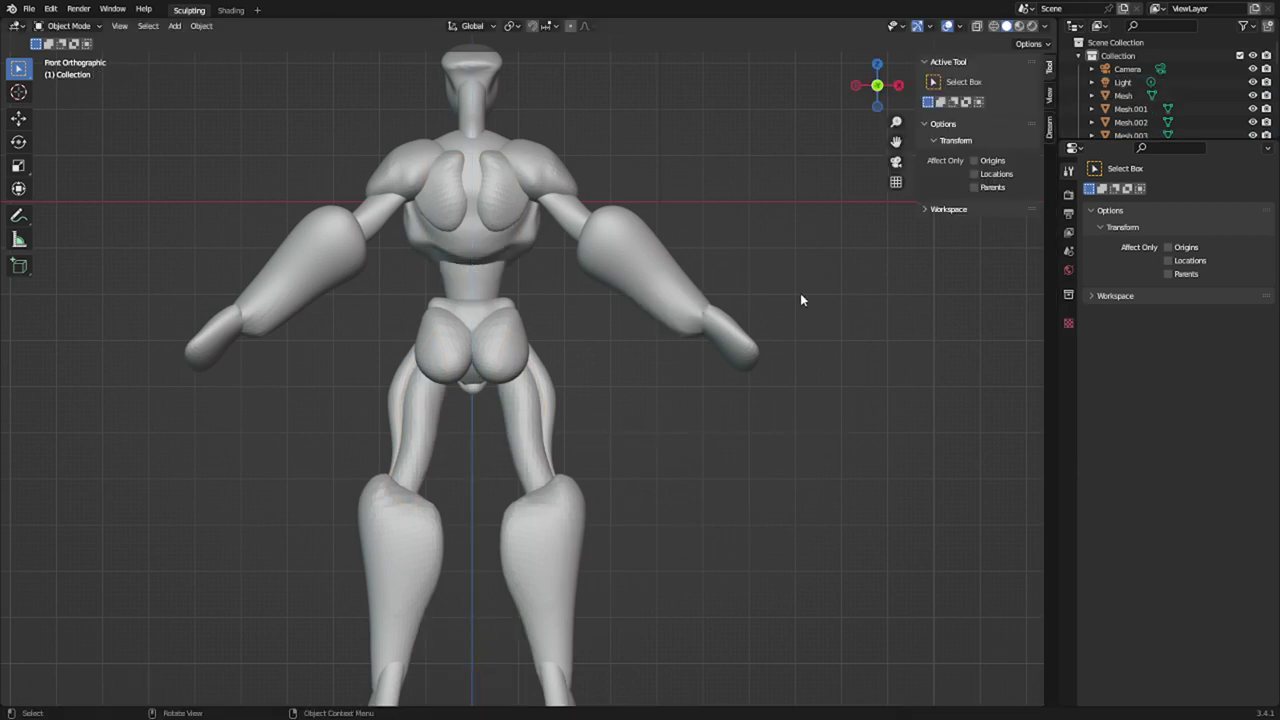
key("n")
- Duplicate the inner thigh pieces and move the whole copied mesh down along Z below the feet in Edit Mode
scroll(545, 410, "down", 4)
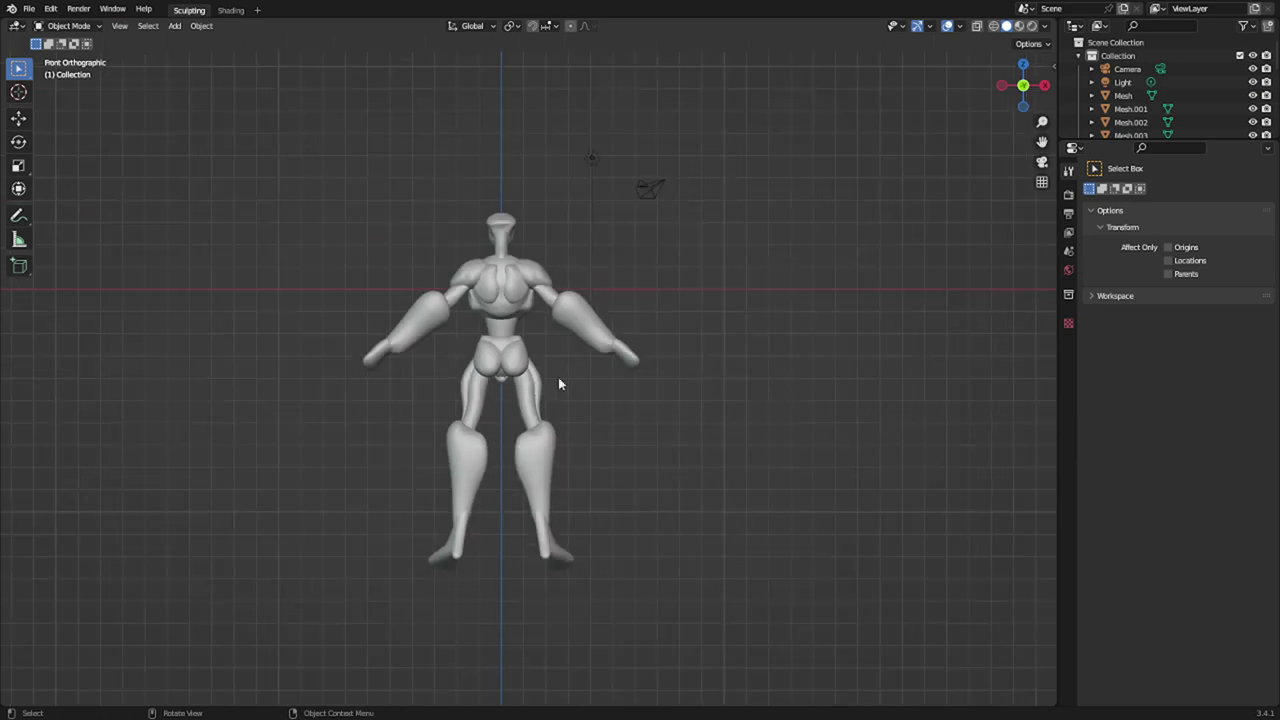
left_click(514, 404)
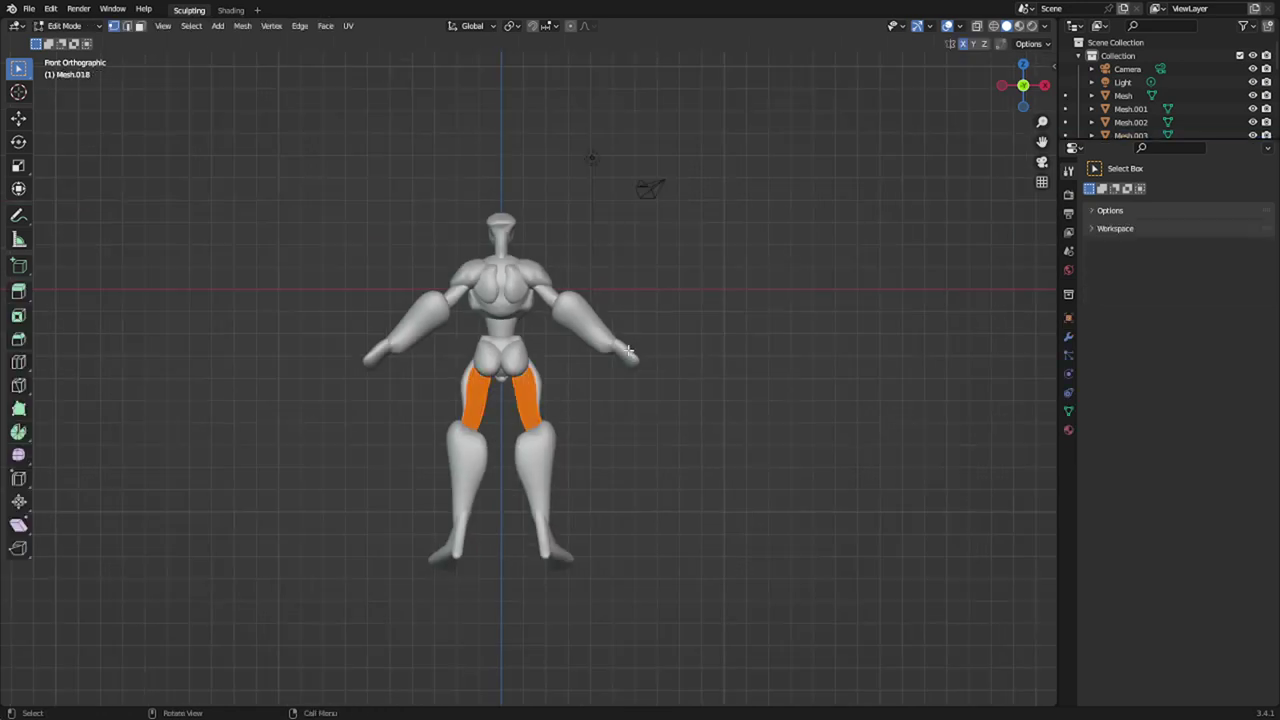
key("shift+d")
key("z")
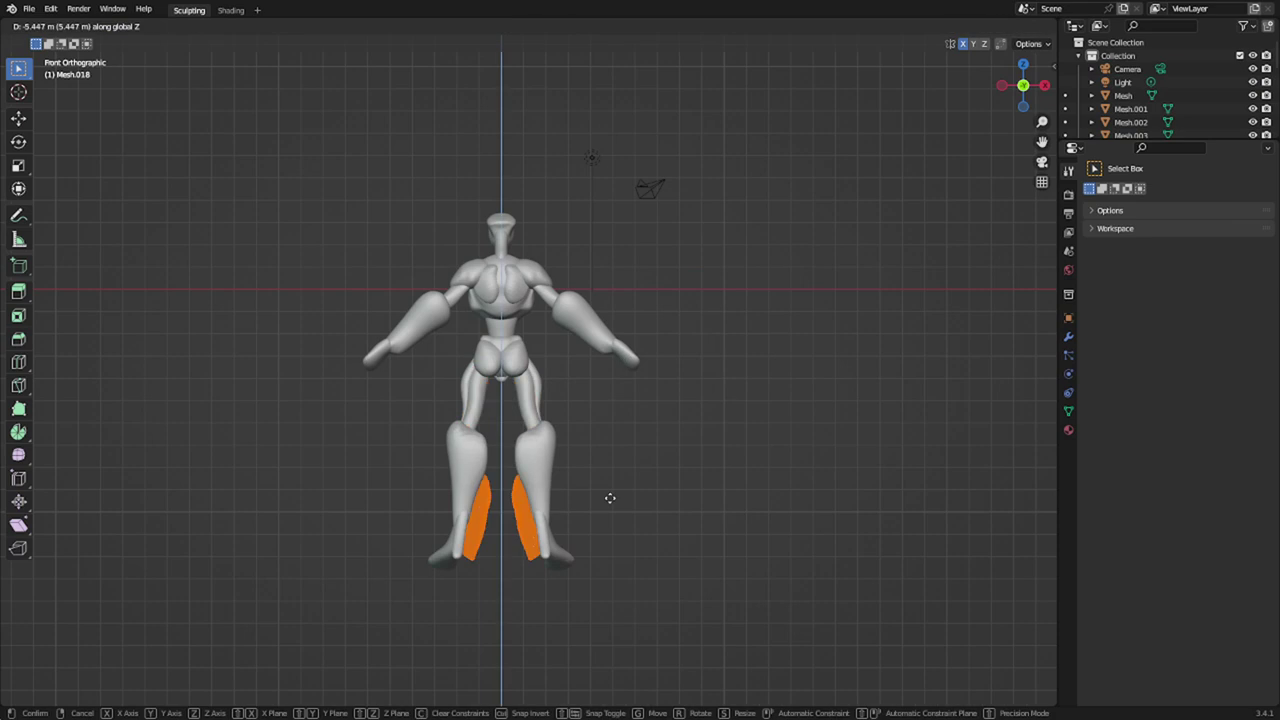
left_click(612, 620)
- Delete the vertices of one of the two copied pieces below the feet, keeping only the one on the positive X side
middle_click_drag(627, 572, 653, 415, "shift")
scroll(586, 490, "up", 2)
key("alt+a")
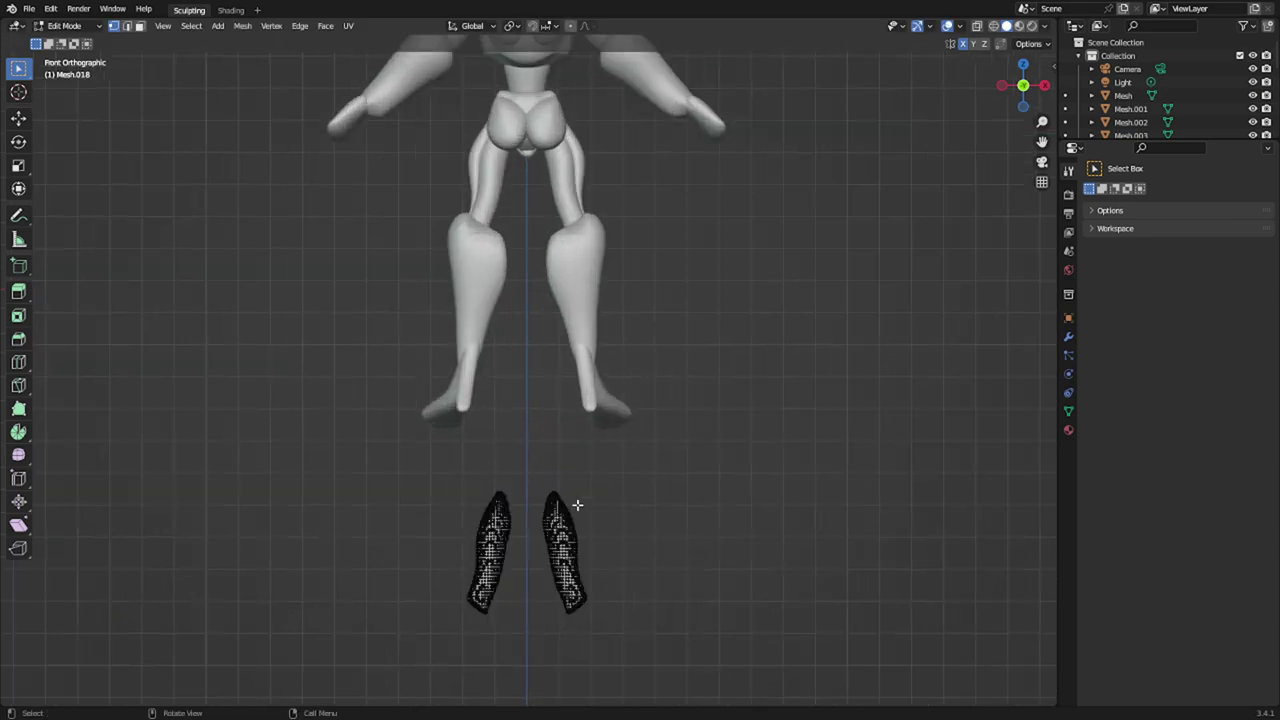
key("l")
key("x")
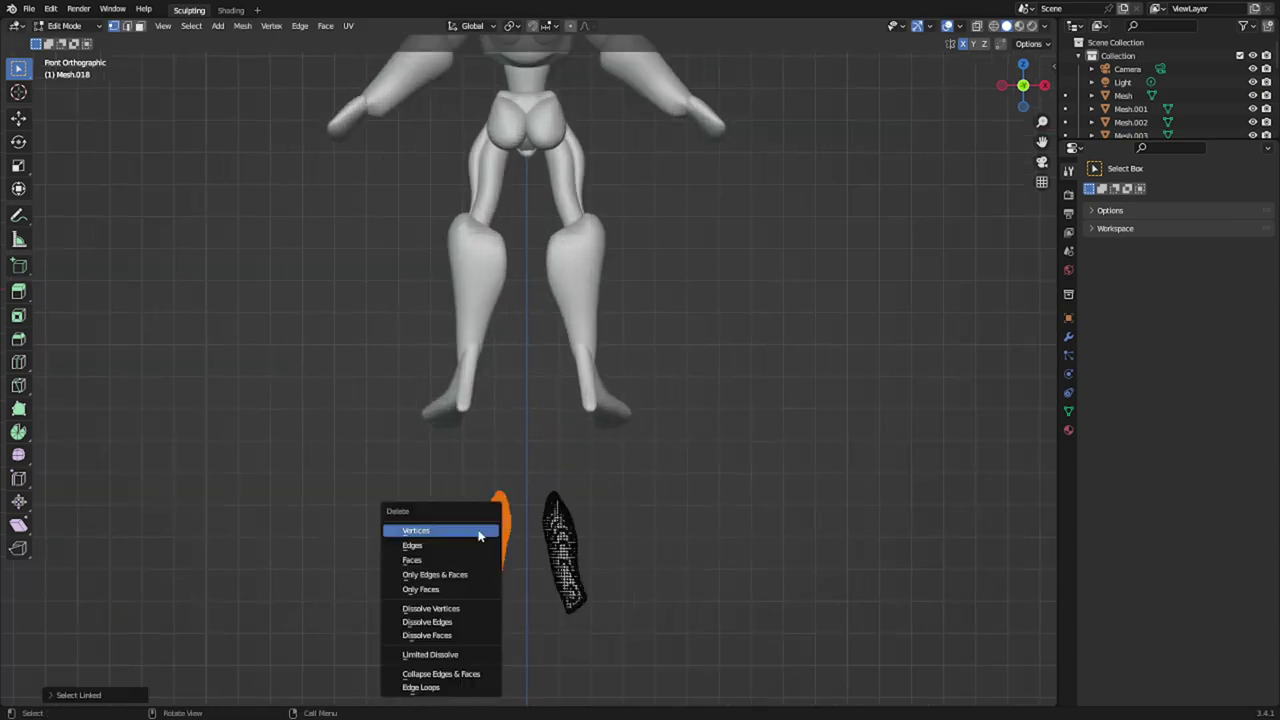
left_click(484, 531)
key("Tab")
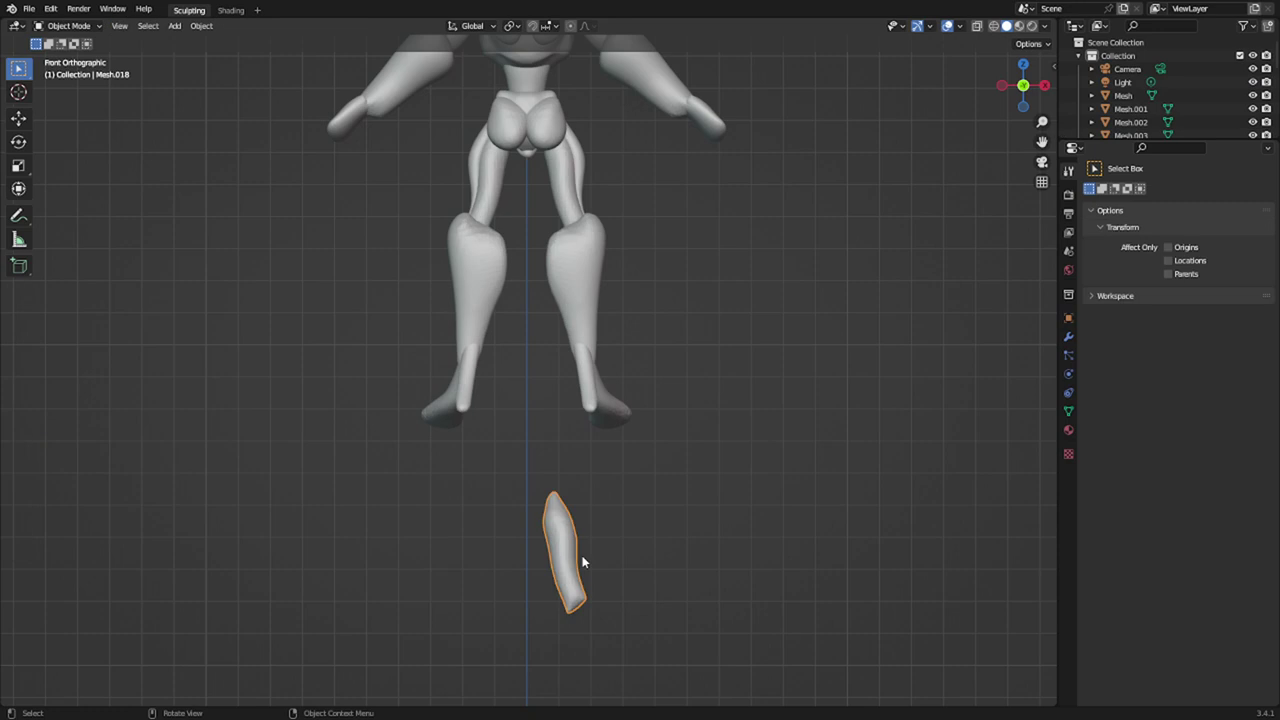
- Rotate the remaining piece's mesh upright and move it slightly away from the centre line
key("Tab")
key("a")
key("r")
left_click(650, 615)
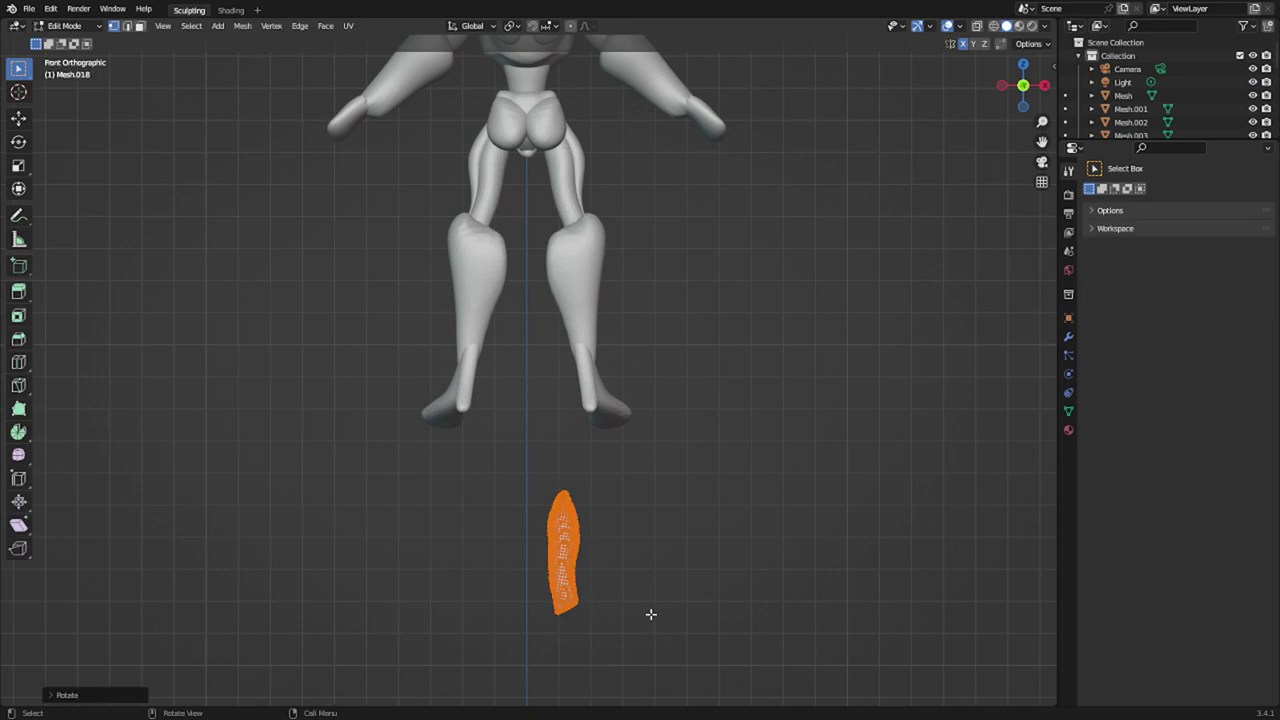
key("g")
left_click(678, 610)
- Switch to Sculpt Mode, set the Snake Hook brush radius to 86 px, adjust the voxel size and remesh the piece
key("ctrl+Tab")
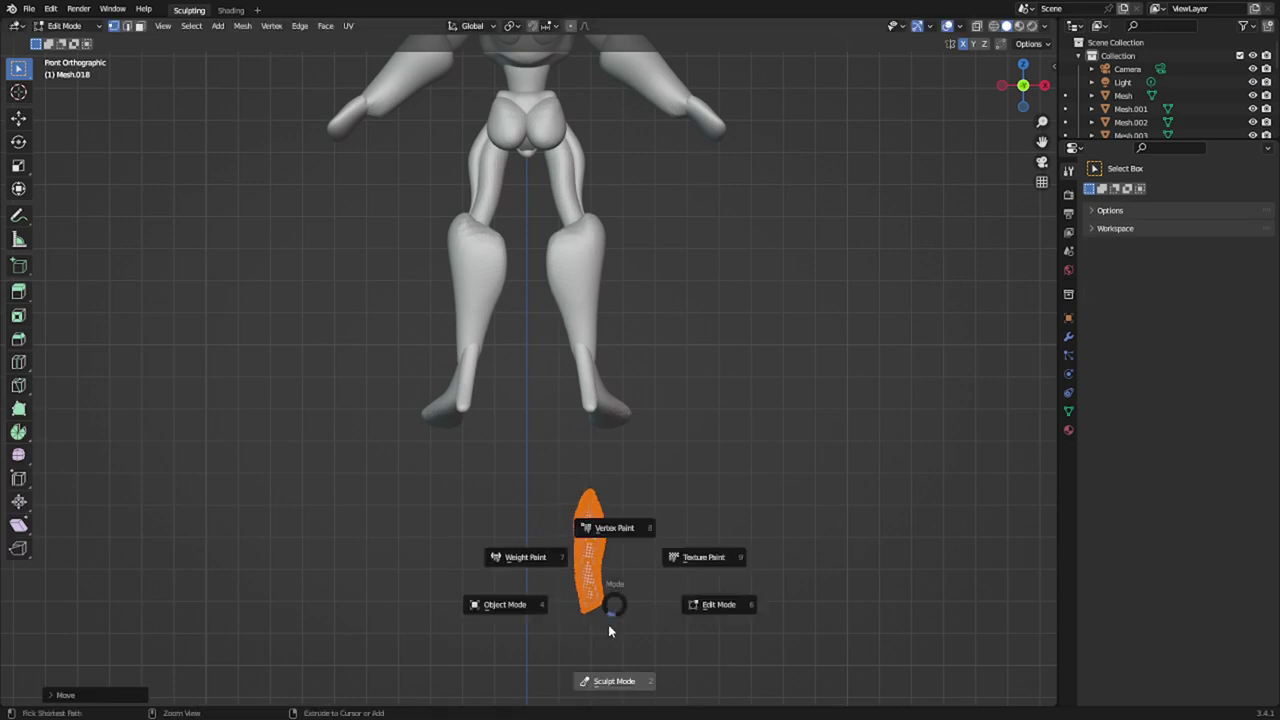
left_click(612, 679)
middle_click_drag(624, 576, 645, 438, "shift")
key("f")
left_click(535, 482)
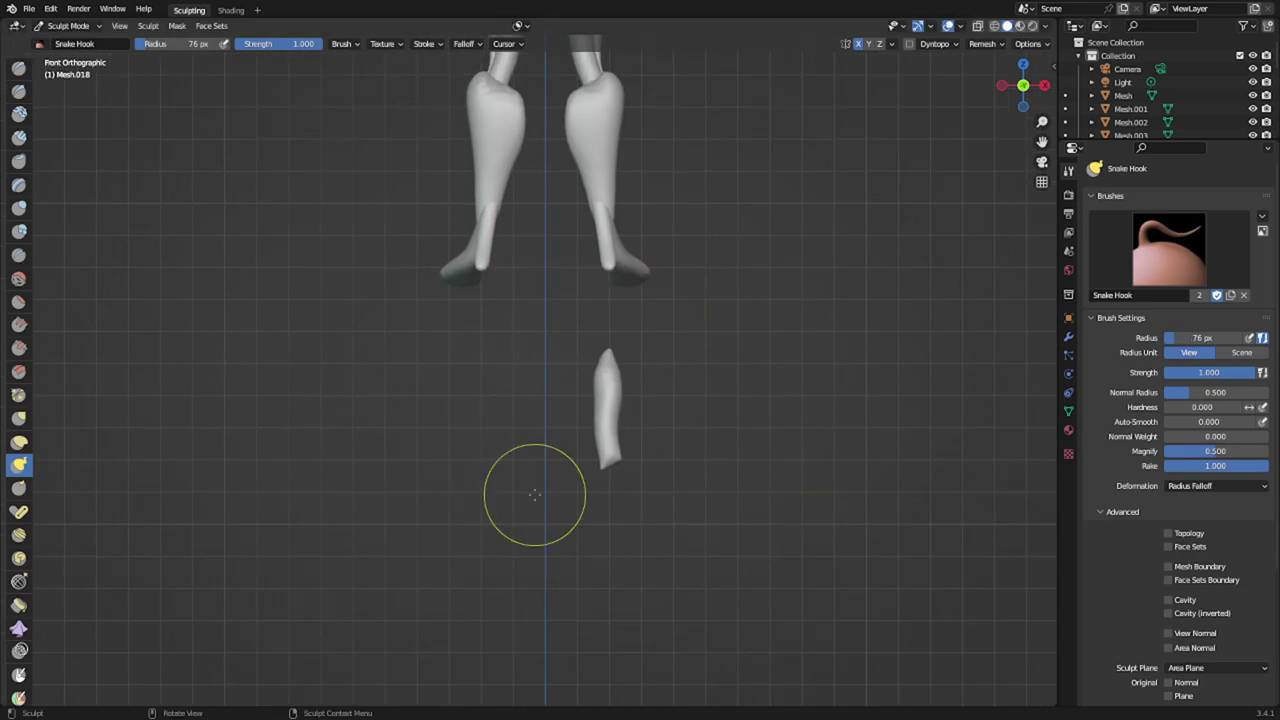
key("f")
left_click(666, 488)
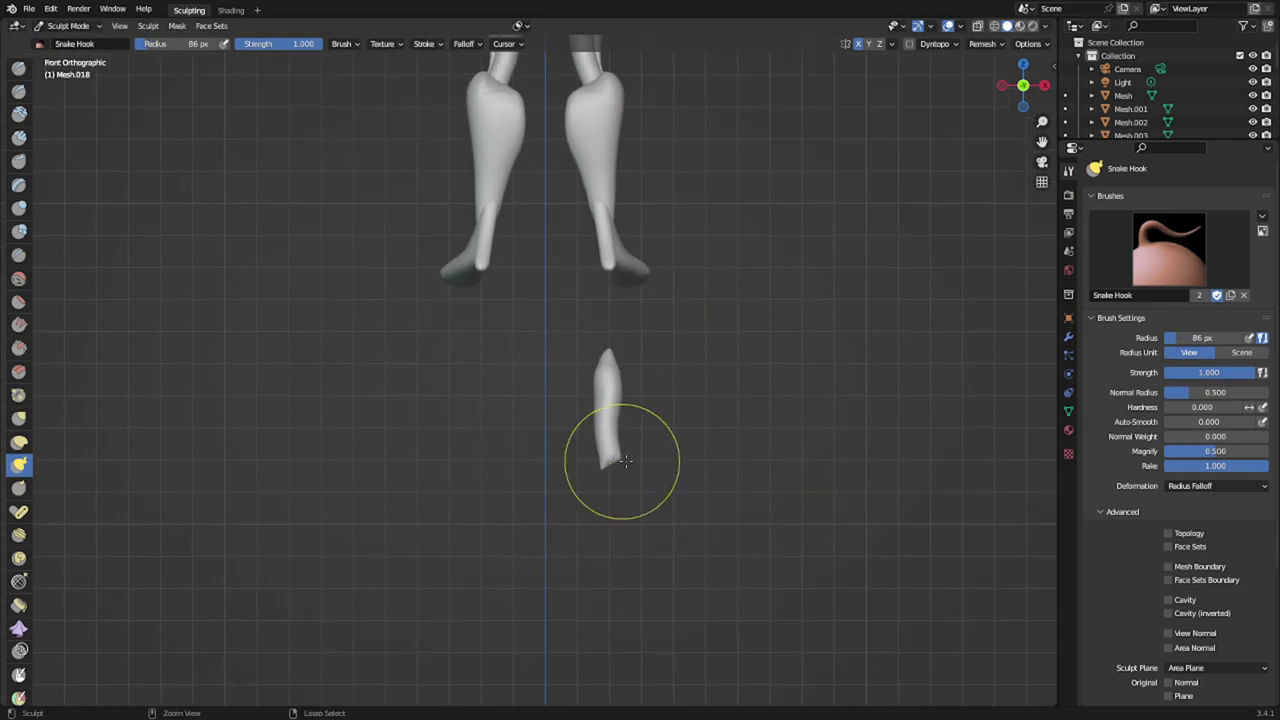
scroll(622, 461, "up", 2)
scroll(654, 465, "up", 1)
key("r")
left_click(632, 470)
key("ctrl+r")
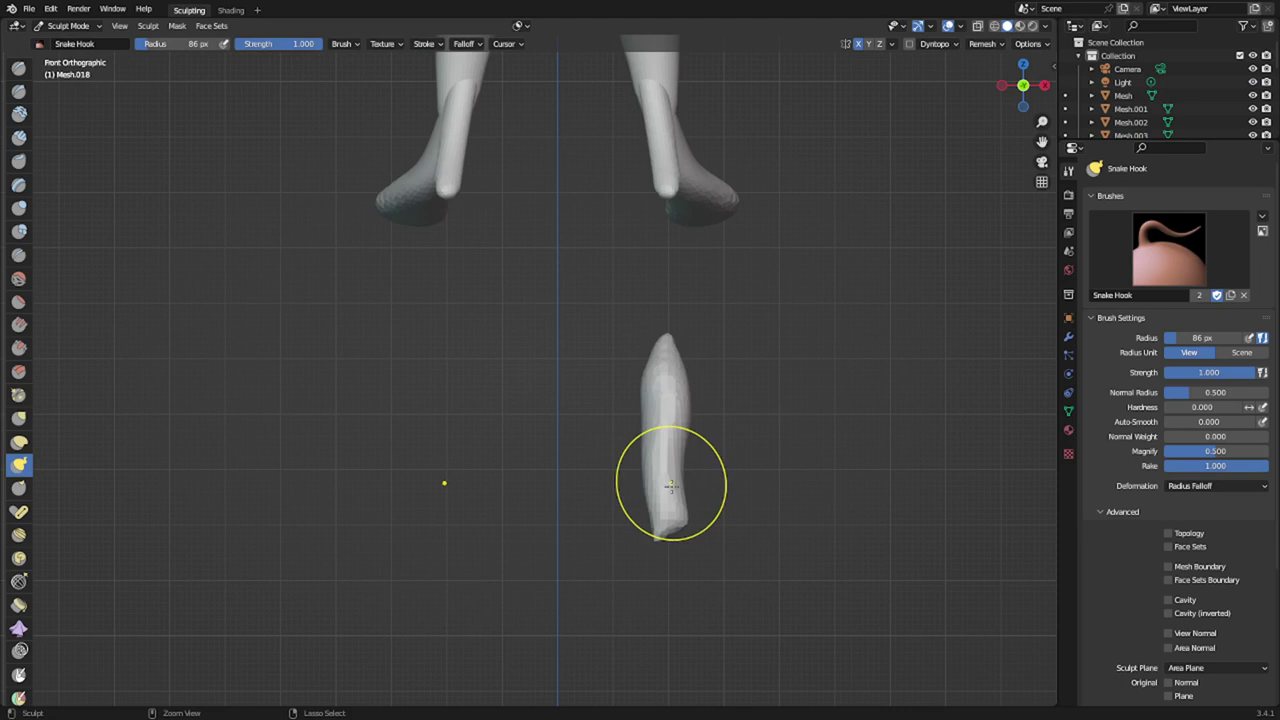
- Set the Snake Hook radius to 167 px, then stretch both ends of the piece and smooth it into a tapered muscle
key("f")
left_click(724, 553)
mouse_move(667, 539)
left_mouse_down()
mouse_move(666, 566)
mouse_move(634, 557)
left_mouse_up()
mouse_move(674, 375)
left_mouse_down("shift")
mouse_move(677, 319)
mouse_move(652, 259)
left_mouse_up("shift")
mouse_move(674, 470)
left_mouse_down("shift")
mouse_move(669, 492)
mouse_move(666, 462)
left_mouse_up("shift")
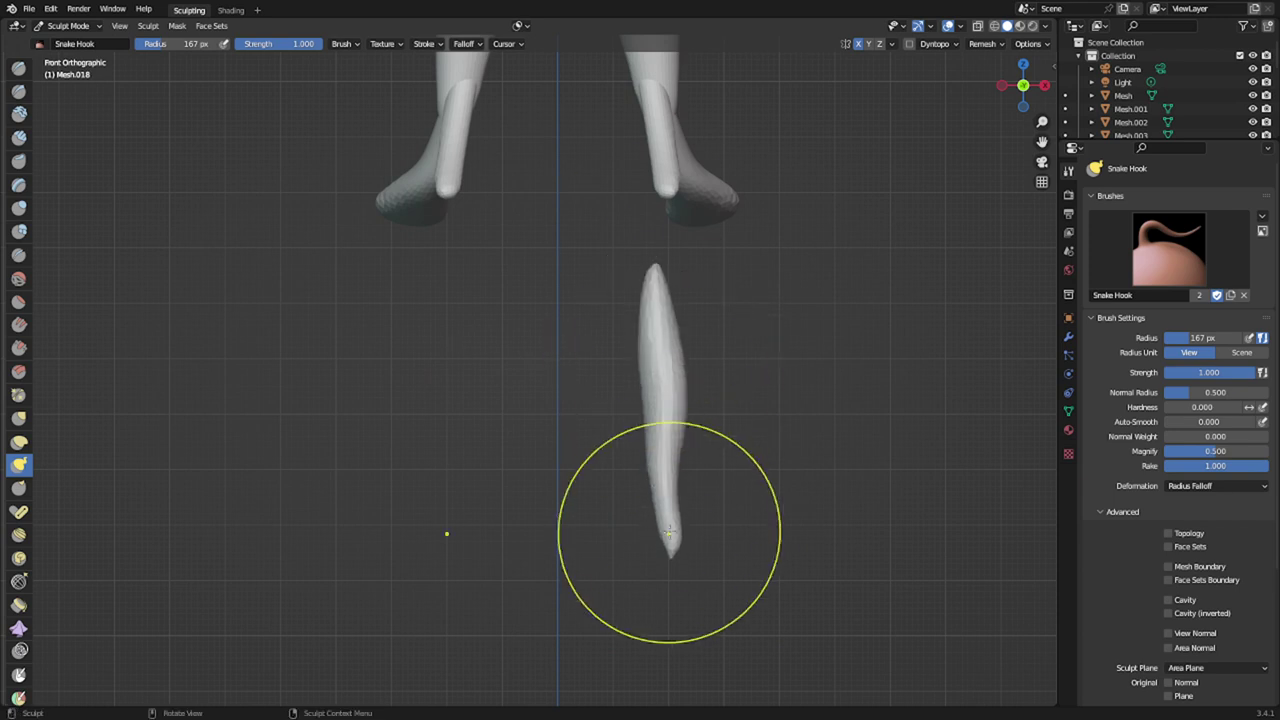
mouse_move(675, 549)
left_mouse_down()
mouse_move(666, 561)
mouse_move(654, 503)
left_mouse_up()
mouse_move(654, 503)
left_mouse_down()
mouse_move(665, 506)
mouse_move(655, 523)
mouse_move(683, 486)
left_mouse_up()
- Straighten the lower tail and lengthen both tips, reducing the Snake Hook radius to 72 px for the final strokes
key("f")
left_click(750, 421)
key("f")
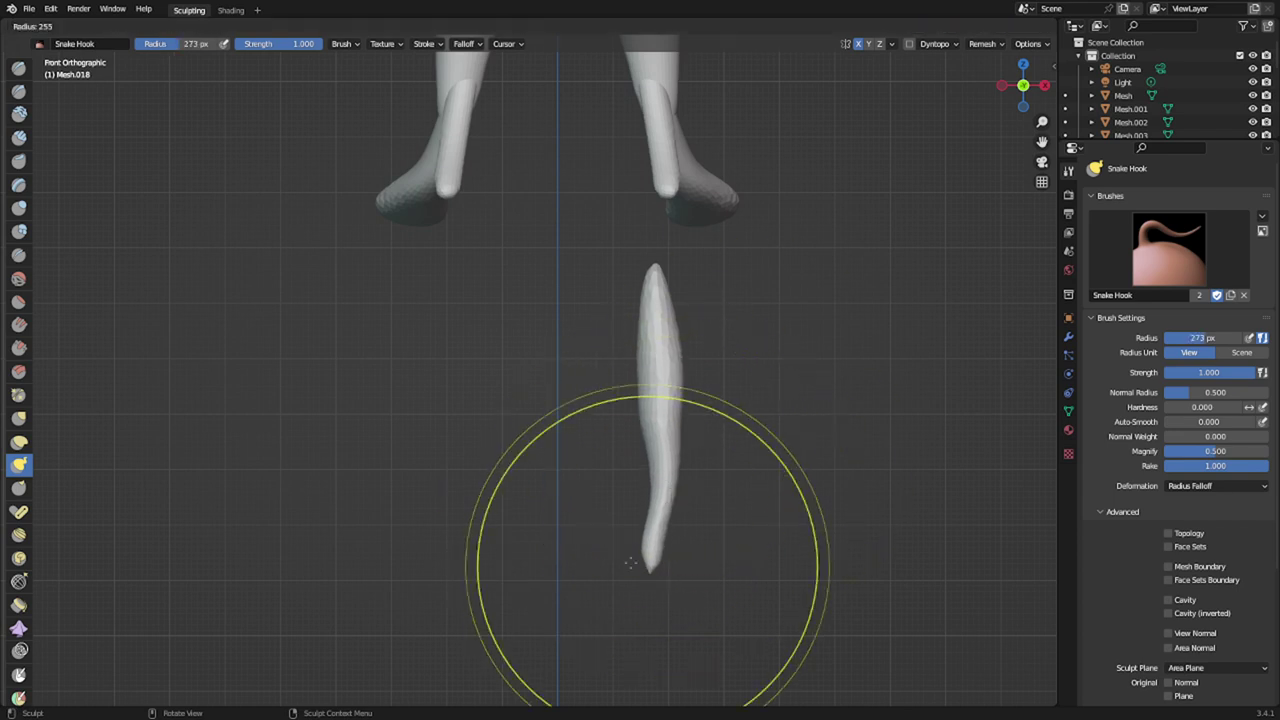
left_click(546, 563)
left_click_drag(640, 557, 659, 570)
key("f")
left_click(661, 575)
left_click_drag(660, 569, 651, 612)
left_click_drag(646, 262, 640, 250)
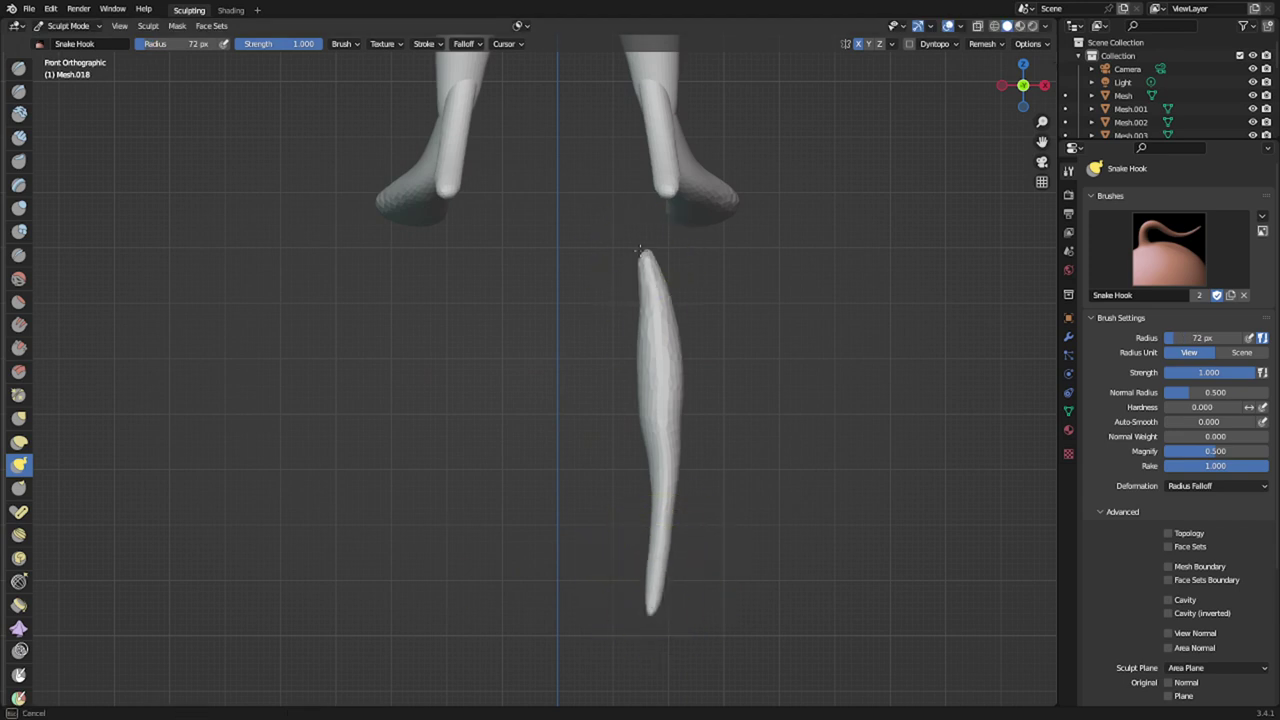
- In the side view, rotate the whole muscle mesh upright in Edit Mode and reposition it below the foot
key("f")
left_click(707, 358)
middle_click_drag(706, 358, 527, 384)
key("KP_3")
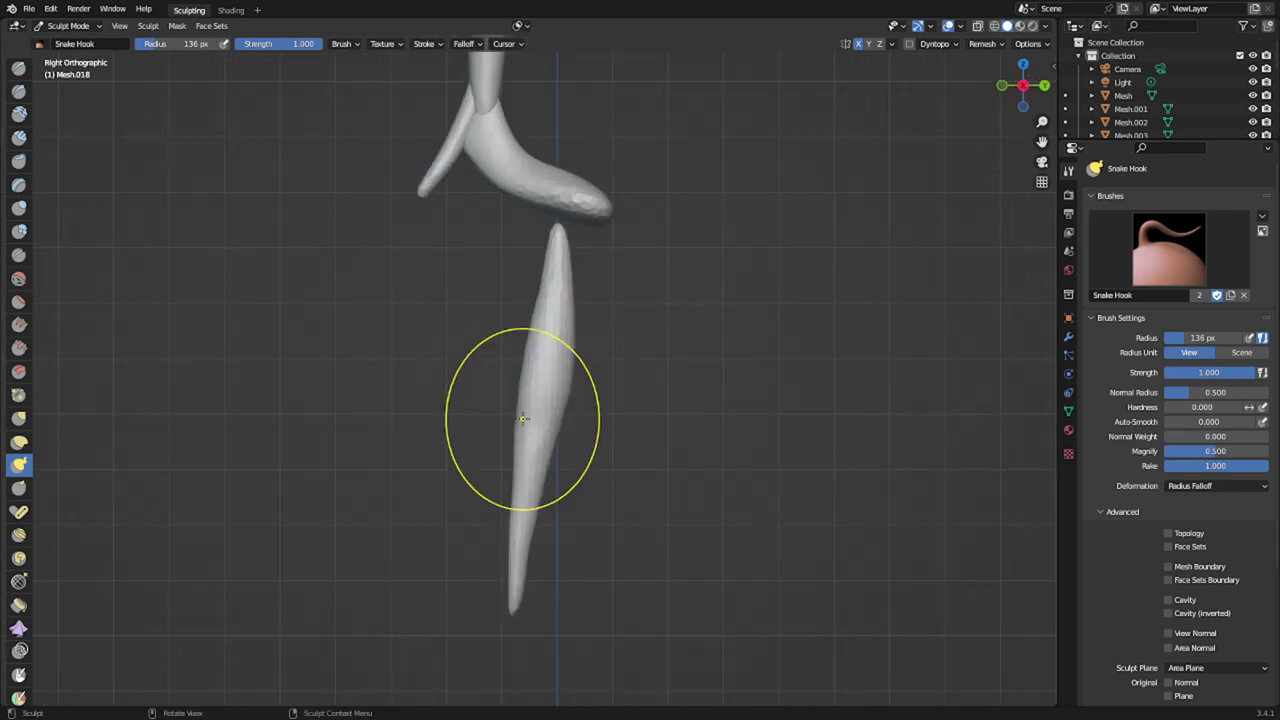
key("Tab")
key("a")
key("r")
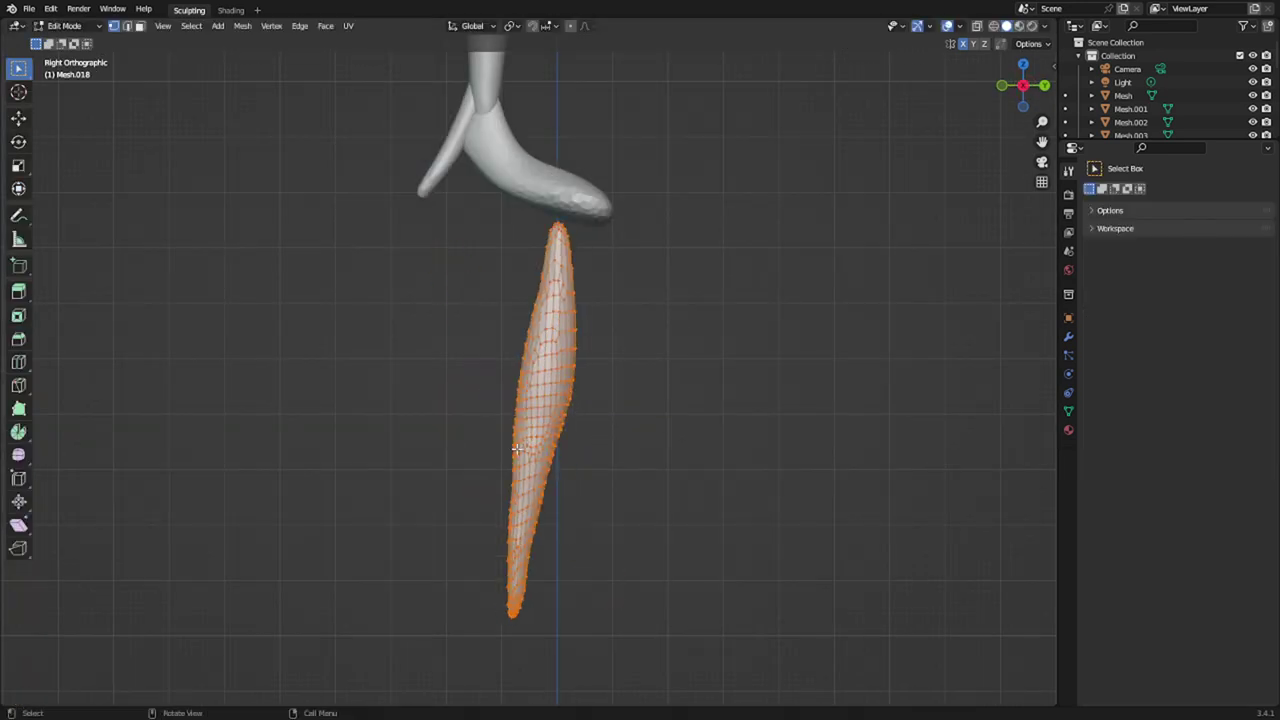
left_click(696, 412)
key("g")
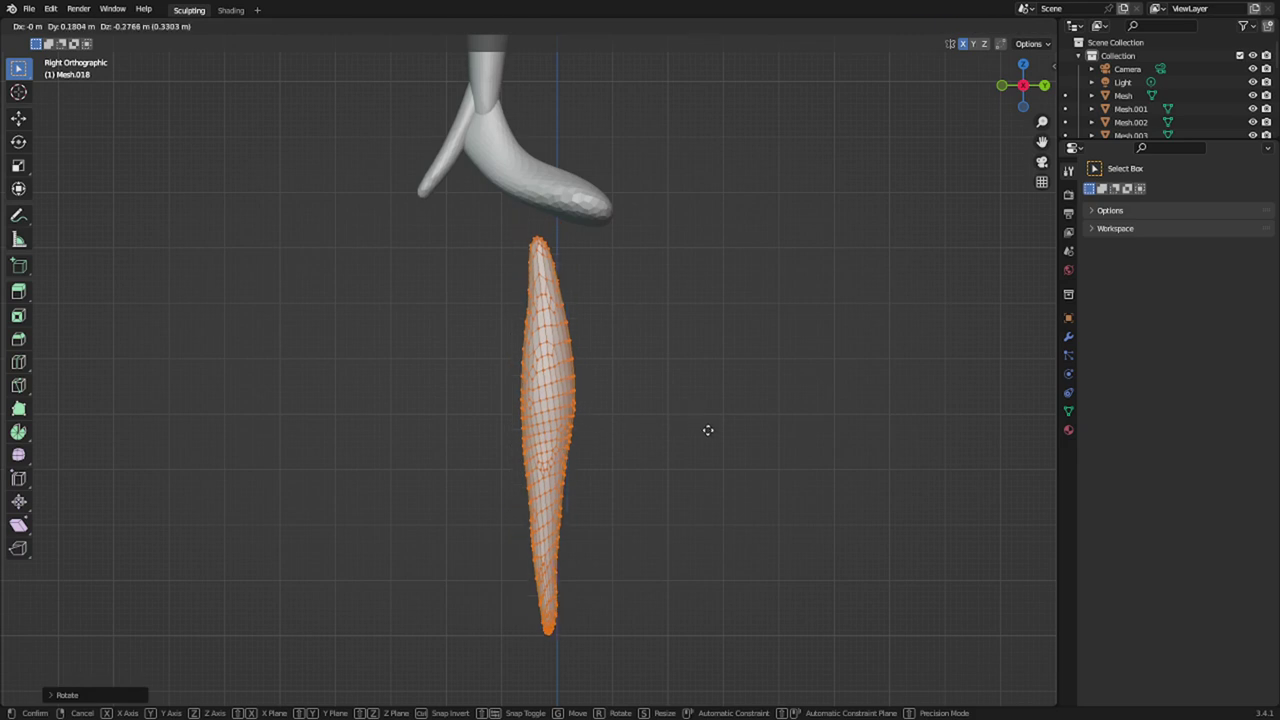
left_click(711, 428)
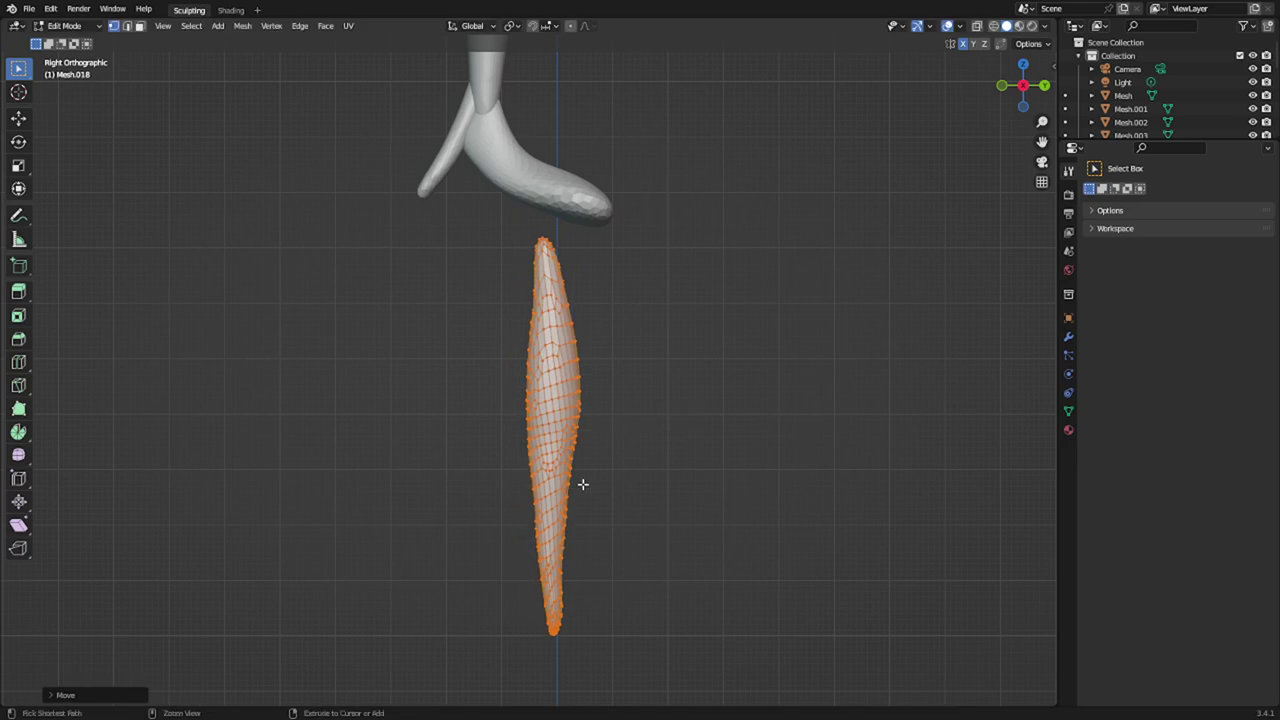
- Thicken the middle of the muscle in Sculpt Mode with the Inflate brush at 136 px radius and 0.500 strength
key("ctrl+Tab")
left_click(565, 594)
key("i")
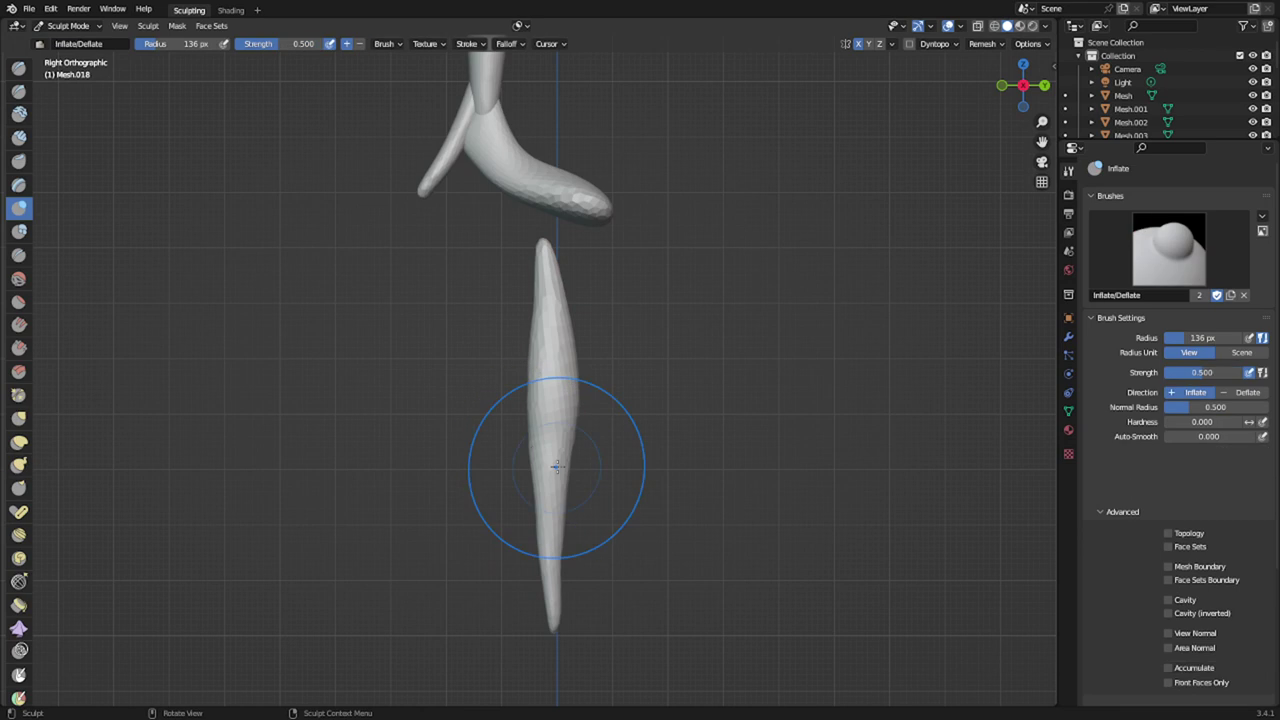
mouse_move(557, 467)
left_mouse_down()
mouse_move(553, 432)
mouse_move(549, 447)
left_mouse_up()
scroll(549, 447, "down", 2)
key("ctrl+Tab")
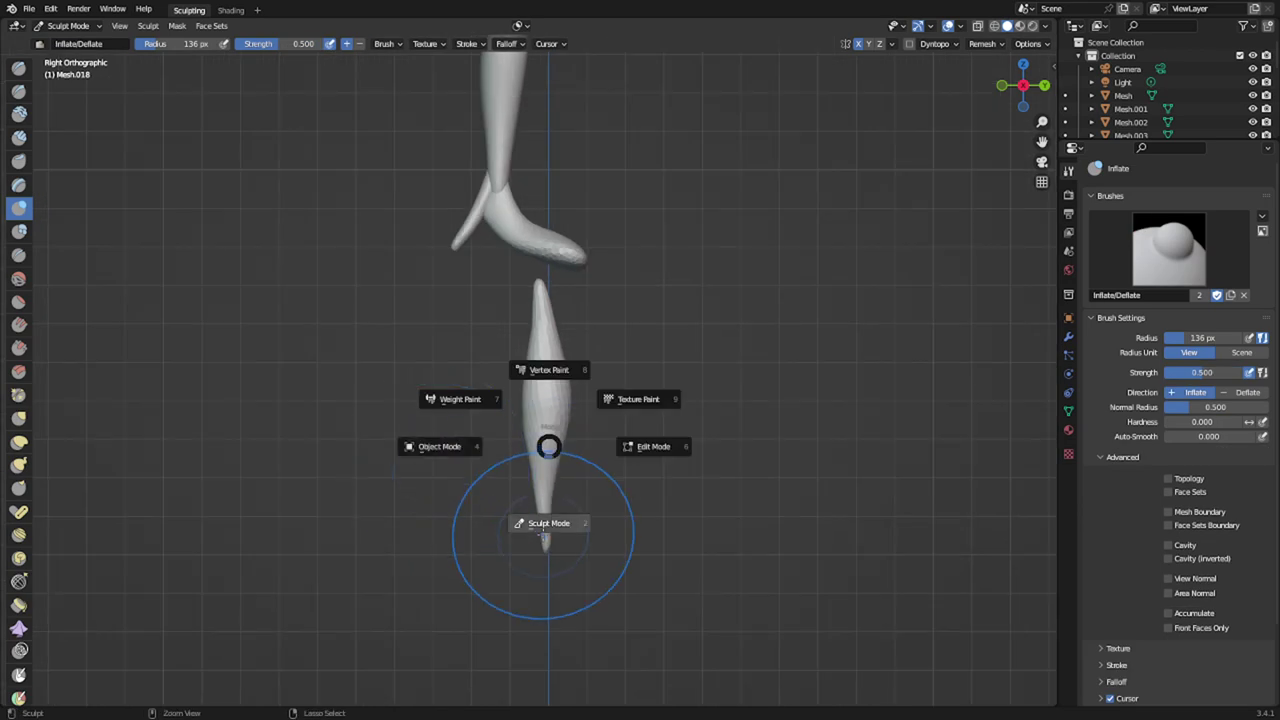
left_click(543, 533)
- Bend the muscle's lower tip toward the centre line in the front view using Snake Hook with a 192 px radius
middle_click_drag(543, 533, 536, 532)
key("KP_1")
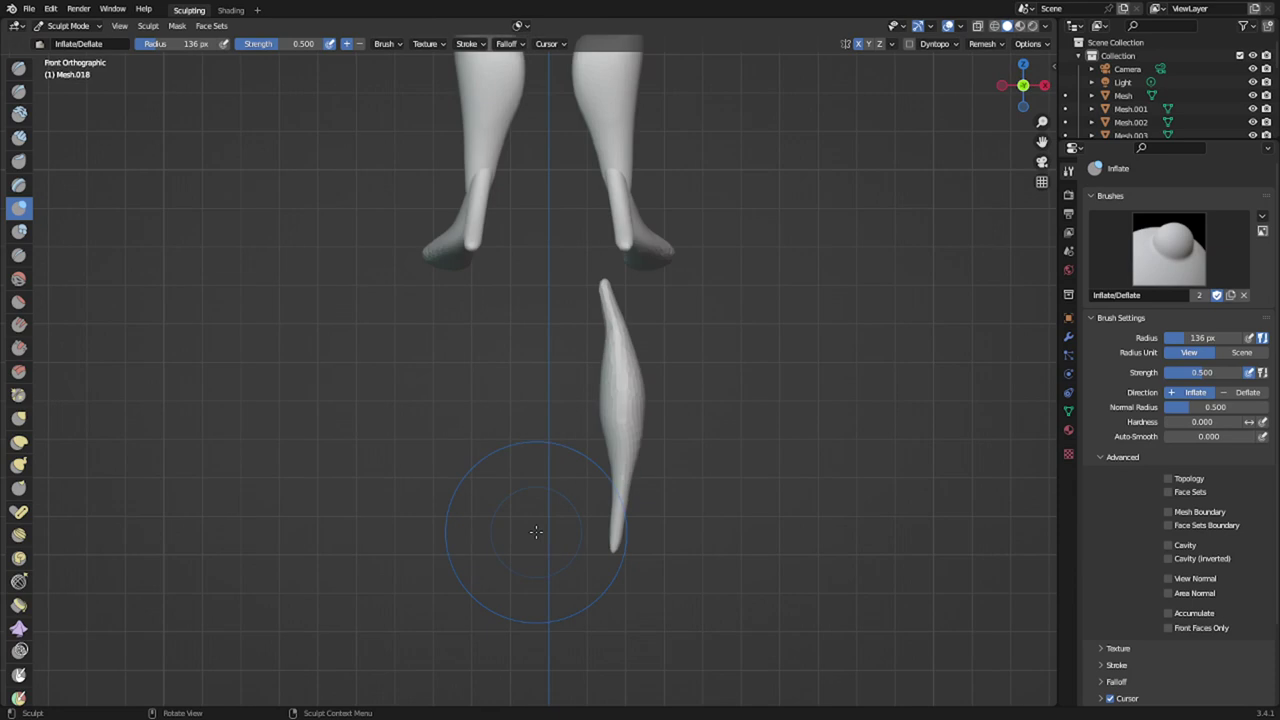
key("f")
left_click(737, 430)
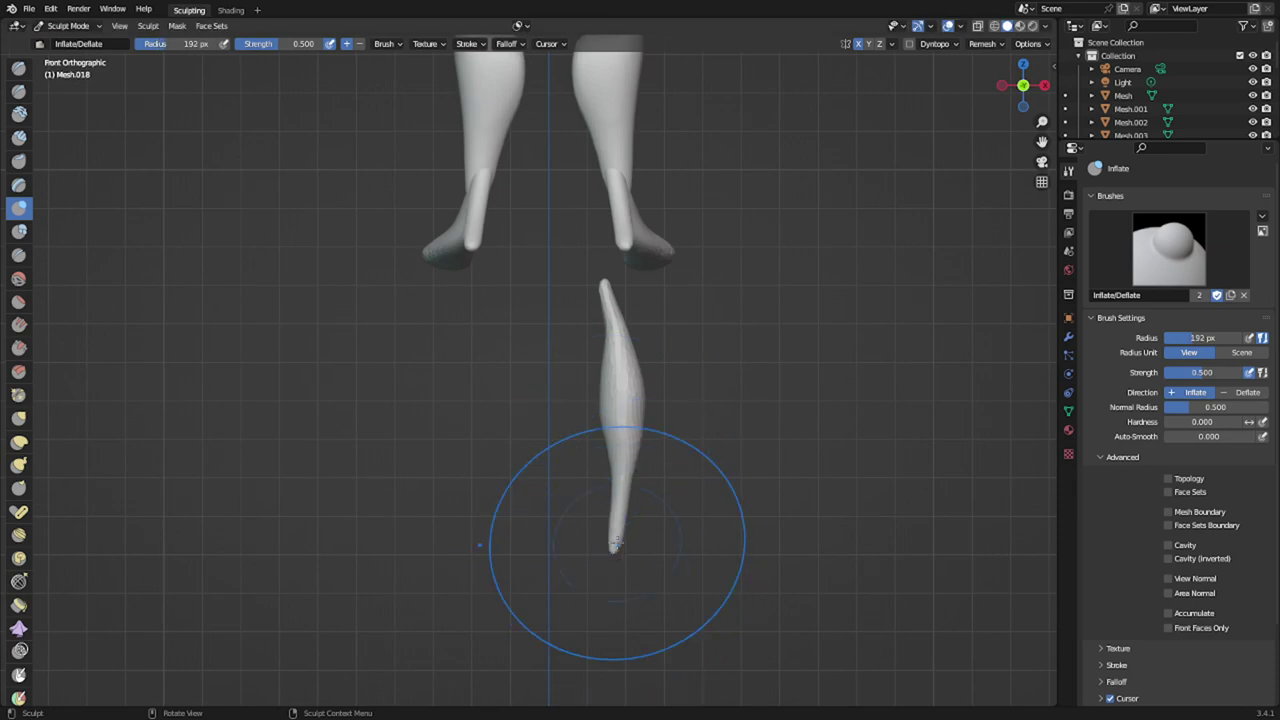
key("k")
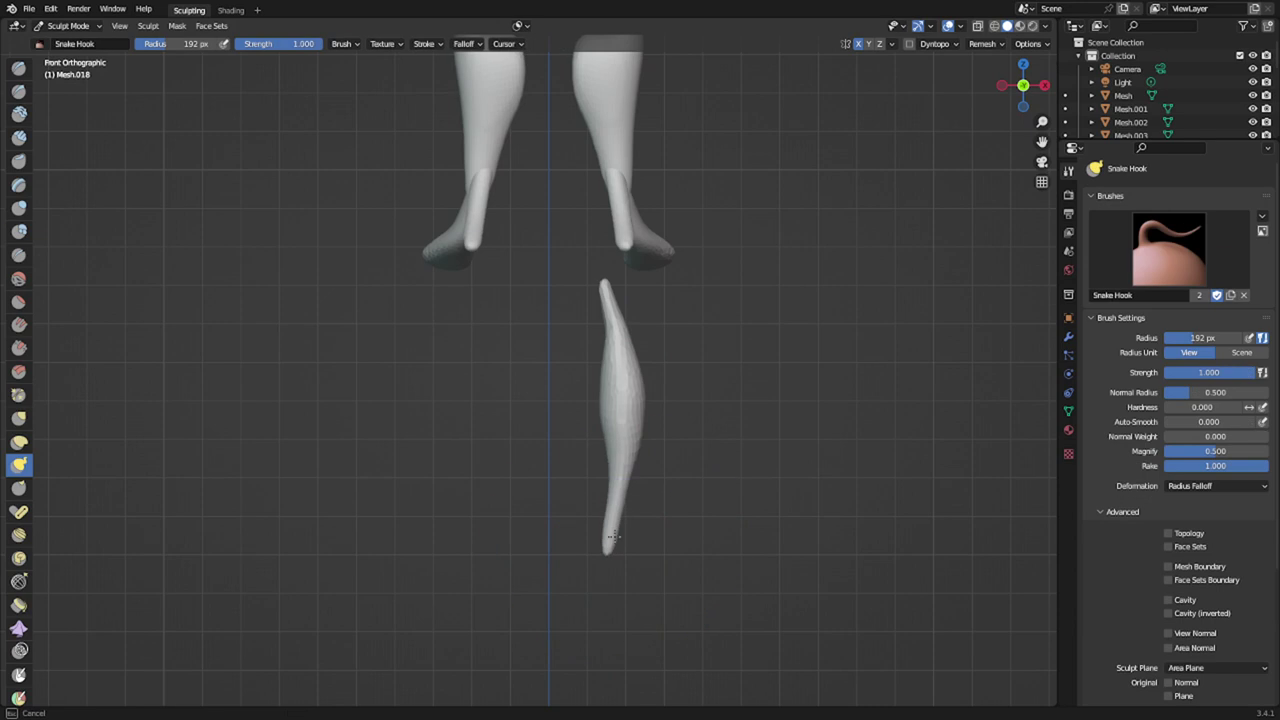
- Duplicate the muscle object in place, rotate the copy's mesh around Z and move it along negative X beside the original
key("ctrl+Tab")
left_click(489, 316)
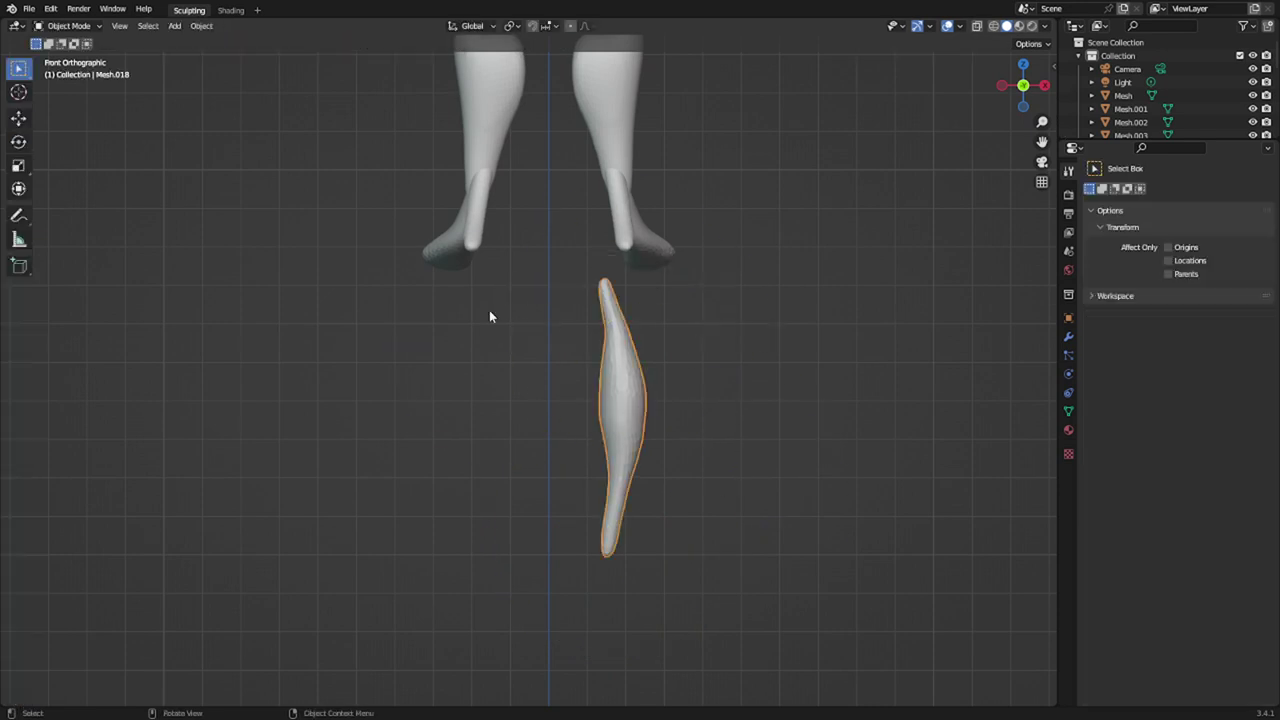
scroll(583, 457, "down", 3)
key("shift+d")
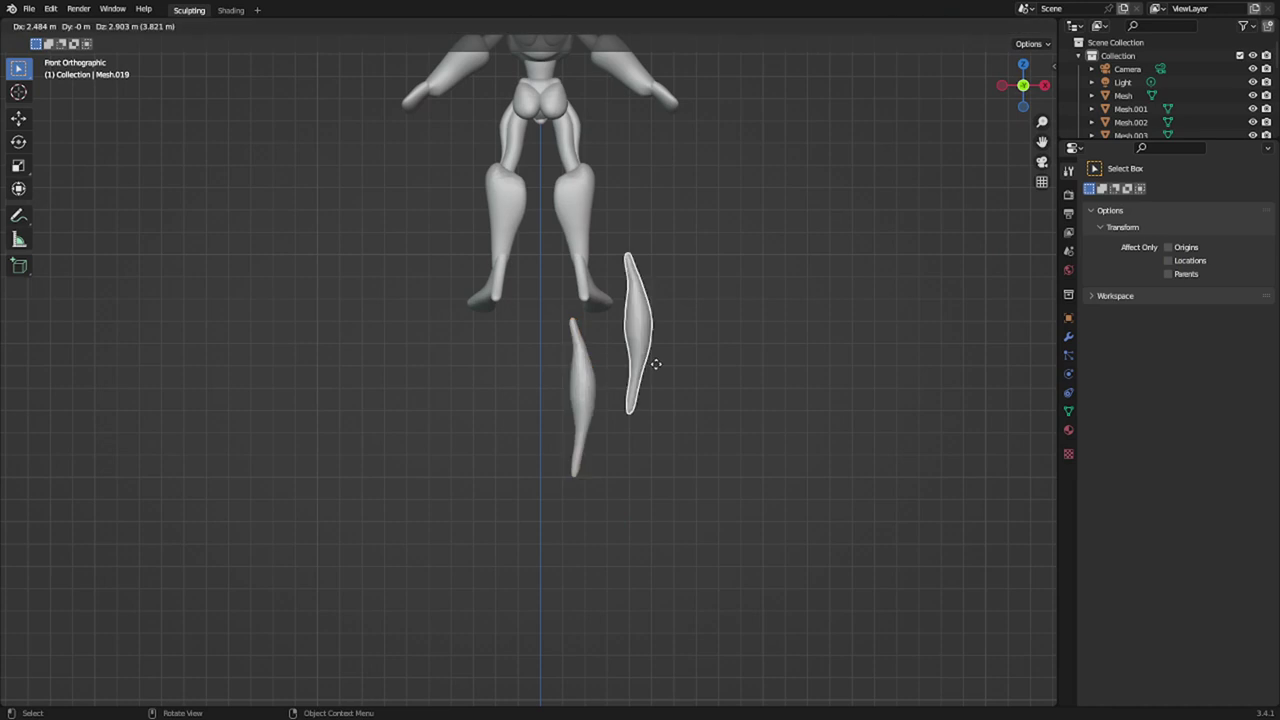
right_click(657, 361)
key("Tab")
key("r")
key("z")
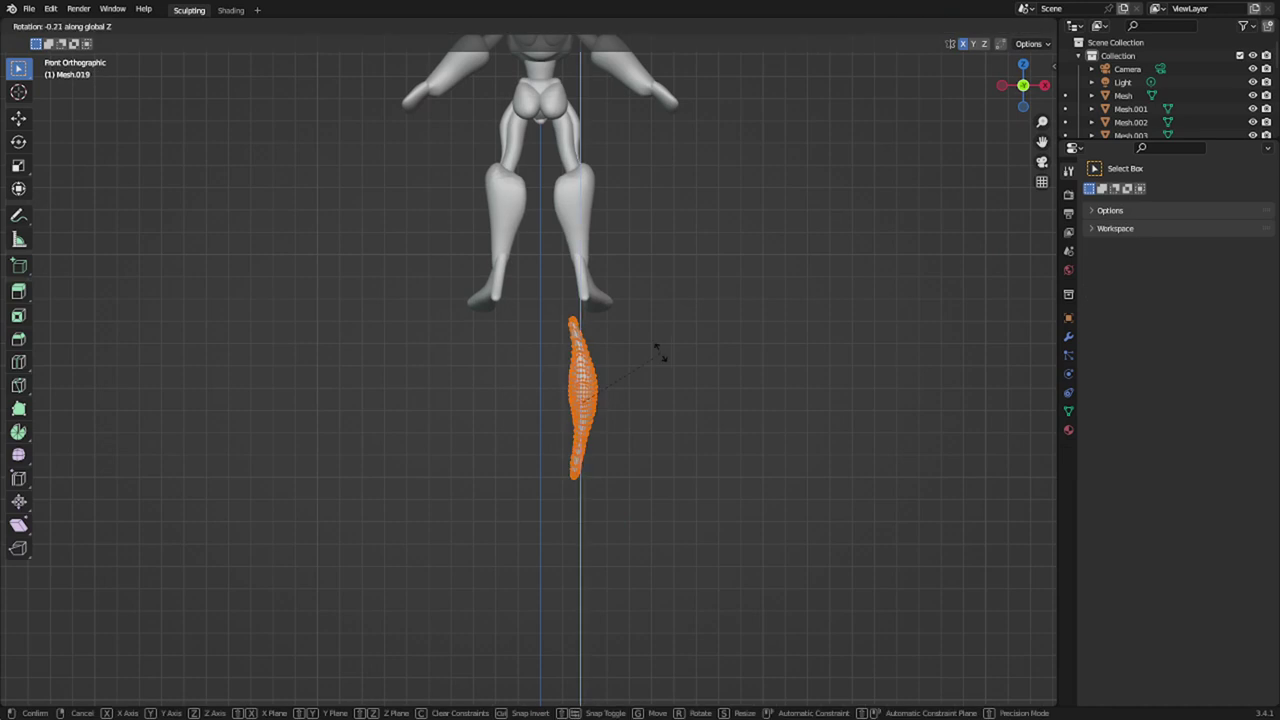
left_click(514, 374)
key("g")
key("x")
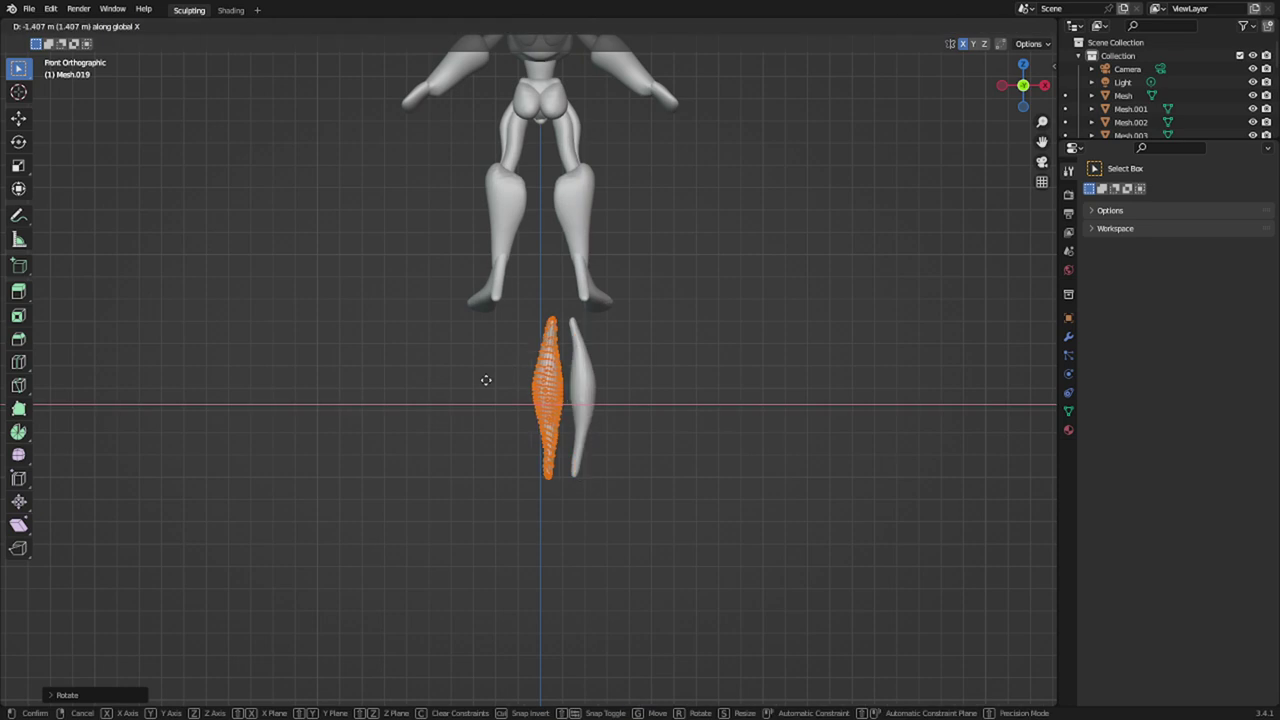
left_click(483, 382)
- Rotate the copied muscle mesh 30 degrees around Z and move it along Y into line with the original
scroll(494, 332, "up", 2)
mouse_move(560, 335)
middle_mouse_down()
mouse_move(551, 434)
mouse_move(494, 466)
mouse_move(504, 440)
middle_mouse_up()
key("KP_7")
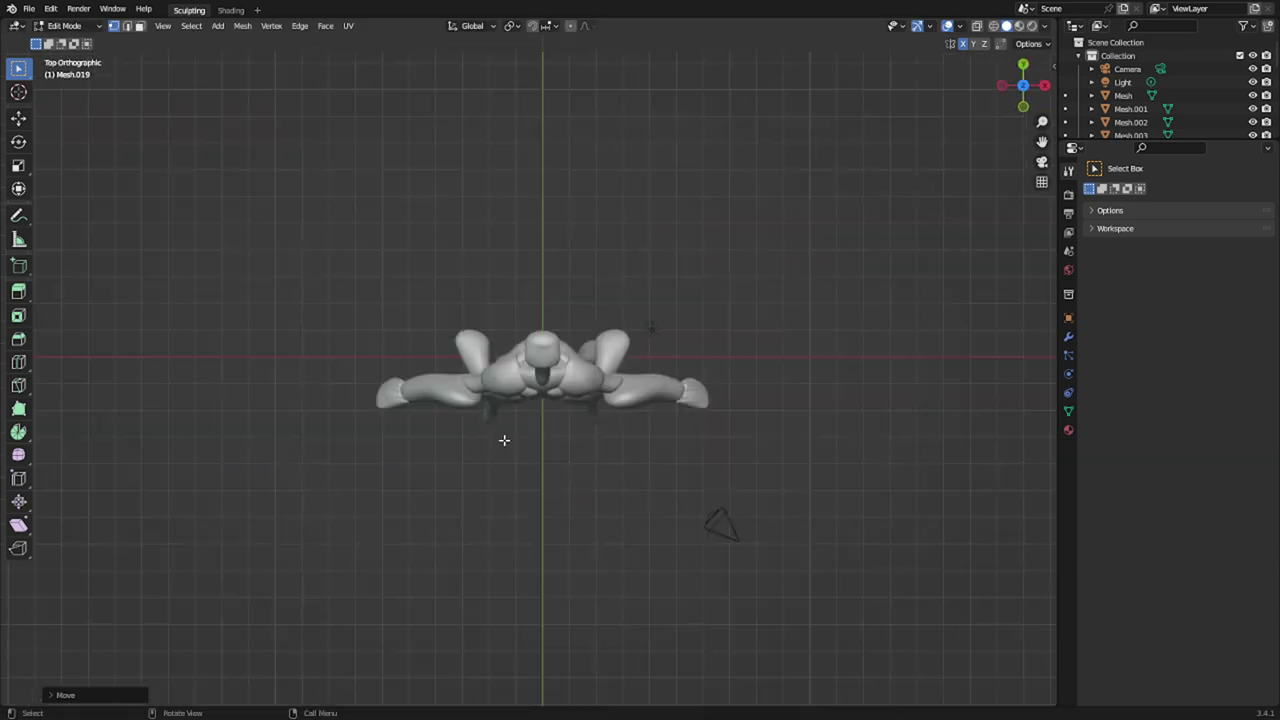
scroll(506, 439, "up", 2)
middle_click_drag(606, 417, 517, 409)
type("rz")
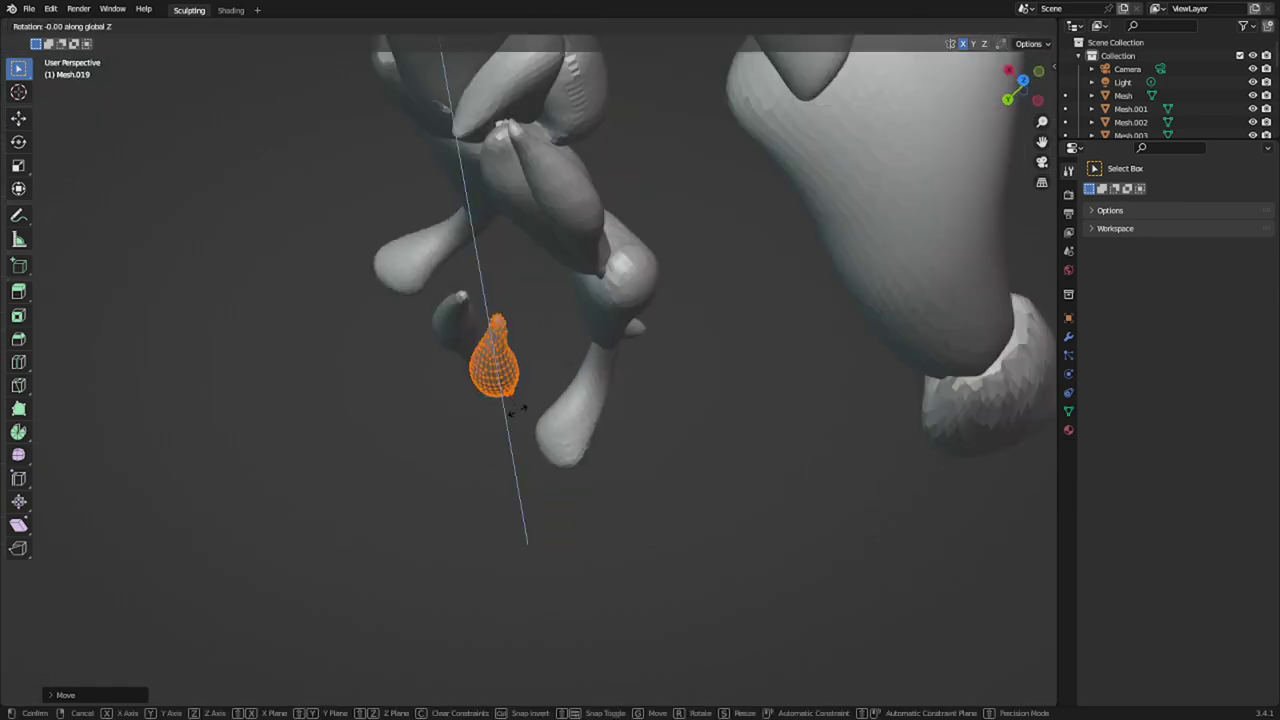
type("30")
key("Return")
middle_click_drag(447, 411, 654, 291)
key("g")
key("y")
left_click(587, 369)
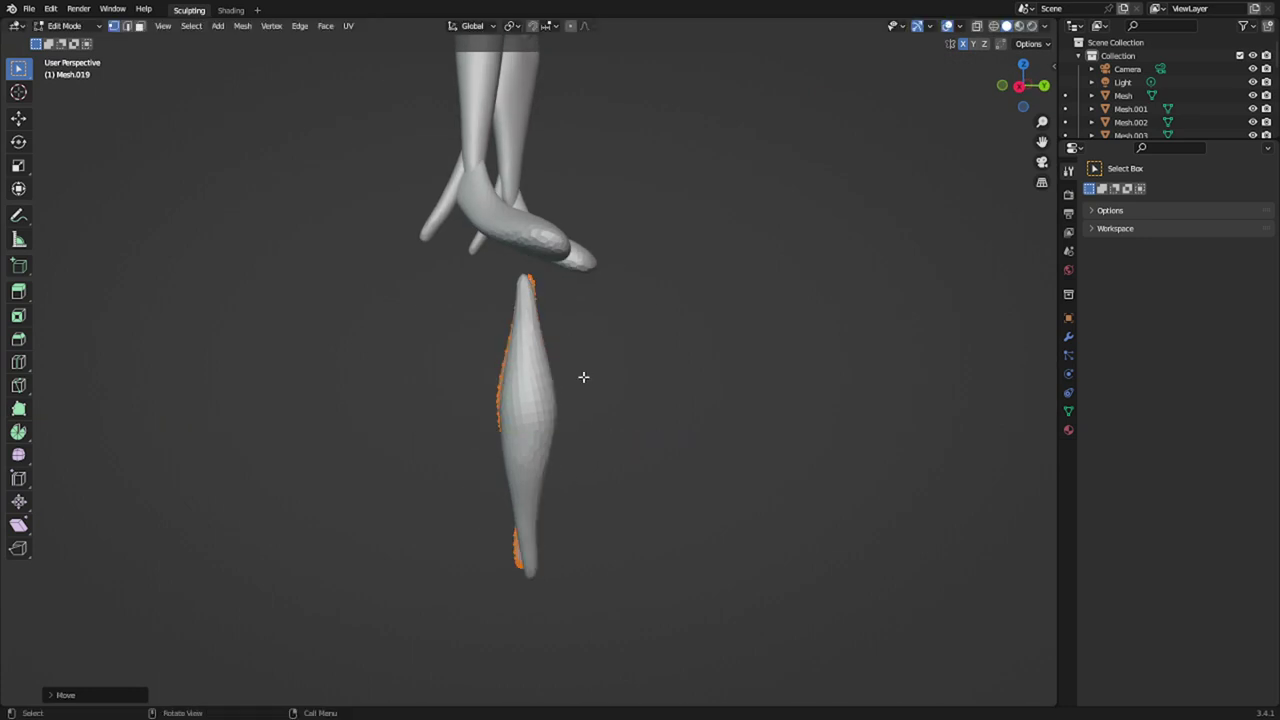
- Duplicate both muscle pieces in place and rotate the copies' meshes 90 degrees around Z to form a four-part cluster
key("Tab")
middle_click_drag(574, 394, 429, 423)
left_click(427, 417, "shift")
key("shift+d")
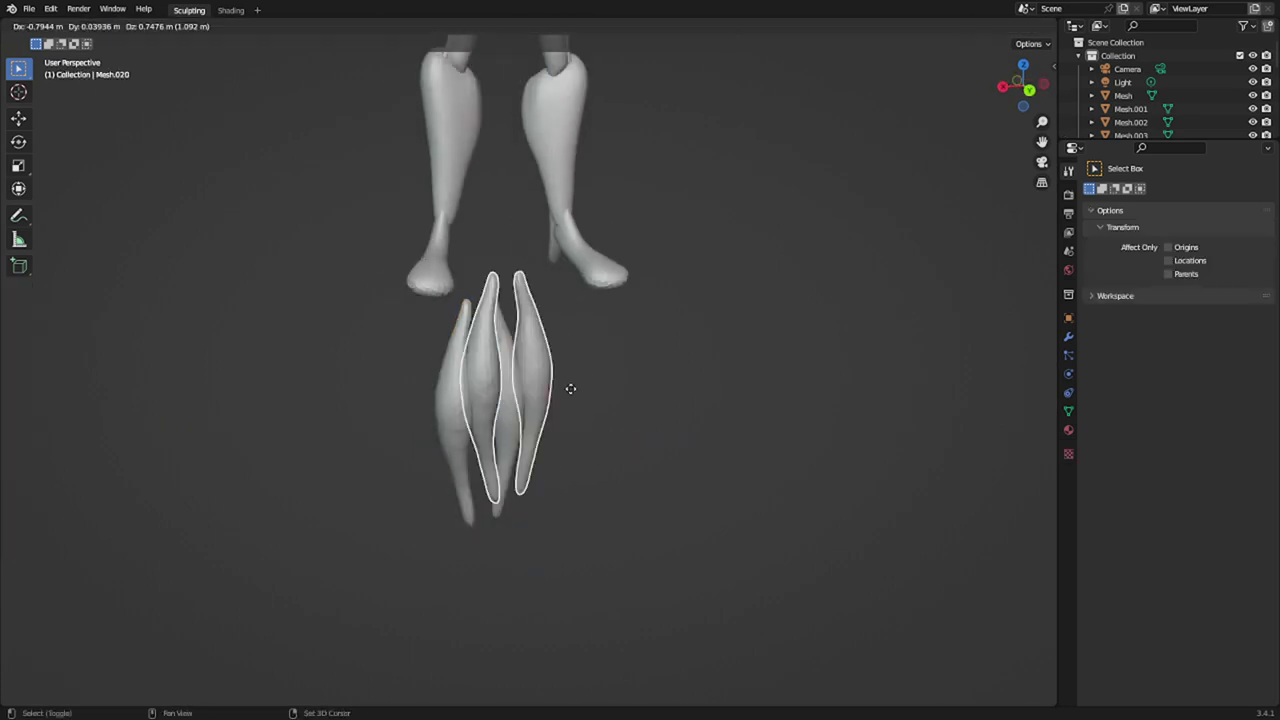
right_click(636, 348)
key("Tab")
key("a")
key("a")
type("rz")
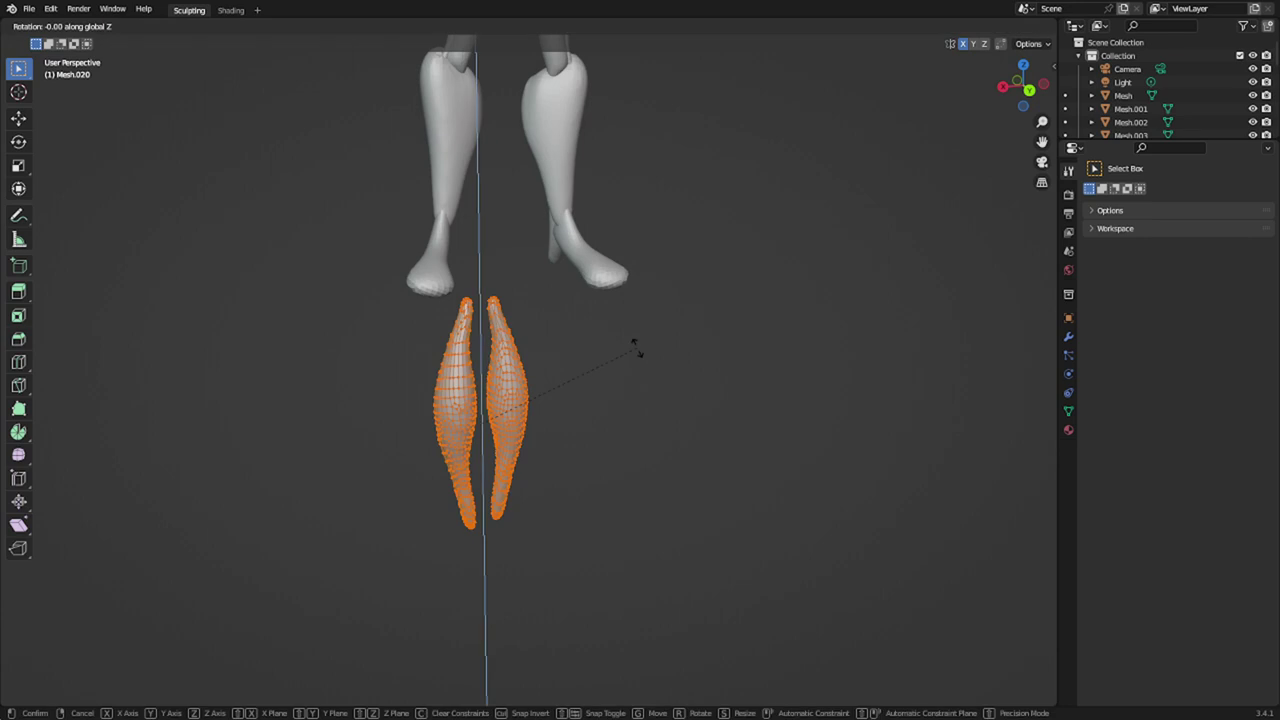
type("90")
key("Return")
- Adjust the thickness of the rotated copies with Shrink/Fatten and return to Object Mode
middle_click_drag(496, 430, 691, 517)
key("alt+s")
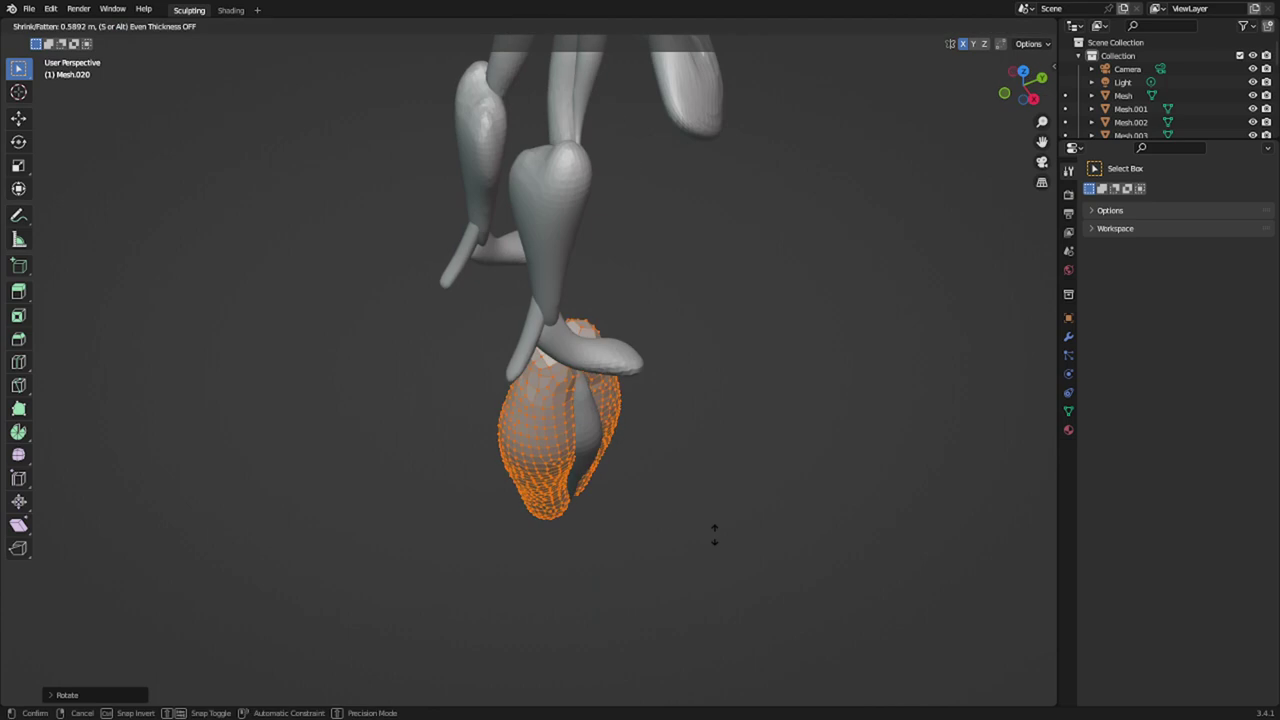
left_click(804, 588)
middle_click_drag(804, 588, 523, 506)
key("Tab")
scroll(594, 489, "down", 2)
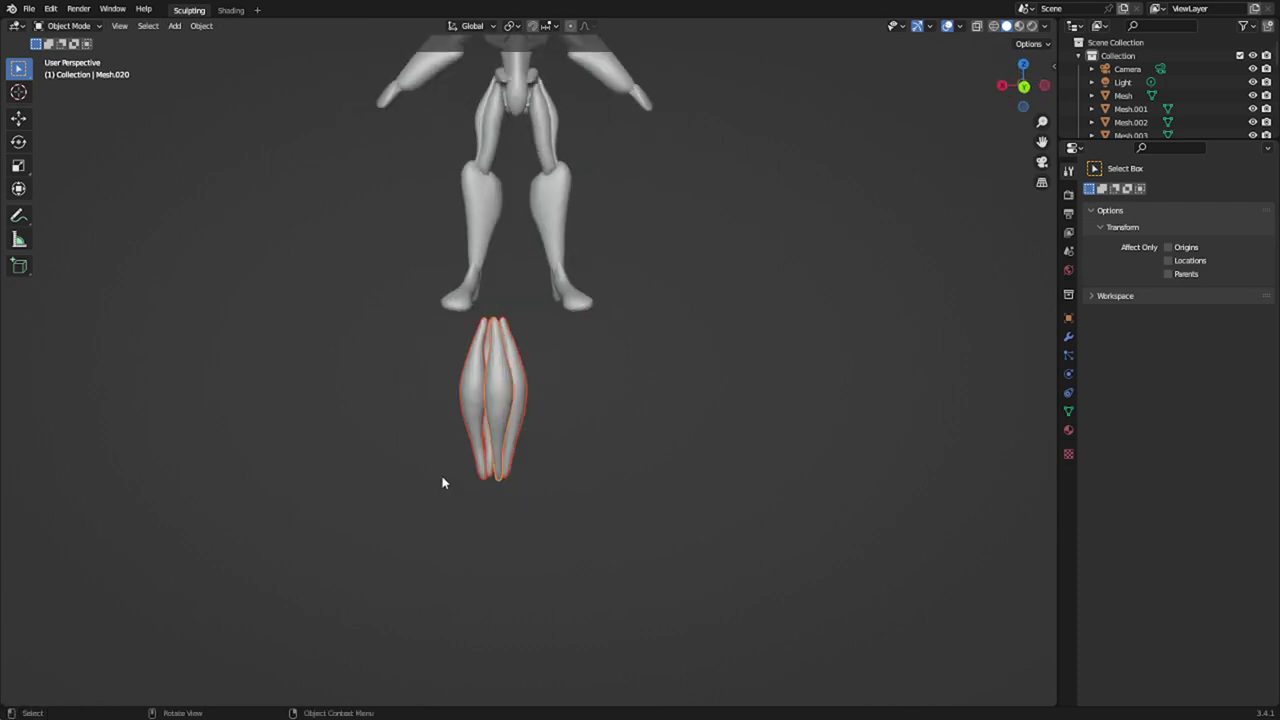
- Move the whole muscle cluster up to the thigh on the positive X side and scale it down to thigh length
key("KP_1")
scroll(543, 478, "down", 3)
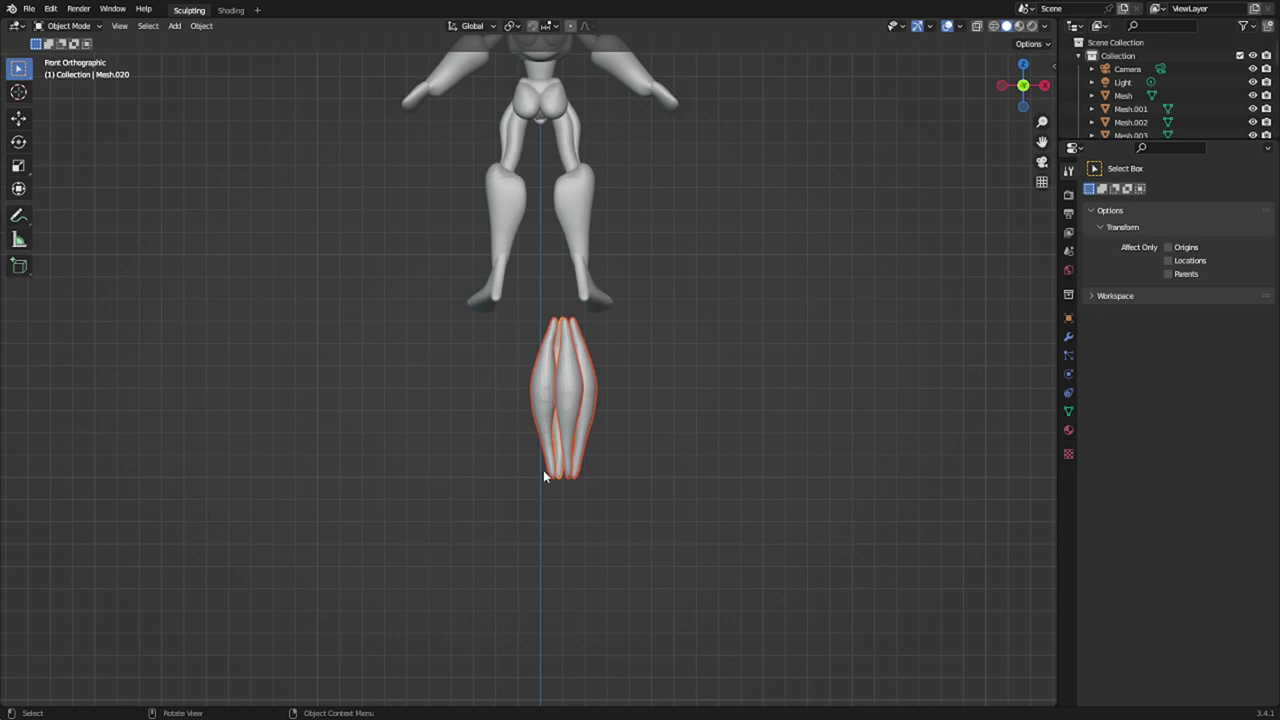
key("alt+g")
key("Tab")
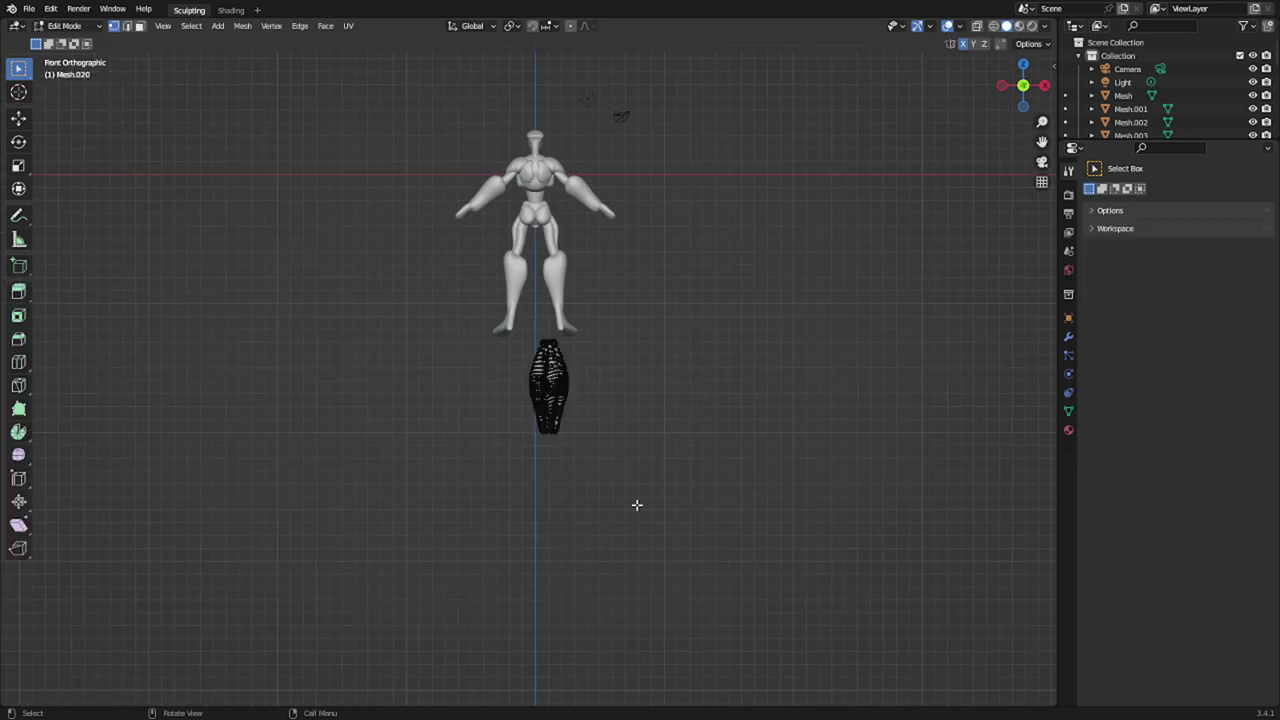
key("a")
key("g")
left_click(660, 362)
key("s")
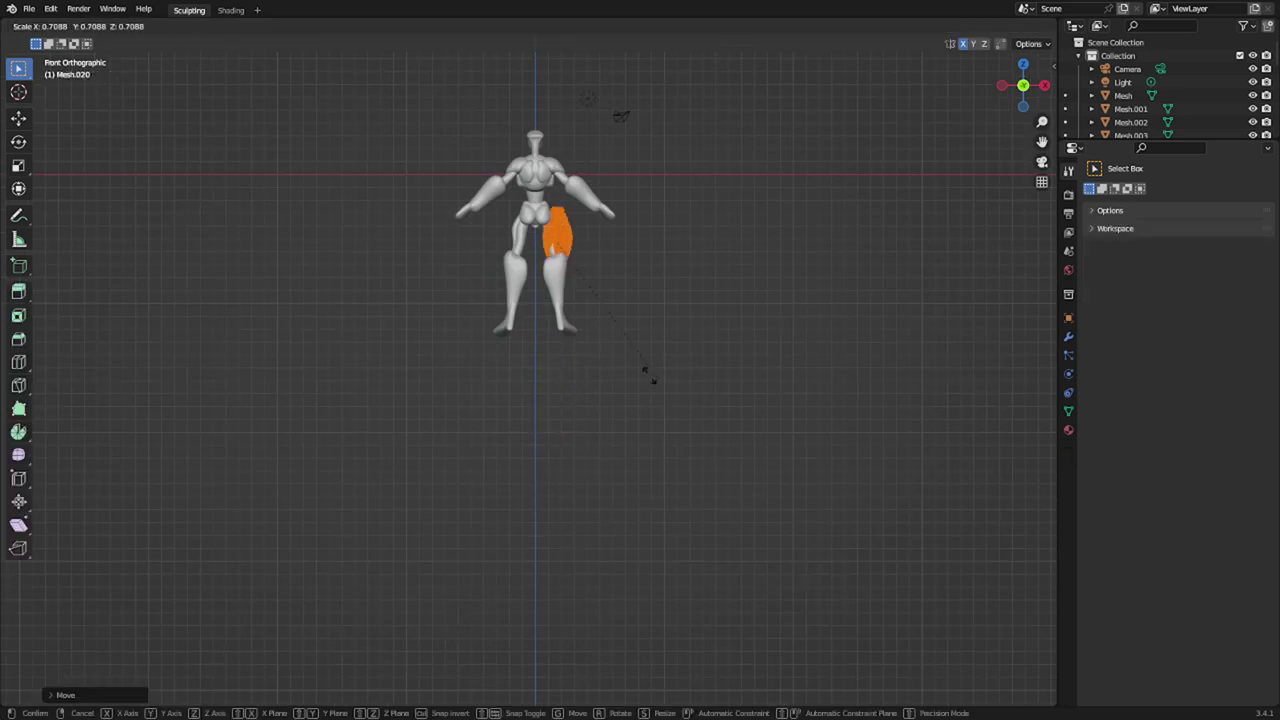
left_click(610, 364)
middle_click_drag(581, 328, 587, 476, "shift")
scroll(590, 474, "up", 8)
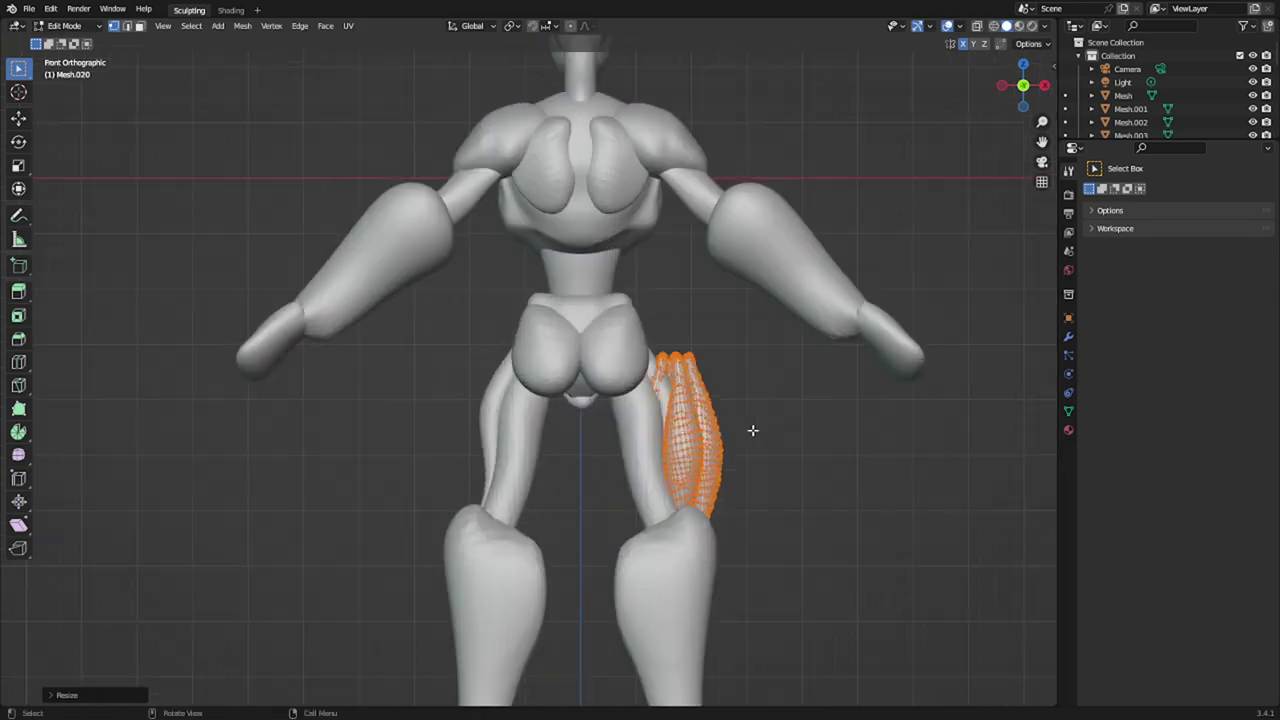
- Scale the muscle cluster's mesh, tilt it about -15 degrees and position it over the positive-X thigh, ending in Object Mode
key("s")
left_click(740, 421)
key("r")
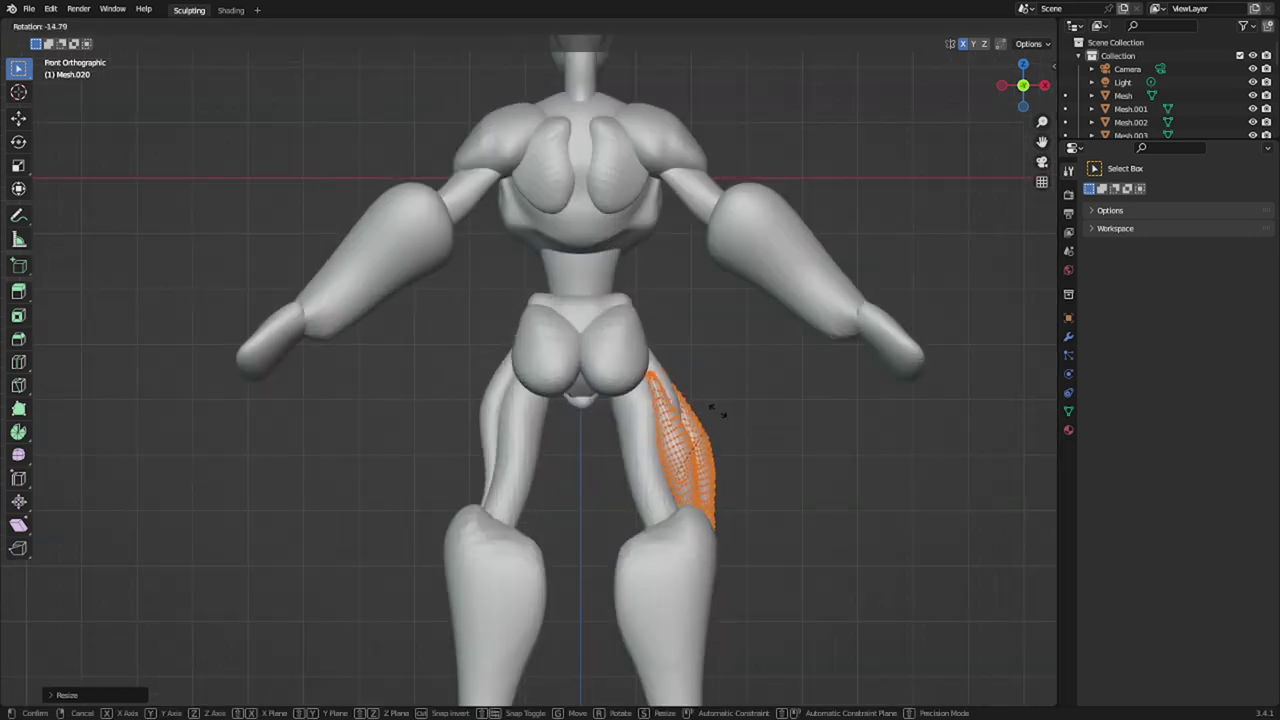
left_click(719, 413)
key("g")
left_click(681, 378)
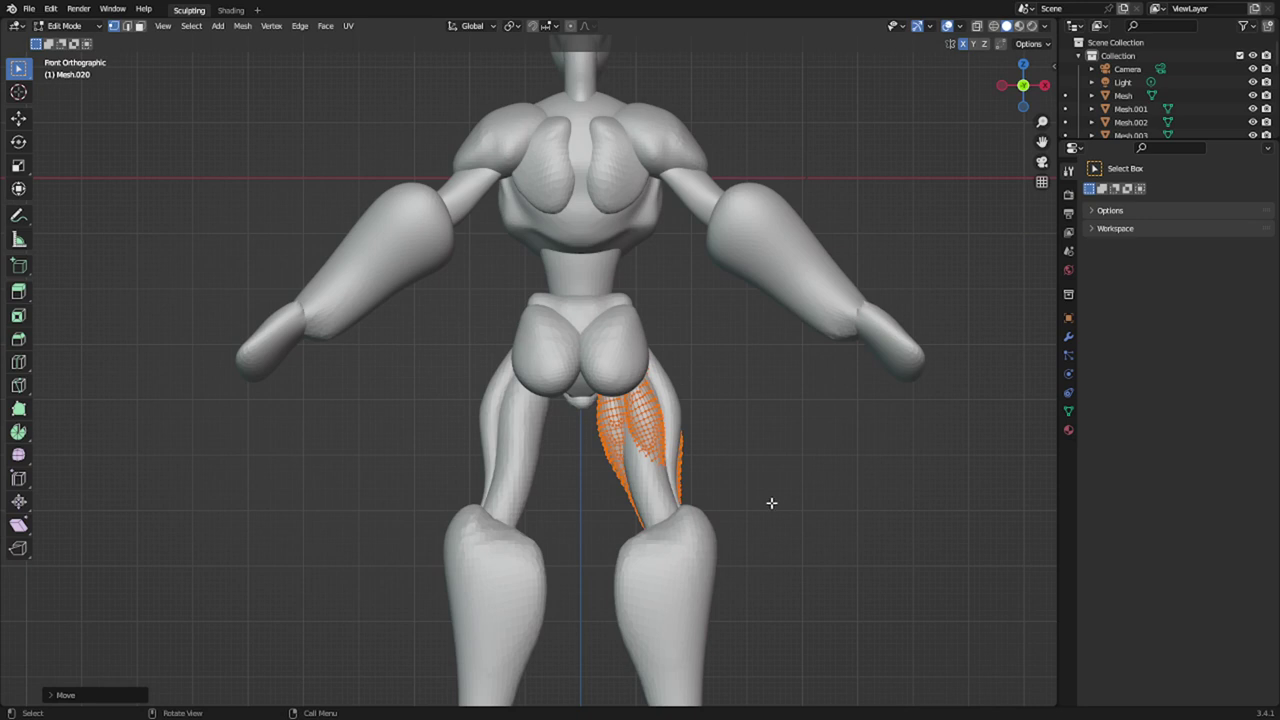
key("g")
left_click(820, 553)
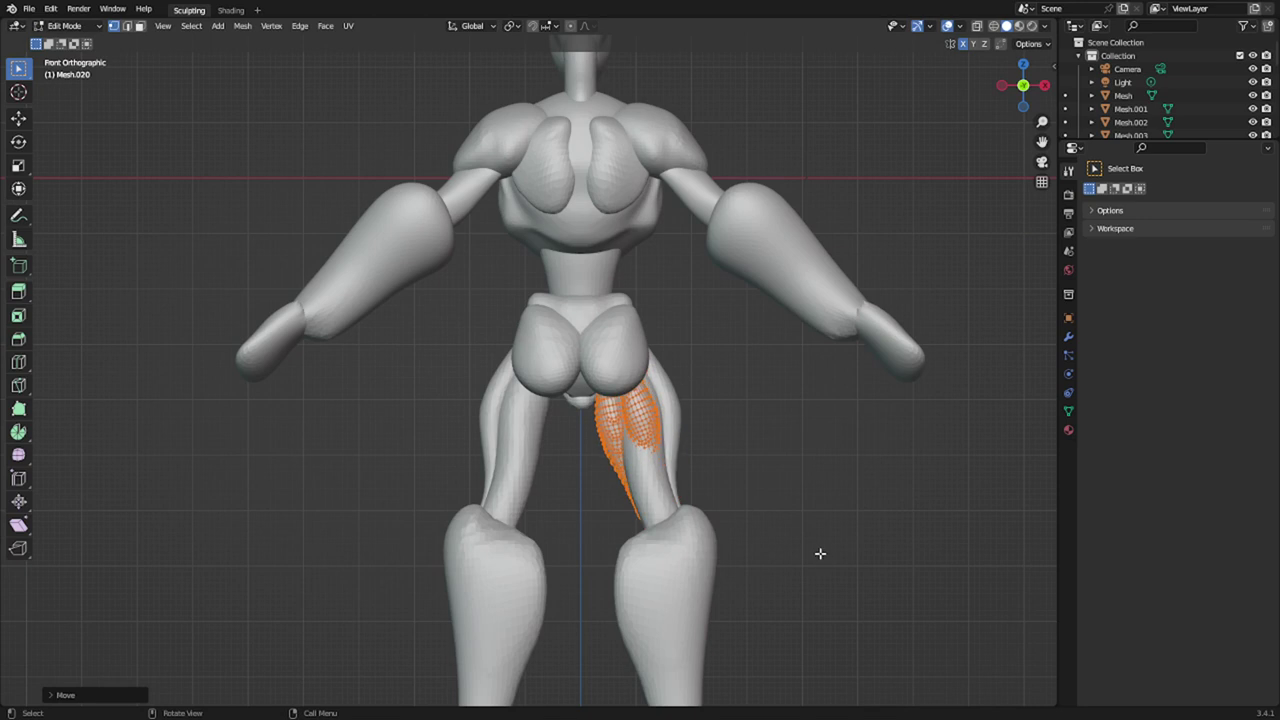
key("Tab")
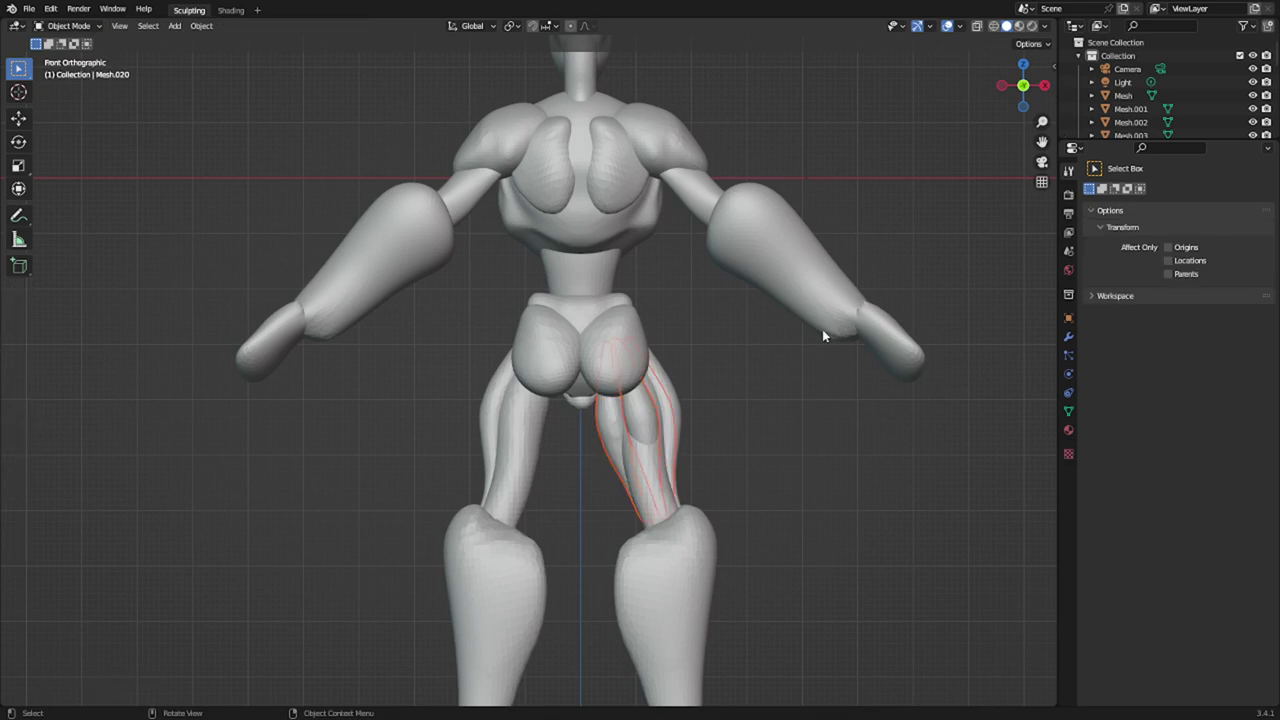
- Try to delete the main thigh mesh underneath the muscle cluster
left_click(661, 503)
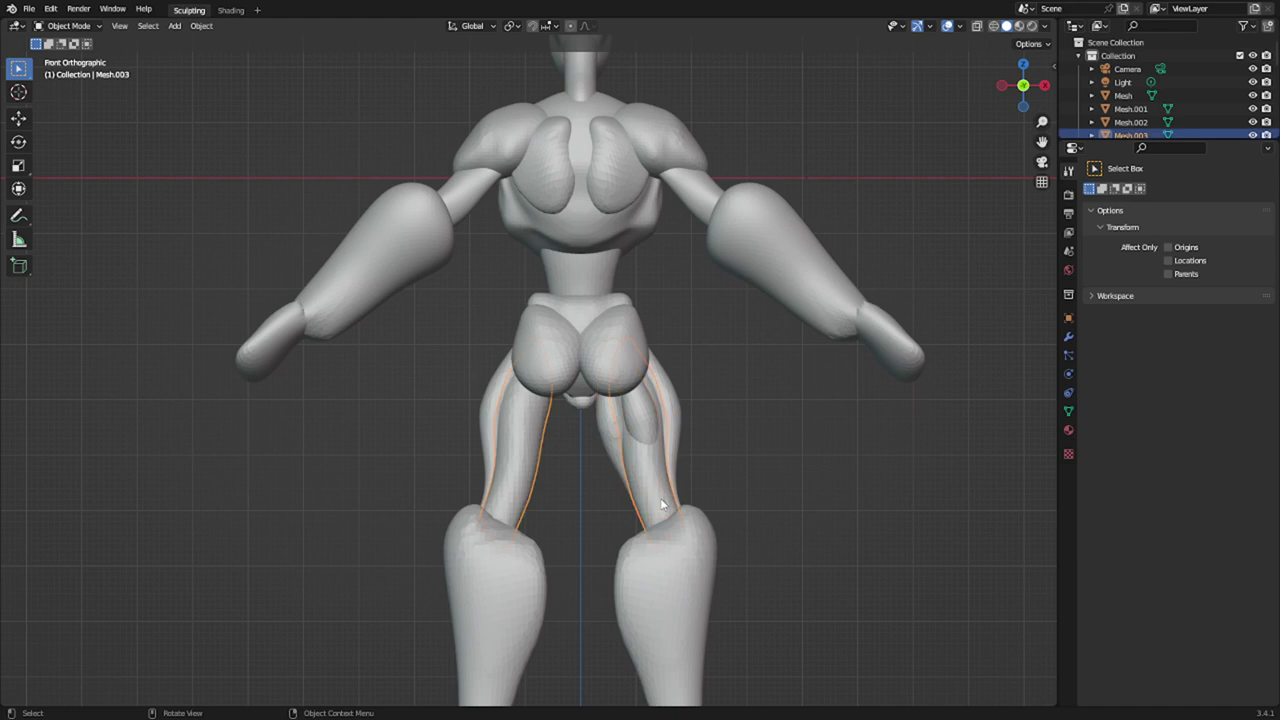
key("x")
left_click(662, 503)
key("ctrl+z")
- Delete the old outer thigh piece that the new muscle cluster replaces
left_click(685, 406)
key("x")
left_click(686, 406)
- Select all four thigh muscle pieces and rotate their meshes in the right side view to follow the thigh's slant
middle_click_drag(686, 406, 544, 460)
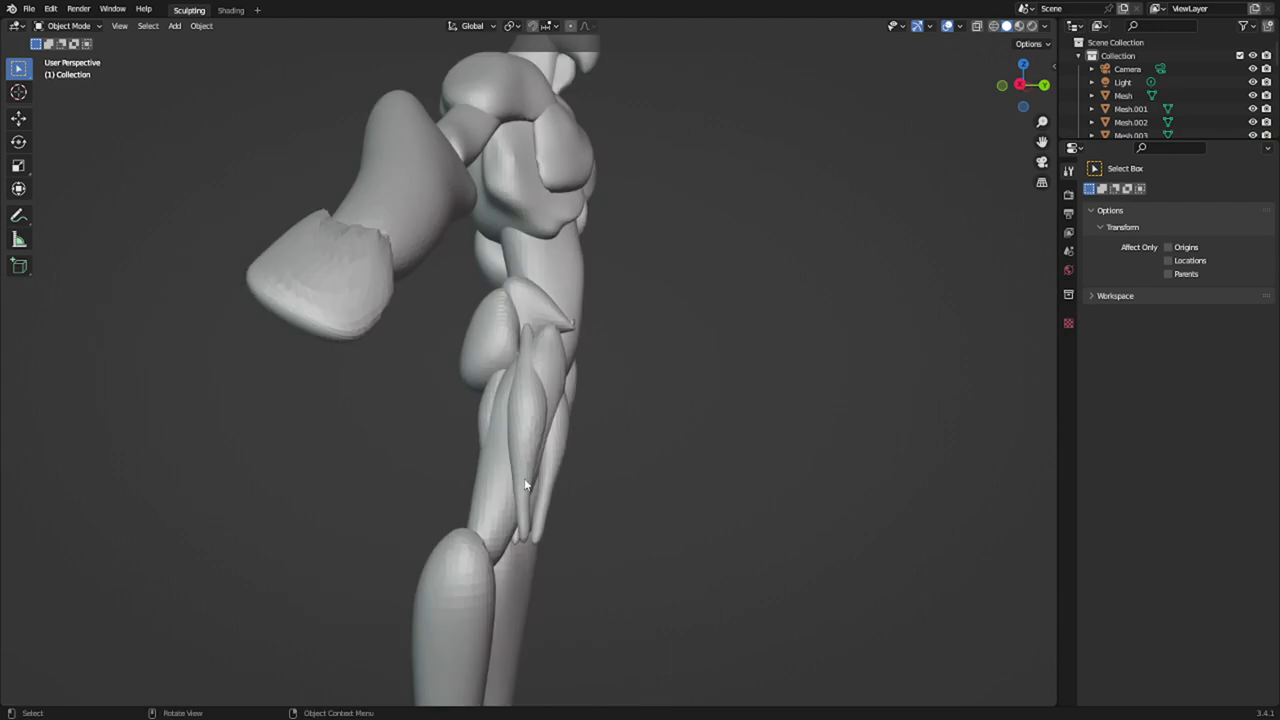
left_click(543, 532)
left_click(515, 476, "shift")
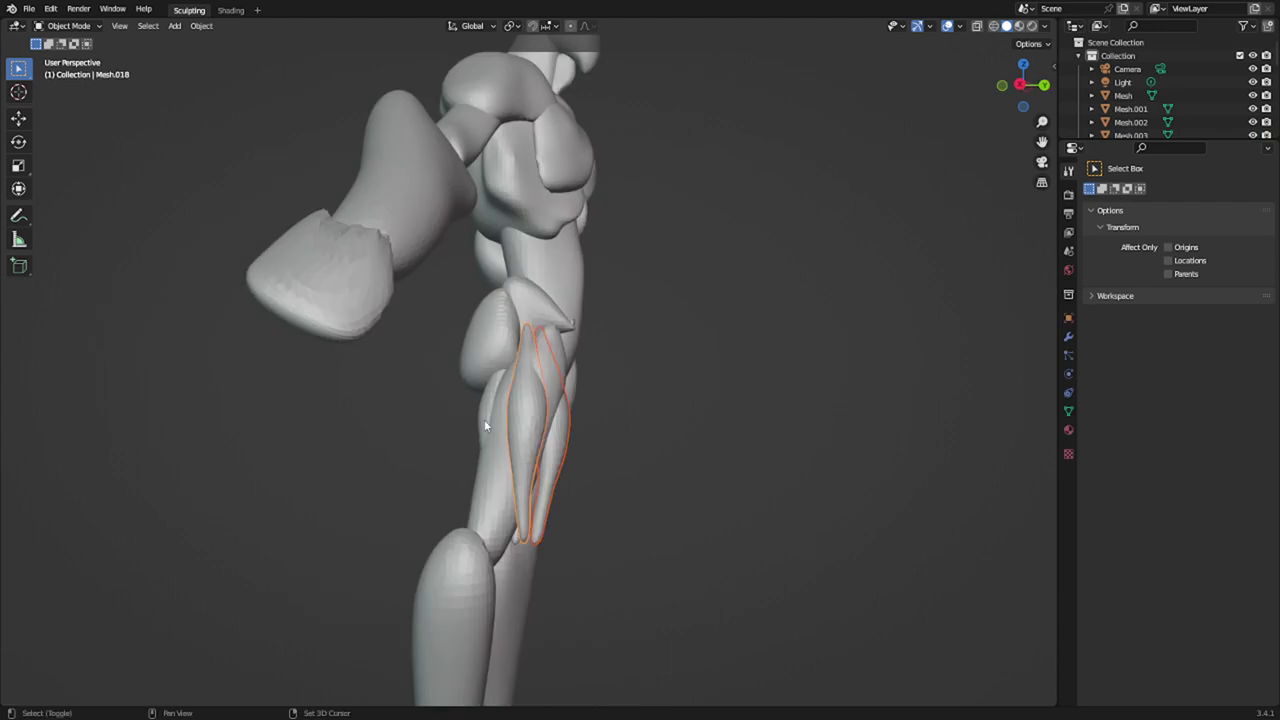
left_click(484, 419, "shift")
middle_click_drag(563, 460, 465, 437)
left_click(433, 422, "shift")
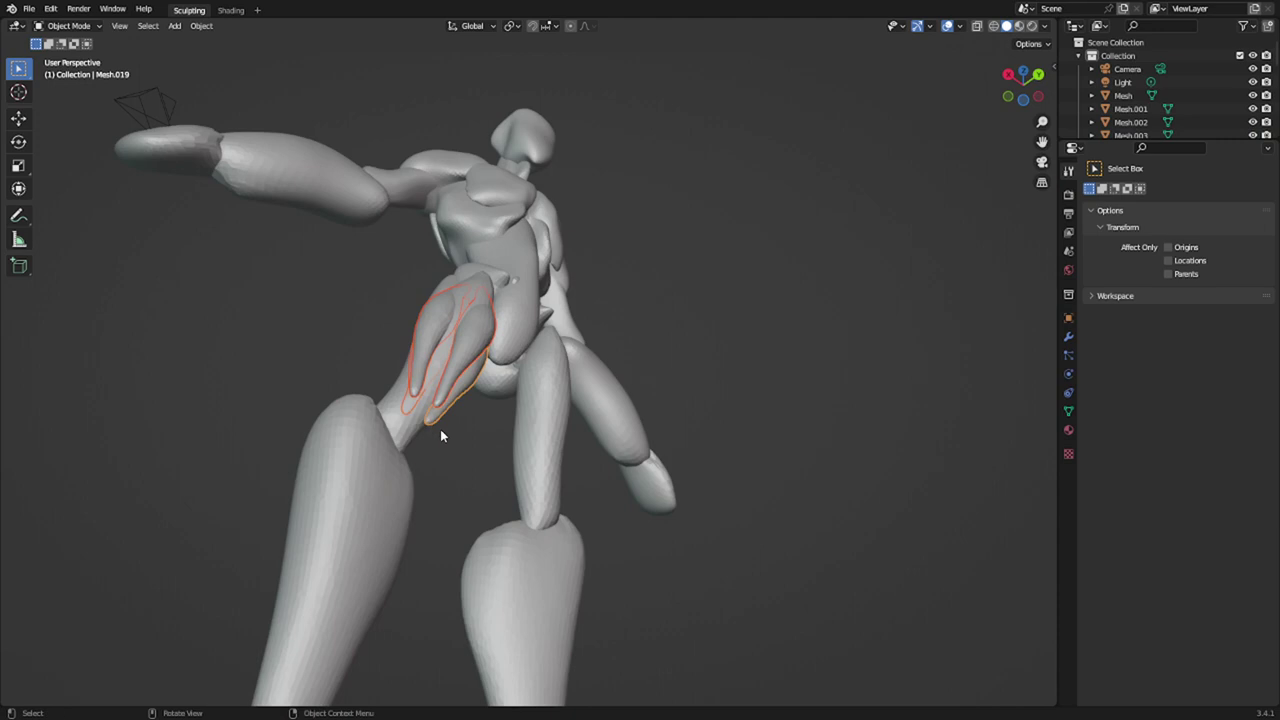
middle_click_drag(440, 429, 505, 465)
key("KP_1")
key("KP_3")
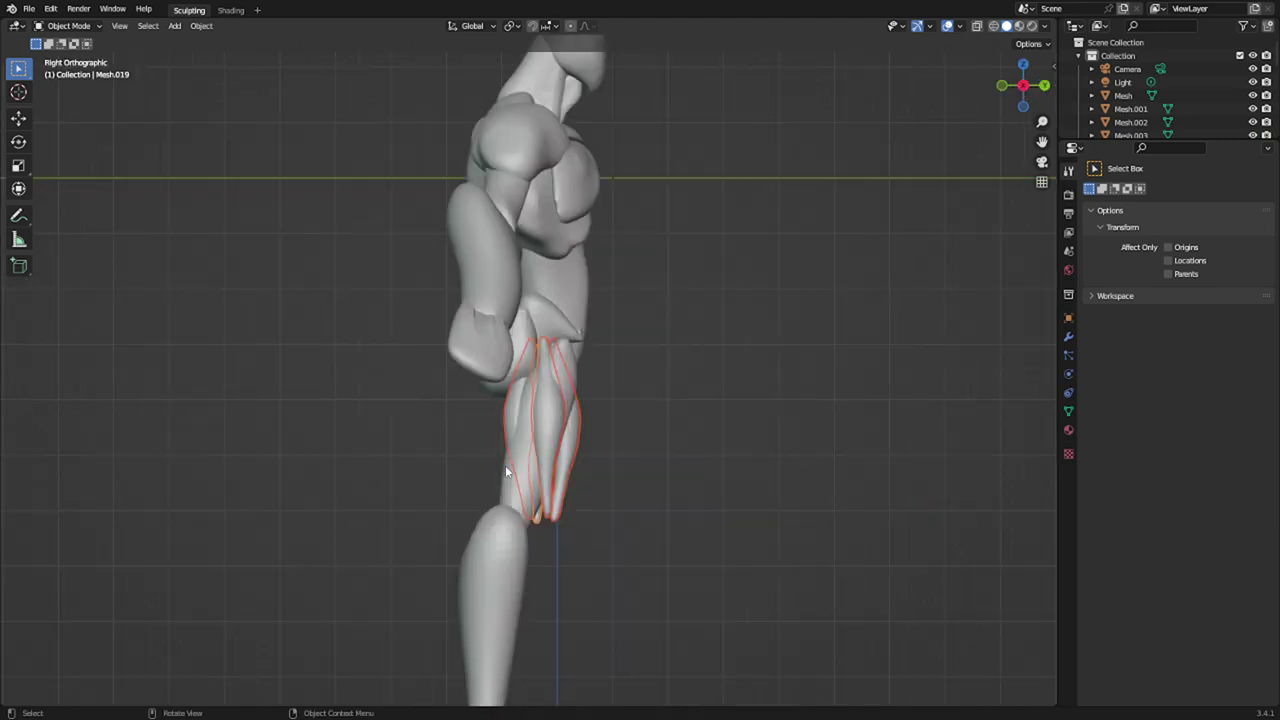
key("Tab")
key("a")
key("r")
left_click(625, 571)
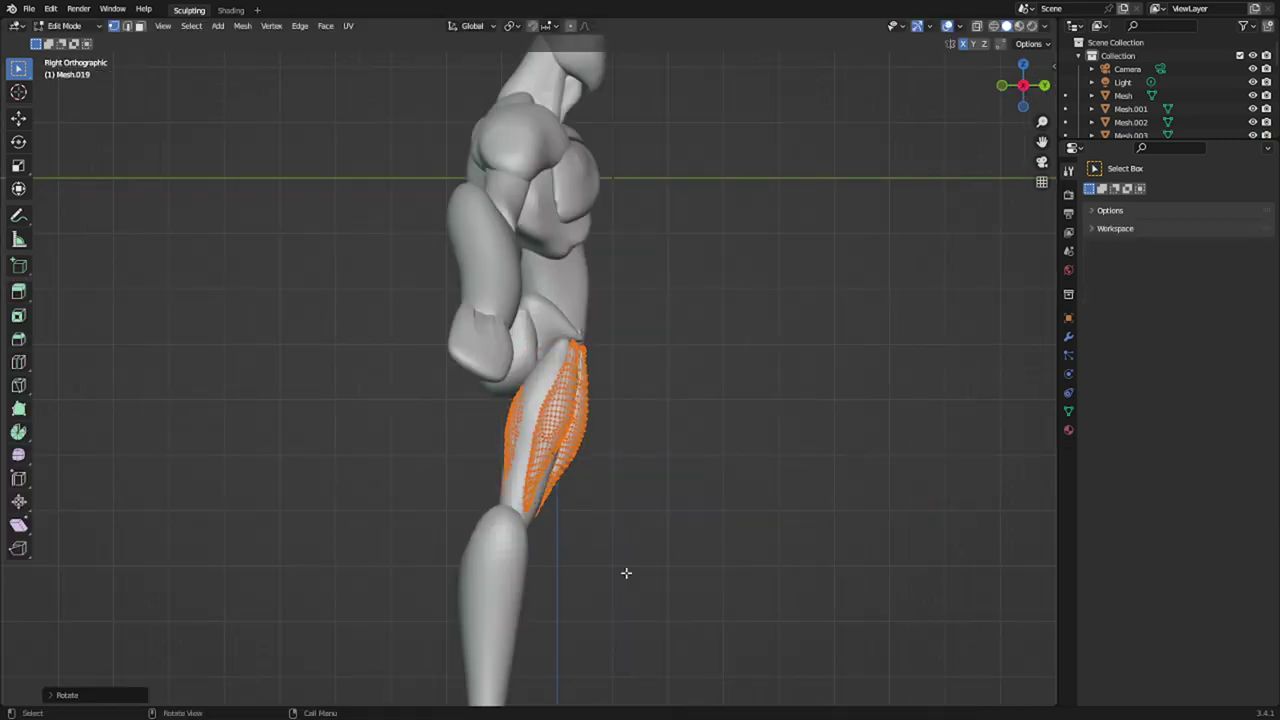
- Move the muscle meshes onto the thigh in side view, scale them up by about 1.1 and return to Object Mode
key("g")
left_click(631, 574)
key("s")
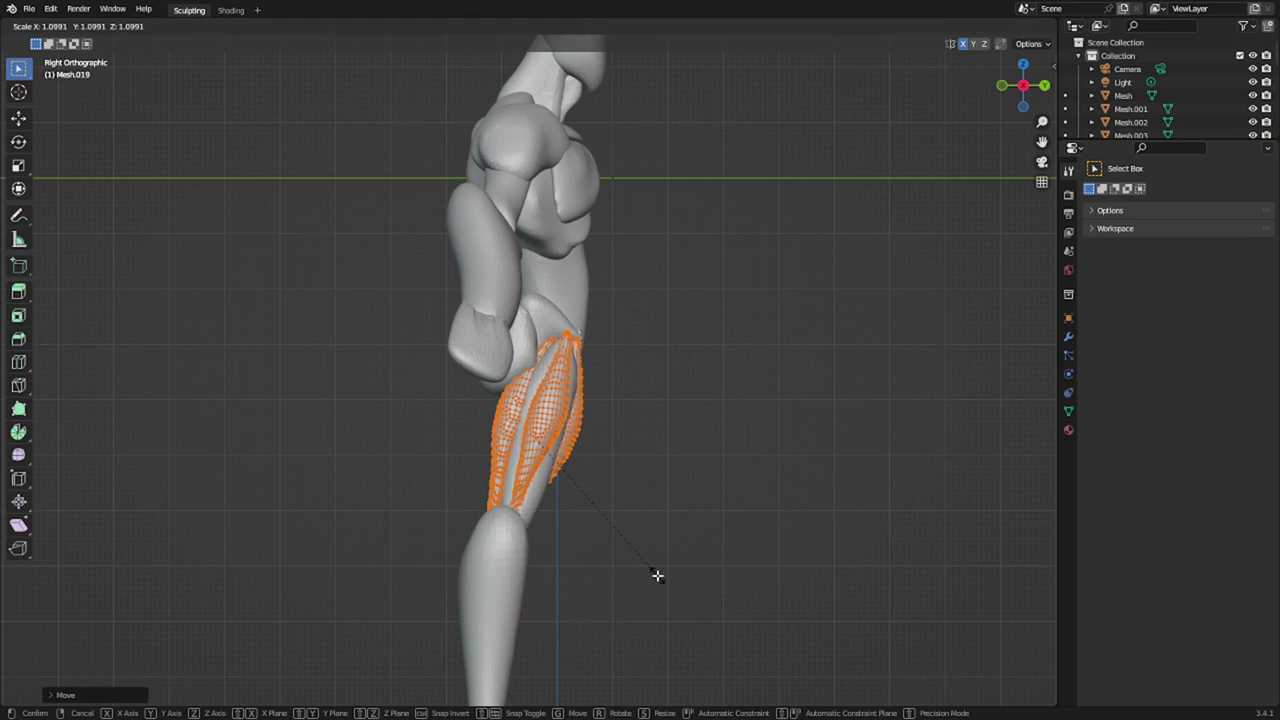
left_click(657, 575)
key("Tab")
- Switch to Sculpt Mode and symmetrize the inner thigh muscle with the direction set to +X to -X
middle_click_drag(656, 573, 474, 542)
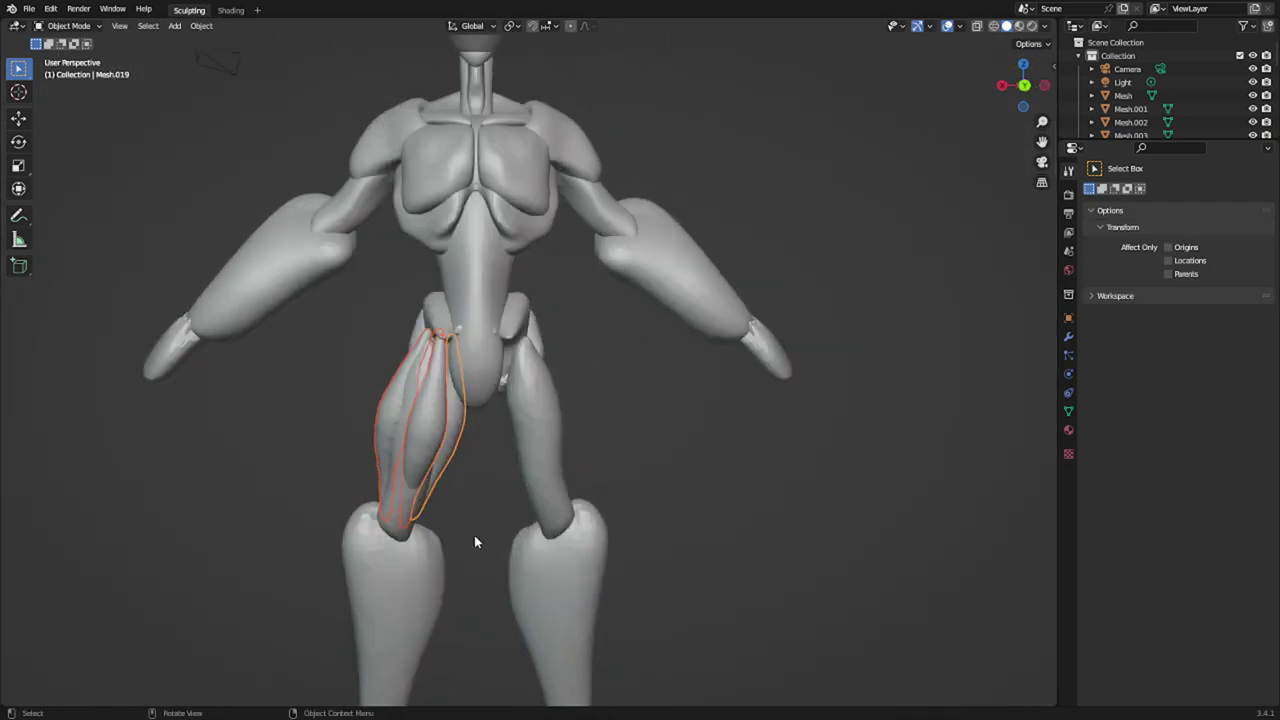
scroll(466, 520, "up", 3)
key("ctrl+Tab")
left_click(372, 441)
scroll(372, 404, "down", 1)
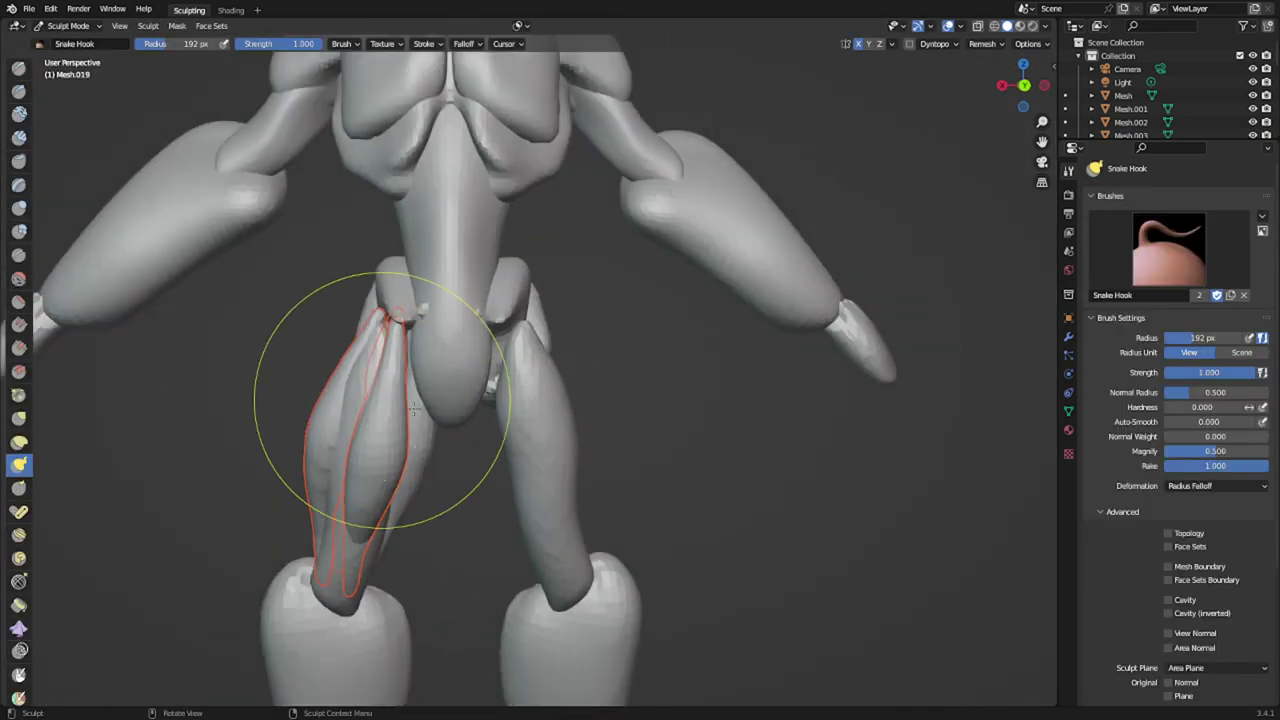
middle_click_drag(413, 408, 452, 470)
scroll(450, 474, "down", 2)
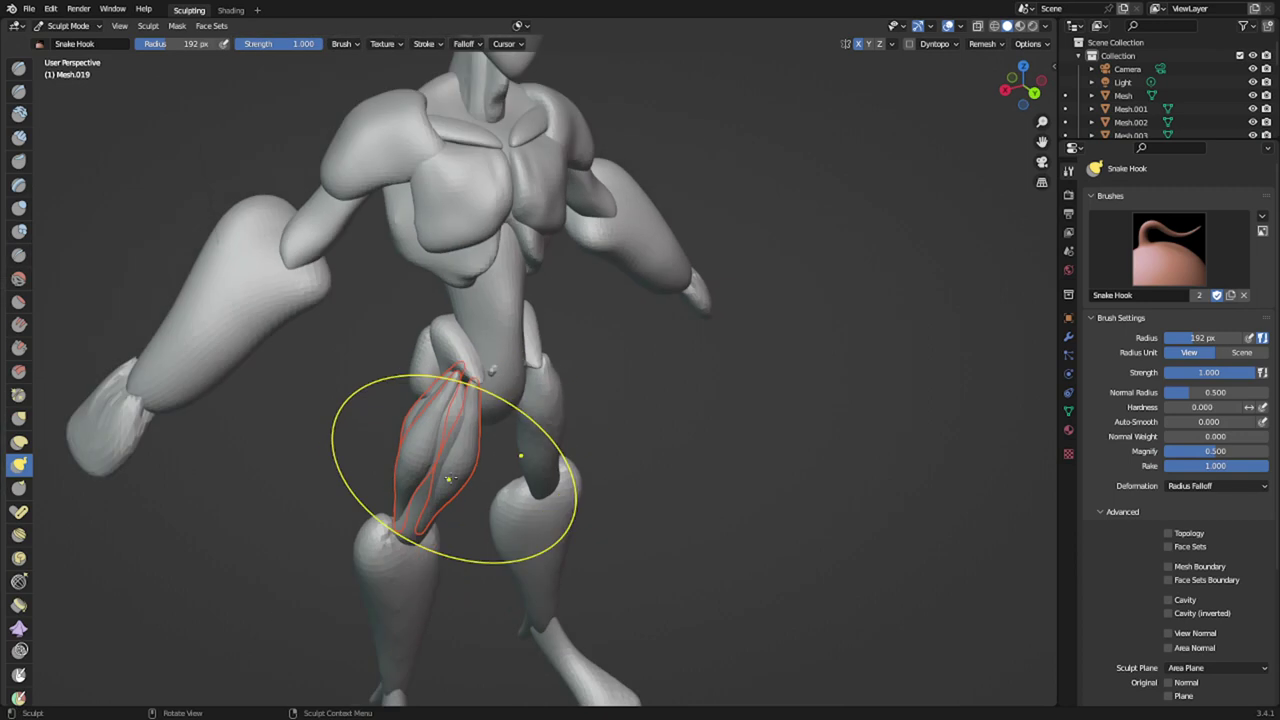
left_click(894, 45)
left_click(905, 231)
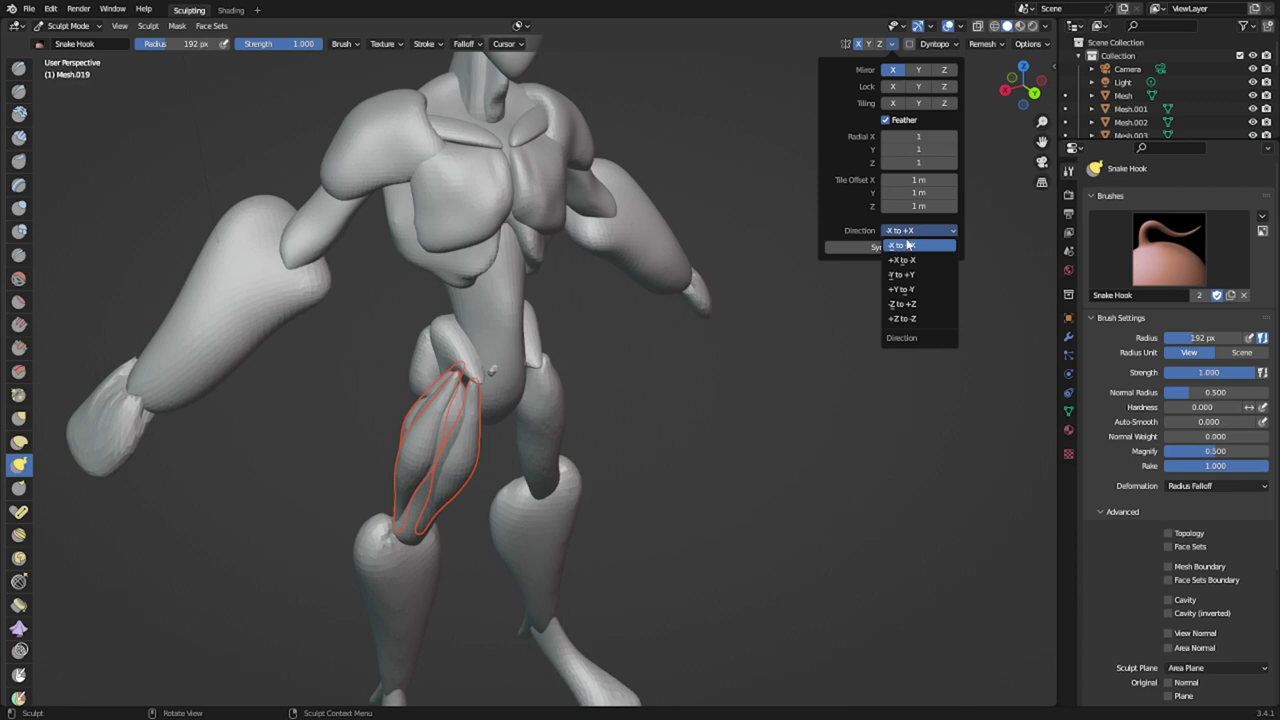
left_click(906, 259)
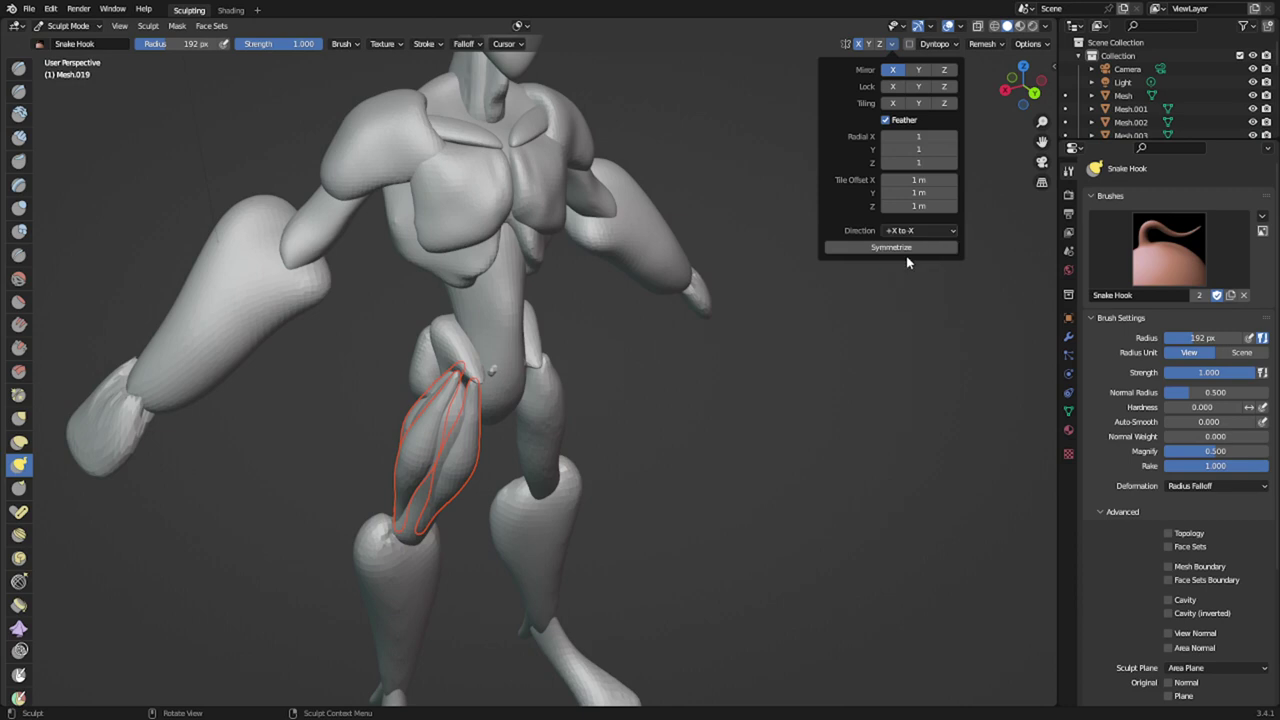
left_click(893, 249)
middle_click_drag(494, 457, 370, 411)
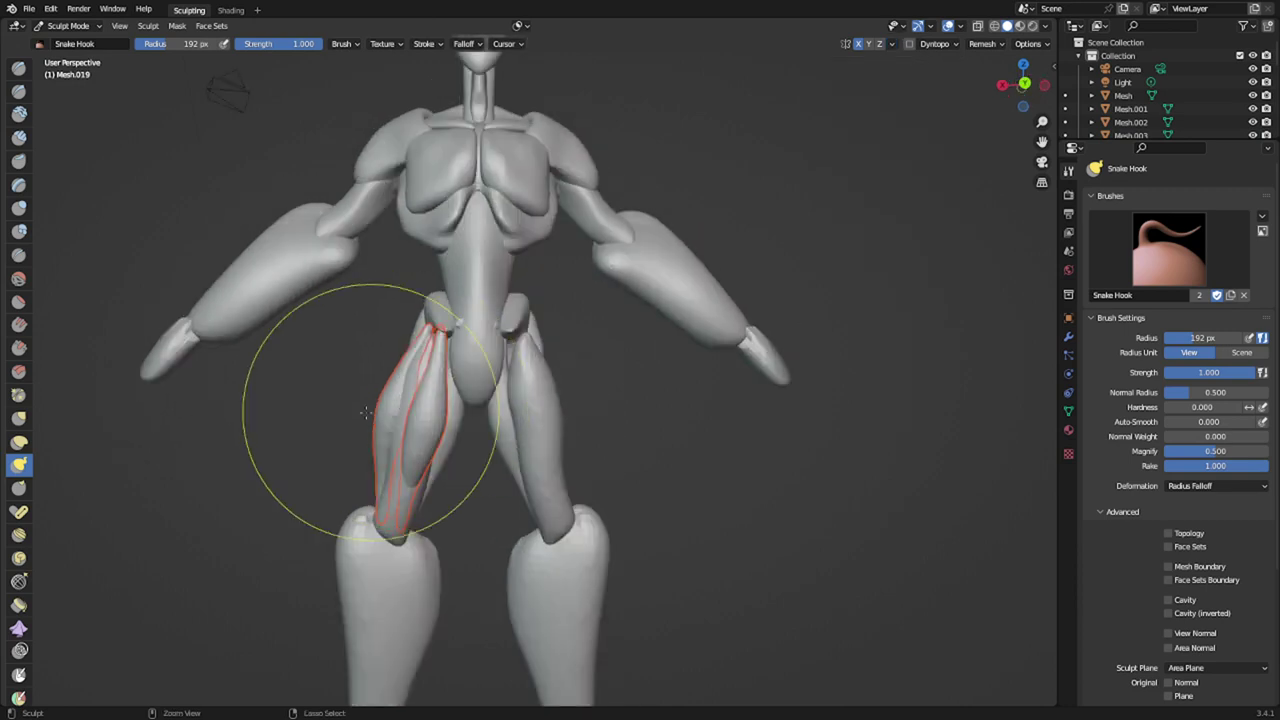
- Add Symmetrize to the Quick Favorites and use it to mirror the front thigh muscle to the other leg
key("ctrl+Tab")
left_click(255, 418)
left_click(431, 425)
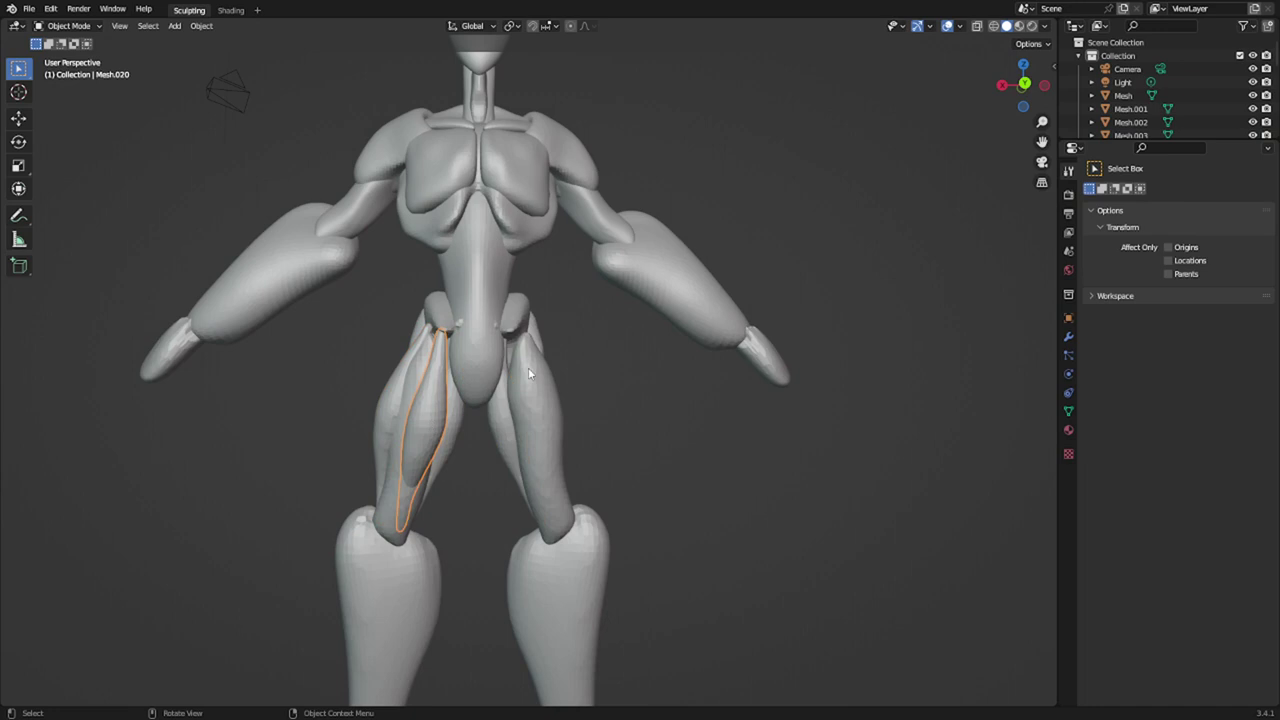
key("ctrl+Tab")
left_click(564, 403)
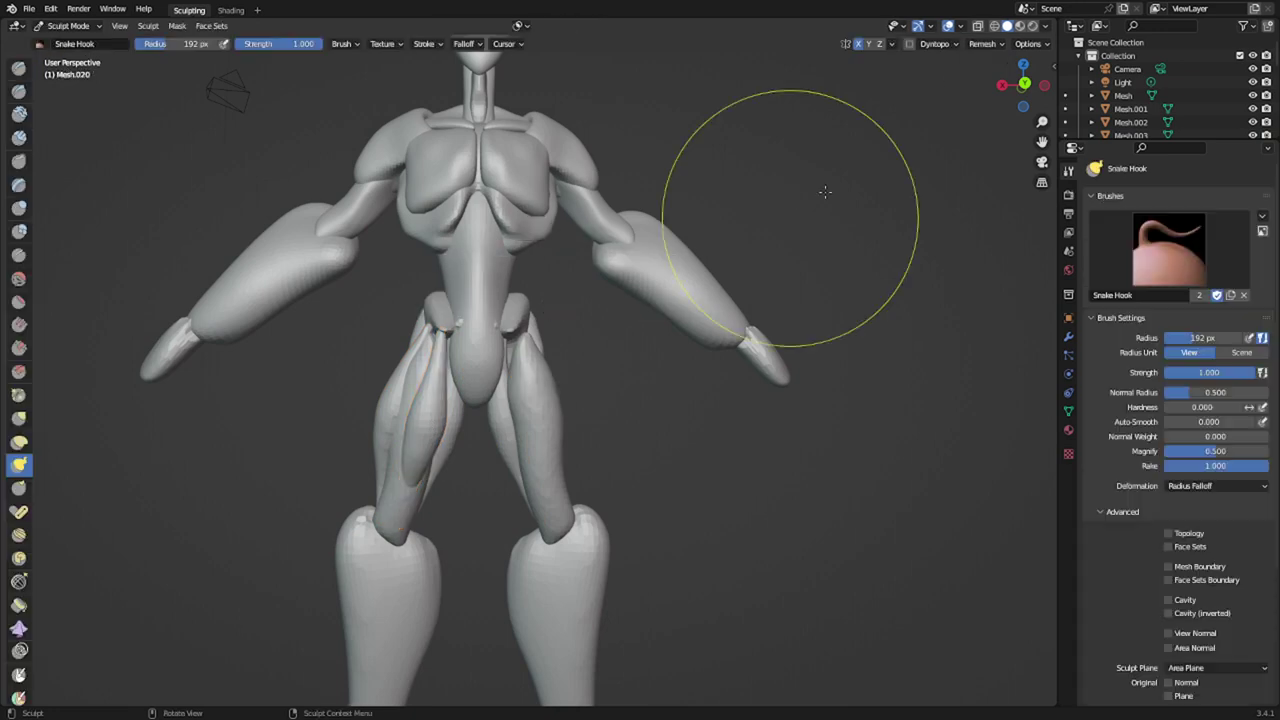
left_click(893, 45)
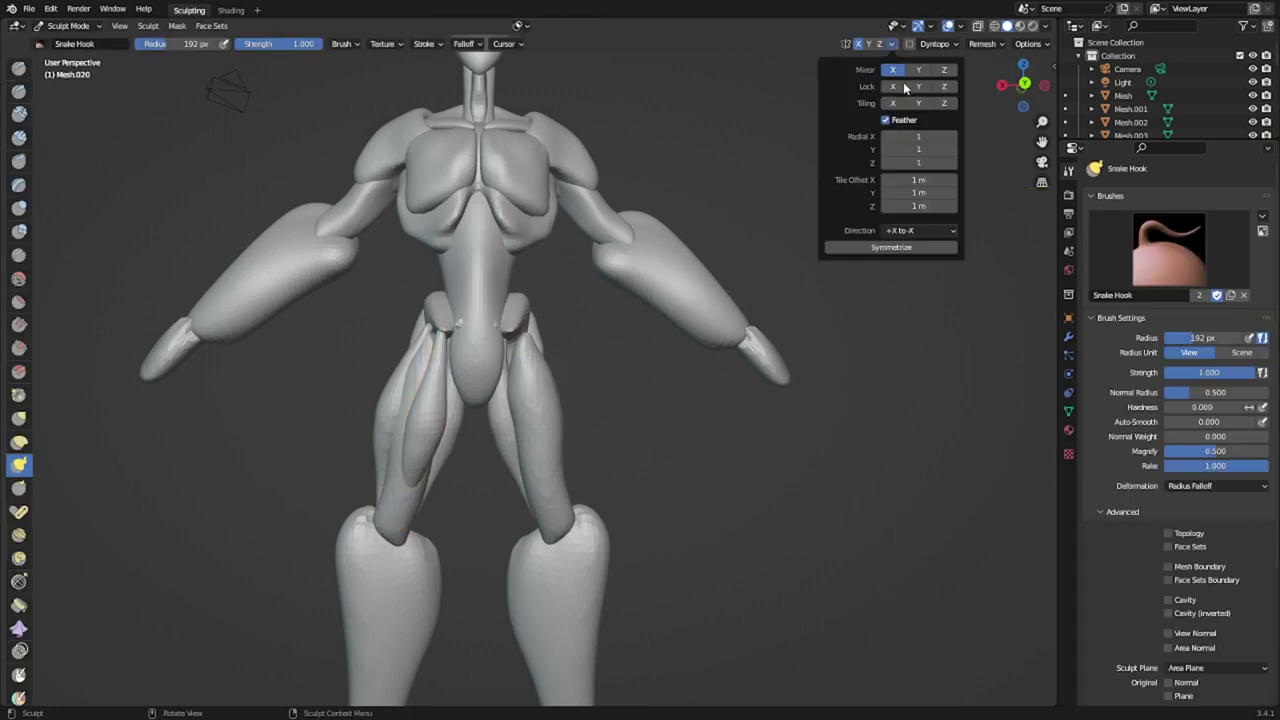
right_click(928, 255)
left_click(930, 252)
key("q")
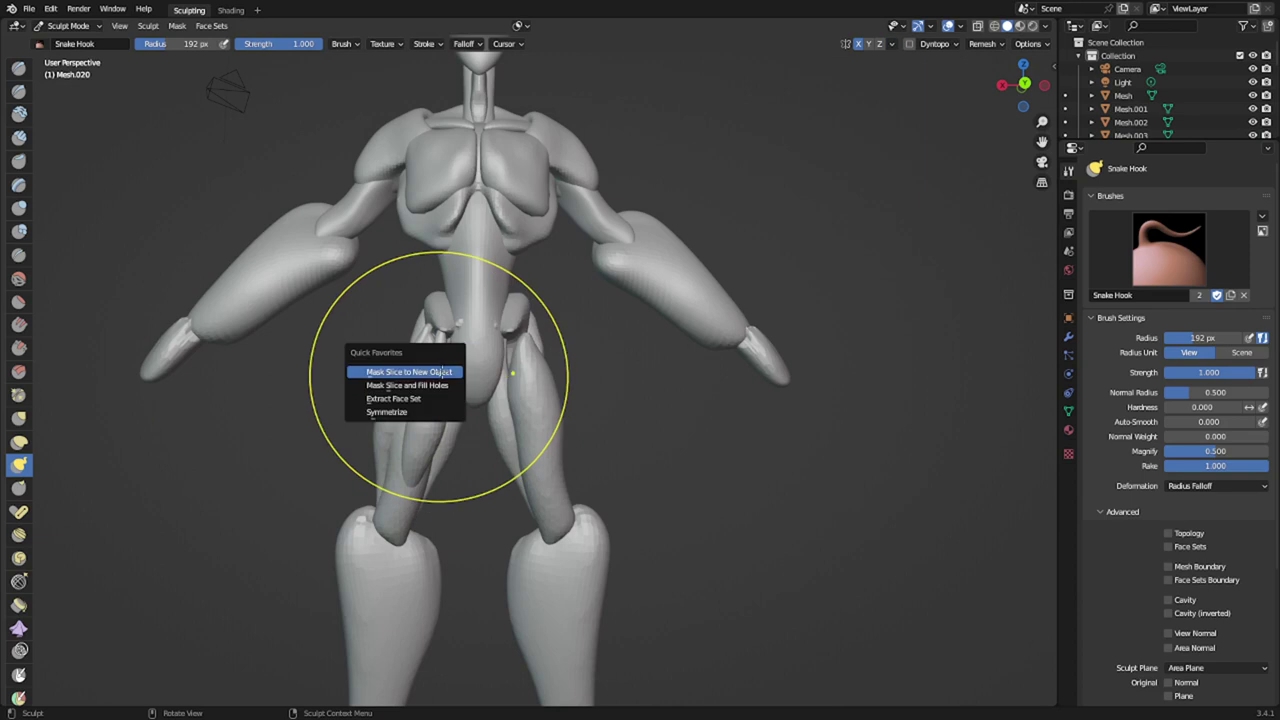
left_click(425, 412)
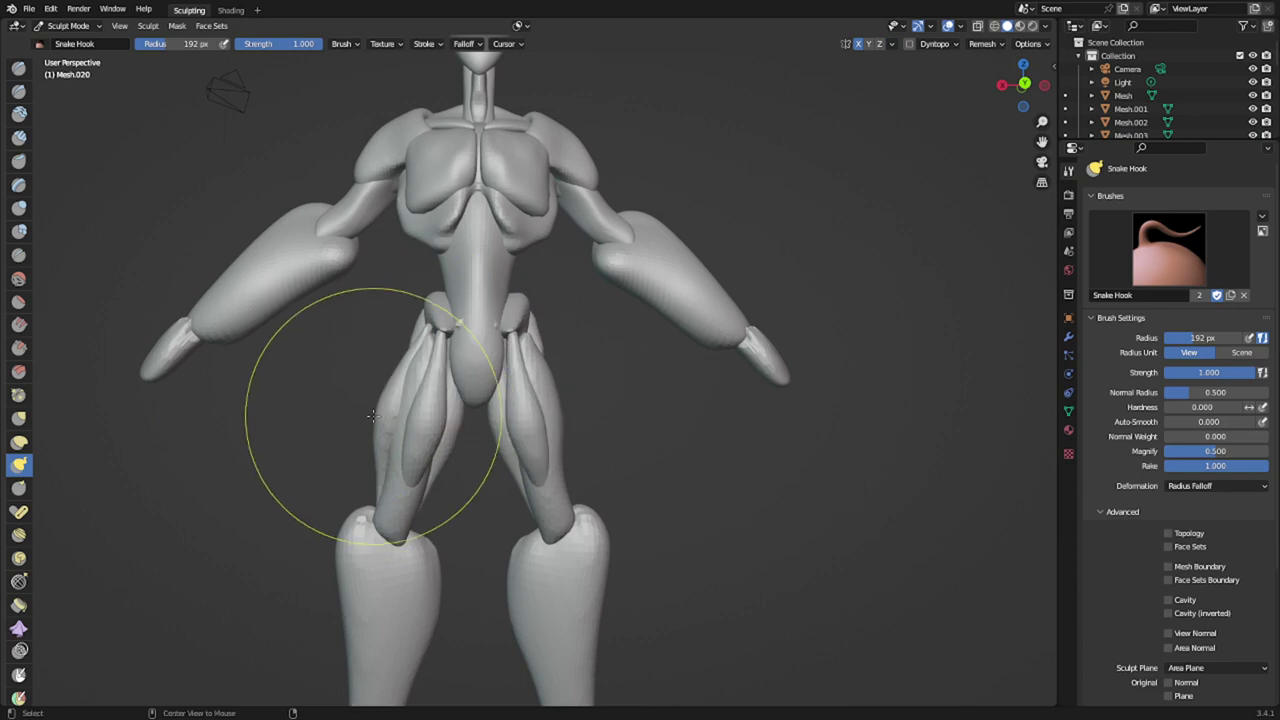
- Symmetrize the outer thigh muscle and the rear thigh muscle to the other leg
key("q")
left_click(384, 409)
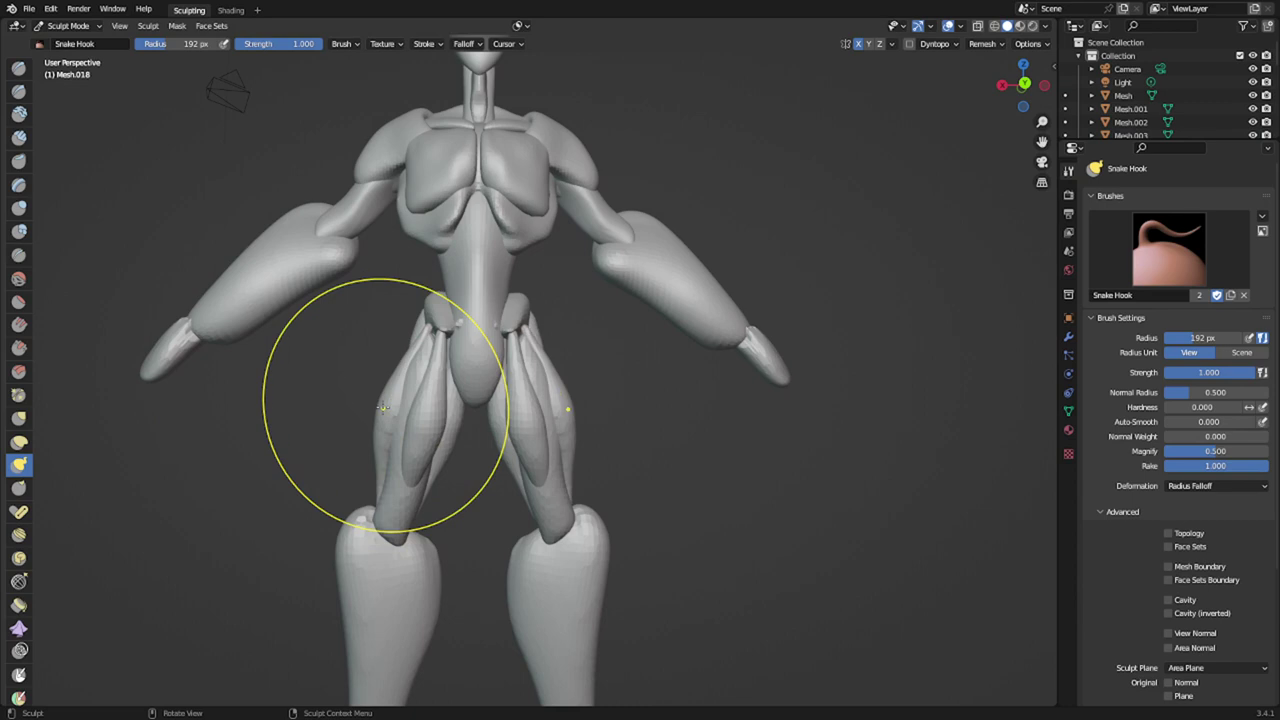
key("alt+q")
middle_click_drag(496, 412, 766, 400)
key("q")
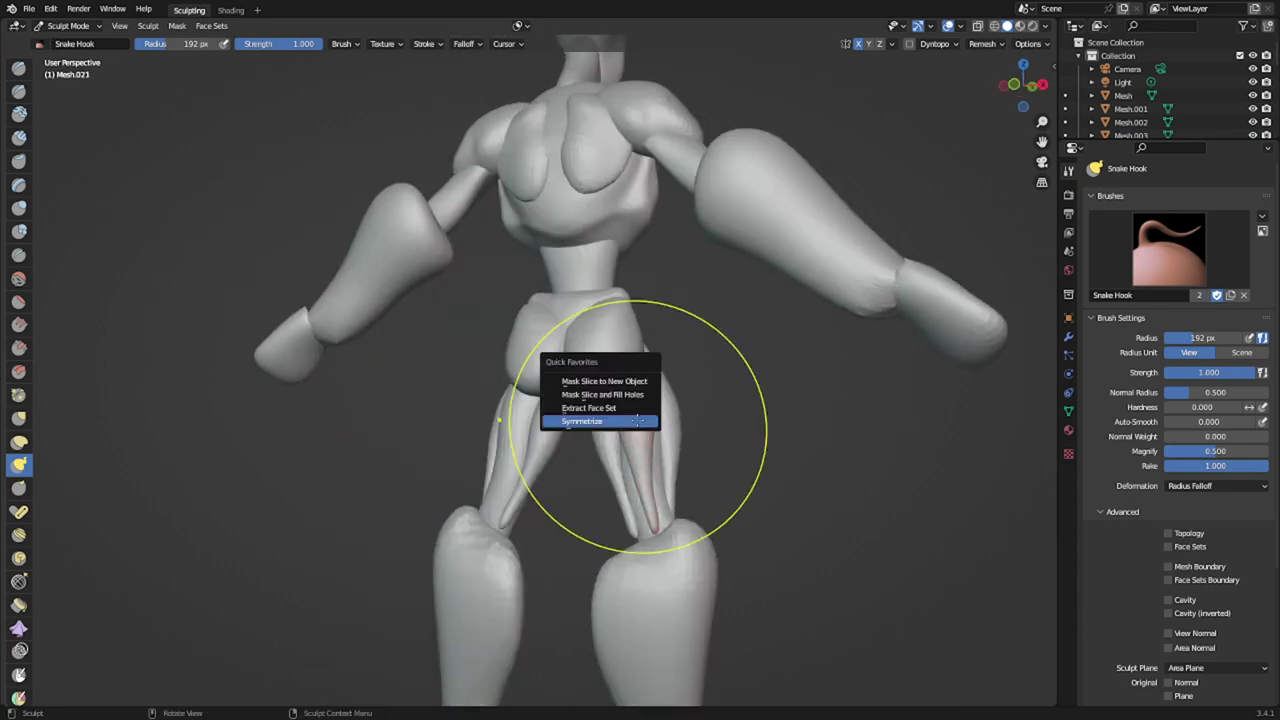
left_click(637, 420)
scroll(638, 423, "down", 3)
middle_click_drag(642, 428, 977, 446)
middle_click_drag(668, 412, 746, 471, "shift")
scroll(645, 451, "up", 3)
scroll(643, 451, "up", 1)
key("ctrl+Tab")
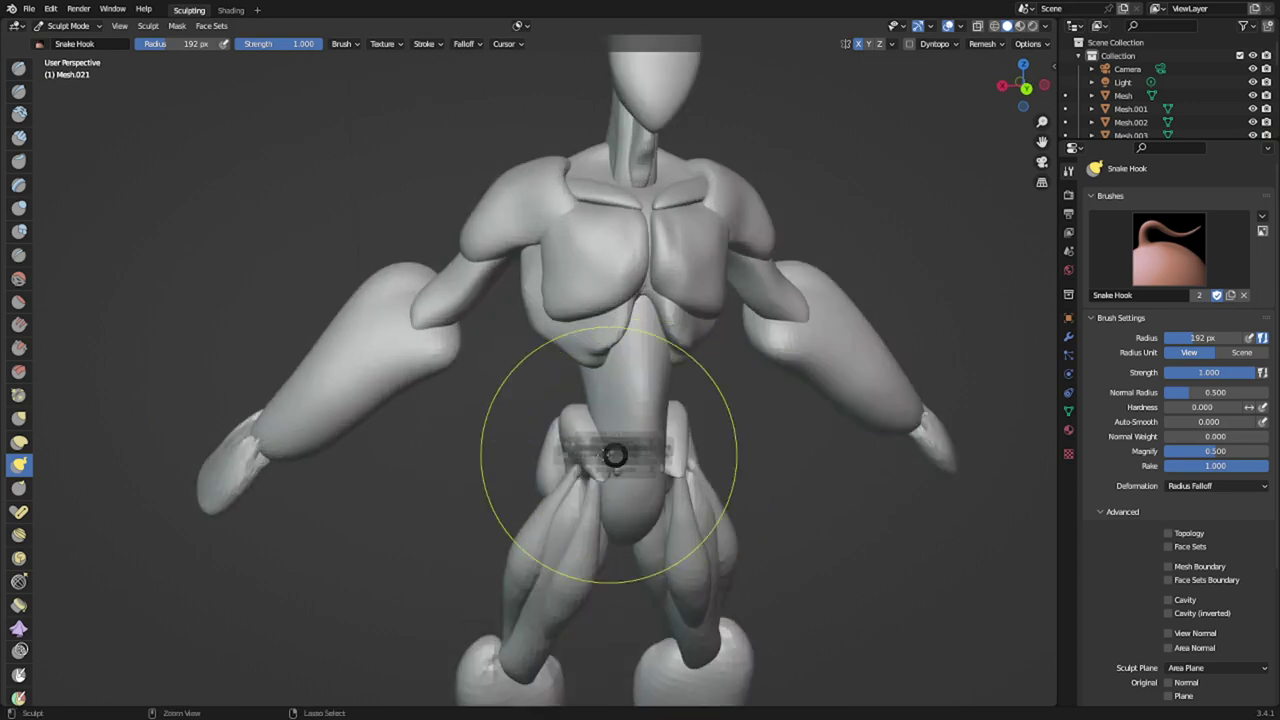
left_click(608, 534)
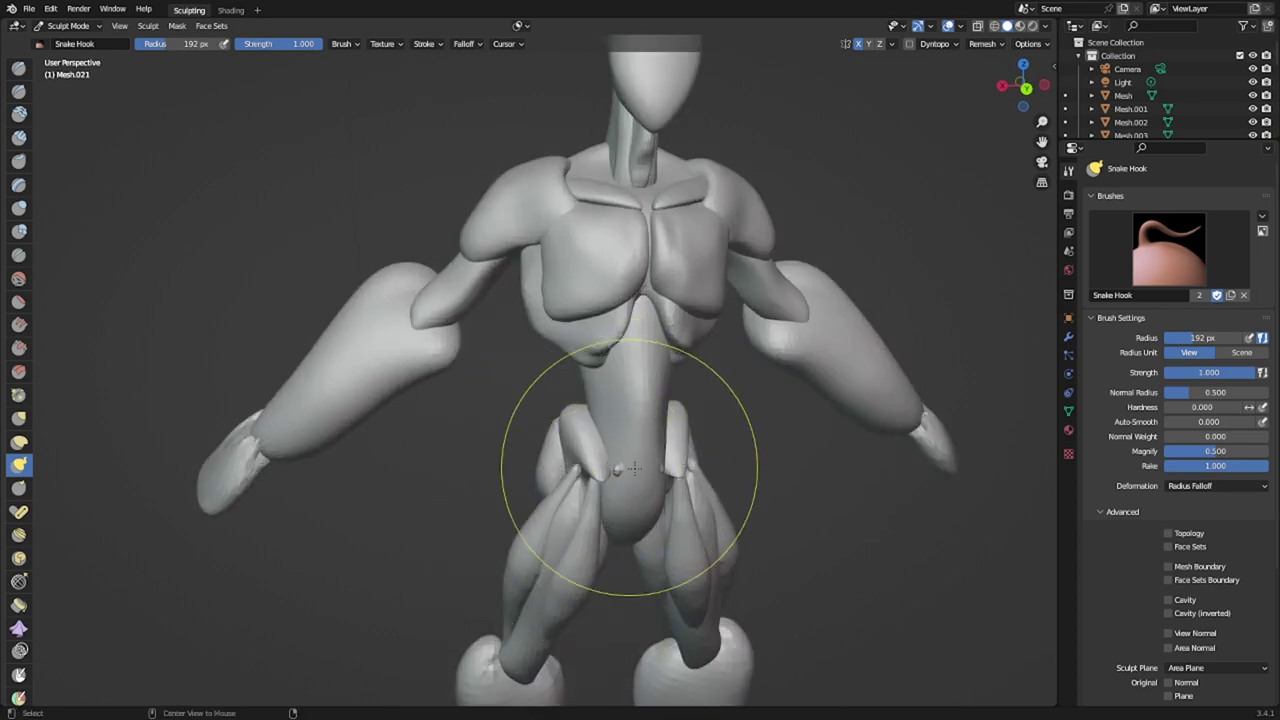
key("alt+q")
key("alt+q")
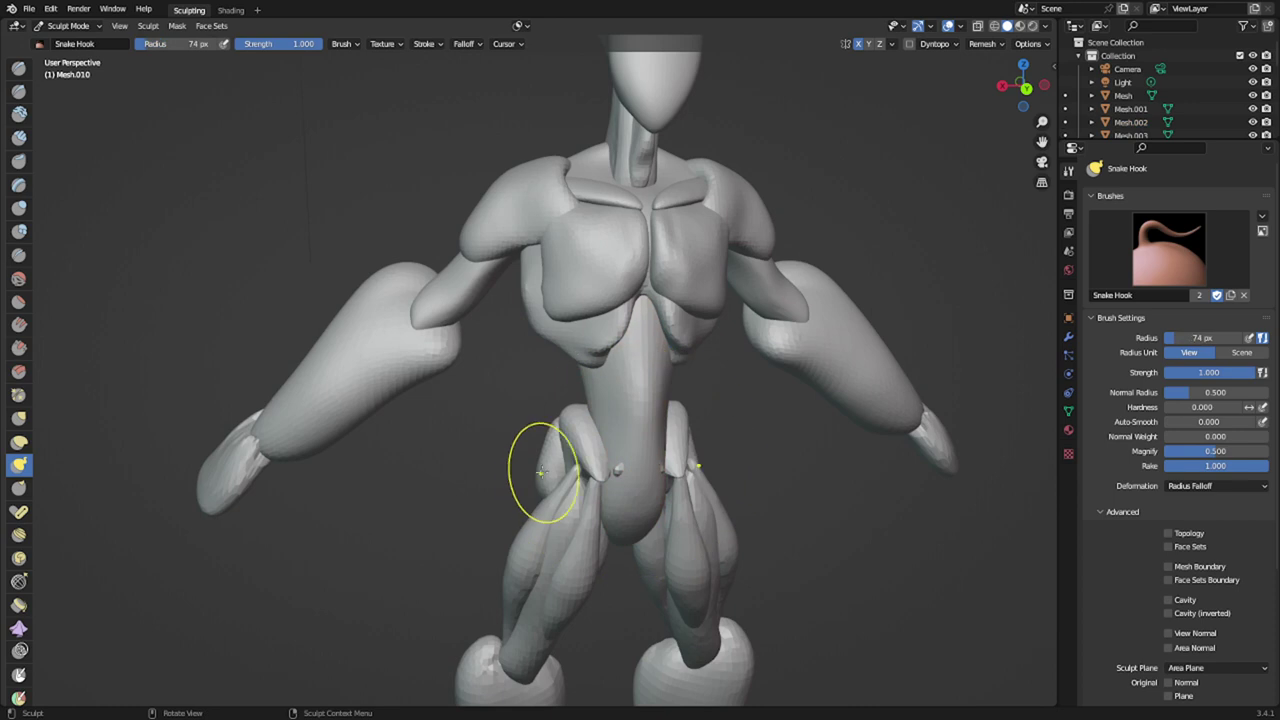
- Switch sculpting to the main thigh mesh and reshape its upper end below the hip using Snake Hook with a 250 px radius
scroll(614, 478, "up", 2)
middle_click_drag(620, 477, 608, 553)
key("alt+q")
mouse_move(545, 588)
middle_mouse_down()
mouse_move(560, 568)
mouse_move(655, 530)
mouse_move(618, 558)
middle_mouse_up()
key("f")
left_click(774, 527)
scroll(650, 545, "up", 2)
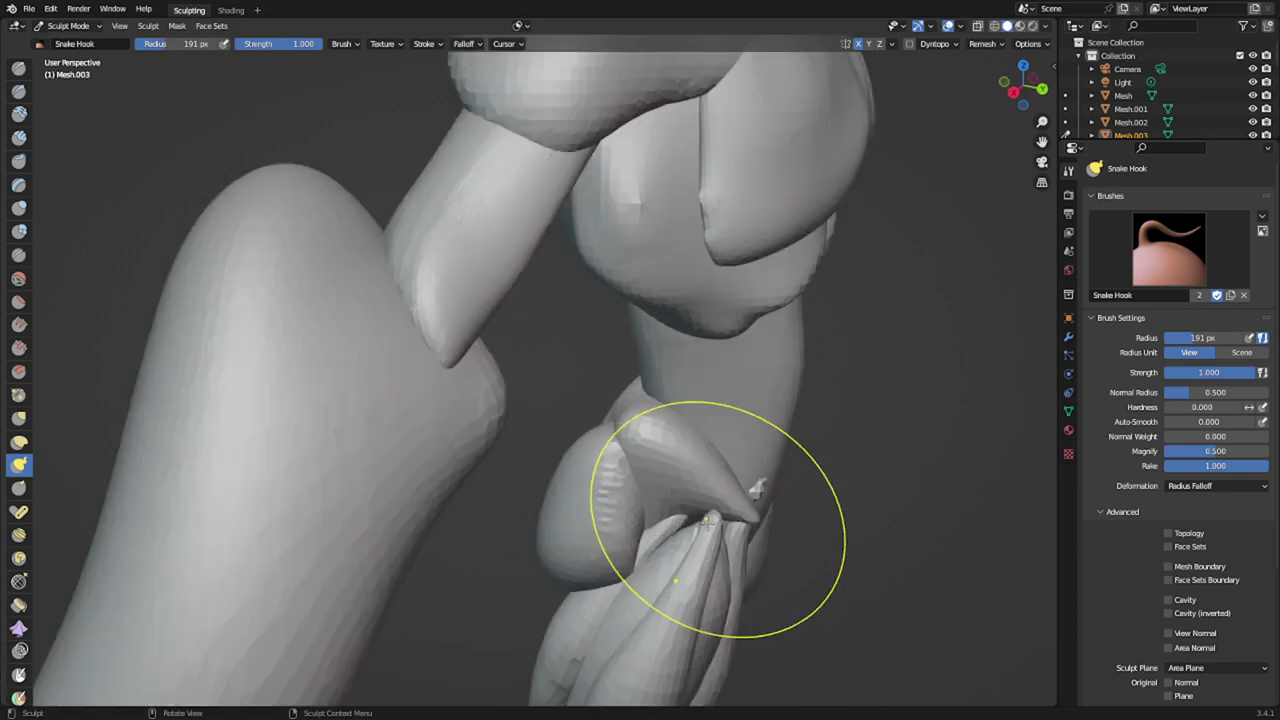
key("f")
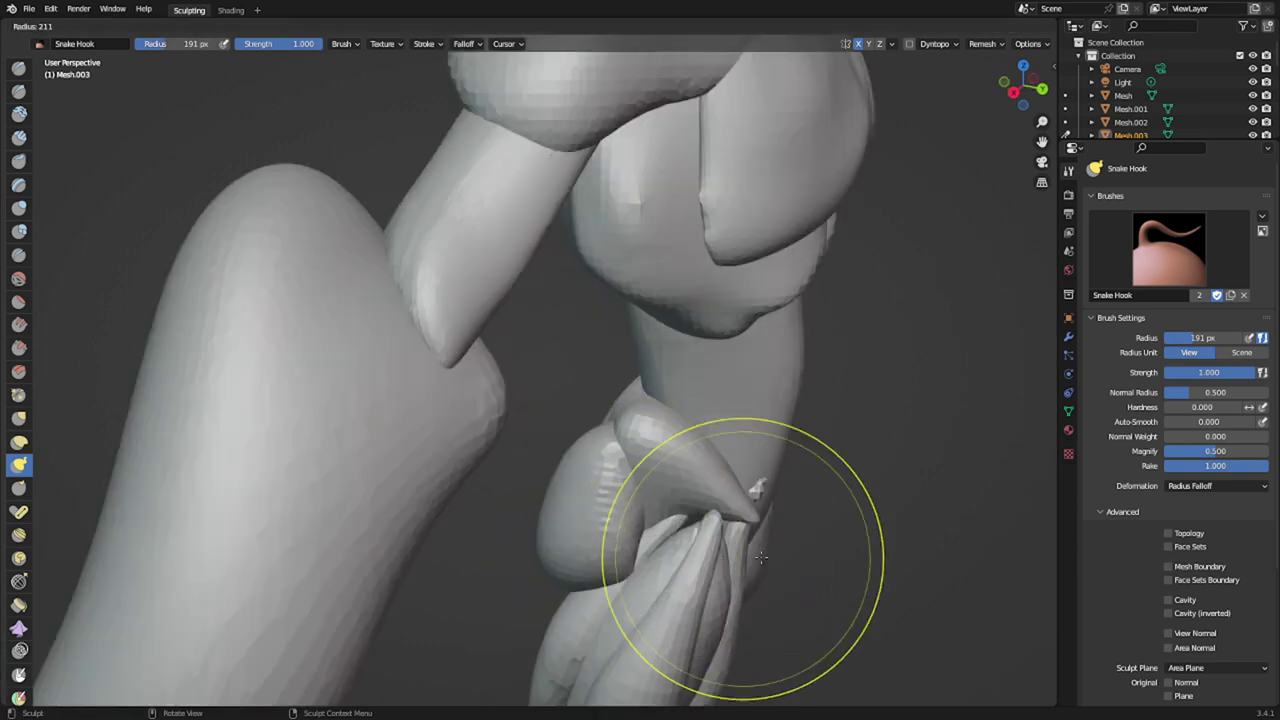
left_click(908, 560)
mouse_move(781, 554)
middle_mouse_down()
mouse_move(612, 478)
mouse_move(624, 543)
middle_mouse_up()
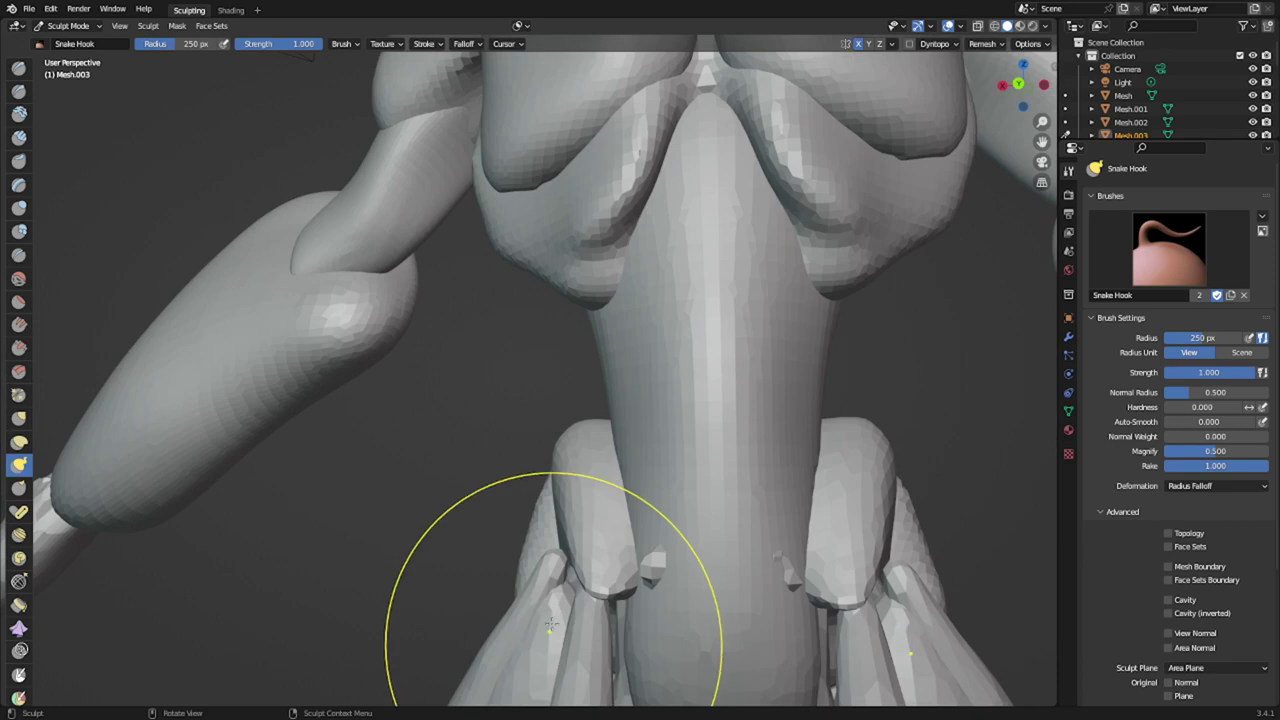
left_click_drag(550, 624, 675, 608)
left_click_drag(571, 608, 579, 553)
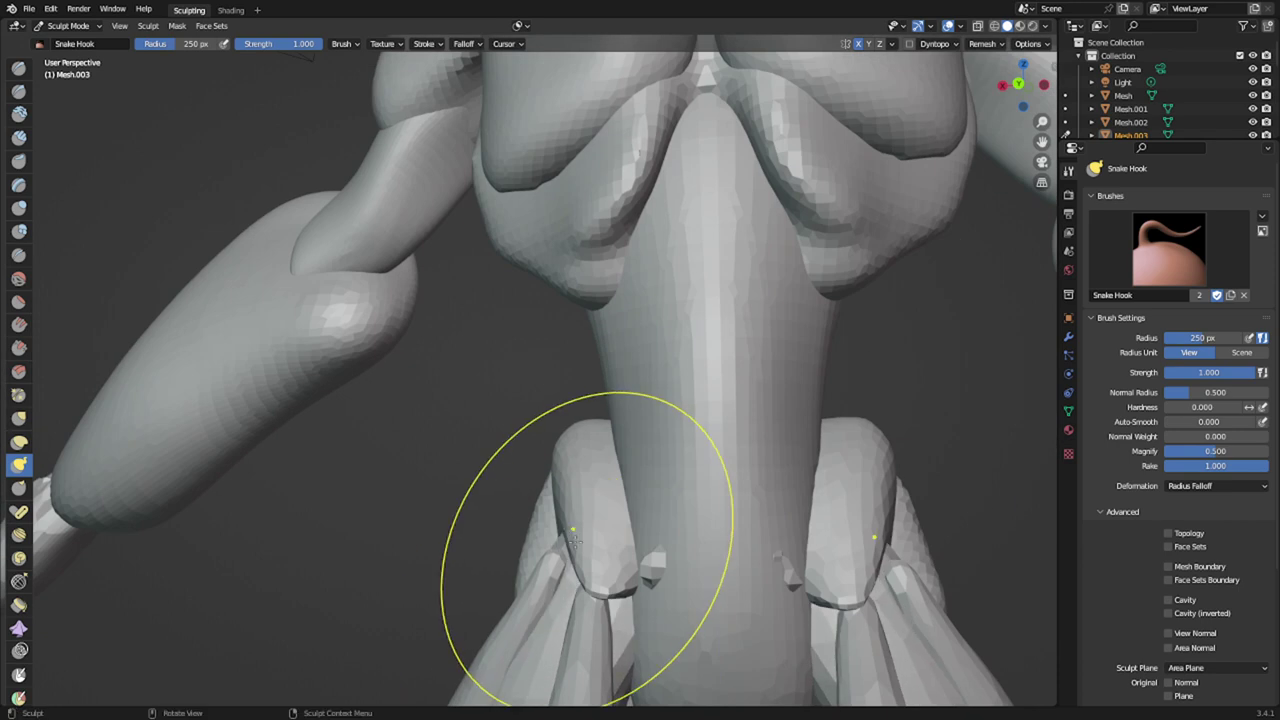
- Pull the front tip of the hip piece downward using Snake Hook with a 115 px radius
scroll(574, 542, "down", 3)
middle_click_drag(574, 542, 645, 525)
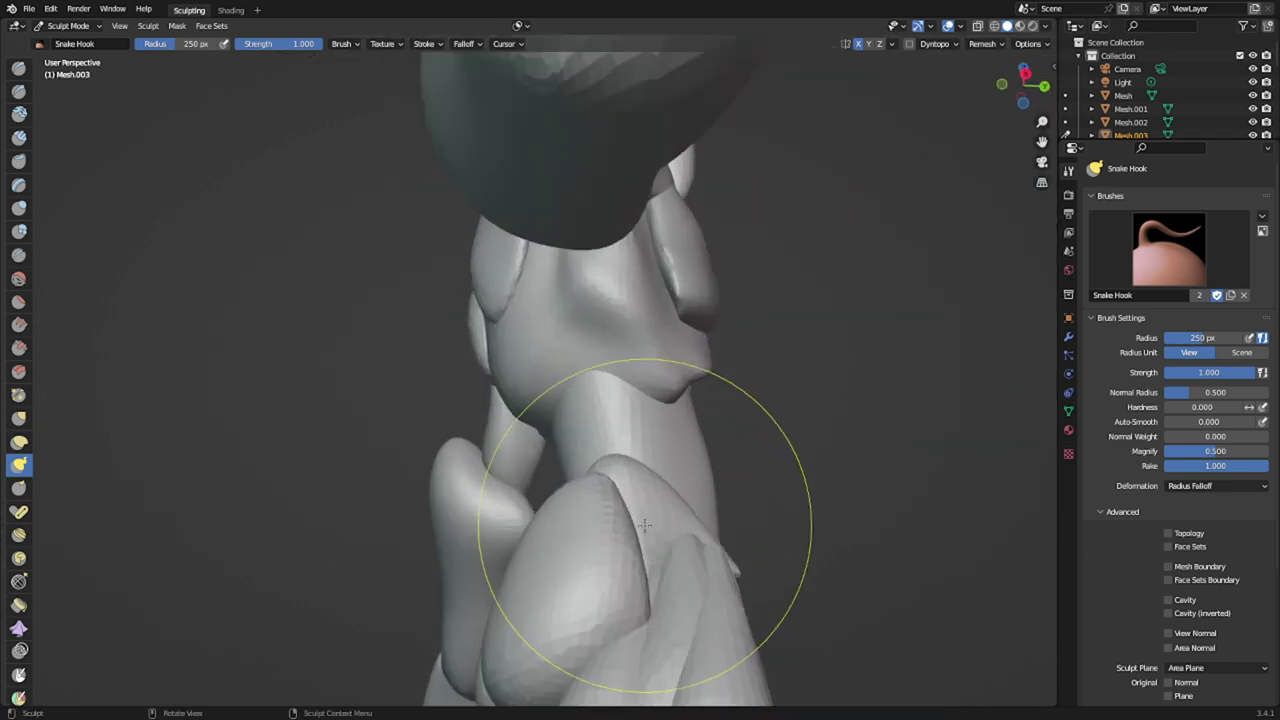
middle_click_drag(740, 547, 642, 563)
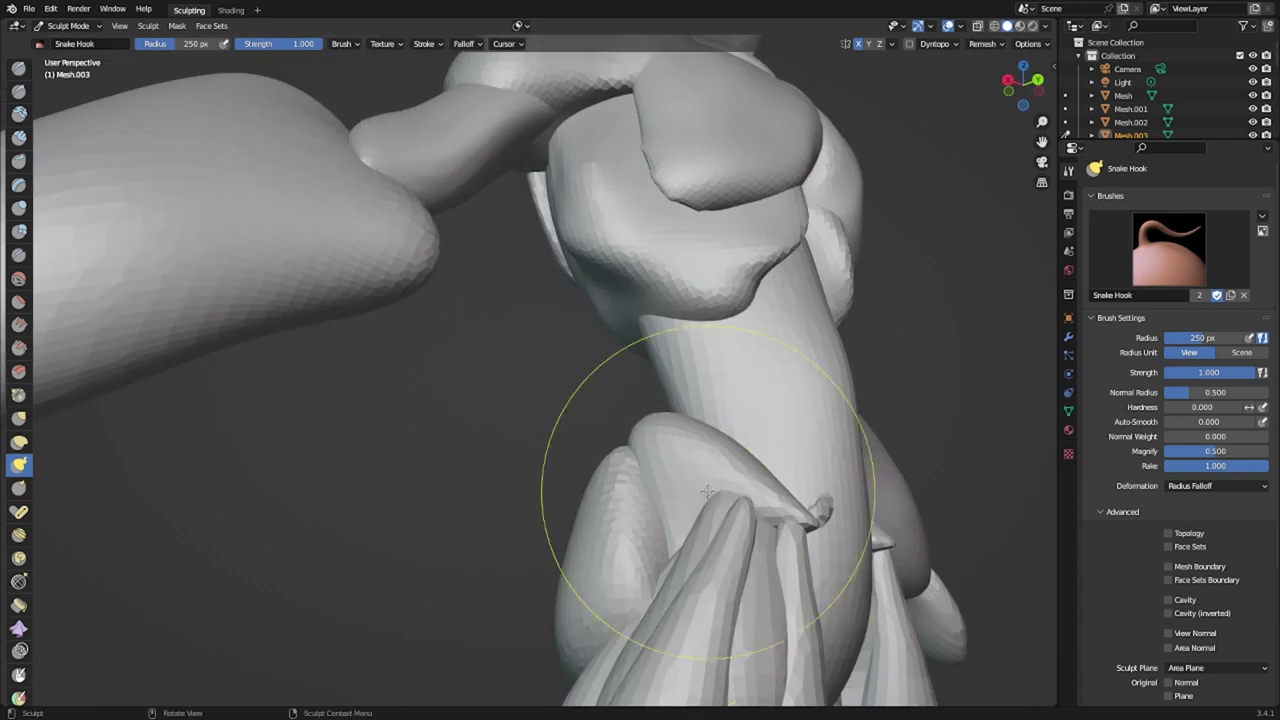
key("f")
left_click(666, 491)
mouse_move(768, 489)
left_mouse_down()
mouse_move(780, 480)
mouse_move(806, 543)
left_mouse_up()
scroll(816, 537, "down", 5)
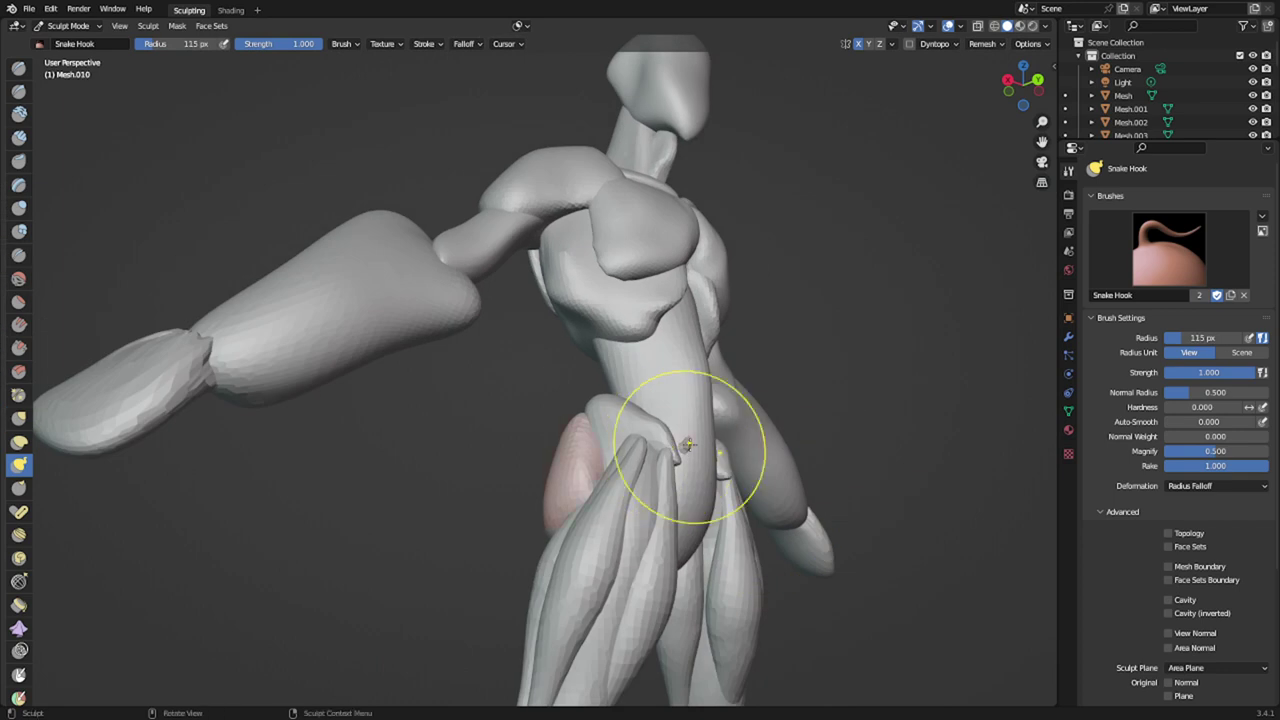
middle_click_drag(759, 459, 545, 474)
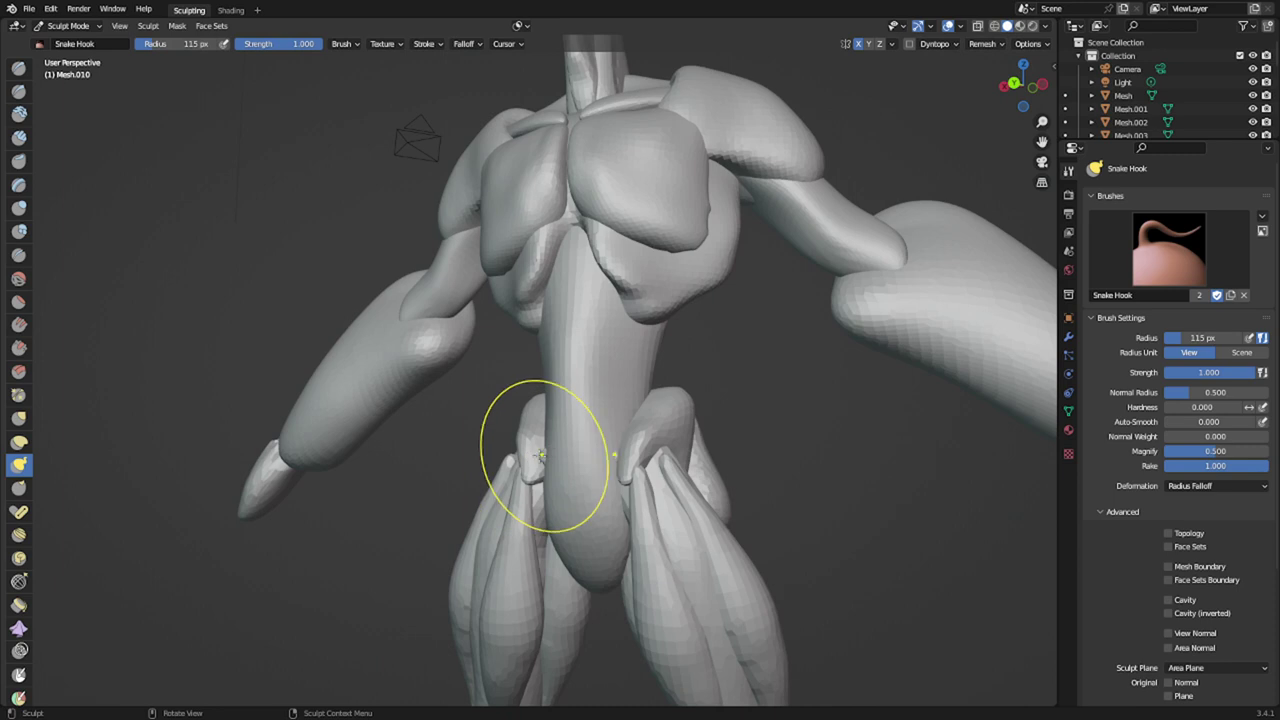
- Pull the front of the hip piece forward using Snake Hook with a 202 px radius
mouse_move(557, 457)
middle_mouse_down()
mouse_move(656, 469)
mouse_move(545, 501)
mouse_move(380, 506)
mouse_move(391, 509)
middle_mouse_up()
scroll(569, 524, "up", 2)
mouse_move(450, 470)
middle_mouse_down("shift")
mouse_move(567, 524)
mouse_move(534, 450)
mouse_move(488, 523)
mouse_move(520, 530)
mouse_move(640, 500)
middle_mouse_up("shift")
key("f")
left_click(511, 514)
key("f")
left_click(790, 530)
left_click_drag(657, 531, 618, 527)
scroll(683, 566, "down", 6)
middle_click_drag(683, 566, 266, 591)
scroll(460, 560, "down", 2)
scroll(340, 580, "down", 2)
middle_click_drag(457, 563, 434, 537)
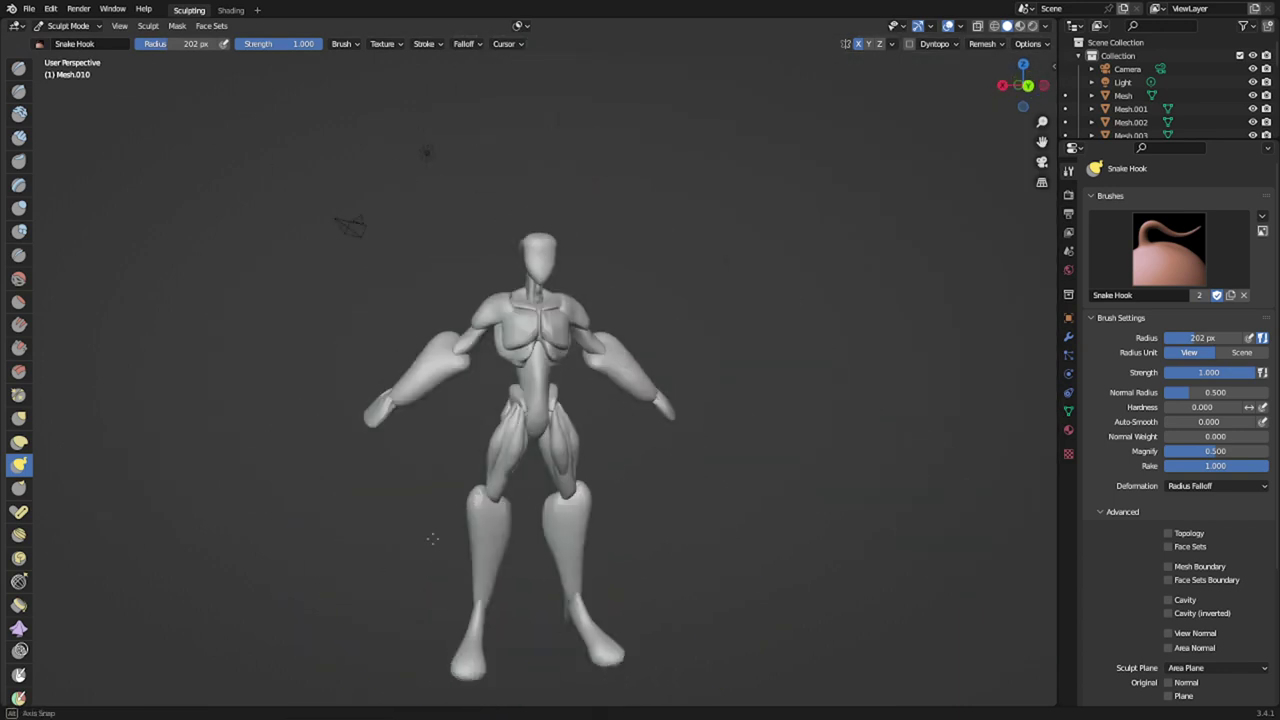
- Switch to the abdomen mesh and duplicate it in place in Object Mode
scroll(471, 486, "up", 6)
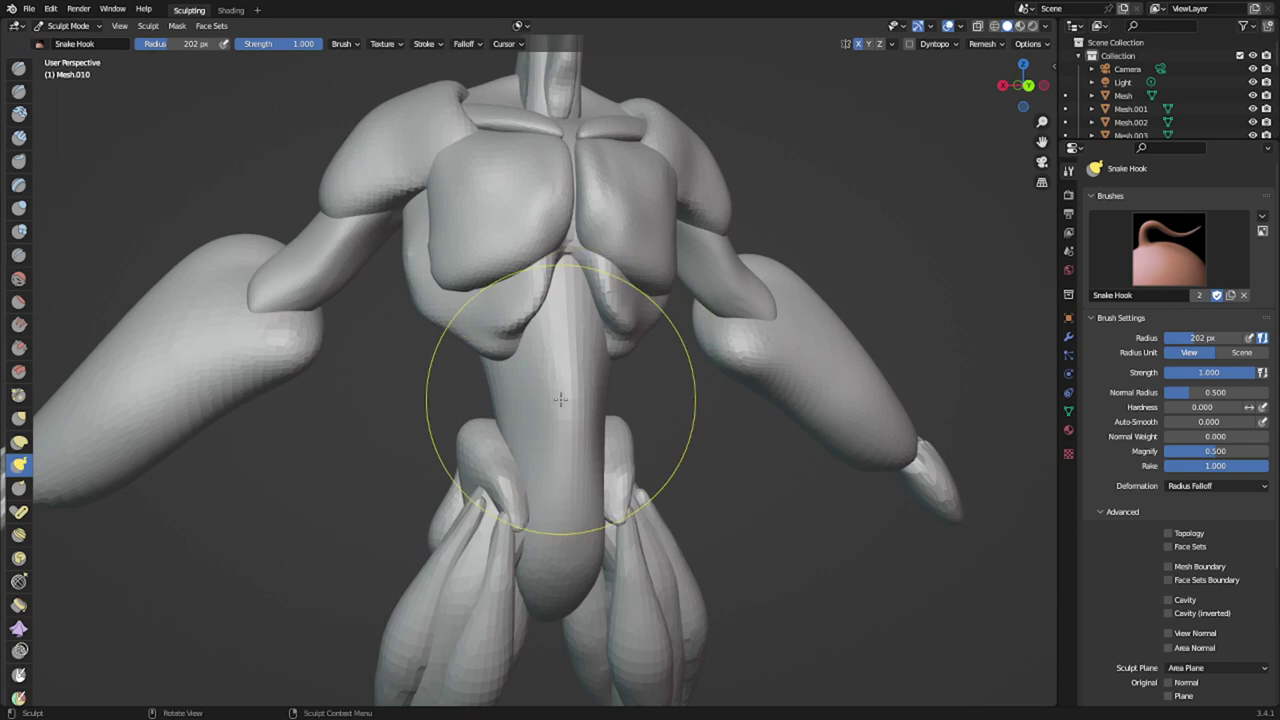
key("alt+q")
key("KP_3")
key("KP_1")
key("KP_3")
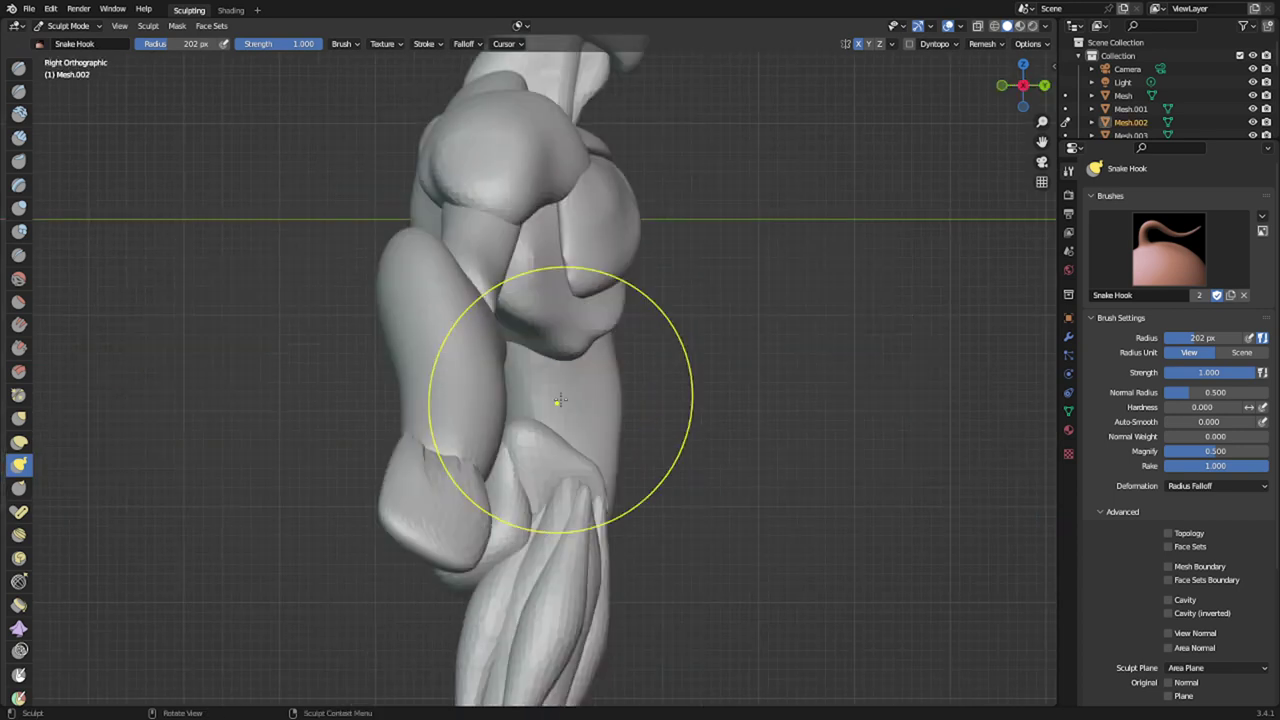
key("ctrl+KP_3")
key("ctrl+KP_1")
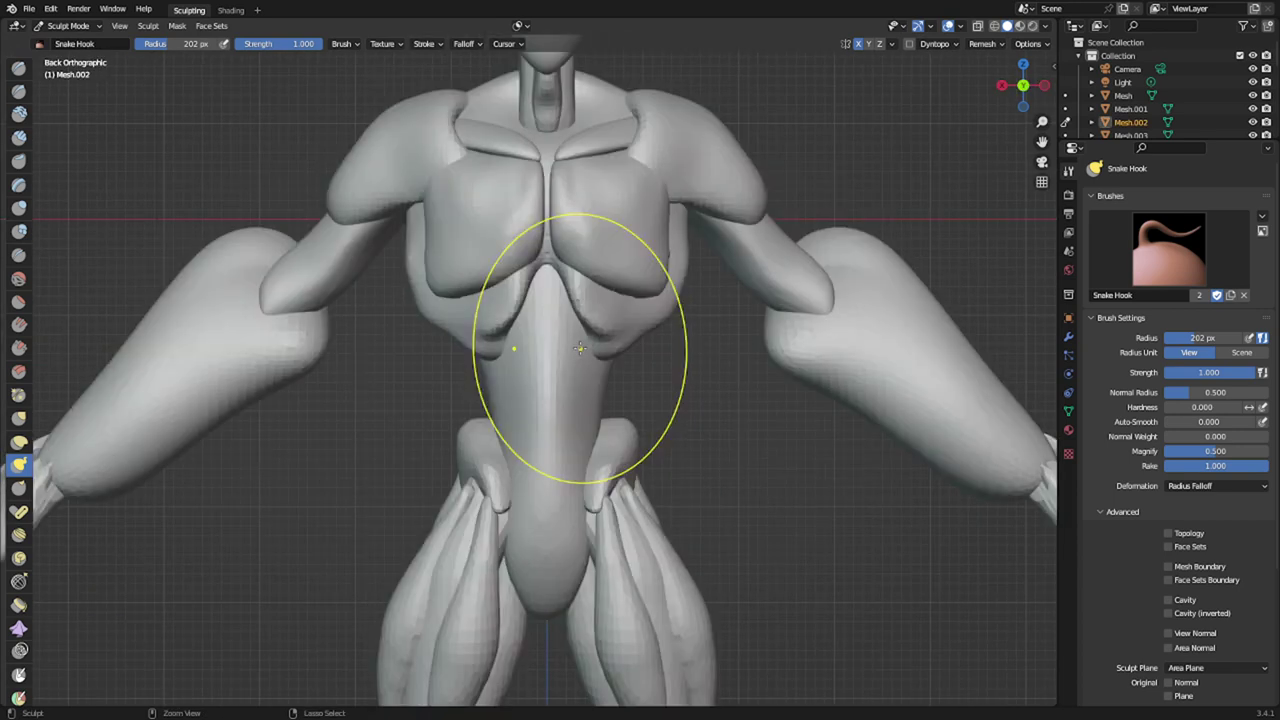
key("ctrl+Tab")
key("ctrl+Tab")
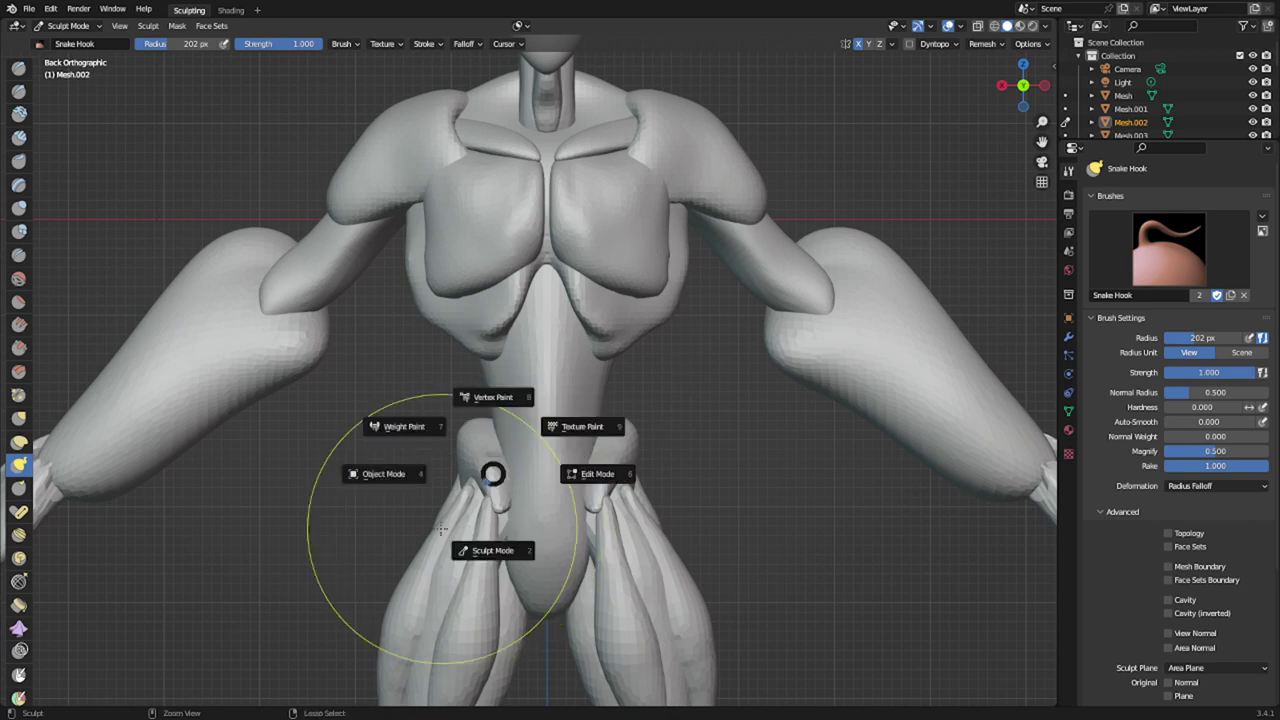
left_click(380, 466)
key("shift+d")
right_click(559, 330)
- In Edit Mode, scale down the whole abdomen copy, rotate it slightly and place it beside the waist
key("Tab")
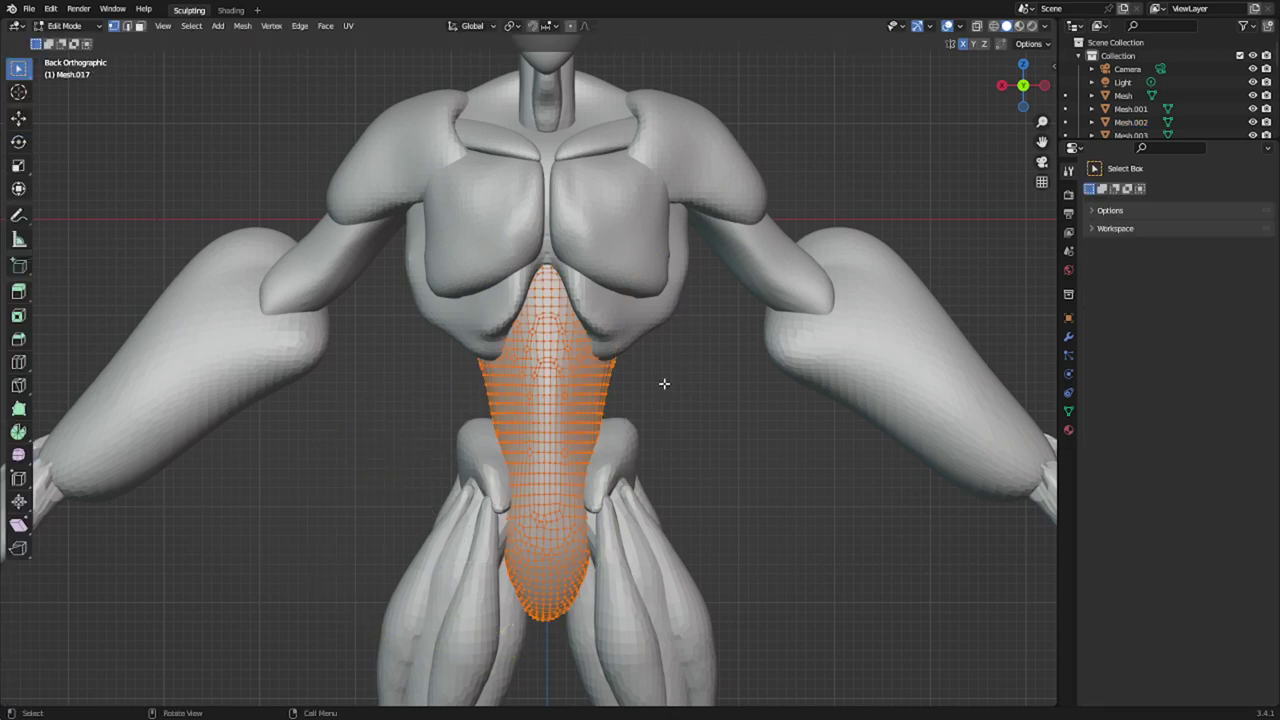
left_click(740, 422)
key("a")
key("s")
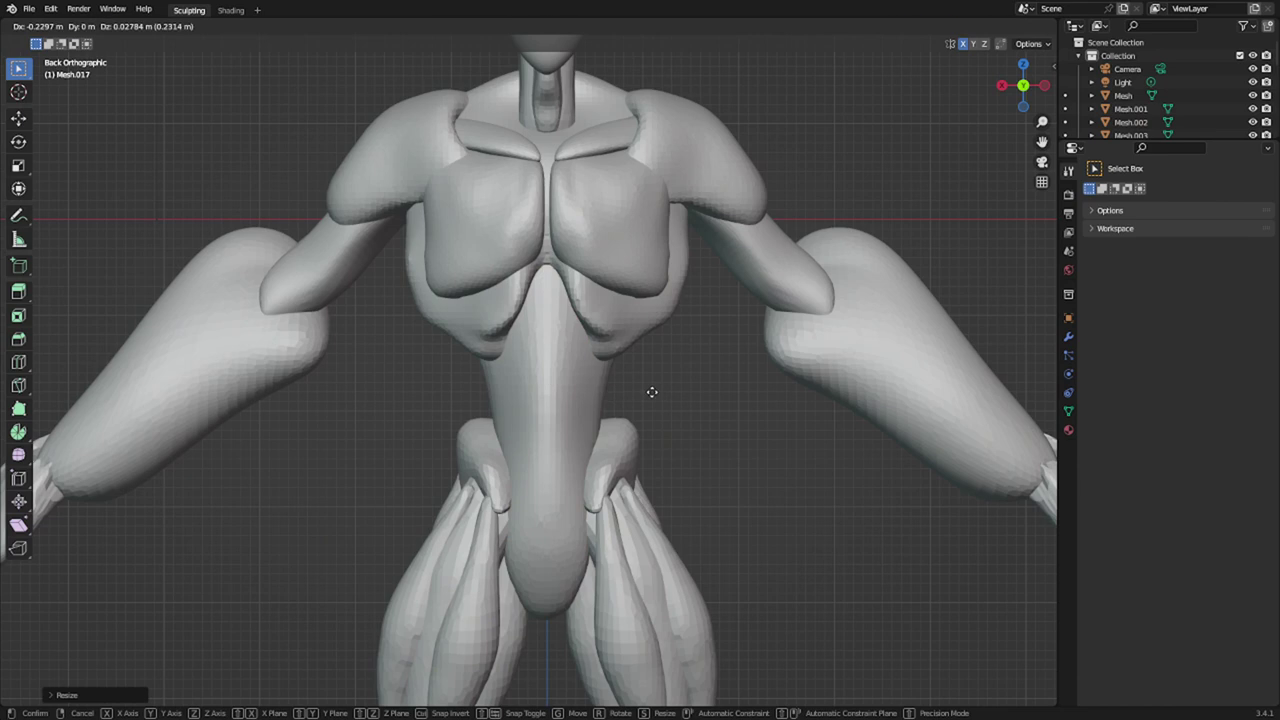
key("x")
left_click(712, 384)
key("r")
left_click(691, 405)
key("g")
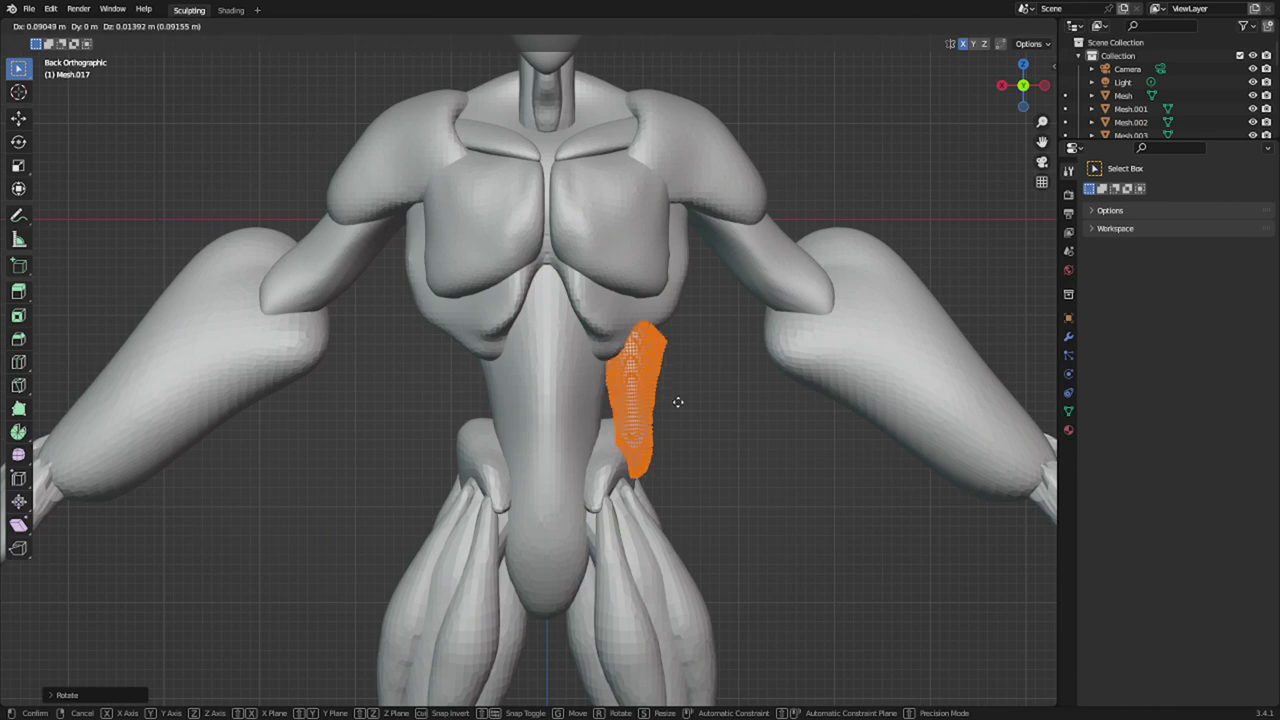
left_click(643, 414)
- Move the small abdomen copy along Y toward the front of the waist
key("KP_3")
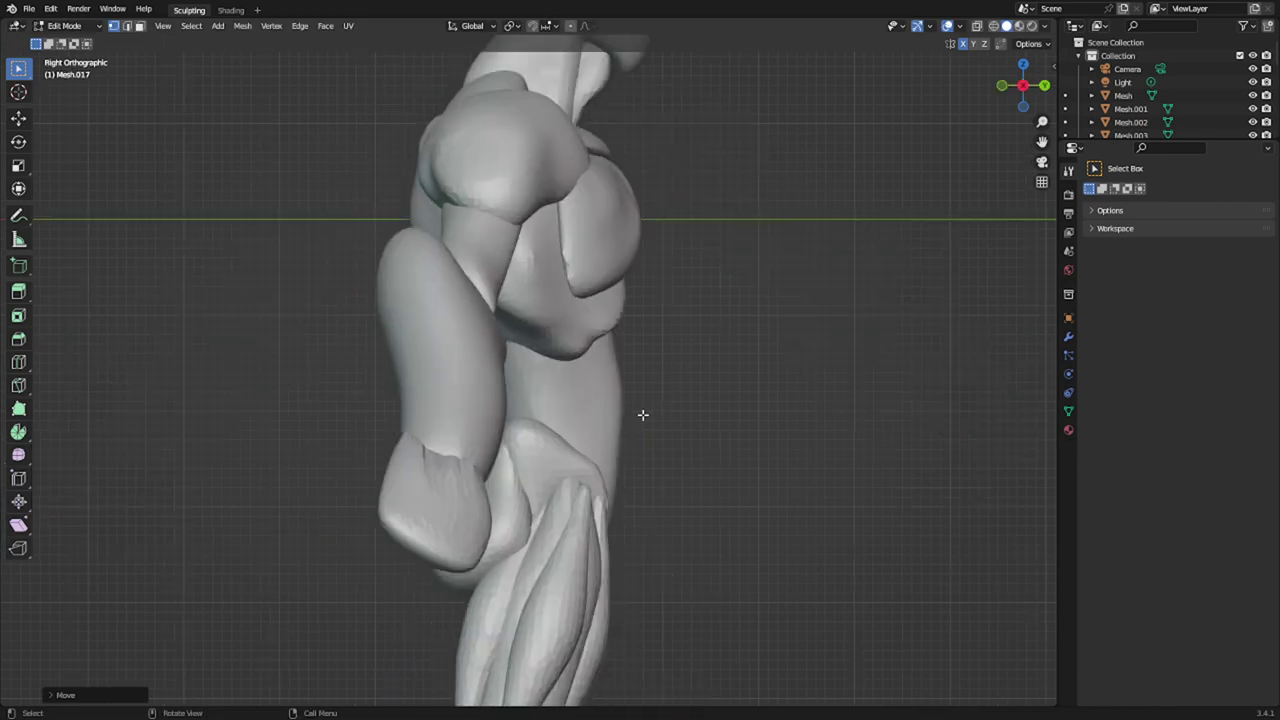
key("ctrl+KP_3")
key("g")
key("y")
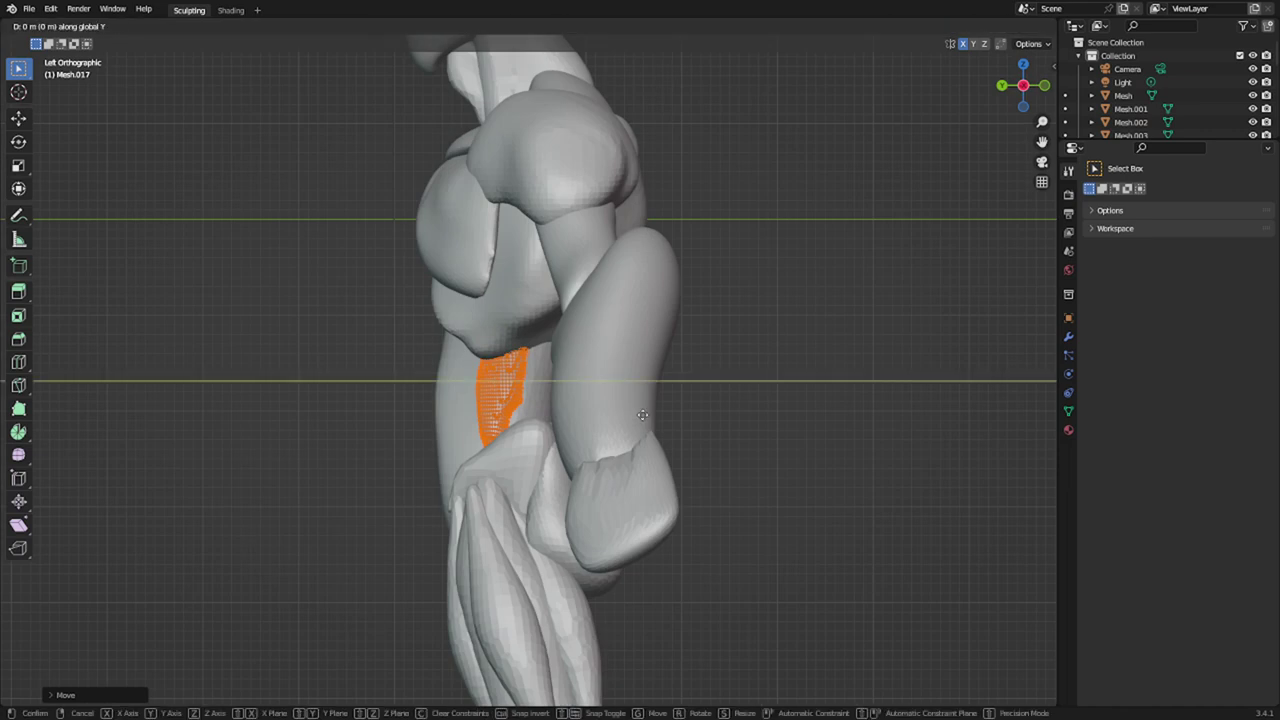
left_click(599, 437)
middle_click_drag(422, 446, 609, 448)
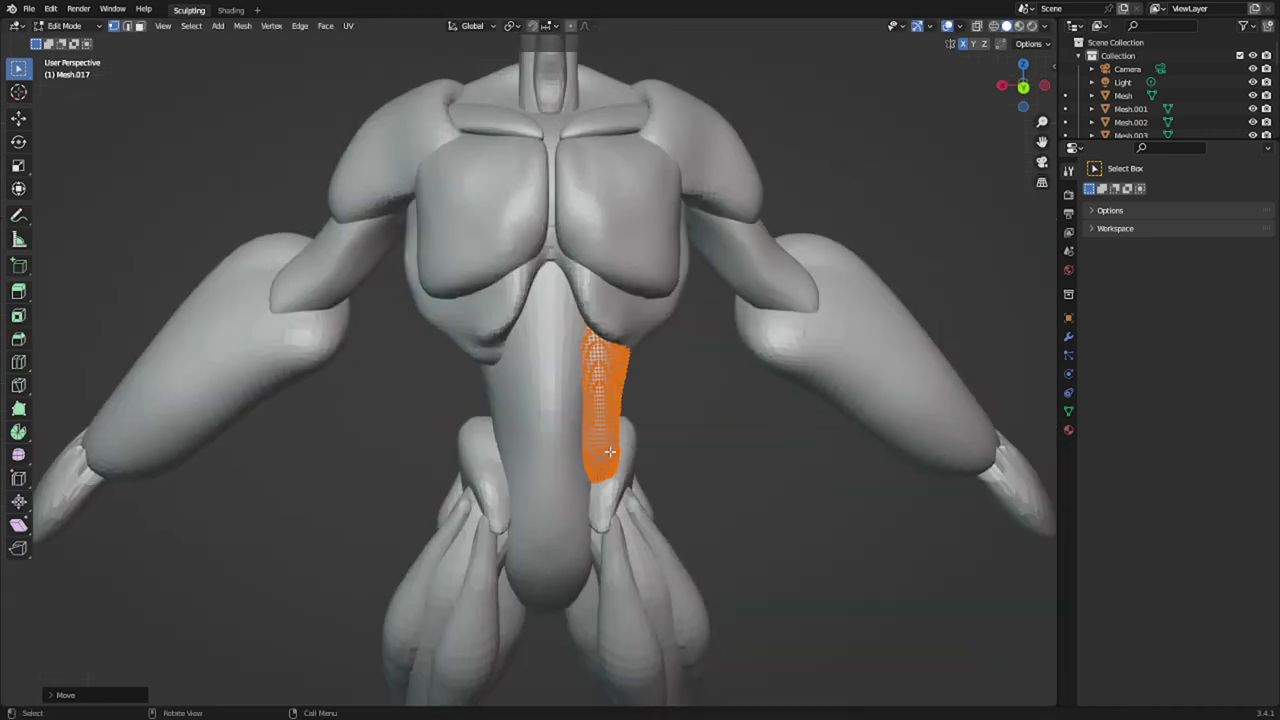
- Stretch the copy along Z by about 1.6, shift it along X toward the midline and return to Object Mode
key("s")
right_click(615, 442)
key("s")
key("z")
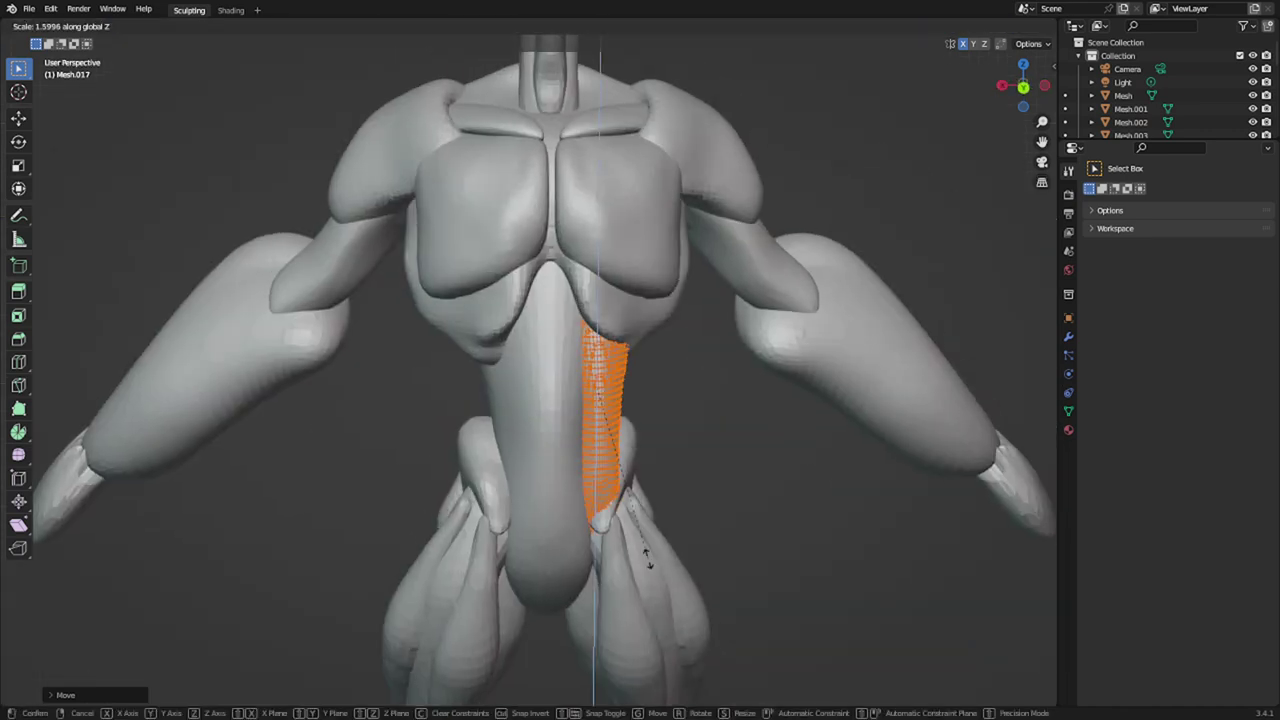
left_click(647, 562)
key("g")
key("x")
left_click(630, 559)
key("Tab")
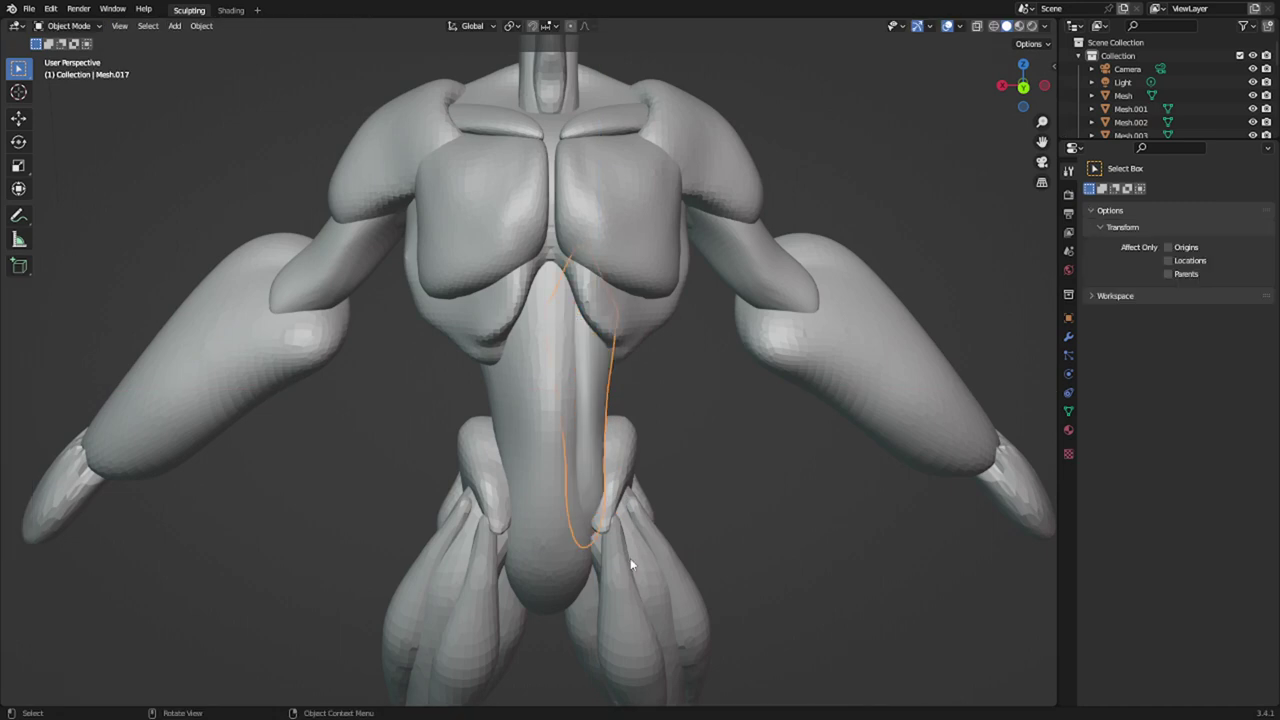
- Enter Sculpt Mode on the new abdominal strip and try Symmetrize in the +X to -X direction
middle_click_drag(604, 598, 503, 580)
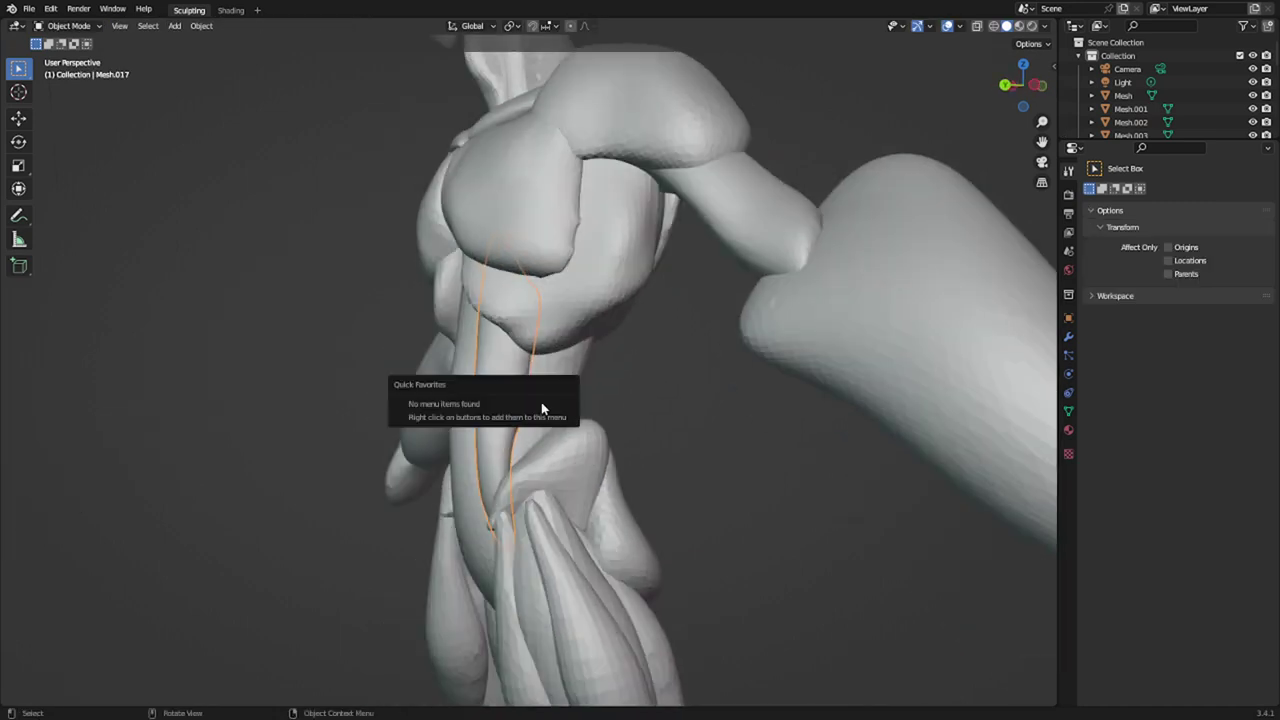
key("ctrl+Tab")
left_click(477, 569)
key("q")
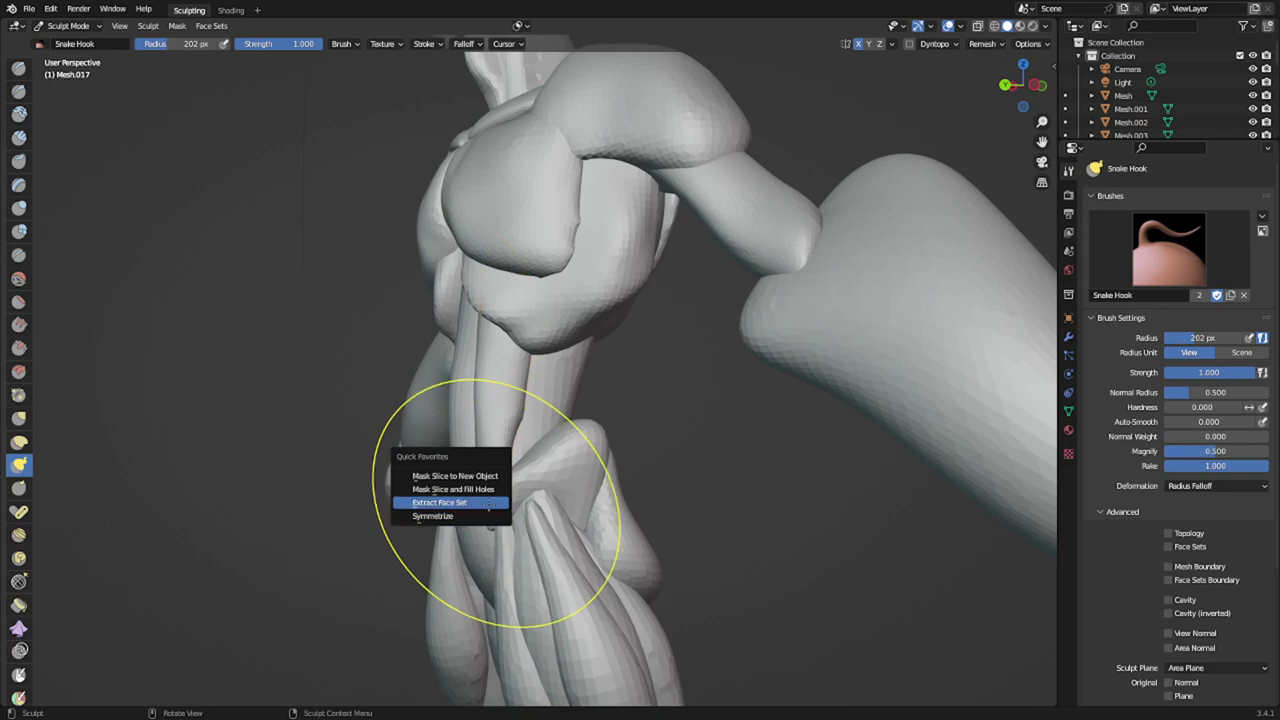
left_click(455, 516)
middle_click_drag(460, 518, 635, 546)
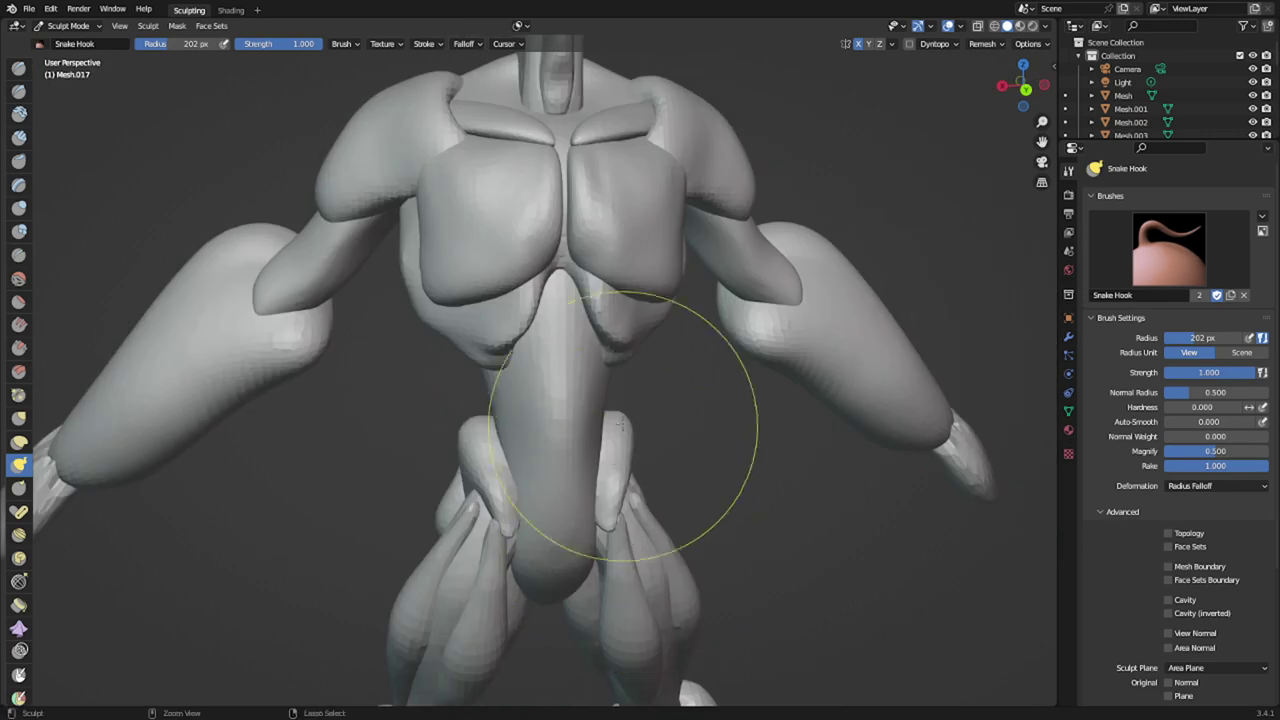
- Reverse the symmetrize direction along X and mirror the abdominal strip to the other side
left_click(892, 44)
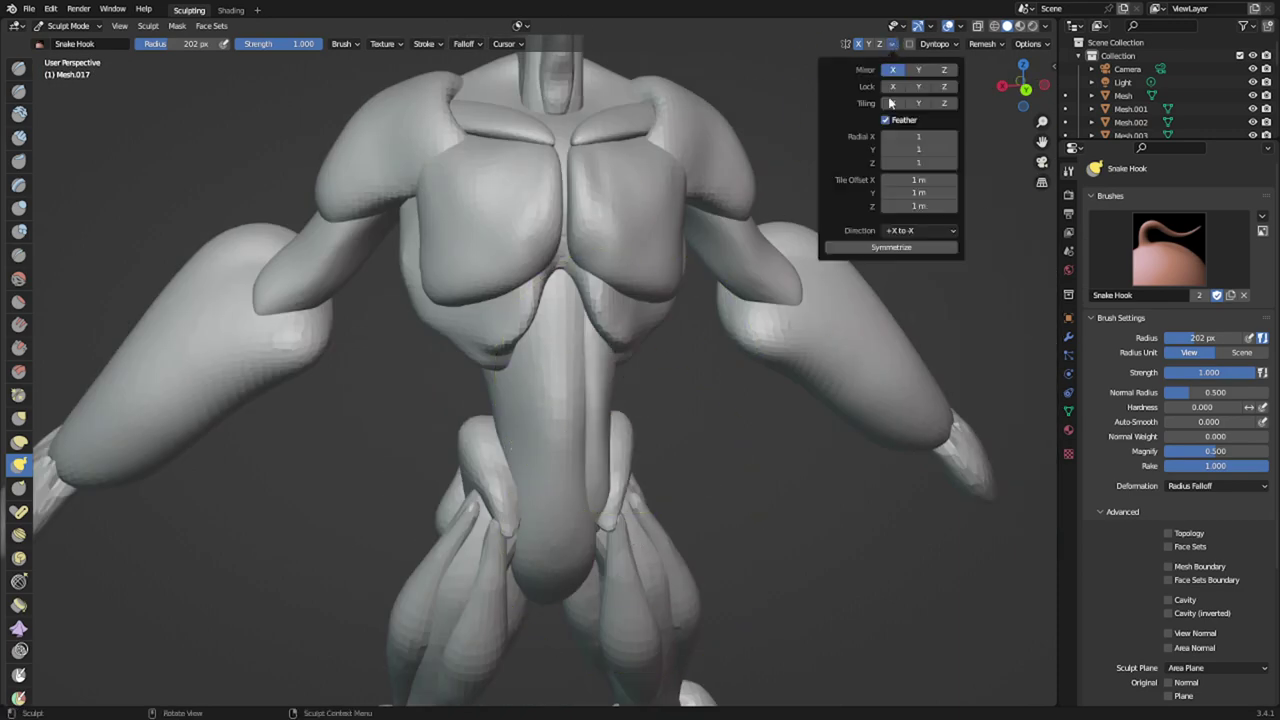
left_click(901, 230)
left_click(901, 263)
key("q")
left_click(540, 406)
scroll(532, 383, "down", 2)
mouse_move(532, 383)
middle_mouse_down()
mouse_move(420, 374)
mouse_move(552, 371)
middle_mouse_up()
scroll(554, 371, "up", 3)
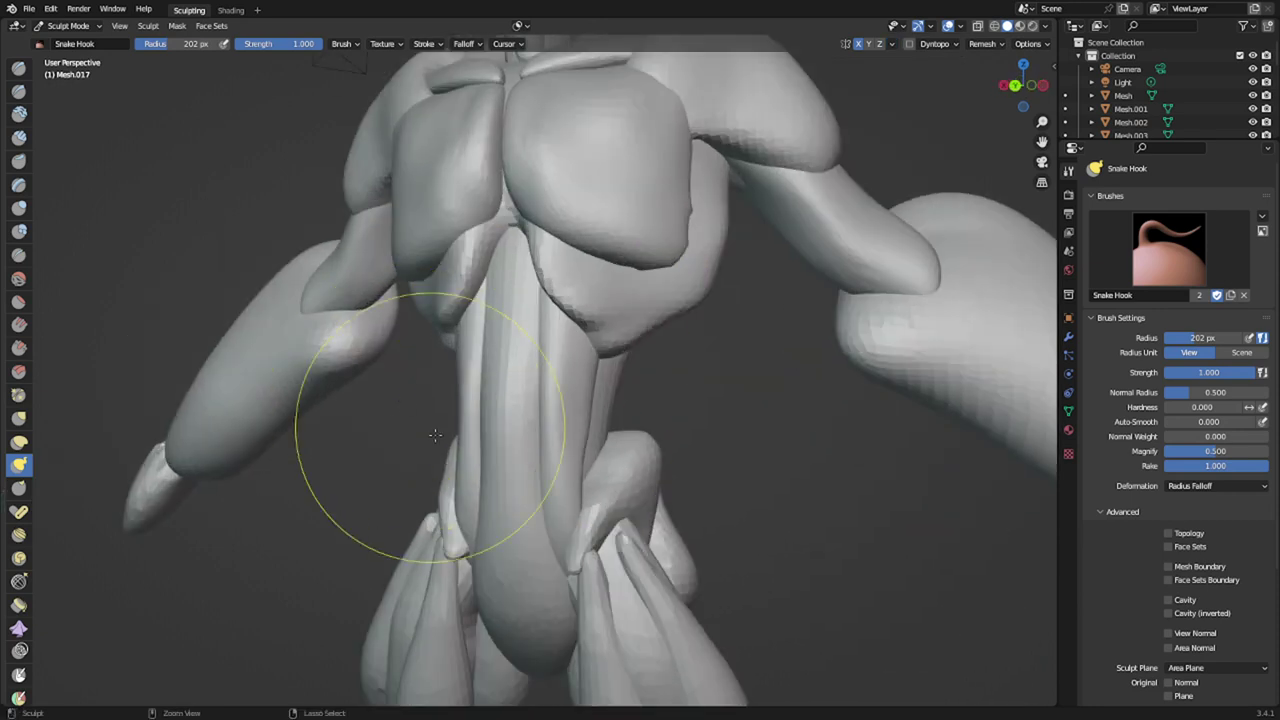
scroll(558, 480, "down", 2)
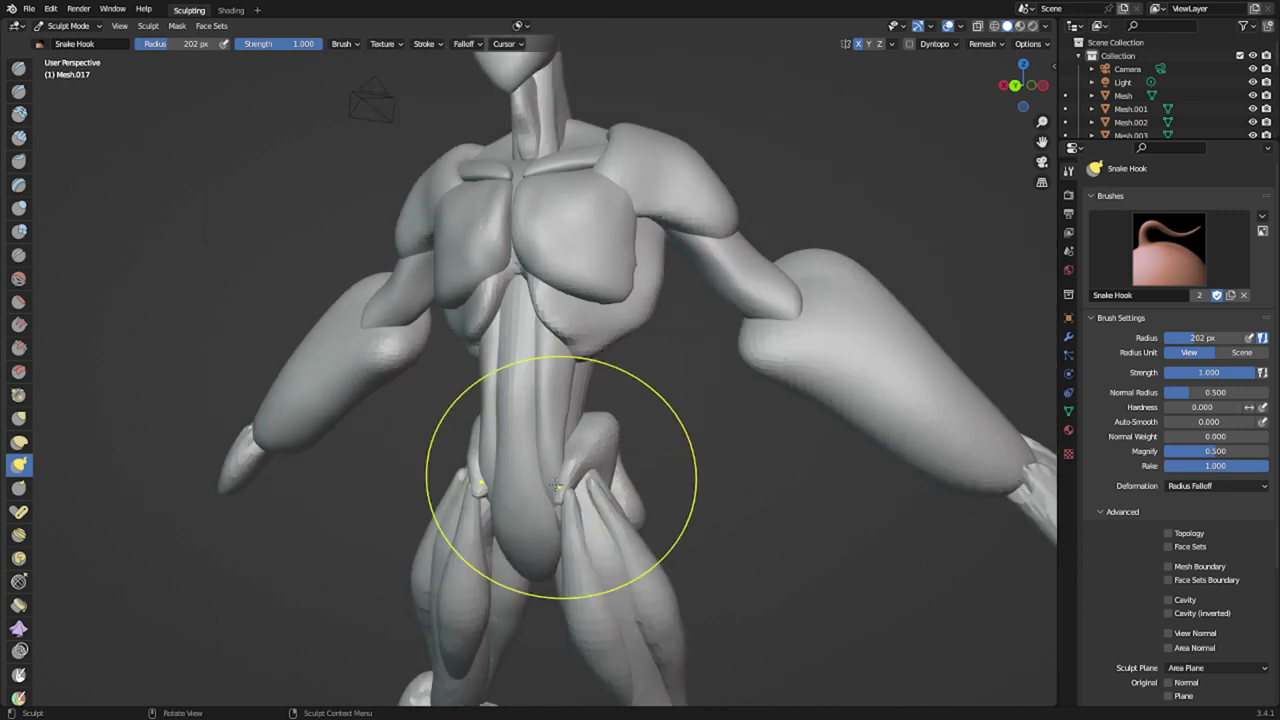
- Enter Edit Mode on the mirrored abdominal strips and select the linked geometry of the strip
middle_click_drag(558, 486, 578, 488)
scroll(578, 488, "up", 1)
key("Tab")
key("a")
key("a")
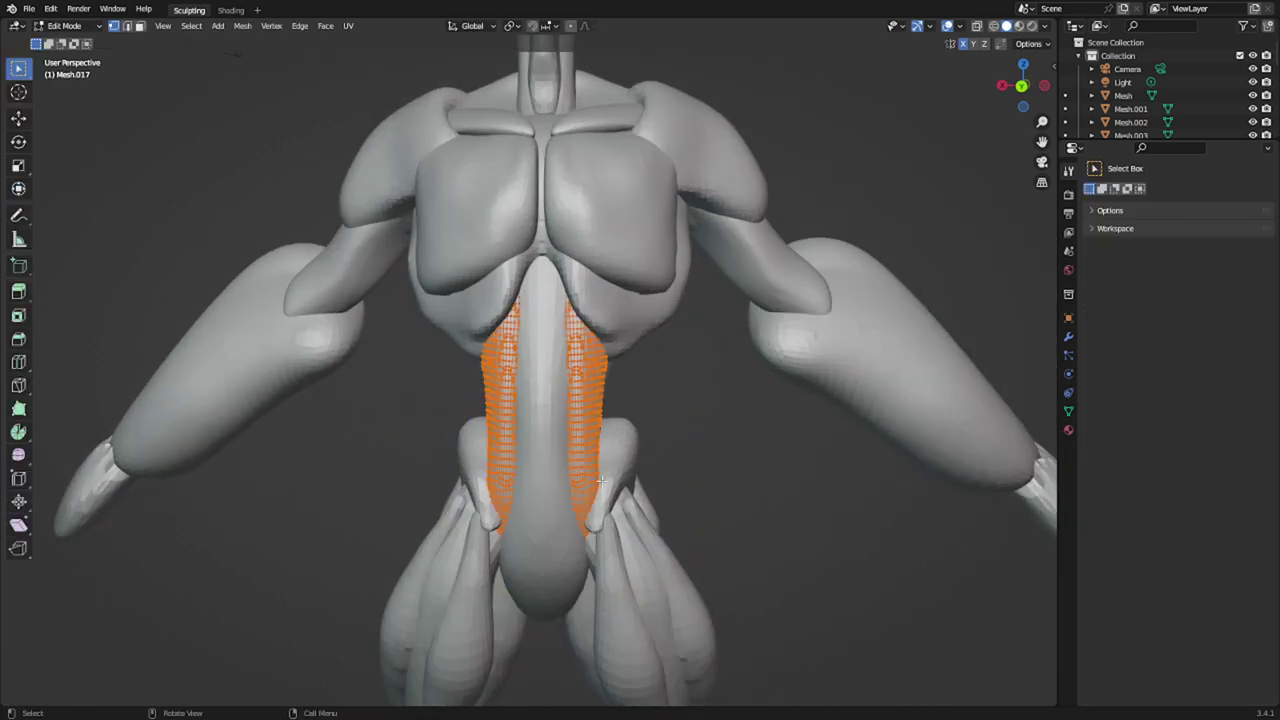
left_click(580, 460)
key("l")
- Try moving the abdominal strips closer together along X, with X mirroring active
key("g")
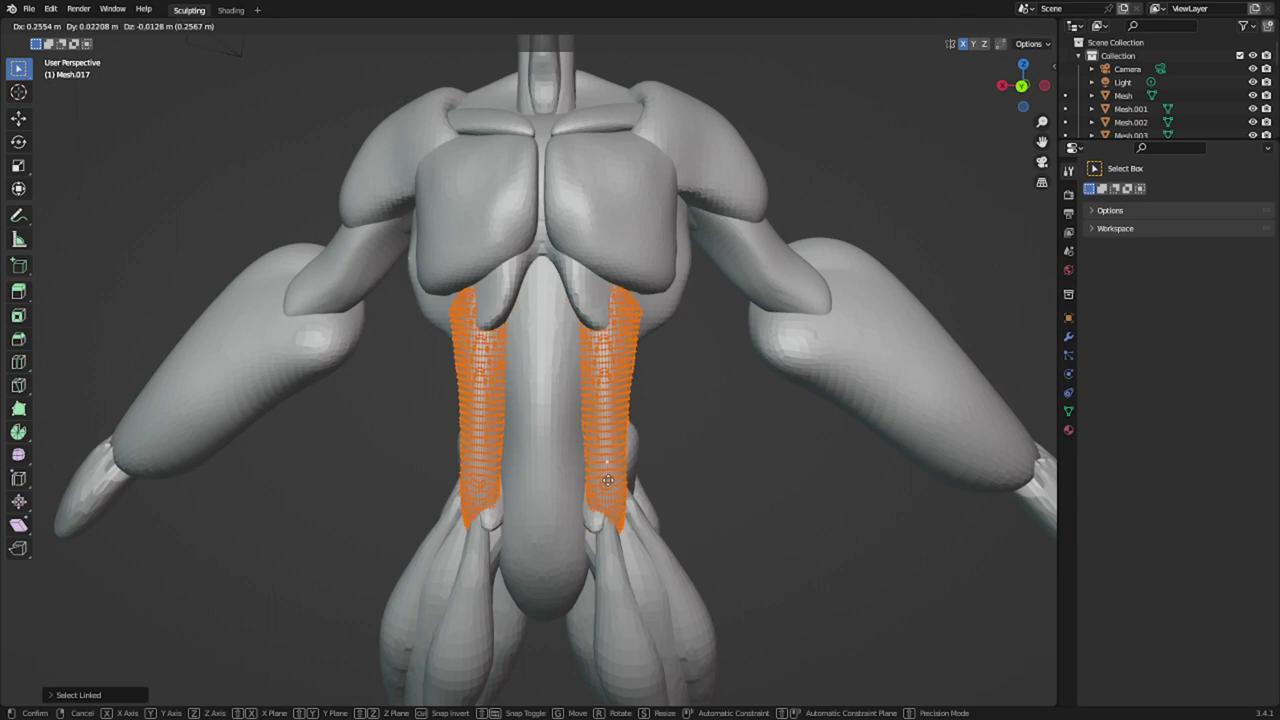
key("x")
left_click(652, 456)
key("g")
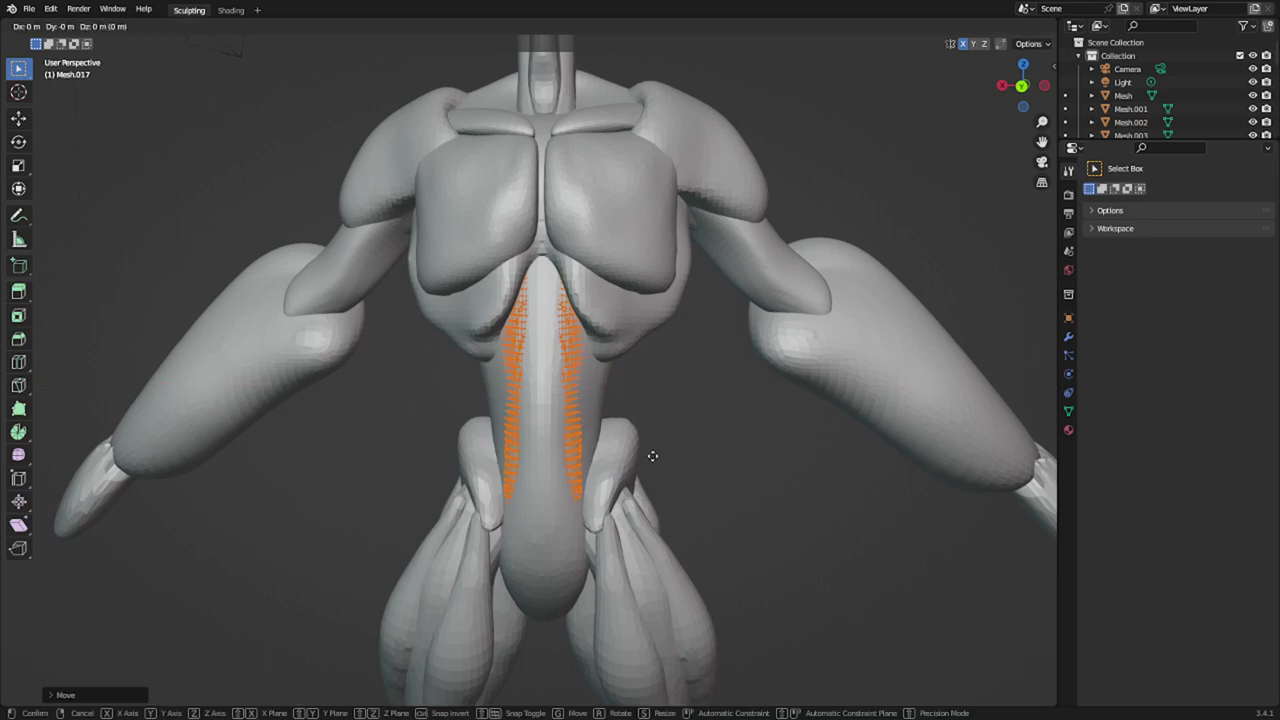
key("x")
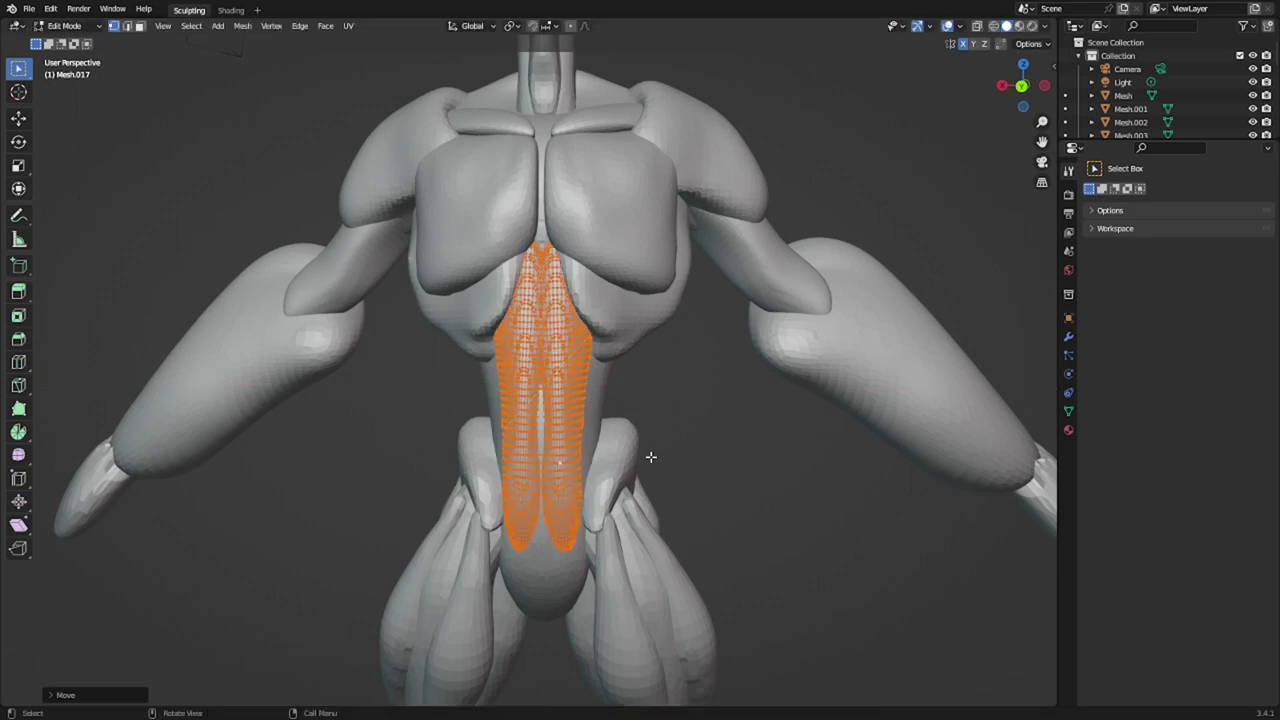
right_click(640, 457)
key("ctrl+z")
key("ctrl+z")
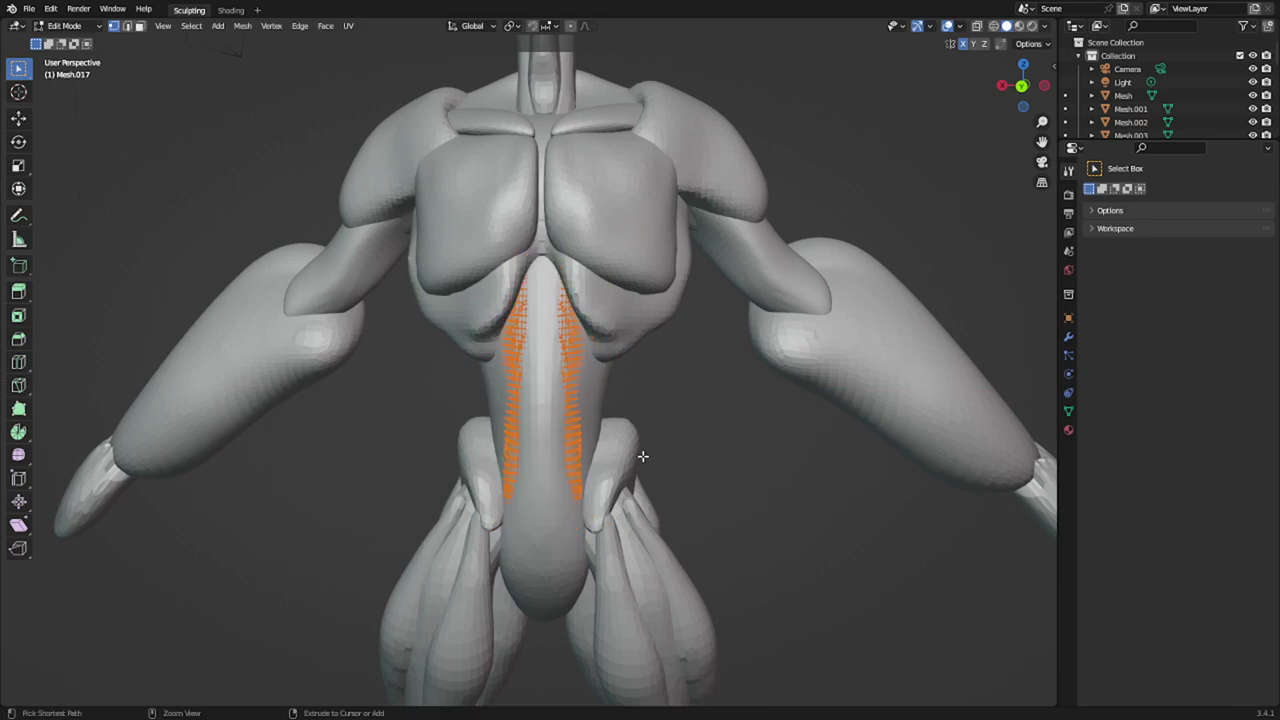
- Move the abdominal strips forward along Y and rotate them so their upper ends spread apart
key("g")
key("y")
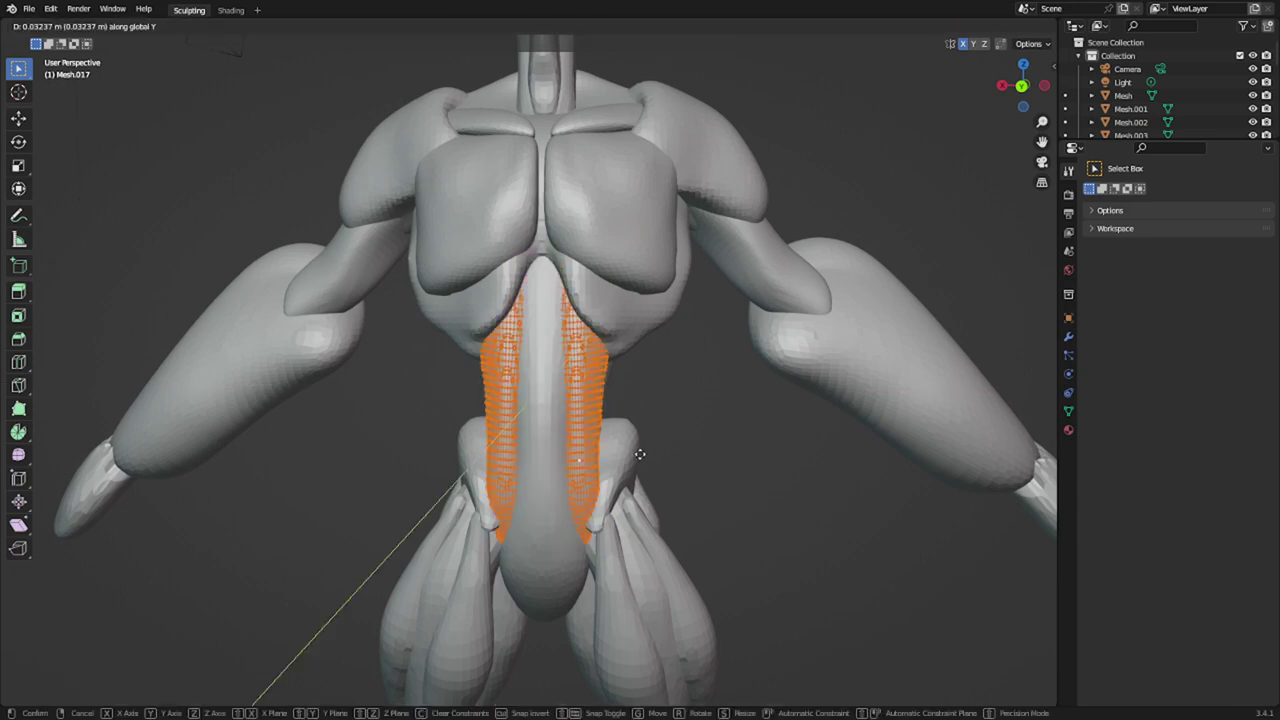
left_click(640, 457)
key("r")
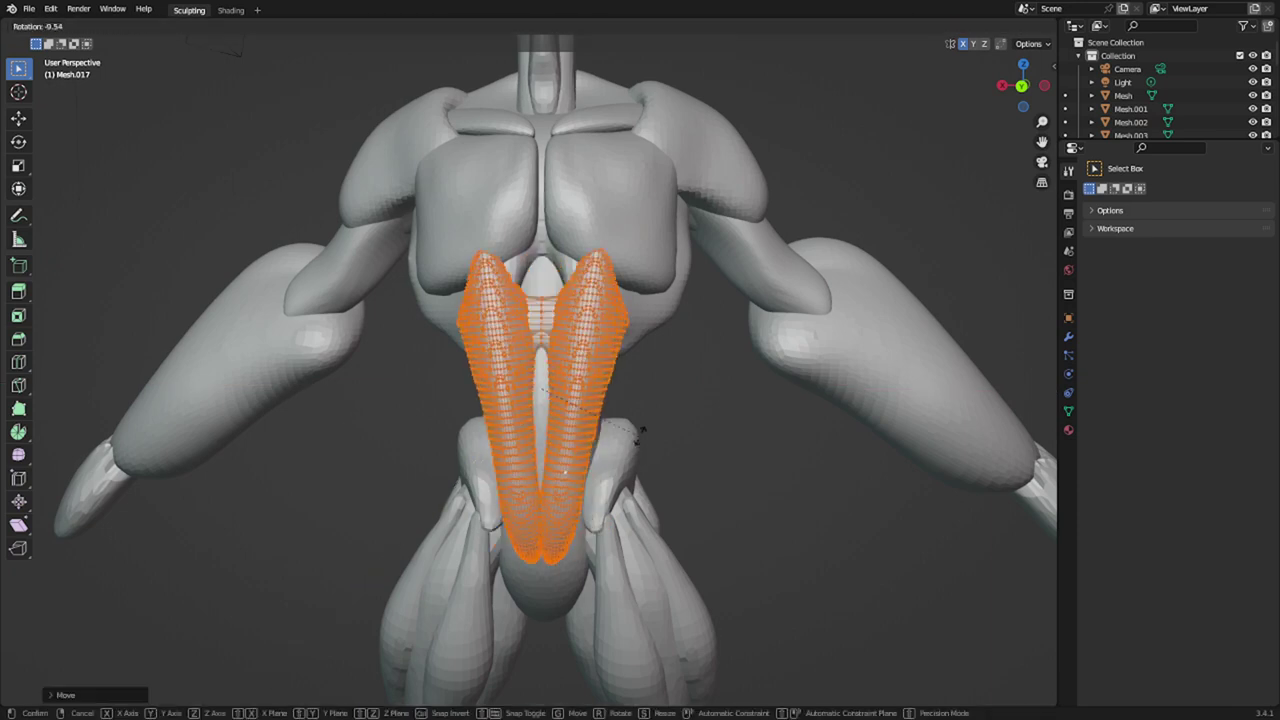
left_click(641, 446)
- Move the abdominal strips back along Y against the torso and return to Object Mode
mouse_move(640, 448)
middle_mouse_down()
mouse_move(623, 489)
mouse_move(517, 457)
middle_mouse_up()
scroll(626, 480, "up", 1)
key("Tab")
key("ctrl+Tab")
left_click(515, 538)
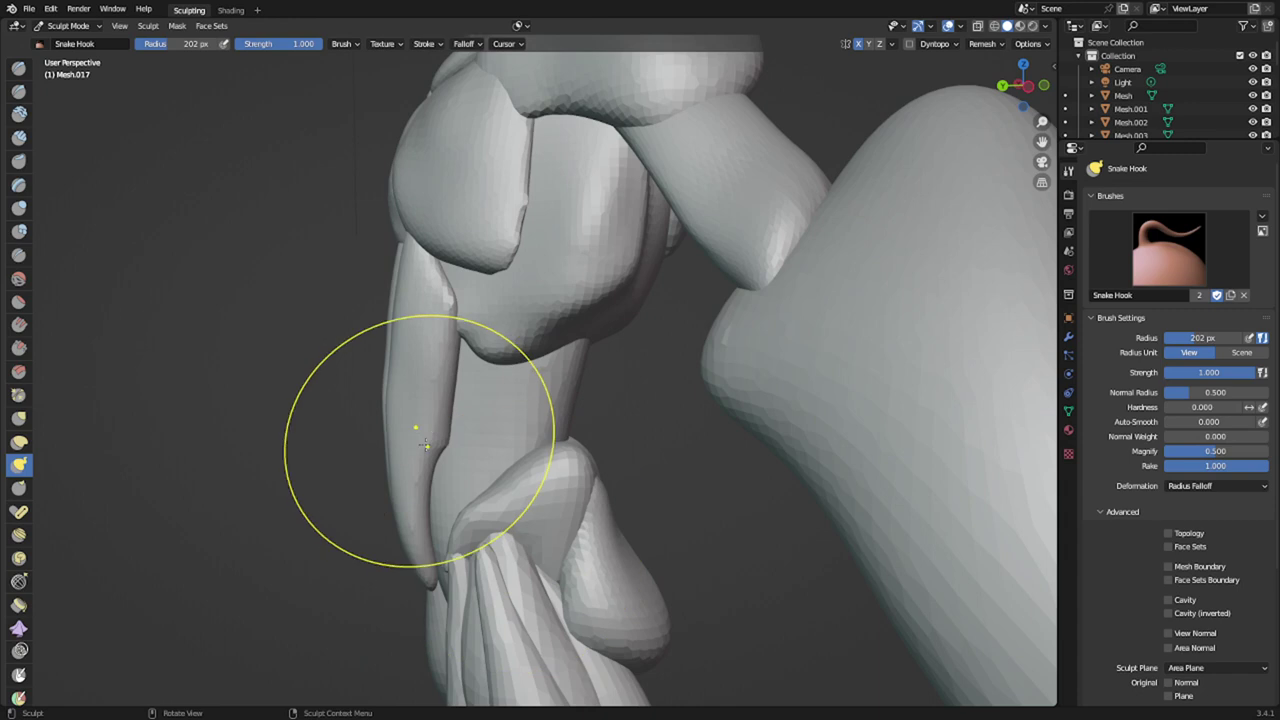
key("ctrl+Tab")
left_click(545, 476)
key("g")
key("y")
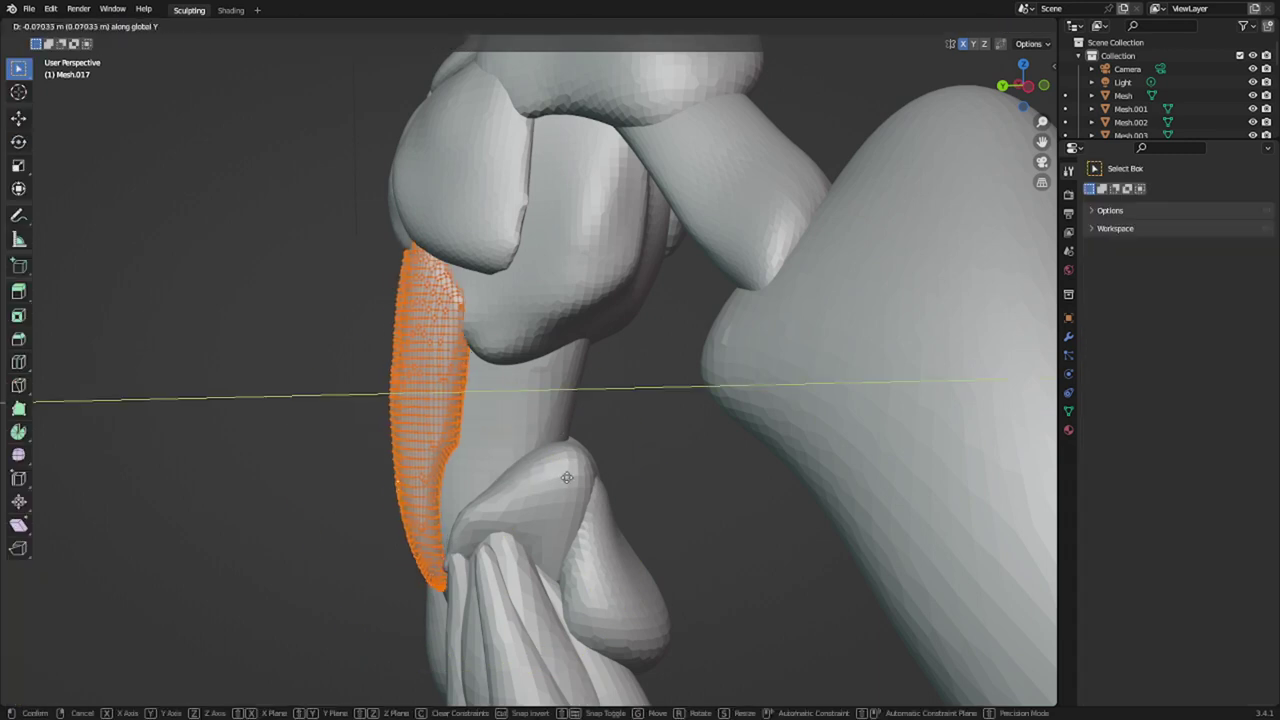
left_click(572, 480)
middle_click_drag(417, 486, 554, 475)
key("ctrl+Tab")
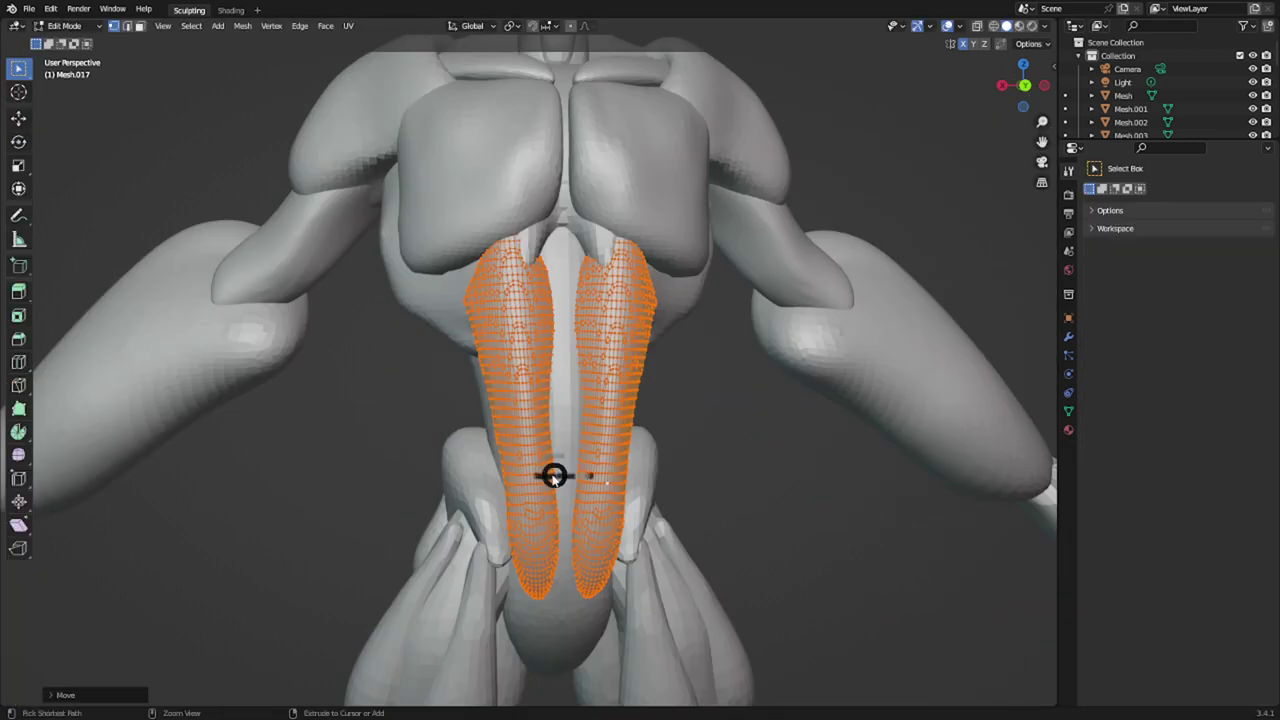
left_click(462, 484)
- Return to Sculpt Mode, target the abdominal strips and push their upper ends inward using Snake Hook with a 202 px radius
scroll(463, 486, "down", 2)
mouse_move(553, 522)
middle_mouse_down()
mouse_move(558, 533)
mouse_move(496, 523)
mouse_move(546, 512)
middle_mouse_up()
scroll(538, 440, "up", 2)
left_click(545, 415)
scroll(554, 403, "down", 4)
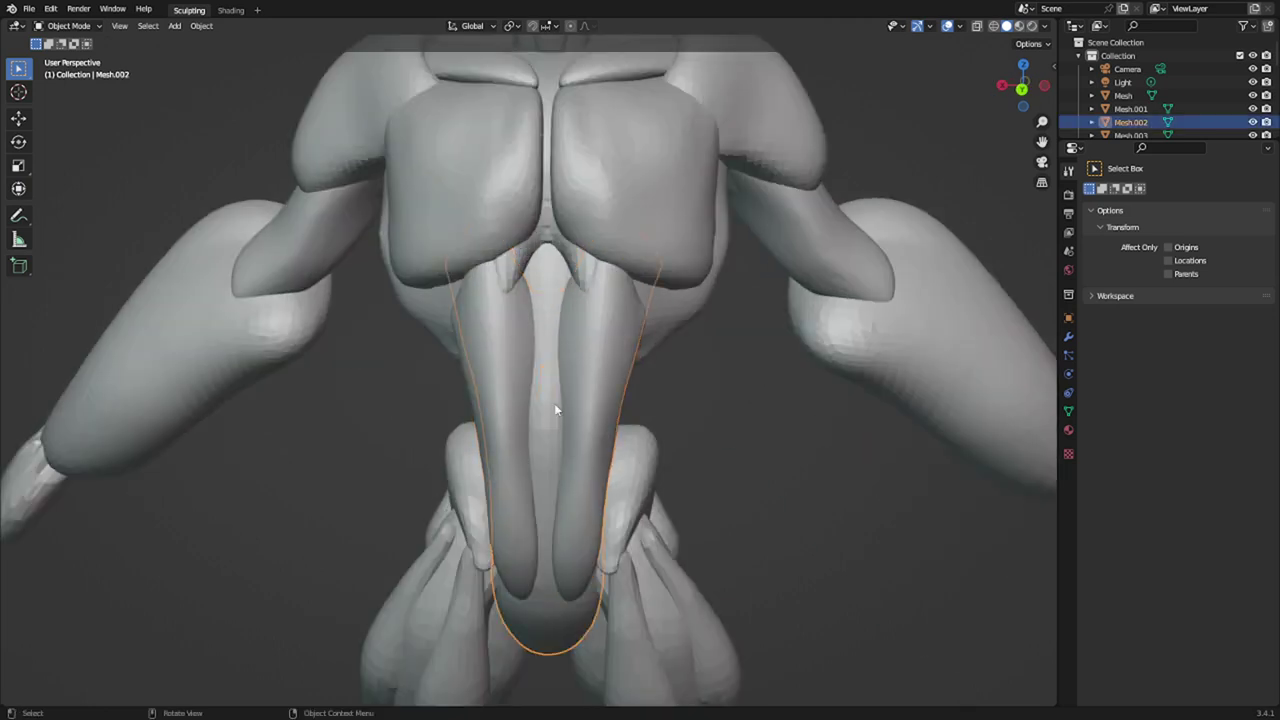
key("ctrl+Tab")
left_click(594, 409)
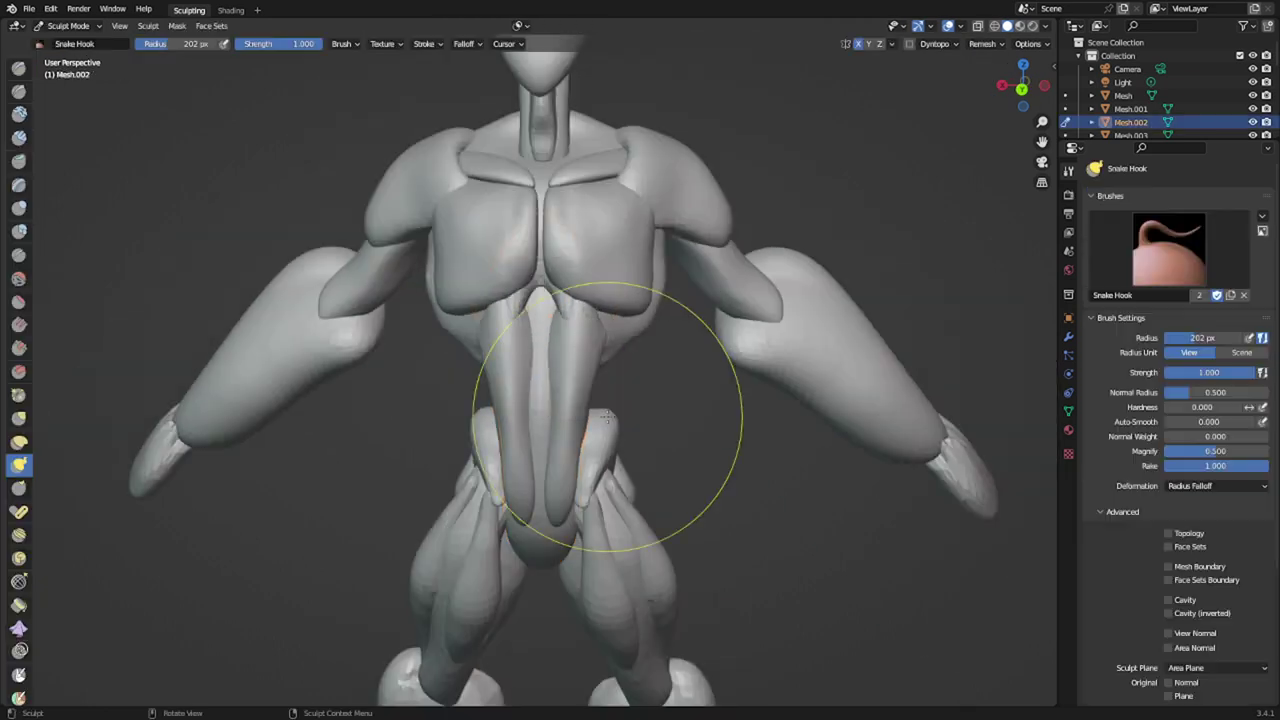
key("alt+q")
mouse_move(574, 346)
middle_mouse_down()
mouse_move(516, 359)
mouse_move(483, 327)
mouse_move(476, 292)
middle_mouse_up()
left_click_drag(456, 328, 471, 345)
middle_click_drag(471, 345, 627, 331)
- Switch sculpting to the ribcage mesh and build up its lower front edge using the Draw brush with a 42 px radius
key("alt+q")
key("f")
left_click(515, 317)
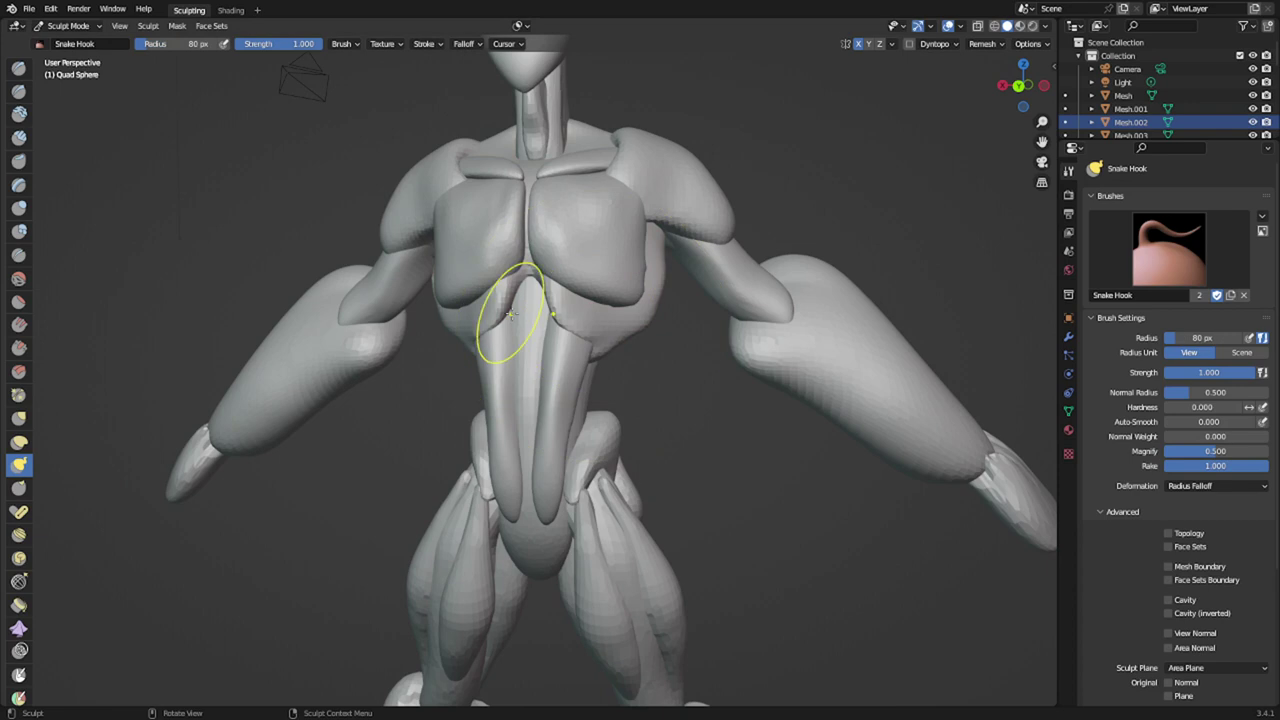
key("f")
left_click(518, 327)
key("x")
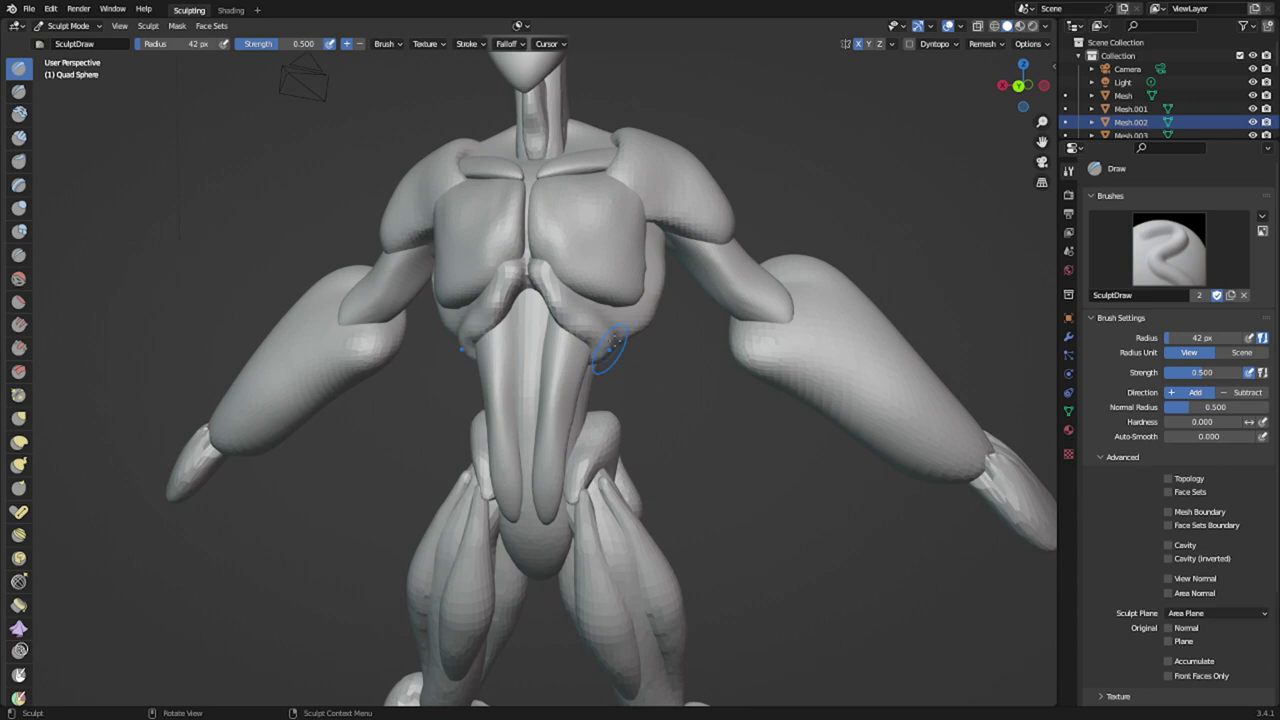
- Build up the ribcage's lower edge along the side and back using the Draw brush with an 86 px radius
middle_click_drag(607, 362, 548, 325)
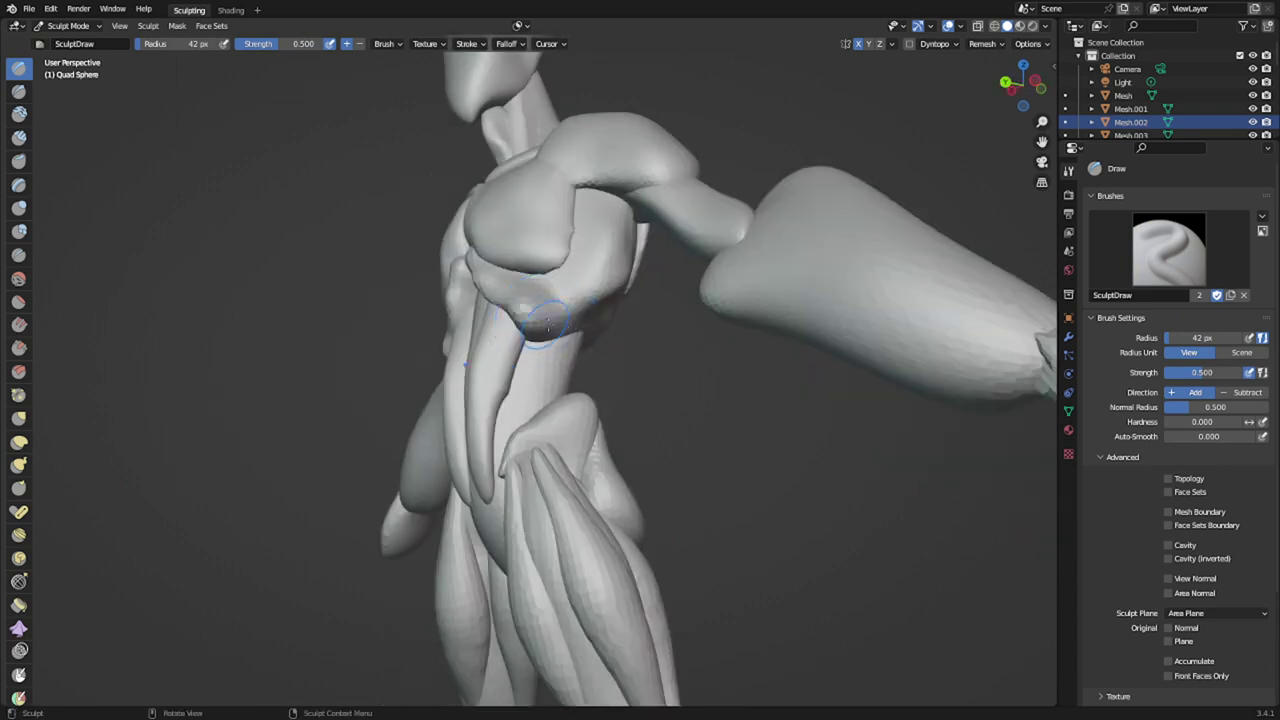
left_click(575, 328)
left_click_drag(576, 330, 577, 341)
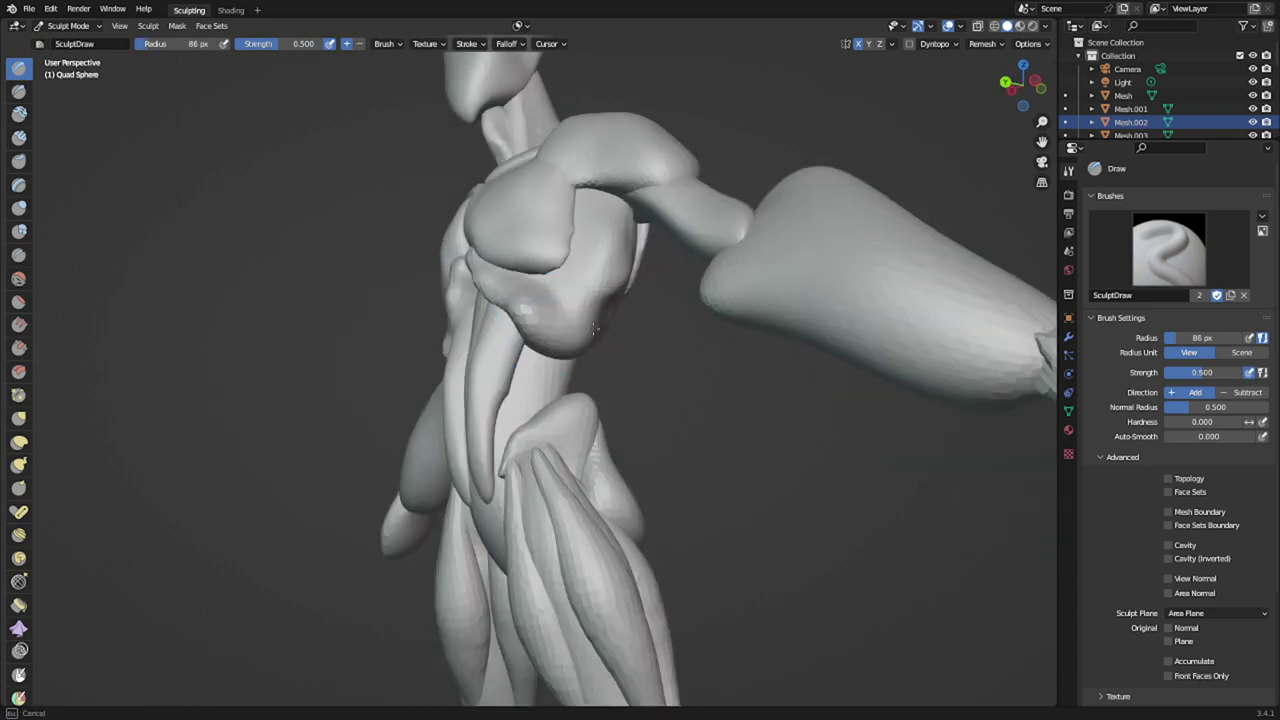
middle_click_drag(612, 343, 508, 336)
left_click_drag(520, 326, 527, 302)
middle_click_drag(527, 300, 457, 337)
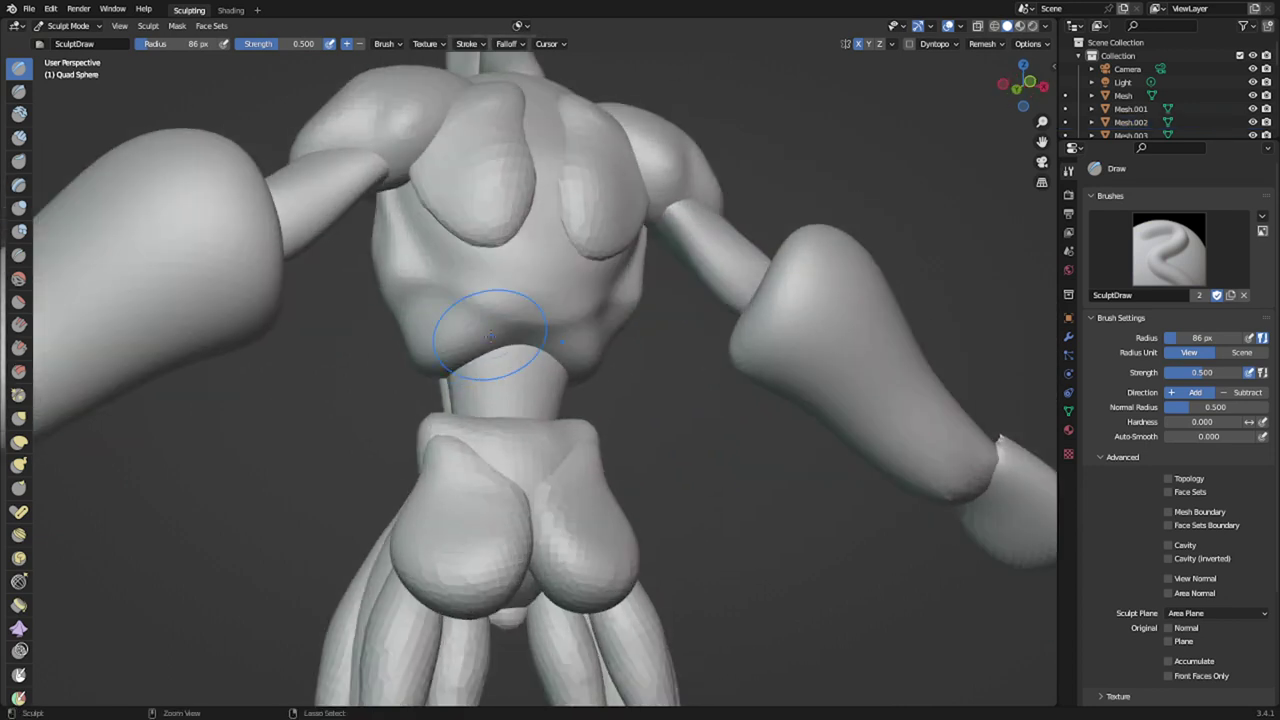
- Switch to Object Mode and duplicate the abdominal strips in place
key("ctrl+Tab")
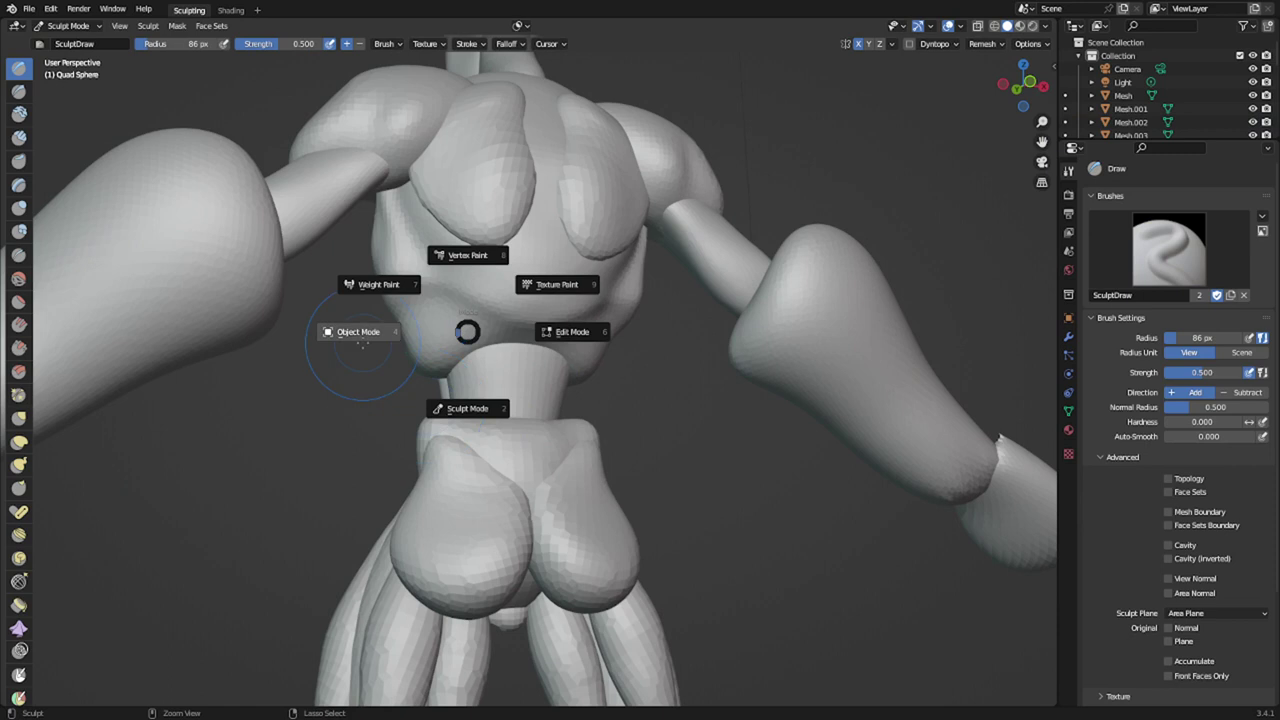
left_click(362, 343)
middle_click_drag(362, 366, 508, 400)
left_click(470, 390)
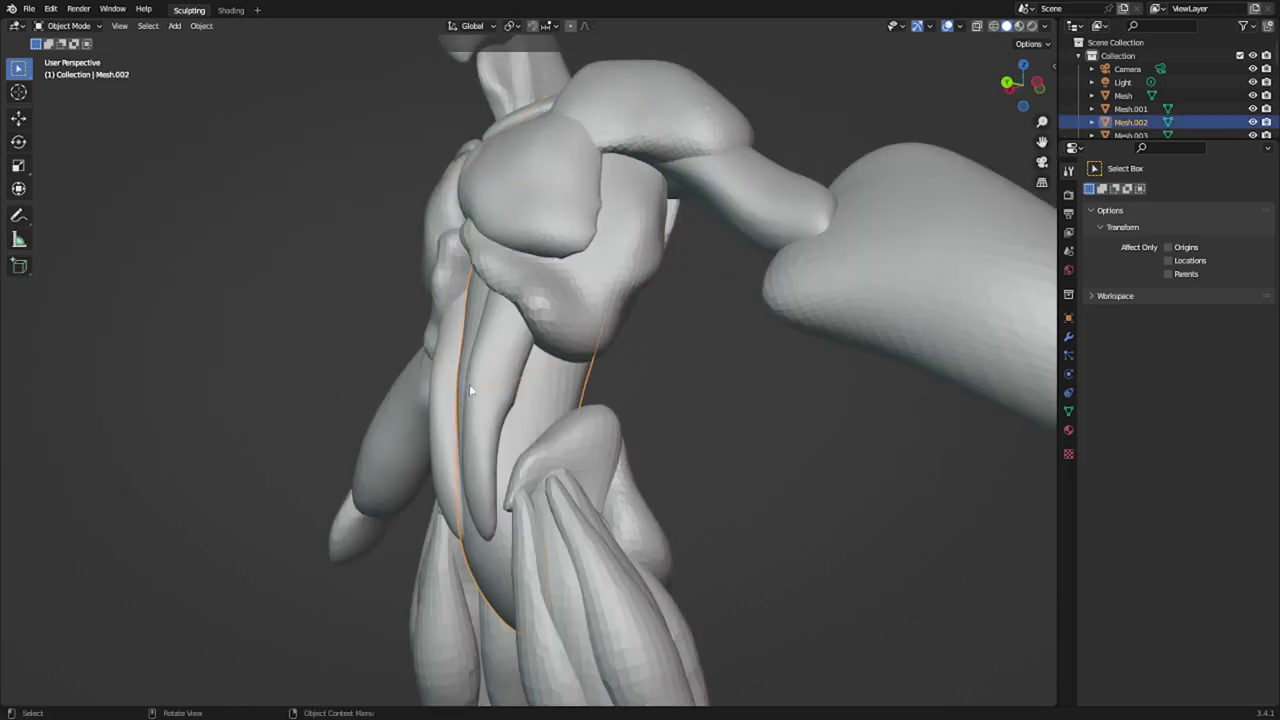
left_click(477, 387)
key("shift+d")
right_click(606, 310)
- In Edit Mode, move the whole duplicated strip mesh backward along Y to the lower back
key("Tab")
key("alt+a")
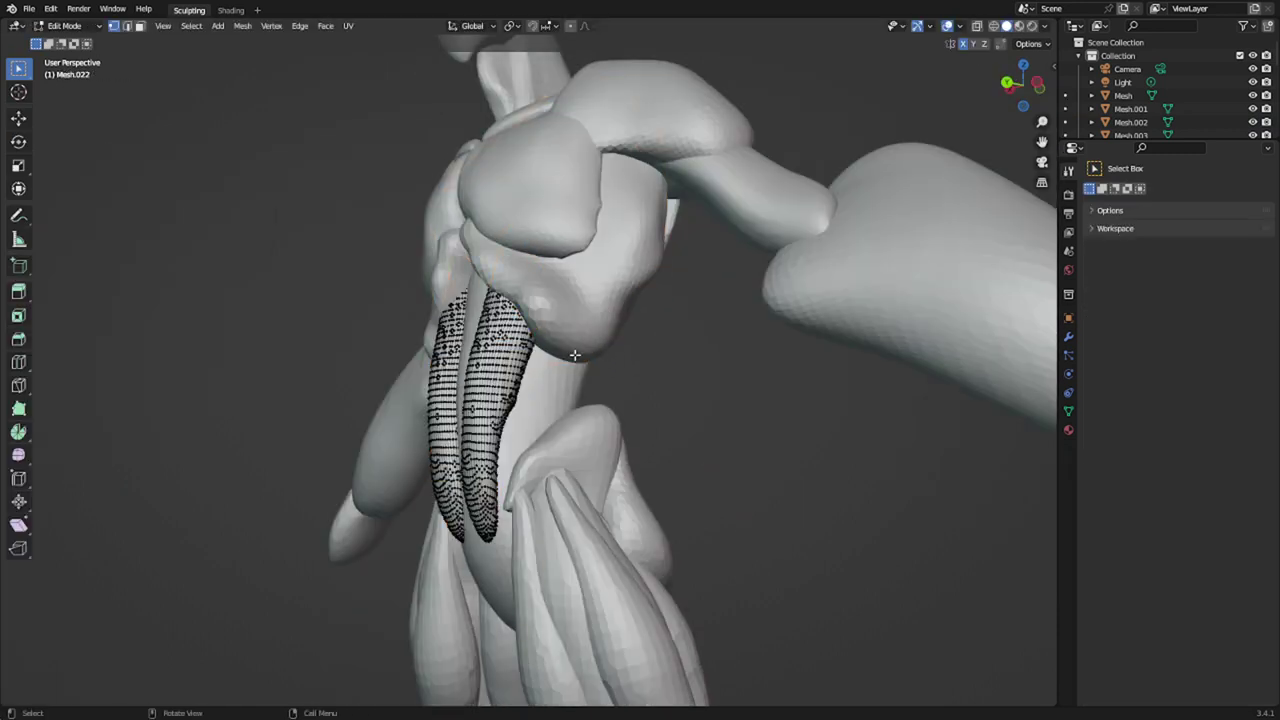
key("a")
key("g")
key("y")
left_click(670, 362)
- Return to Sculpt Mode and fit the lower-back strips between ribcage and pelvis using Snake Hook with a 179 px radius
middle_click_drag(673, 366, 404, 386)
scroll(415, 385, "up", 1)
key("ctrl+Tab")
left_click(401, 477)
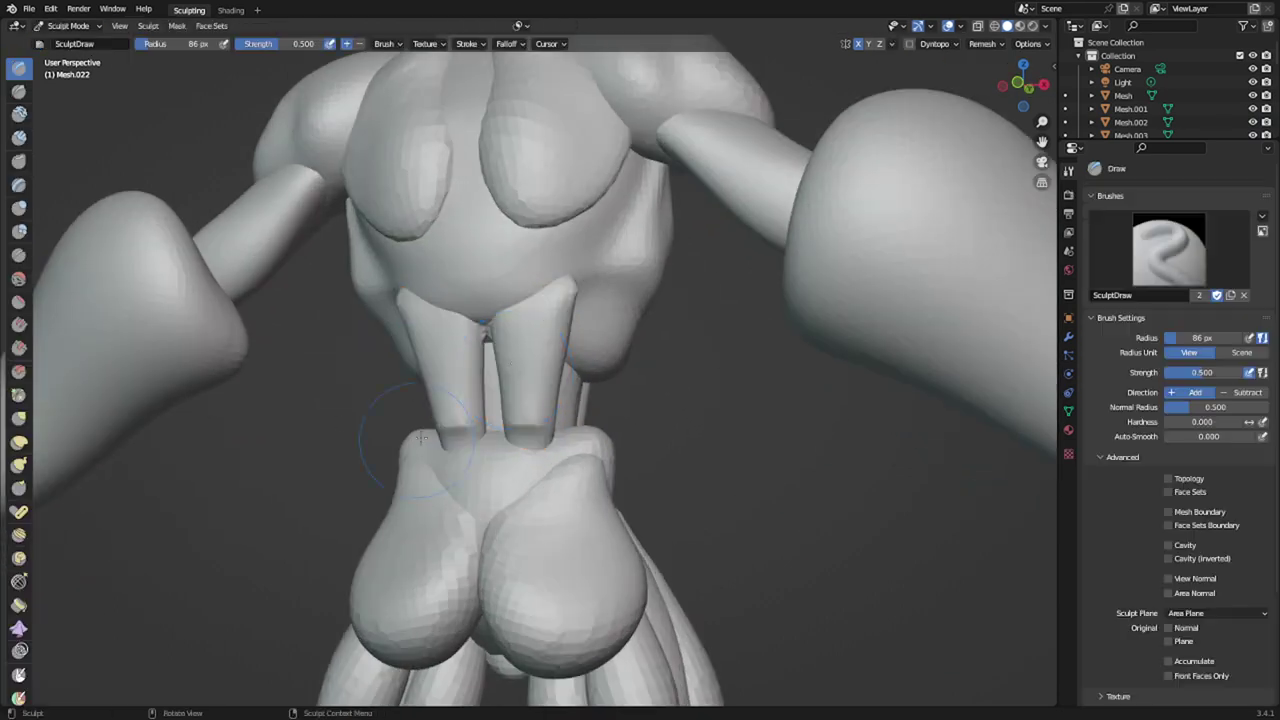
left_click(534, 358)
mouse_move(523, 337)
left_mouse_down()
mouse_move(508, 314)
mouse_move(485, 333)
left_mouse_up()
key("k")
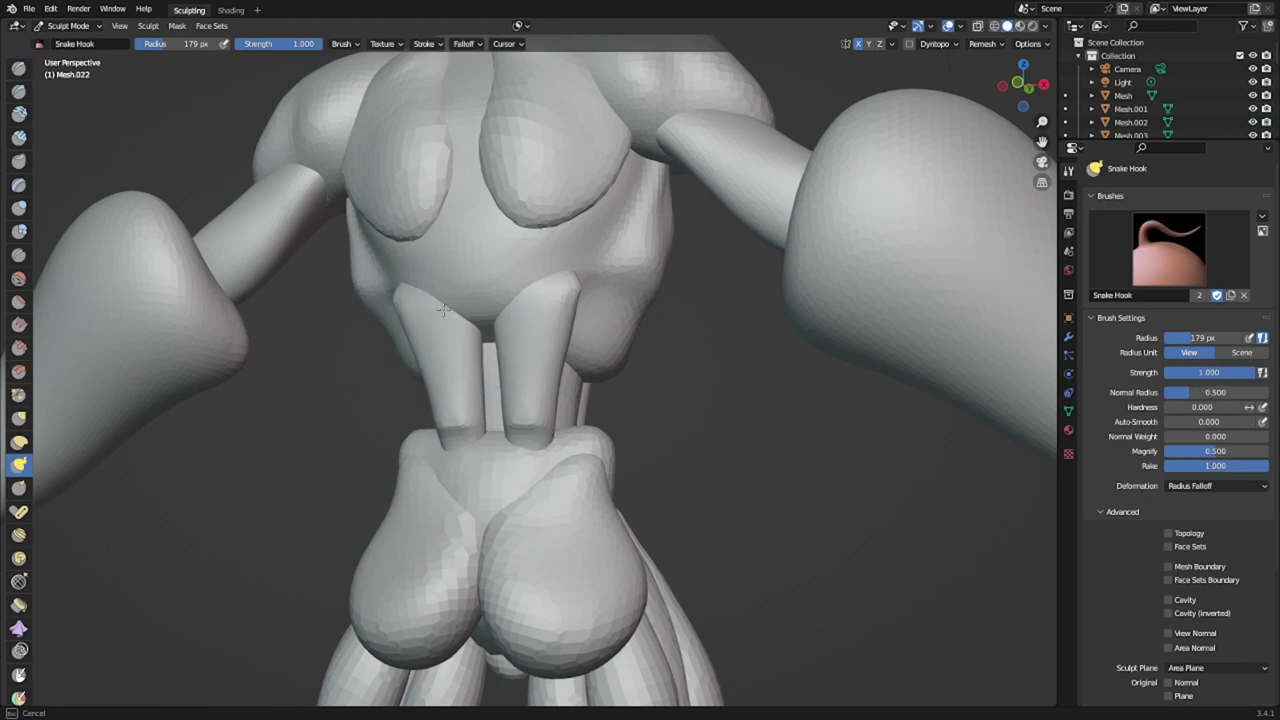
middle_click_drag(455, 331, 625, 316)
left_click_drag(601, 416, 539, 404)
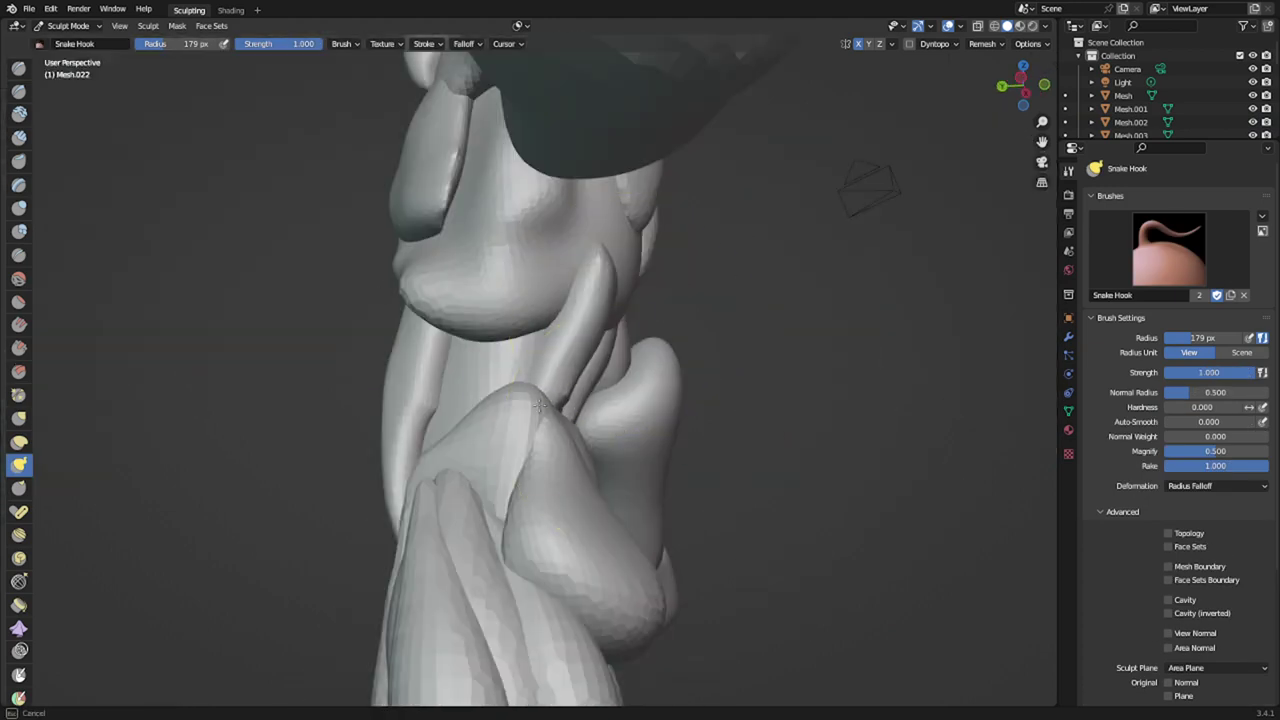
left_click_drag(594, 352, 572, 364)
middle_click_drag(561, 383, 418, 414)
- Thicken the lower-back strips using Inflate at 179 px, and the pelvis's upper rear edge at 62 px
key("i")
left_click_drag(509, 413, 516, 300)
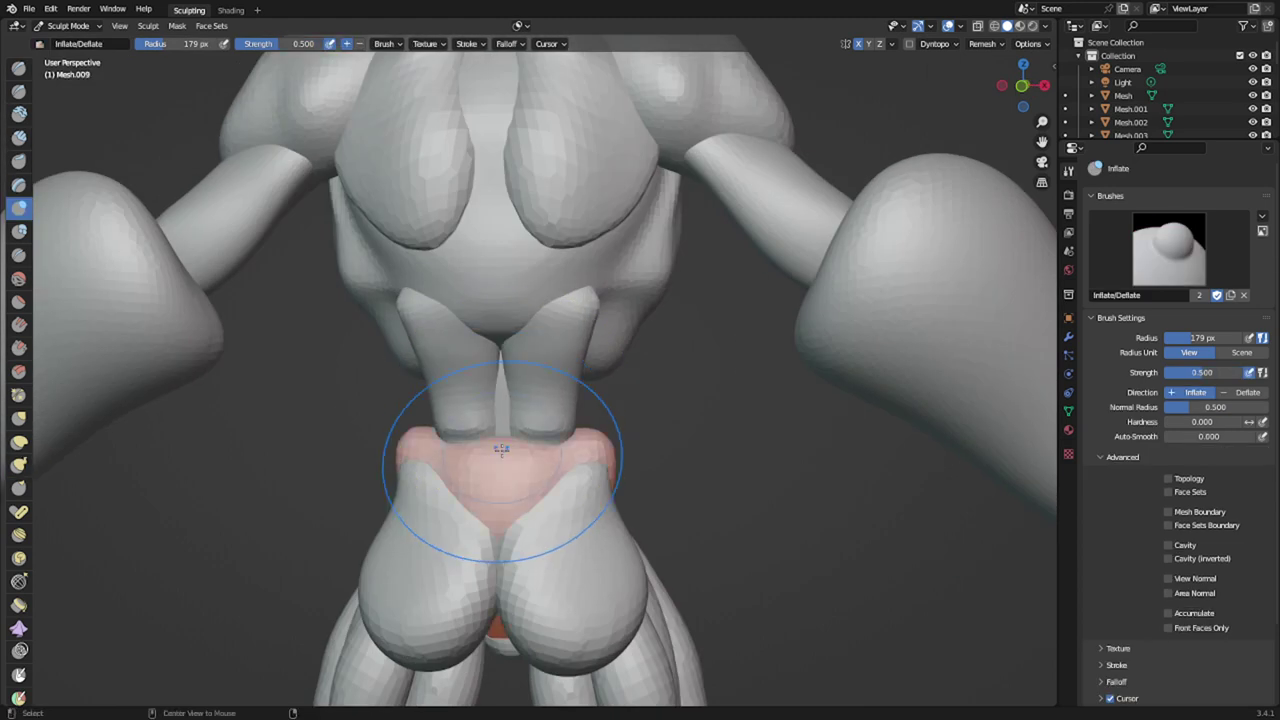
mouse_move(507, 470)
middle_mouse_down()
mouse_move(400, 472)
mouse_move(571, 471)
middle_mouse_up()
key("f")
left_click(580, 467)
middle_click_drag(614, 498, 535, 531)
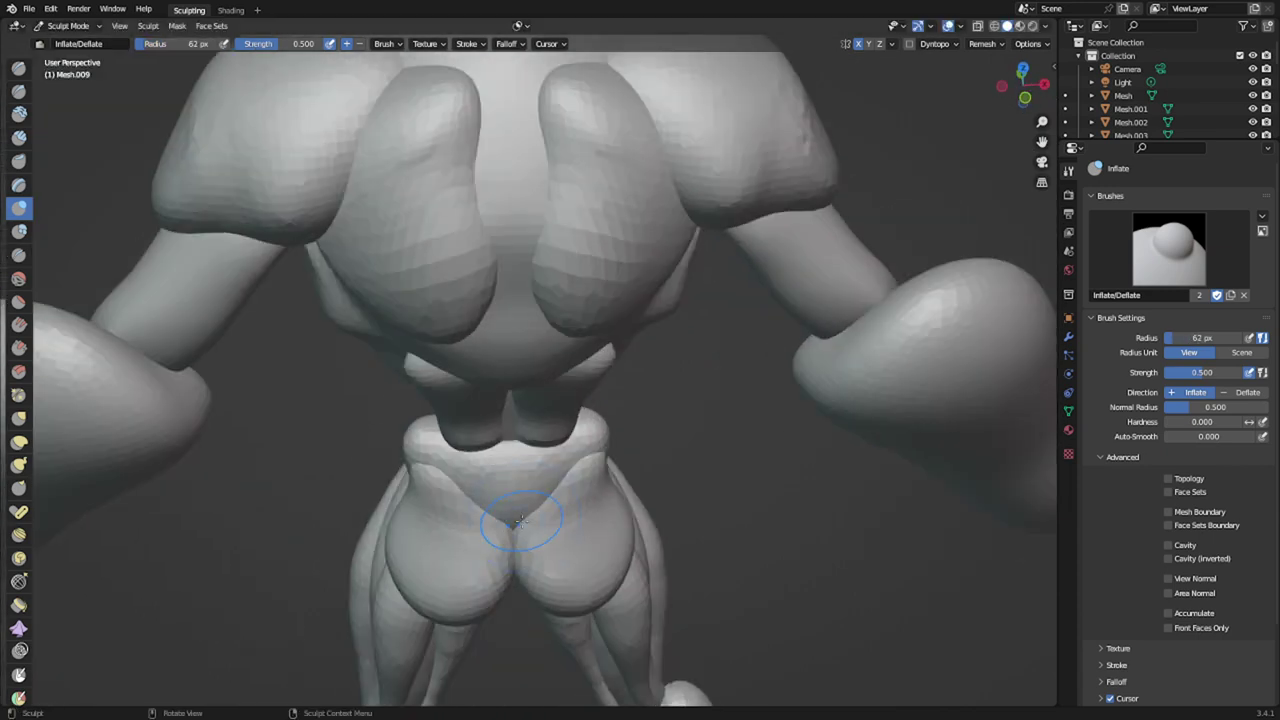
- Reshape the pelvis's upper rear and side edges around the lower-back muscles using Snake Hook with a 125 px radius
key("alt+q")
mouse_move(572, 472)
middle_mouse_down()
mouse_move(505, 433)
mouse_move(508, 450)
mouse_move(543, 382)
mouse_move(514, 422)
mouse_move(529, 411)
middle_mouse_up()
key("alt+q")
key("f")
left_click(543, 380)
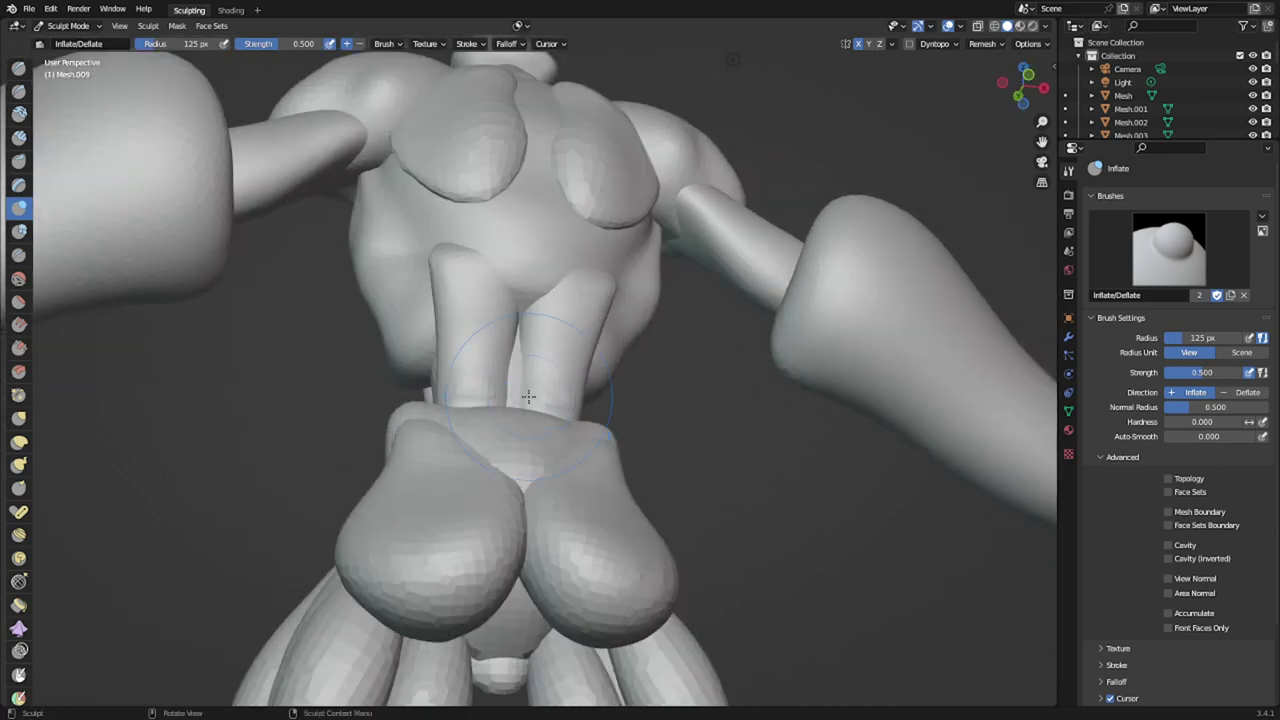
key("k")
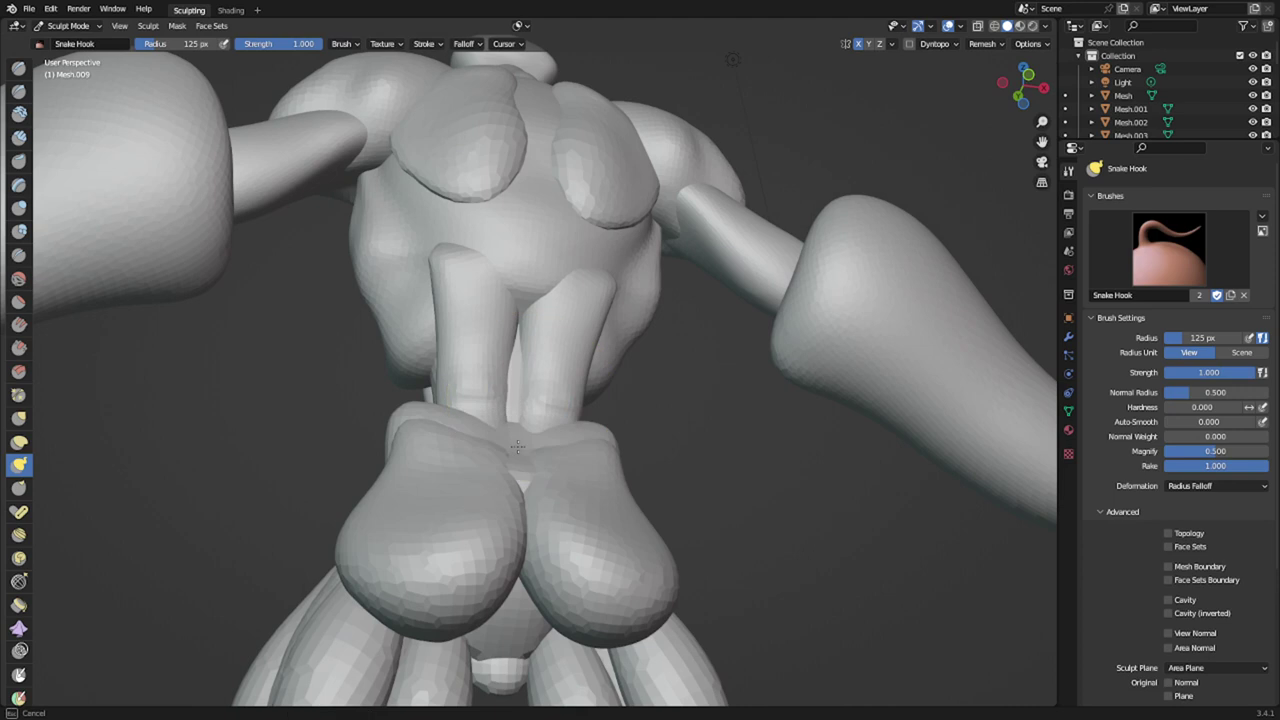
middle_click_drag(524, 440, 516, 497)
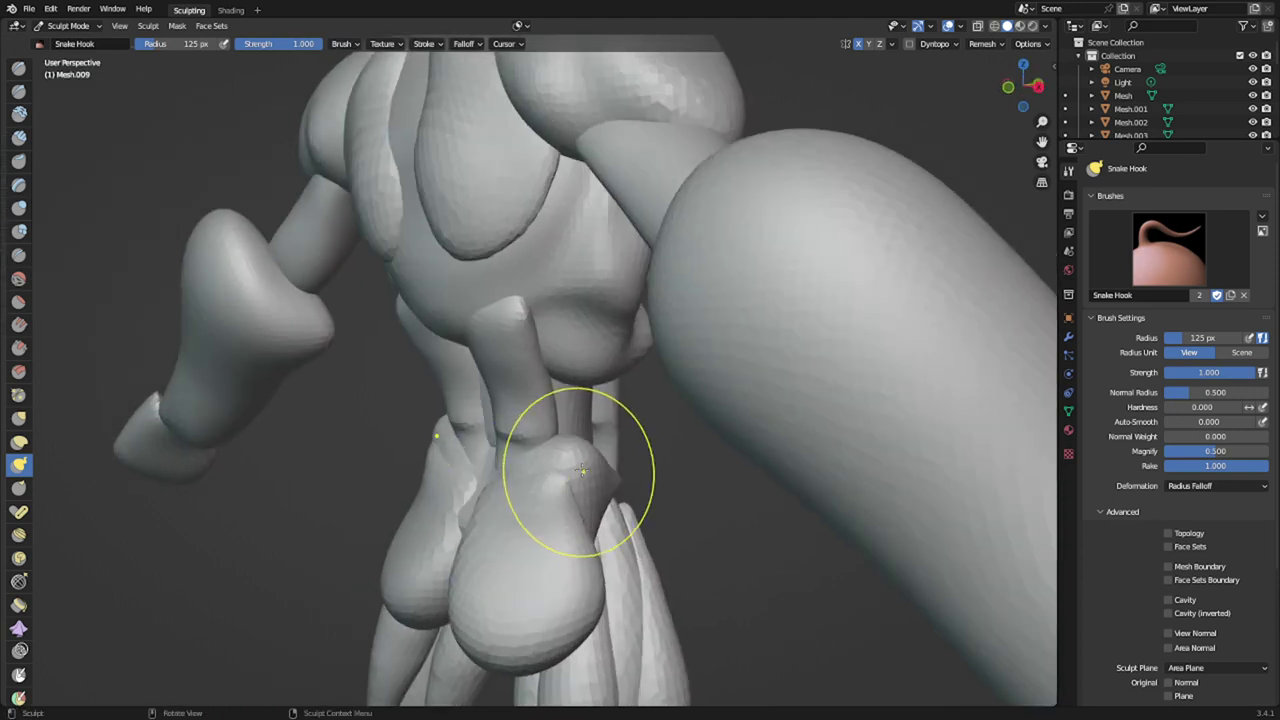
left_click_drag(582, 455, 558, 450)
- Pull the upper ends of the separate thigh muscles up under the hip using Snake Hook with a 160 px radius
key("f")
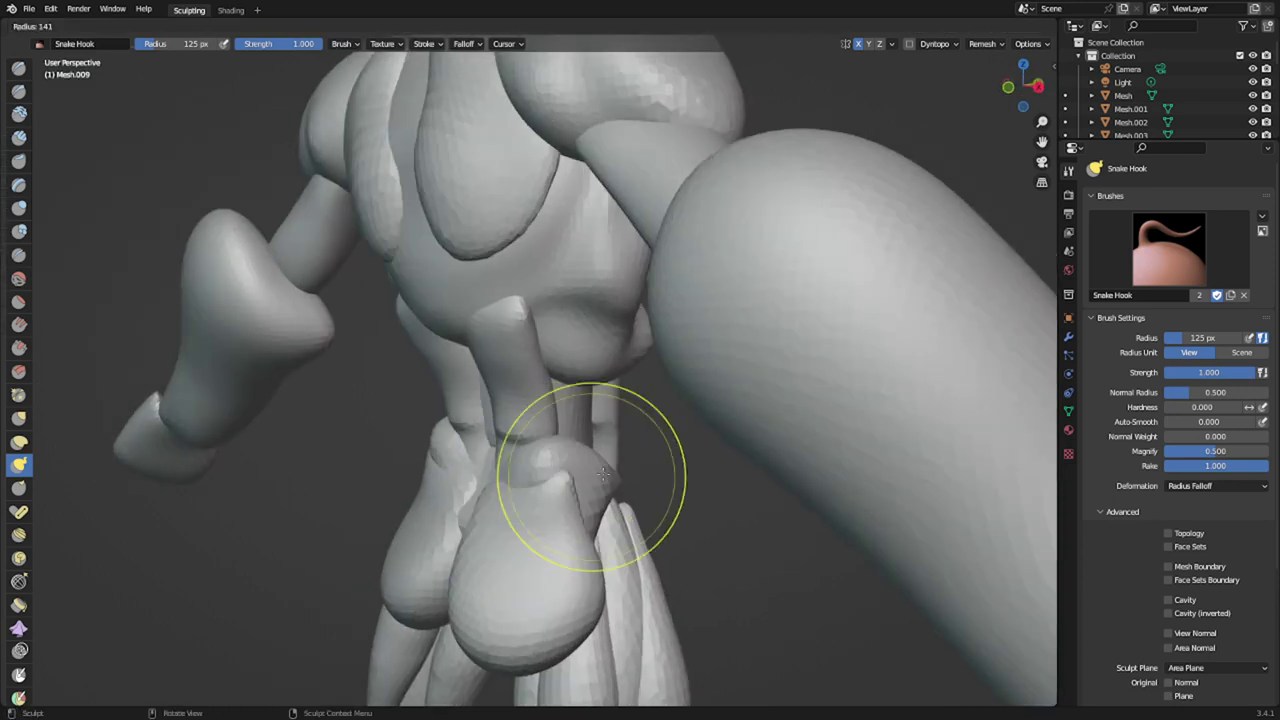
left_click(698, 474)
mouse_move(585, 492)
middle_mouse_down()
mouse_move(447, 478)
mouse_move(500, 540)
mouse_move(551, 423)
mouse_move(526, 486)
middle_mouse_up()
key("alt+q")
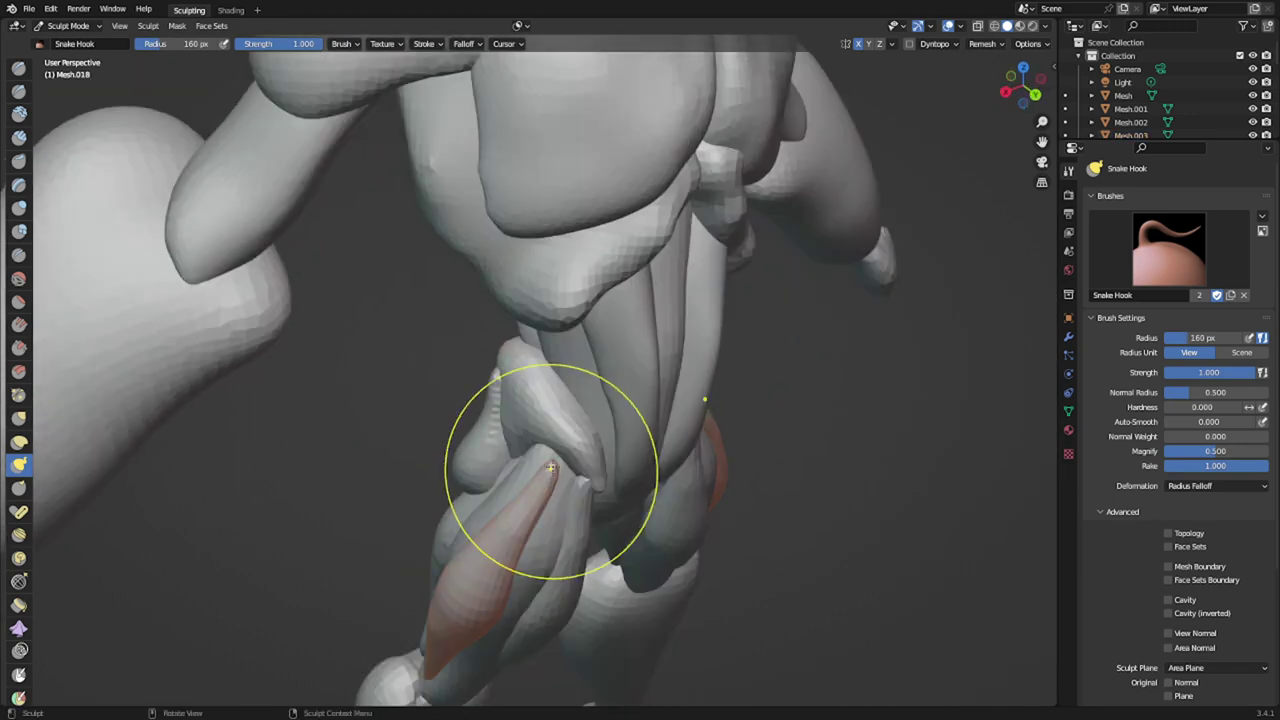
left_click_drag(554, 470, 560, 451)
middle_click_drag(570, 440, 604, 428)
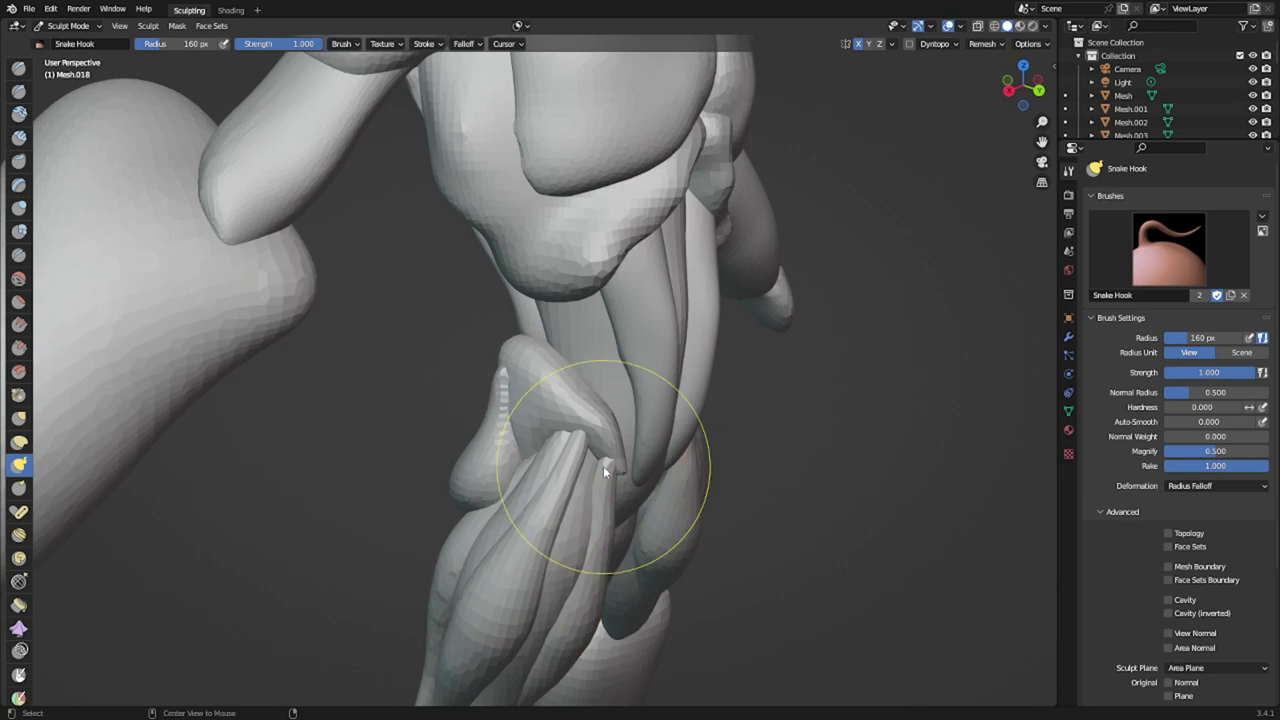
key("alt+q")
left_click_drag(604, 466, 607, 462)
mouse_move(577, 483)
middle_mouse_down()
mouse_move(599, 480)
mouse_move(525, 498)
middle_mouse_up()
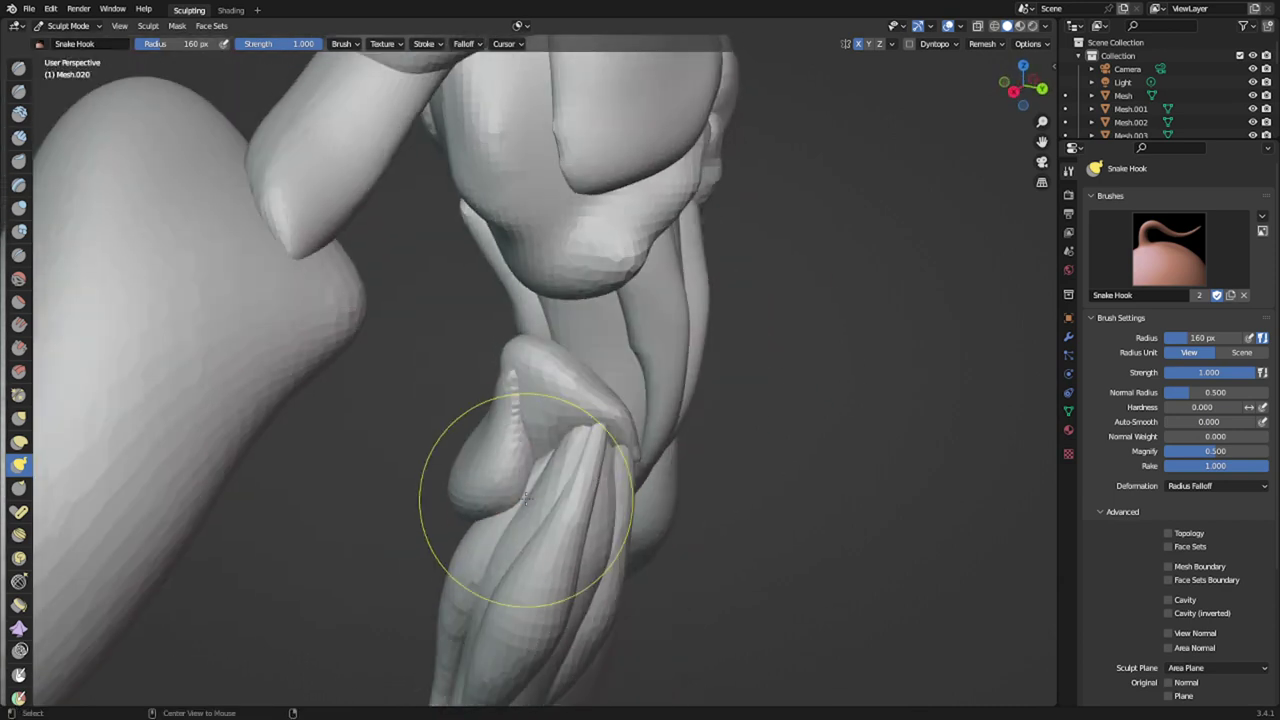
key("alt+q")
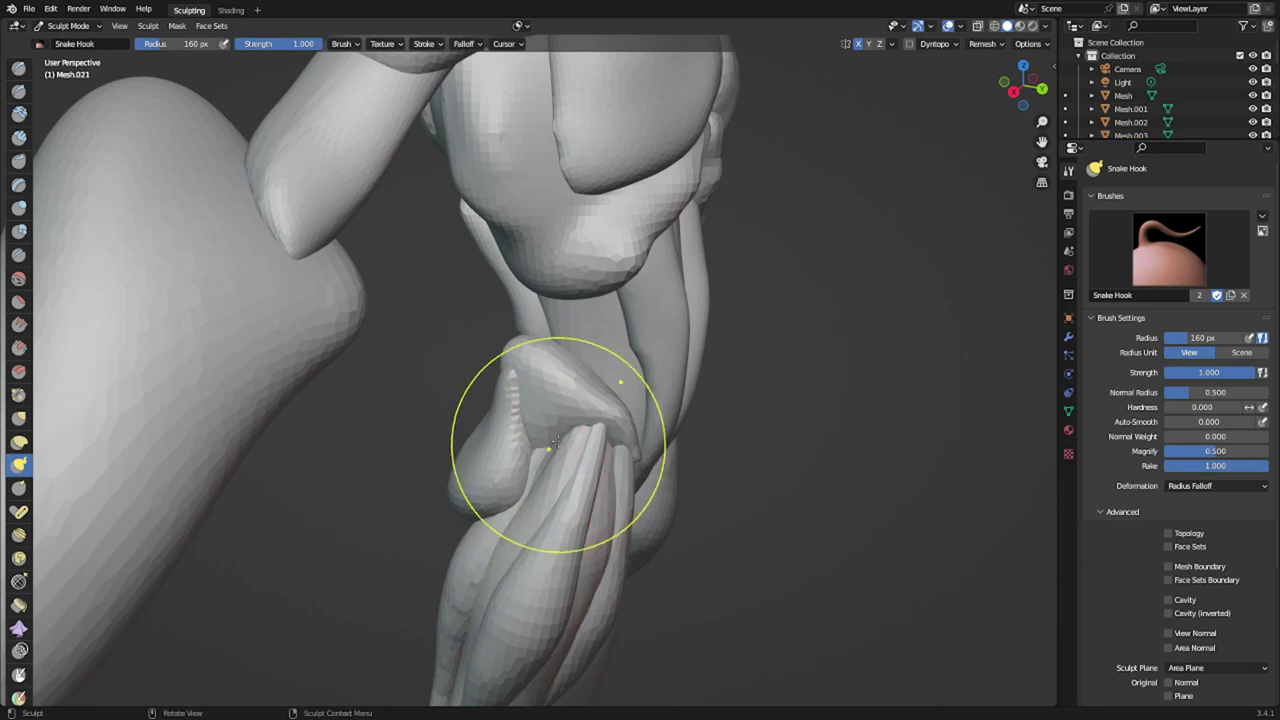
- Push the outer sides of the glutes inward using Snake Hook with a 240 px radius
mouse_move(551, 433)
middle_mouse_down()
mouse_move(494, 502)
mouse_move(506, 451)
mouse_move(692, 516)
middle_mouse_up()
key("f")
left_click(745, 514)
left_click_drag(574, 525, 586, 483)
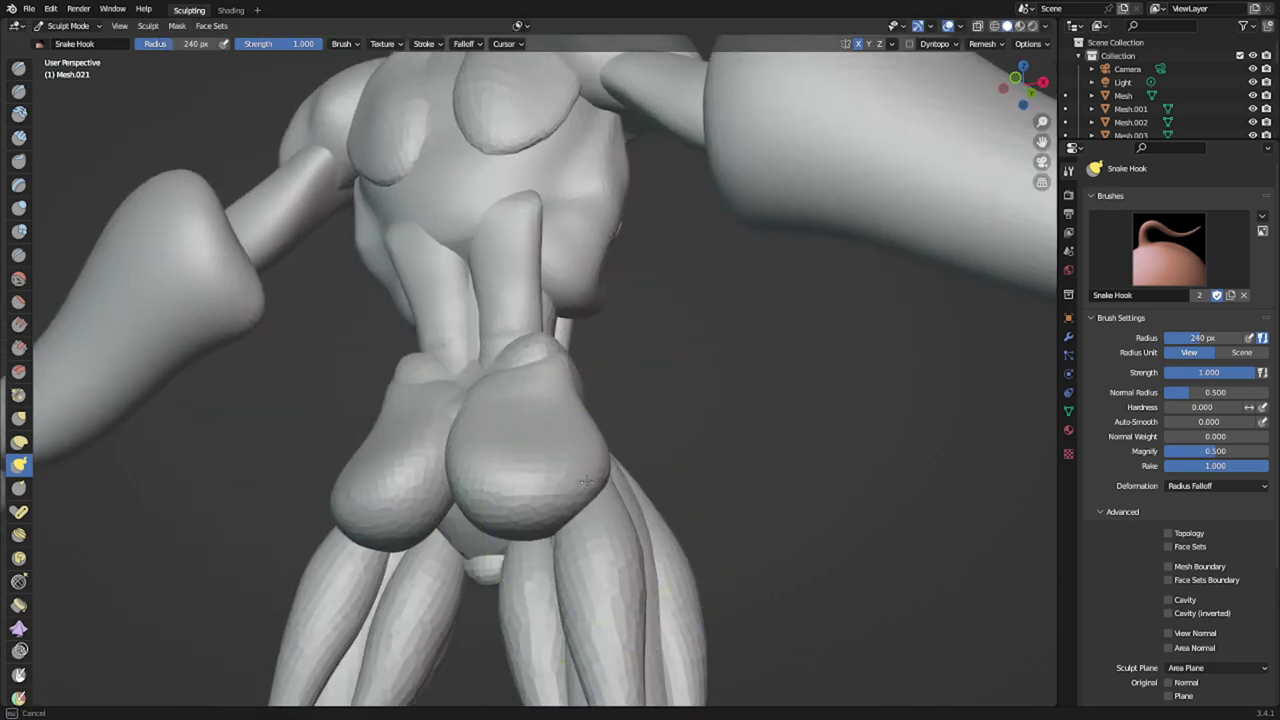
left_click_drag(603, 428, 581, 430)
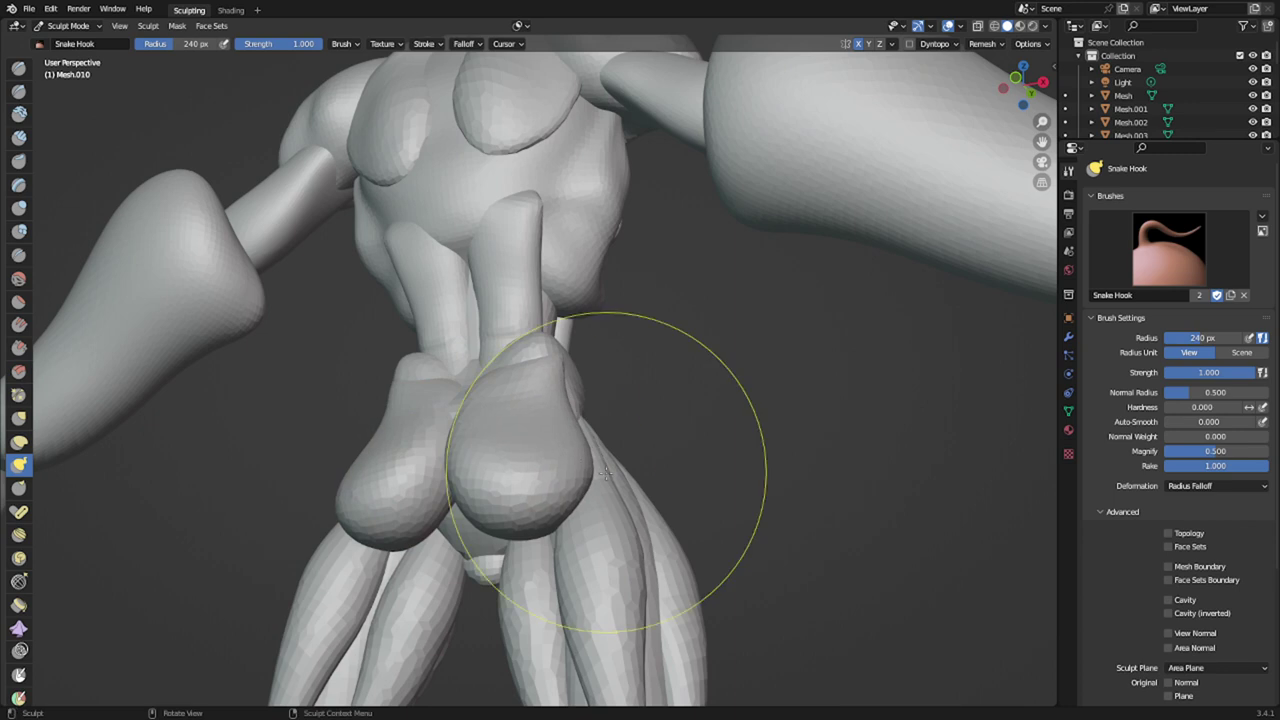
mouse_move(573, 468)
middle_mouse_down()
mouse_move(631, 426)
mouse_move(614, 476)
middle_mouse_up()
scroll(594, 480, "up", 2)
left_click_drag(542, 466, 553, 468)
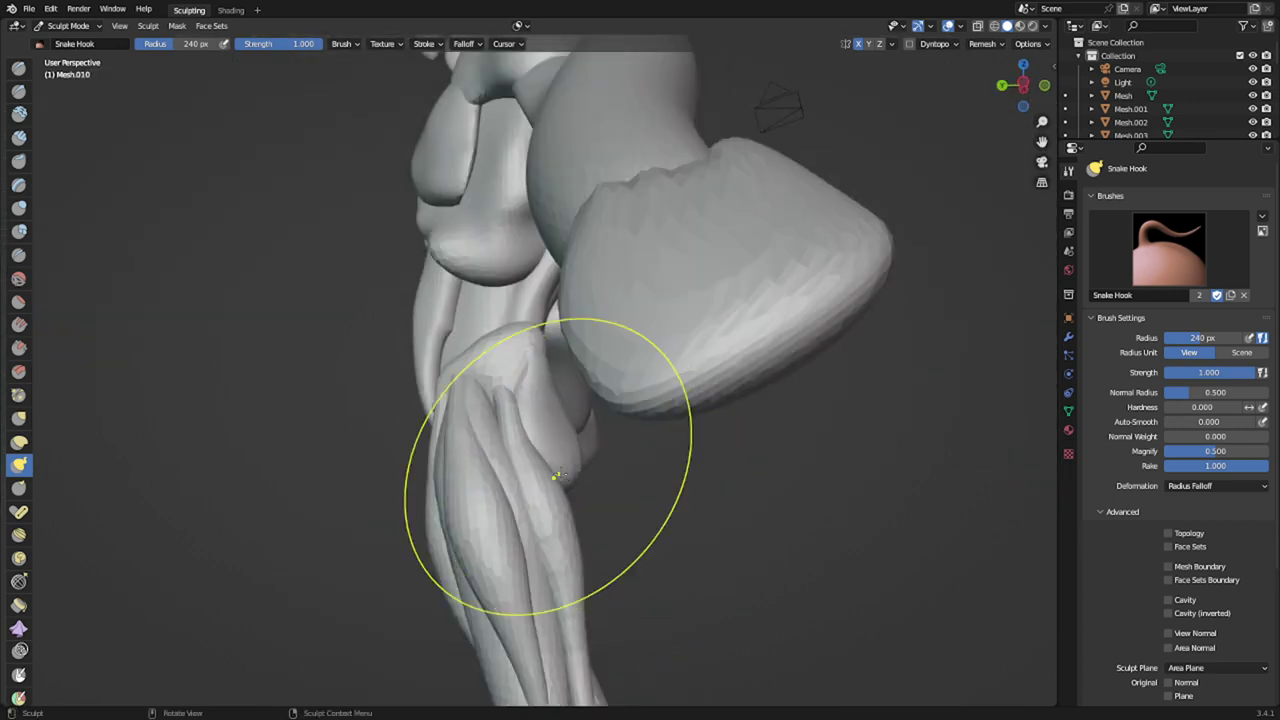
- Target the ribcage mesh and pull its lower front edge upward using Snake Hook with a 240 px radius
scroll(555, 474, "down", 2)
mouse_move(544, 477)
middle_mouse_down()
mouse_move(301, 493)
mouse_move(214, 523)
mouse_move(58, 509)
middle_mouse_up()
scroll(300, 474, "down", 2)
middle_click_drag(420, 475, 383, 494)
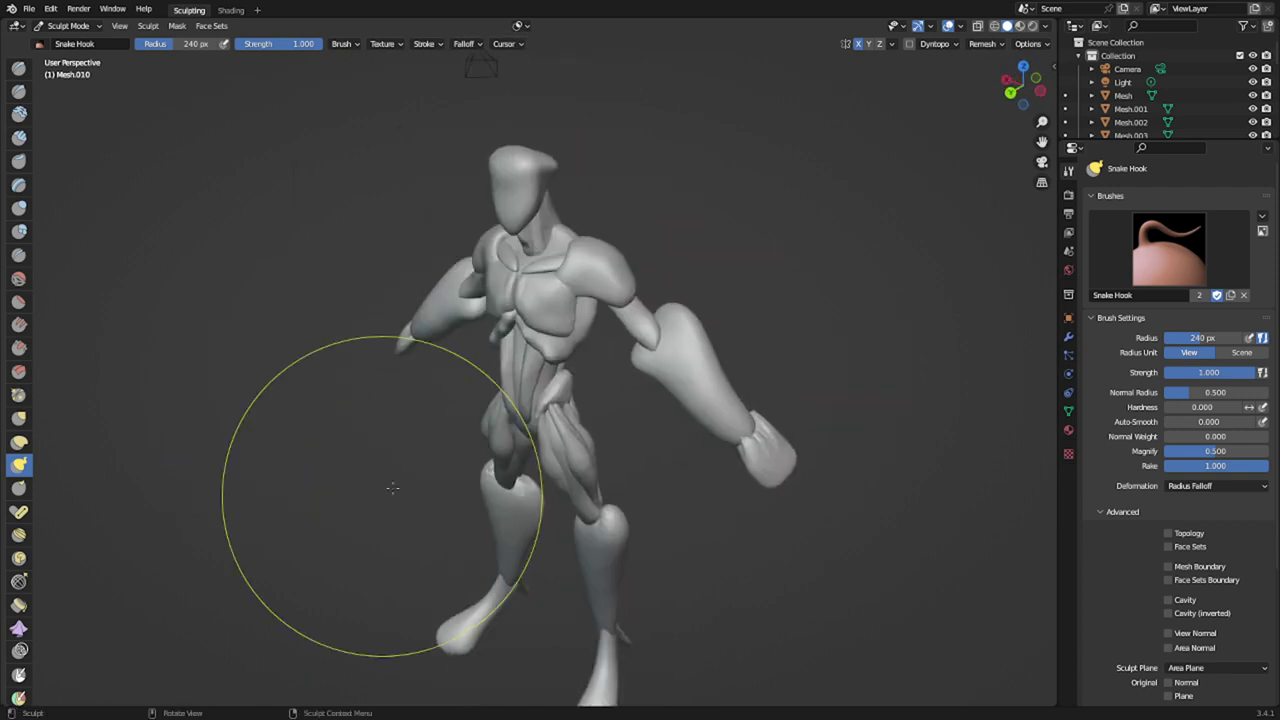
scroll(507, 310, "up", 4)
middle_click_drag(578, 332, 588, 427, "shift")
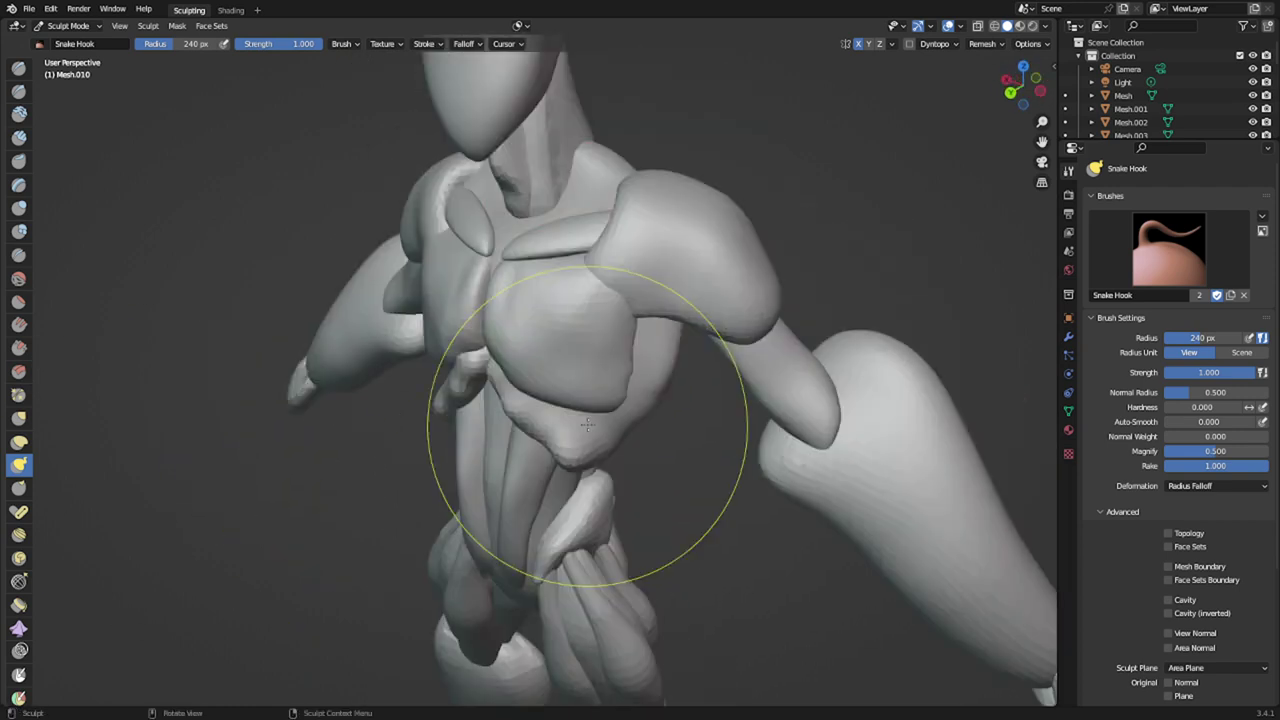
key("alt+q")
left_click_drag(558, 438, 560, 413)
mouse_move(562, 413)
middle_mouse_down()
mouse_move(673, 389)
mouse_move(672, 314)
mouse_move(603, 430)
middle_mouse_up()
scroll(624, 308, "up", 3)
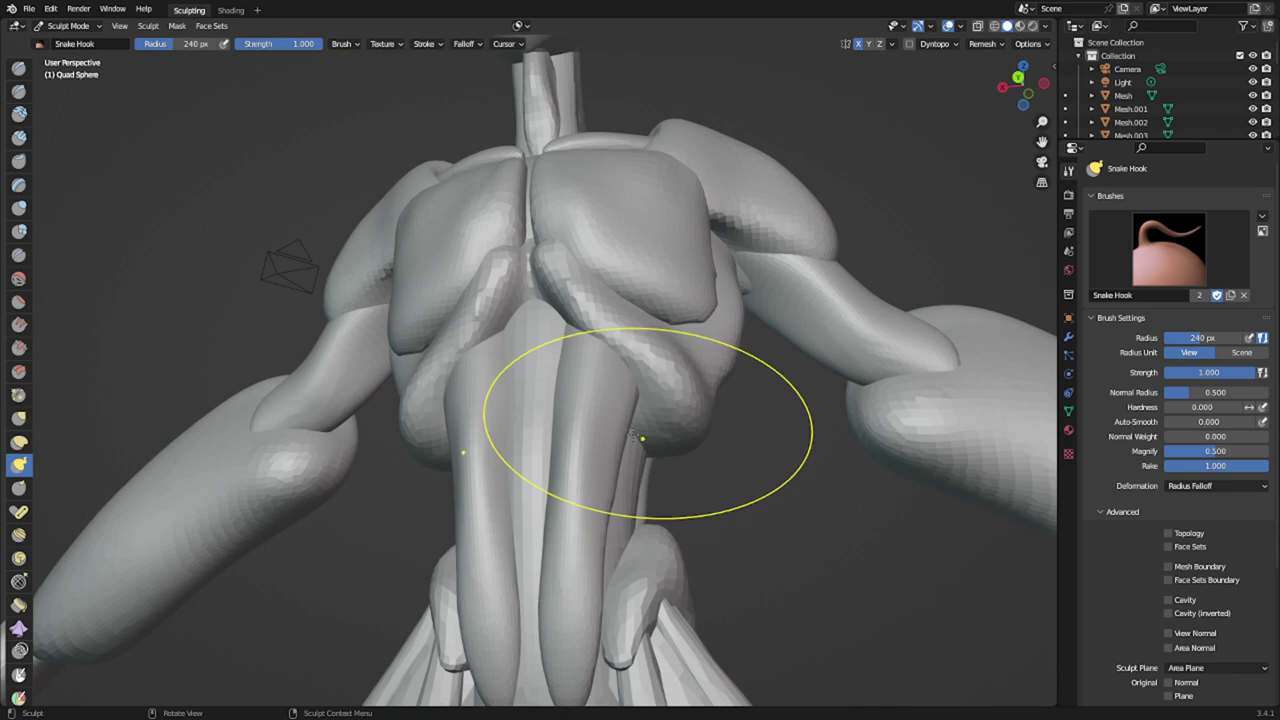
- Examine the chest, ribcage and abdomen proportions from the front and side
middle_click_drag(633, 433, 579, 487)
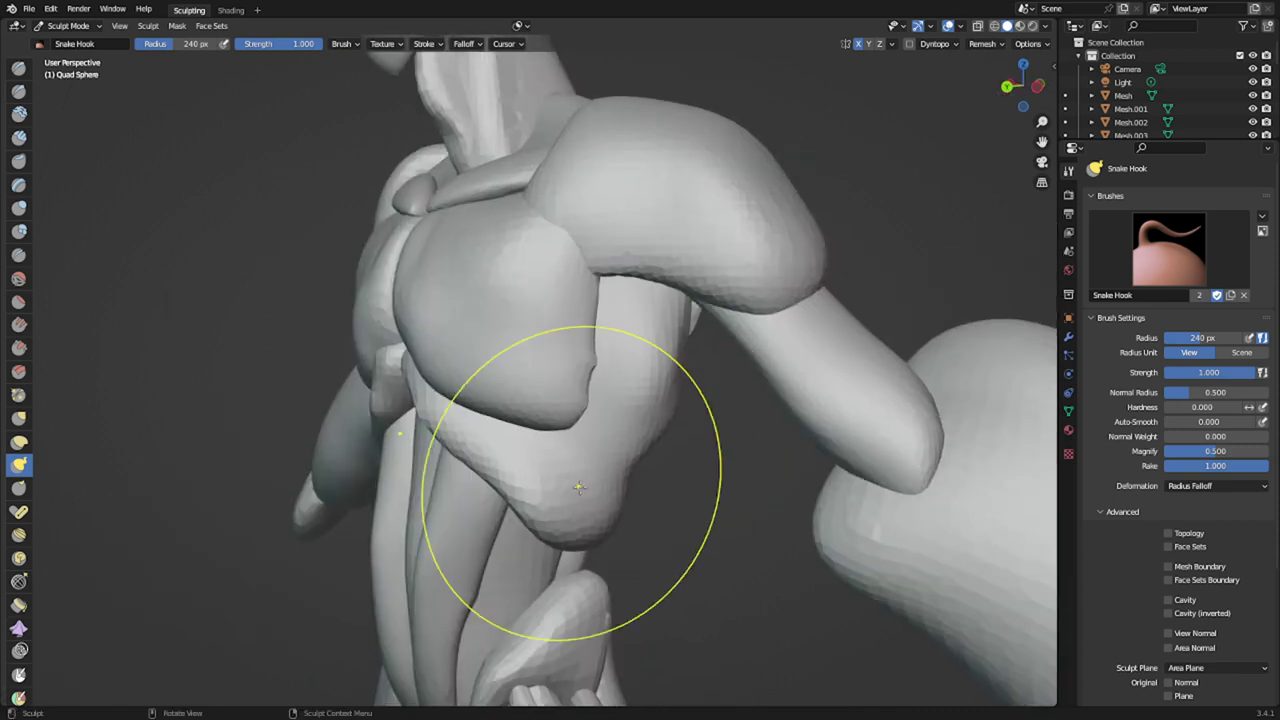
mouse_move(492, 468)
middle_mouse_down()
mouse_move(590, 530)
mouse_move(592, 430)
mouse_move(511, 508)
mouse_move(449, 486)
mouse_move(548, 482)
mouse_move(588, 460)
mouse_move(532, 397)
mouse_move(660, 437)
mouse_move(540, 362)
middle_mouse_up()
scroll(590, 530, "down", 3)
scroll(532, 397, "up", 3)
mouse_move(620, 445)
middle_mouse_down()
mouse_move(519, 330)
mouse_move(564, 391)
mouse_move(657, 434)
mouse_move(572, 448)
mouse_move(633, 448)
middle_mouse_up()
scroll(560, 408, "up", 2)
scroll(530, 370, "down", 2)
middle_click_drag(584, 376, 428, 378)
scroll(598, 389, "up", 1)
scroll(608, 448, "down", 3)
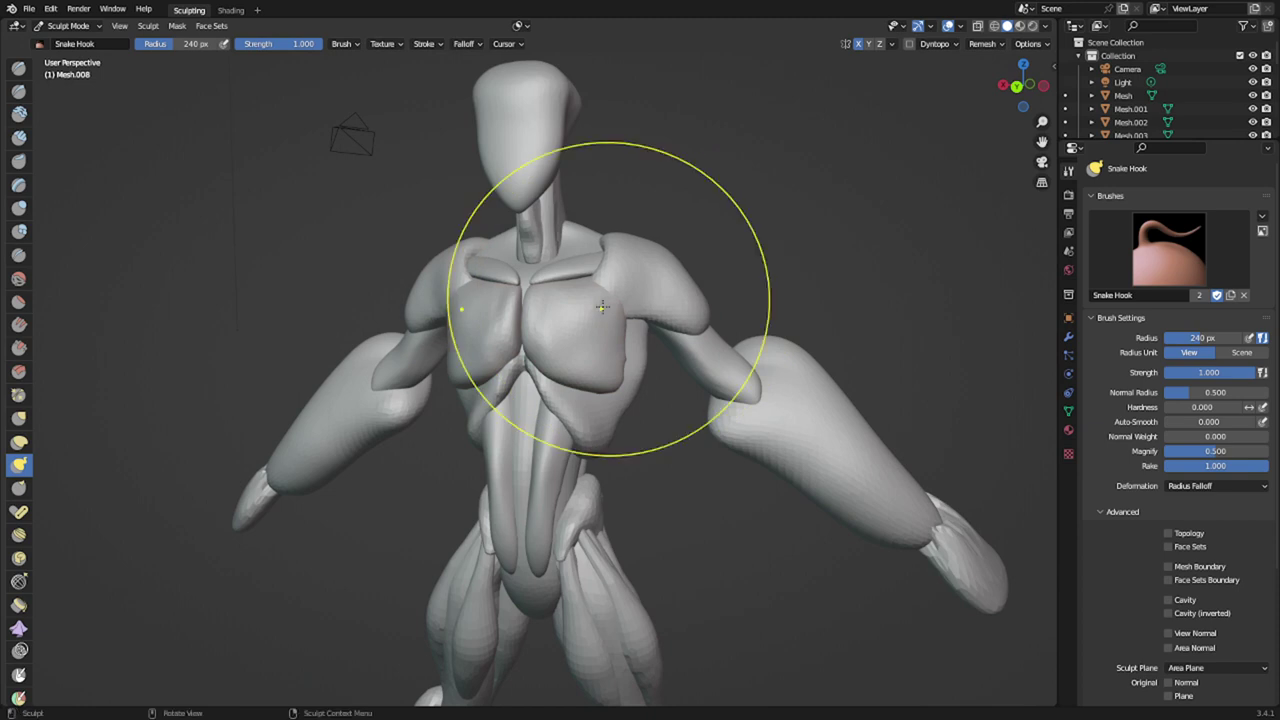
- Mask the top of the ribcage mesh on both sides of the neck with a 98 px radius and invert the mask
mouse_move(619, 296)
middle_mouse_down()
mouse_move(482, 372)
mouse_move(505, 395)
mouse_move(470, 400)
mouse_move(490, 420)
mouse_move(530, 392)
mouse_move(640, 357)
mouse_move(620, 397)
mouse_move(626, 366)
middle_mouse_up()
key("alt+q")
scroll(637, 375, "up", 1)
key("m")
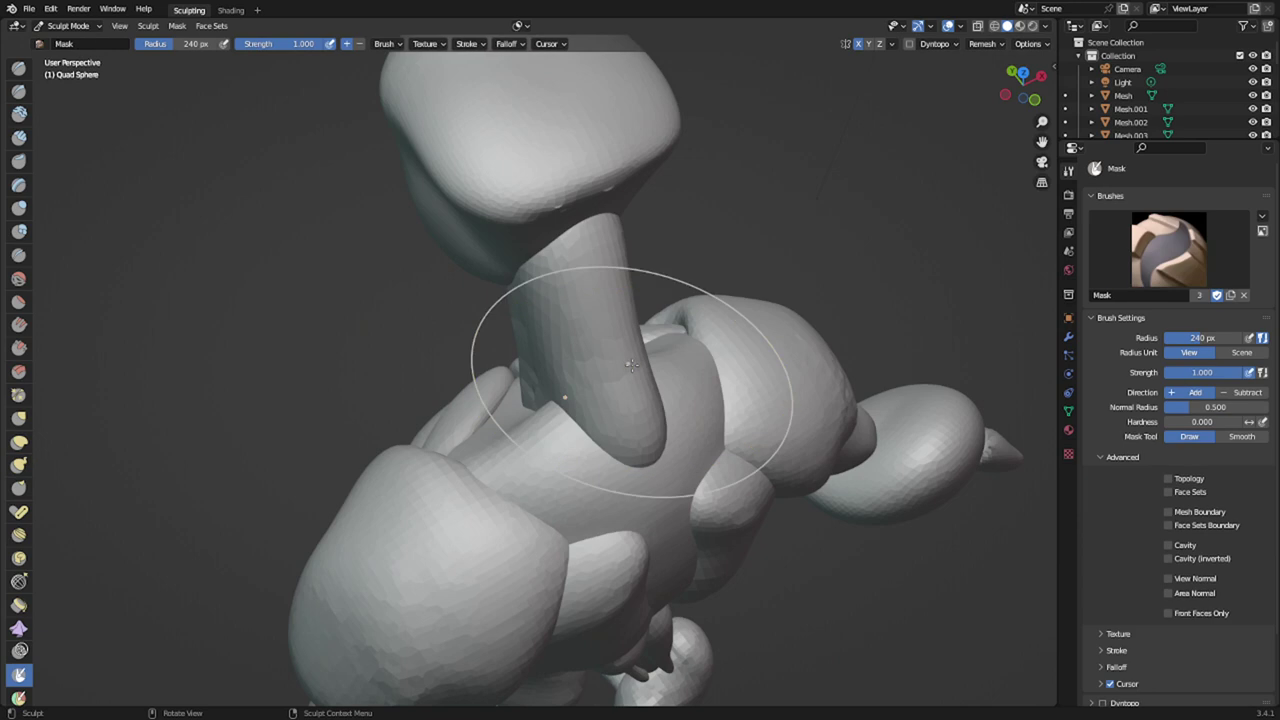
key("f")
left_click(463, 426)
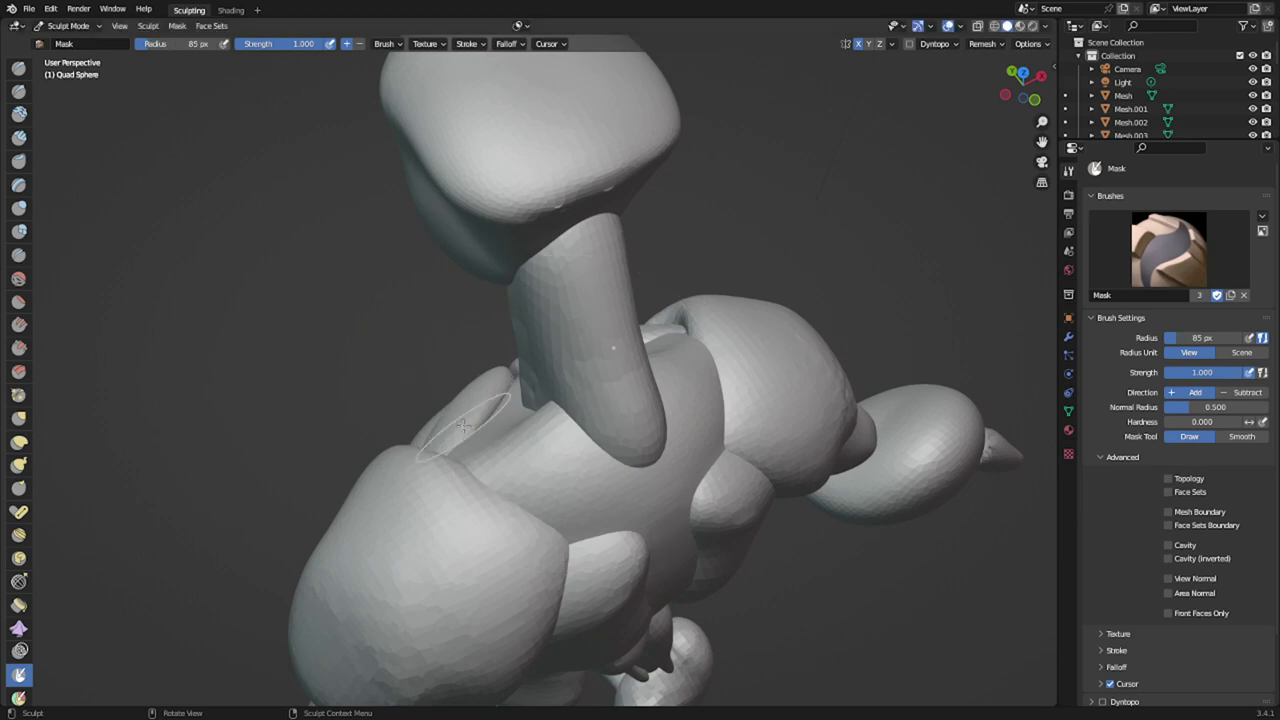
left_click(547, 435)
mouse_move(547, 437)
left_mouse_down()
mouse_move(538, 452)
mouse_move(549, 437)
mouse_move(530, 436)
left_mouse_up()
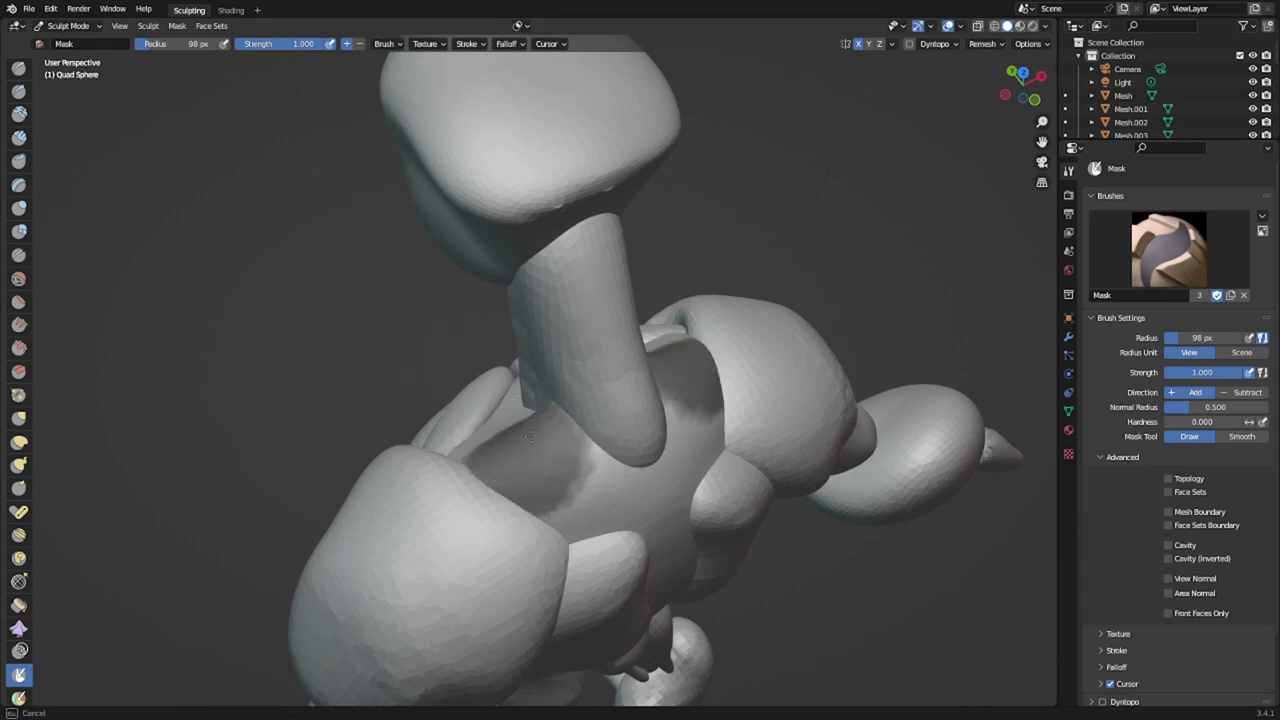
mouse_move(550, 440)
middle_mouse_down()
mouse_move(523, 364)
mouse_move(527, 446)
mouse_move(673, 429)
mouse_move(640, 446)
middle_mouse_up()
left_click_drag(632, 440, 634, 441, "ctrl")
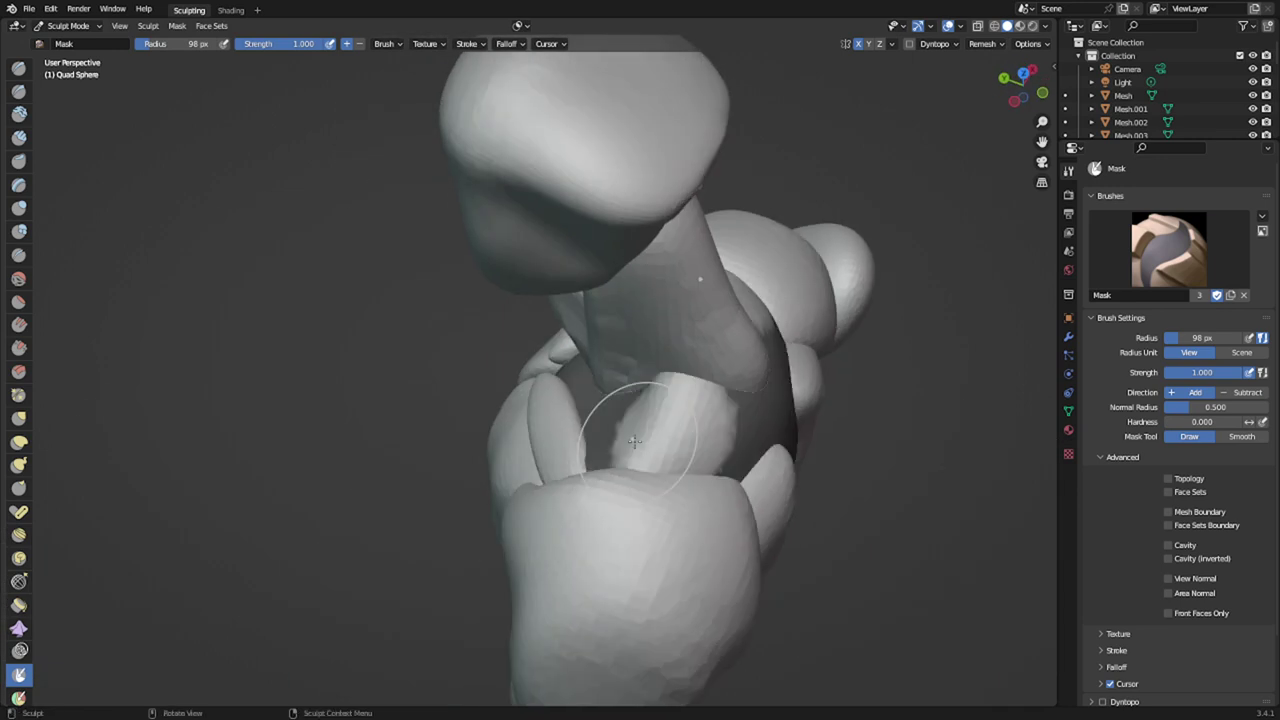
- Pull the unmasked shoulder tops upward beside the neck using Snake Hook with a 234 px radius and remesh
key("k")
middle_click_drag(634, 442, 572, 380)
key("f")
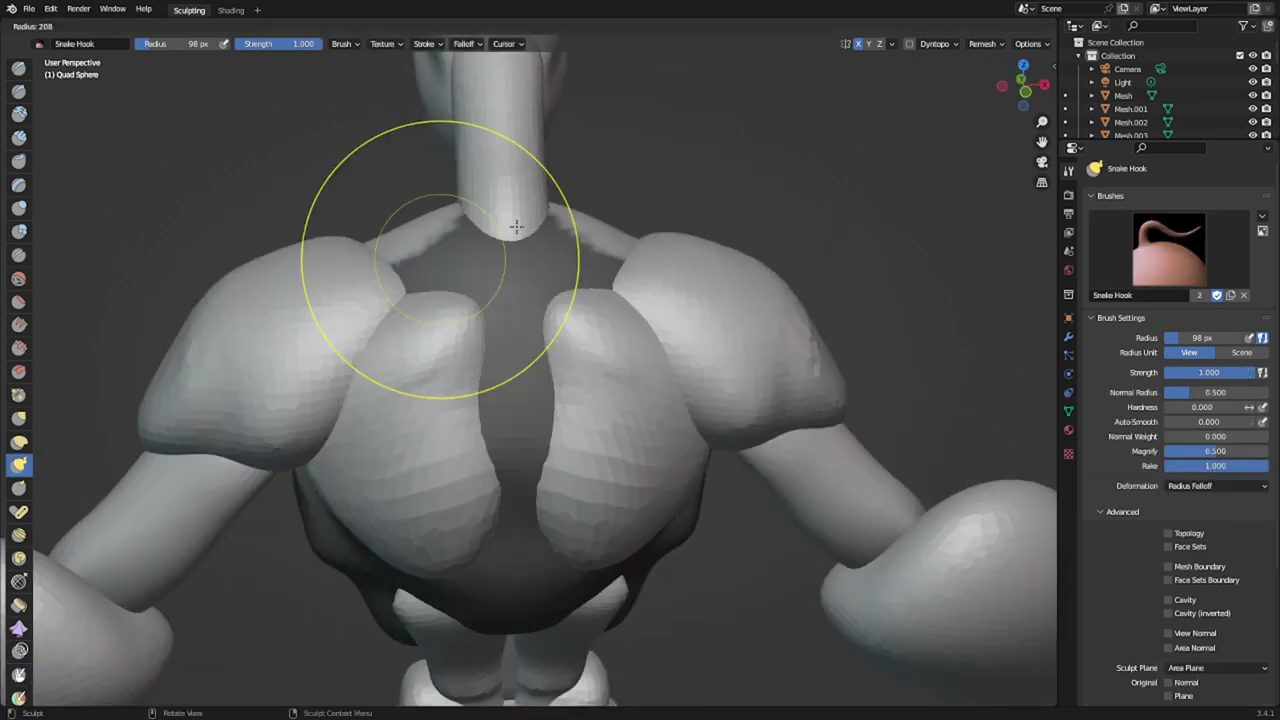
left_click(523, 227)
mouse_move(424, 228)
left_mouse_down()
mouse_move(406, 106)
mouse_move(358, 78)
left_mouse_up()
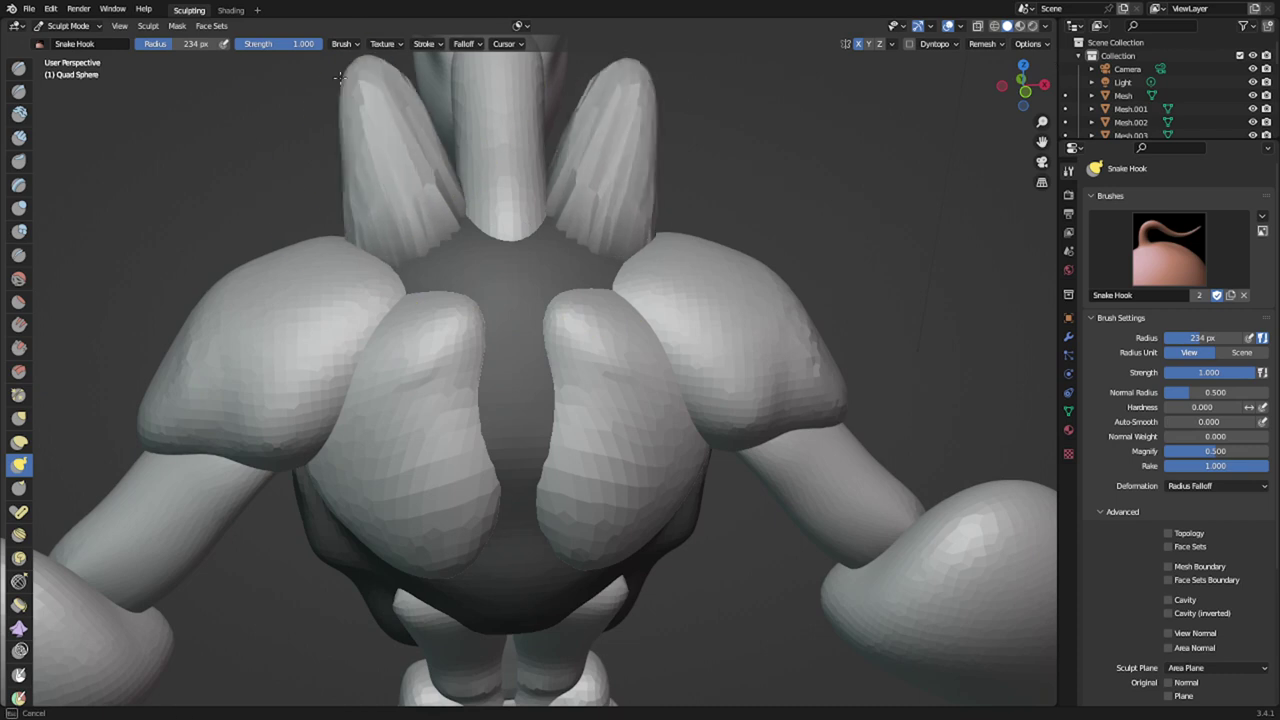
mouse_move(367, 159)
left_mouse_down()
mouse_move(322, 132)
mouse_move(376, 135)
mouse_move(356, 100)
left_mouse_up()
key("ctrl+r")
- Separate the raised neck-side shapes from the ribcage with Mask Slice to New Object and return to Sculpt Mode
mouse_move(355, 92)
middle_mouse_down("shift")
mouse_move(387, 336)
mouse_move(658, 350)
middle_mouse_up("shift")
key("q")
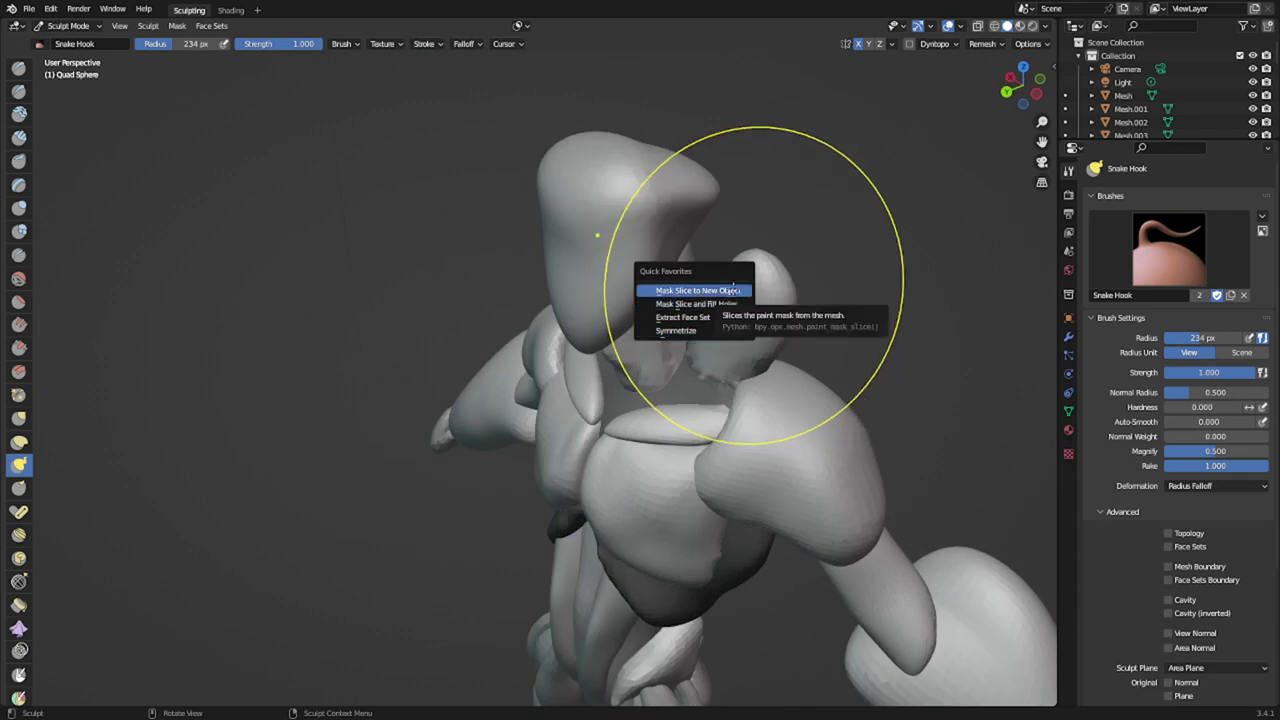
left_click(733, 290)
left_click(782, 318)
middle_click_drag(782, 318, 864, 326)
key("ctrl+Tab")
left_click(776, 413)
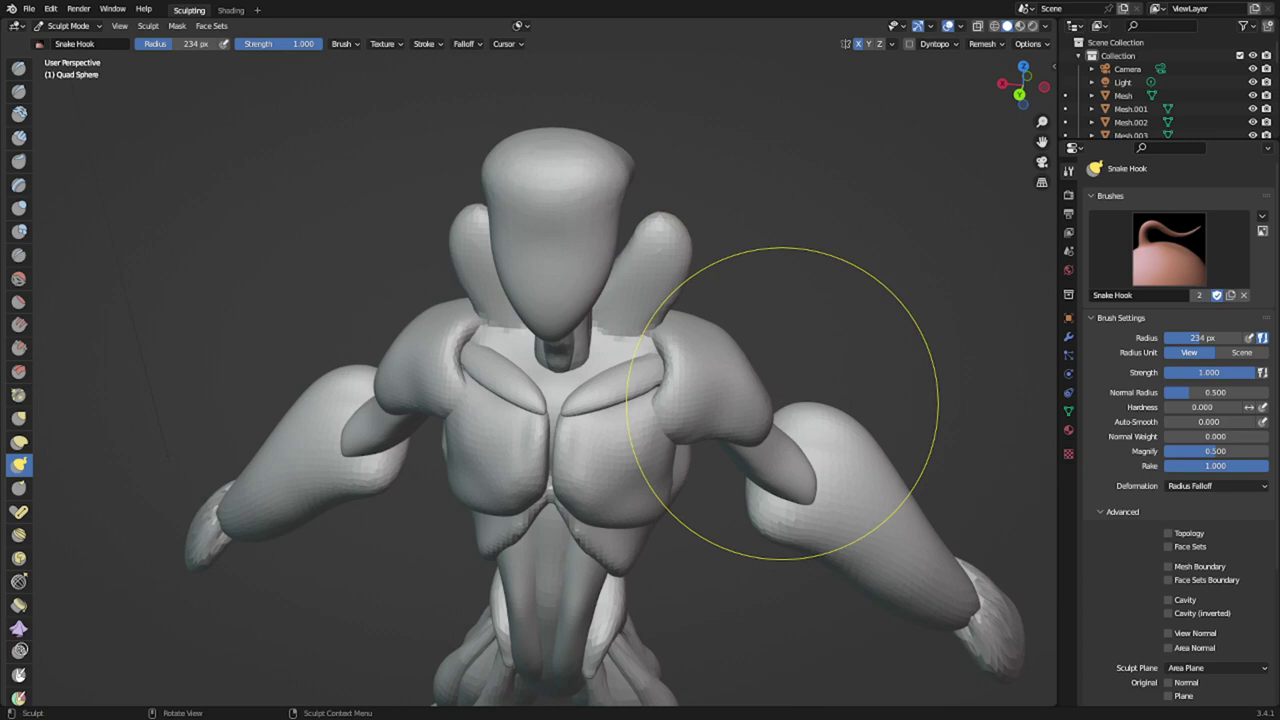
- Pull the tops of the raised trapezius shapes inward and down beside the neck with the 234 px Snake Hook brush
key("KP_1")
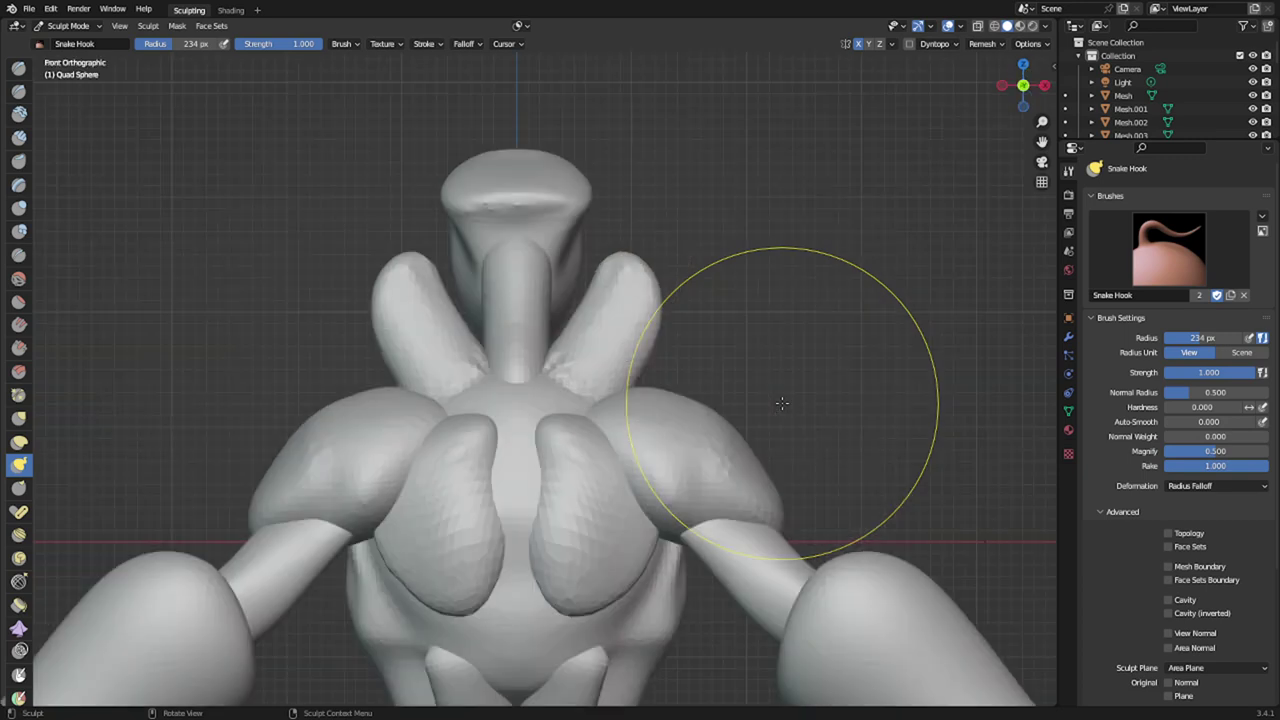
key("KP_3")
key("ctrl+KP_1")
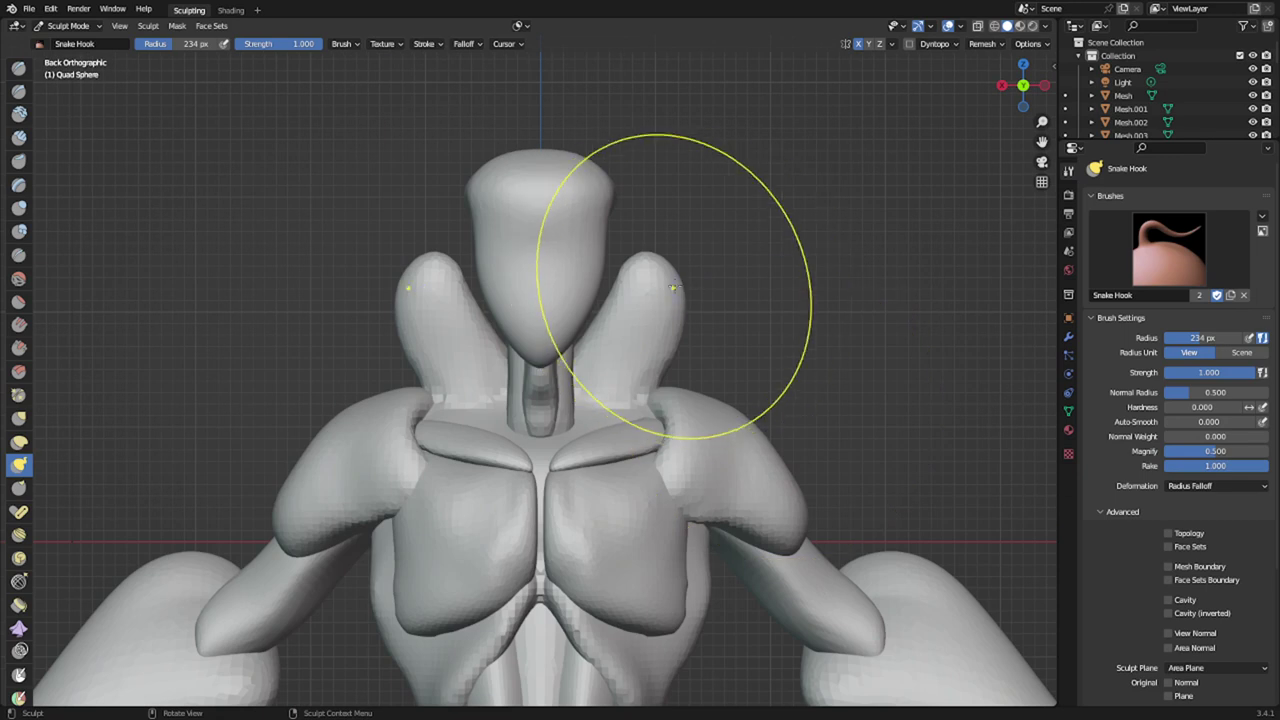
left_click_drag(676, 280, 585, 276)
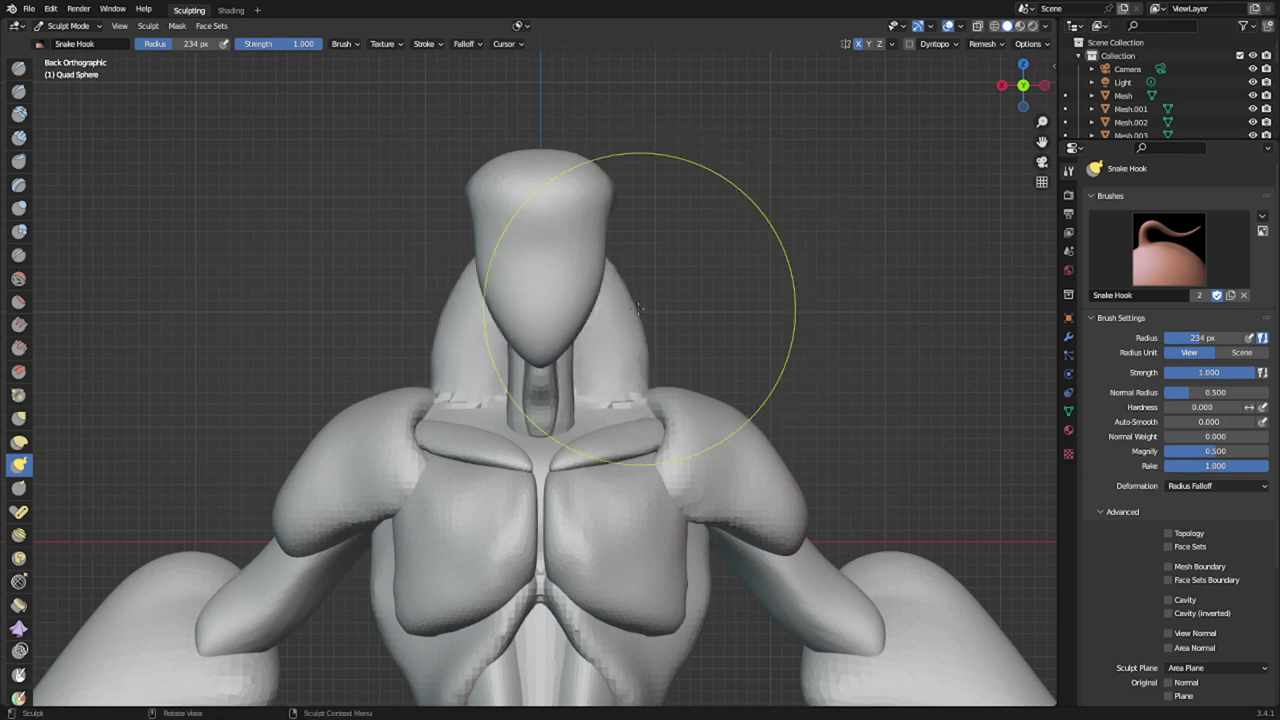
left_click_drag(638, 310, 600, 355)
left_click_drag(614, 352, 604, 369)
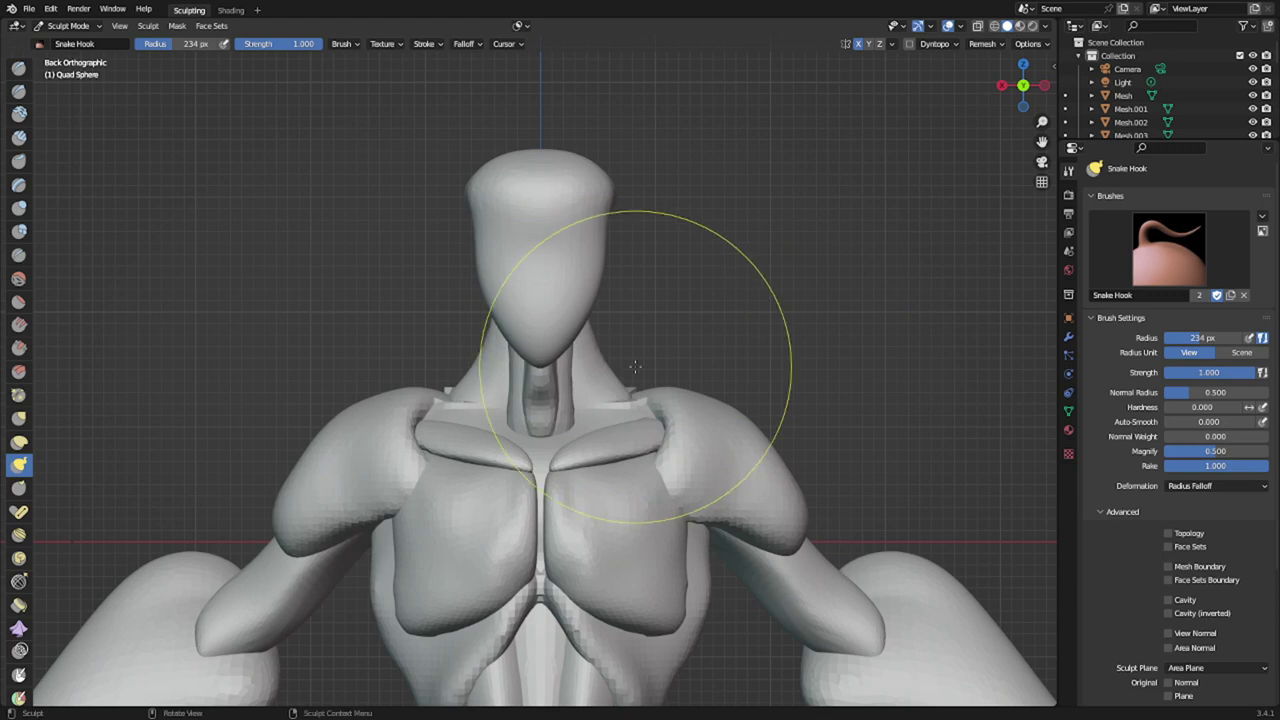
- Activate the trapezius mesh and pull its tops back along the neck toward the base of the skull with Snake Hook
key("alt+q")
mouse_move(600, 460)
middle_mouse_down()
mouse_move(535, 535)
mouse_move(490, 560)
middle_mouse_up()
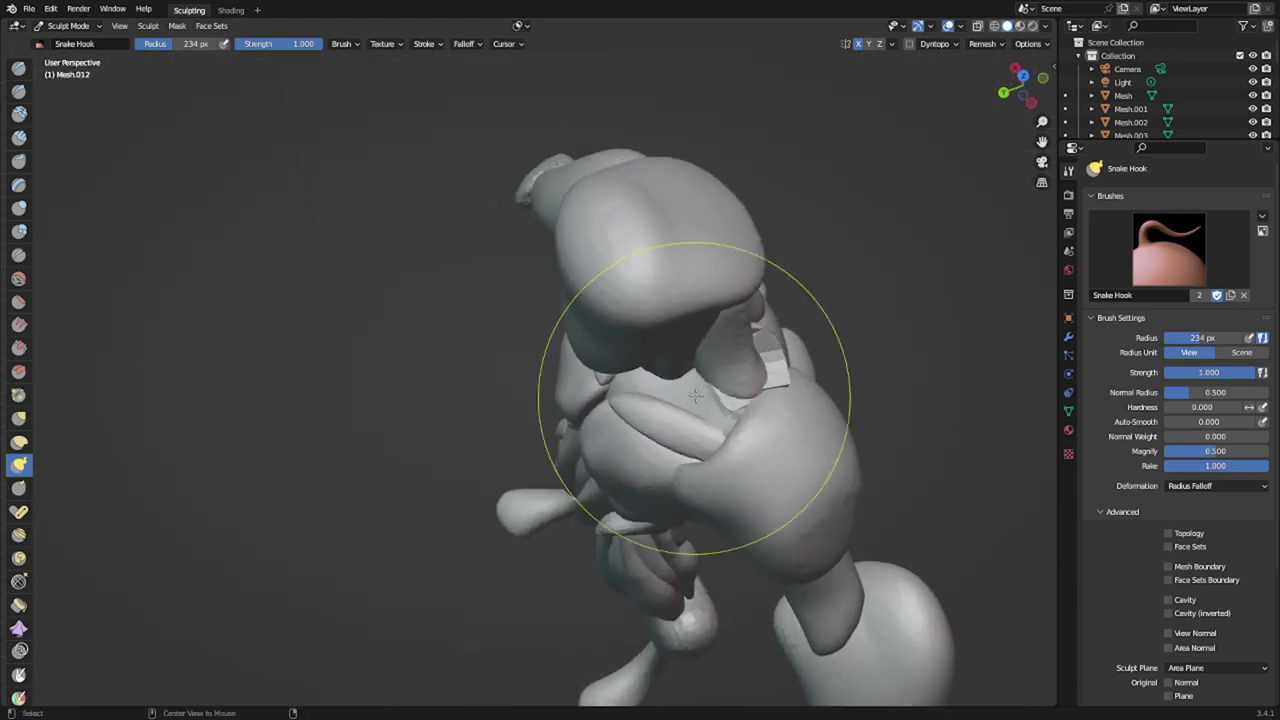
key("alt+q")
middle_click_drag(729, 384, 660, 415)
key("alt+q")
middle_click_drag(640, 550, 620, 460)
left_click_drag(590, 452, 541, 444)
key("alt+q")
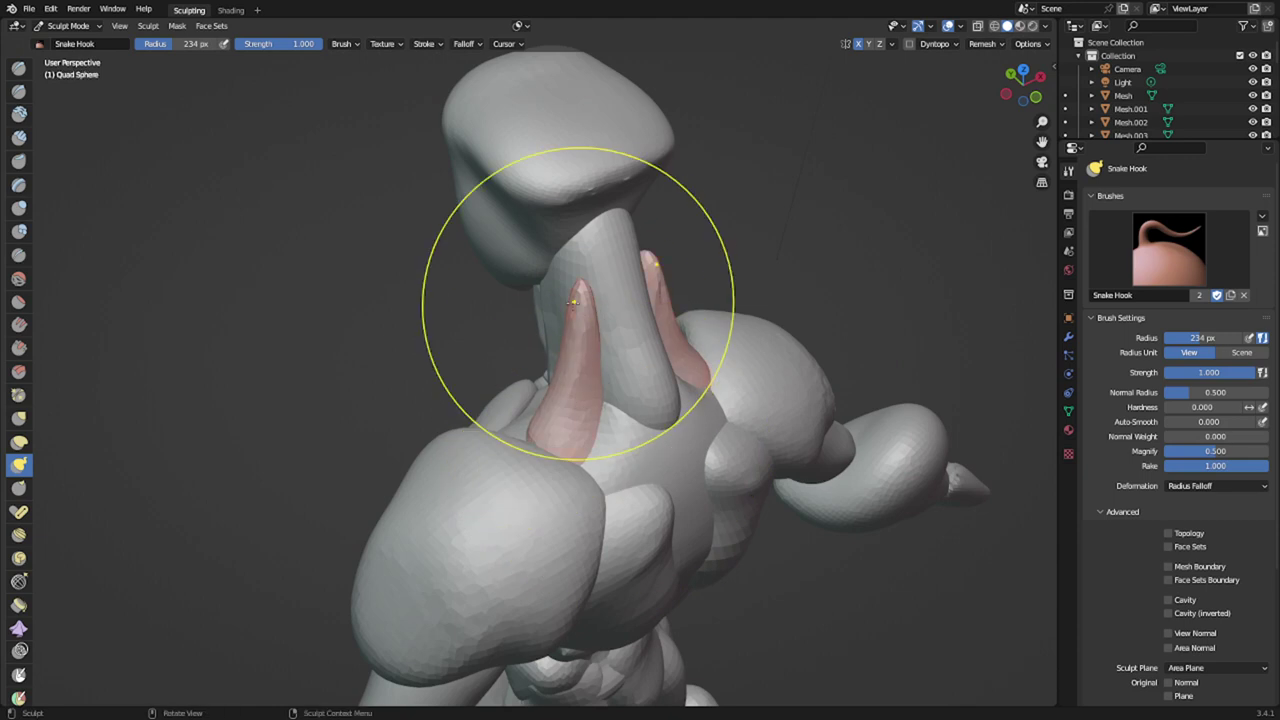
middle_click_drag(619, 246, 634, 220)
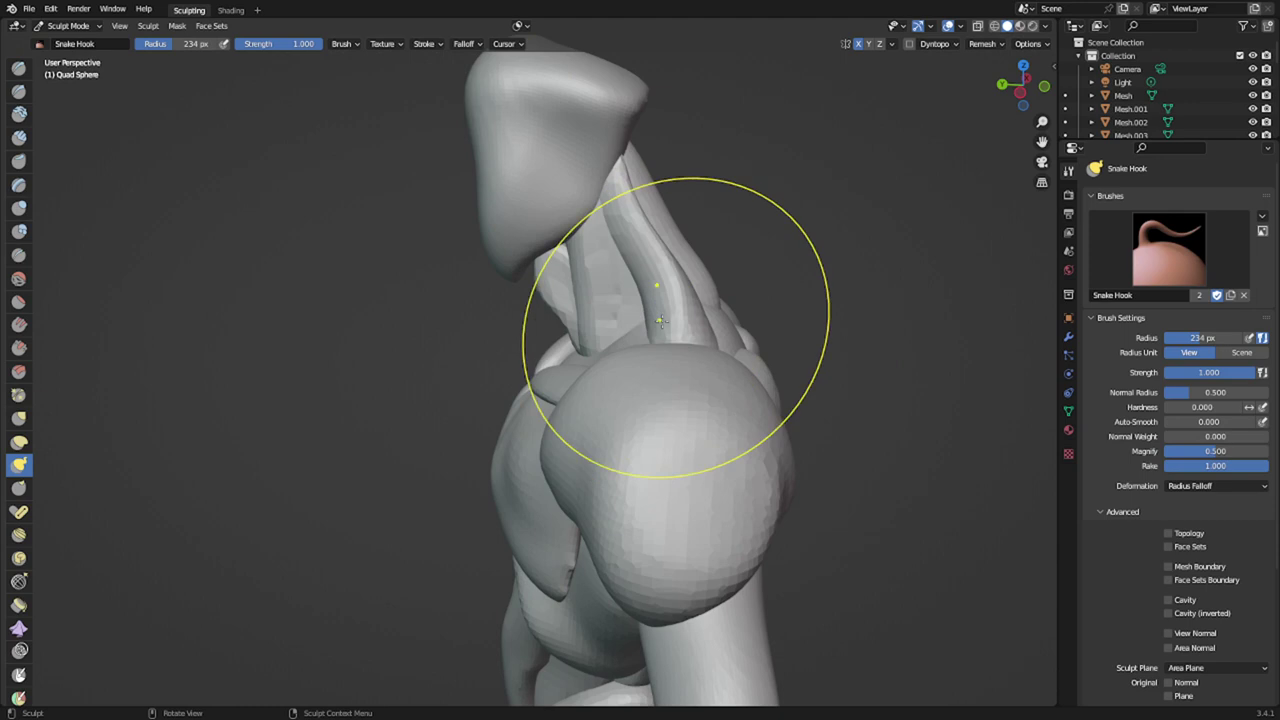
middle_click_drag(689, 334, 592, 387)
- Switch to the neck column mesh and slim it between the trapezius muscles using Snake Hook with a 131 px radius
key("alt+q")
left_click_drag(561, 394, 572, 440)
key("f")
left_click(518, 431)
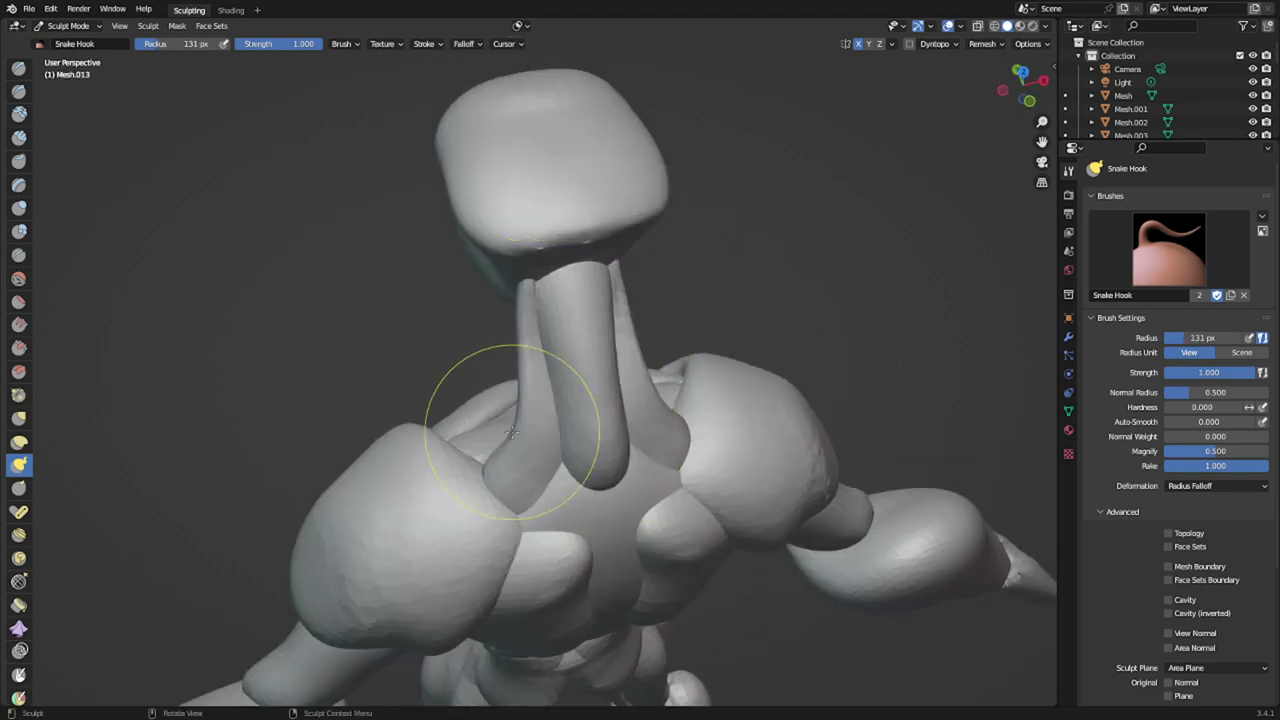
left_click_drag(541, 362, 549, 363)
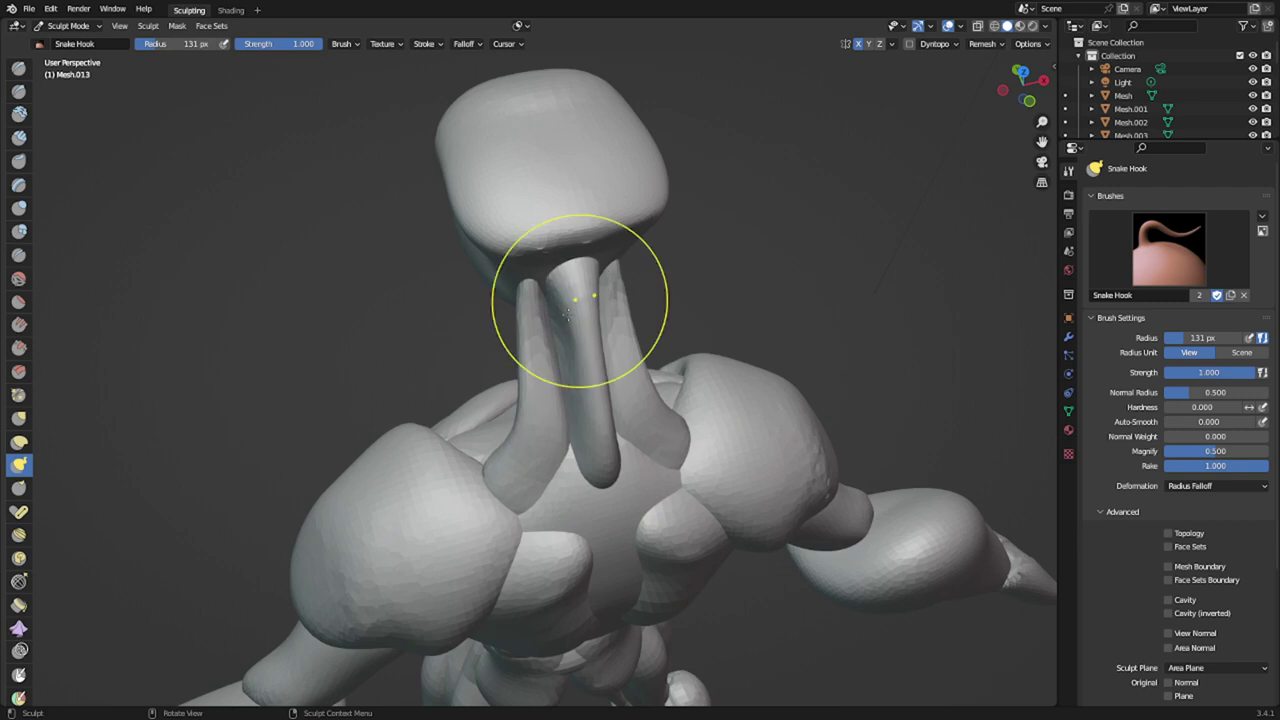
- Return to the trapezius mesh, pull its inner edges against the neck column and thicken its upper part with Inflate
key("alt+q")
middle_click_drag(531, 443, 539, 483)
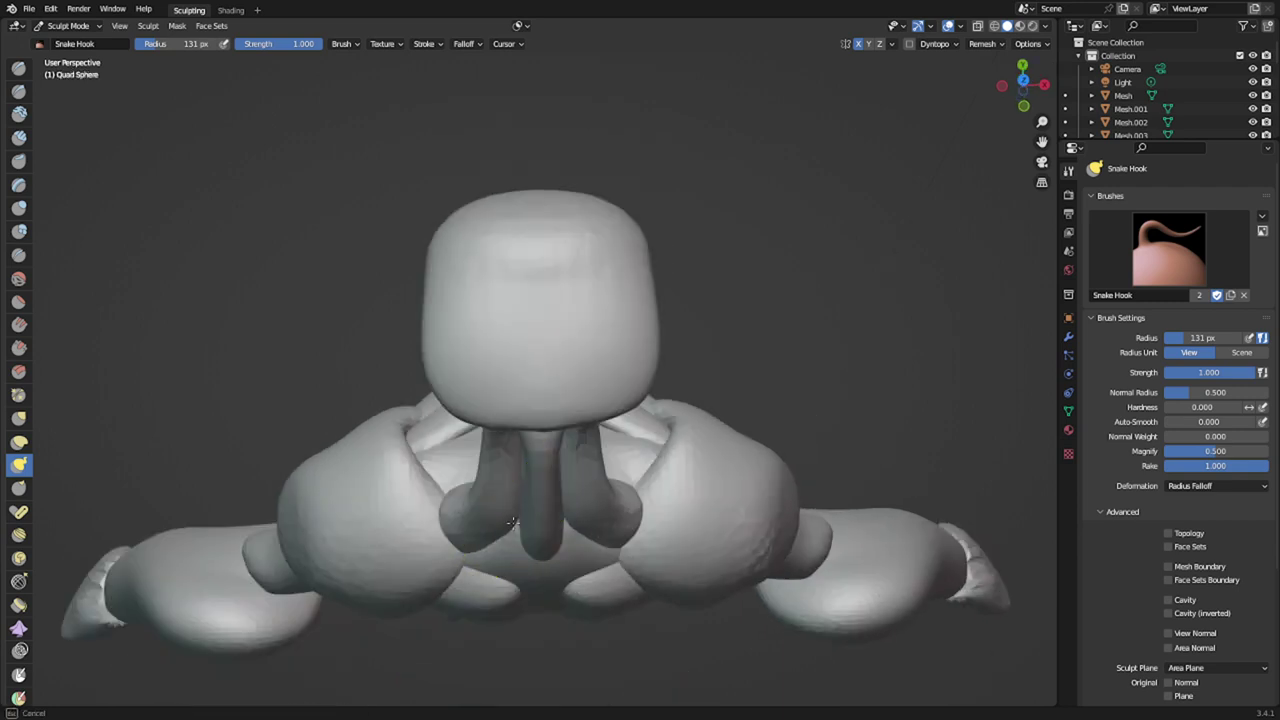
left_click_drag(512, 522, 528, 530)
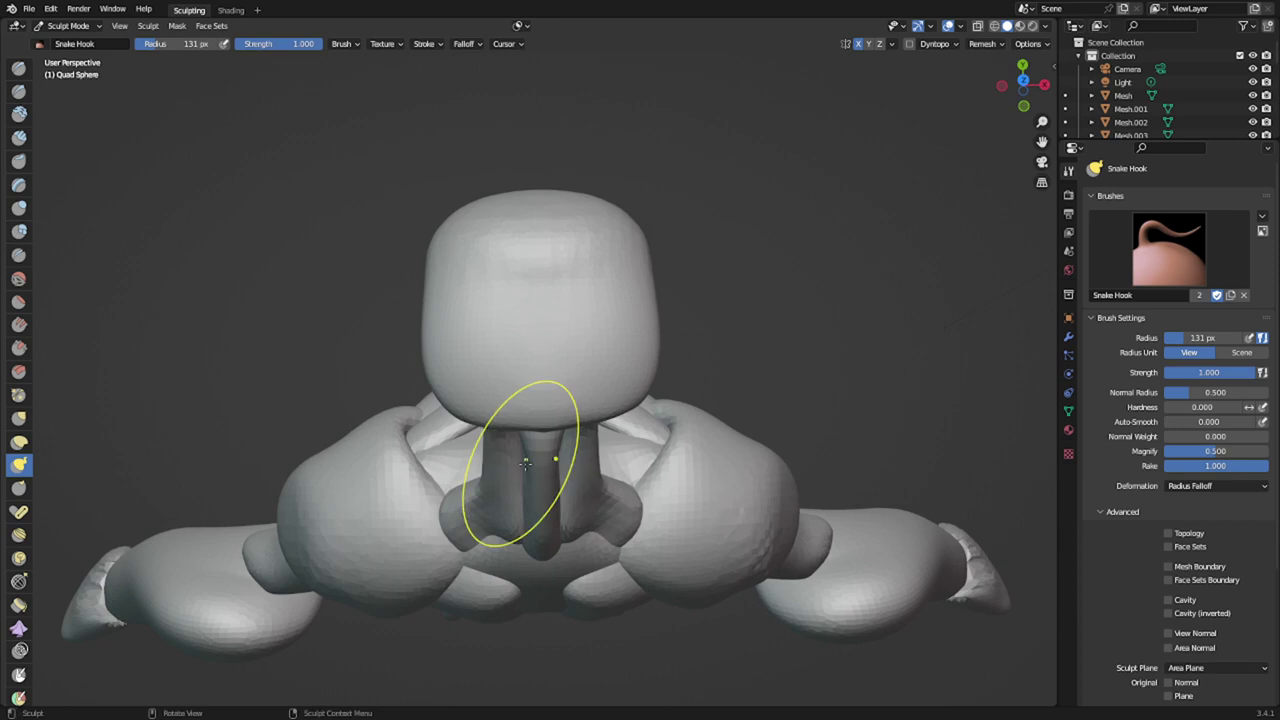
middle_click_drag(525, 463, 560, 401)
key("i")
left_click_drag(542, 458, 549, 454)
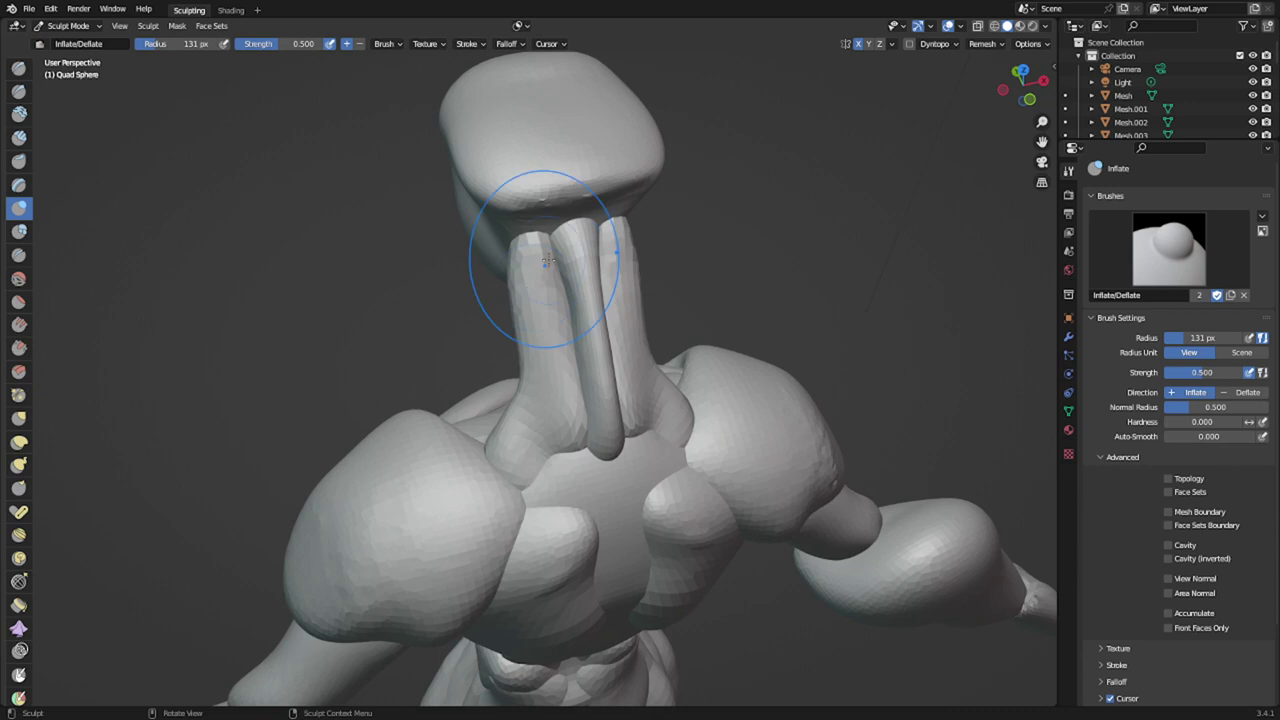
- Extend the lower trapezius edges down over the upper back using Snake Hook at 131 px and 259 px radius
key("k")
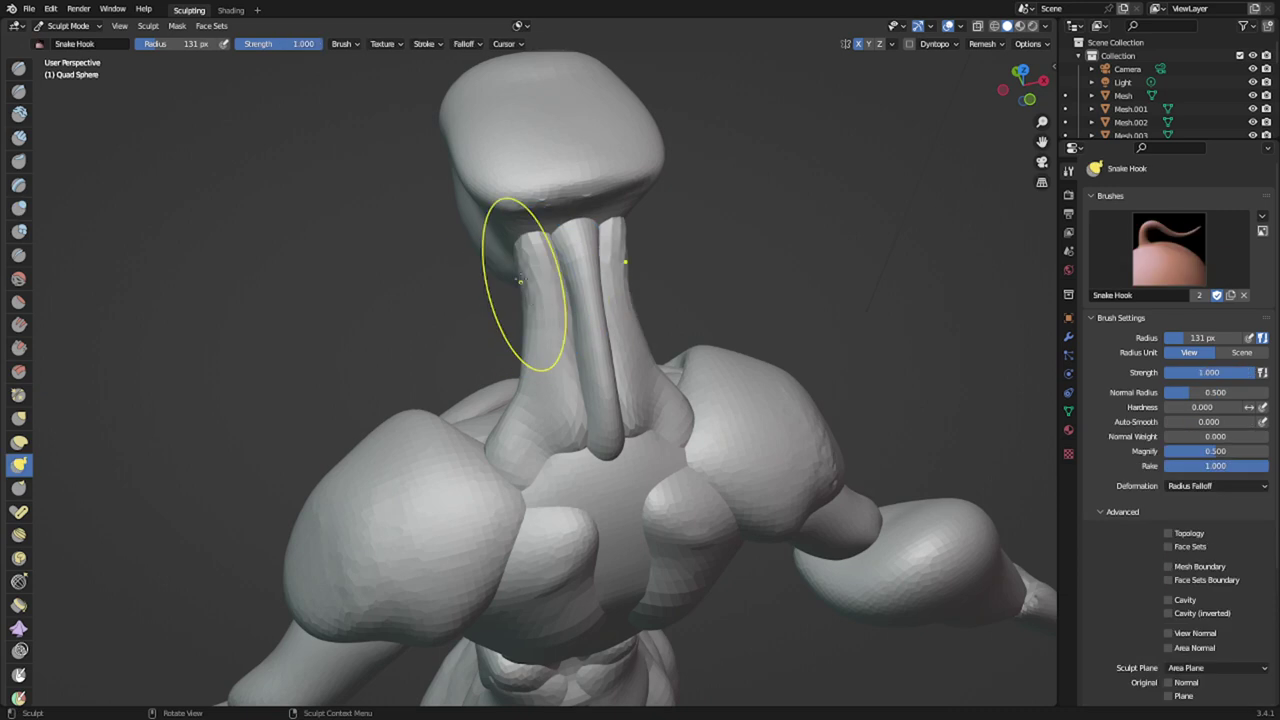
mouse_move(519, 280)
middle_mouse_down()
mouse_move(650, 270)
mouse_move(620, 260)
mouse_move(560, 318)
middle_mouse_up()
scroll(594, 282, "up", 3)
scroll(575, 325, "down", 1)
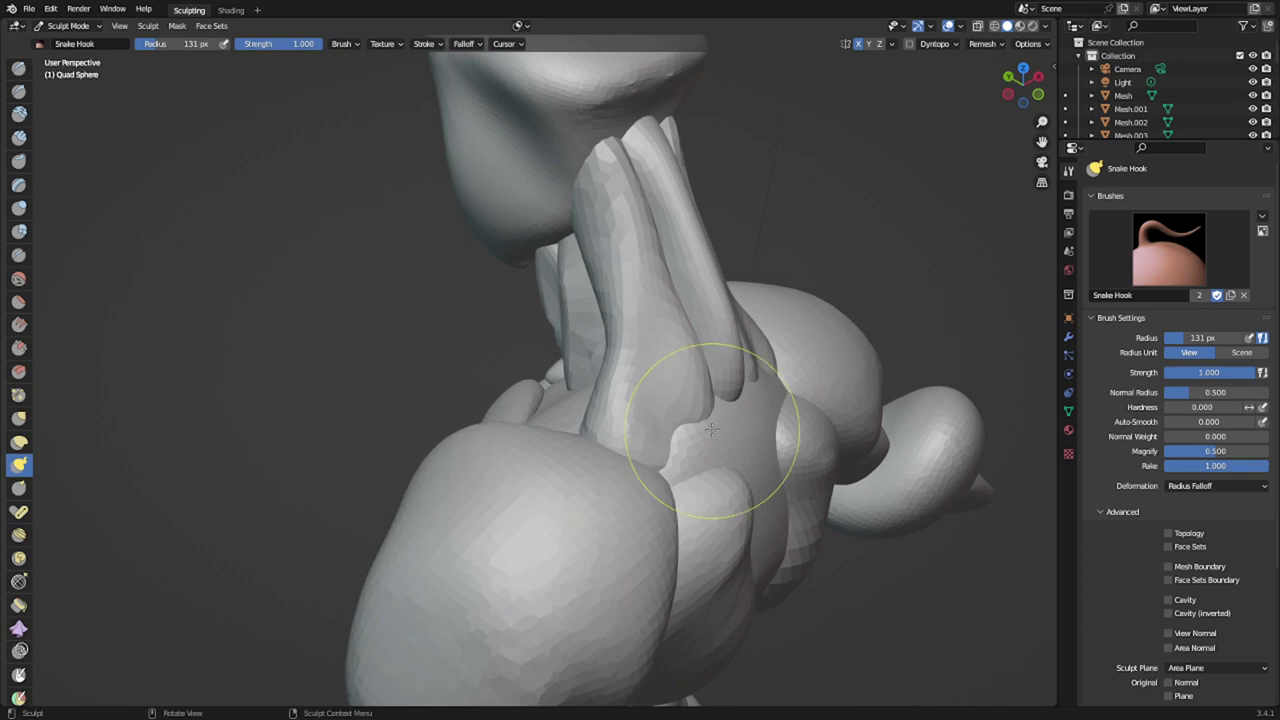
mouse_move(686, 431)
left_mouse_down()
mouse_move(672, 400)
mouse_move(661, 407)
left_mouse_up()
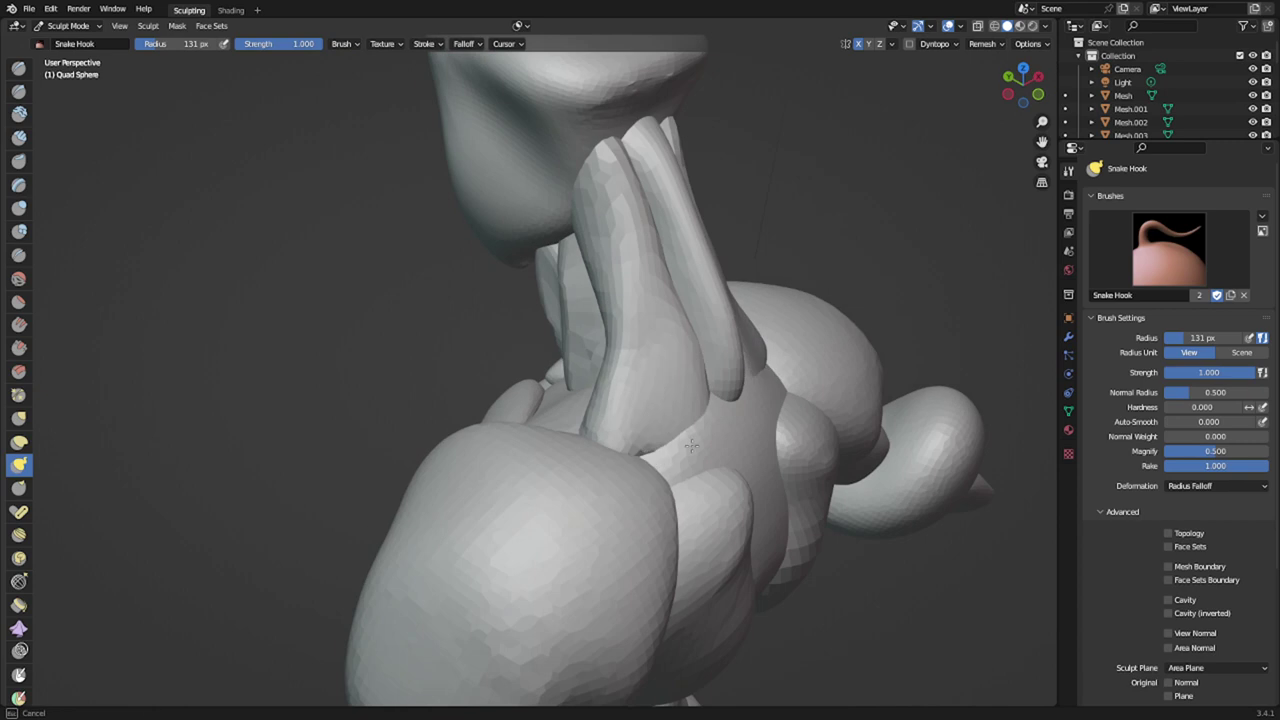
key("f")
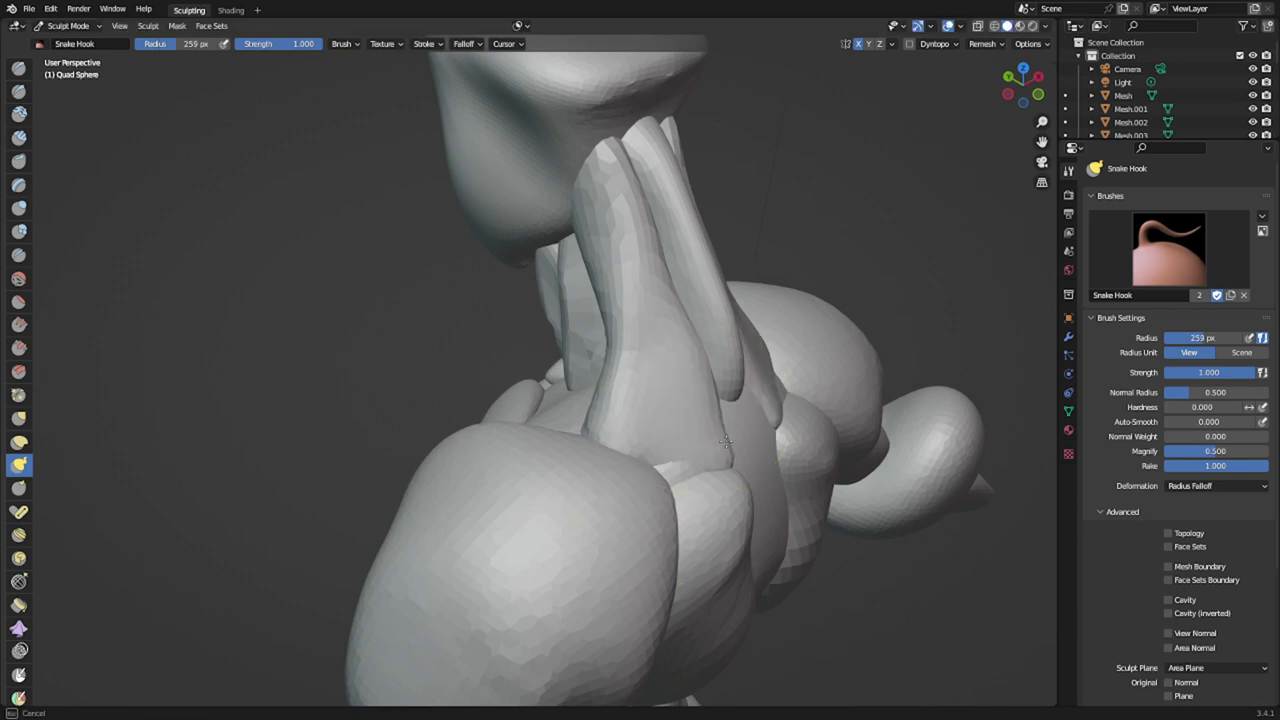
left_click_drag(726, 441, 730, 434)
- Spread the trapezius bases toward the shoulders and work over their surface with the 259 px Draw brush
mouse_move(730, 434)
middle_mouse_down()
mouse_move(526, 384)
mouse_move(386, 258)
mouse_move(424, 268)
mouse_move(246, 295)
mouse_move(131, 278)
mouse_move(126, 298)
mouse_move(15, 338)
mouse_move(2, 362)
middle_mouse_up()
key("alt+q")
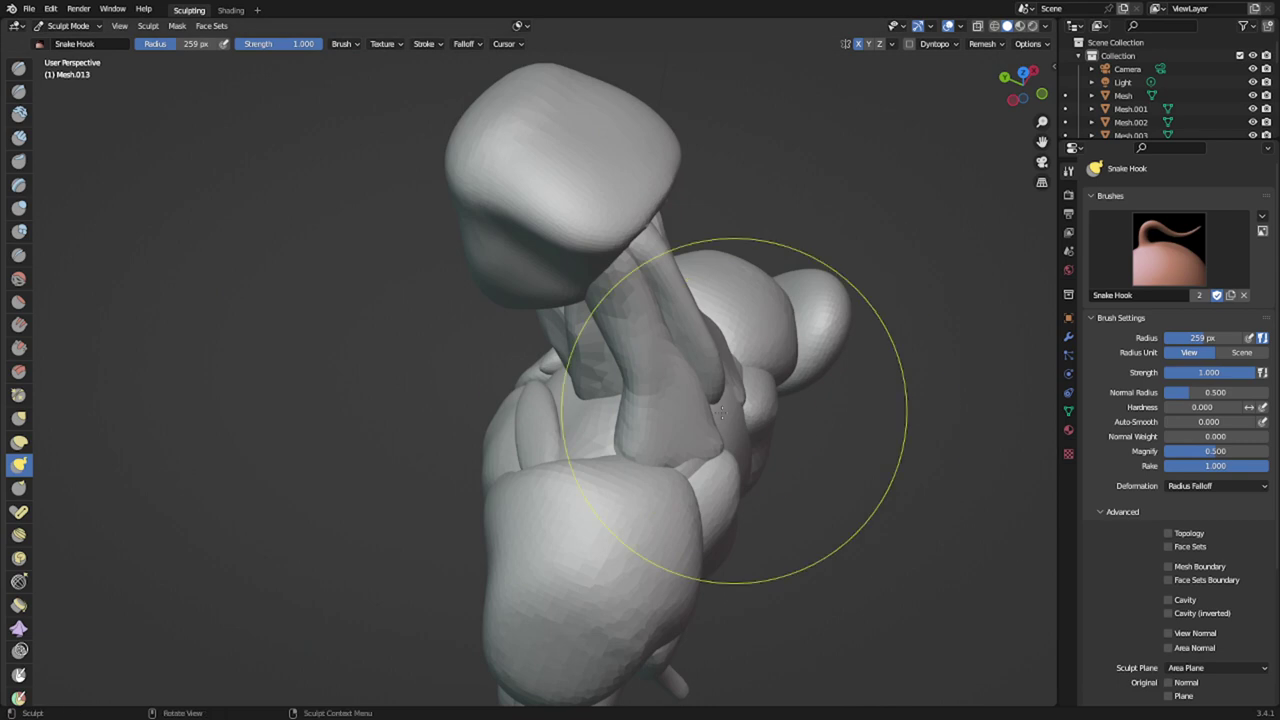
key("alt+q")
mouse_move(600, 371)
middle_mouse_down()
mouse_move(571, 429)
mouse_move(508, 482)
mouse_move(622, 322)
mouse_move(560, 369)
mouse_move(700, 370)
mouse_move(632, 340)
middle_mouse_up()
key("x")
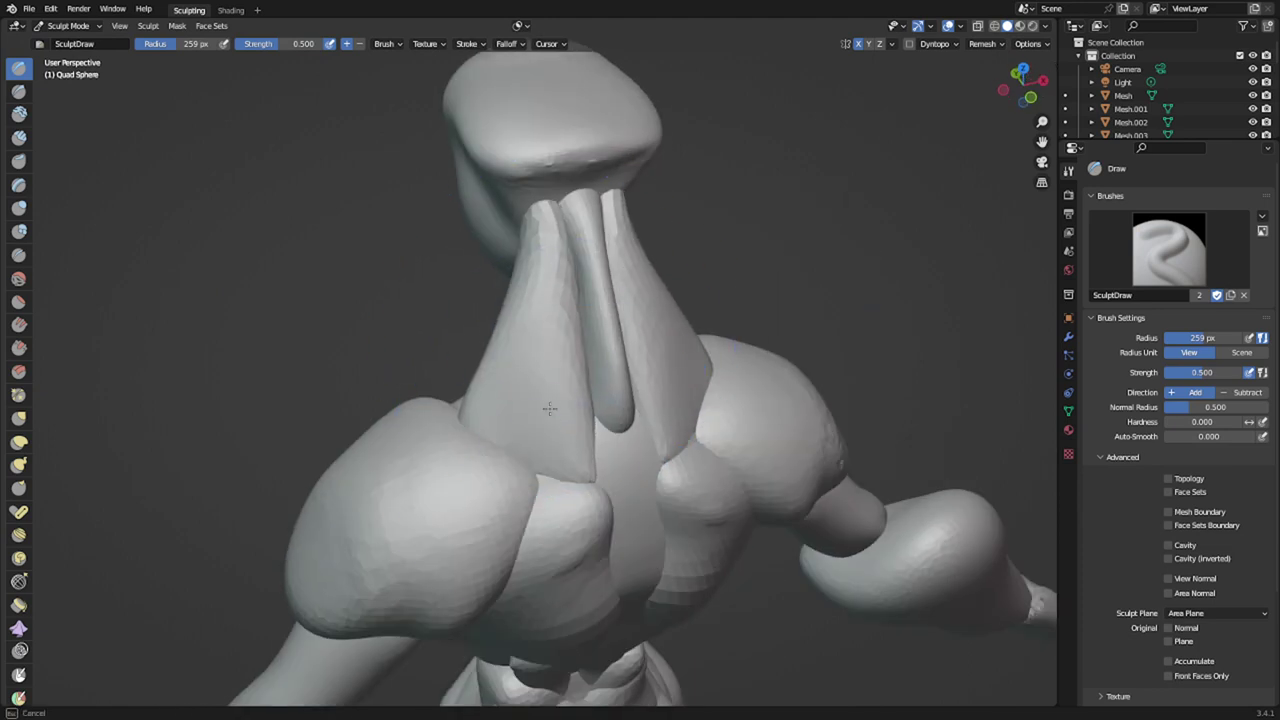
- Examine how the trapezius, neck, shoulders and chest fit together from the back, front and side
middle_click_drag(634, 493, 542, 493)
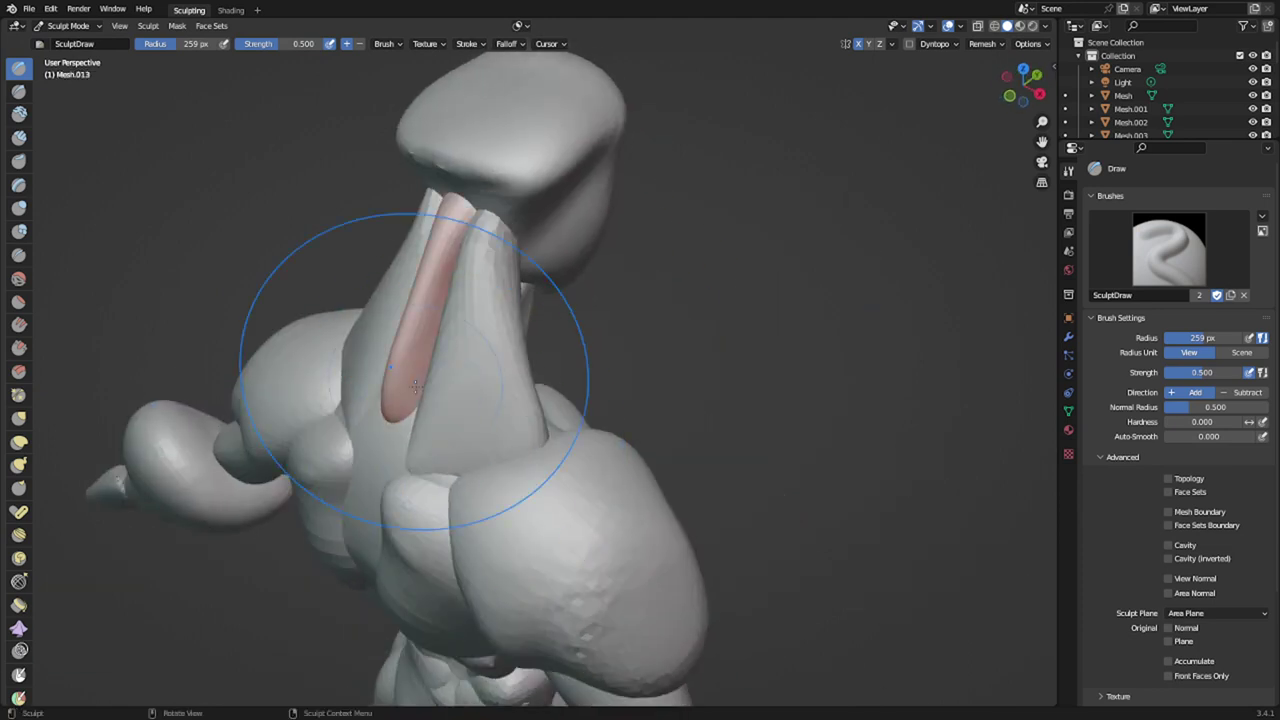
scroll(415, 387, "down", 4)
middle_click_drag(474, 380, 417, 346)
scroll(417, 345, "down", 1)
scroll(480, 365, "down", 3)
middle_click_drag(577, 394, 445, 370)
scroll(480, 385, "up", 6)
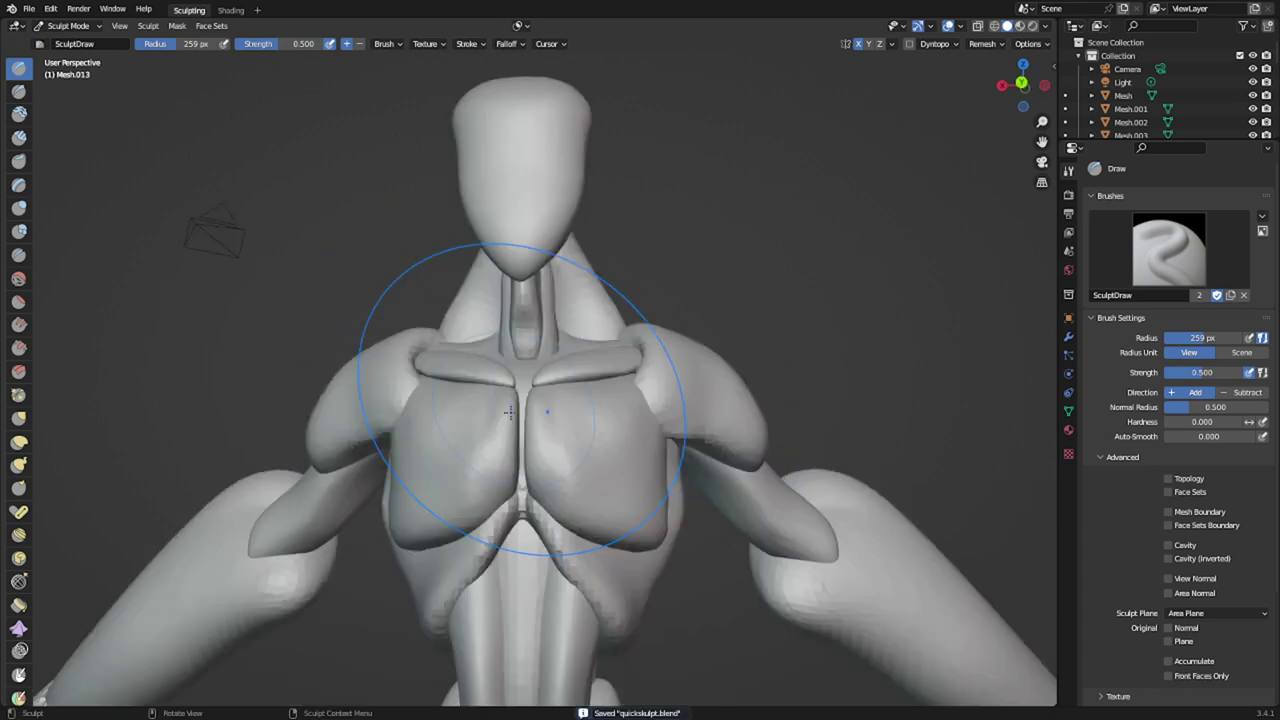
mouse_move(530, 430)
middle_mouse_down("shift")
mouse_move(572, 555)
mouse_move(614, 472)
mouse_move(566, 440)
mouse_move(498, 426)
mouse_move(496, 504)
mouse_move(594, 451)
middle_mouse_up("shift")
scroll(573, 530, "up", 2)
scroll(600, 550, "down", 2)
scroll(612, 465, "up", 2)
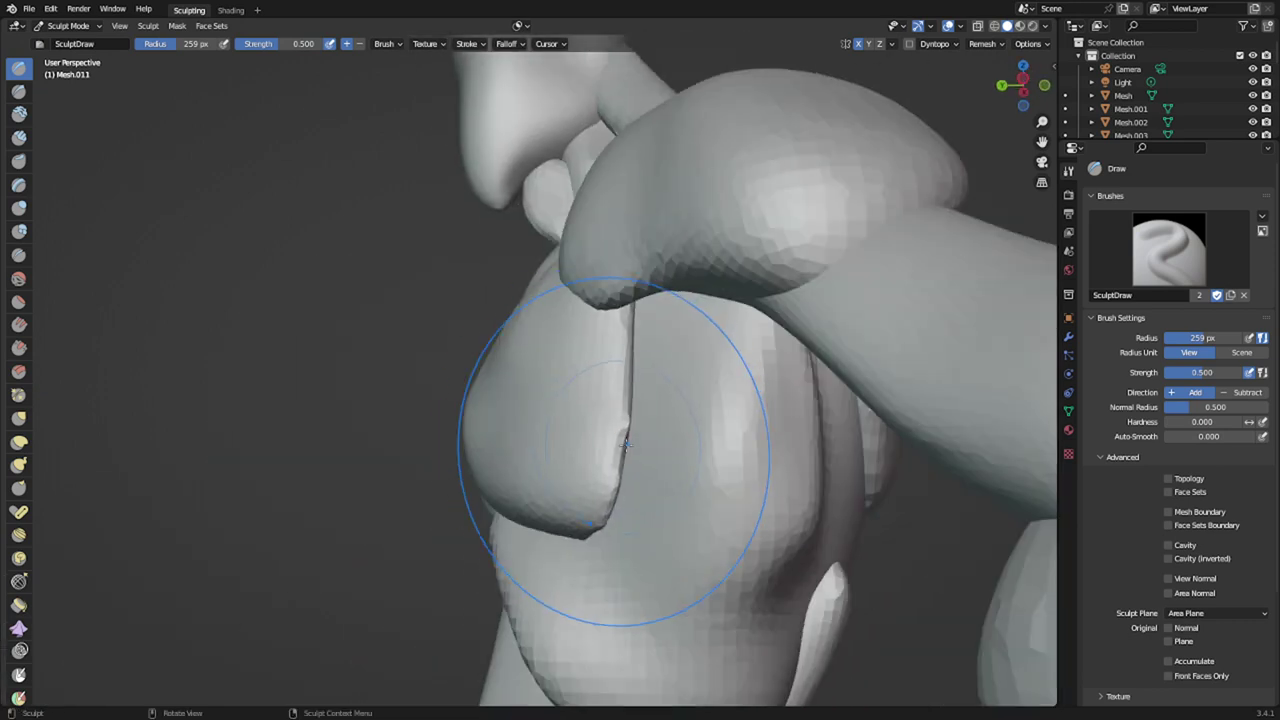
- Choose the Inflate brush and check the chest muscles and the overall upper-body silhouette from several angles
key("i")
mouse_move(599, 480)
middle_mouse_down()
mouse_move(748, 498)
mouse_move(675, 480)
middle_mouse_up()
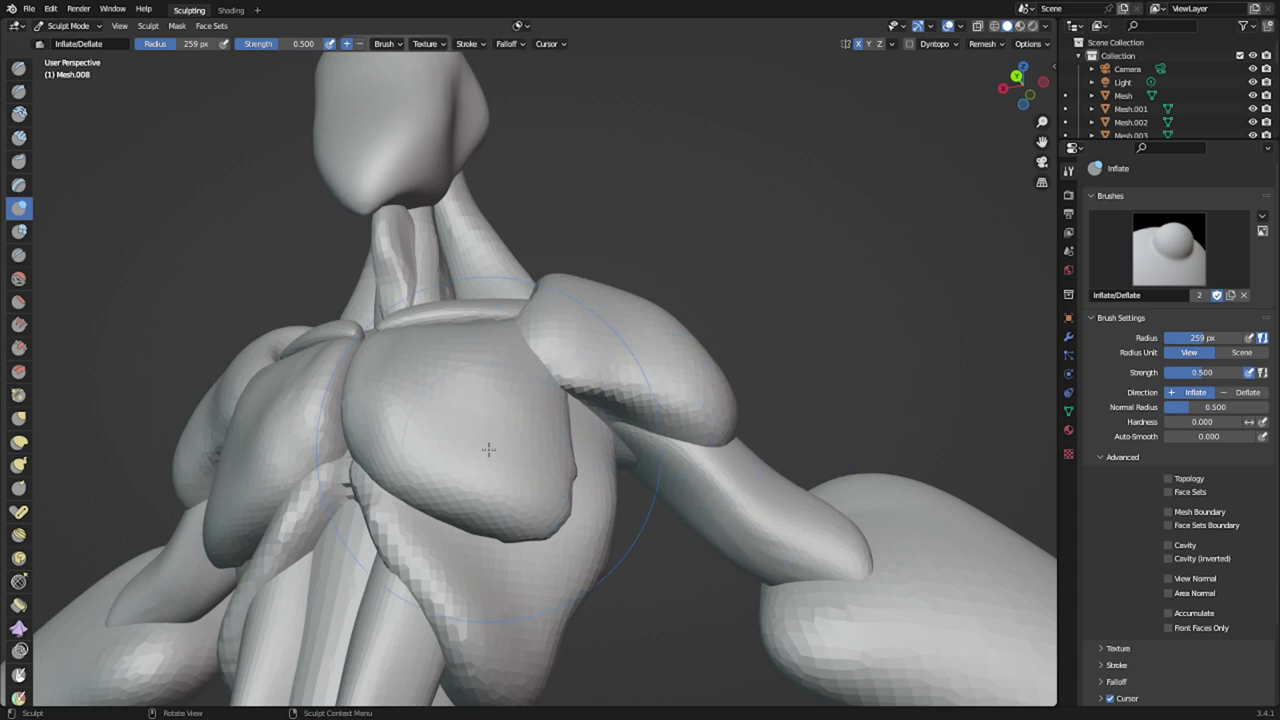
mouse_move(489, 449)
middle_mouse_down()
mouse_move(552, 508)
mouse_move(455, 545)
mouse_move(515, 490)
mouse_move(647, 437)
middle_mouse_up()
scroll(388, 549, "down", 5)
middle_click_drag(727, 441, 435, 396)
scroll(435, 396, "up", 5)
mouse_move(575, 245)
middle_mouse_down("shift")
mouse_move(414, 426)
mouse_move(600, 385)
mouse_move(578, 318)
mouse_move(624, 283)
middle_mouse_up("shift")
scroll(600, 385, "down", 2)
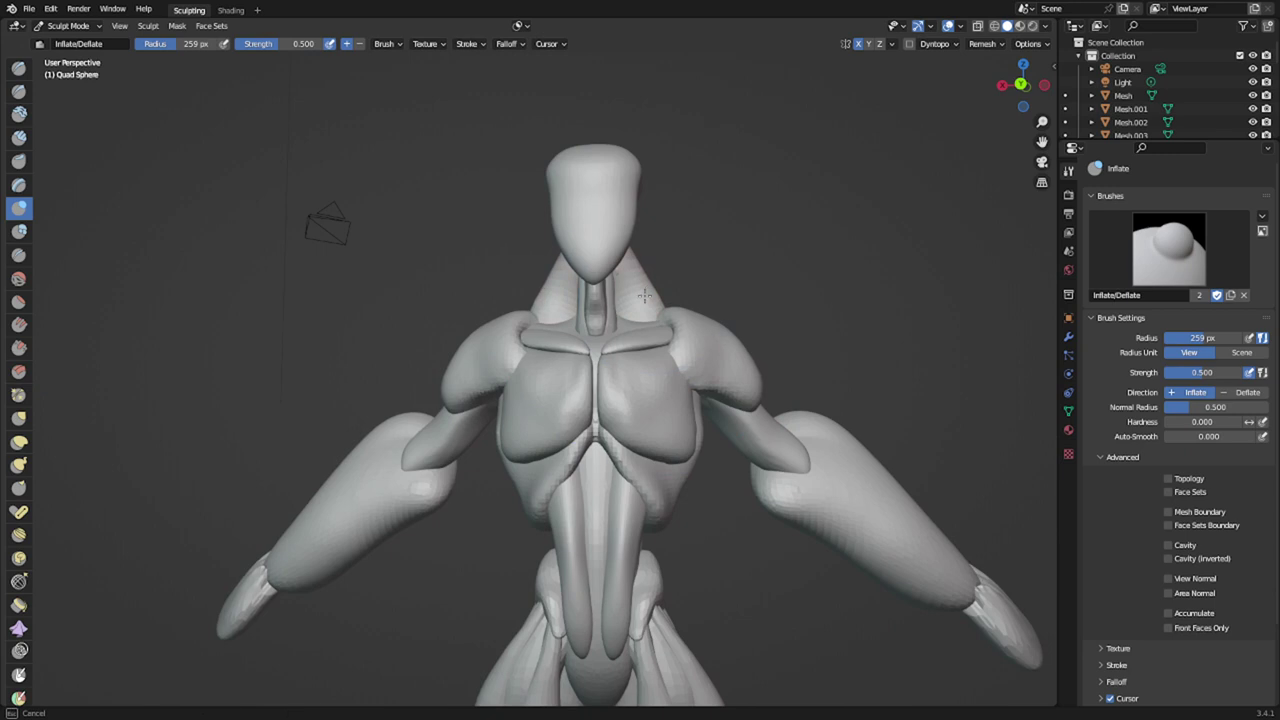
- Refine the trapezius silhouette with Snake Hook, slimming it beside the neck and flaring it toward the shoulders with a 131 px radius
key("k")
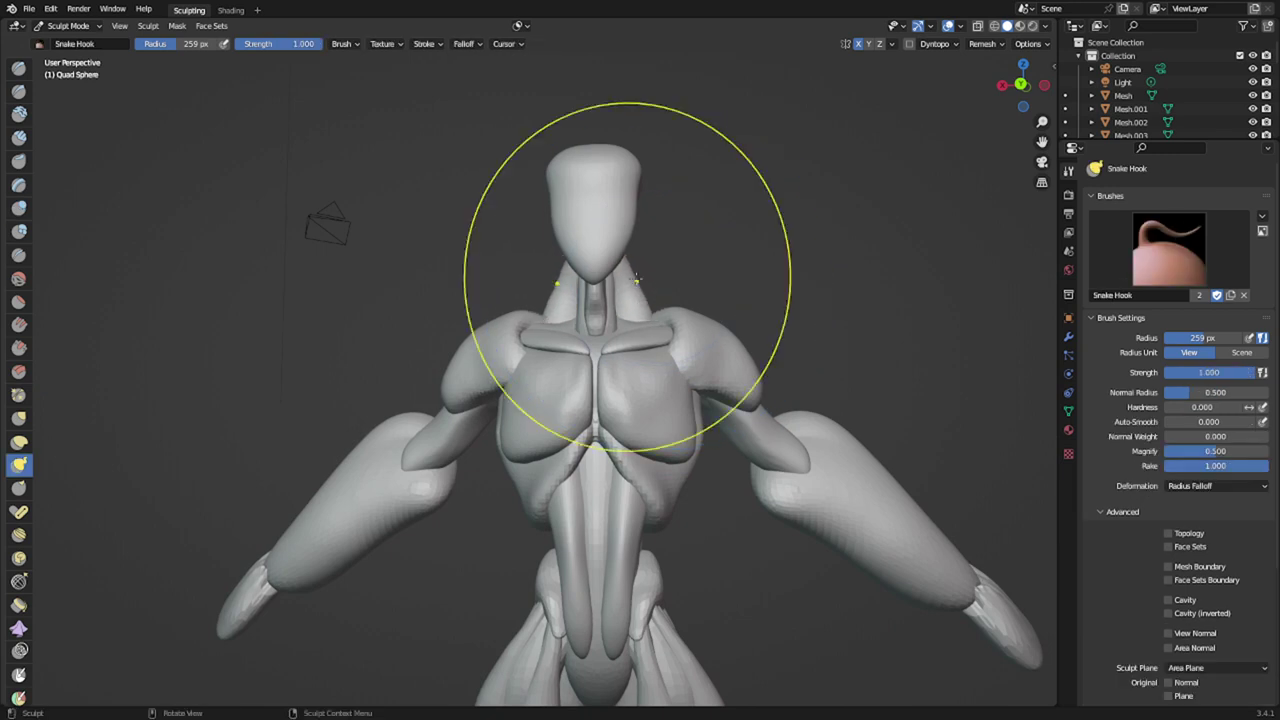
scroll(620, 270, "up", 2)
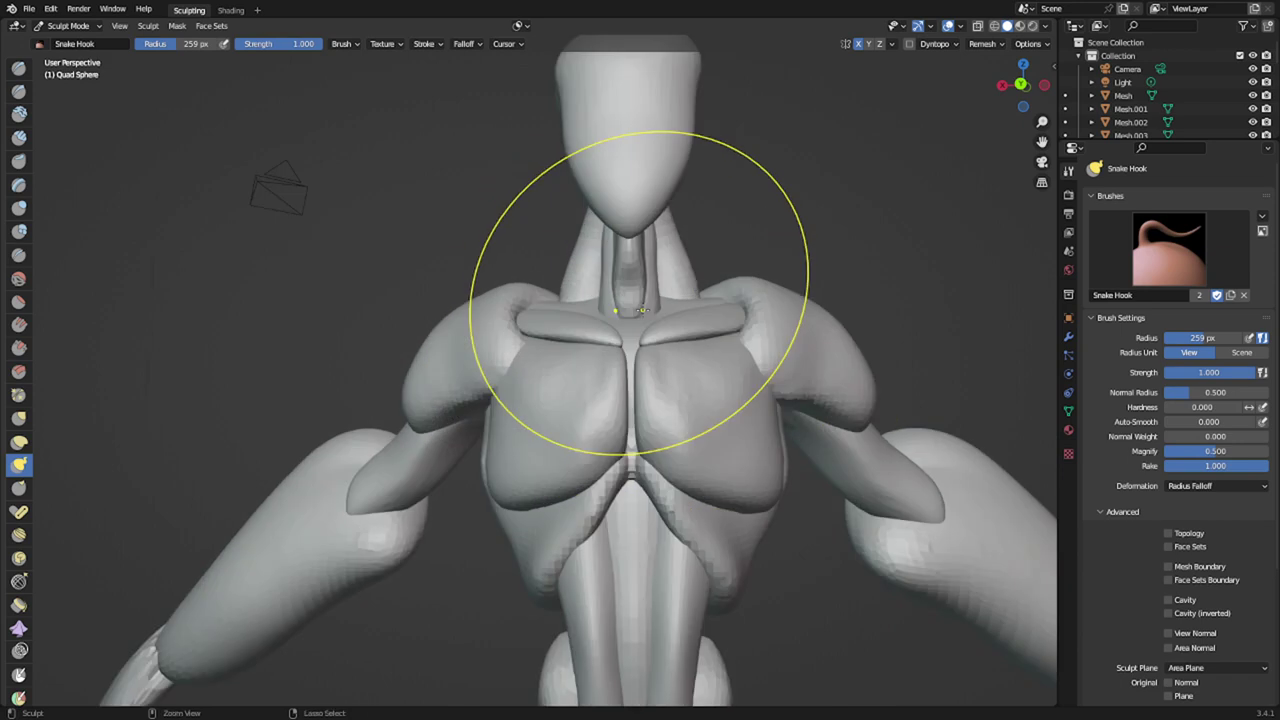
key("f")
left_click(672, 228)
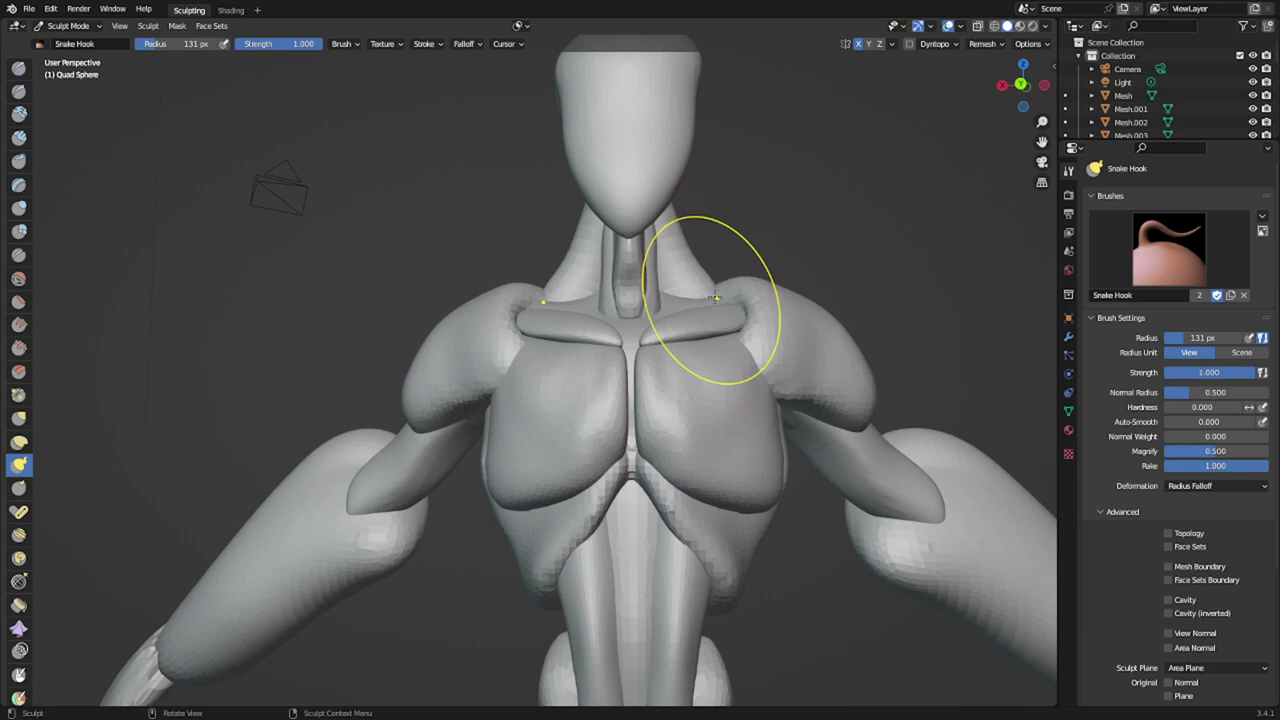
middle_click_drag(754, 297, 430, 422)
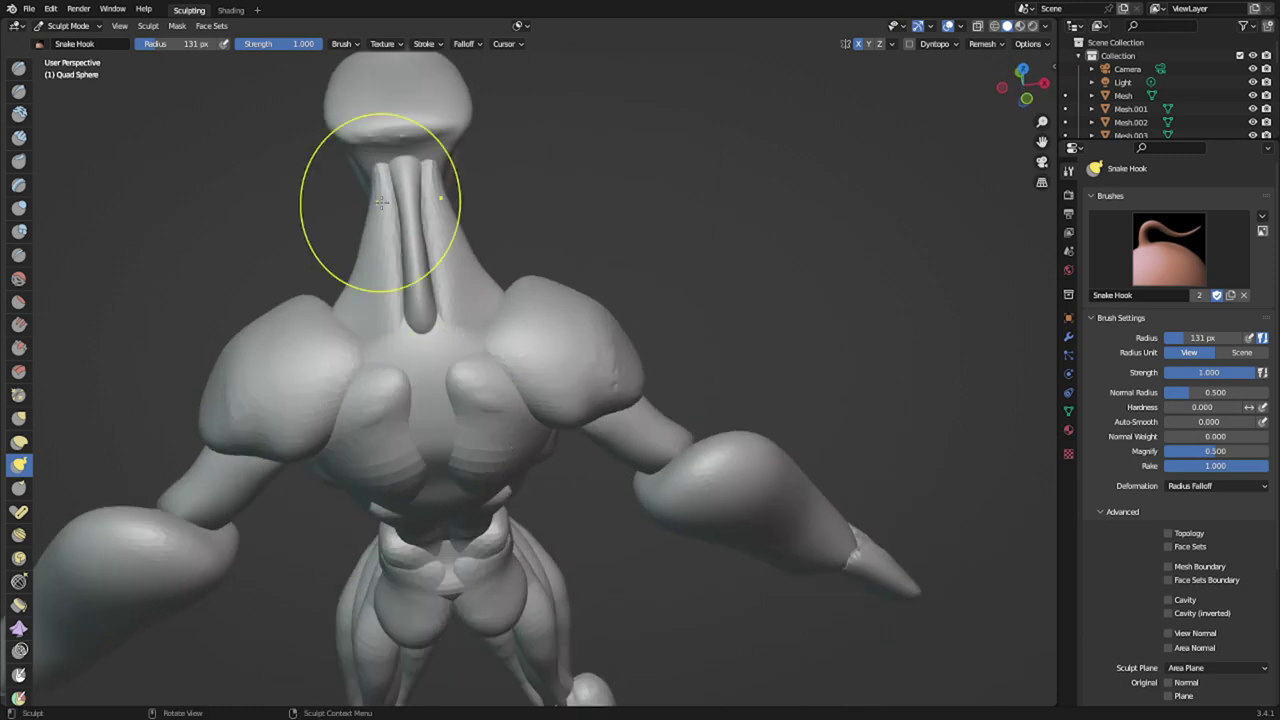
- Reshape the trapezius from behind into lower, pointed tips beside the neck using Snake Hook with a 250 px radius
middle_click_drag(382, 204, 458, 243)
key("f")
left_click(582, 280)
left_click_drag(379, 314, 426, 346)
mouse_move(431, 355)
middle_mouse_down()
mouse_move(571, 150)
mouse_move(480, 190)
mouse_move(368, 193)
middle_mouse_up()
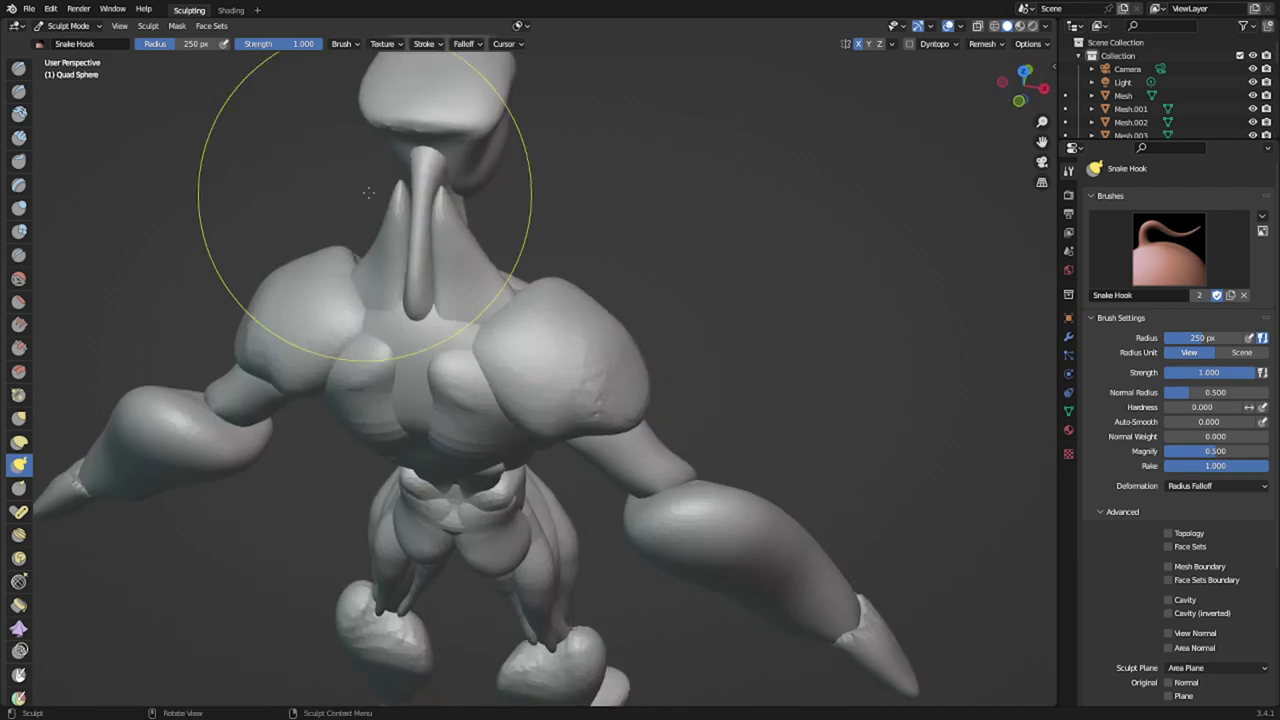
left_click_drag(402, 206, 398, 203)
- Try to stretch the trapezius tips upward along the neck with the 250 px Snake Hook brush
scroll(400, 216, "up", 5)
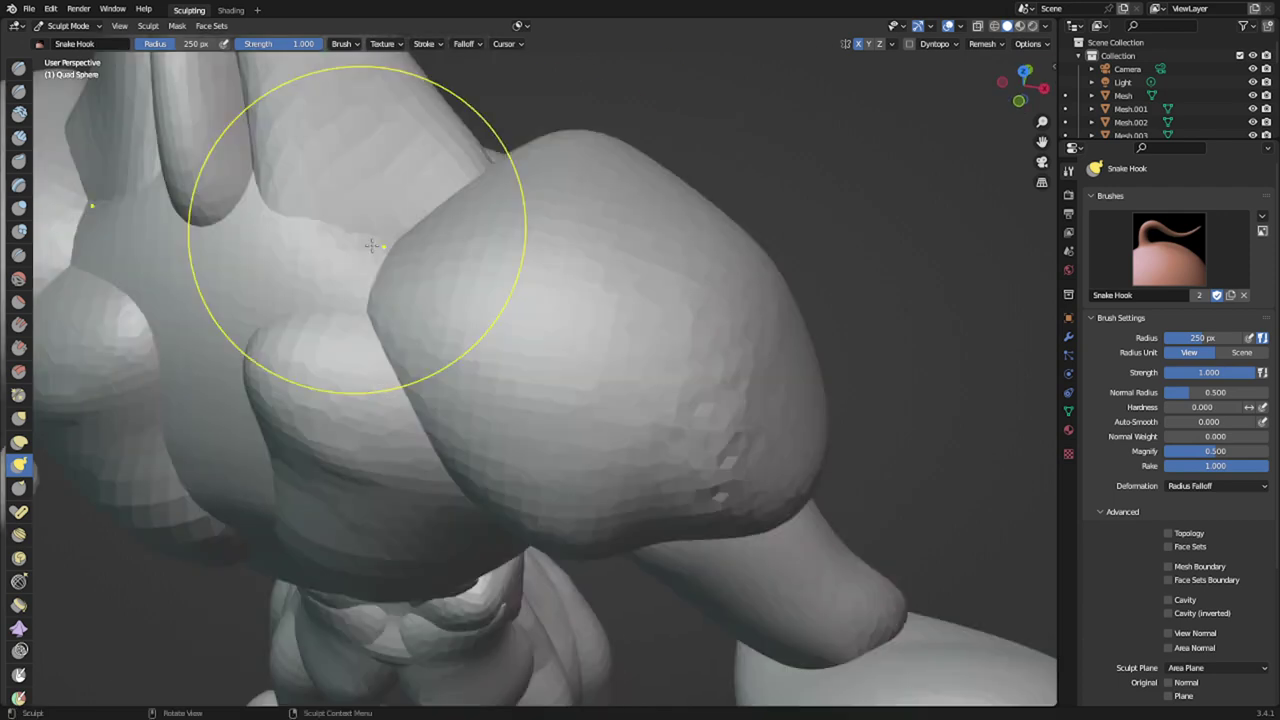
middle_click_drag(300, 245, 523, 503, "shift")
mouse_move(432, 396)
middle_mouse_down()
mouse_move(446, 336)
mouse_move(450, 371)
mouse_move(461, 362)
middle_mouse_up()
middle_click_drag(460, 338, 491, 474, "shift")
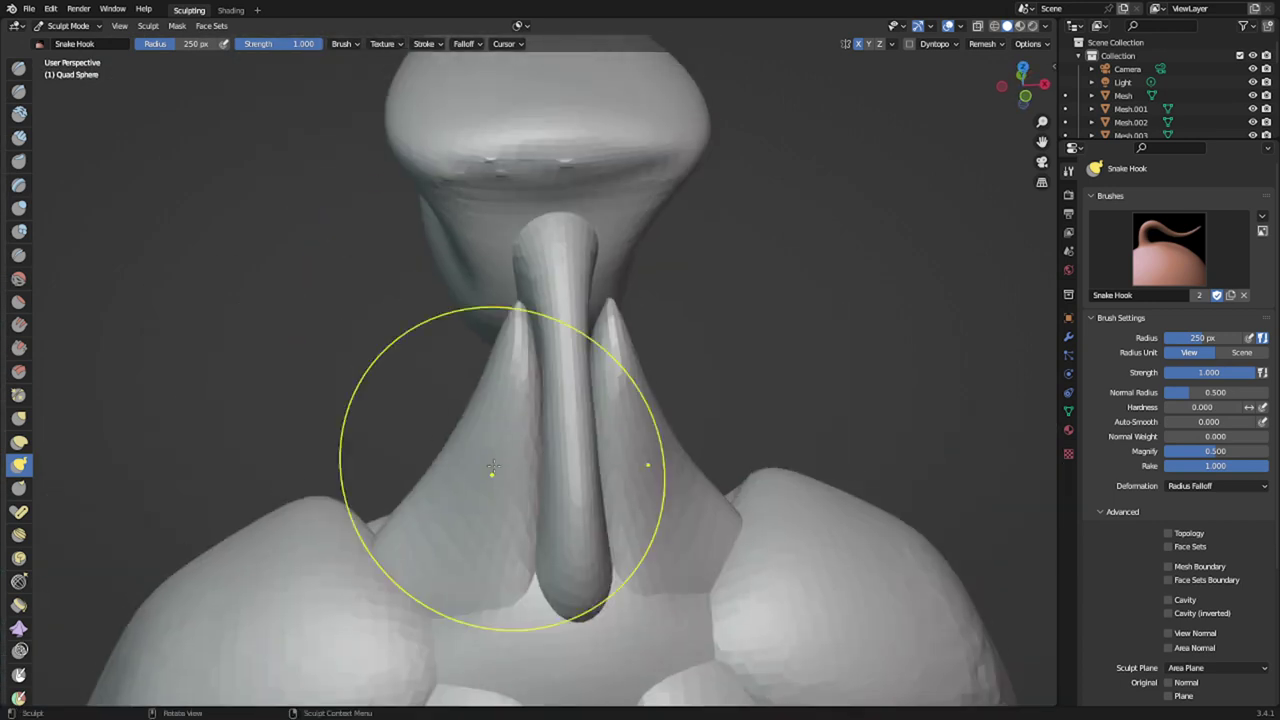
left_click_drag(511, 402, 533, 281)
key("ctrl+z")
mouse_move(493, 378)
middle_mouse_down()
mouse_move(630, 384)
mouse_move(543, 372)
mouse_move(568, 409)
middle_mouse_up()
key("ctrl+z")
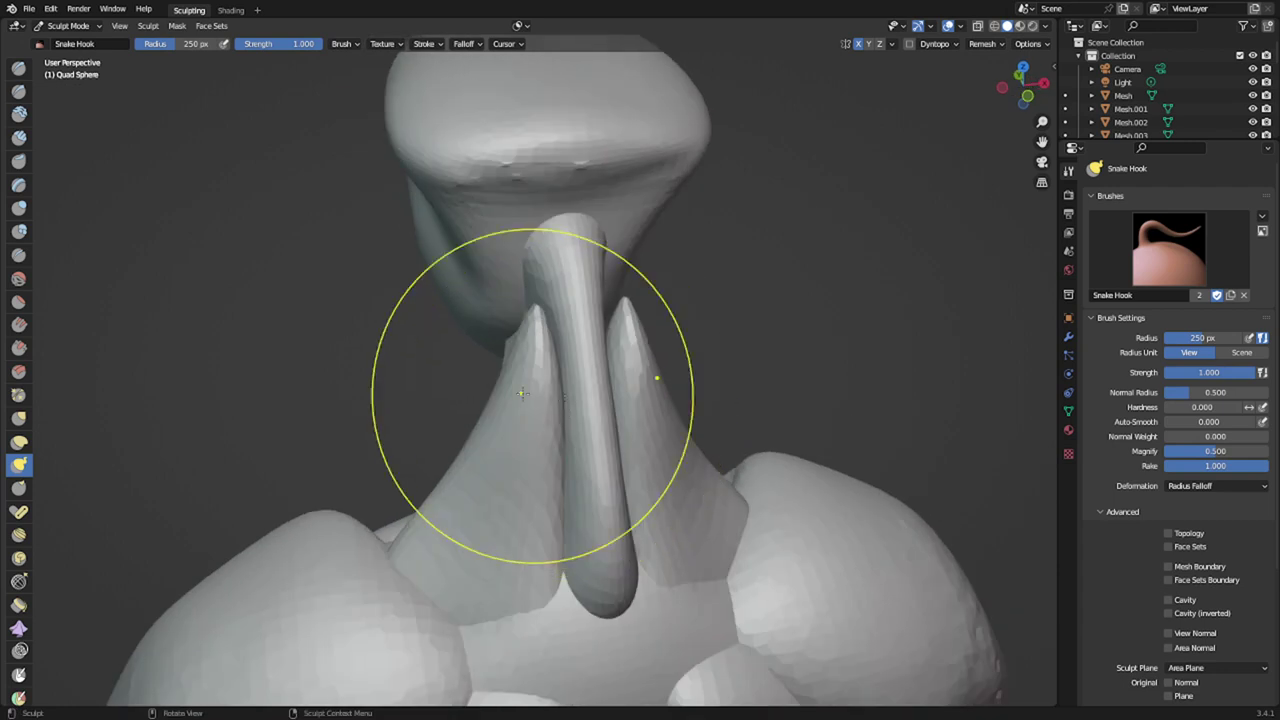
- Curve the trapezius inward against the neck column and lower its tips using Snake Hook with a 339 px radius
key("f")
left_click(594, 385)
left_click_drag(538, 426, 558, 434)
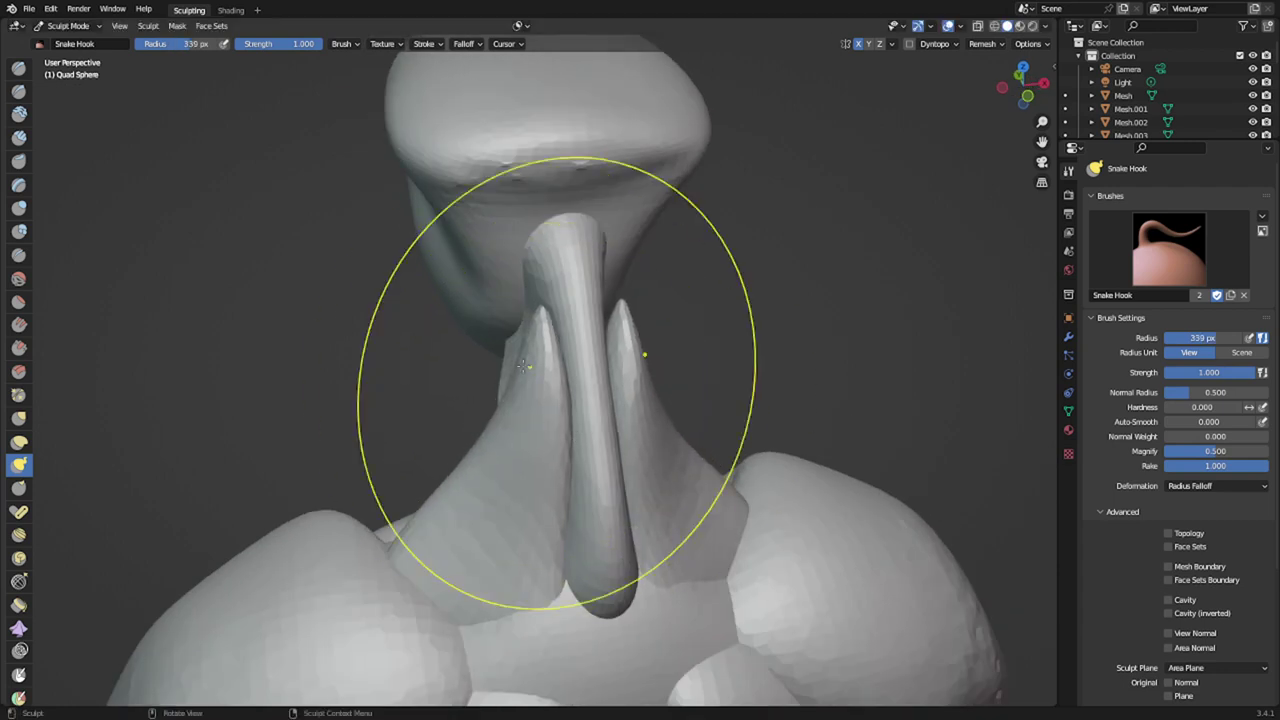
left_click_drag(567, 318, 571, 328)
- Refine the trapezius tips so they hug the neck column, using Snake Hook with radii of 235 px and 181 px
key("f")
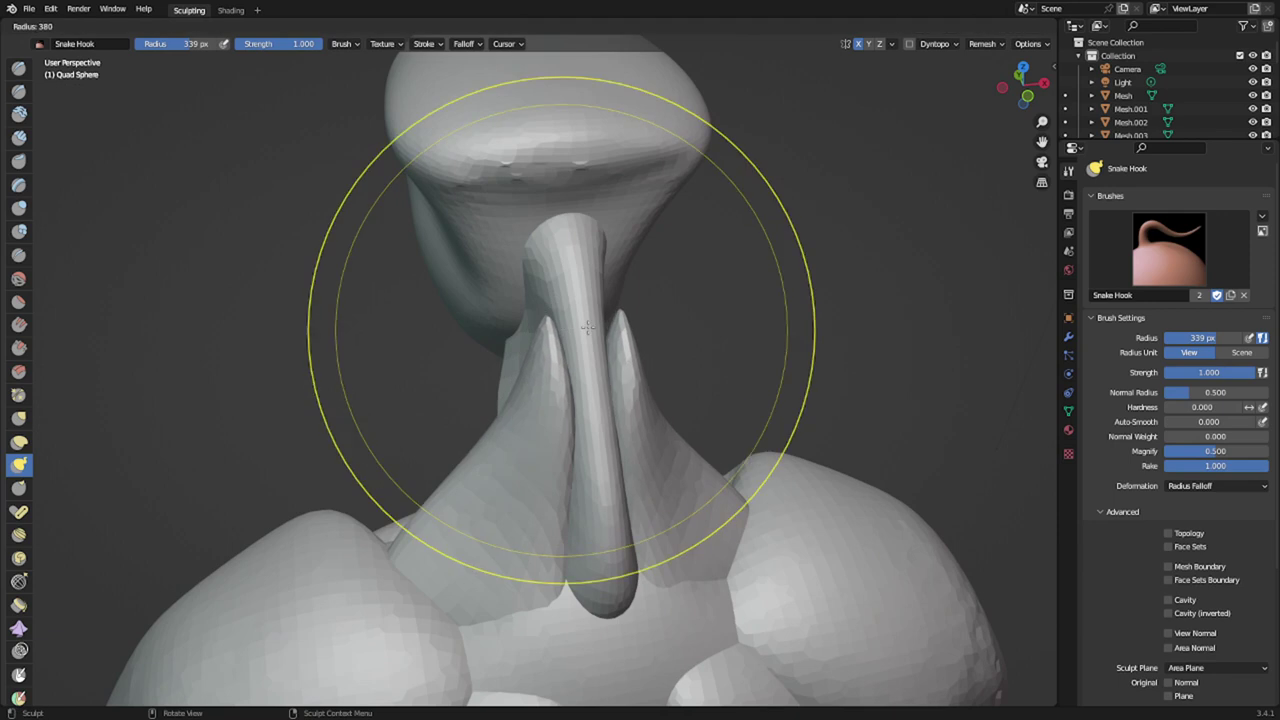
left_click(492, 331)
middle_click_drag(482, 332, 660, 325)
left_click_drag(686, 321, 680, 304)
middle_click_drag(680, 304, 467, 411)
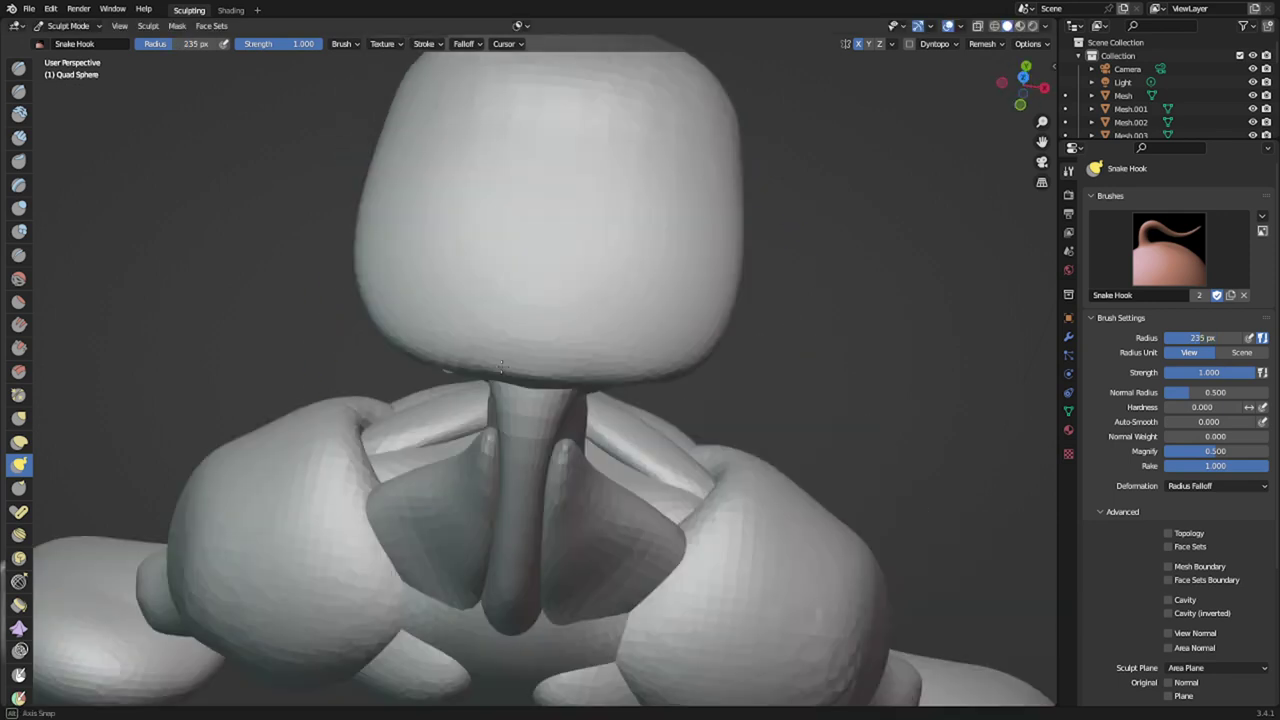
key("f")
left_click(486, 440)
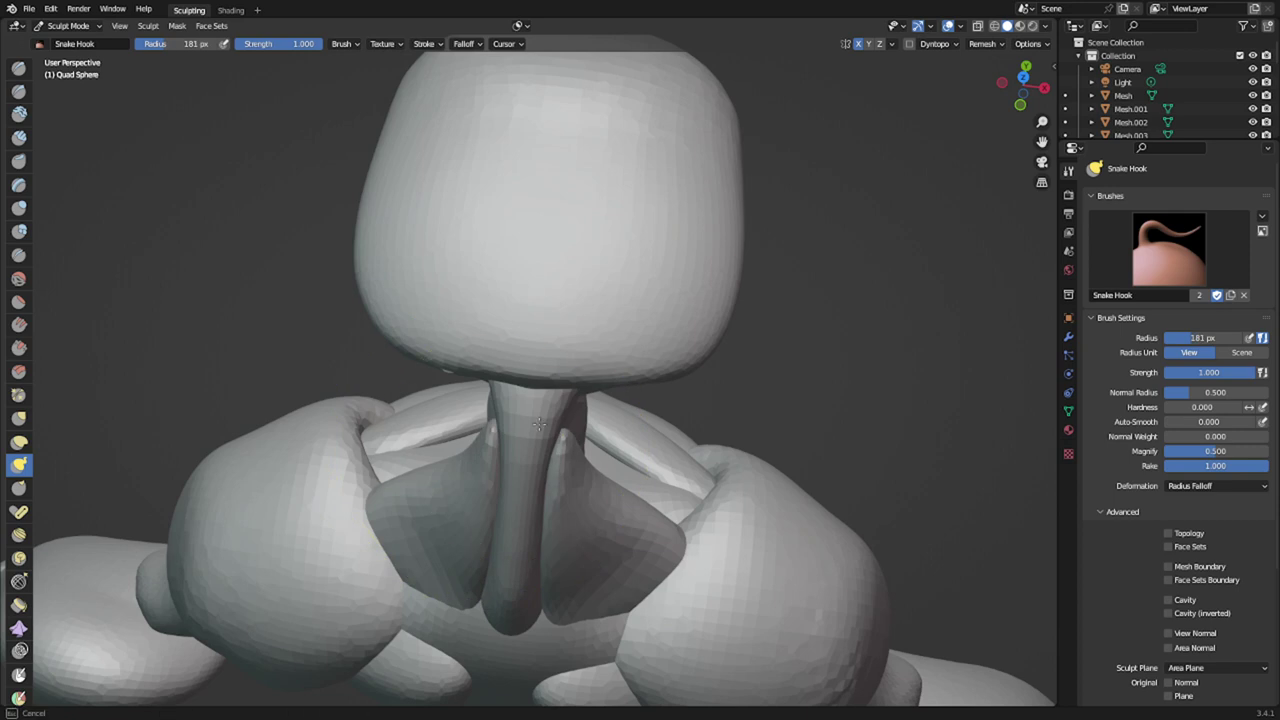
middle_click_drag(500, 465, 676, 350)
- Thicken the trapezius tips beside the neck using the Inflate brush with a 108 px radius
key("i")
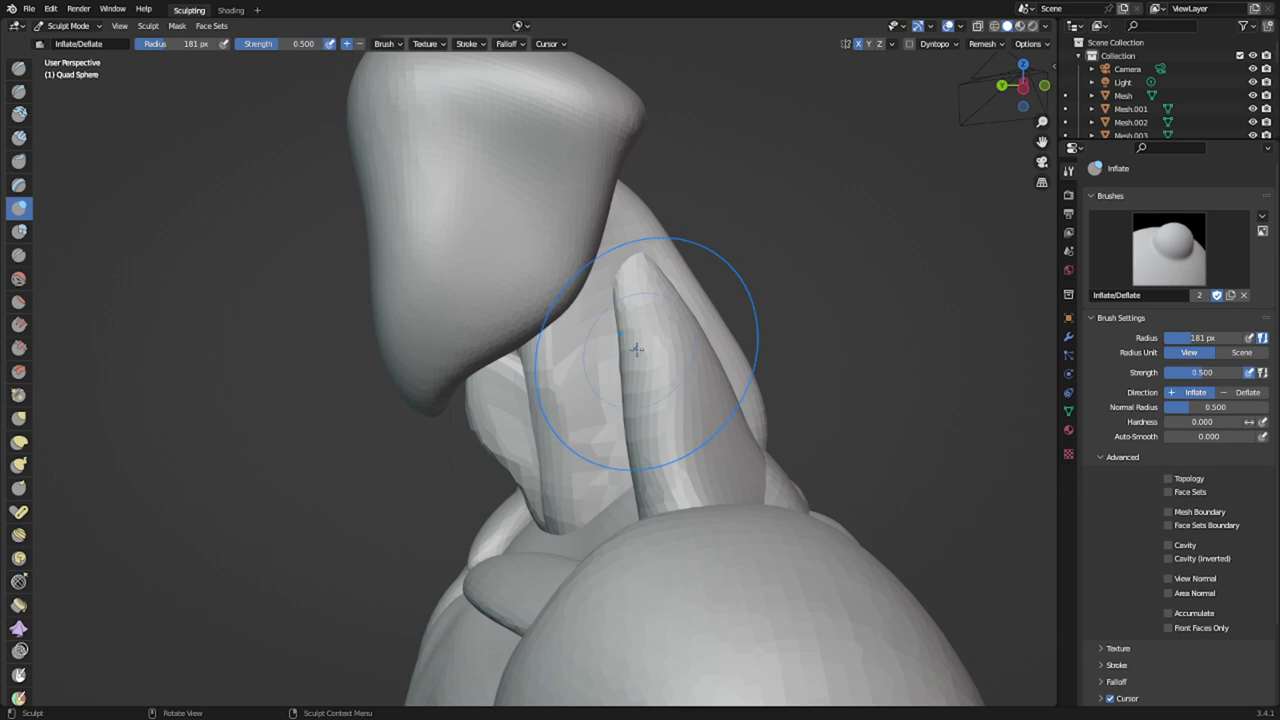
key("f")
left_click(665, 370)
middle_click_drag(594, 236, 594, 387)
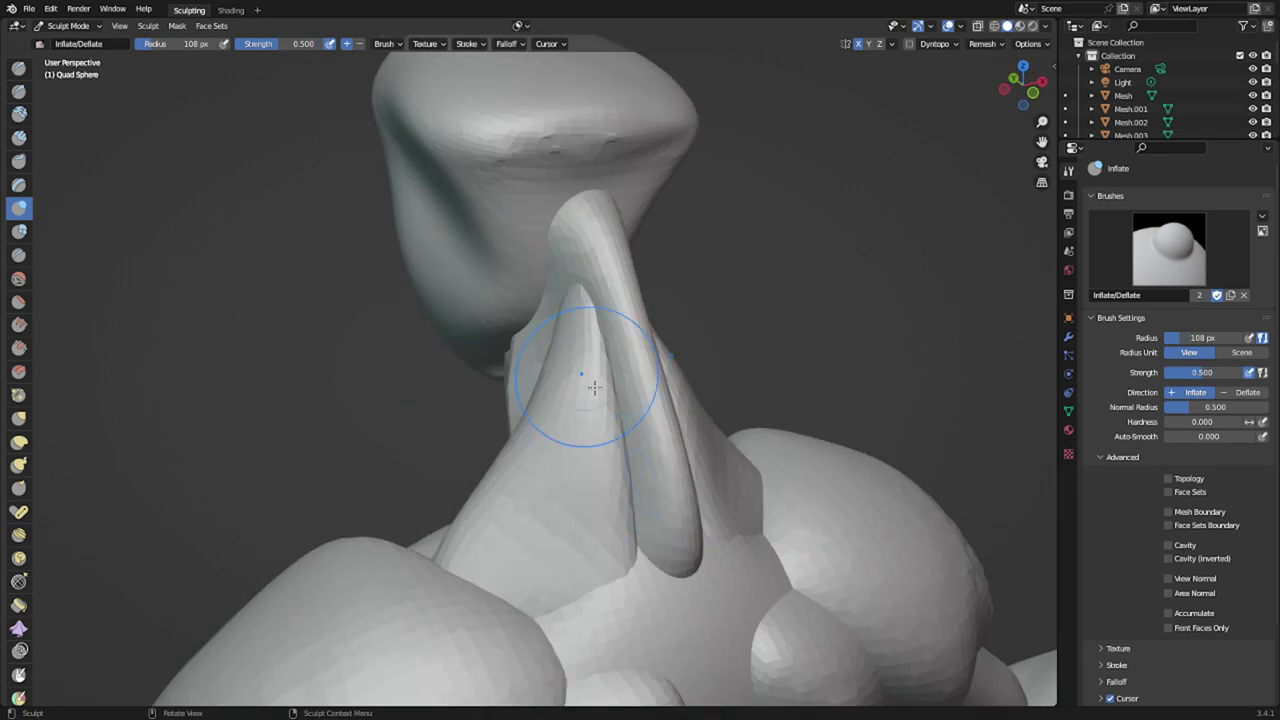
- Switch to the neck column mesh and pull its lower end down the upper back into a tapered point using Snake Hook with a 222 px radius
key("f")
left_click(762, 572)
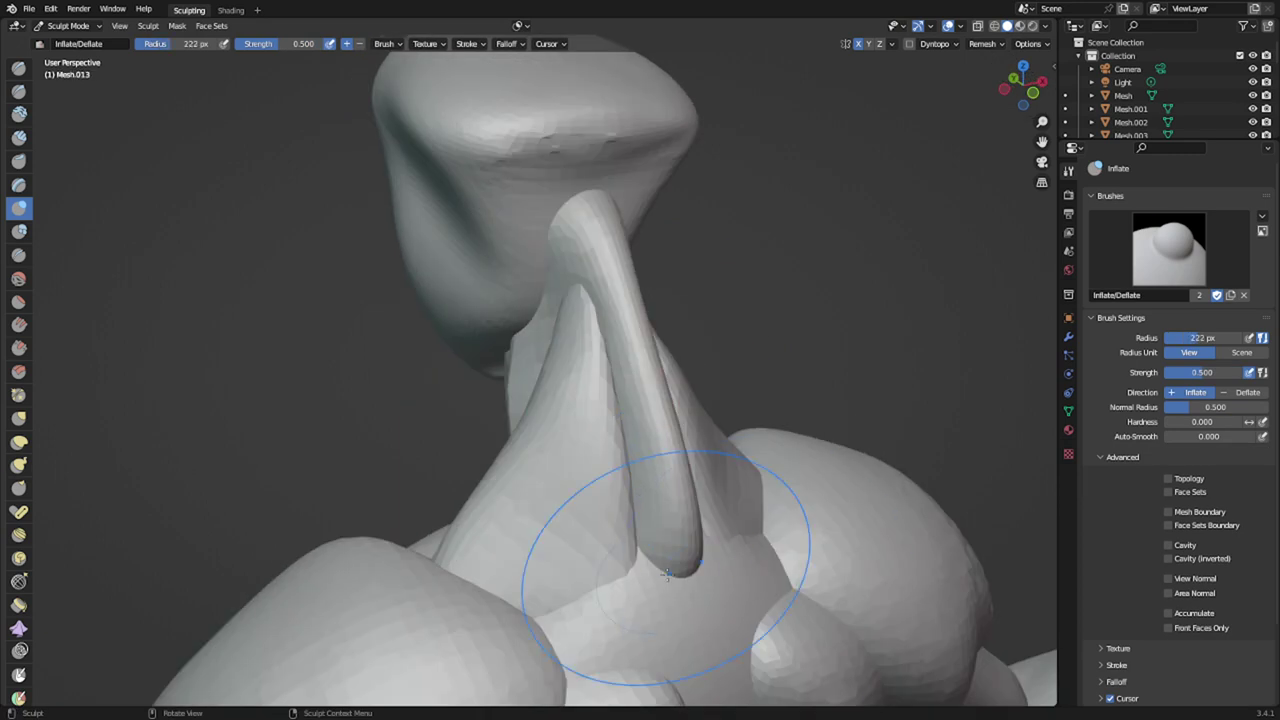
key("k")
mouse_move(677, 575)
middle_mouse_down()
mouse_move(675, 600)
mouse_move(620, 462)
middle_mouse_up()
left_click_drag(653, 565, 655, 572)
middle_click_drag(655, 572, 748, 476)
left_click_drag(745, 468, 747, 568)
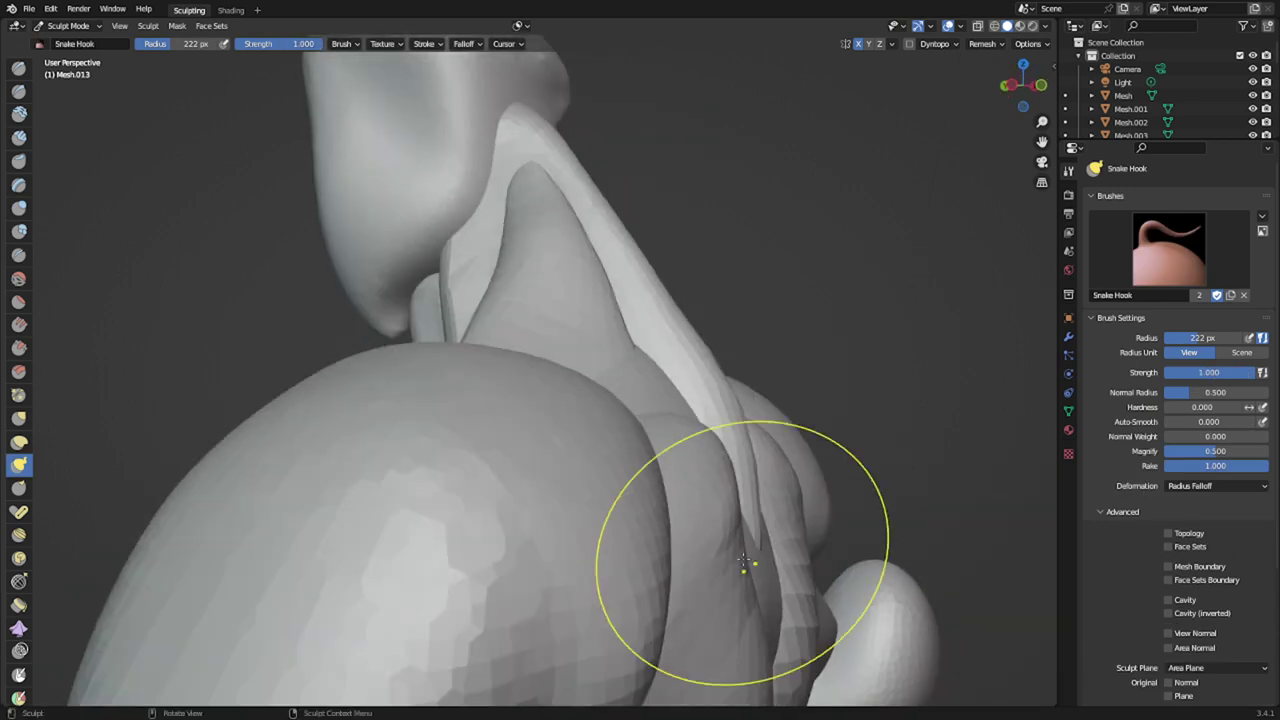
middle_click_drag(738, 545, 672, 577)
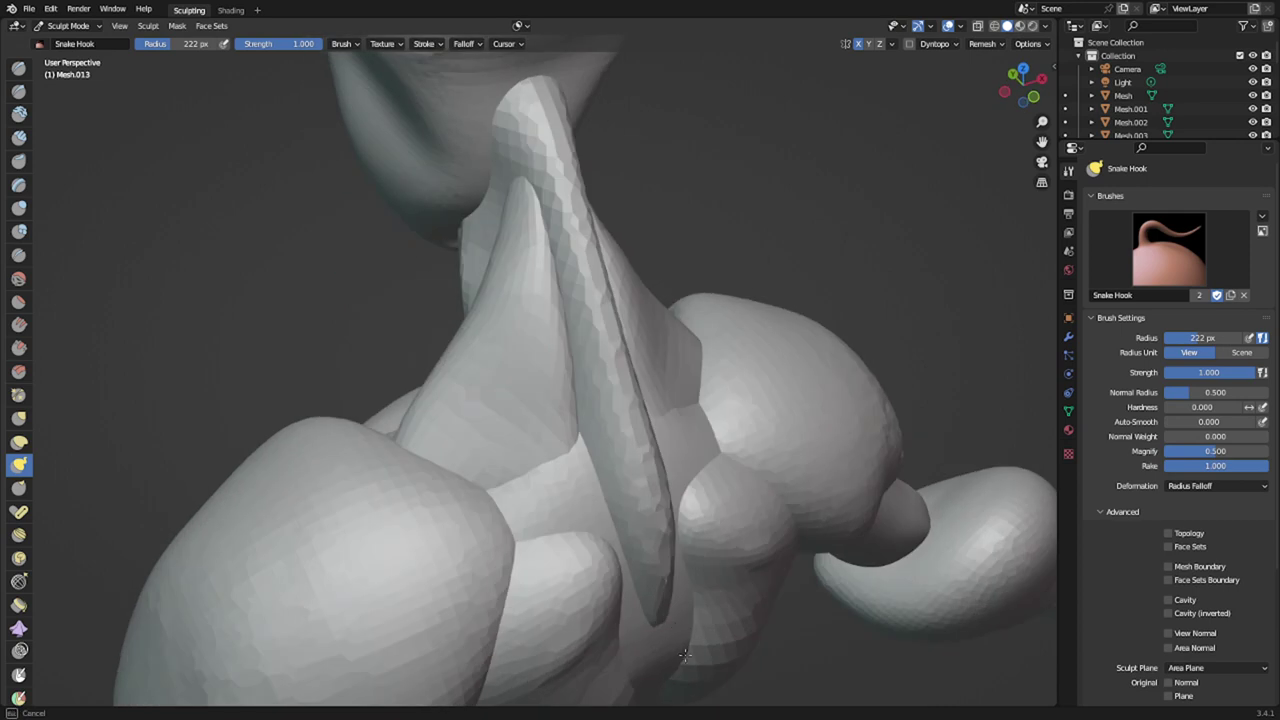
left_click_drag(685, 655, 684, 657)
left_click_drag(651, 640, 670, 674)
- Mask the neck column beneath the head, undoing the first 222 px stroke and reducing the Mask brush radius
mouse_move(670, 674)
middle_mouse_down()
mouse_move(591, 523)
mouse_move(481, 575)
mouse_move(497, 543)
mouse_move(474, 457)
mouse_move(557, 400)
mouse_move(555, 540)
mouse_move(541, 480)
mouse_move(512, 508)
mouse_move(432, 505)
mouse_move(576, 491)
mouse_move(535, 500)
mouse_move(515, 528)
mouse_move(488, 480)
mouse_move(460, 463)
middle_mouse_up()
key("alt+q")
key("alt+q")
key("m")
left_click_drag(472, 410, 511, 400)
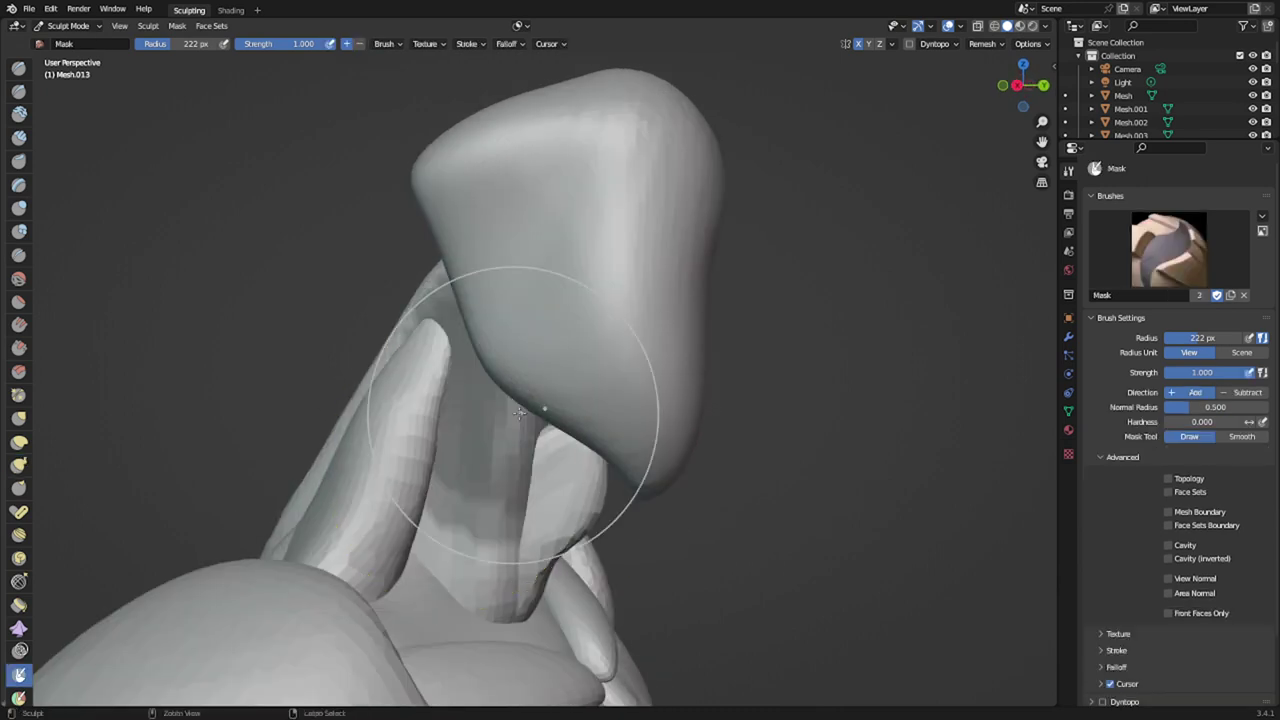
key("ctrl+z")
key("f")
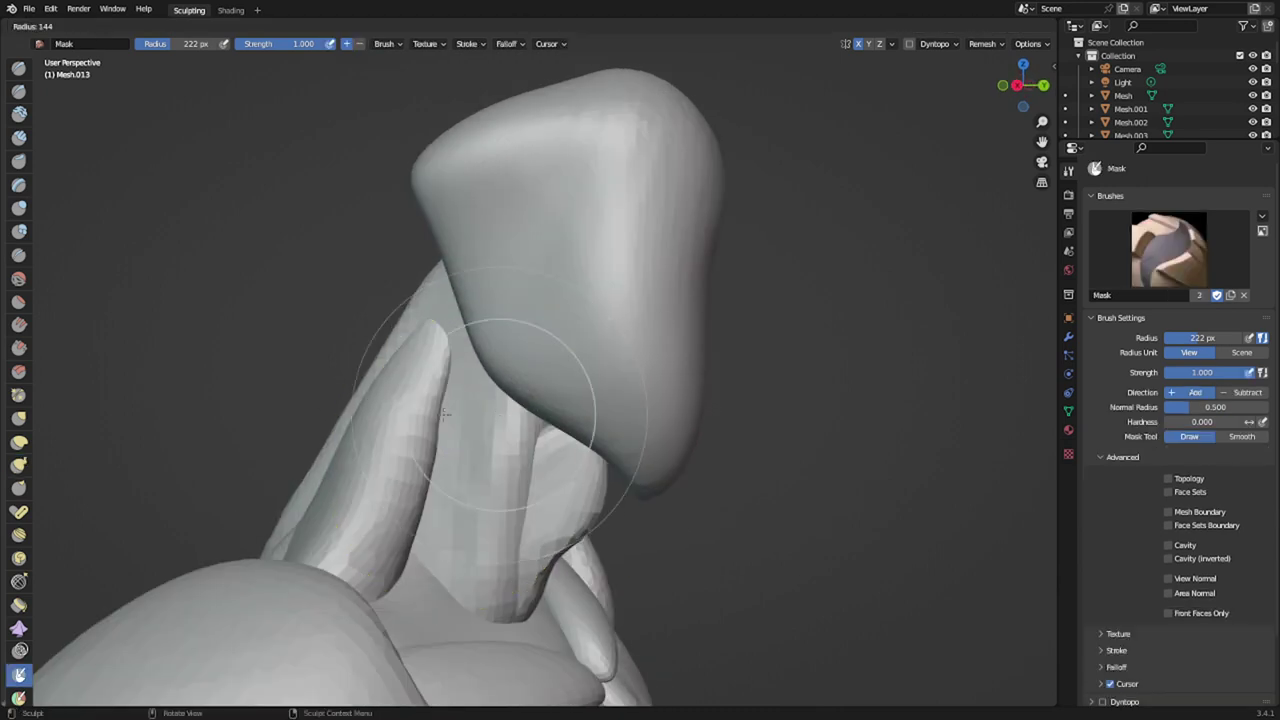
left_click(518, 416)
left_click_drag(514, 423, 496, 598)
middle_click_drag(518, 575, 549, 534)
scroll(463, 508, "up", 1)
key("ctrl+z")
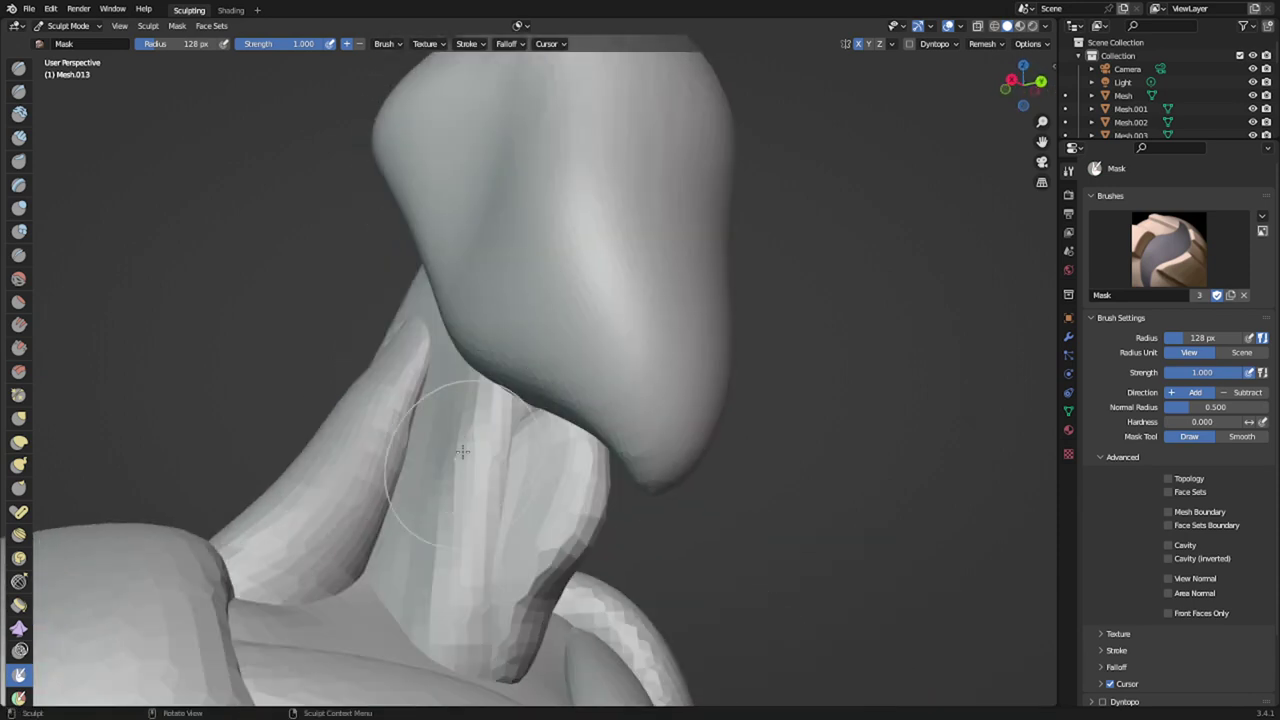
key("f")
left_click(437, 428)
scroll(477, 497, "down", 2)
scroll(479, 500, "down", 1)
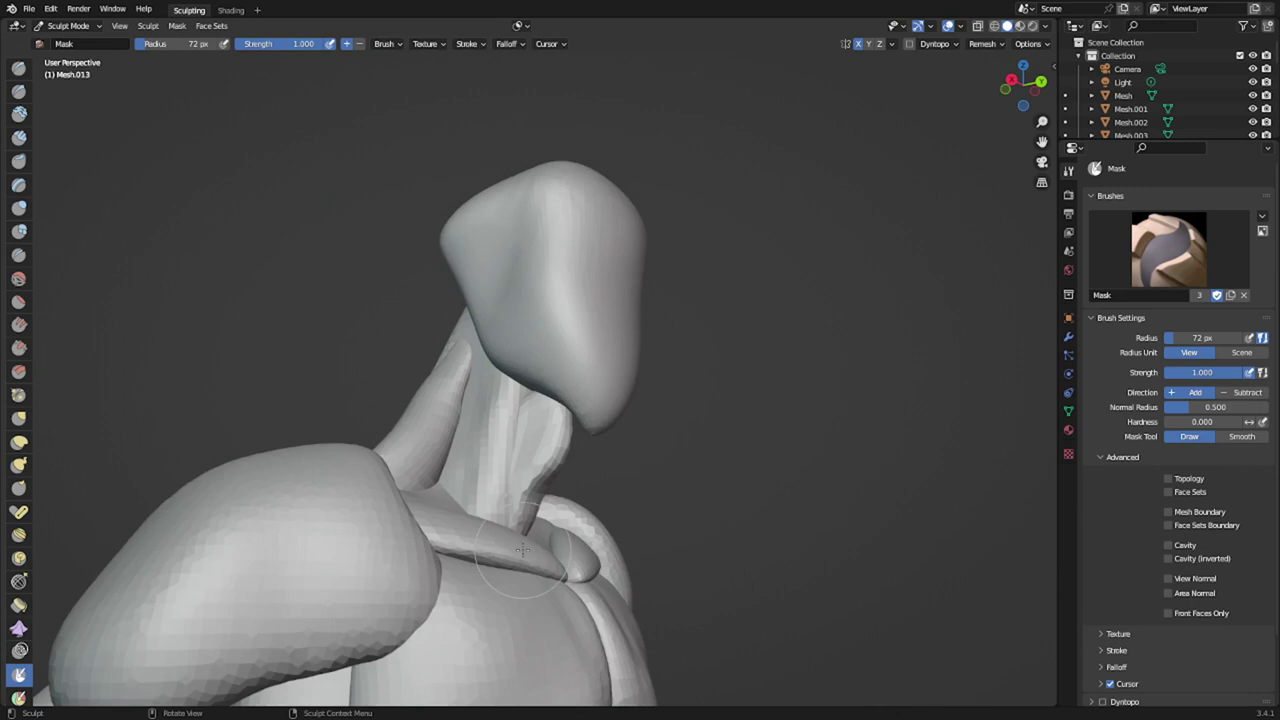
- Switch to Object Mode and duplicate the pair of collarbone pieces in place
scroll(531, 557, "down", 3)
middle_click_drag(505, 561, 352, 574)
key("ctrl+Tab")
left_click(218, 576)
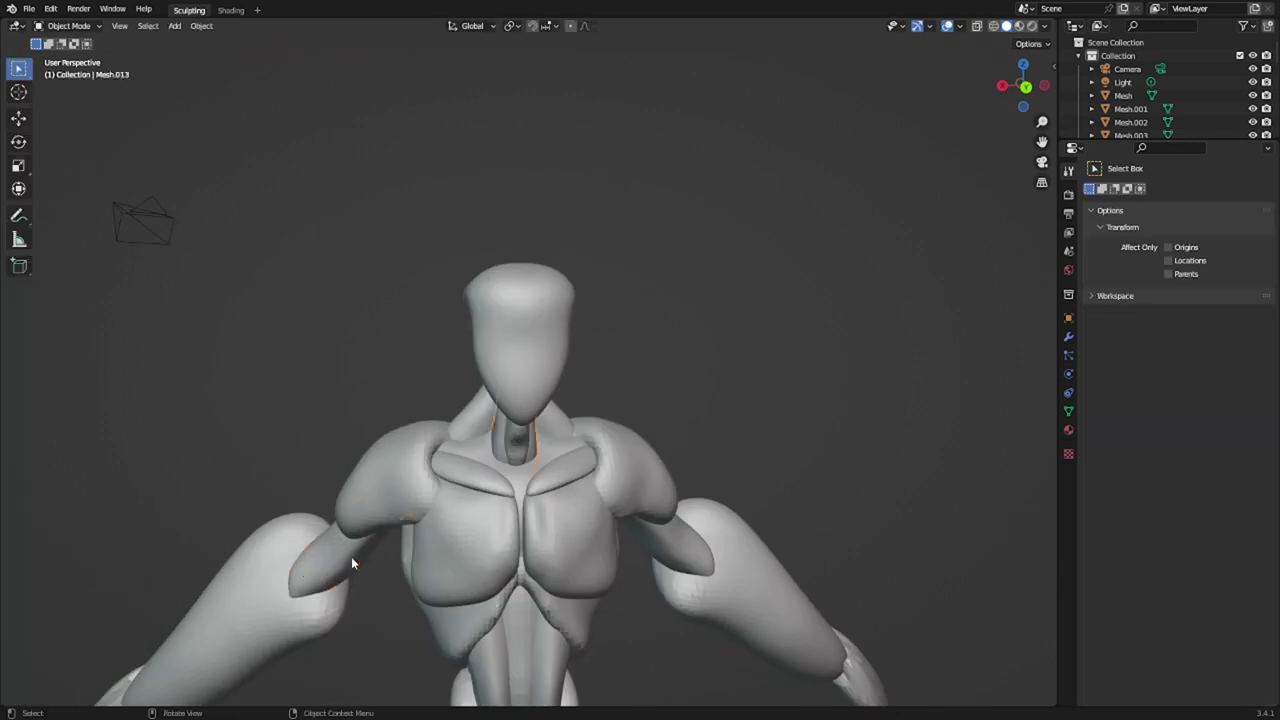
left_click(351, 556)
left_click(476, 483)
key("shift+d")
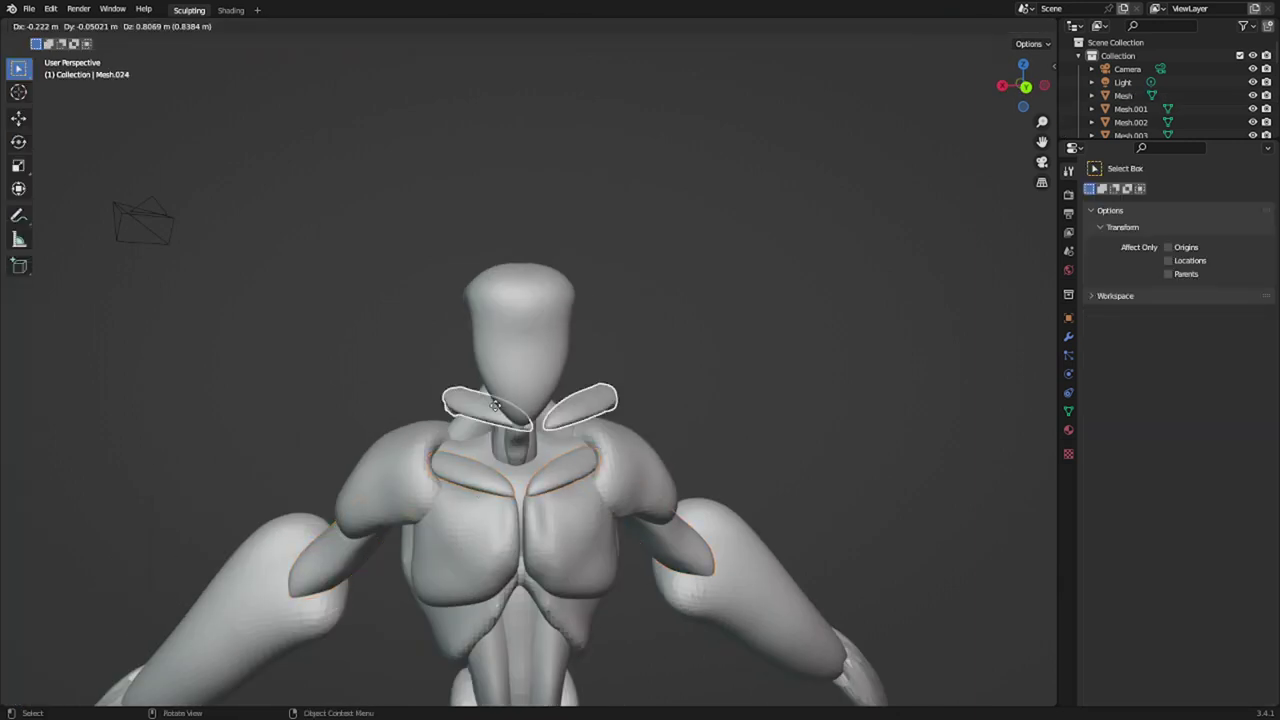
right_click(499, 398)
- In Edit Mode, move the whole duplicated collarbone mesh up along Z by about 0.64 m, to chin height
key("Tab")
key("a")
key("a")
key("a")
key("g")
key("z")
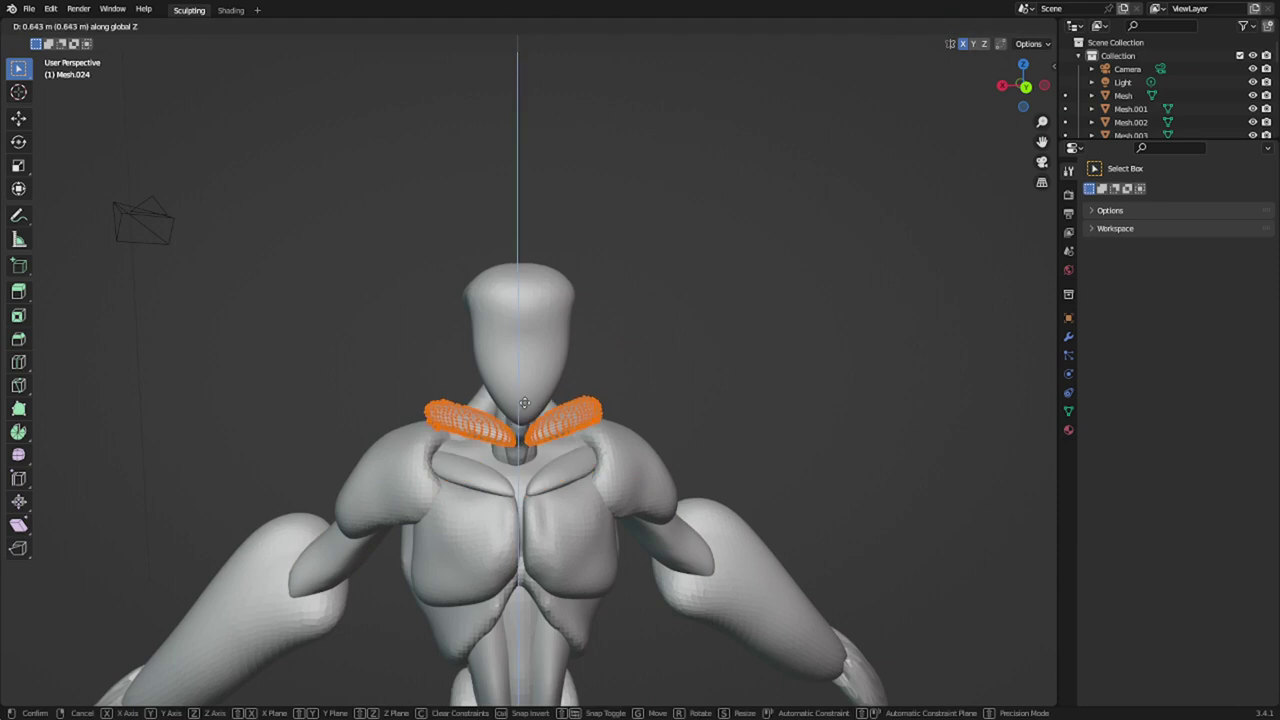
left_click(526, 402)
- Select only one of the two duplicated pieces and rotate it nearly upright beside the neck
scroll(495, 458, "up", 3)
key("a")
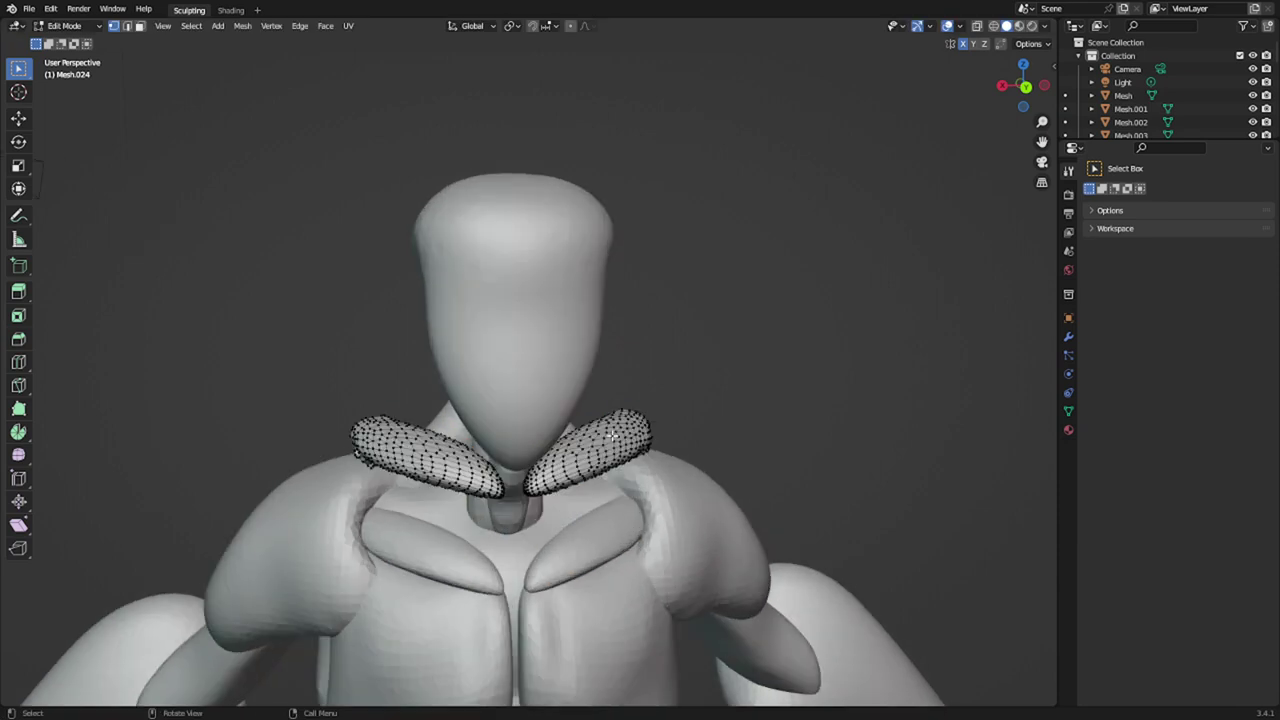
key("l")
key("r")
left_click(565, 305)
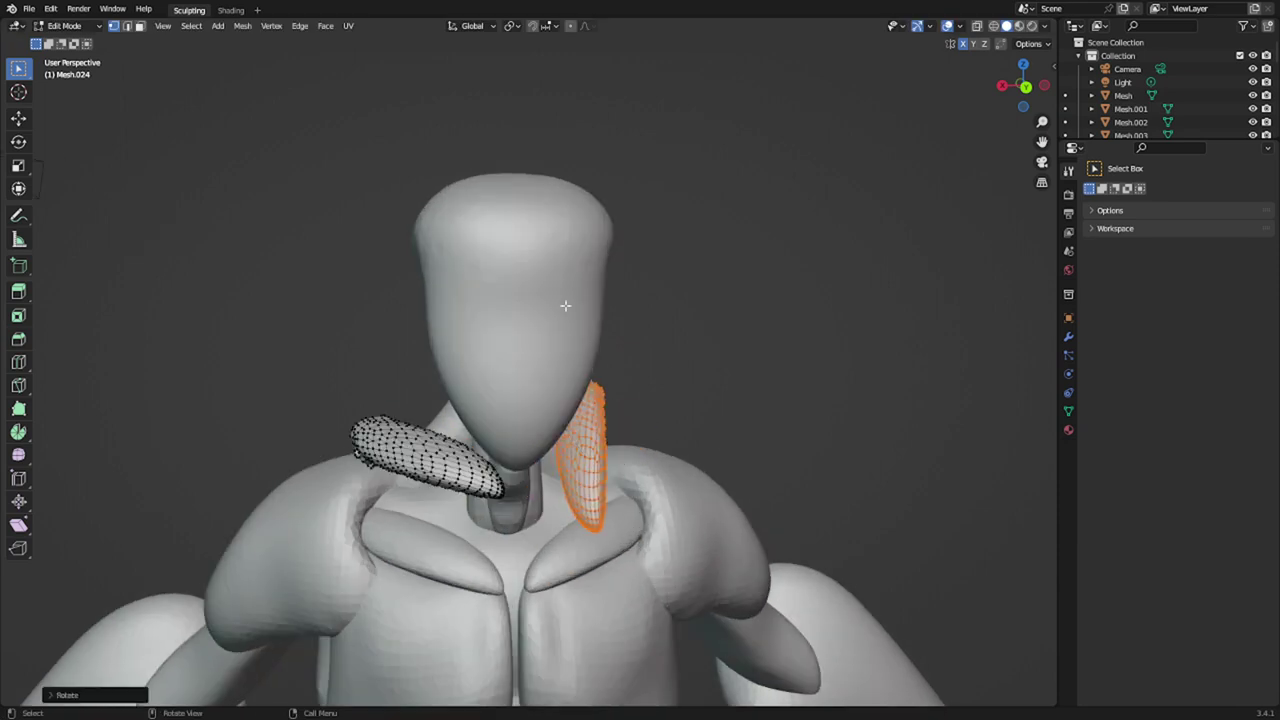
- Scale the upright piece down in the orthographic view facing the chest
key("KP_5")
middle_click_drag(558, 464, 493, 431)
scroll(455, 450, "up", 1)
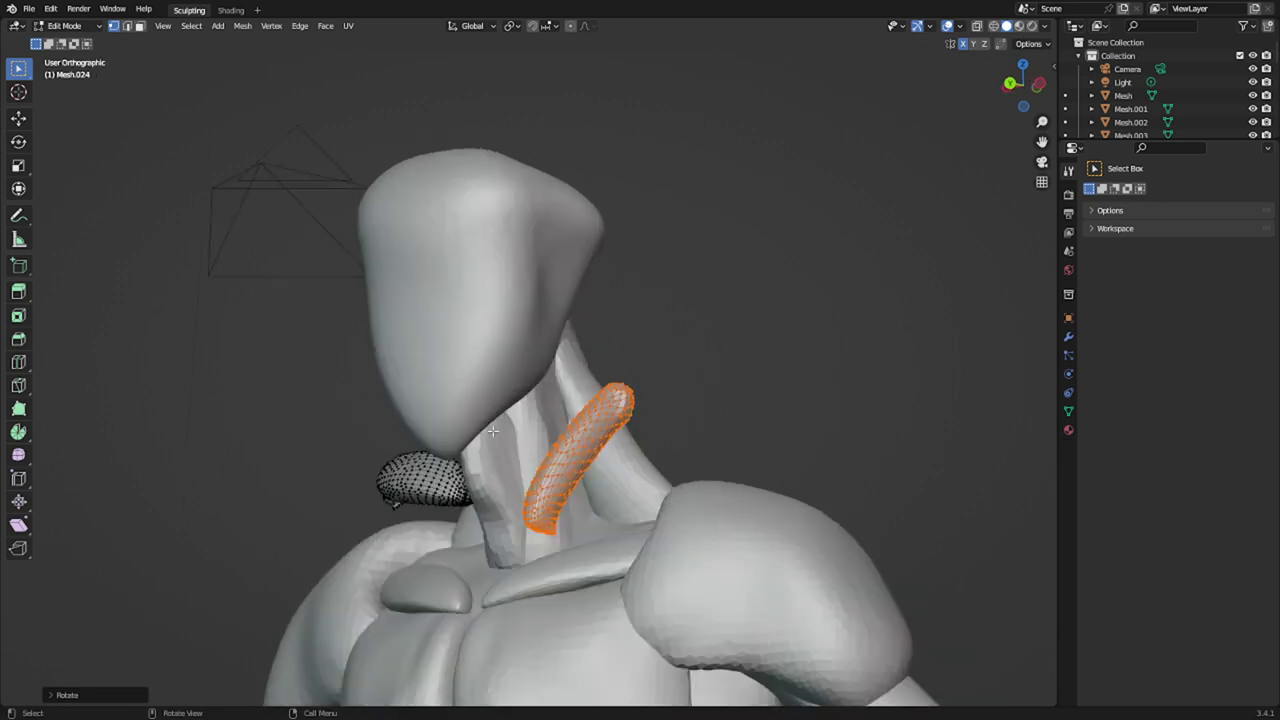
key("KP_3")
key("KP_1")
key("ctrl+KP_3")
key("ctrl+KP_1")
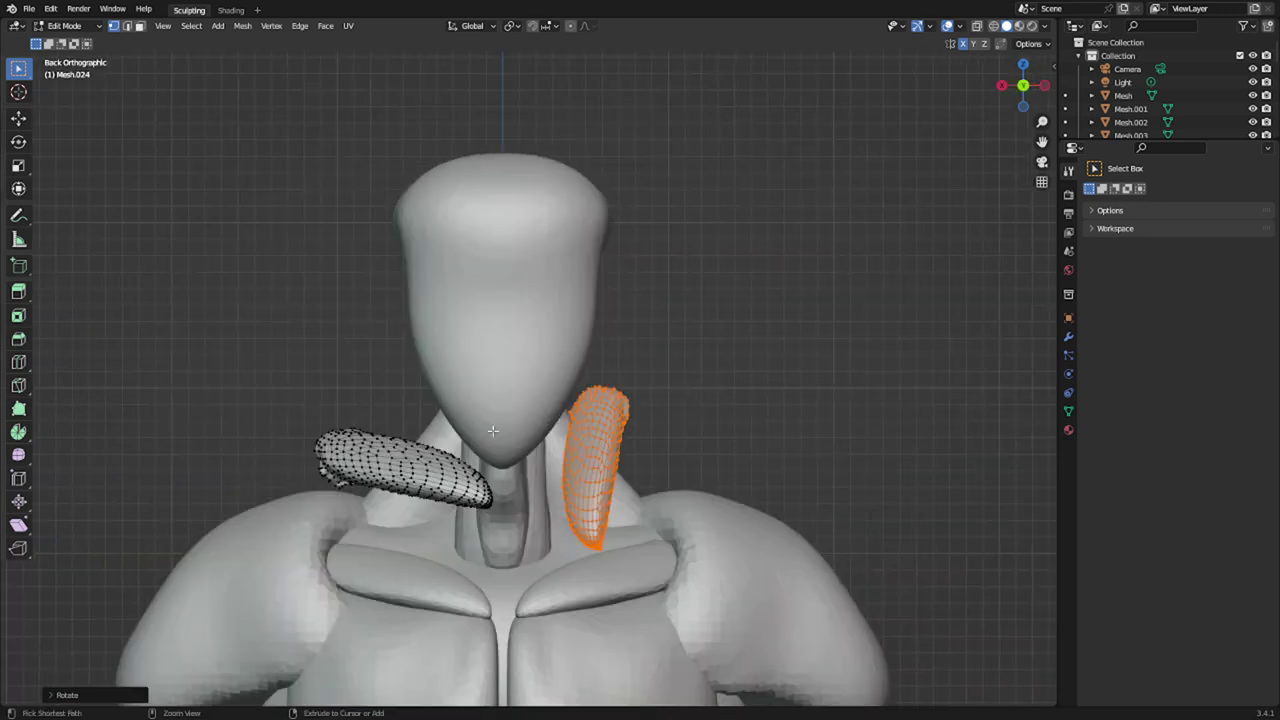
key("s")
left_click(642, 409)
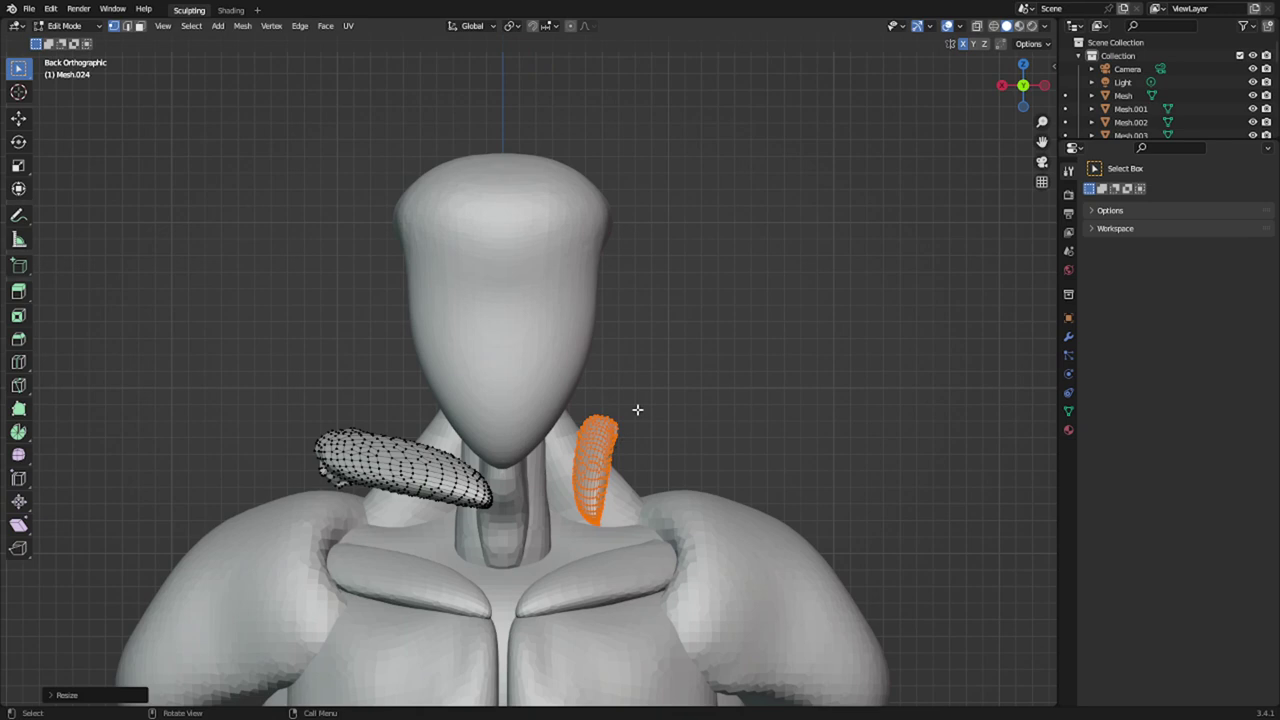
- In side view, rotate the selected piece to vertical and place it below the chin at the front of the neck
key("shift+z")
key("shift+z")
key("KP_3")
key("r")
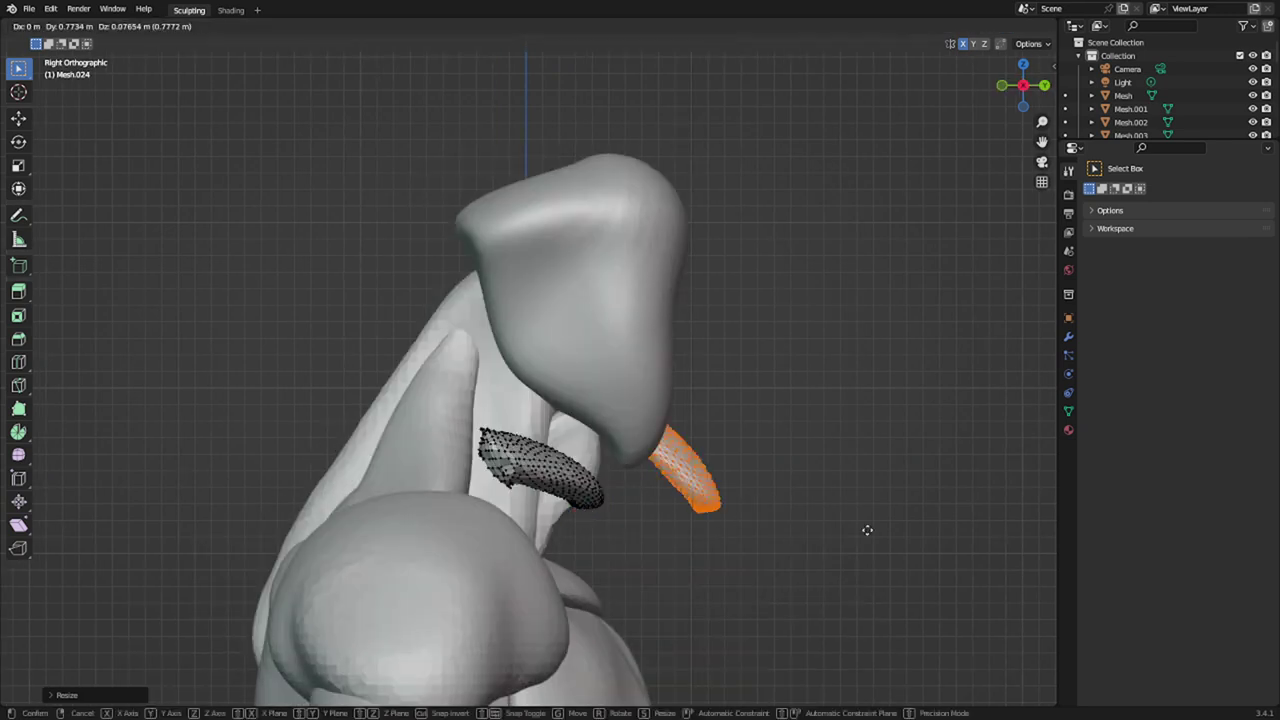
left_click(788, 643)
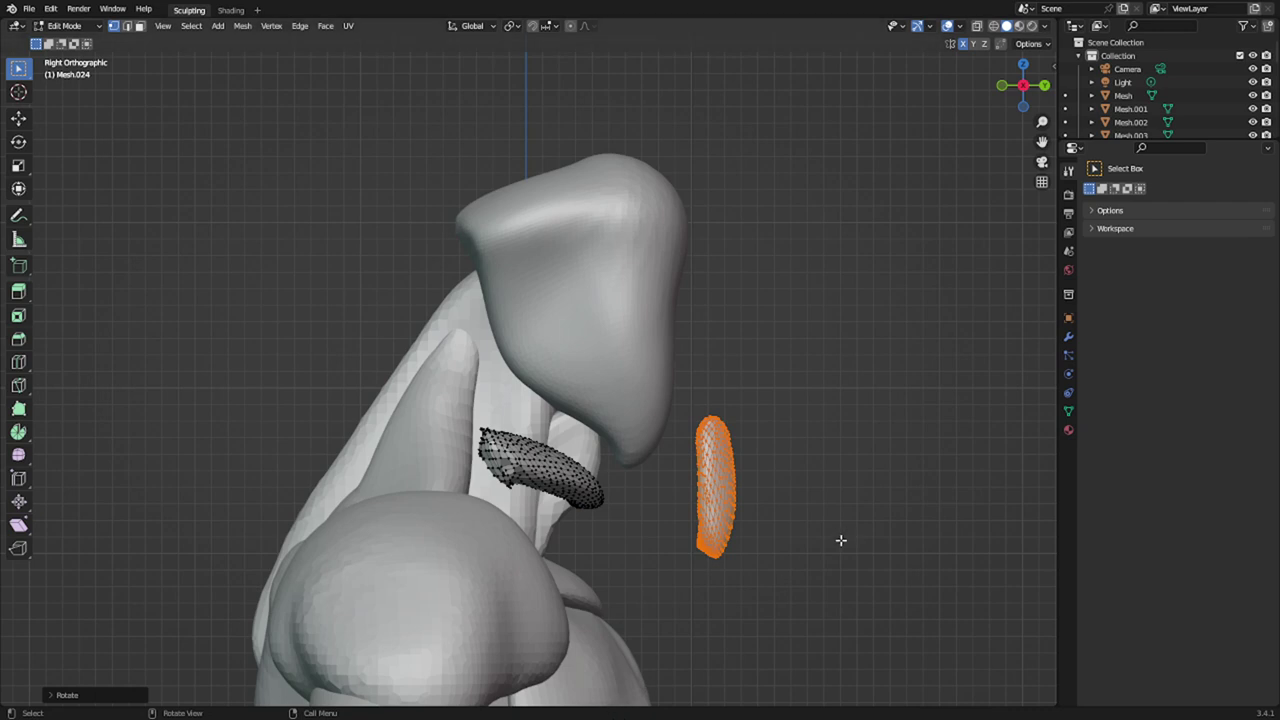
key("g")
left_click(706, 576)
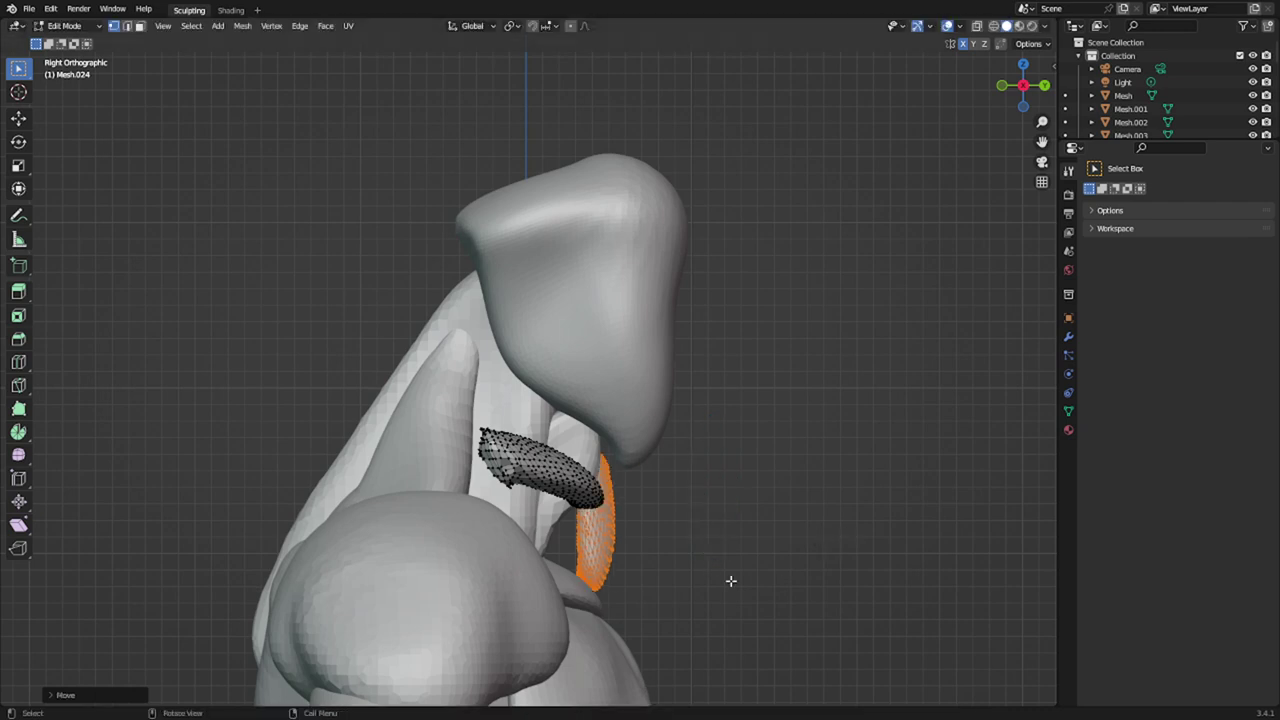
- In the view facing the chest, tilt the piece slightly so its lower end points outward
key("KP_1")
key("ctrl+KP_1")
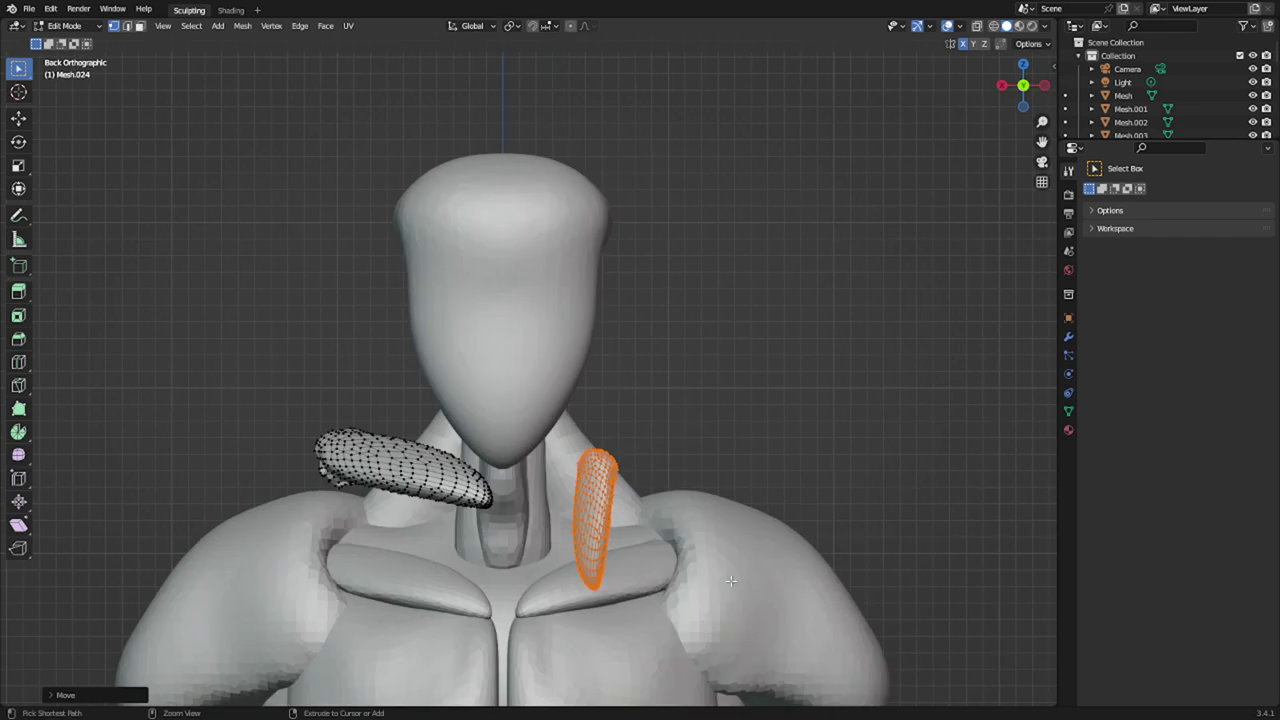
key("r")
left_click(773, 438)
key("shift+z")
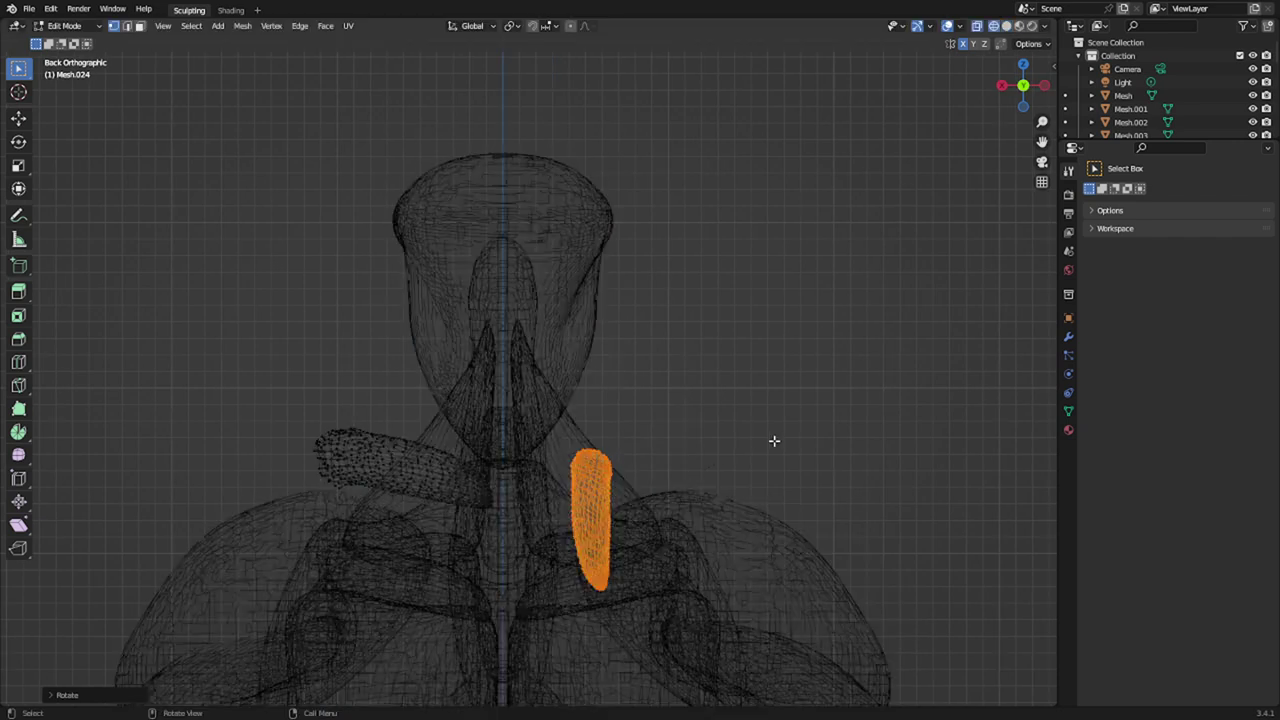
key("shift+z")
- Stretch the piece slightly along Z and move it up and inward against the side of the neck under the jaw
key("s")
key("z")
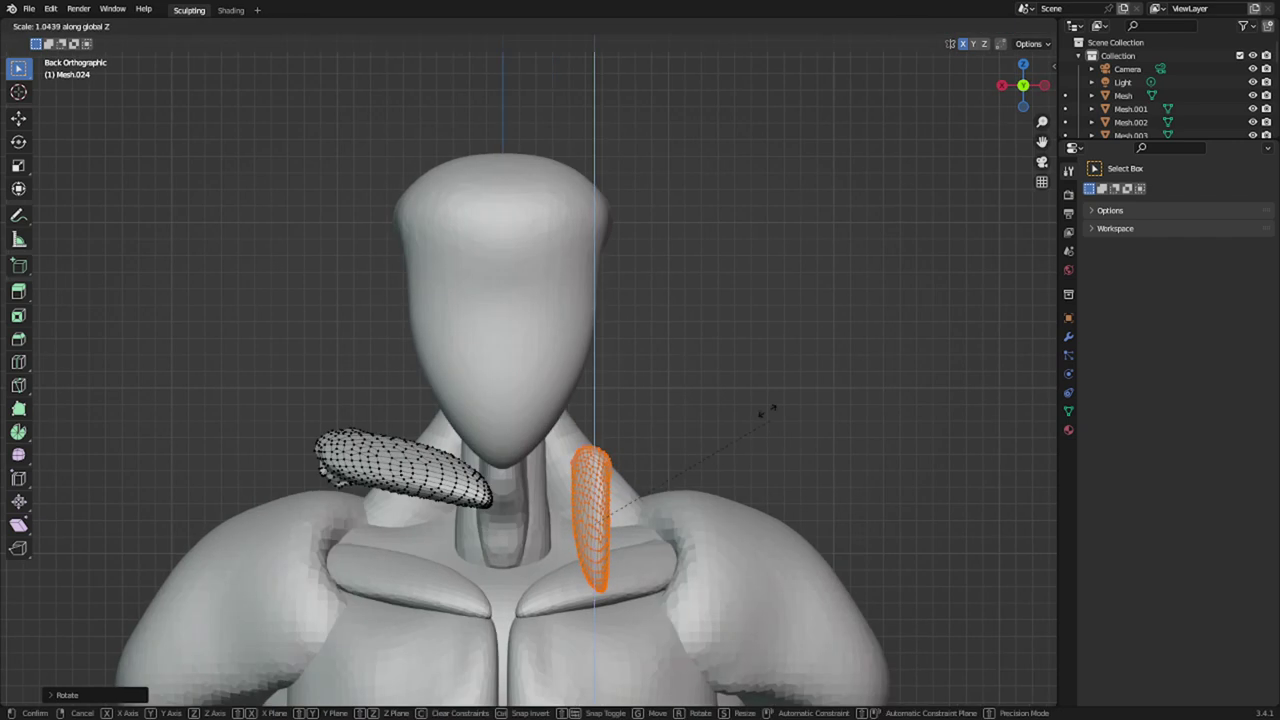
left_click(761, 372)
key("g")
left_click(611, 434)
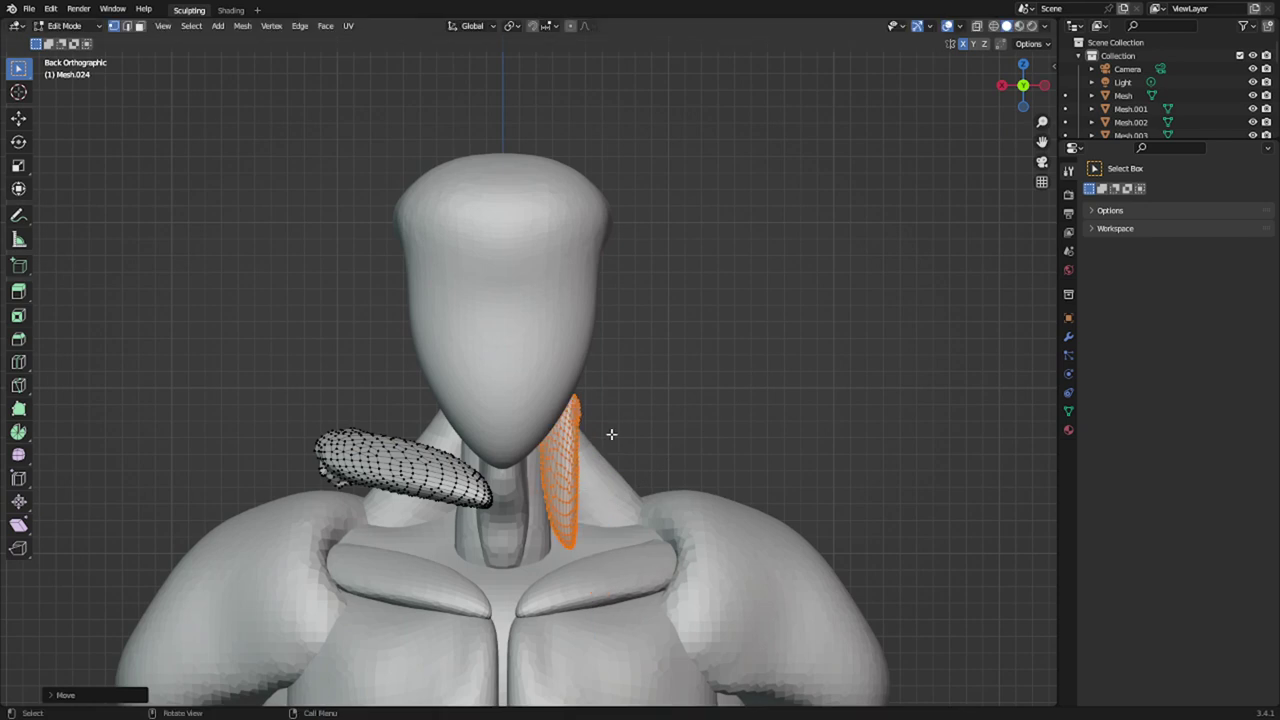
scroll(605, 442, "up", 2)
scroll(597, 480, "up", 2)
scroll(596, 543, "down", 2)
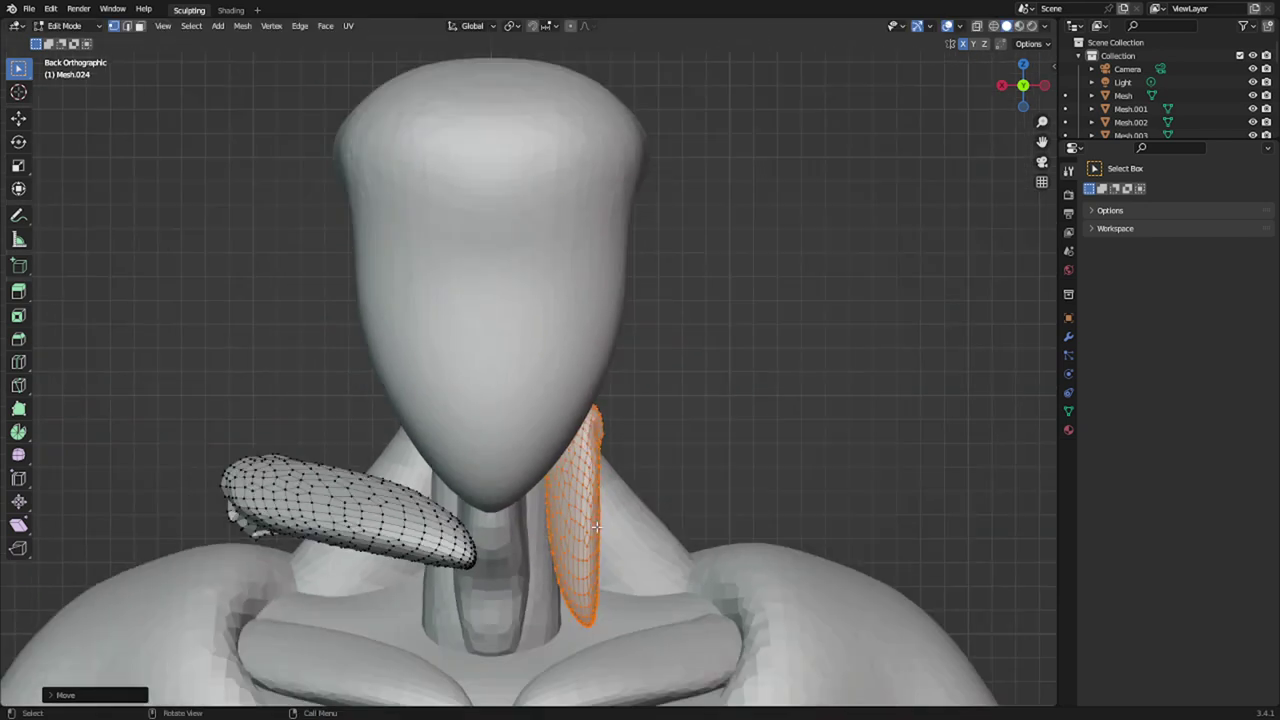
- Invert the selection and delete the other duplicated collarbone piece
middle_click_drag(598, 522, 453, 562)
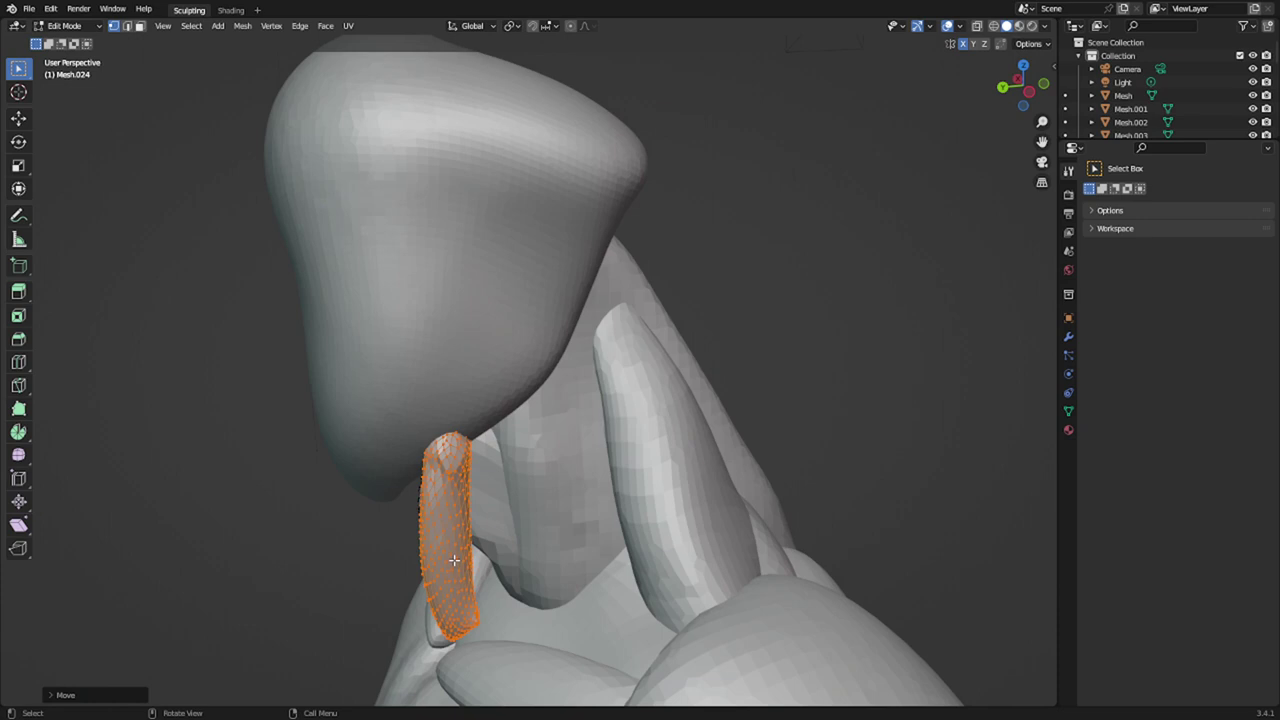
key("KP_3")
key("KP_1")
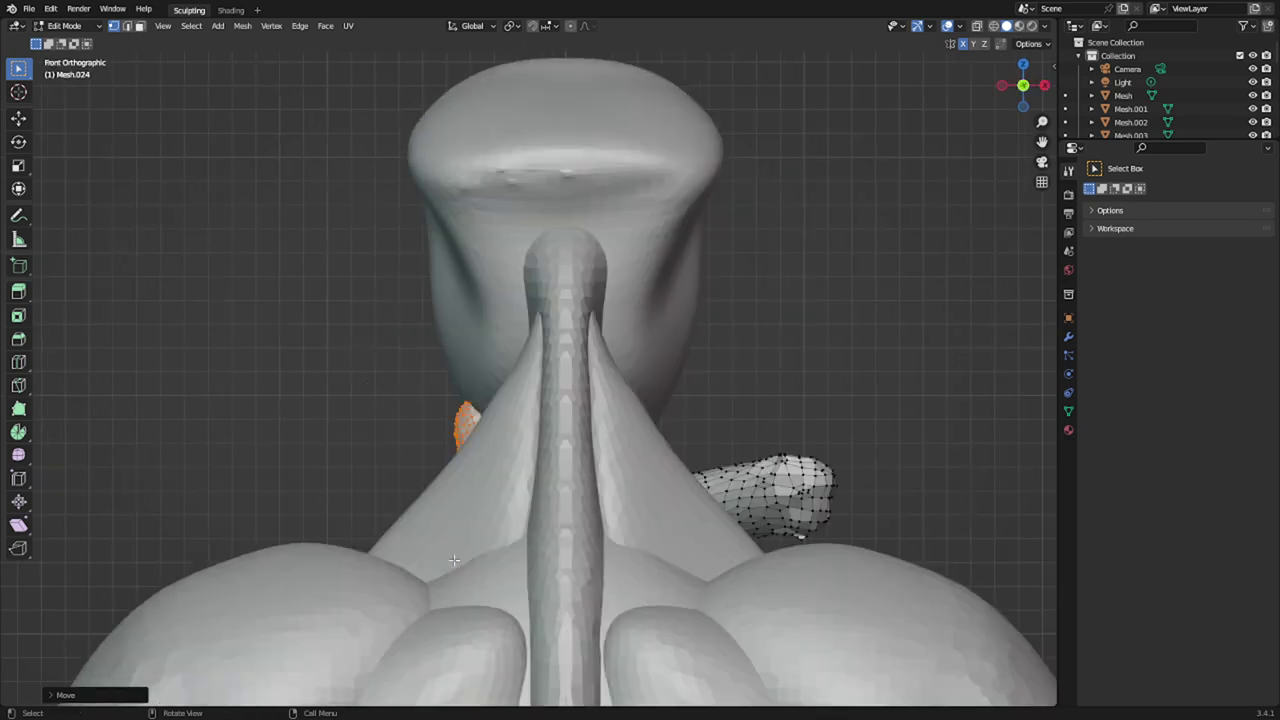
key("ctrl+KP_1")
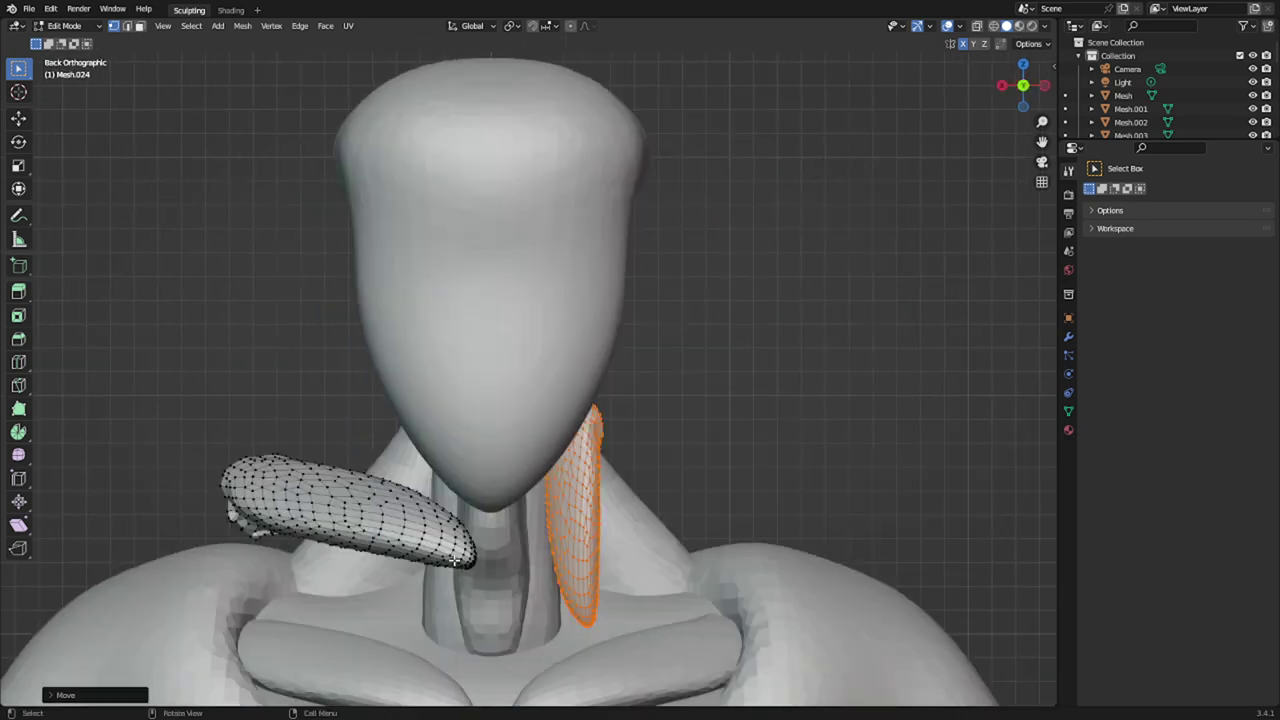
key("ctrl+i")
key("x")
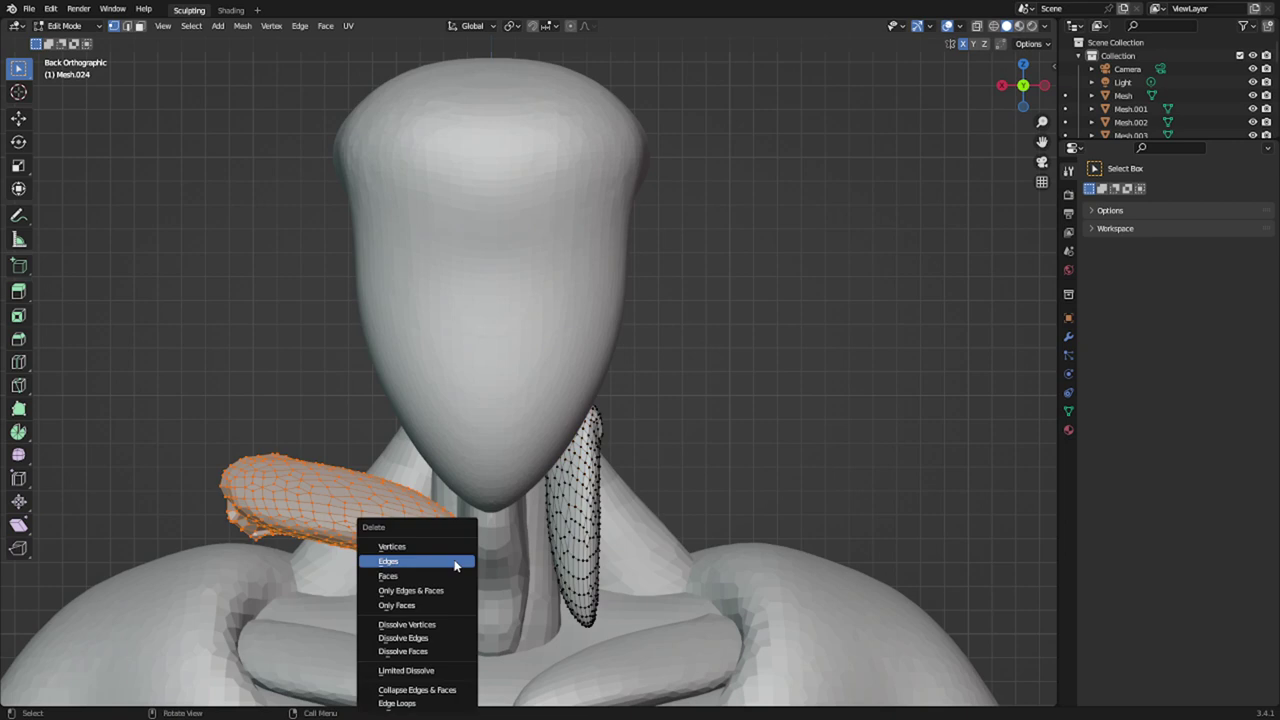
left_click(459, 550)
- Leave Edit Mode, enter Sculpt Mode and mirror the remaining neck muscle to the opposite side
scroll(556, 486, "down", 3)
key("Tab")
key("ctrl+Tab")
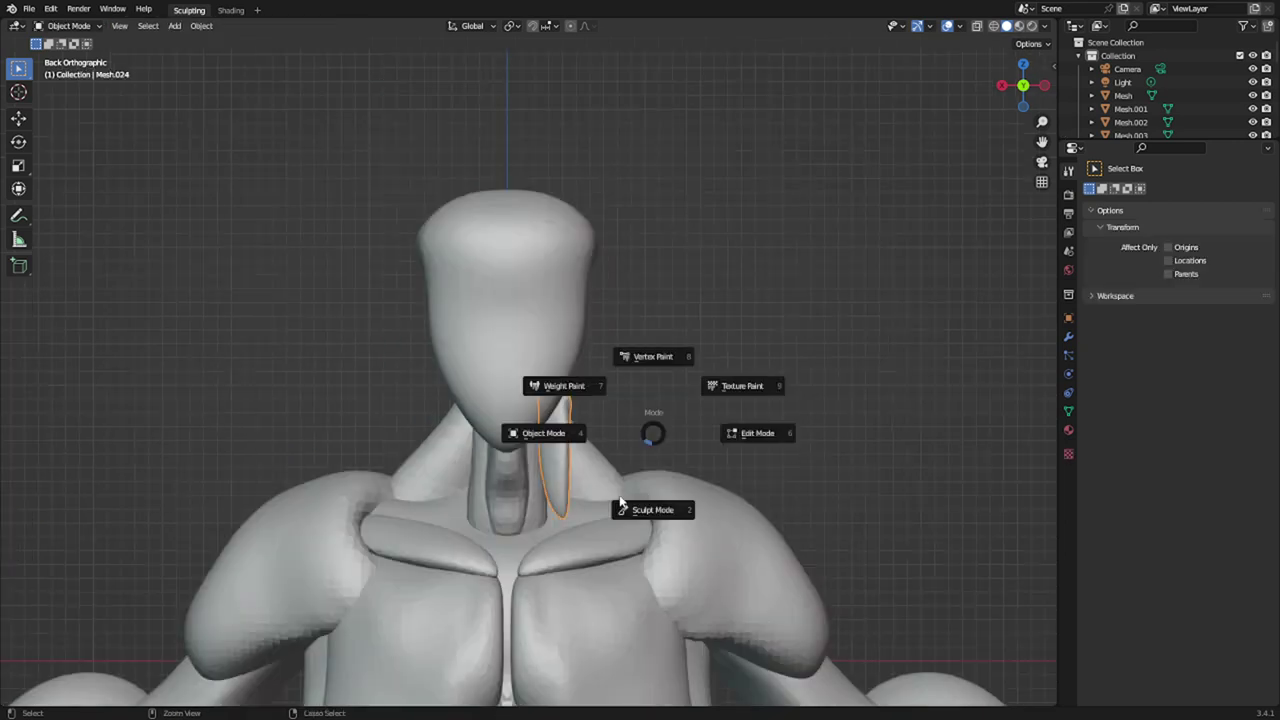
left_click(631, 513)
key("q")
left_click(604, 495)
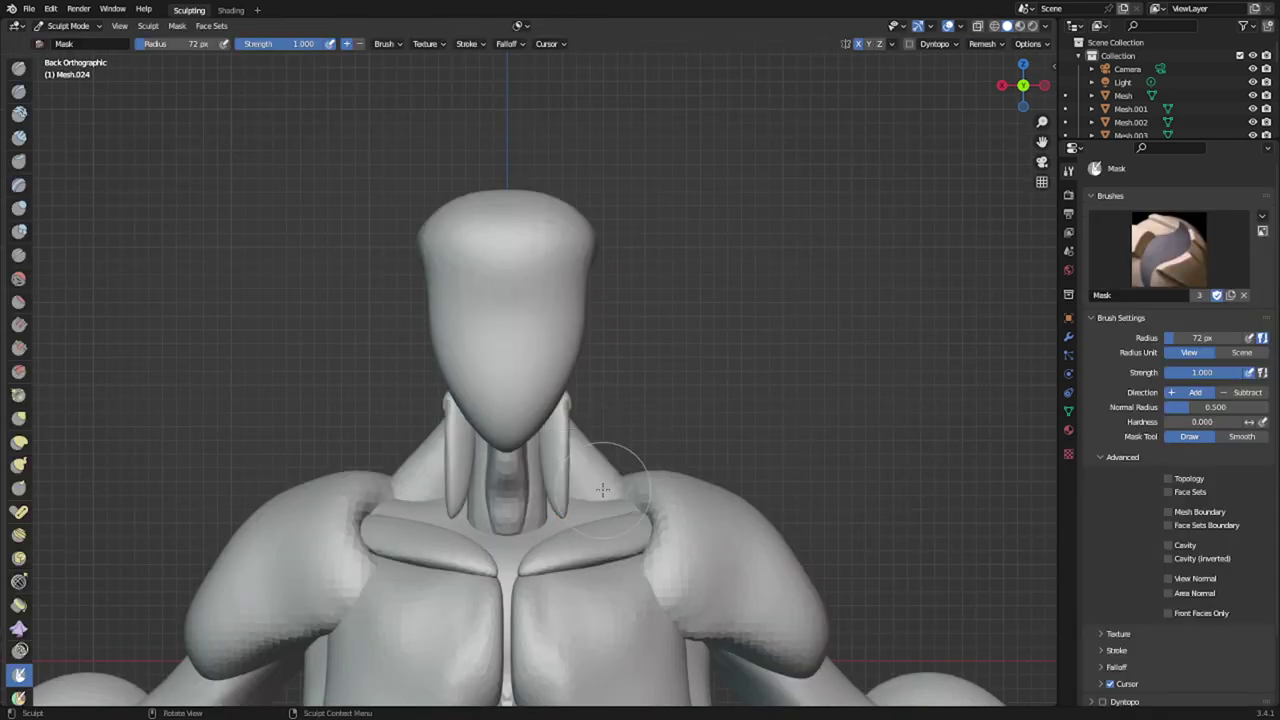
- With the Snake Hook brush, enlarged to a 176 px radius, pull the muscles' lower ends toward the inner ends of the collarbones
key("ctrl+Tab")
left_click(568, 495)
key("k")
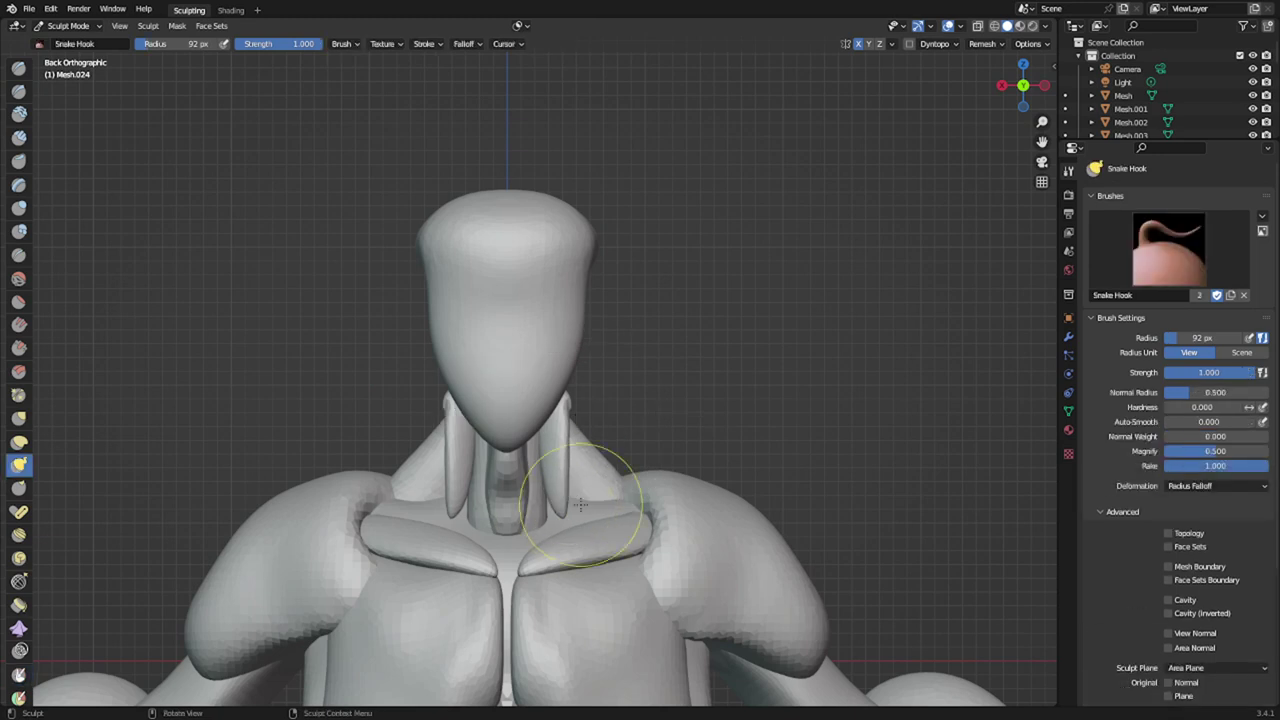
left_click_drag(551, 510, 531, 541)
key("f")
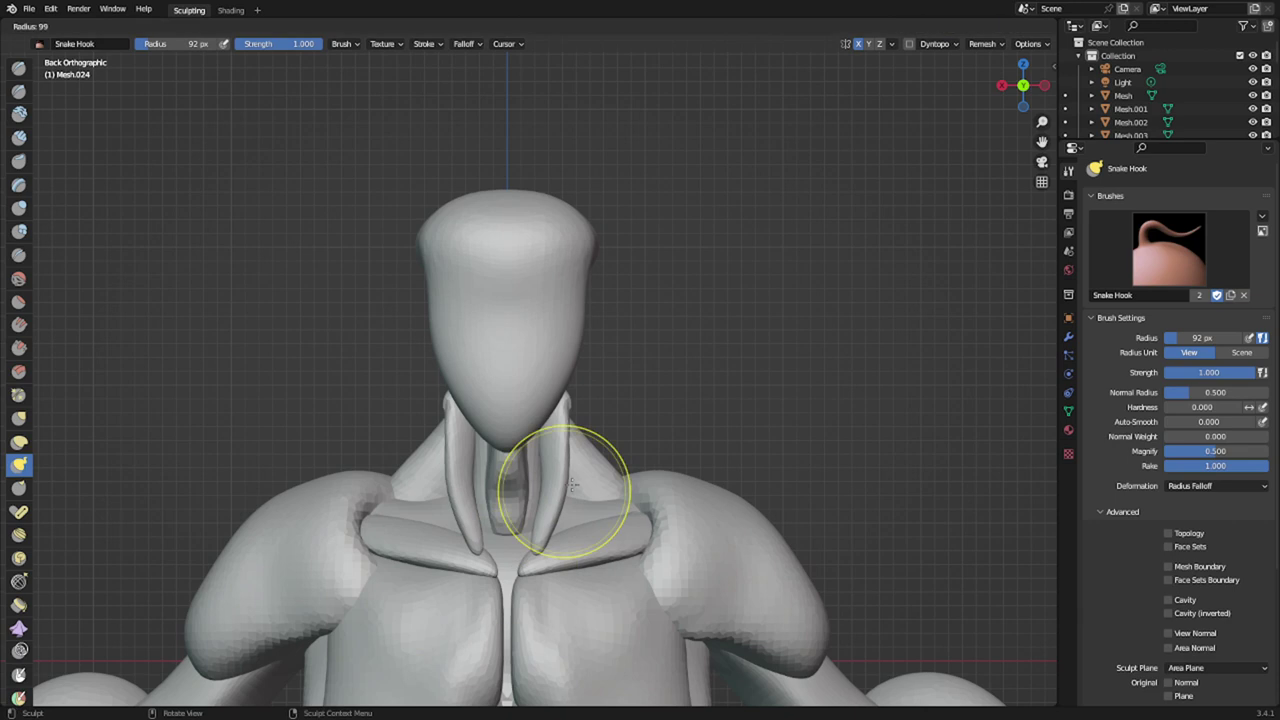
left_click(674, 472)
left_click_drag(566, 490, 545, 501)
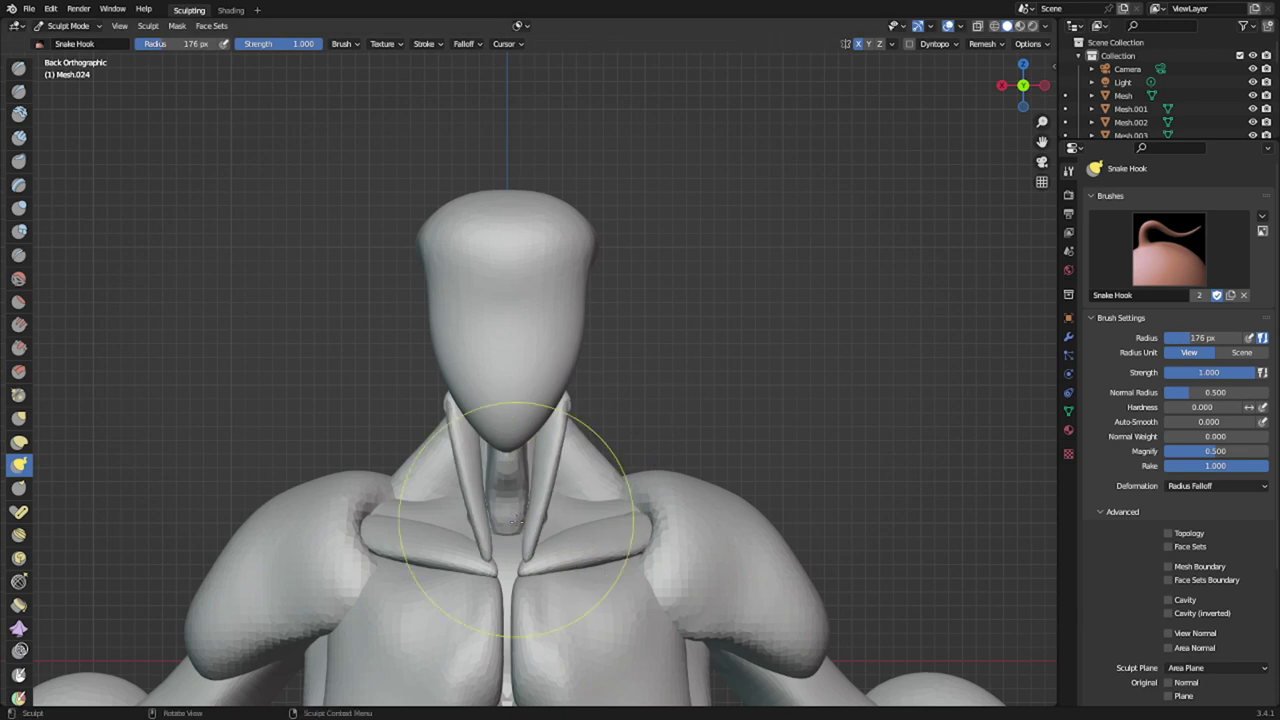
- In side view, bend the neck muscles back along the neck and pull their upper ends up behind the jaw with Snake Hook
middle_click_drag(563, 537, 451, 515)
key("KP_3")
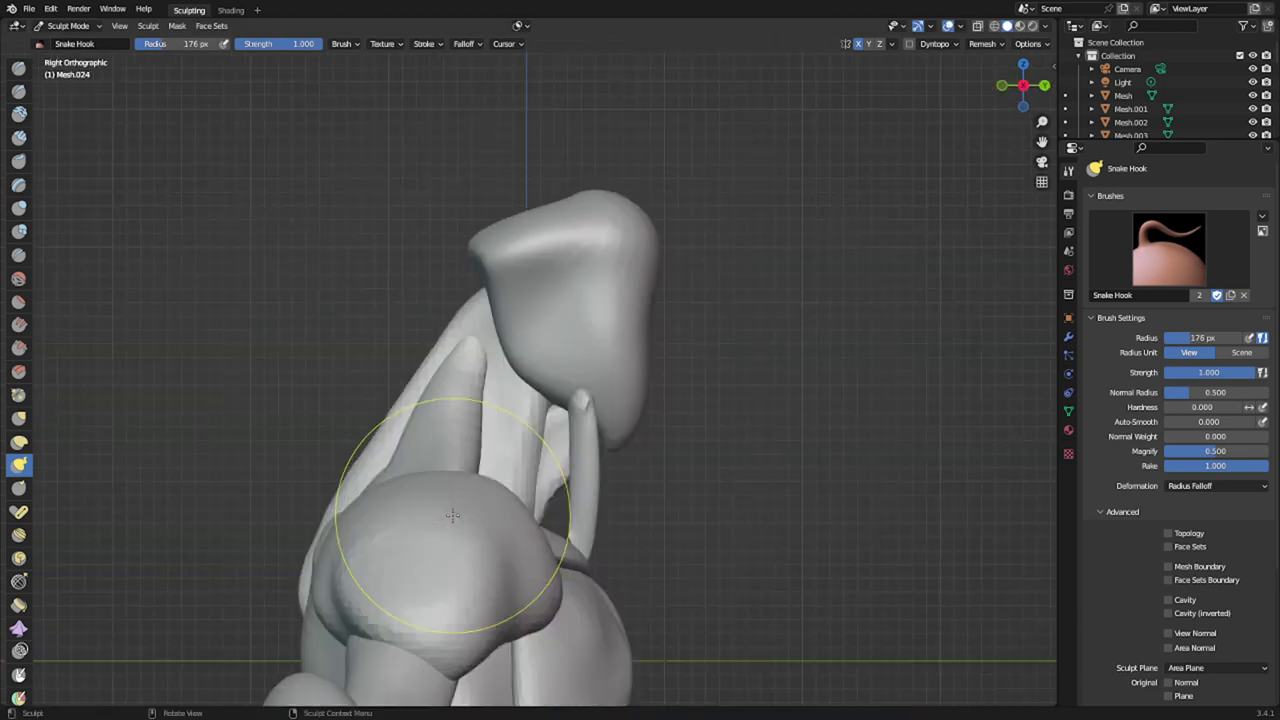
key("ctrl+KP_3")
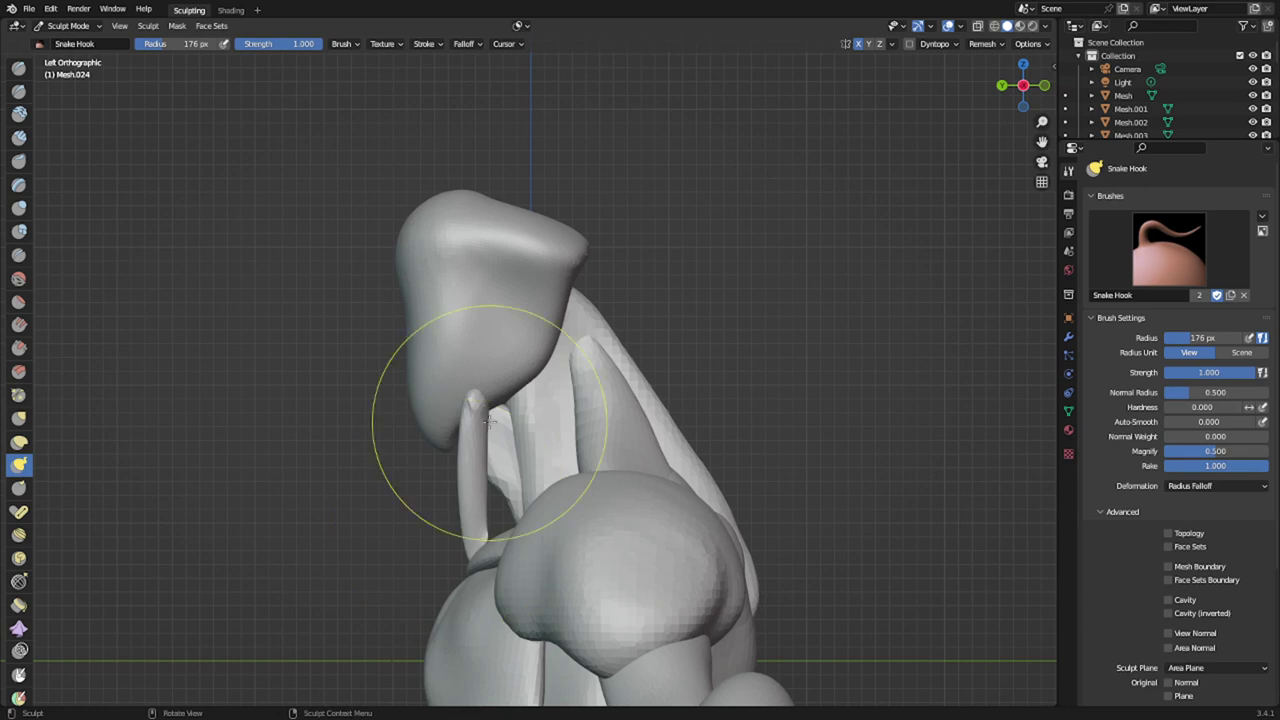
left_click_drag(483, 411, 507, 400)
left_click_drag(482, 495, 517, 480)
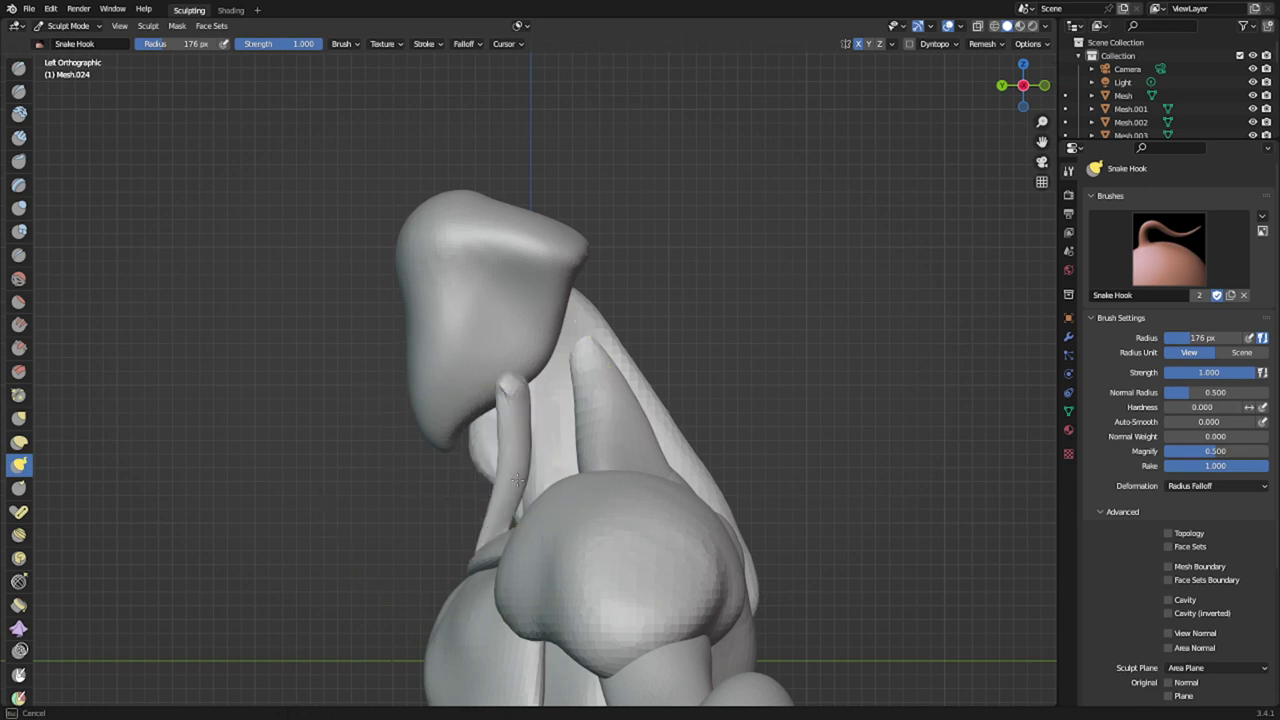
left_click_drag(484, 521, 505, 530)
left_click_drag(508, 394, 562, 342)
middle_click_drag(602, 416, 566, 474)
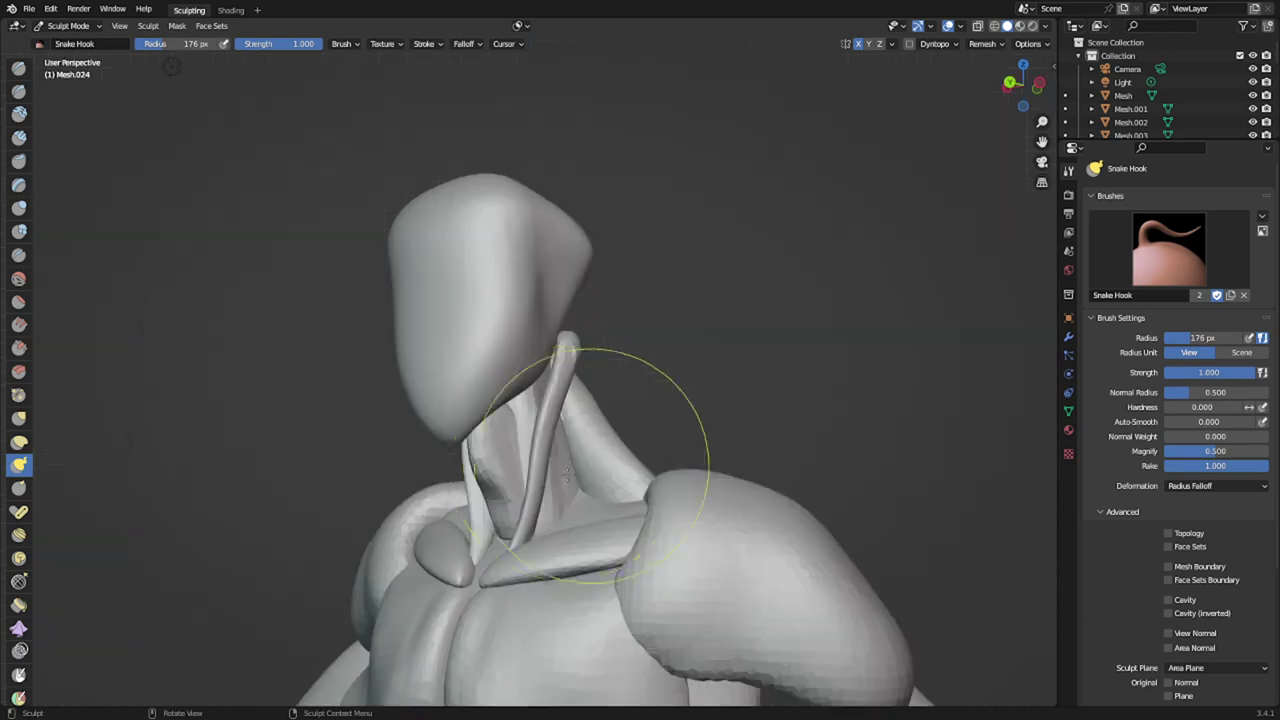
- Thicken the neck muscles along their length with the Inflate/Deflate brush at 0.500 strength
key("i")
left_click_drag(571, 353, 554, 430)
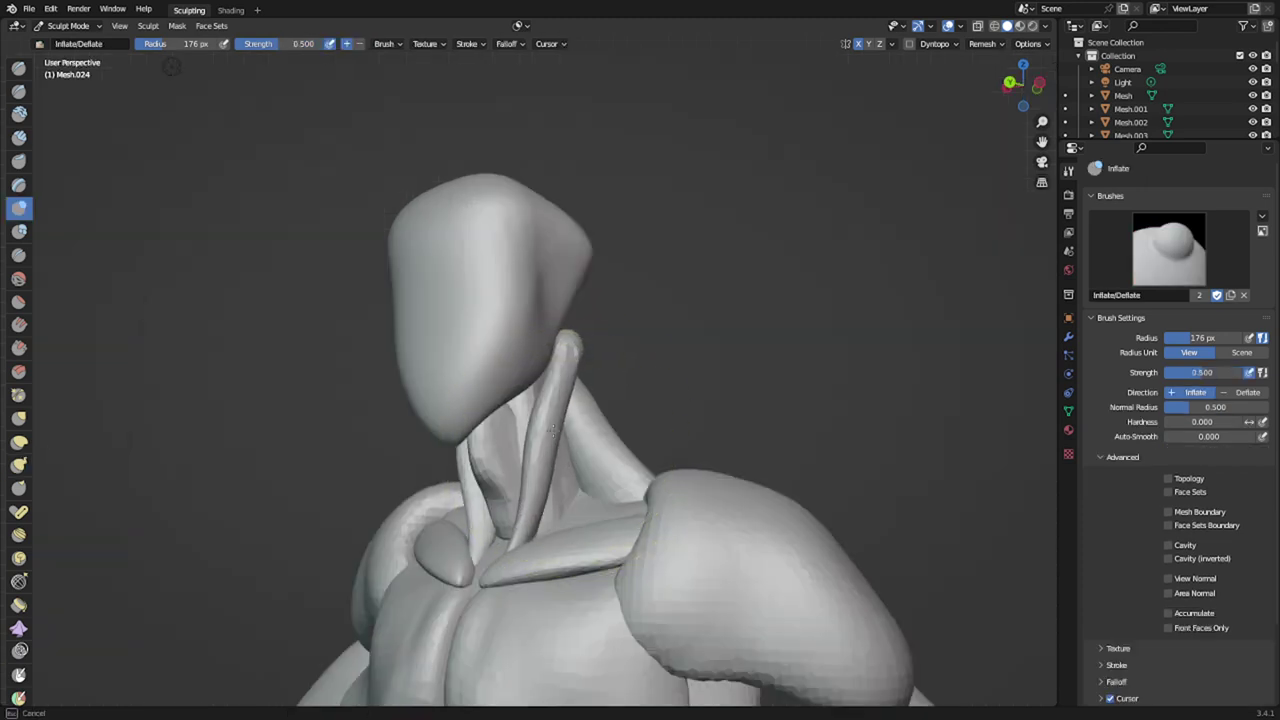
key("ctrl+z")
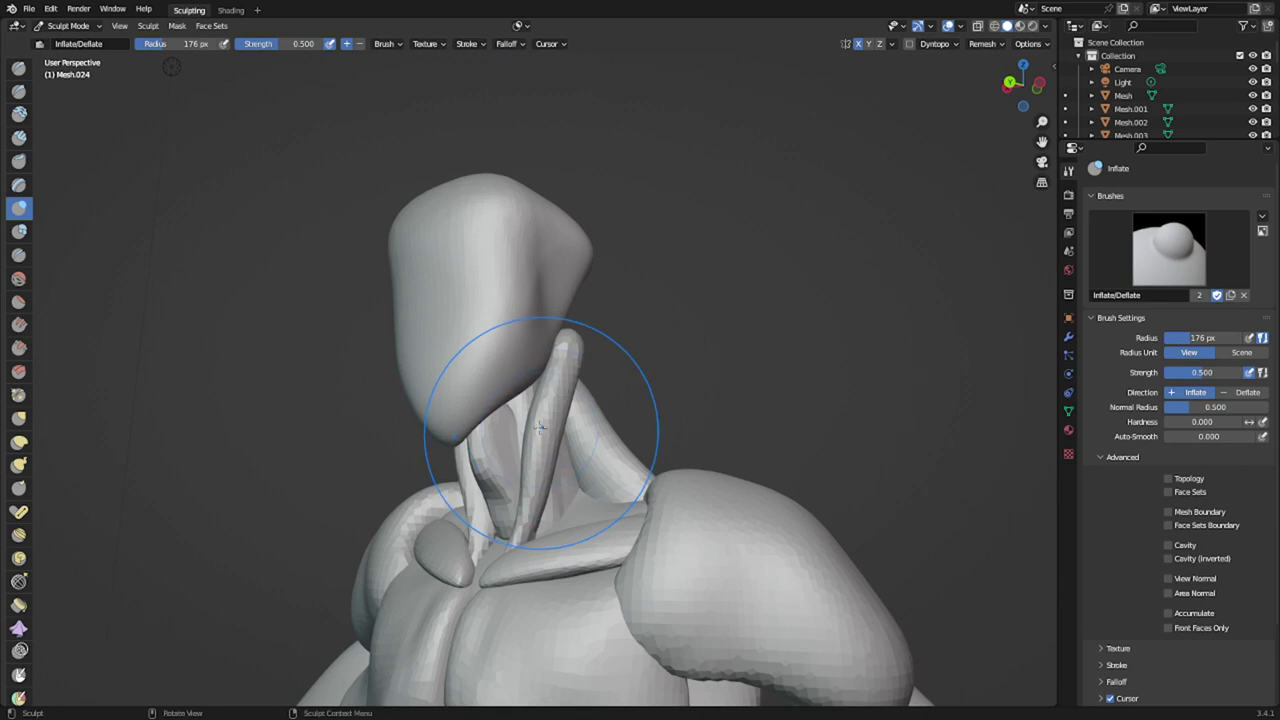
middle_click_drag(565, 353, 546, 540)
left_click_drag(572, 510, 548, 598, "shift")
key("ctrl+z")
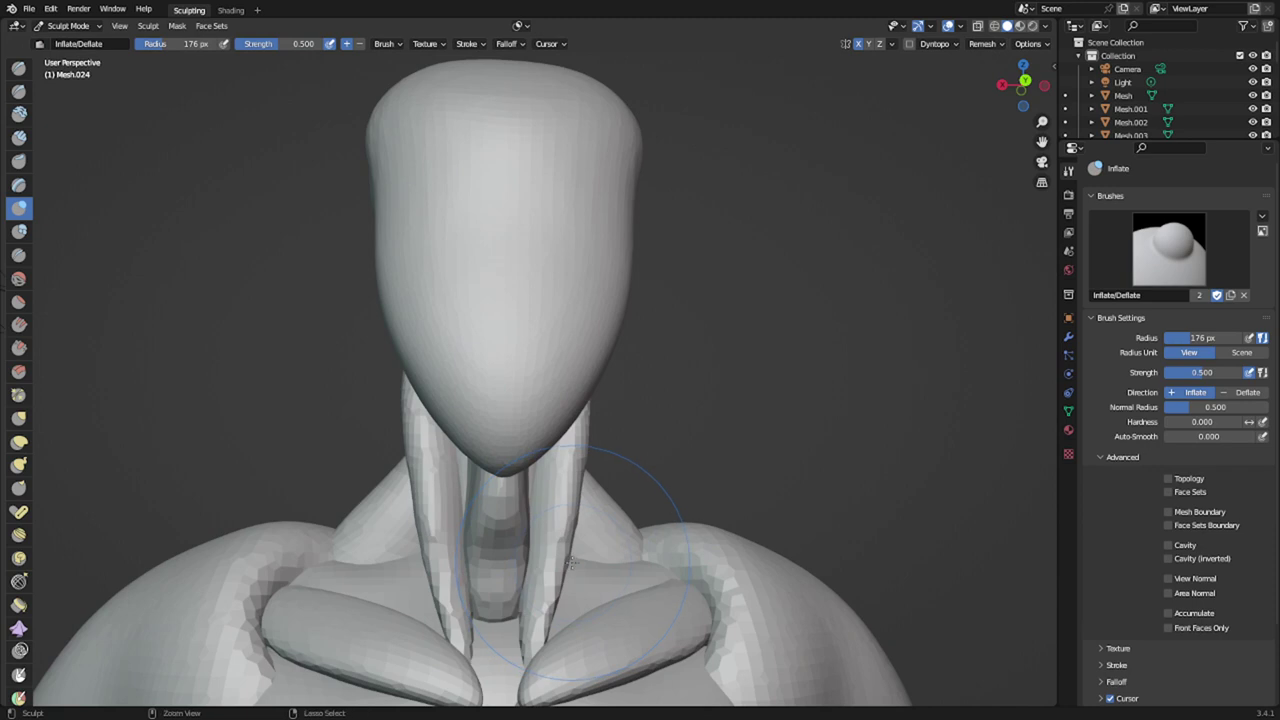
middle_click_drag(558, 611, 436, 602)
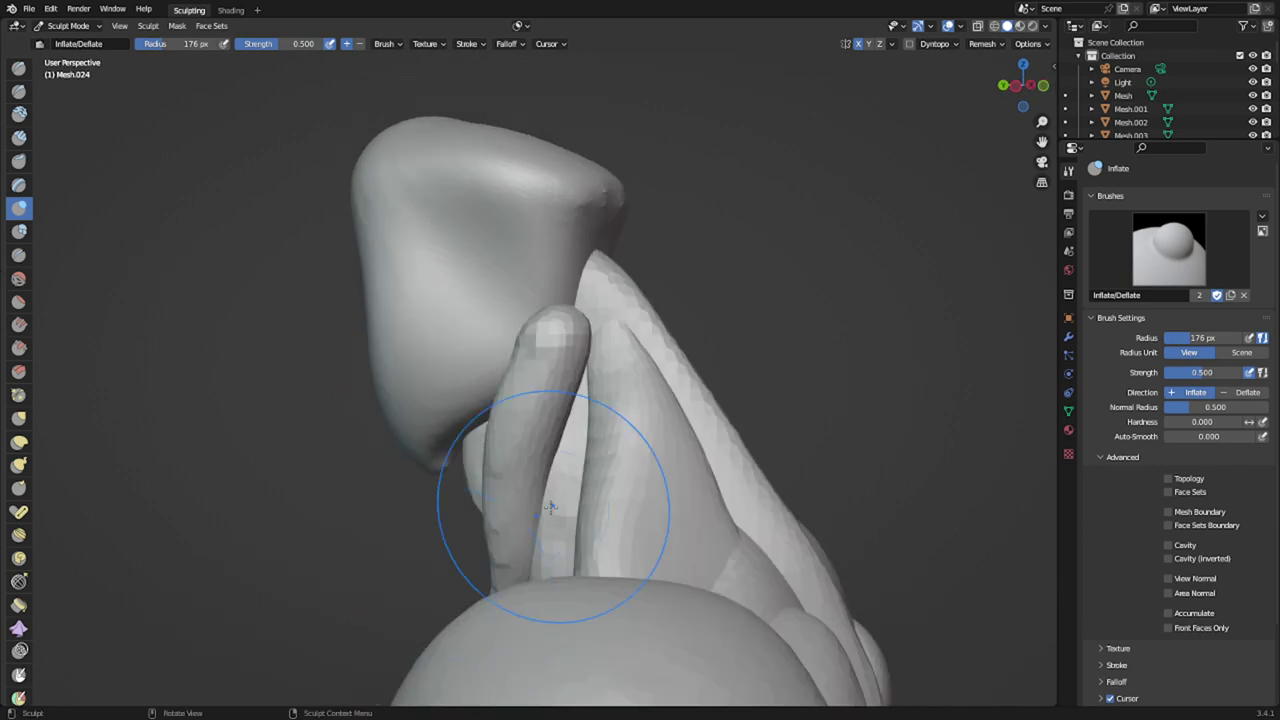
- Switch sculpting to the central neck column and reshape its middle with the Snake Hook brush in side view
key("alt+q")
key("KP_1")
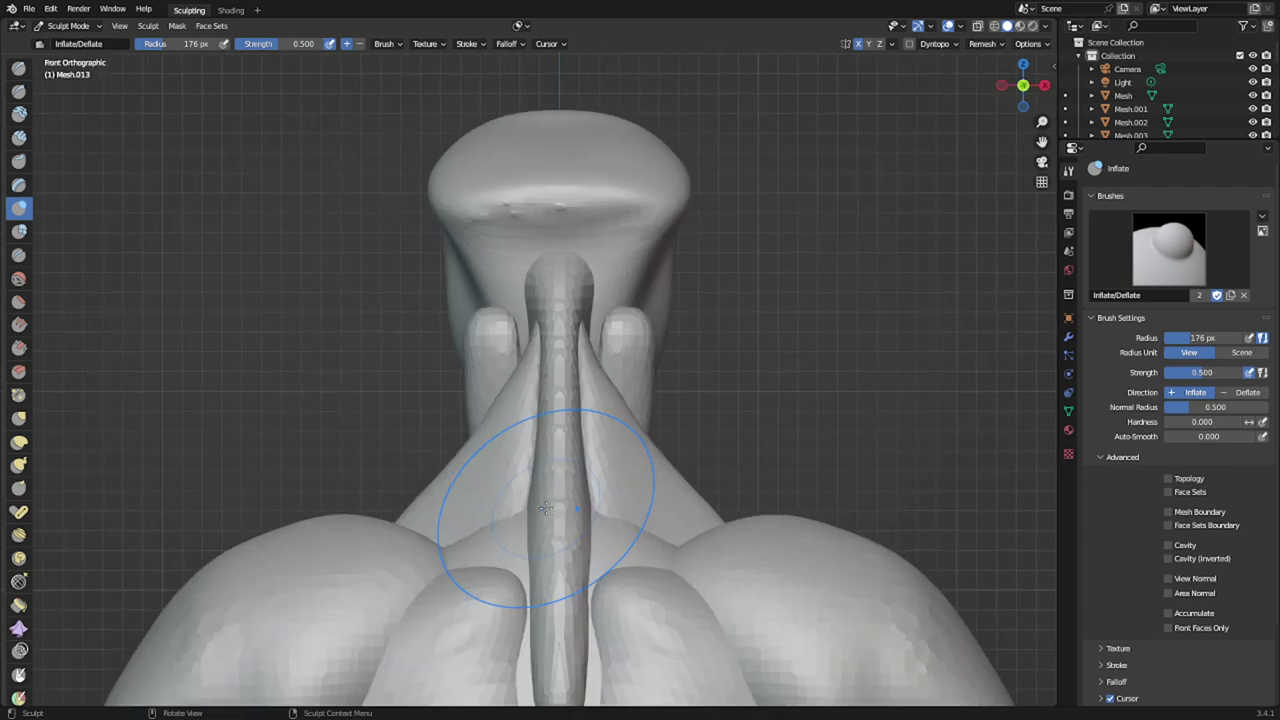
key("ctrl+KP_1")
key("ctrl+KP_3")
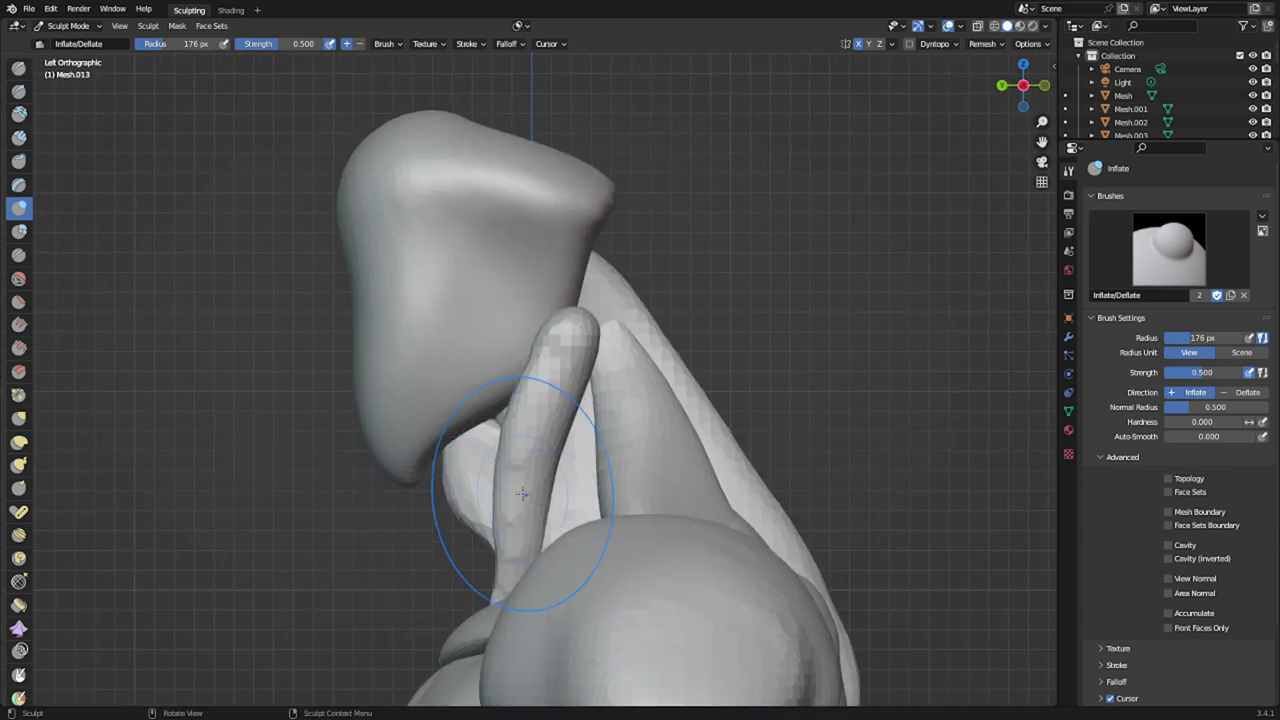
key("k")
mouse_move(546, 507)
left_mouse_down()
mouse_move(536, 474)
mouse_move(561, 436)
left_mouse_up()
- Switch back to the front neck muscles and, with Snake Hook enlarged to 288 px, pull their upper ends forward in side view
key("alt+q")
middle_click_drag(568, 346, 572, 360)
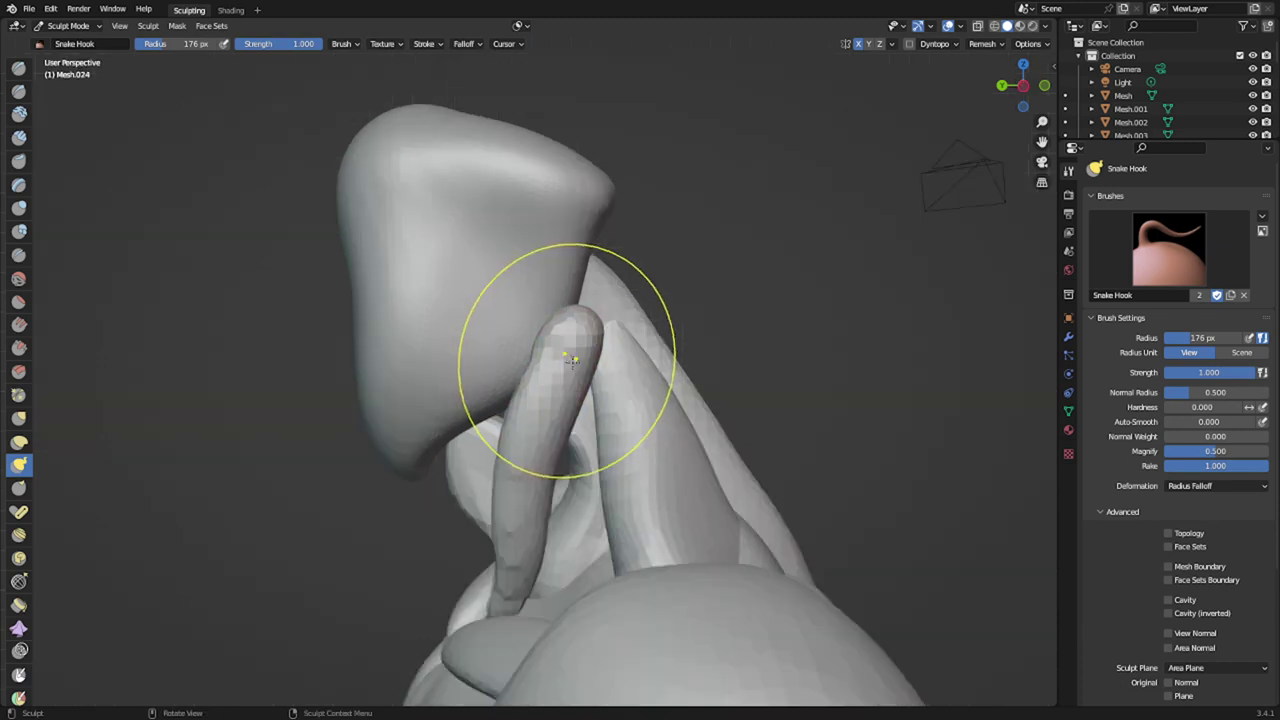
key("ctrl+KP_1")
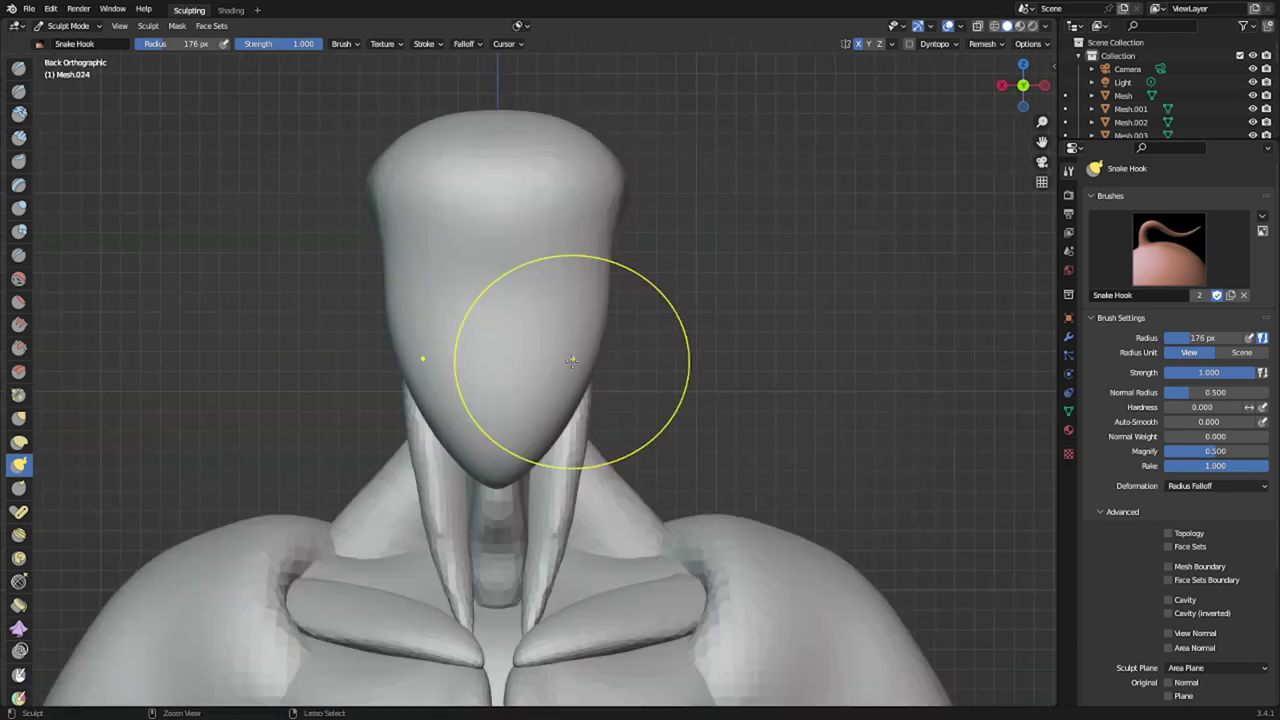
key("ctrl+KP_3")
key("f")
left_click(812, 340)
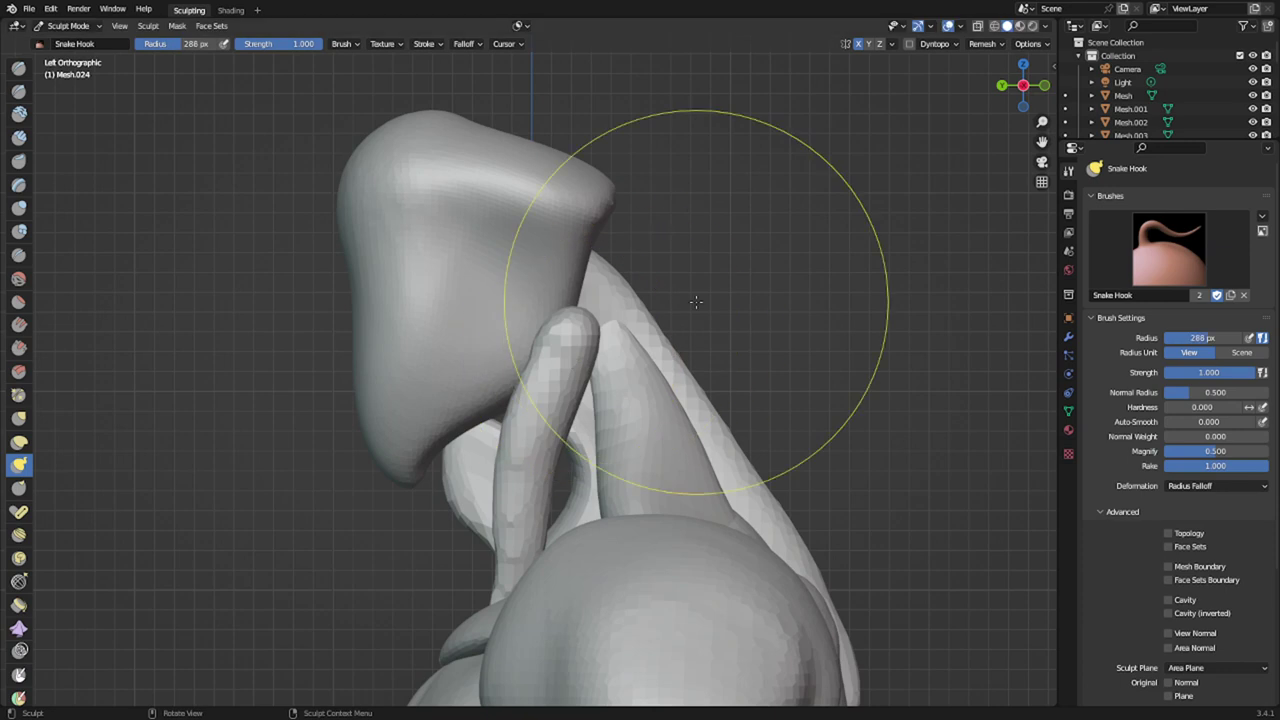
mouse_move(588, 323)
left_mouse_down()
mouse_move(525, 331)
mouse_move(485, 570)
left_mouse_up()
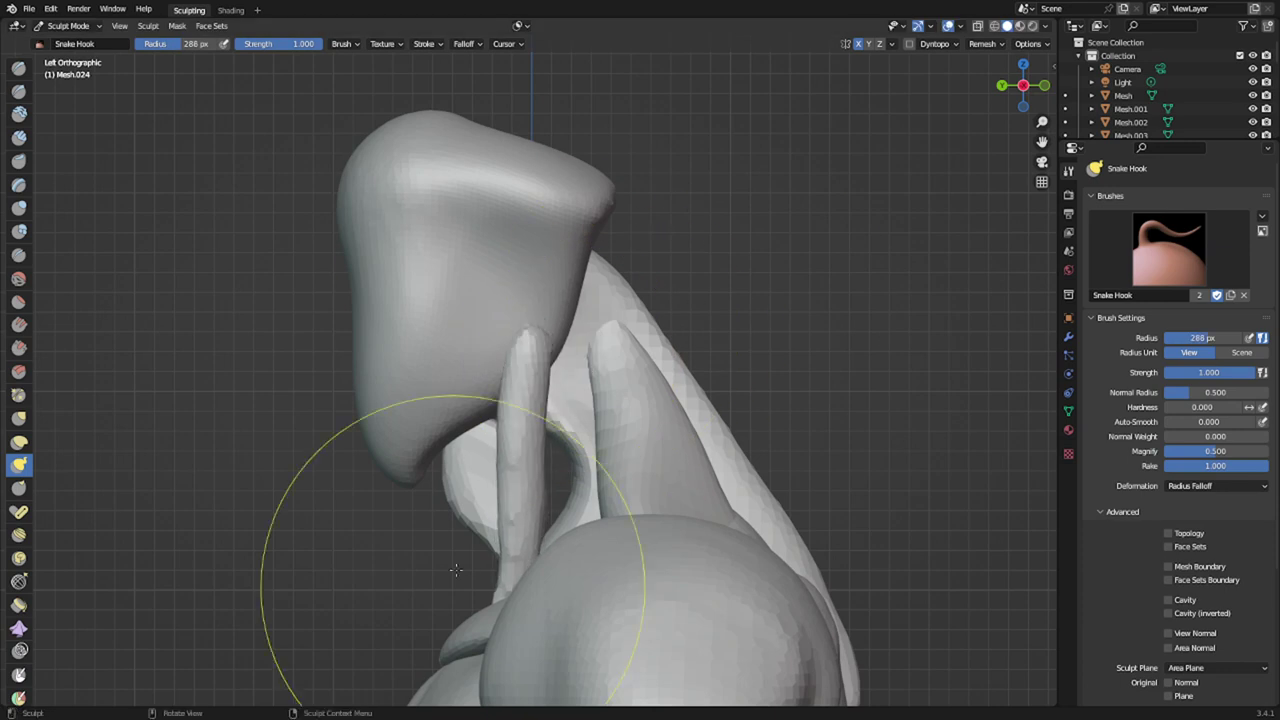
- Remesh and smooth the front neck muscles, and restore their thickness with the Inflate/Deflate brush at 0.500 strength
key("shift+r")
left_click(478, 431)
key("ctrl+r")
left_click_drag(522, 350, 490, 600, "shift")
key("i")
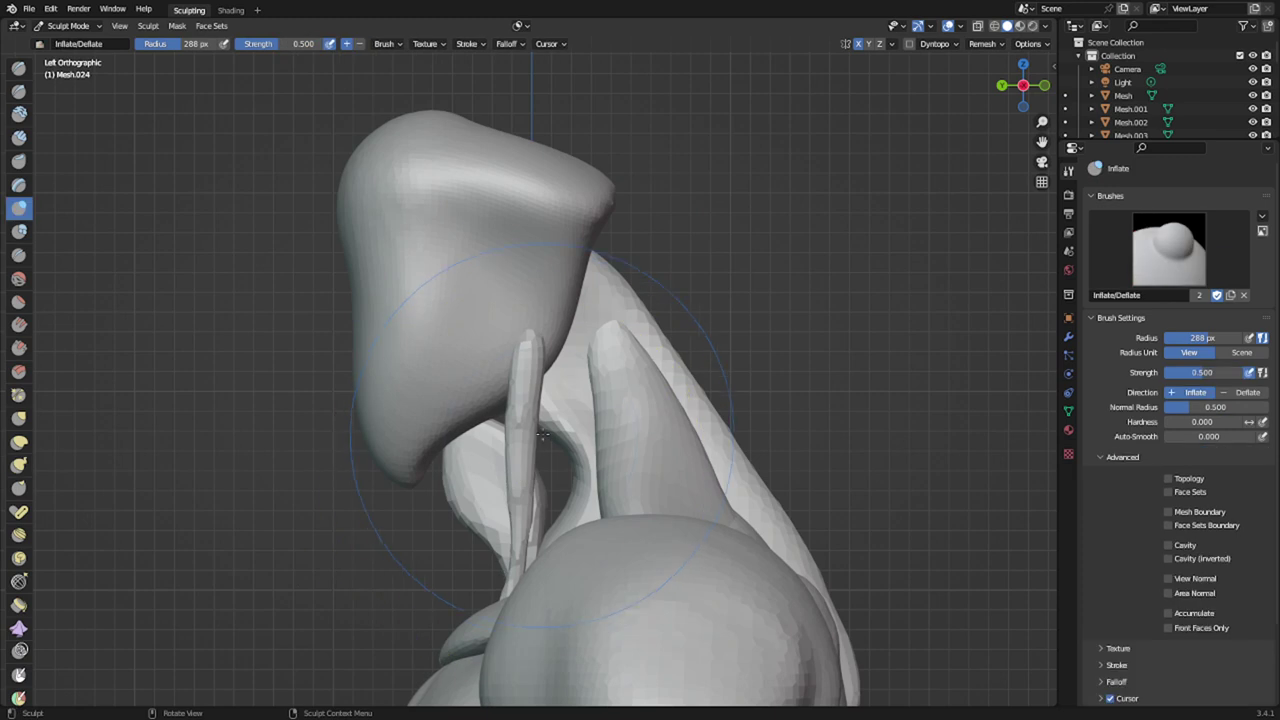
left_click_drag(540, 513, 522, 570)
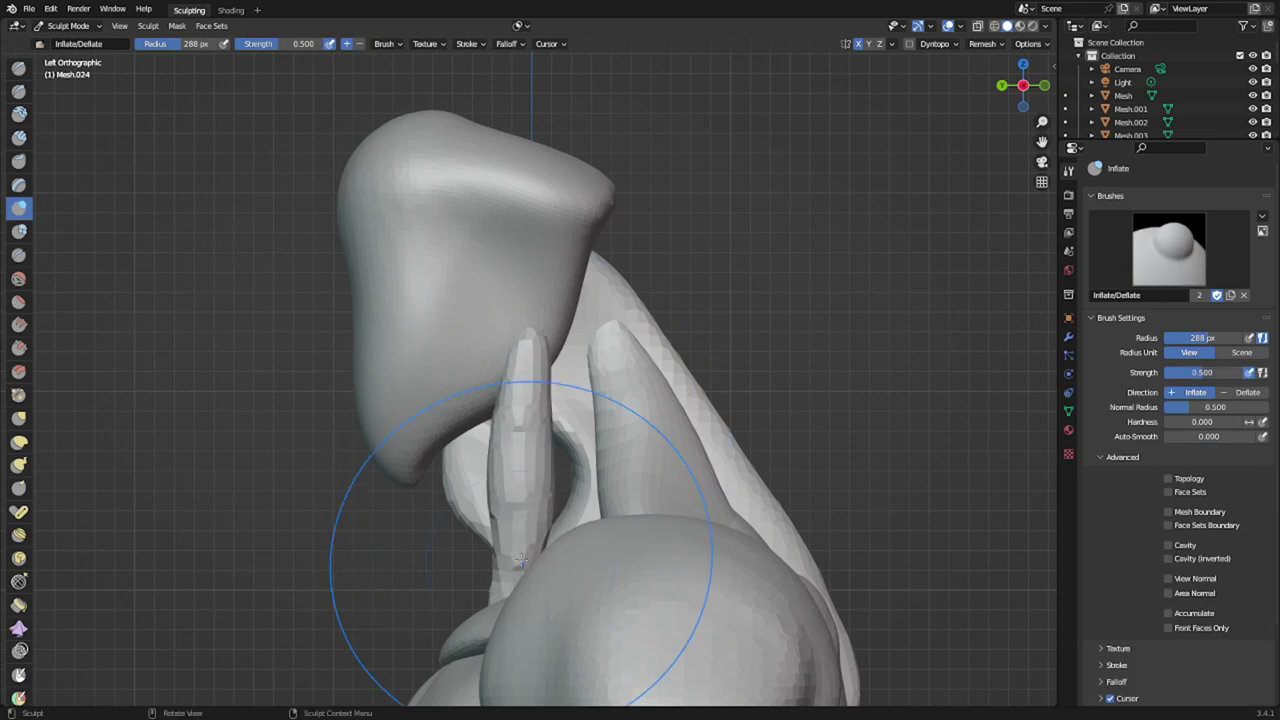
- Facing the figure's chest, pull the lower halves of the neck muscles inward toward the throat with Snake Hook
scroll(438, 520, "down", 2)
middle_click_drag(438, 520, 478, 561)
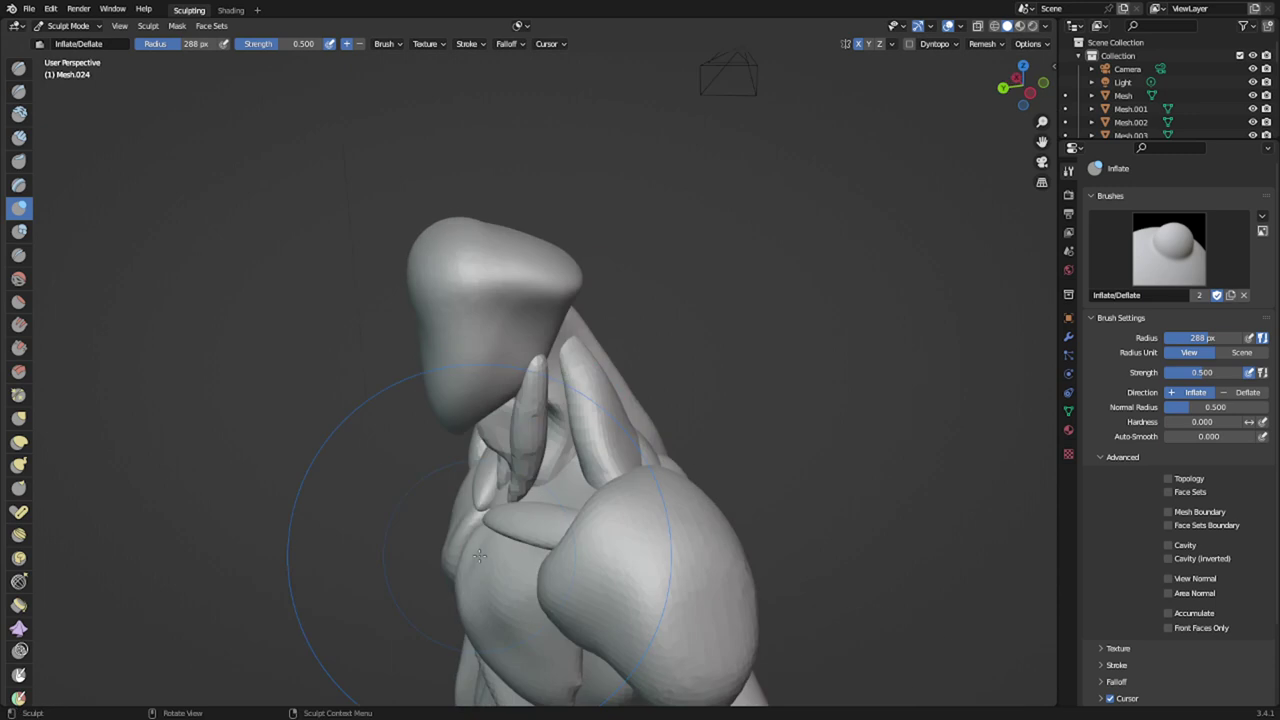
scroll(490, 500, "up", 3)
middle_click_drag(491, 494, 605, 446)
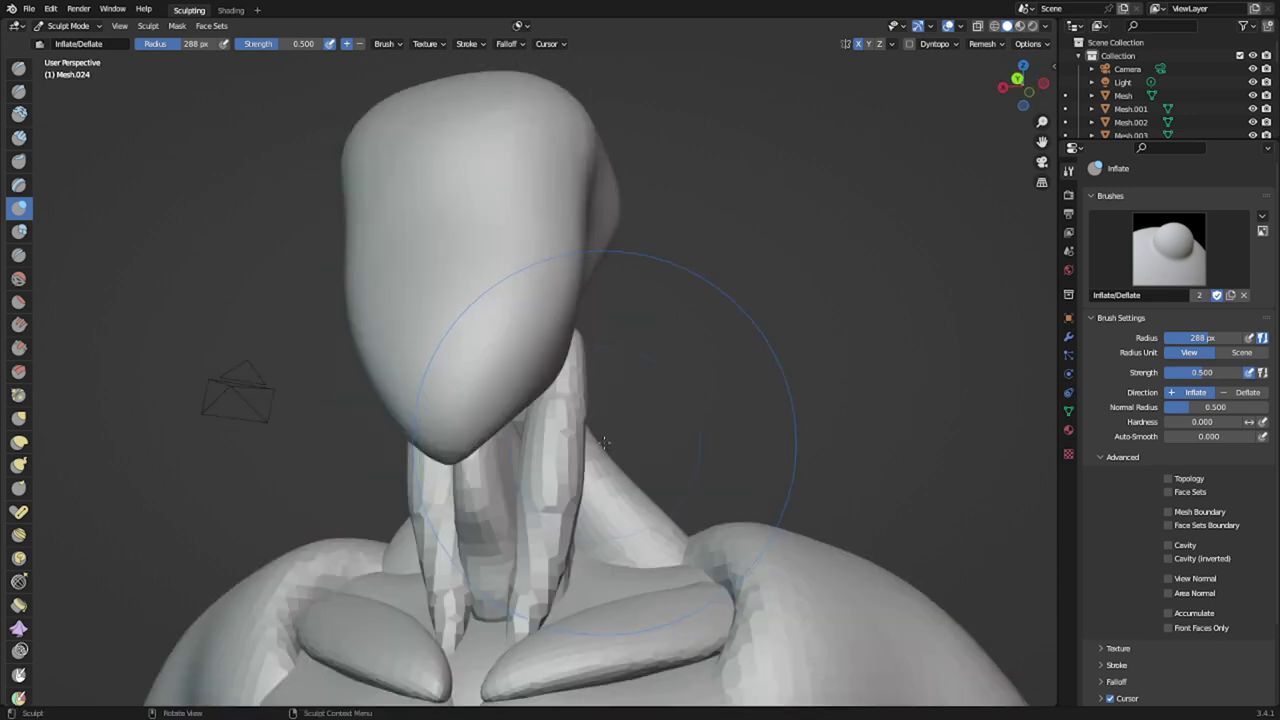
key("KP_1")
key("ctrl+KP_3")
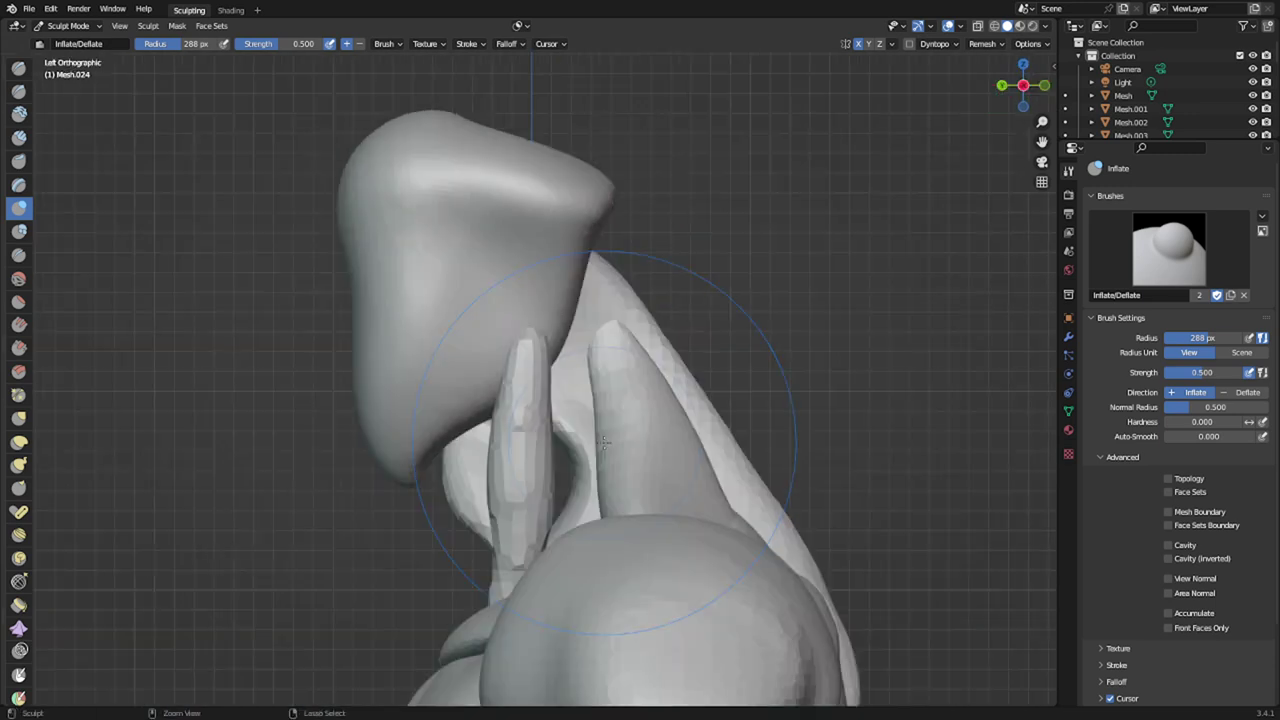
key("ctrl+KP_1")
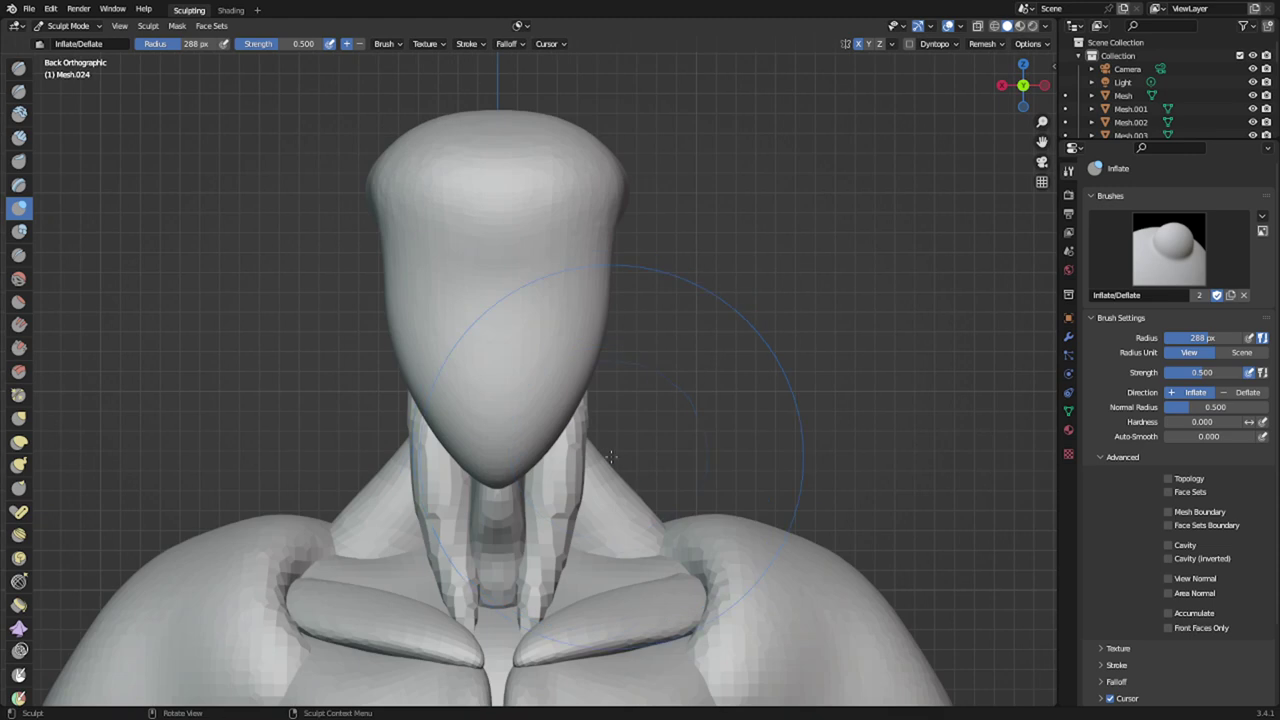
key("k")
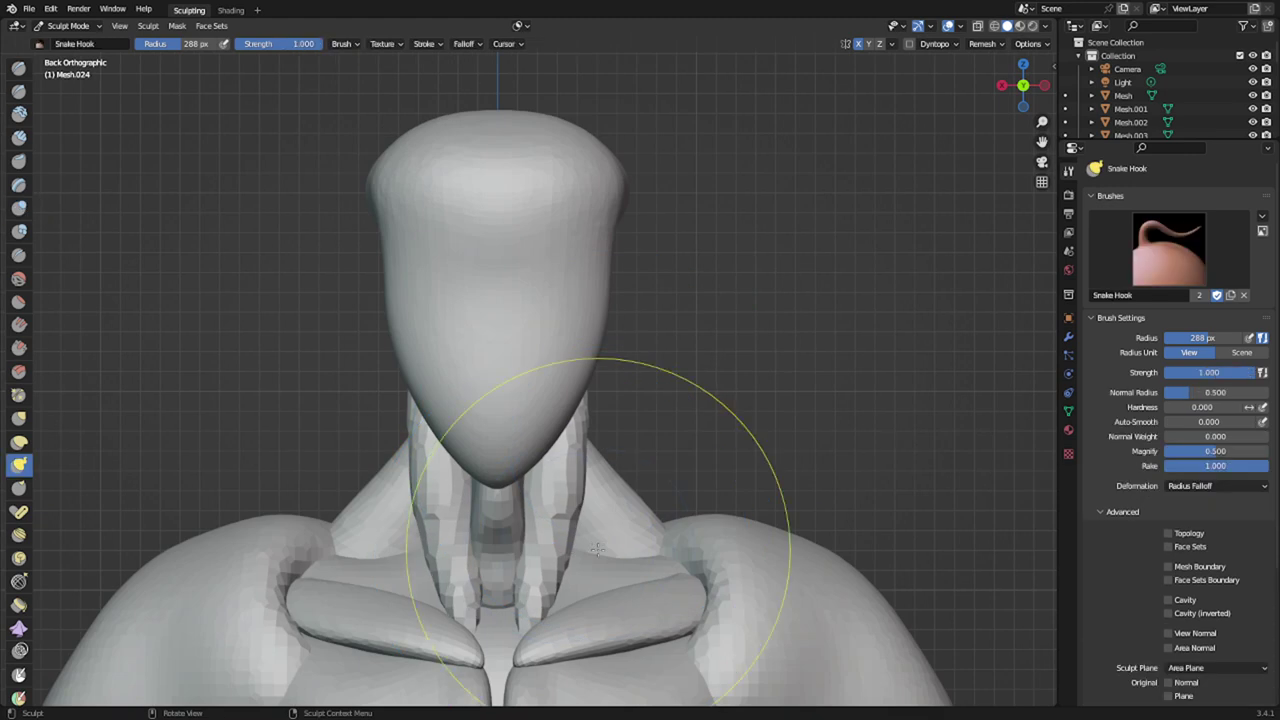
left_click_drag(585, 544, 562, 549)
left_click_drag(534, 594, 521, 600)
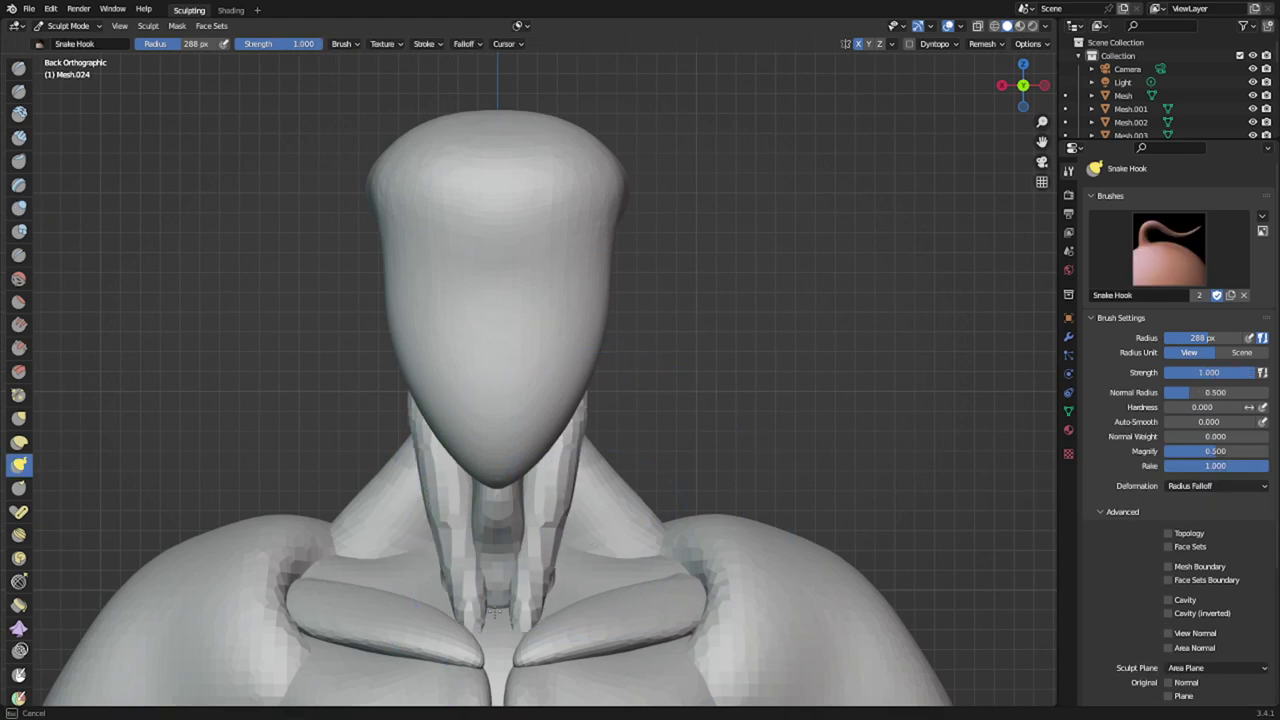
- In side view, pull the upper ends of the neck muscles back behind the jaw with Snake Hook
scroll(470, 423, "down", 1)
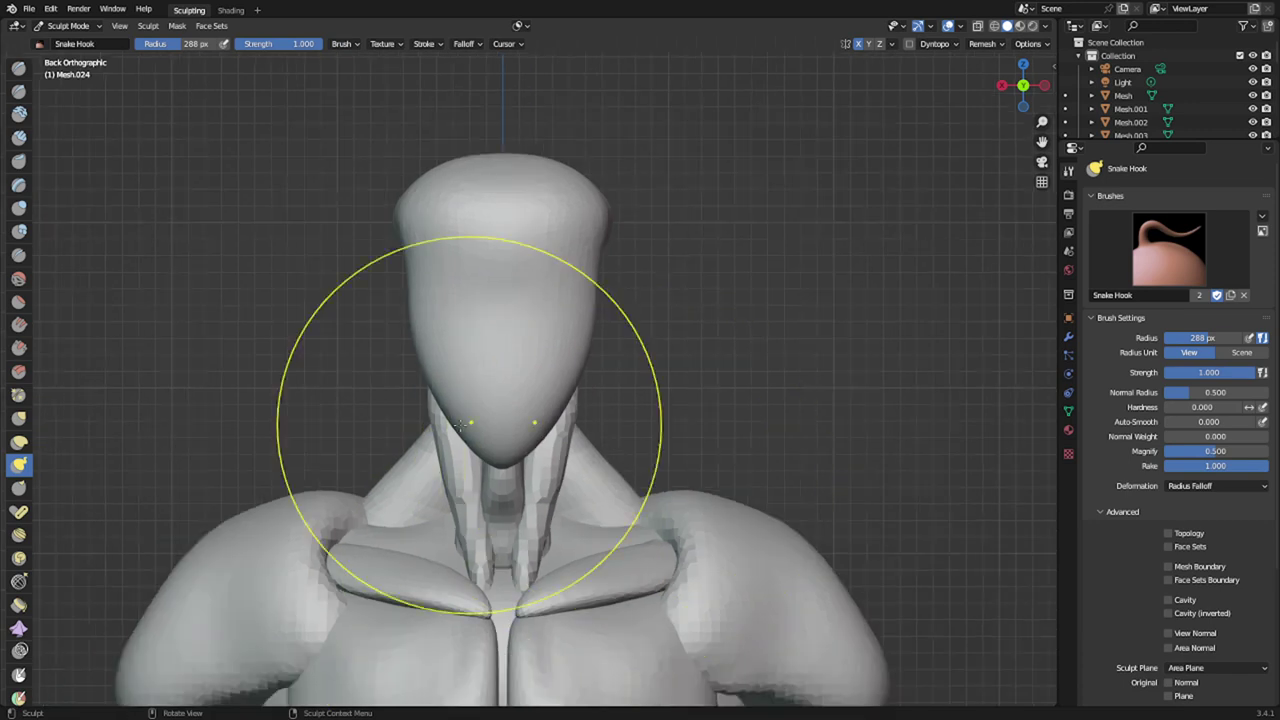
mouse_move(529, 472)
middle_mouse_down()
mouse_move(435, 509)
mouse_move(323, 491)
middle_mouse_up()
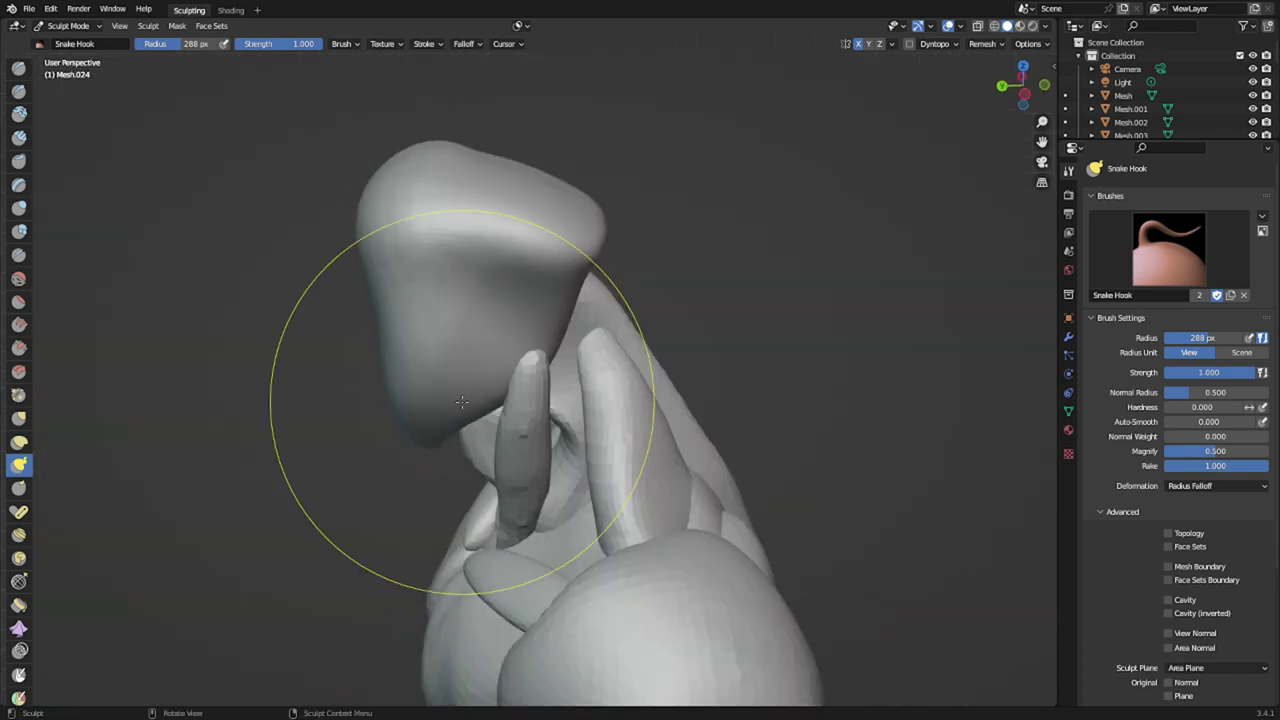
key("KP_3")
key("ctrl+KP_3")
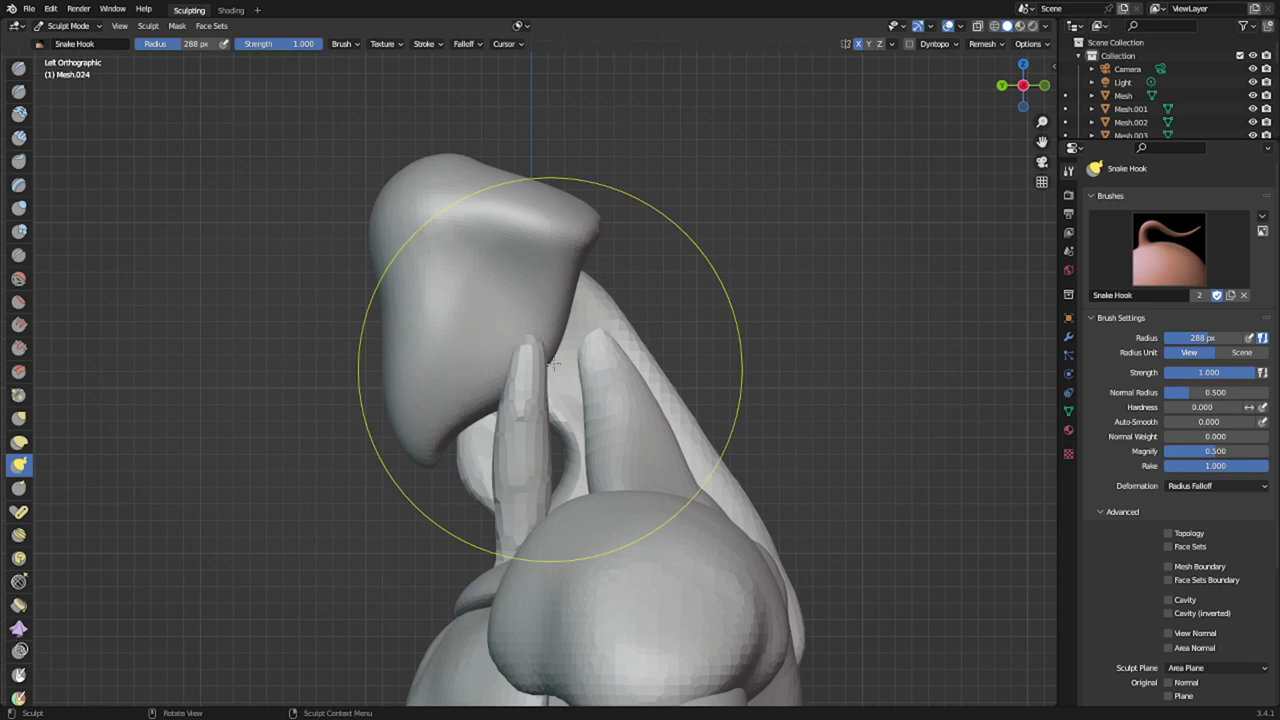
left_click_drag(515, 372, 538, 362)
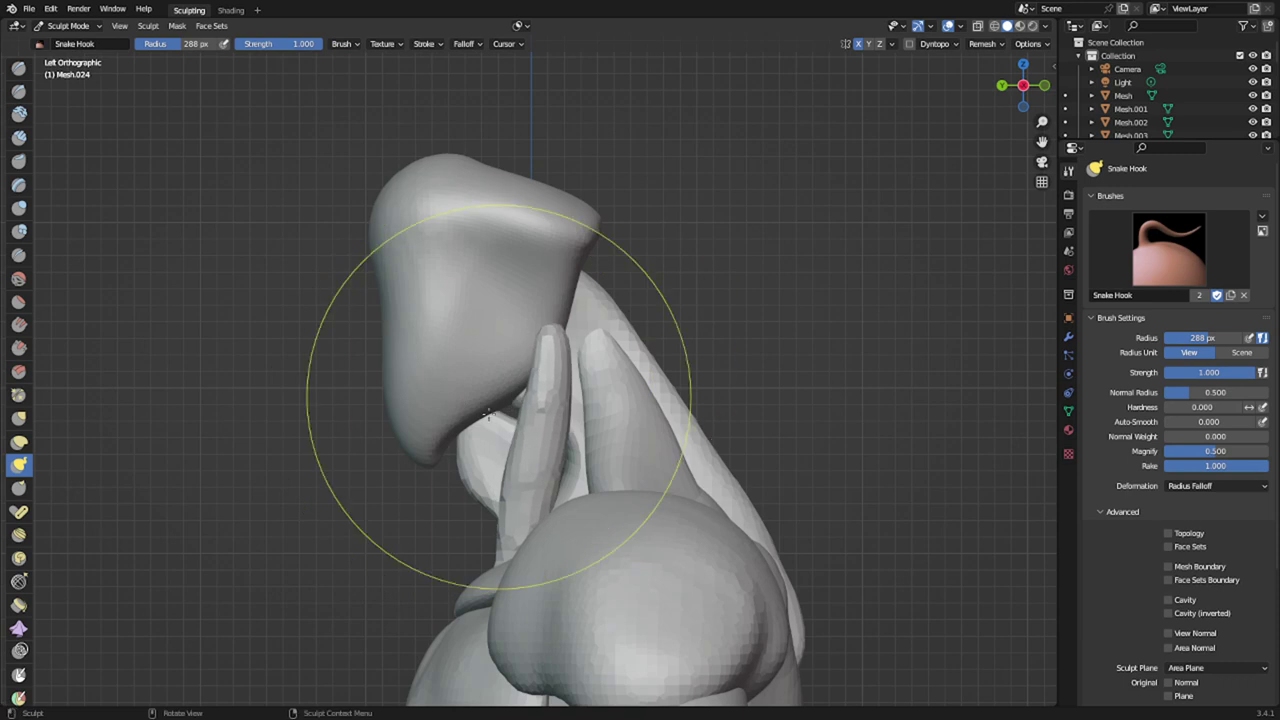
- Reduce the brush radius to 246 px, and remesh and smooth the faceted neck muscles
key("f")
left_click(498, 364)
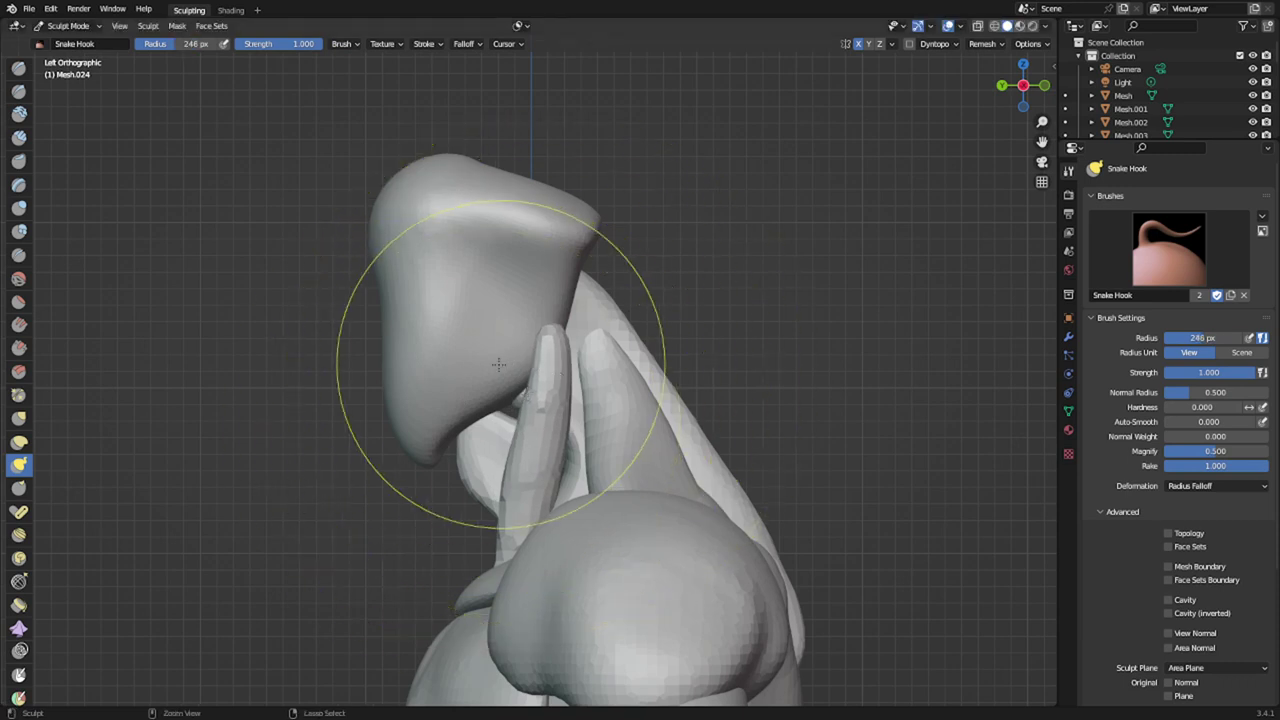
key("r")
left_click(563, 341)
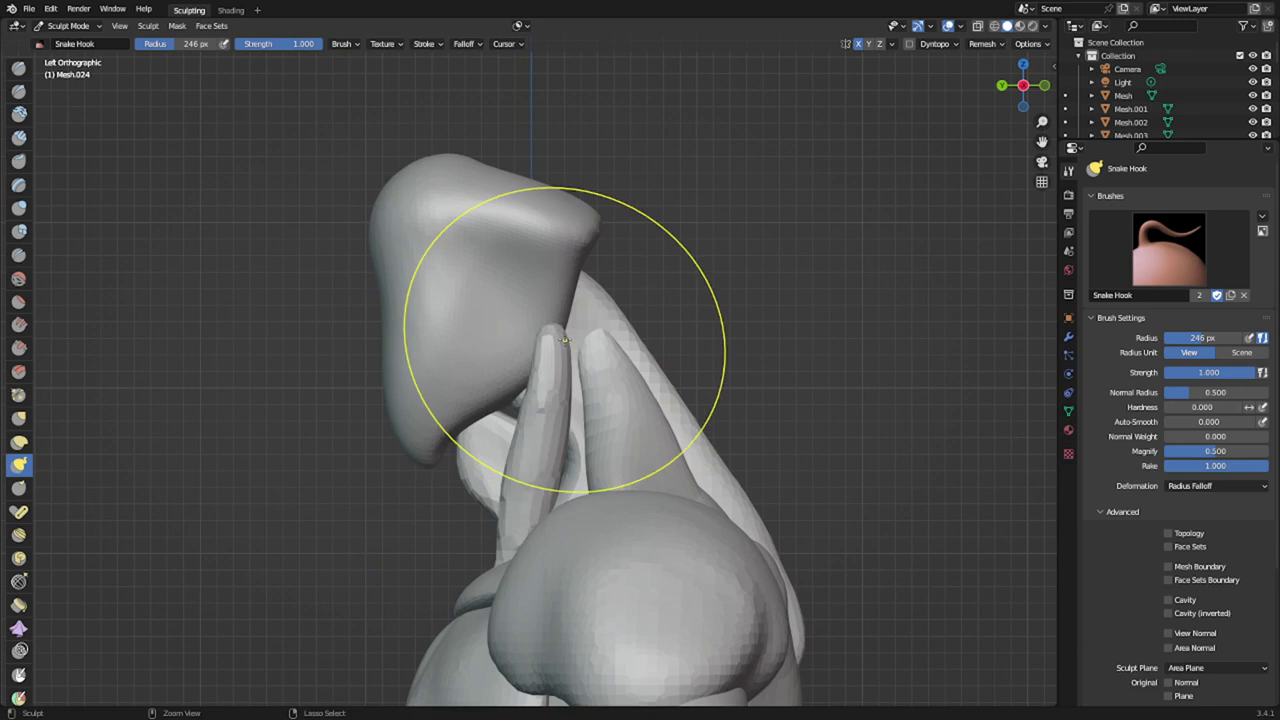
- Switch to the head, mask its lower half in side view and slice the masked part to a new object
key("alt+q")
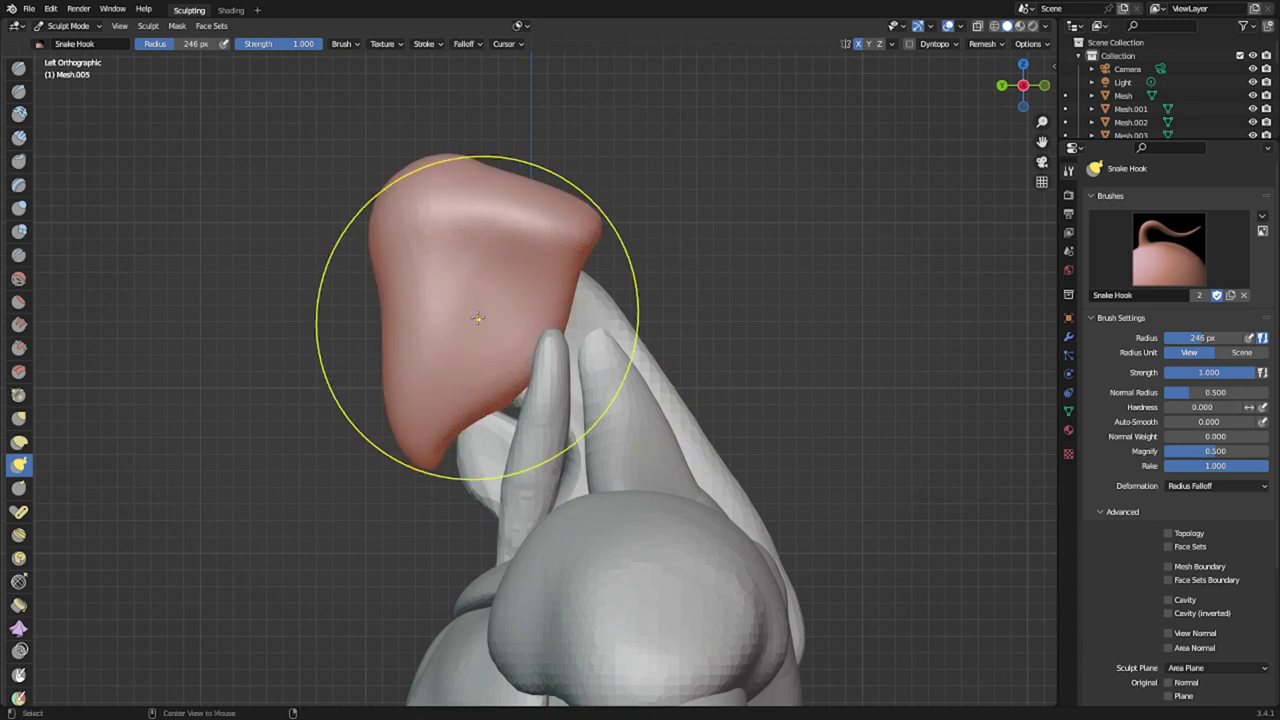
mouse_move(566, 314)
left_mouse_down("ctrl+shift")
mouse_move(482, 304)
mouse_move(328, 367)
mouse_move(636, 434)
mouse_move(676, 368)
left_mouse_up("ctrl+shift")
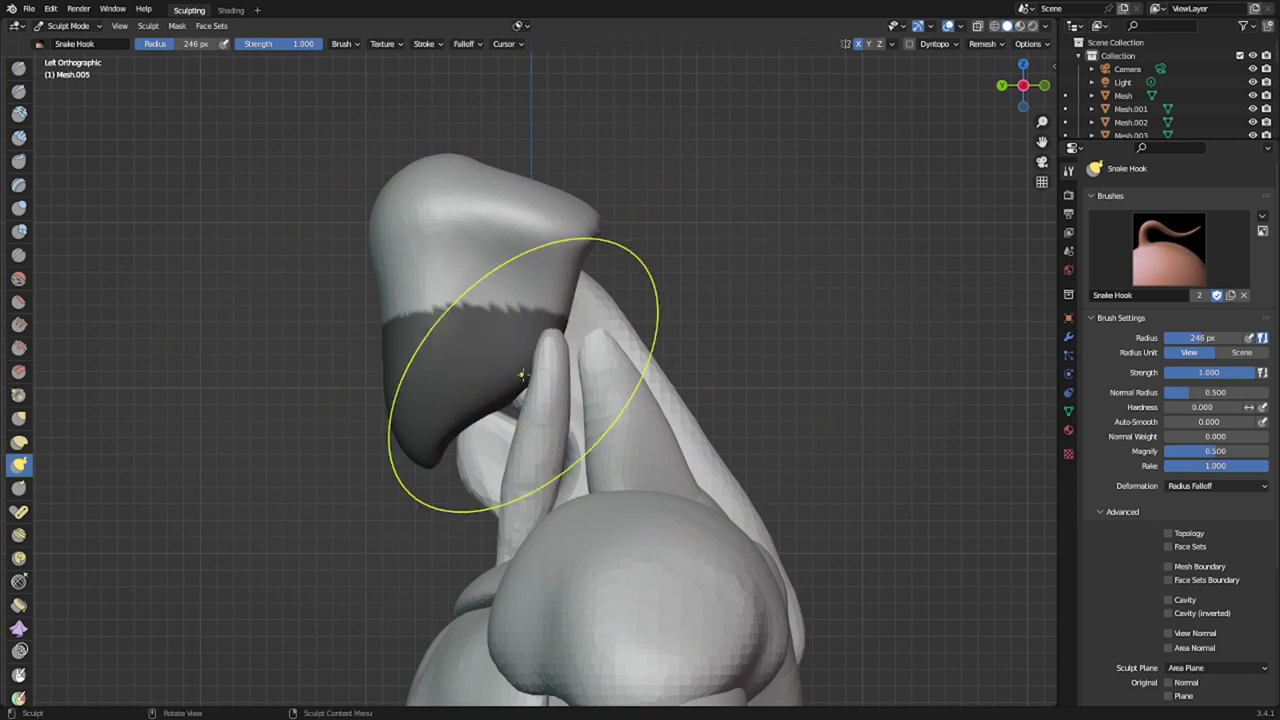
key("q")
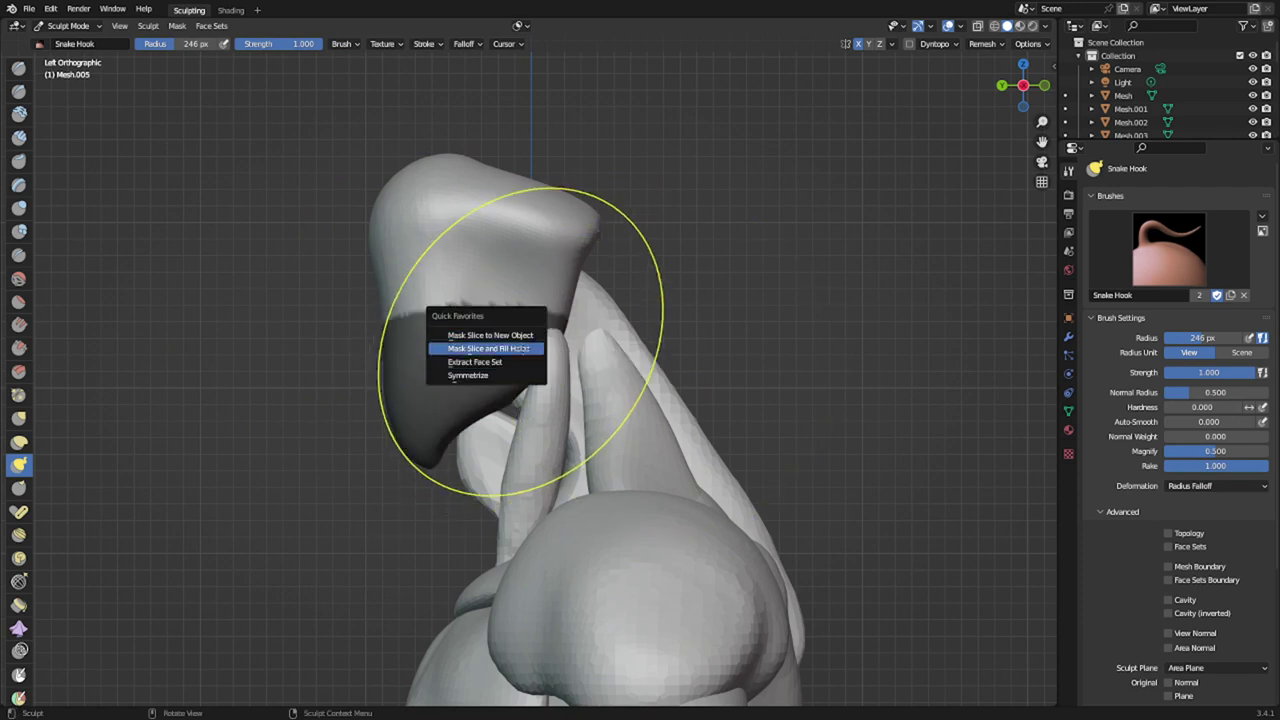
left_click(490, 335)
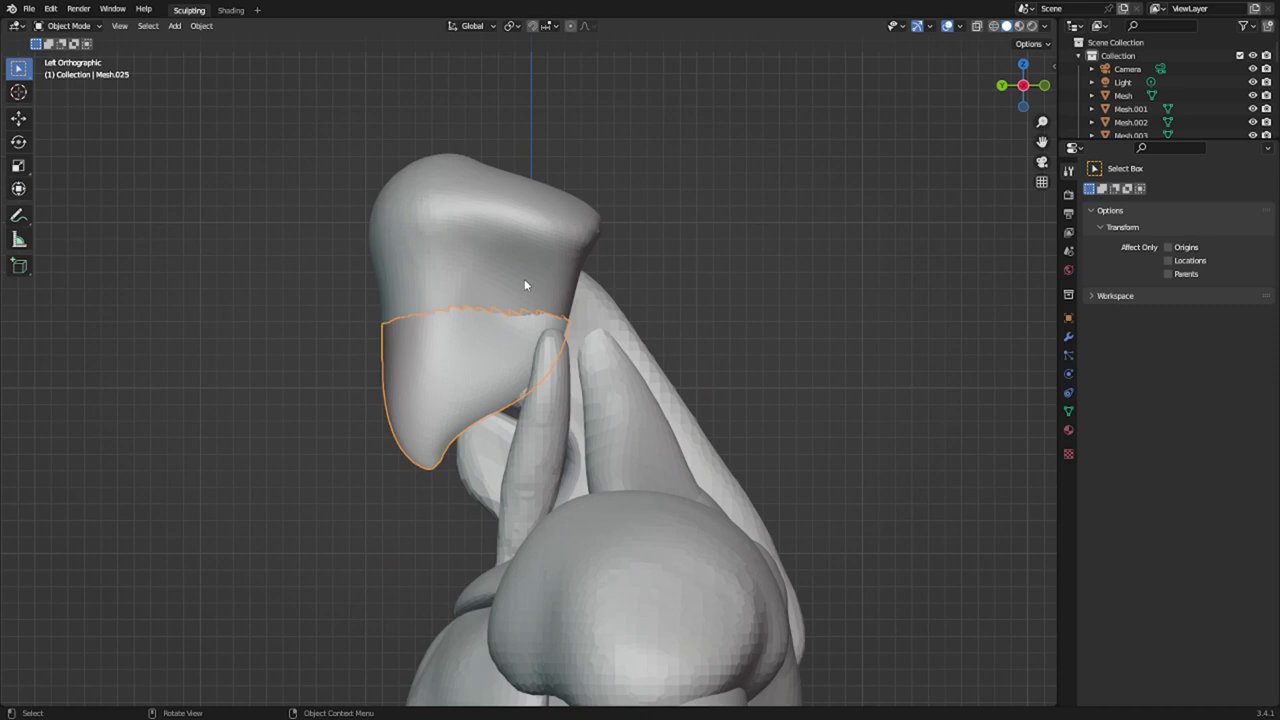
- Enter Sculpt Mode on the sliced jaw piece and smooth the cut edges of both the jaw and the upper head
key("ctrl+Tab")
left_click(512, 368)
left_click_drag(507, 280, 529, 295)
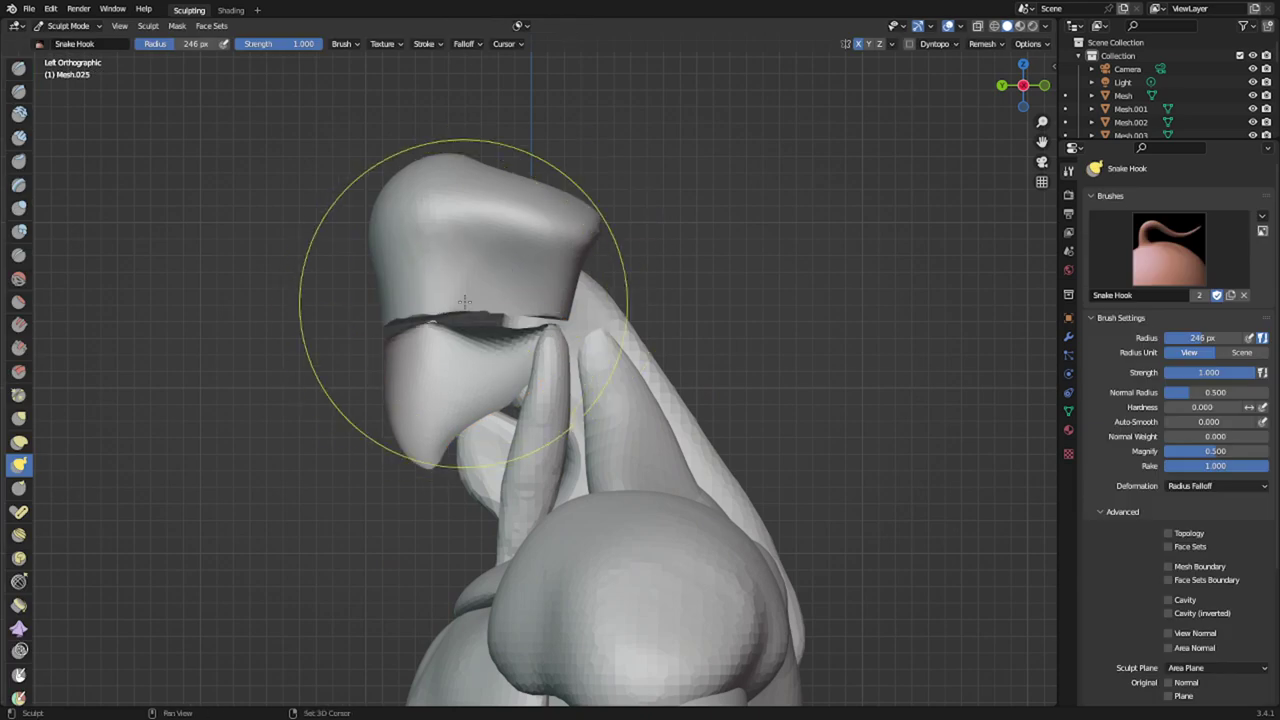
key("alt+q")
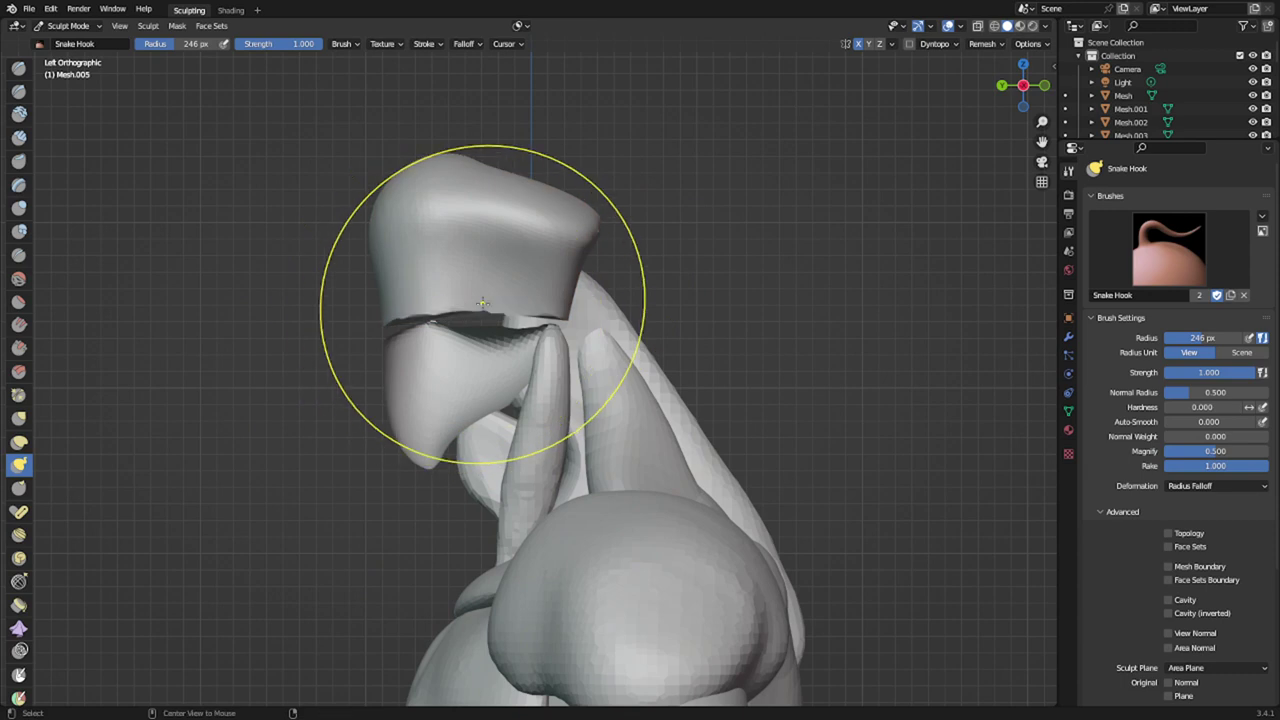
left_click_drag(501, 307, 555, 320, "shift")
left_click_drag(462, 311, 468, 325, "shift")
- Switch to the jaw piece, pull its chin forward with Snake Hook and check the shape from the front and side
key("alt+q")
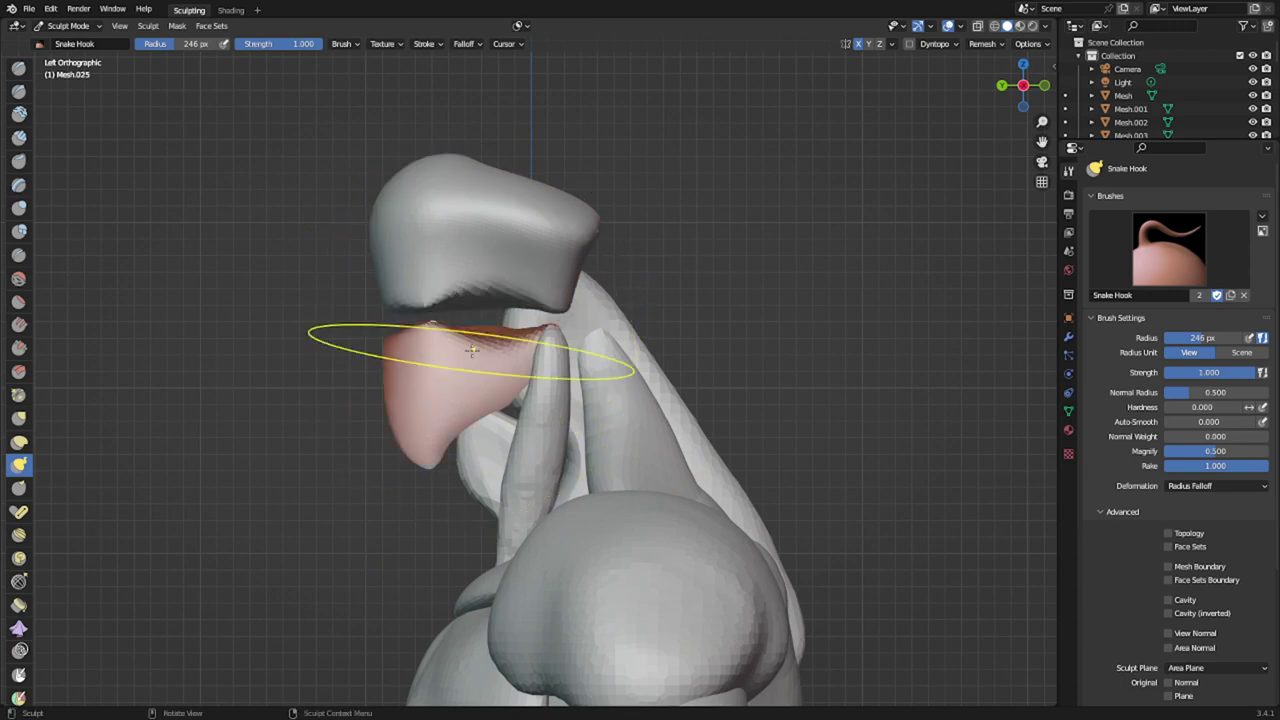
left_click_drag(414, 453, 346, 475)
mouse_move(429, 384)
middle_mouse_down()
mouse_move(506, 408)
mouse_move(574, 406)
middle_mouse_up()
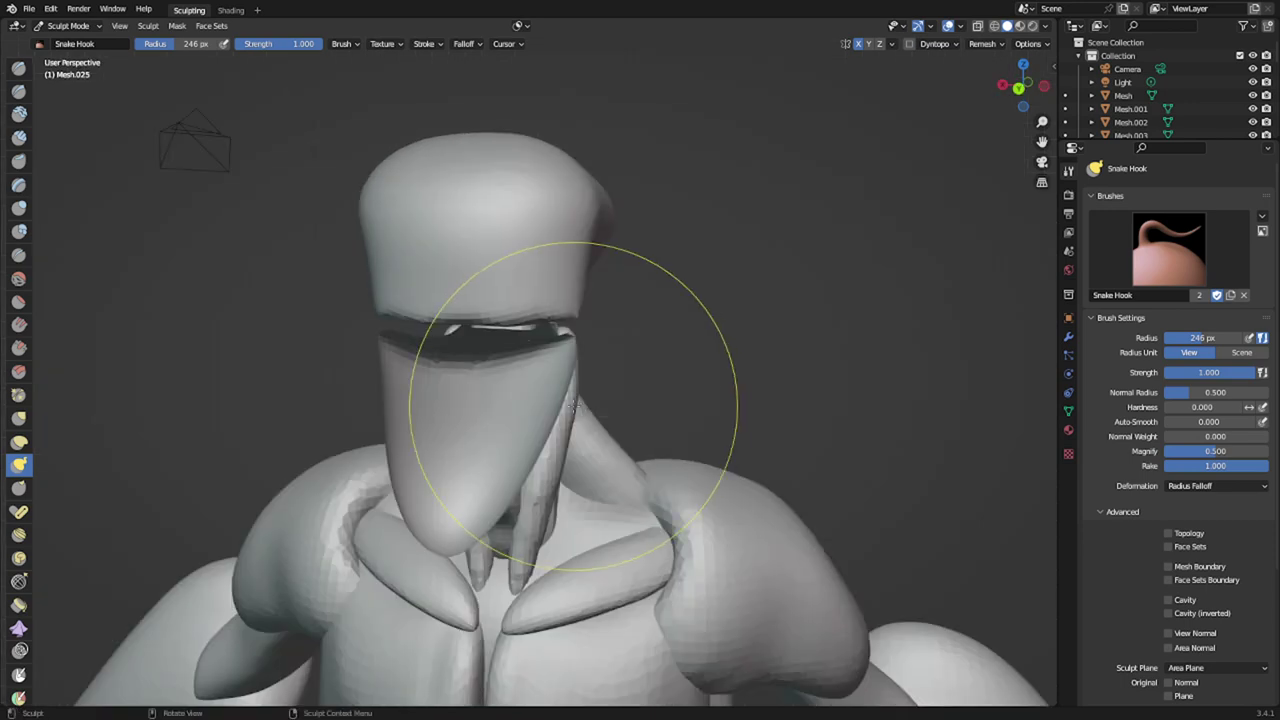
key("KP_1")
key("KP_3")
key("ctrl+KP_3")
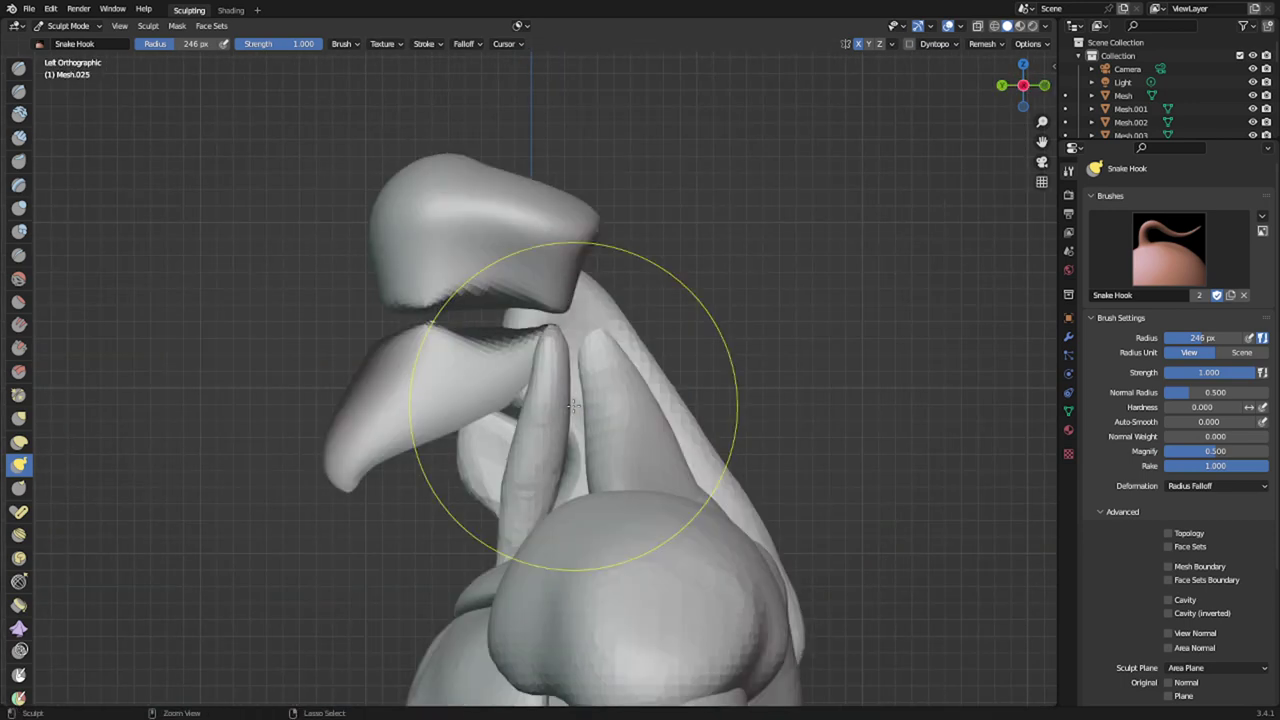
key("ctrl+KP_1")
key("ctrl+KP_3")
- Set the Snake Hook radius to 200 px and push the front of the jaw back into a concave curve above the chin
key("f")
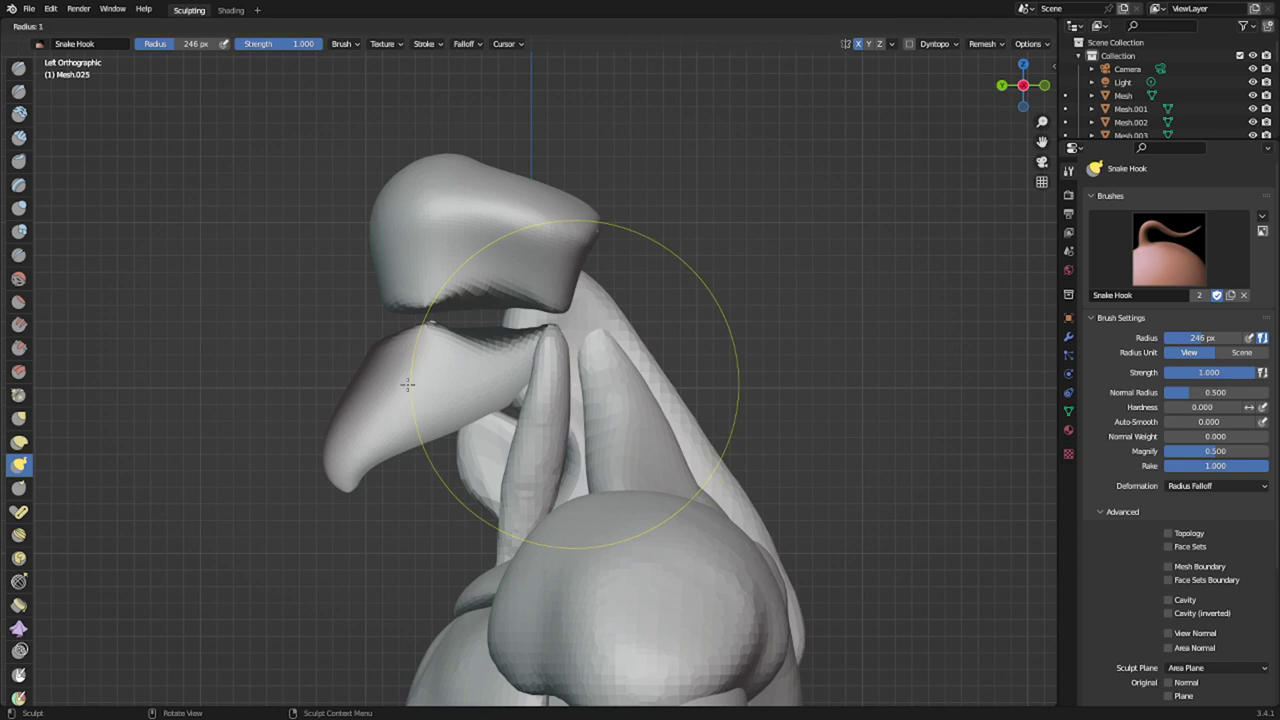
left_click(480, 364)
key("f")
left_click(472, 383)
left_click_drag(358, 382, 433, 420)
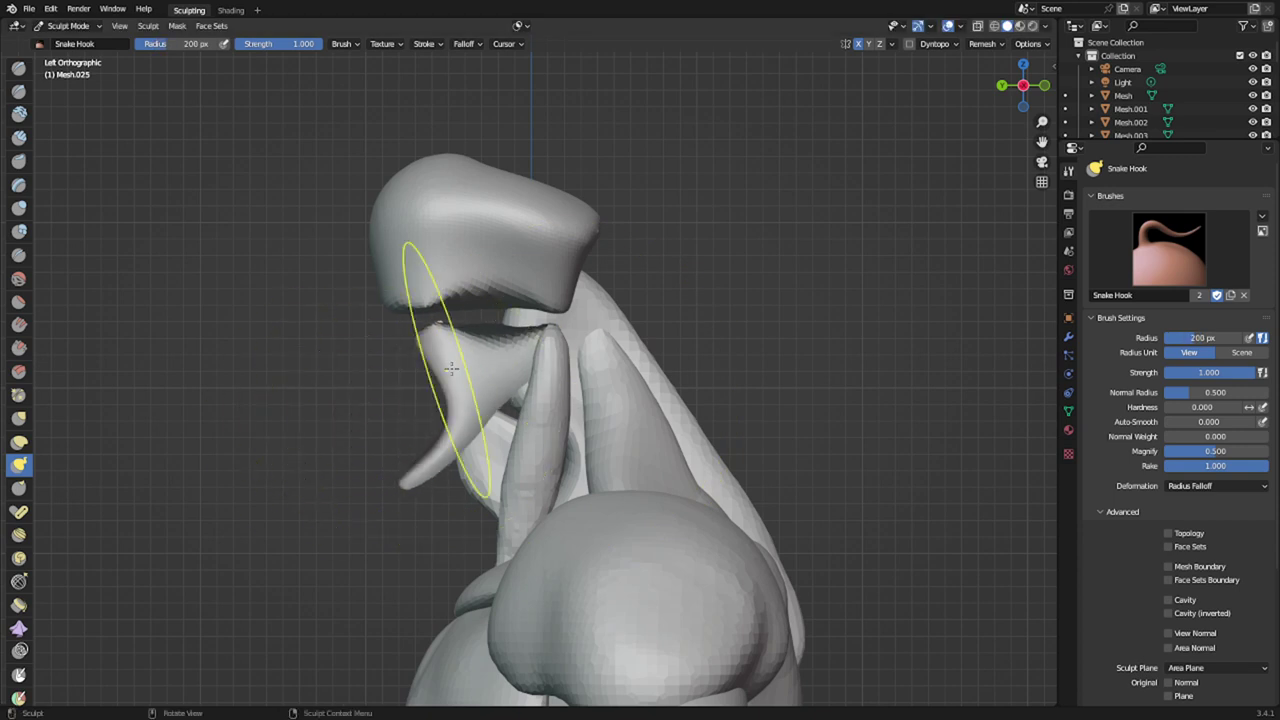
- Facing the figure, pull the jaw's sides outward and broaden the chin with Snake Hook, reducing the brush radius to 169 px
key("KP_1")
key("KP_3")
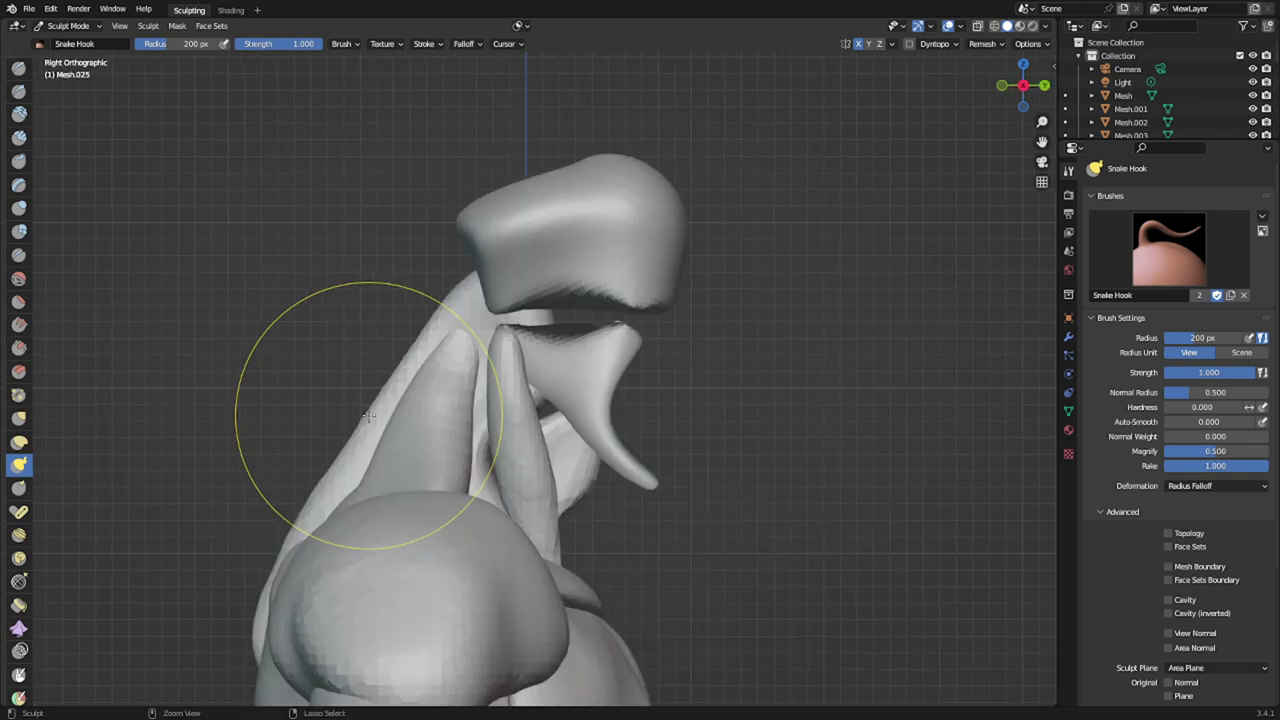
key("ctrl+KP_3")
key("ctrl+KP_1")
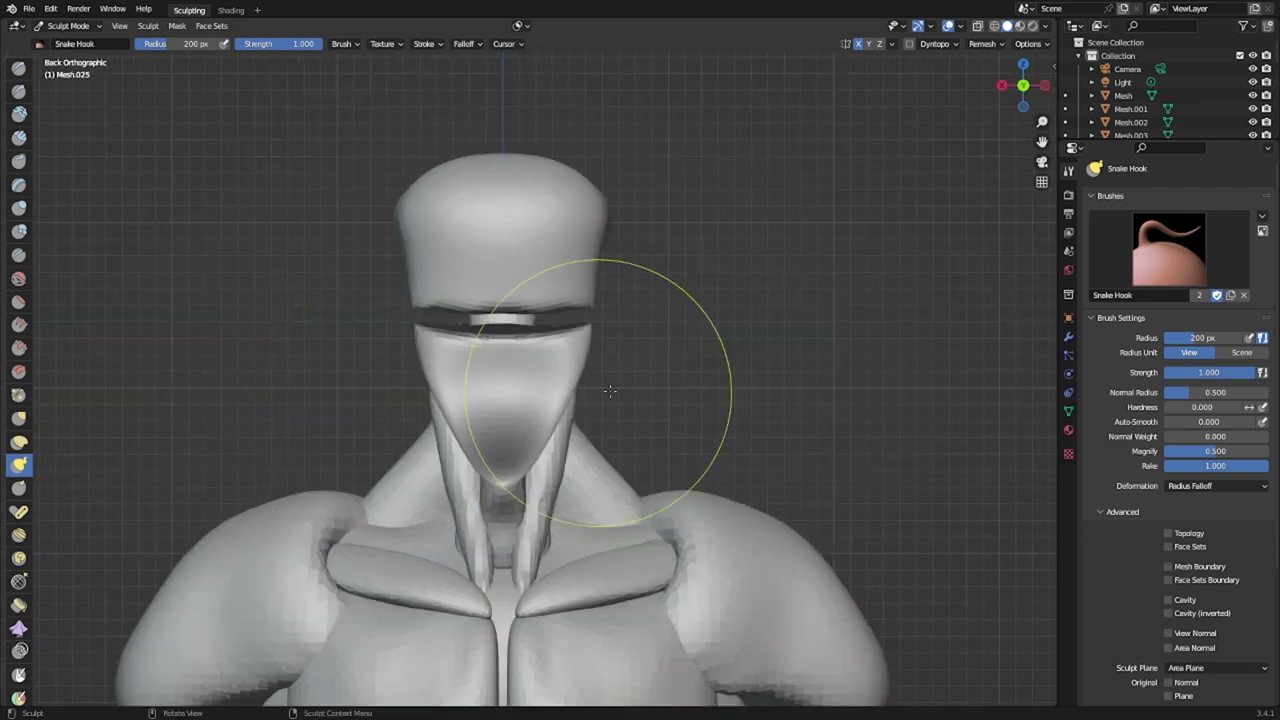
left_click_drag(562, 401, 596, 408)
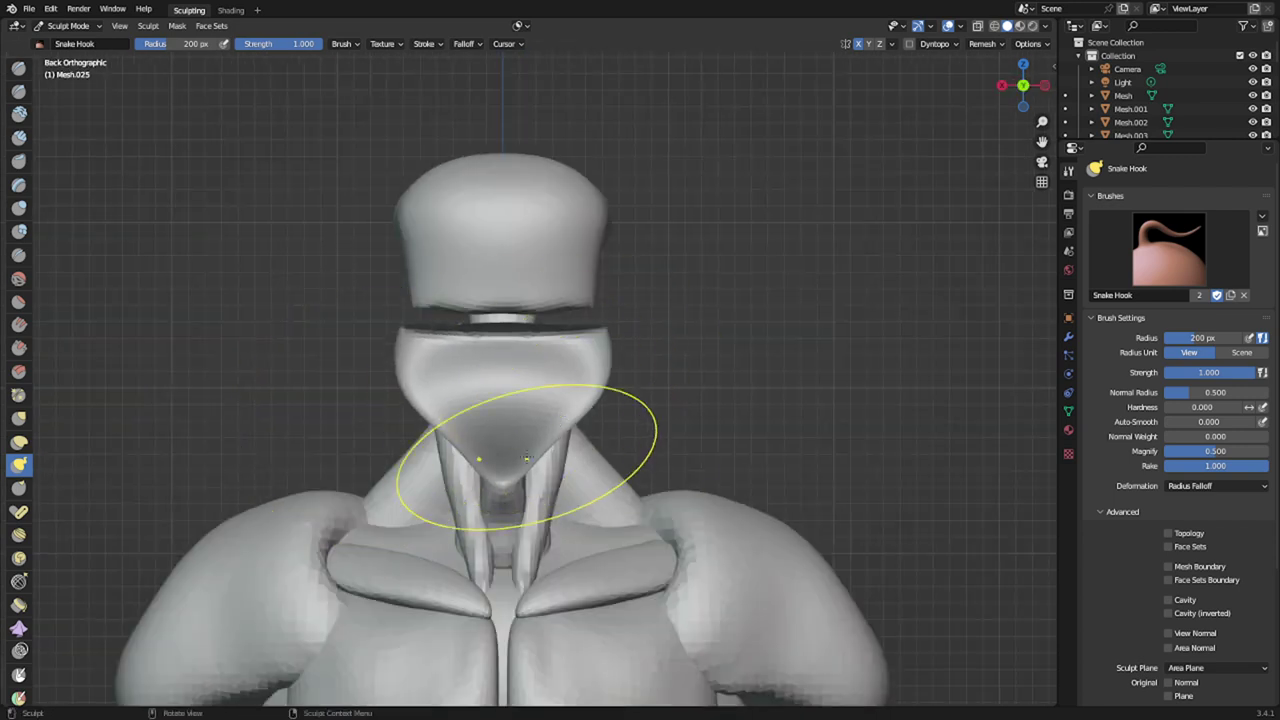
mouse_move(527, 458)
left_mouse_down()
mouse_move(550, 470)
mouse_move(532, 477)
left_mouse_up()
key("f")
left_click(496, 486)
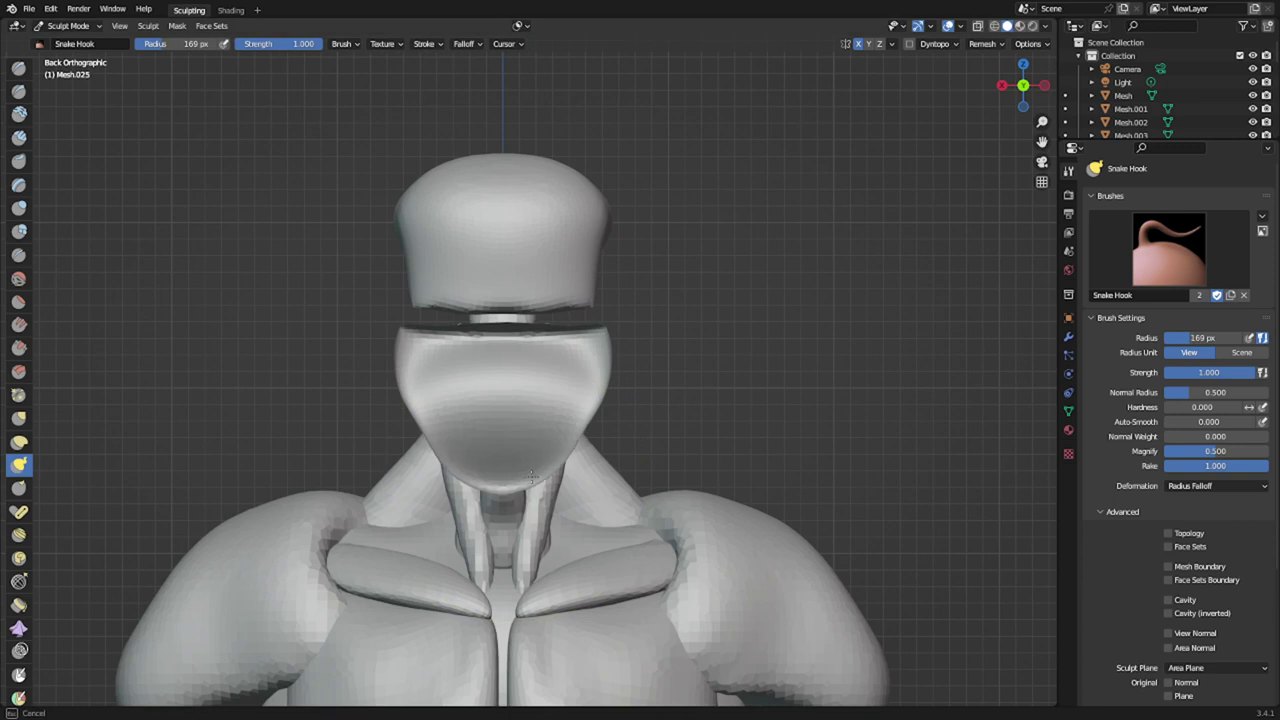
- Switch to the Clay Strips brush with an 82 px radius and remesh the jaw piece
key("f")
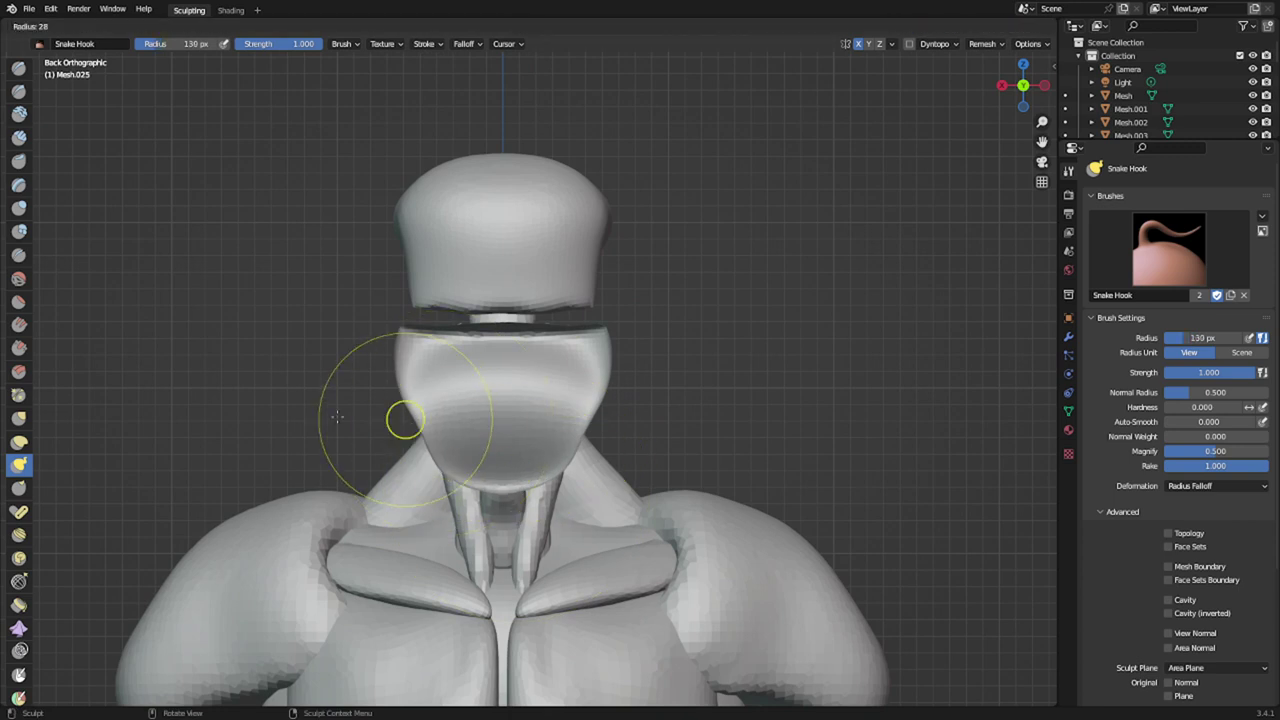
left_click(373, 414)
left_click(19, 138)
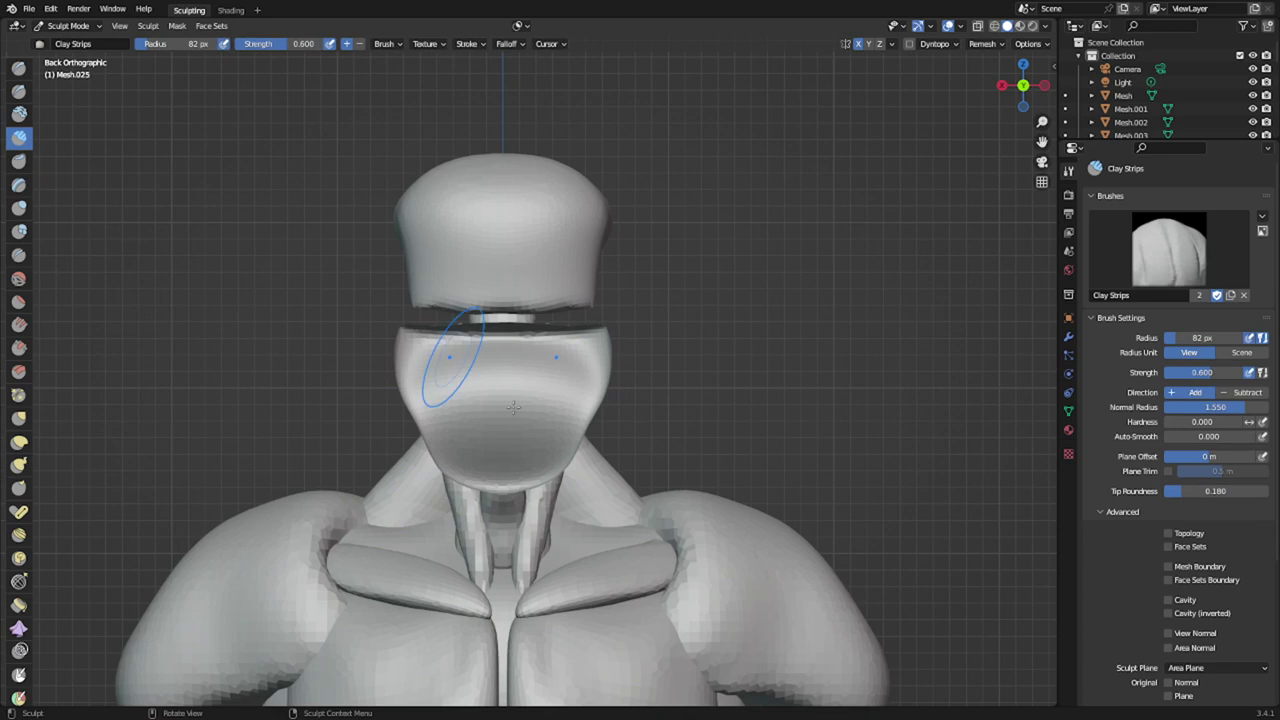
mouse_move(541, 422)
left_mouse_down()
mouse_move(480, 446)
mouse_move(506, 468)
mouse_move(514, 442)
left_mouse_up()
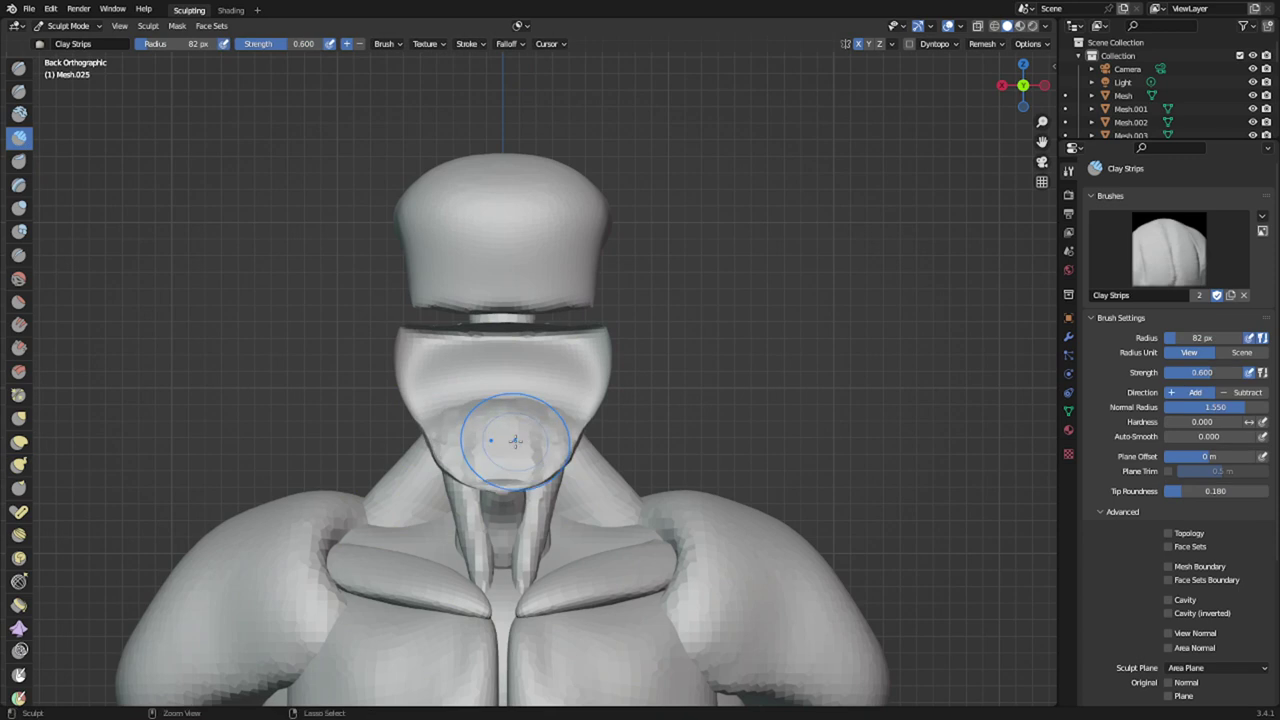
key("ctrl+z")
middle_click_drag(557, 430, 510, 468)
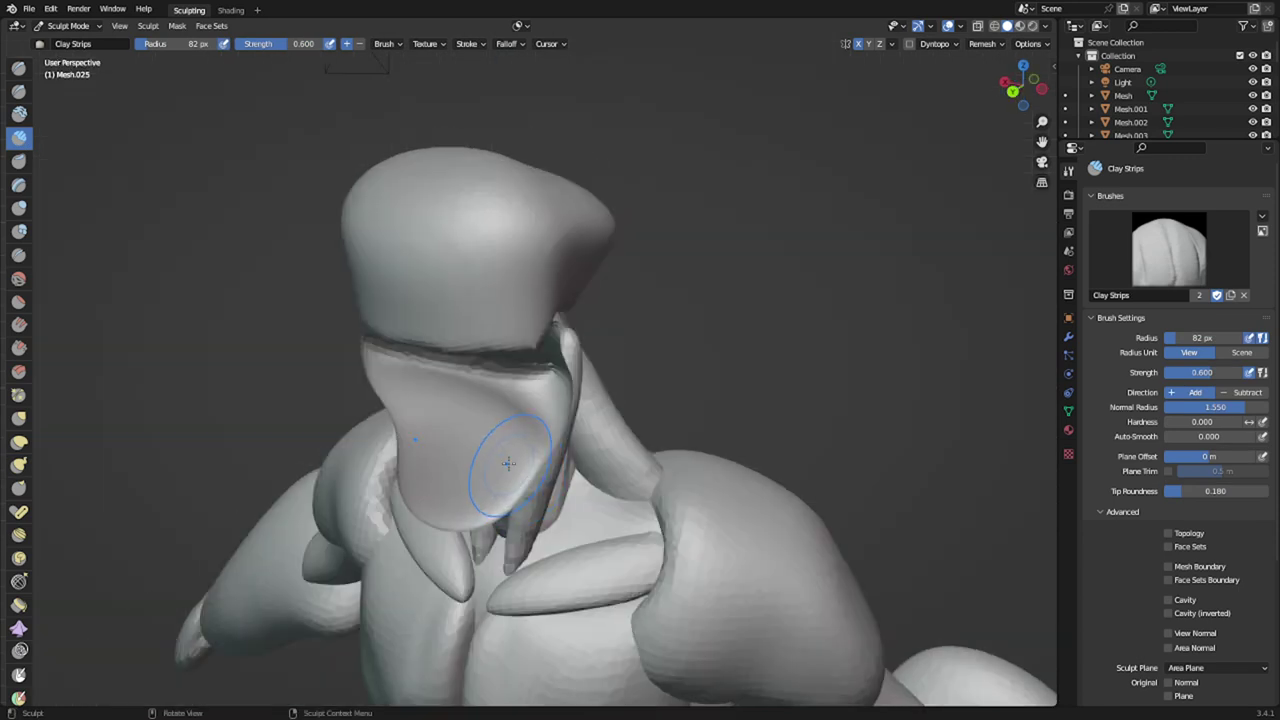
key("ctrl+r")
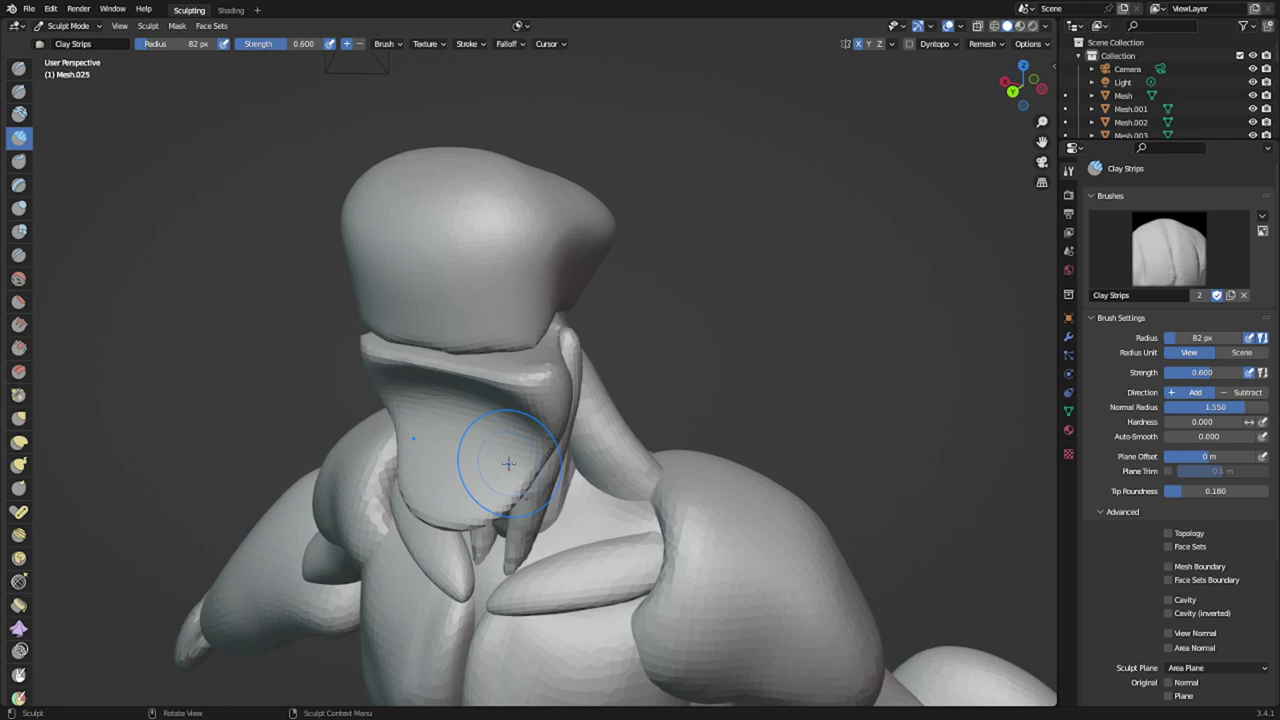
- Build up the chin and the front of the jaw with Clay Strips, reducing the brush radius to 69 px
left_click_drag(485, 481, 465, 516)
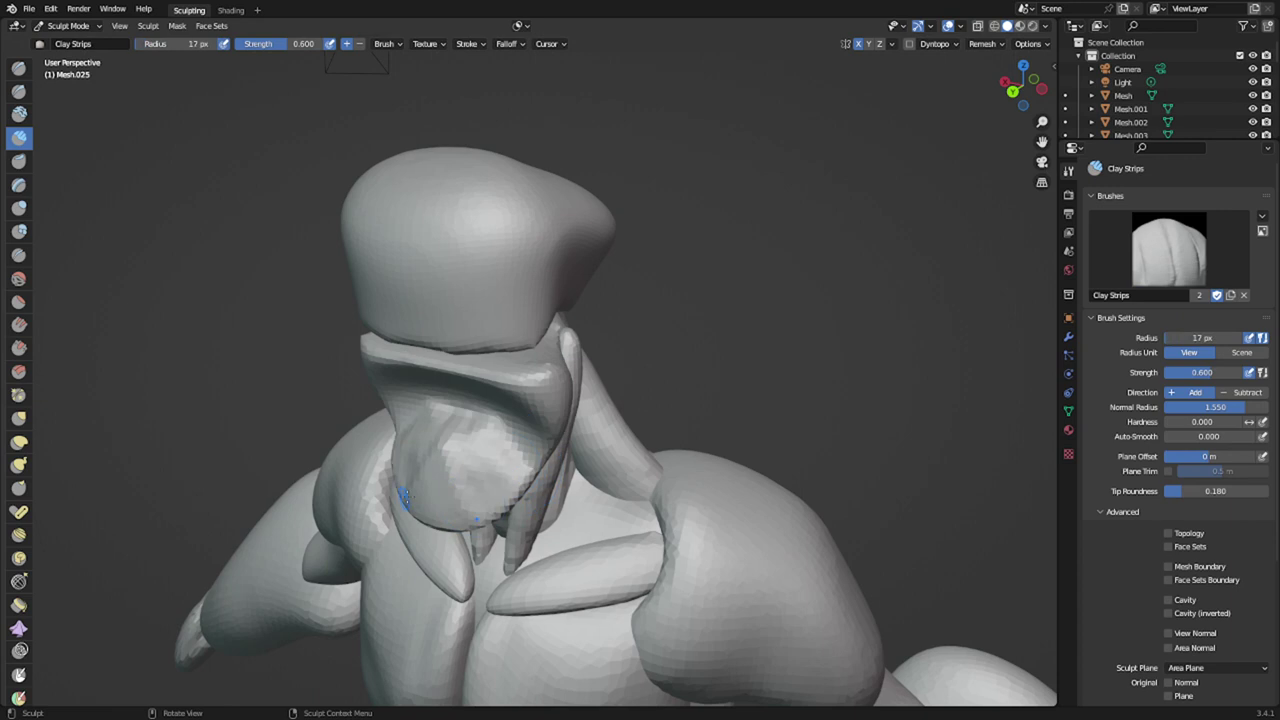
left_click(565, 435)
left_click_drag(496, 452, 435, 513)
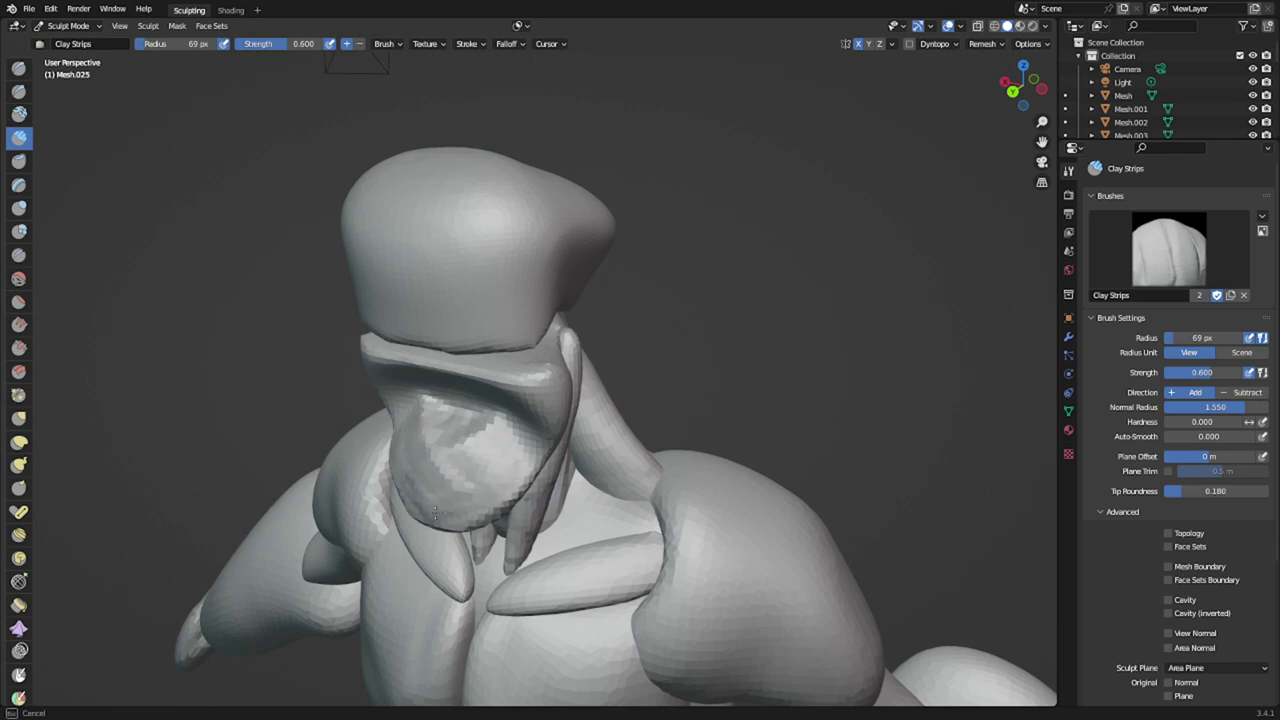
mouse_move(490, 468)
middle_mouse_down()
mouse_move(385, 400)
mouse_move(565, 352)
middle_mouse_up()
mouse_move(568, 351)
left_mouse_down()
mouse_move(505, 364)
mouse_move(482, 345)
left_mouse_up()
middle_click_drag(549, 357, 440, 393)
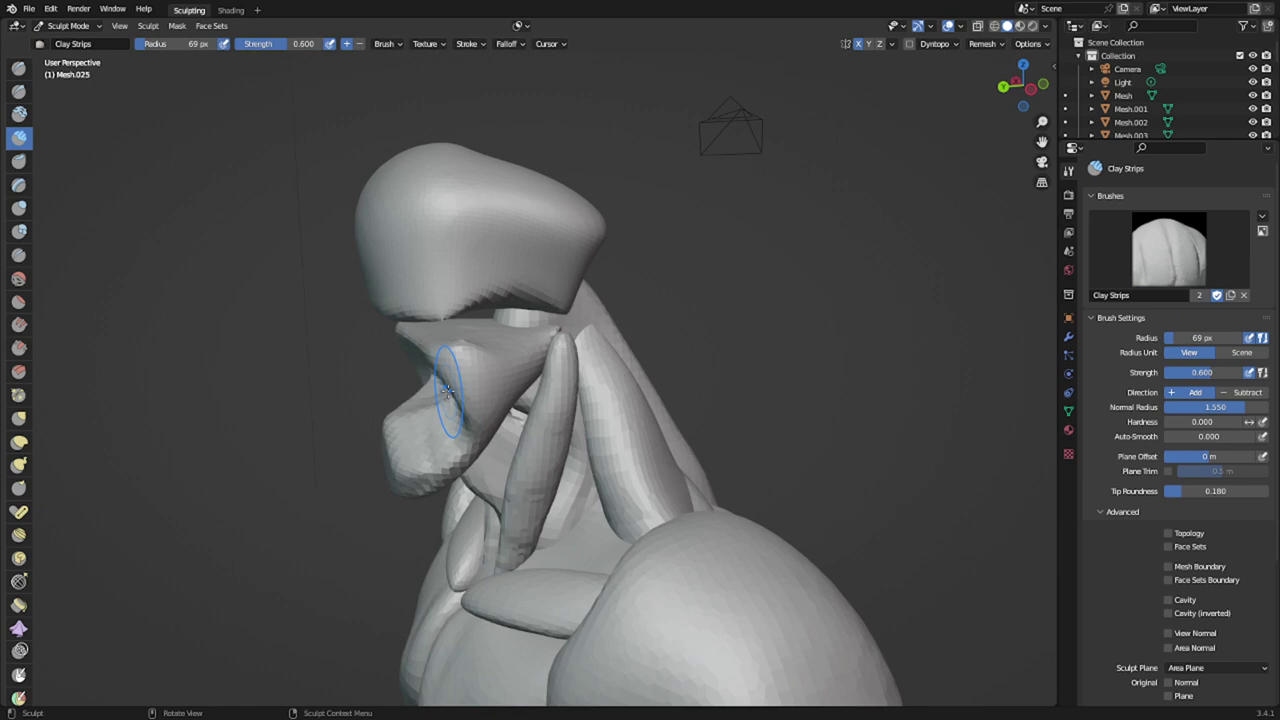
- In the right side view, pull the jaw's rear lower corner downward with Snake Hook at a 118 px radius
key("KP_3")
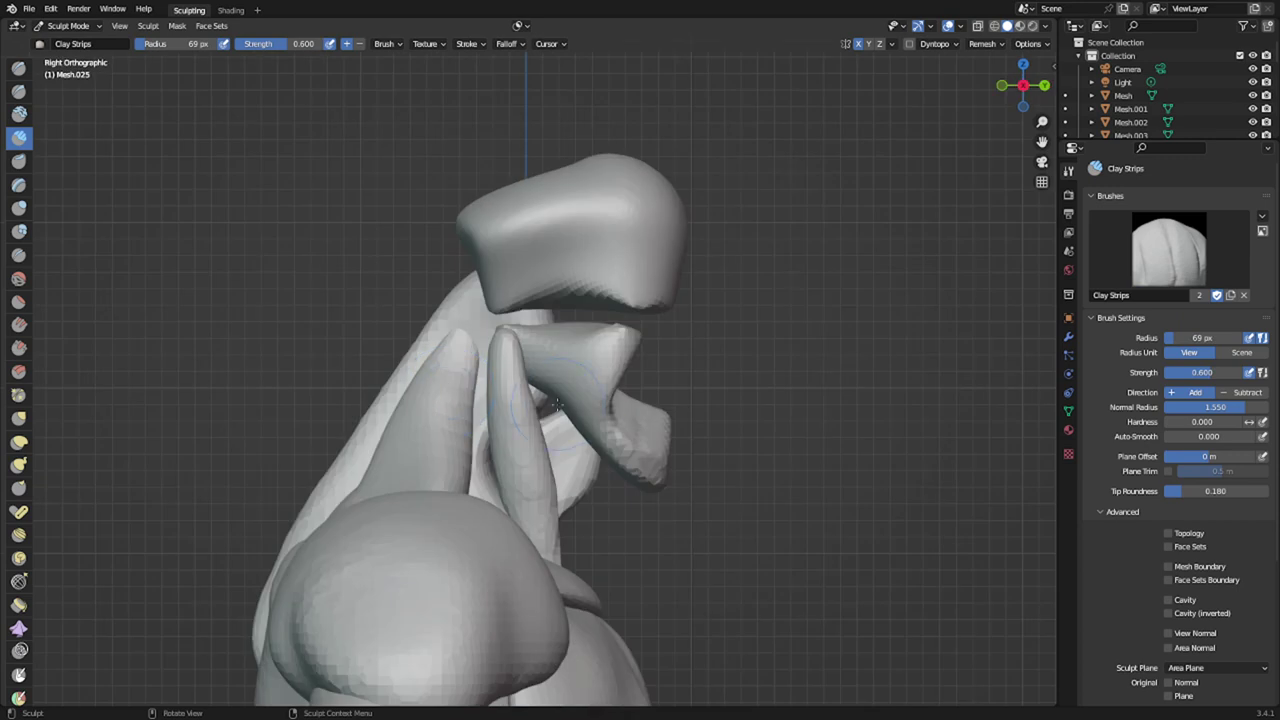
left_click(604, 377)
key("k")
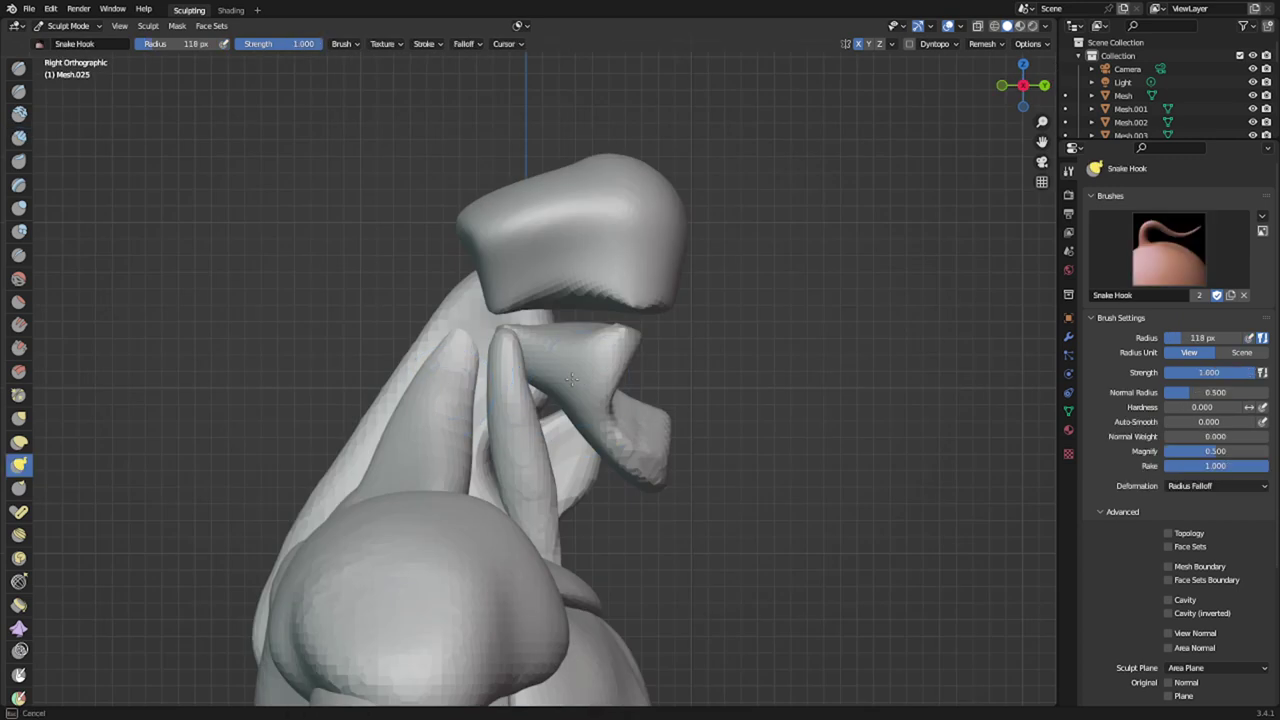
left_click_drag(571, 378, 545, 415)
- Enlarge the brush to 211 px and use Snake Hook to pull the upper jaw back toward the neck and refine its underside
key("g")
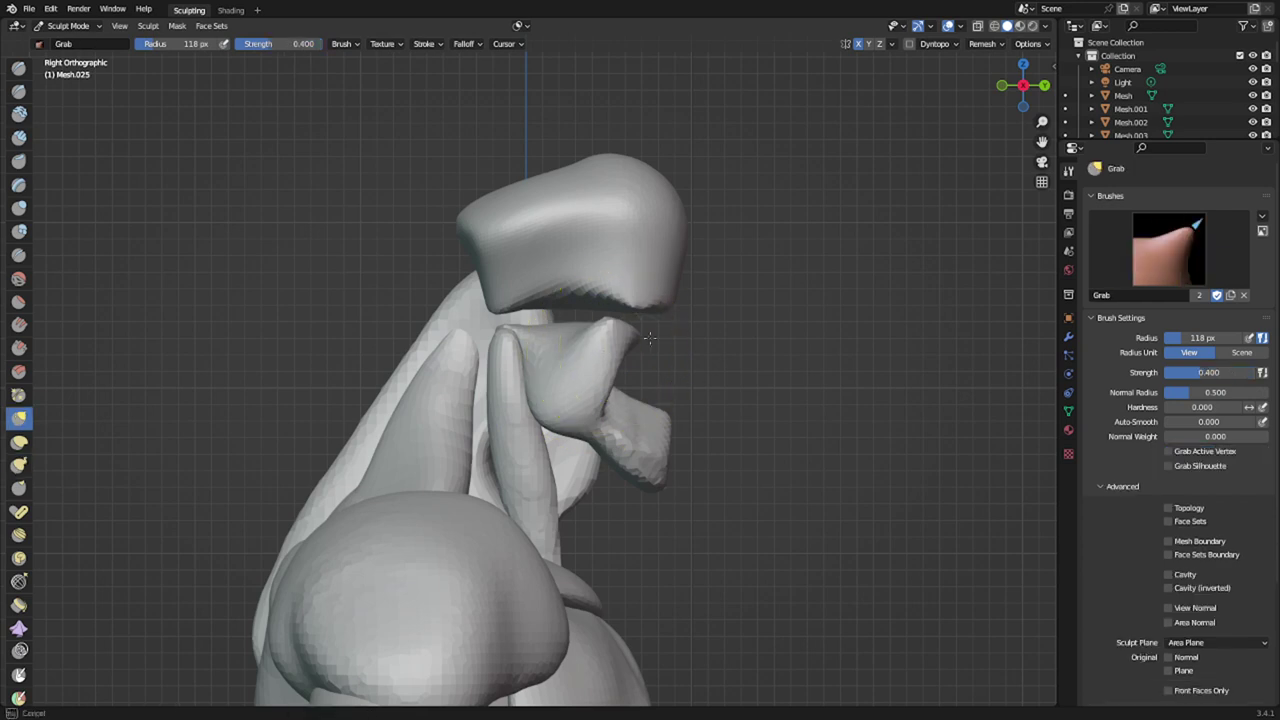
key("f")
left_click(718, 339)
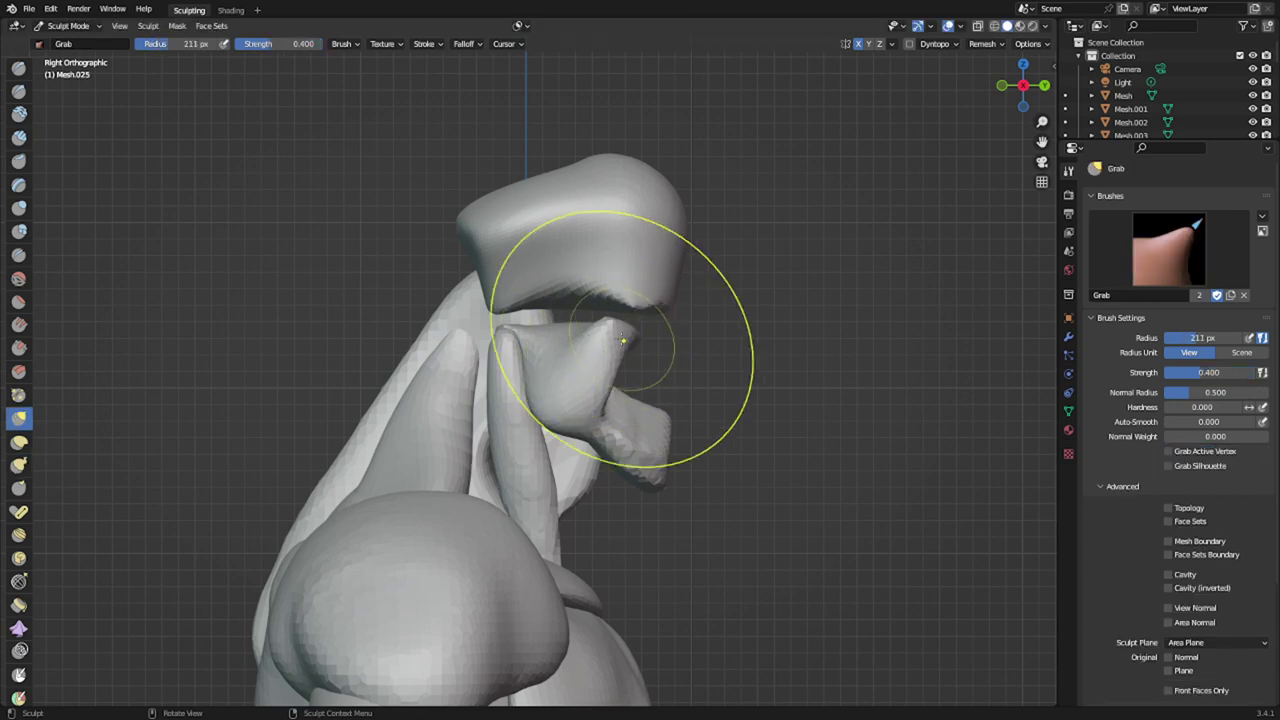
key("k")
left_click_drag(580, 338, 548, 334)
left_click_drag(566, 336, 558, 320)
left_click_drag(537, 374, 531, 398)
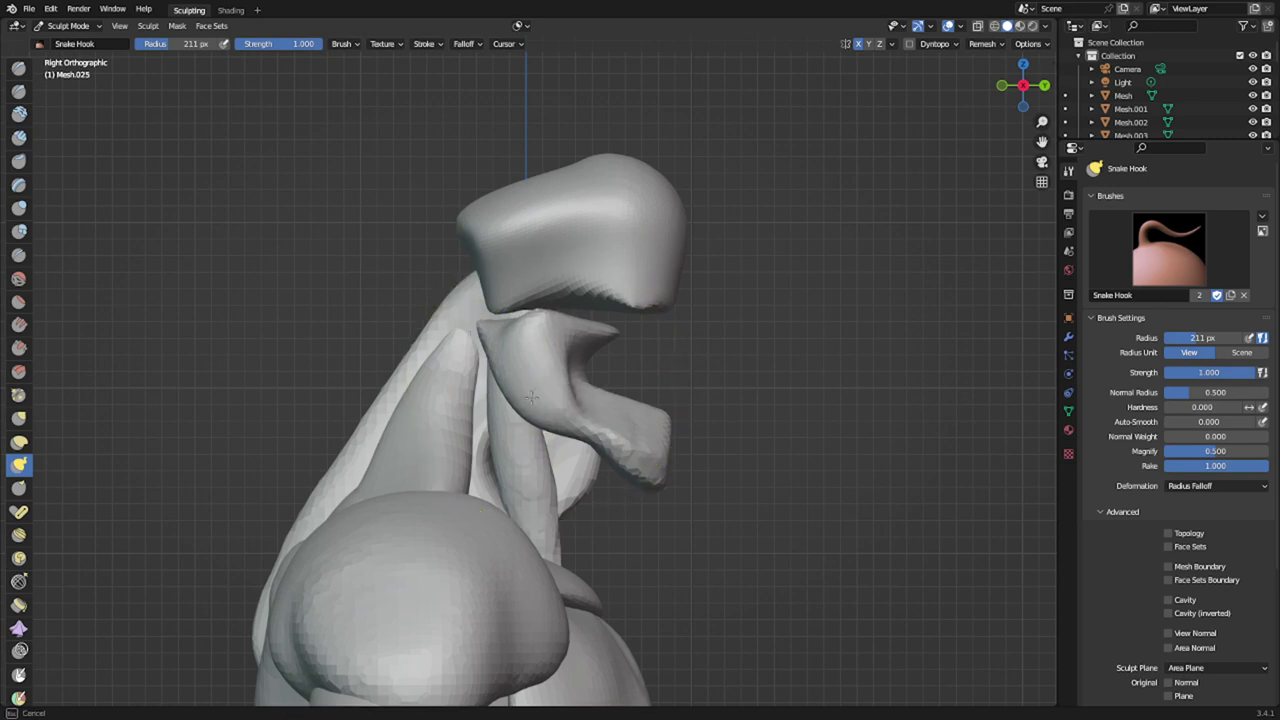
left_click_drag(578, 455, 626, 452)
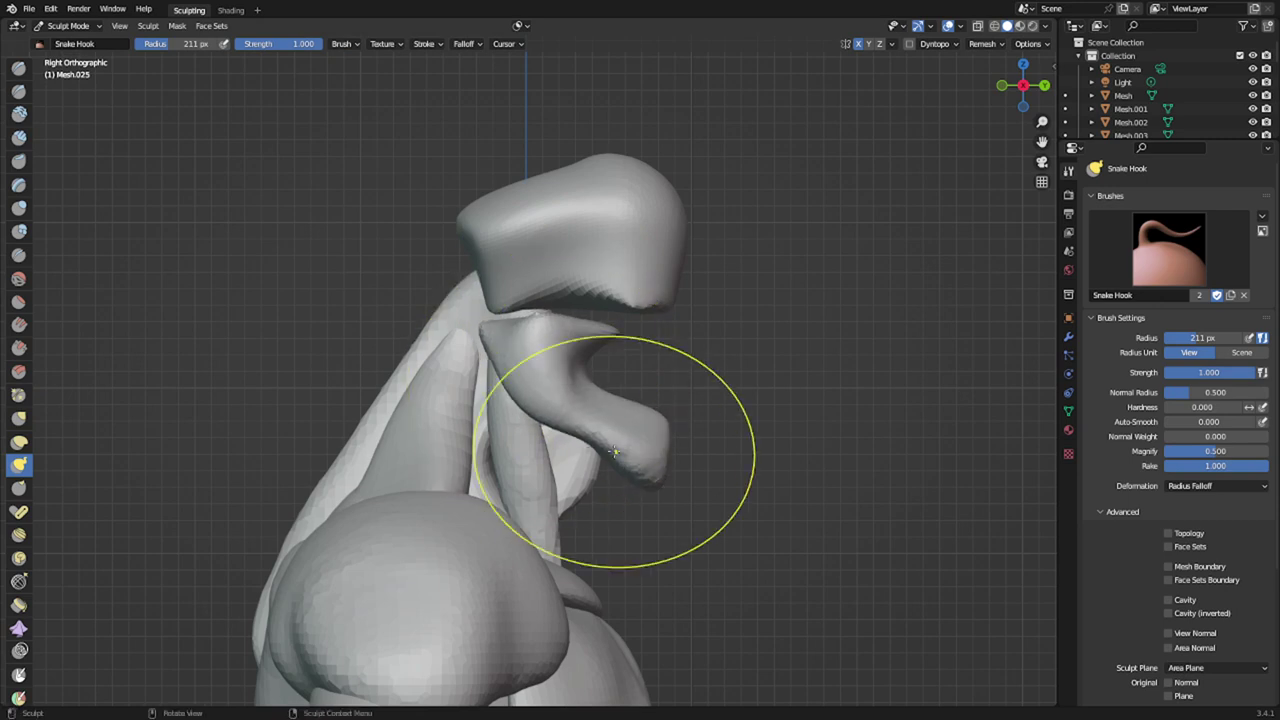
- Facing the figure, set the Snake Hook radius to 182 px and pull the middle of the jaw's top edge down into a notch
key("ctrl+KP_1")
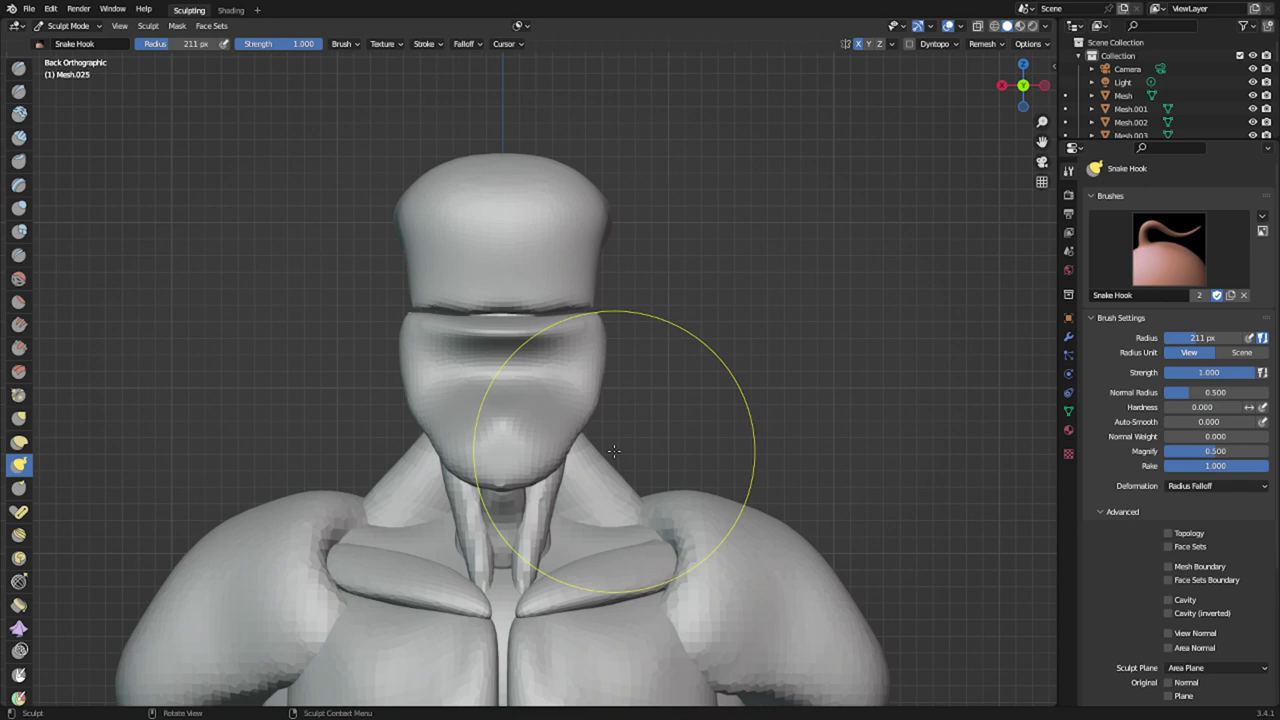
key("f")
left_click(531, 449)
key("f")
left_click(502, 450)
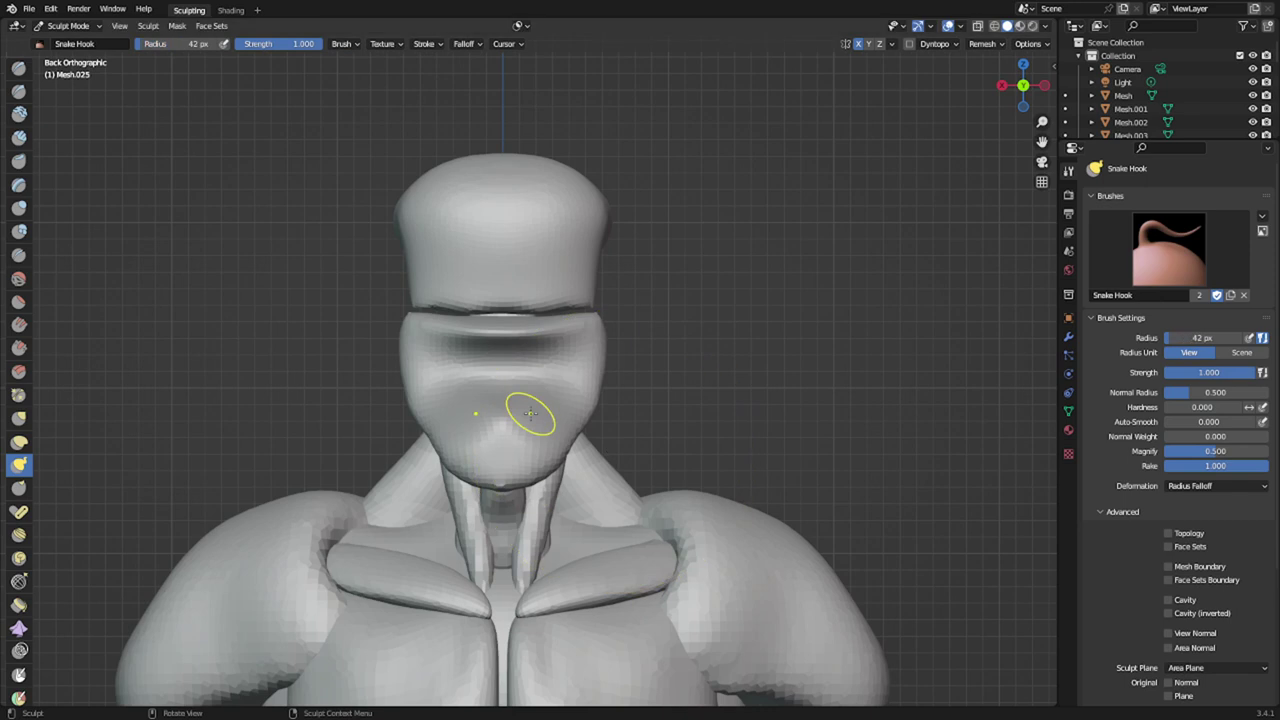
scroll(531, 413, "up", 2)
middle_click_drag(531, 413, 509, 477, "shift")
scroll(548, 386, "down", 1)
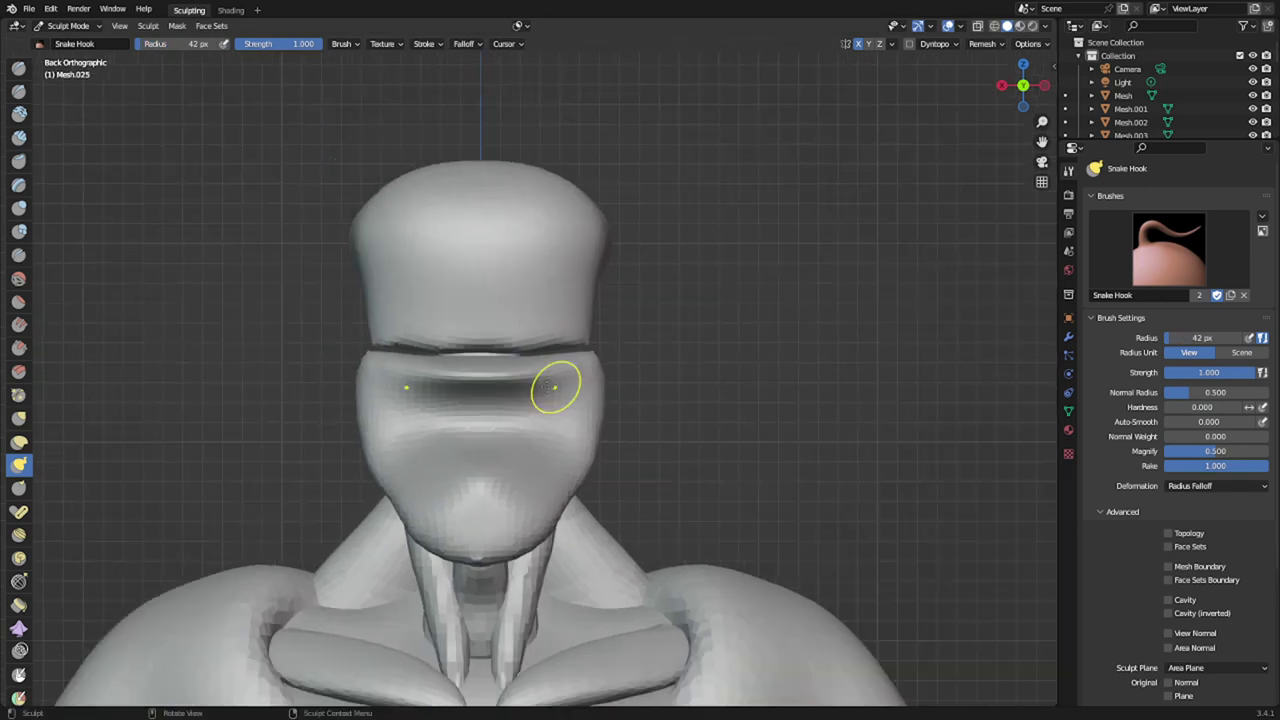
mouse_move(494, 372)
middle_mouse_down()
mouse_move(385, 366)
mouse_move(474, 362)
middle_mouse_up()
key("f")
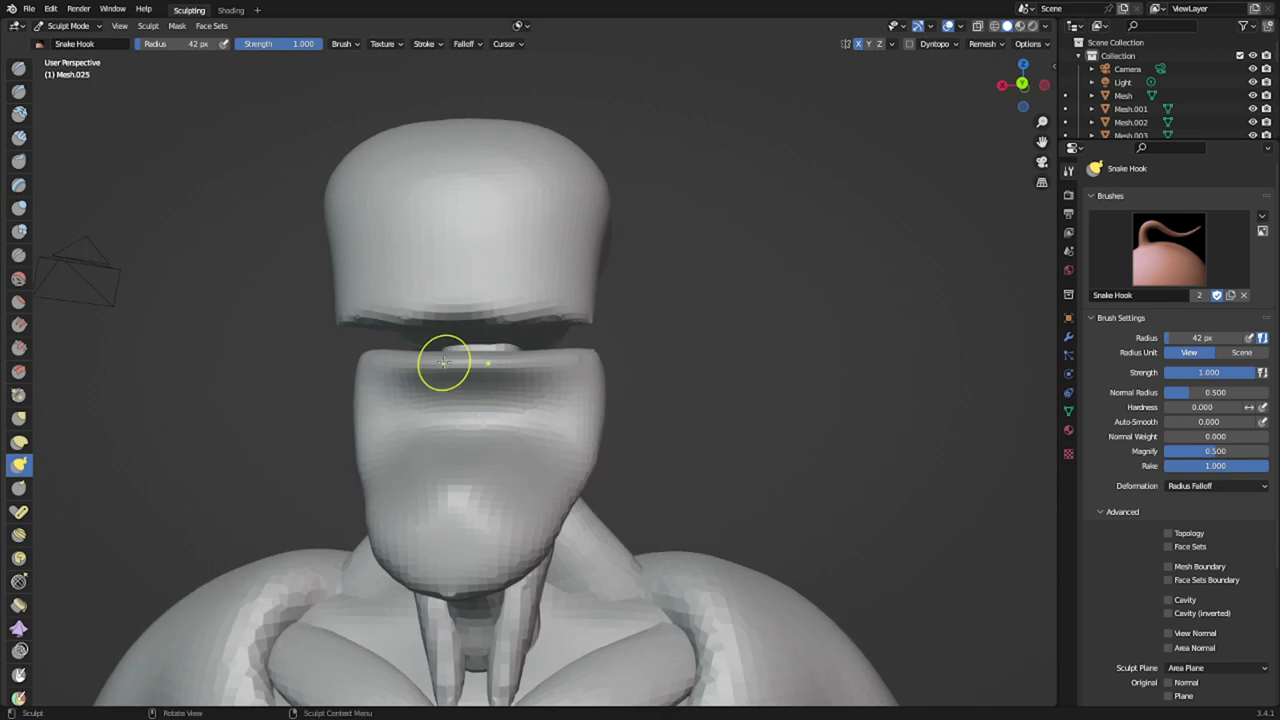
left_click(560, 356)
mouse_move(466, 366)
left_mouse_down()
mouse_move(471, 480)
mouse_move(477, 426)
mouse_move(508, 392)
left_mouse_up()
middle_click_drag(520, 383, 510, 352)
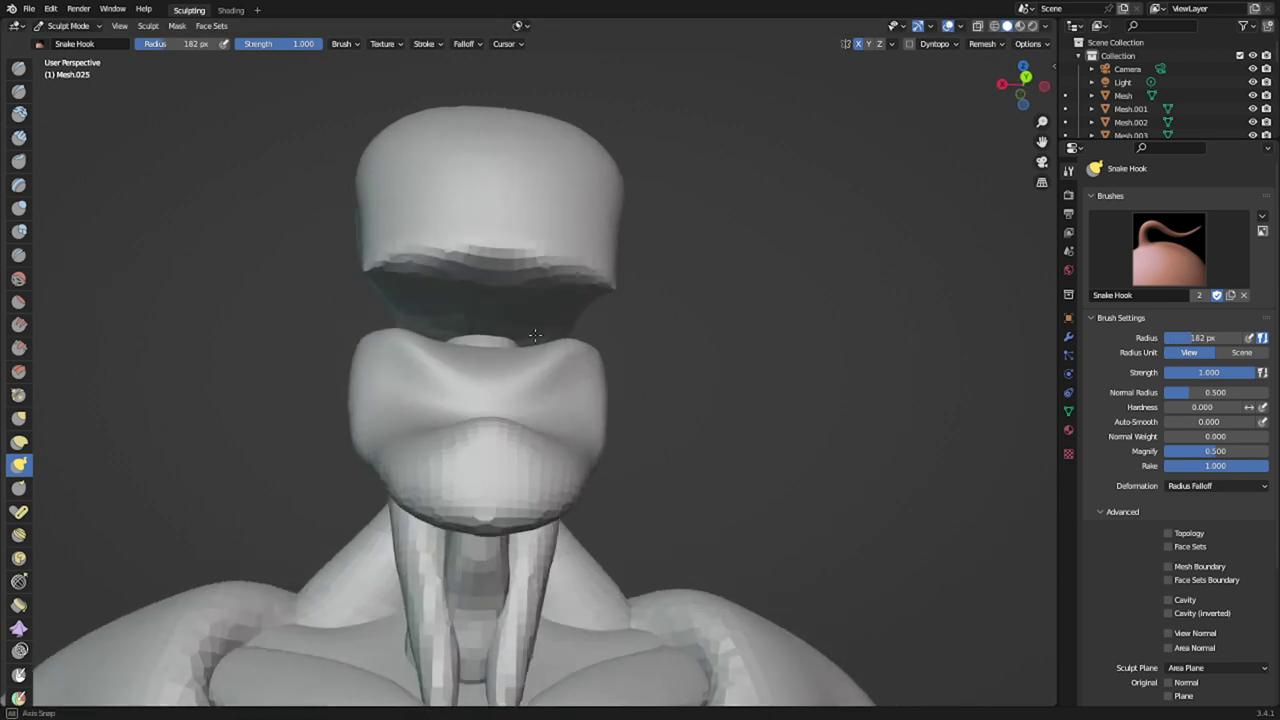
left_click_drag(510, 353, 507, 404)
- Deepen the U-shaped notch in the jaw with Snake Hook and smooth the surface down to the chin
middle_click_drag(549, 421, 540, 497)
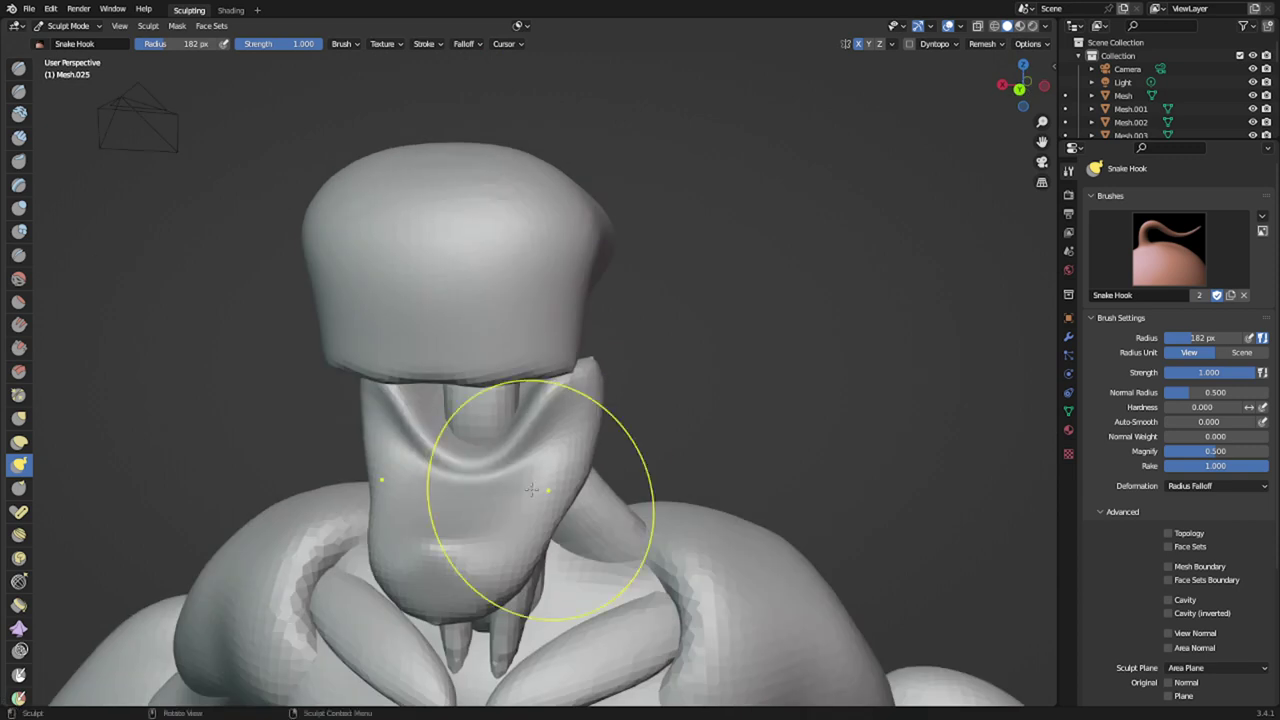
left_click_drag(512, 428, 506, 445)
mouse_move(506, 445)
left_mouse_down("shift")
mouse_move(442, 496)
mouse_move(428, 556)
left_mouse_up("shift")
middle_click_drag(540, 488, 412, 482)
key("f")
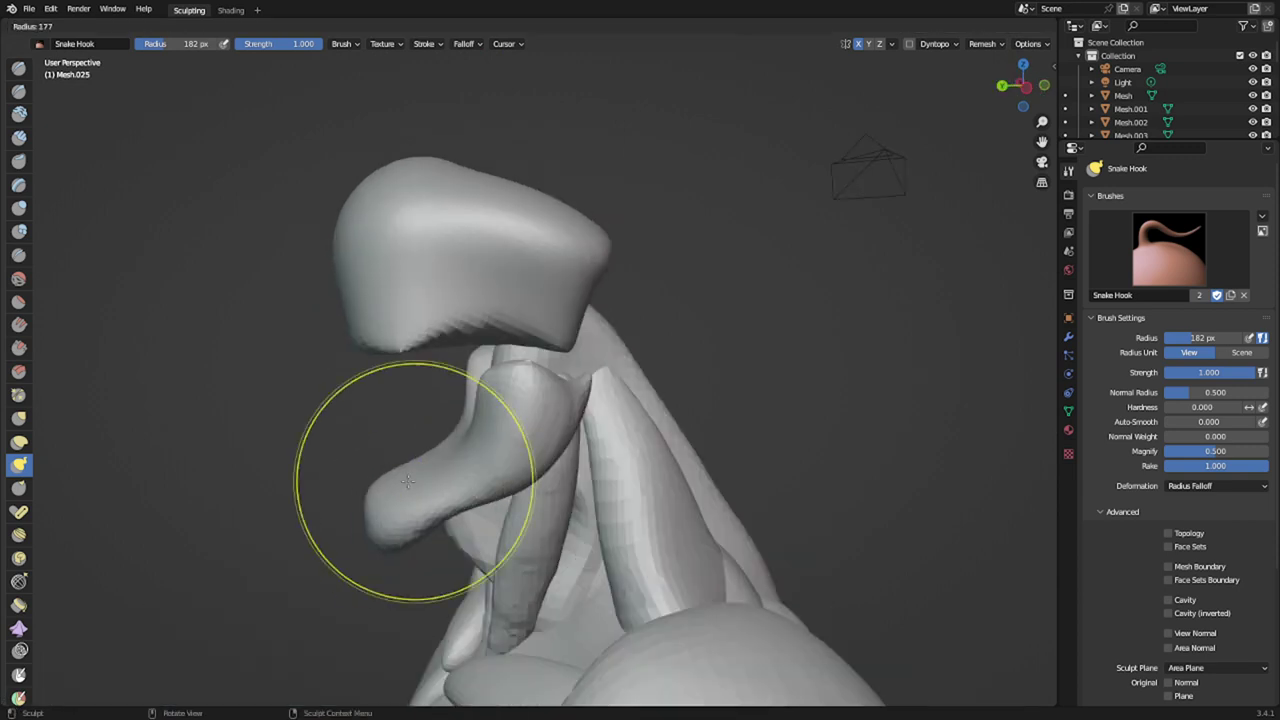
left_click(308, 477)
key("f")
left_click(452, 467)
key("f")
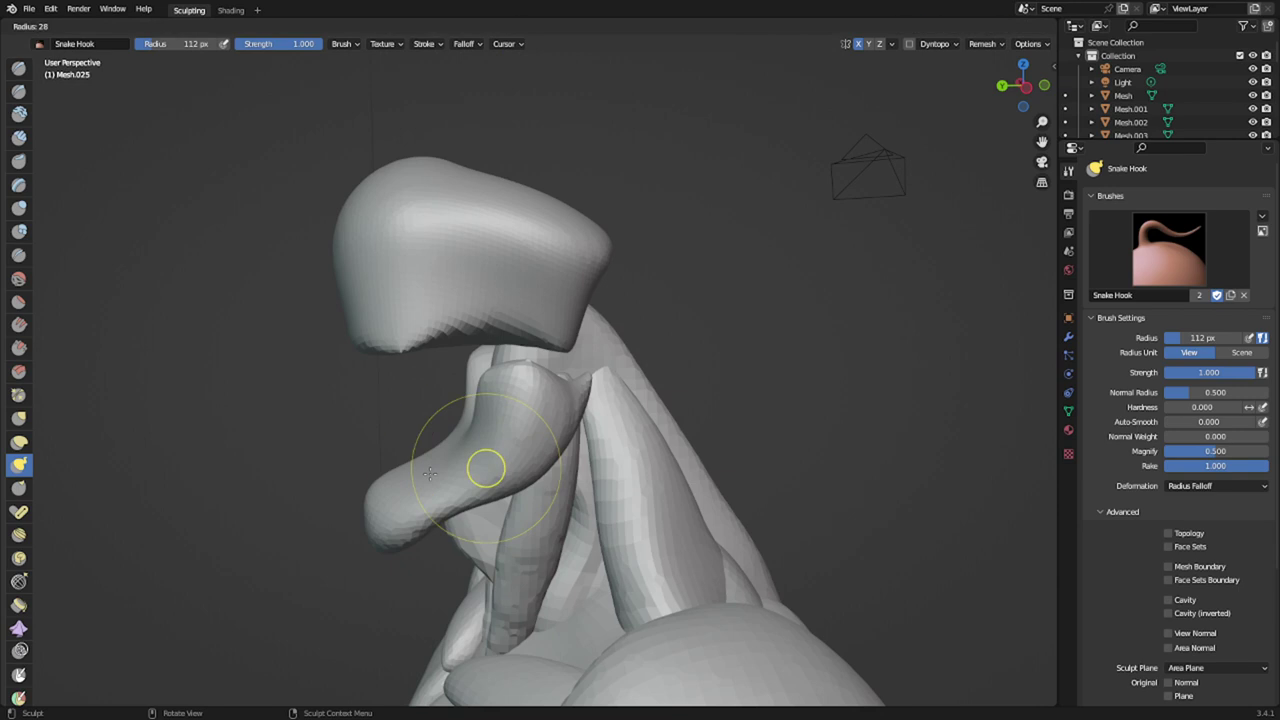
left_click(431, 469)
key("x")
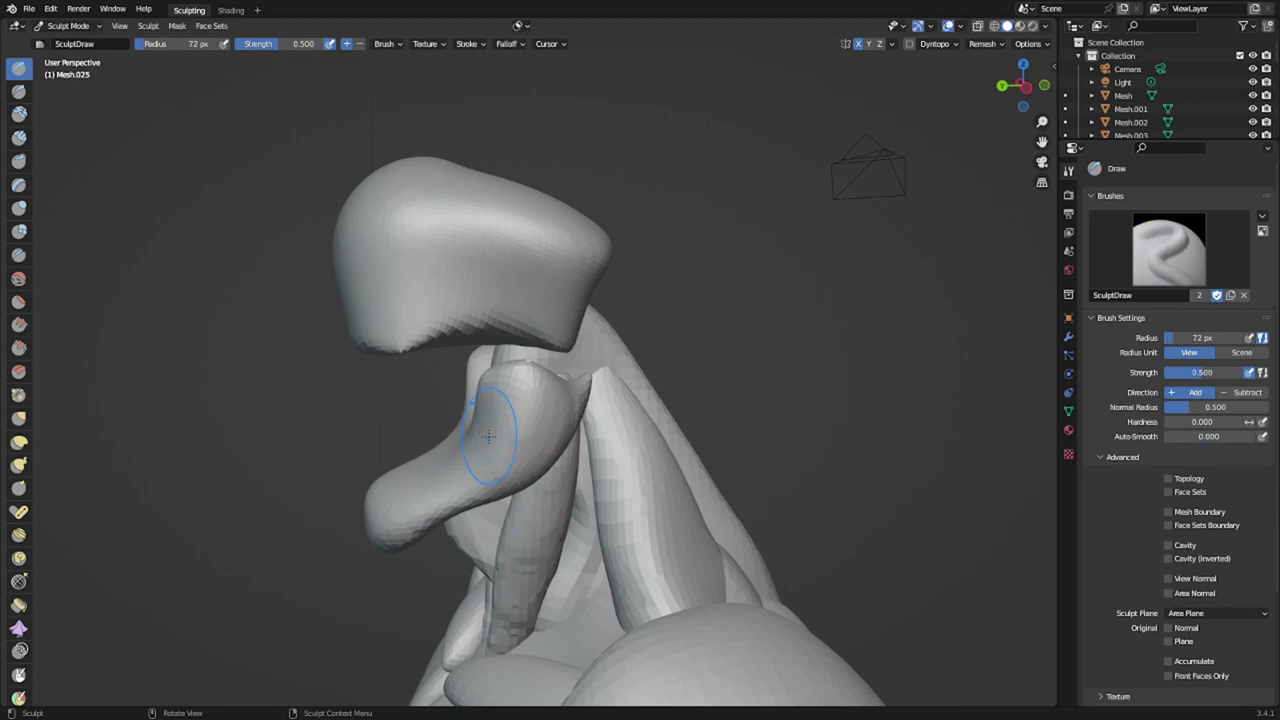
middle_click_drag(488, 436, 508, 450)
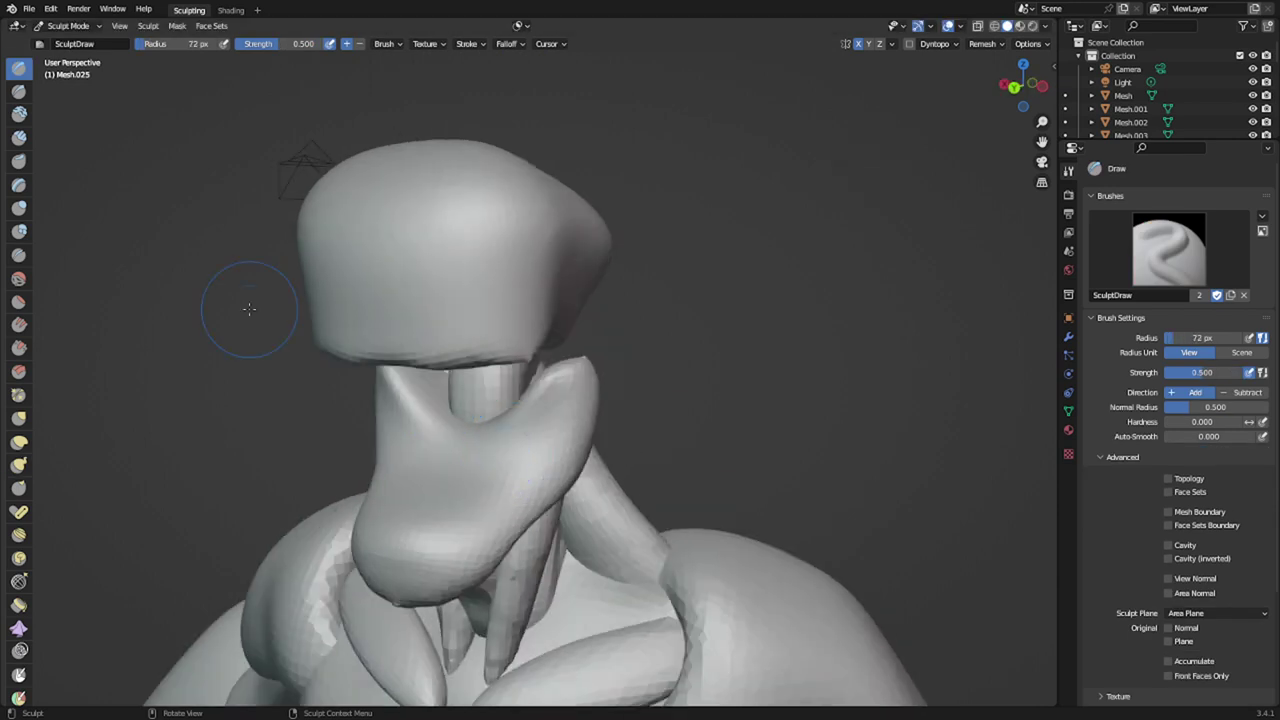
- Switch to Clay Strips with a 53 px radius and lay strips down the side of the jaw toward the chin
left_click(19, 139)
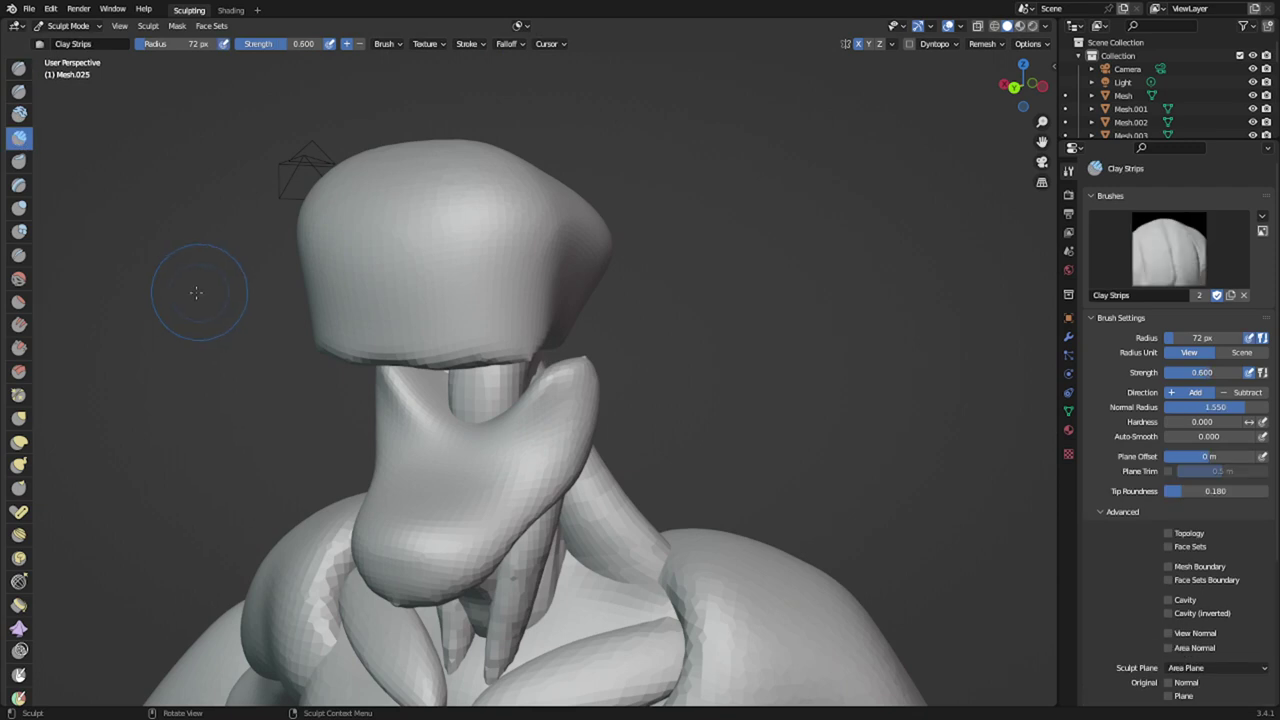
left_click(87, 315)
middle_click_drag(175, 335, 236, 412)
mouse_move(373, 435)
middle_mouse_down()
mouse_move(388, 350)
mouse_move(350, 428)
middle_mouse_up()
middle_click_drag(494, 444, 564, 376, "shift")
left_click_drag(604, 397, 520, 508)
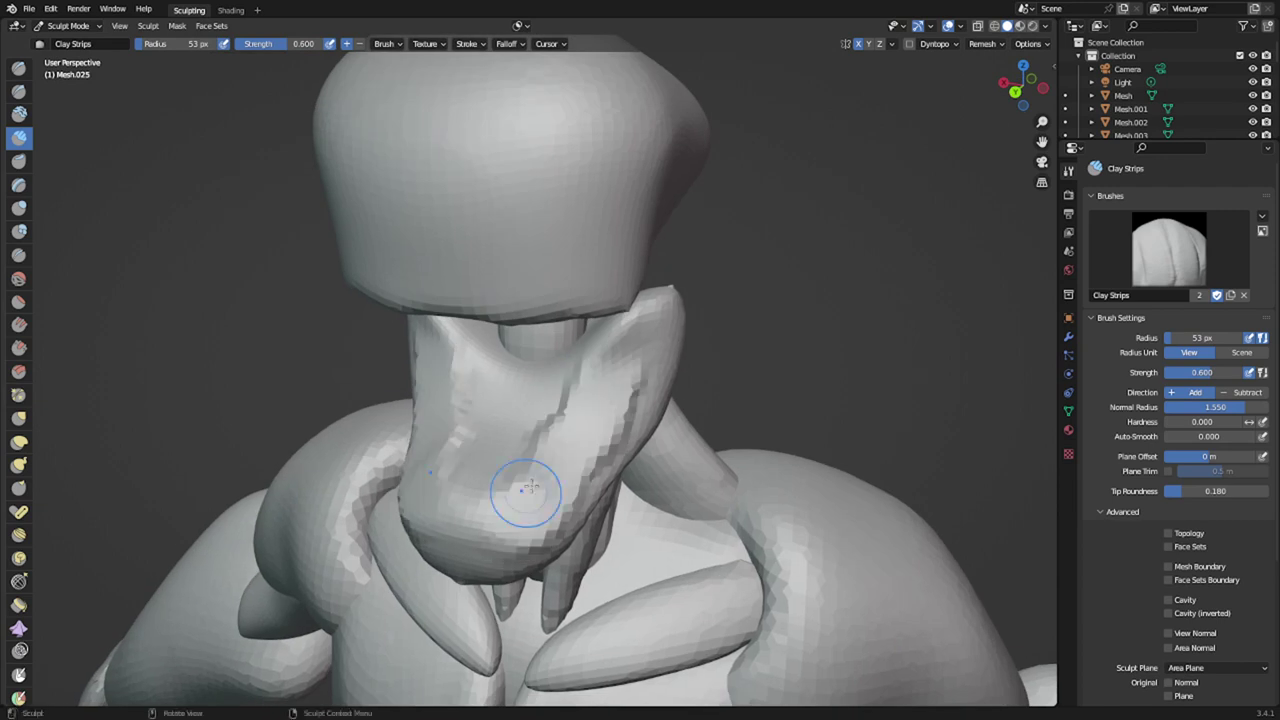
- Thicken the jaw's side planes down to the chin with more Clay Strips strokes, raising the brush radius to 57 px
left_click_drag(630, 362, 520, 510)
left_click_drag(586, 445, 490, 532)
mouse_move(624, 348)
left_mouse_down()
mouse_move(560, 468)
mouse_move(508, 524)
mouse_move(488, 526)
mouse_move(584, 456)
mouse_move(618, 388)
left_mouse_up()
key("f")
left_click(524, 502)
left_click_drag(620, 384, 498, 507)
middle_click_drag(581, 421, 493, 400)
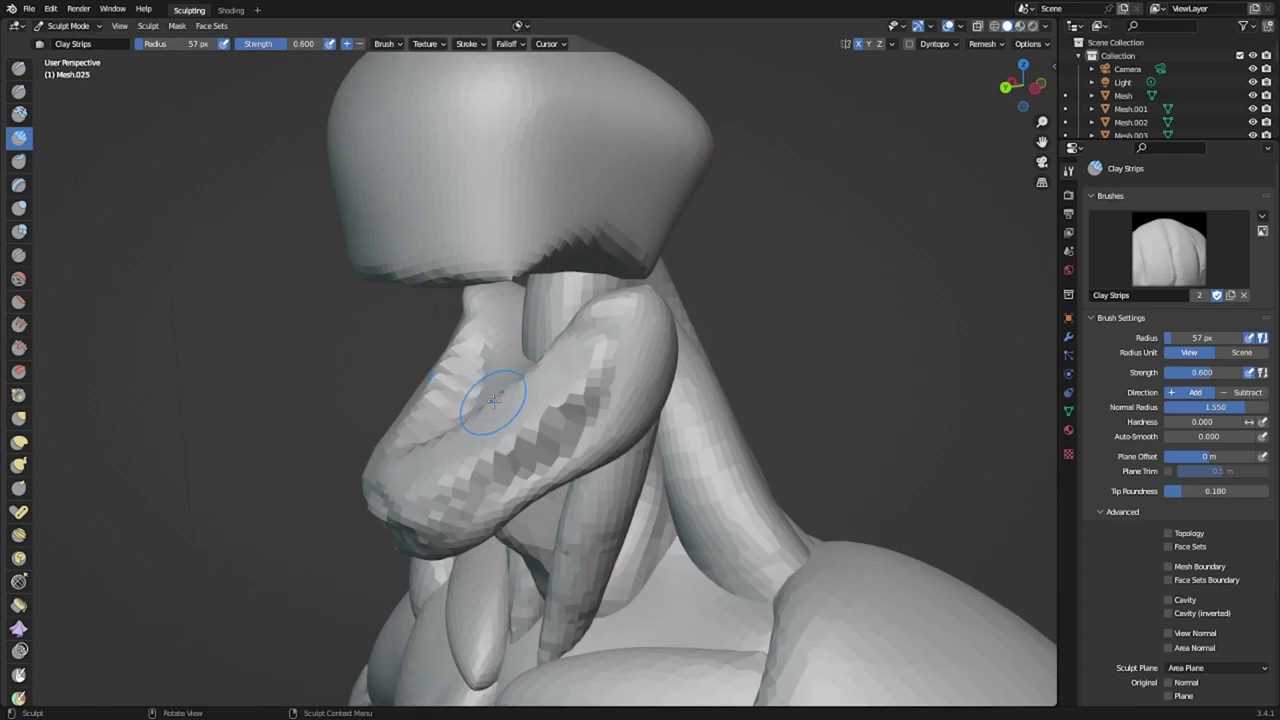
- In the right side view, use Snake Hook at a 167 px radius to pull the jaw's rear corner further down
key("KP_3")
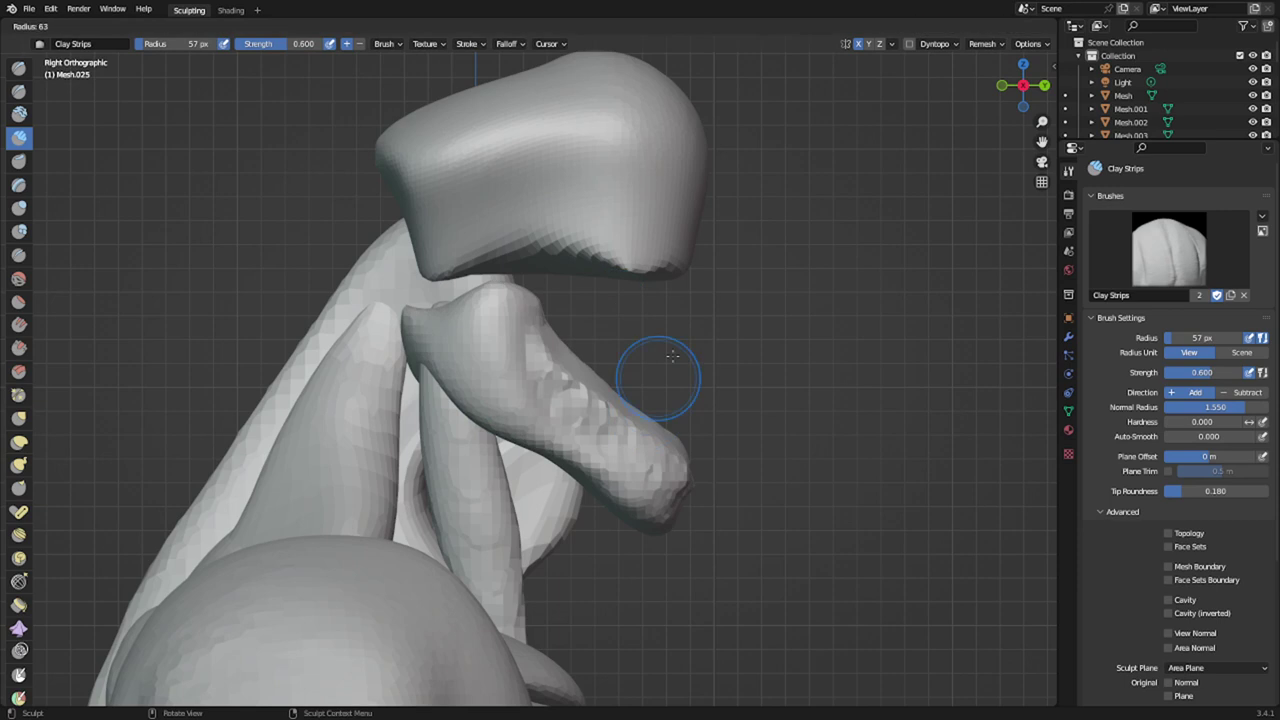
left_click(729, 346)
key("k")
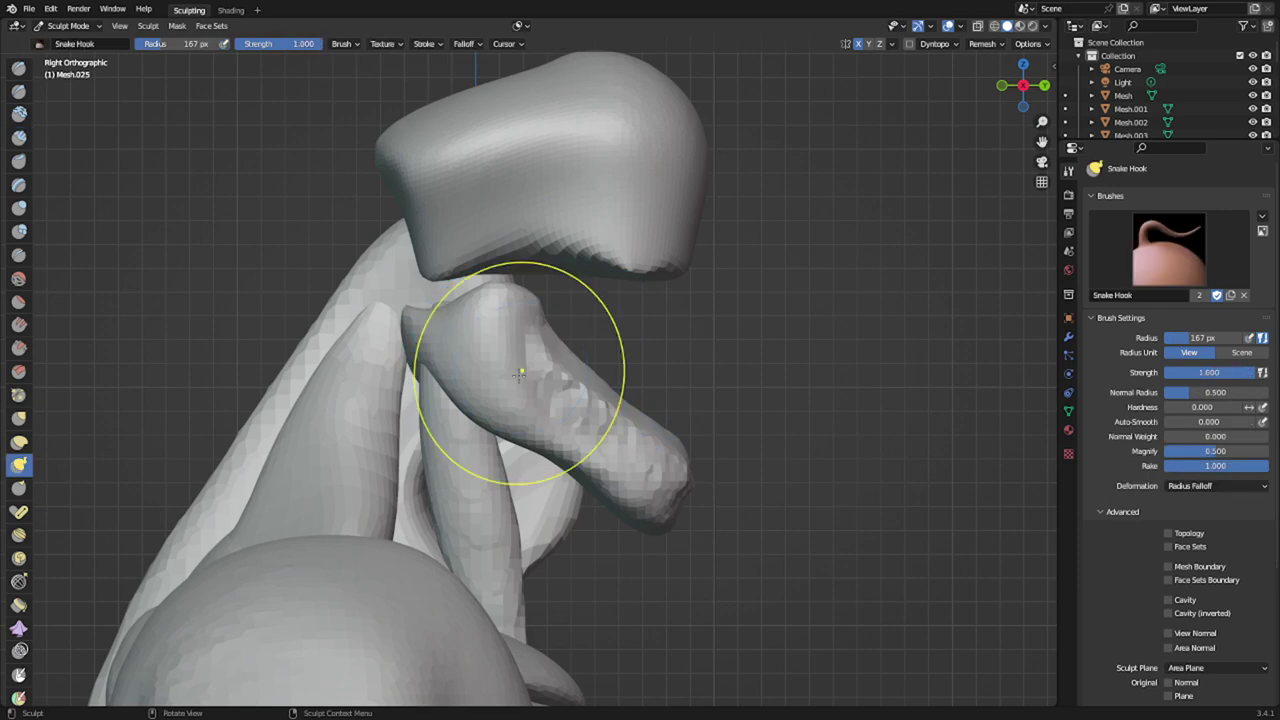
- Switch to the upper head, set the Snake Hook radius to 353 px and reshape its front and lower edge
key("alt+q")
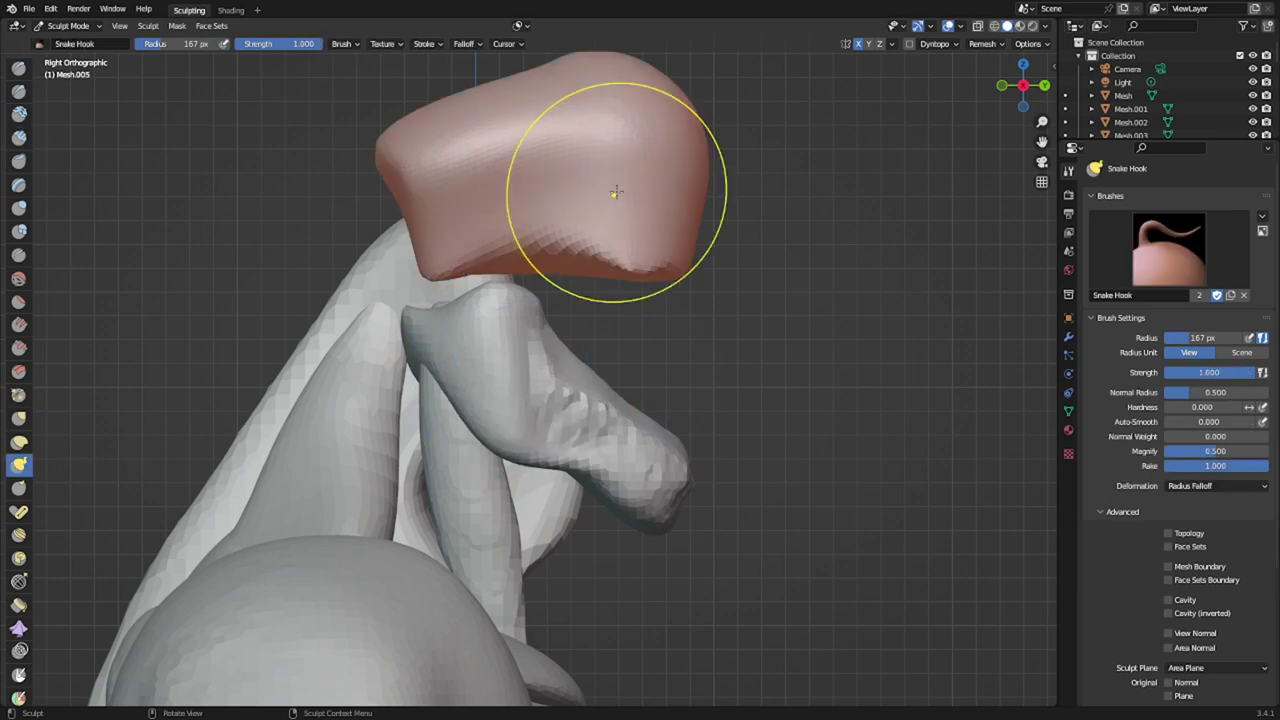
key("f")
left_click(866, 241)
mouse_move(617, 272)
left_mouse_down()
mouse_move(602, 323)
mouse_move(625, 246)
left_mouse_up()
left_click_drag(615, 252, 540, 278)
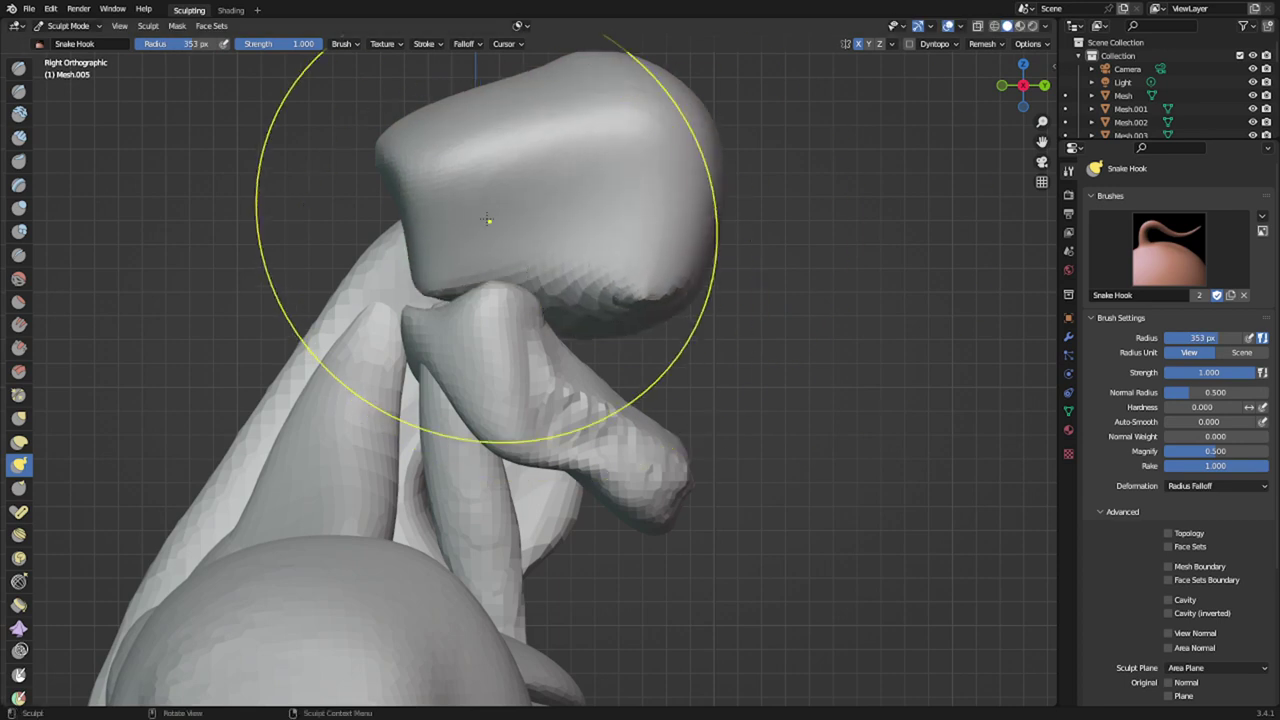
- Pull the back of the skull outward, raise the crown into a dome and lift the head's lower front edge with Snake Hook
key("i")
scroll(487, 234, "down", 2)
middle_click_drag(487, 236, 526, 313, "shift")
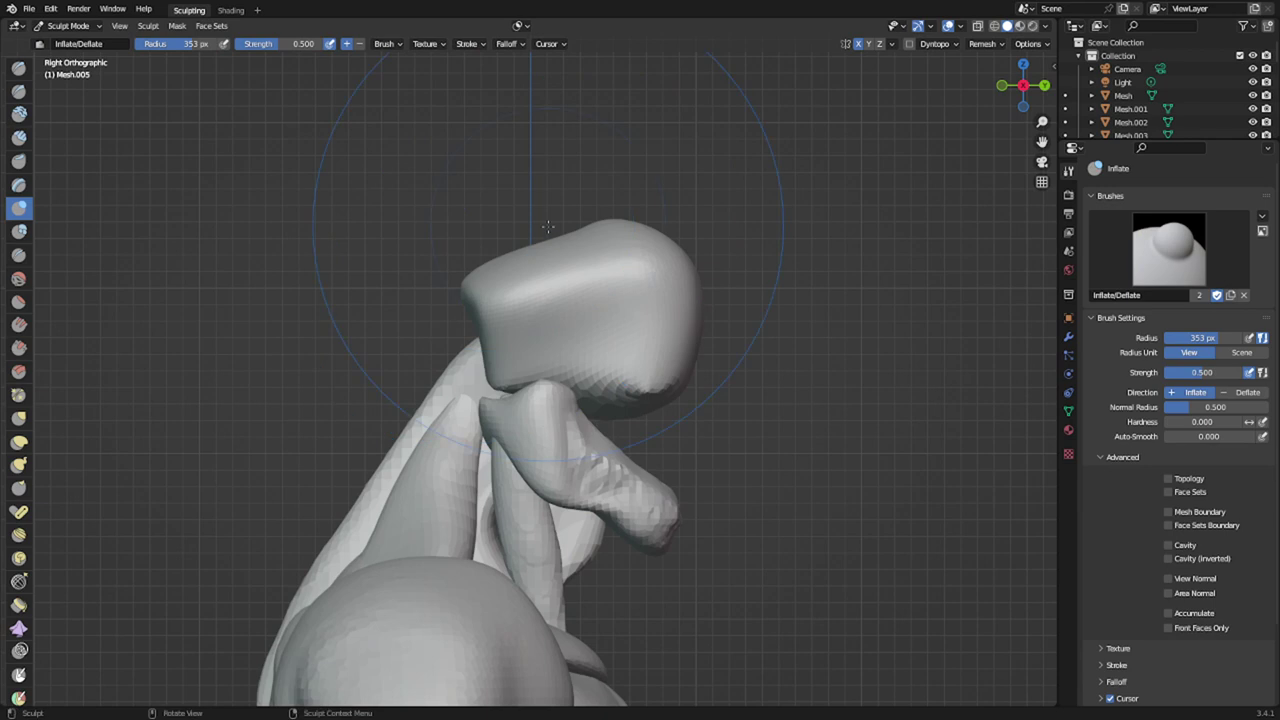
left_click_drag(548, 227, 474, 174)
key("k")
left_click_drag(458, 312, 476, 314)
left_click_drag(446, 280, 408, 295)
left_click_drag(592, 270, 622, 206)
left_click_drag(604, 404, 614, 342)
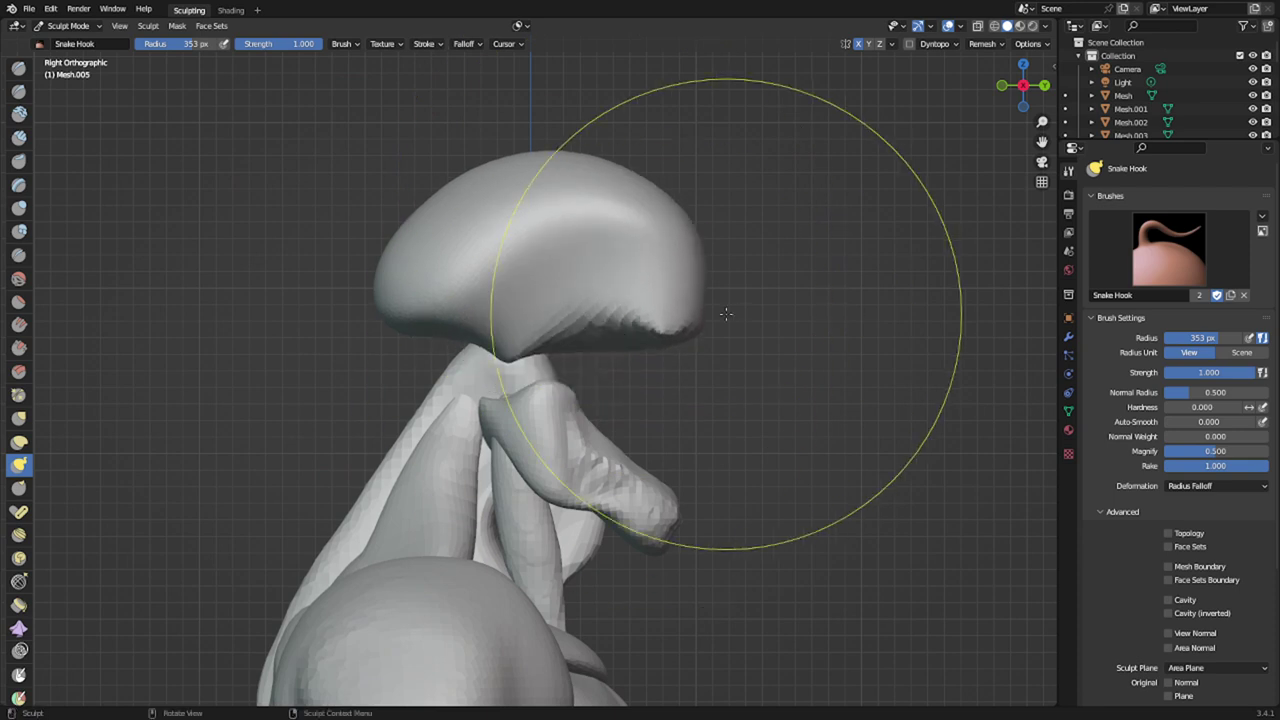
scroll(763, 278, "up", 4)
scroll(769, 283, "down", 2)
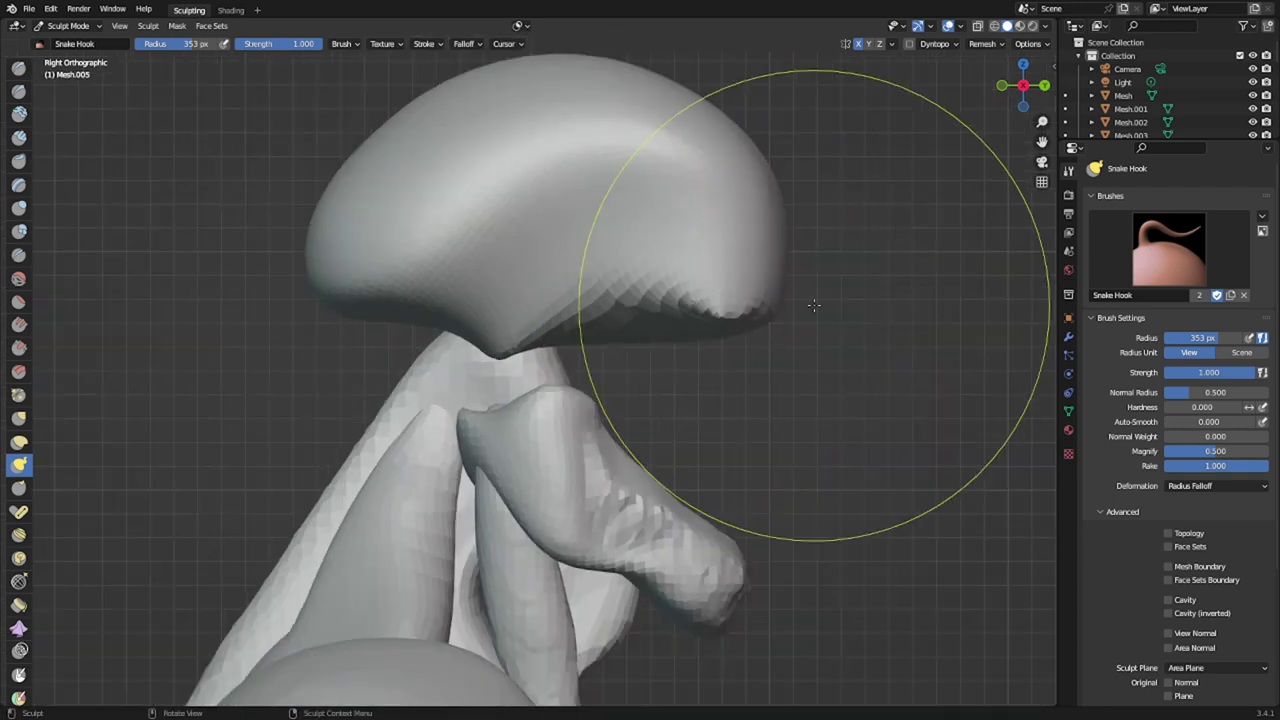
mouse_move(815, 310)
middle_mouse_down()
mouse_move(684, 271)
mouse_move(560, 275)
middle_mouse_up()
mouse_move(490, 243)
middle_mouse_down()
mouse_move(363, 237)
mouse_move(444, 235)
middle_mouse_up()
key("m")
key("f")
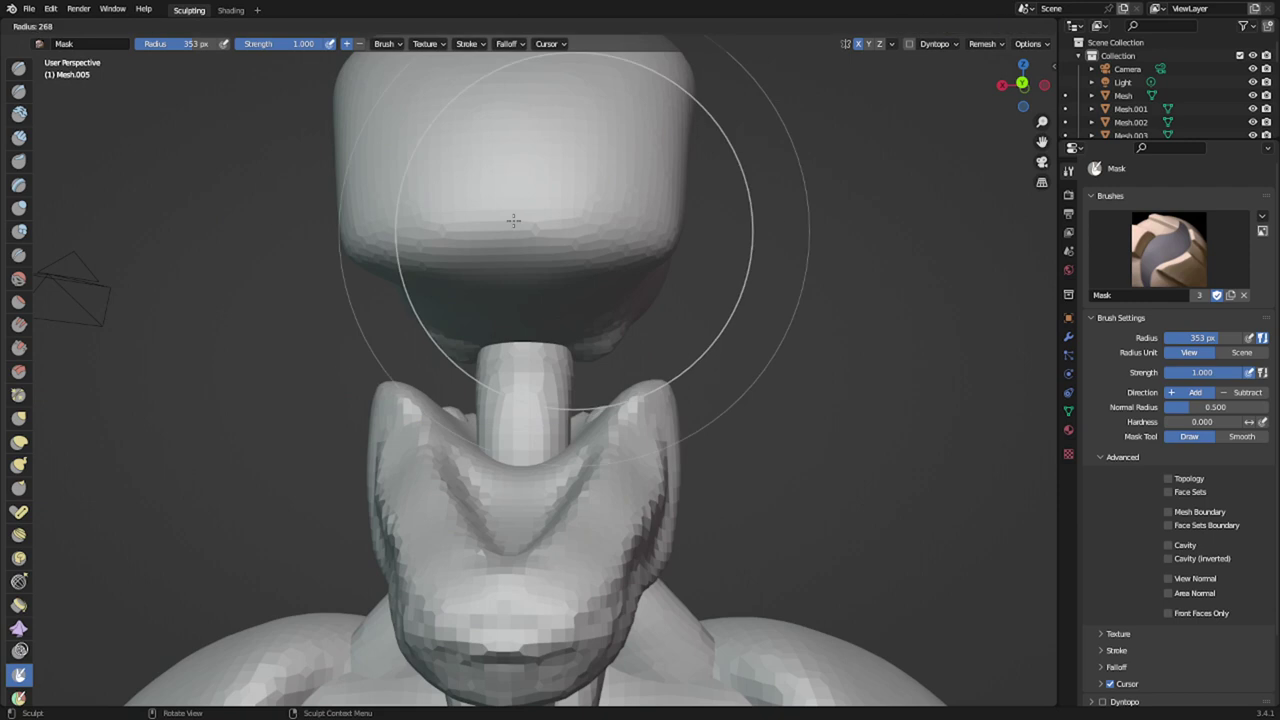
left_click(480, 227)
mouse_move(490, 222)
left_mouse_down()
mouse_move(525, 215)
mouse_move(546, 302)
left_mouse_up()
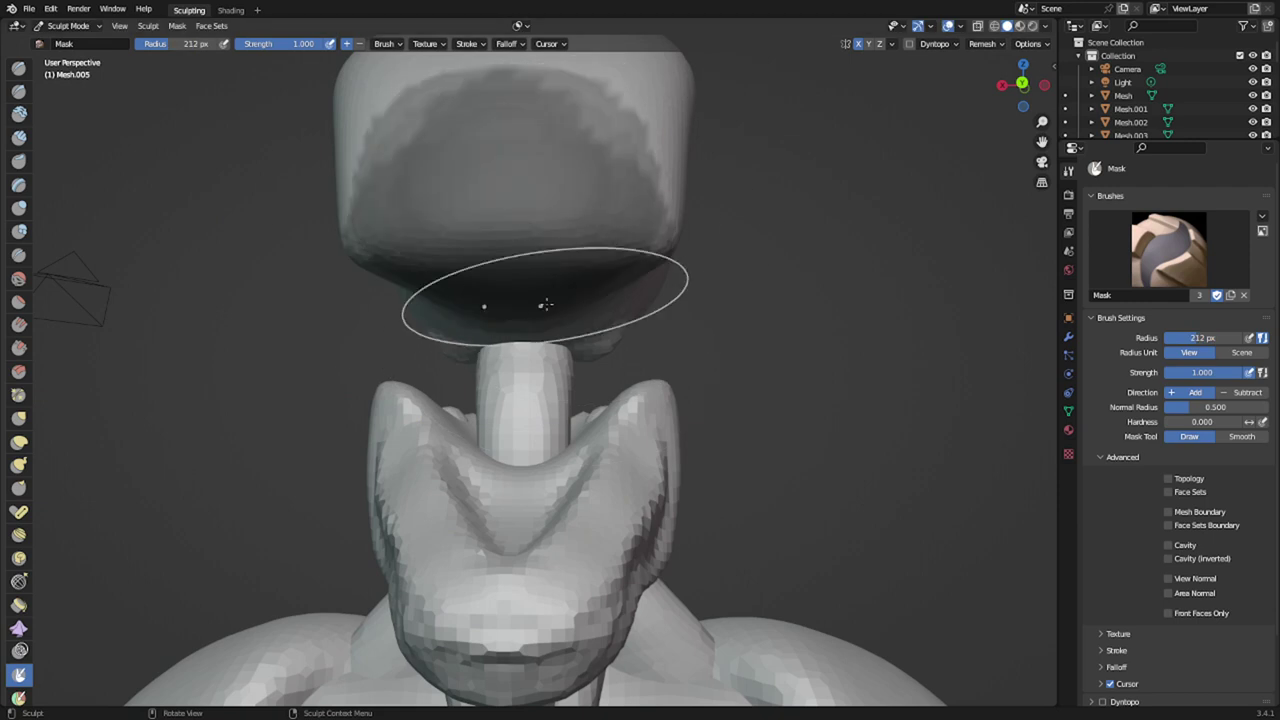
middle_click_drag(550, 295, 471, 285)
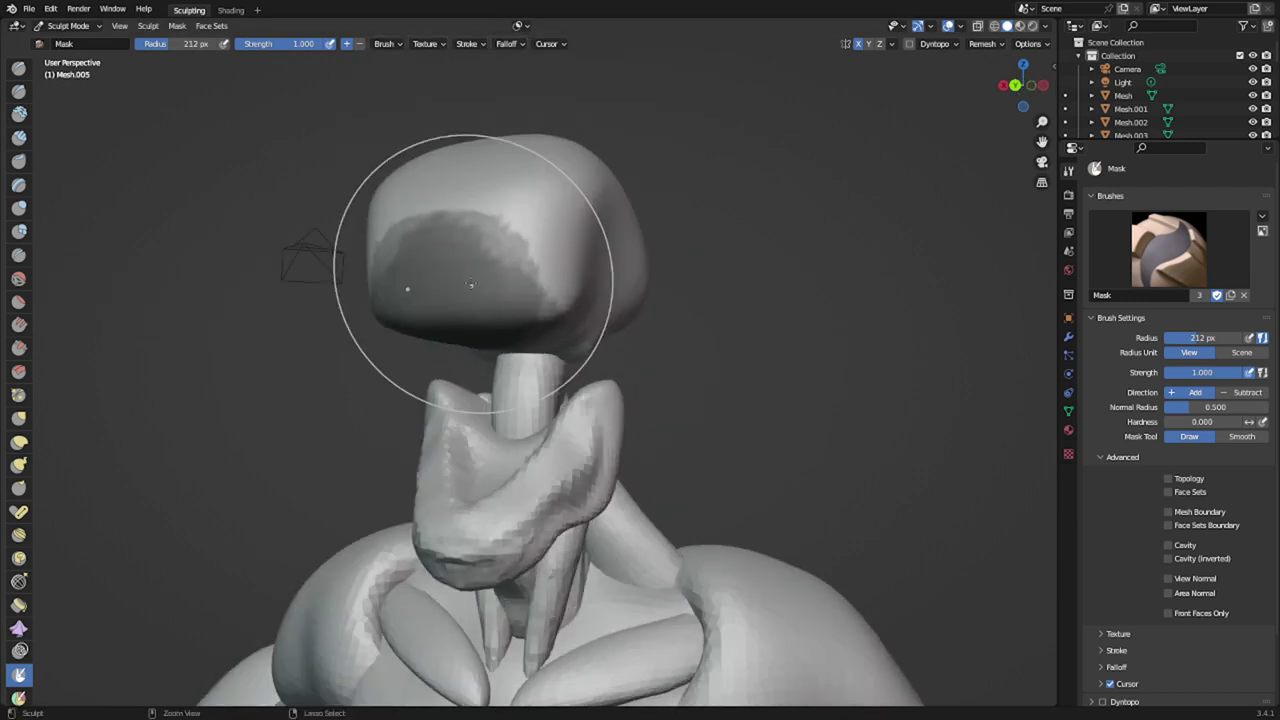
key("ctrl+z")
key("ctrl+z")
- Mask the lower front of the upper head and its underside with a 102 px brush, and invert the mask
key("f")
left_click(391, 263)
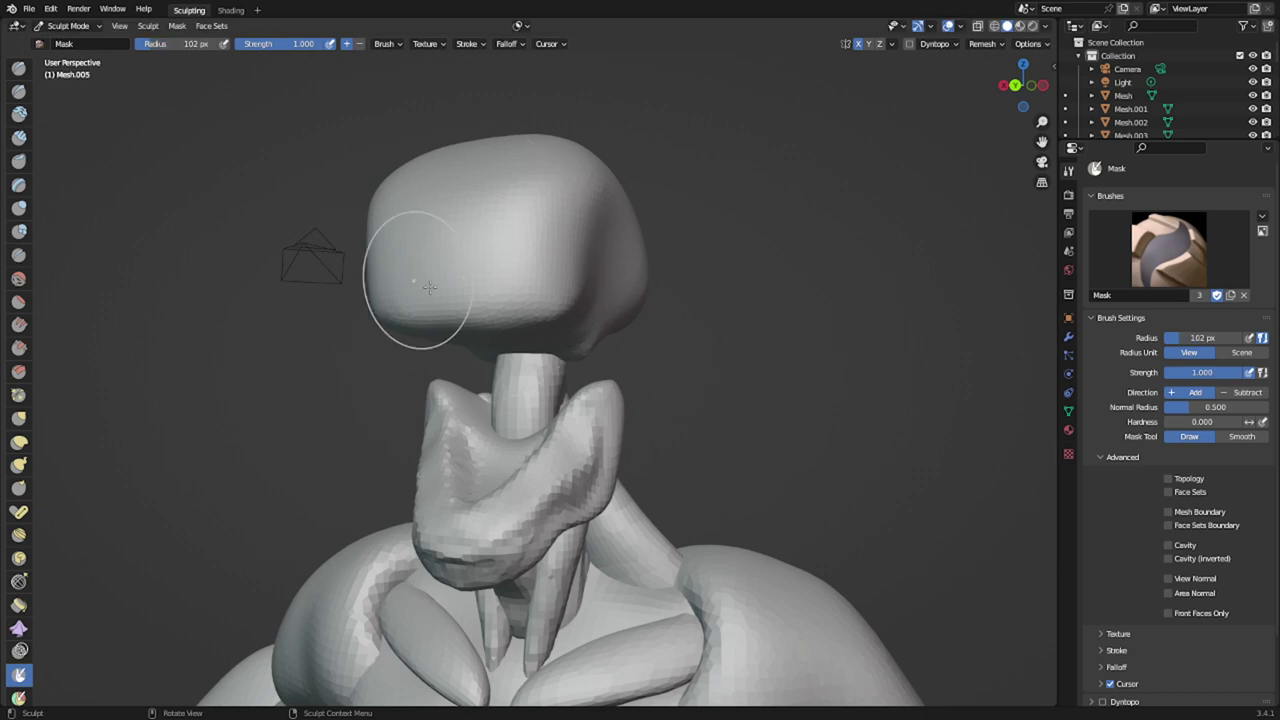
mouse_move(429, 287)
left_mouse_down()
mouse_move(485, 311)
mouse_move(463, 298)
left_mouse_up()
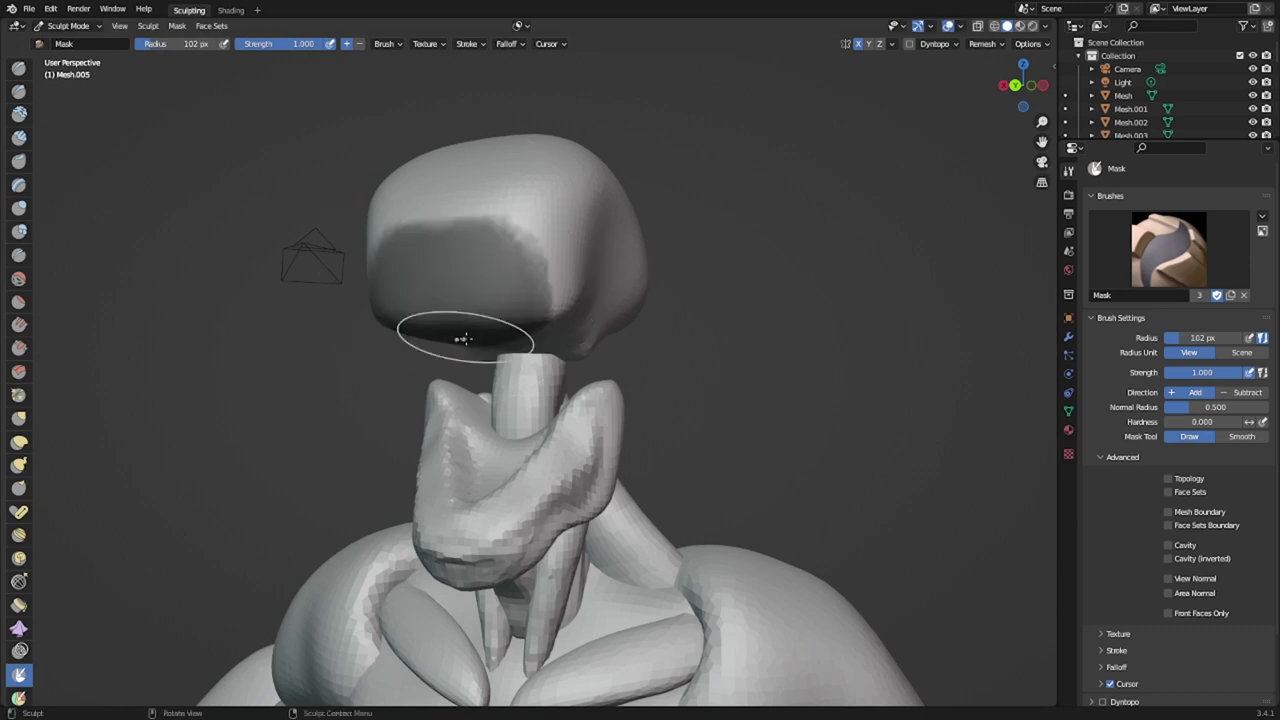
key("ctrl+i")
scroll(474, 315, "down", 2)
mouse_move(486, 294)
middle_mouse_down()
mouse_move(629, 186)
mouse_move(626, 290)
middle_mouse_up()
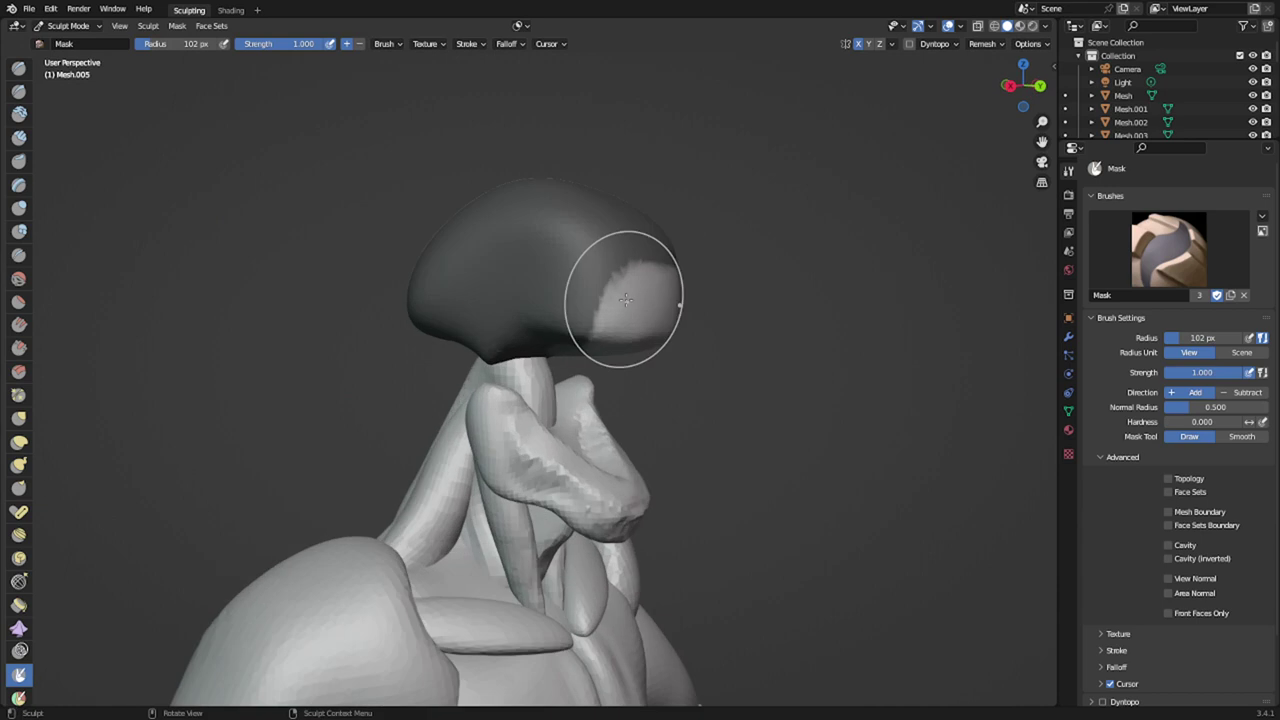
- Pull the unmasked front of the head down and forward with Snake Hook at a 270 px radius, and remesh it
key("k")
mouse_move(731, 320)
middle_mouse_down()
mouse_move(490, 262)
mouse_move(484, 302)
middle_mouse_up()
key("f")
left_click(540, 354)
left_click_drag(442, 312, 348, 436)
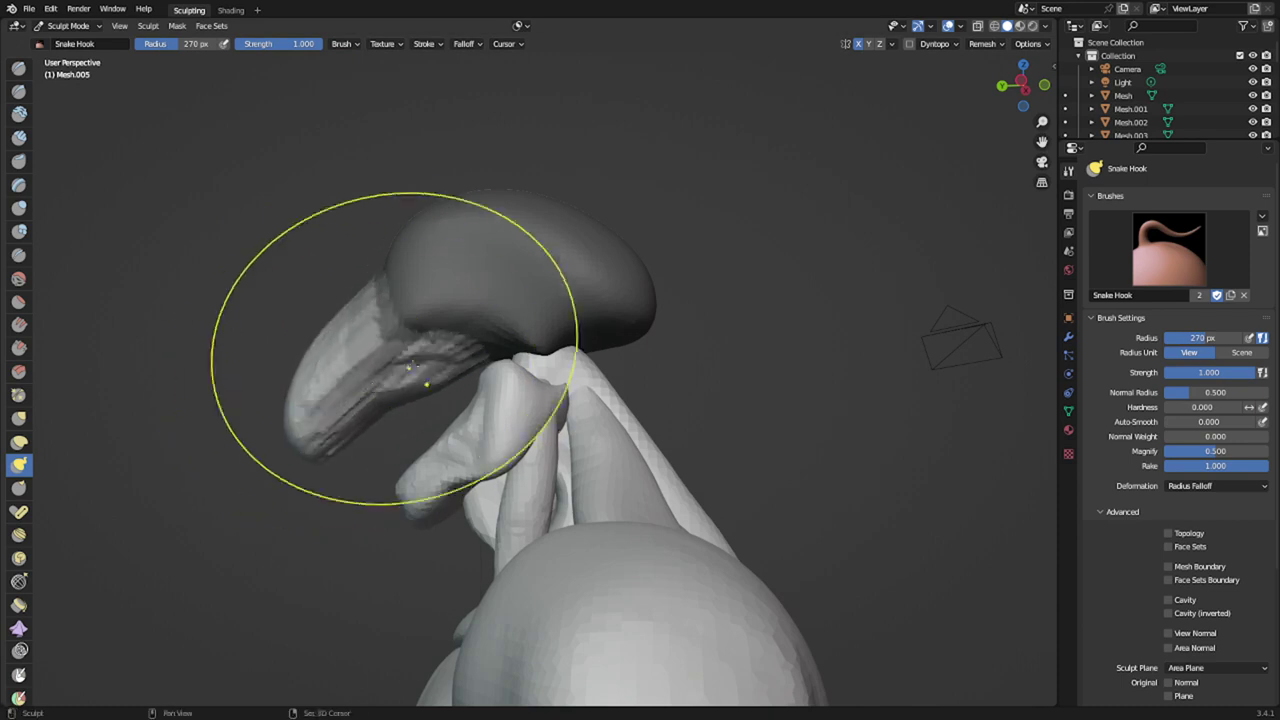
key("ctrl+r")
mouse_move(443, 374)
middle_mouse_down()
mouse_move(424, 376)
mouse_move(514, 375)
middle_mouse_up()
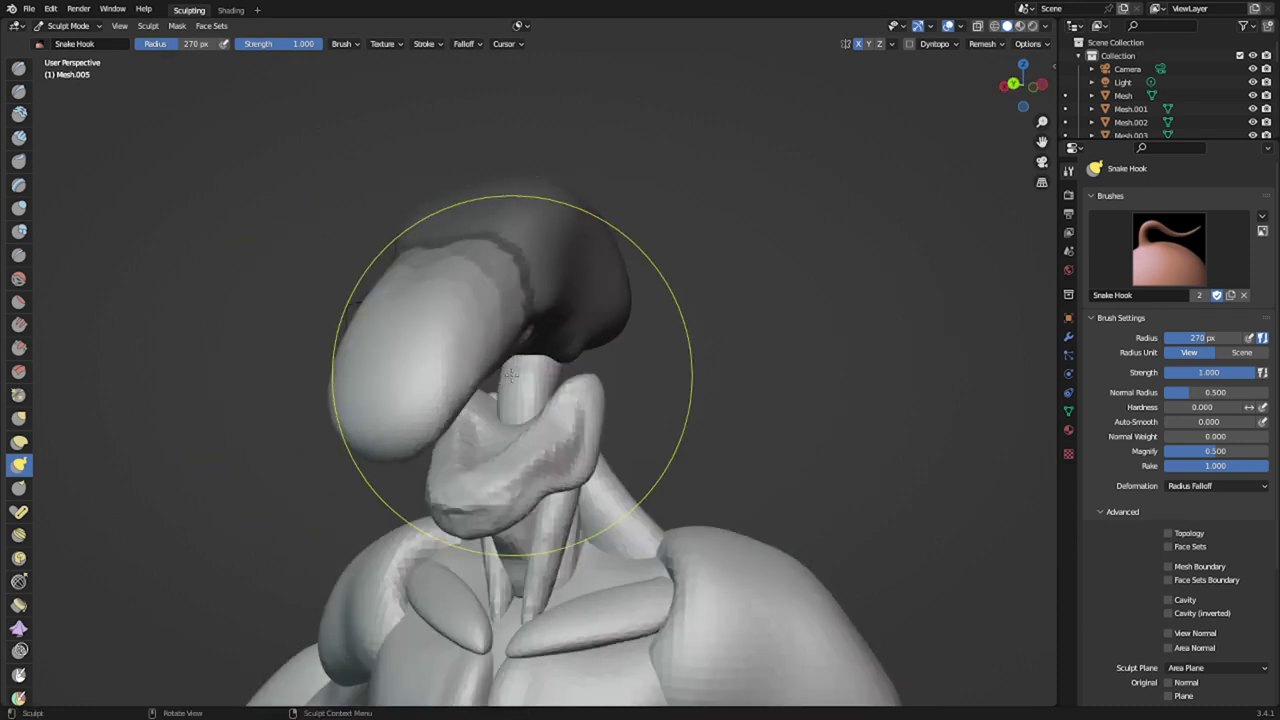
- Split the masked skull from the pulled-out front piece as separate objects, and resume sculpting the front piece in the right orthographic view
key("q")
left_click(510, 374)
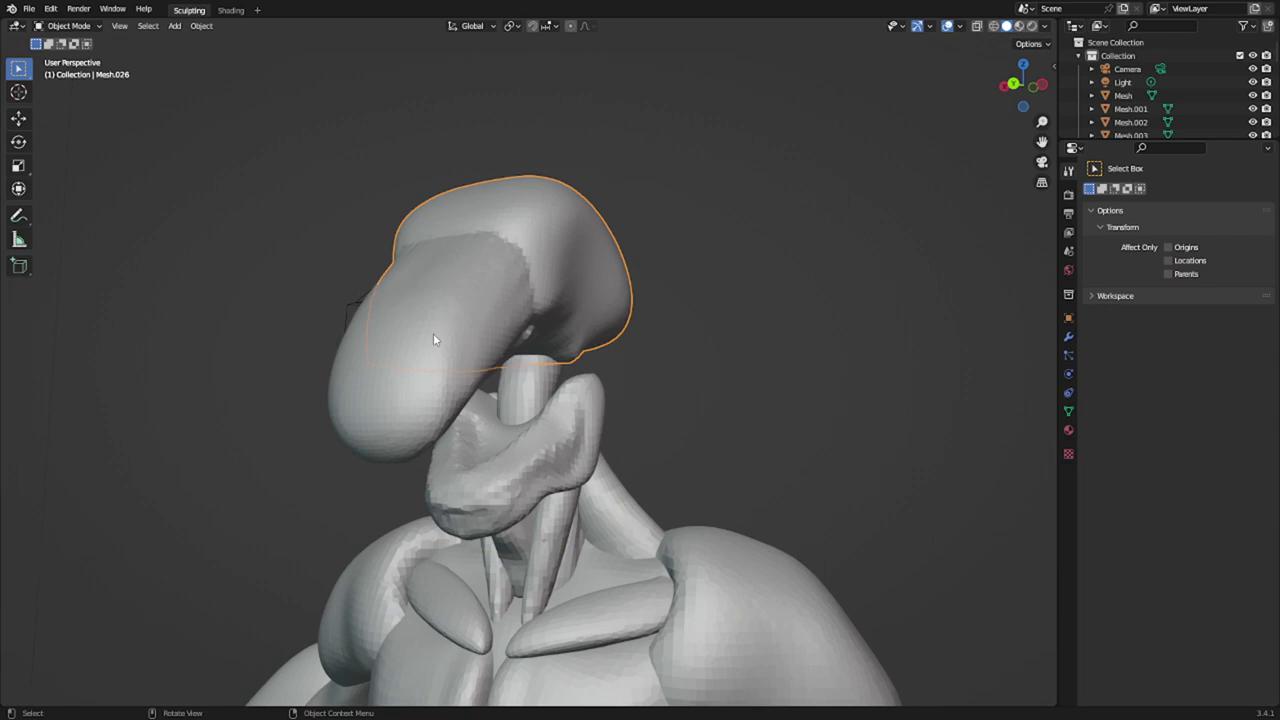
key("ctrl+Tab")
left_click(431, 443)
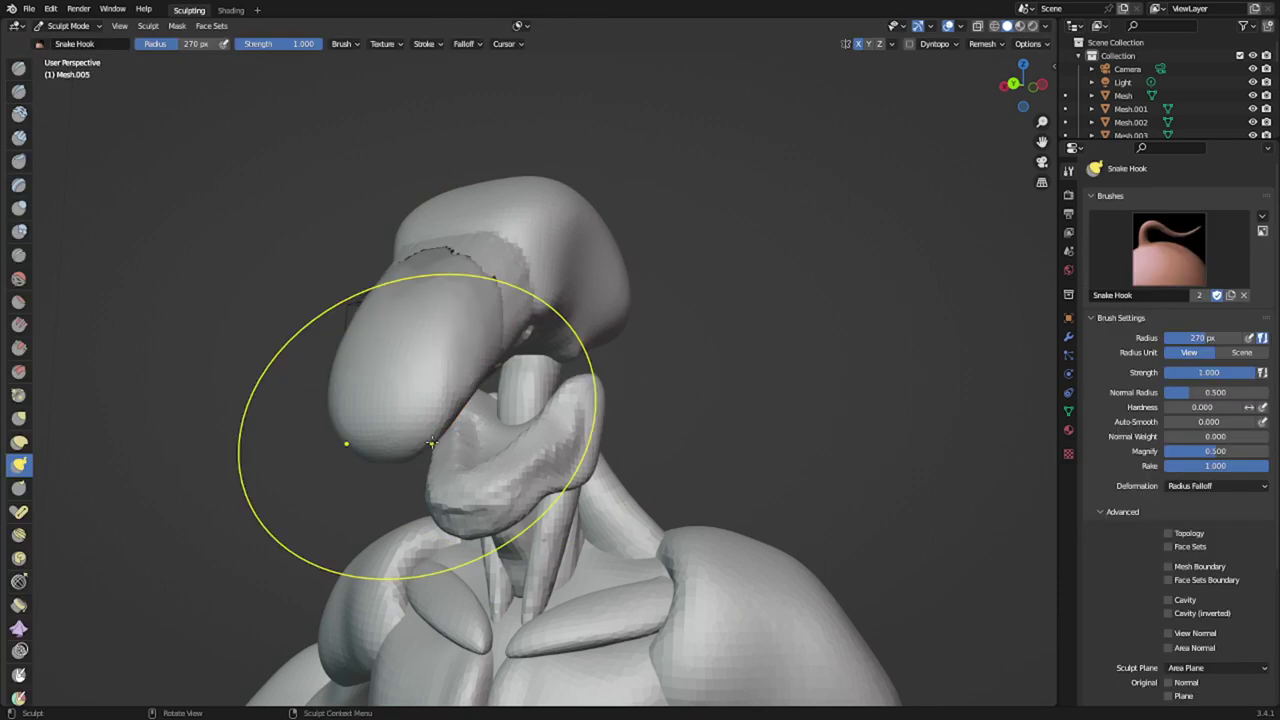
key("KP_3")
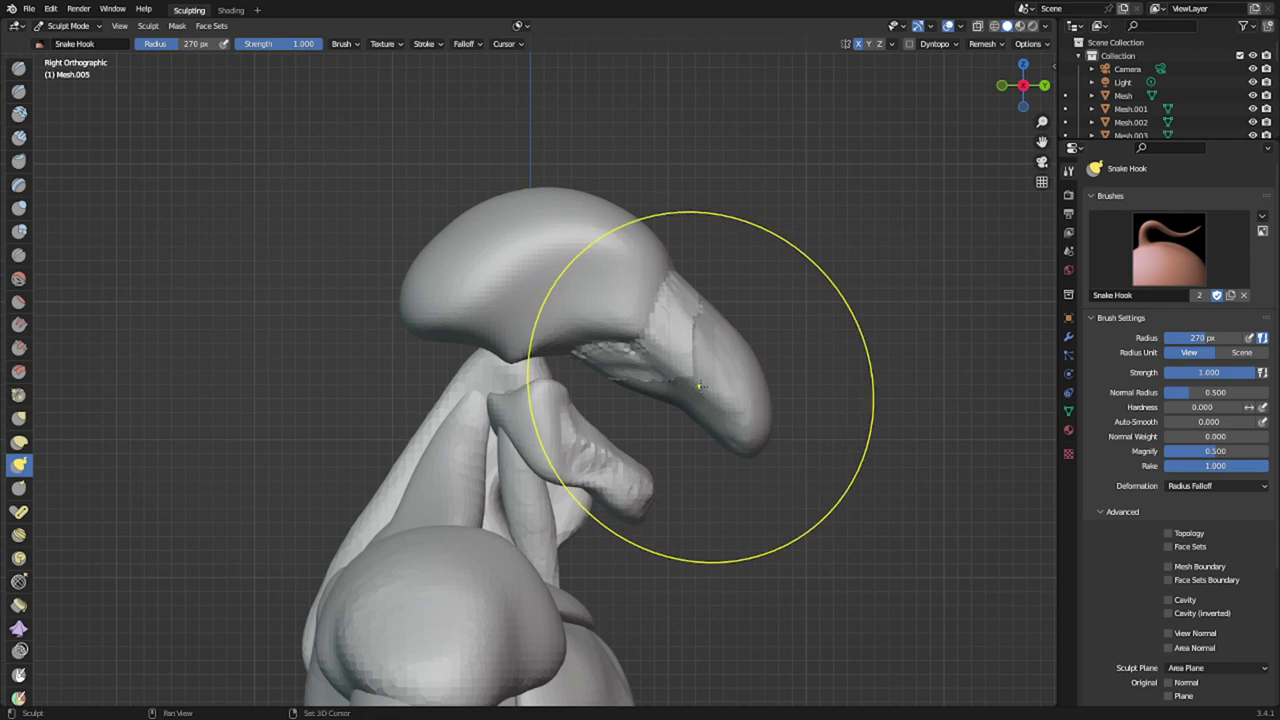
- Push the front face piece back beneath the skull with Snake Hook, and smooth the upper head's front
mouse_move(728, 389)
left_mouse_down()
mouse_move(685, 392)
mouse_move(688, 345)
left_mouse_up()
left_click_drag(686, 354, 629, 391)
key("alt+q")
mouse_move(682, 322)
left_mouse_down("shift")
mouse_move(672, 328)
mouse_move(695, 326)
mouse_move(605, 313)
mouse_move(686, 297)
left_mouse_up("shift")
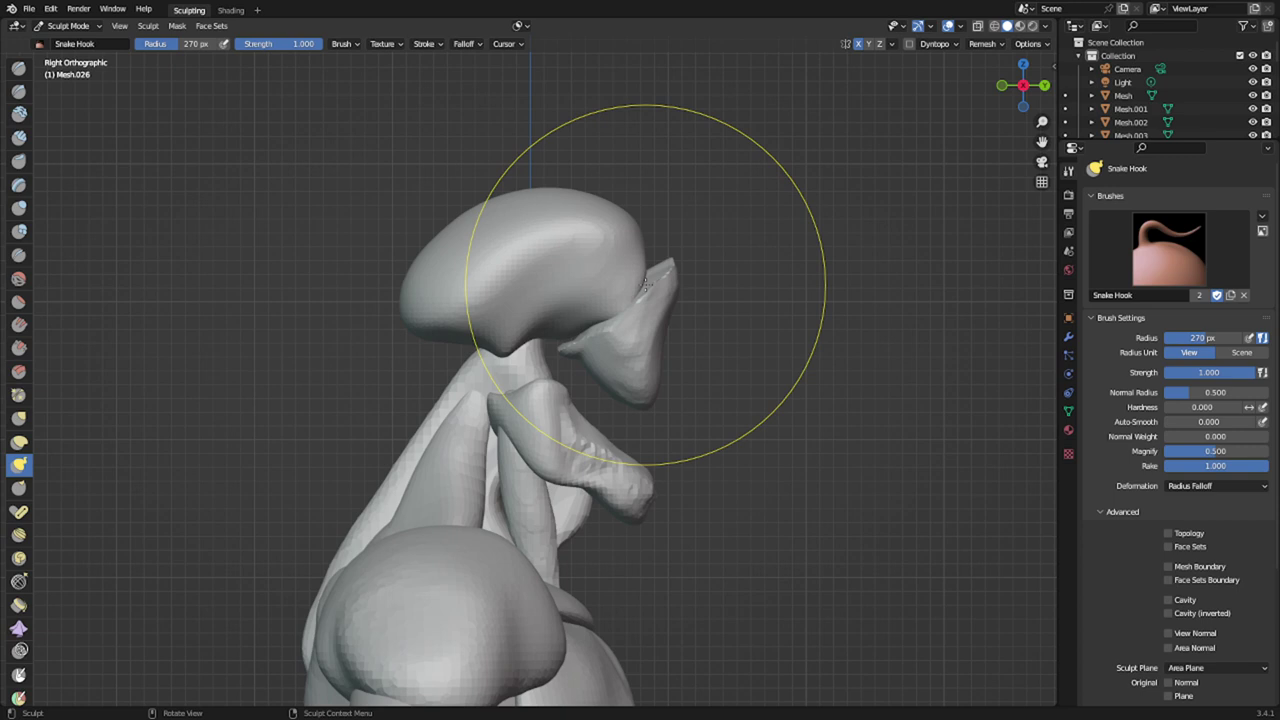
- Set the Snake Hook radius to 172 px, extend the face piece's lower tip and pull its sides inward in the back view
key("f")
left_click(582, 278)
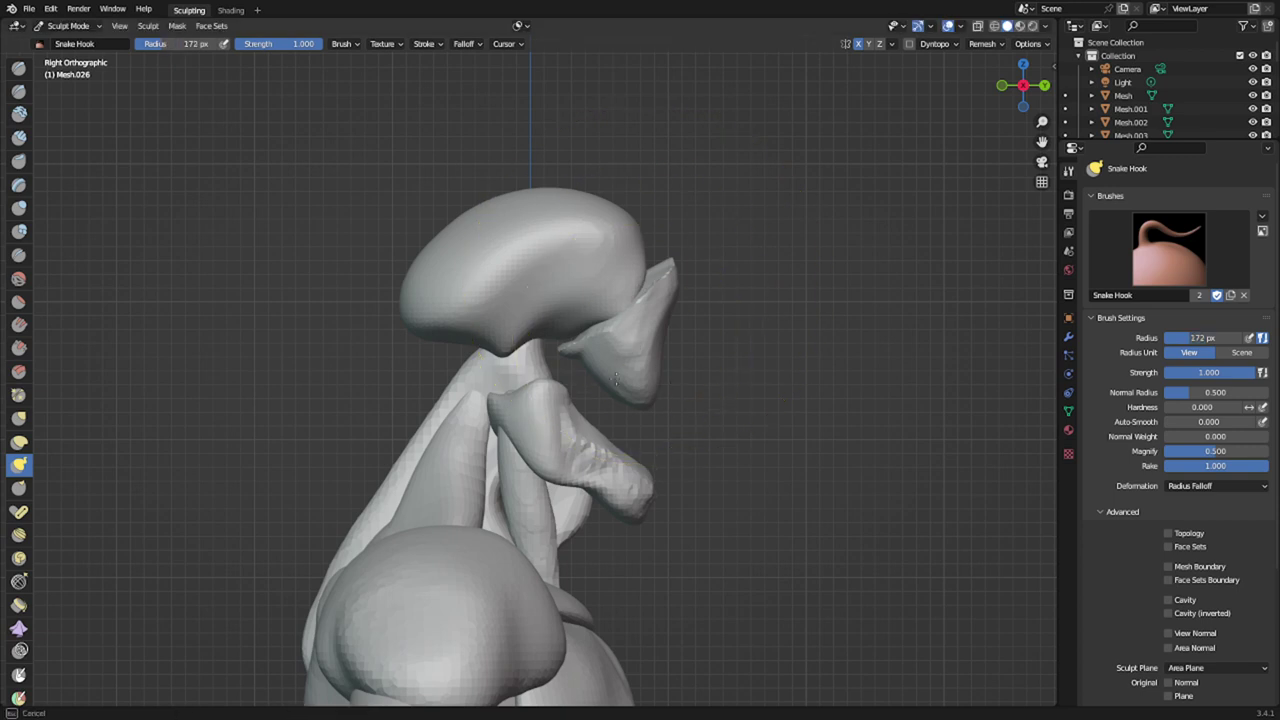
scroll(640, 336, "up", 2)
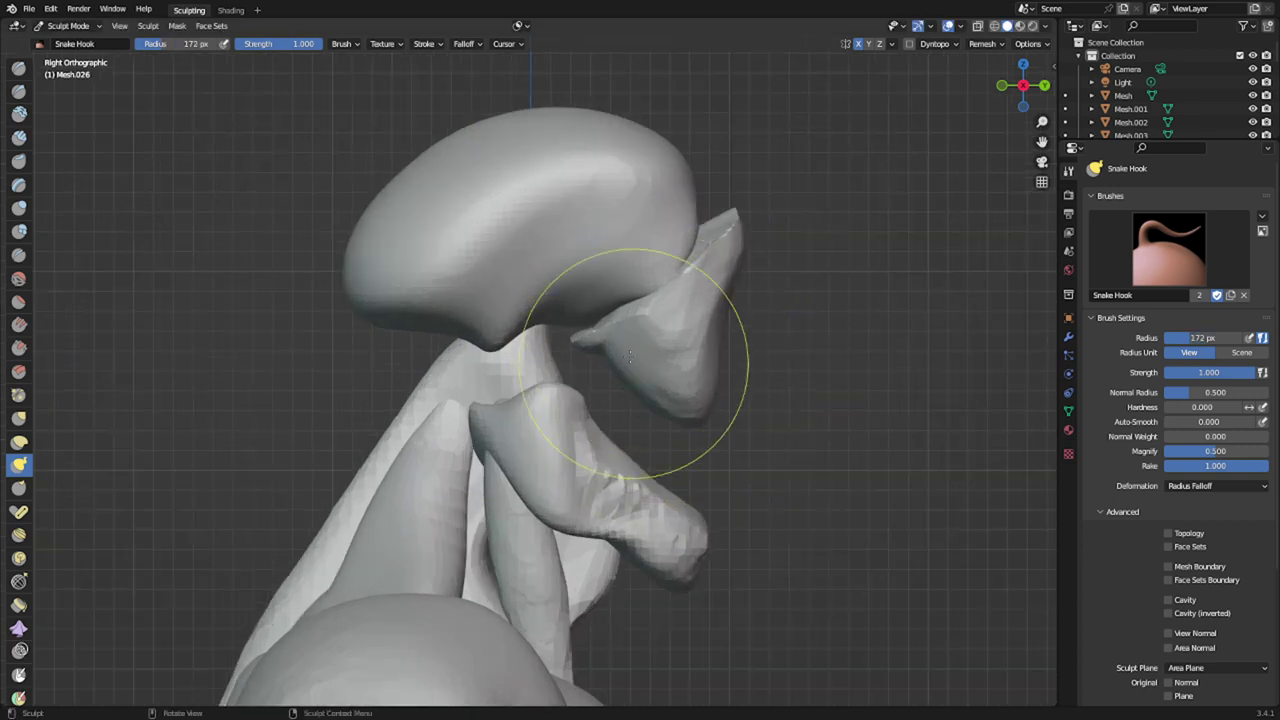
key("alt+q")
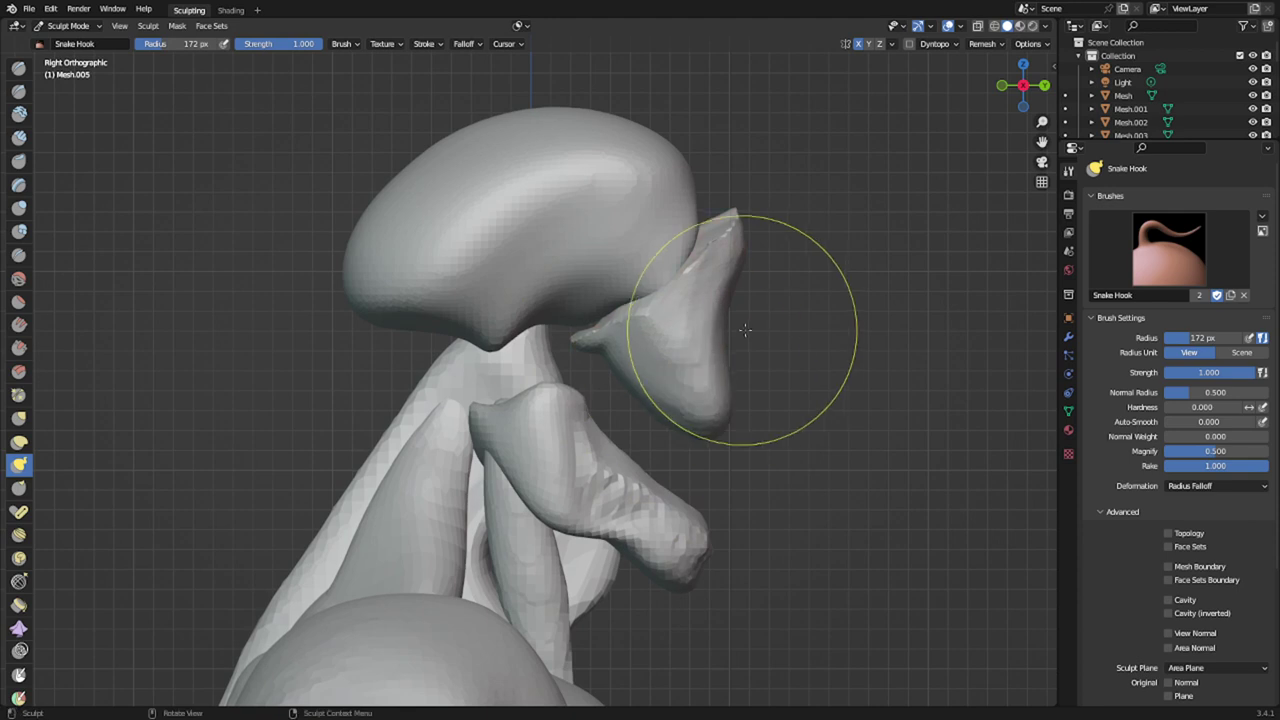
key("KP_1")
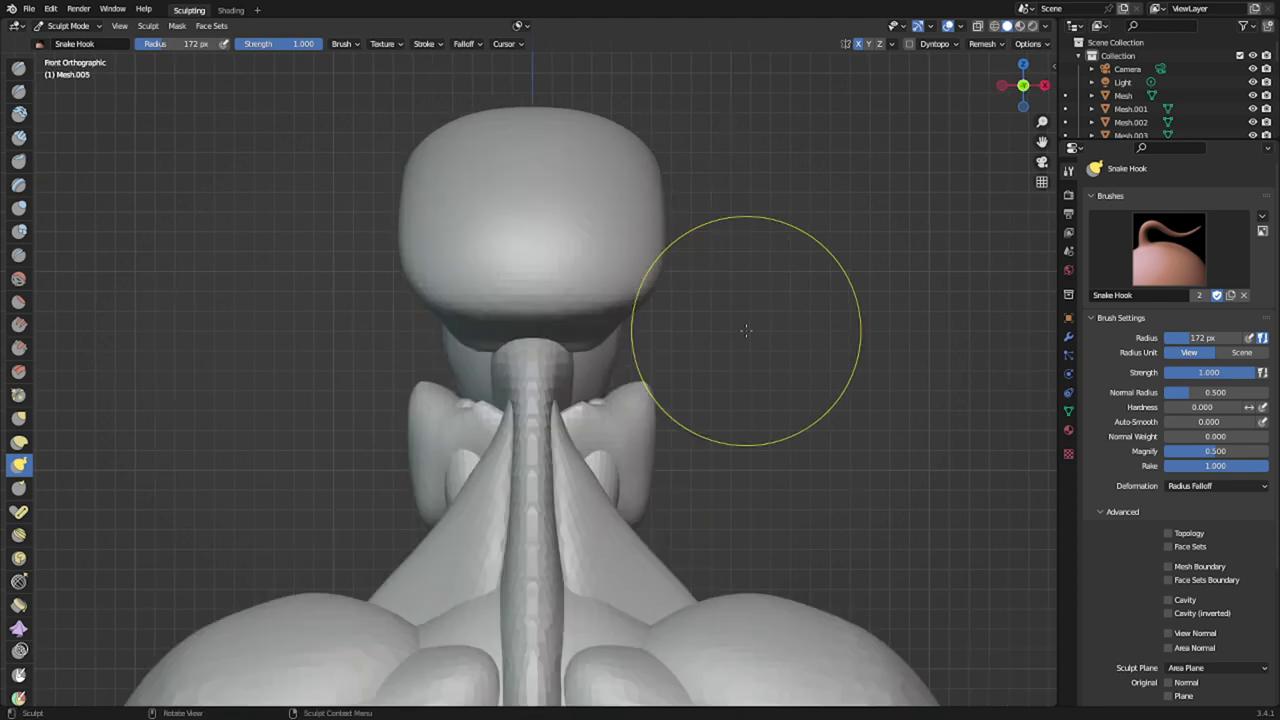
key("ctrl+KP_3")
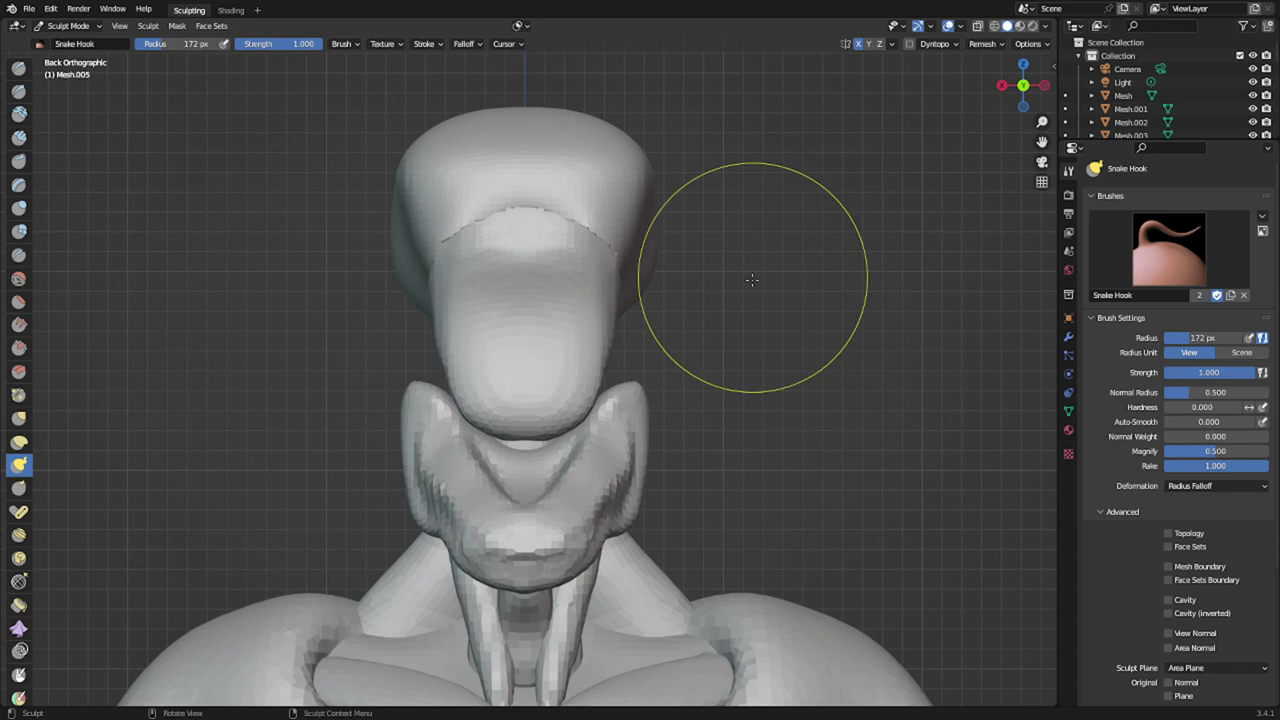
left_click_drag(606, 324, 563, 325)
scroll(563, 371, "down", 1)
middle_click_drag(563, 371, 357, 402)
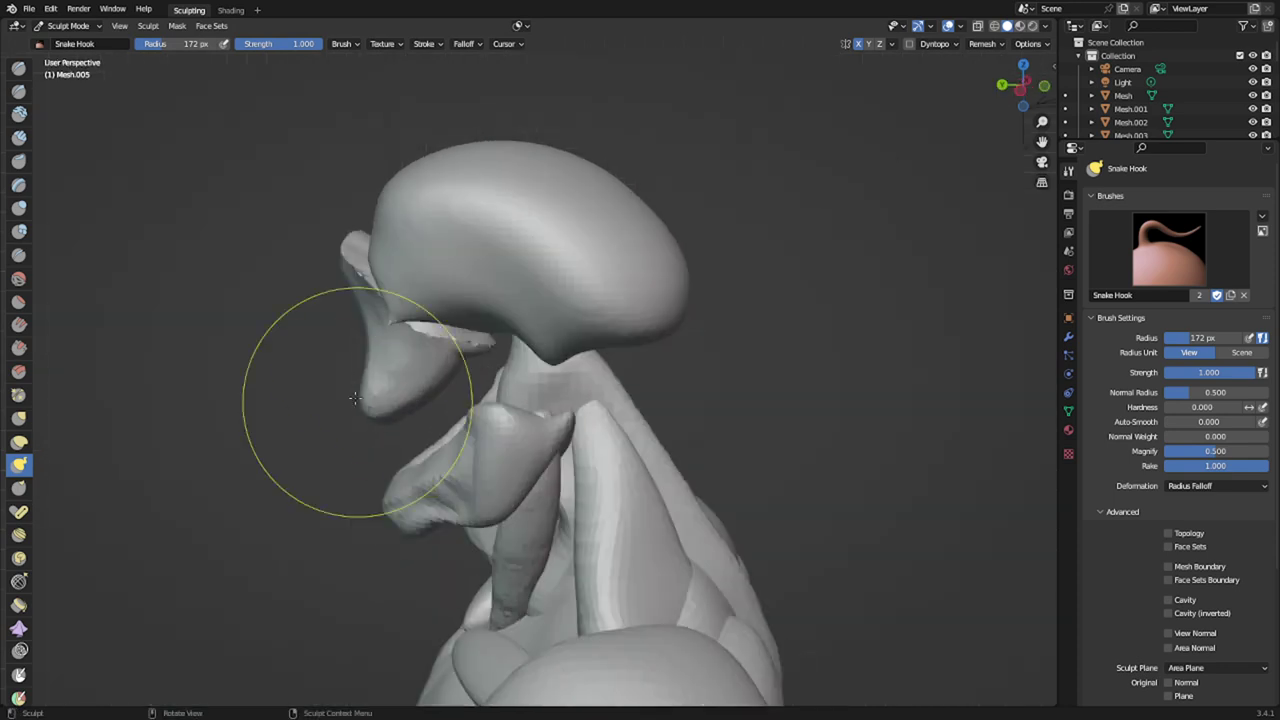
- In the right side view, use Snake Hook at a 132 px radius to reshape the lower rear edge of the face piece
key("f")
left_click(240, 373)
key("f")
left_click(434, 367)
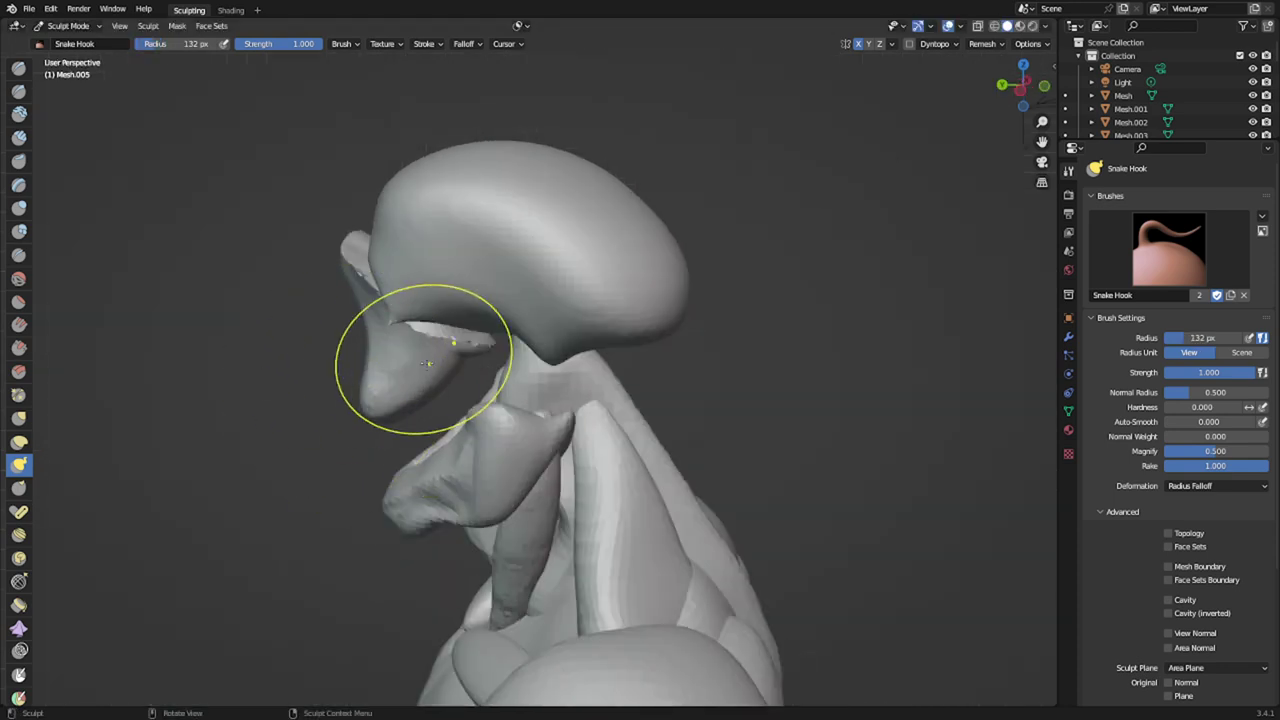
key("KP_3")
key("KP_1")
key("KP_3")
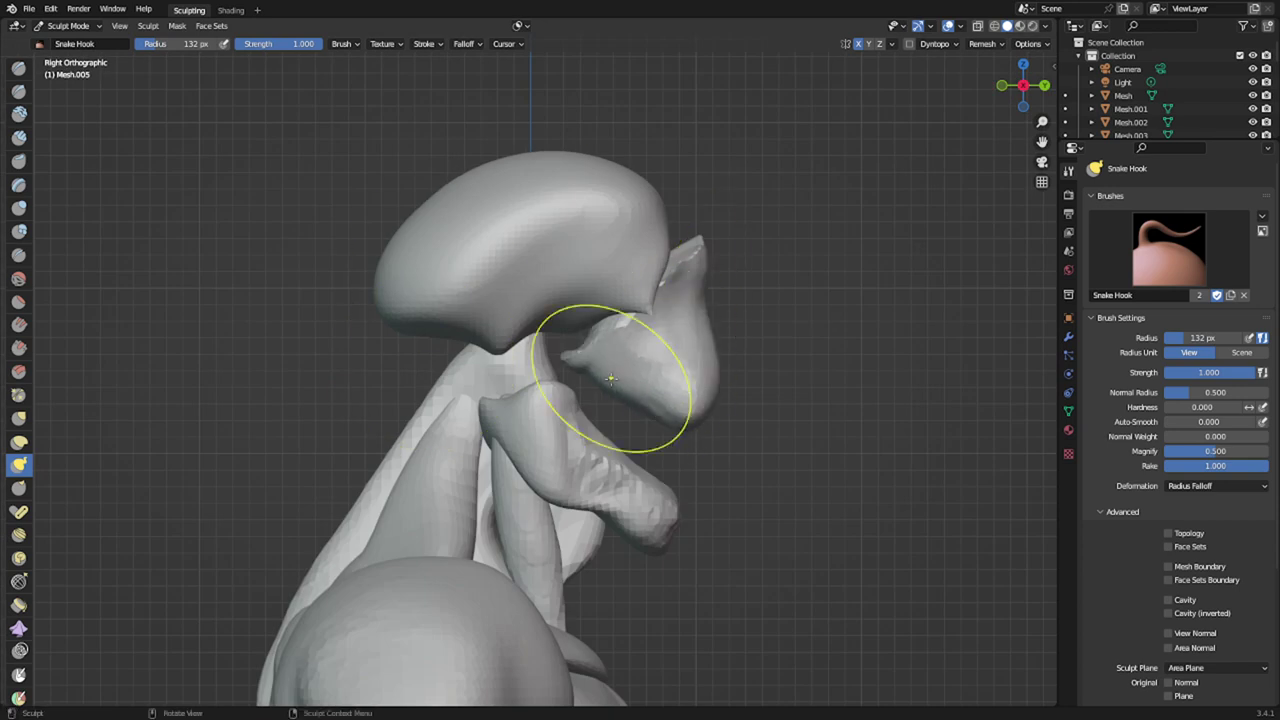
left_click_drag(611, 378, 664, 389)
mouse_move(643, 367)
left_mouse_down()
mouse_move(626, 390)
mouse_move(651, 394)
mouse_move(636, 380)
left_mouse_up()
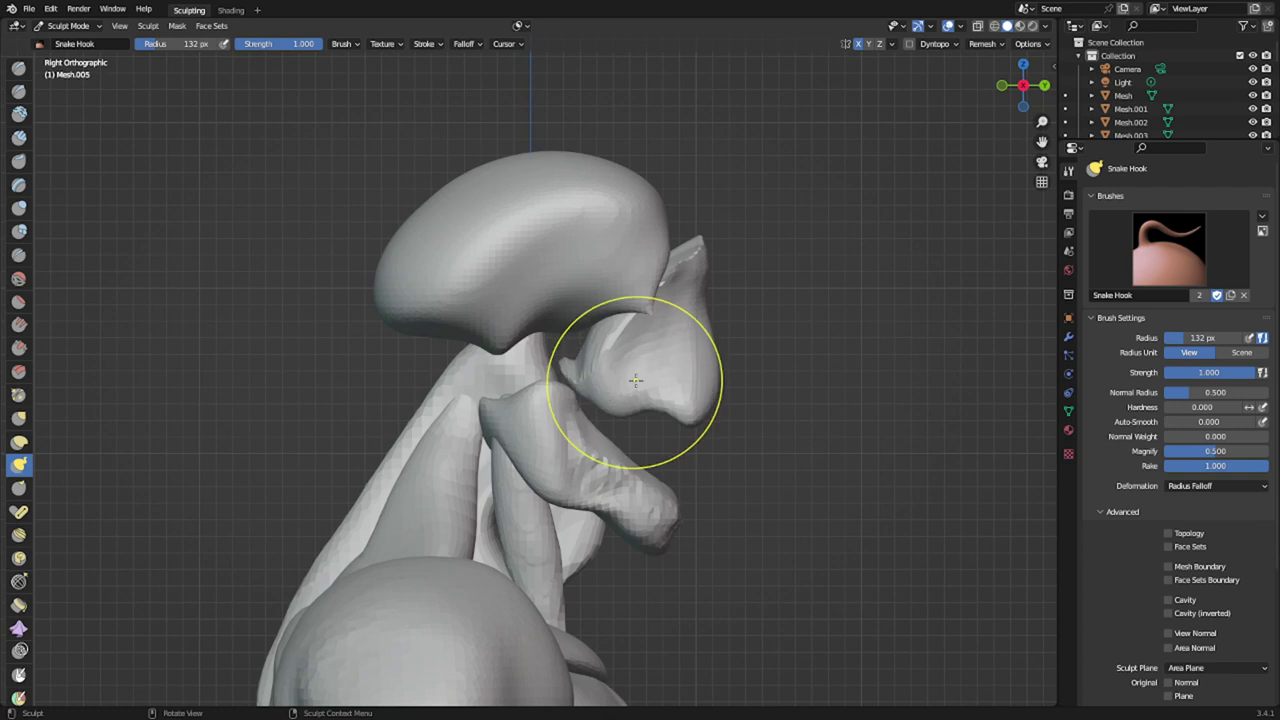
- Reshape the front profile of the face piece with Snake Hook at a 205 px radius
key("f")
left_click(769, 346)
mouse_move(712, 345)
left_mouse_down()
mouse_move(694, 332)
mouse_move(694, 356)
left_mouse_up()
left_click_drag(694, 358, 717, 346)
- From the back orthographic view, pull the top of the face piece down off the forehead with Snake Hook
mouse_move(684, 304)
middle_mouse_down()
mouse_move(446, 306)
mouse_move(500, 298)
mouse_move(480, 286)
mouse_move(491, 300)
middle_mouse_up()
scroll(410, 281, "up", 2)
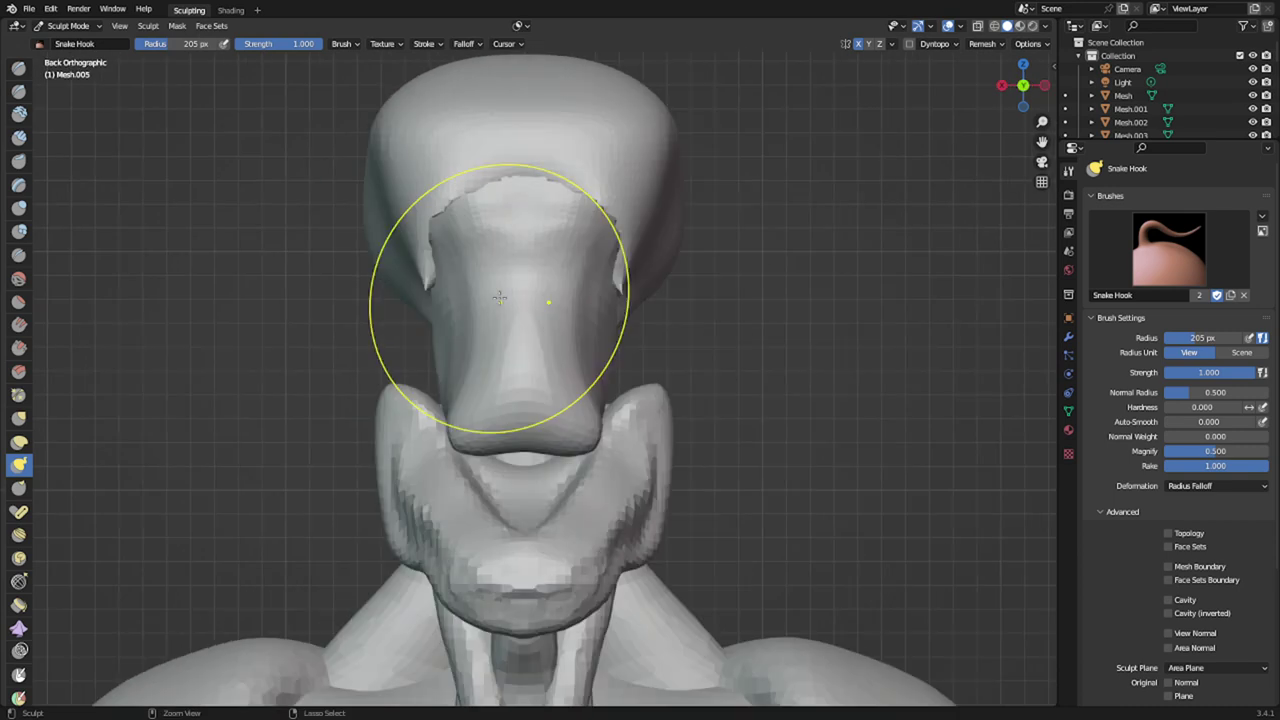
key("f")
left_click(788, 277)
mouse_move(558, 204)
left_mouse_down()
mouse_move(591, 370)
mouse_move(566, 402)
mouse_move(595, 387)
mouse_move(540, 412)
mouse_move(541, 428)
left_mouse_up()
- Widen the face piece's sides and lift its lower edge with Snake Hook at a 210 px radius, undoing the extra last stroke
key("f")
left_click(680, 290)
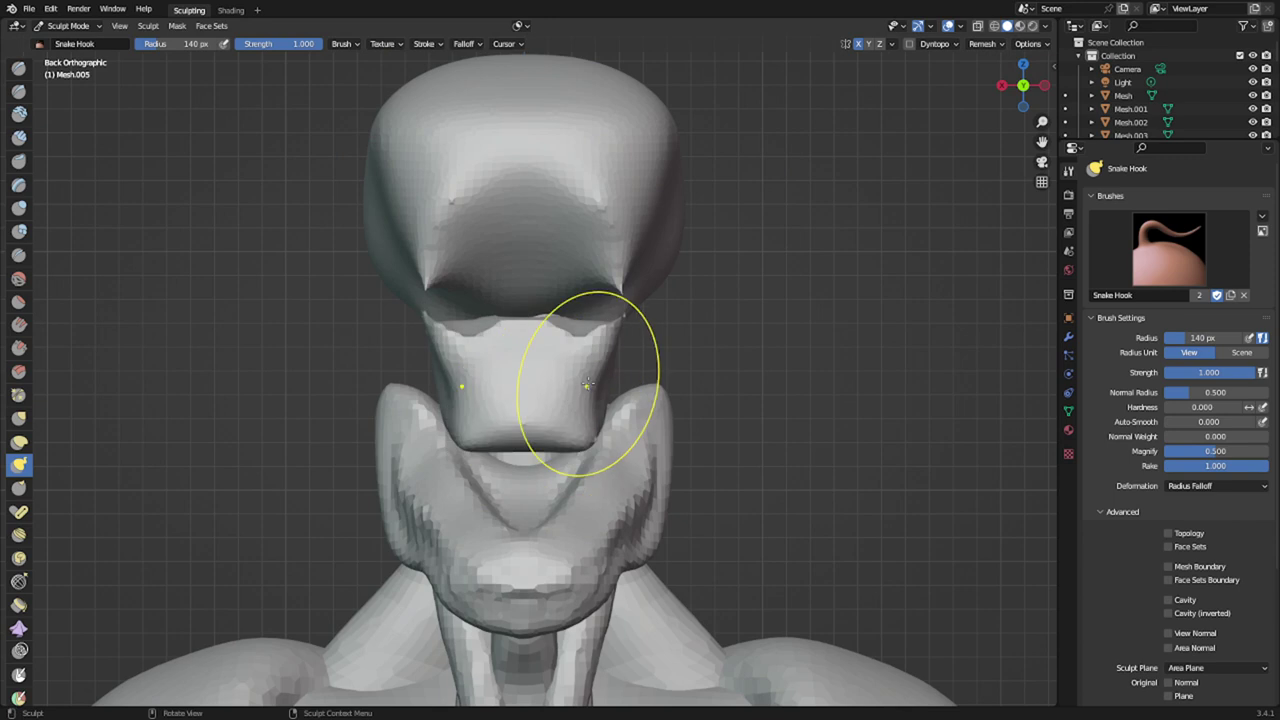
key("f")
left_click(619, 369)
left_click_drag(594, 374, 611, 374)
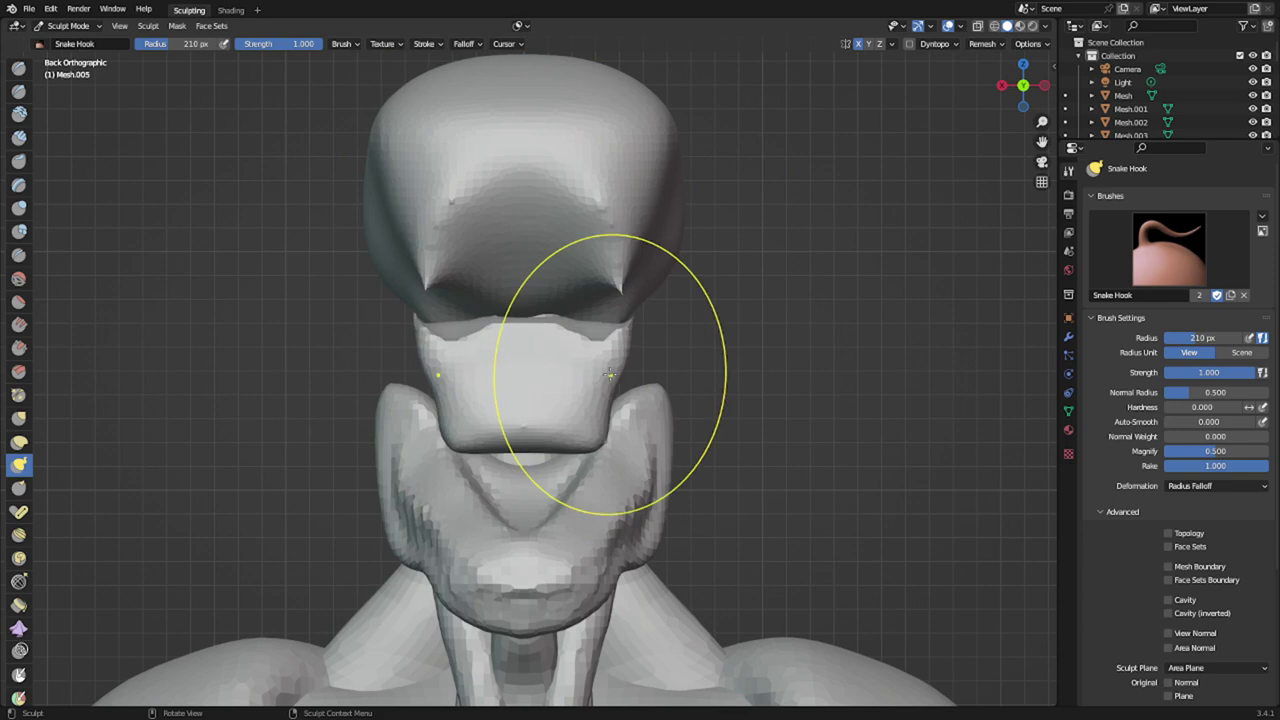
left_click_drag(572, 426, 582, 411)
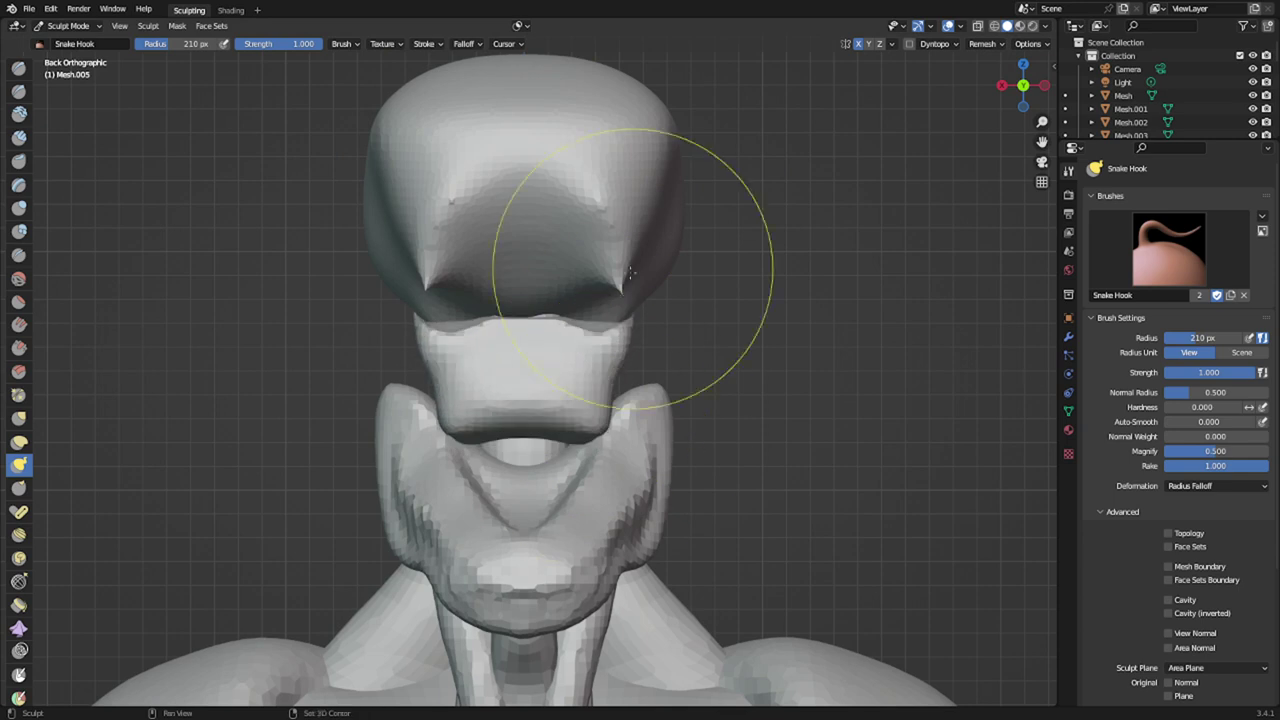
middle_click_drag(691, 320, 400, 378)
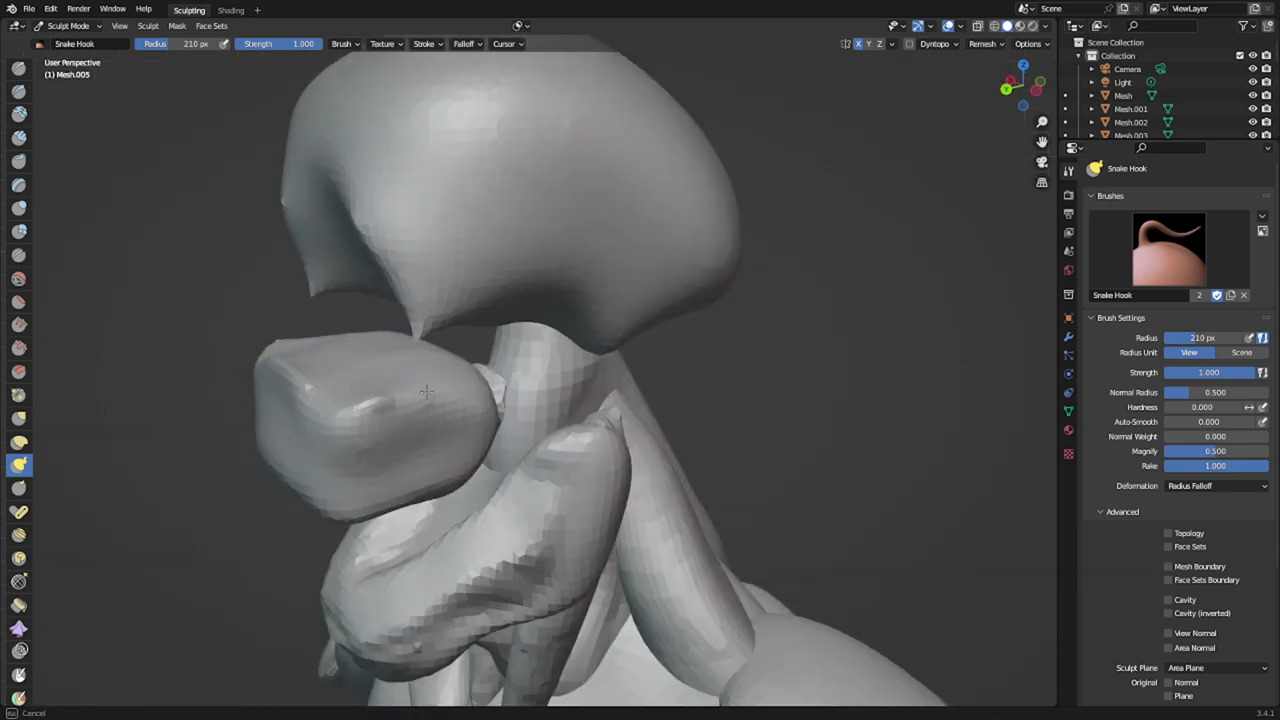
key("ctrl+z")
scroll(350, 416, "down", 3)
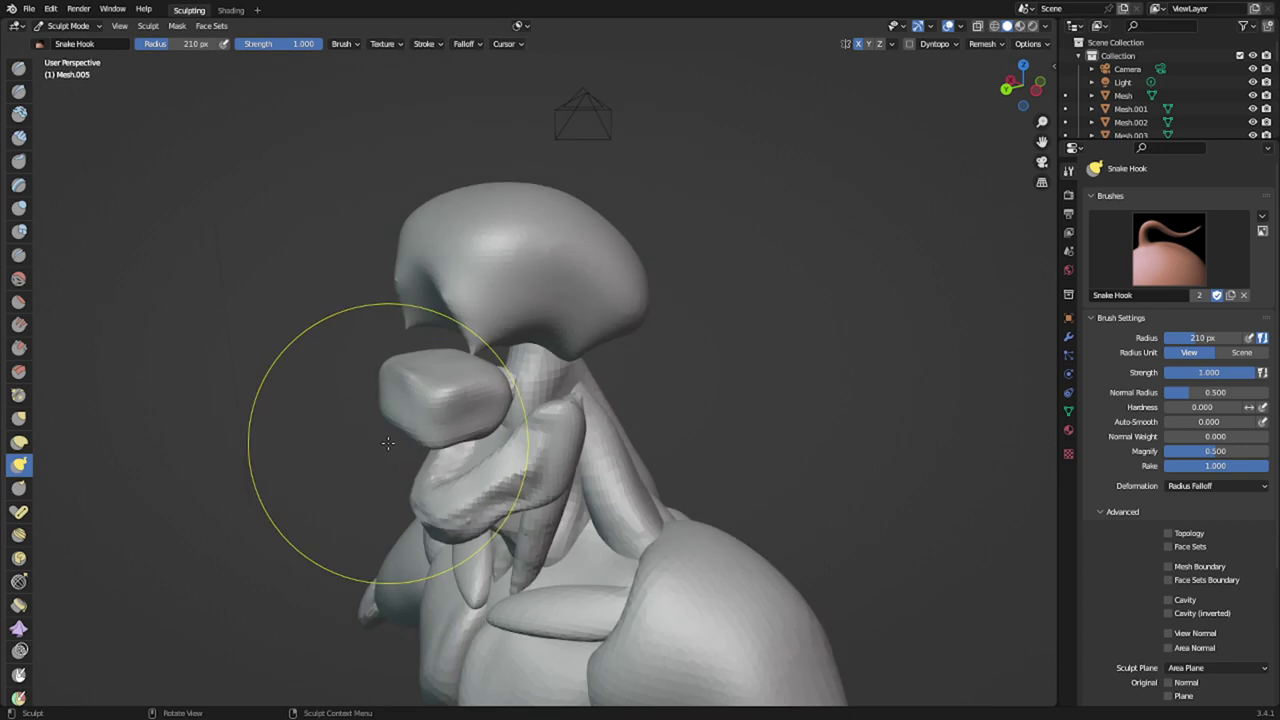
- Switch sculpting to the upper head and show it in the back orthographic view
key("ctrl+KP_1")
key("KP_3")
key("ctrl+KP_3")
key("ctrl+KP_1")
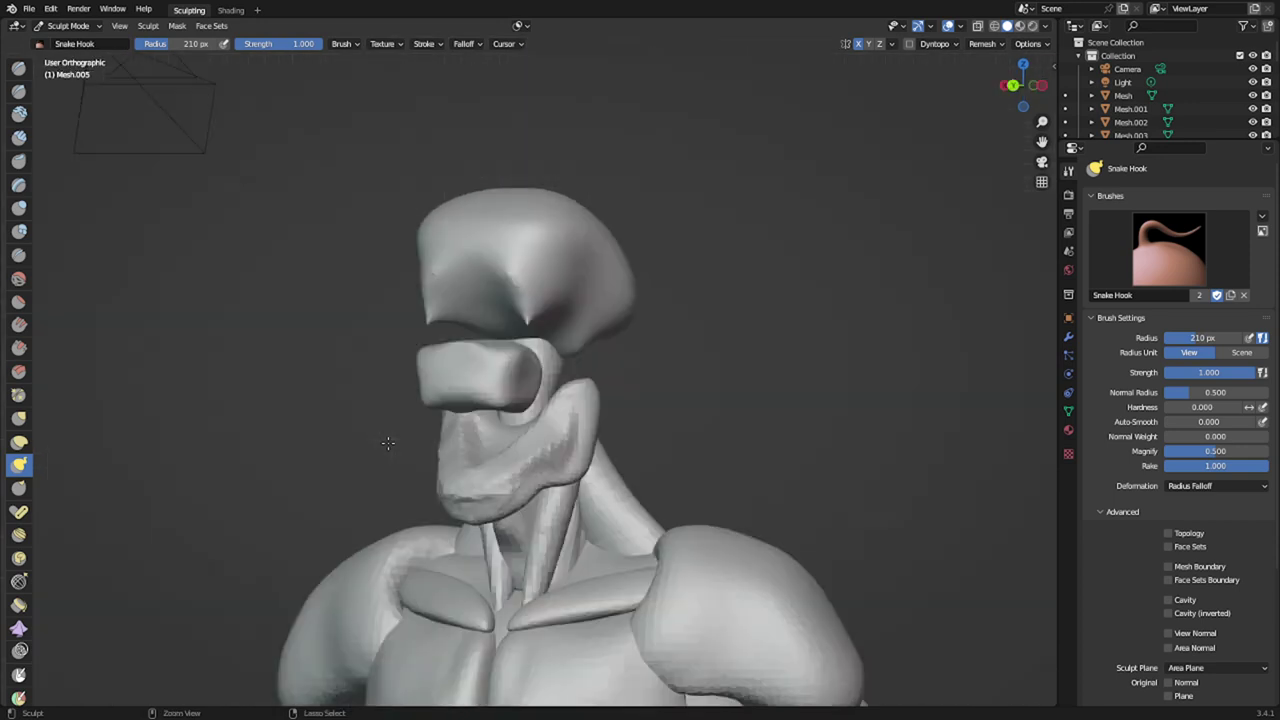
key("alt+q")
scroll(549, 252, "up", 2)
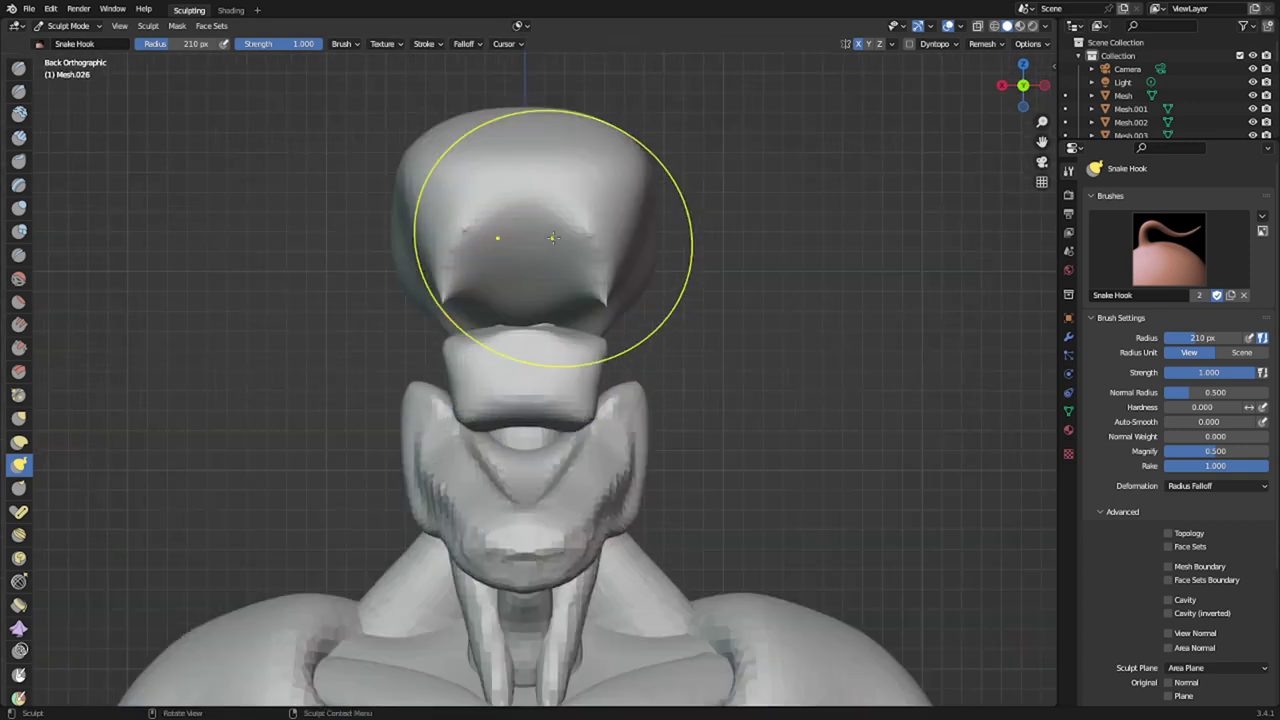
middle_click_drag(564, 221, 538, 357, "shift")
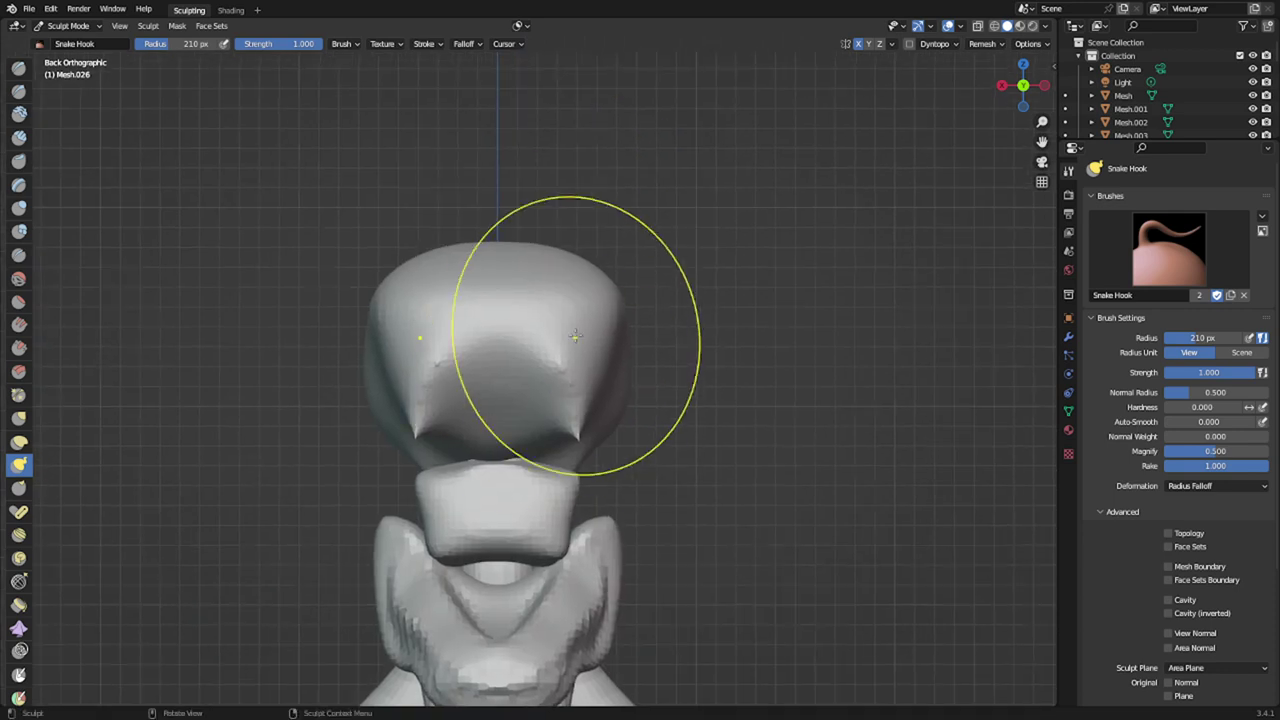
- Mask the two eye areas on the upper head with a 39 px Mask brush, and invert the mask
key("f")
left_click(504, 347)
key("m")
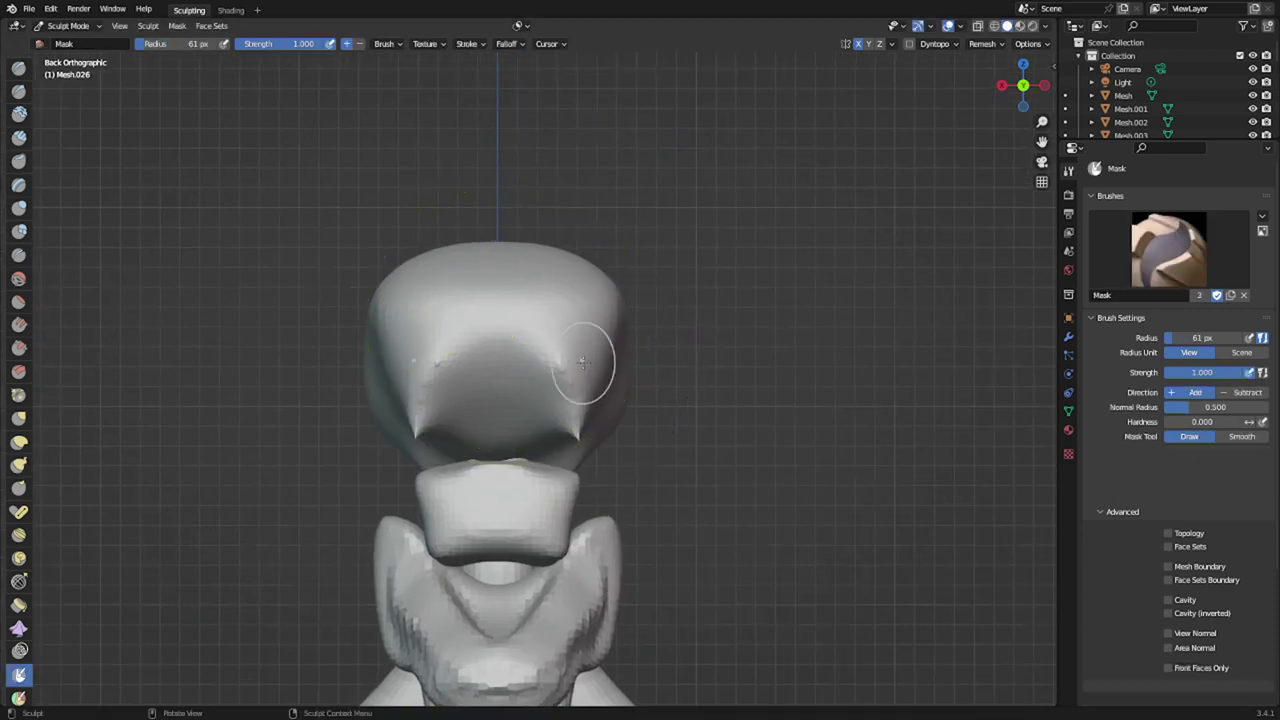
key("f")
left_click(568, 362)
left_click_drag(584, 356, 508, 332)
key("ctrl+z")
left_click_drag(593, 352, 552, 353)
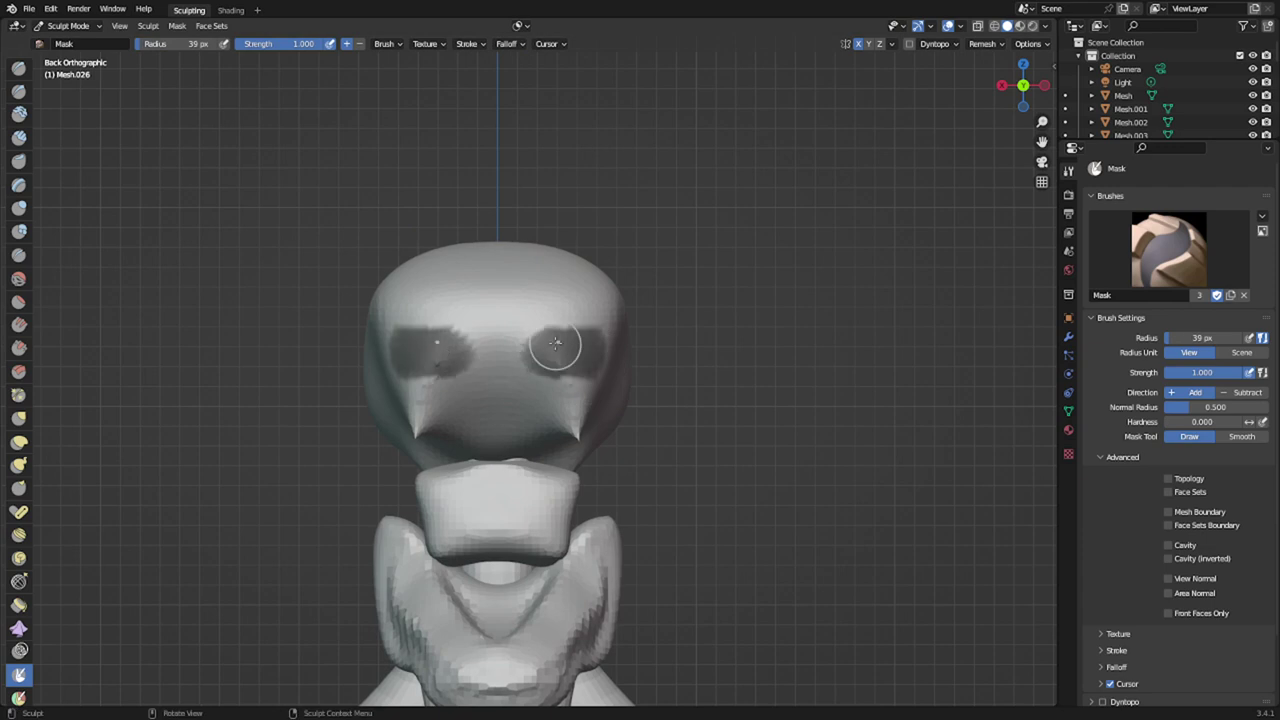
key("ctrl+i")
- Pull the unmasked eye patches outward with Snake Hook at a 158 px radius, and remesh the head
key("k")
mouse_move(589, 227)
middle_mouse_down()
mouse_move(585, 300)
mouse_move(551, 356)
middle_mouse_up()
key("f")
left_click(591, 517)
left_click_drag(526, 527, 517, 573)
key("ctrl+r")
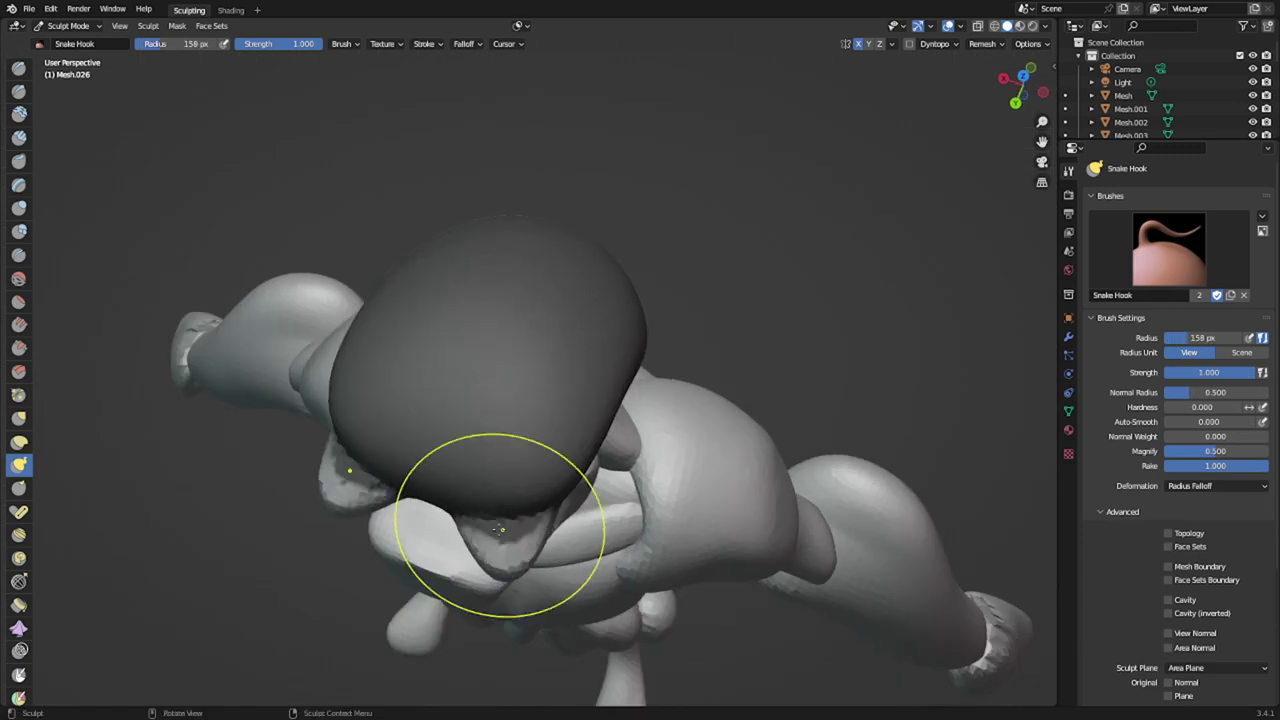
- Split the pulled-out eye patches from the skull into their own object and select it
key("q")
left_click(502, 527)
middle_click_drag(503, 521, 560, 405)
left_click(567, 390)
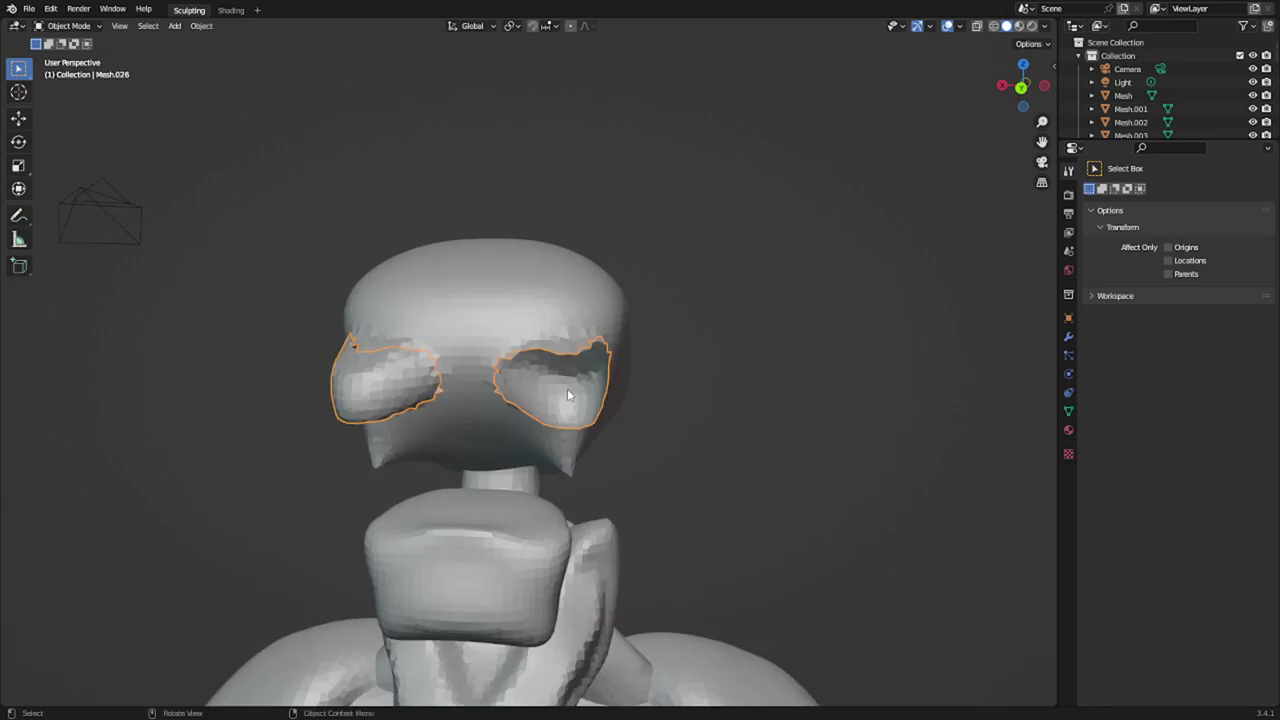
- Return the separated eye pieces to sculpting and pull their inner ends down and inward from the back view with Snake Hook at 89 px
key("ctrl+Tab")
left_click(564, 448)
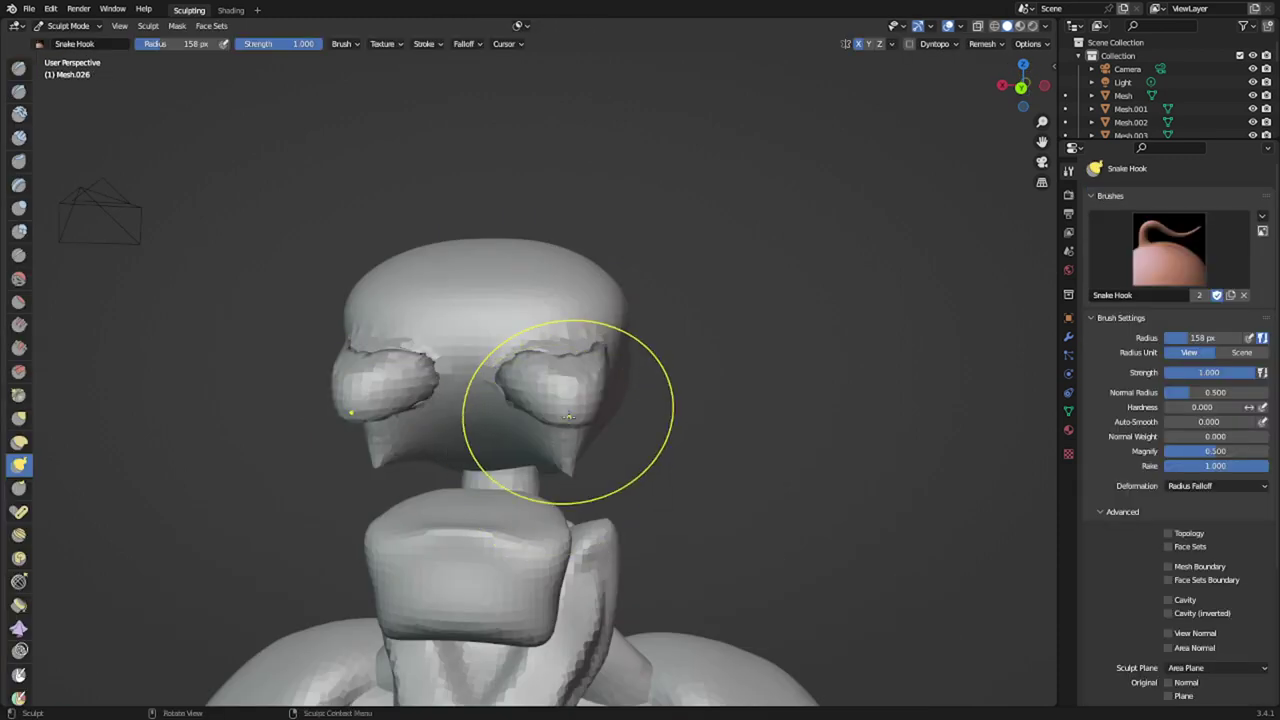
key("KP_3")
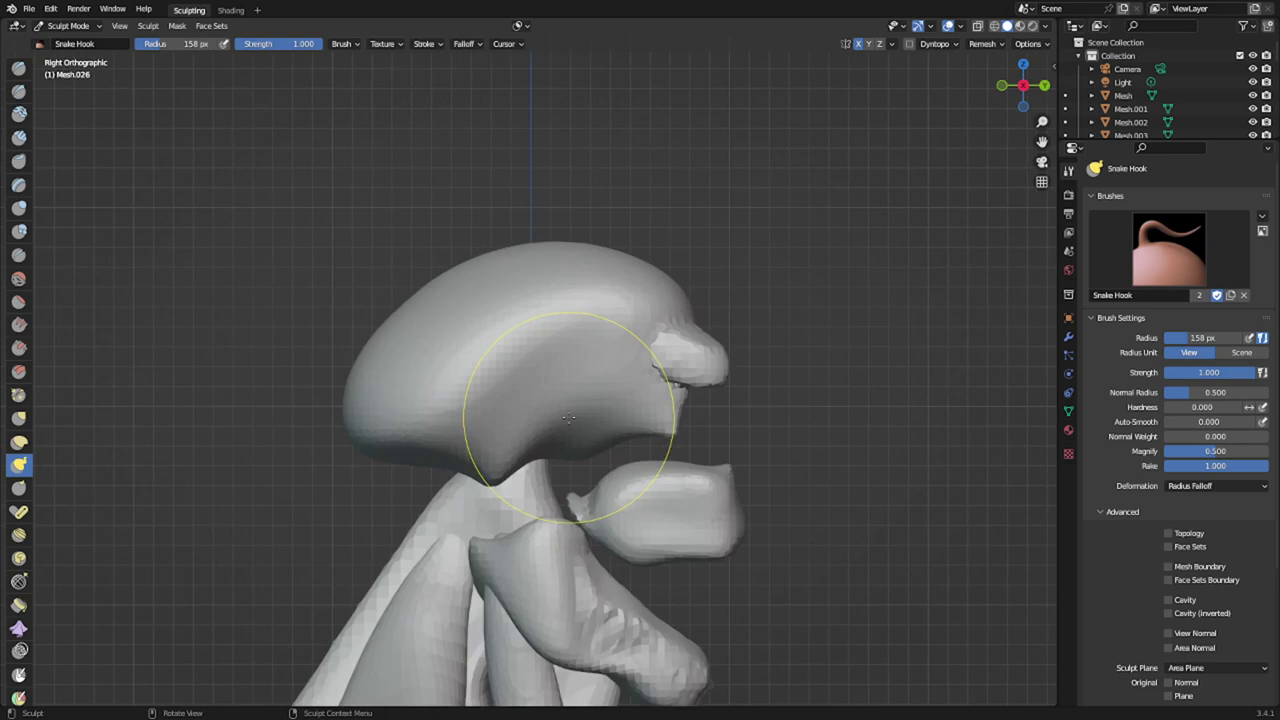
key("ctrl+KP_3")
key("ctrl+KP_1")
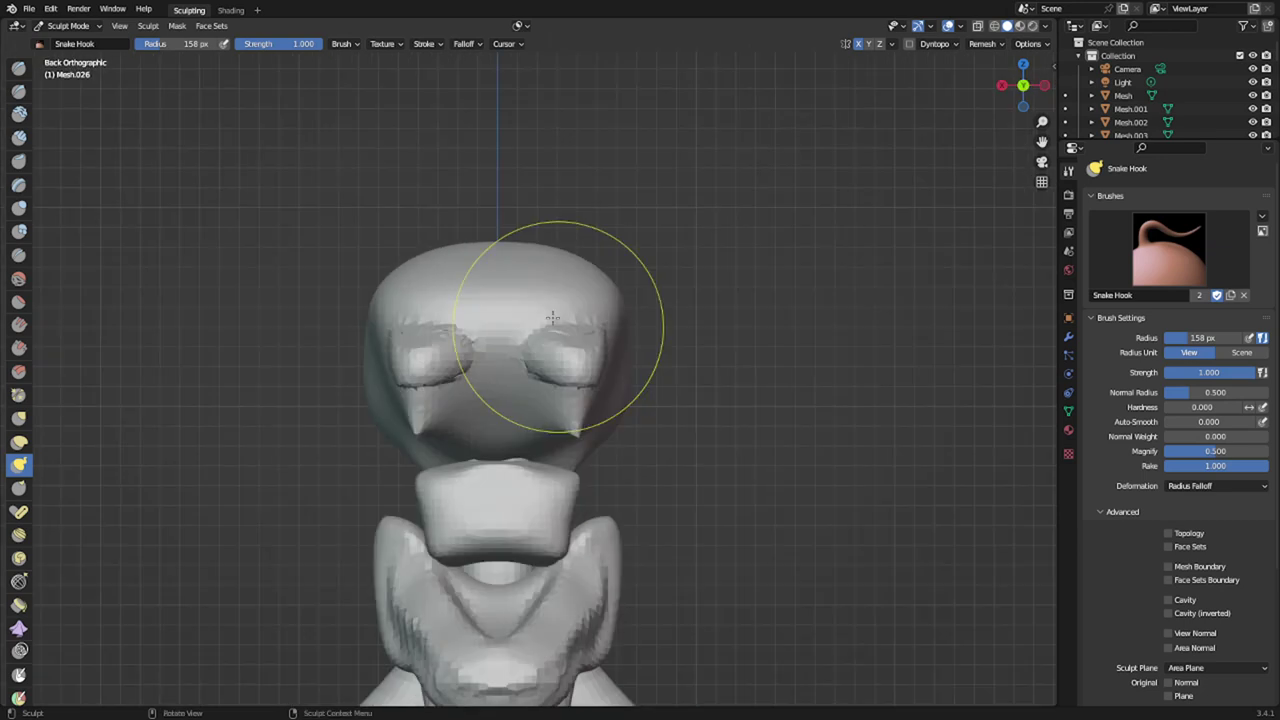
key("f")
left_click(596, 343)
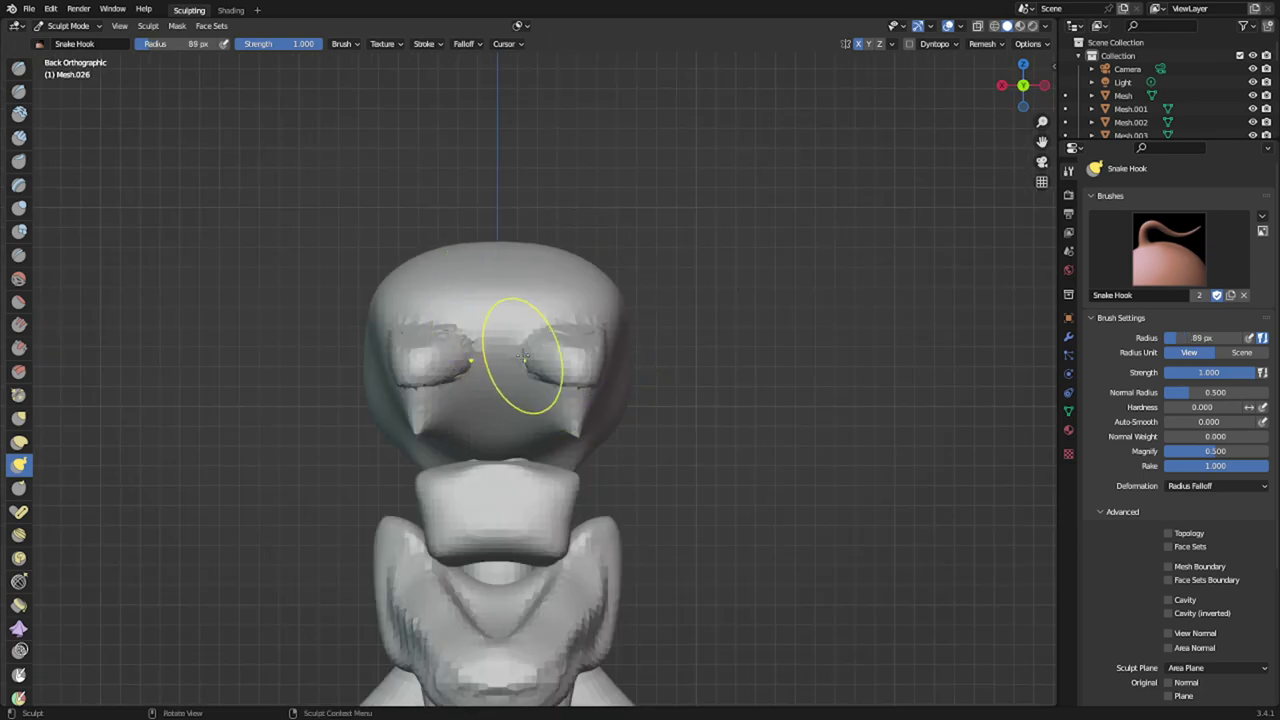
left_click_drag(531, 351, 484, 427)
- Pull the eye pieces down to cheek level beside the upper jaw block with a 347 px Snake Hook brush
key("f")
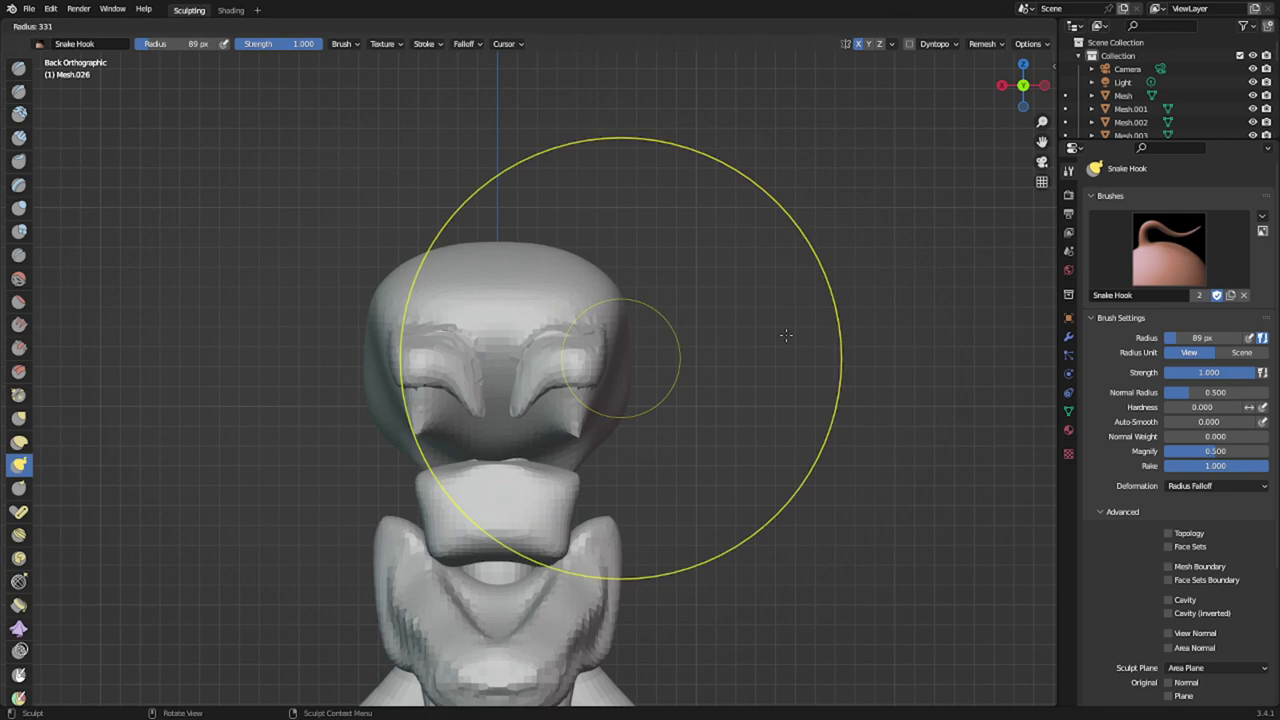
left_click(789, 338)
left_click_drag(578, 341, 592, 434)
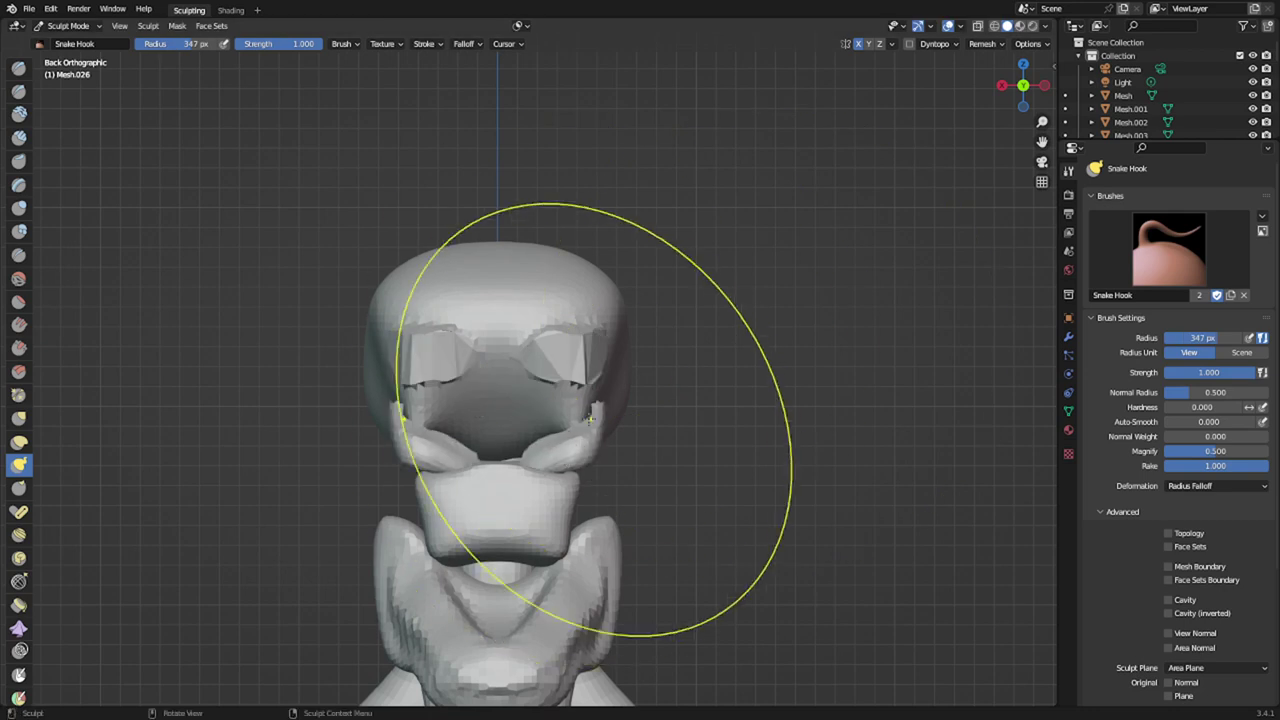
- Stretch the rear ends of the cheek pieces back toward the jaw joint with Snake Hook, using 143 px and 247 px radii
key("KP_3")
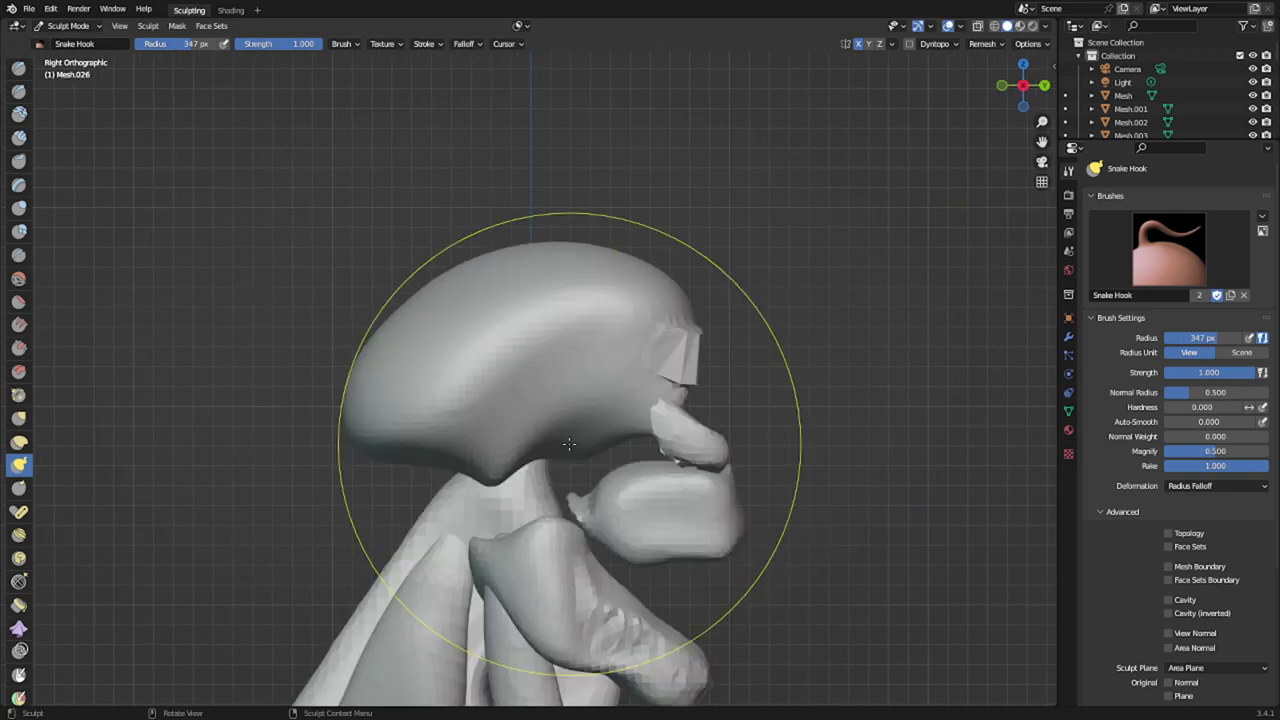
key("f")
left_click(857, 372)
left_click_drag(661, 411, 547, 464)
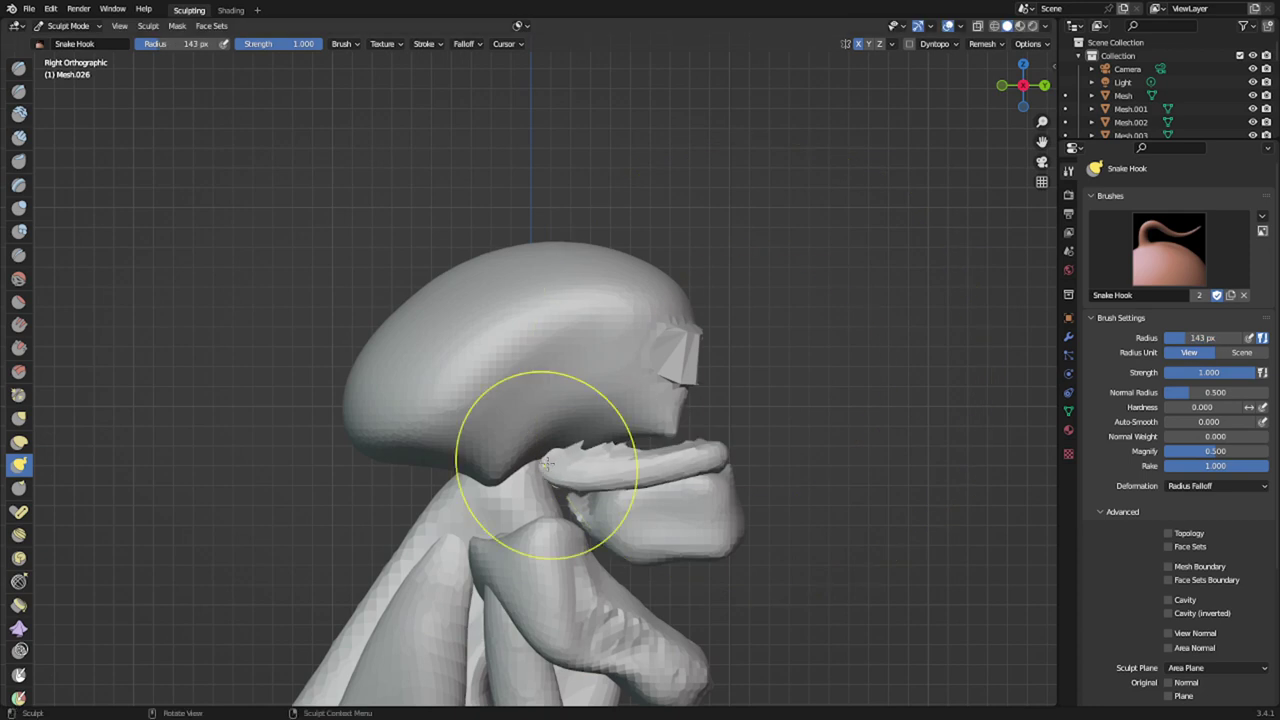
left_click_drag(712, 453, 667, 461)
key("f")
left_click(834, 470)
middle_click_drag(667, 461, 634, 519)
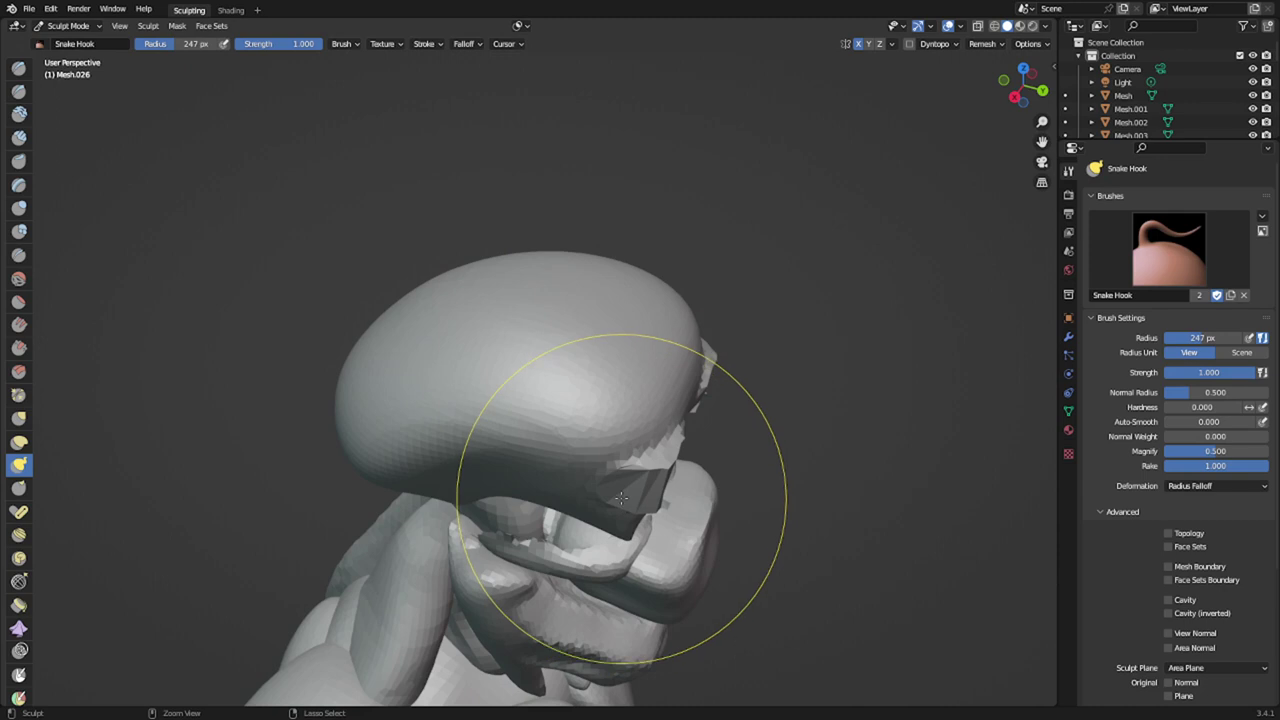
left_click_drag(500, 532, 509, 541)
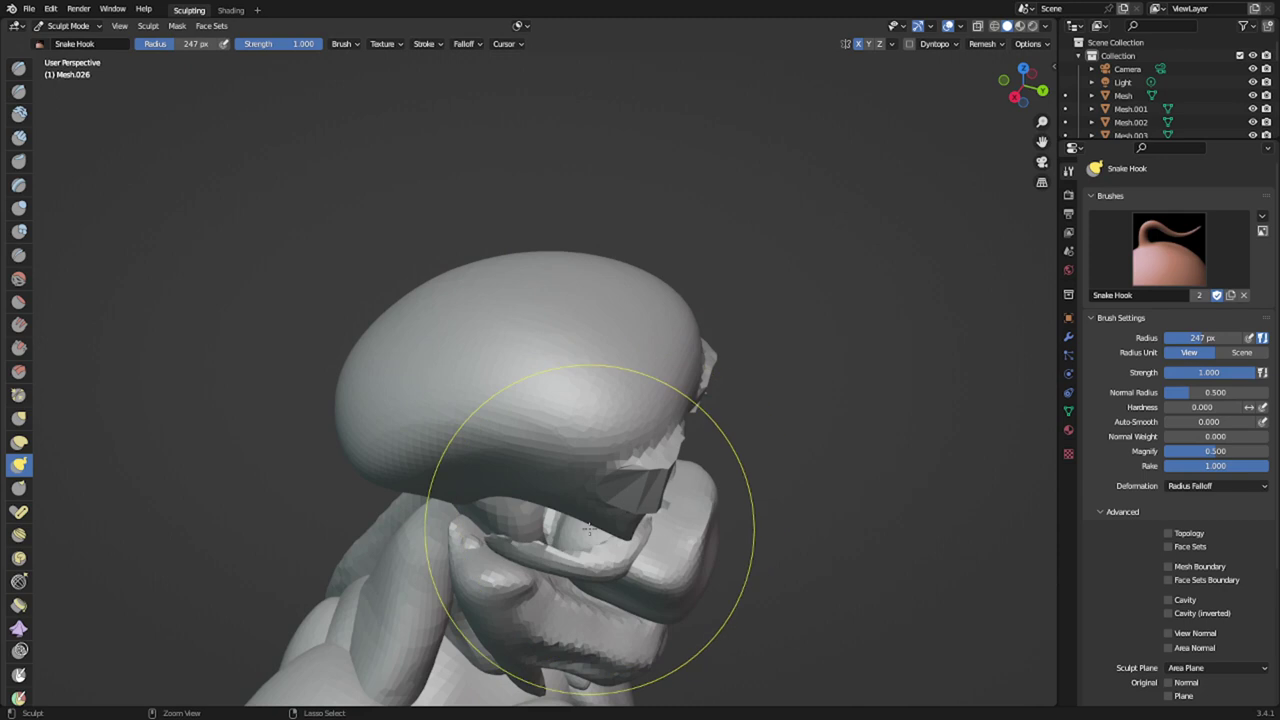
- Thicken the stretched cheek pieces with the Inflate brush at 247 px and show them in the left orthographic view
key("i")
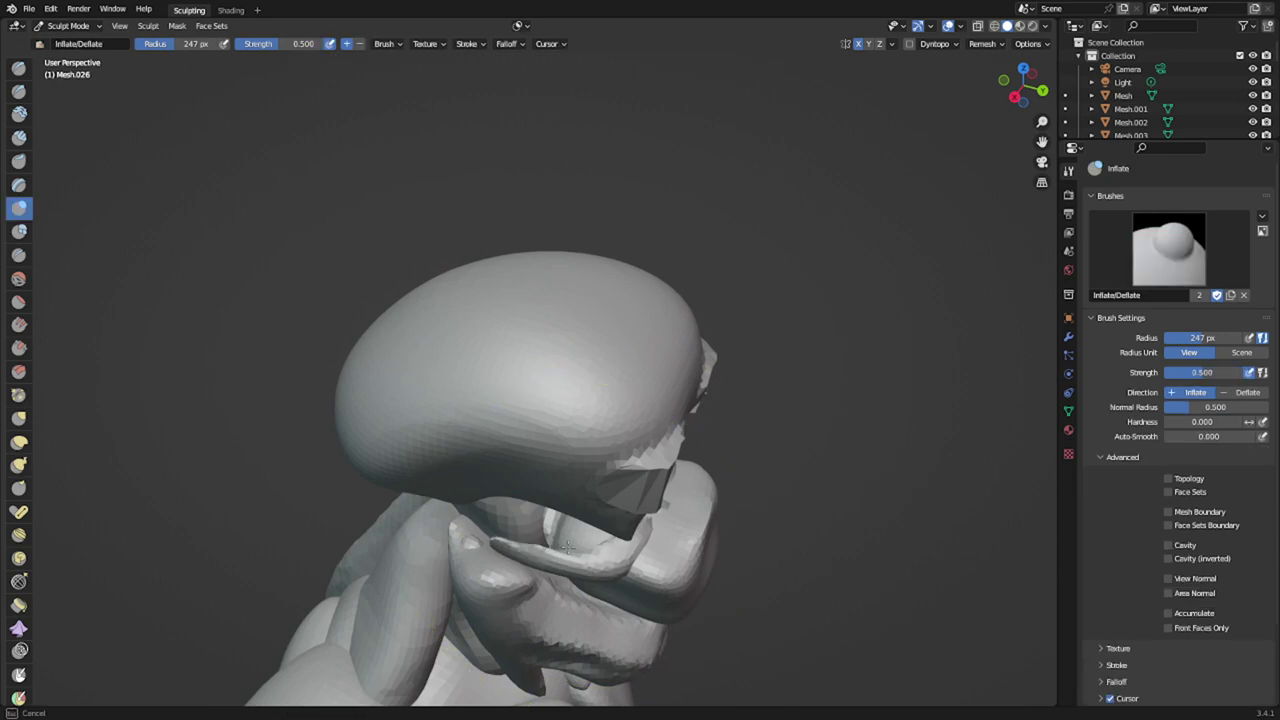
middle_click_drag(540, 540, 403, 467)
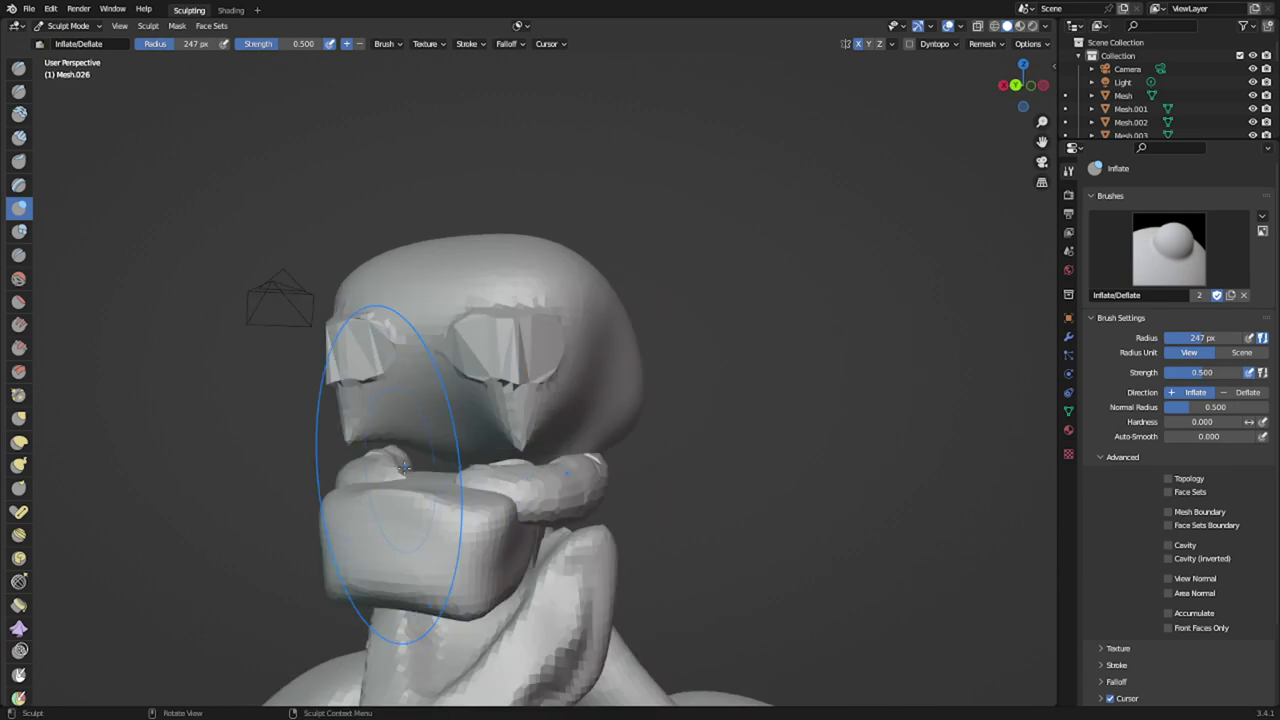
key("KP_1")
key("ctrl+KP_3")
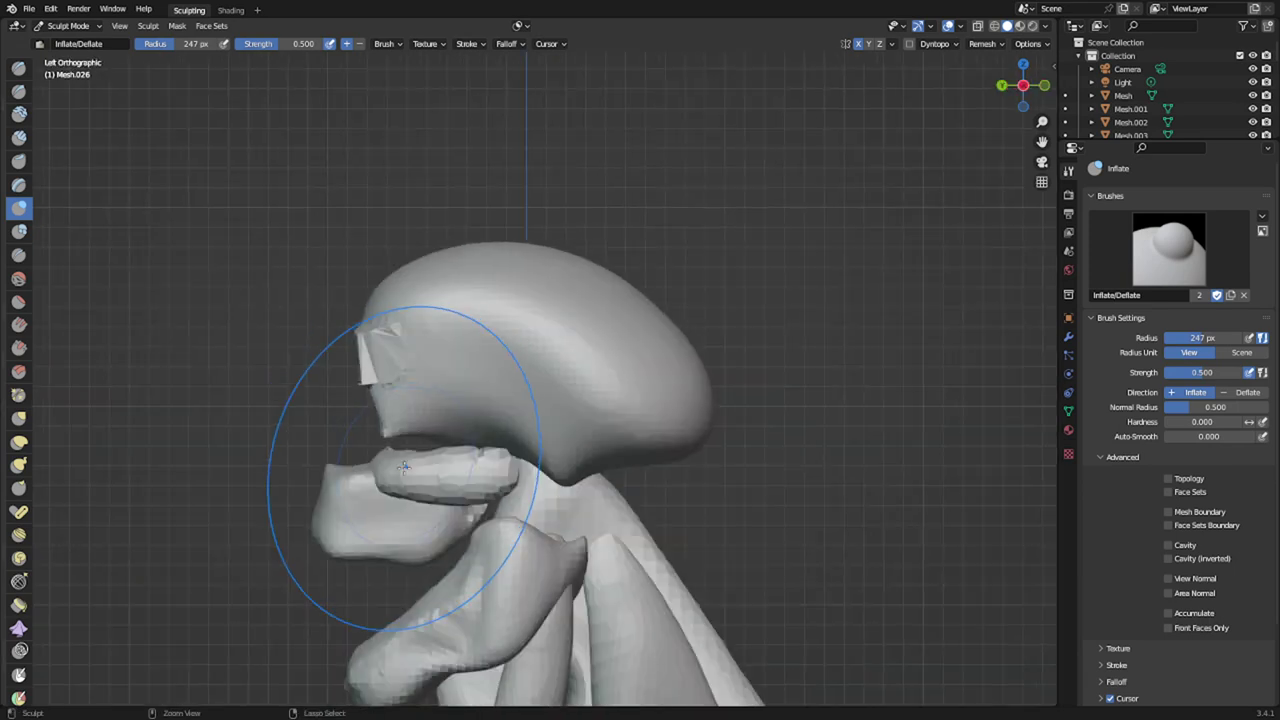
- Pull the front ends of the cheek pieces forward and up over the jaw block with Snake Hook at 125 px
key("f")
left_click(355, 463)
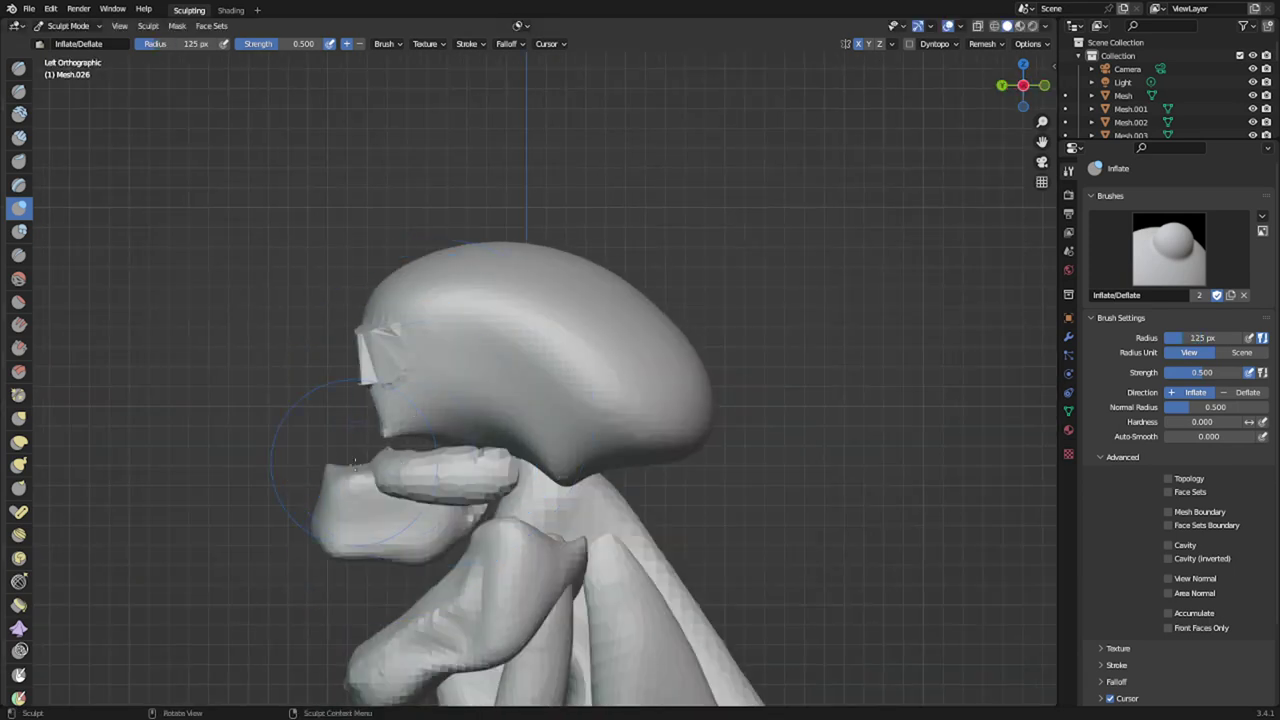
key("k")
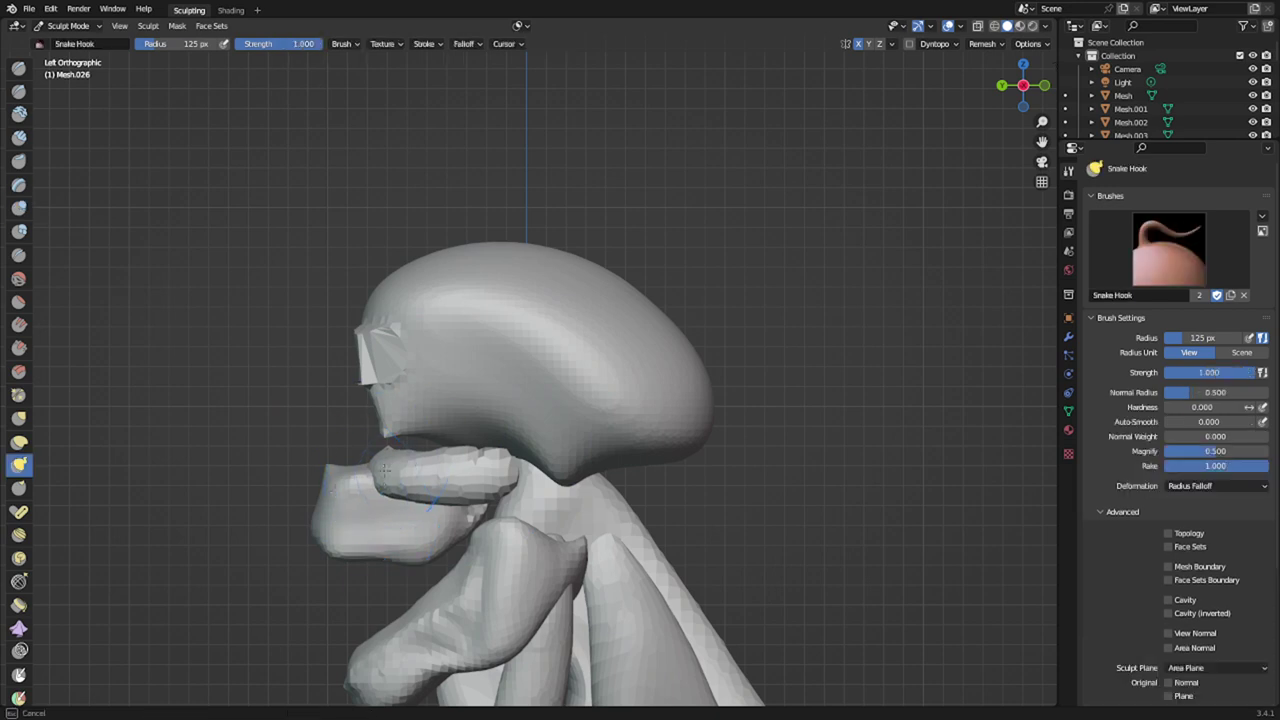
mouse_move(388, 478)
left_mouse_down()
mouse_move(341, 486)
mouse_move(352, 437)
left_mouse_up()
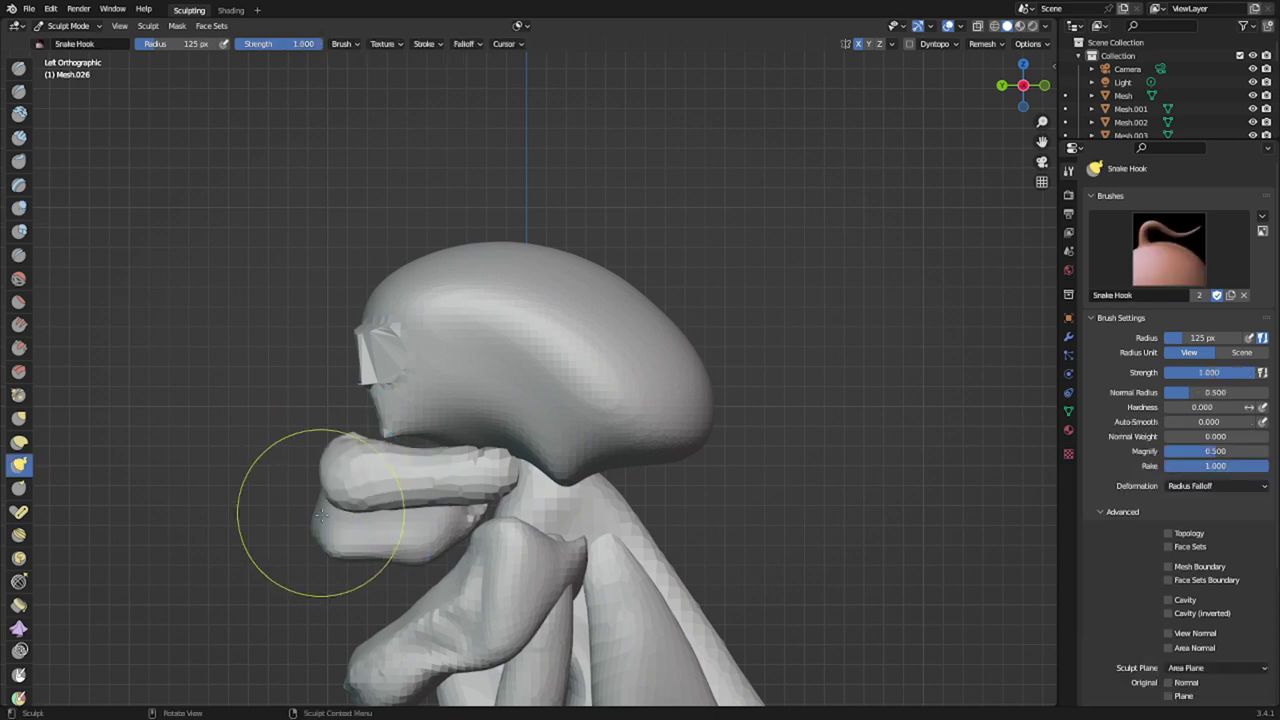
- Switch sculpting to the upper jaw block and pull its rear part forward to shorten it in side view
mouse_move(418, 553)
left_mouse_down()
mouse_move(419, 516)
mouse_move(440, 516)
left_mouse_up()
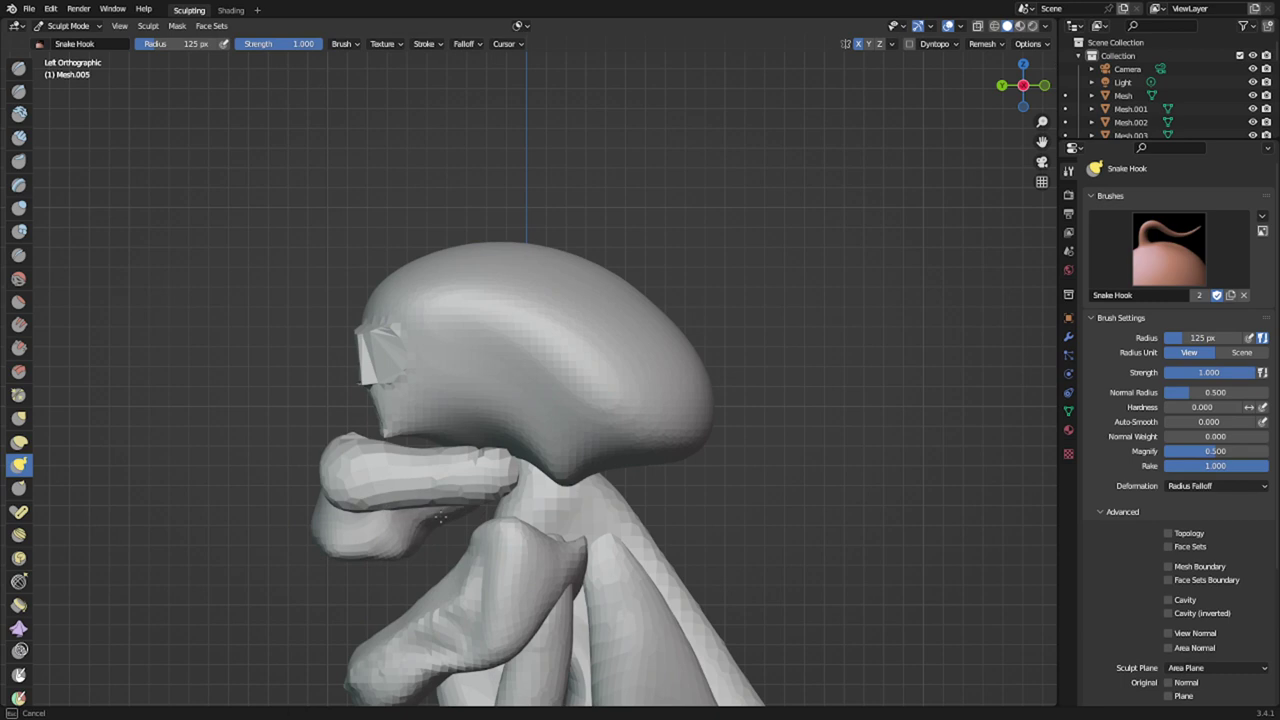
mouse_move(365, 543)
left_mouse_down()
mouse_move(370, 511)
mouse_move(316, 535)
left_mouse_up()
key("KP_1")
key("KP_3")
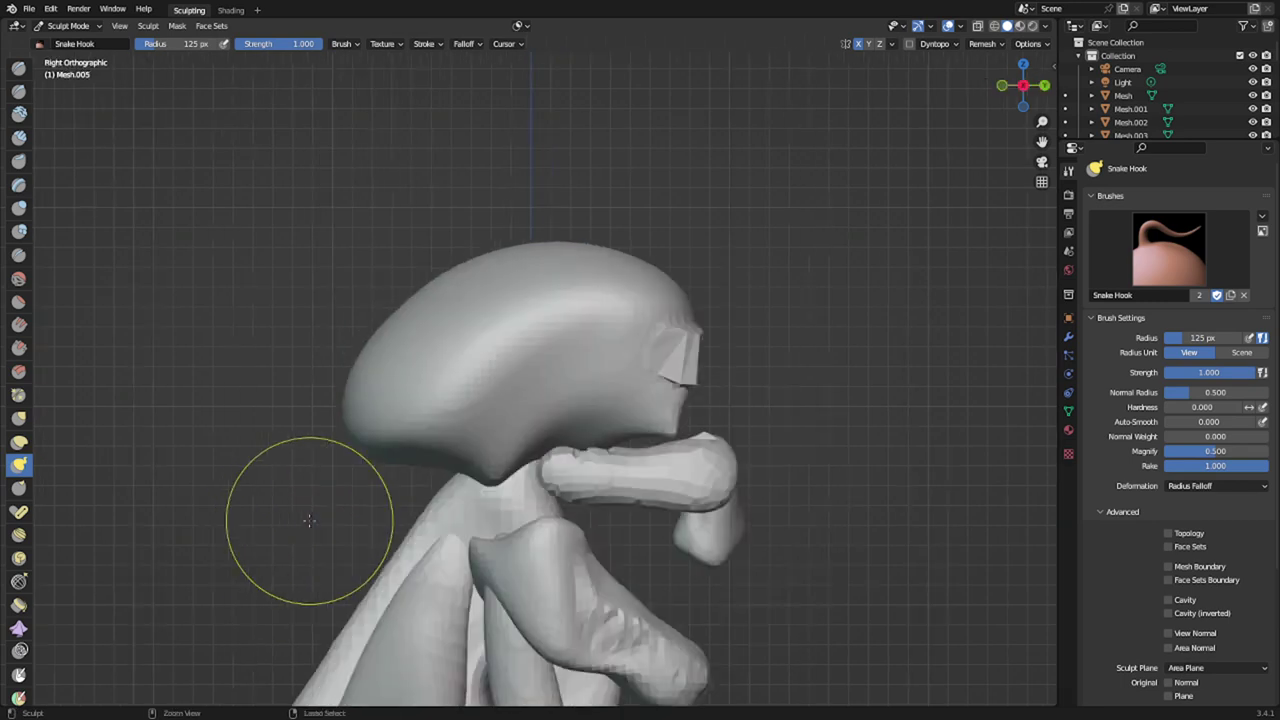
- Pull the lower corners of the upper jaw block inward from the back view with Snake Hook at 178 px
key("ctrl+KP_1")
key("f")
left_click(406, 552)
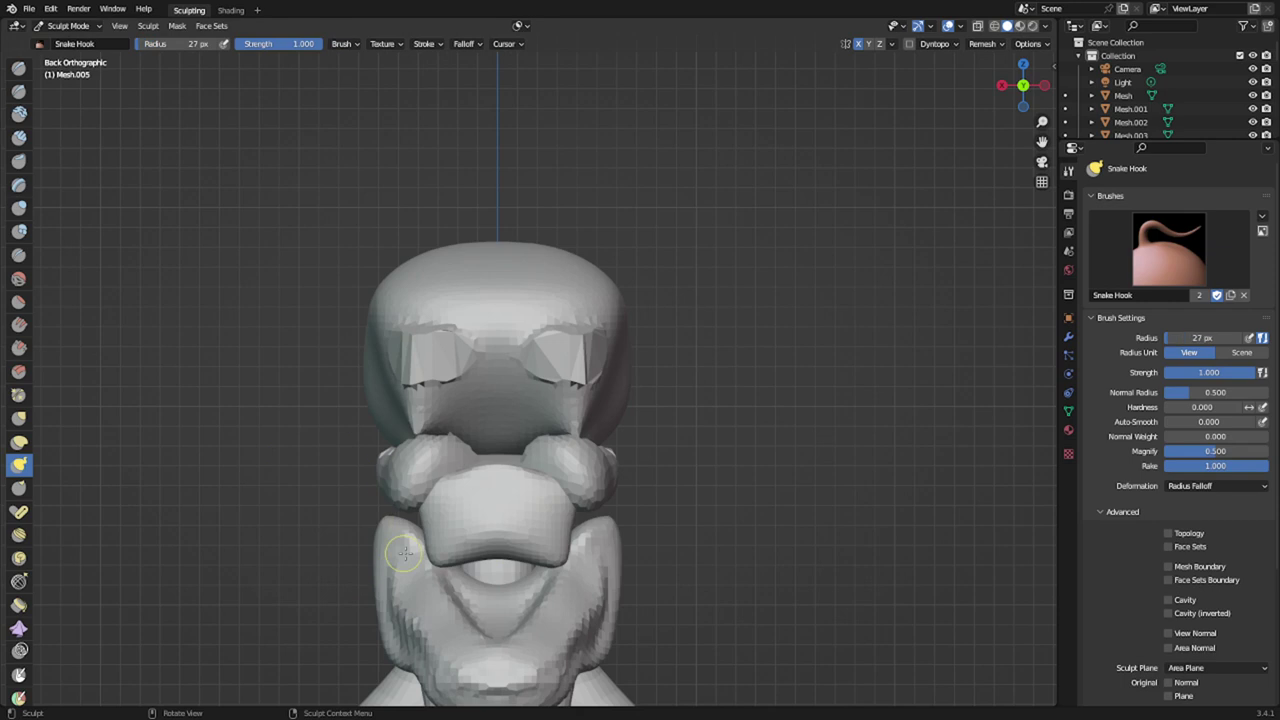
key("f")
left_click(487, 548)
left_click_drag(487, 543, 487, 551)
key("f")
left_click(556, 547)
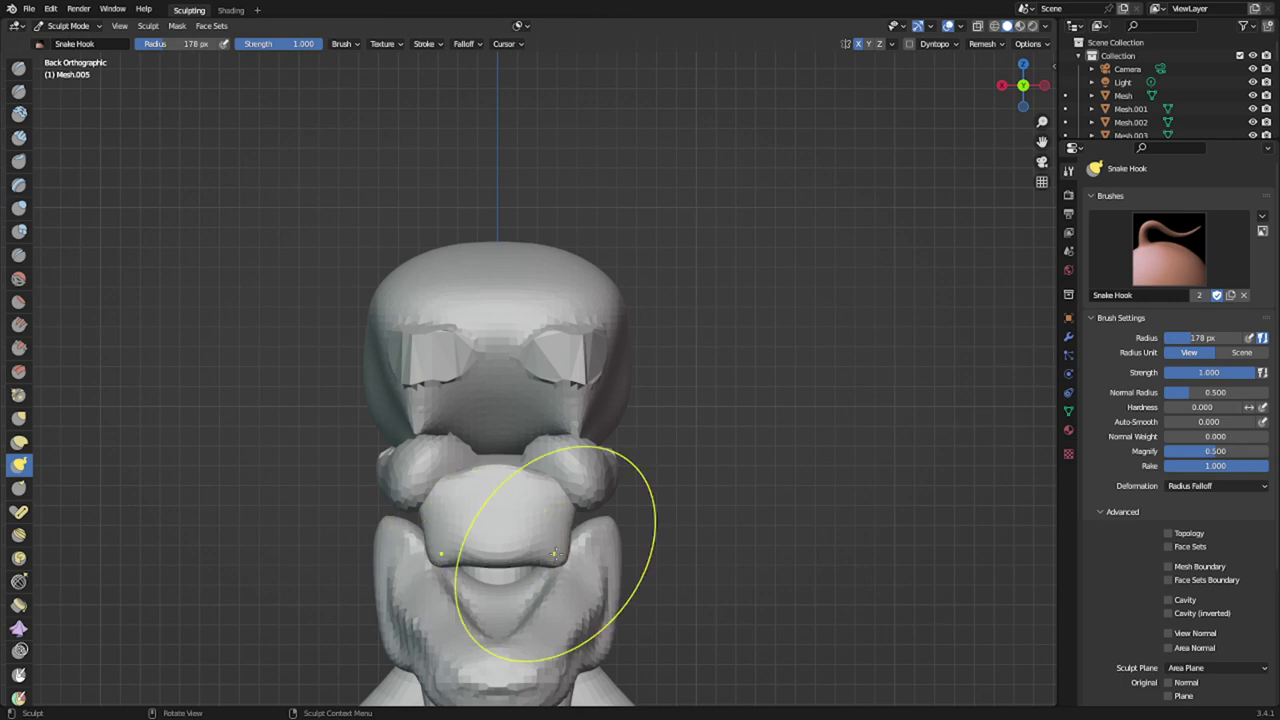
left_click_drag(563, 559, 541, 530)
key("ctrl+z")
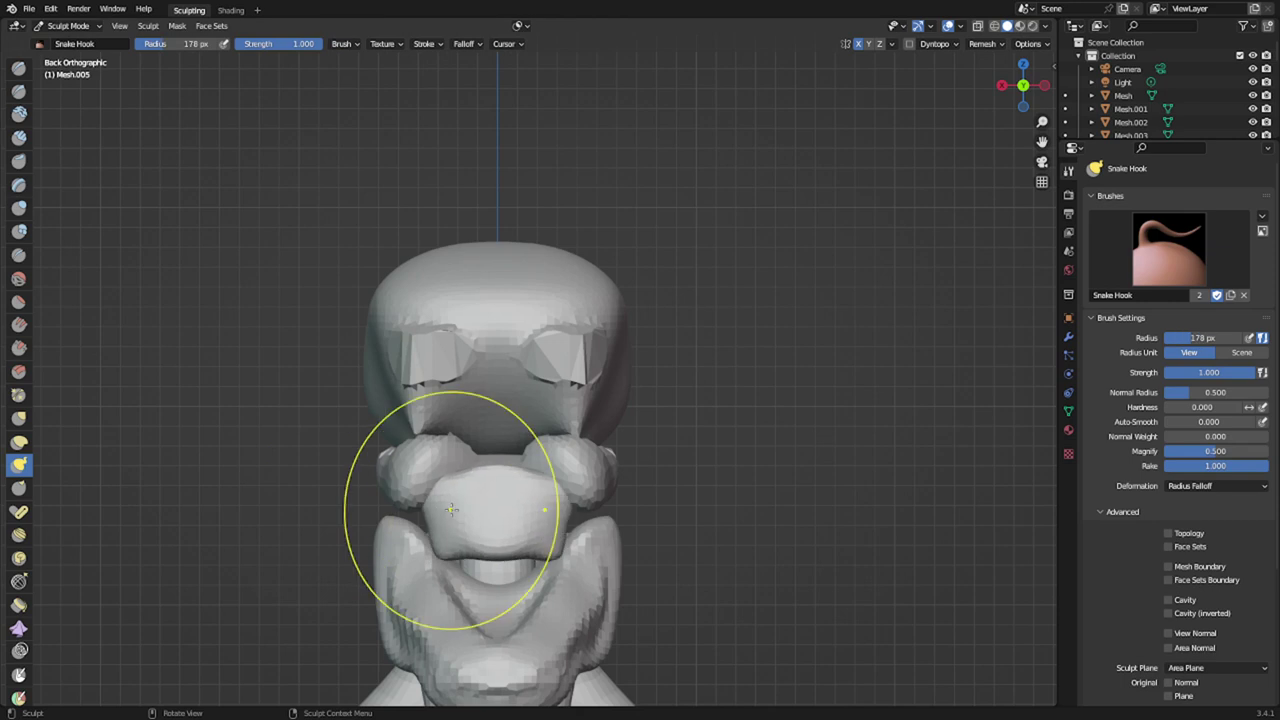
- Switch to Object Mode and duplicate the upper jaw block in place
key("ctrl+Tab")
left_click(446, 482)
key("ctrl+Tab")
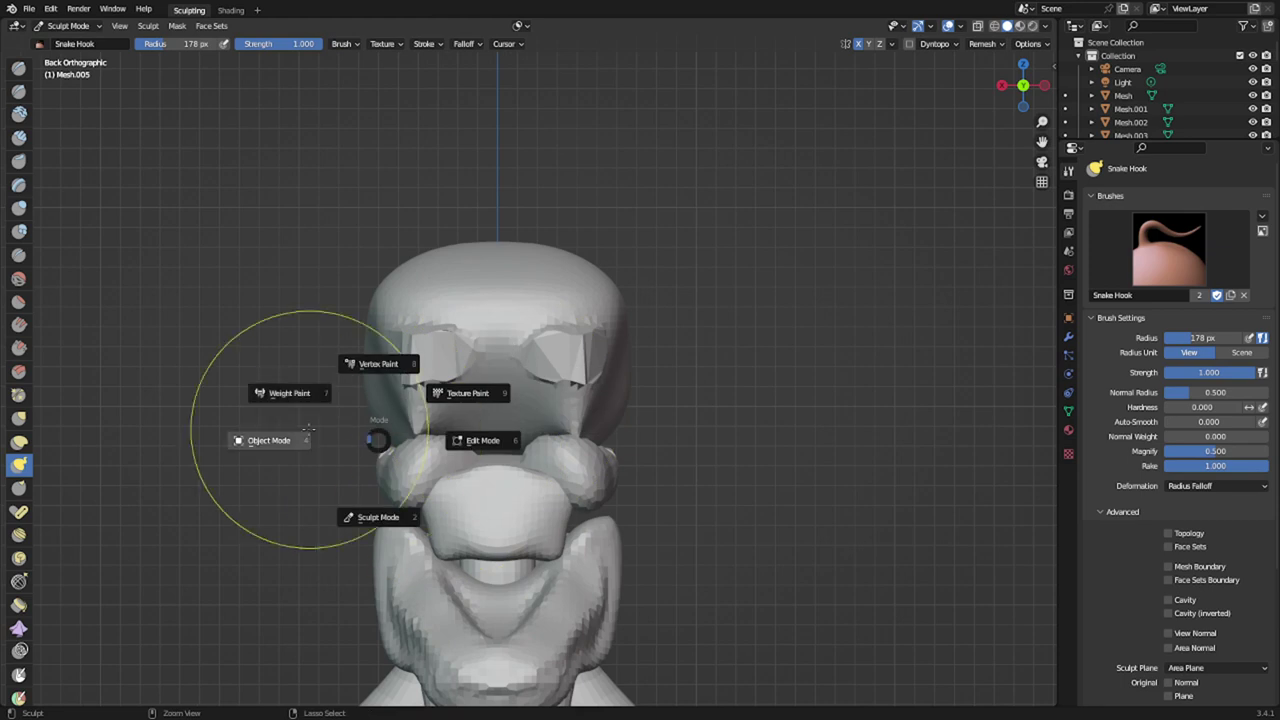
left_click(304, 435)
key("ctrl+Tab")
left_click(191, 444)
key("shift+d")
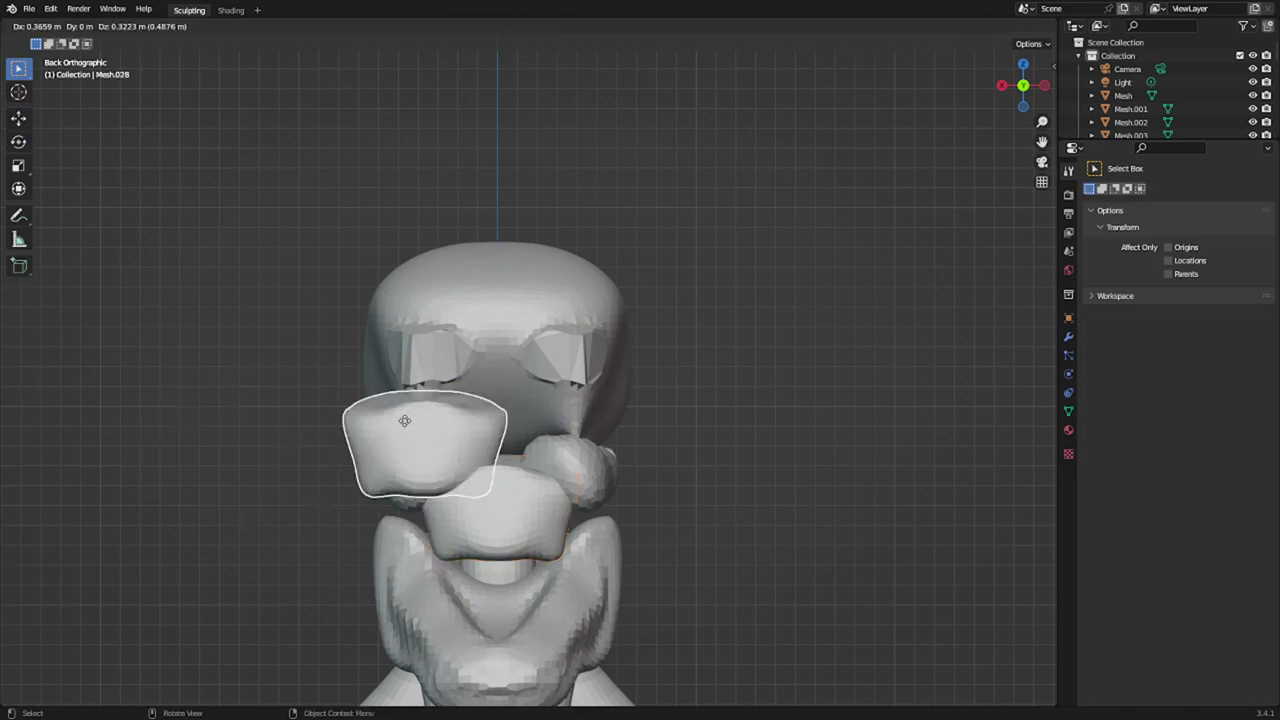
right_click(408, 421)
- Select the duplicate's whole mesh in Edit Mode, raise it along Z and move it forward along Y in front of the face
key("Tab")
key("a")
key("g")
key("z")
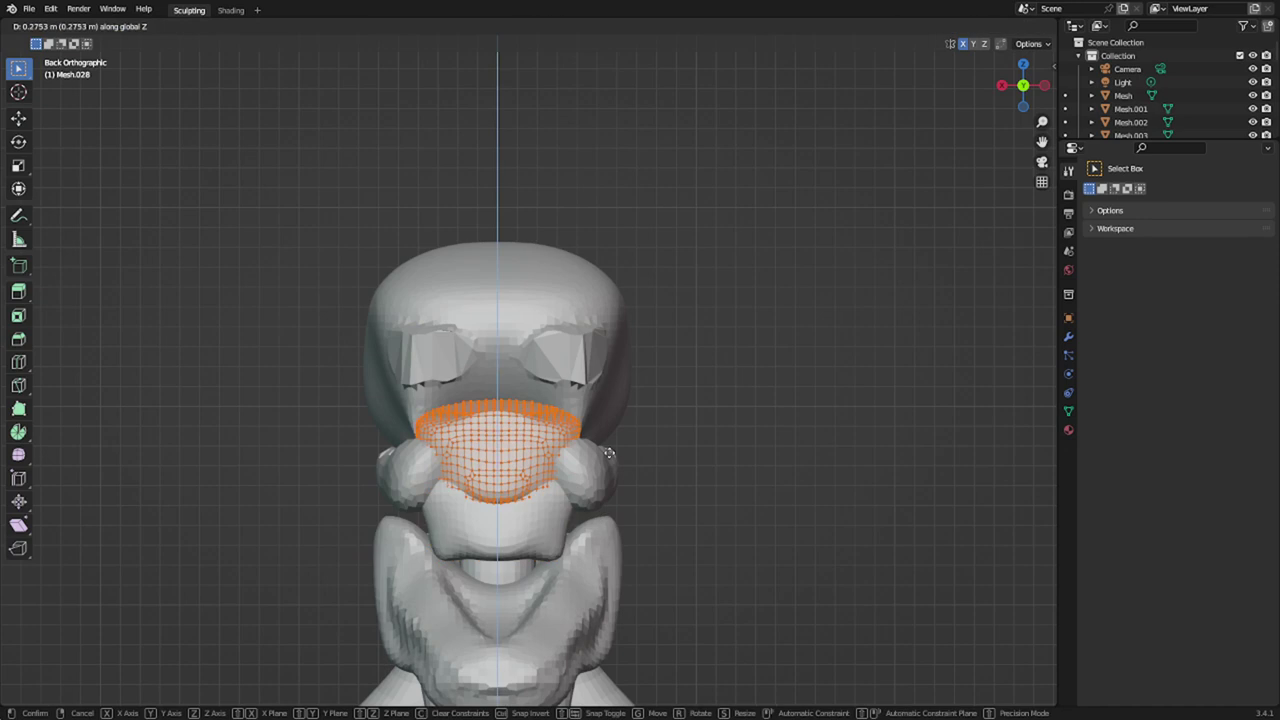
left_click(642, 407)
middle_click_drag(640, 418, 537, 455)
key("g")
key("y")
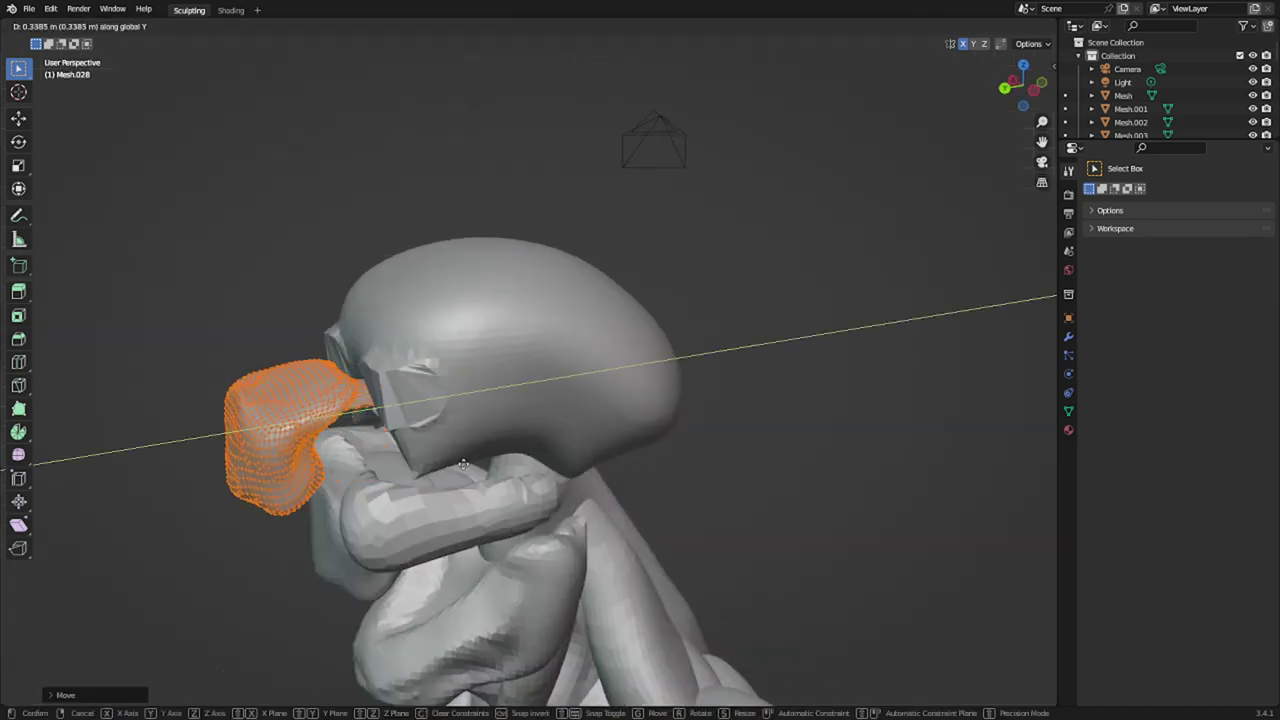
left_click(459, 462)
- Scale the duplicated block down, narrow it along X, and enlarge it uniformly to form a slim nose piece
key("s")
left_click(370, 425)
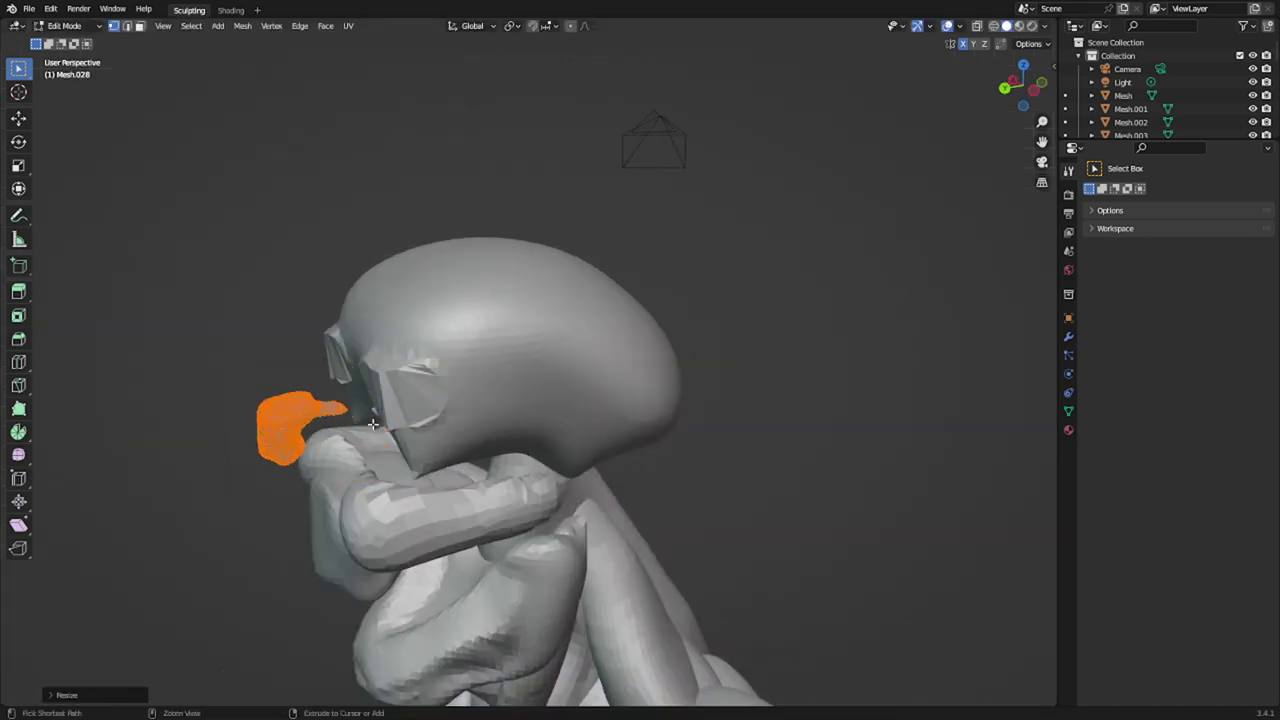
key("s")
key("x")
left_click(326, 415)
middle_click_drag(326, 415, 521, 353)
key("s")
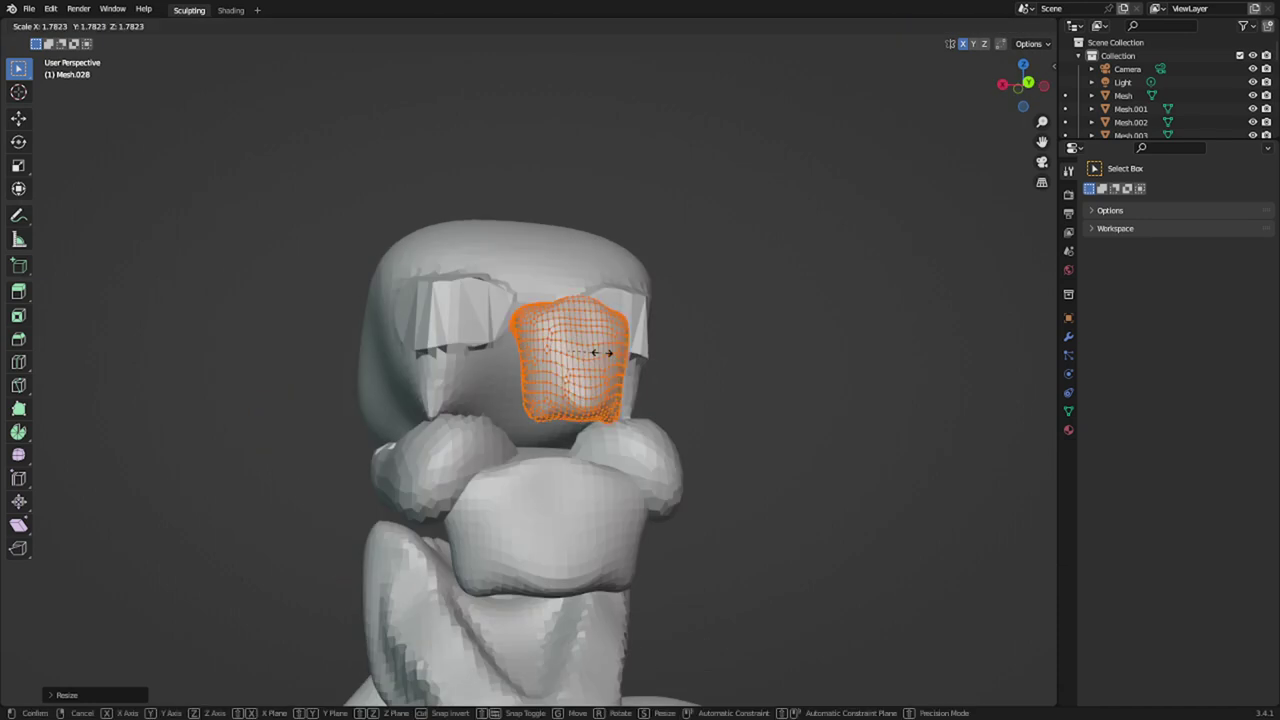
left_click(610, 351)
- Switch the nose piece to Sculpt Mode and pull its lower end down with Snake Hook at 178 px
key("ctrl+Tab")
left_click(602, 427)
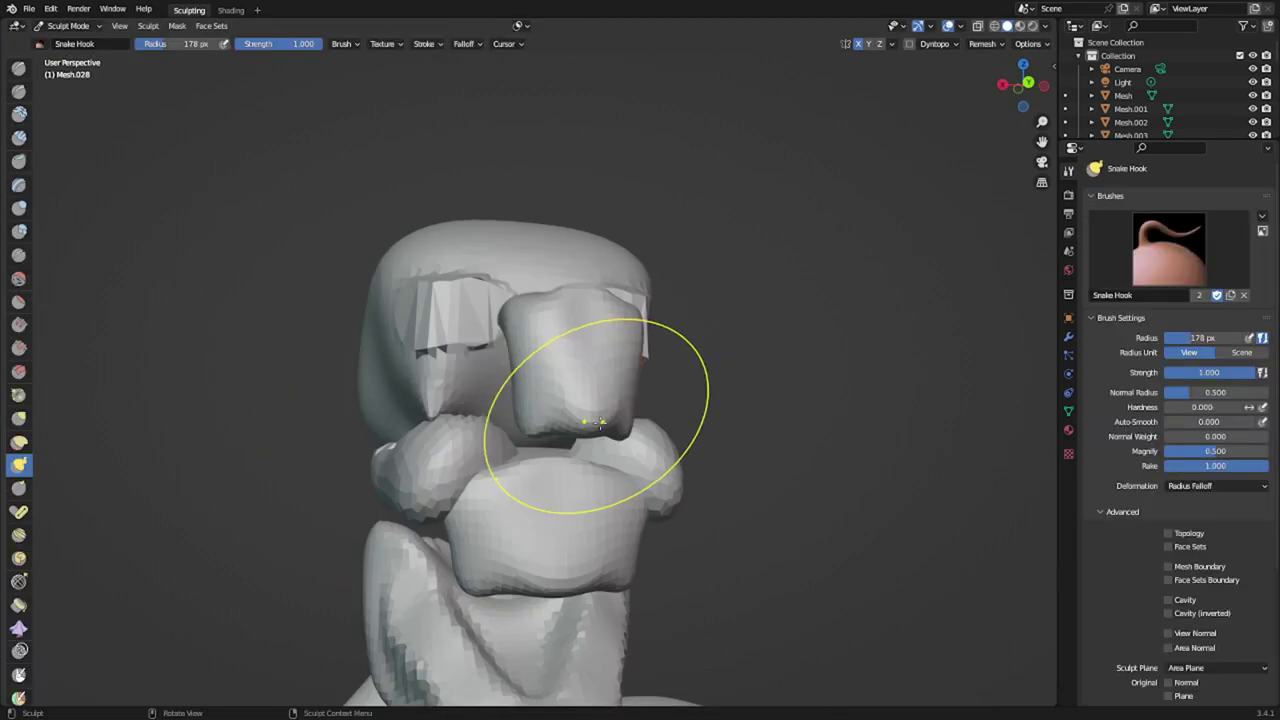
left_click_drag(579, 420, 585, 490)
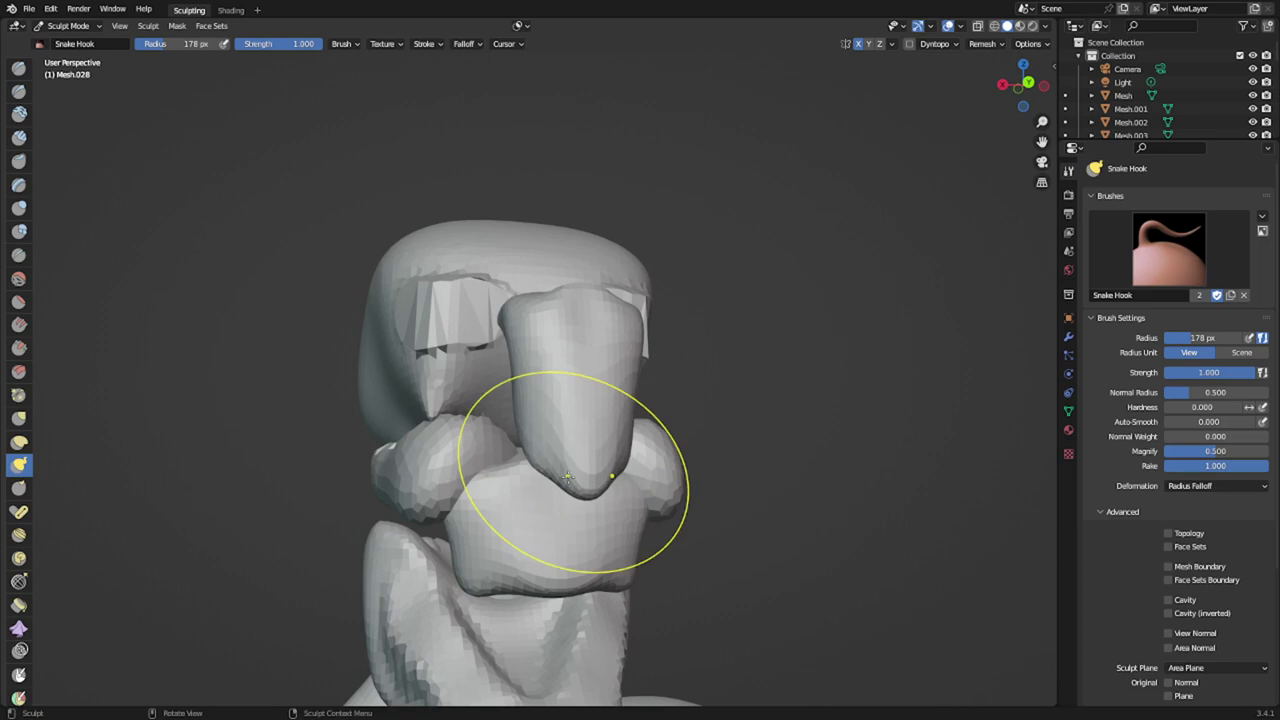
- Slant the nose piece from the brow down toward the jaw in the left view with Snake Hook, and smooth it
middle_click_drag(570, 474, 628, 454)
key("KP_1")
key("ctrl+KP_1")
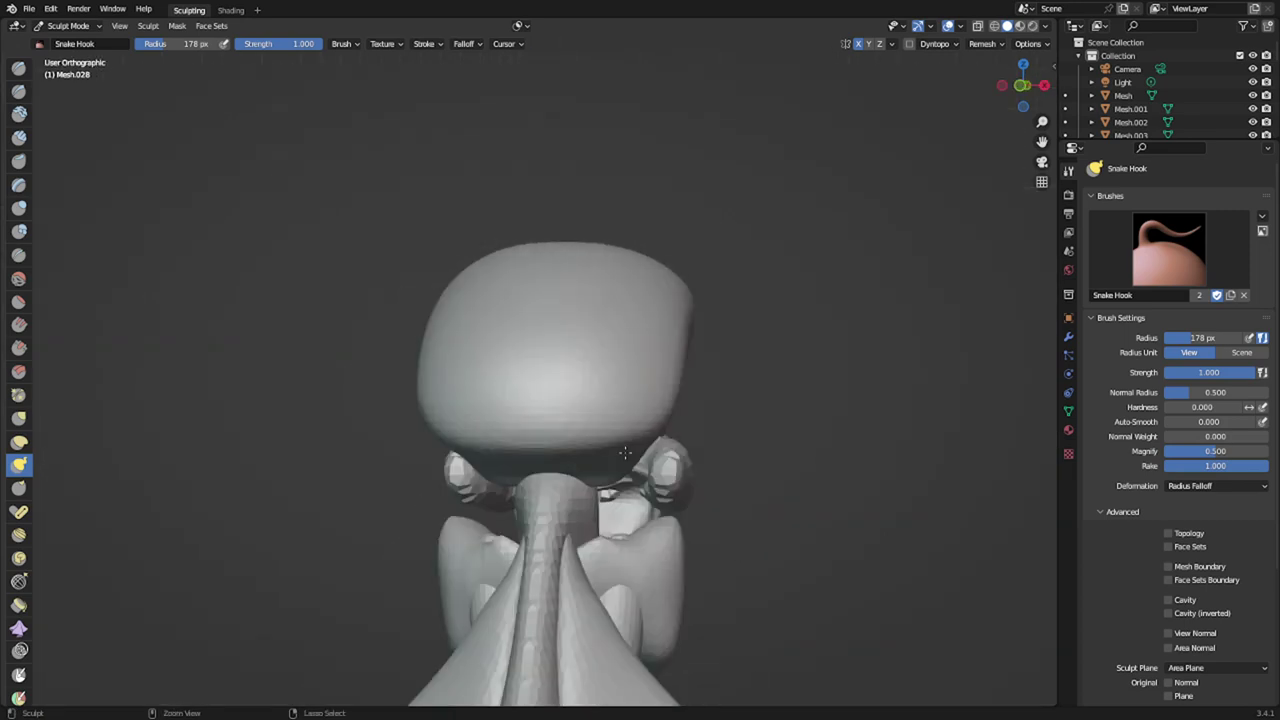
key("ctrl+KP_3")
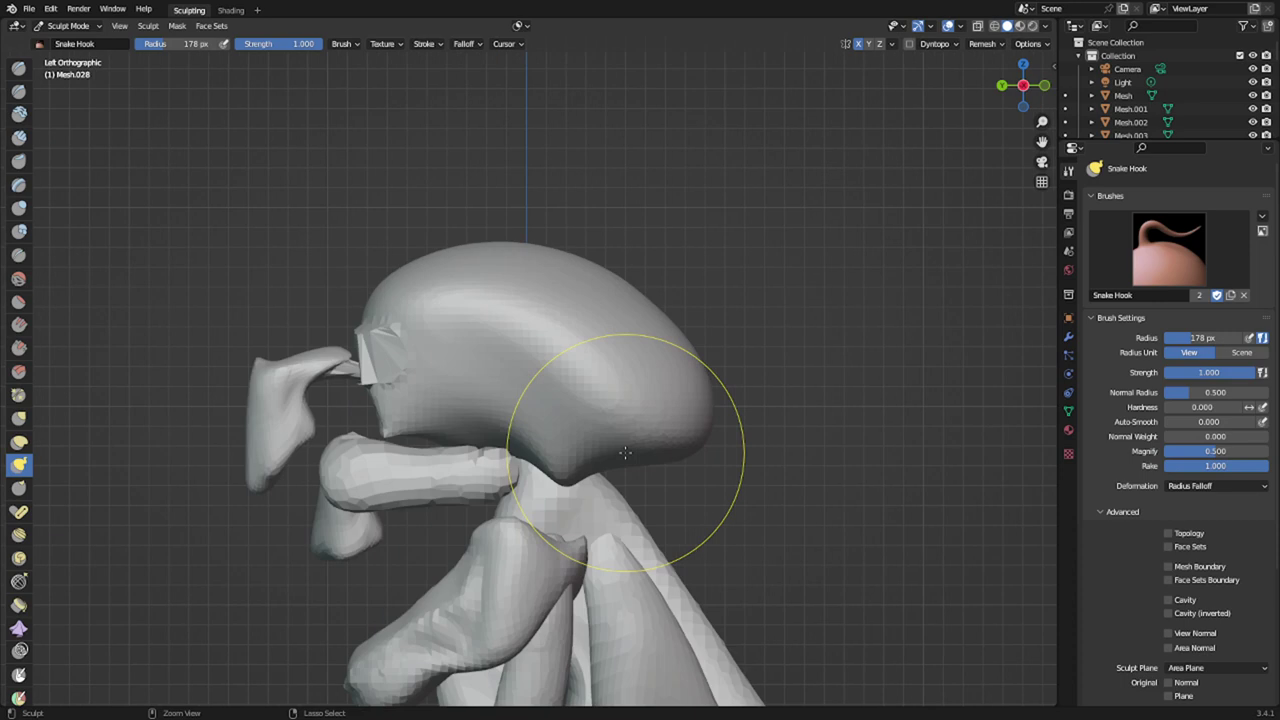
mouse_move(288, 454)
left_mouse_down()
mouse_move(312, 466)
mouse_move(264, 446)
left_mouse_up()
left_click_drag(304, 357, 341, 376)
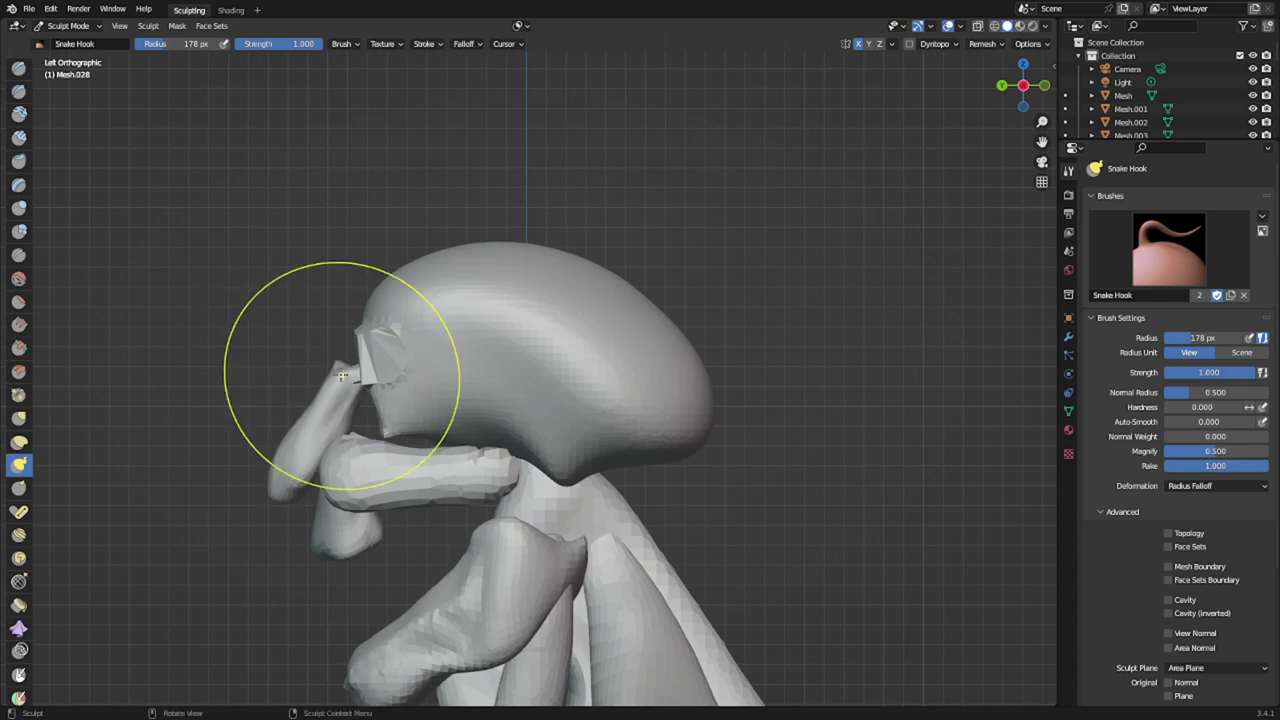
left_click_drag(322, 435, 336, 364, "shift")
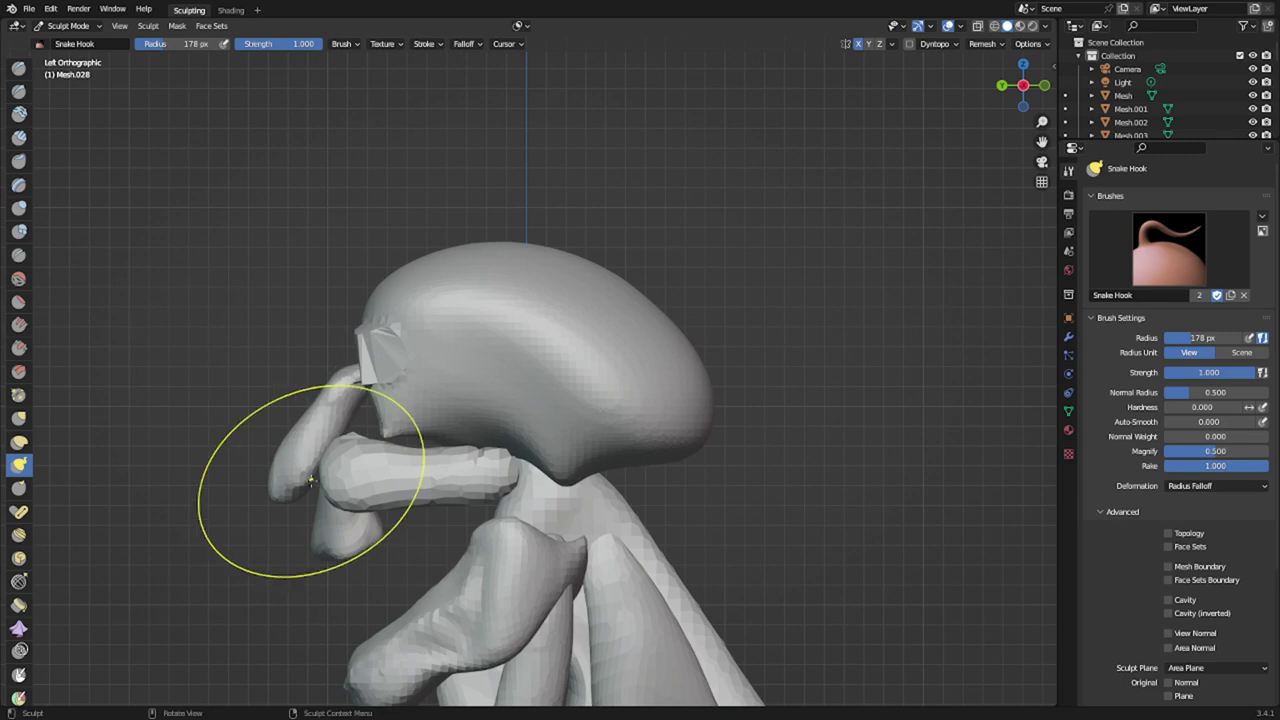
- Push the nose piece's tip back toward the face and pull its middle slightly forward and up with Snake Hook
mouse_move(272, 510)
left_mouse_down()
mouse_move(311, 443)
mouse_move(264, 438)
mouse_move(344, 464)
left_mouse_up()
mouse_move(322, 436)
left_mouse_down()
mouse_move(294, 426)
mouse_move(318, 411)
mouse_move(316, 363)
mouse_move(300, 404)
mouse_move(282, 402)
mouse_move(317, 423)
left_mouse_up()
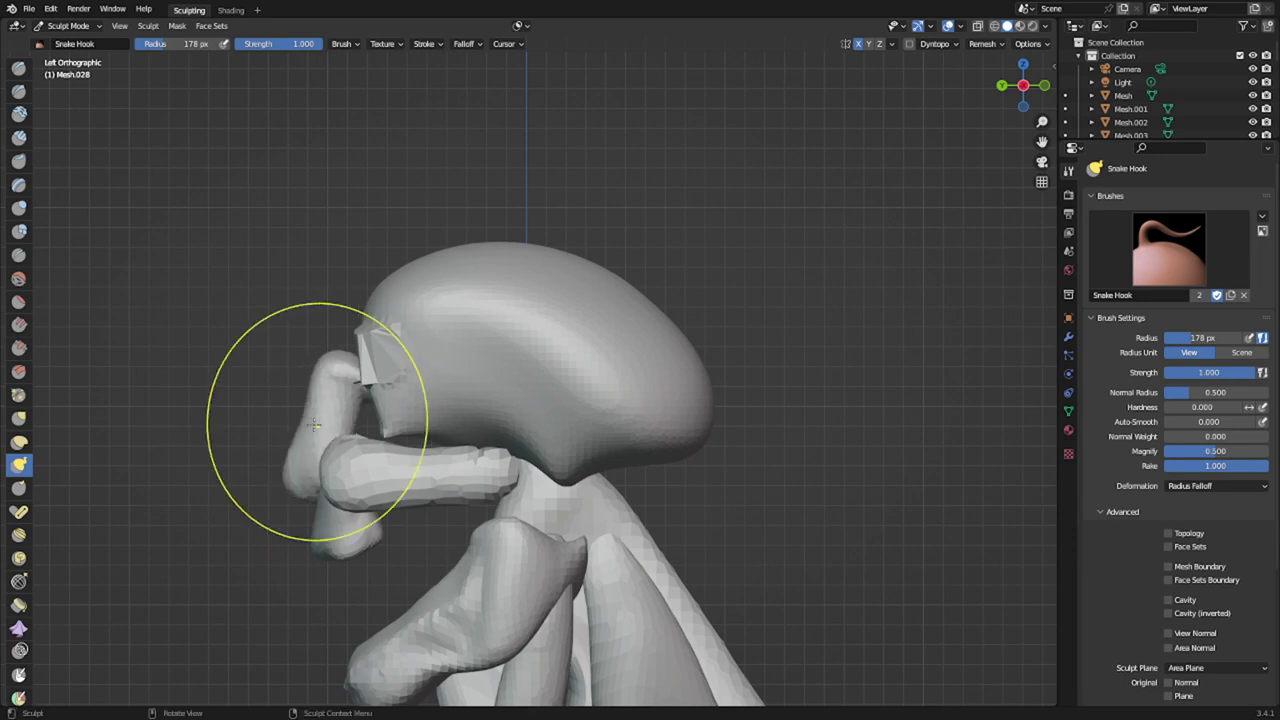
scroll(331, 388, "up", 1)
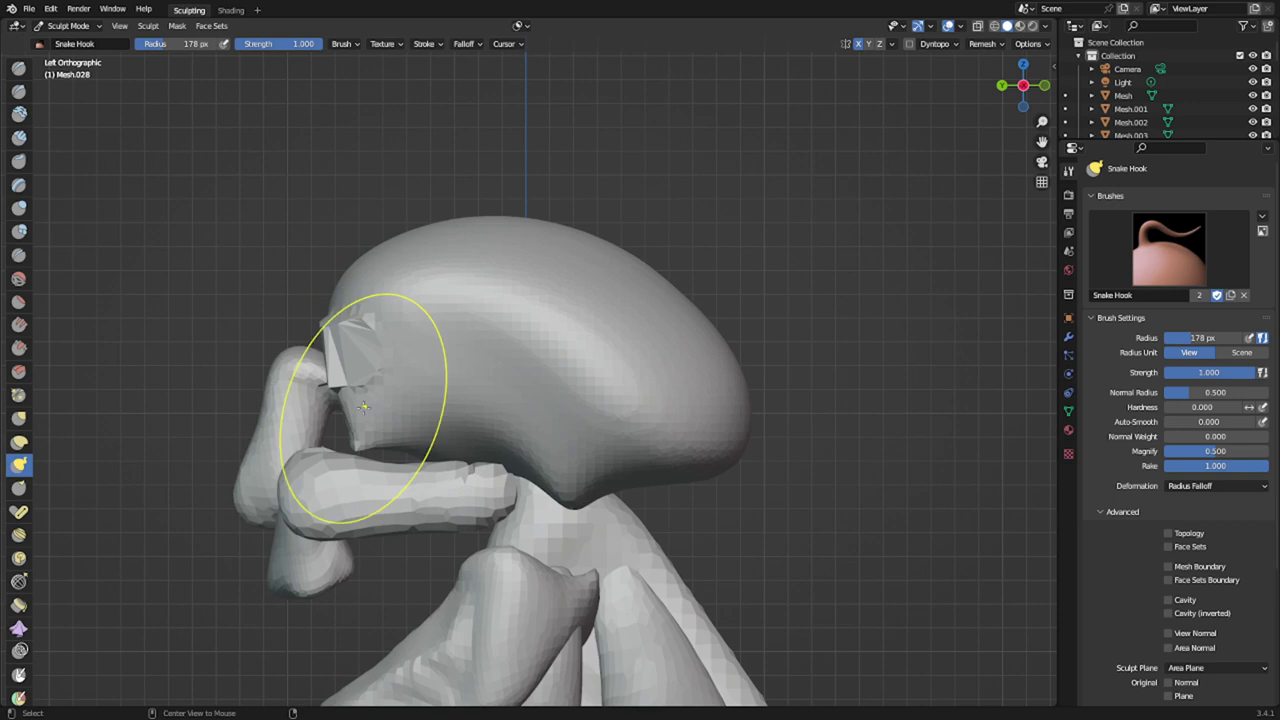
- Duplicate the cheekbone piece in Object Mode and move the copy's whole mesh up along Z to brow level
key("alt+q")
key("ctrl+Tab")
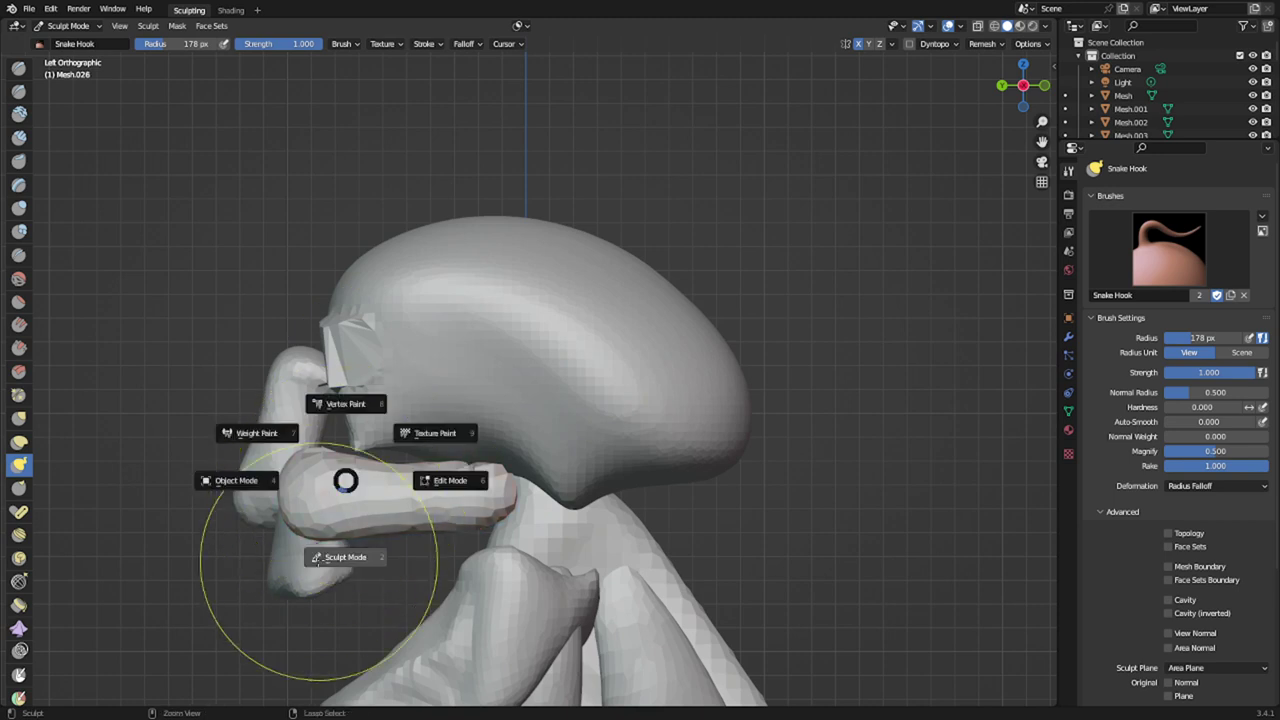
left_click(248, 492)
key("shift+d")
right_click(450, 352)
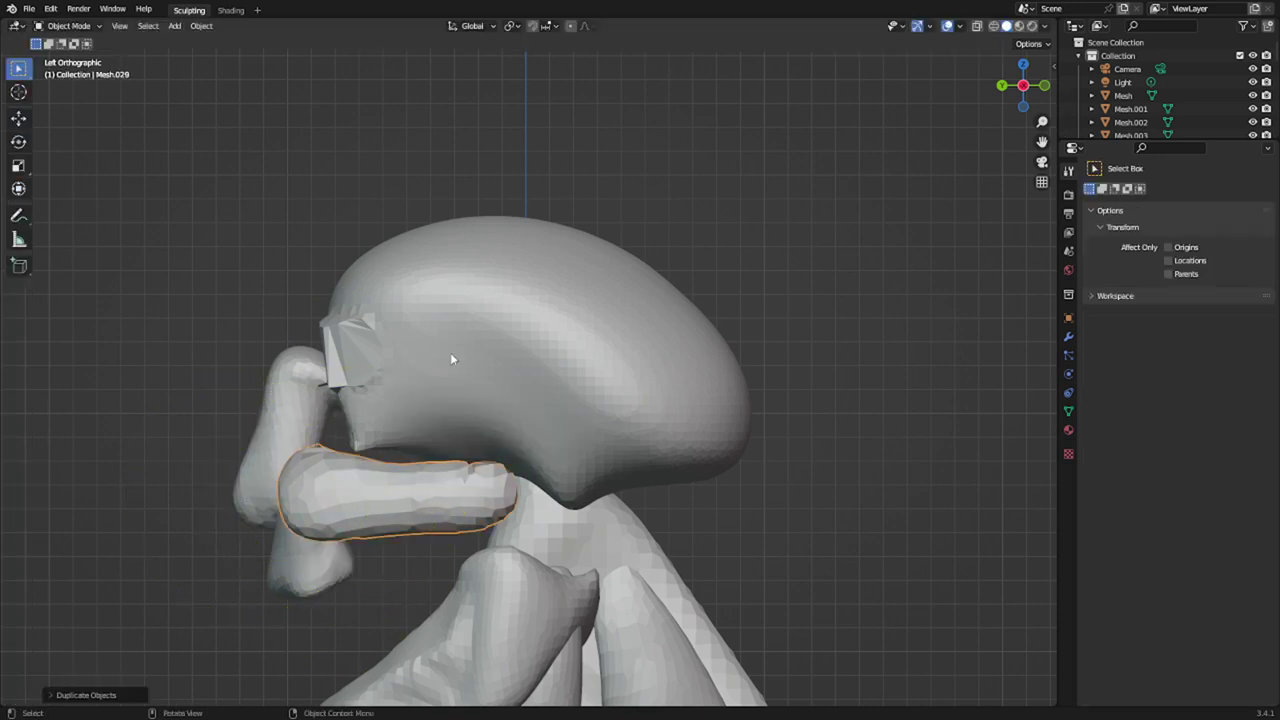
key("Tab")
key("a")
key("g")
key("z")
left_click(420, 345)
key("Tab")
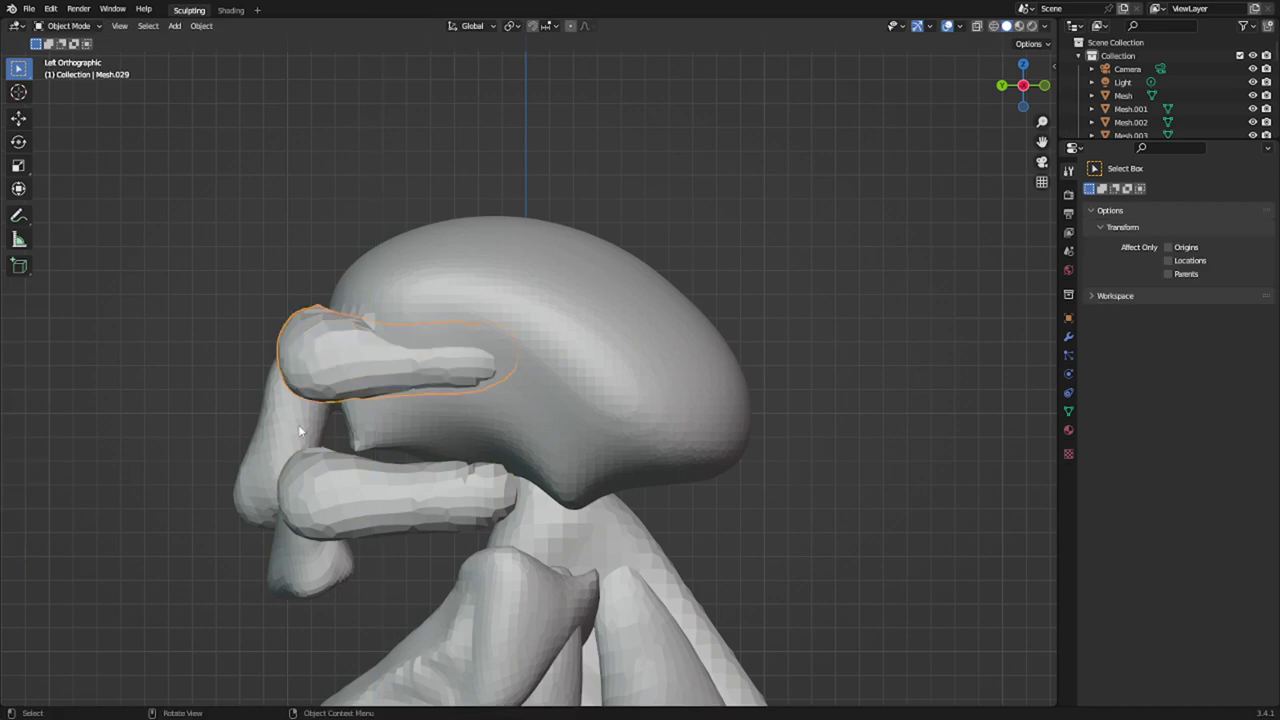
- Switch the brow copy to Sculpt Mode and enlarge the Snake Hook radius to 163 px
middle_click_drag(299, 426, 457, 404)
key("ctrl+Tab")
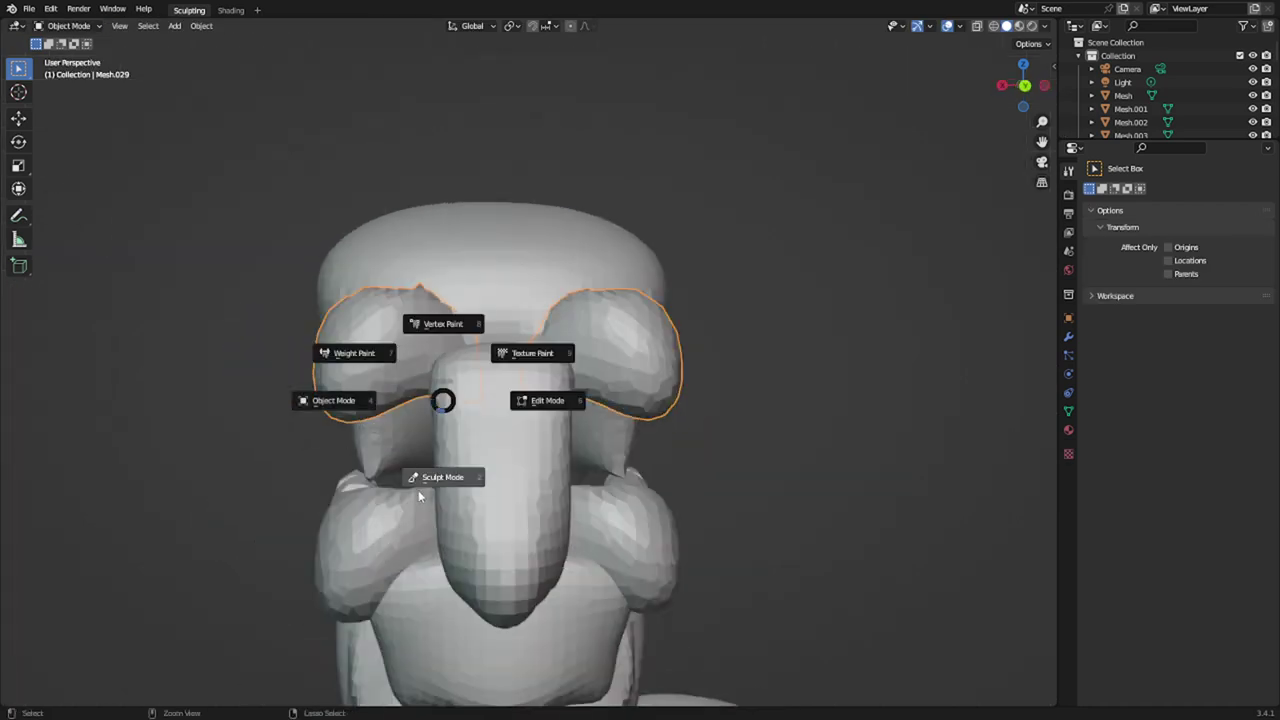
left_click(428, 478)
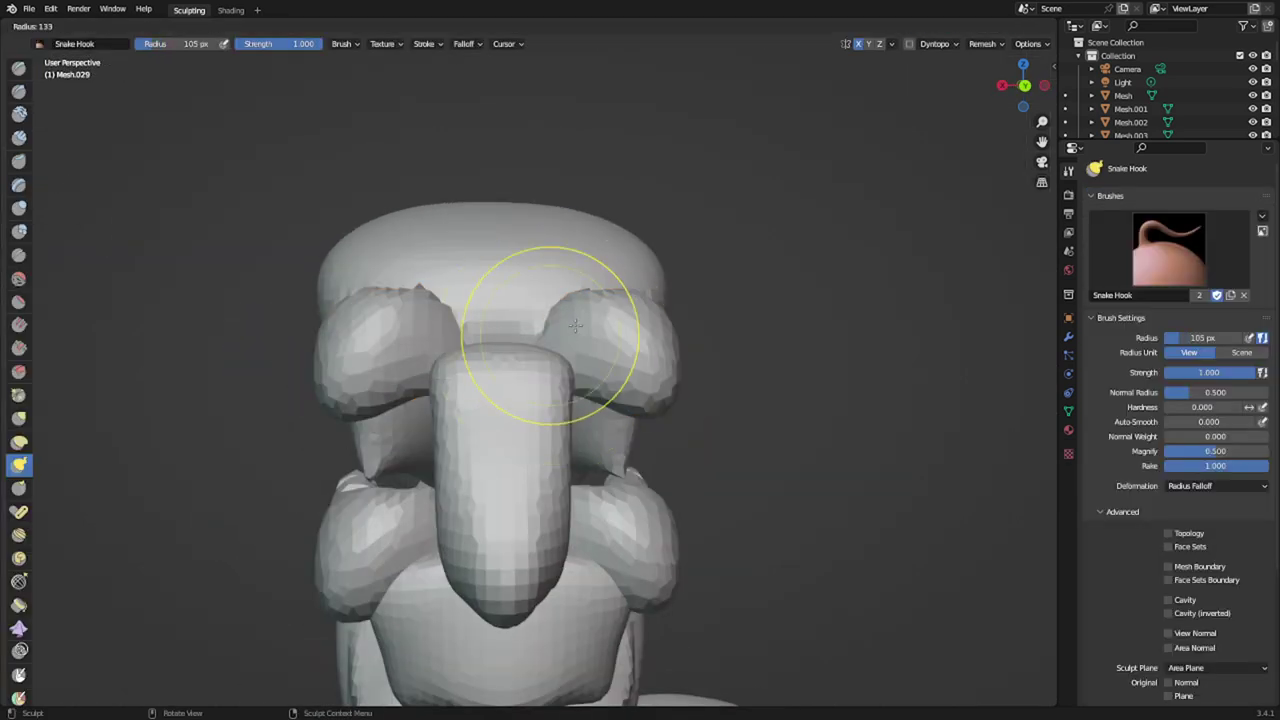
middle_click_drag(580, 328, 548, 466)
- Narrow the upper end of the nose piece into a slim bridge with Snake Hook at 163 px and 98 px
key("alt+q")
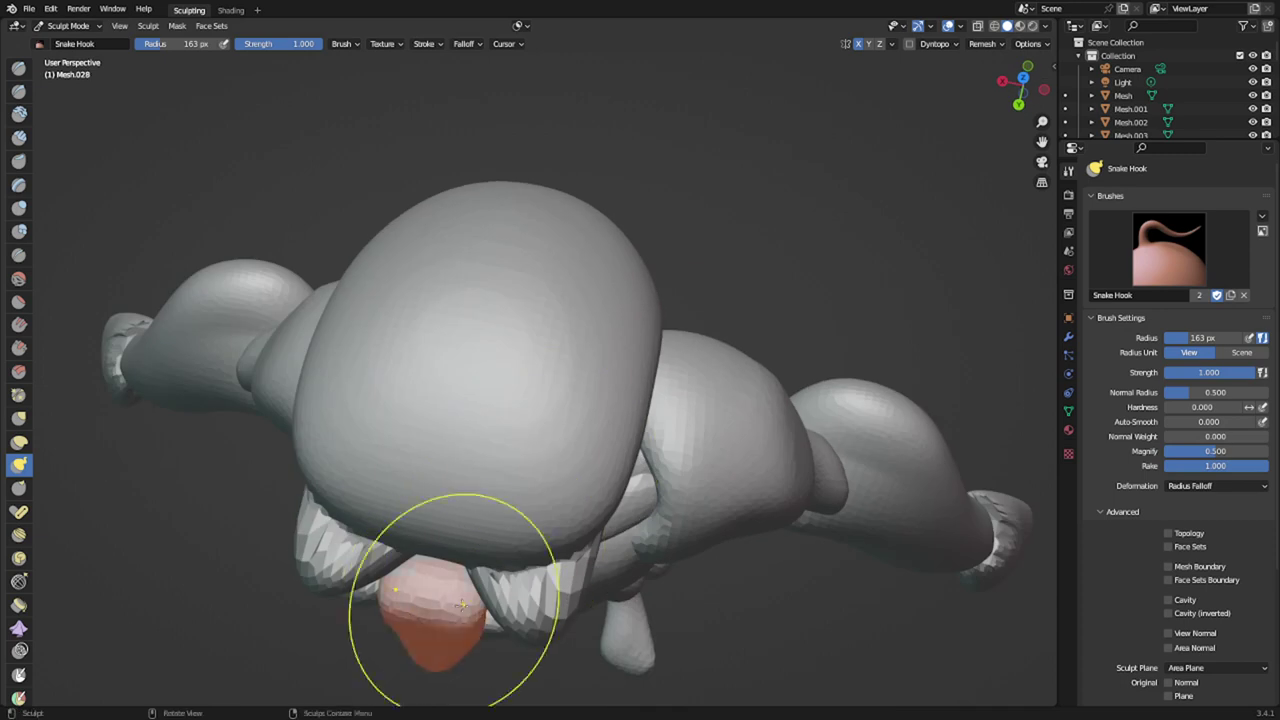
left_click_drag(456, 601, 435, 588)
key("f")
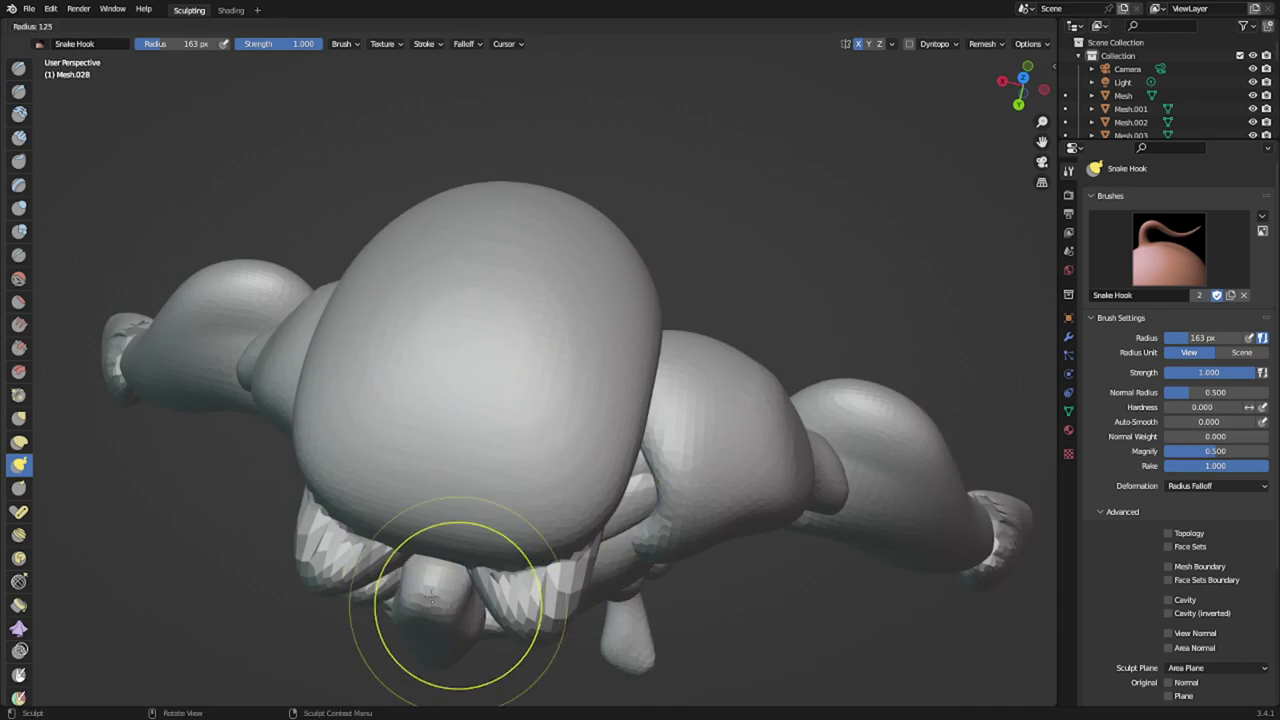
left_click(441, 571)
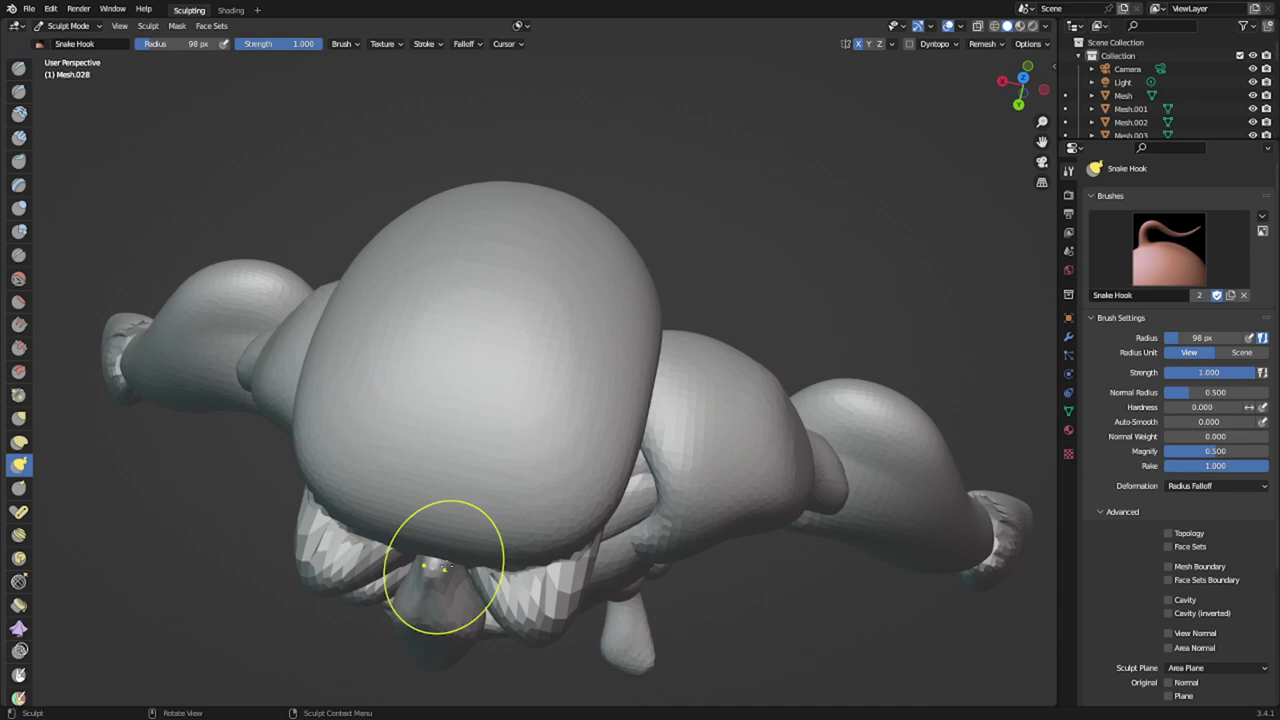
left_click_drag(481, 638, 442, 626)
middle_click_drag(480, 600, 466, 457)
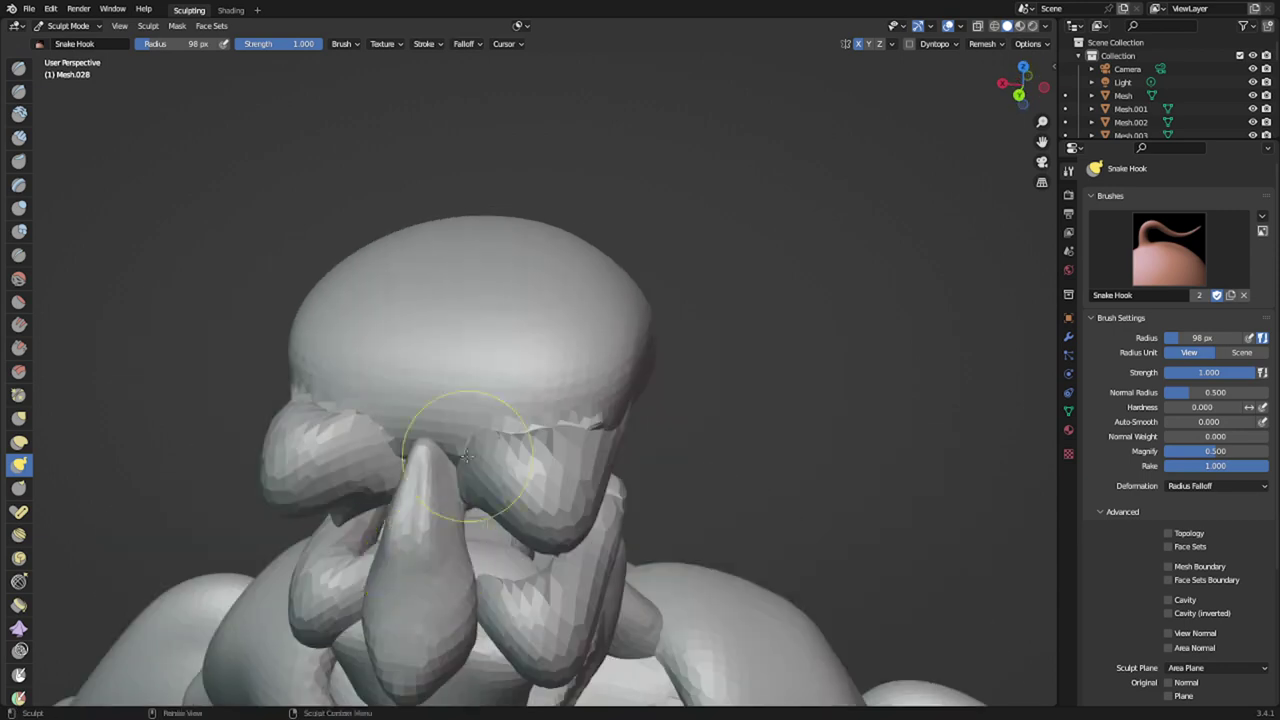
left_click_drag(427, 589, 427, 581)
- Remesh the brow piece and pull its inner ends in toward the nose bridge with Snake Hook at 146 px
key("alt+q")
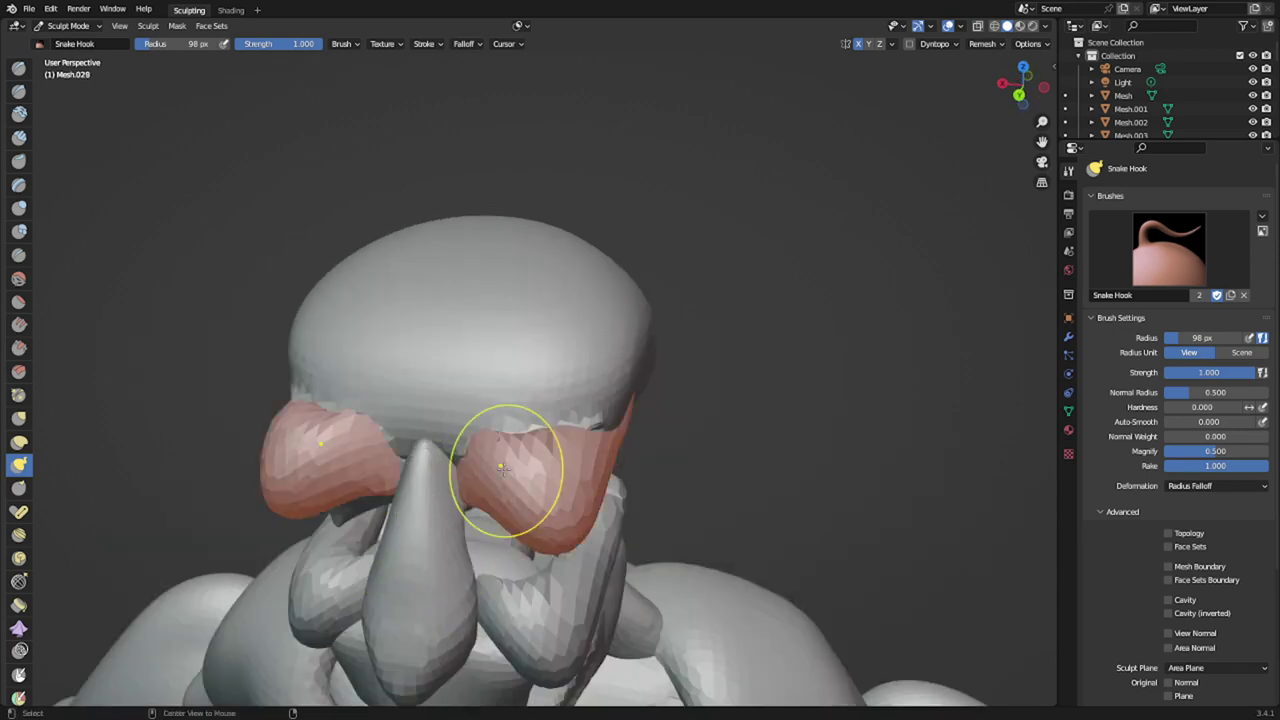
middle_click_drag(506, 474, 522, 528)
key("f")
left_click(549, 528)
key("ctrl+r")
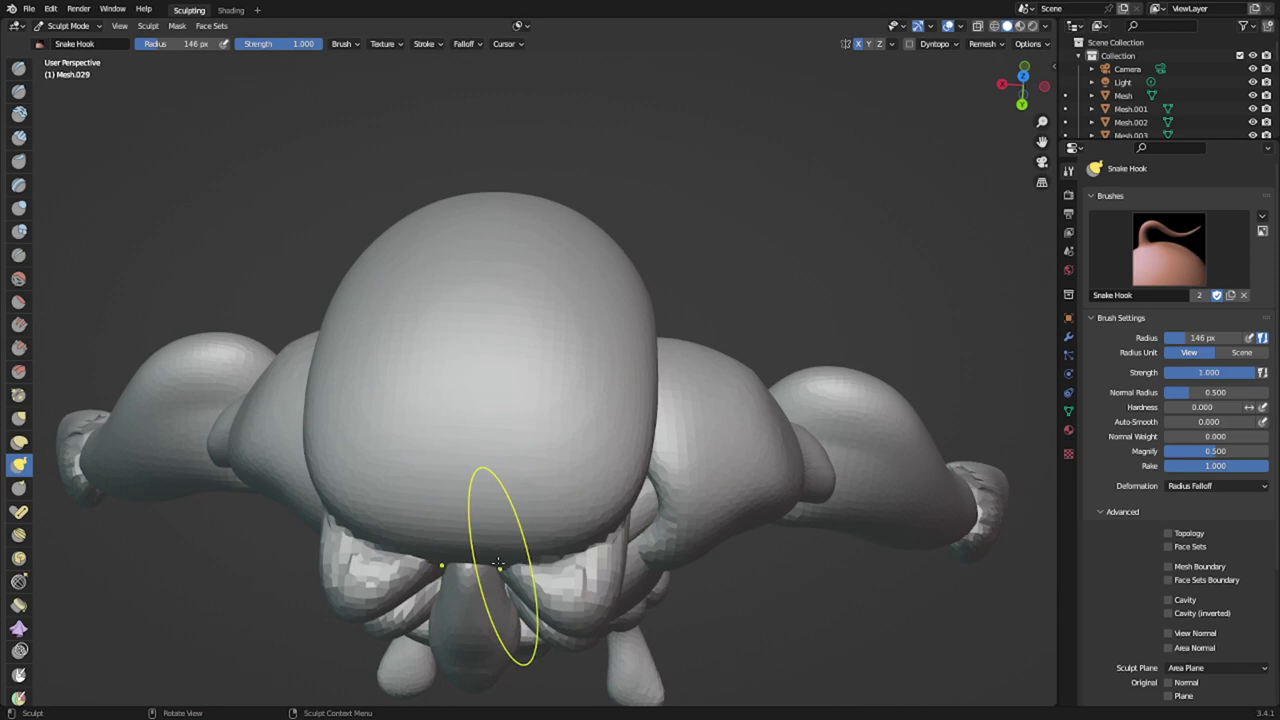
left_click_drag(471, 583, 463, 585)
left_click_drag(432, 586, 456, 596)
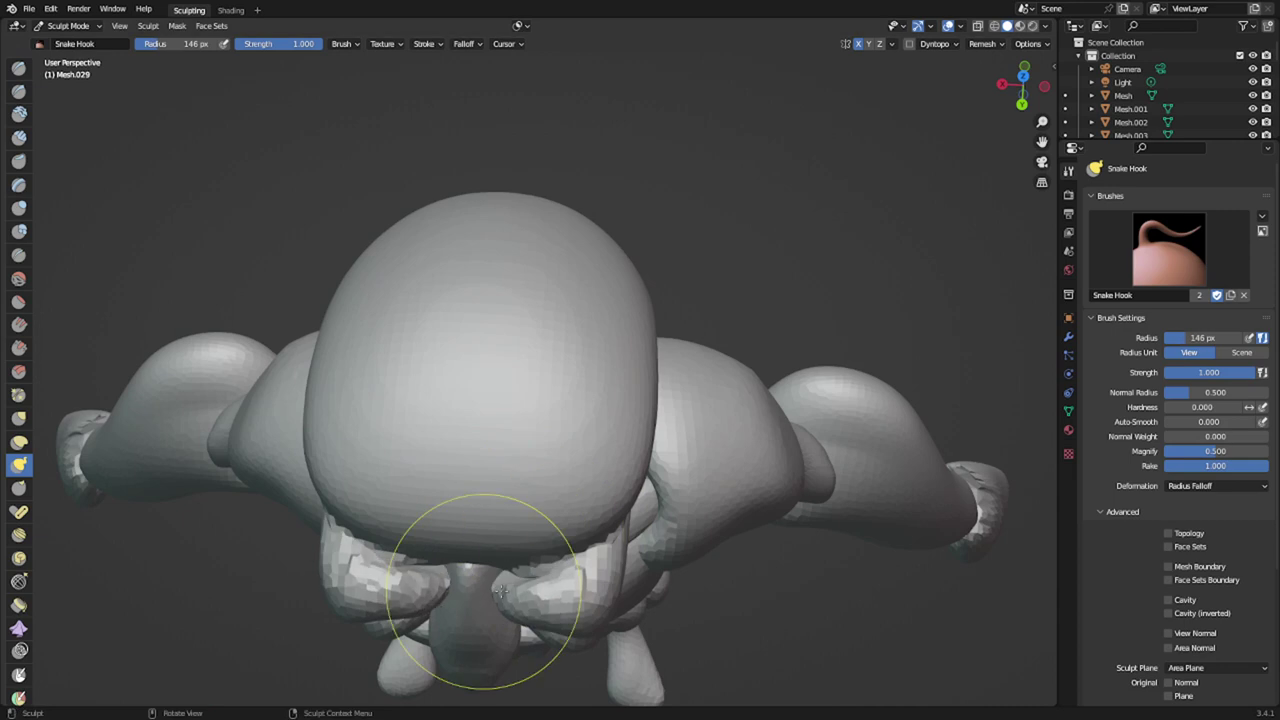
middle_click_drag(500, 592, 594, 400)
mouse_move(512, 372)
left_mouse_down()
mouse_move(461, 337)
mouse_move(442, 269)
left_mouse_up()
- Pull the underside of the brow's inner end toward the nose bridge from below, and set the Snake Hook radius to 275 px
middle_click_drag(555, 321, 405, 240)
scroll(345, 366, "down", 1)
scroll(402, 400, "up", 4)
middle_click_drag(404, 408, 564, 487, "shift")
scroll(566, 488, "up", 3)
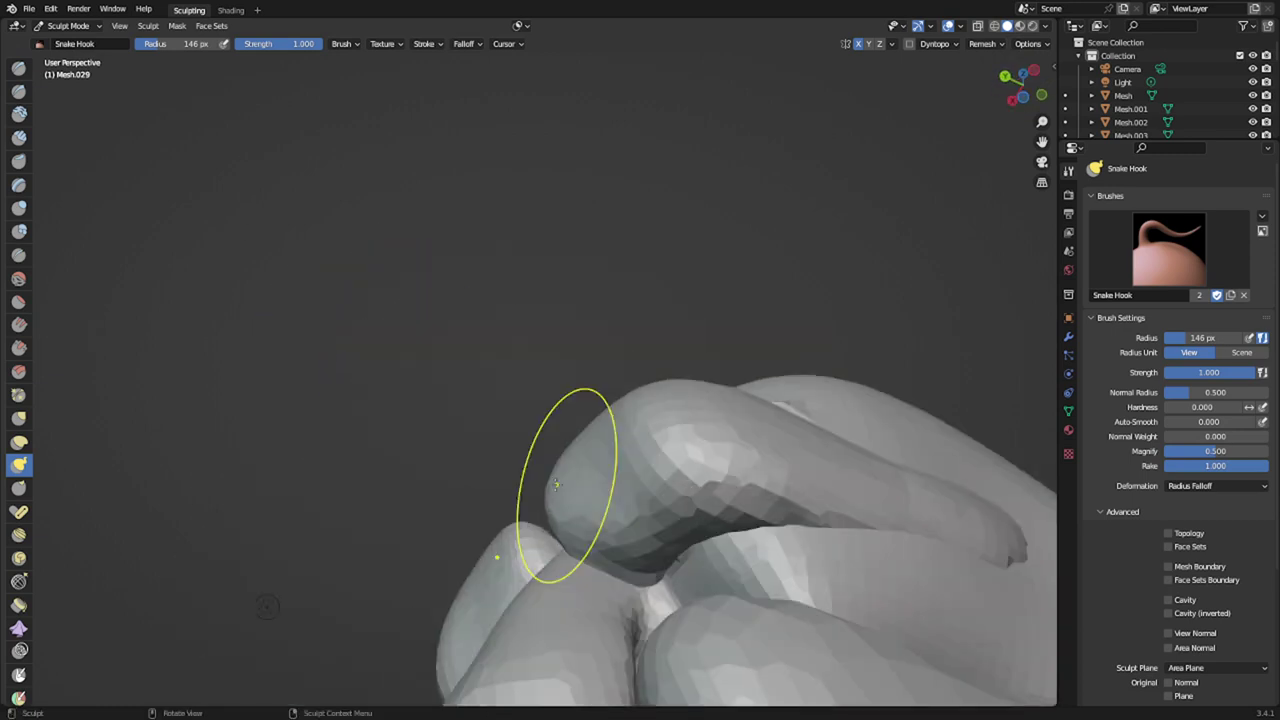
left_click_drag(636, 583, 579, 589)
key("f")
left_click(634, 577)
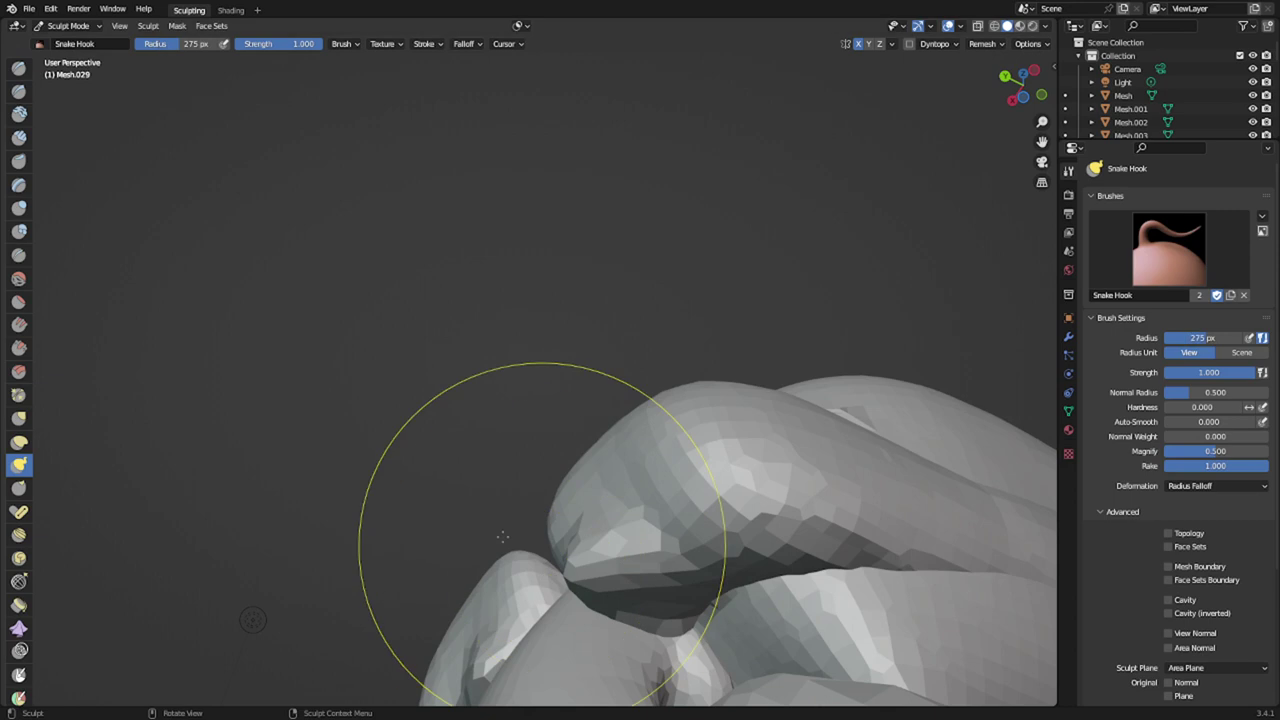
- Build up the brow's inner ends with the Draw brush at 166 px, and tighten them with the Pinch brush
middle_click_drag(540, 546, 677, 634)
key("x")
left_click_drag(421, 529, 421, 529)
key("f")
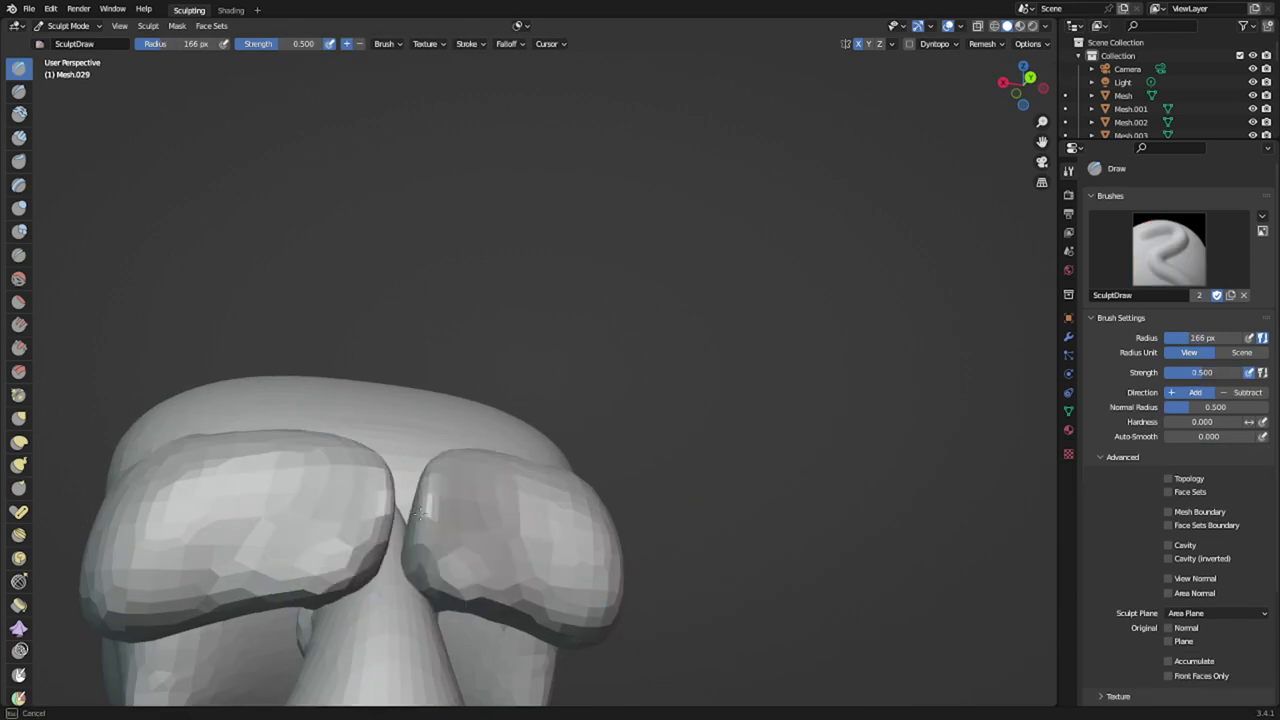
key("p")
left_click_drag(427, 538, 462, 530)
- Add volume to the brow's inner ends beside the nose bridge in the back view with the Draw brush
scroll(469, 528, "down", 3)
middle_click_drag(469, 528, 320, 550)
scroll(350, 552, "down", 2)
key("KP_1")
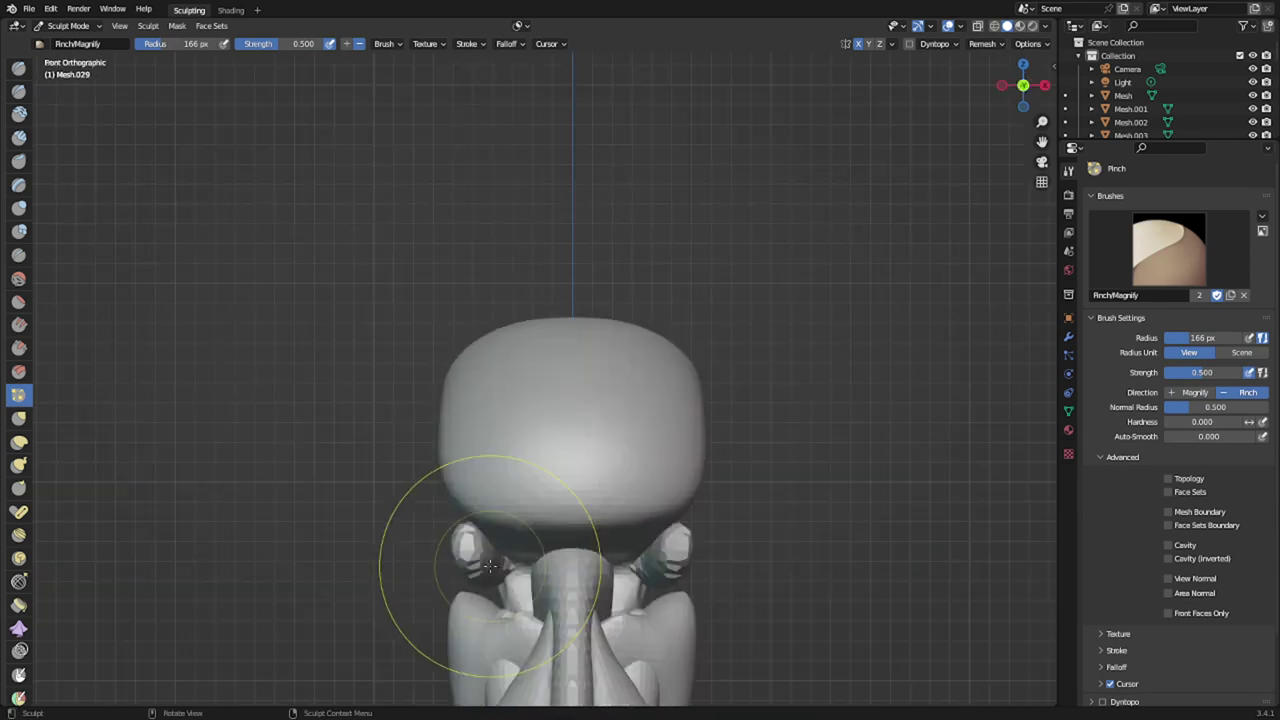
key("ctrl+KP_1")
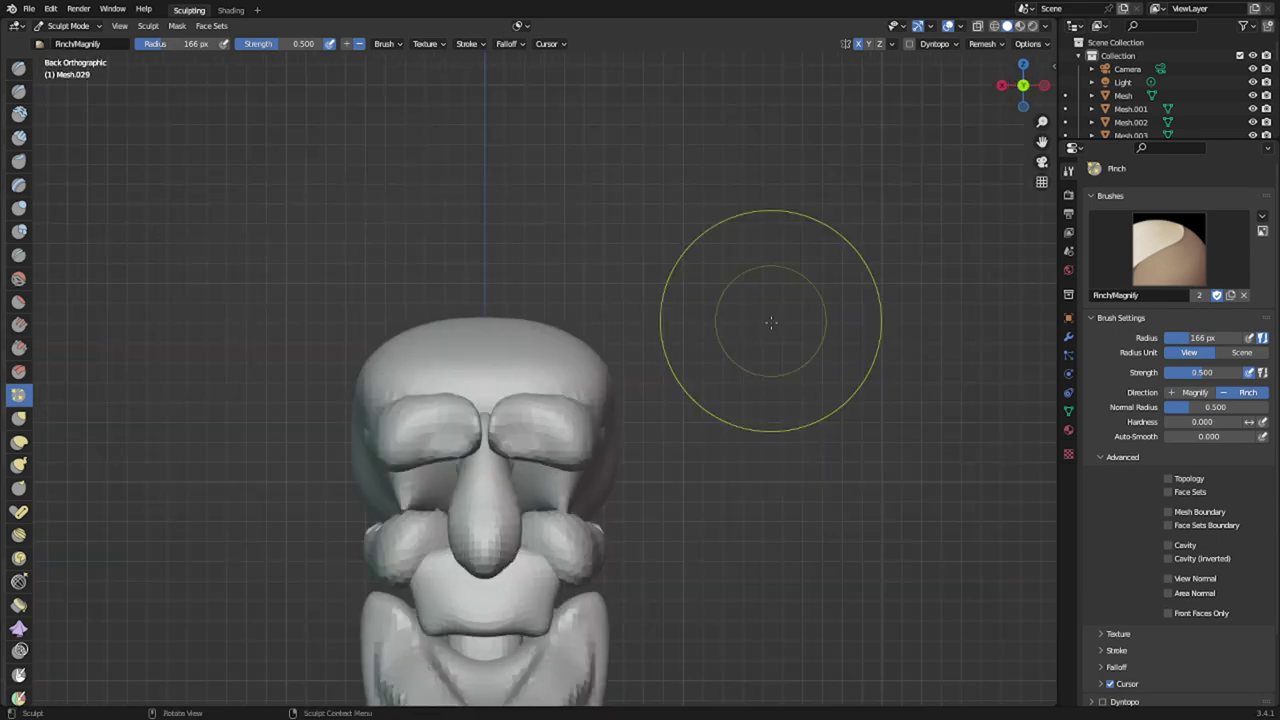
scroll(771, 321, "up", 4)
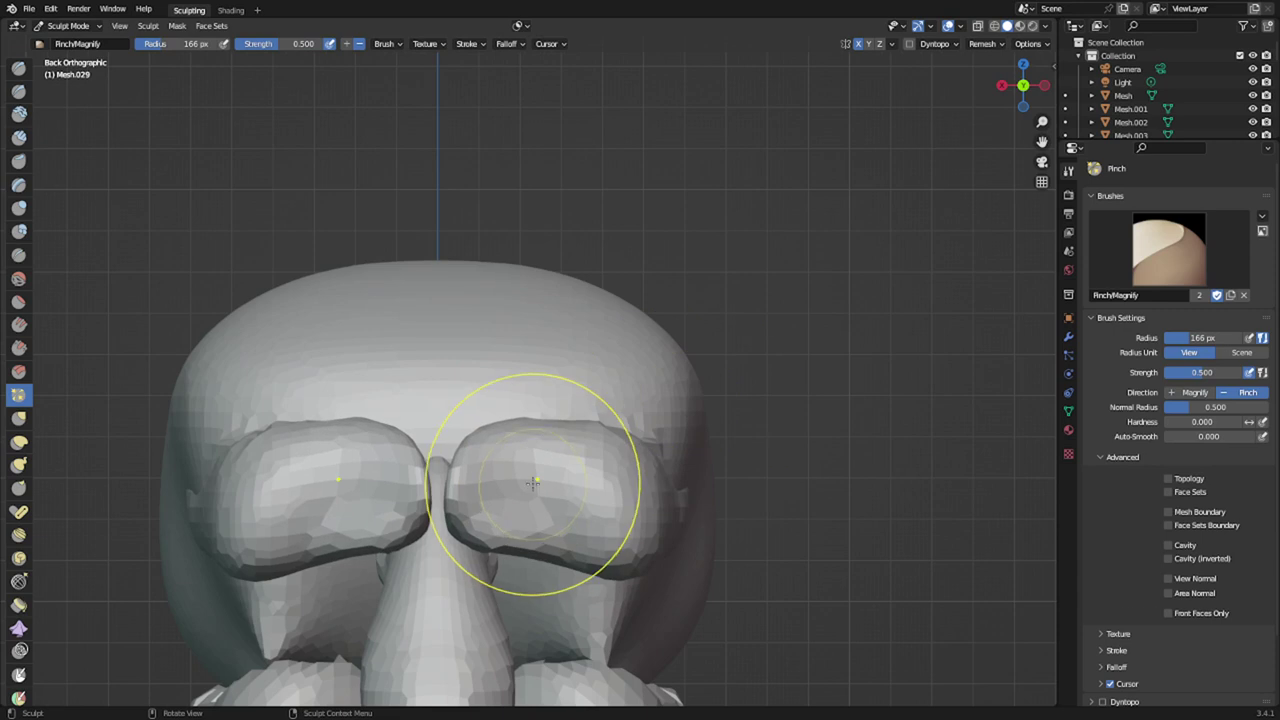
key("x")
mouse_move(533, 484)
left_mouse_down()
mouse_move(556, 490)
mouse_move(488, 513)
left_mouse_up()
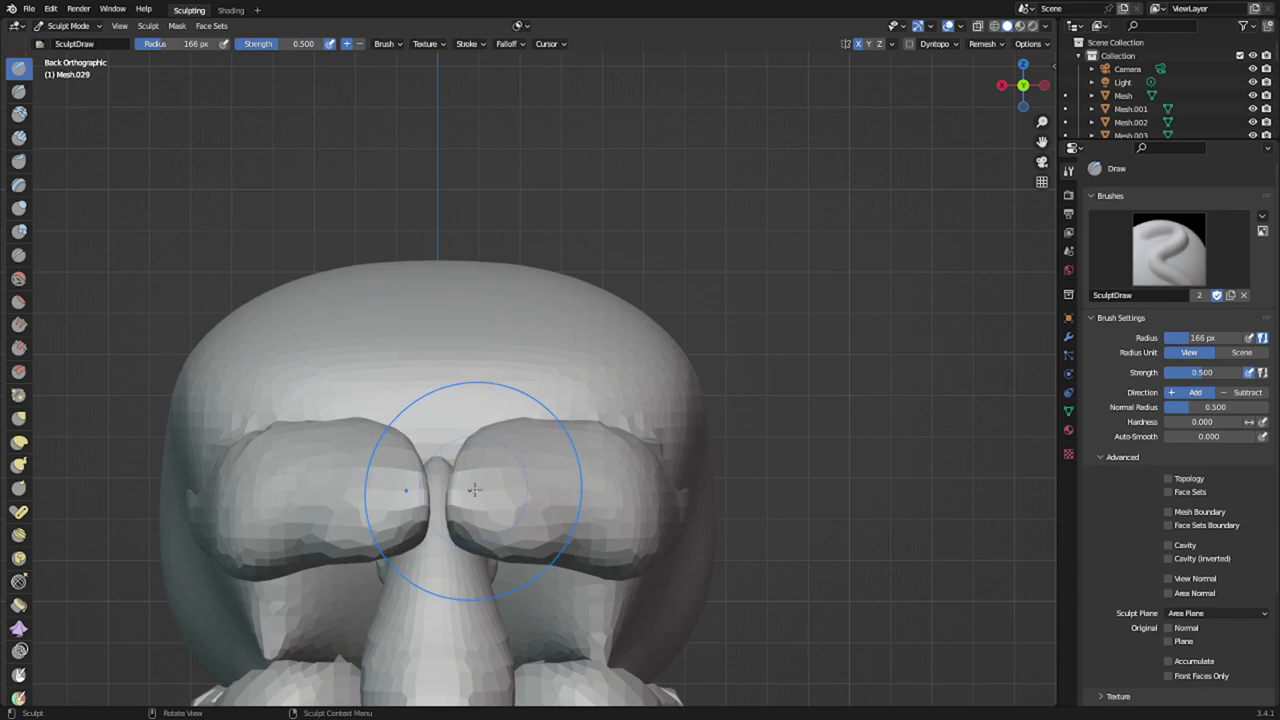
- Arch the brows with Snake Hook at 295 px, lowering the inner ends, lifting the lower edge and widening the outer ends
key("k")
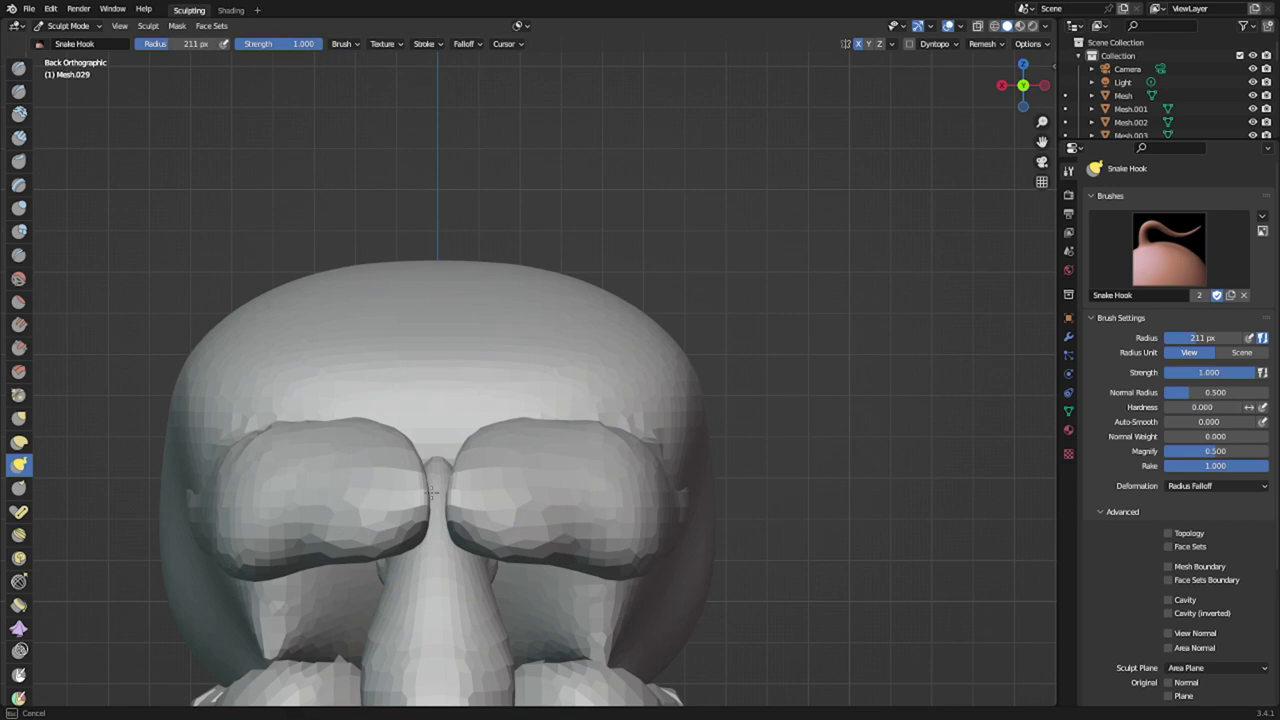
key("f")
left_click(603, 537)
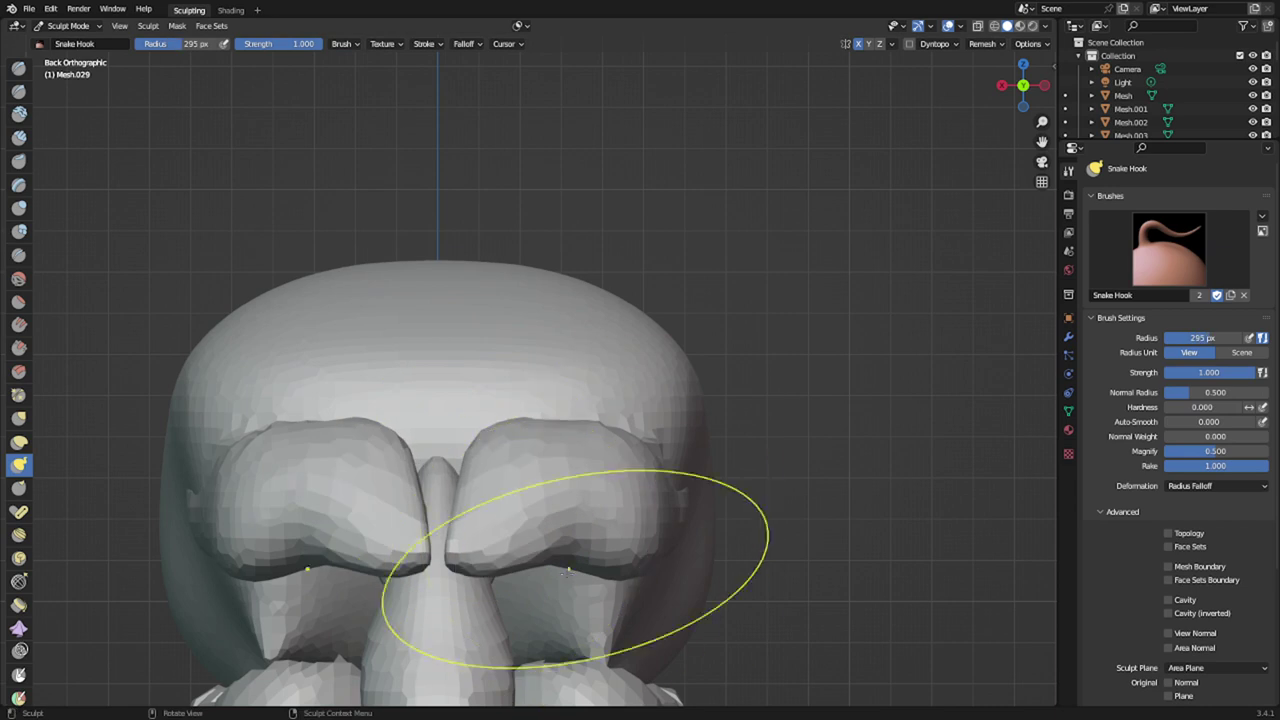
left_click_drag(576, 568, 597, 557)
left_click_drag(520, 558, 525, 537)
left_click_drag(588, 564, 617, 574)
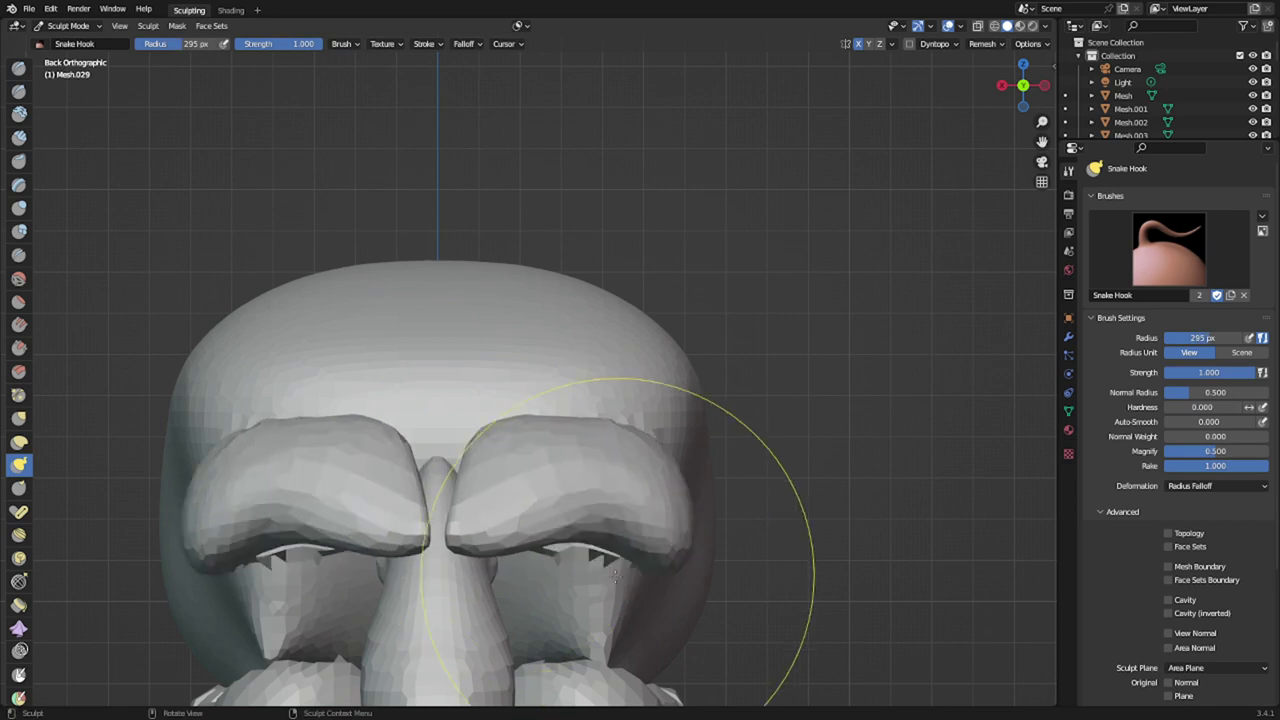
- Switch to the cheekbone piece and reshape its front with Snake Hook at 295 px and 221 px, extending it toward the nose
middle_click_drag(617, 574, 585, 413, "shift")
key("alt+q")
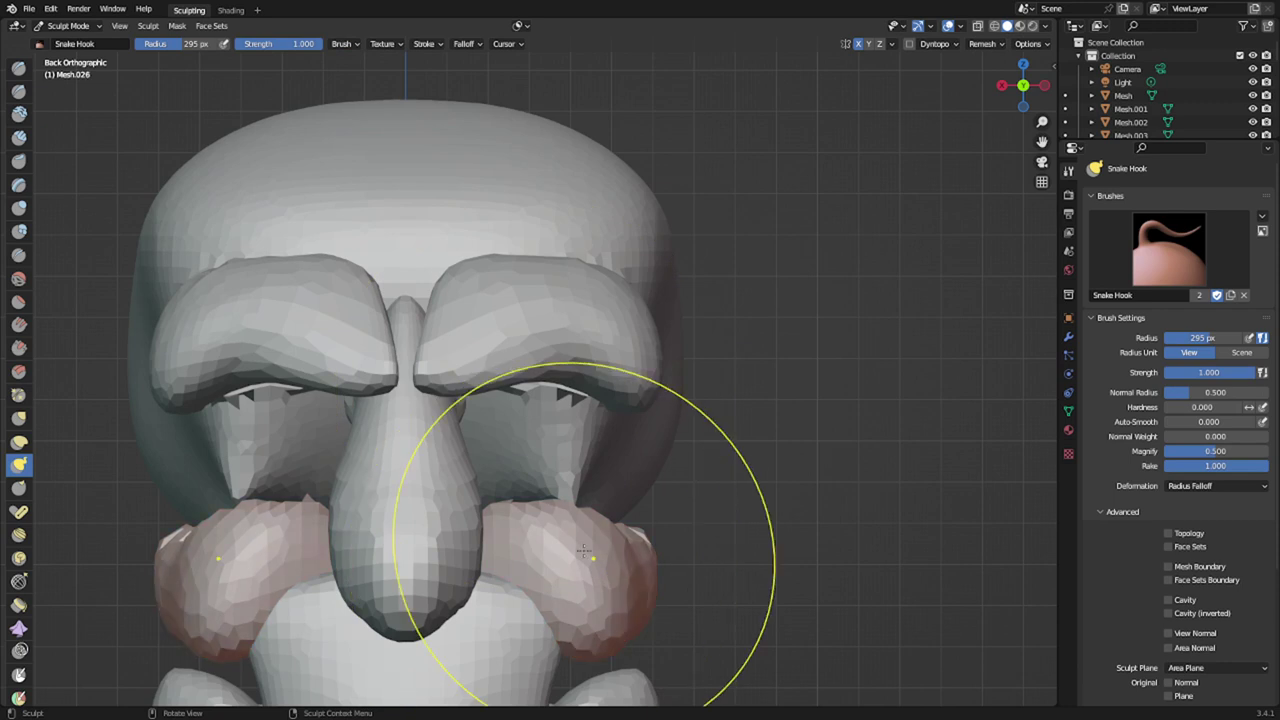
mouse_move(585, 557)
middle_mouse_down()
mouse_move(500, 580)
mouse_move(434, 639)
middle_mouse_up()
left_click_drag(580, 548, 668, 518)
key("f")
left_click(783, 485)
left_click_drag(645, 467, 582, 480)
middle_click_drag(580, 480, 704, 437)
left_click_drag(529, 535, 432, 506)
- Switch to the nose piece and pull its tip up with Snake Hook to shorten the nose
key("alt+q")
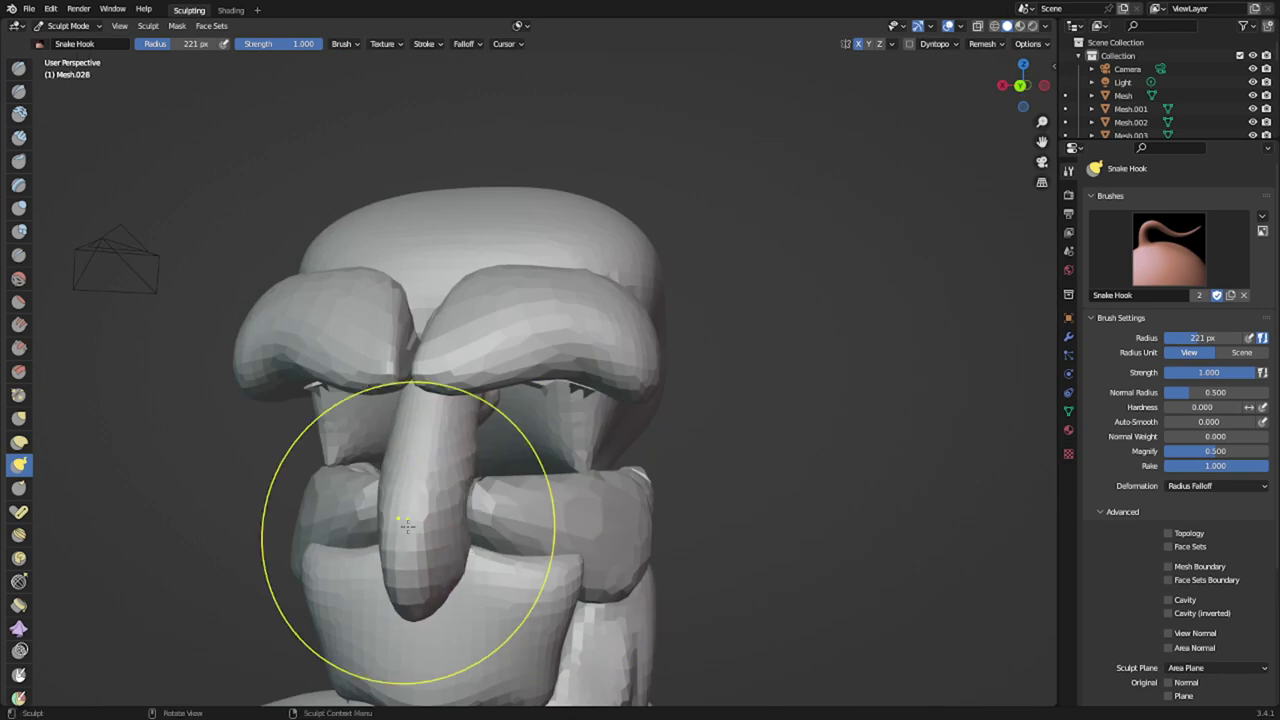
mouse_move(420, 608)
left_mouse_down()
mouse_move(421, 534)
mouse_move(476, 518)
mouse_move(449, 511)
left_mouse_up()
mouse_move(445, 511)
middle_mouse_down()
mouse_move(314, 514)
mouse_move(449, 506)
middle_mouse_up()
- Duplicate the brow piece, select one linked half of the copy in Edit Mode, and move it down over the cheekbone
key("alt+q")
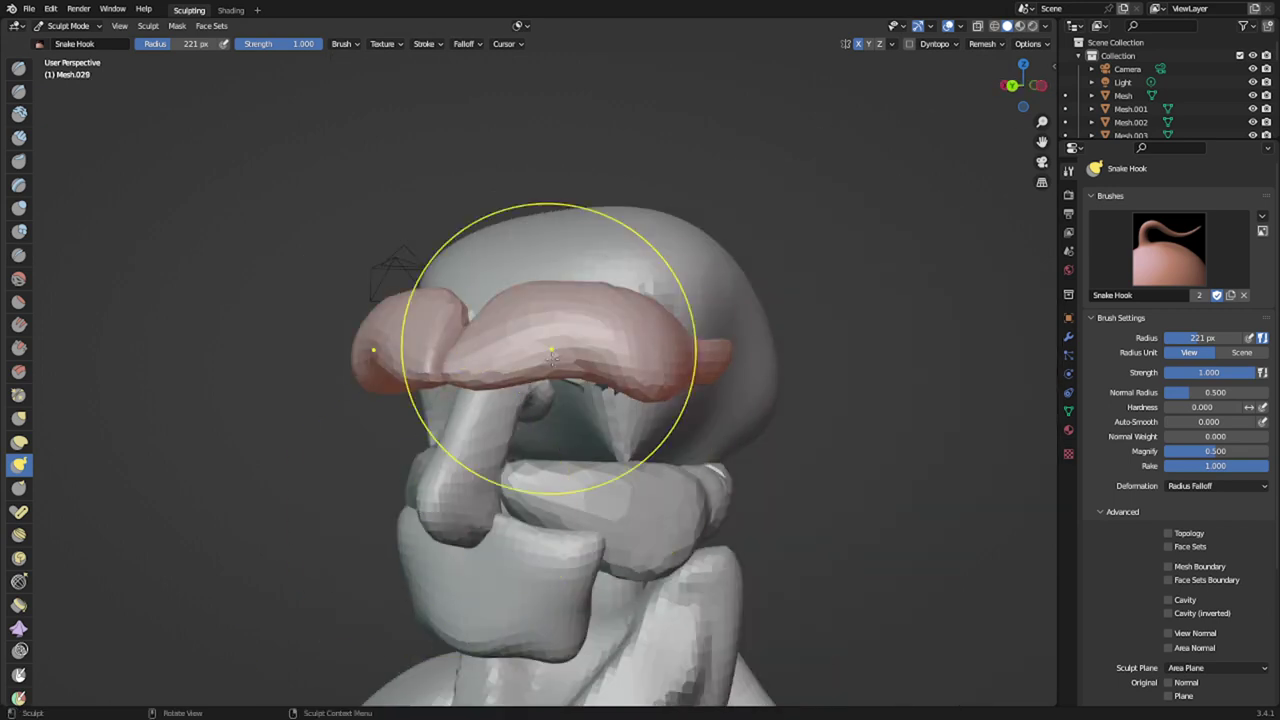
key("ctrl+Tab")
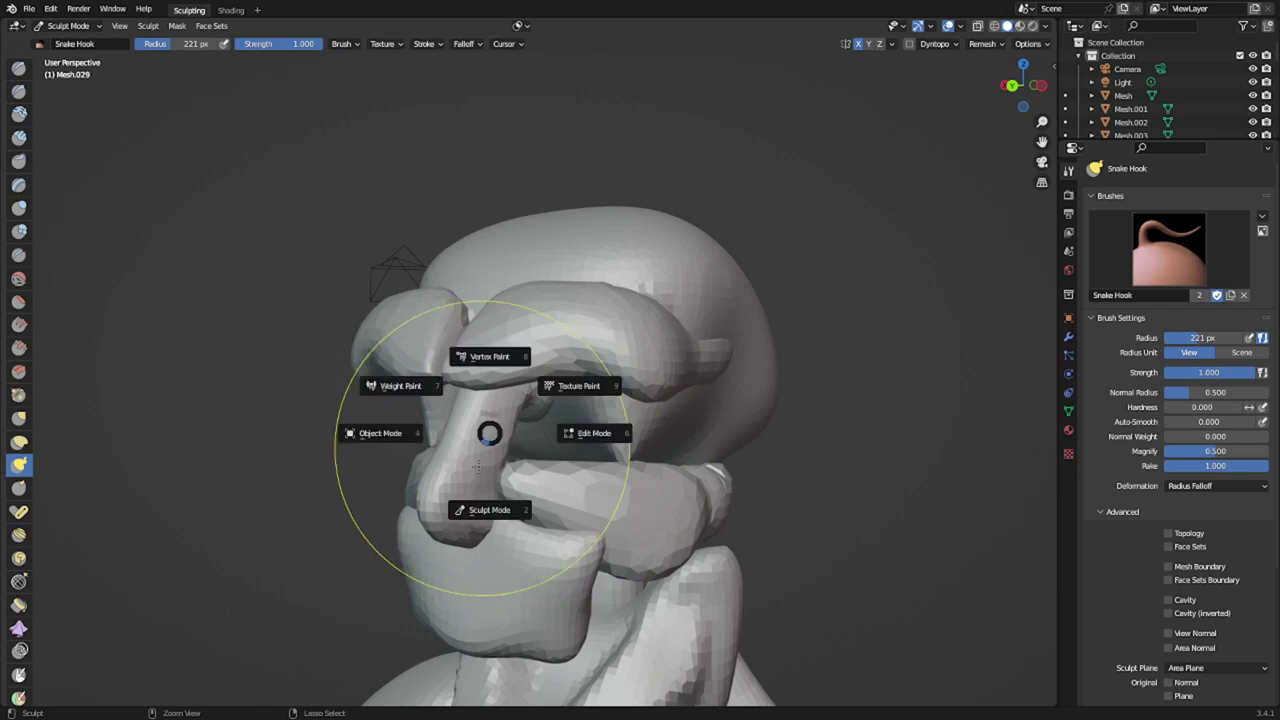
left_click(391, 434)
key("shift+d")
right_click(712, 350)
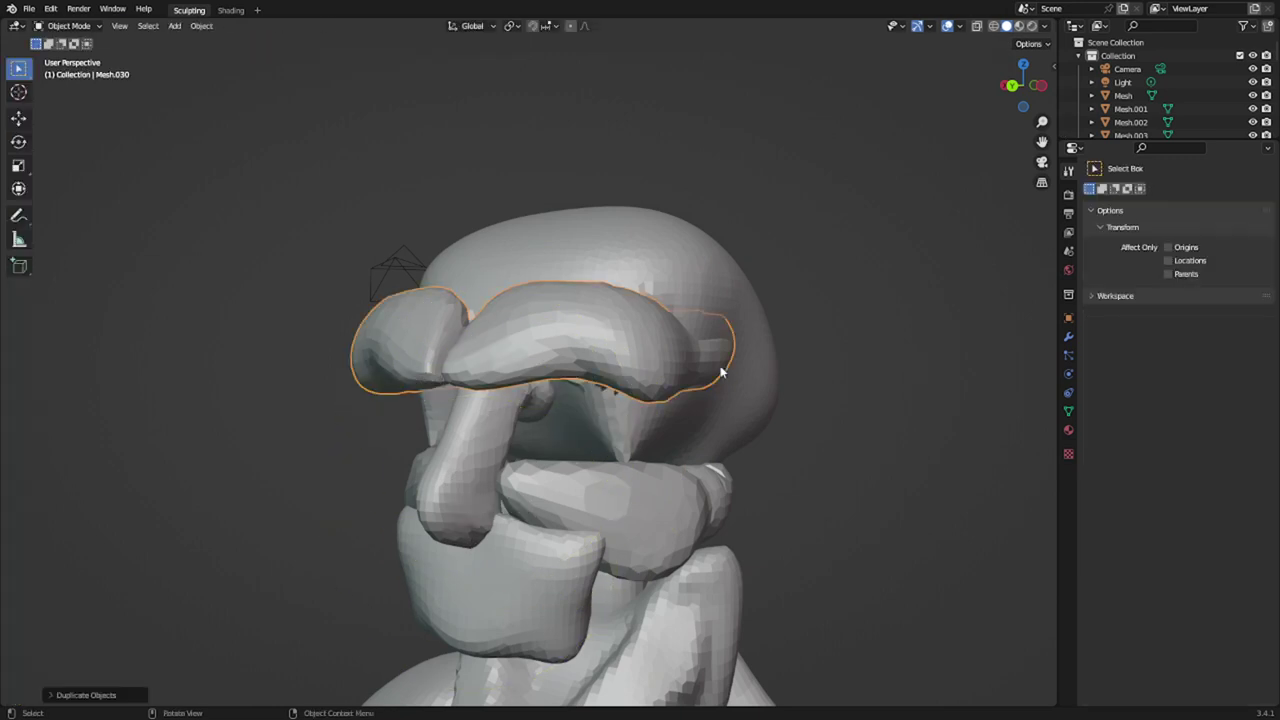
key("Tab")
key("a")
key("alt+a")
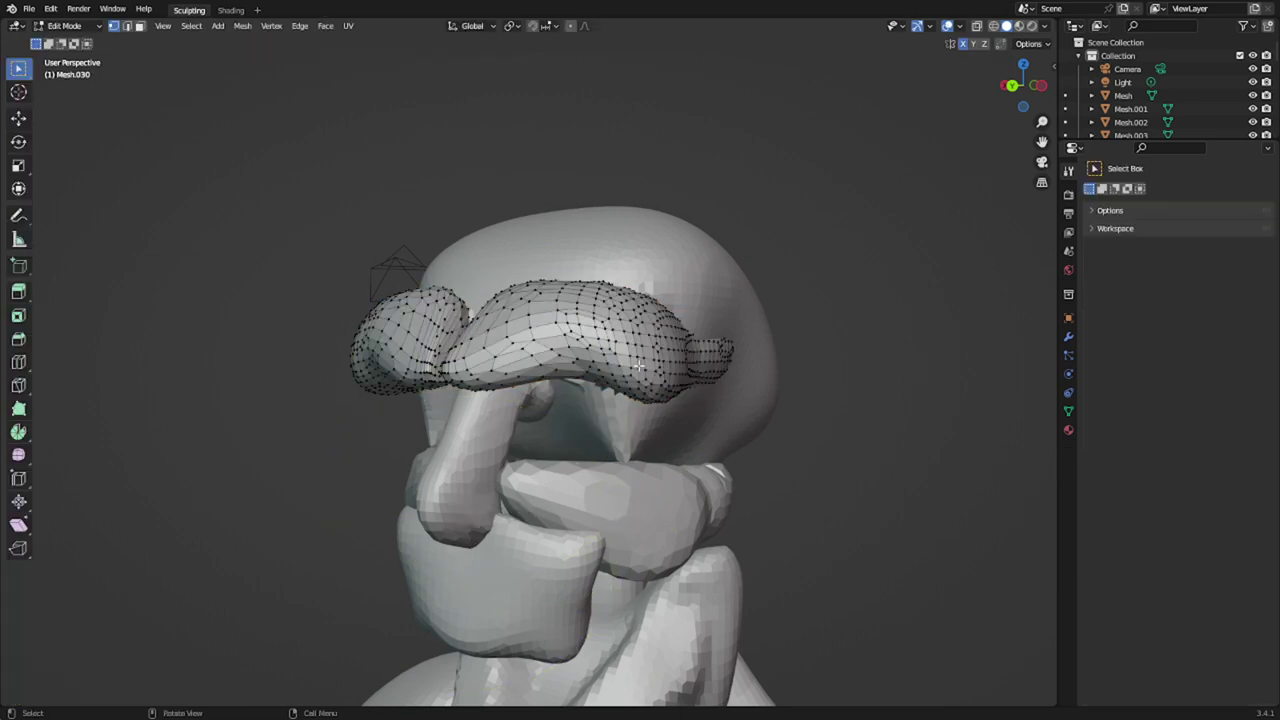
key("l")
key("g")
left_click(644, 492)
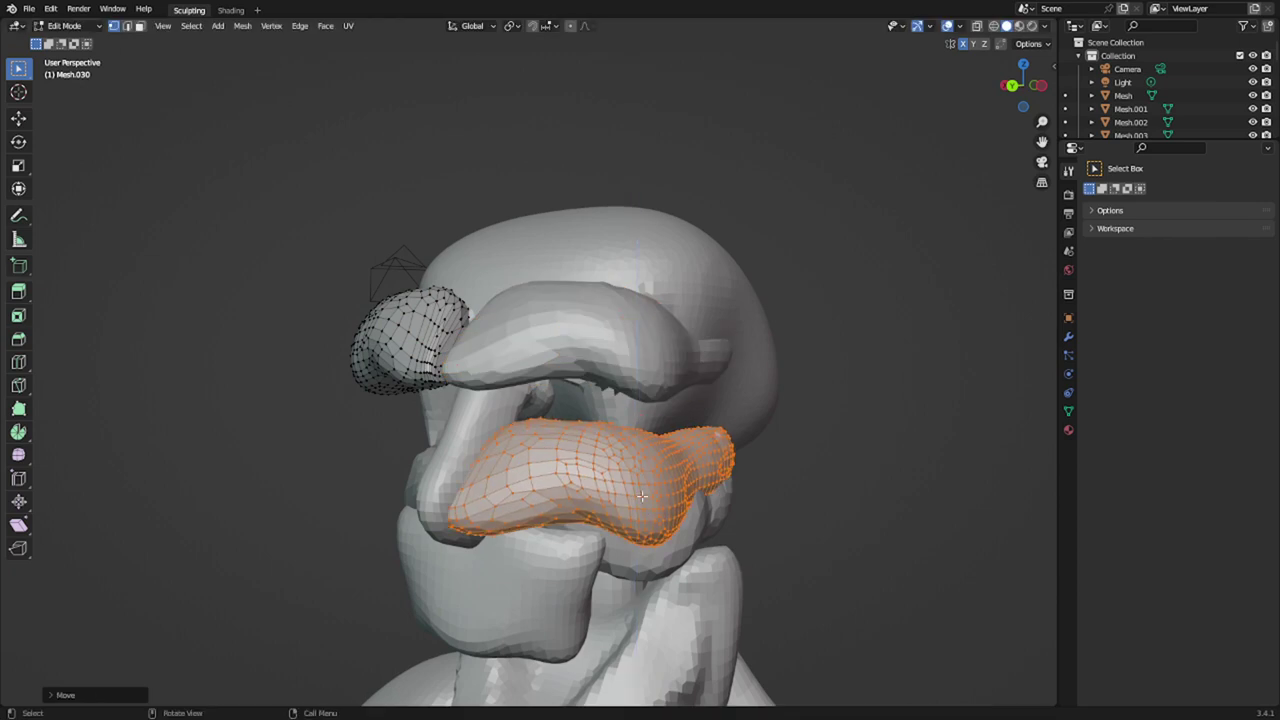
- Rotate the selected half freely in perspective, and rotate it further in the left view to lie along the cheek
scroll(658, 452, "down", 1)
key("r")
left_click(615, 496)
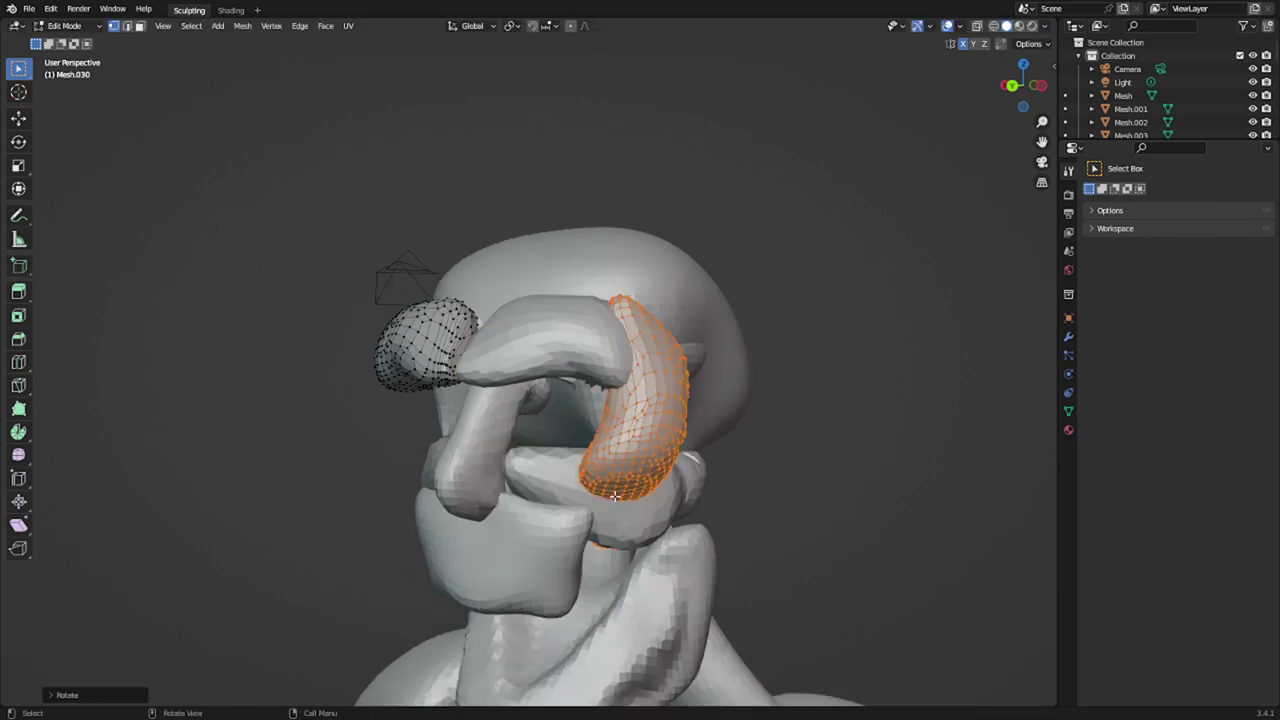
key("KP_3")
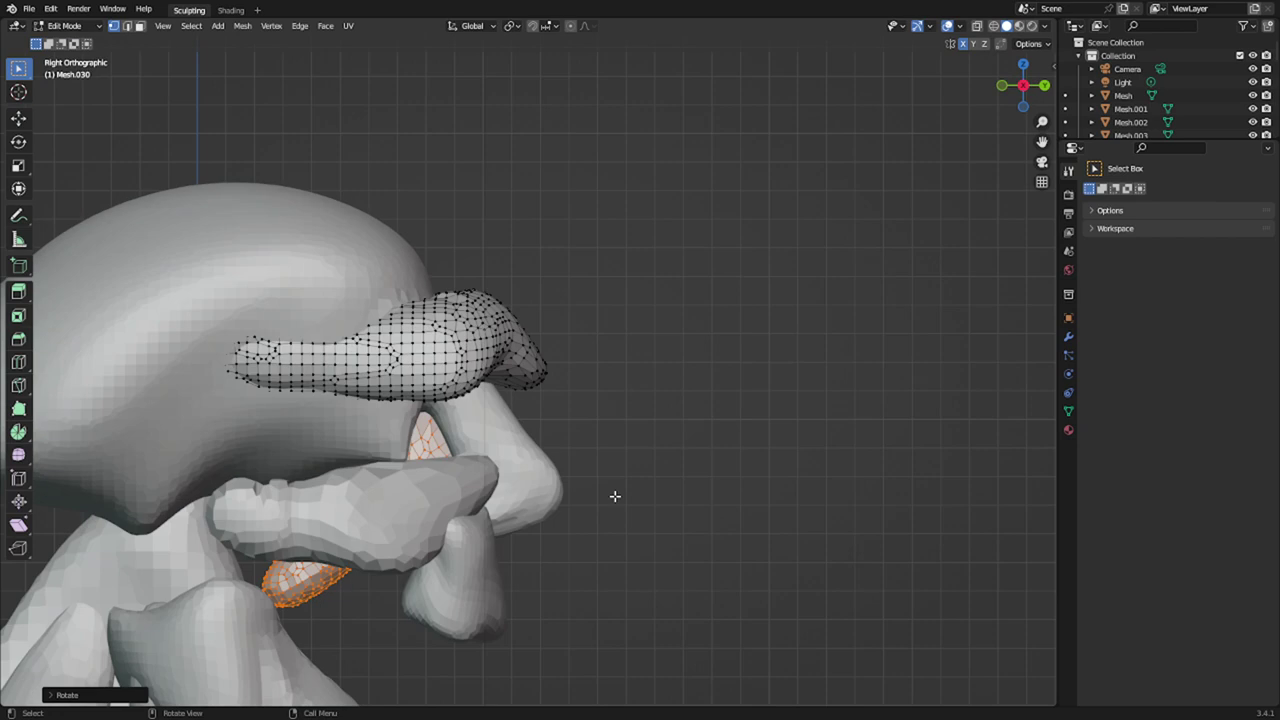
key("KP_1")
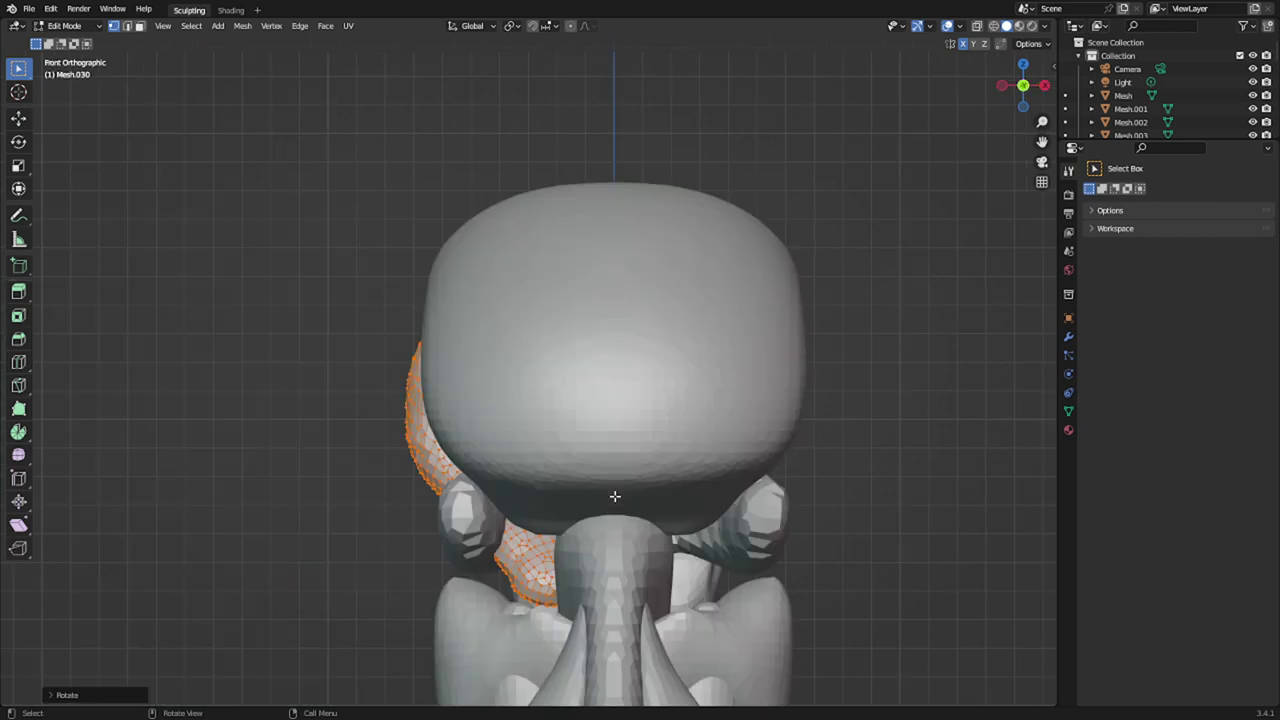
key("ctrl+KP_3")
key("r")
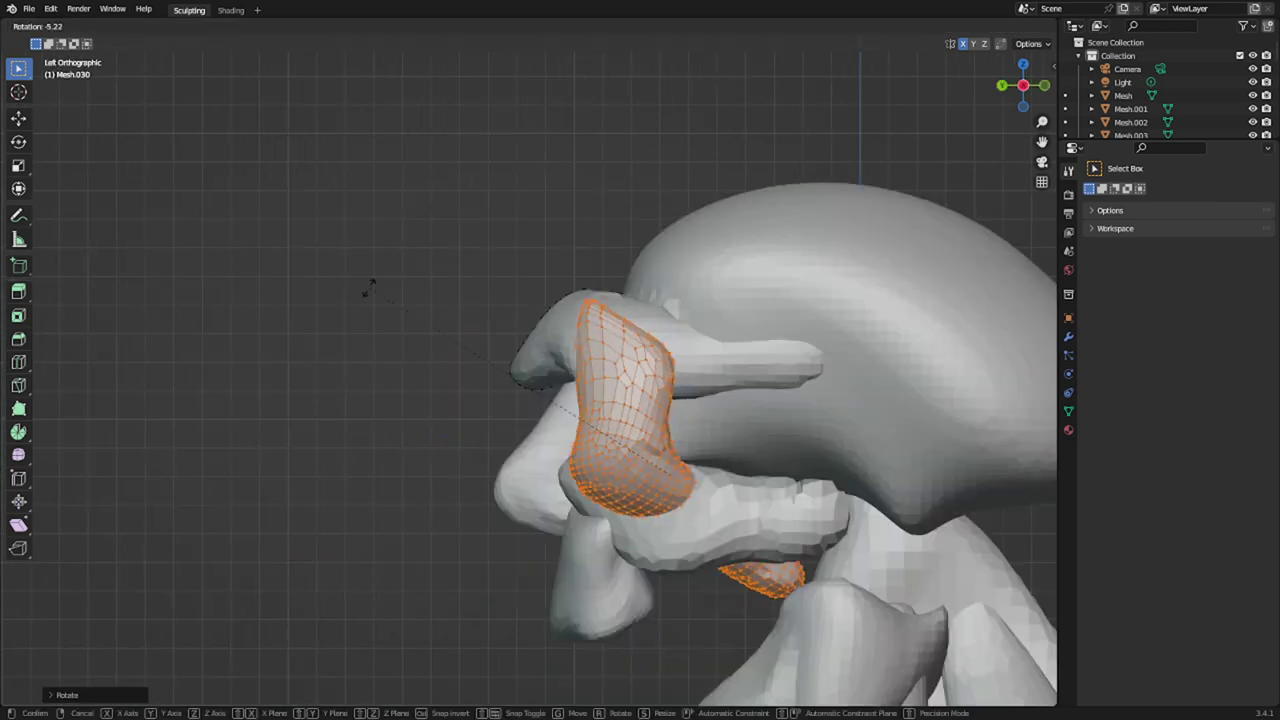
- Scale the selected half down and move it forward against the side of the nose tip
key("s")
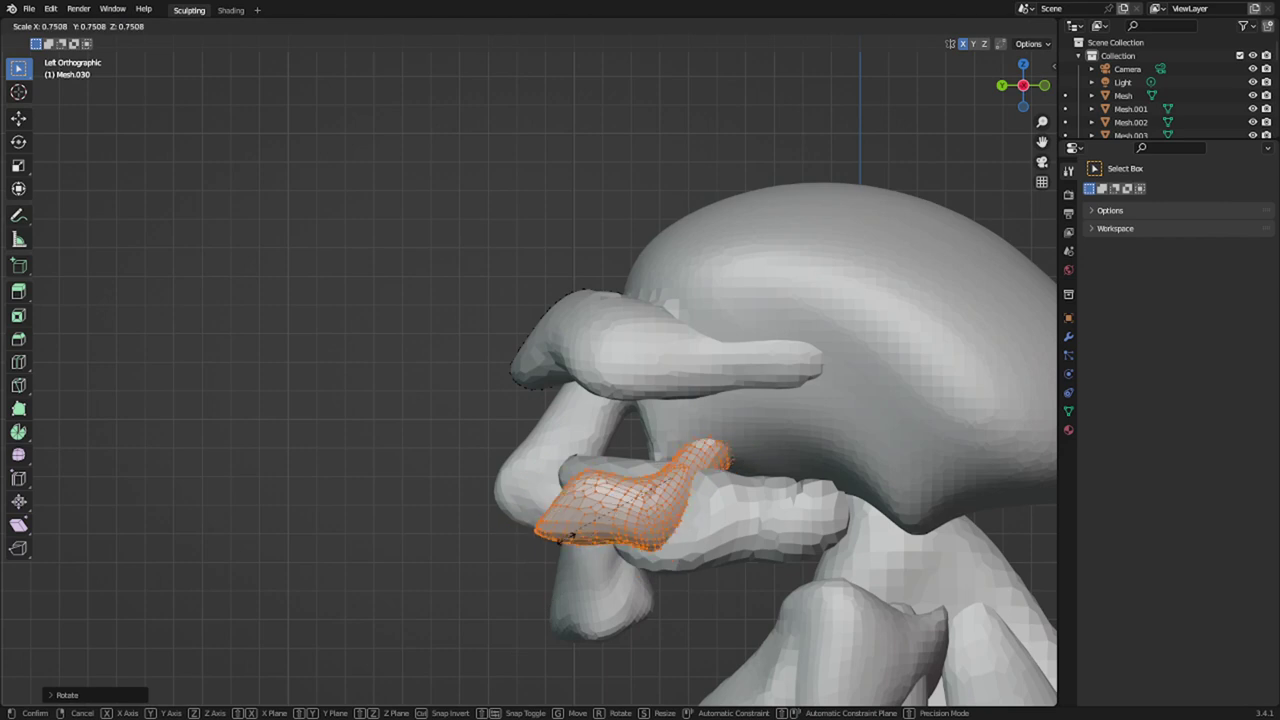
left_click(640, 532)
key("g")
left_click(579, 535)
scroll(580, 535, "up", 2)
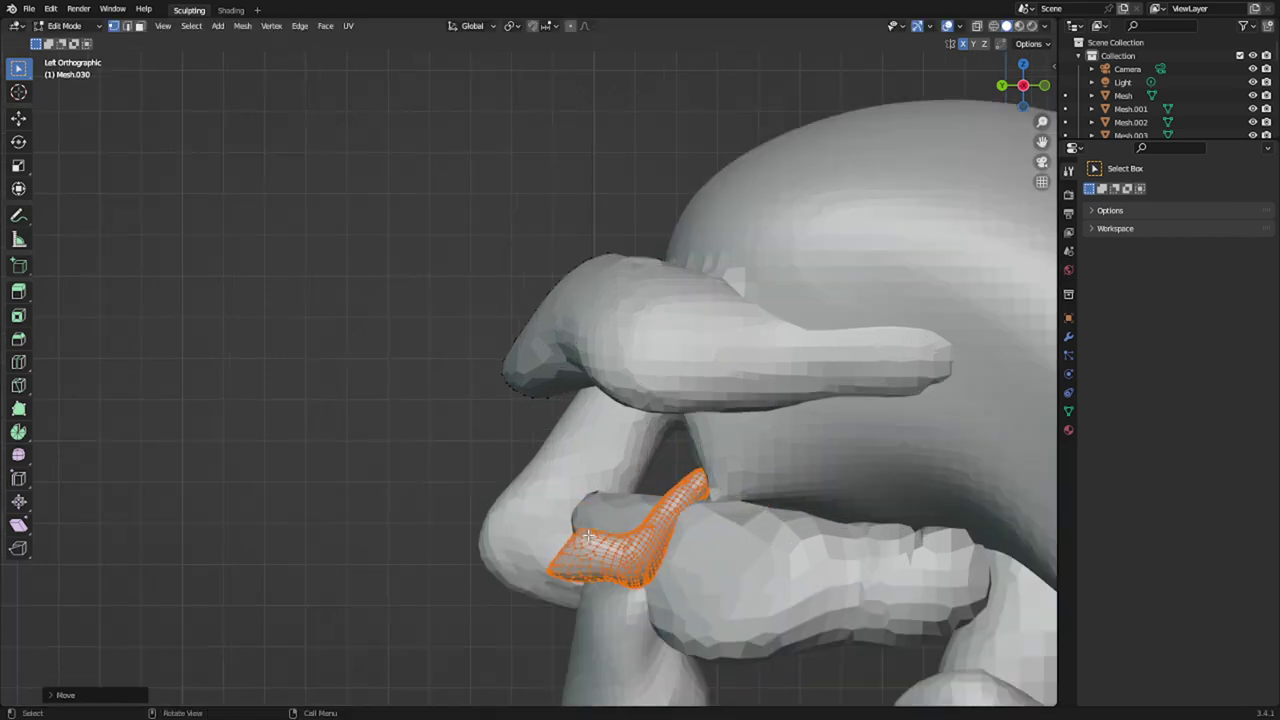
- Switch the small piece to Sculpt Mode, shape it into a compact nostril wing with Snake Hook and Inflate, and voxel remesh it
key("ctrl+Tab")
left_click(522, 598)
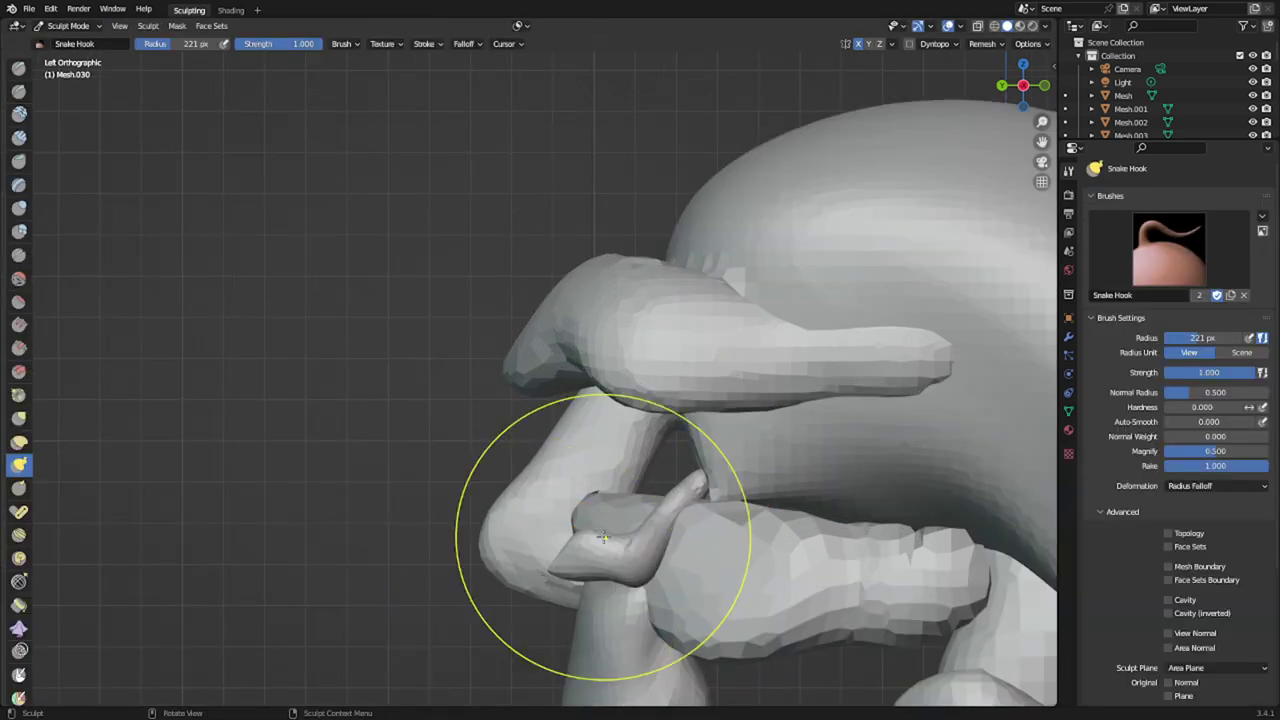
left_click_drag(626, 534, 581, 471)
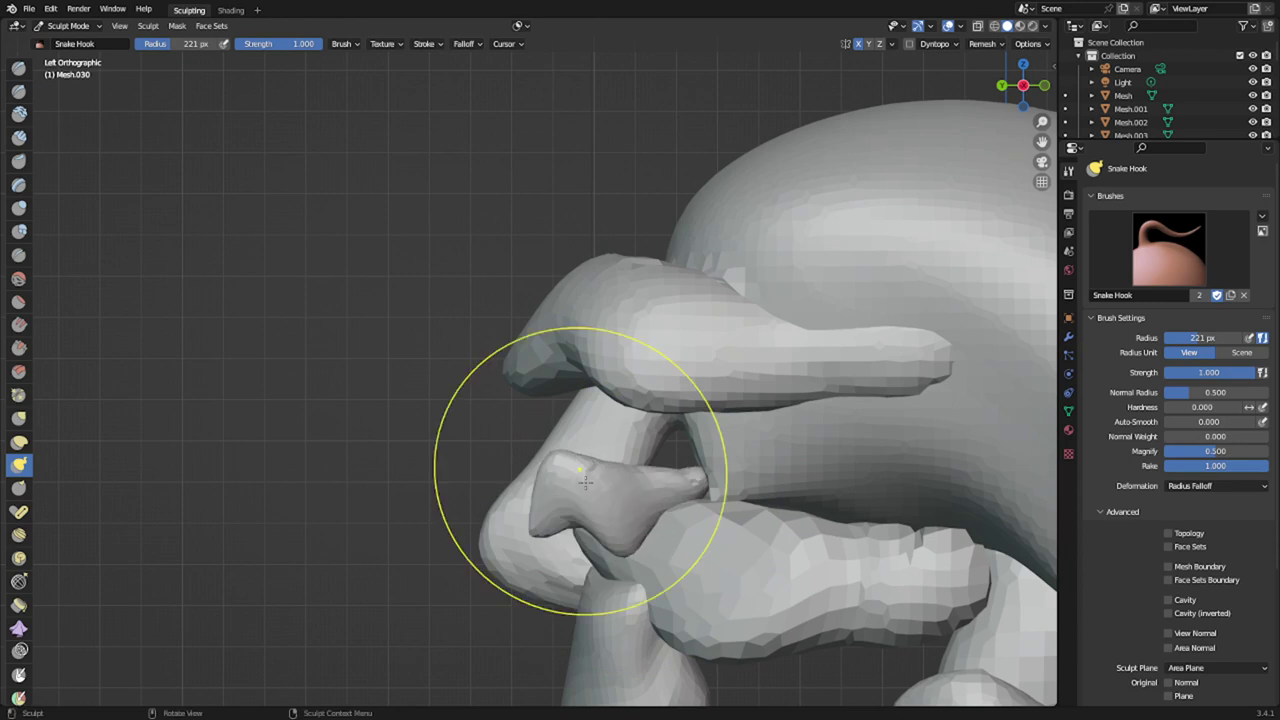
left_click_drag(566, 527, 554, 562)
left_click_drag(684, 488, 600, 488)
mouse_move(554, 541)
left_mouse_down()
mouse_move(596, 540)
mouse_move(597, 492)
left_mouse_up()
key("i")
key("ctrl+r")
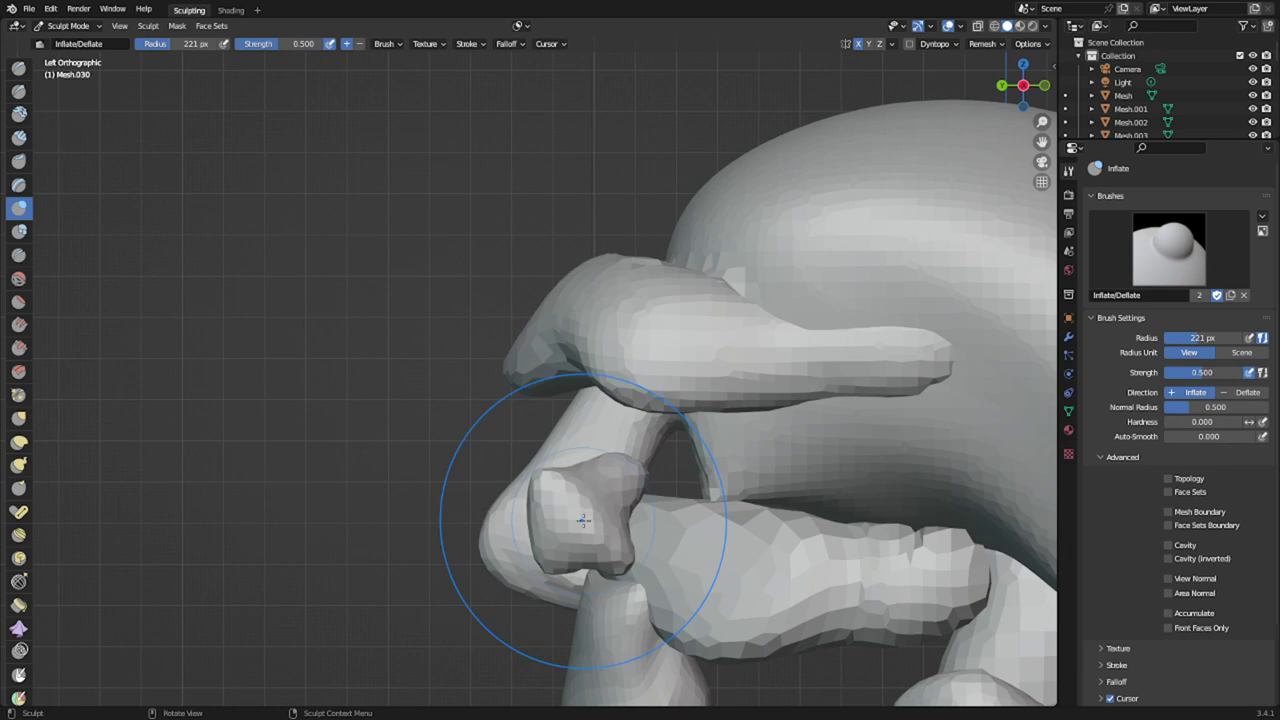
- In the back view, move the nostril wing in beside the nose tip with a 403 px Snake Hook brush and symmetrize it
key("KP_1")
key("ctrl+KP_3")
key("ctrl+KP_1")
key("f")
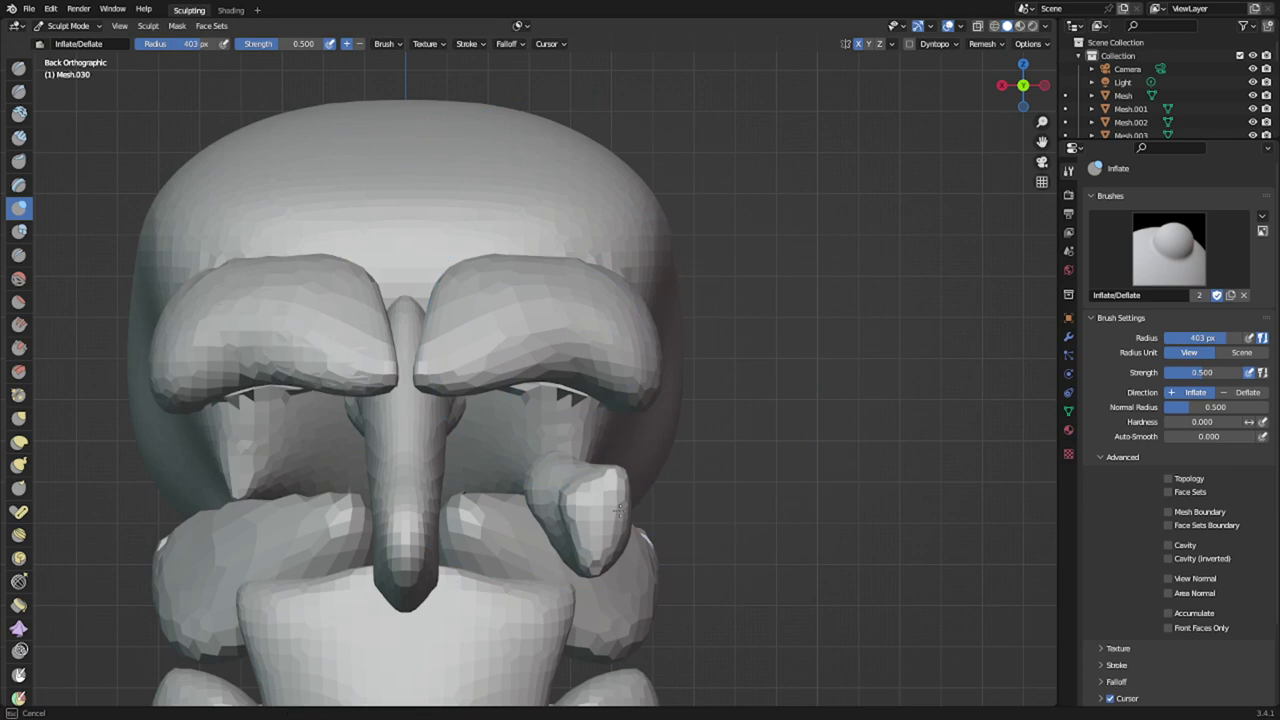
mouse_move(619, 511)
left_mouse_down()
mouse_move(666, 492)
mouse_move(440, 522)
mouse_move(484, 530)
mouse_move(459, 534)
left_mouse_up()
key("k")
key("q")
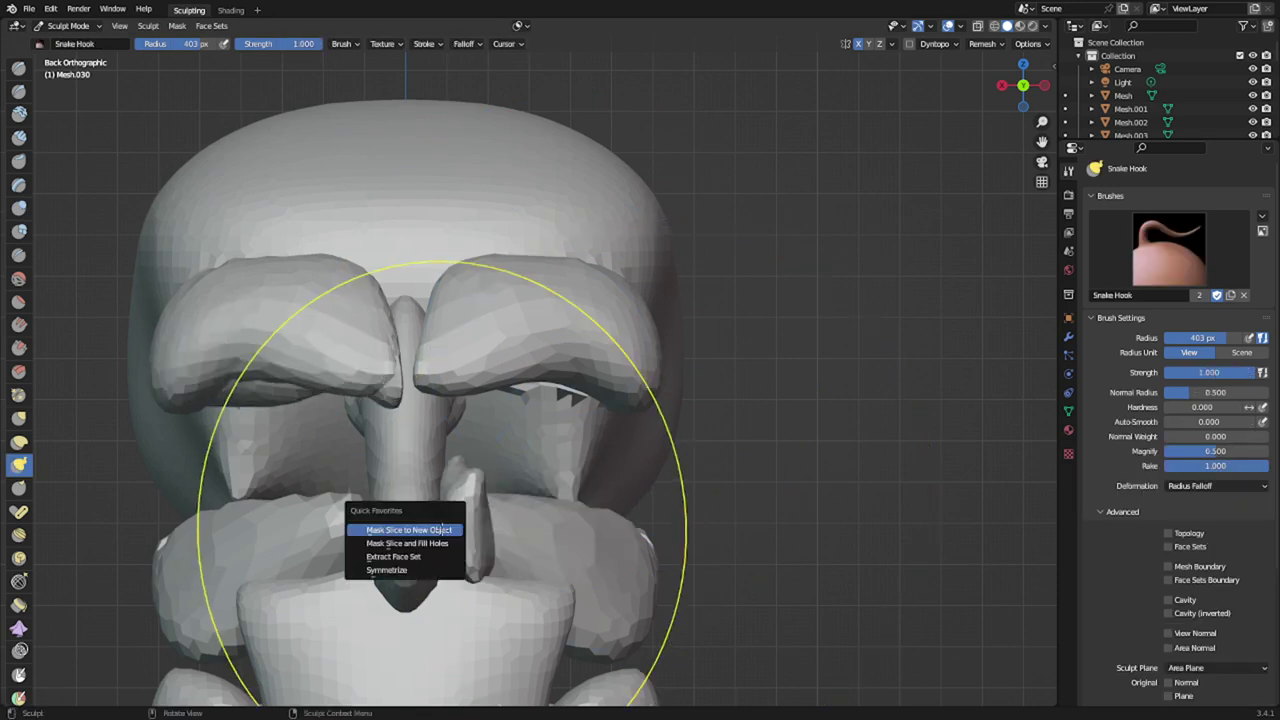
left_click(392, 570)
- Pull both nostril wings in against the nose with Snake Hook at 91 px, and inflate their lower ends
key("f")
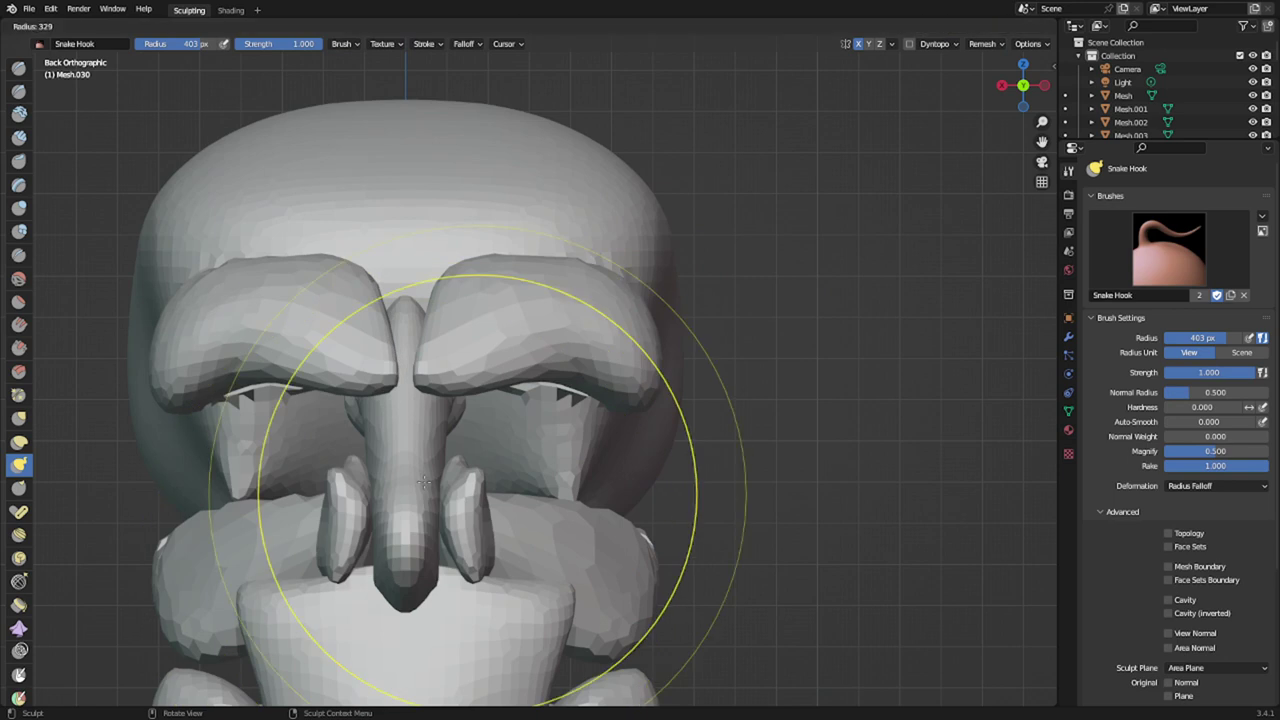
left_click(367, 483)
left_click_drag(436, 478, 421, 475)
left_click_drag(340, 474, 356, 473)
key("ctrl+z")
key("f")
left_click(346, 468)
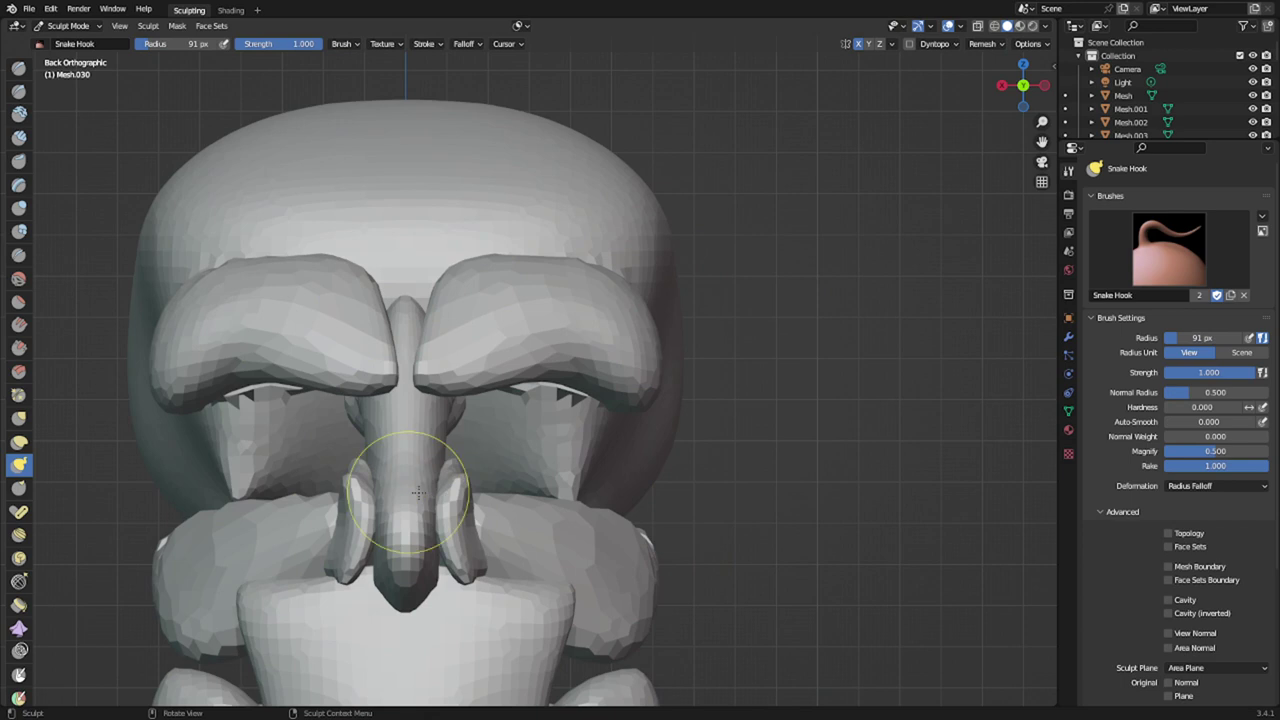
left_click_drag(457, 492, 436, 490)
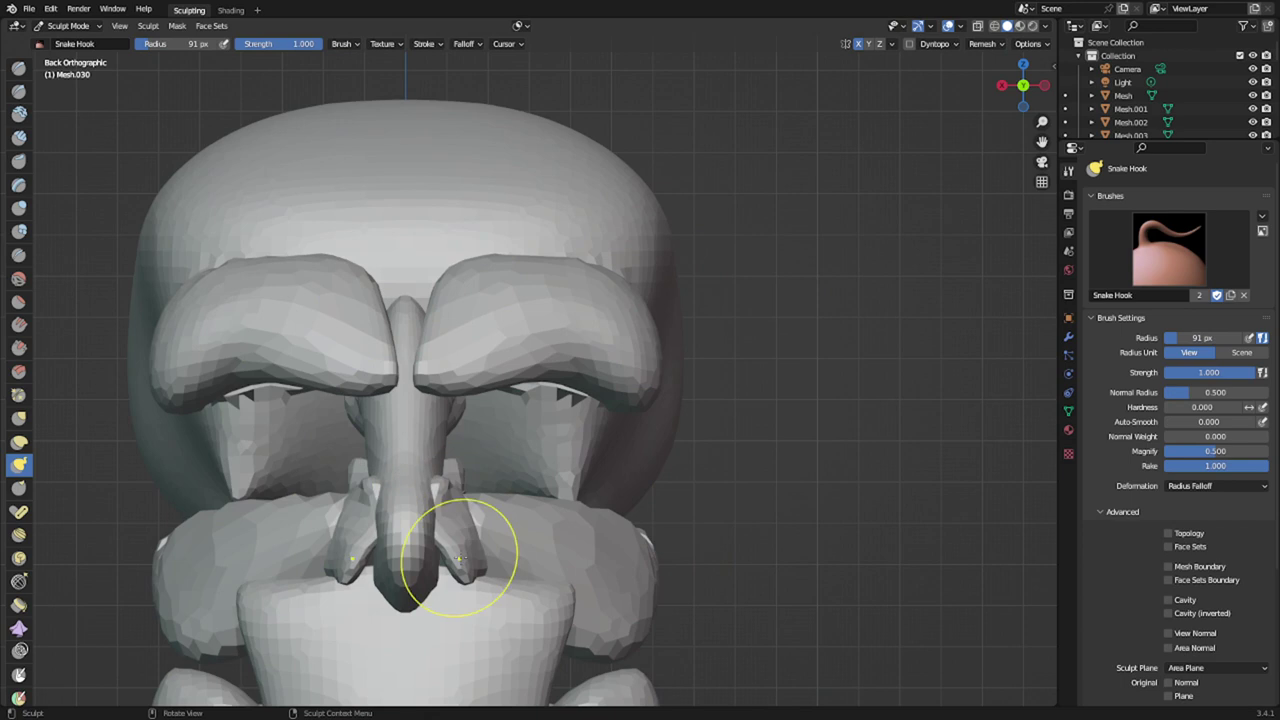
key("i")
mouse_move(466, 553)
left_mouse_down()
mouse_move(486, 597)
mouse_move(443, 570)
mouse_move(461, 584)
mouse_move(451, 561)
left_mouse_up()
key("k")
- Adjust the voxel size and remesh the nostril wings, then smooth their surface with a 225 px brush
mouse_move(447, 559)
middle_mouse_down()
mouse_move(359, 540)
mouse_move(452, 424)
middle_mouse_up()
scroll(410, 530, "up", 2)
key("shift+r")
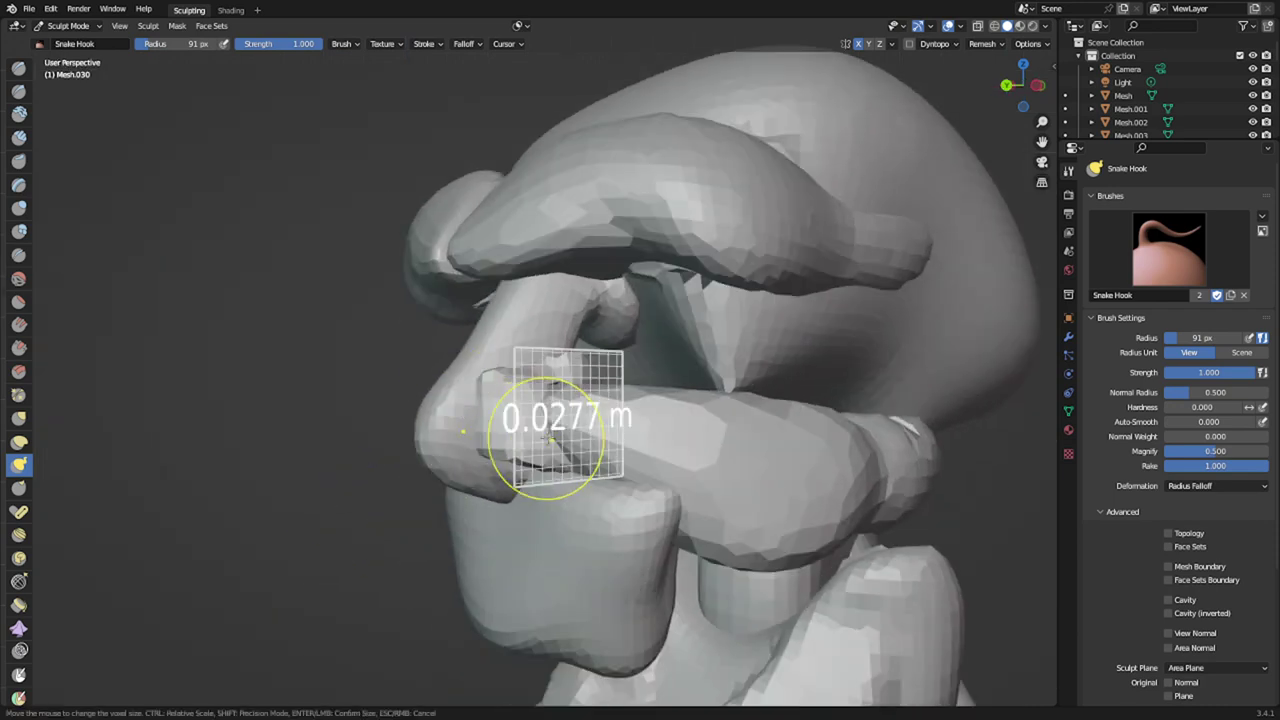
left_click(568, 430)
key("ctrl+r")
scroll(563, 430, "up", 2)
key("f")
left_click(650, 468)
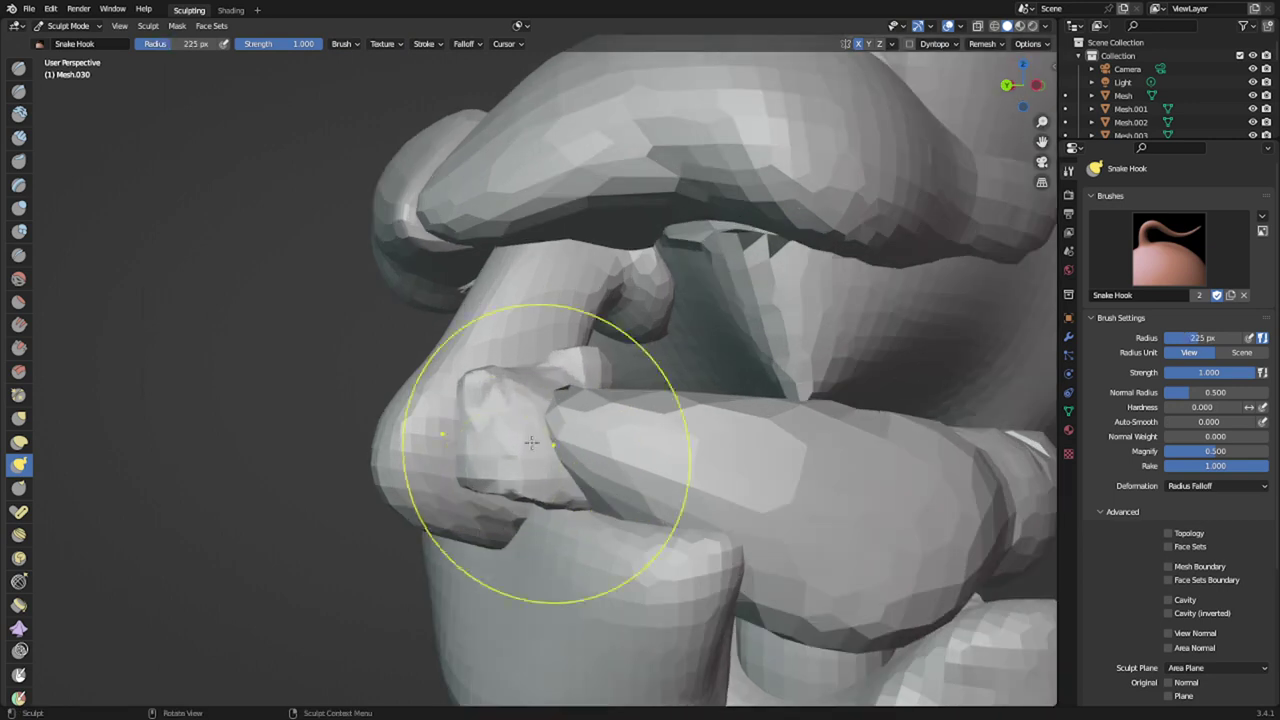
mouse_move(531, 443)
left_mouse_down("shift")
mouse_move(462, 446)
mouse_move(592, 363)
left_mouse_up("shift")
- Sculpt the nostril wings from below with Snake Hook so they curve out from the nose tip and back to the cheeks
mouse_move(574, 397)
middle_mouse_down()
mouse_move(695, 320)
mouse_move(680, 350)
middle_mouse_up()
scroll(631, 394, "up", 2)
scroll(620, 420, "up", 2)
mouse_move(575, 470)
middle_mouse_down()
mouse_move(490, 403)
mouse_move(575, 340)
middle_mouse_up()
left_click_drag(428, 461, 481, 467)
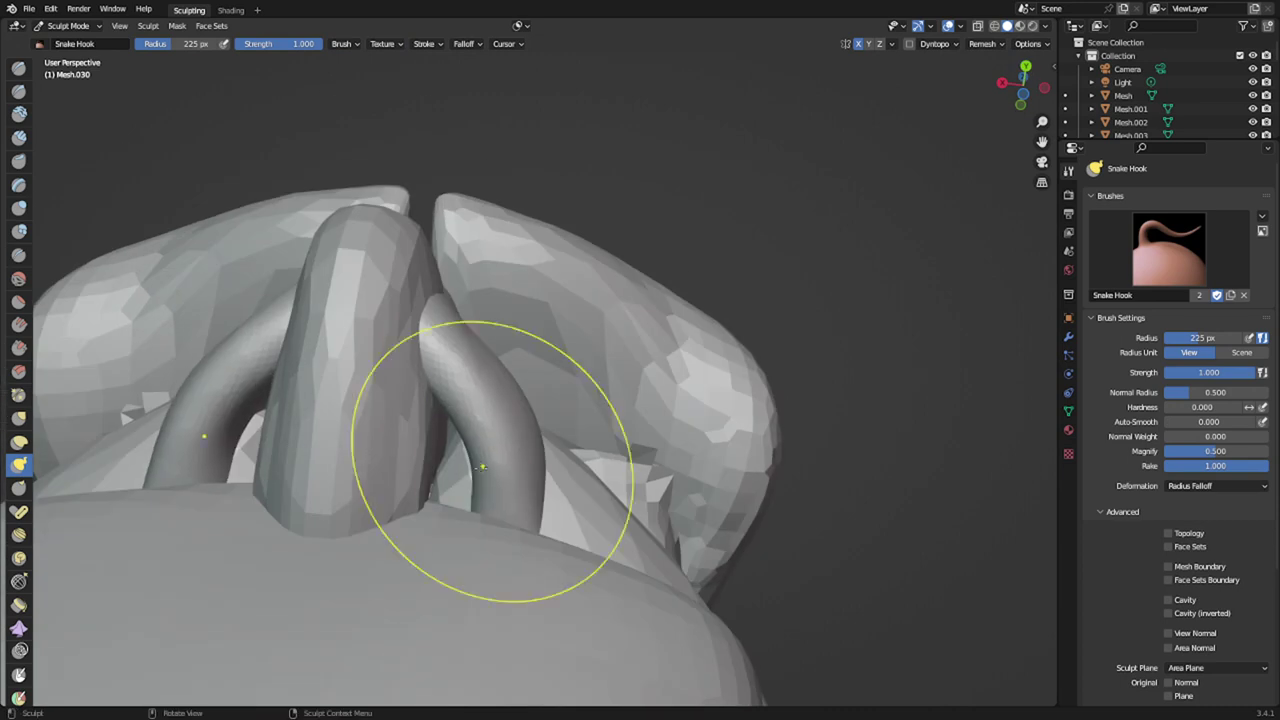
mouse_move(509, 413)
left_mouse_down()
mouse_move(463, 412)
mouse_move(492, 394)
left_mouse_up()
mouse_move(532, 398)
middle_mouse_down()
mouse_move(403, 514)
mouse_move(434, 550)
middle_mouse_up()
left_click_drag(504, 341, 446, 352)
mouse_move(432, 376)
left_mouse_down()
mouse_move(411, 372)
mouse_move(456, 411)
mouse_move(480, 402)
left_mouse_up()
middle_click_drag(482, 400, 527, 314)
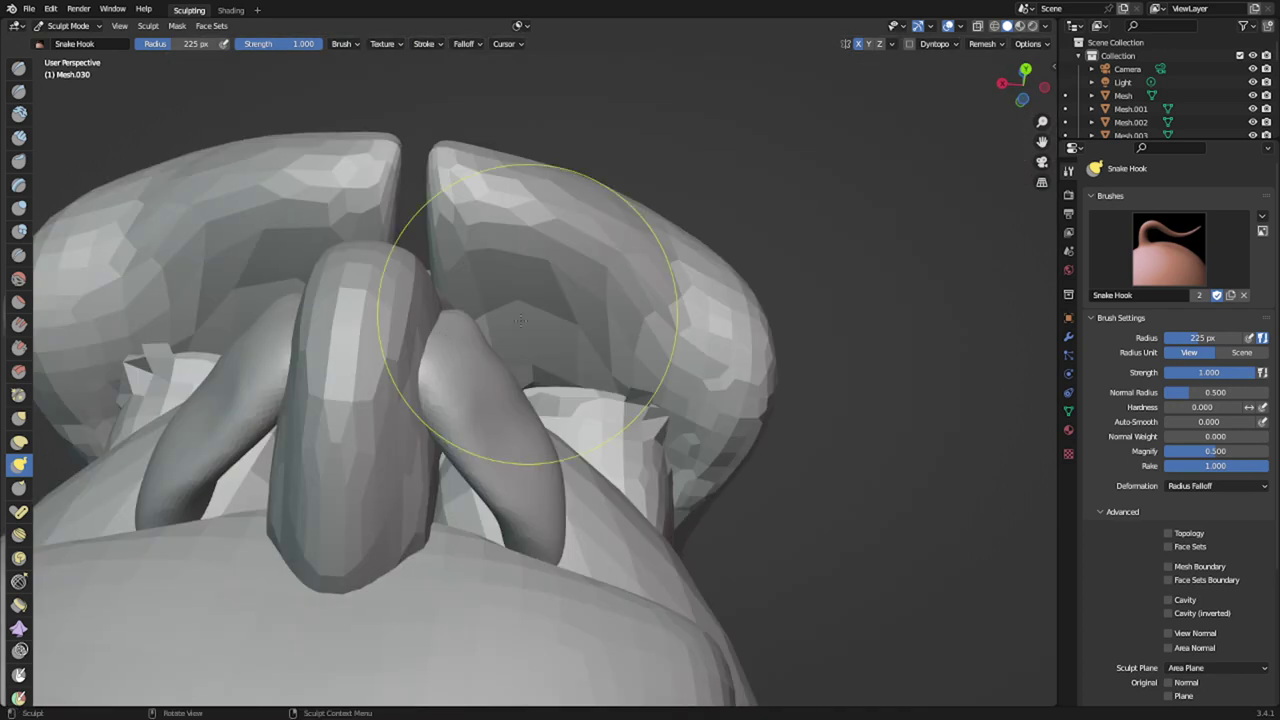
left_click_drag(489, 325, 417, 328)
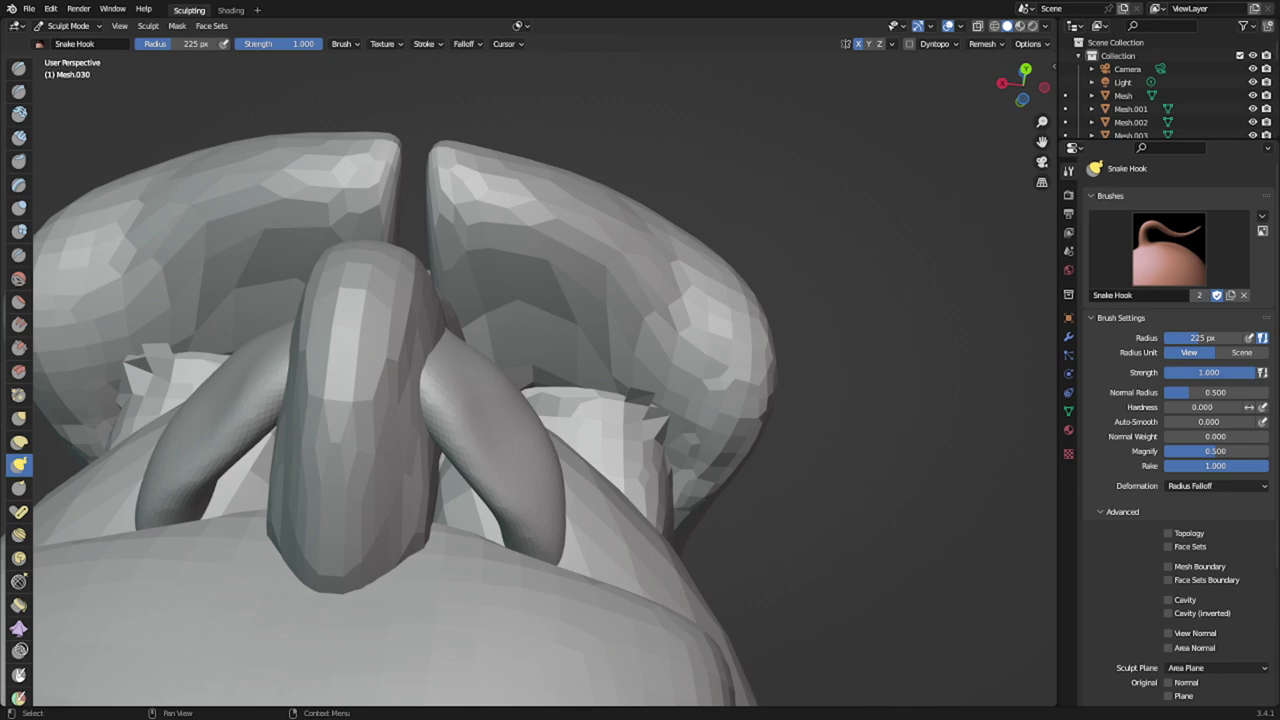
- Switch to the upper lip block below the nose and mask a vertical strip down its centre in the back view
scroll(600, 300, "down", 5)
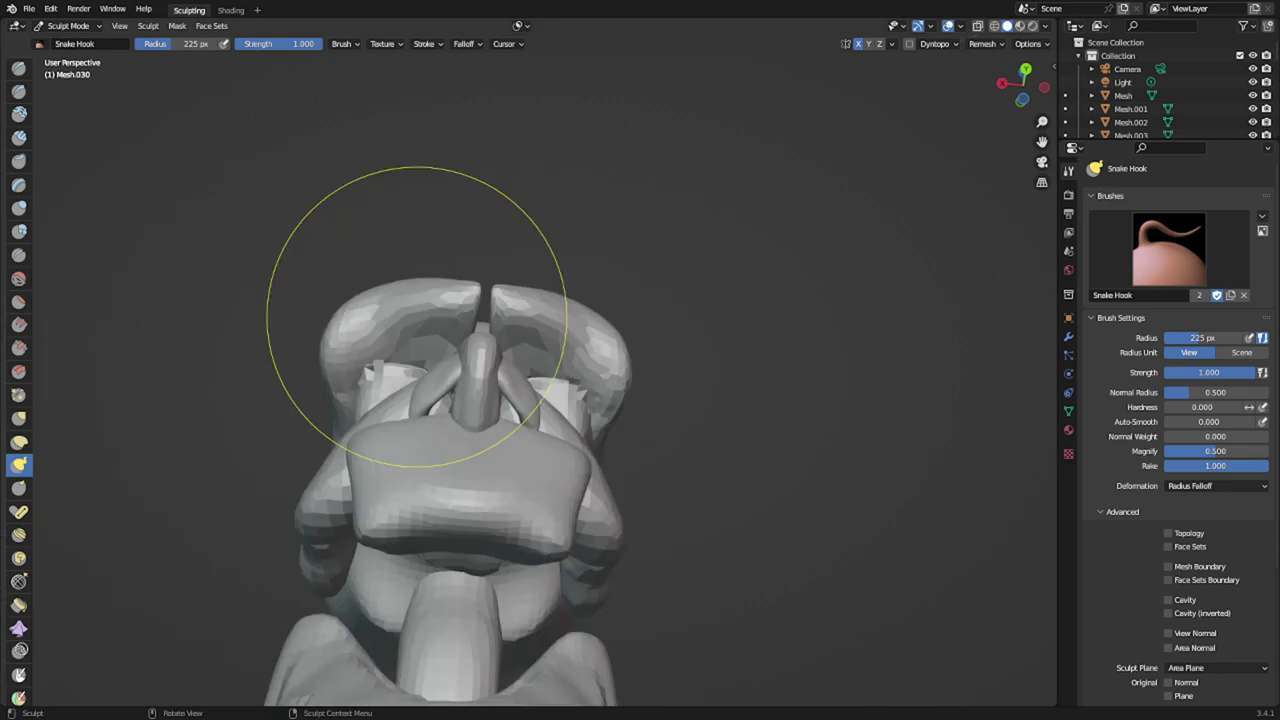
mouse_move(417, 314)
middle_mouse_down()
mouse_move(380, 426)
mouse_move(537, 424)
mouse_move(578, 386)
mouse_move(610, 384)
middle_mouse_up()
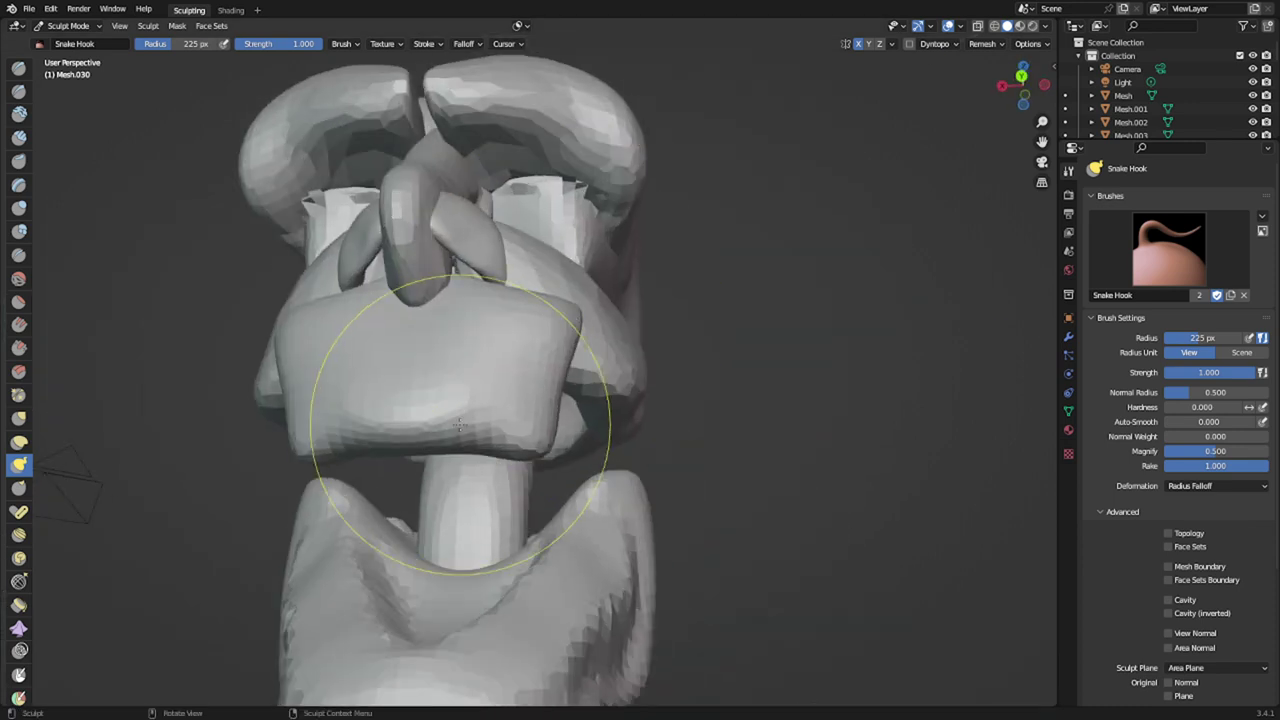
key("alt+q")
middle_click_drag(455, 402, 377, 406)
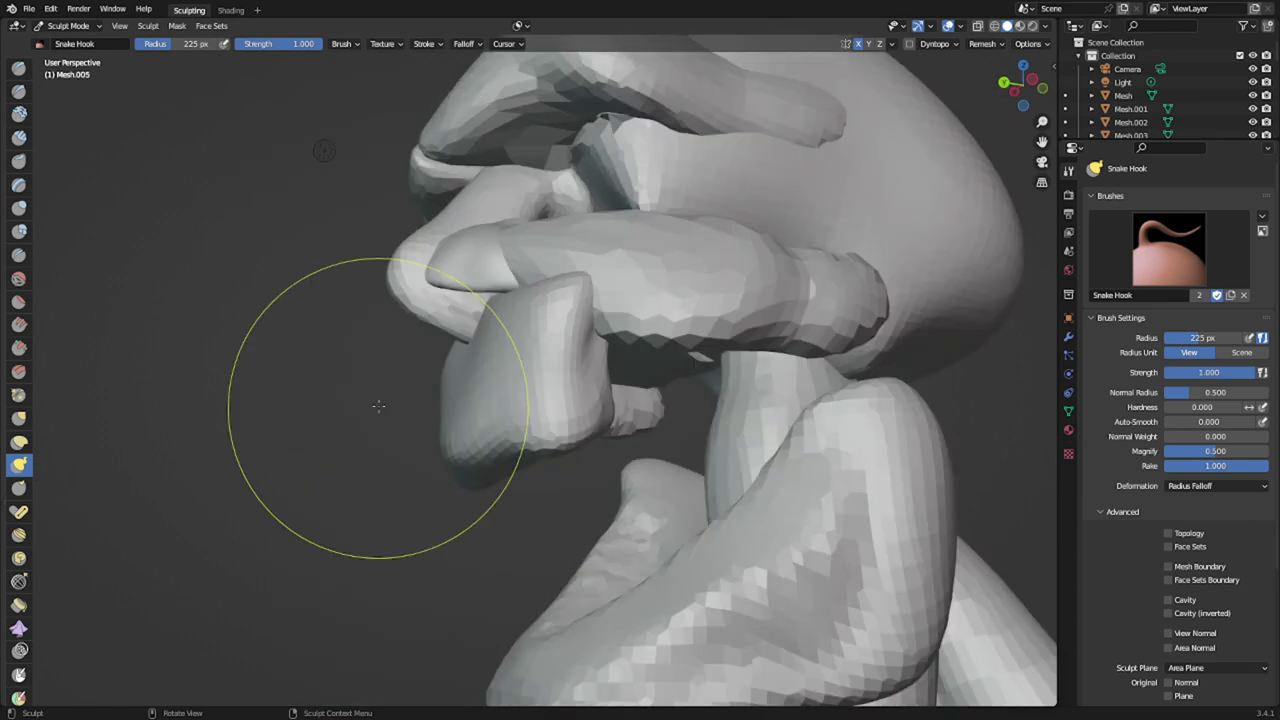
scroll(460, 390, "down", 2)
middle_click_drag(512, 424, 475, 474)
scroll(490, 455, "up", 1)
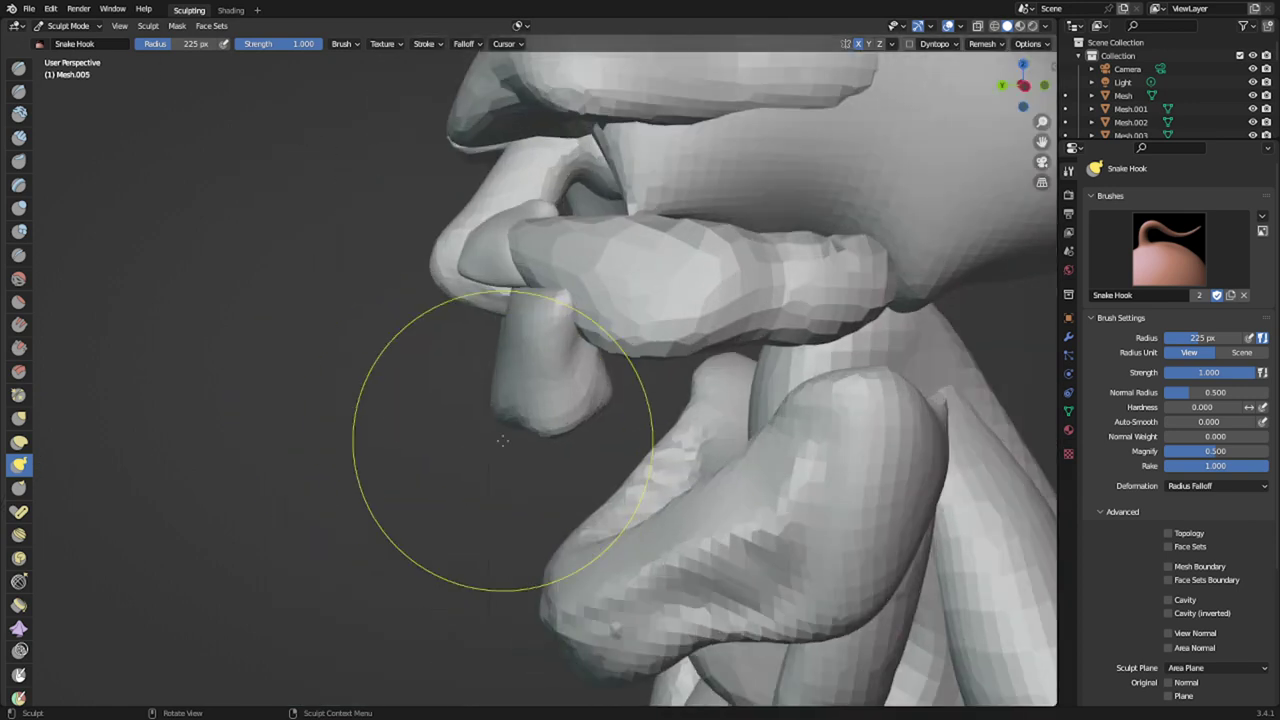
key("KP_1")
key("ctrl+KP_3")
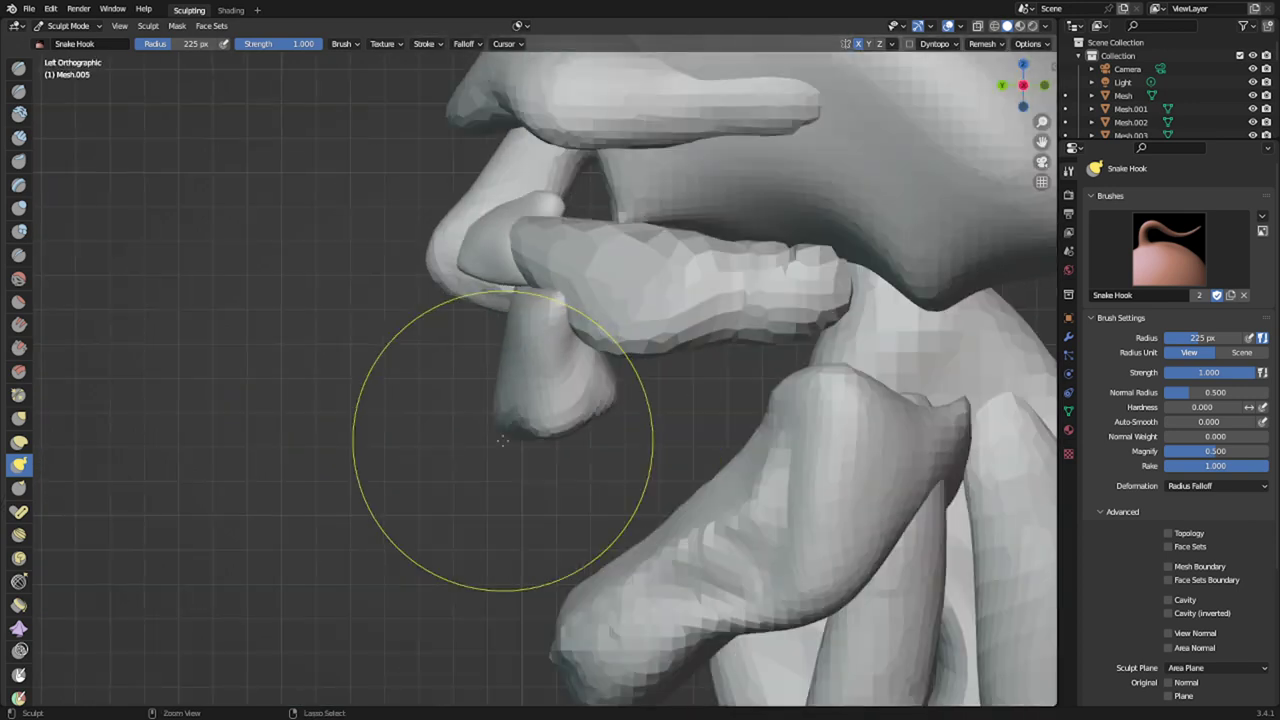
key("ctrl+KP_1")
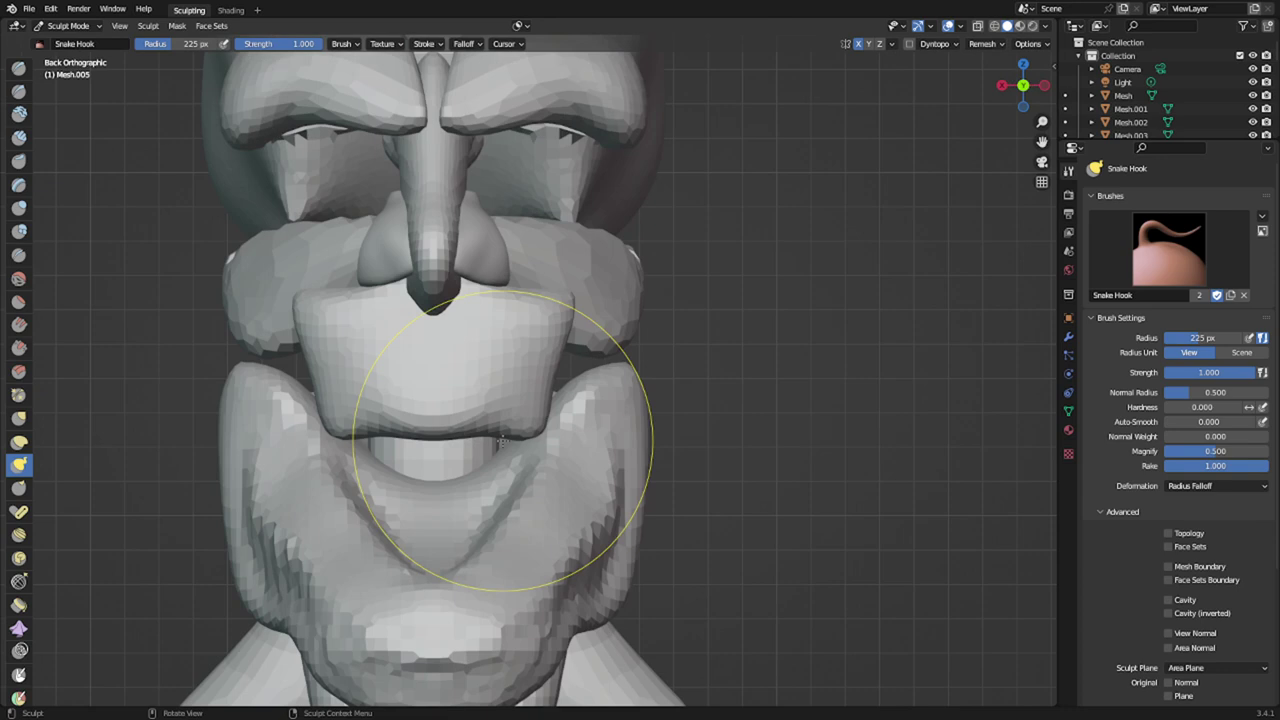
scroll(489, 326, "up", 2)
middle_click_drag(489, 326, 609, 288, "shift")
scroll(609, 290, "up", 1)
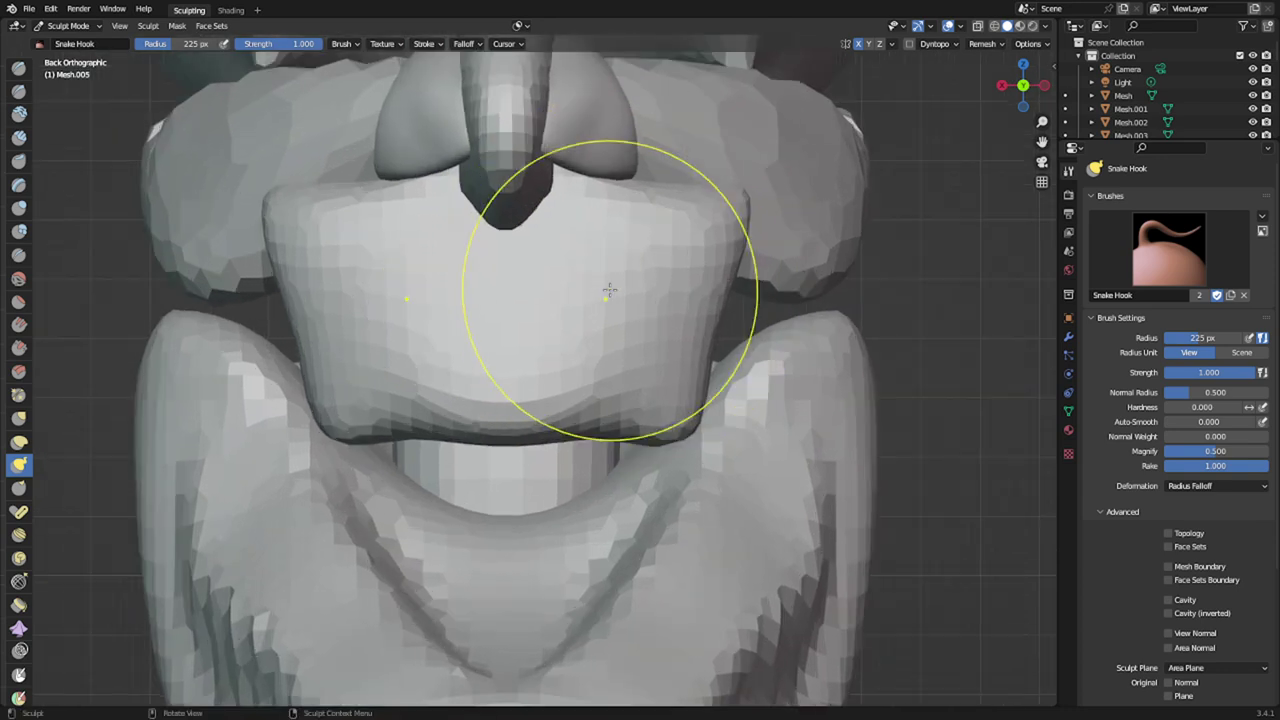
mouse_move(569, 142)
left_mouse_down("ctrl+shift")
mouse_move(550, 474)
mouse_move(450, 302)
mouse_move(452, 155)
left_mouse_up("ctrl+shift")
scroll(495, 262, "down", 3)
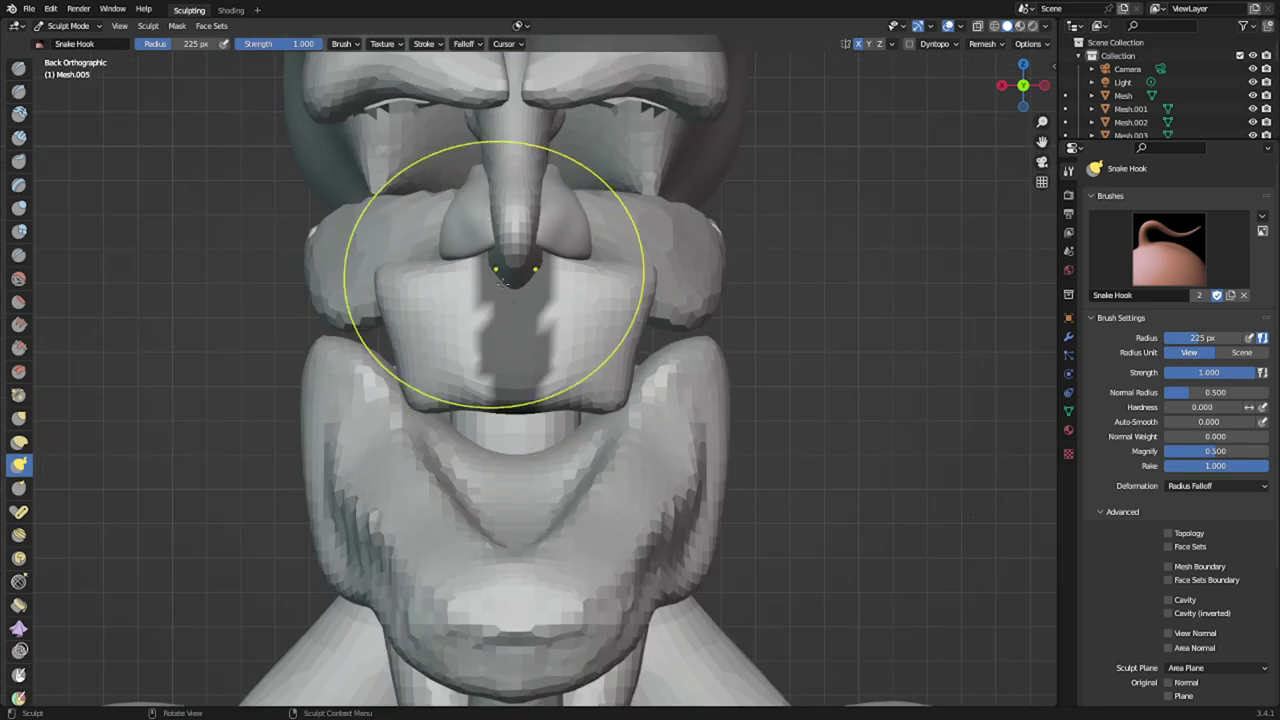
- Adjust the voxel size and remesh the upper lip block, and slice the masked centre strip off into a new object
key("shift+r")
left_click(601, 354)
key("ctrl+r")
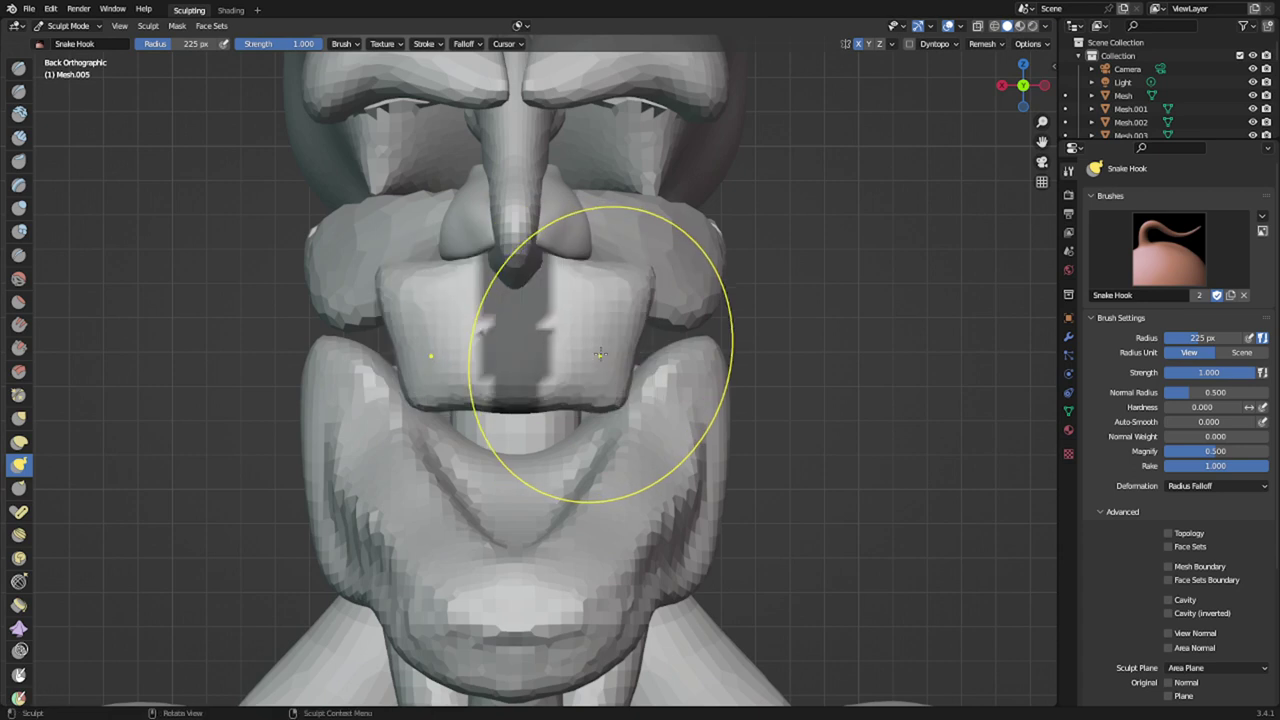
scroll(590, 362, "up", 1)
left_click_drag(591, 352, 594, 340)
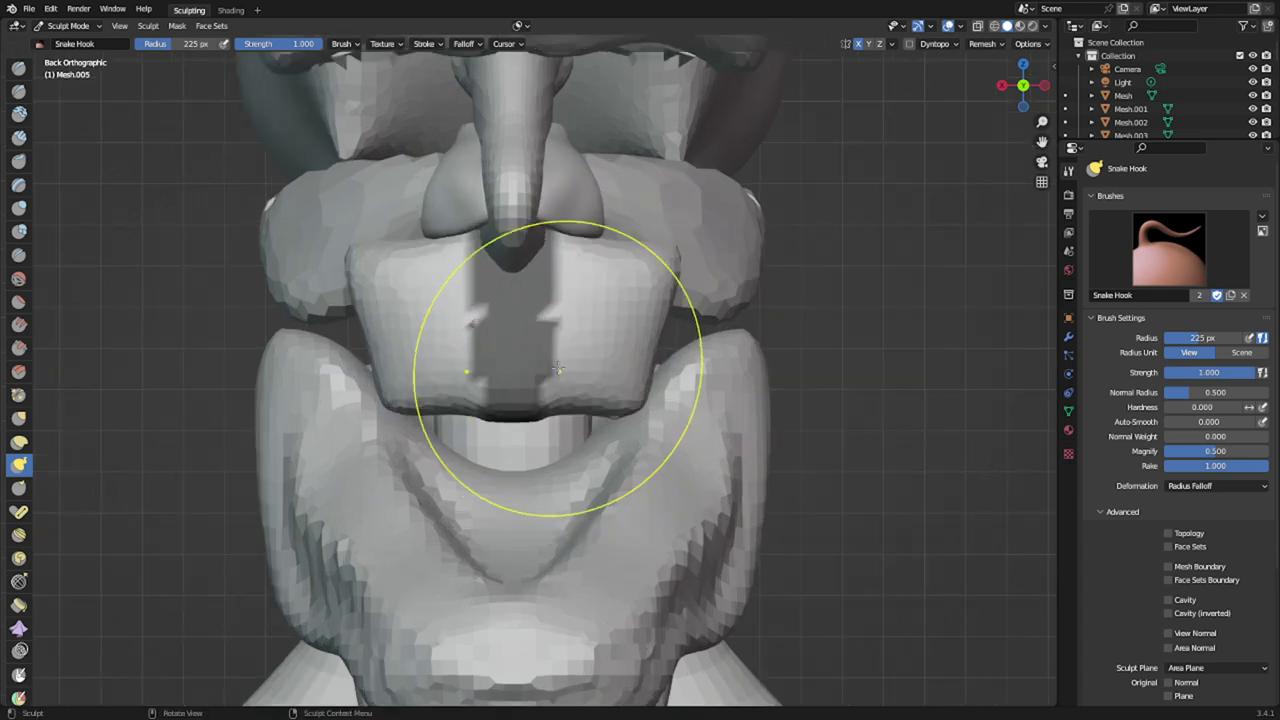
key("q")
left_click(554, 337)
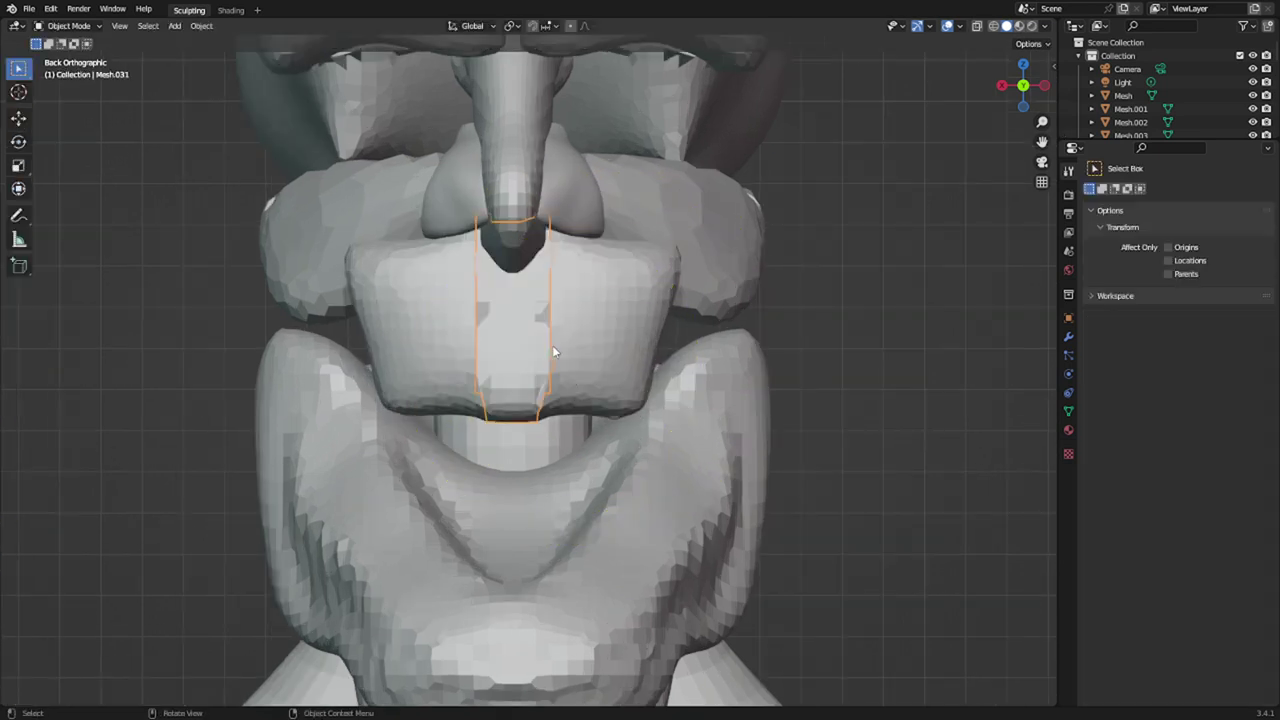
- Return to Sculpt Mode on the upper lip's side blocks, clear their mask, and smooth the edges along the cut
key("ctrl+Tab")
left_click(548, 432)
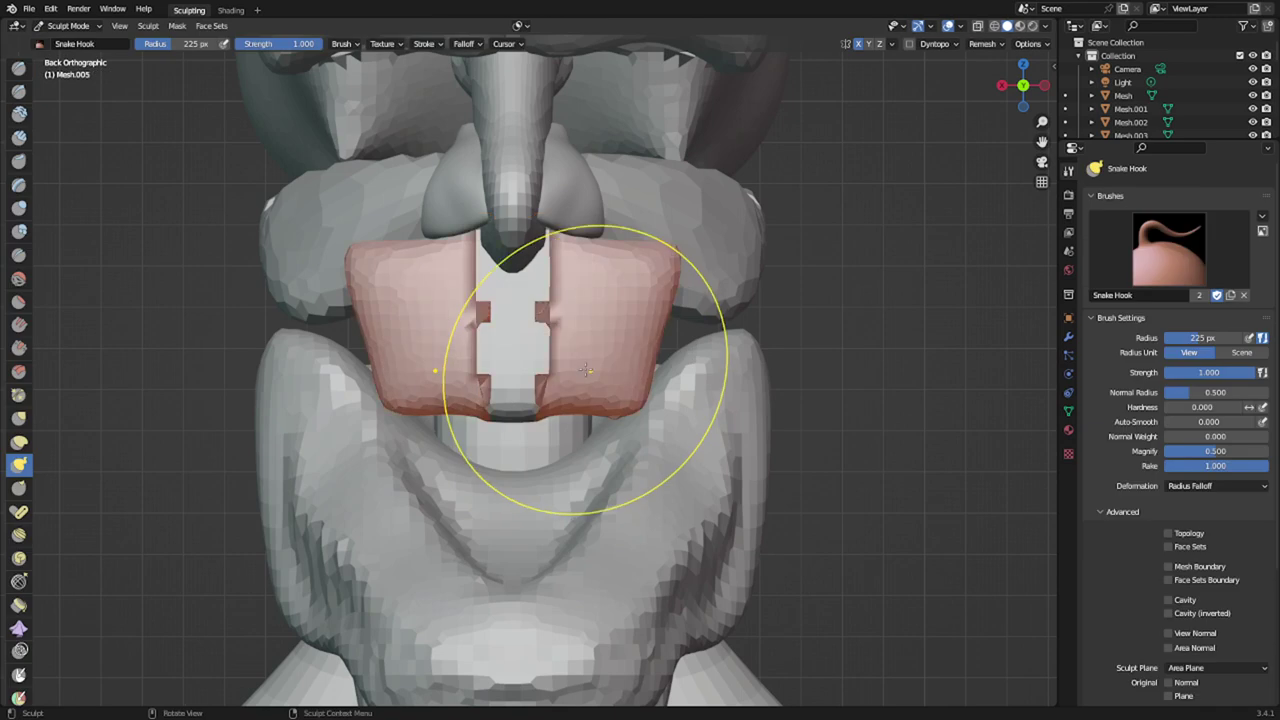
key("alt+m")
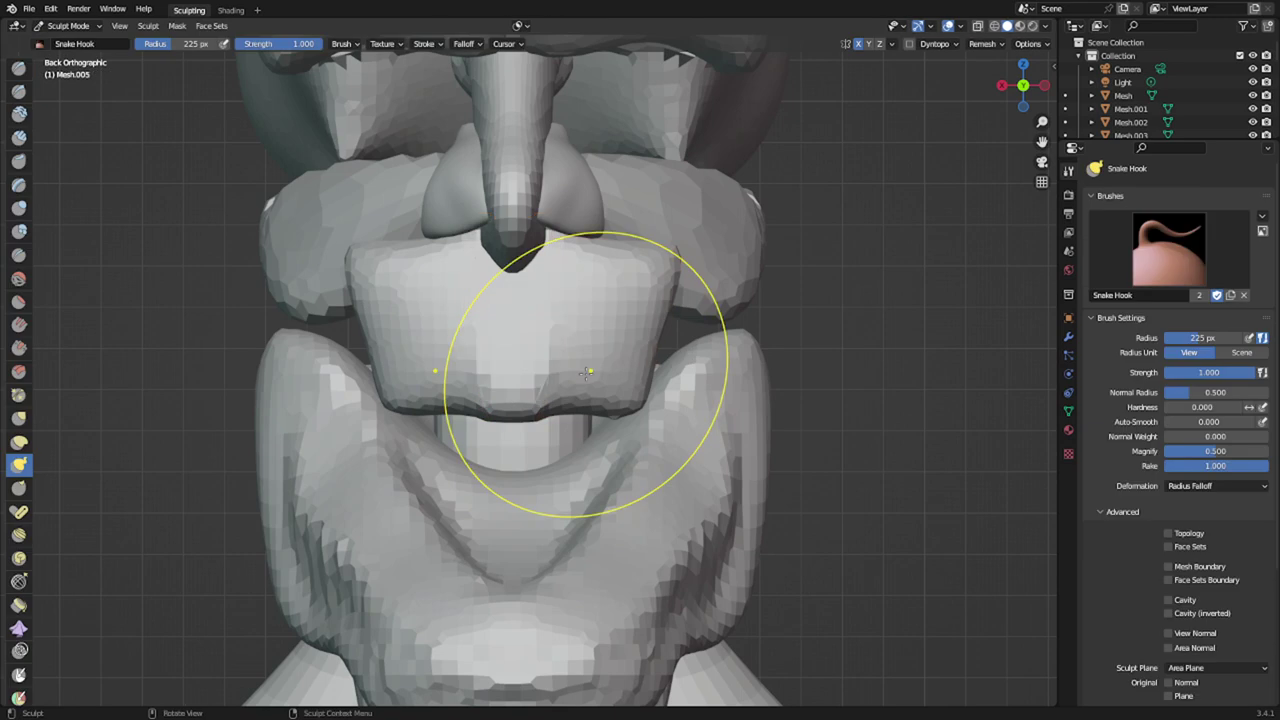
left_click_drag(575, 341, 547, 396, "shift")
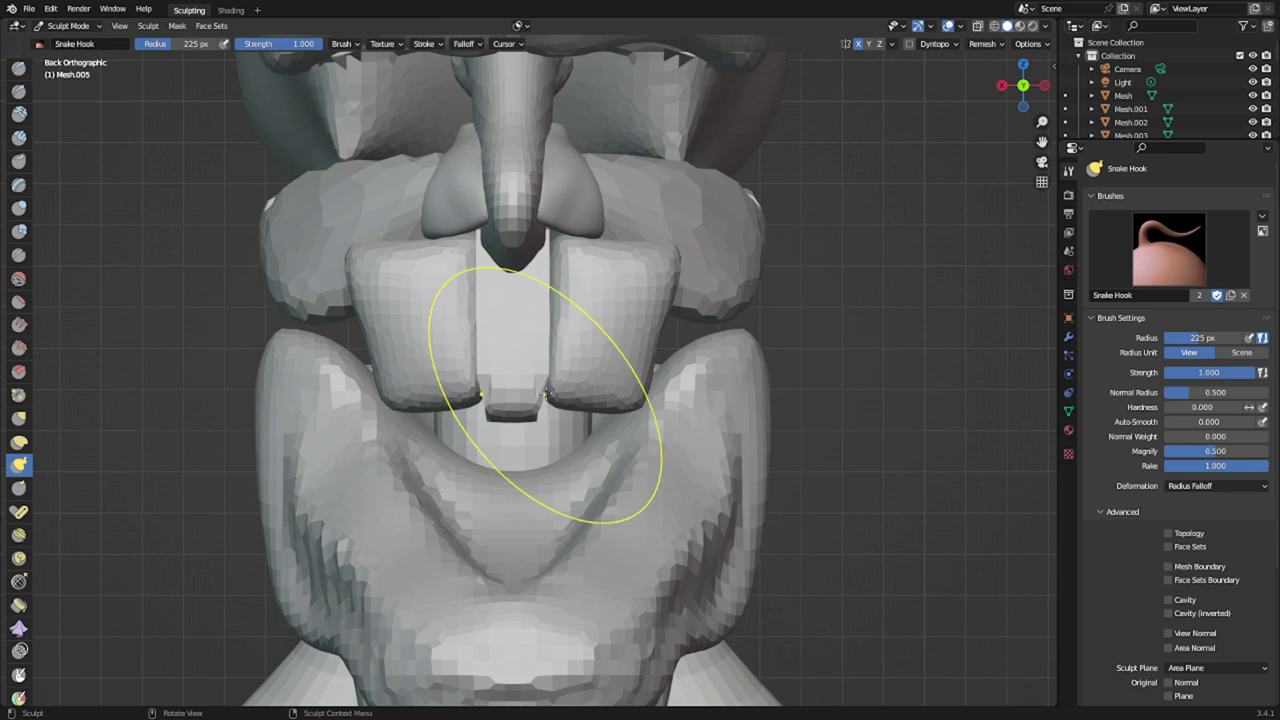
- Switch to the centre strip, clear its mask, and refine its lower end with a 117 px brush
key("alt+q")
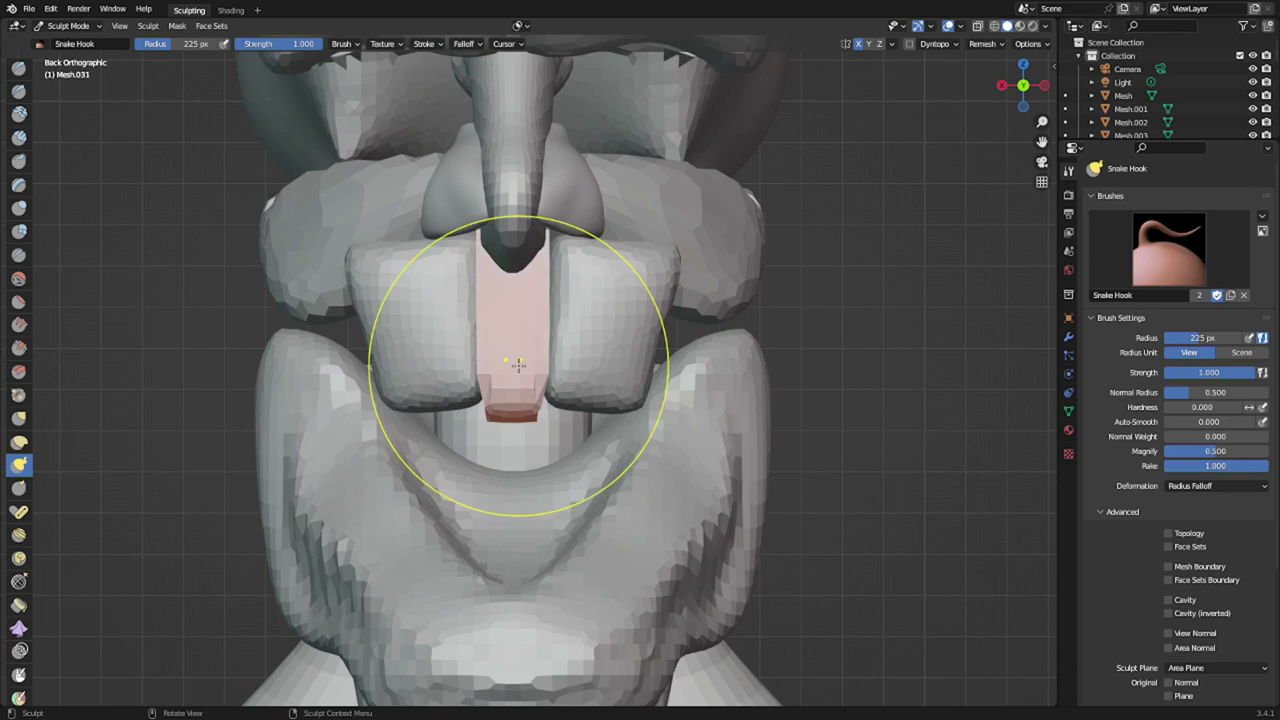
key("f")
left_click(455, 411)
left_click_drag(495, 412, 517, 408)
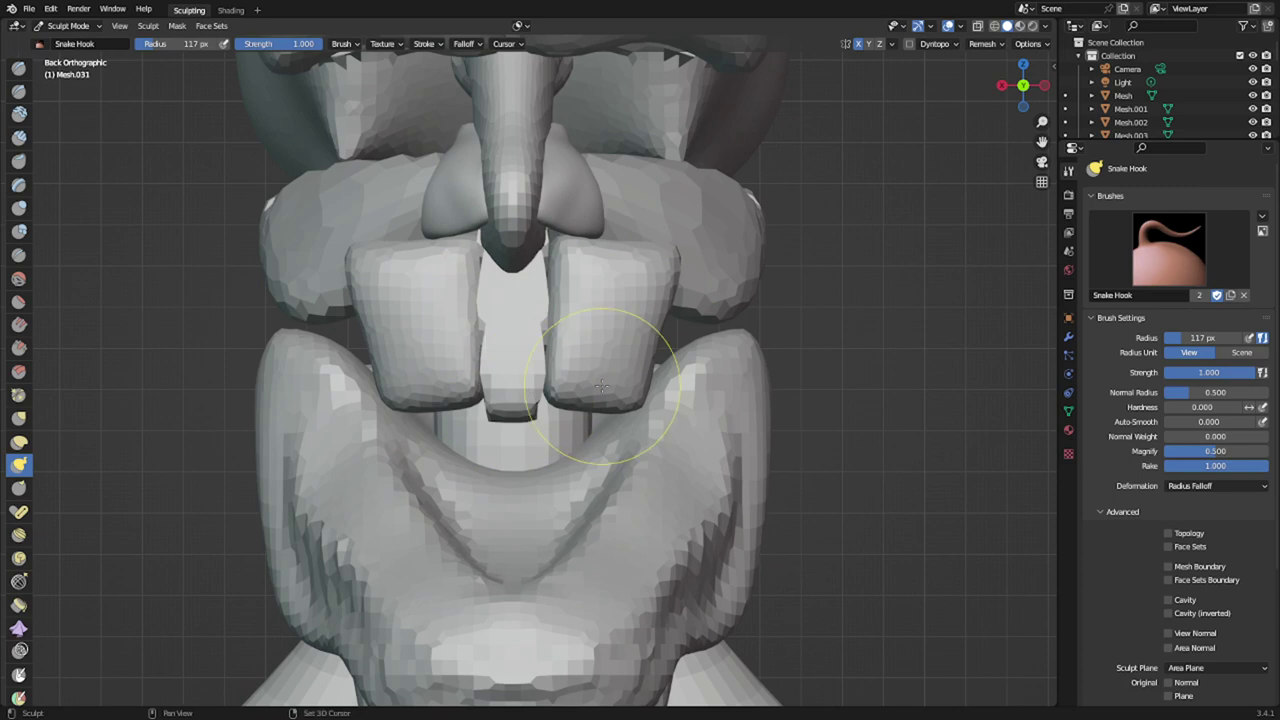
- Adjust the voxel size and remesh the centre strip, and round it out with the Inflate brush
key("shift+r")
left_click(642, 367)
key("ctrl+r")
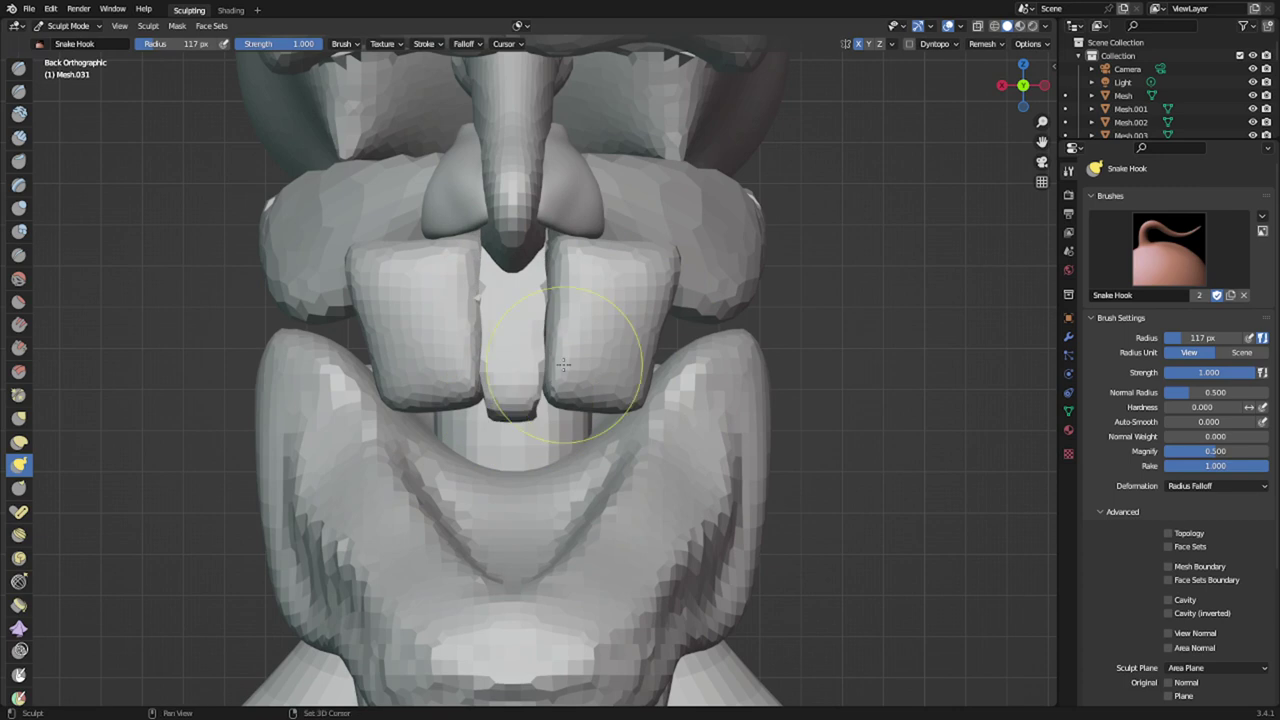
key("i")
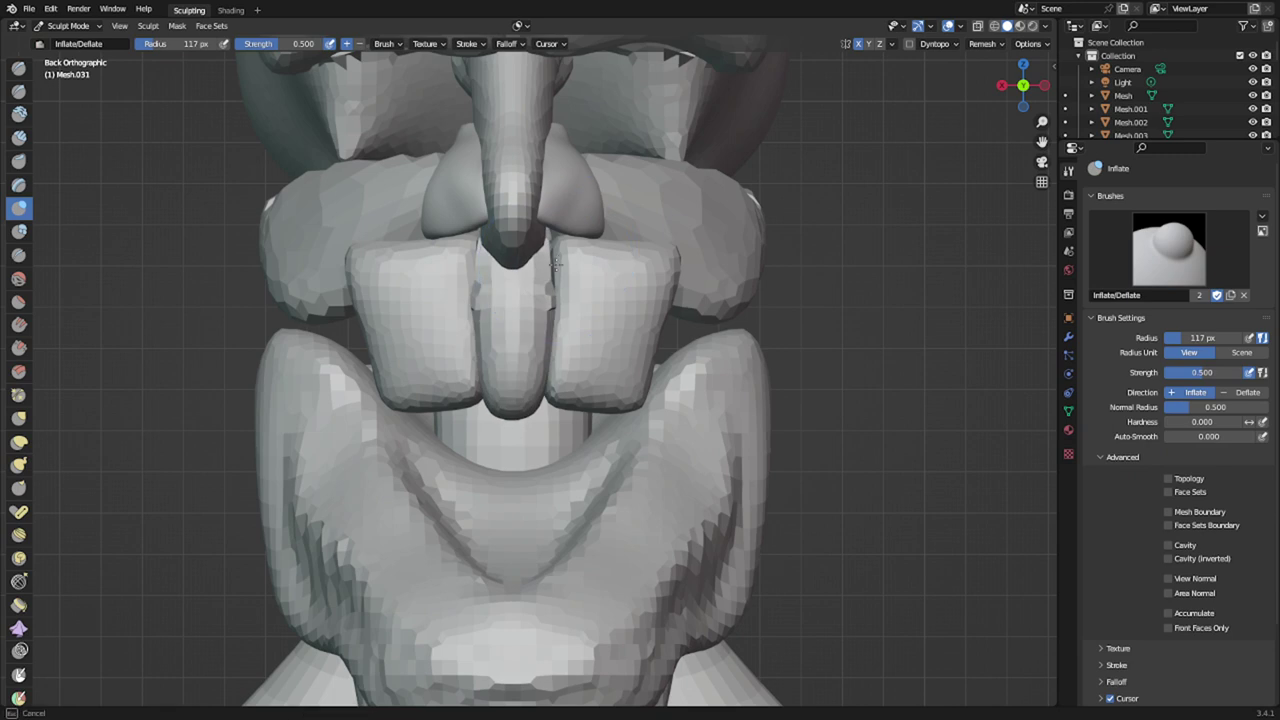
- Switch back to the side blocks and pull their lower outer part down and back with Snake Hook at 255 px
middle_click_drag(550, 268, 533, 296)
key("ctrl+KP_1")
key("KP_3")
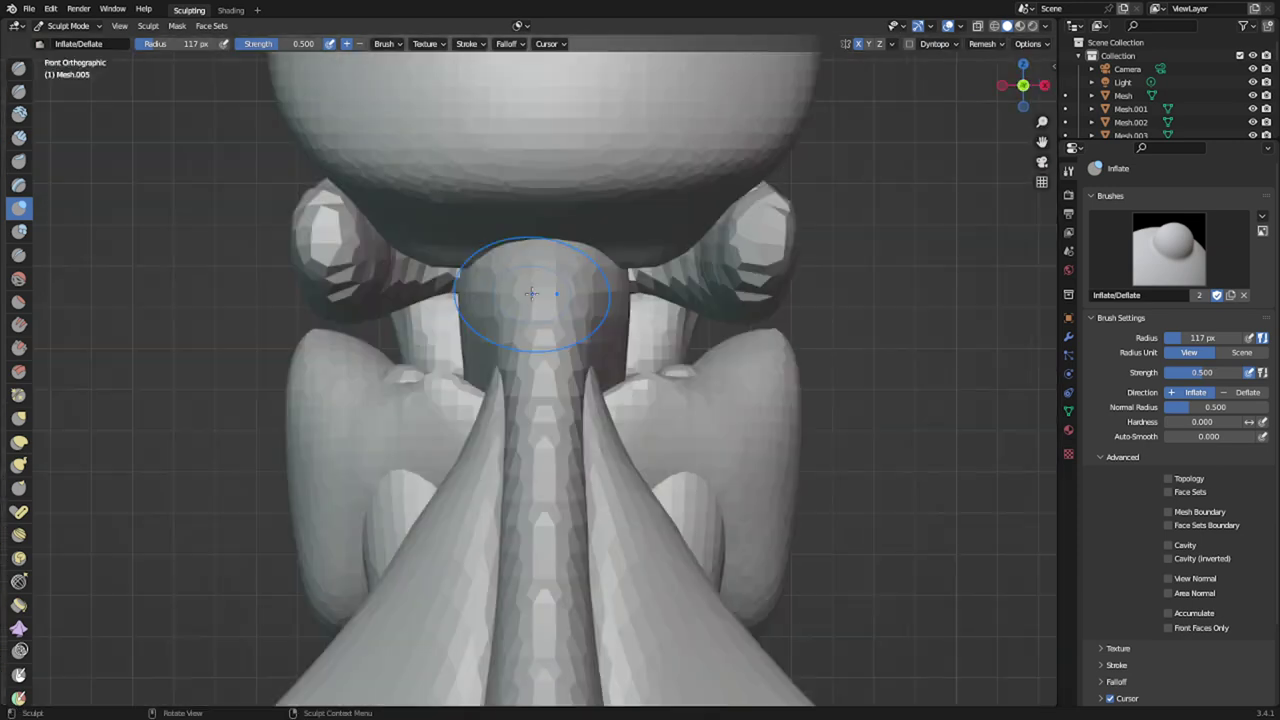
scroll(620, 257, "down", 3)
middle_click_drag(620, 257, 391, 280)
scroll(391, 280, "up", 4)
key("f")
left_click(818, 378)
middle_click_drag(684, 362, 600, 323)
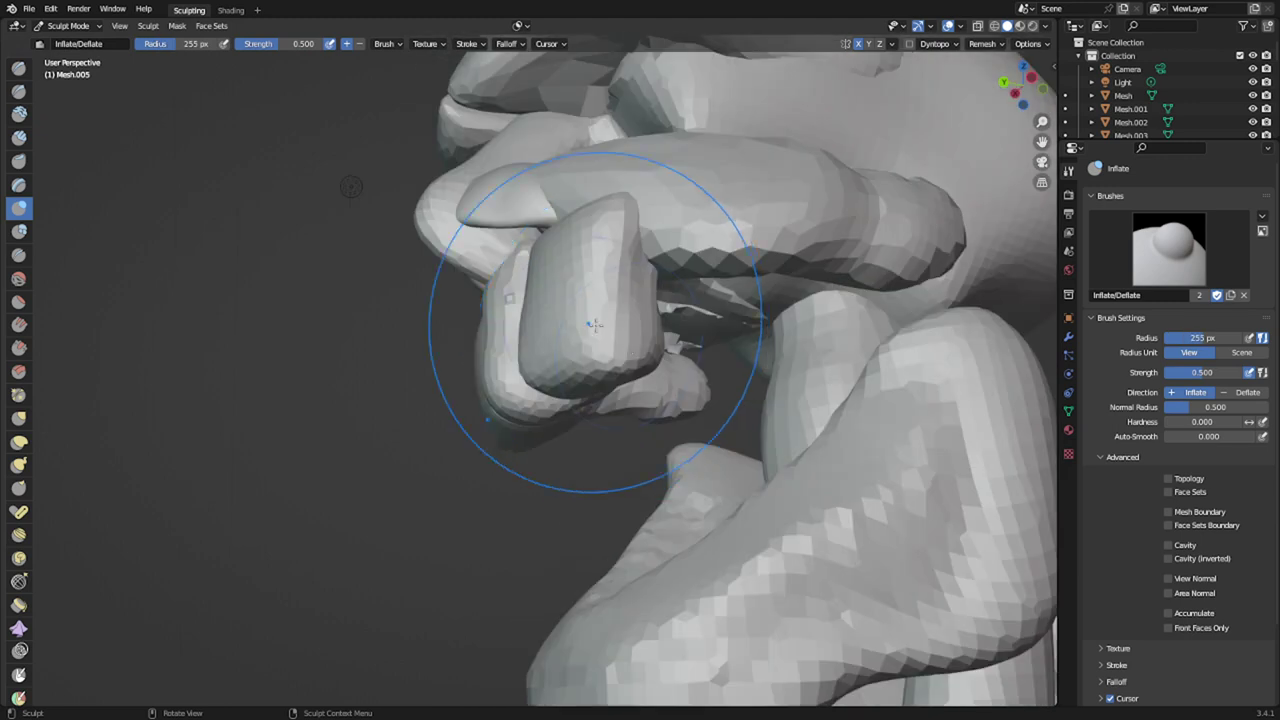
key("k")
mouse_move(616, 326)
left_mouse_down()
mouse_move(683, 342)
mouse_move(696, 390)
left_mouse_up()
- Pull the middle of the side blocks up beneath the cheekbones with Snake Hook
middle_click_drag(660, 410, 702, 375)
scroll(597, 335, "down", 2)
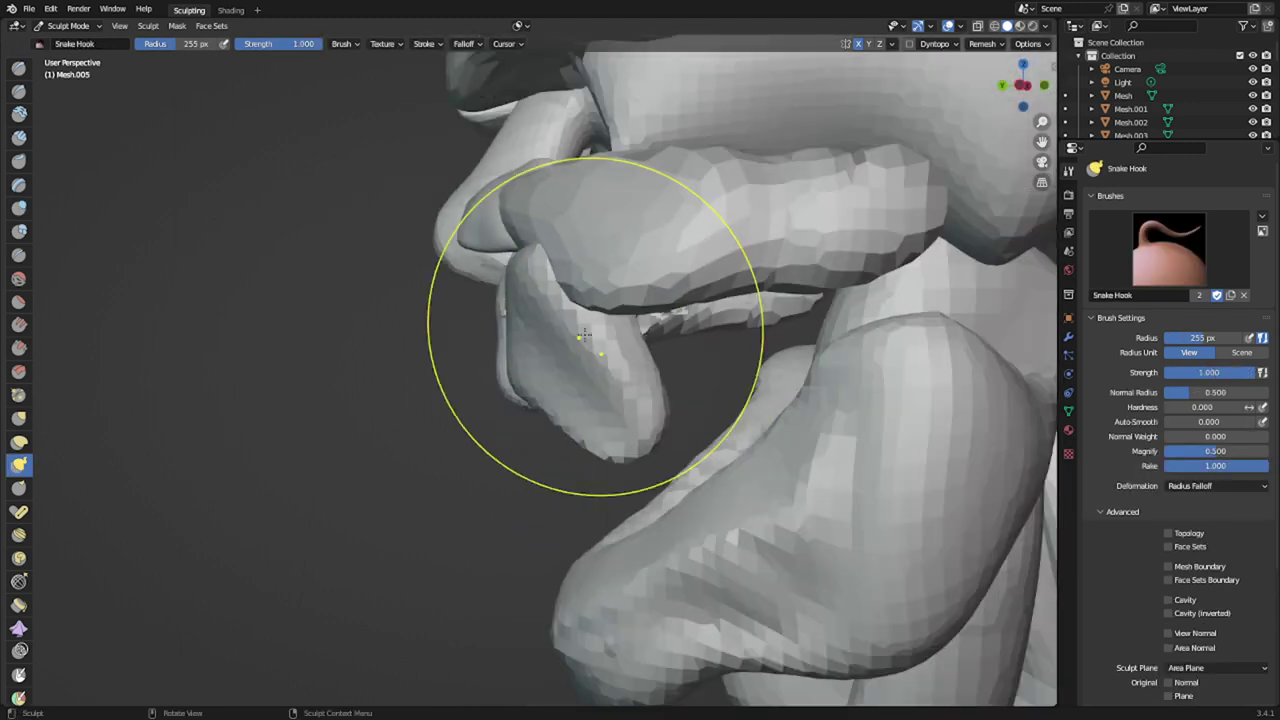
middle_click_drag(588, 332, 715, 385)
mouse_move(628, 357)
left_mouse_down()
mouse_move(612, 320)
mouse_move(616, 263)
left_mouse_up()
mouse_move(612, 372)
middle_mouse_down()
mouse_move(564, 253)
mouse_move(606, 415)
middle_mouse_up()
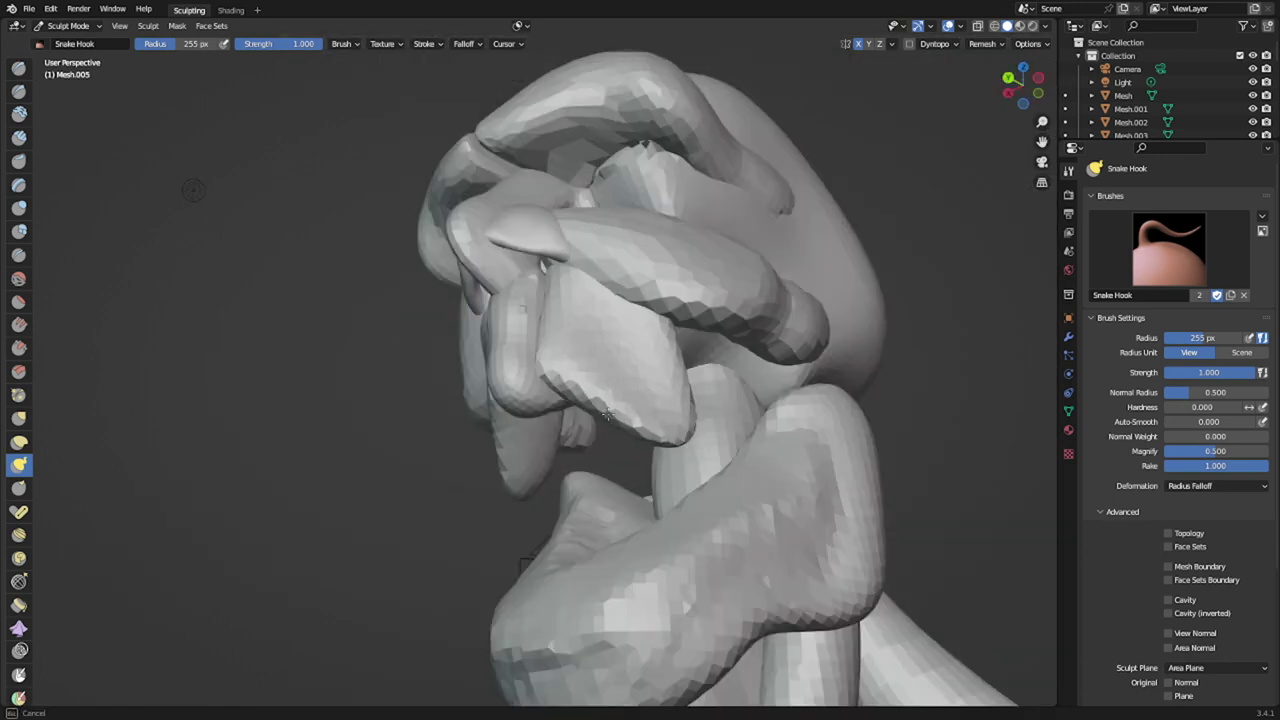
- Shape the side blocks with Snake Hook at 255 px, pulling their inner edges toward the centre strip and their tops toward the nostrils
left_click_drag(619, 396, 626, 378)
middle_click_drag(578, 372, 655, 332)
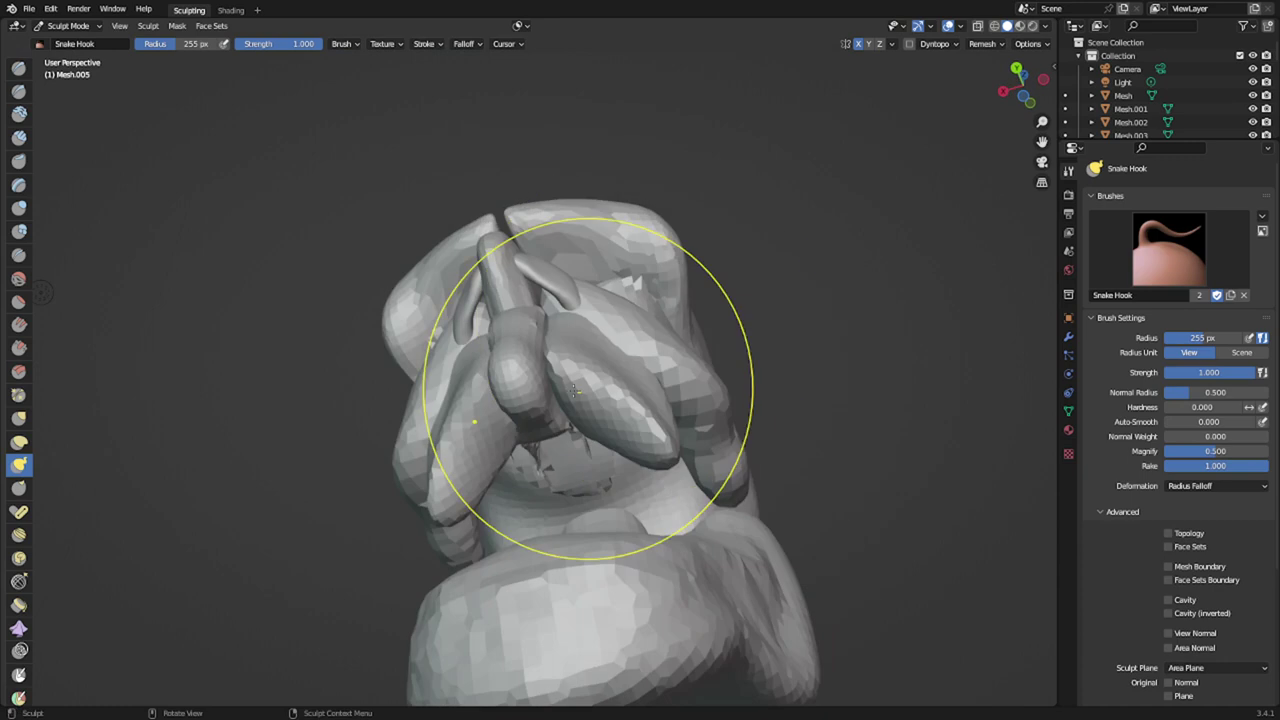
middle_click_drag(590, 396, 700, 380)
left_click_drag(506, 424, 525, 442)
middle_click_drag(526, 418, 472, 507)
scroll(568, 340, "up", 1)
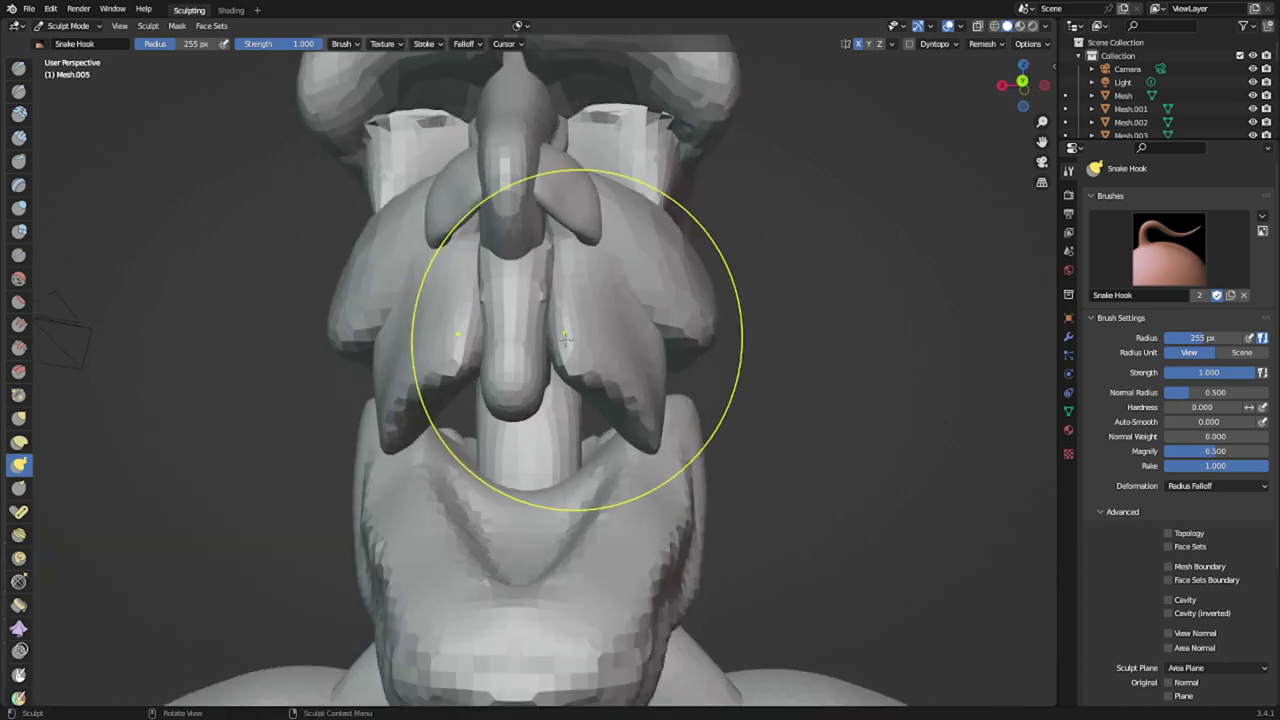
left_click_drag(577, 351, 537, 360)
middle_click_drag(580, 264, 558, 286)
left_click_drag(570, 245, 562, 219)
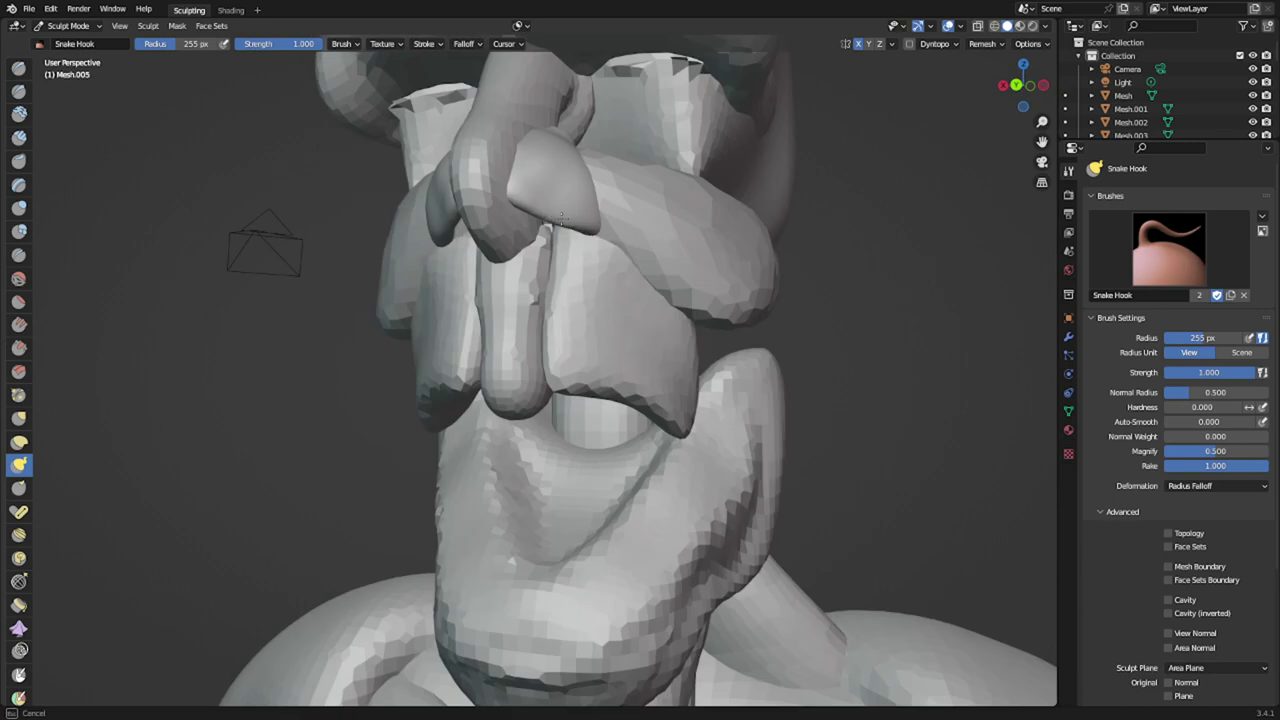
- Switch to the cheekbones and pull their front inner ends up beside the nose with Snake Hook
middle_click_drag(580, 209, 572, 260)
scroll(598, 240, "up", 2)
key("alt+q")
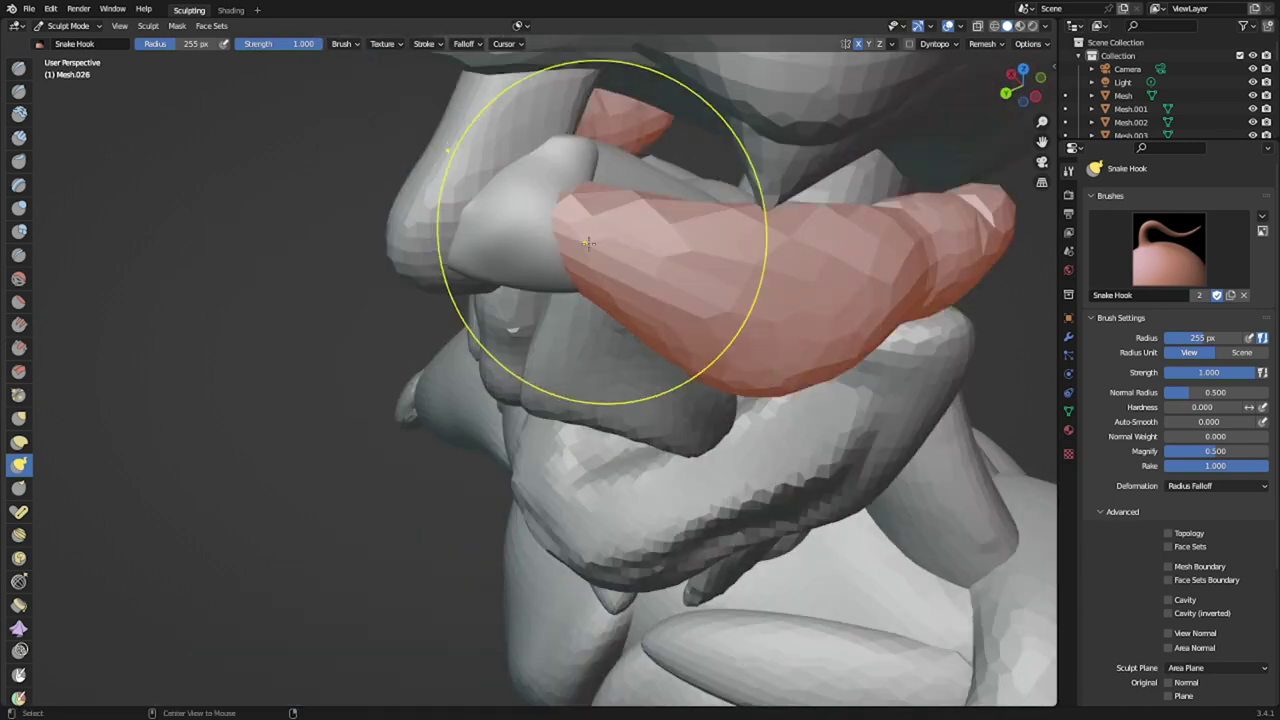
mouse_move(549, 259)
left_mouse_down()
mouse_move(606, 218)
mouse_move(594, 166)
mouse_move(606, 130)
mouse_move(586, 112)
left_mouse_up()
middle_click_drag(571, 217, 654, 194)
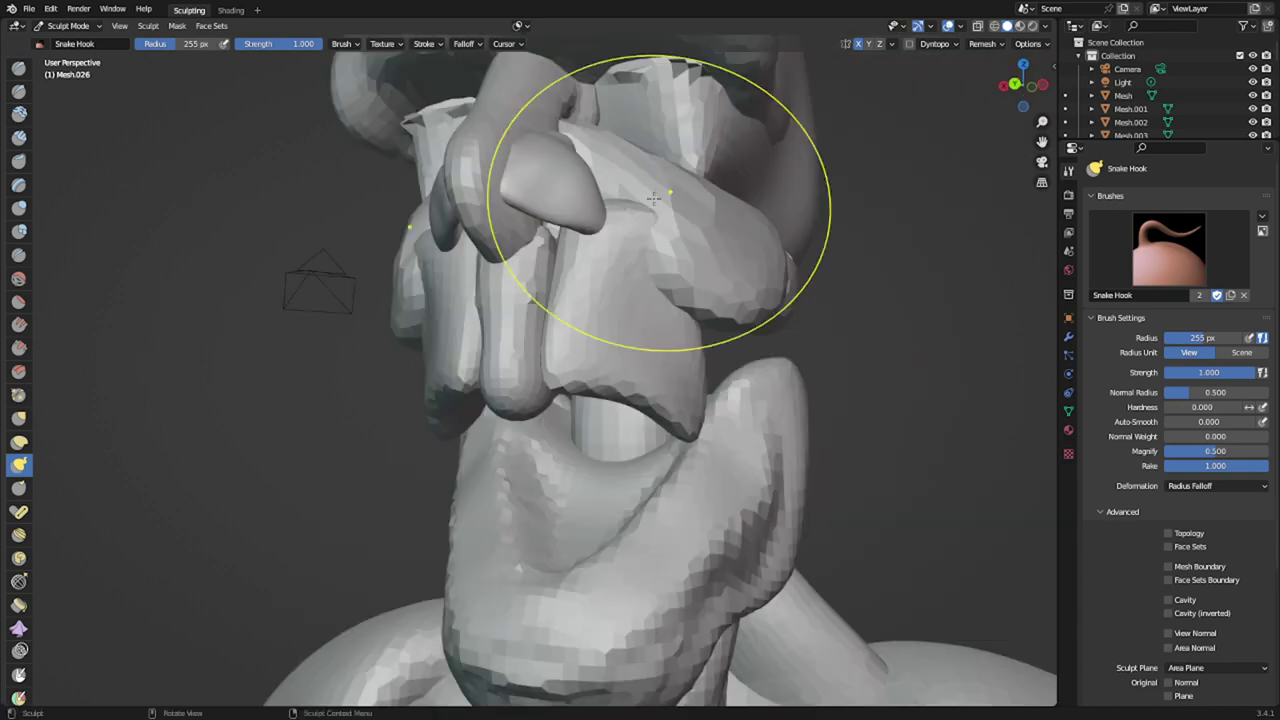
- Switch back to the side blocks and pull their upper inner part up and forward behind the nostrils
middle_click_drag(624, 269, 591, 324)
key("alt+q")
left_click_drag(619, 264, 580, 148)
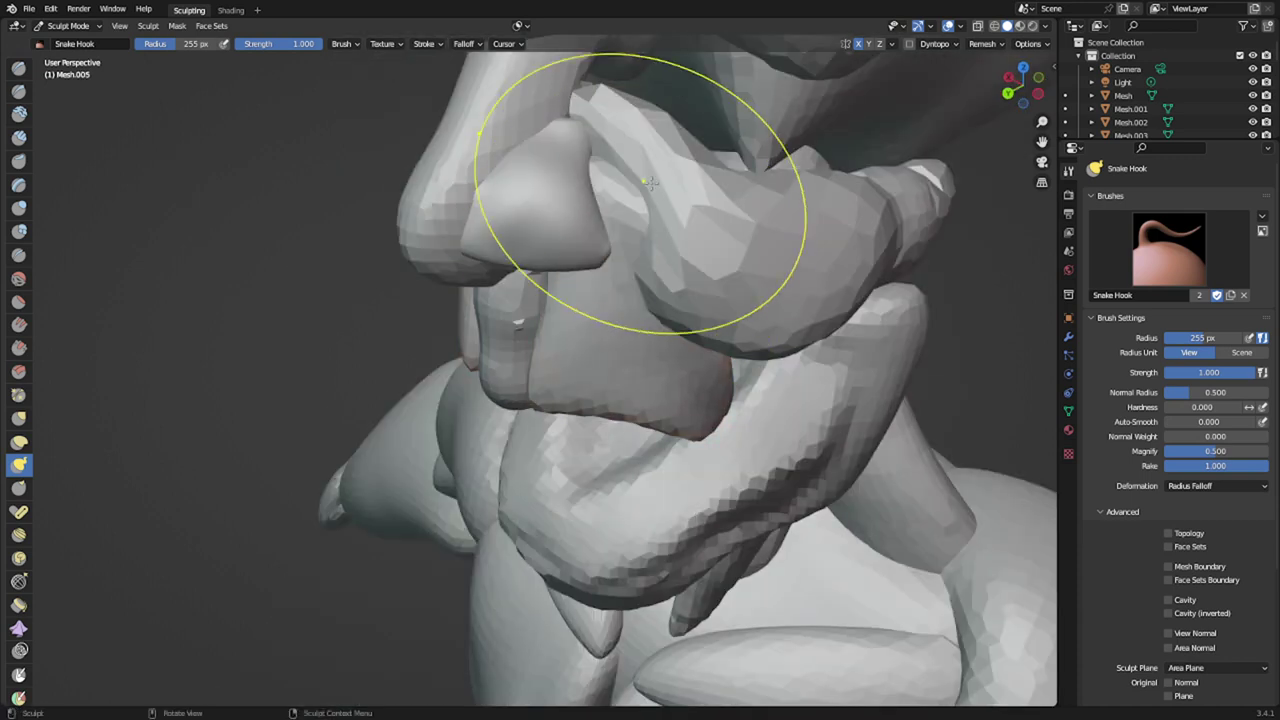
left_click_drag(636, 193, 586, 191)
middle_click_drag(627, 230, 690, 142)
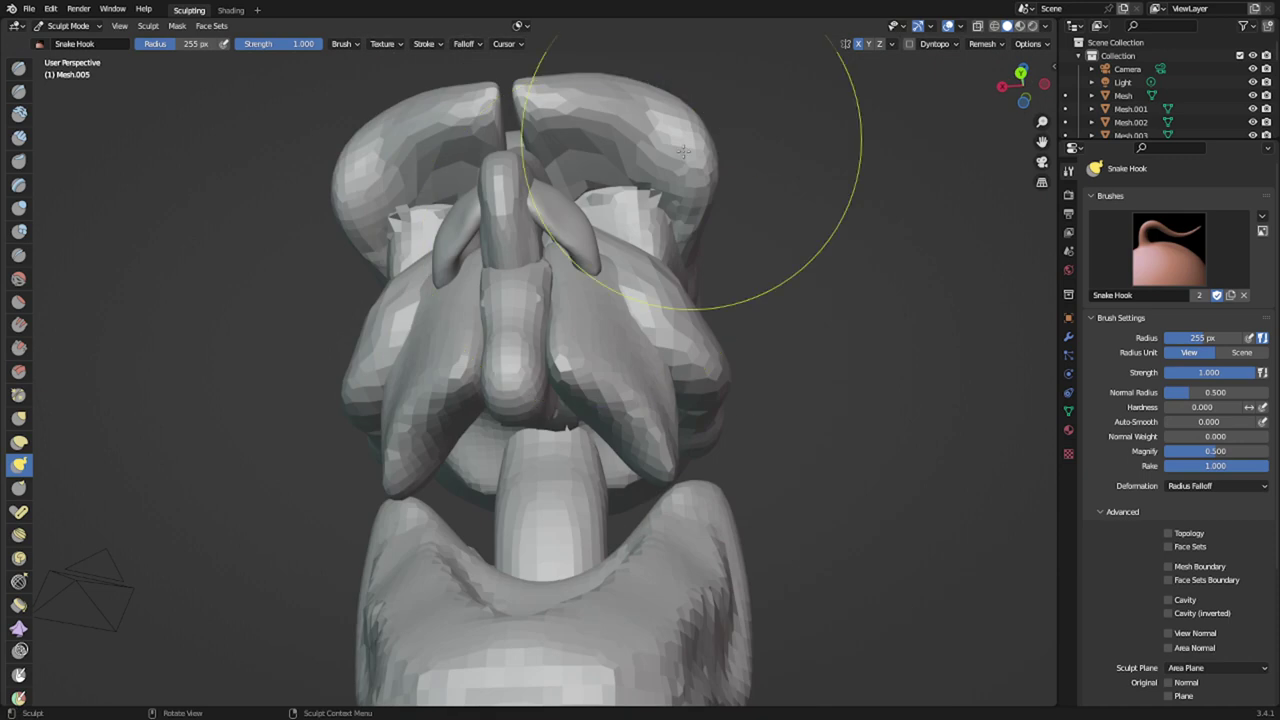
left_click_drag(582, 266, 602, 261)
left_click_drag(598, 262, 605, 258)
- Reduce the Snake Hook radius to 132 px and tuck the side blocks' upper edges inward beneath the nostrils and cheekbones
key("f")
left_click(564, 273)
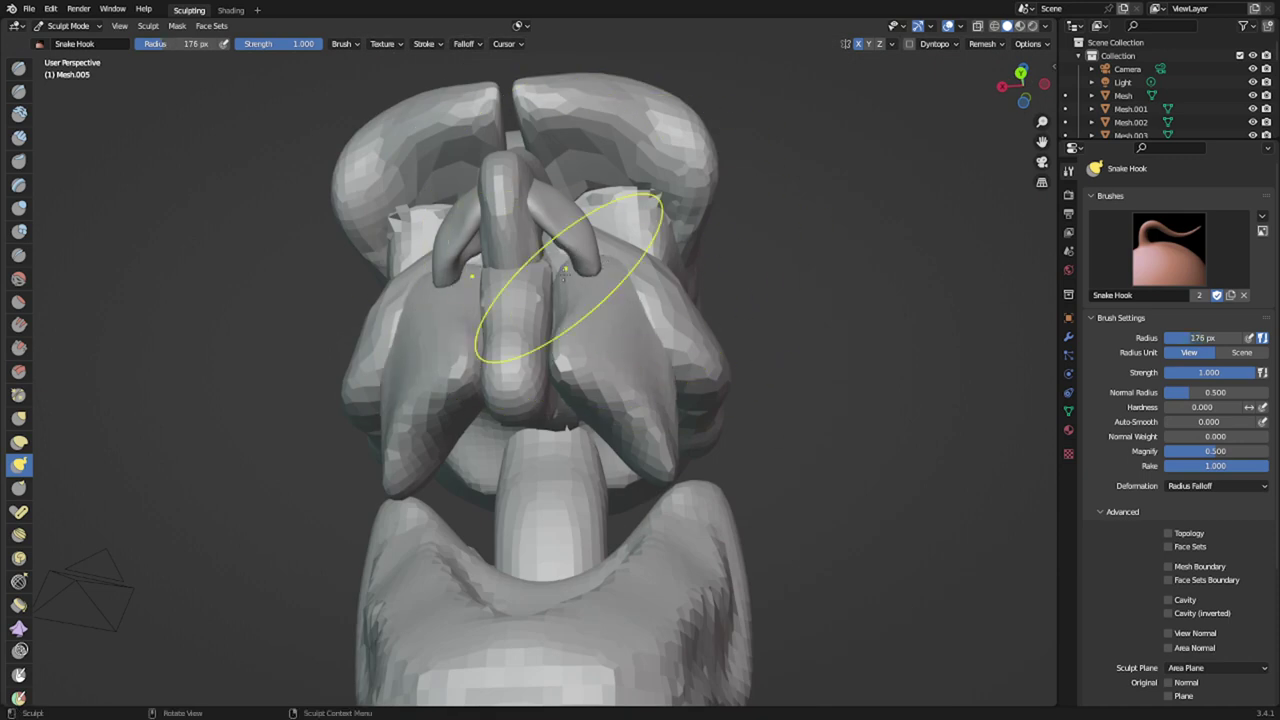
key("f")
left_click(624, 275)
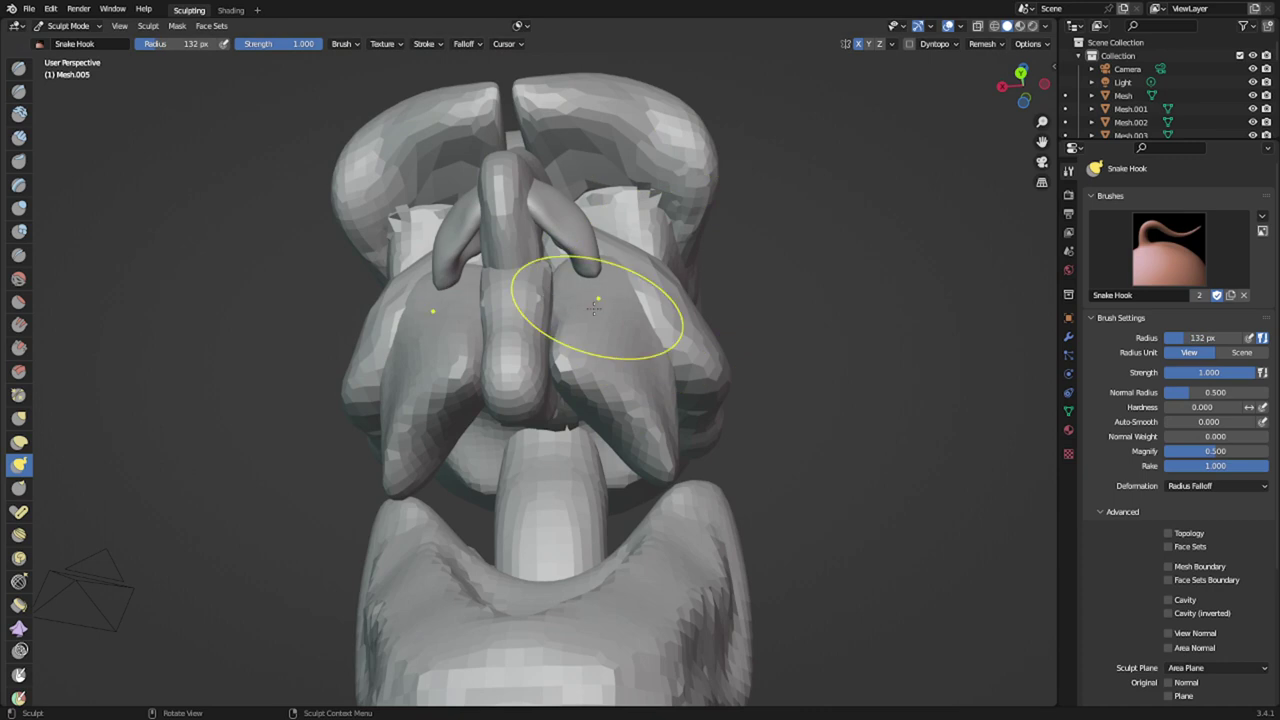
left_click_drag(614, 264, 565, 247)
middle_click_drag(680, 265, 664, 485)
left_click_drag(661, 244, 625, 220)
- Adjust the voxel size of the side blocks and remesh them
key("r")
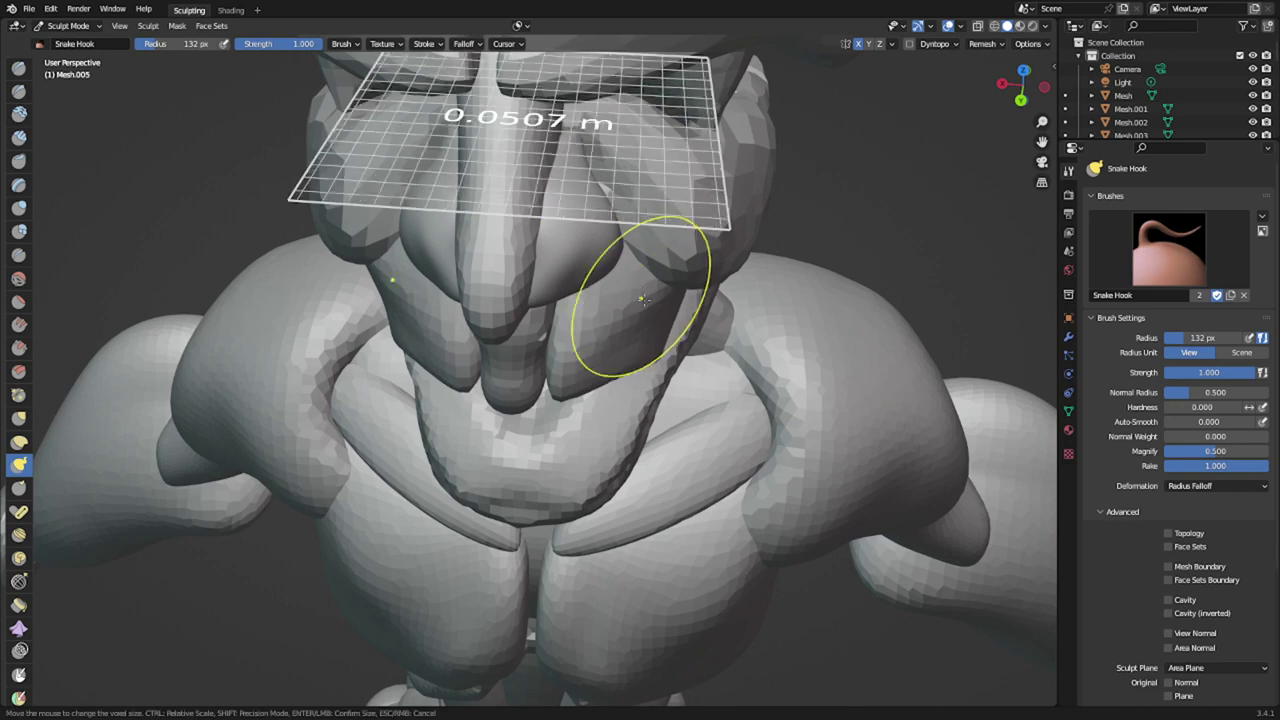
left_click(682, 297)
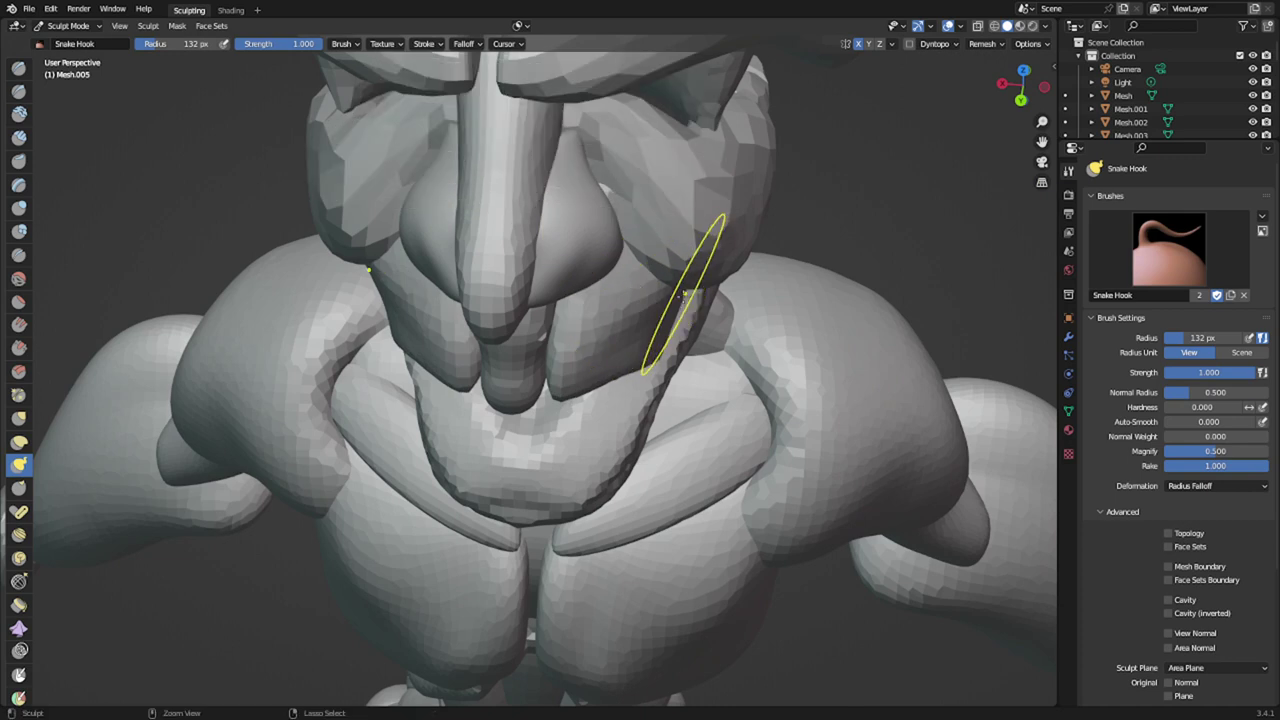
key("ctrl+r")
middle_click_drag(676, 335, 612, 225)
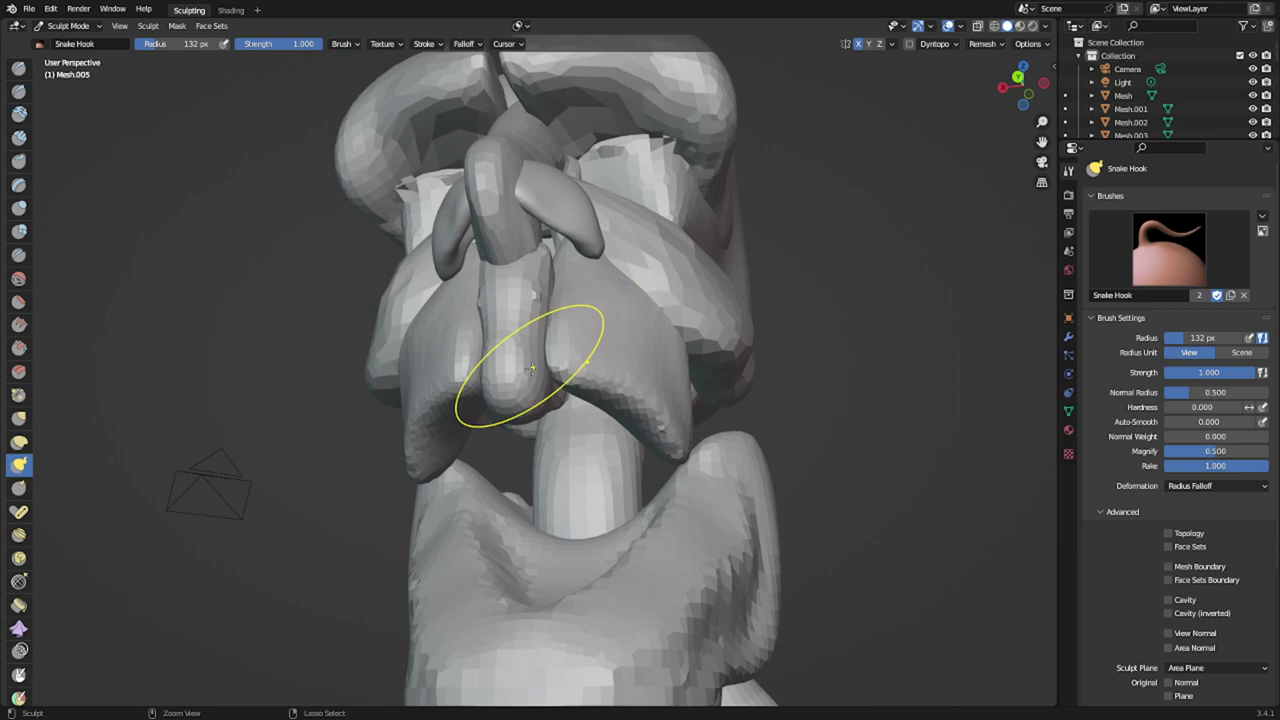
- Switch to the centre strip and push its middle back between the side blocks with Snake Hook
key("ctrl+q")
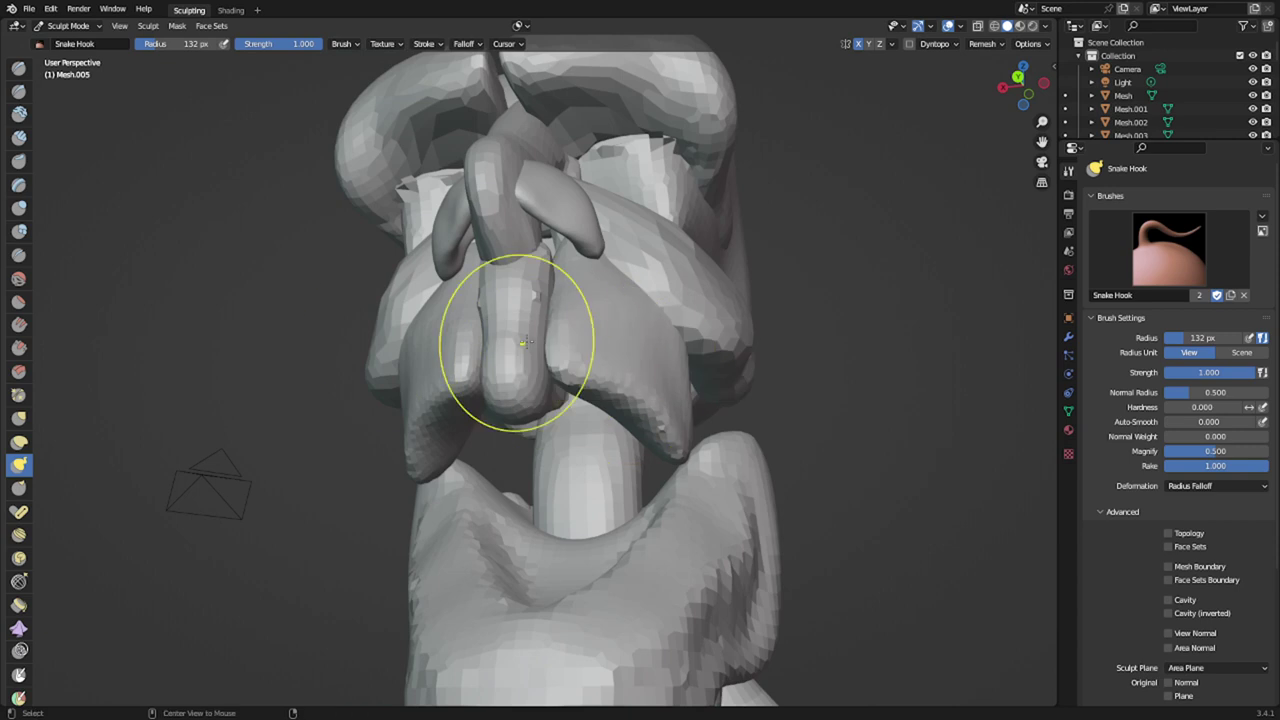
mouse_move(514, 386)
middle_mouse_down()
mouse_move(553, 238)
mouse_move(568, 270)
mouse_move(568, 239)
middle_mouse_up()
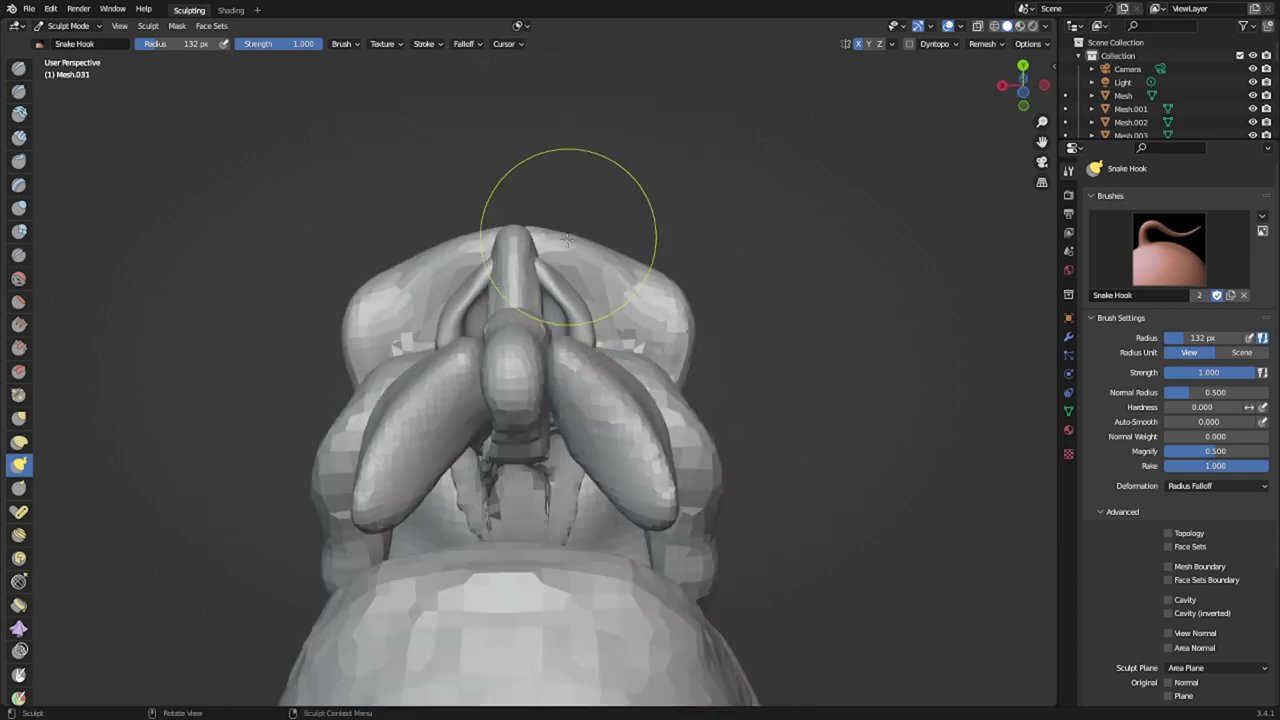
mouse_move(518, 356)
left_mouse_down()
mouse_move(527, 351)
mouse_move(525, 374)
left_mouse_up()
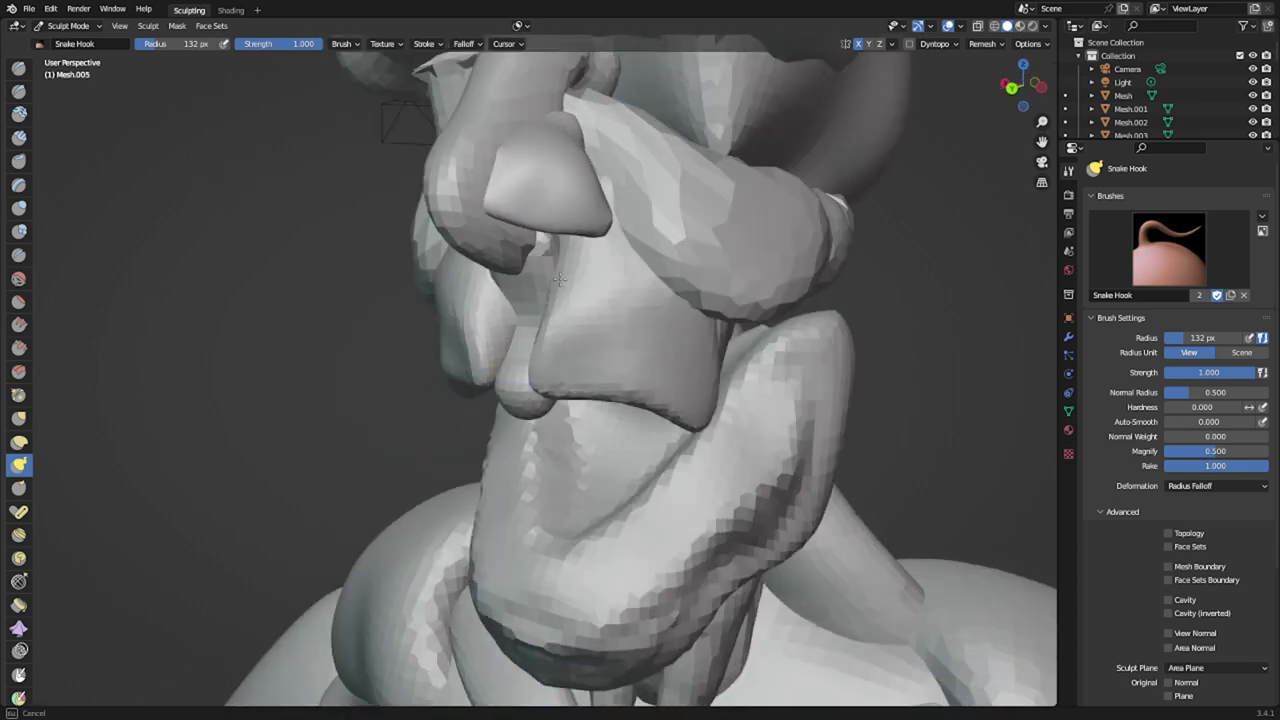
- Bulge the side blocks' inner edges toward the centre strip and smooth them
middle_click_drag(512, 275, 547, 293)
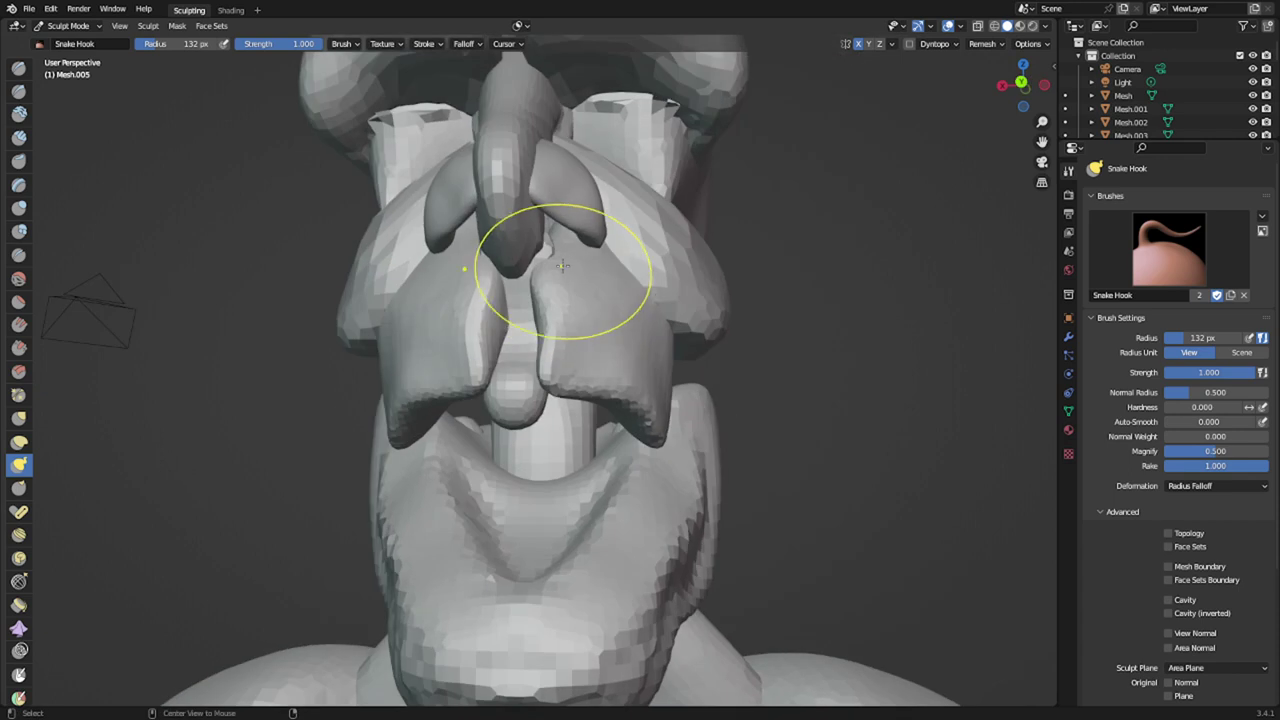
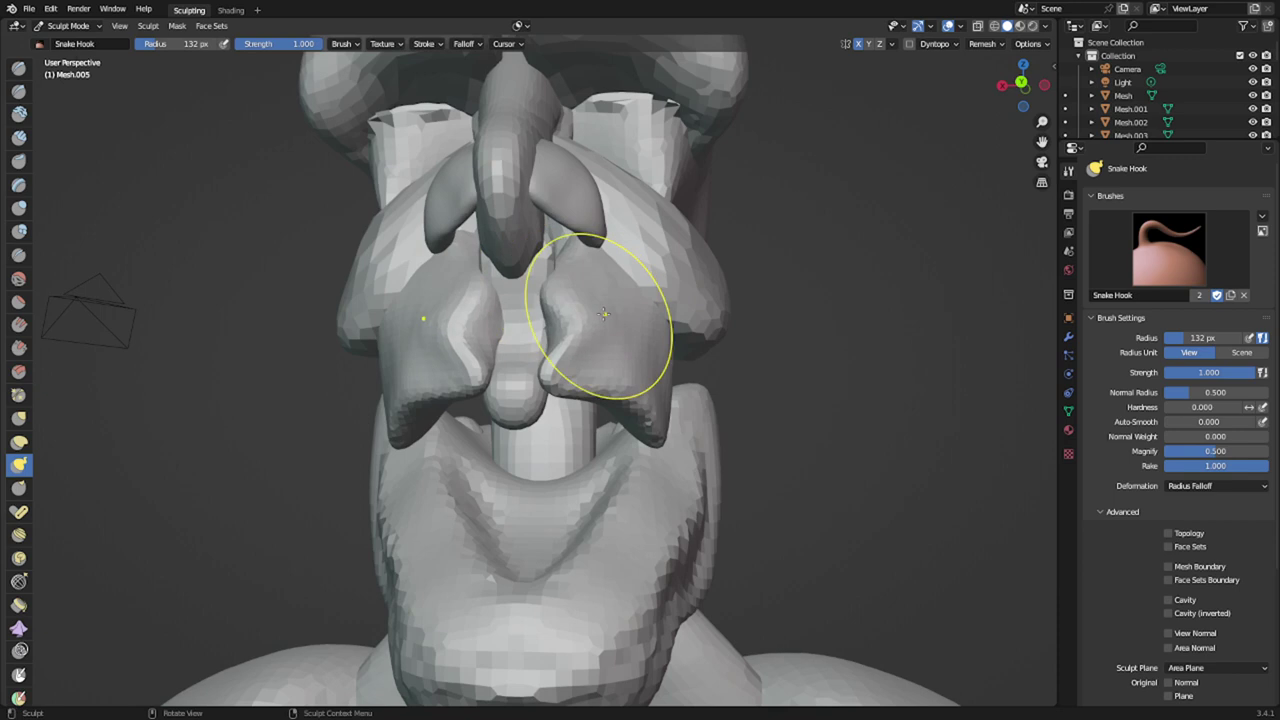
mouse_move(604, 314)
middle_mouse_down()
mouse_move(592, 366)
mouse_move(590, 324)
middle_mouse_up()
left_click_drag(586, 328, 562, 287, "shift")
- Switch to the centre strip and pull its upper end into shape below the nose with Snake Hook
key("alt+q")
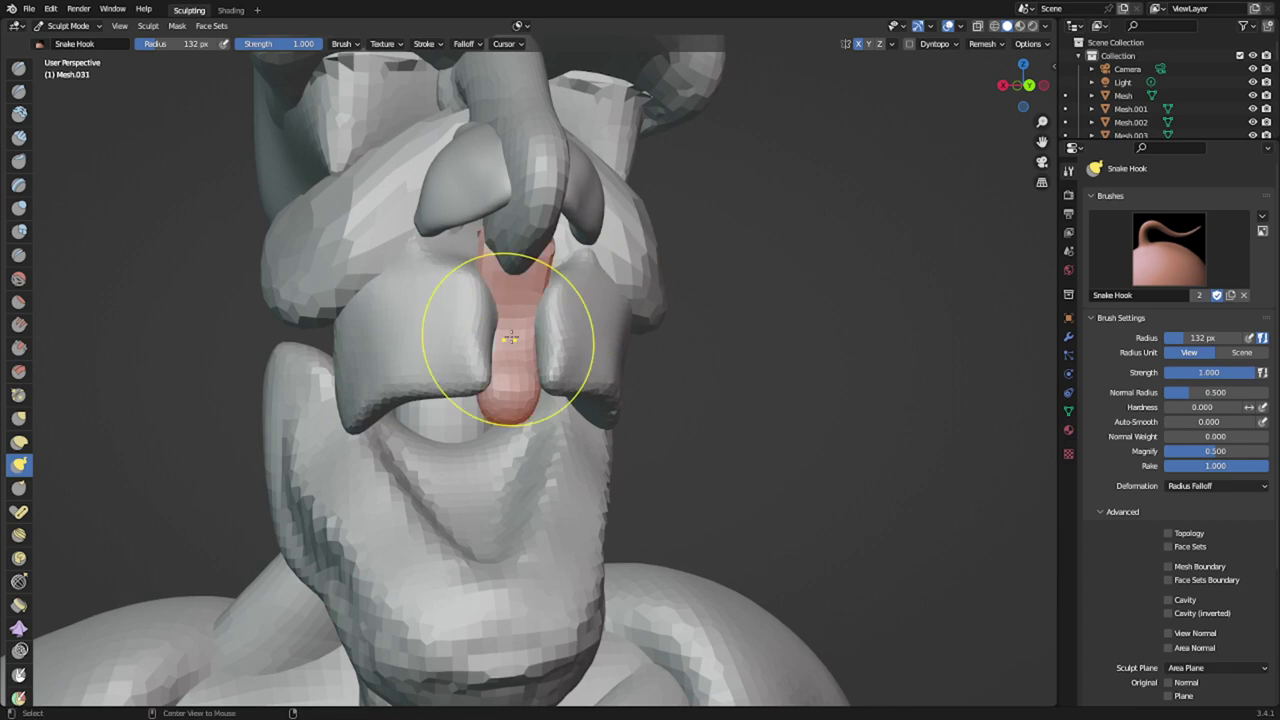
middle_click_drag(522, 332, 514, 300)
left_click_drag(548, 258, 533, 278)
middle_click_drag(574, 287, 480, 340)
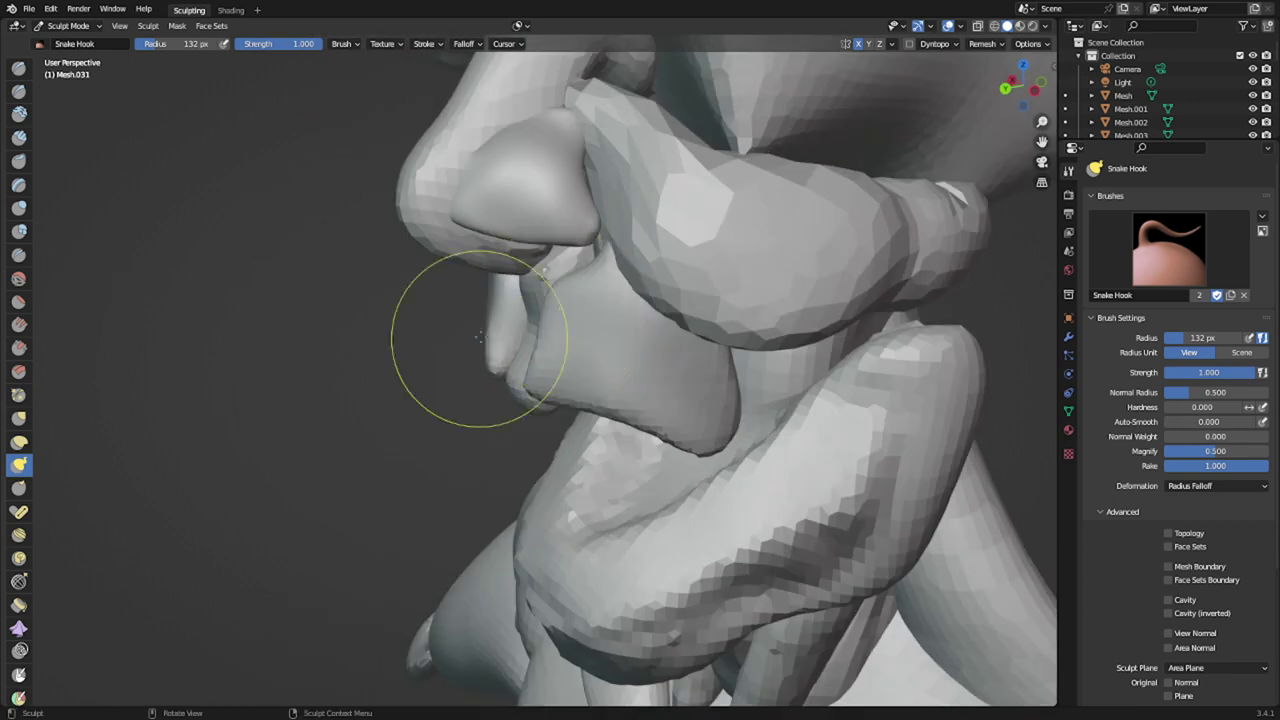
- Enlarge the Snake Hook radius to 202 px and draw the centre strip forward to fill the gap between the side blocks
key("f")
left_click(730, 320)
left_click_drag(566, 329, 545, 328)
middle_click_drag(522, 316, 586, 230)
mouse_move(520, 380)
middle_mouse_down()
mouse_move(578, 392)
mouse_move(586, 437)
mouse_move(545, 478)
middle_mouse_up()
scroll(543, 470, "up", 2)
mouse_move(541, 330)
middle_mouse_down()
mouse_move(580, 347)
mouse_move(578, 370)
middle_mouse_up()
left_click_drag(498, 222, 525, 203)
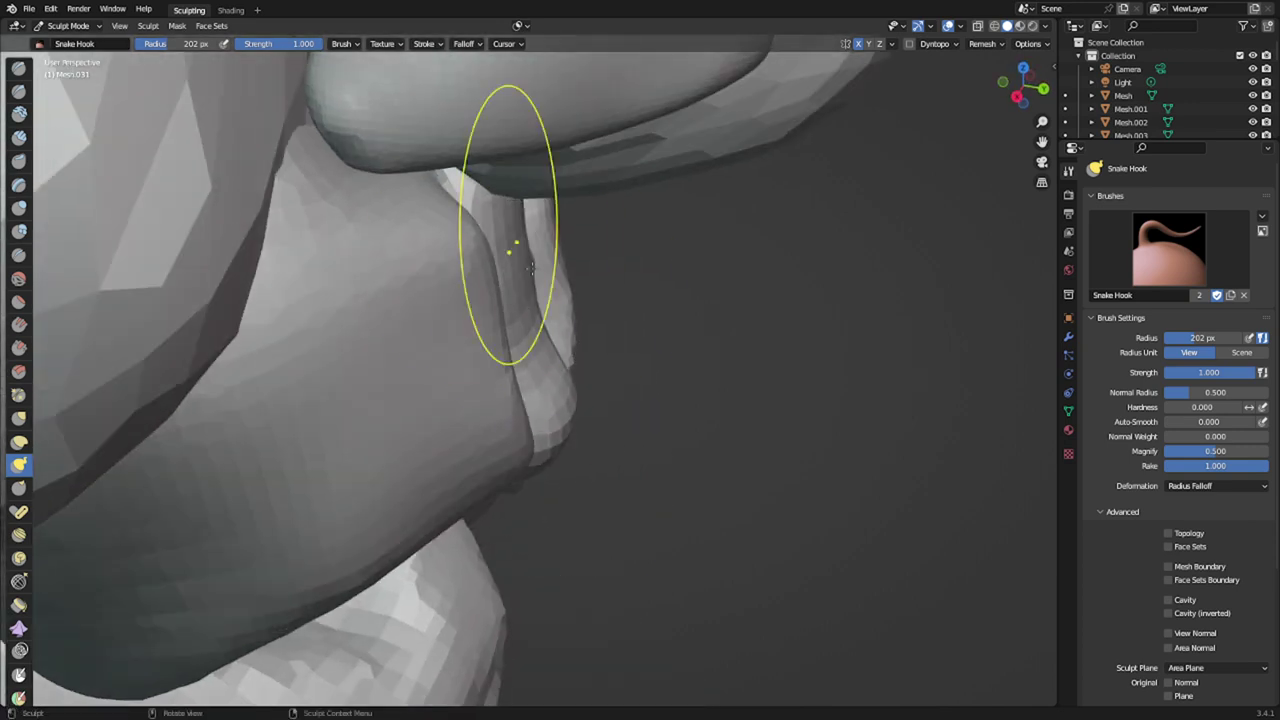
left_click_drag(513, 247, 546, 289)
middle_click_drag(544, 304, 436, 309)
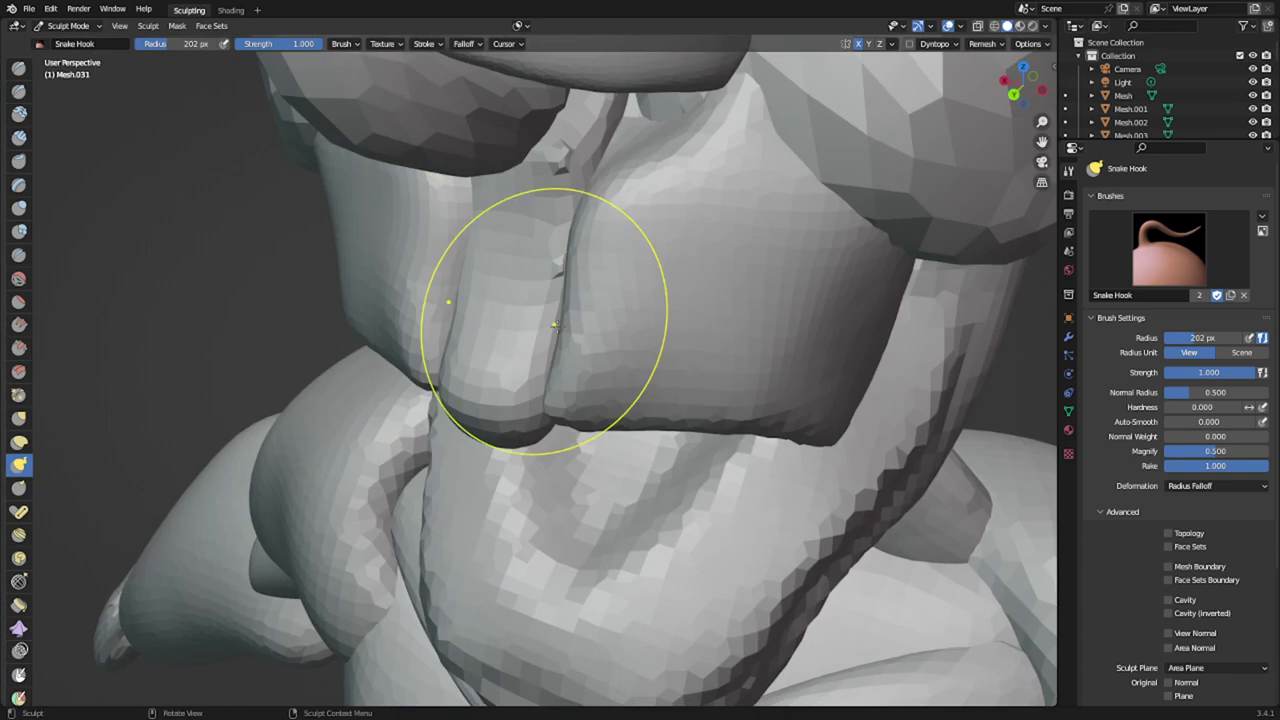
- Switch to the side blocks and pull their lower inner edges toward the centre strip with Snake Hook at 150 px
key("alt+q")
key("f")
left_click(537, 272)
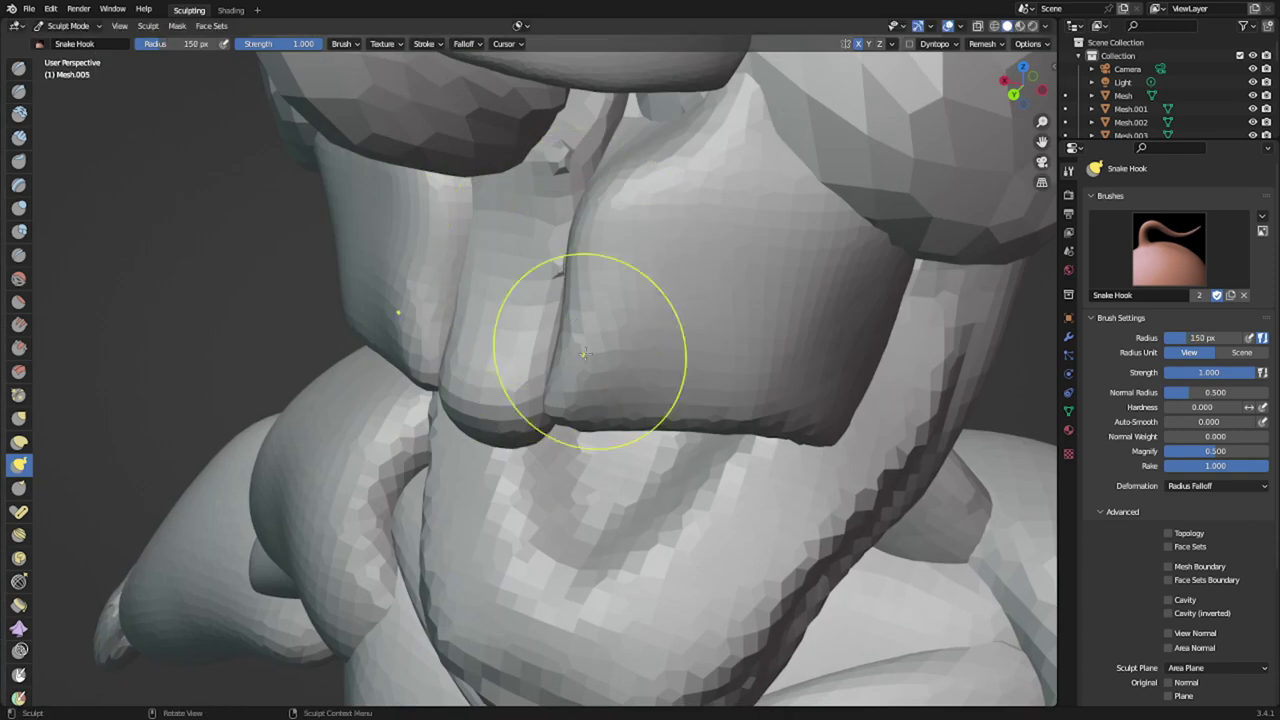
mouse_move(582, 342)
left_mouse_down()
mouse_move(545, 345)
mouse_move(538, 403)
mouse_move(521, 407)
left_mouse_up()
- Pull the upper inner corners of the side blocks up into the gap between nostril and cheekbone
scroll(518, 394, "down", 5)
middle_click_drag(500, 395, 478, 366)
scroll(545, 290, "up", 3)
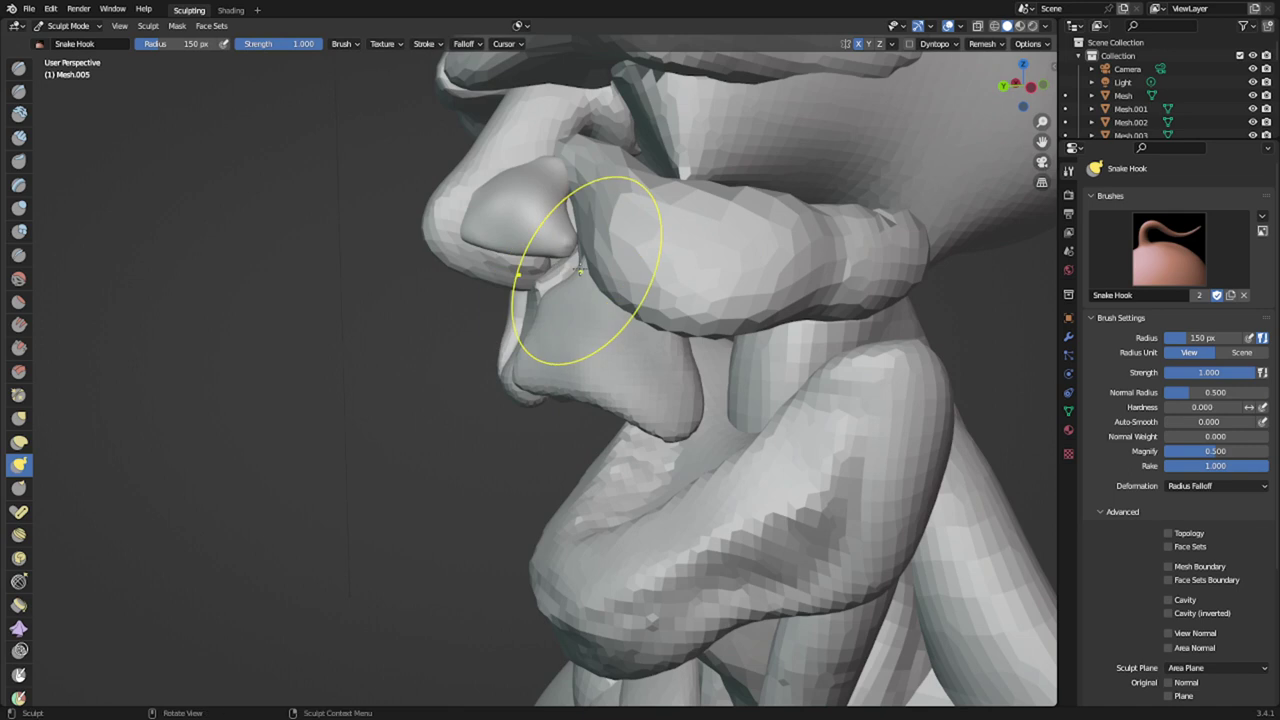
left_click_drag(590, 263, 572, 228)
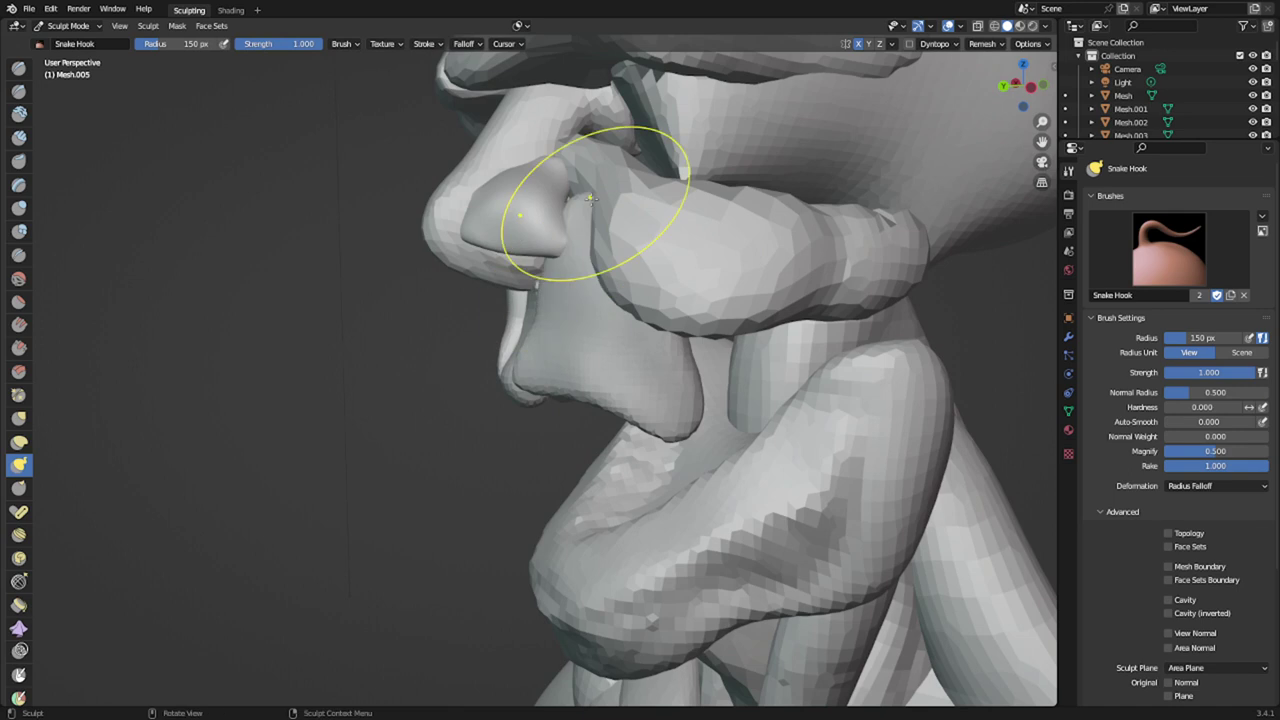
middle_click_drag(558, 246, 572, 353)
- Refine the side blocks' upper inner area next to the nostrils with Snake Hook at 150 px
key("p")
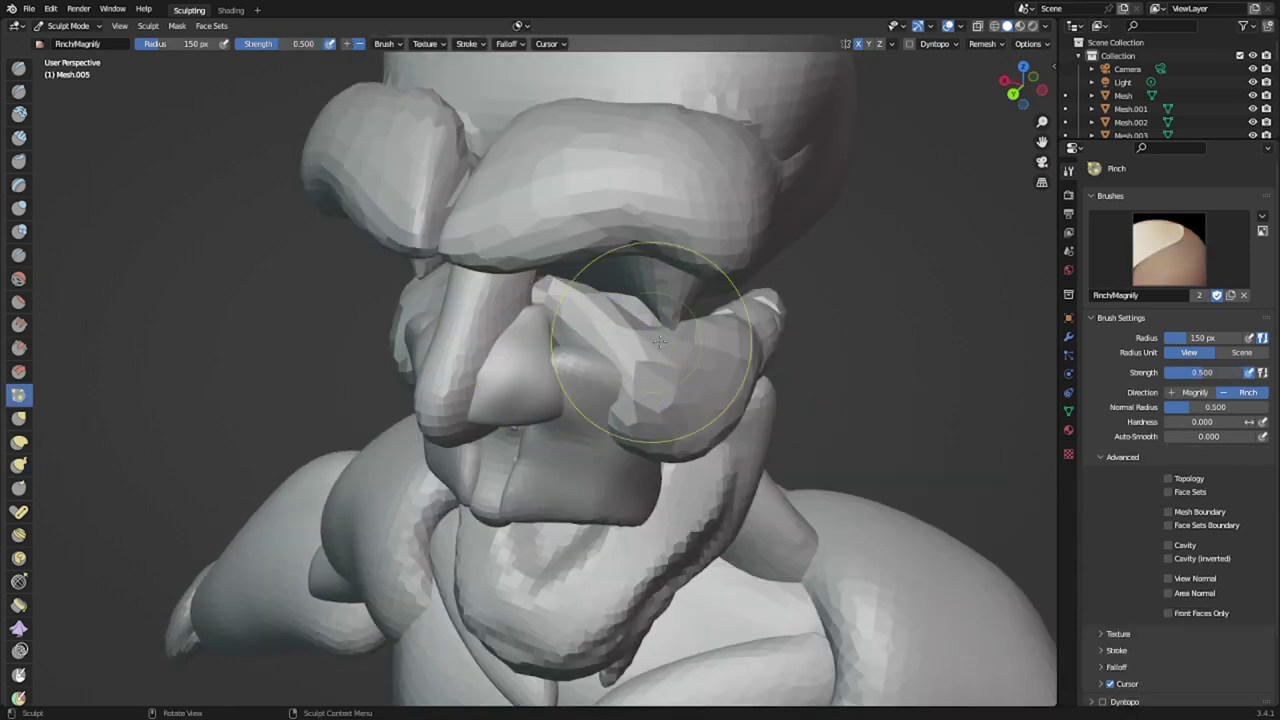
key("k")
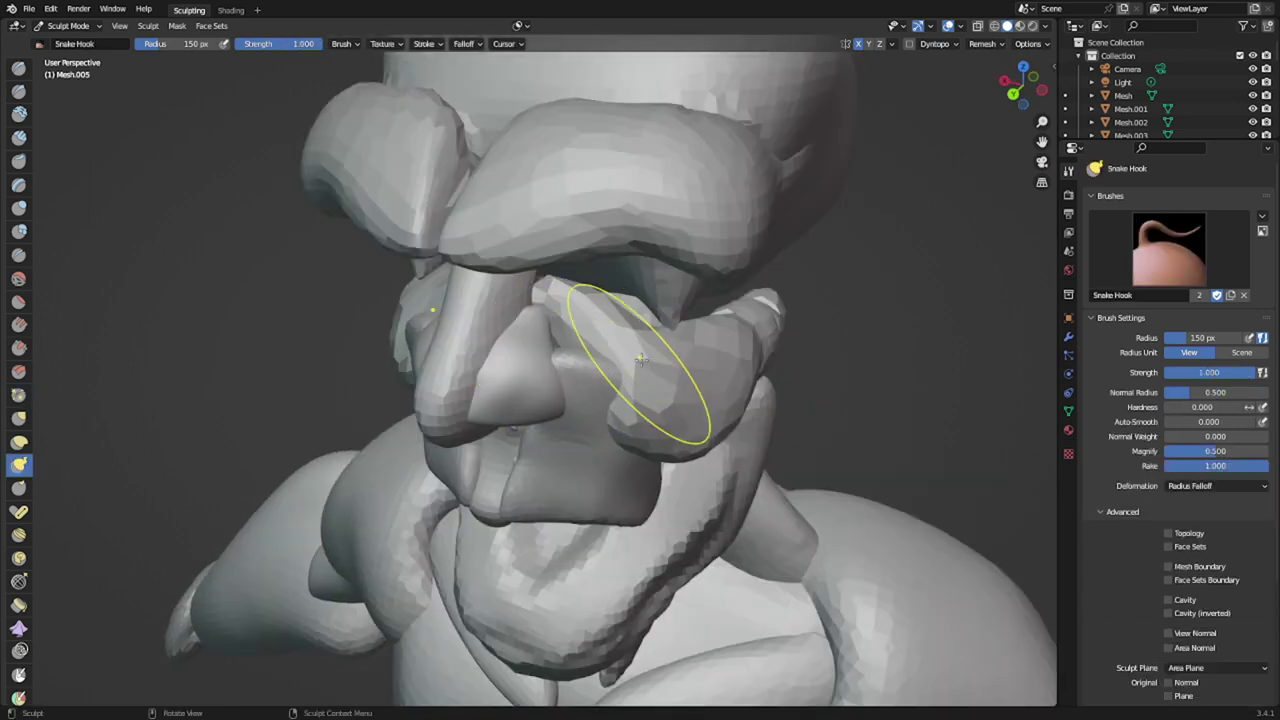
left_click_drag(551, 372, 559, 369)
left_click_drag(559, 370, 594, 339)
middle_click_drag(588, 350, 655, 246)
mouse_move(622, 312)
left_mouse_down()
mouse_move(572, 355)
mouse_move(548, 344)
left_mouse_up()
- Return to Object Mode, duplicate the nose, and open the copy in Edit Mode
key("alt+q")
mouse_move(550, 346)
middle_mouse_down()
mouse_move(490, 353)
mouse_move(558, 368)
mouse_move(525, 284)
middle_mouse_up()
key("ctrl+Tab")
left_click(430, 372)
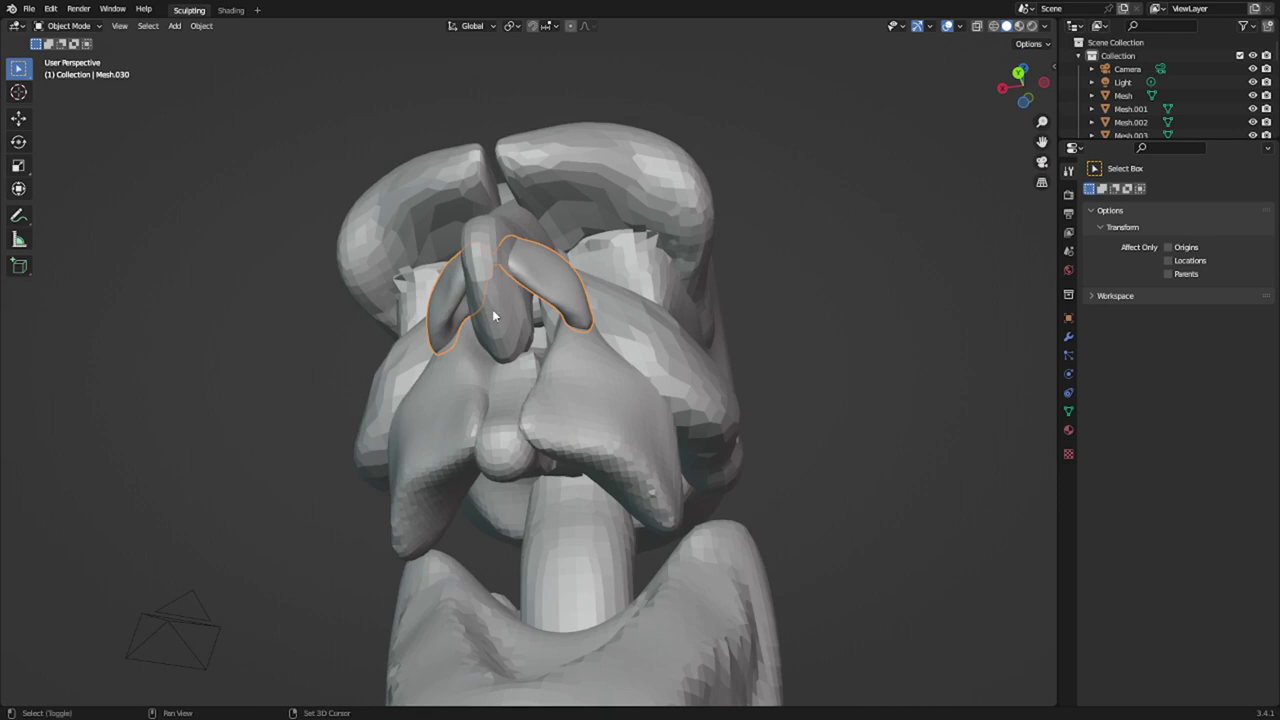
left_click(492, 316)
key("Tab")
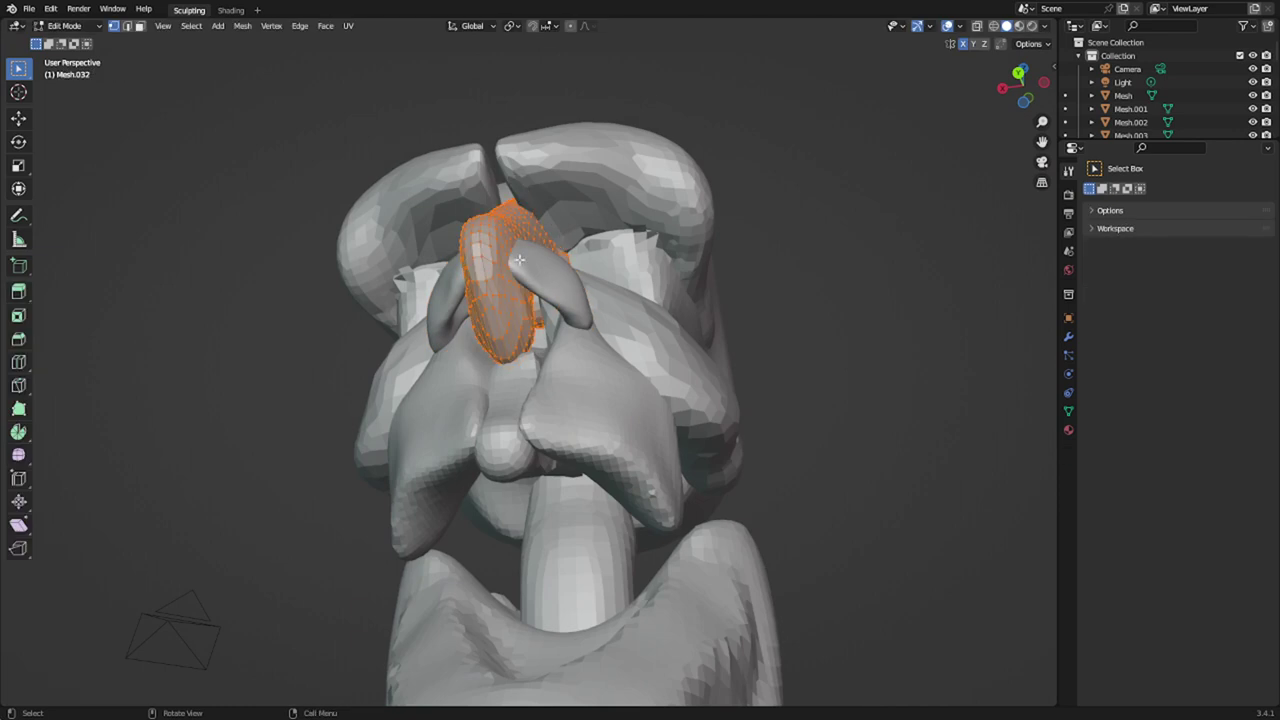
- Move the nose copy's mesh down about 0.2 m along Z and well forward of the face along Y
middle_click_drag(542, 314, 490, 388)
key("g")
key("z")
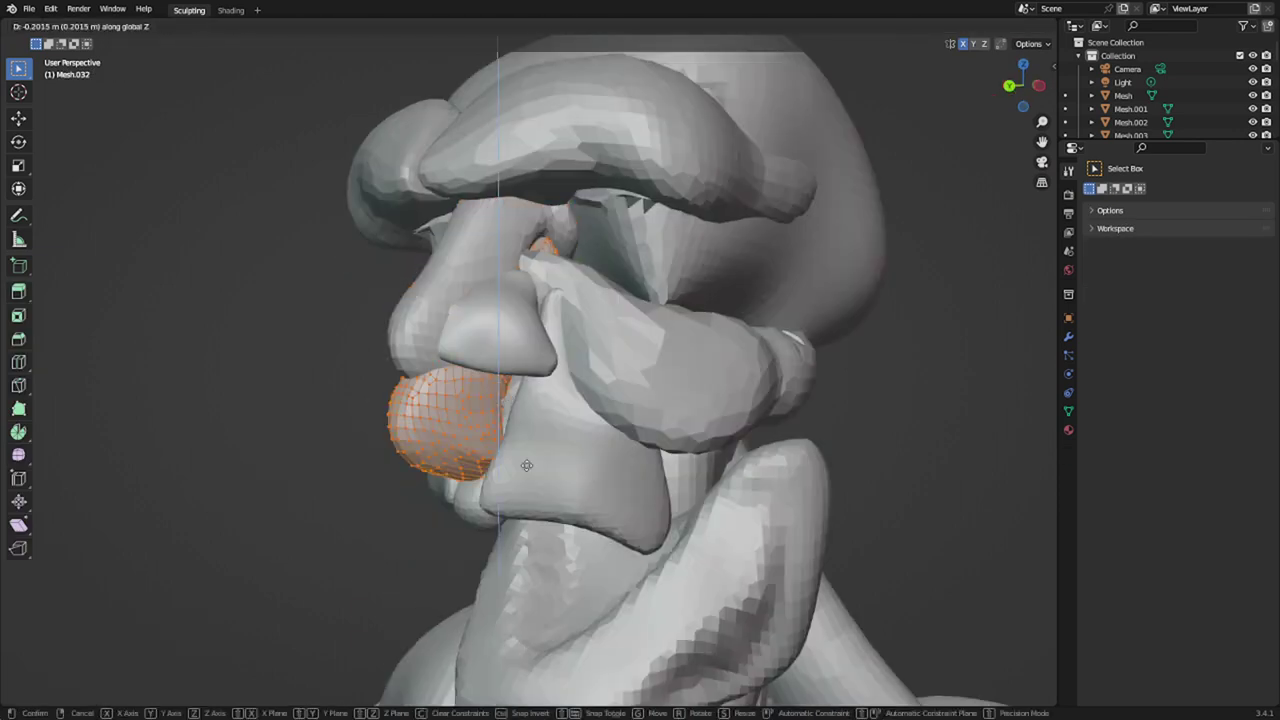
left_click(527, 461)
key("g")
key("y")
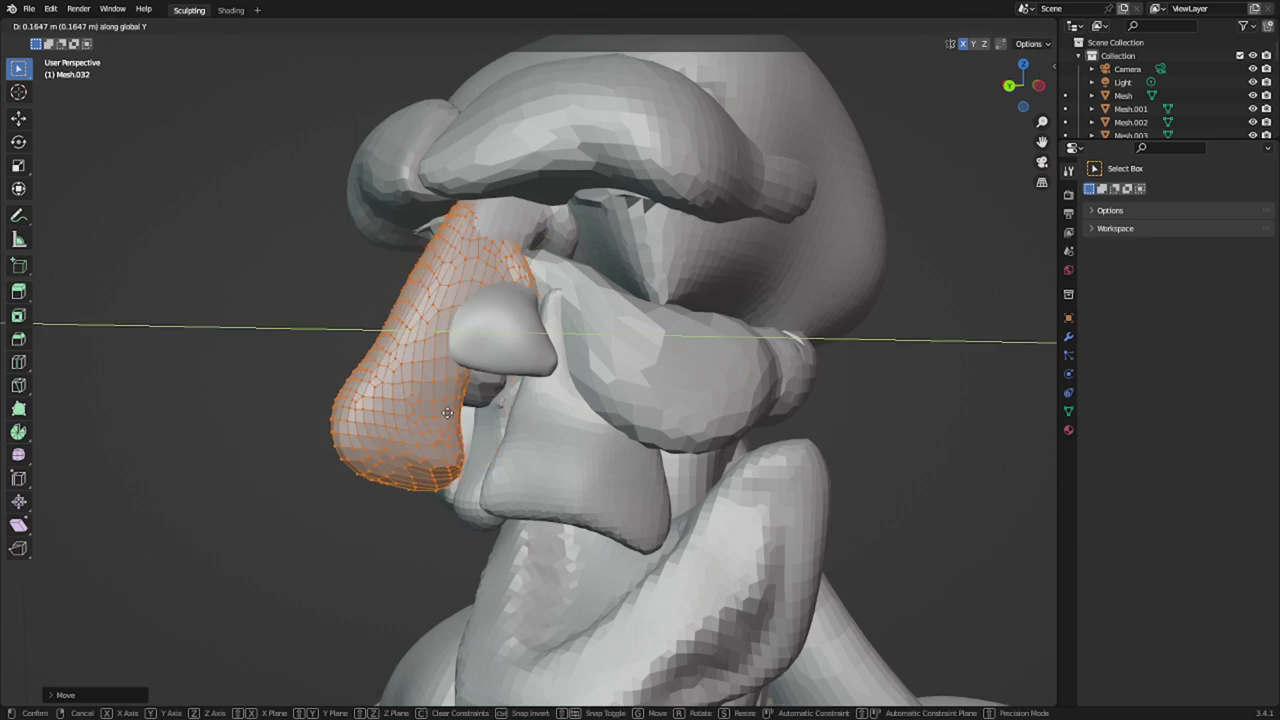
left_click(248, 438)
- In right side view, put the nose copy in Sculpt Mode and lasso-mask its lower end
scroll(248, 437, "down", 3)
key("KP_3")
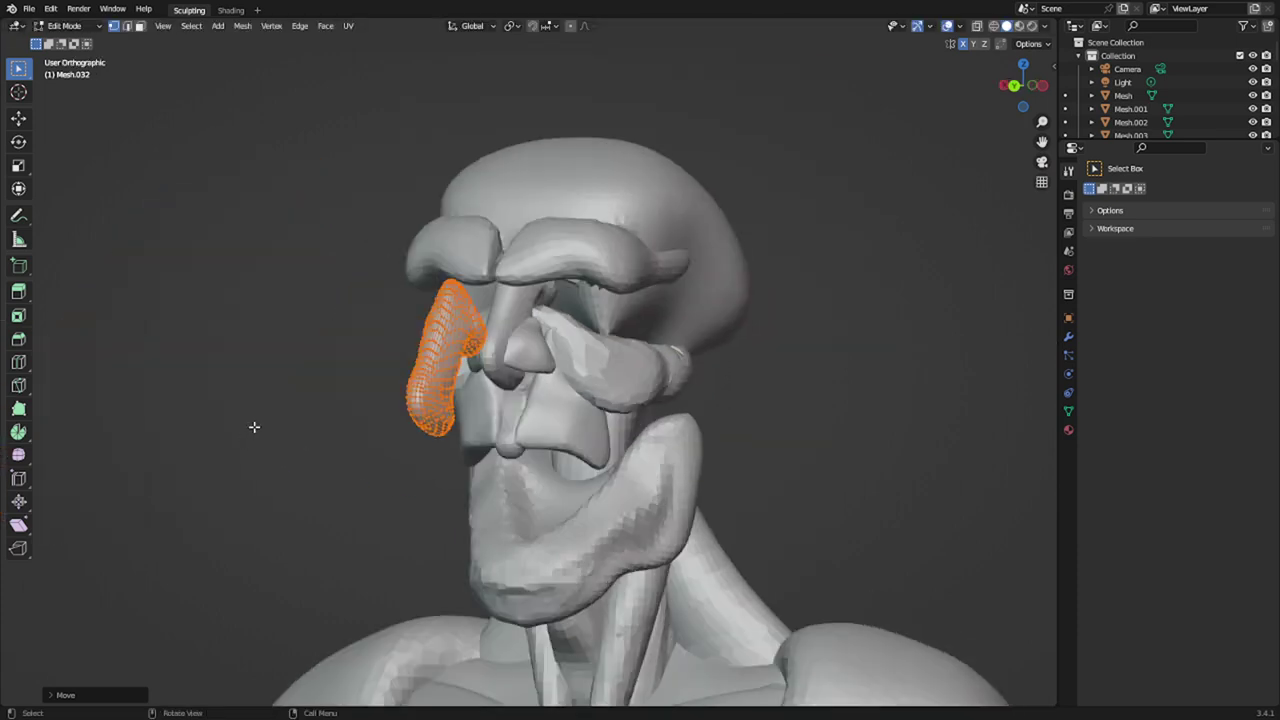
key("Tab")
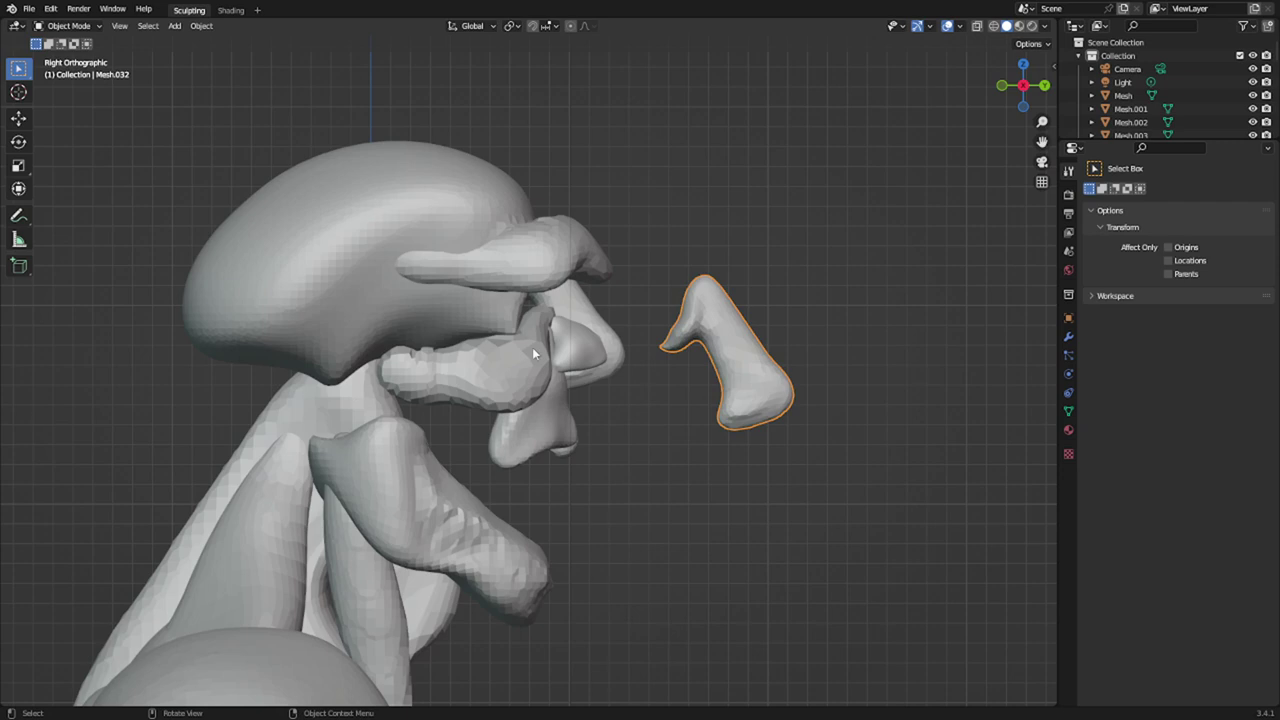
key("ctrl+Tab")
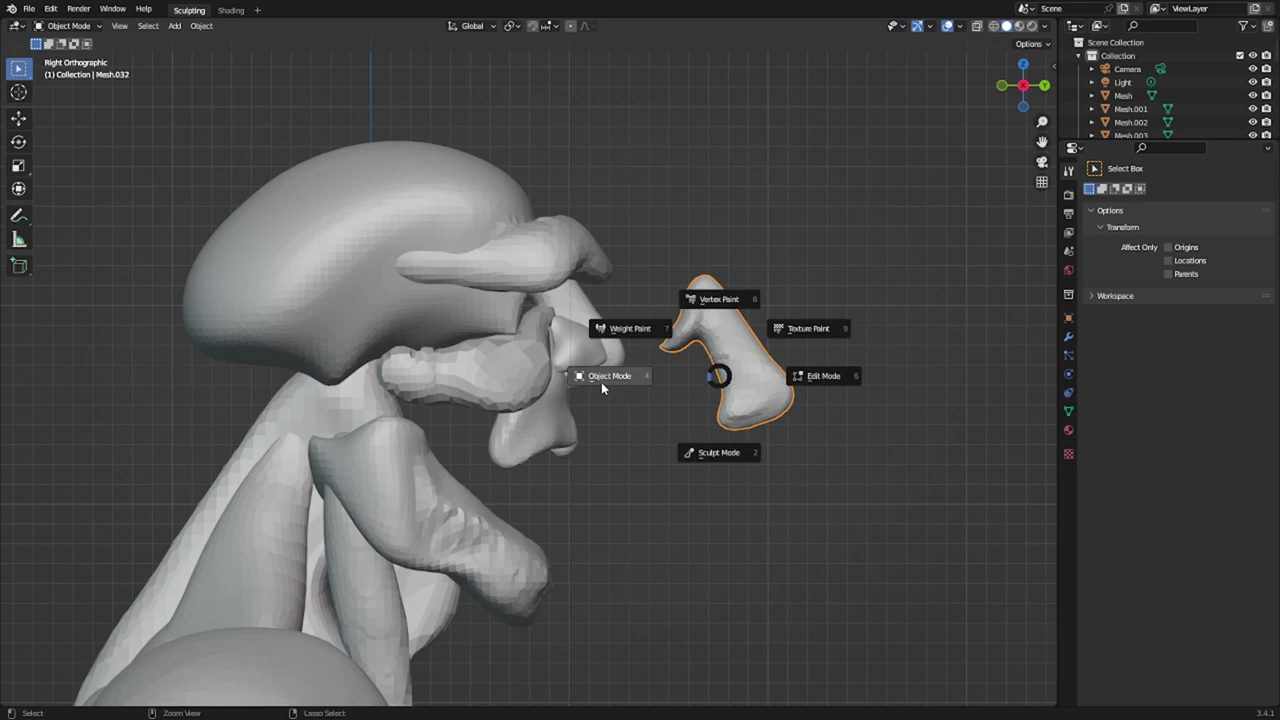
left_click(711, 454)
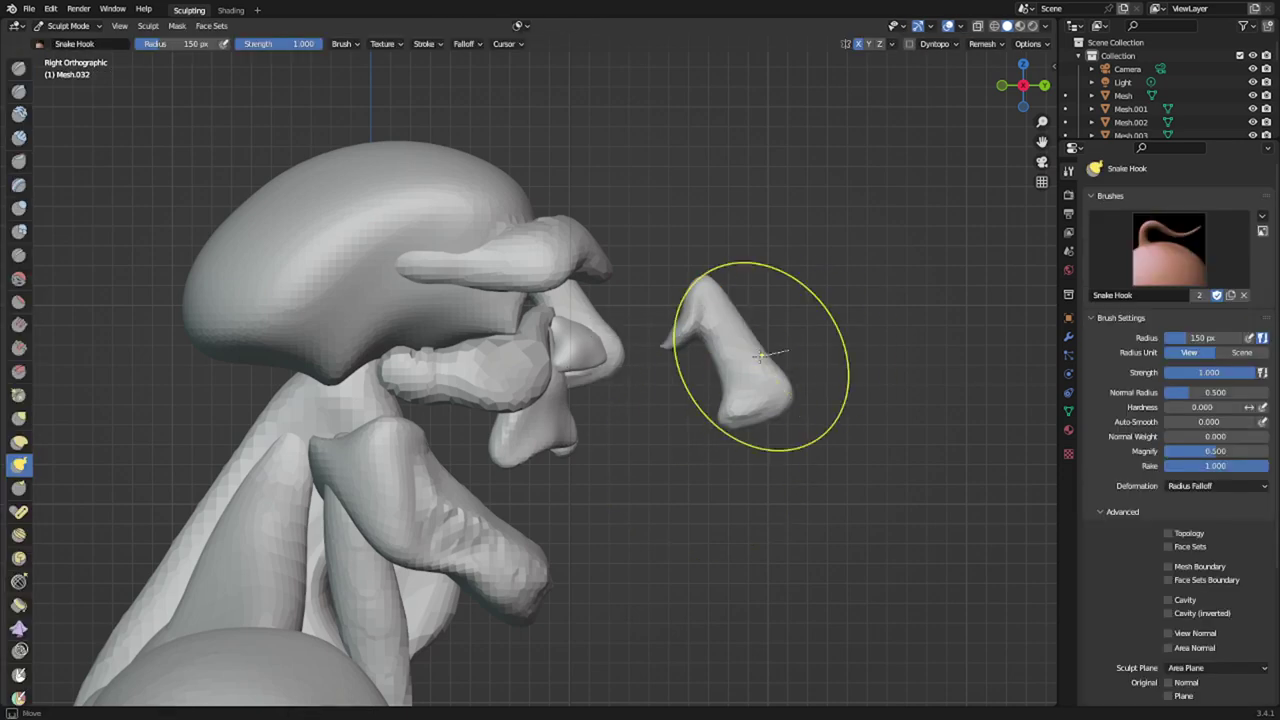
mouse_move(760, 356)
left_mouse_down("ctrl+shift")
mouse_move(677, 457)
mouse_move(838, 428)
left_mouse_up("ctrl+shift")
key("q")
left_click(832, 425)
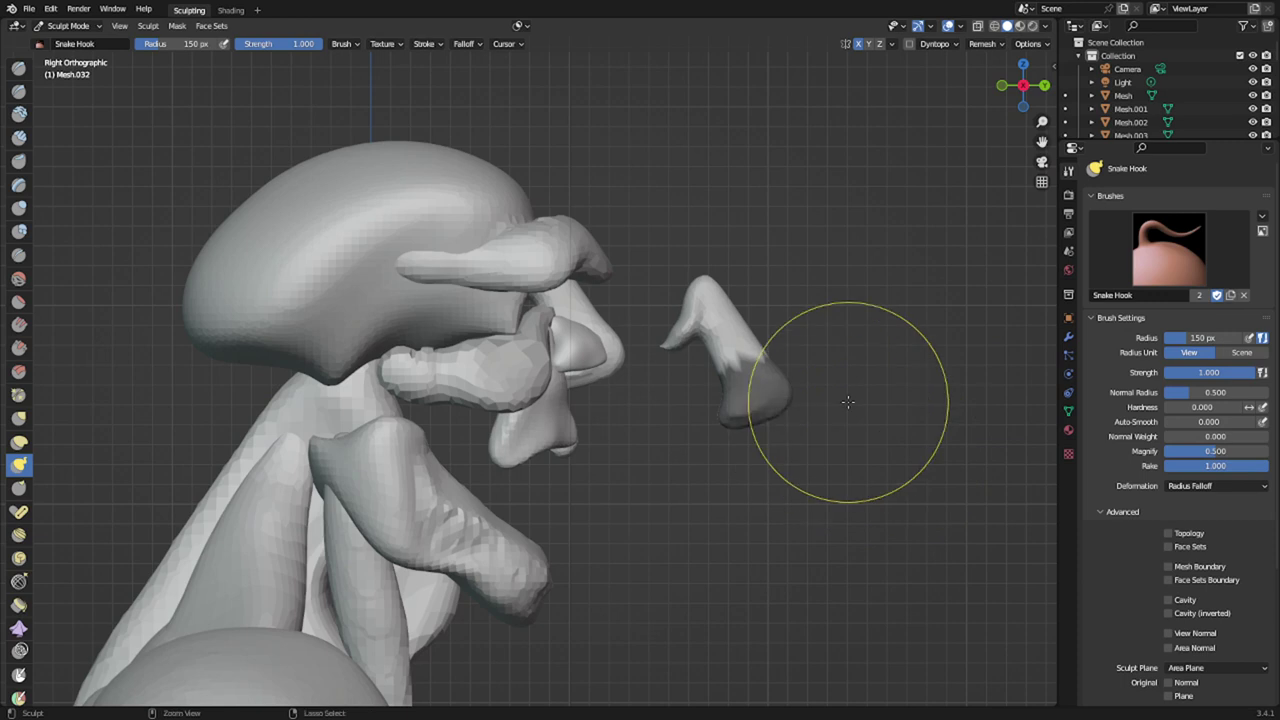
- Slice the masked lower end of the nose copy into a new object and smooth it in Sculpt Mode
key("q")
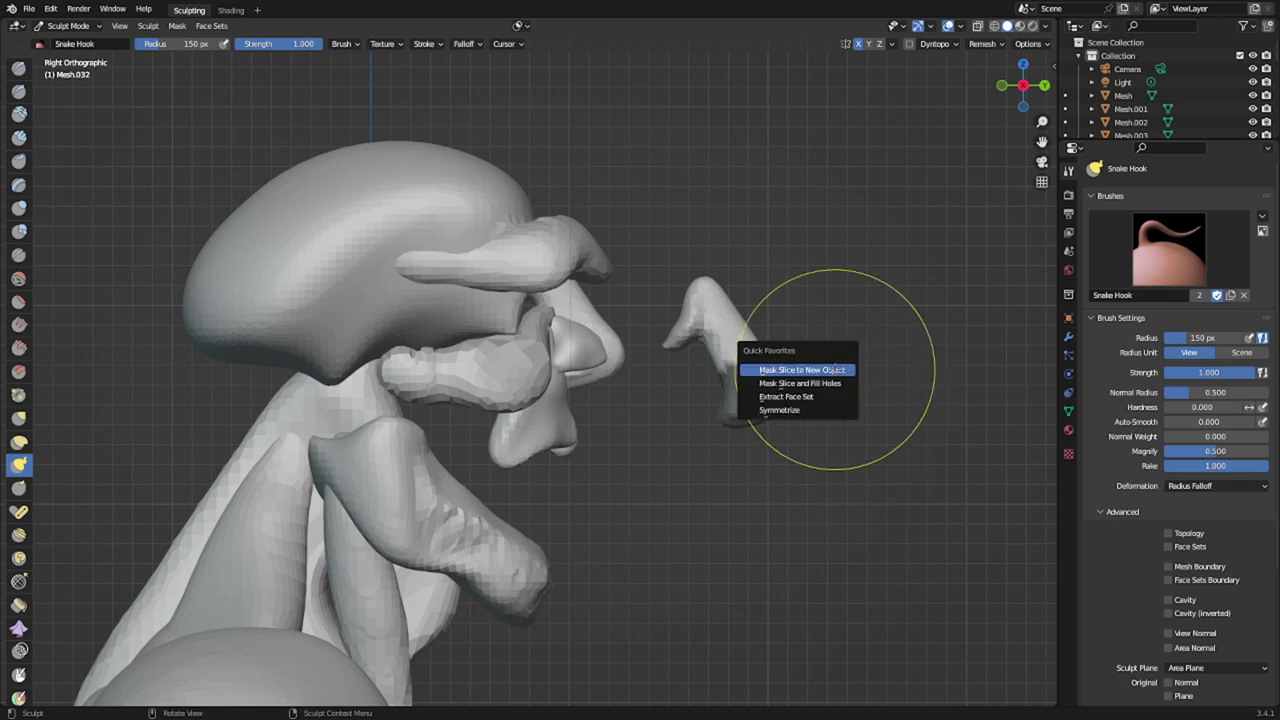
left_click(834, 369)
key("ctrl+Tab")
left_click(838, 445)
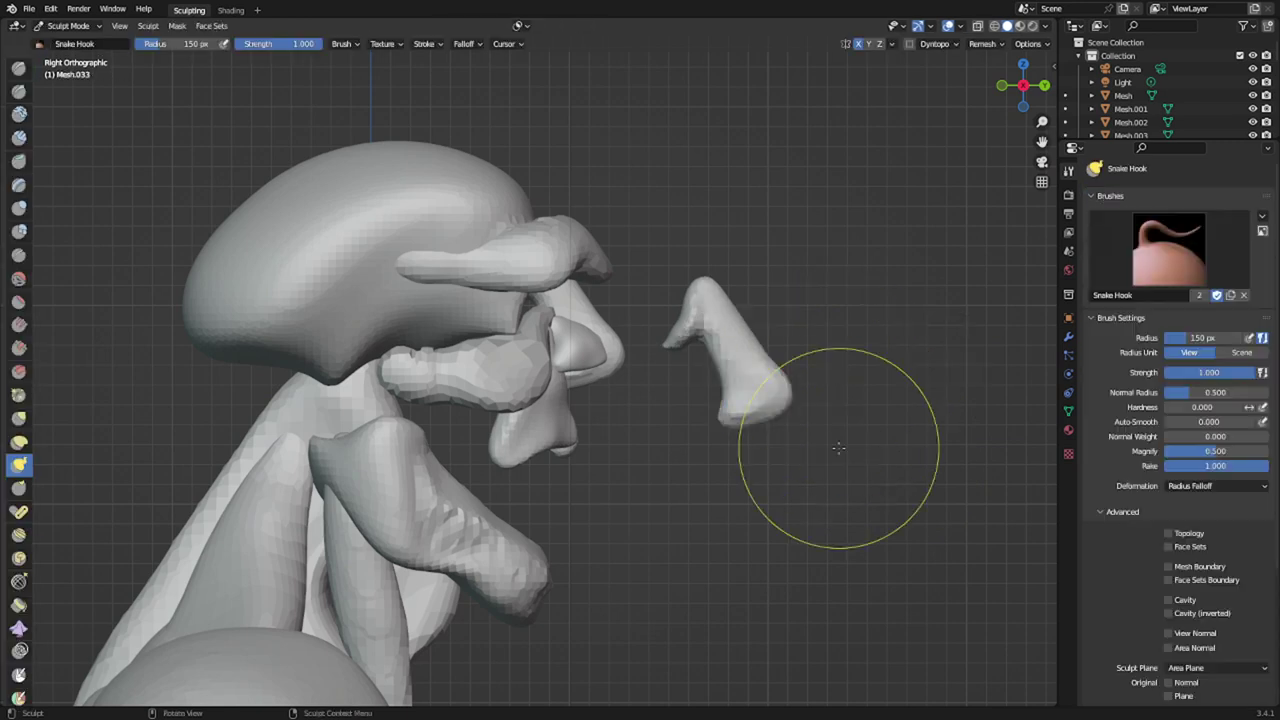
mouse_move(774, 373)
left_mouse_down("shift")
mouse_move(711, 391)
mouse_move(782, 387)
left_mouse_up("shift")
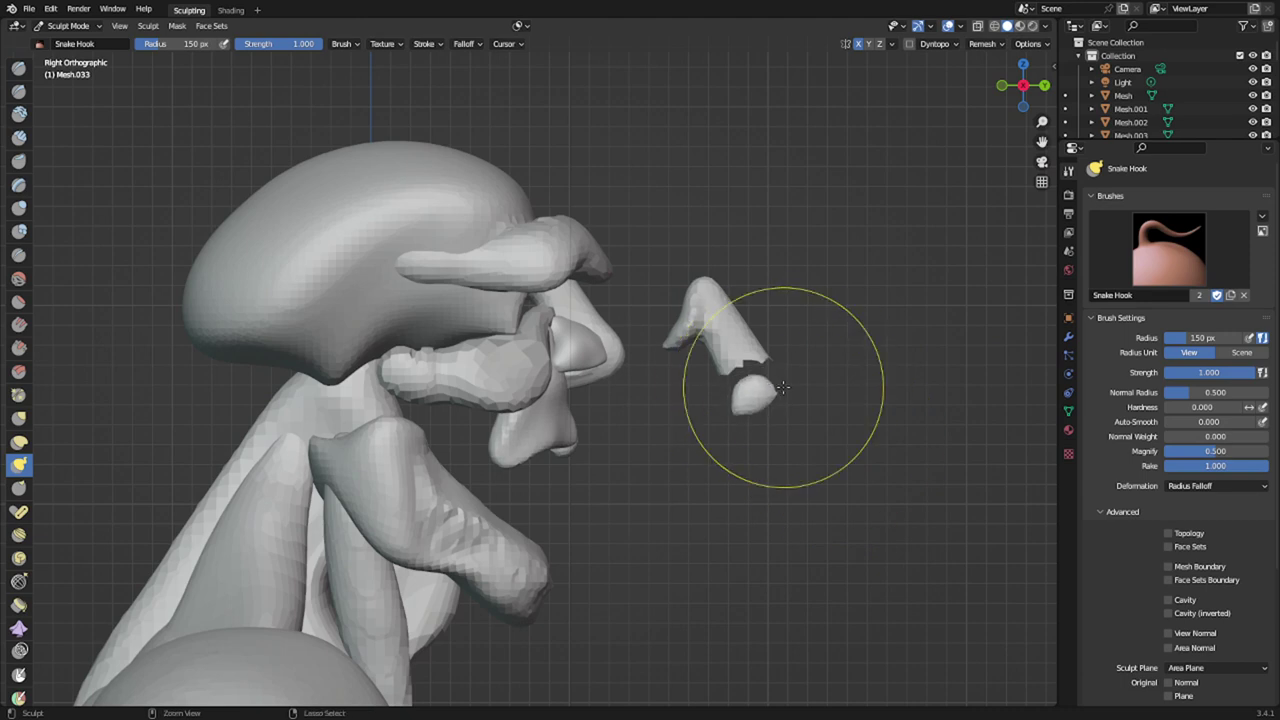
- Stretch the small sliced piece sideways into a wide lip-like form with Snake Hook at 150 px
middle_click_drag(784, 387, 660, 423)
scroll(625, 455, "up", 4)
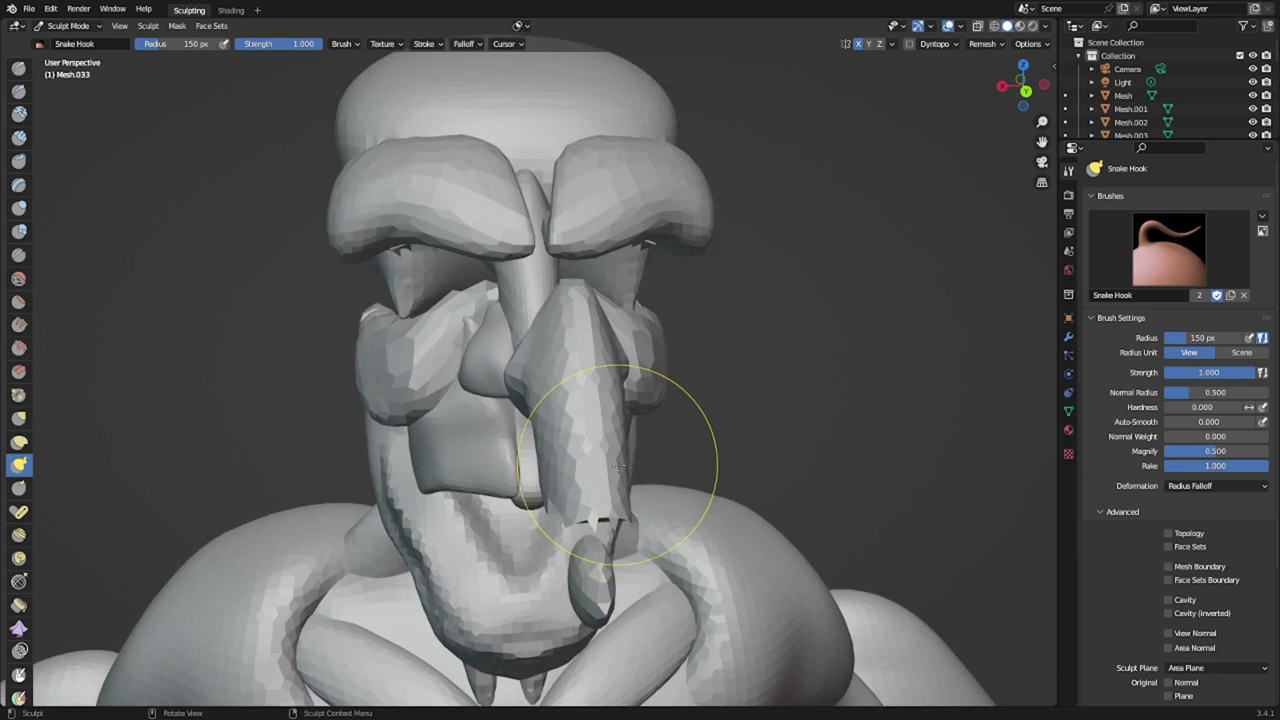
middle_click_drag(620, 460, 577, 393, "shift")
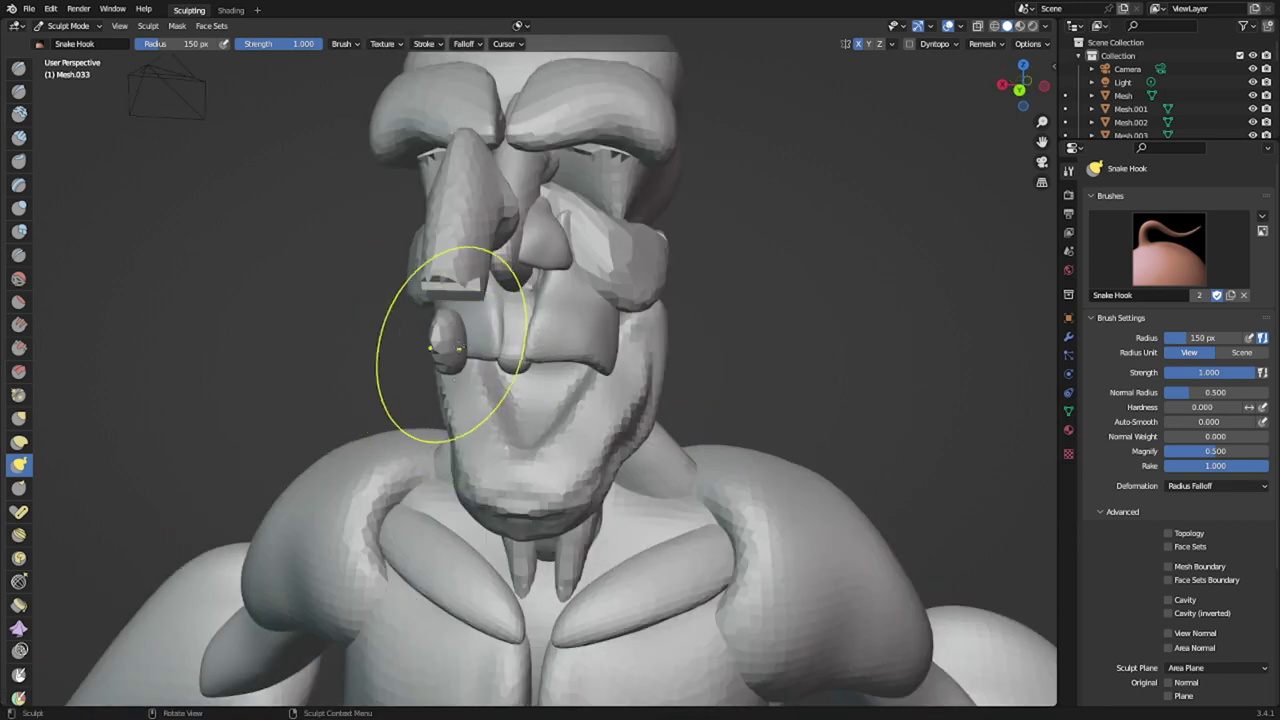
left_click_drag(457, 346, 562, 347)
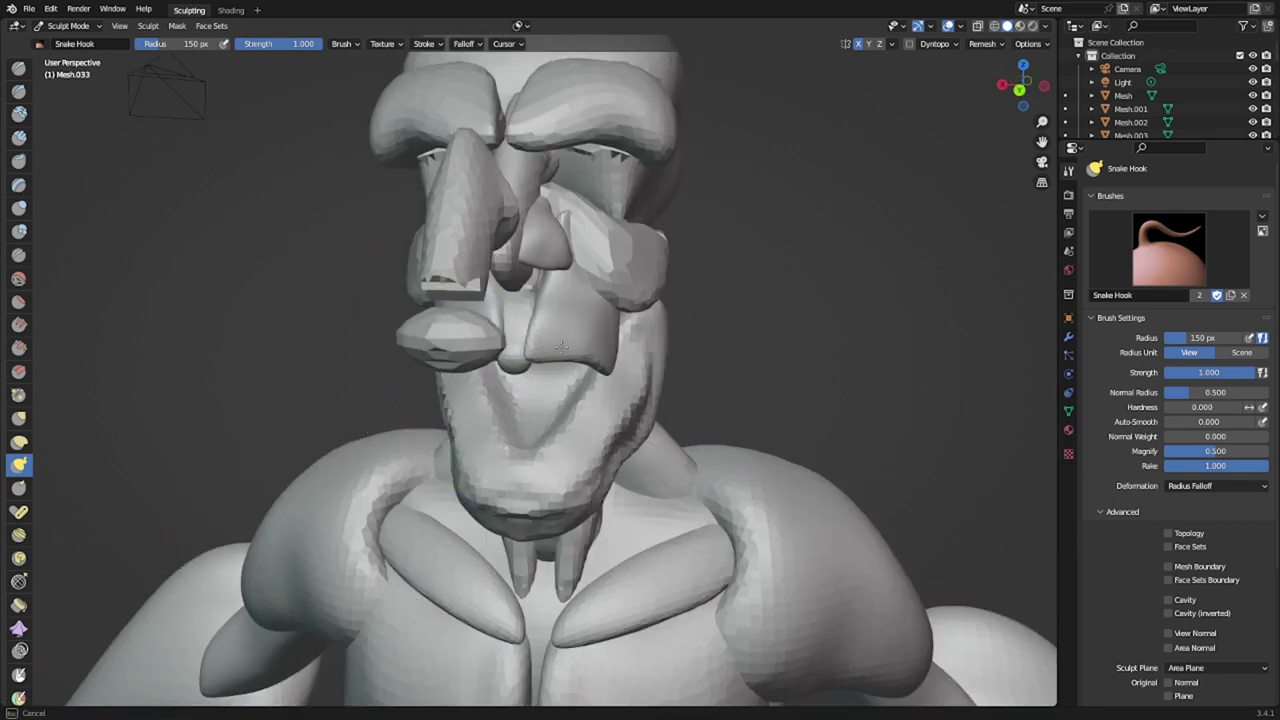
- Voxel-remesh the stretched piece with a voxel size of about 0.022 m
key("r")
left_click(477, 348)
key("ctrl+r")
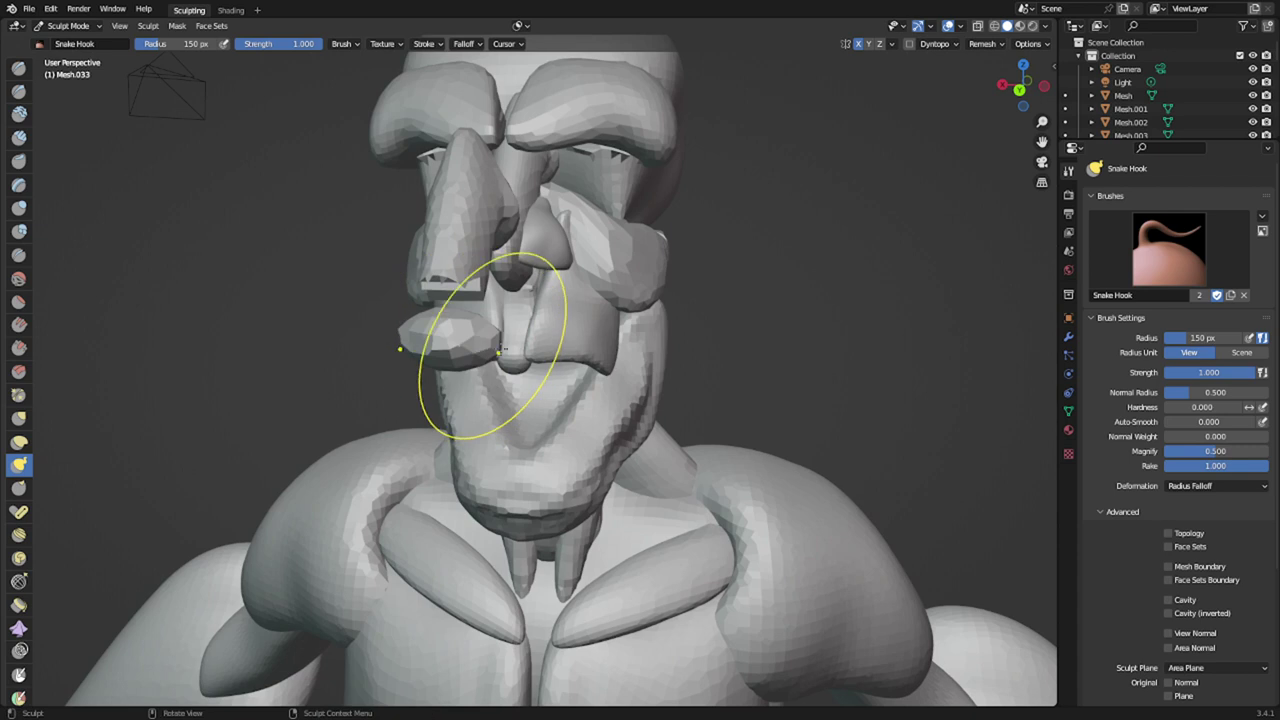
key("r")
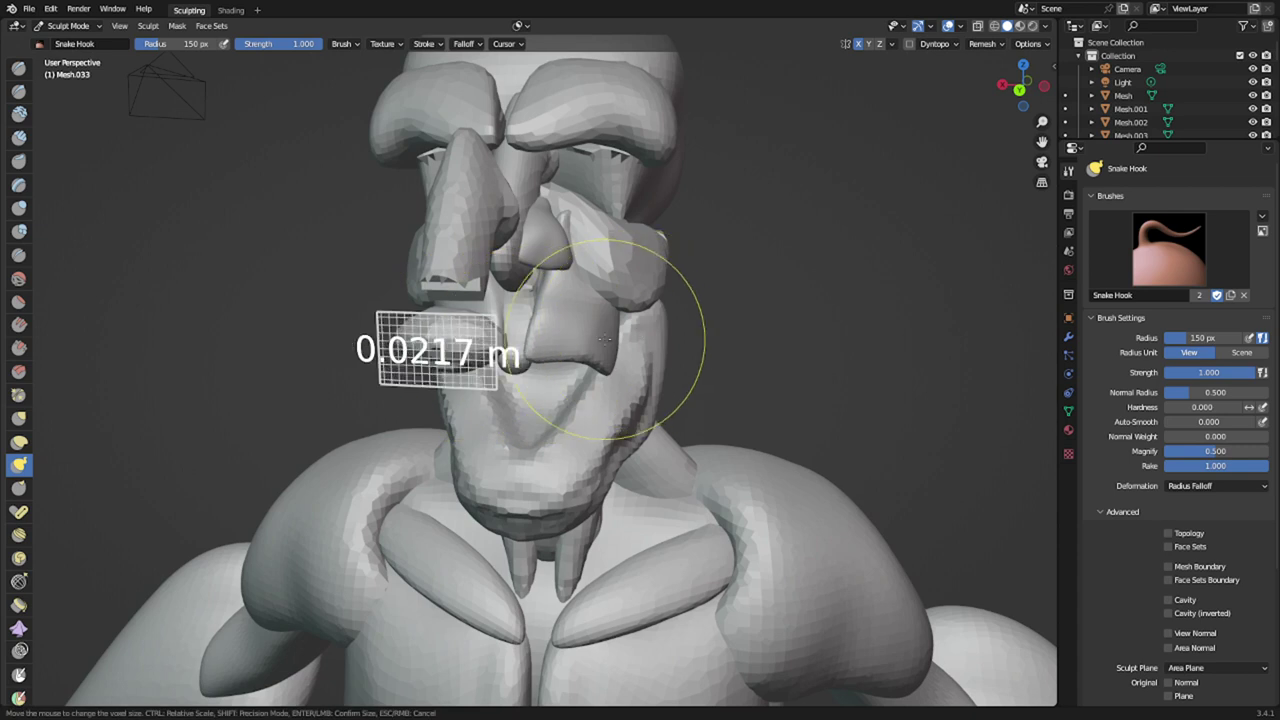
left_click(605, 342)
key("ctrl+r")
- In right side view, move the piece's mesh in Edit Mode back to the face, directly beneath the nose
middle_click_drag(590, 356, 445, 375)
key("KP_3")
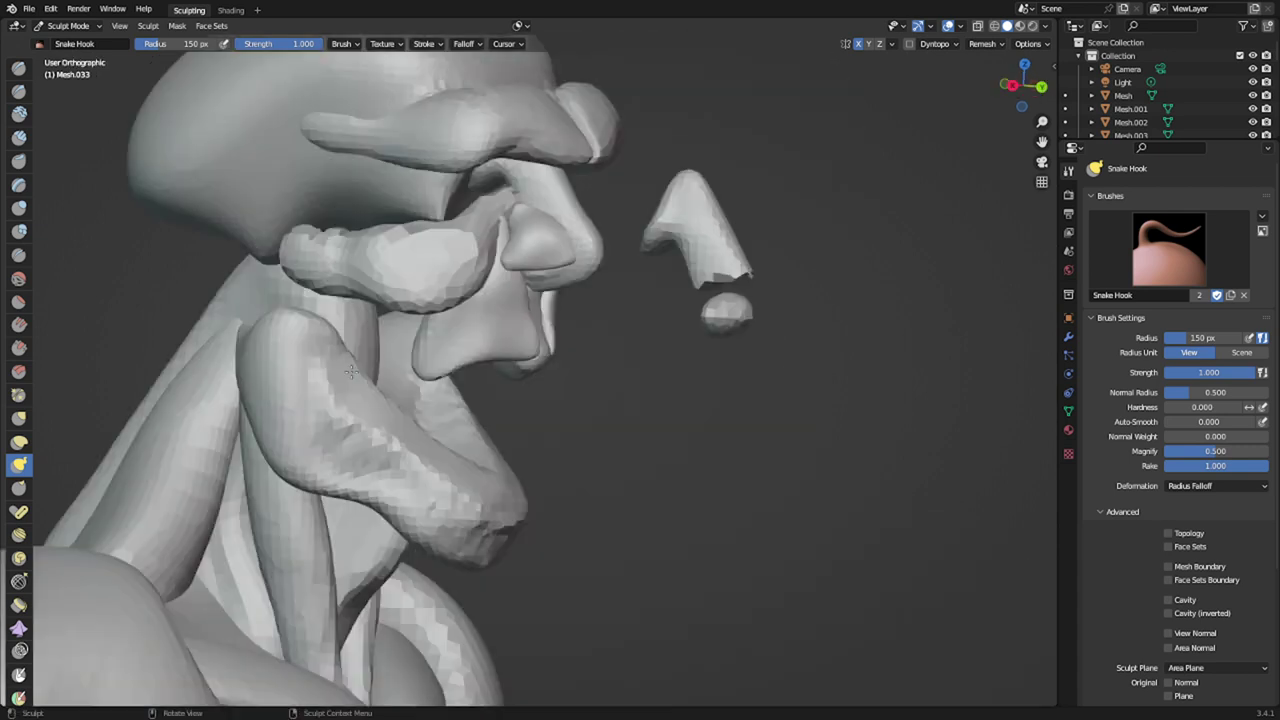
key("KP_3")
key("Tab")
key("g")
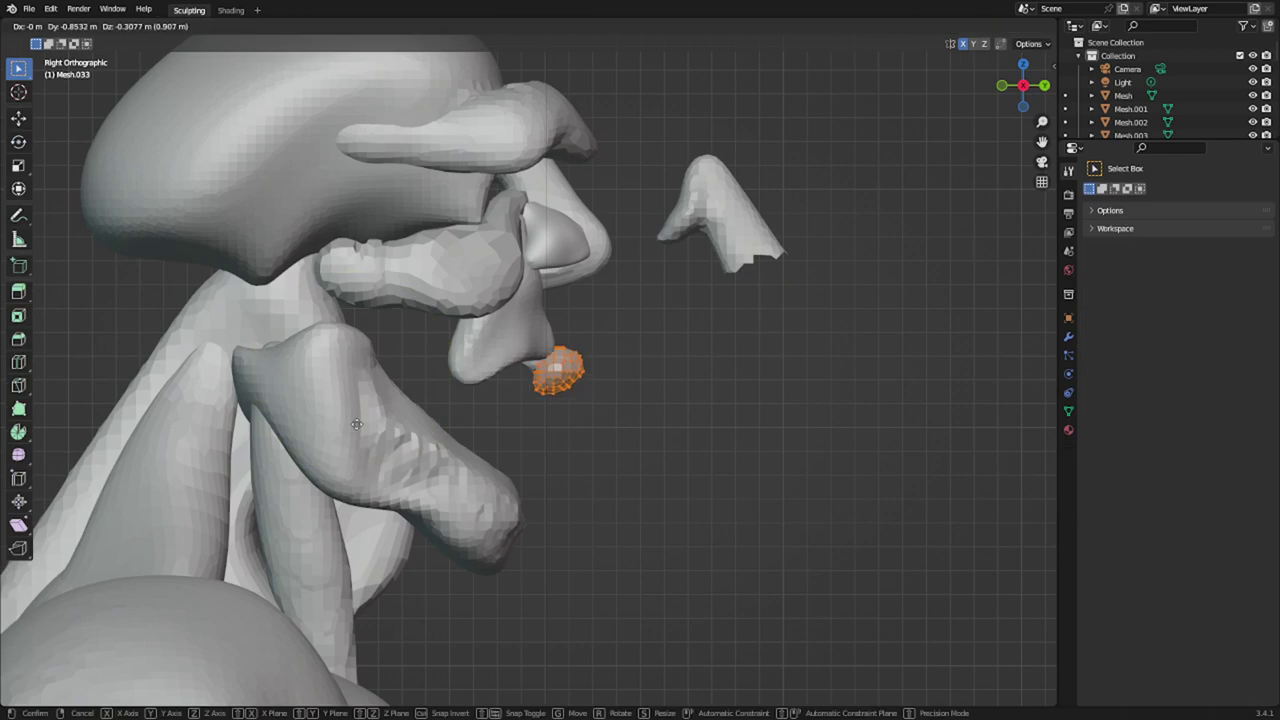
left_click(356, 402)
scroll(480, 446, "up", 3)
key("g")
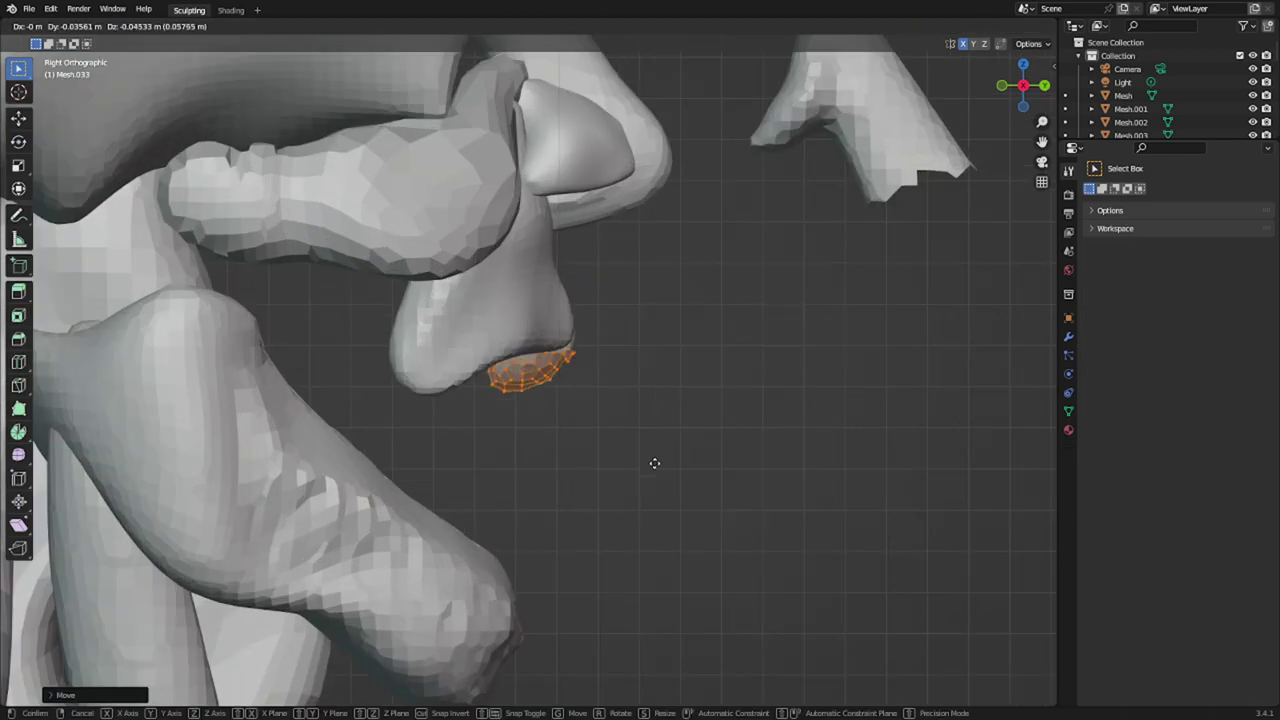
left_click(661, 333)
- Return the piece to Sculpt Mode and fit it under the nose between the nostrils with Snake Hook at 125 px
key("ctrl+Tab")
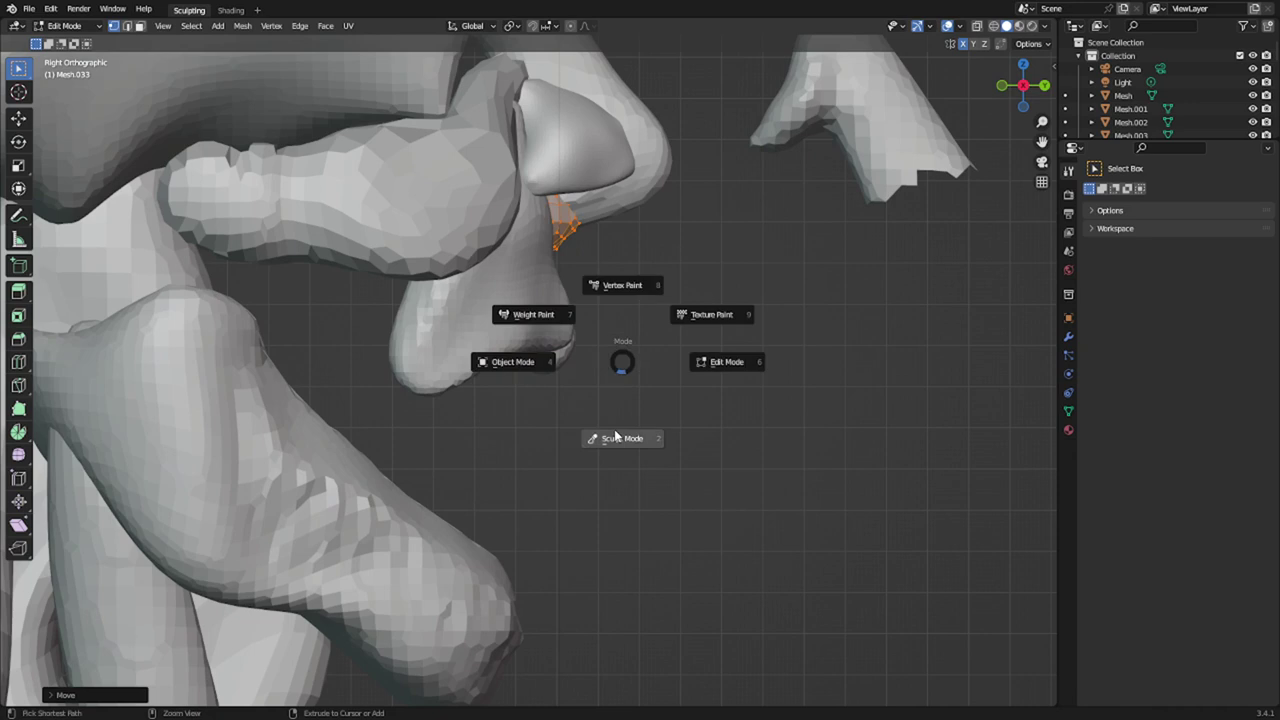
left_click(616, 438)
middle_click_drag(609, 440, 434, 463)
mouse_move(434, 346)
middle_mouse_down("shift")
mouse_move(454, 456)
mouse_move(423, 377)
middle_mouse_up("shift")
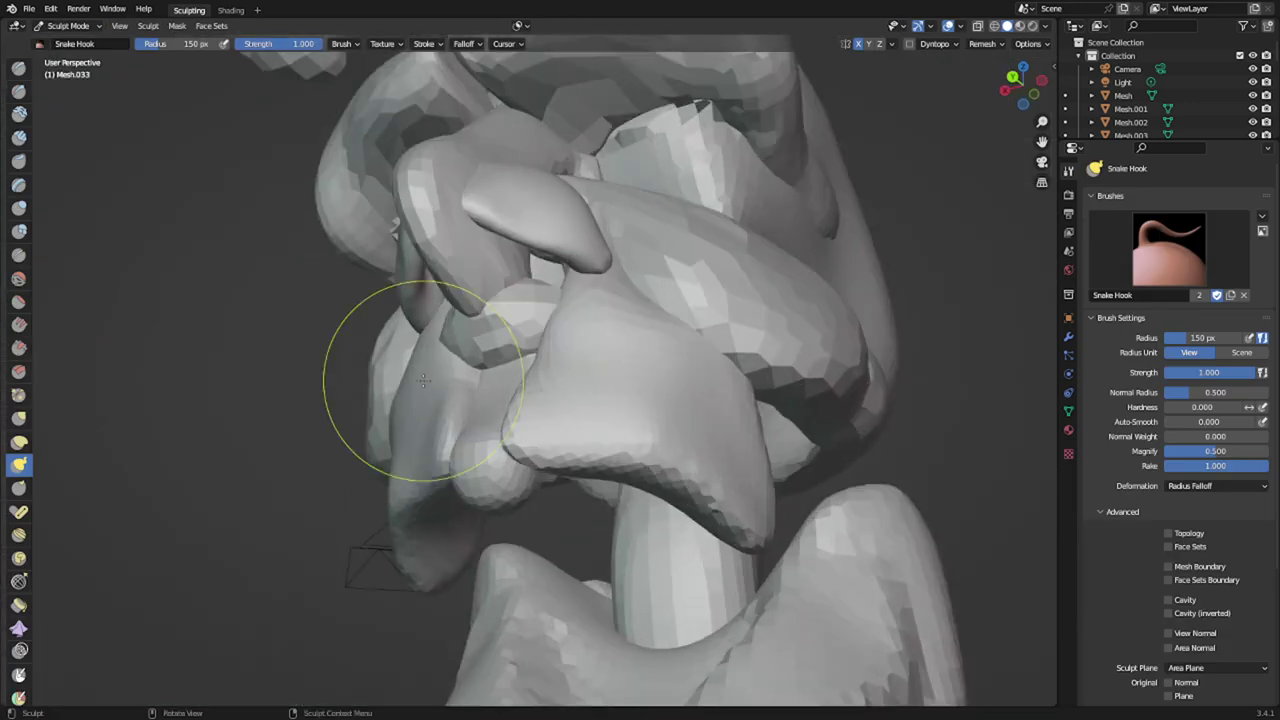
scroll(423, 377, "up", 2)
middle_click_drag(523, 337, 522, 369)
key("r")
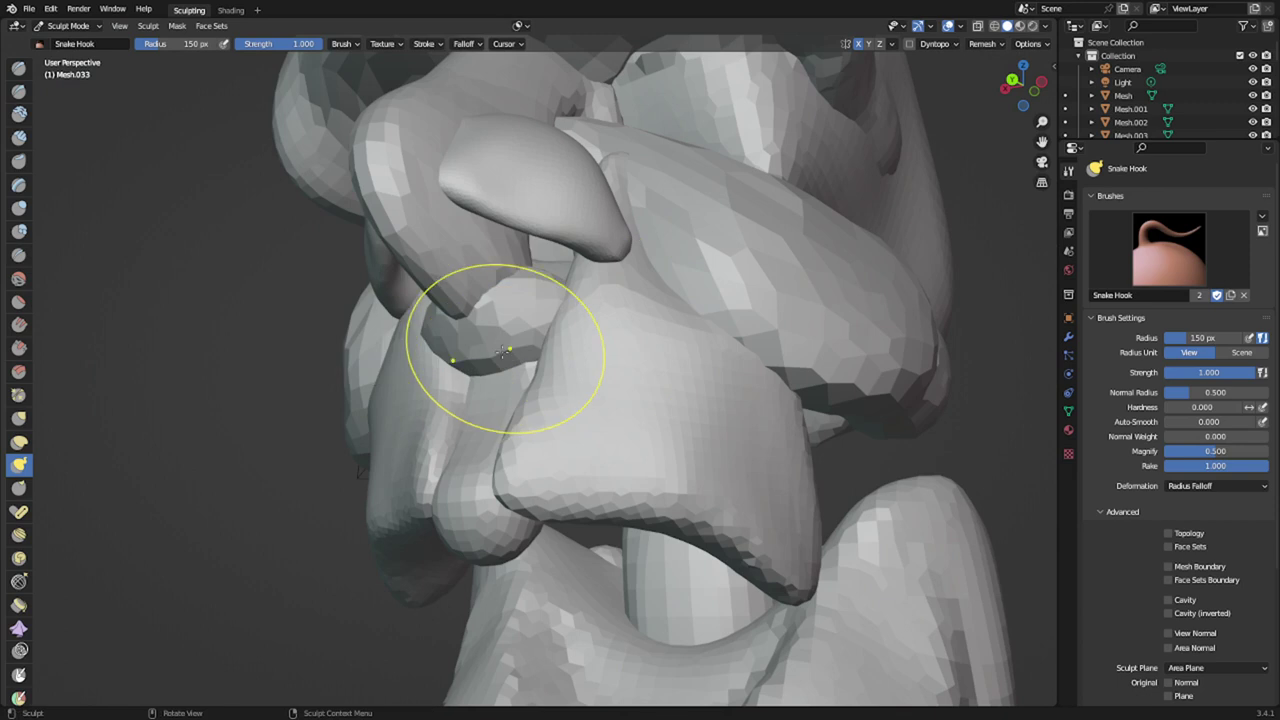
middle_click_drag(482, 316, 552, 322)
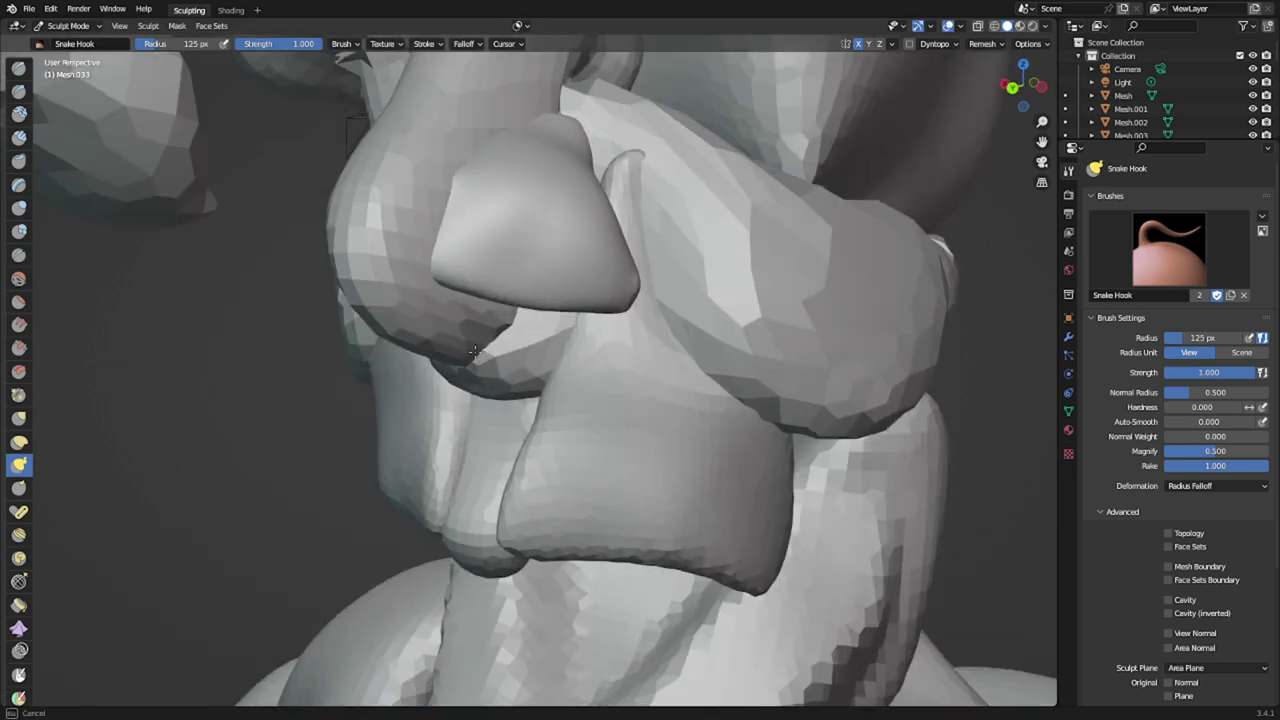
- Refine the piece below the nose with Snake Hook at 216 px and adjust its remesh voxel size
key("alt+q")
middle_click_drag(494, 446, 454, 420)
key("f")
left_click(537, 397)
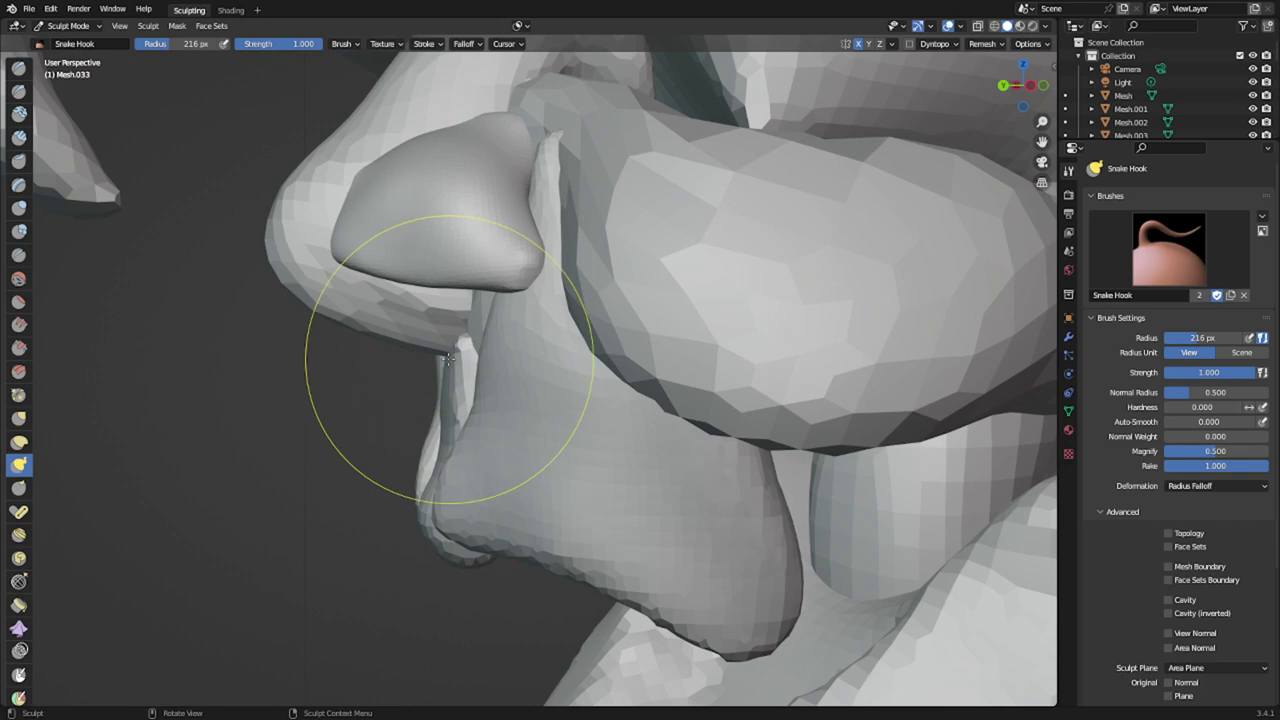
key("alt+q")
left_click_drag(462, 348, 471, 356)
middle_click_drag(478, 360, 607, 350)
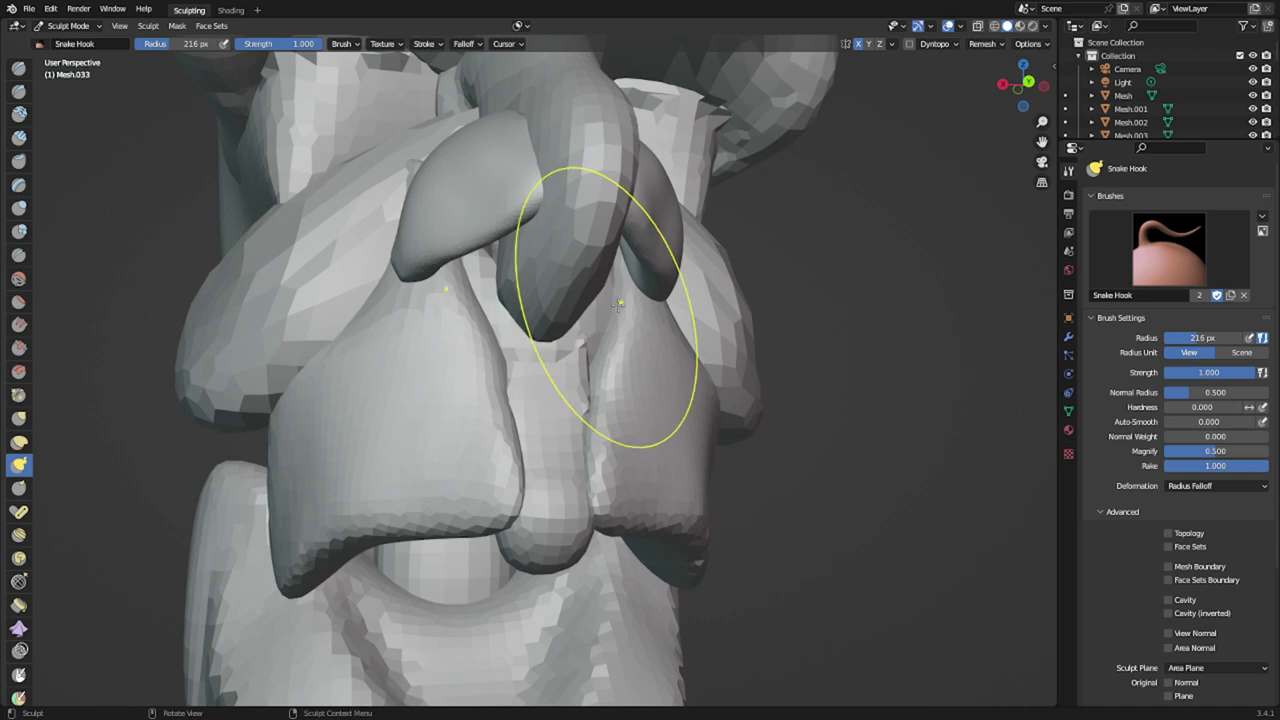
key("r")
left_click(661, 311)
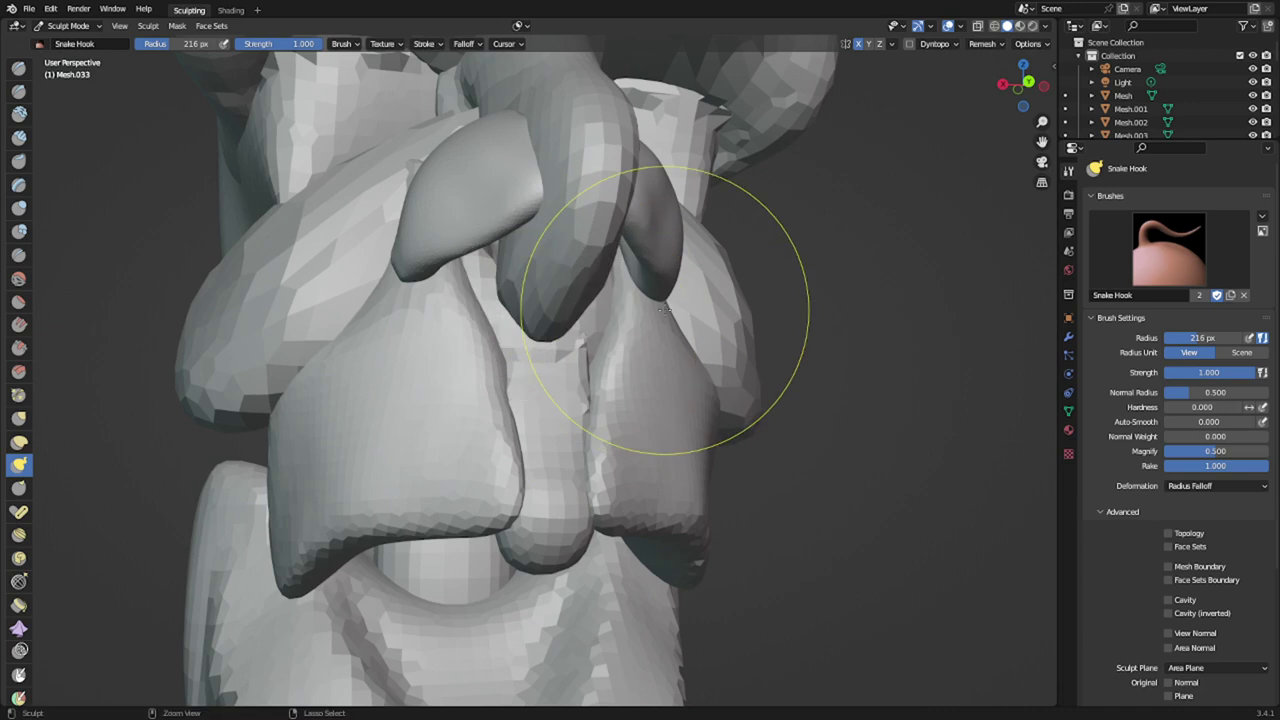
- Switch sculpting to the neighbouring nose forms and adjust the nostrils with Snake Hook at 216 px
middle_click_drag(617, 325, 552, 350)
mouse_move(568, 298)
middle_mouse_down()
mouse_move(578, 226)
mouse_move(582, 347)
mouse_move(588, 325)
middle_mouse_up()
key("alt+q")
middle_click_drag(502, 348, 557, 367)
middle_click_drag(644, 375, 566, 350)
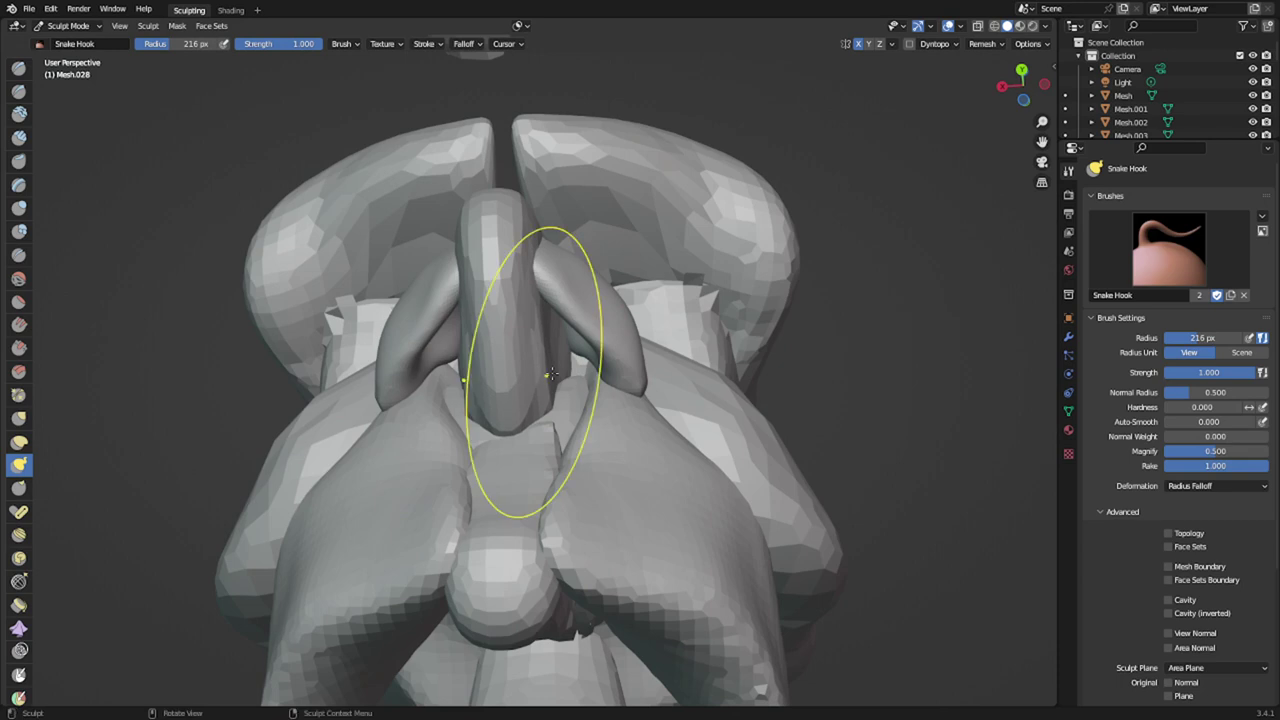
key("alt+q")
middle_click_drag(586, 360, 553, 385)
mouse_move(588, 314)
left_mouse_down()
mouse_move(625, 314)
mouse_move(582, 329)
left_mouse_up()
middle_click_drag(636, 344, 714, 317)
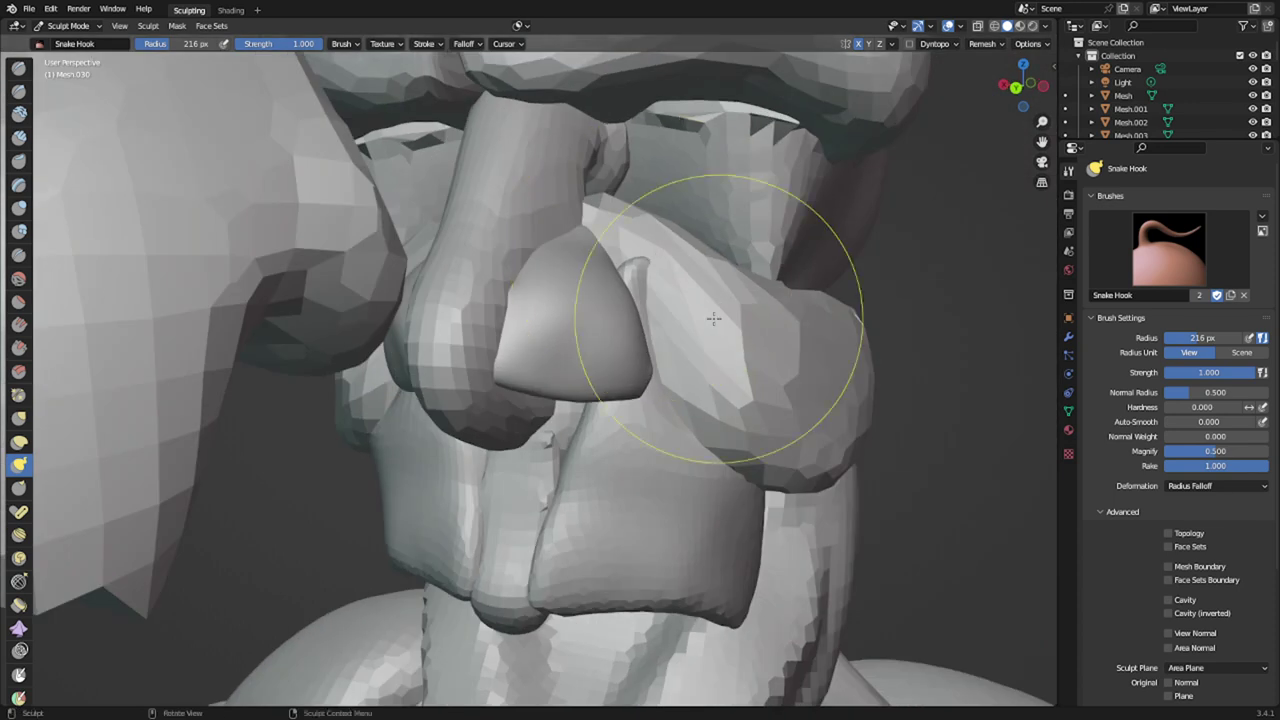
- Adjust the lip side blocks beside the nose at 131 px and pull the nostrils' outer edges inward at 186 px
key("alt+q")
key("alt+q")
key("f")
left_click(678, 261)
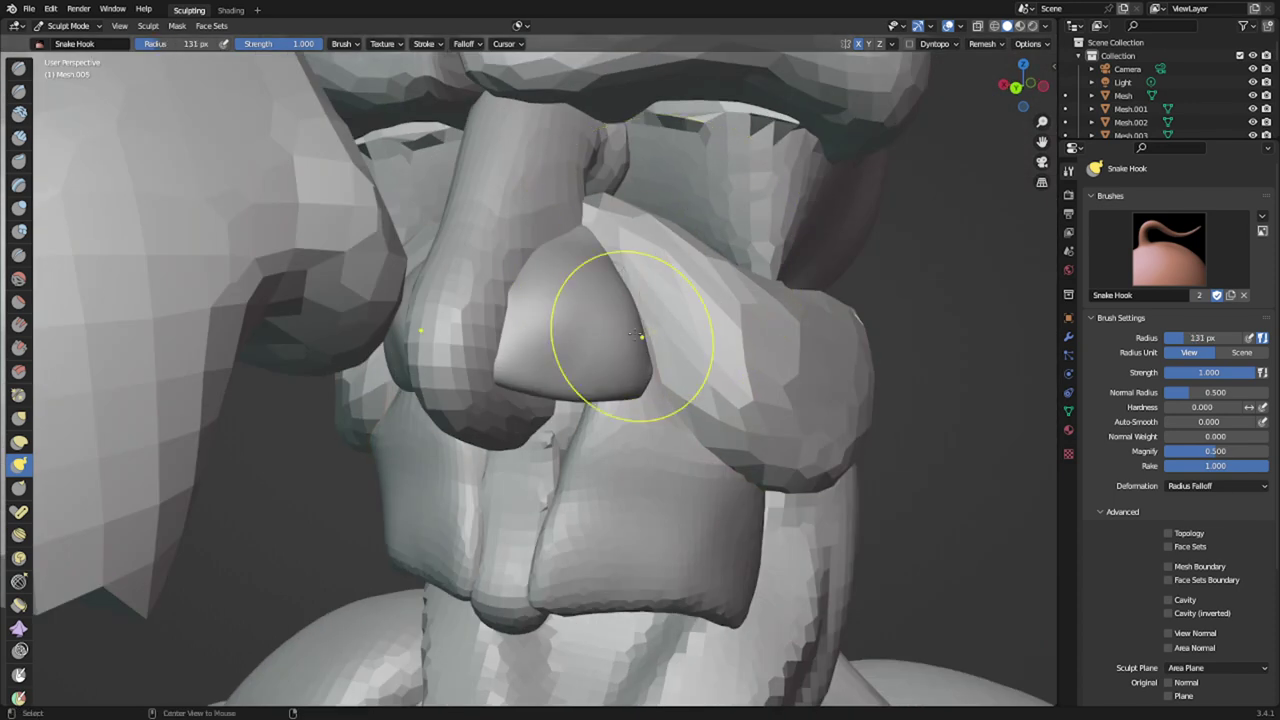
key("f")
left_click(761, 297)
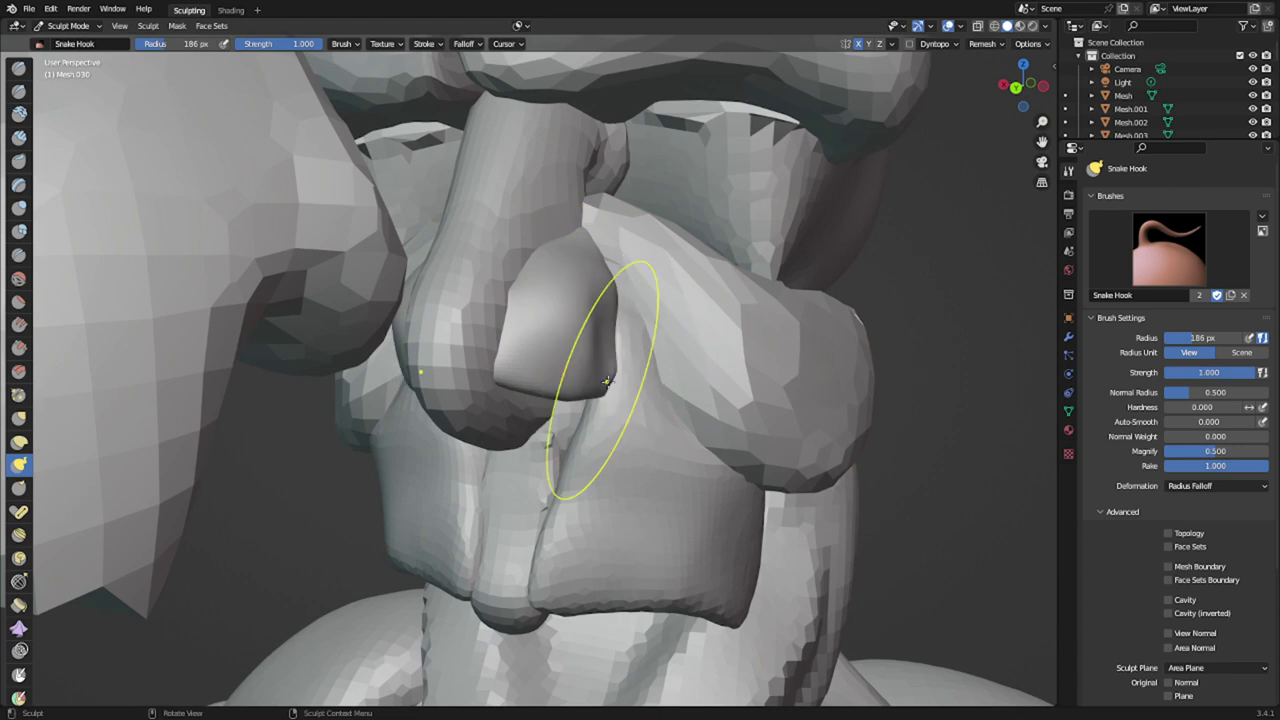
middle_click_drag(606, 381, 640, 290)
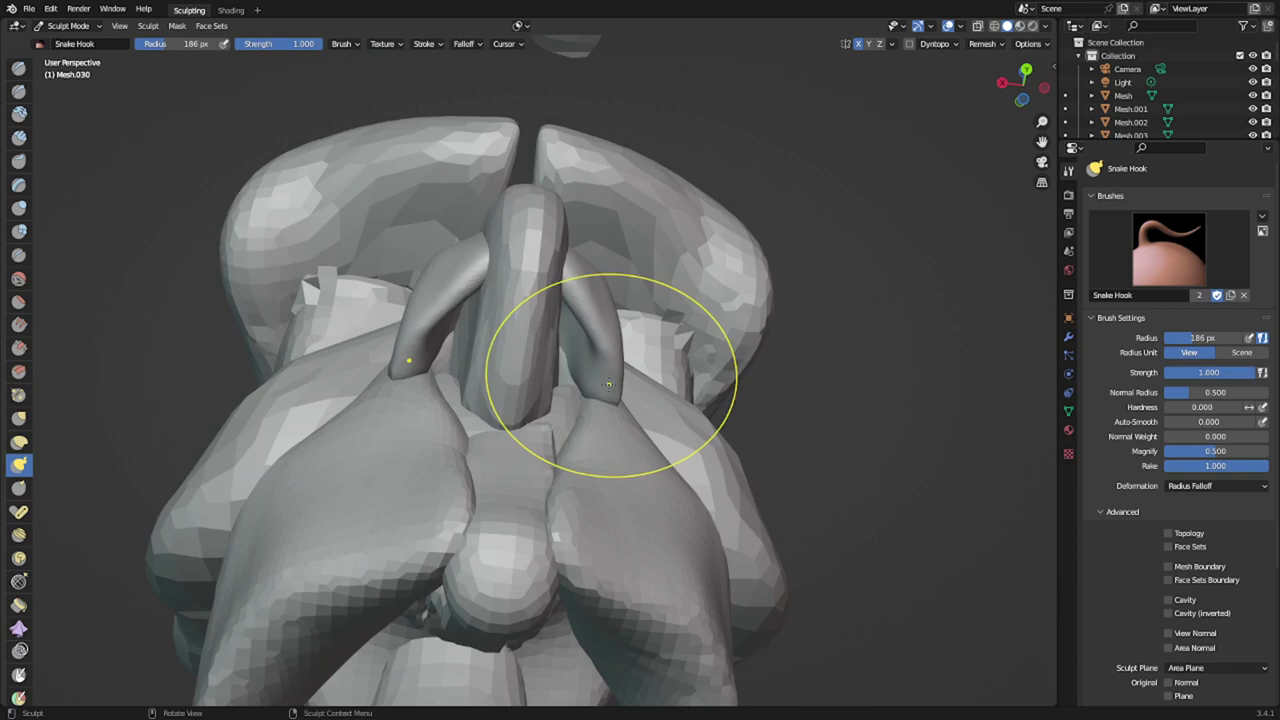
middle_click_drag(609, 384, 556, 436)
- Voxel-remesh the nostrils at about 0.025 m and reshape their outer lower corners with Snake Hook
key("r")
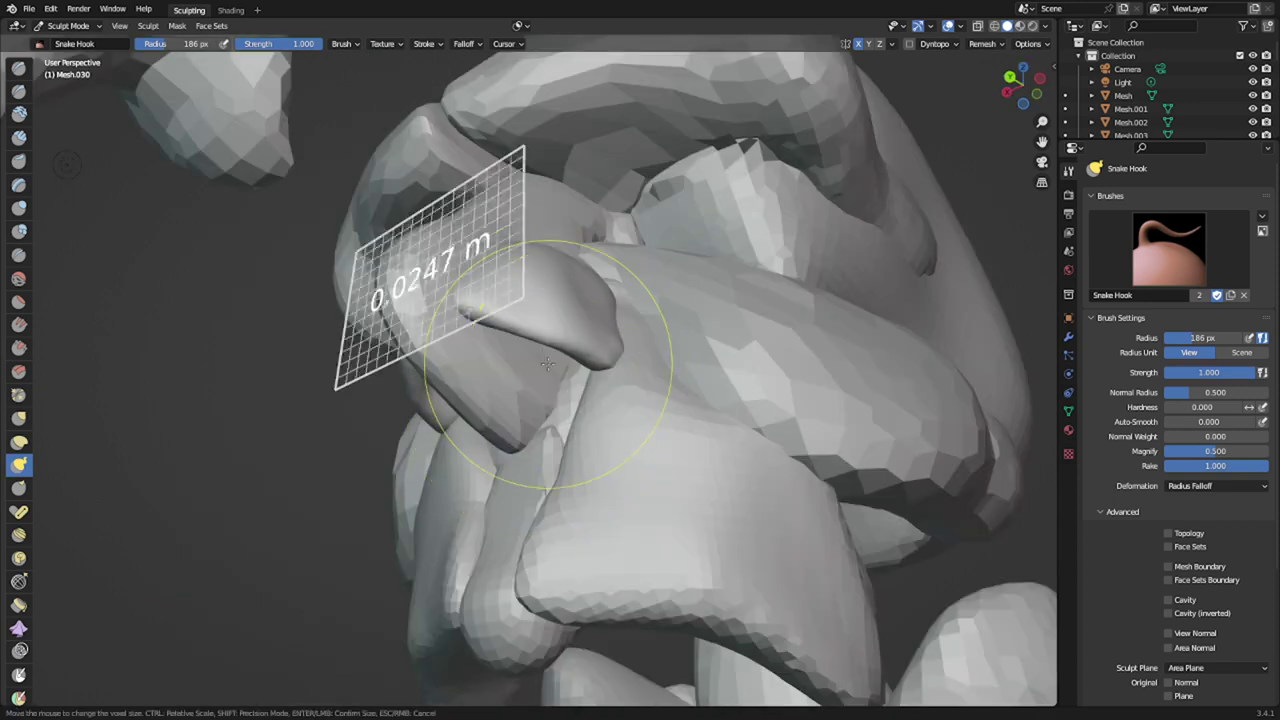
left_click(554, 364)
key("ctrl+r")
middle_click_drag(566, 358, 572, 424)
left_click_drag(605, 396, 610, 371)
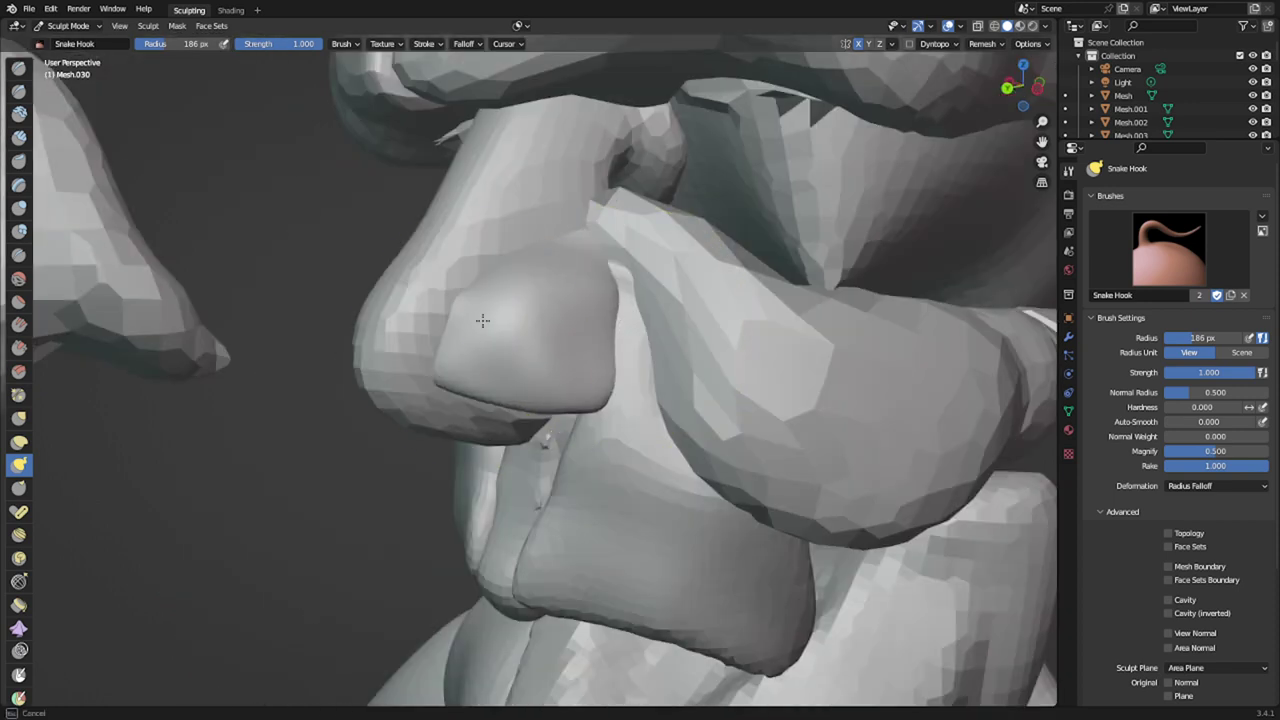
- In left side view, push the nostrils' upper front edge back and shape their front tips with Snake Hook
middle_click_drag(531, 328, 485, 320)
key("KP_3")
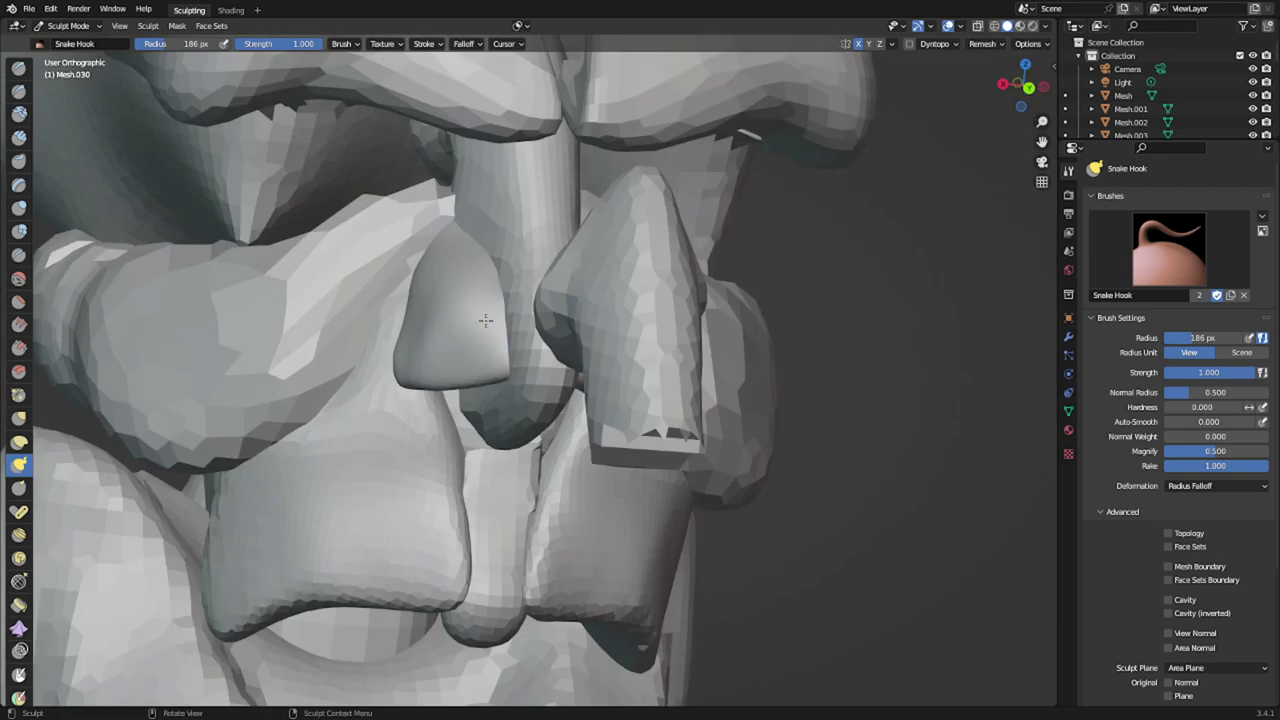
key("ctrl+KP_3")
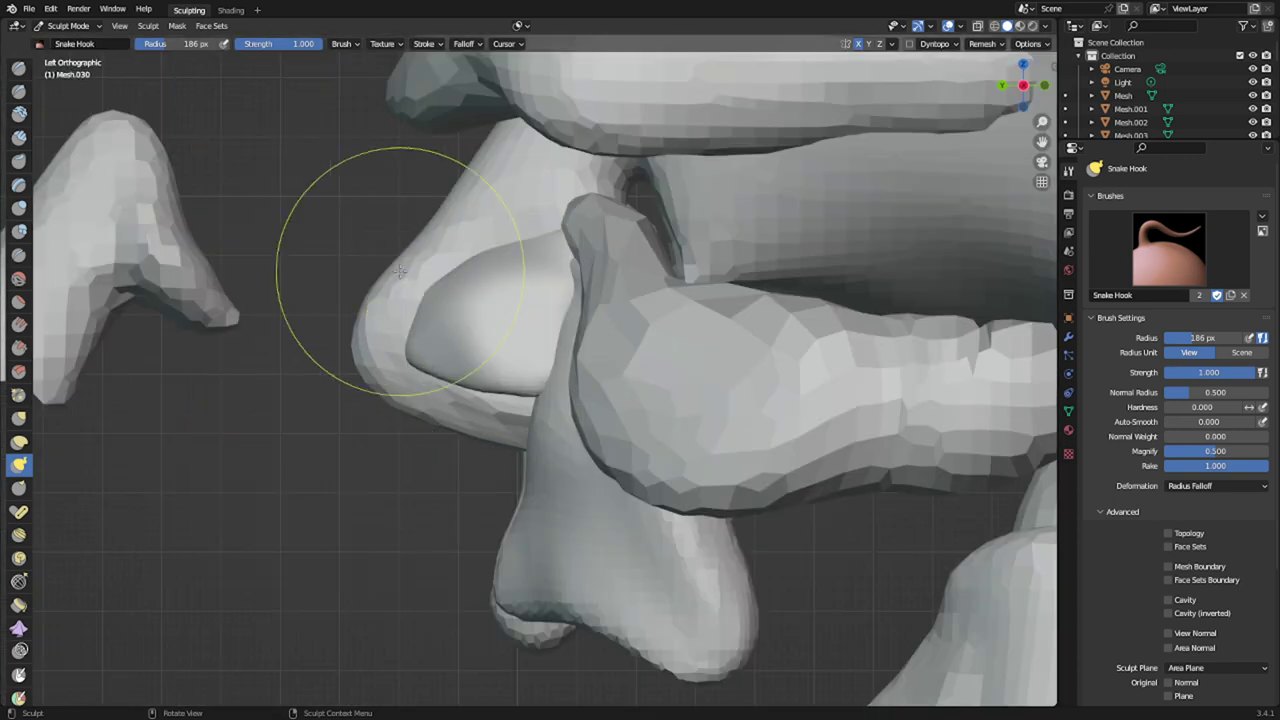
left_click_drag(434, 290, 473, 301)
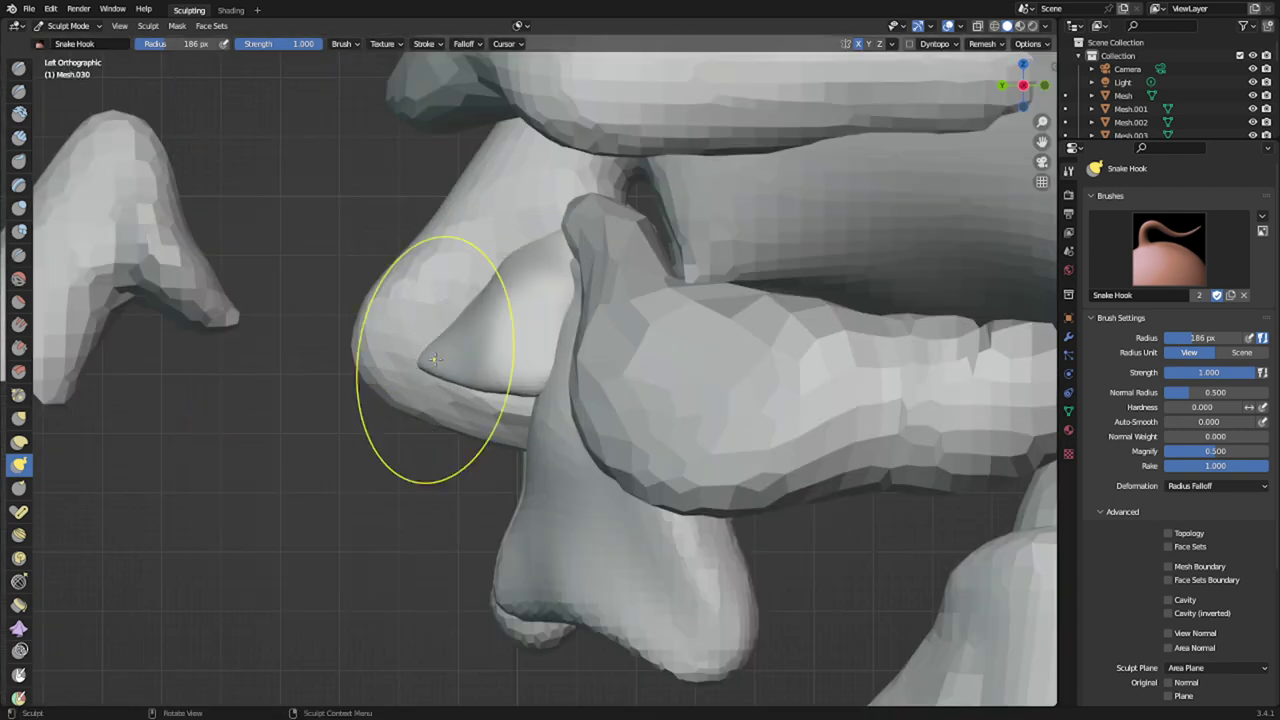
mouse_move(435, 360)
left_mouse_down()
mouse_move(387, 329)
mouse_move(422, 352)
left_mouse_up()
- Switch to the lip side blocks and refine their upper inner ends below the nostrils with Snake Hook at 121 and 172 px
middle_click_drag(478, 356, 645, 424)
scroll(589, 471, "up", 3)
key("alt+q")
middle_click_drag(584, 471, 639, 399)
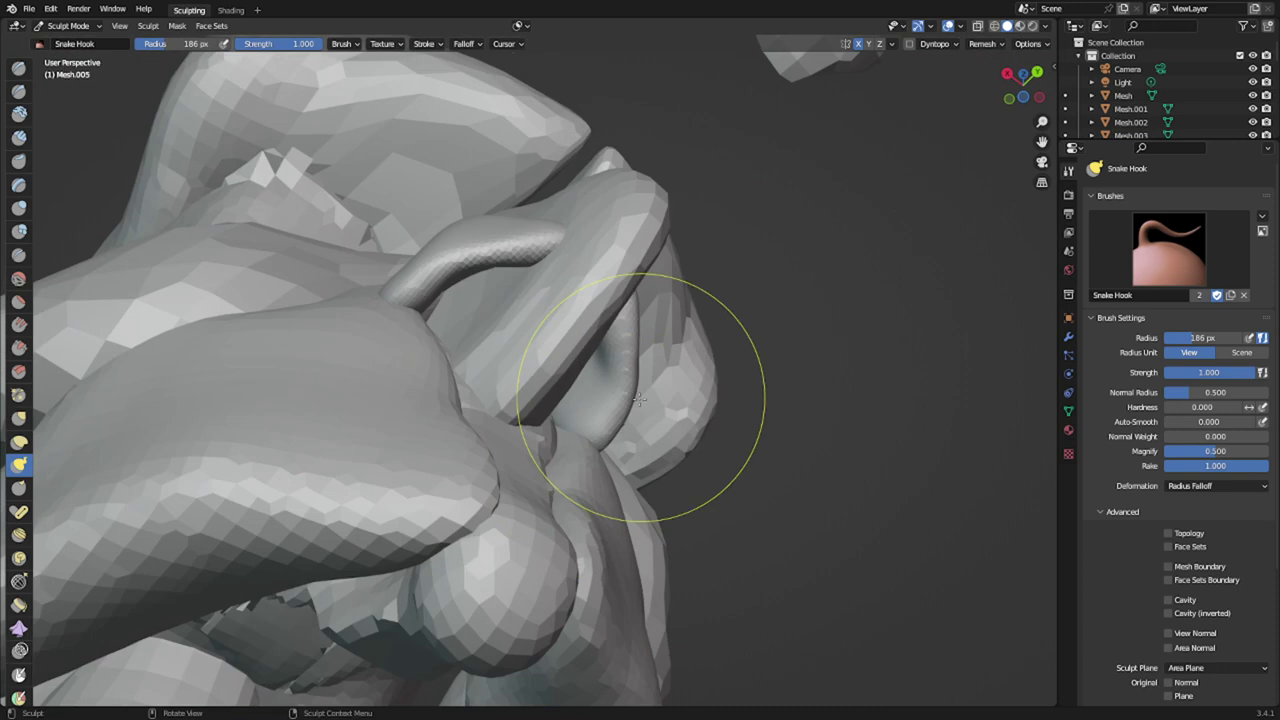
key("f")
left_click(569, 455)
key("f")
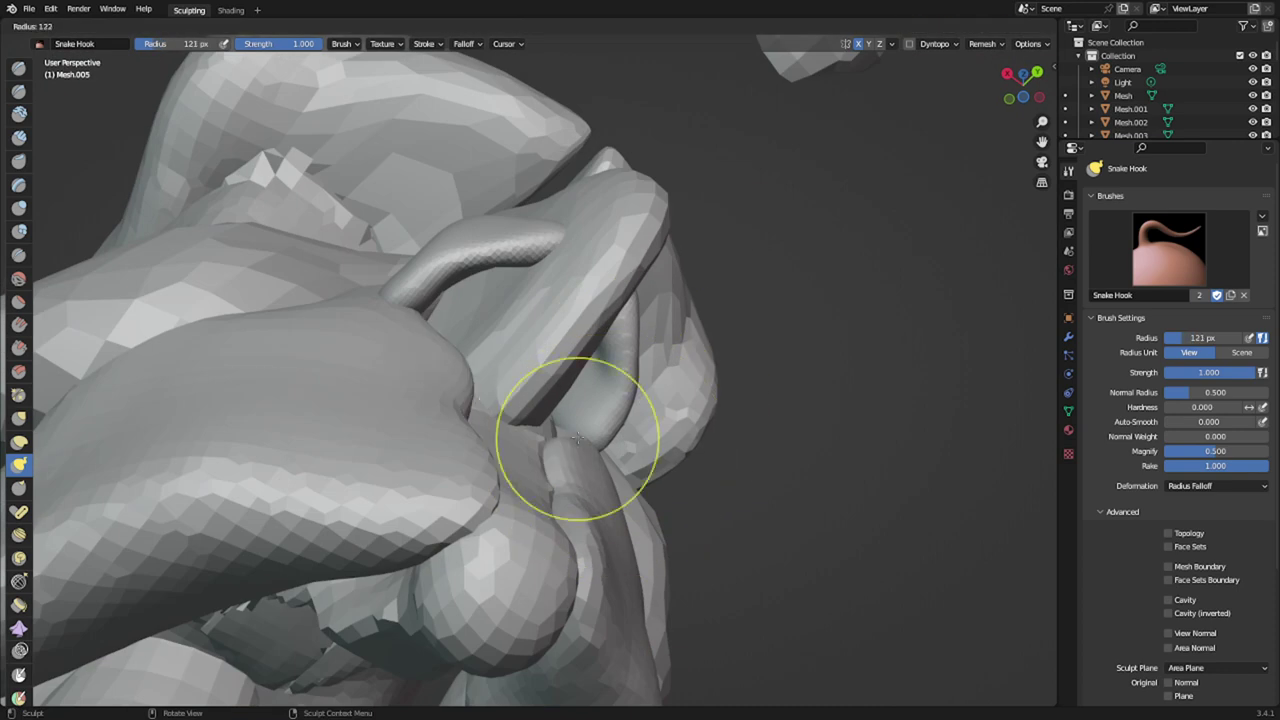
left_click(615, 478)
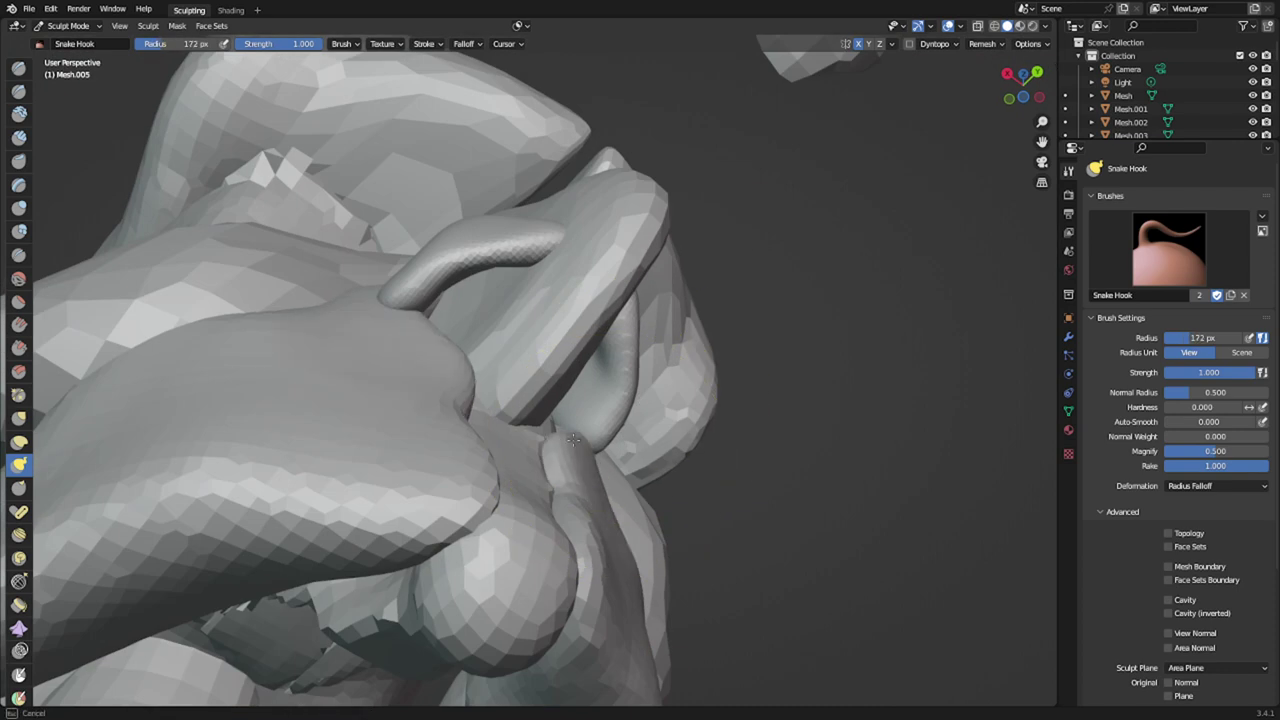
- Examine the overall head and face proportions from several angles and in right side view
scroll(560, 425, "down", 3)
middle_click_drag(791, 249, 651, 400)
scroll(657, 367, "down", 5)
scroll(545, 382, "down", 4)
scroll(550, 418, "up", 4)
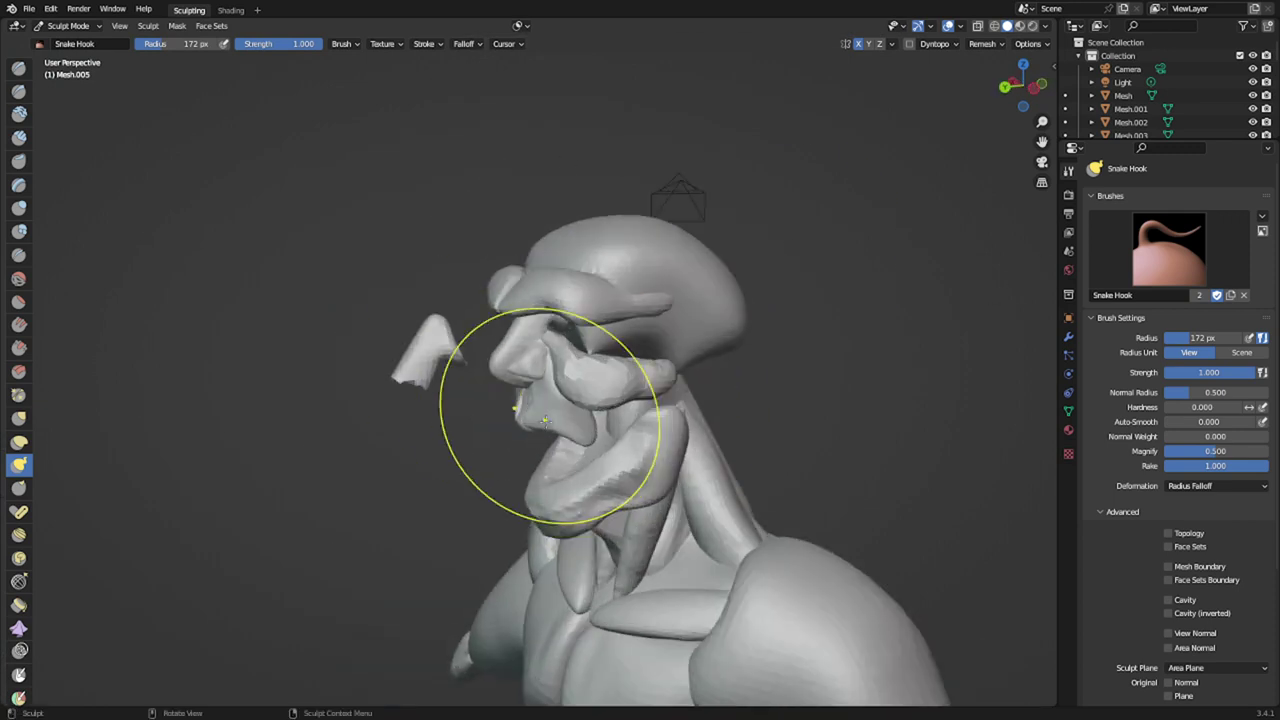
scroll(552, 418, "up", 1)
key("KP_3")
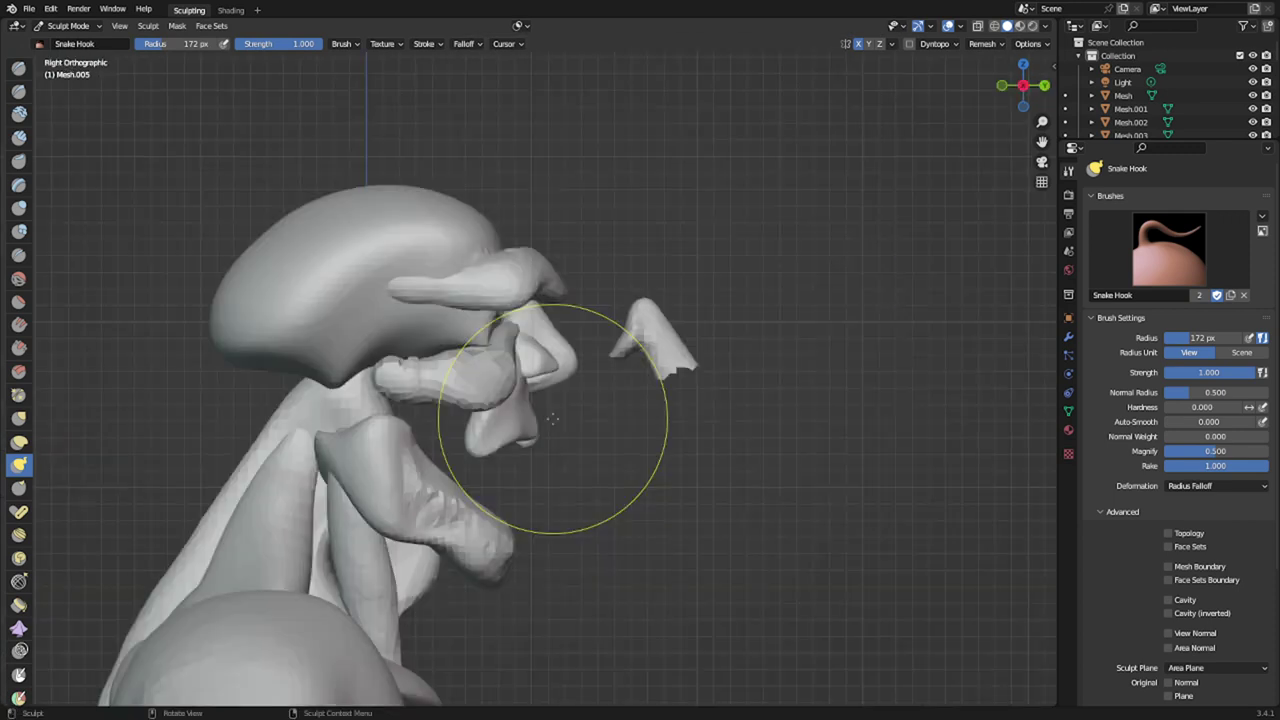
key("ctrl+KP_1")
key("KP_3")
- Return to Object Mode, duplicate the jaw in place, and open the copy in Edit Mode
middle_click_drag(496, 599, 476, 343, "shift")
key("ctrl+Tab")
left_click(310, 452)
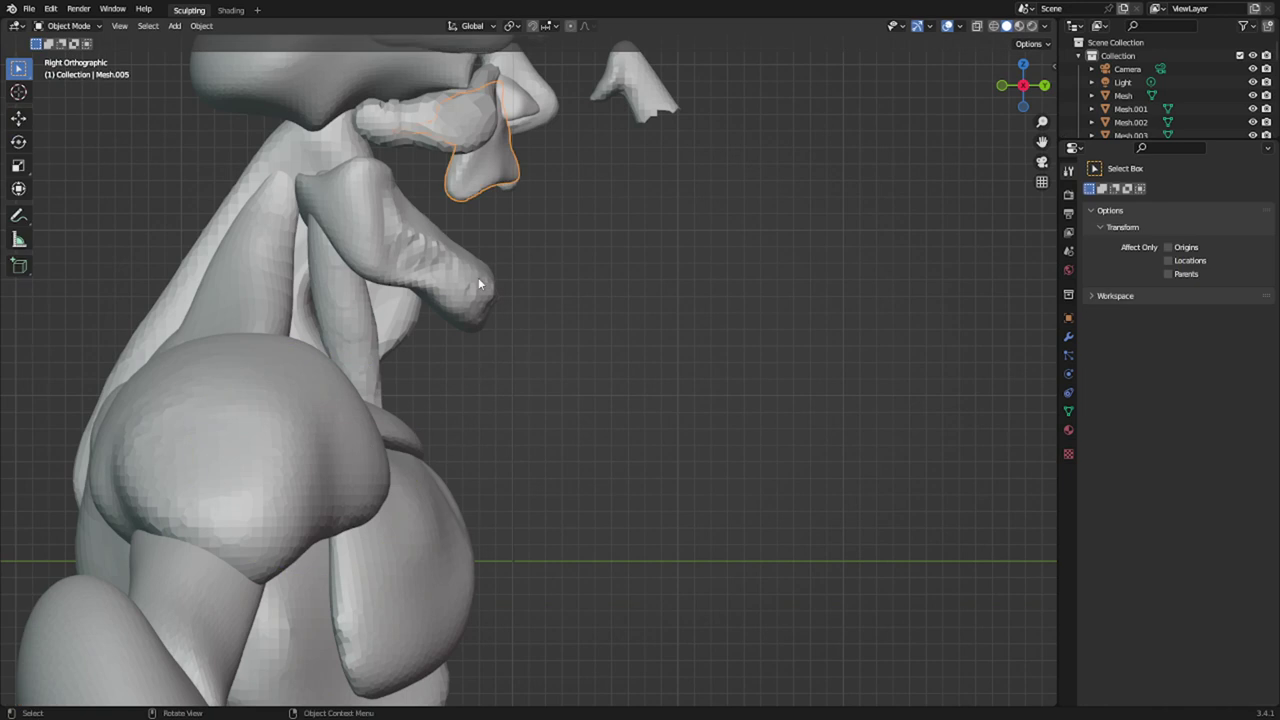
key("shift+d")
right_click(720, 248)
key("Tab")
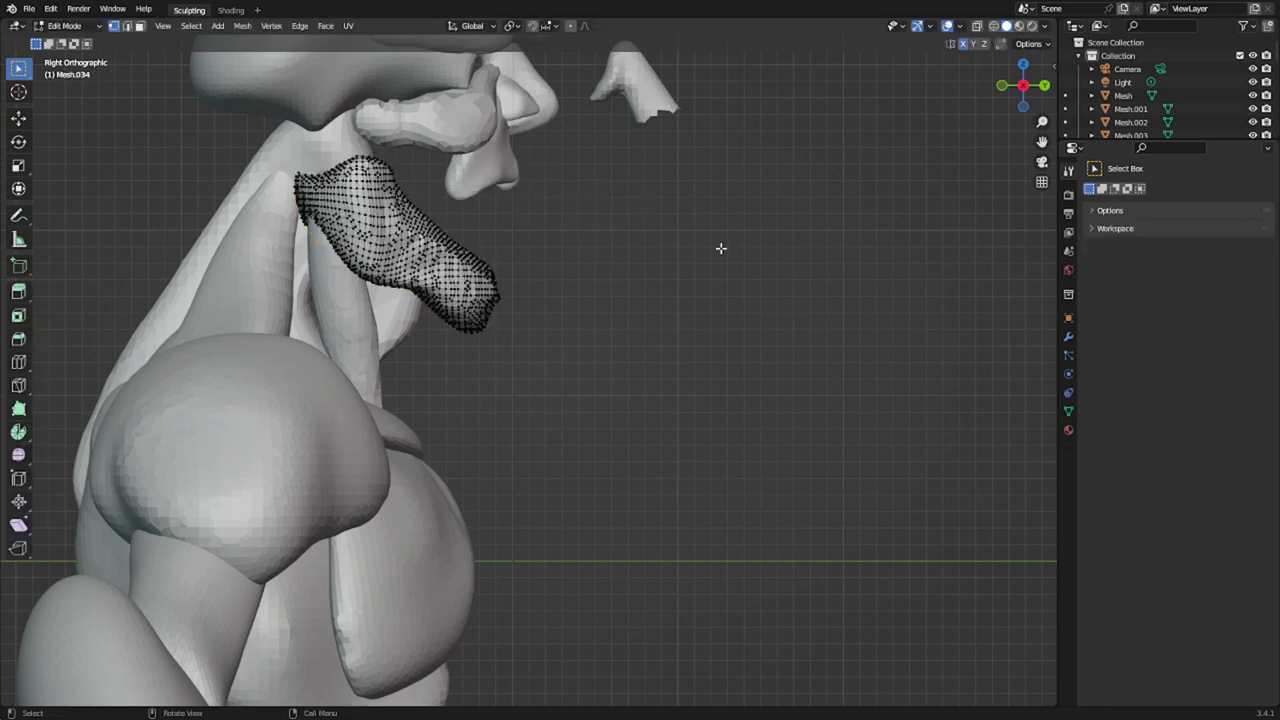
- Select all of the duplicated jaw's geometry and move it up along Z above the original jaw
middle_click_drag(482, 371, 478, 488, "shift")
middle_click_drag(478, 488, 392, 466)
key("a")
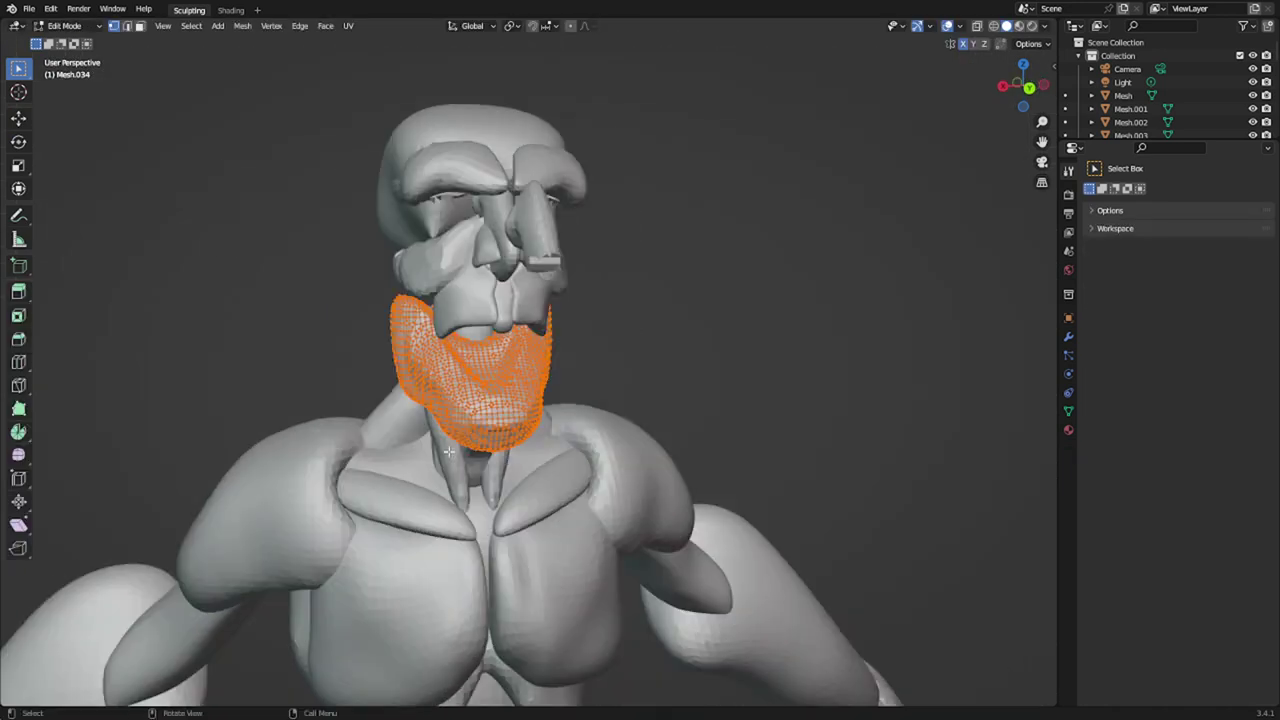
key("g")
key("z")
left_click(652, 411)
middle_click_drag(594, 406, 657, 400)
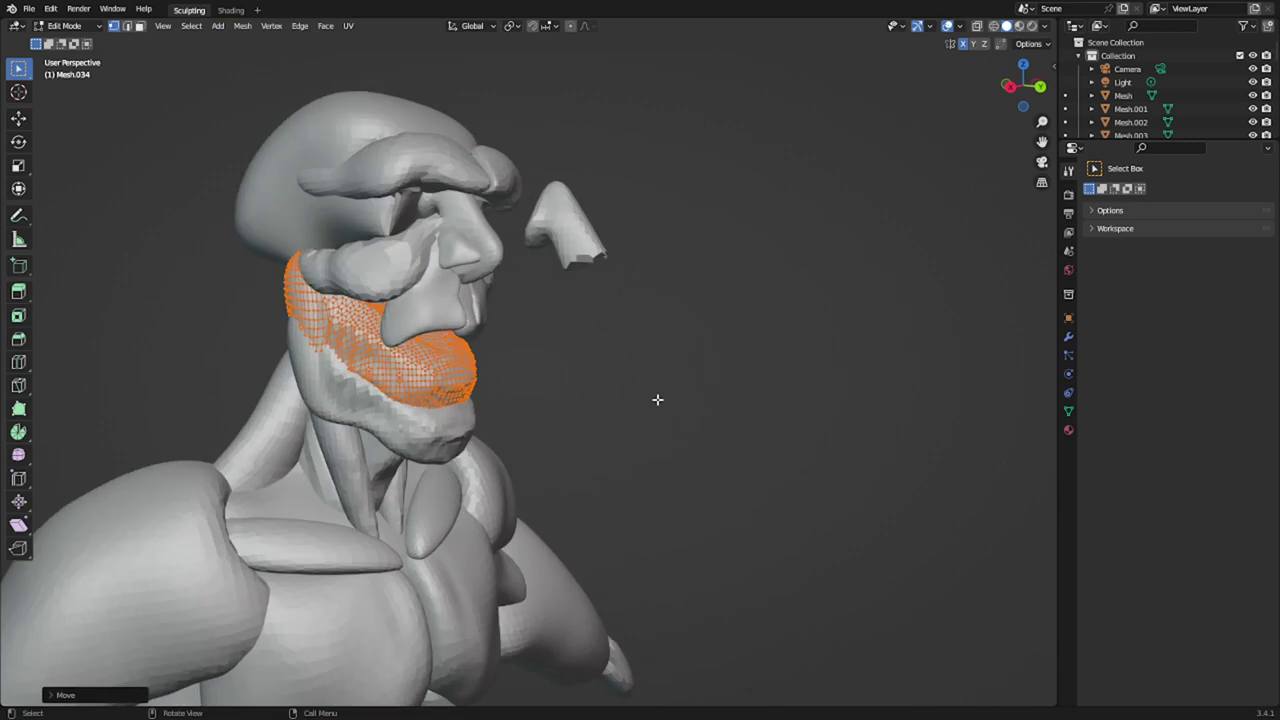
- In right side view, rotate the jaw copy until it stands upright in front of the mouth
key("KP_3")
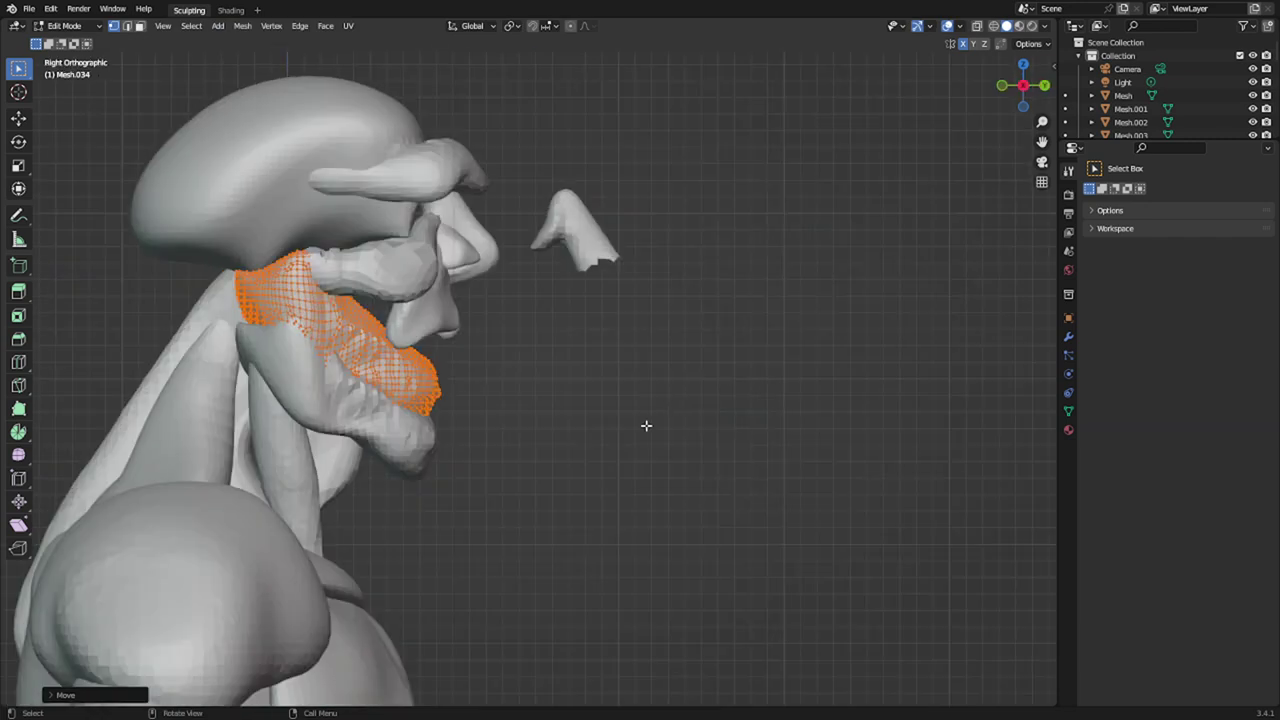
key("r")
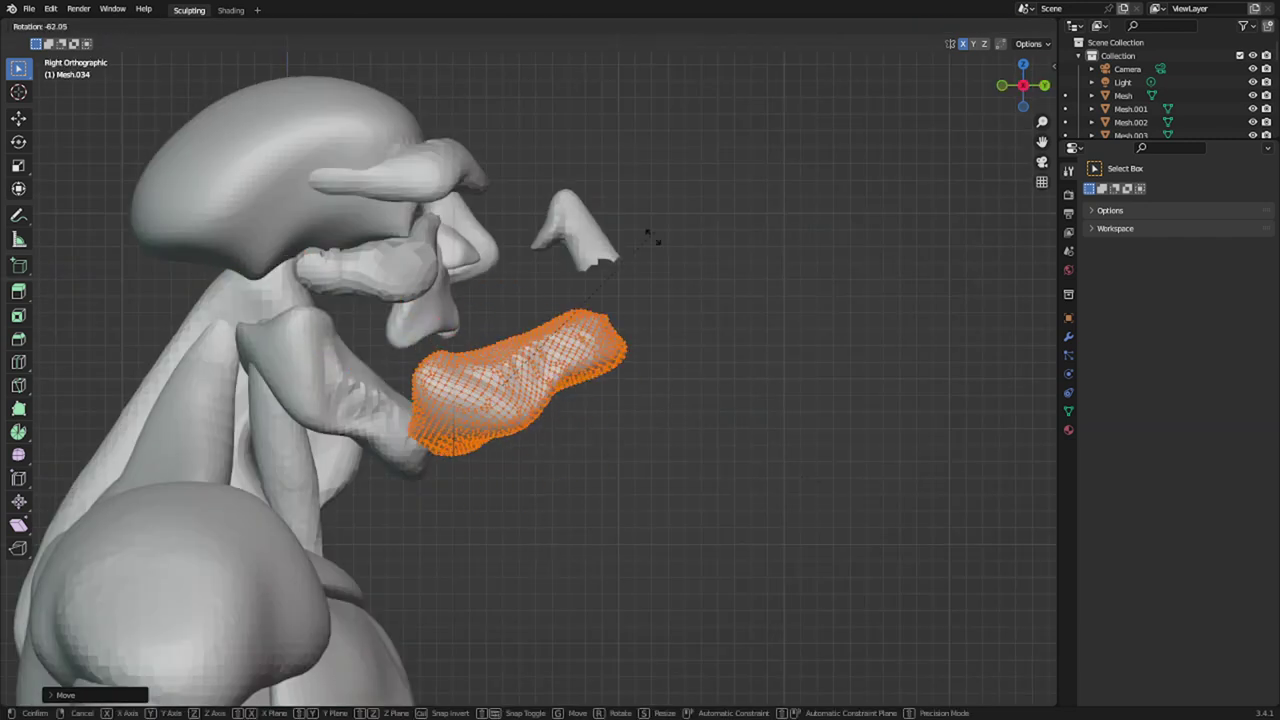
left_click(559, 547)
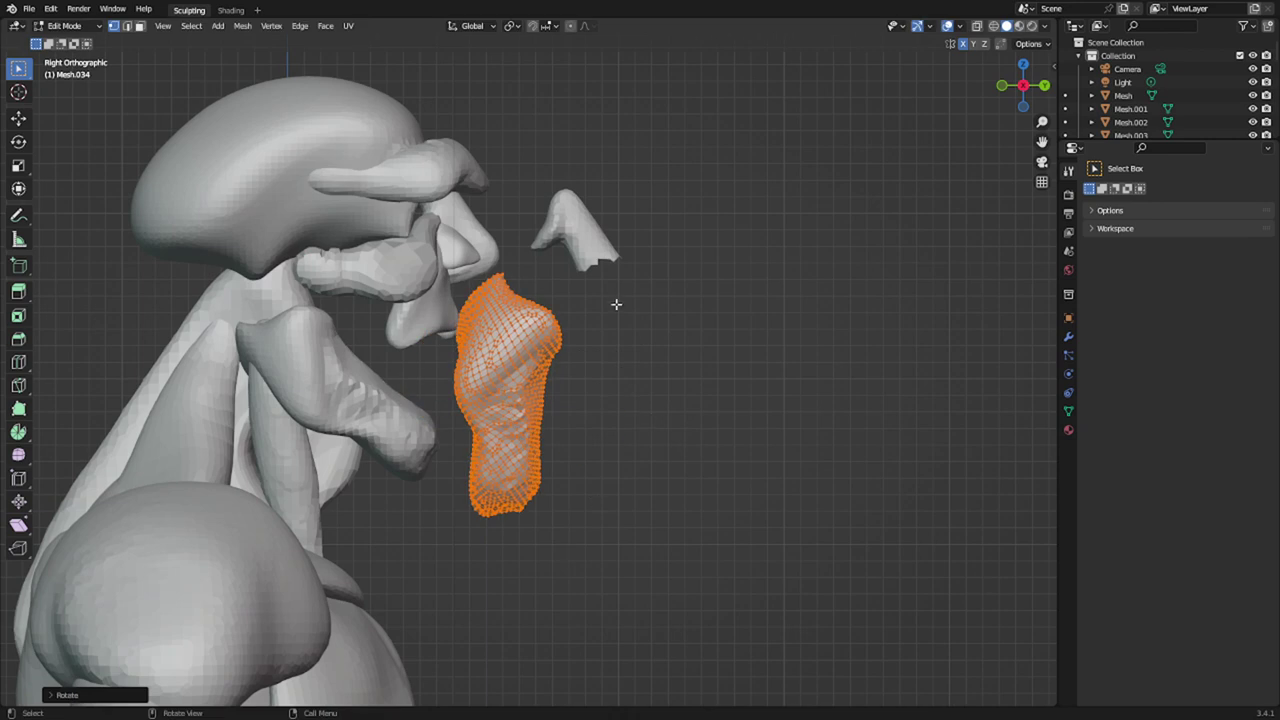
- Switch the jaw copy to Sculpt Mode, set a voxel size, remesh it and smooth its surface
key("Tab")
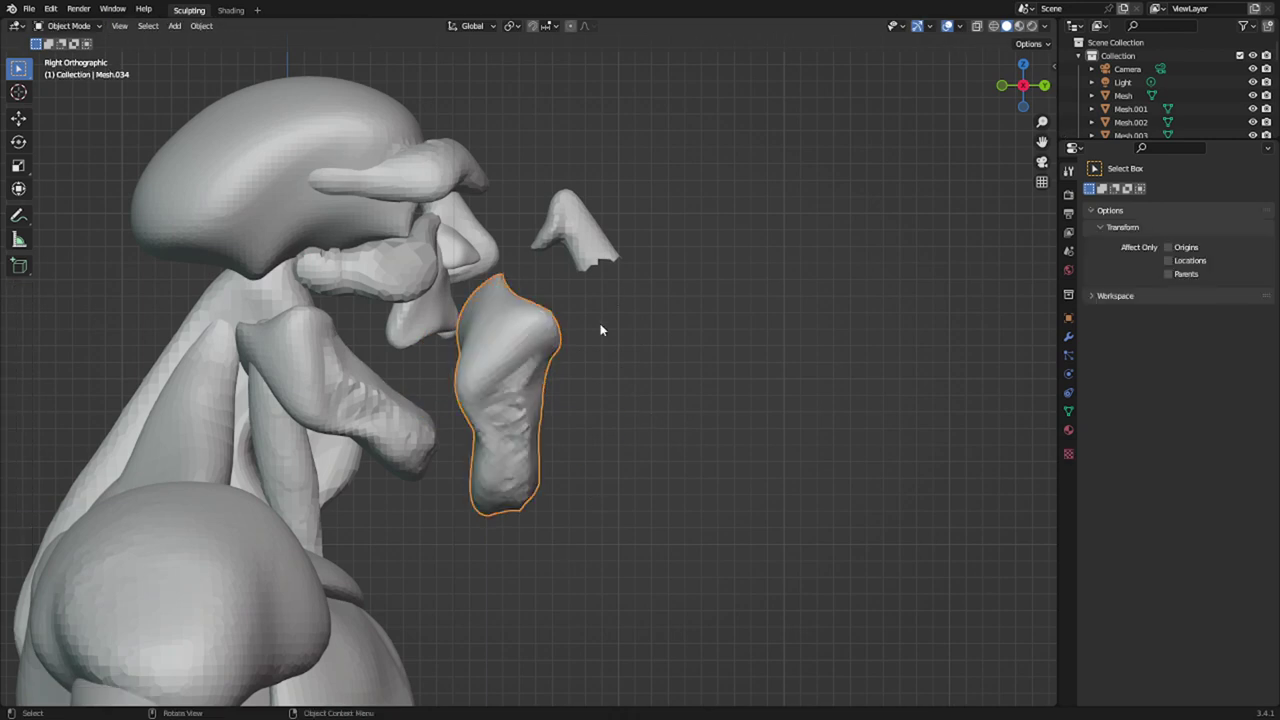
key("Tab")
key("ctrl+Tab")
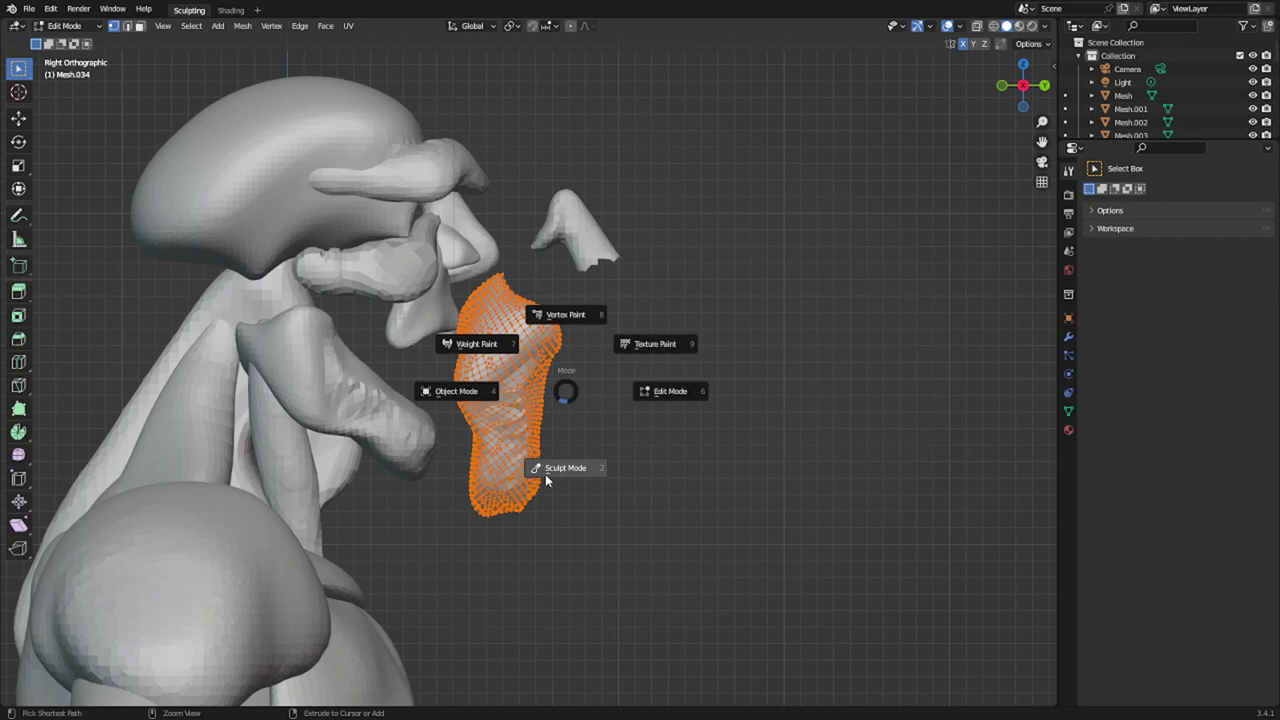
left_click(545, 470)
key("r")
left_click(533, 397)
key("ctrl+r")
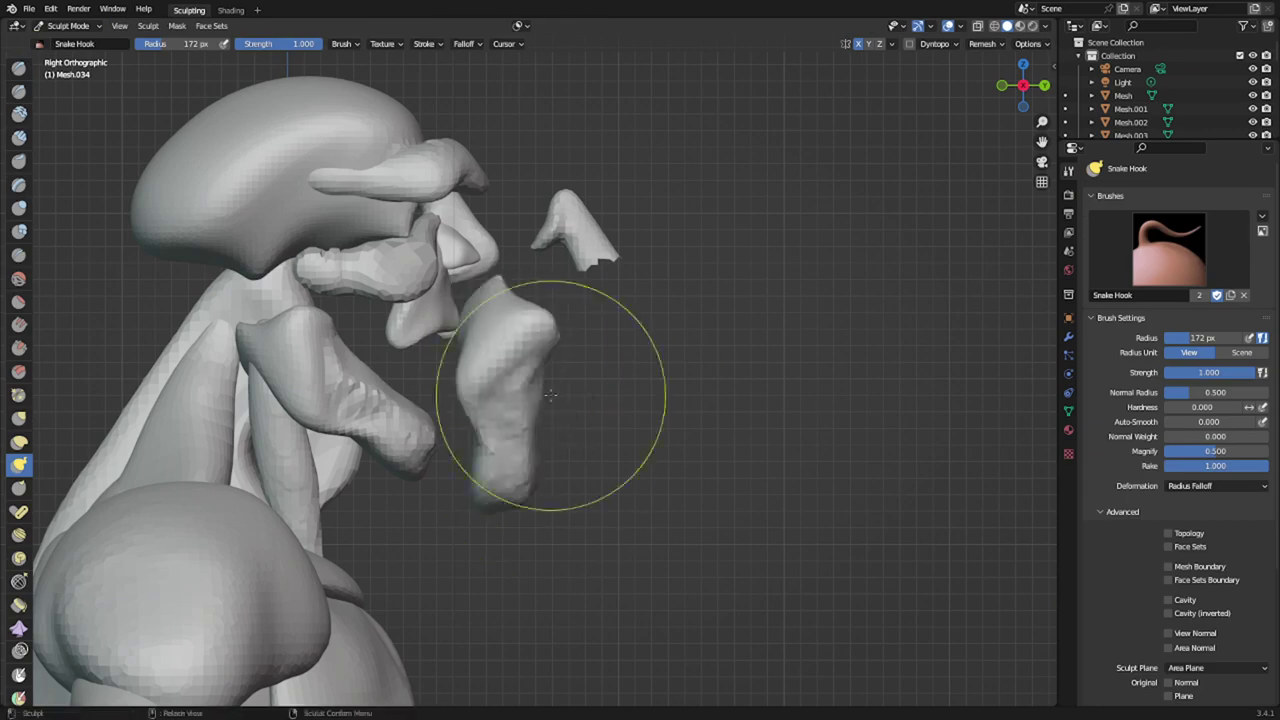
mouse_move(552, 396)
left_mouse_down("shift")
mouse_move(504, 332)
mouse_move(535, 428)
left_mouse_up("shift")
mouse_move(541, 428)
middle_mouse_down()
mouse_move(565, 411)
mouse_move(456, 432)
middle_mouse_up()
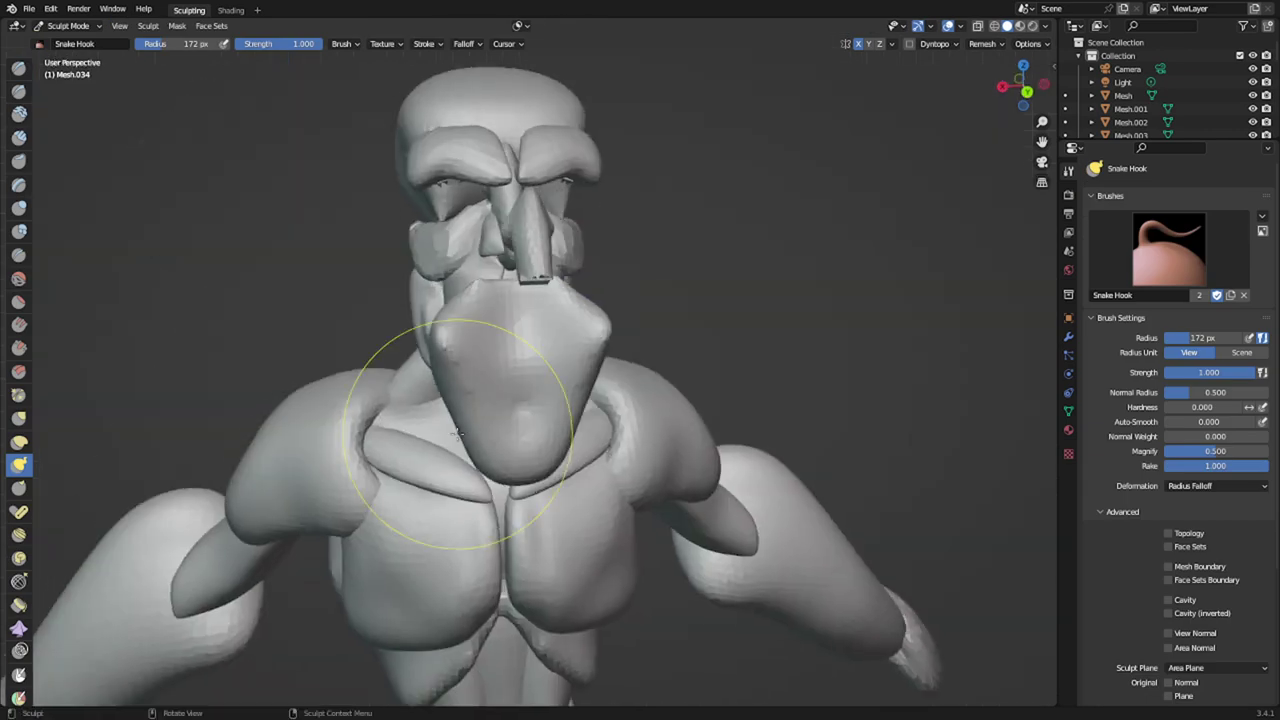
- In right side view, push the copied piece back between chin and upper lip with Snake Hook at 347 px and lower its upper end
key("KP_3")
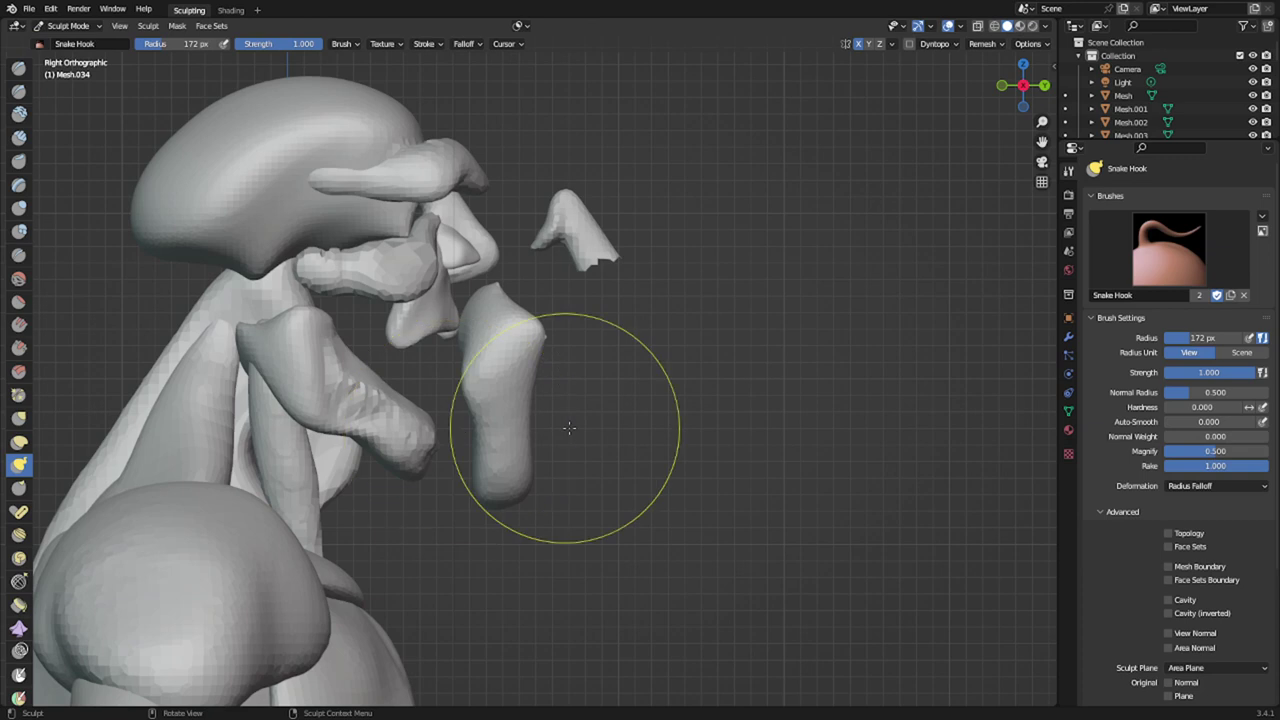
key("f")
left_click(776, 332)
mouse_move(548, 330)
left_mouse_down()
mouse_move(489, 481)
mouse_move(377, 390)
left_mouse_up()
left_click_drag(334, 312, 418, 333)
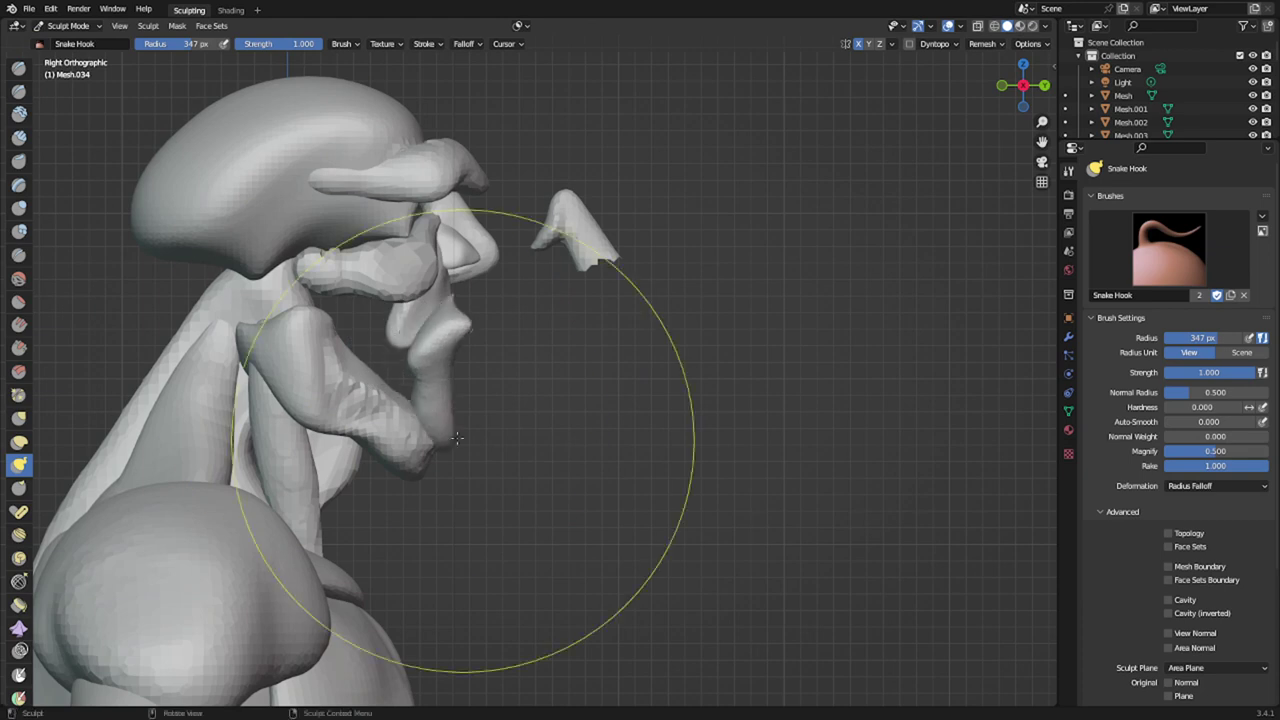
mouse_move(463, 440)
left_mouse_down()
mouse_move(400, 402)
mouse_move(394, 345)
mouse_move(425, 290)
mouse_move(448, 341)
left_mouse_up()
- Push the lower-lip piece's bottom end back into the chin with Snake Hook at 137 px
key("f")
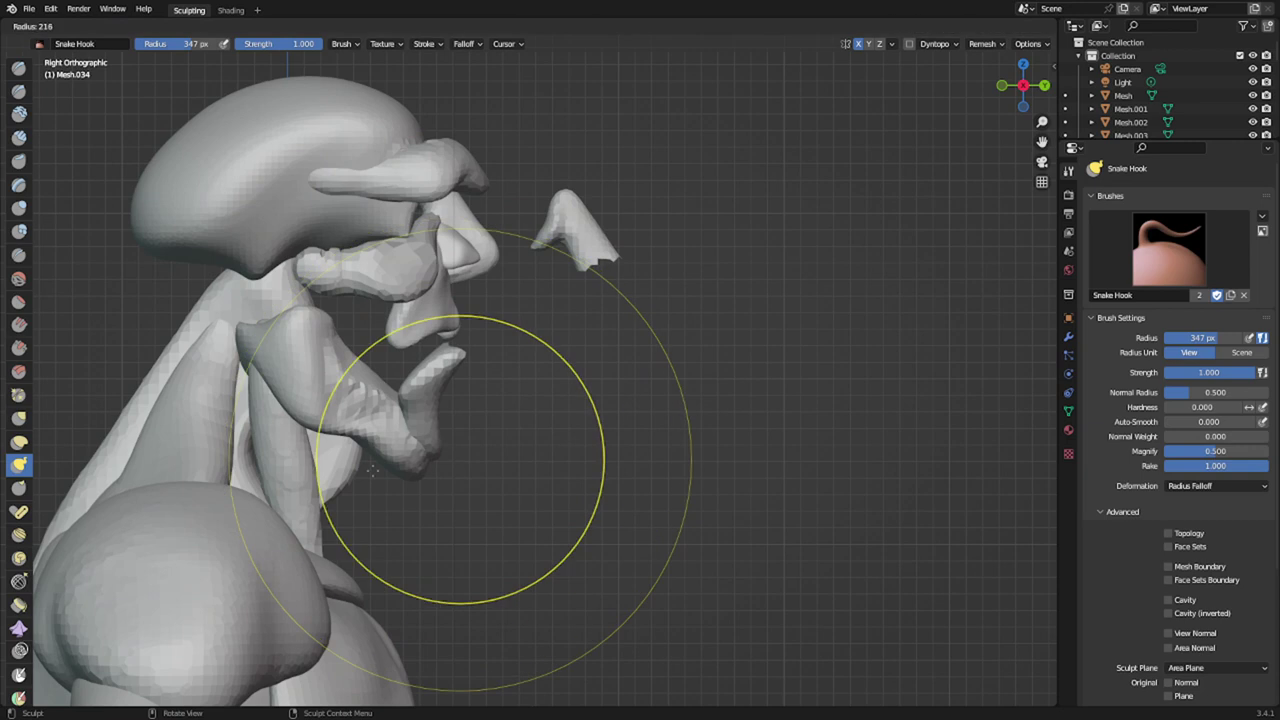
left_click(323, 466)
left_click_drag(431, 454, 406, 438)
scroll(450, 397, "up", 3)
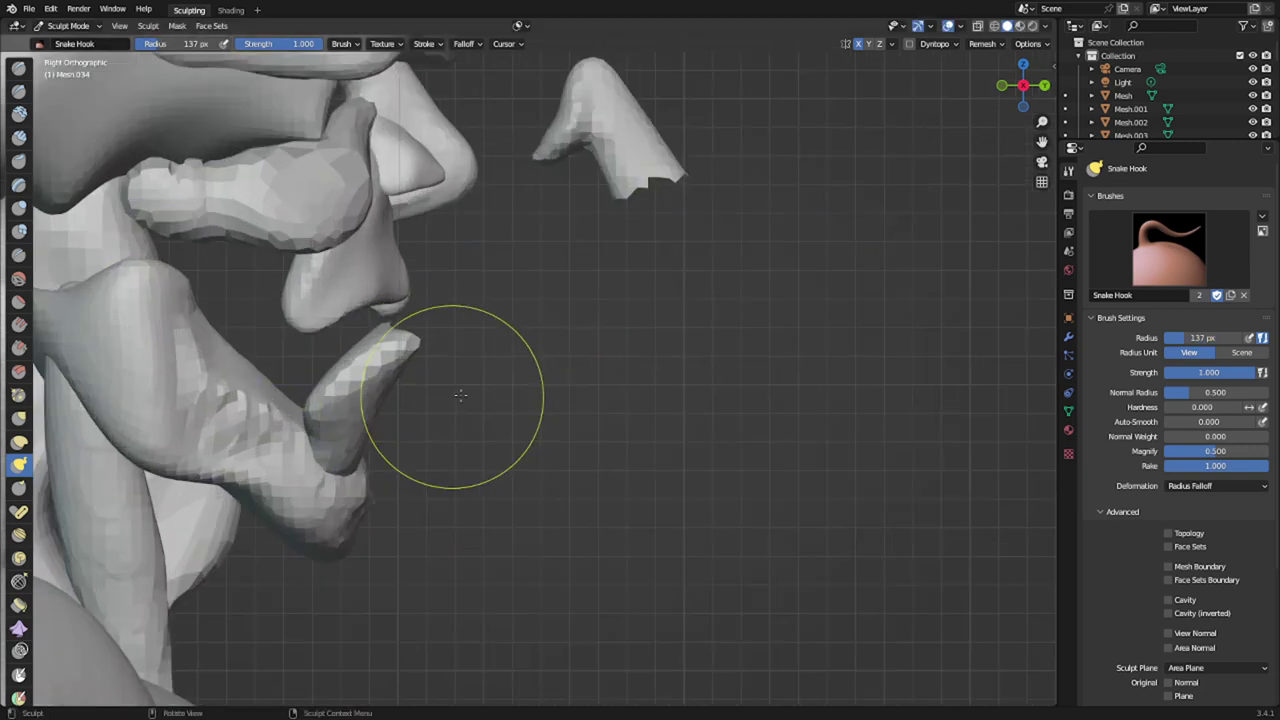
- Facing the head straight on, pull the lower-lip piece's upper corners inward with Snake Hook at 239 px
middle_click_drag(443, 396, 246, 396)
key("KP_3")
key("ctrl+KP_1")
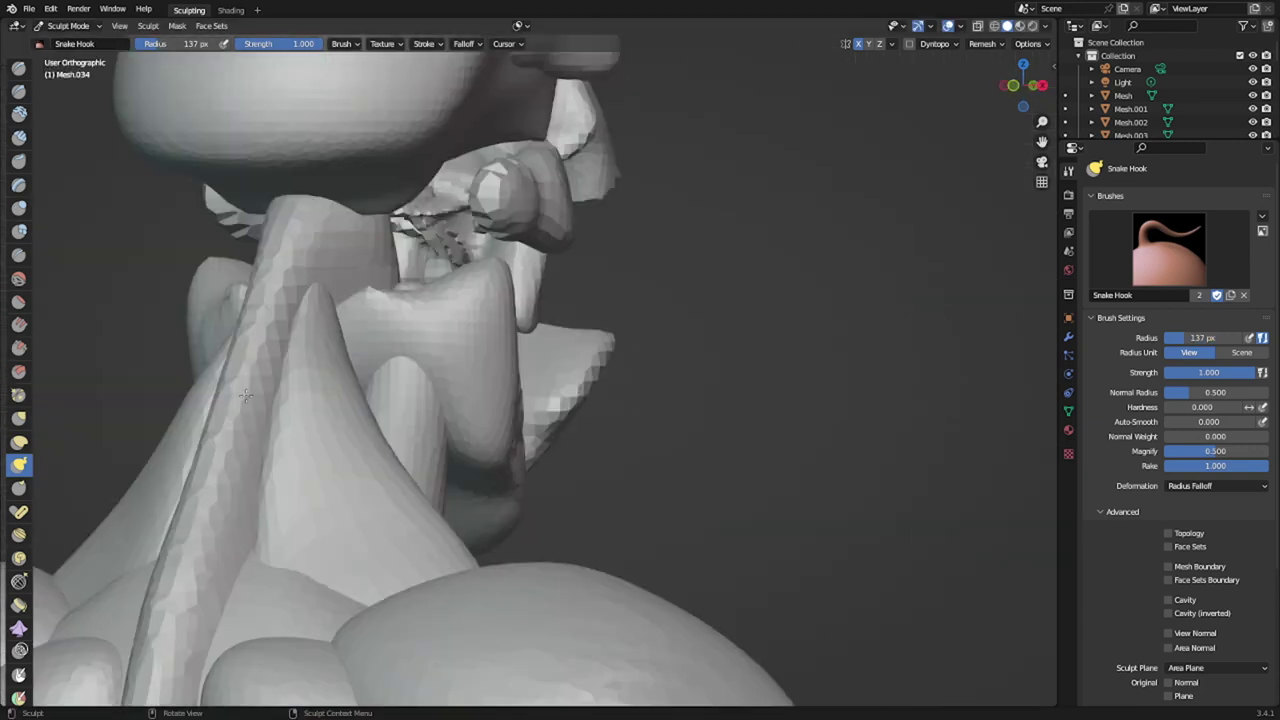
key("ctrl+KP_3")
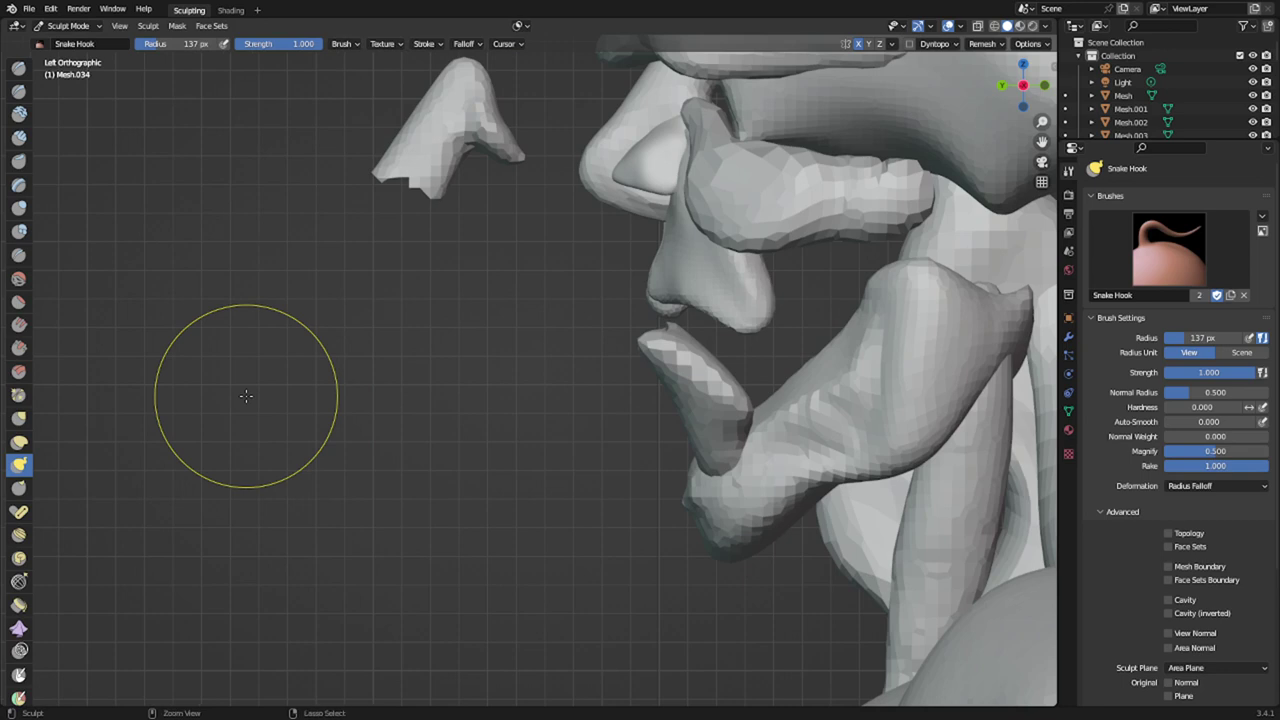
key("KP_1")
key("ctrl+KP_1")
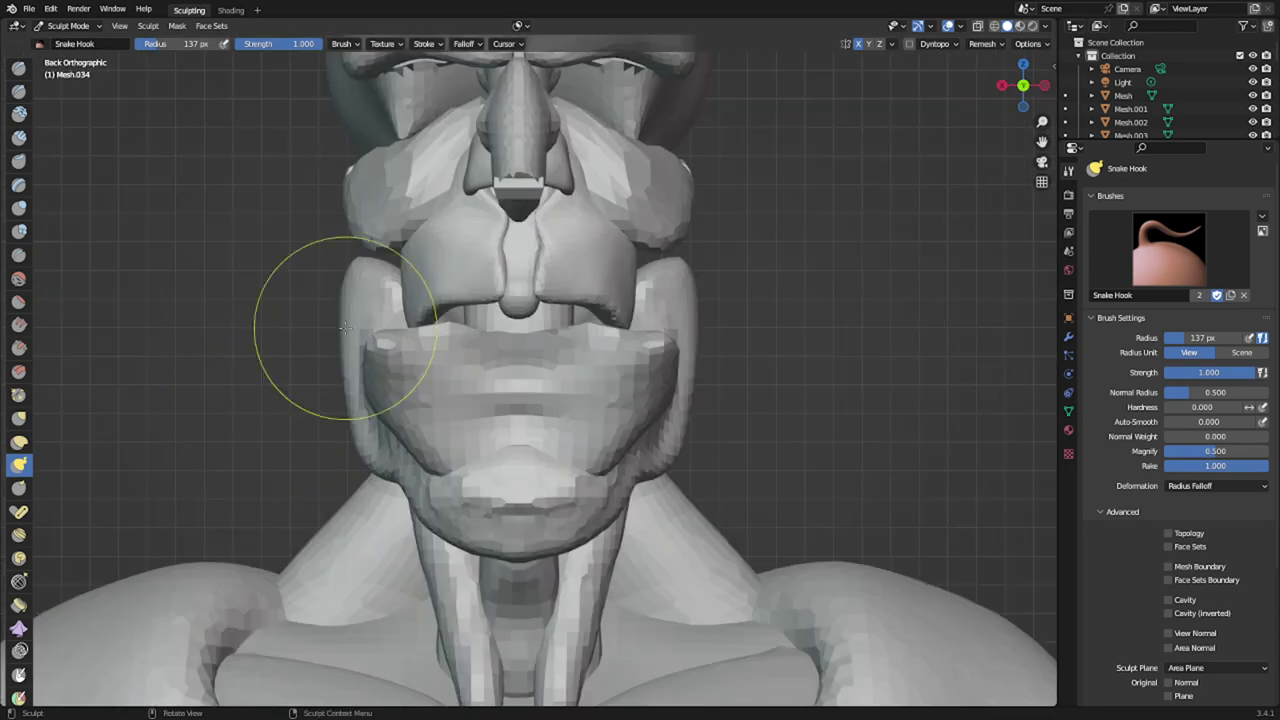
key("f")
left_click(728, 385)
mouse_move(662, 335)
left_mouse_down()
mouse_move(558, 333)
mouse_move(528, 348)
left_mouse_up()
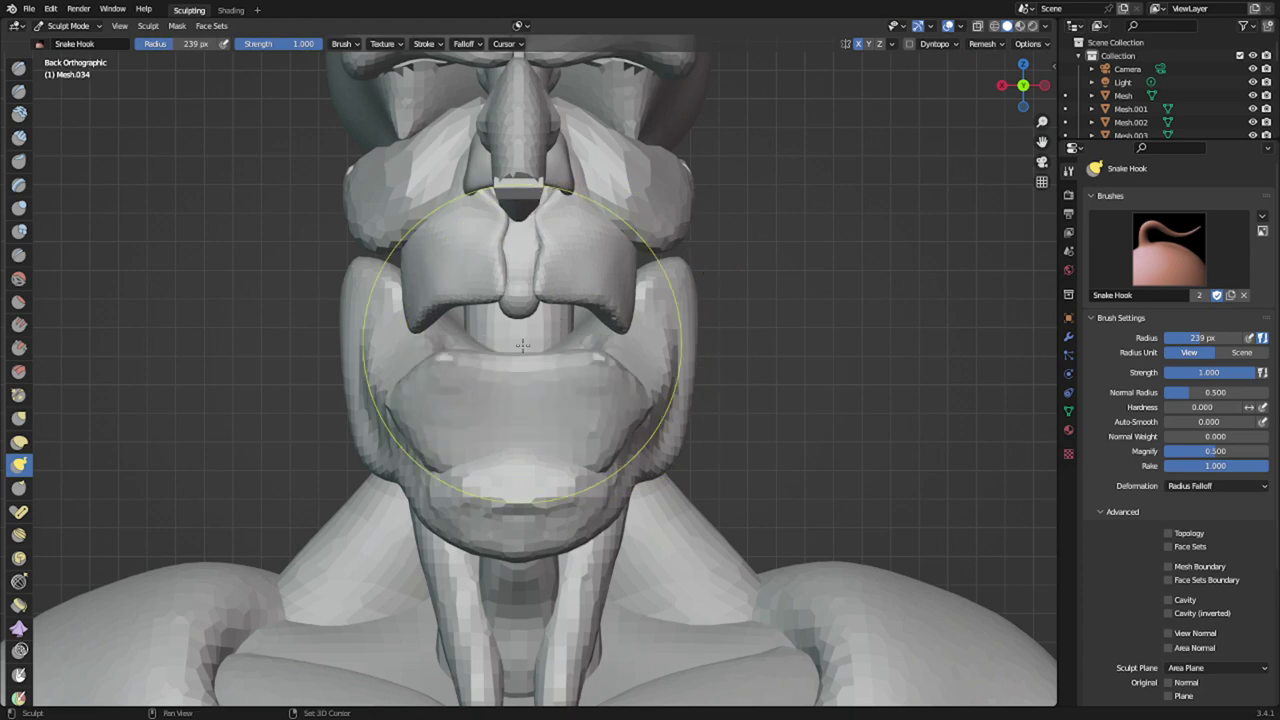
- From a low side angle, pull the lower-lip piece back and up so its sides wrap around the jaw
middle_click_drag(625, 437, 451, 506)
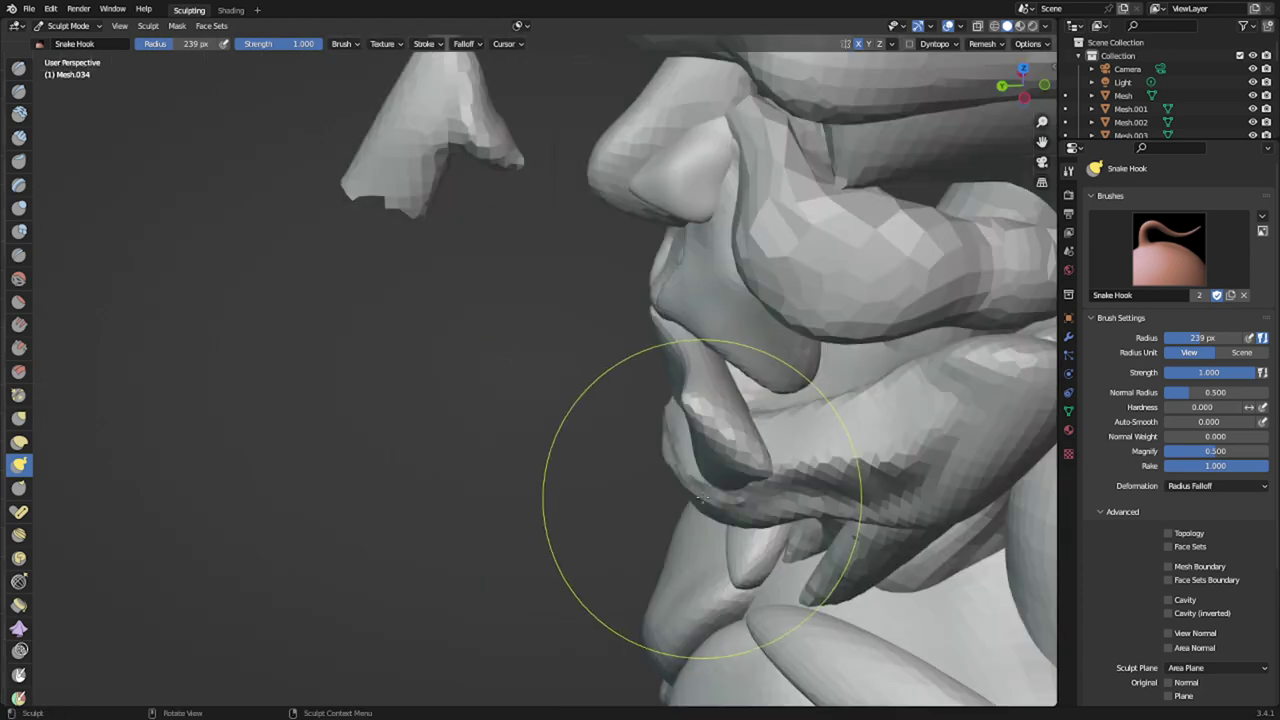
mouse_move(703, 494)
left_mouse_down()
mouse_move(766, 456)
mouse_move(750, 422)
mouse_move(889, 358)
left_mouse_up()
left_click_drag(770, 385, 790, 420)
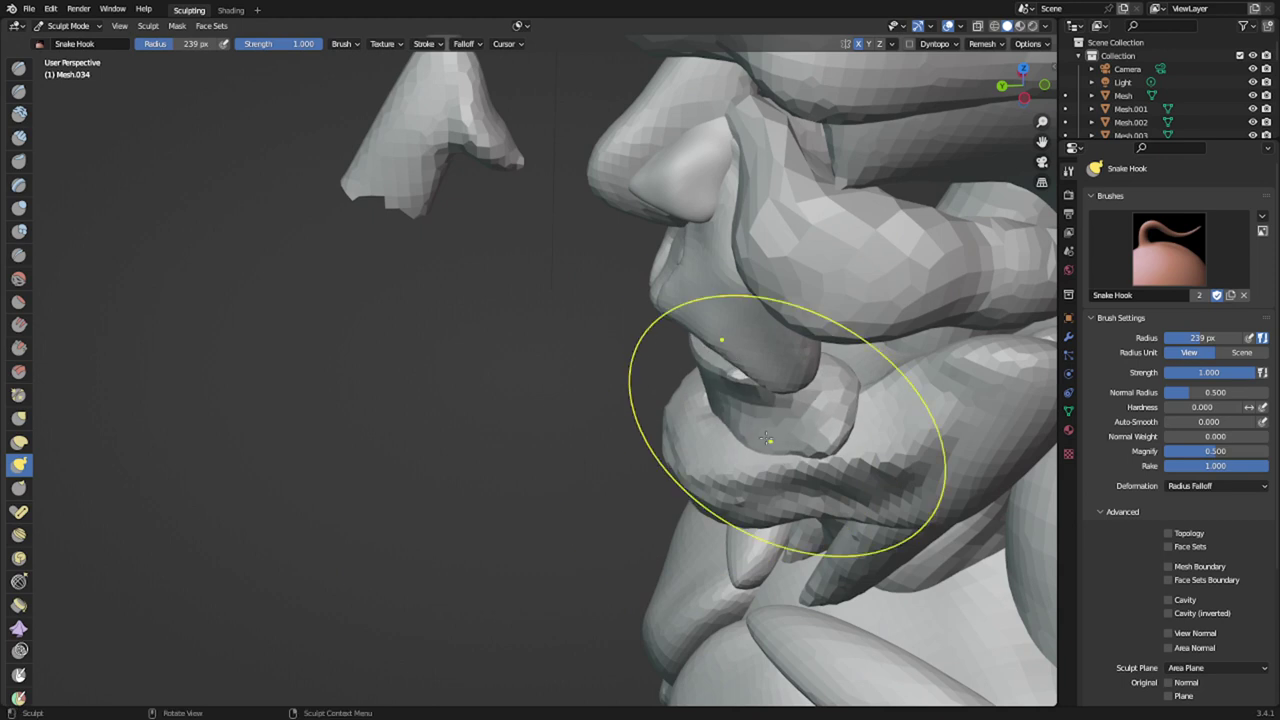
- Fill out and round the front of the lower lip with the Clay and Draw brushes at 239 px
mouse_move(785, 427)
middle_mouse_down()
mouse_move(762, 338)
mouse_move(801, 384)
middle_mouse_up()
key("c")
mouse_move(745, 375)
left_mouse_down()
mouse_move(692, 387)
mouse_move(726, 382)
left_mouse_up()
middle_click_drag(731, 390, 718, 393, "ctrl")
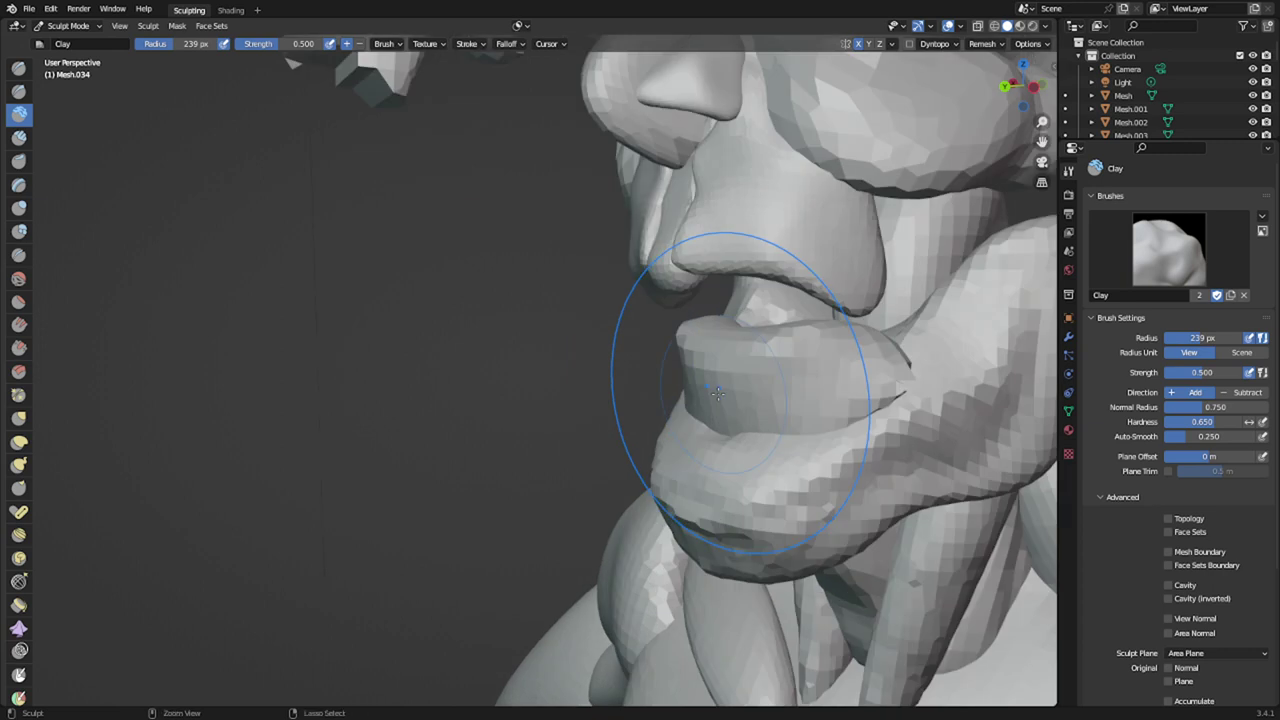
left_click_drag(731, 376, 716, 432)
key("ctrl+z")
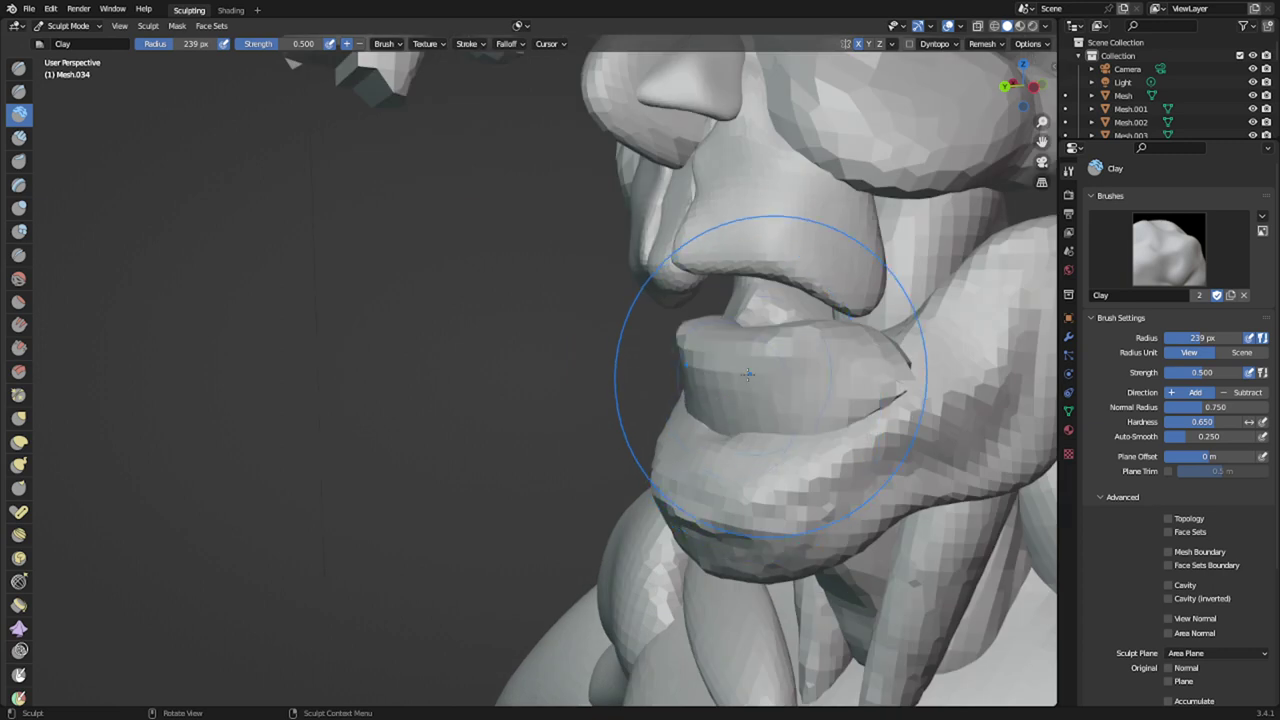
key("x")
mouse_move(728, 373)
left_mouse_down()
mouse_move(713, 416)
mouse_move(722, 394)
left_mouse_up()
middle_click_drag(726, 340, 825, 390, "ctrl")
middle_click_drag(750, 430, 726, 371, "ctrl")
middle_click_drag(654, 421, 470, 505, "shift")
middle_click_drag(486, 440, 588, 438)
- Switch to the original jaw and push its sides inward with Snake Hook at 239 px to narrow it
key("alt+q")
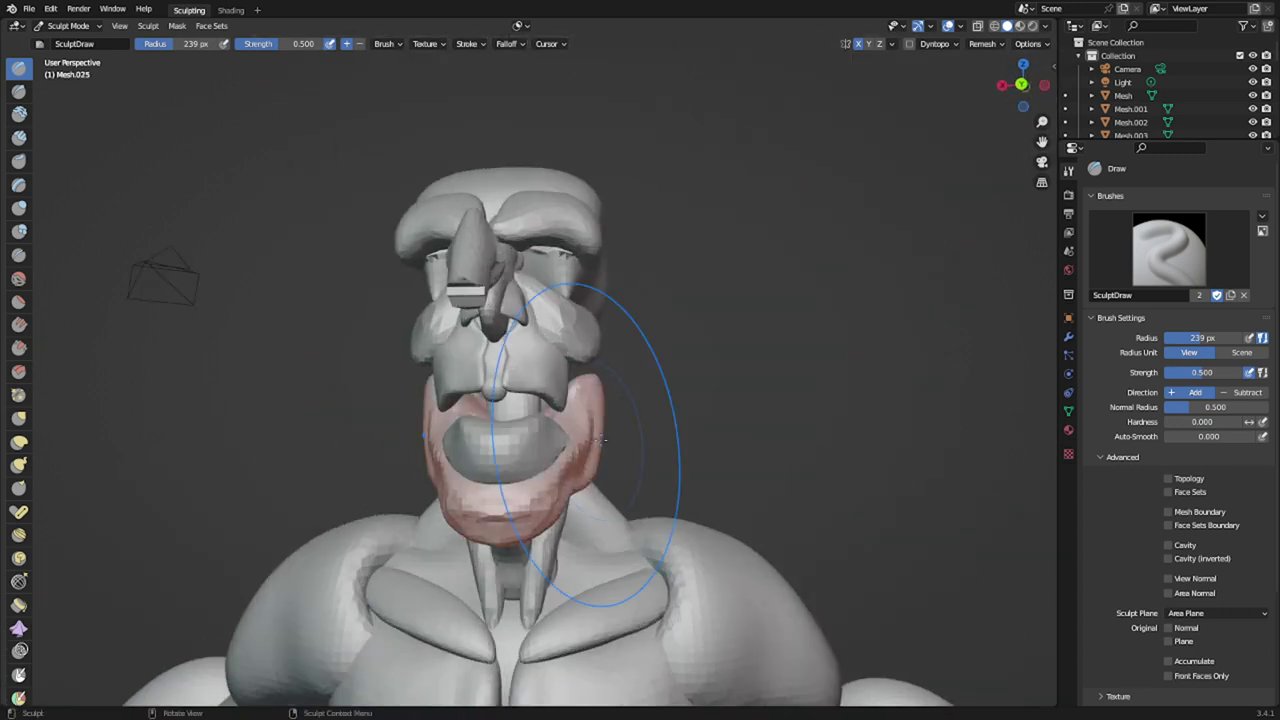
left_click_drag(589, 440, 591, 438)
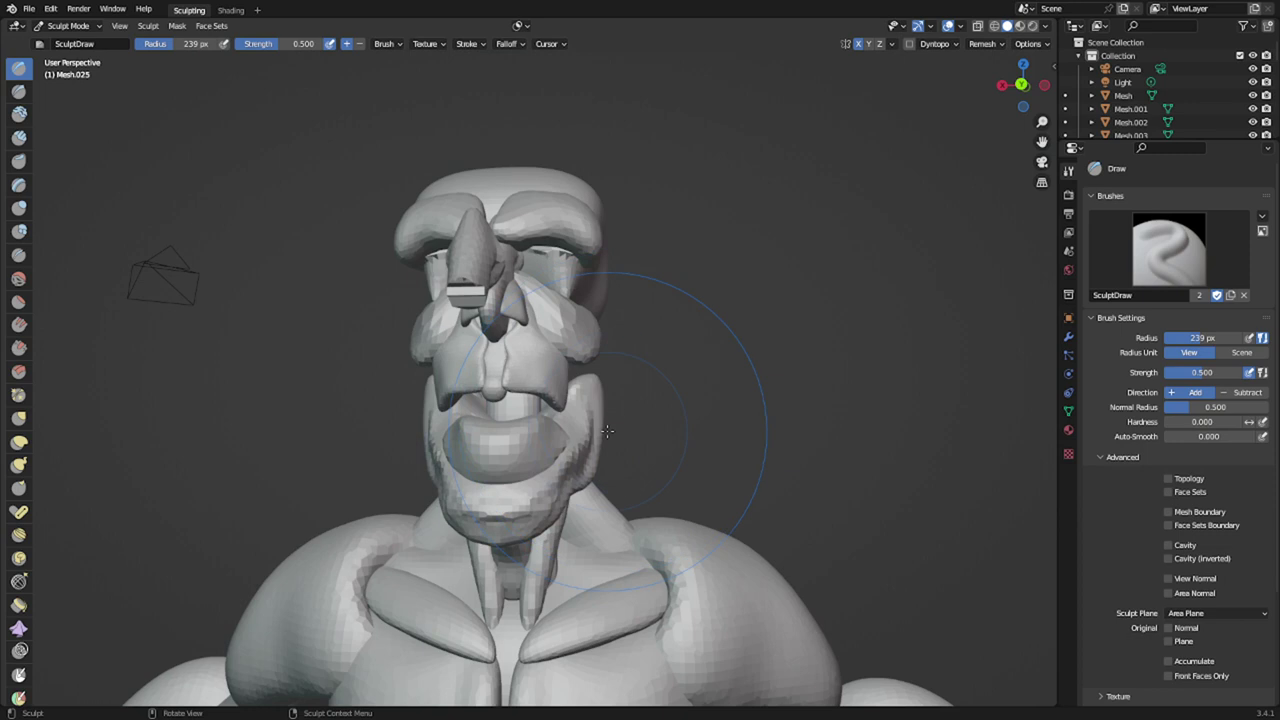
key("k")
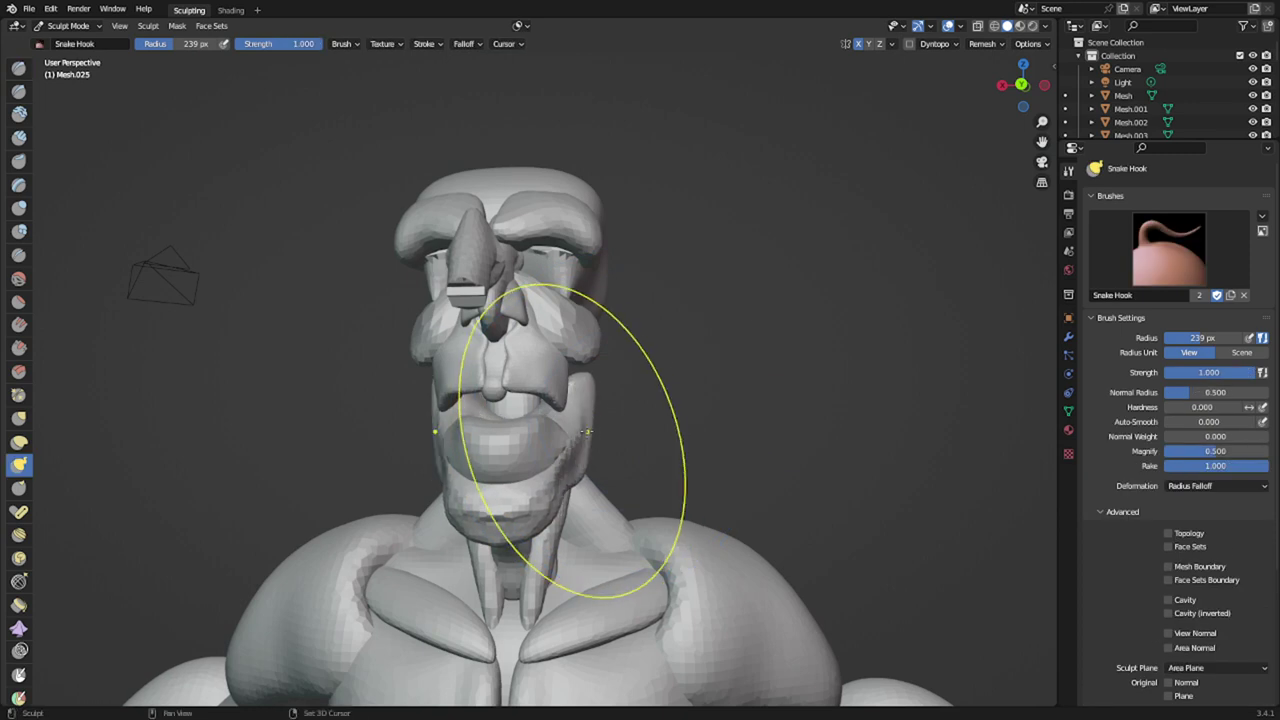
mouse_move(571, 400)
middle_mouse_down()
mouse_move(509, 514)
mouse_move(532, 418)
middle_mouse_up()
- Switch to the cheekbone, mask the middle of its lower edge at 80 px and invert the mask
scroll(486, 300, "up", 6)
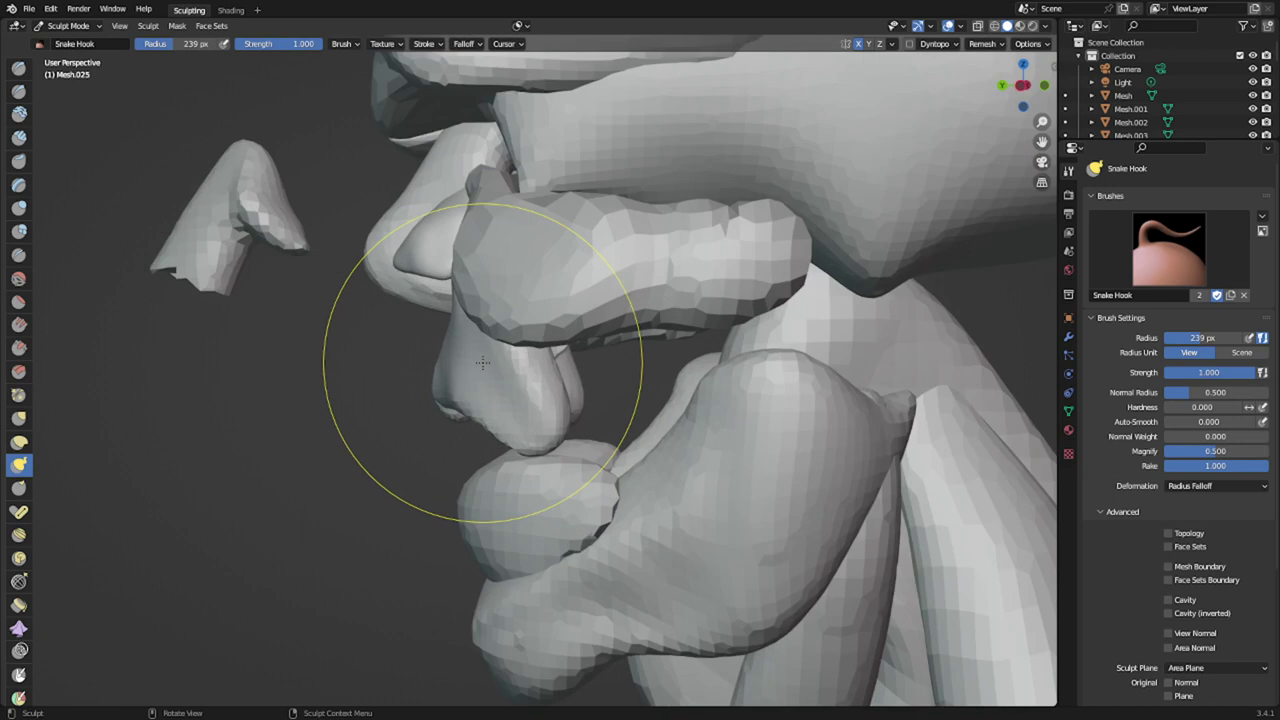
key("KP_3")
key("alt+q")
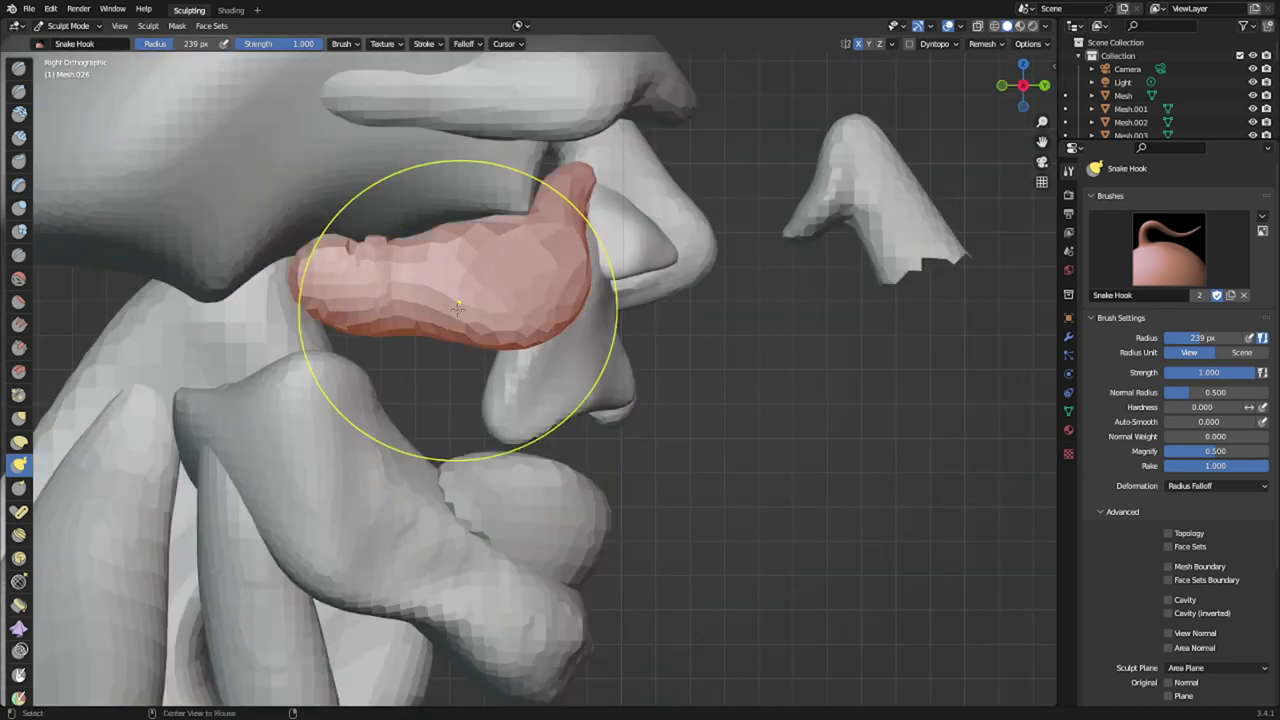
key("f")
left_click(326, 333)
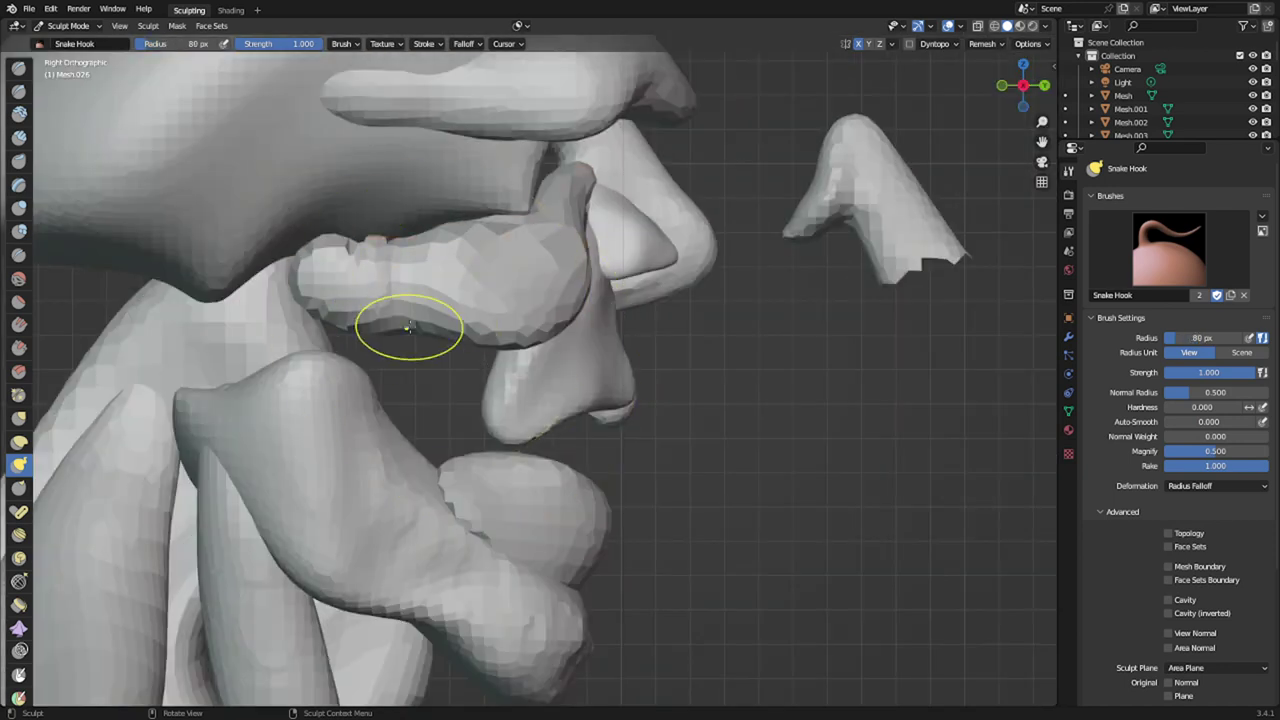
key("m")
left_click_drag(407, 328, 405, 328)
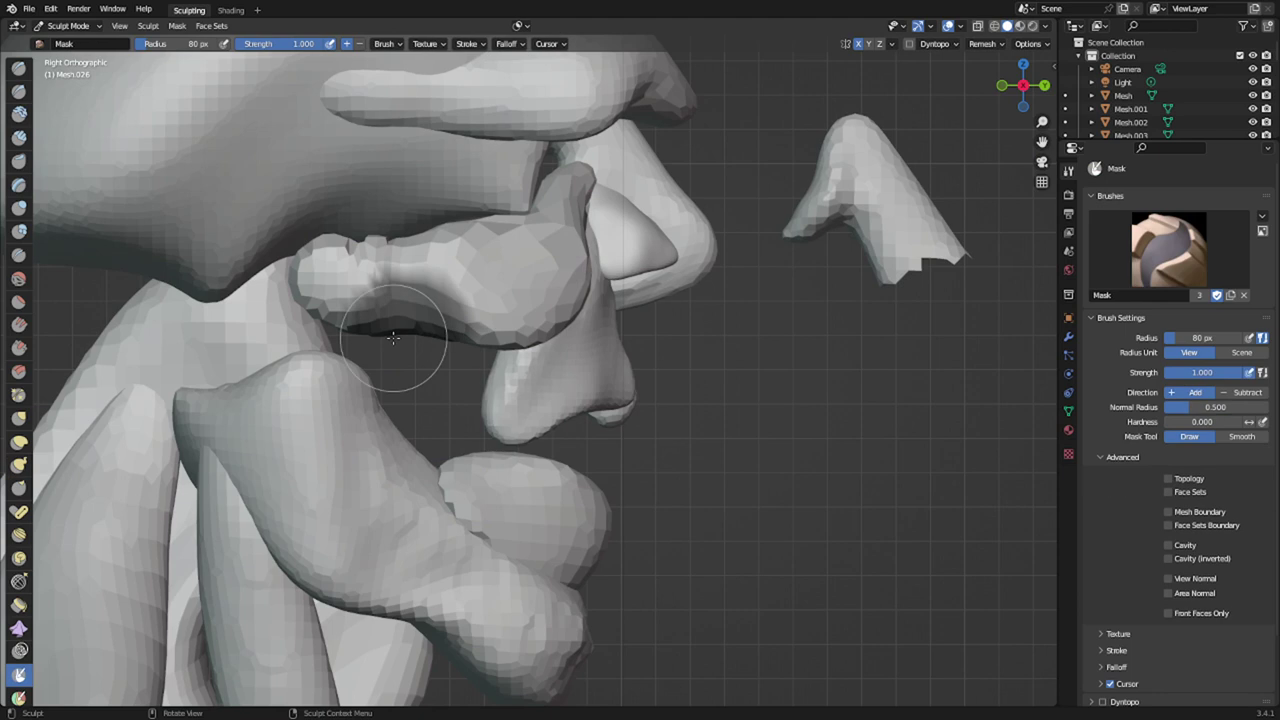
key("ctrl+i")
- Pull the cheekbone's unmasked area down over the jaw with Snake Hook at 249 px and remesh it
key("k")
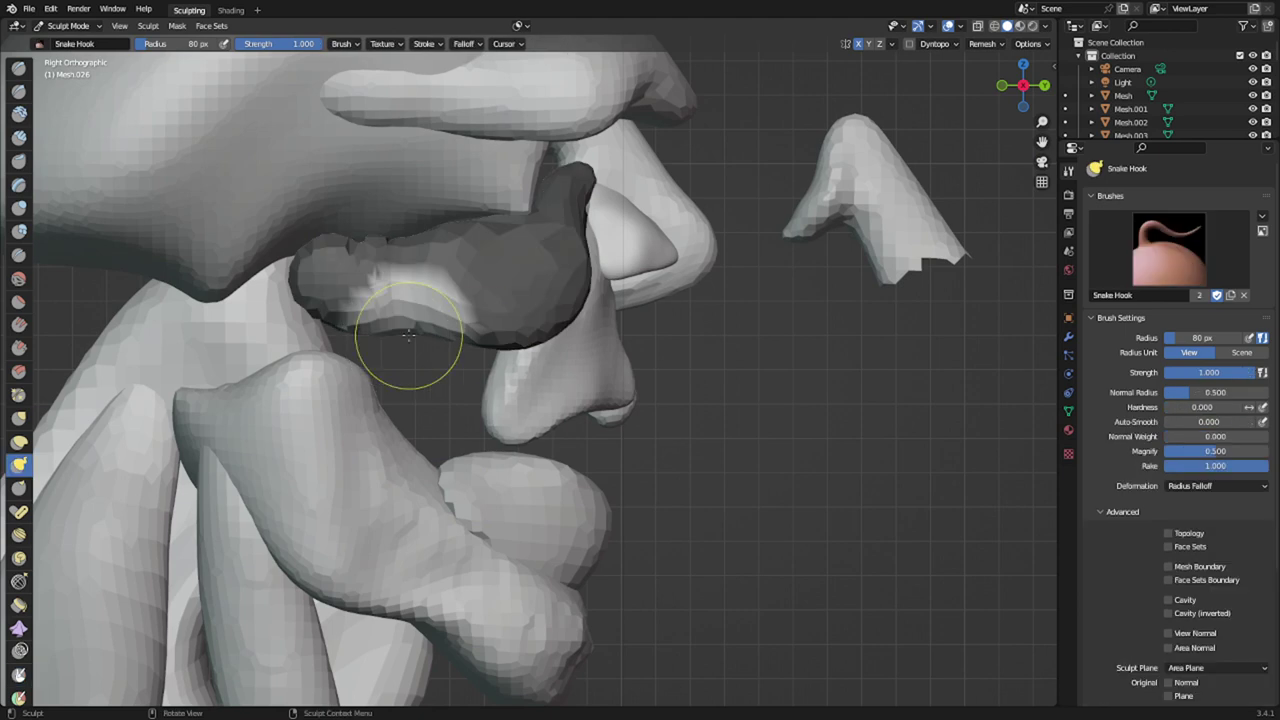
left_click(594, 327)
left_click_drag(430, 322, 390, 578)
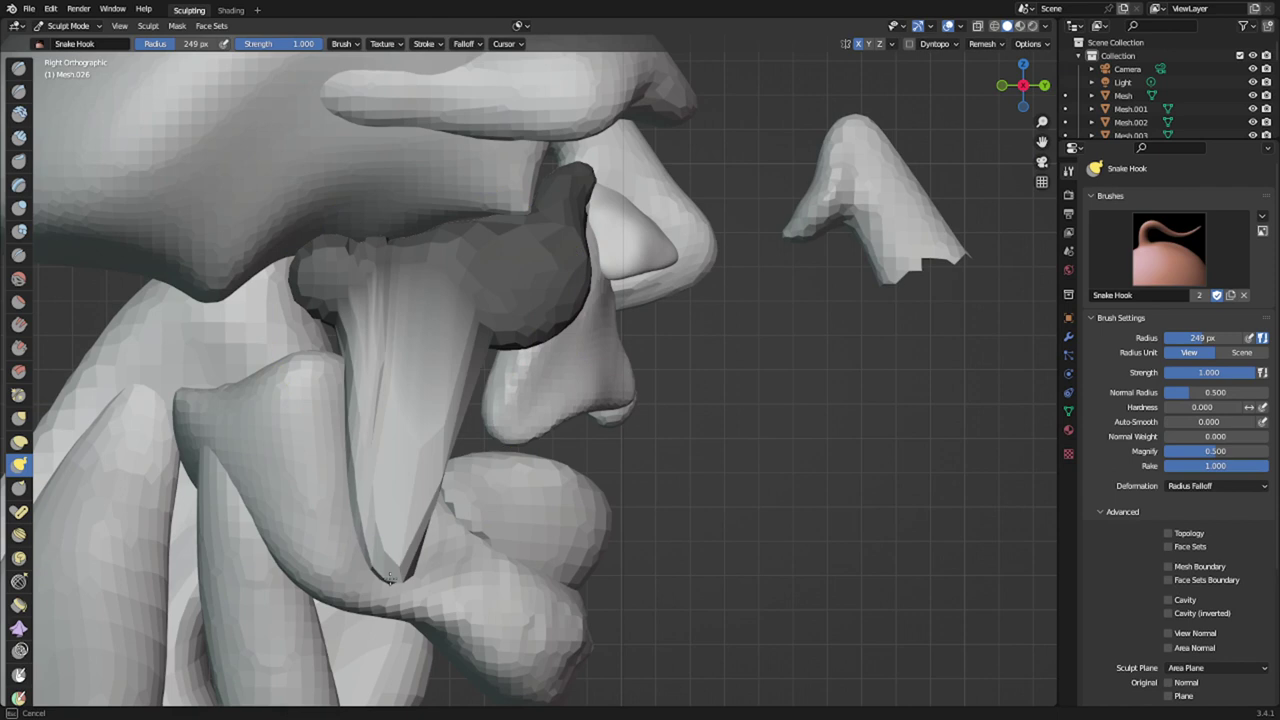
key("ctrl+r")
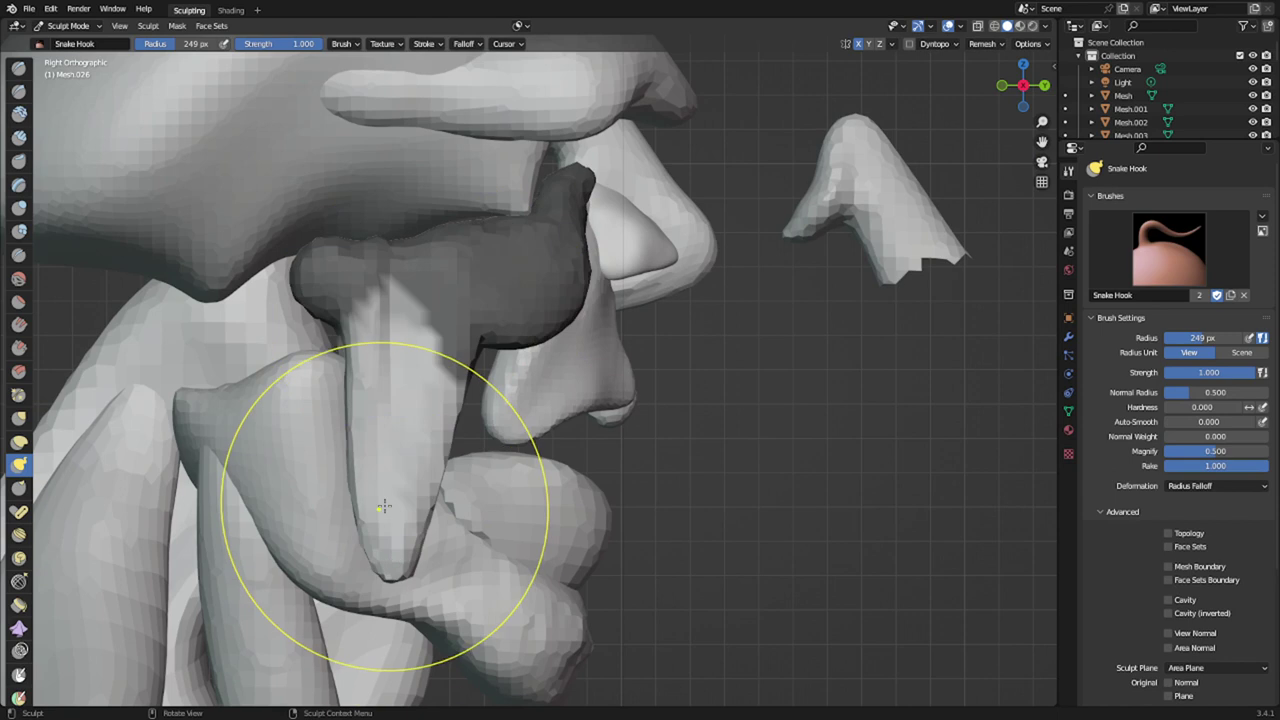
- Unmask around the strip's upper front edge at 81 px, then slice the masked cheekbone into a new object and return to Object Mode
key("f")
left_click(345, 381)
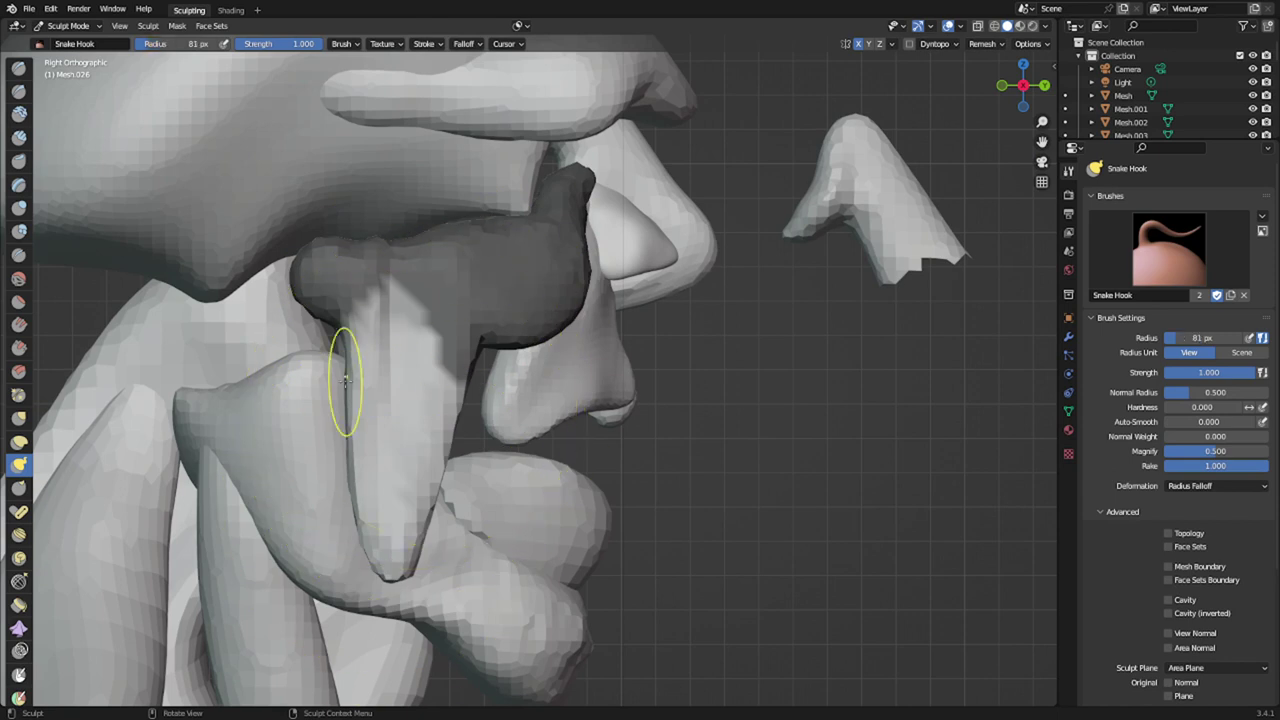
key("m")
mouse_move(463, 376)
left_mouse_down("ctrl")
mouse_move(470, 352)
mouse_move(451, 368)
mouse_move(476, 350)
left_mouse_up("ctrl")
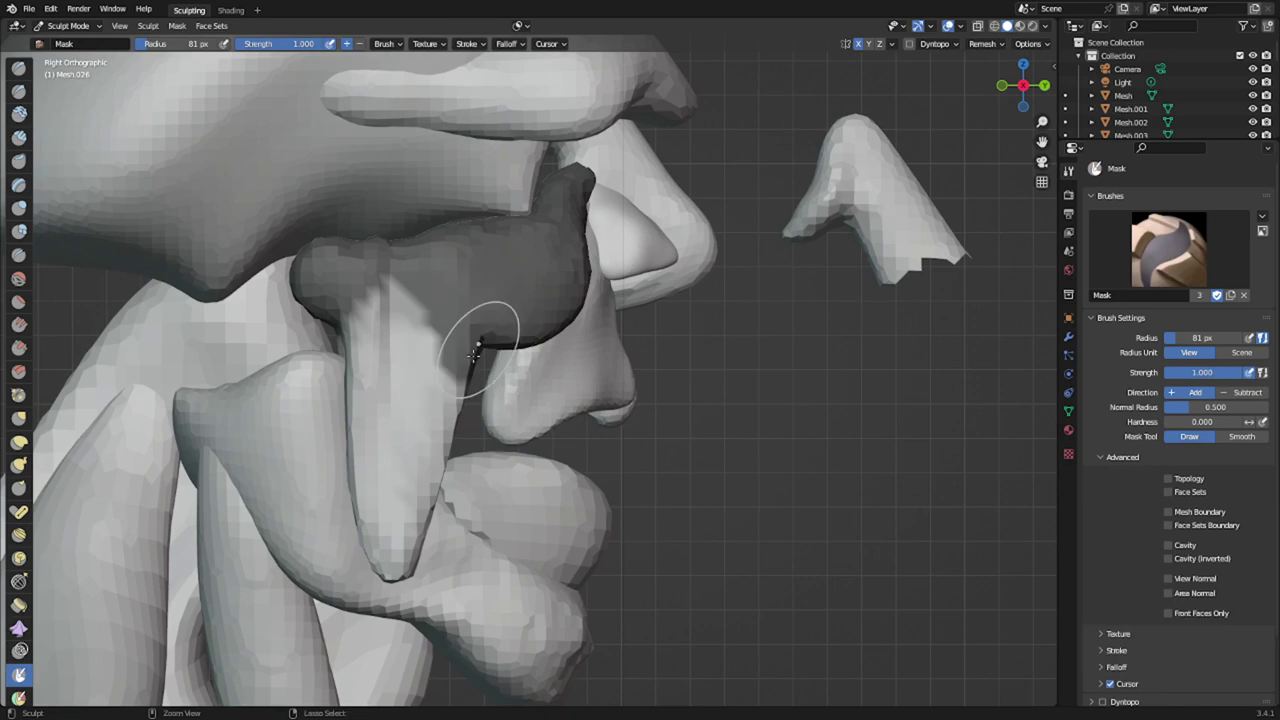
key("q")
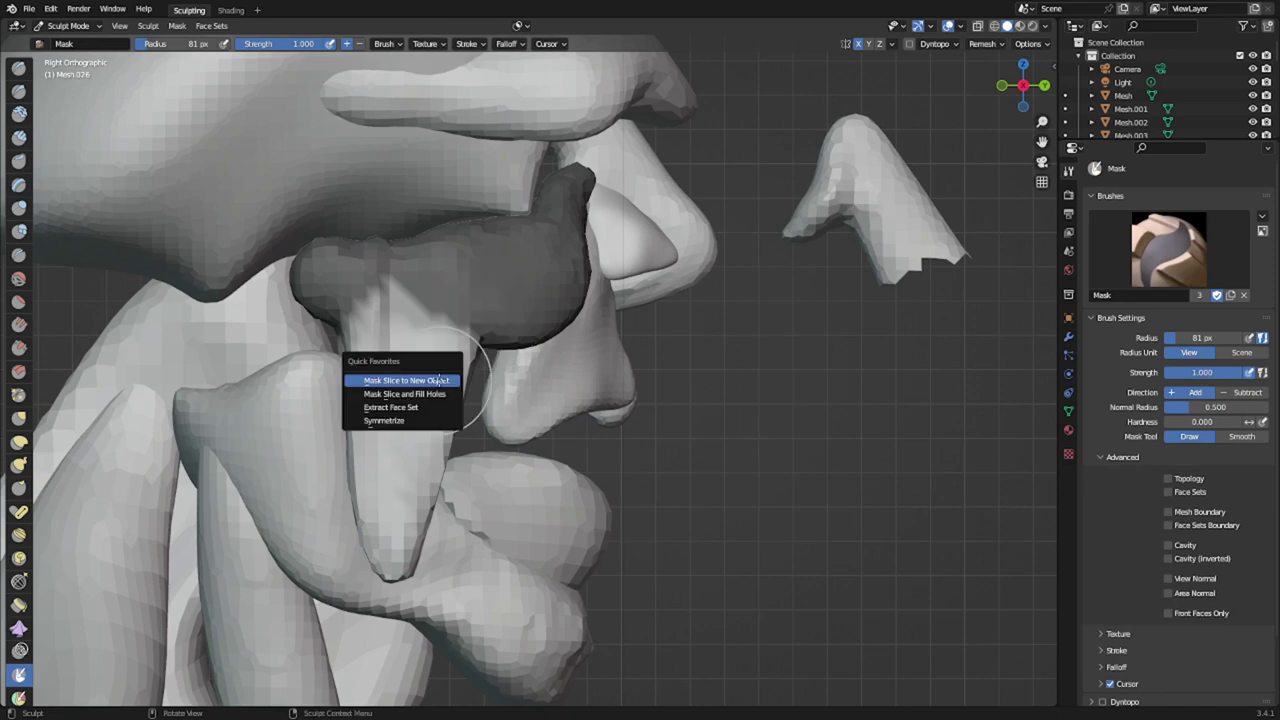
left_click(439, 380)
key("ctrl+Tab")
left_click(328, 394)
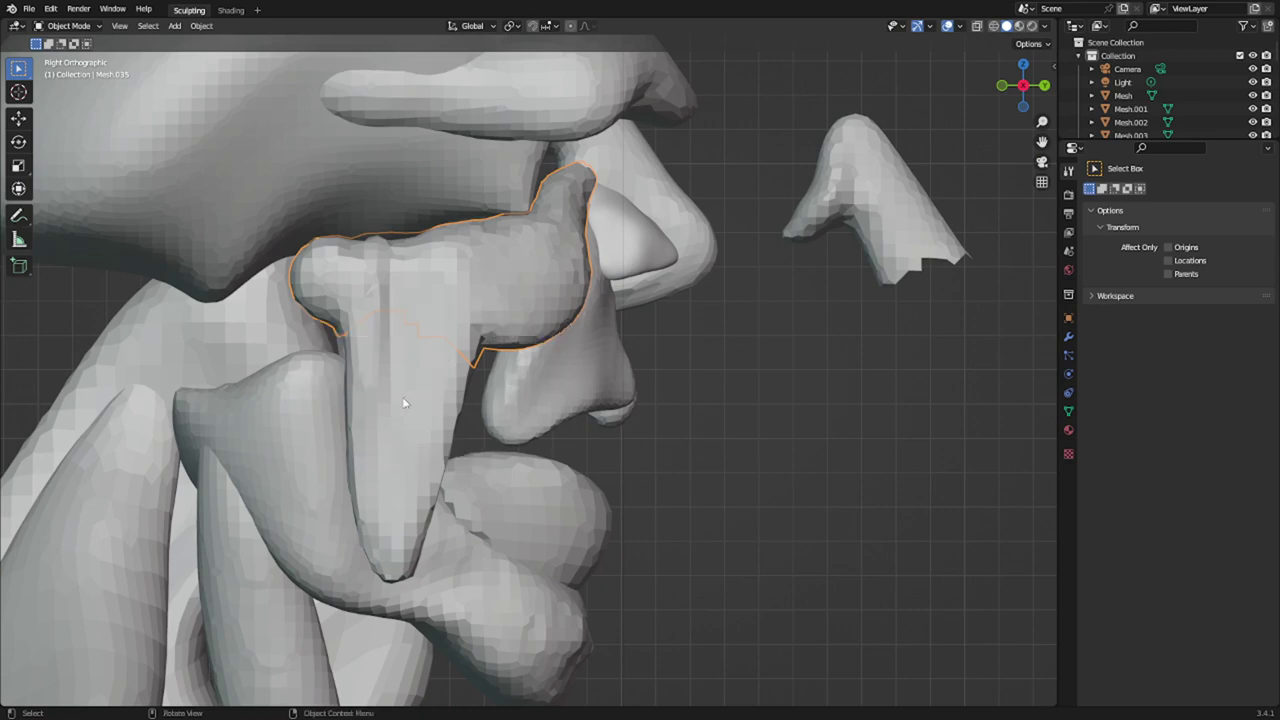
- Enter Sculpt Mode and switch to the cheek strip that hangs below the cheekbone
key("ctrl+Tab")
left_click(408, 515)
key("alt+q")
scroll(470, 405, "down", 2)
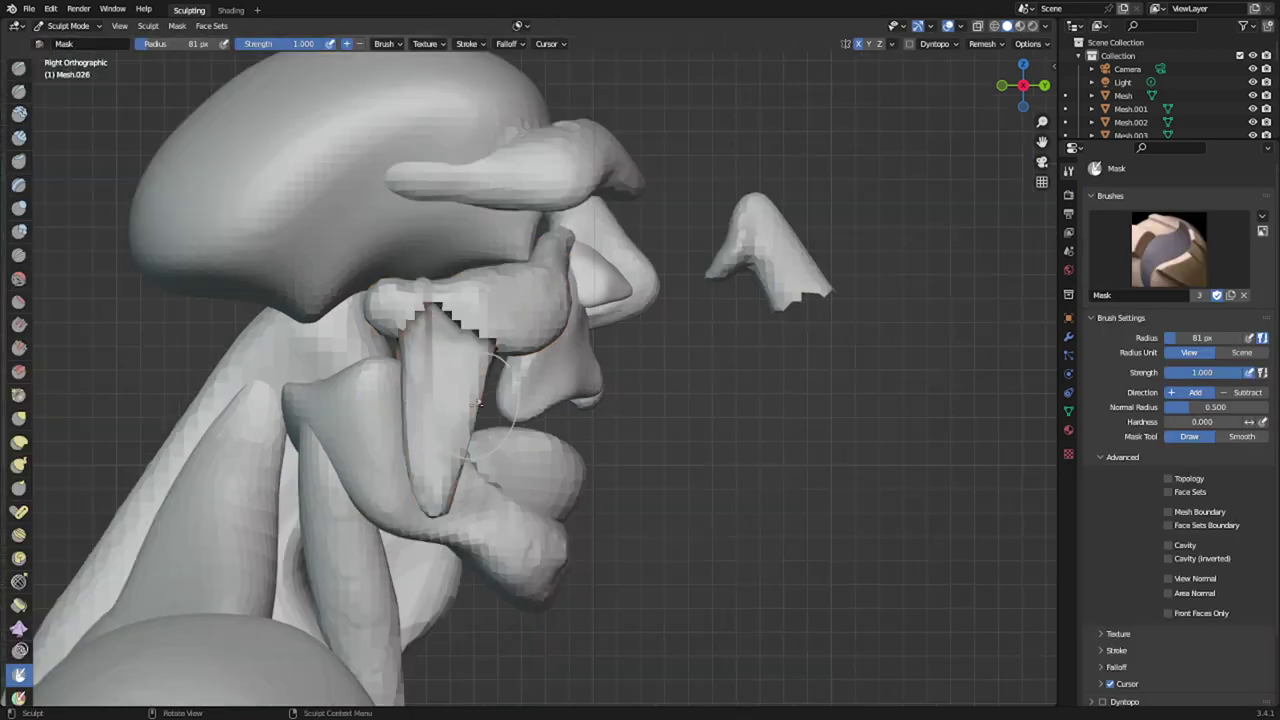
scroll(484, 349, "up", 1)
left_click_drag(439, 309, 439, 309)
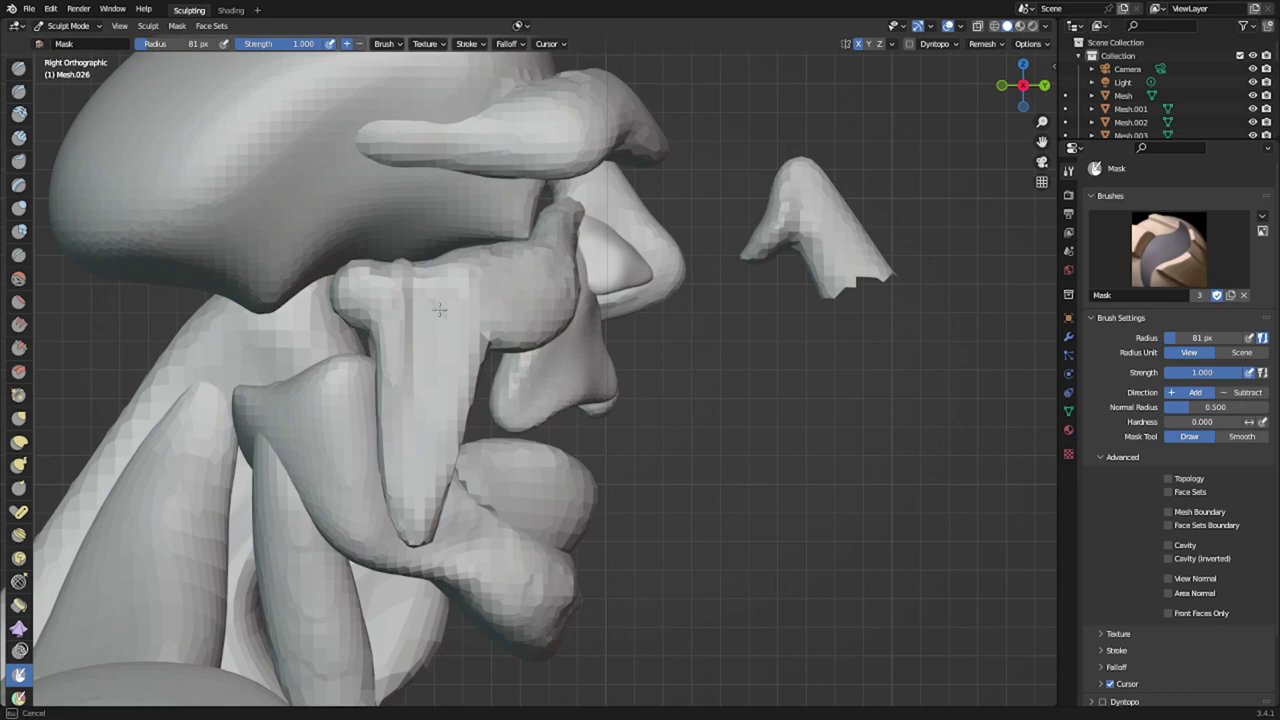
middle_click_drag(519, 343, 349, 376)
key("ctrl+Tab")
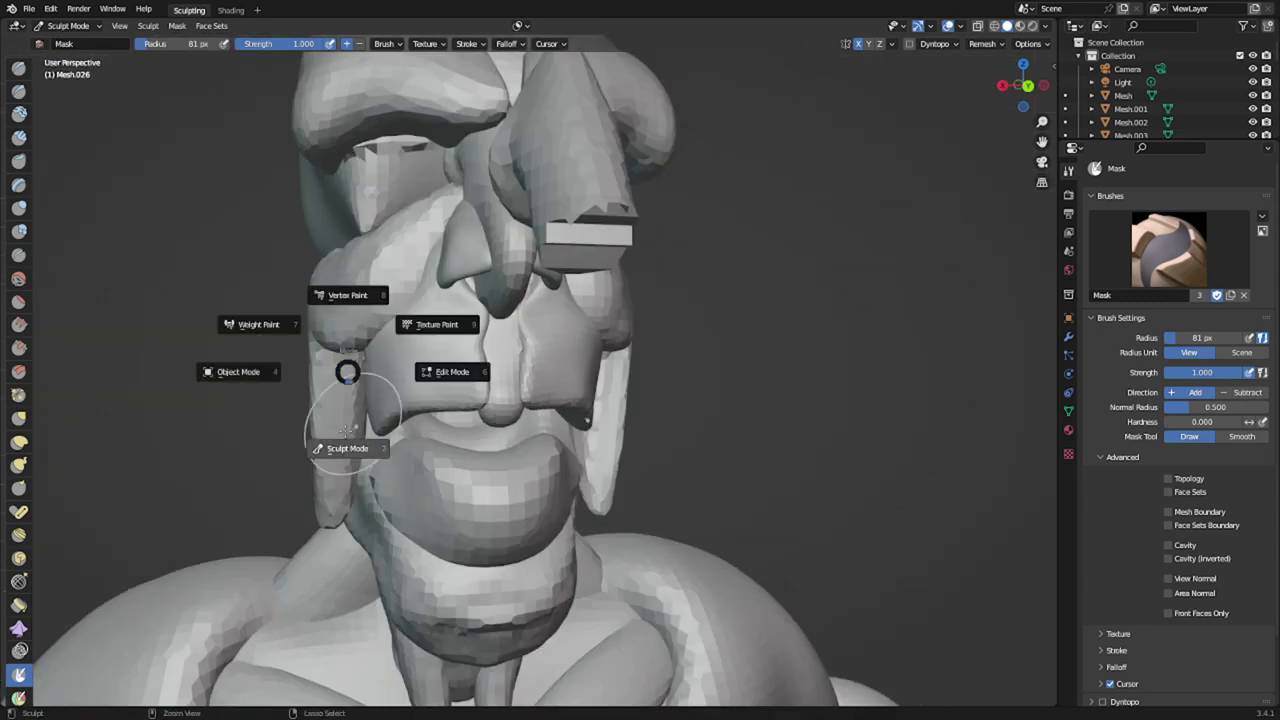
left_click(345, 418)
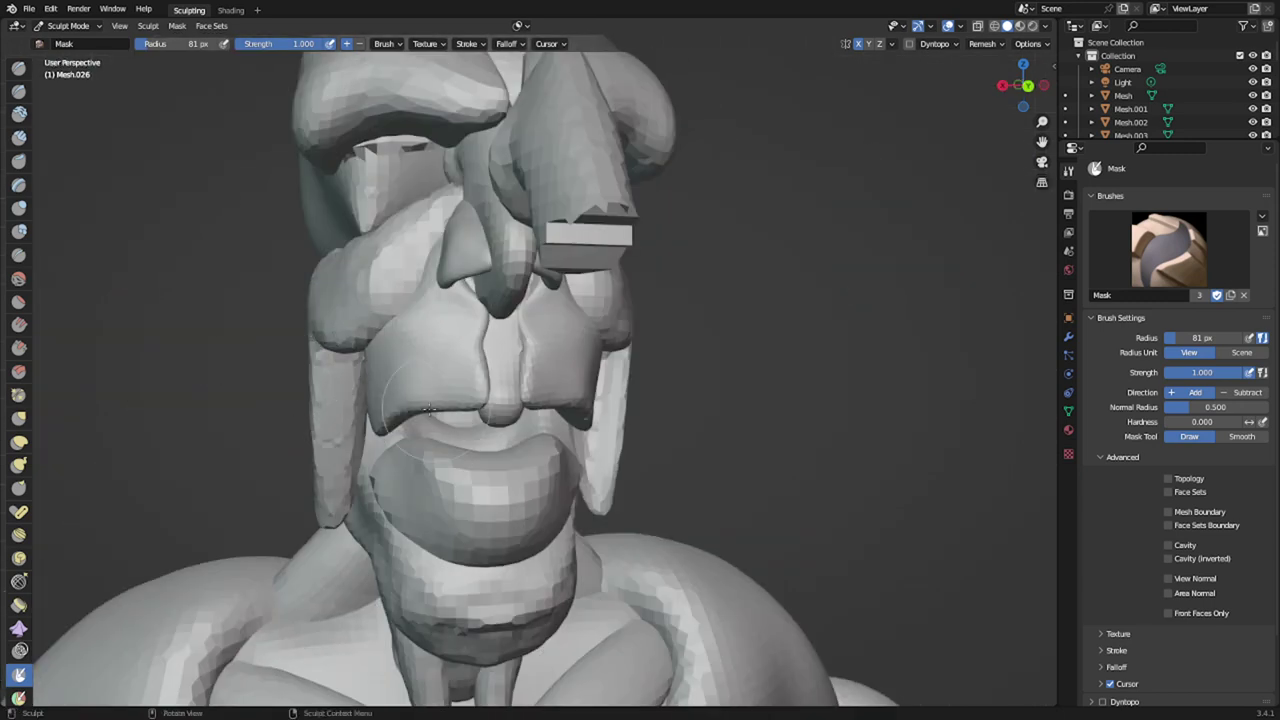
- Push the cheek strip's lower end inward against the jaw with Snake Hook at 224 px
key("k")
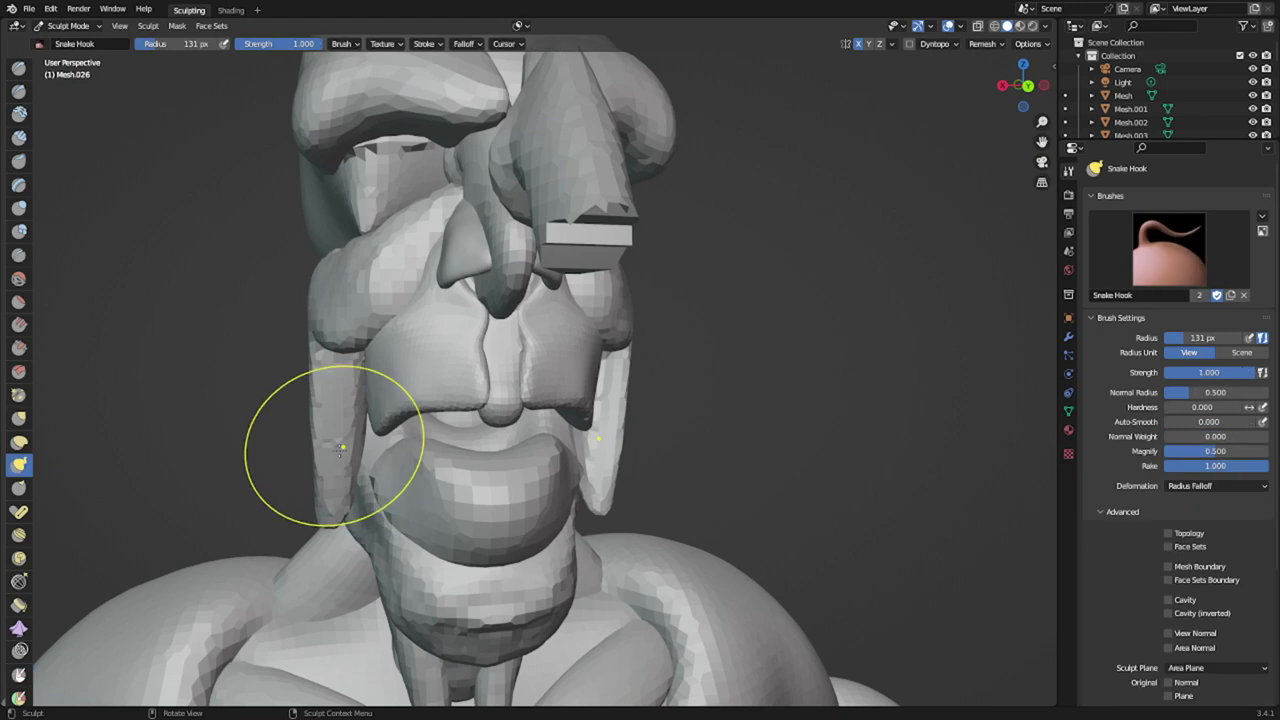
middle_click_drag(343, 449, 307, 420)
key("f")
left_click(449, 483)
left_click_drag(343, 557, 388, 531)
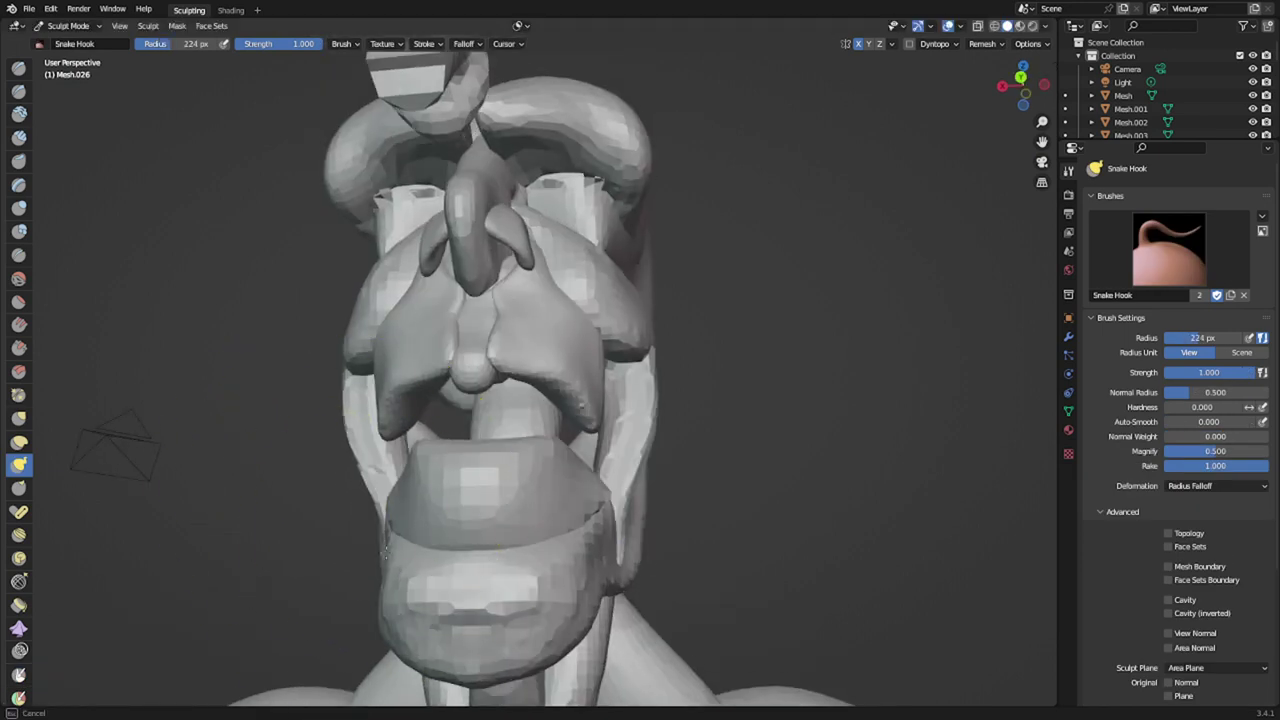
- Pull the cheek strip's upper front corner forward and reshape its top edge beneath the cheekbone with Snake Hook
mouse_move(386, 511)
middle_mouse_down()
mouse_move(298, 520)
mouse_move(238, 545)
middle_mouse_up()
scroll(378, 522, "up", 2)
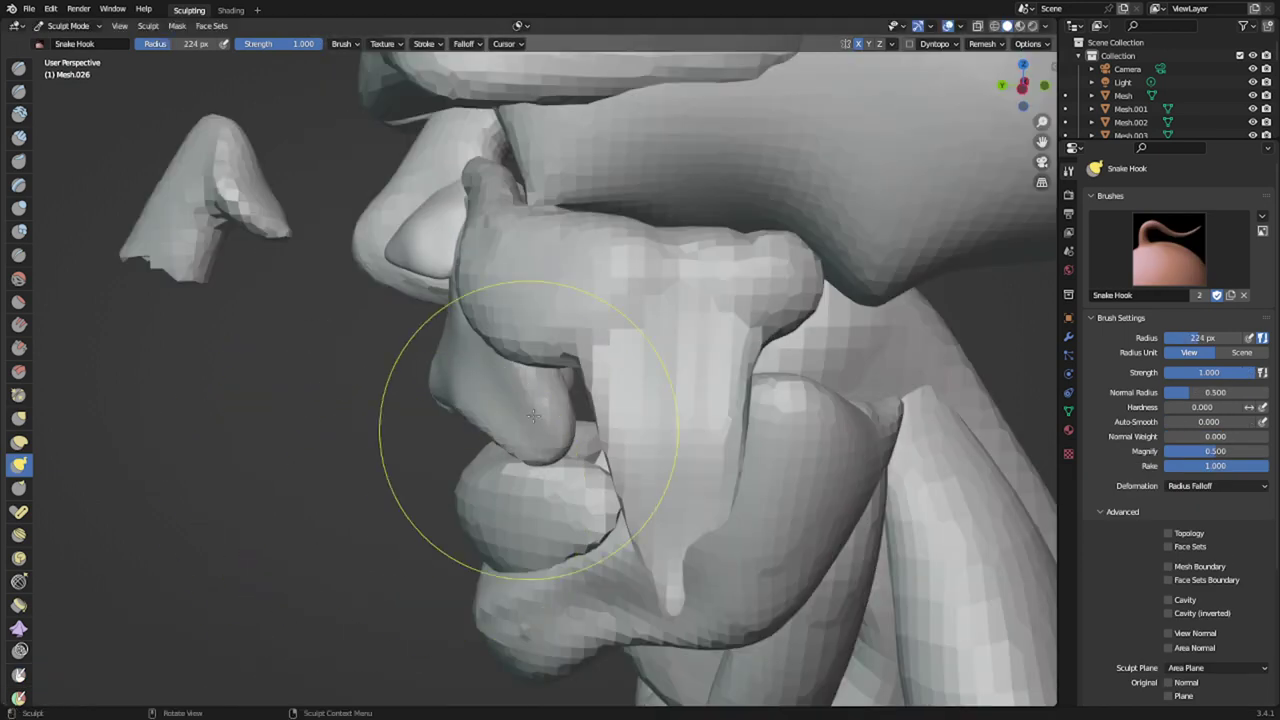
left_click_drag(605, 337, 563, 337)
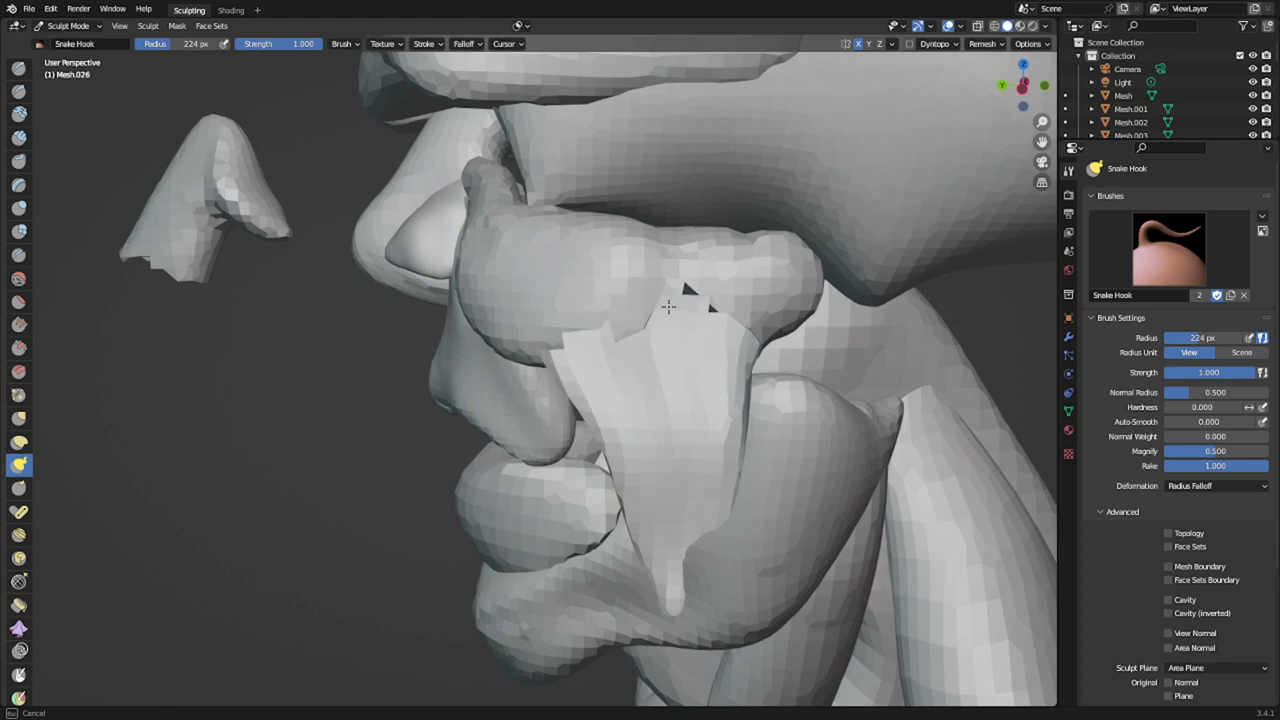
left_click_drag(669, 306, 676, 292)
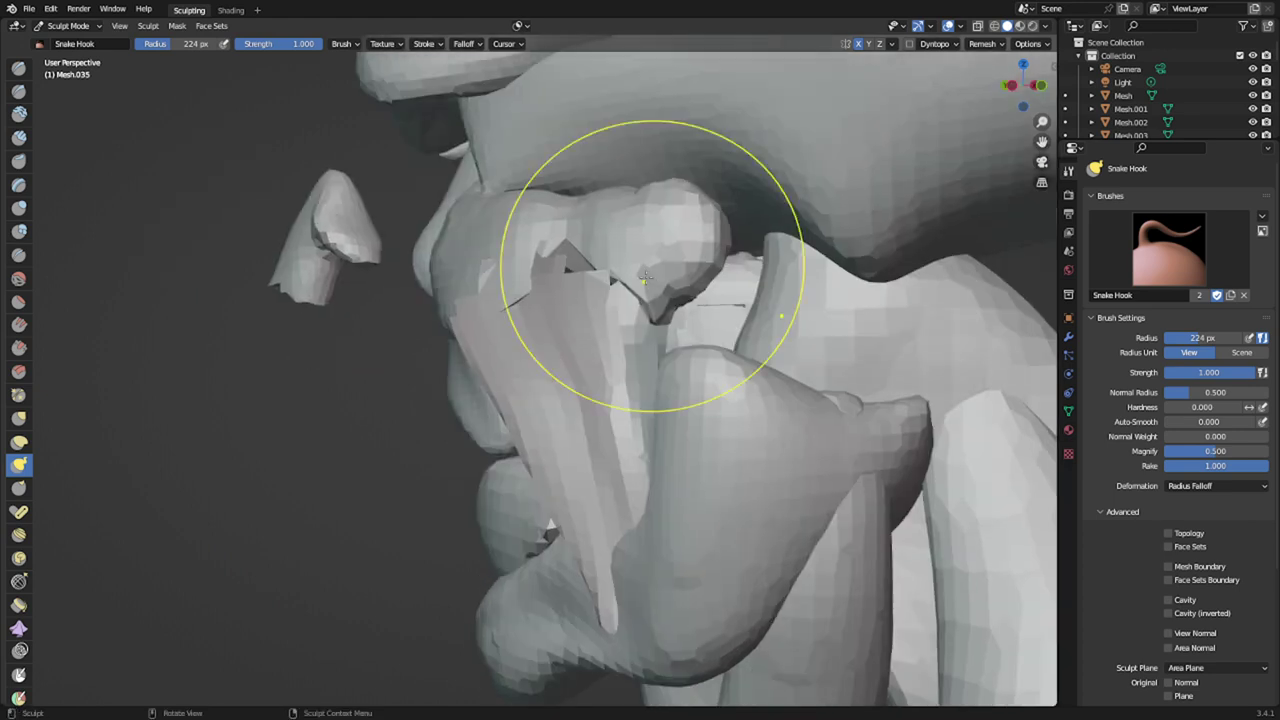
- Switch to the cheekbone, thicken its cut underside with Inflate/Deflate at 224 px and pull the lower edge down with Snake Hook
left_click_drag(660, 252, 592, 252)
middle_click_drag(588, 255, 640, 357)
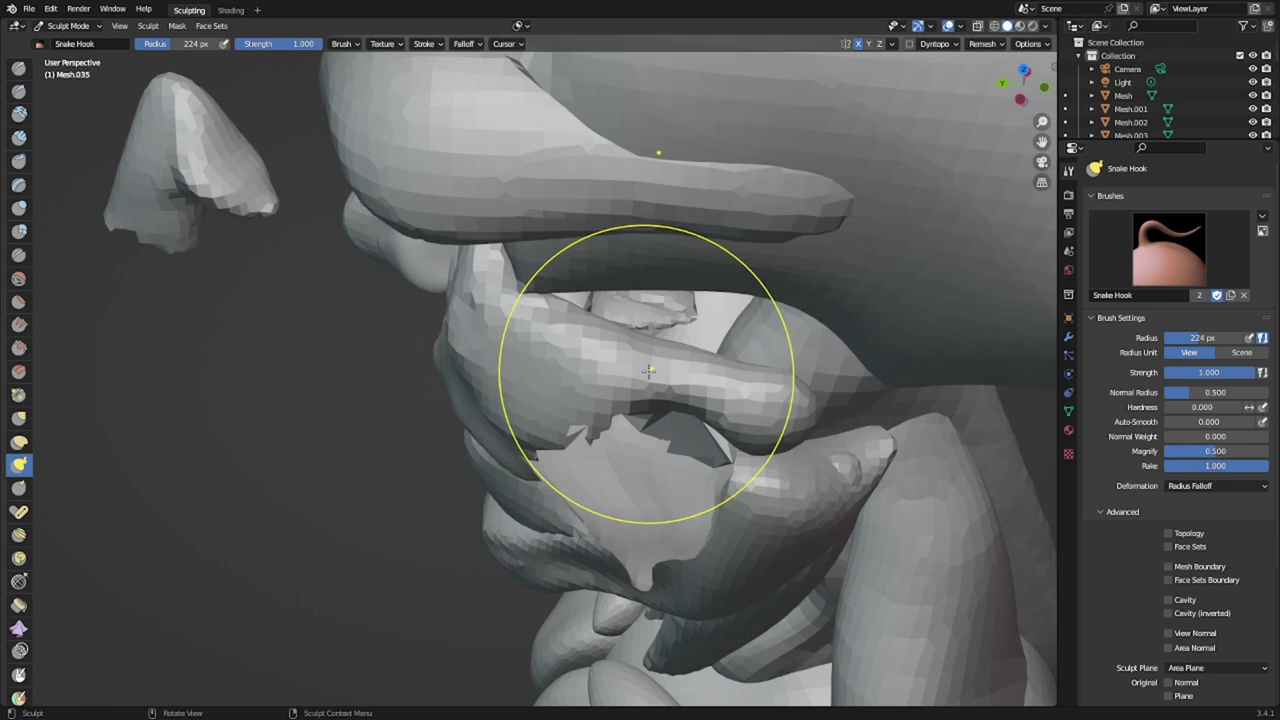
key("i")
left_click_drag(648, 375, 718, 478)
middle_click_drag(701, 410, 702, 313)
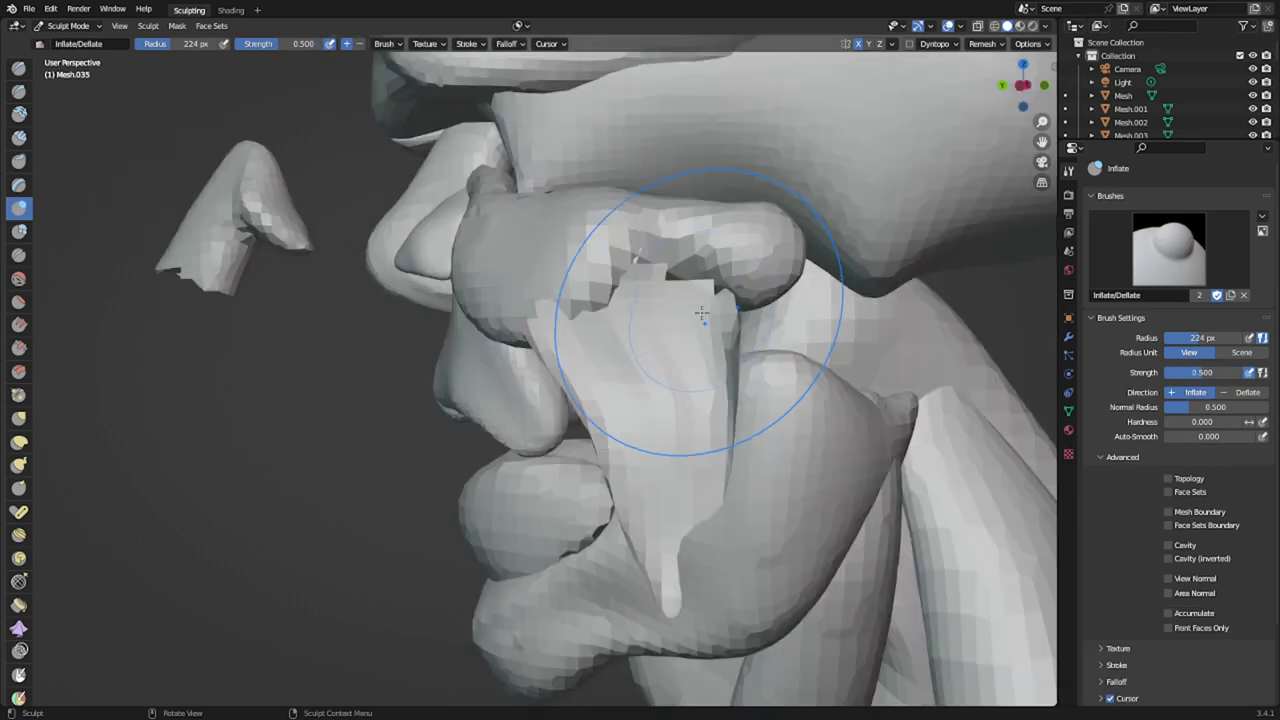
key("k")
left_click_drag(702, 305, 692, 319)
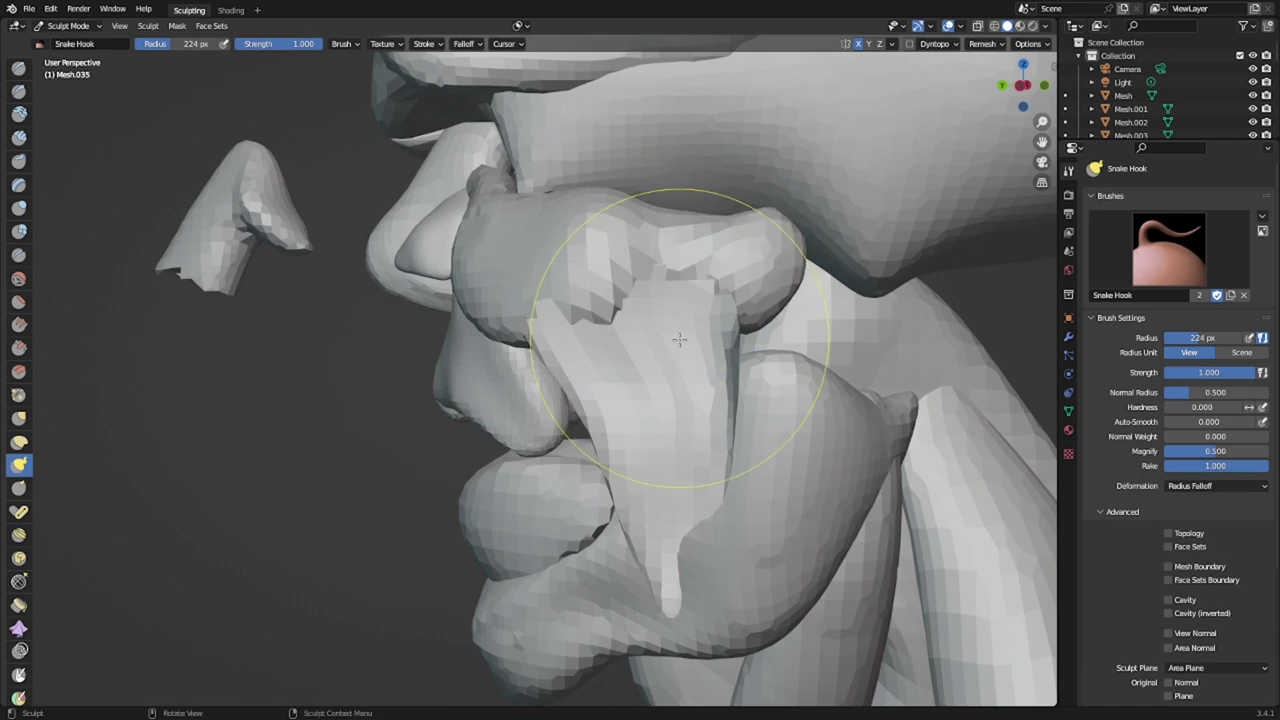
- Push the outer sides of the cheekbone and the cheek strip inward with Snake Hook at 224 px
middle_click_drag(678, 364, 557, 414)
left_click_drag(398, 381, 466, 371)
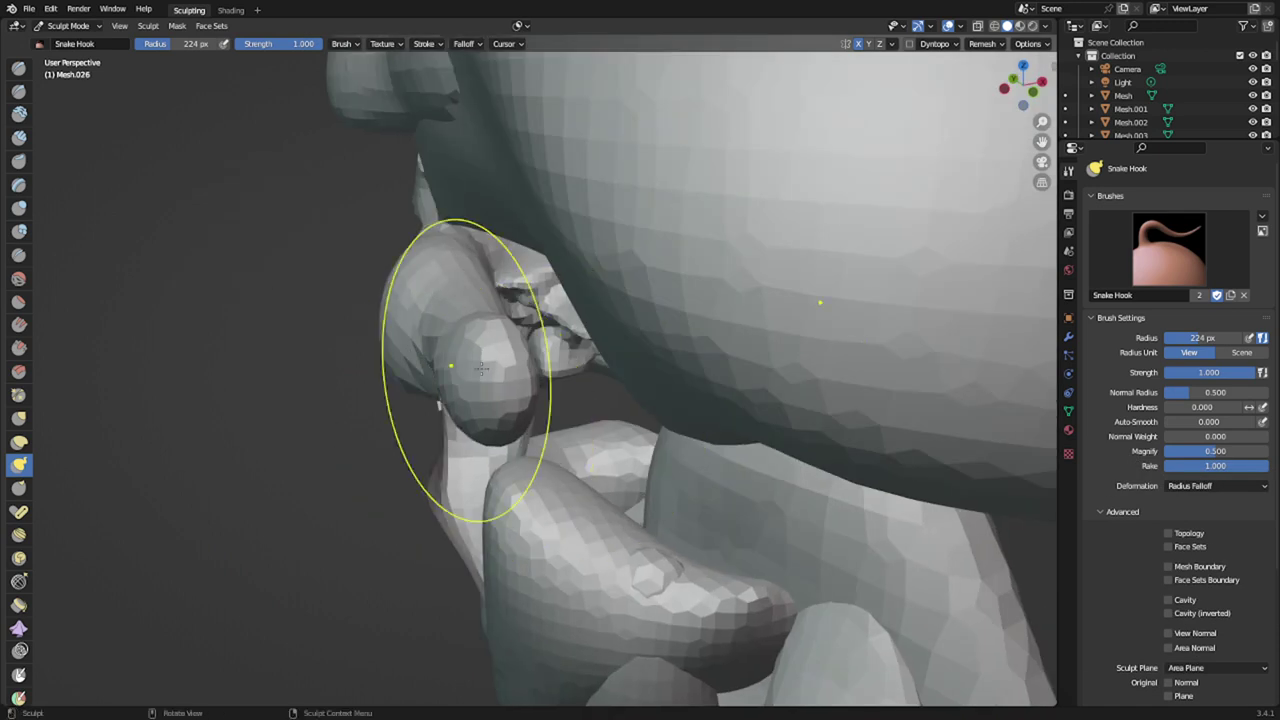
mouse_move(438, 398)
middle_mouse_down()
mouse_move(573, 374)
mouse_move(634, 337)
mouse_move(720, 389)
mouse_move(660, 385)
middle_mouse_up()
key("alt+q")
left_click_drag(686, 340, 623, 367)
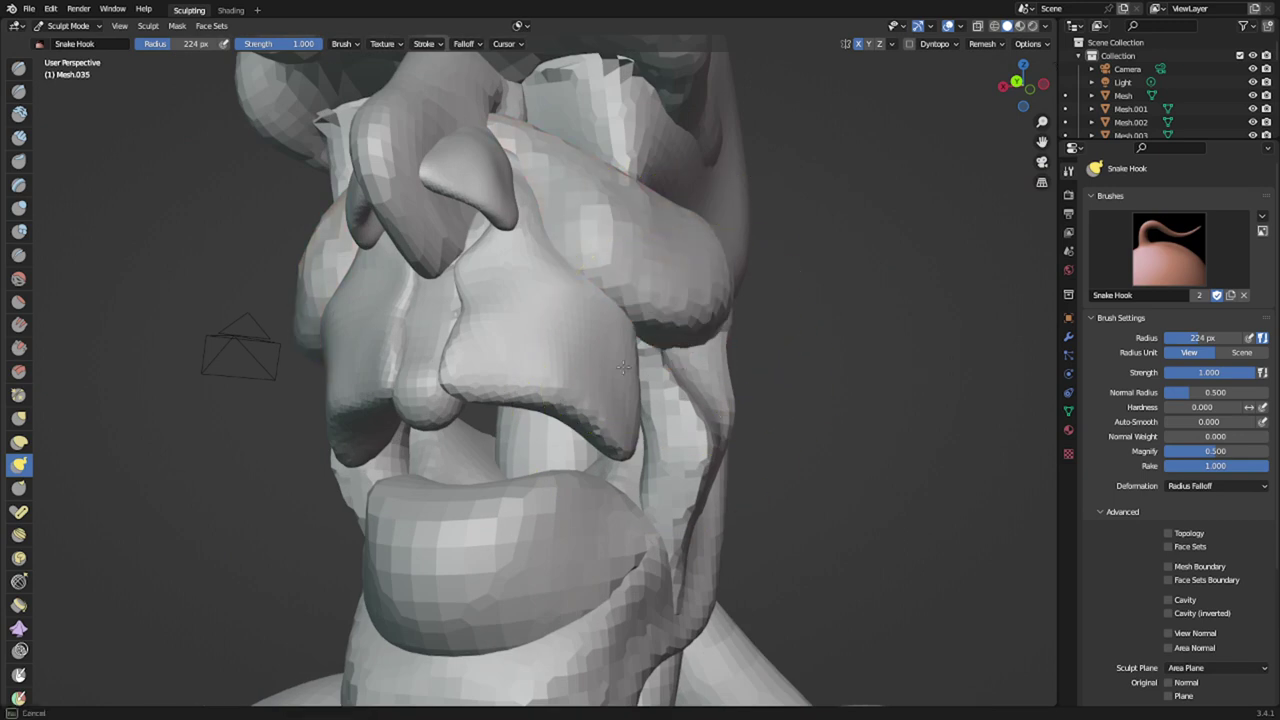
key("alt+q")
left_click_drag(728, 429, 696, 424)
- In left view, widen the cheek strip's upper part forward and backward under the cheekbone with Snake Hook at 329 px
middle_click_drag(694, 424, 594, 427)
key("KP_1")
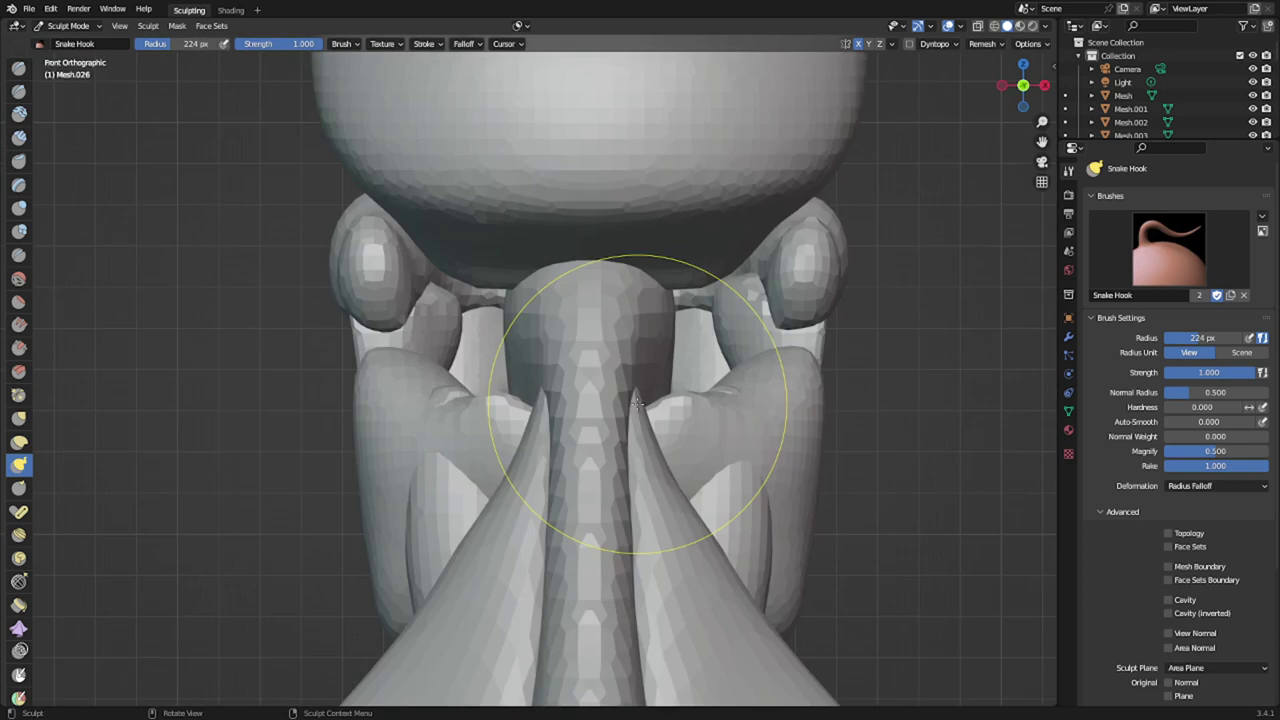
key("ctrl+KP_1")
key("ctrl+KP_3")
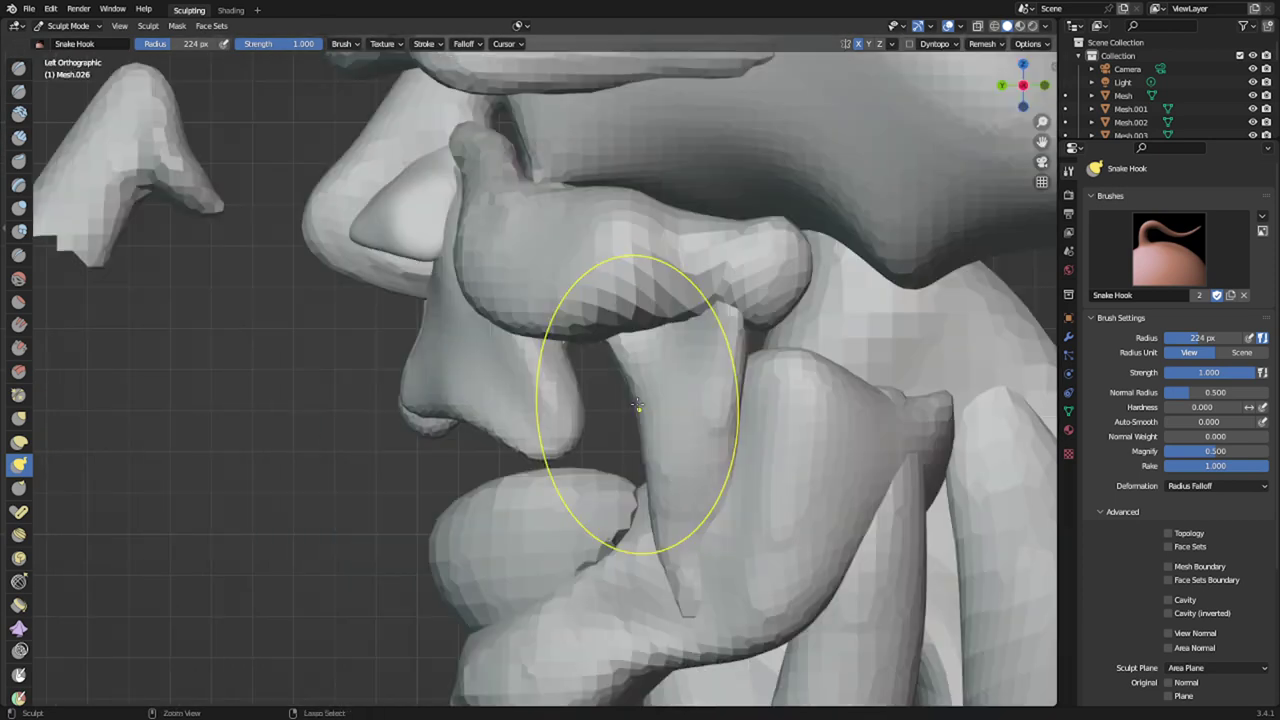
key("f")
left_click(626, 378)
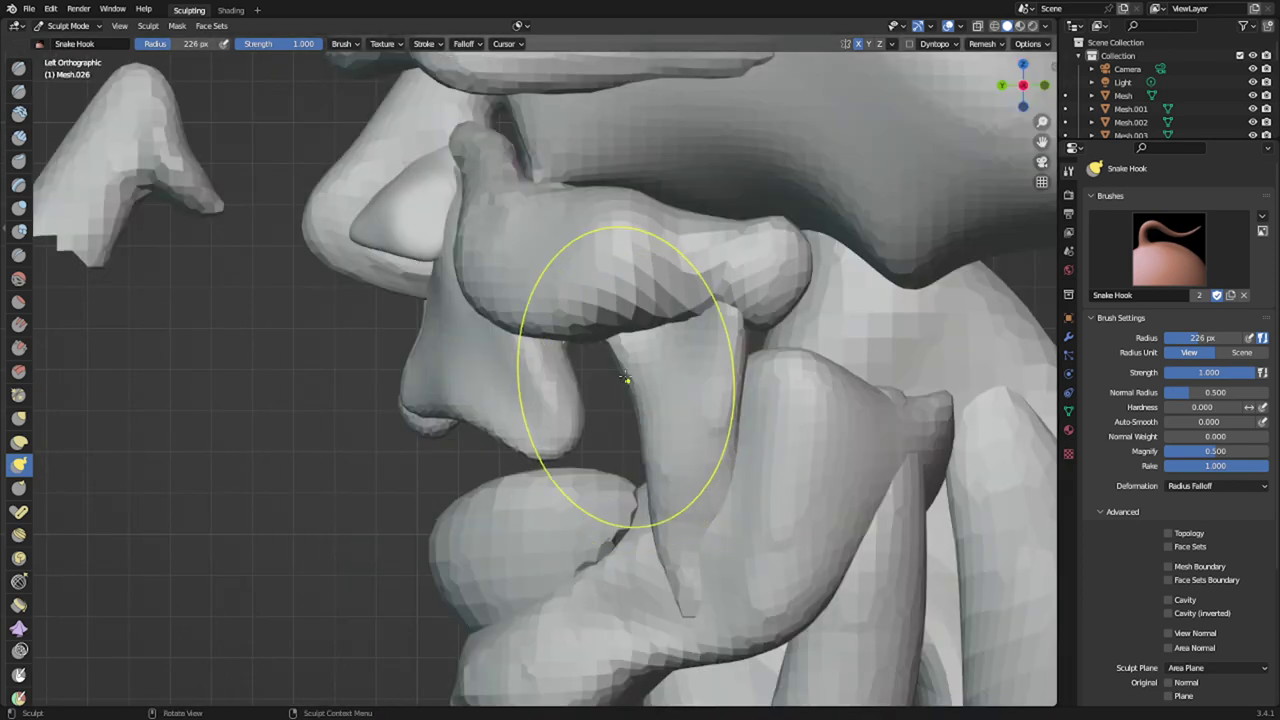
key("f")
left_click(725, 311)
left_click_drag(631, 356, 533, 331)
left_click_drag(630, 455, 598, 475)
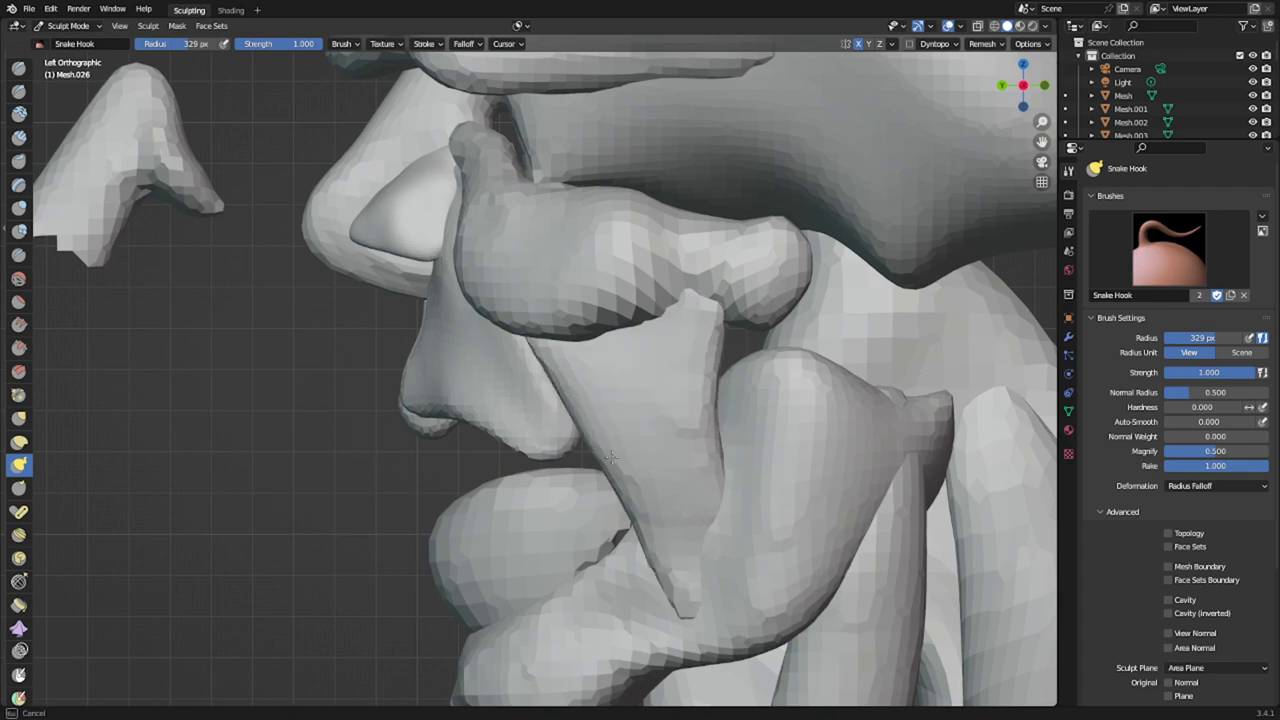
mouse_move(699, 378)
left_mouse_down()
mouse_move(748, 336)
mouse_move(765, 346)
left_mouse_up()
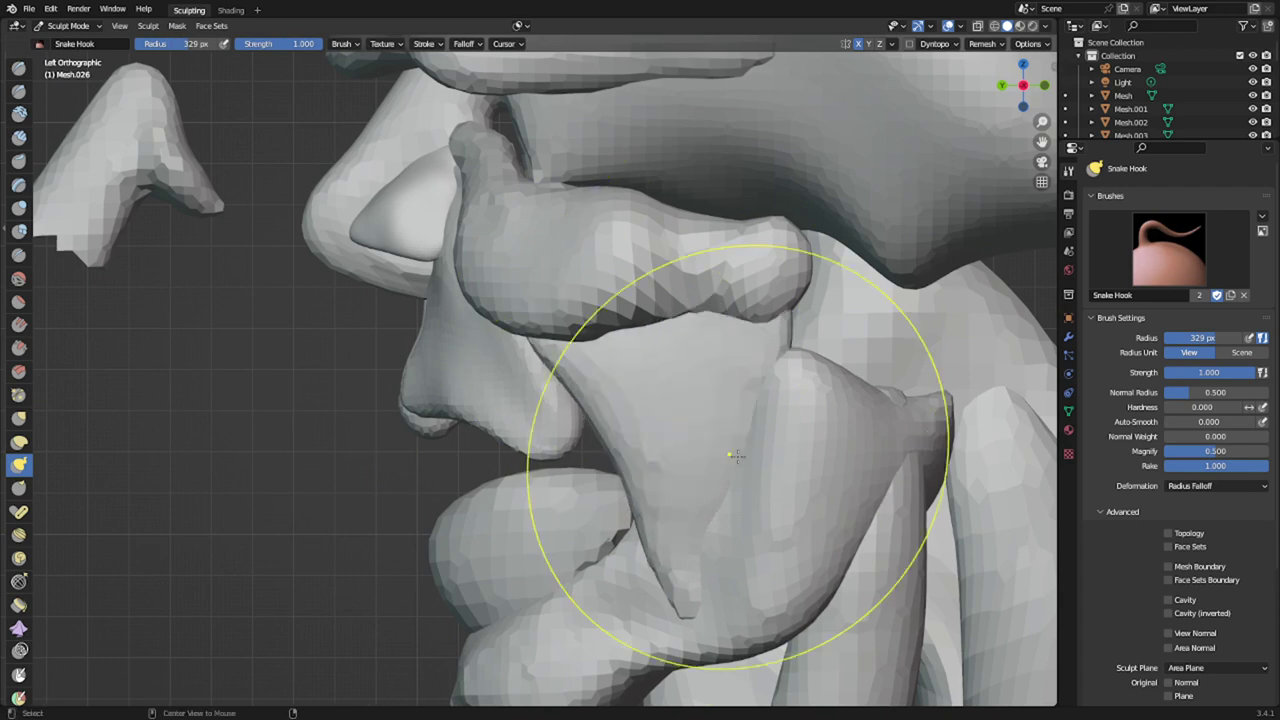
- Pull the cheek strip's lower tip up toward the corner of the mouth with Snake Hook at 329 px
key("alt+q")
key("alt+q")
middle_click_drag(675, 628, 790, 512)
mouse_move(697, 629)
left_mouse_down()
mouse_move(672, 630)
mouse_move(682, 552)
left_mouse_up()
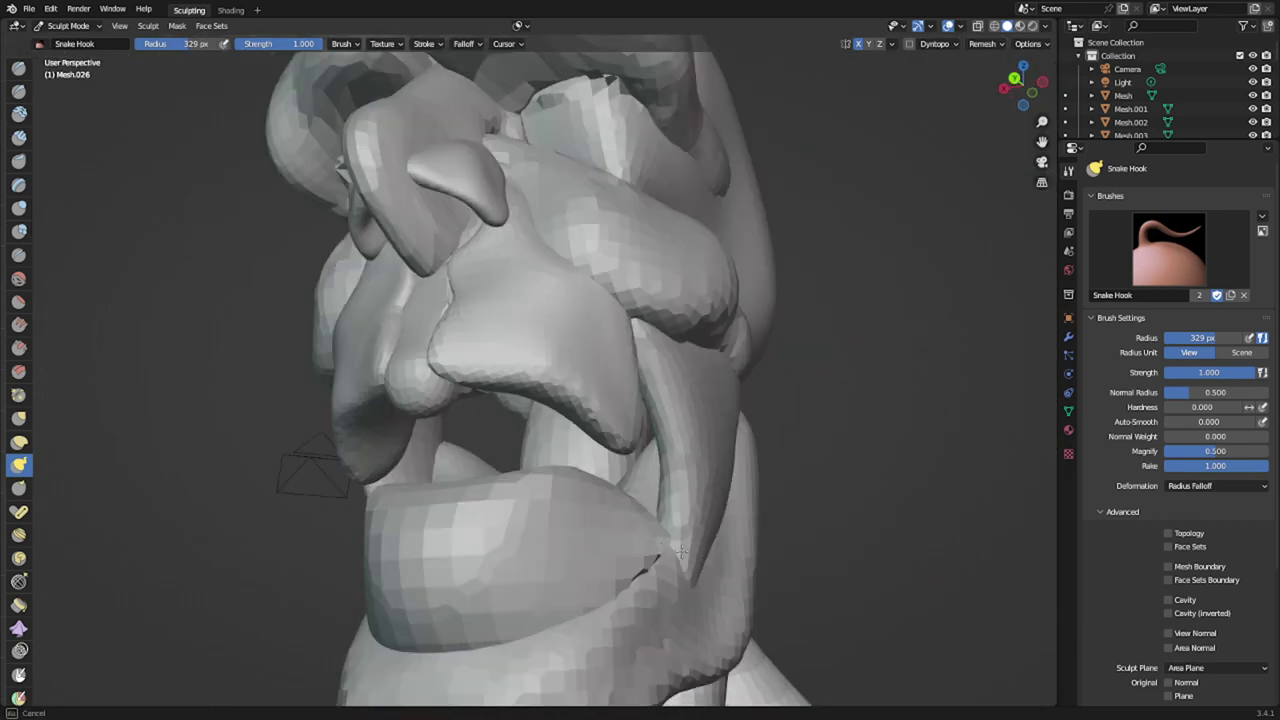
middle_click_drag(684, 515, 604, 582)
scroll(680, 455, "up", 1)
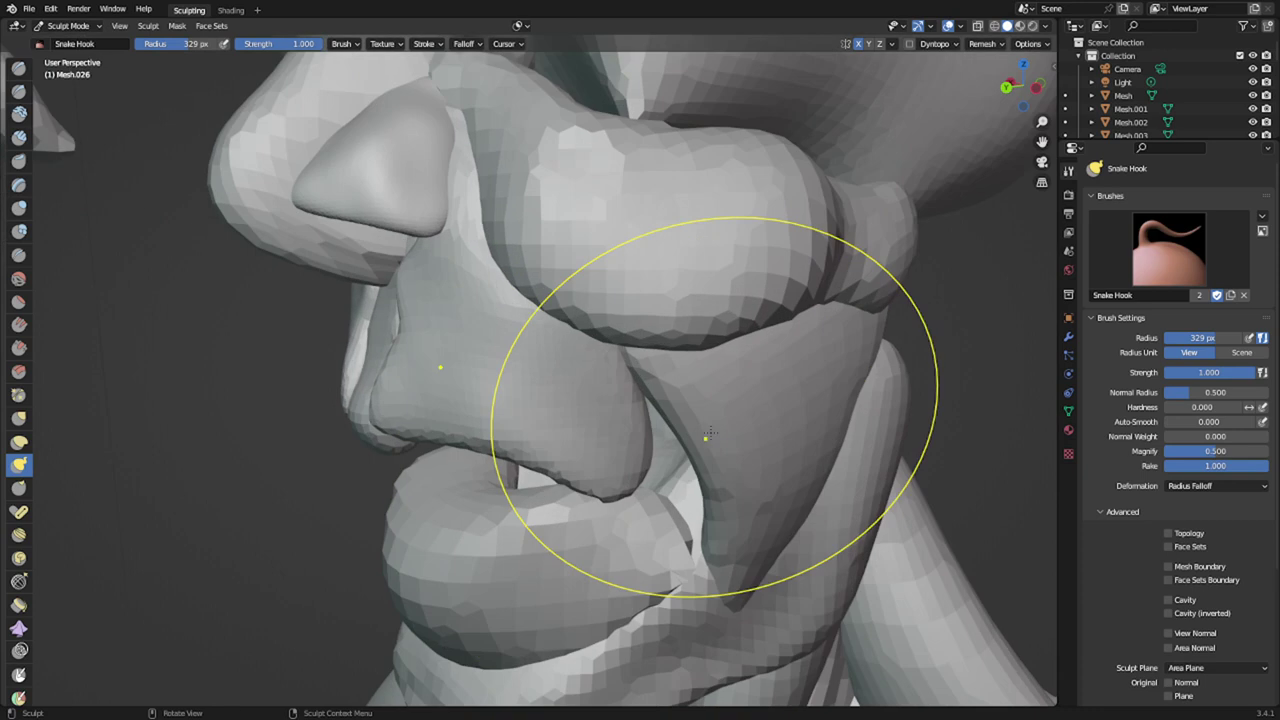
- Duplicate the cheek strip, then in Edit Mode move the copy forward along Y, shrink it and lower it about 0.06 m along Z
key("ctrl+Tab")
left_click(623, 447)
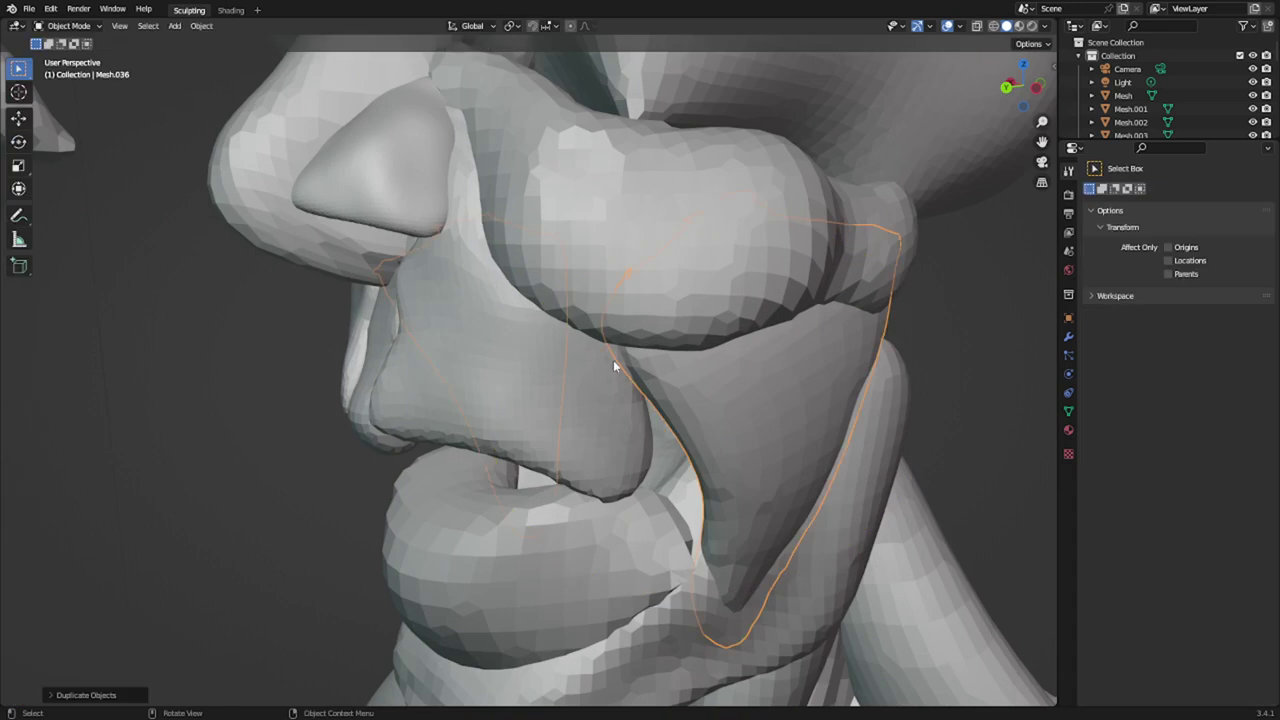
key("Tab")
key("a")
key("g")
key("y")
left_click(685, 484)
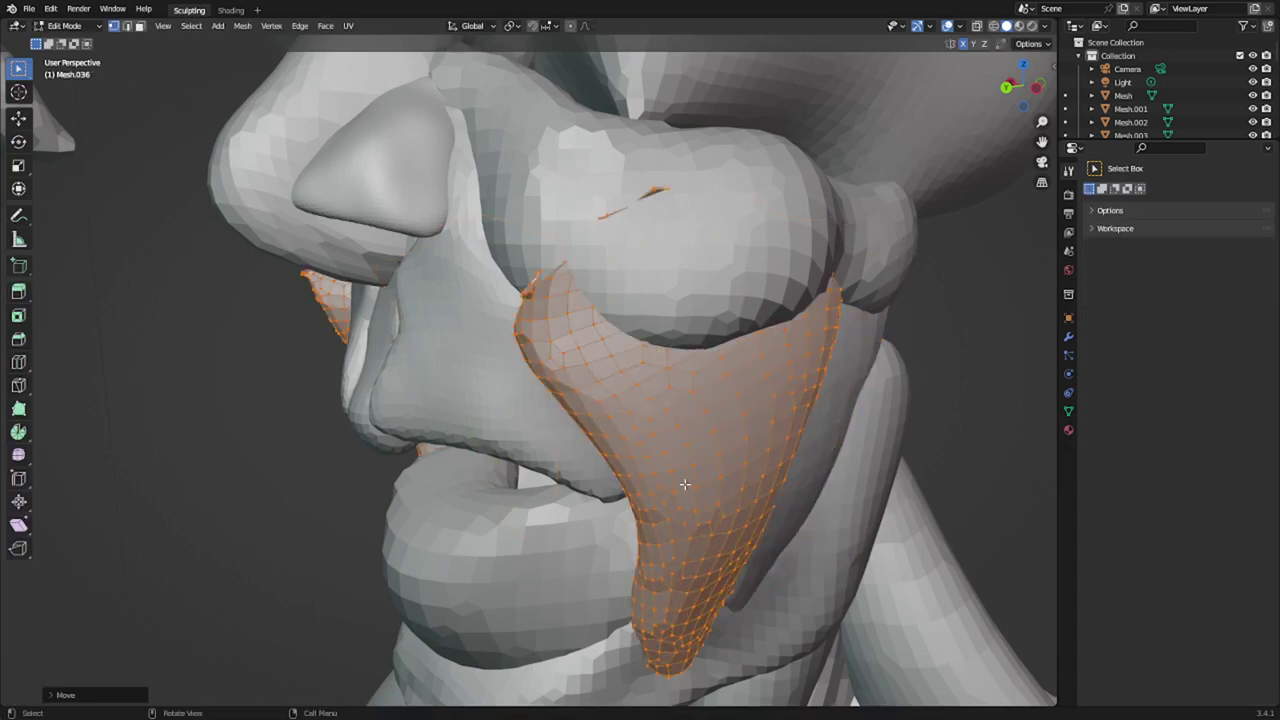
key("s")
left_click(720, 486)
key("g")
key("z")
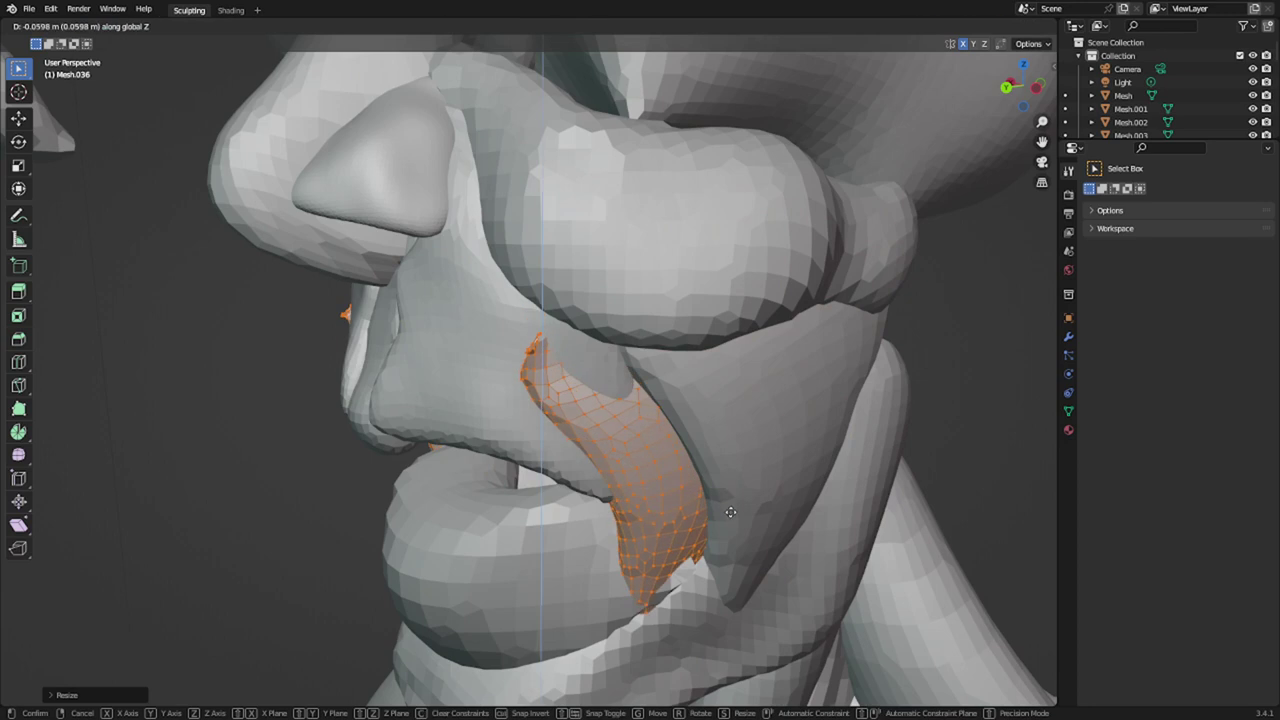
left_click(731, 512)
- In Sculpt Mode, tuck the small cheek strip inward beside the upper lip and mouth corner with Snake Hook at 329 px
key("ctrl+Tab")
left_click(723, 589)
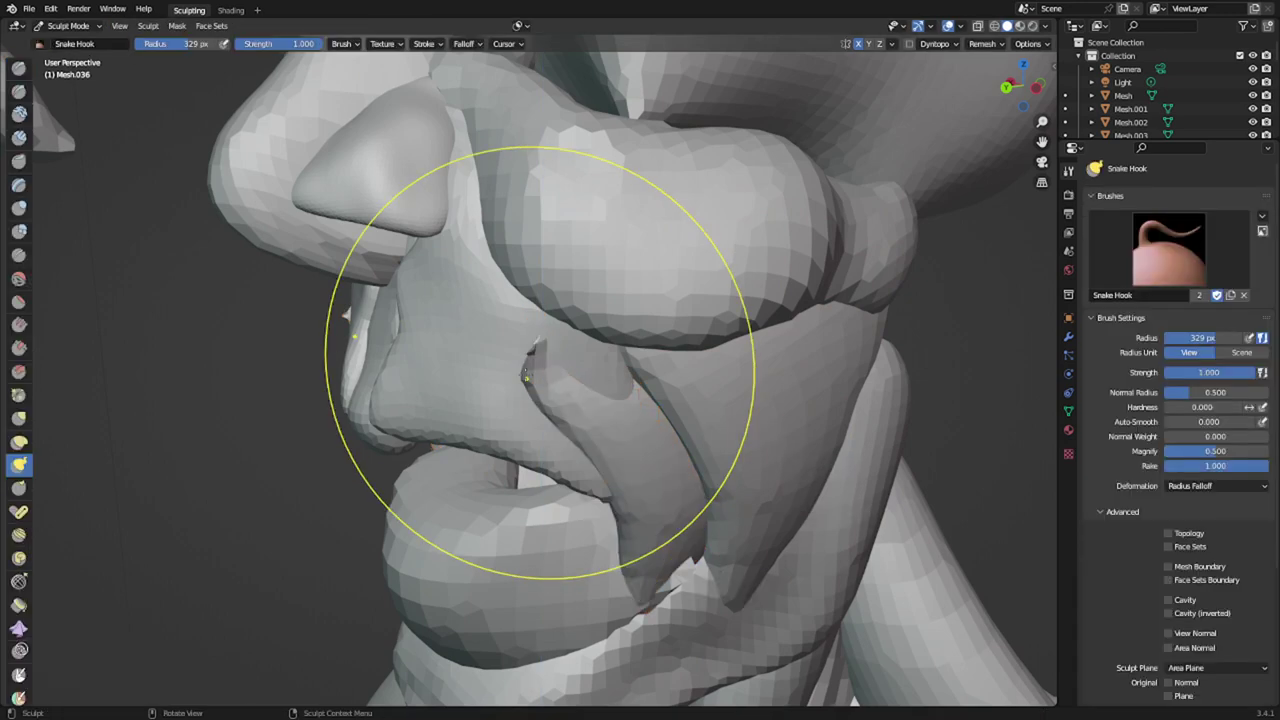
left_click_drag(527, 375, 572, 345)
middle_click_drag(588, 380, 700, 364)
left_click_drag(694, 368, 640, 316)
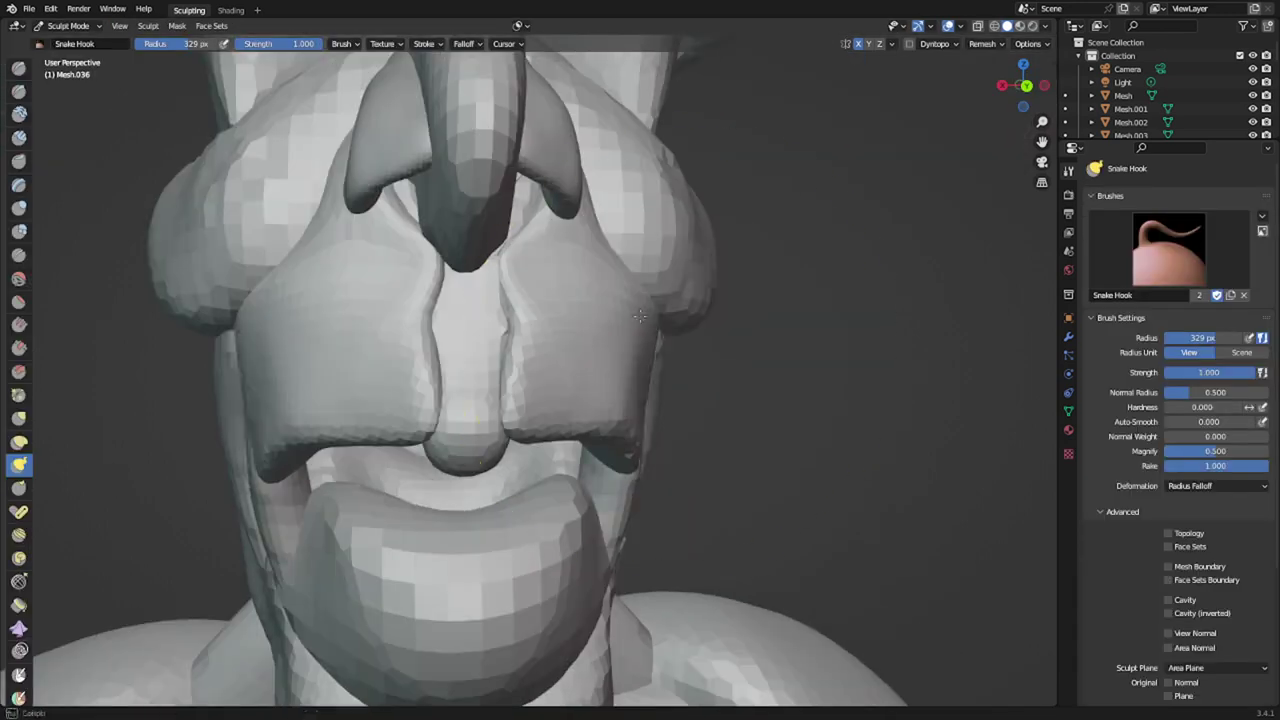
left_click_drag(608, 474, 617, 463)
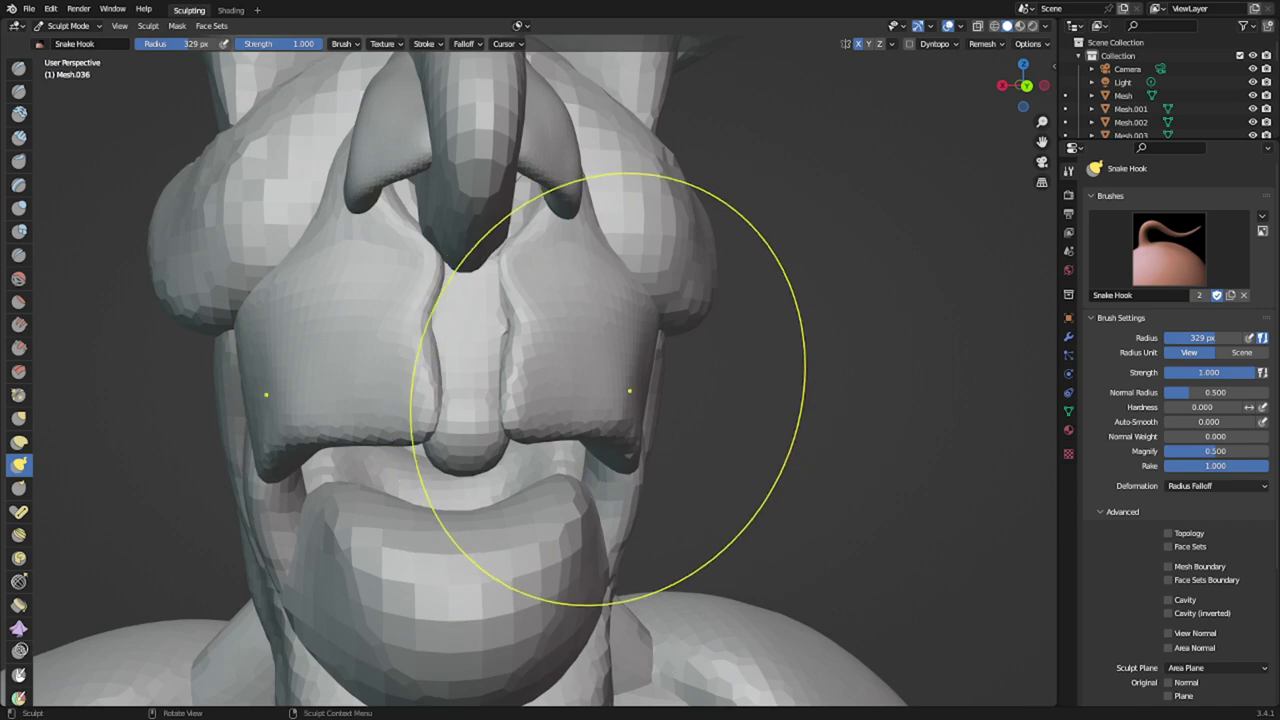
- Adjust the upper lip muscle's outer side, then switch to the lower lip and reshape its upper front with Snake Hook at 223 px
key("alt+q")
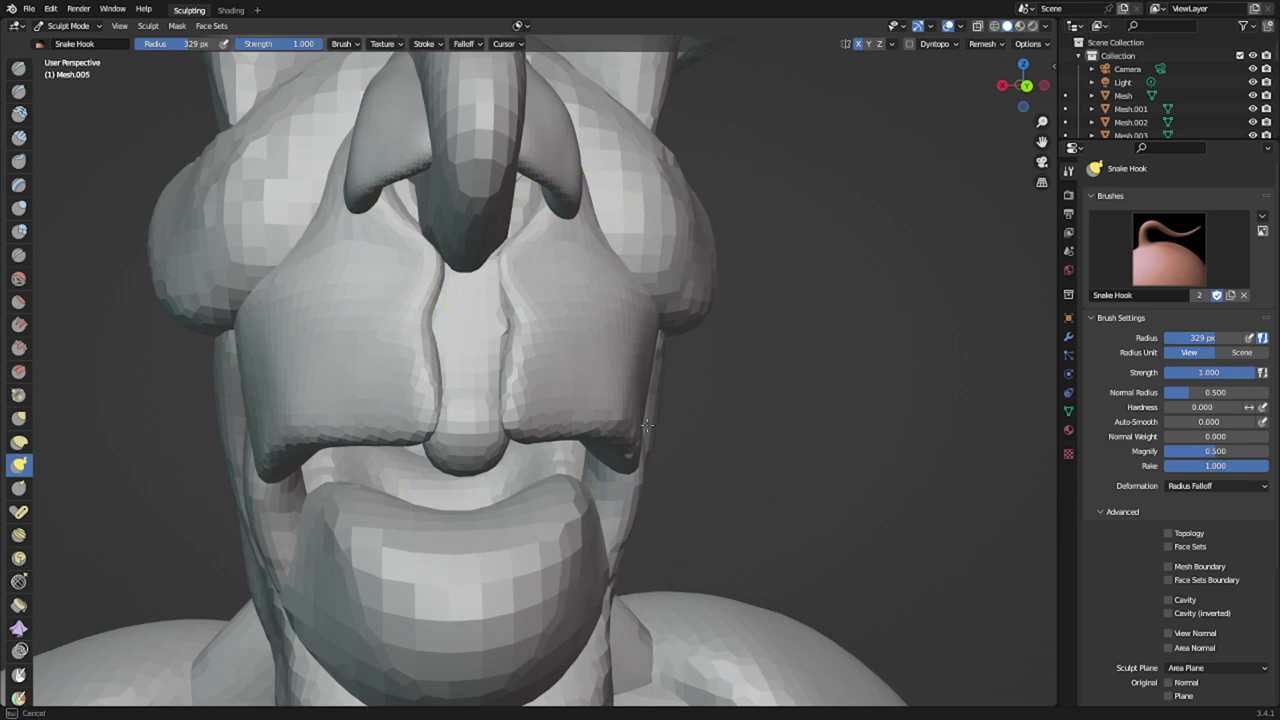
middle_click_drag(580, 455, 488, 405)
scroll(415, 475, "down", 4)
scroll(488, 431, "up", 3)
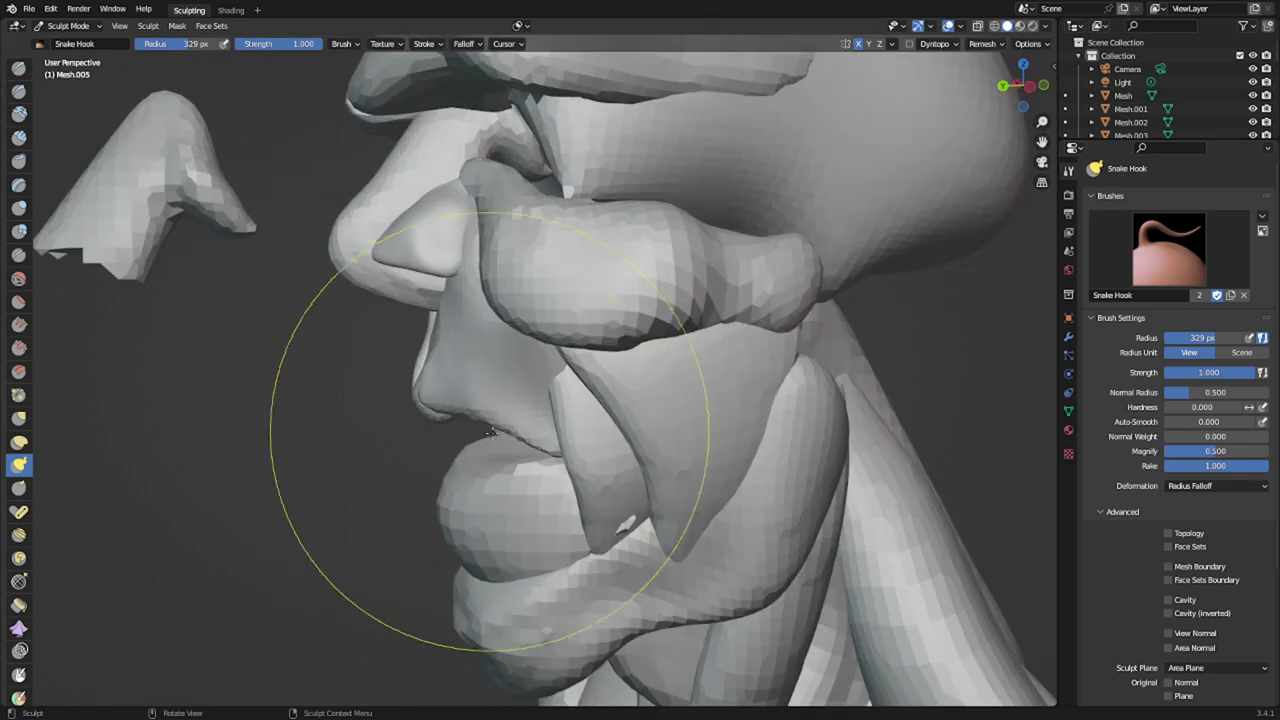
key("alt+q")
key("f")
left_click(491, 451)
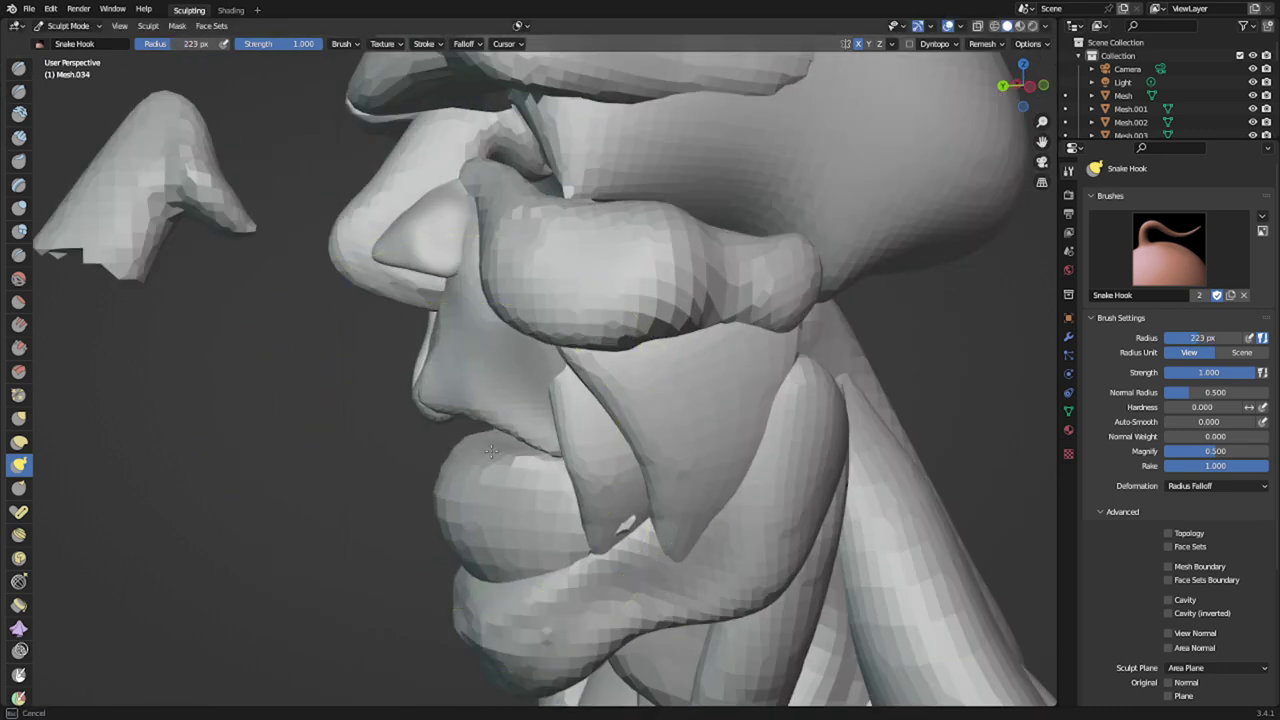
mouse_move(465, 450)
left_mouse_down()
mouse_move(465, 527)
mouse_move(497, 511)
left_mouse_up()
- Examine the head and the whole figure's proportions from both sides
scroll(505, 495, "down", 4)
middle_click_drag(507, 489, 728, 489)
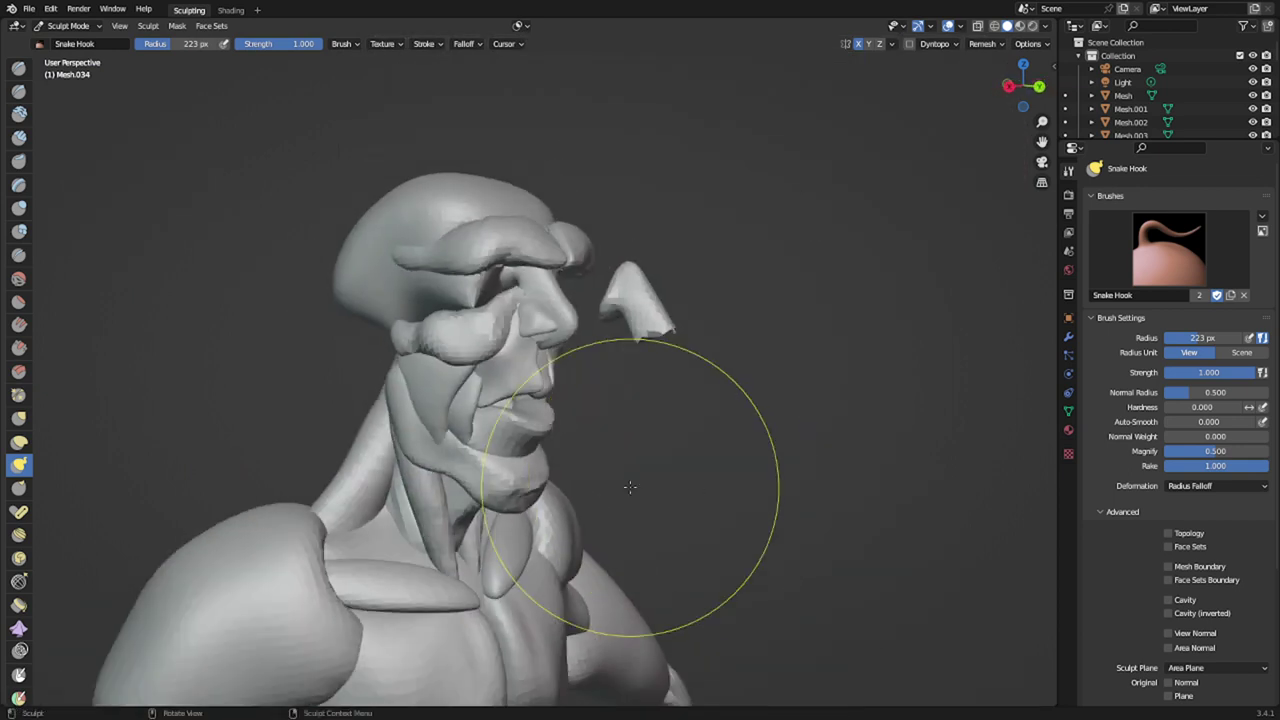
scroll(631, 486, "down", 4)
middle_click_drag(633, 486, 512, 507)
scroll(510, 507, "down", 2)
scroll(530, 537, "down", 3)
middle_click_drag(609, 546, 530, 477)
scroll(530, 477, "up", 3)
- Return to Object Mode with the full figure in view and save the file
key("ctrl+Tab")
left_click(418, 408)
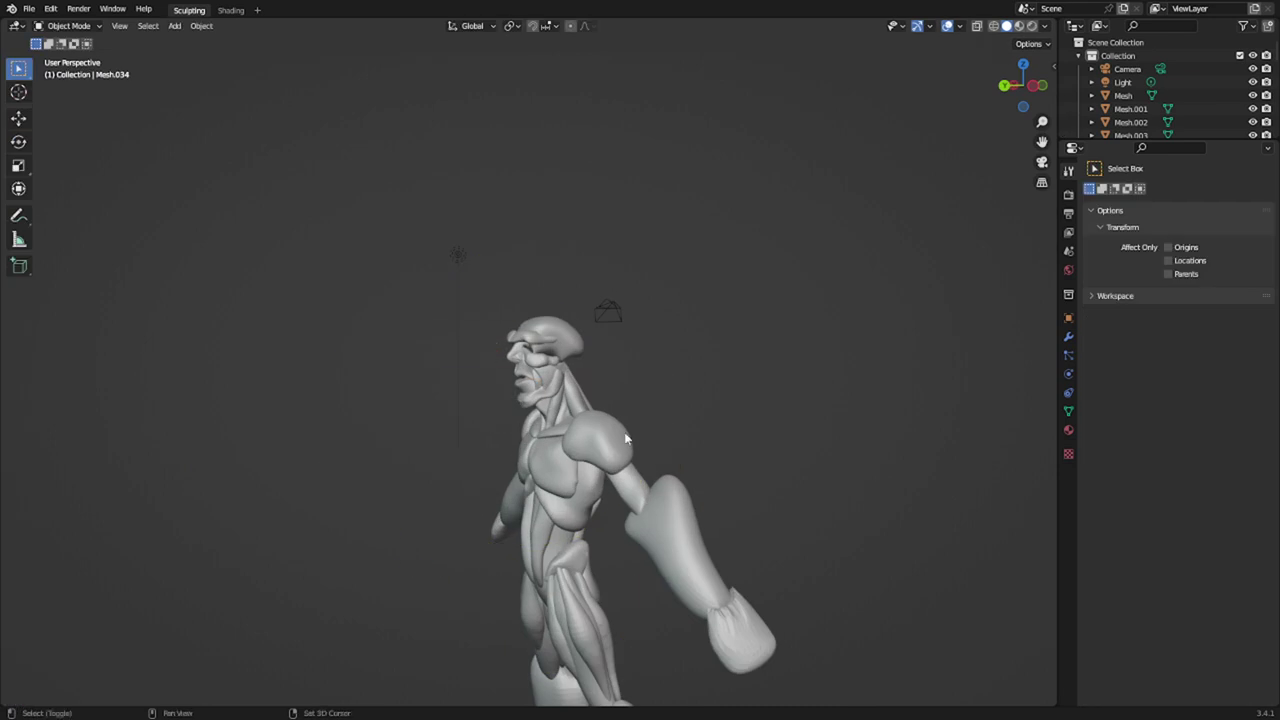
middle_click_drag(626, 438, 640, 271, "shift")
scroll(640, 285, "down", 2)
middle_click_drag(632, 394, 658, 423)
key("ctrl+s")
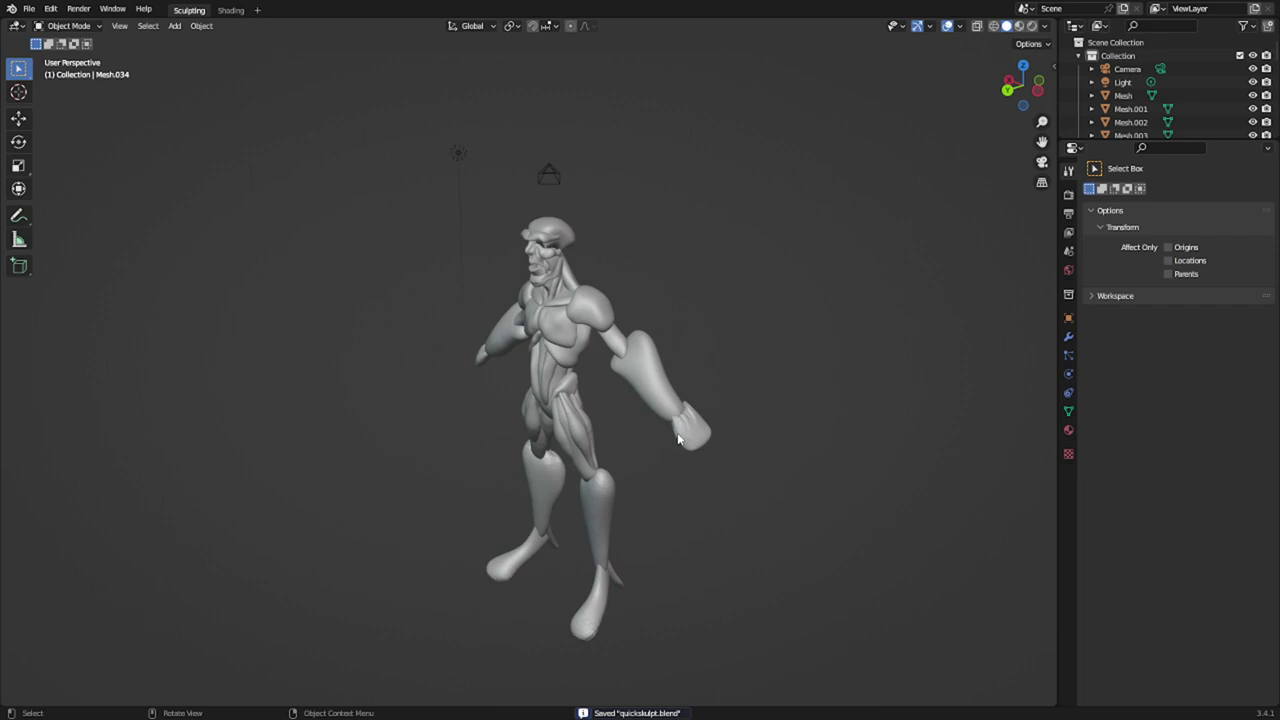